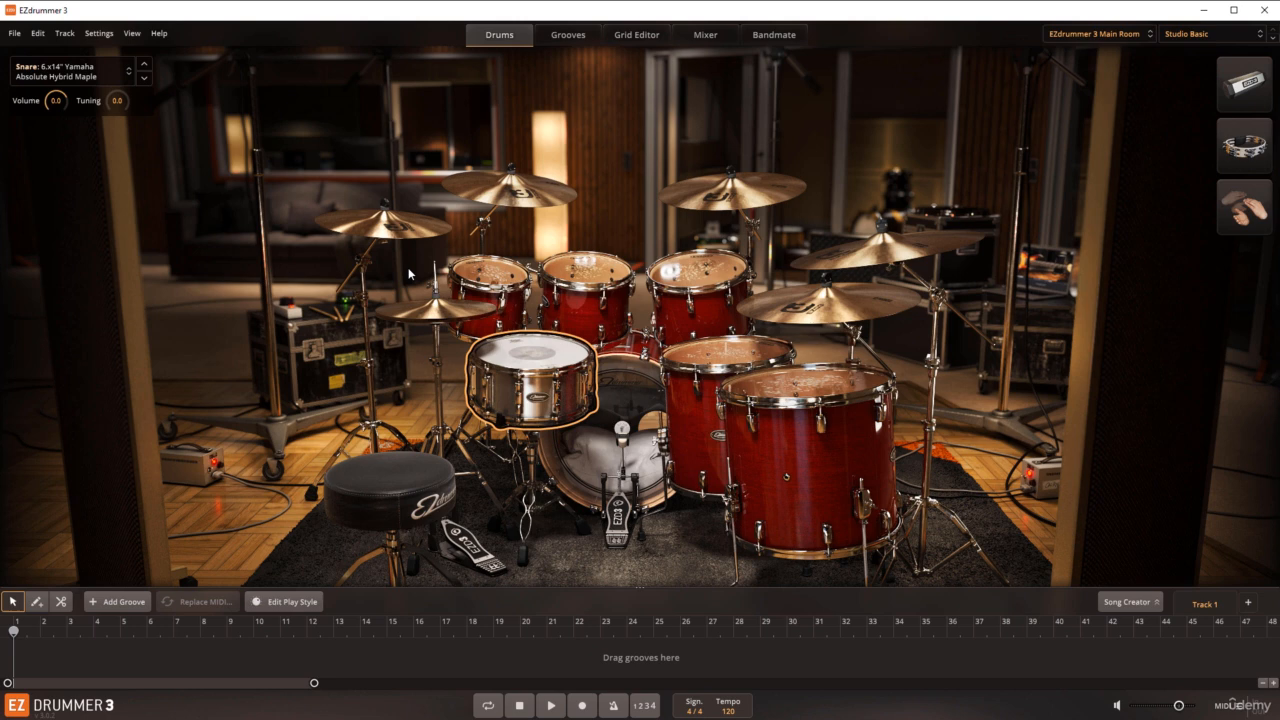
Step: Try the 5x14" C&C Player Date snare on the kit and switch back to the 6.x14" Yamaha Absolute Hybrid Maple
click(533, 353)
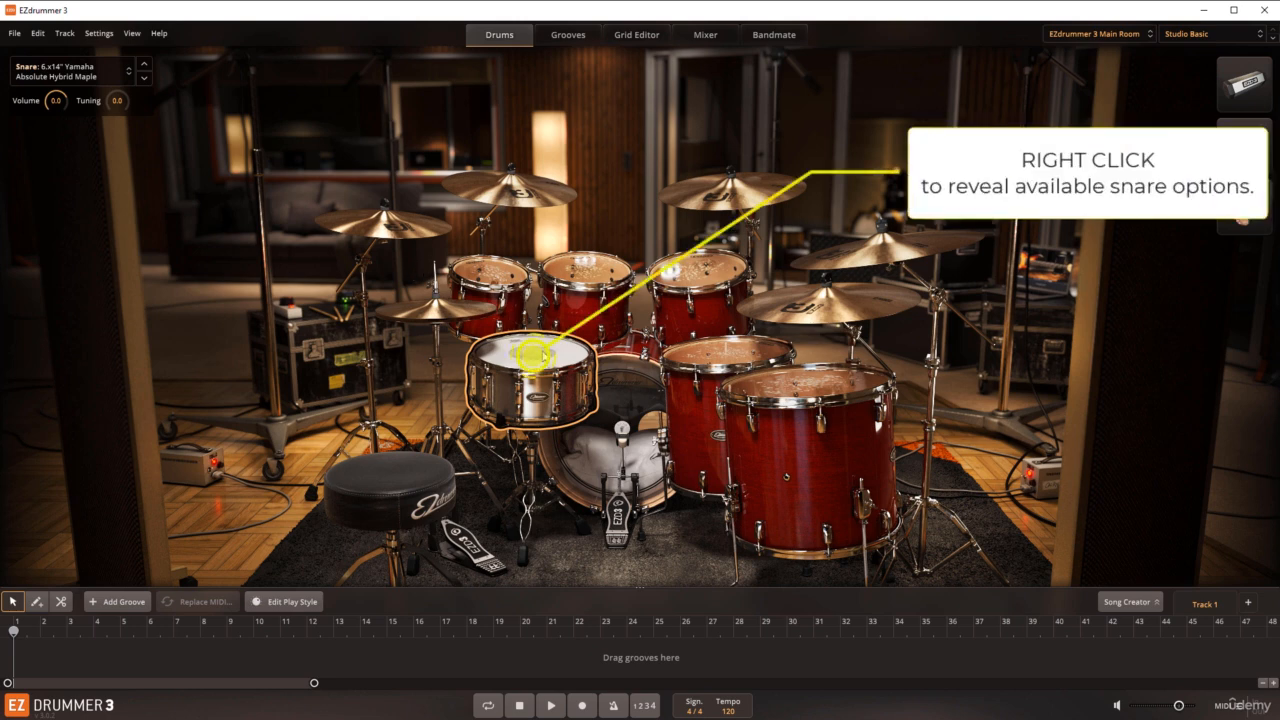
right_click(533, 354)
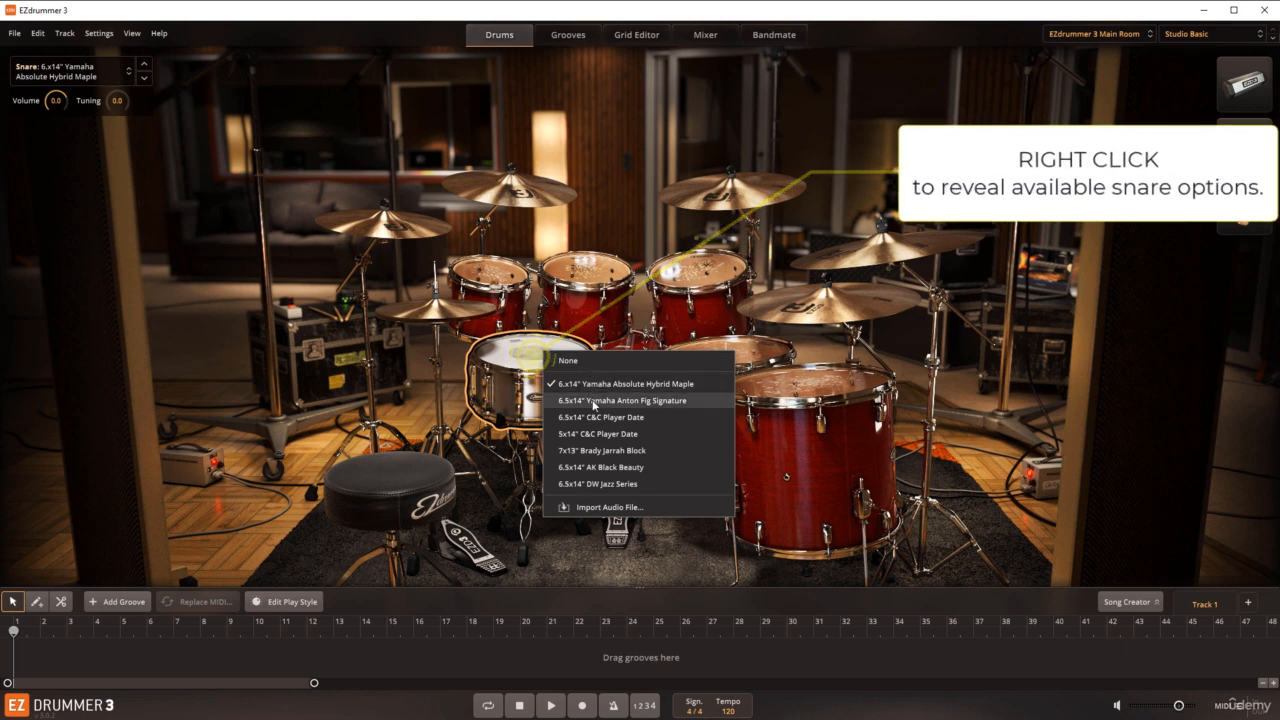
click(590, 434)
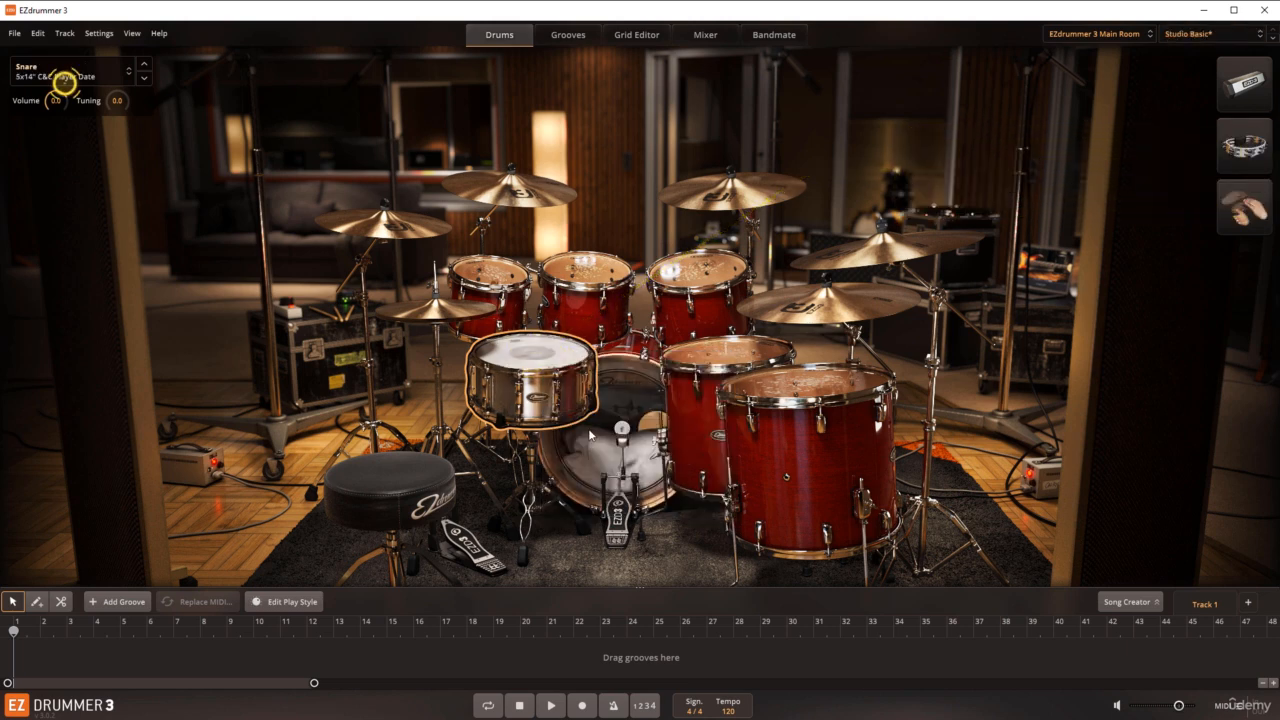
click(528, 354)
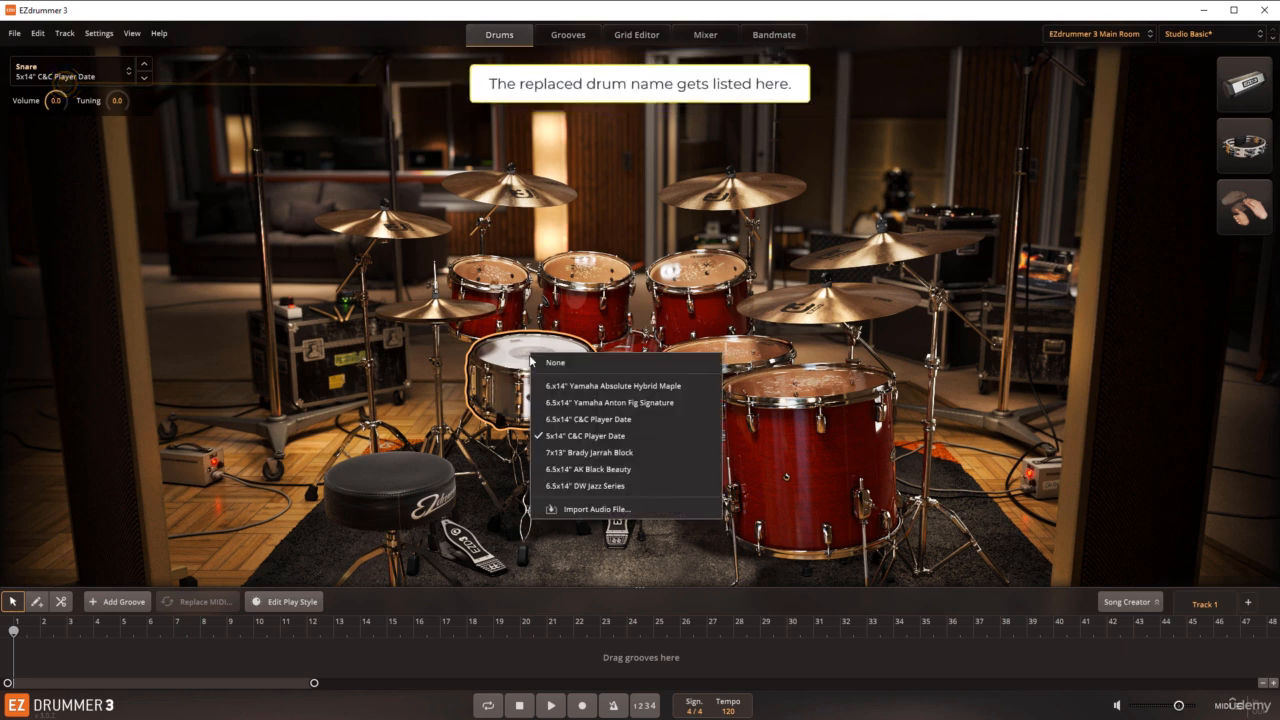
click(558, 386)
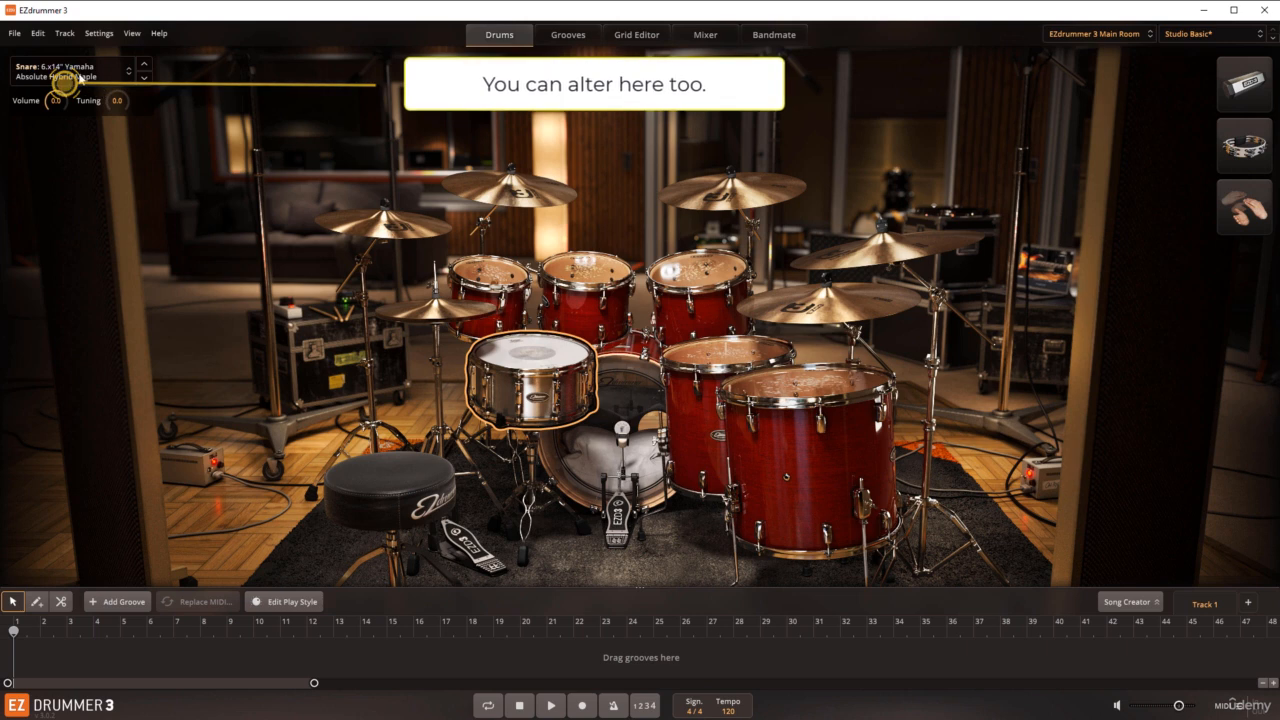
Step: Audition the 7x13" Brady Jarrah Block snare from the instrument list and restore the 6.x14" Yamaha Absolute Hybrid Maple
click(130, 76)
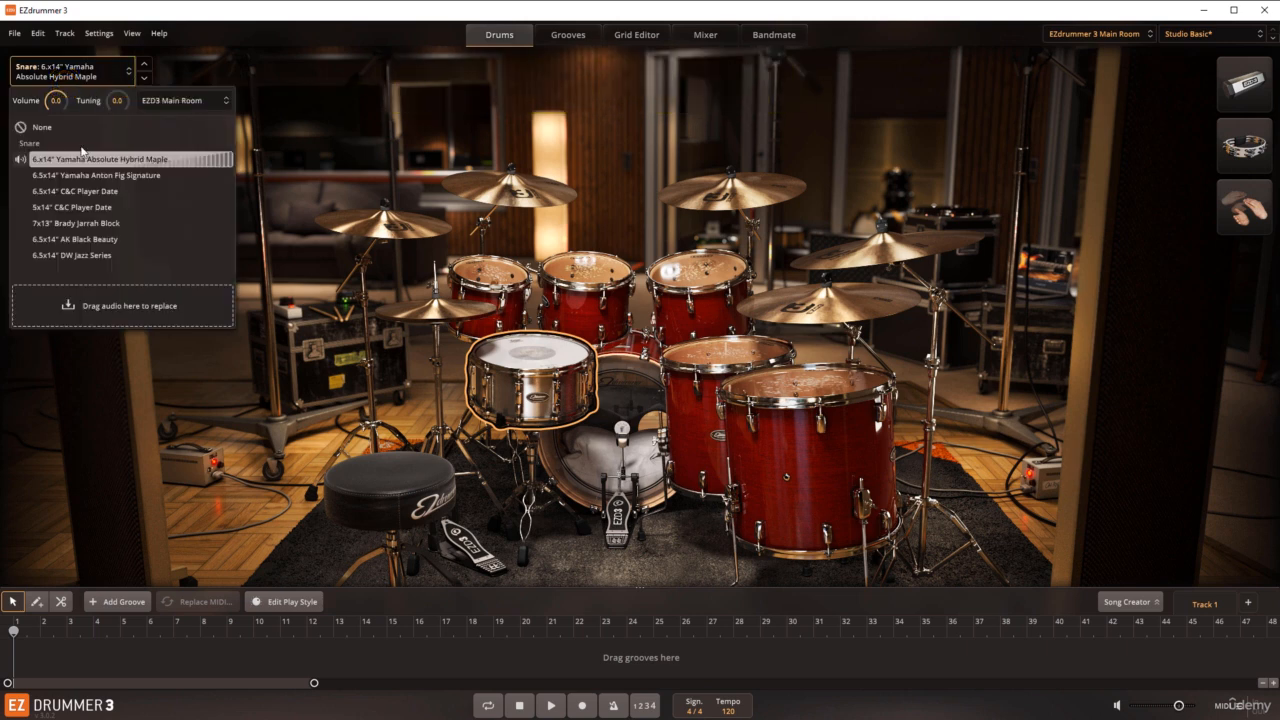
click(86, 223)
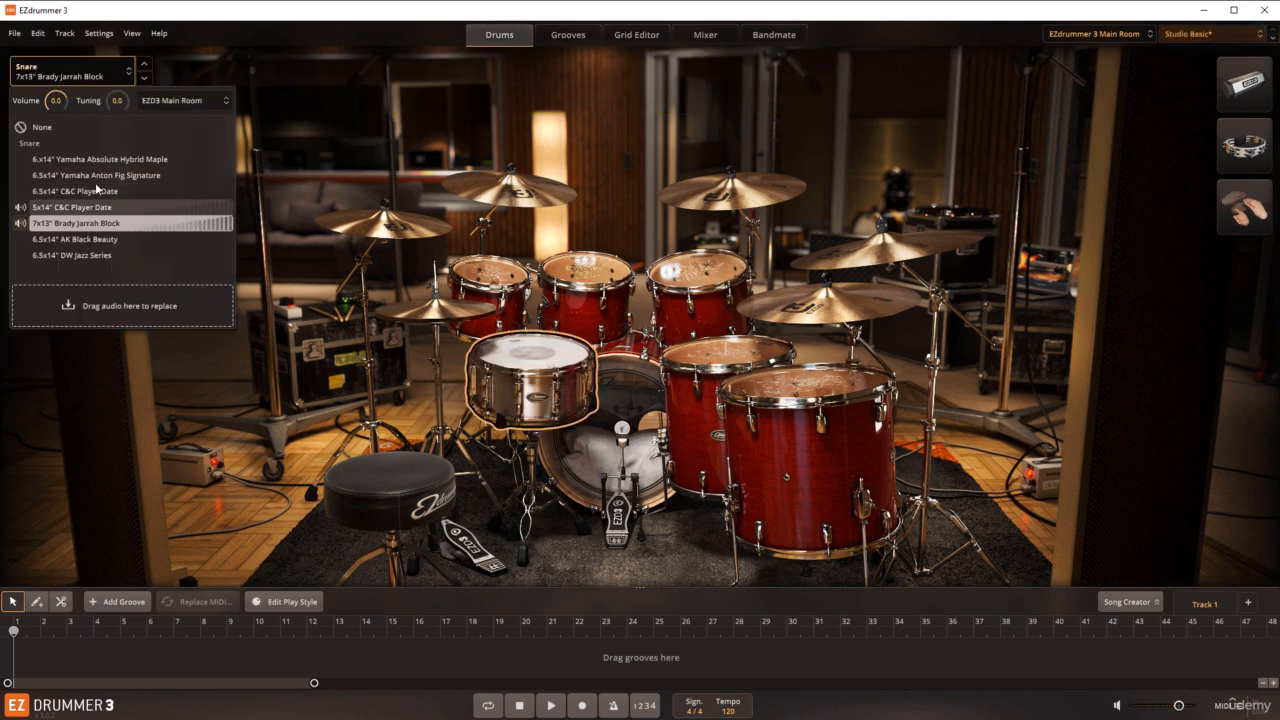
click(130, 74)
click(130, 74)
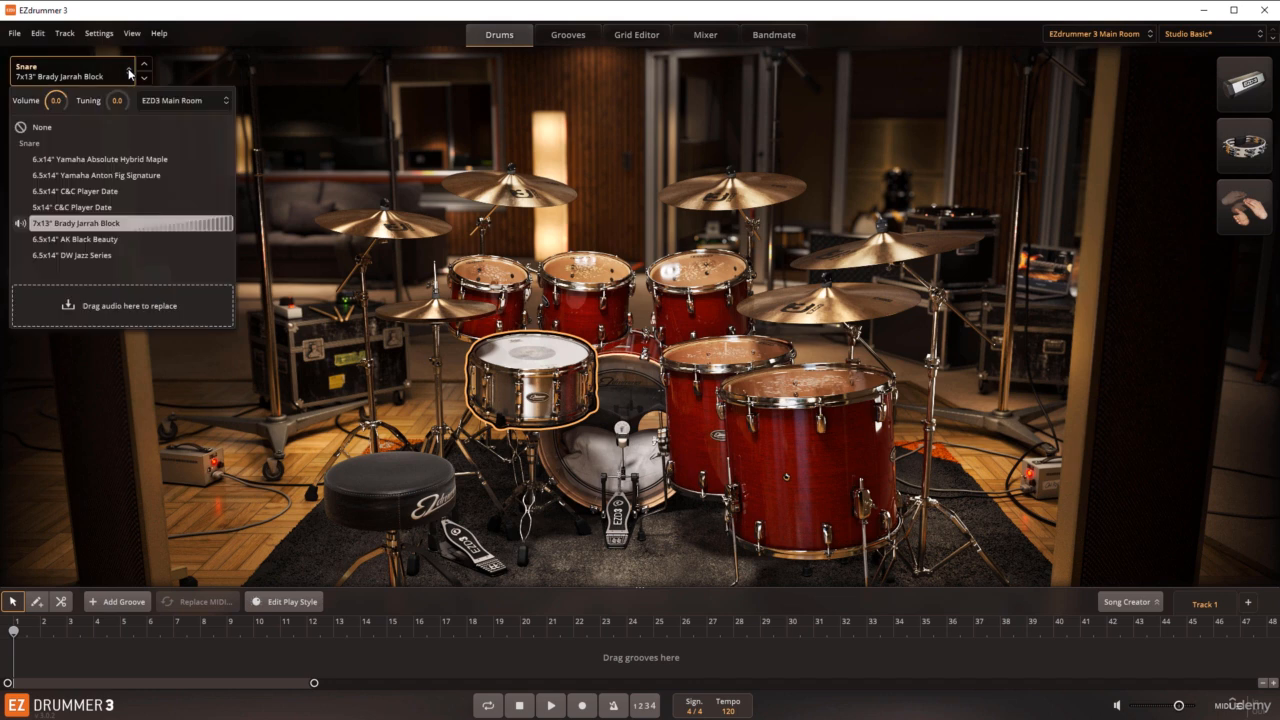
click(102, 158)
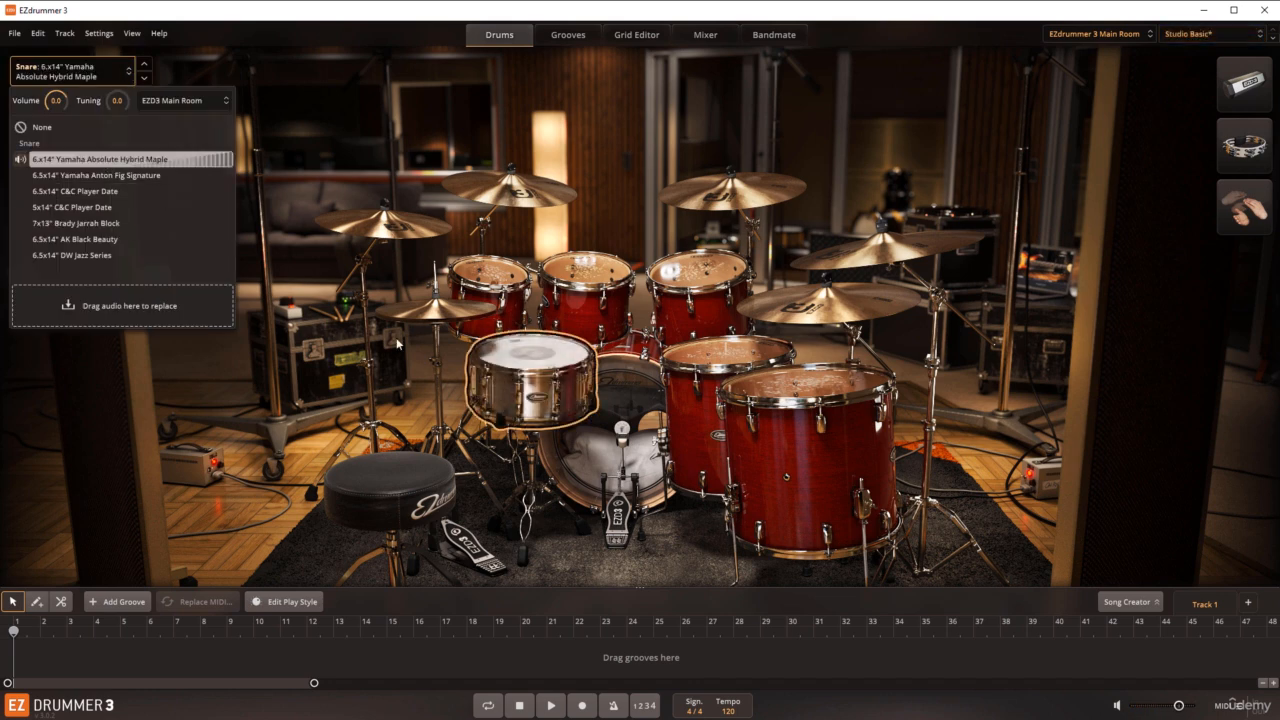
click(425, 349)
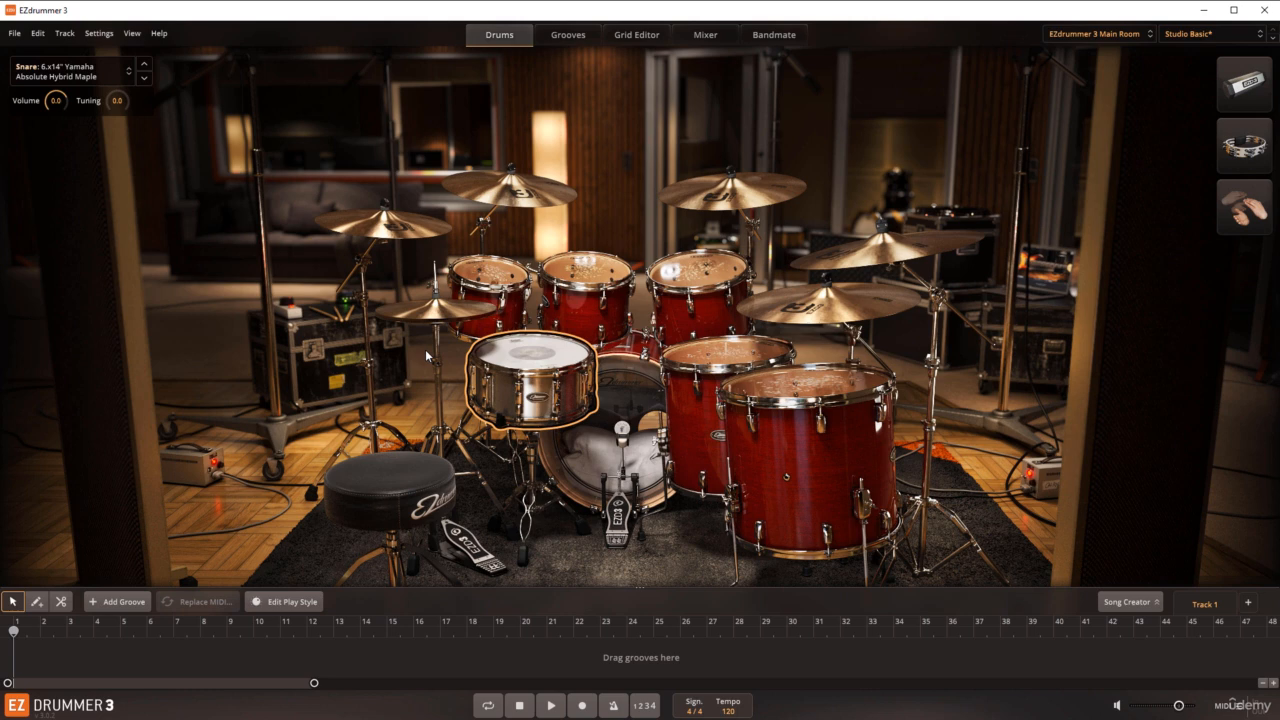
Step: View the mixer channels of the current kit and return to the drum kit view
click(707, 36)
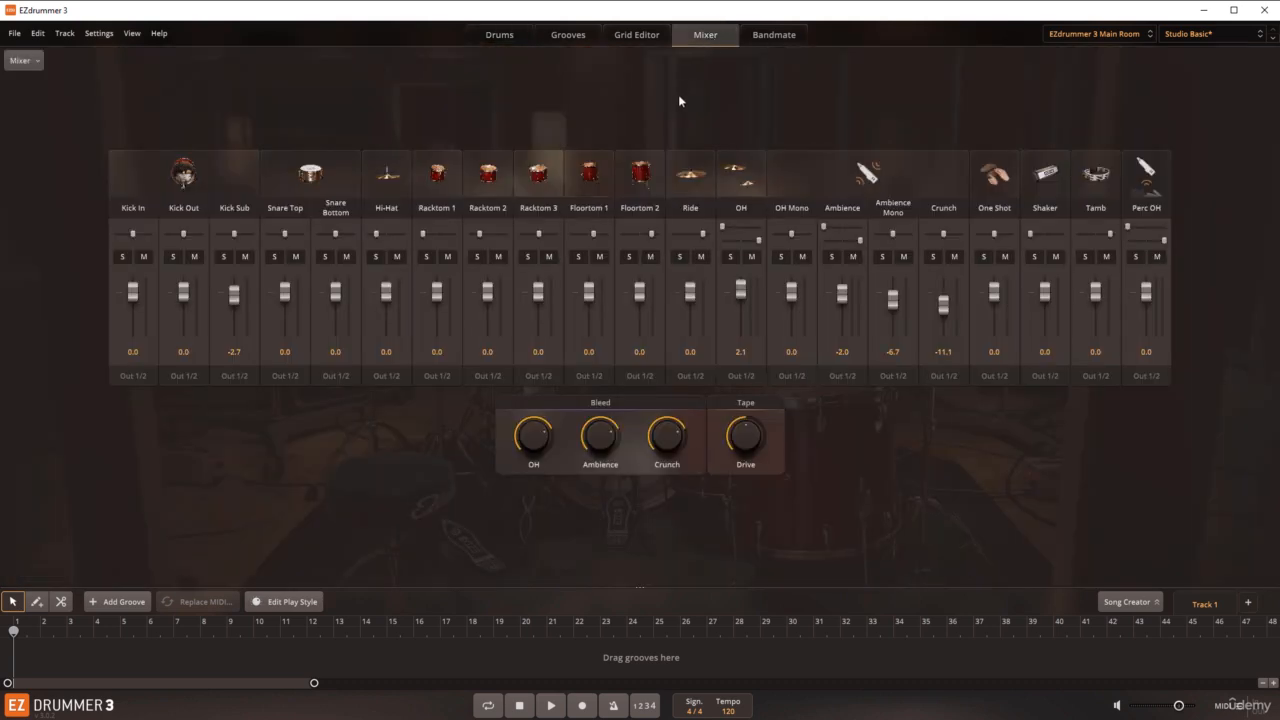
click(500, 36)
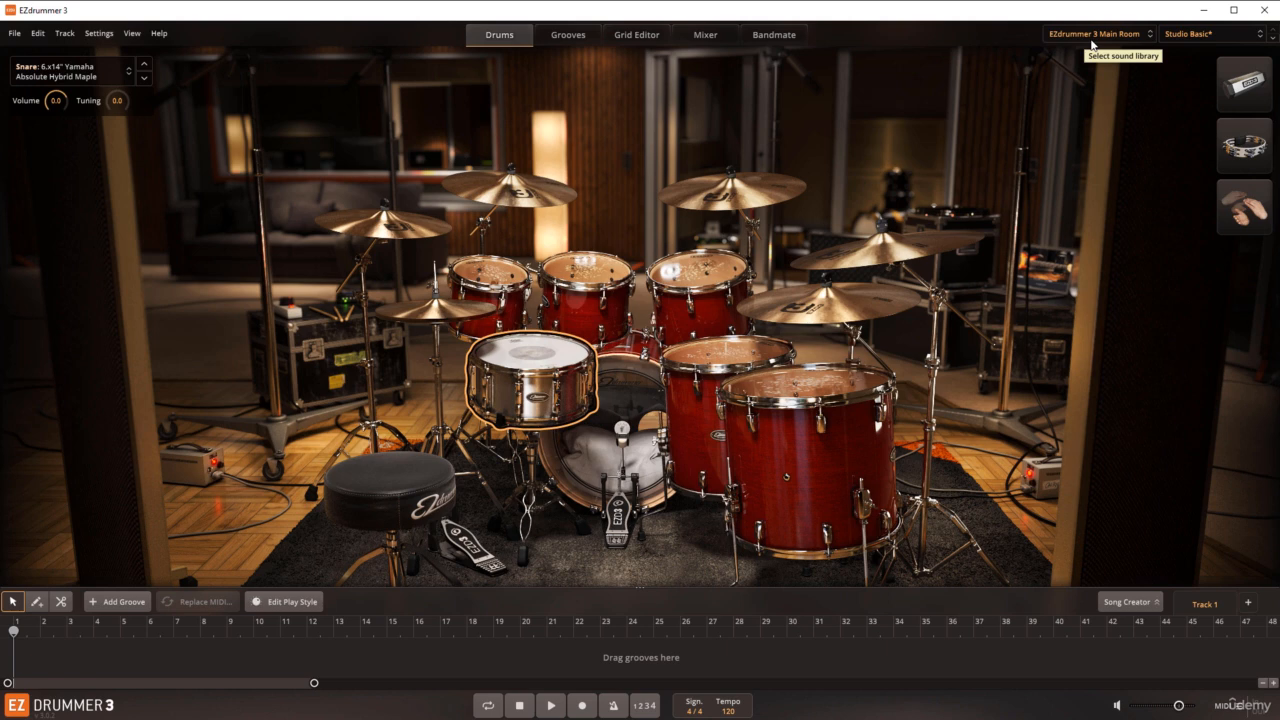
Step: Try the EZdrummer 3 Tight Room and EZdrummer 3 Bright Room sound libraries and switch back to EZdrummer 3 Main Room
click(1149, 36)
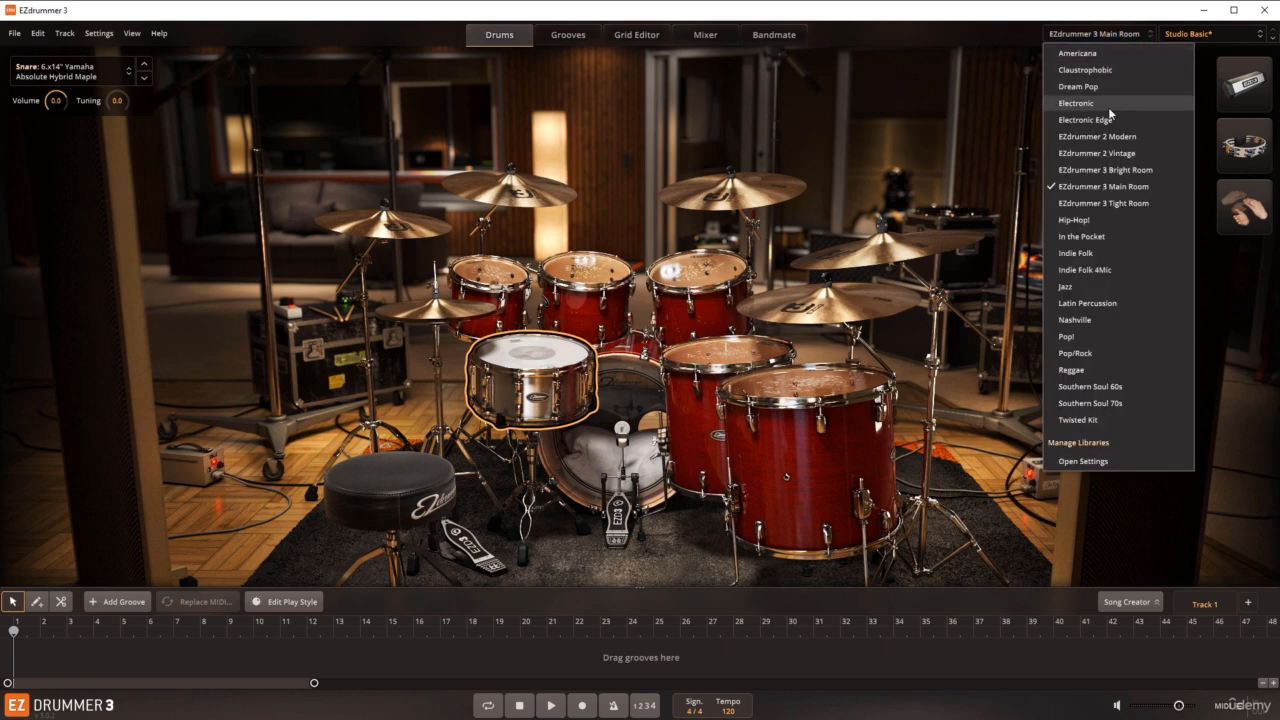
click(1104, 200)
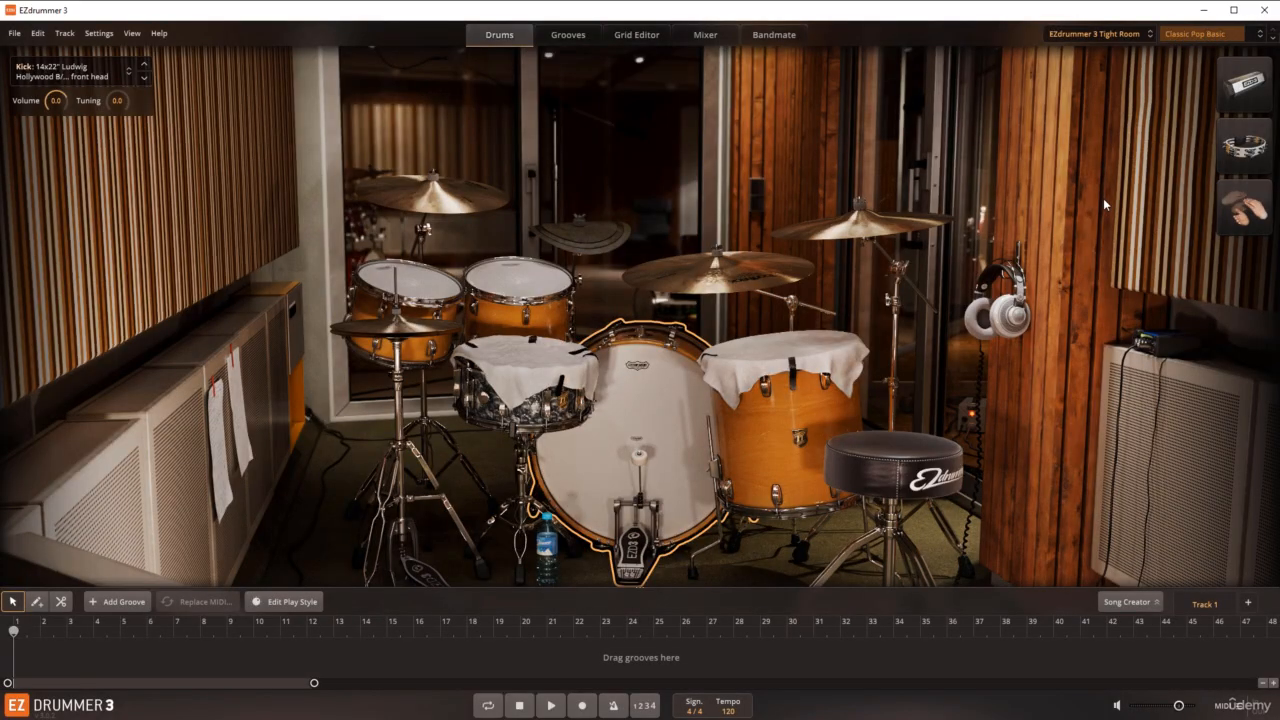
click(1120, 36)
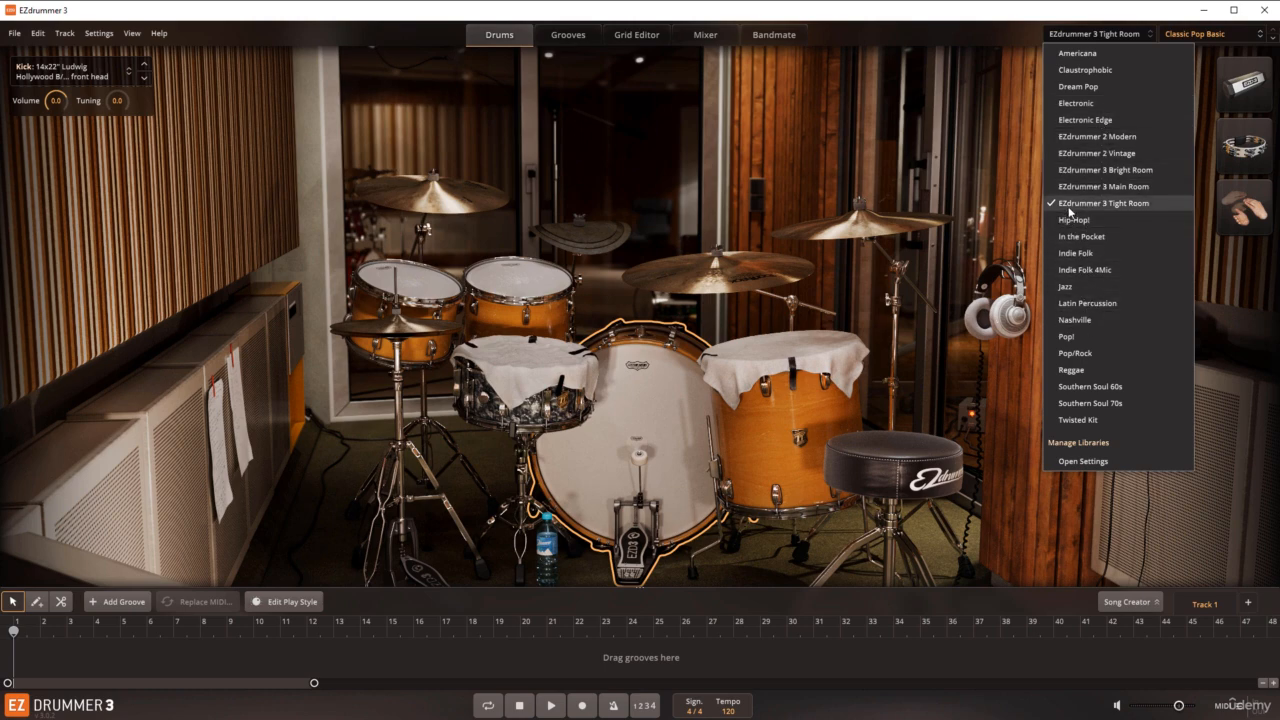
click(1100, 170)
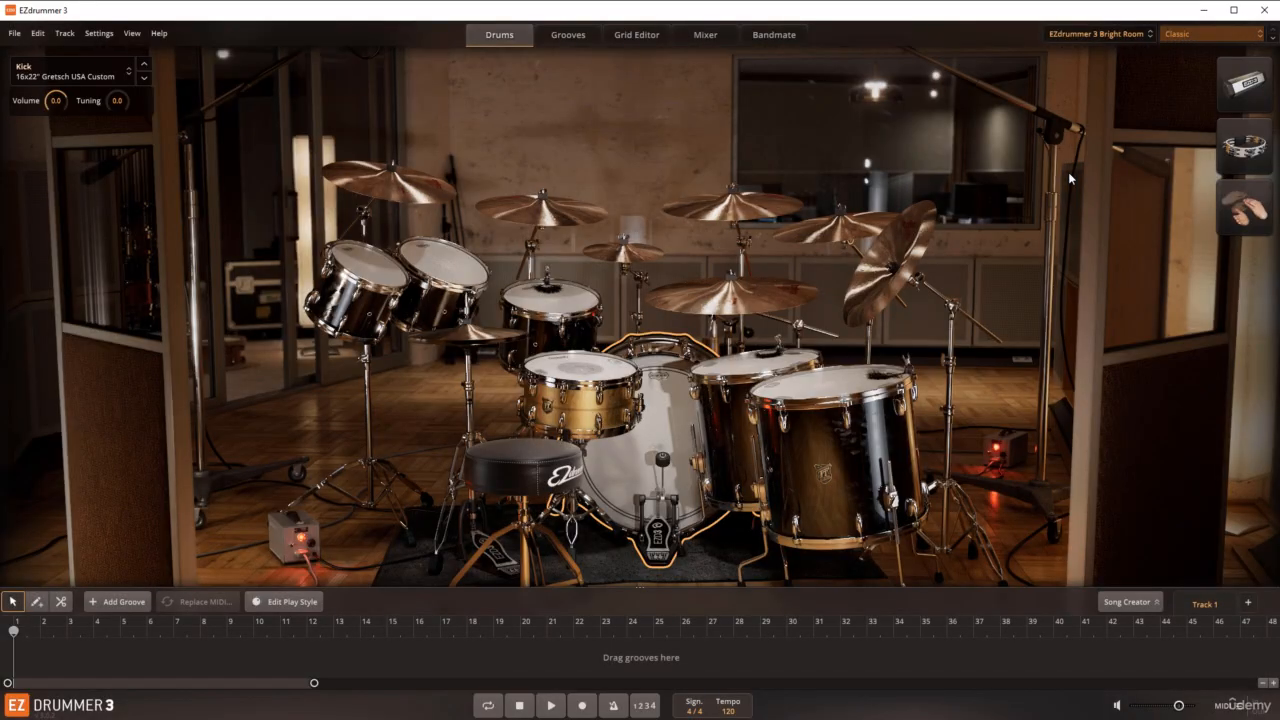
click(1099, 35)
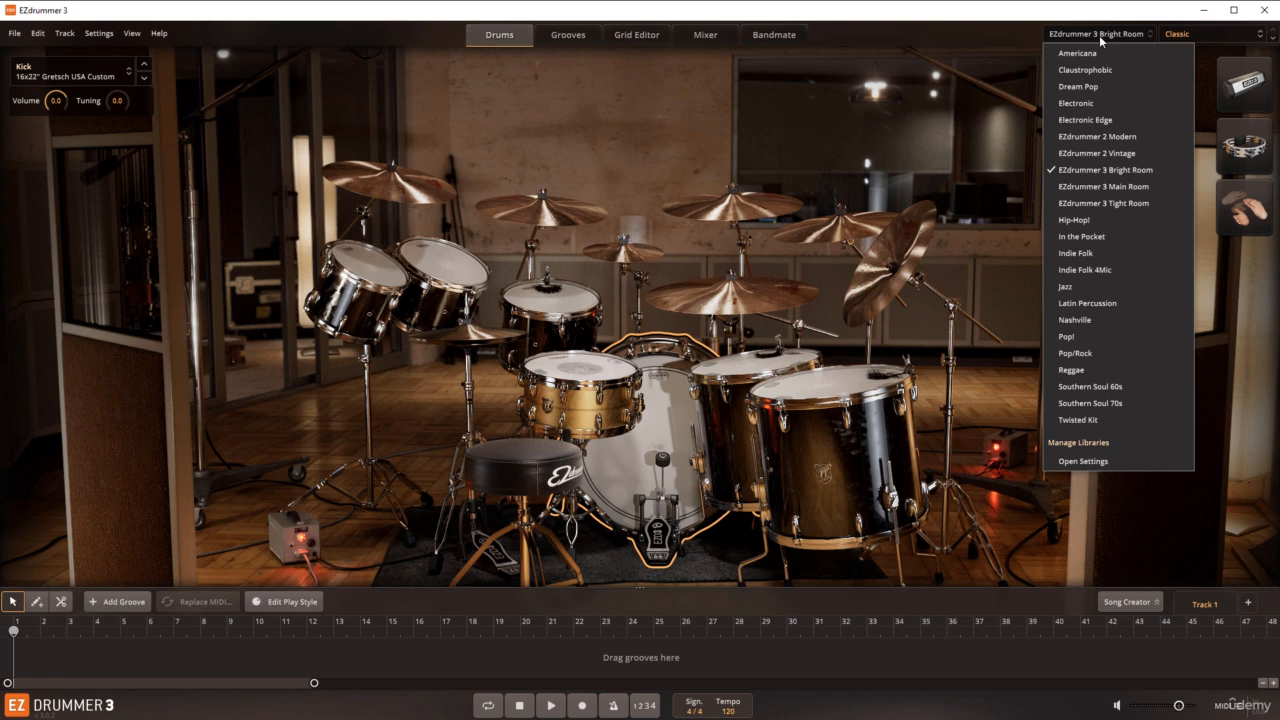
click(1126, 186)
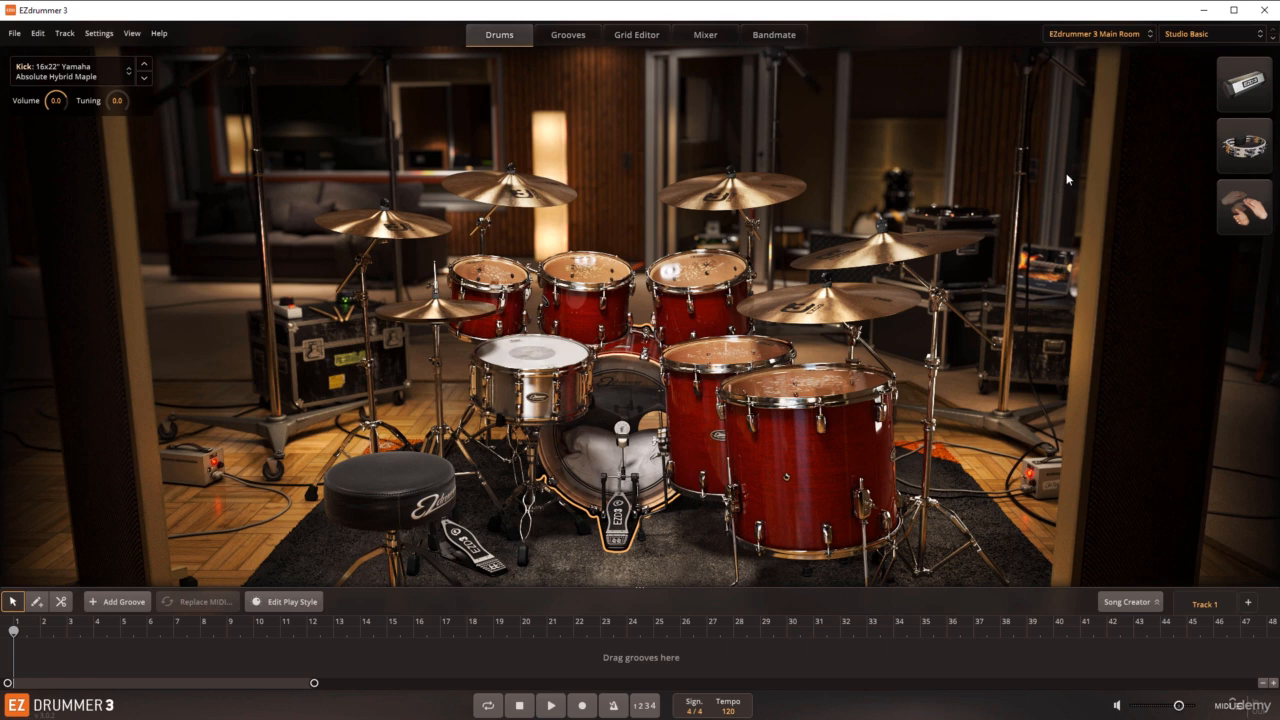
Step: Browse the drum and mixer presets and drum kits offered for the Main Room library, keeping the current preset
click(1207, 35)
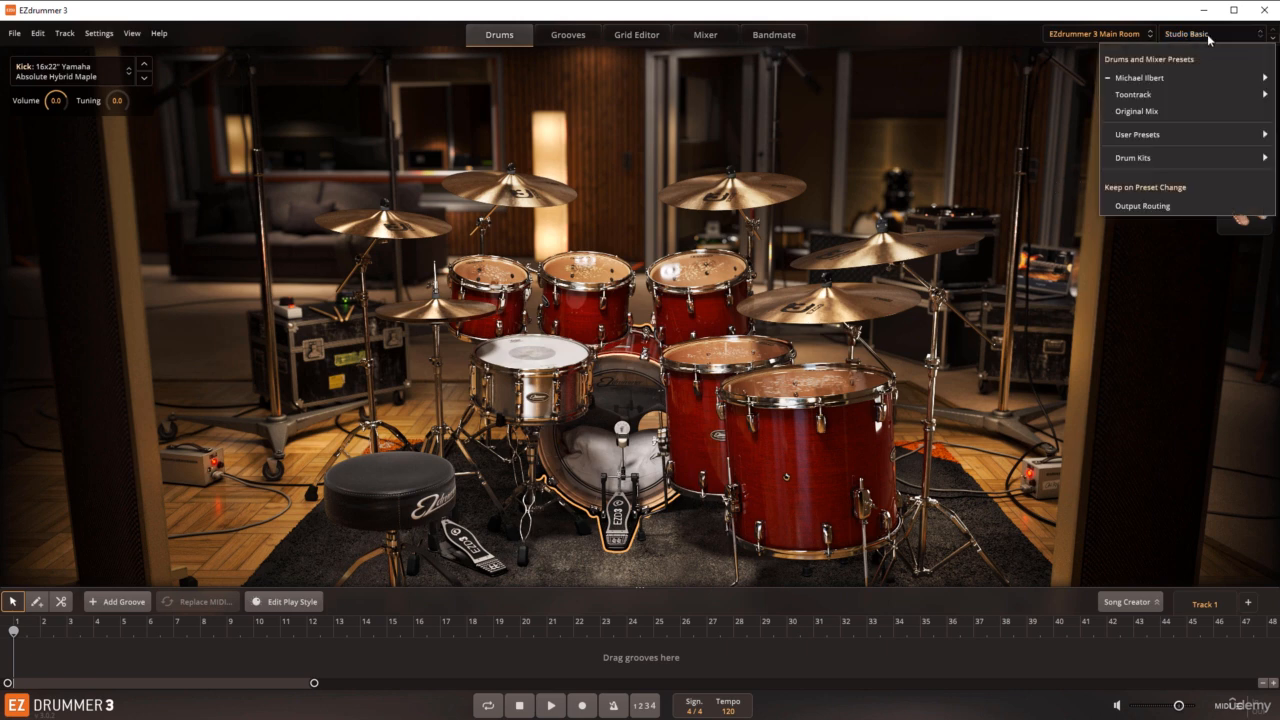
mouse_move(1195, 95)
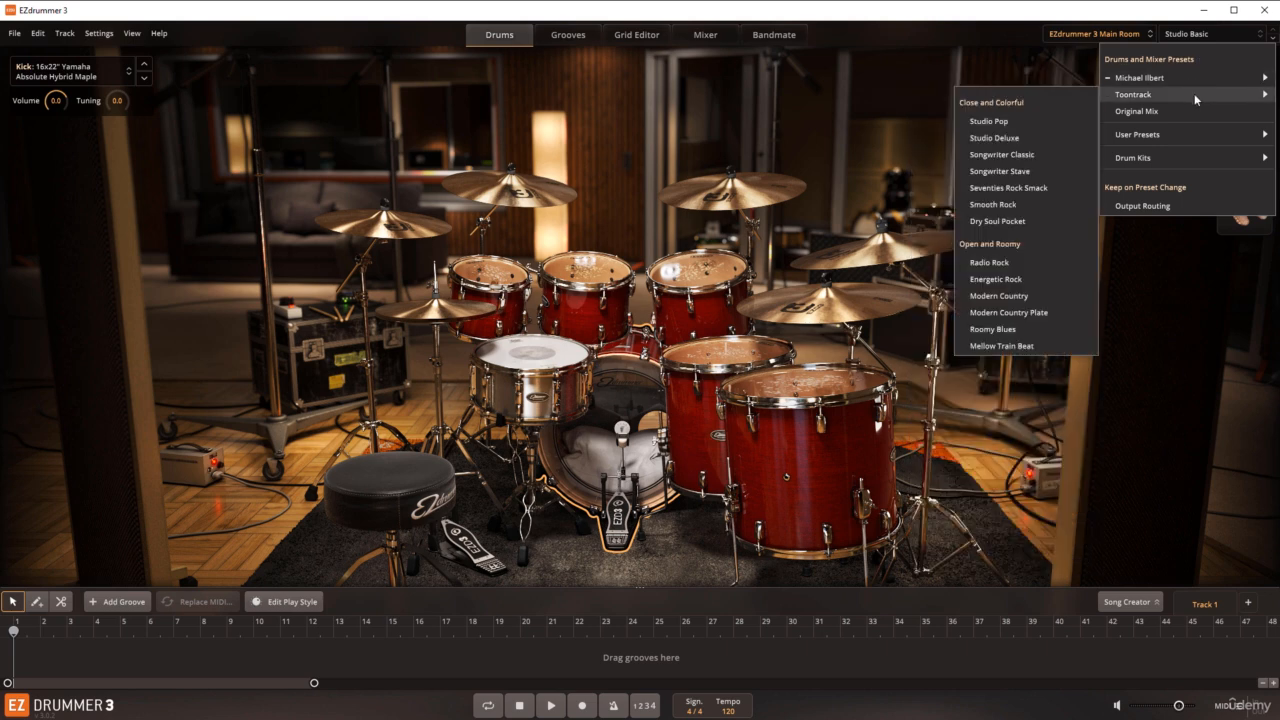
mouse_move(1179, 157)
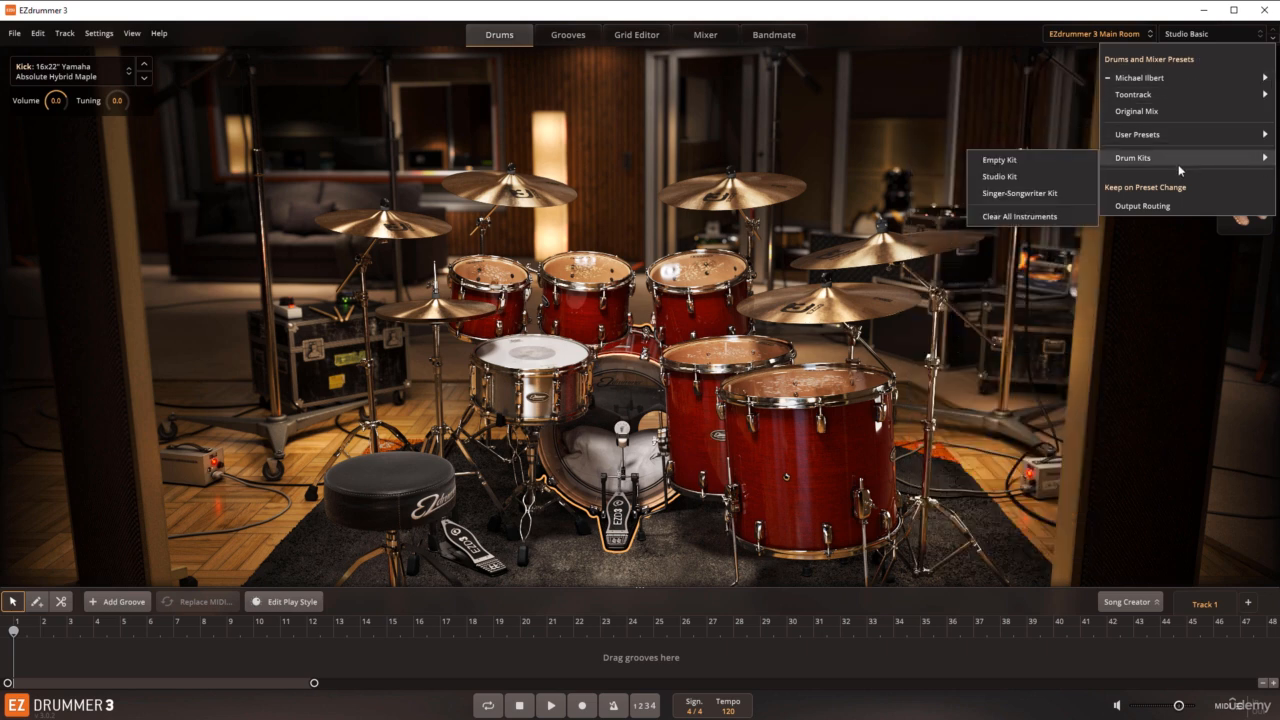
mouse_move(1154, 77)
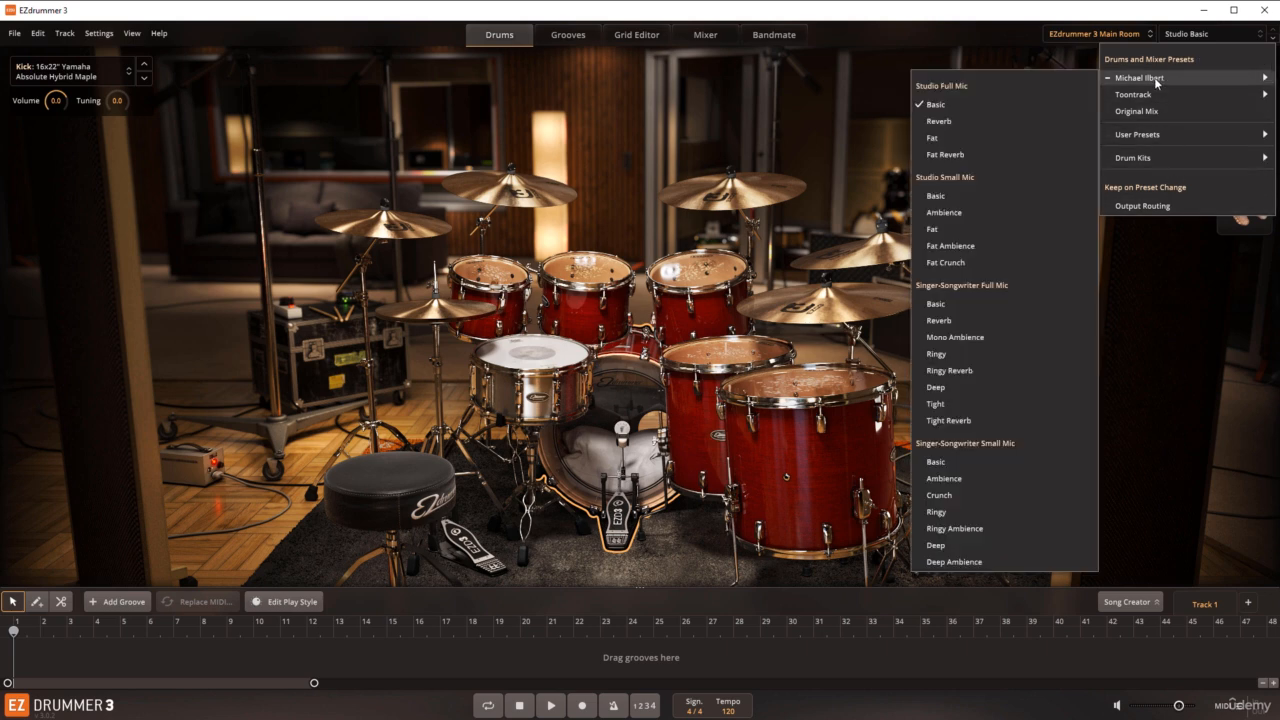
click(1029, 13)
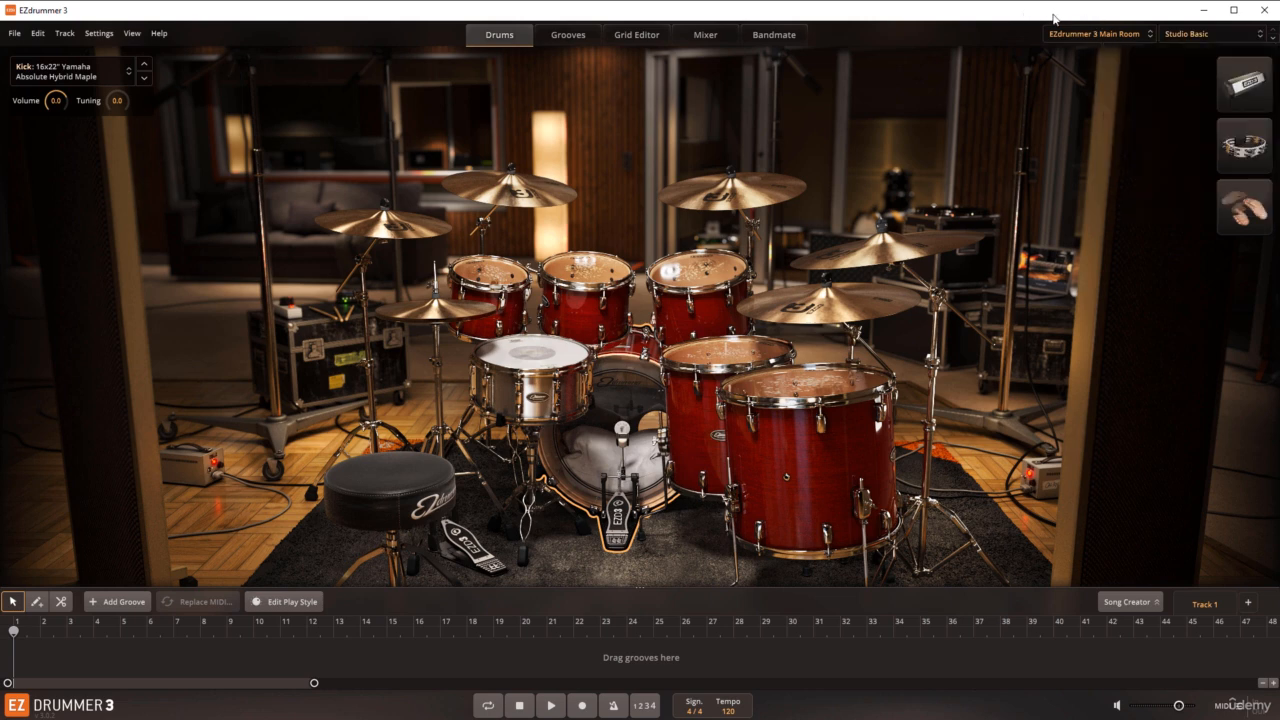
Step: Load the Jazz sound library
click(1100, 37)
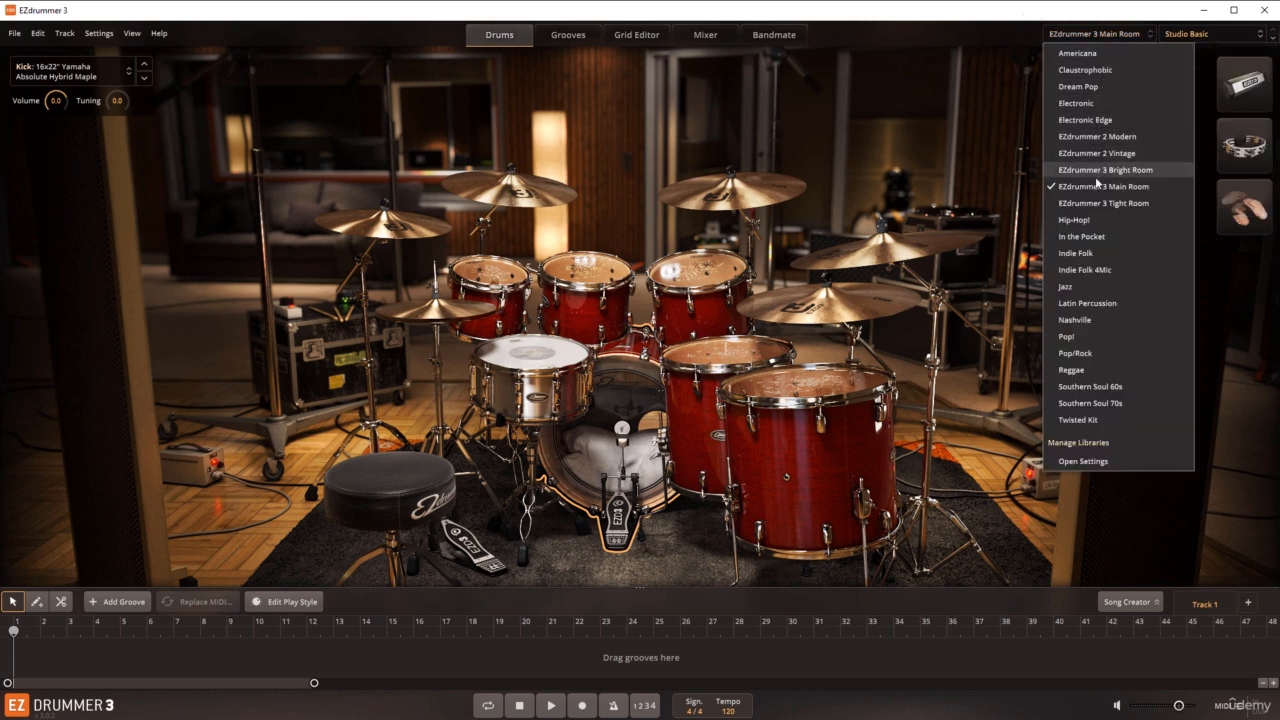
click(1073, 287)
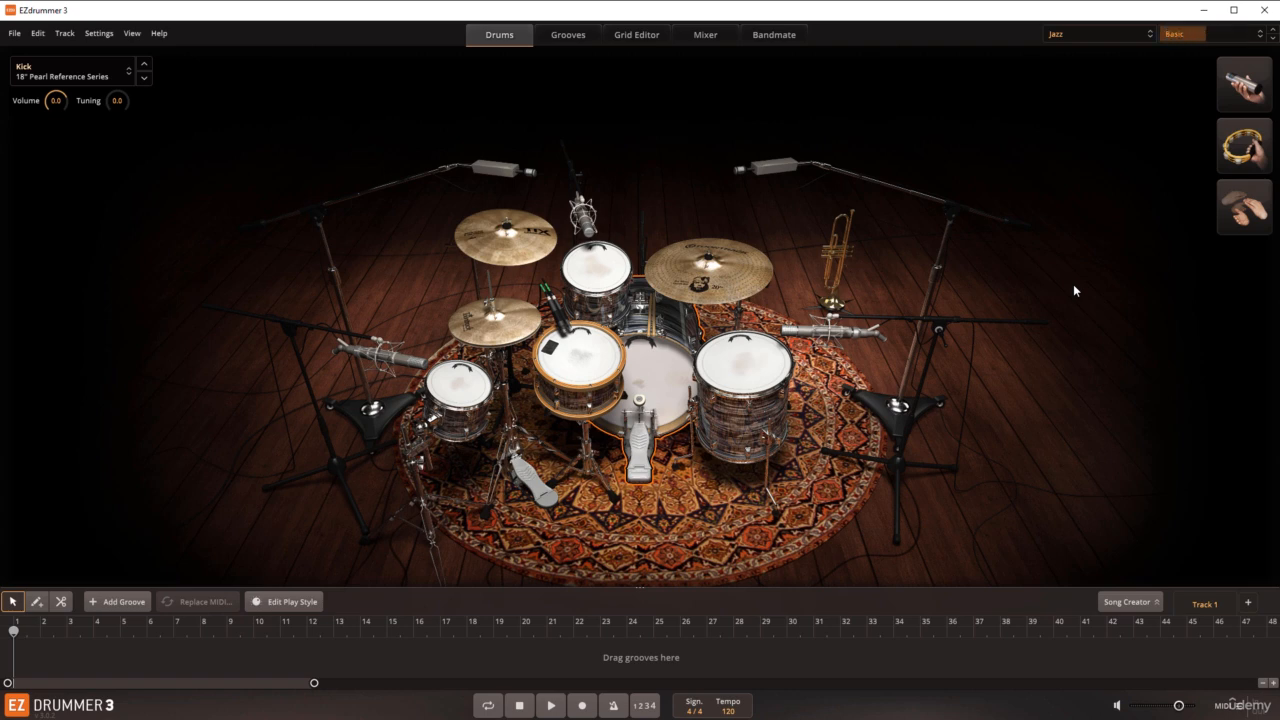
Step: Try the Brush Delight, Tight Prog and Tight Ambient presets on the jazz kit and return to the Basic preset
click(1184, 36)
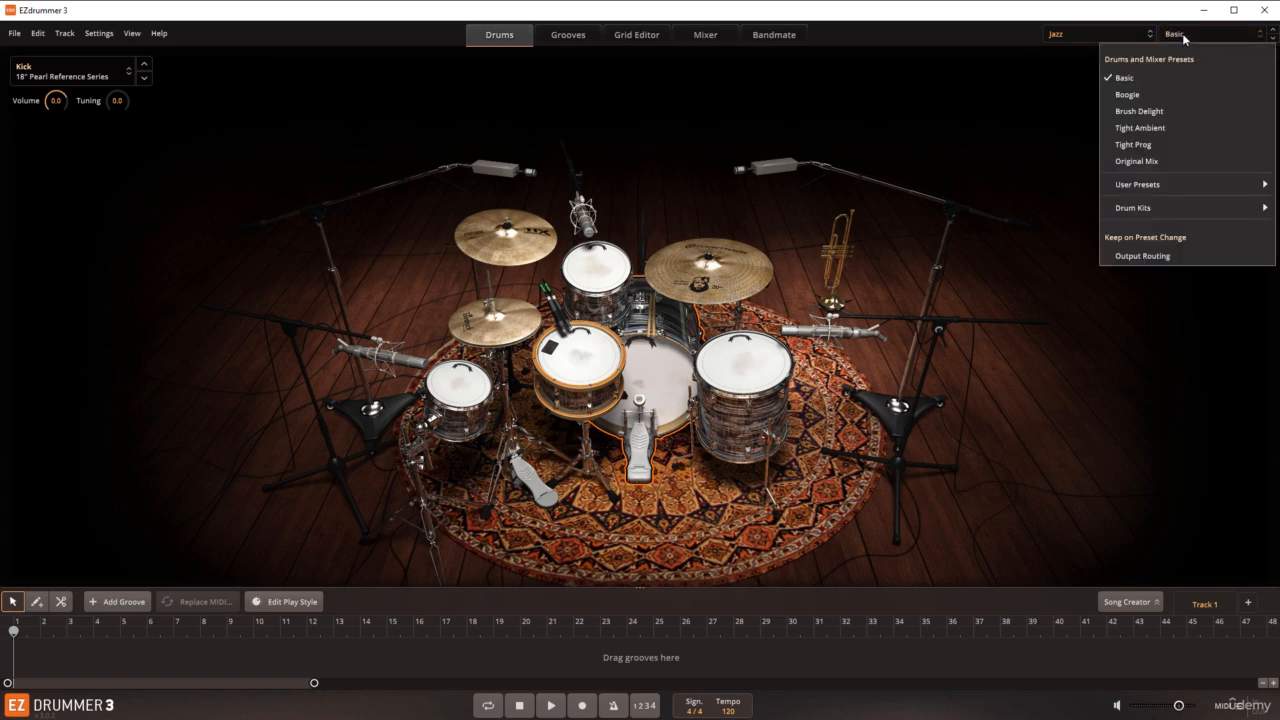
click(1142, 112)
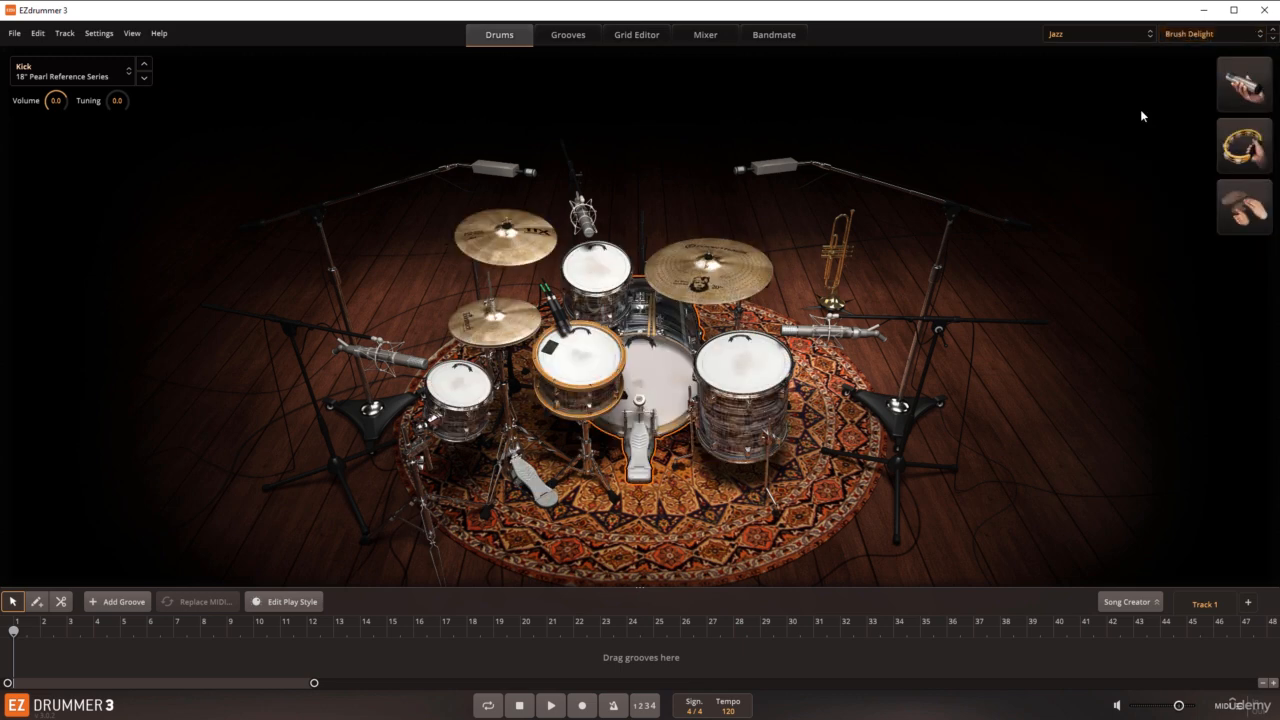
click(1186, 36)
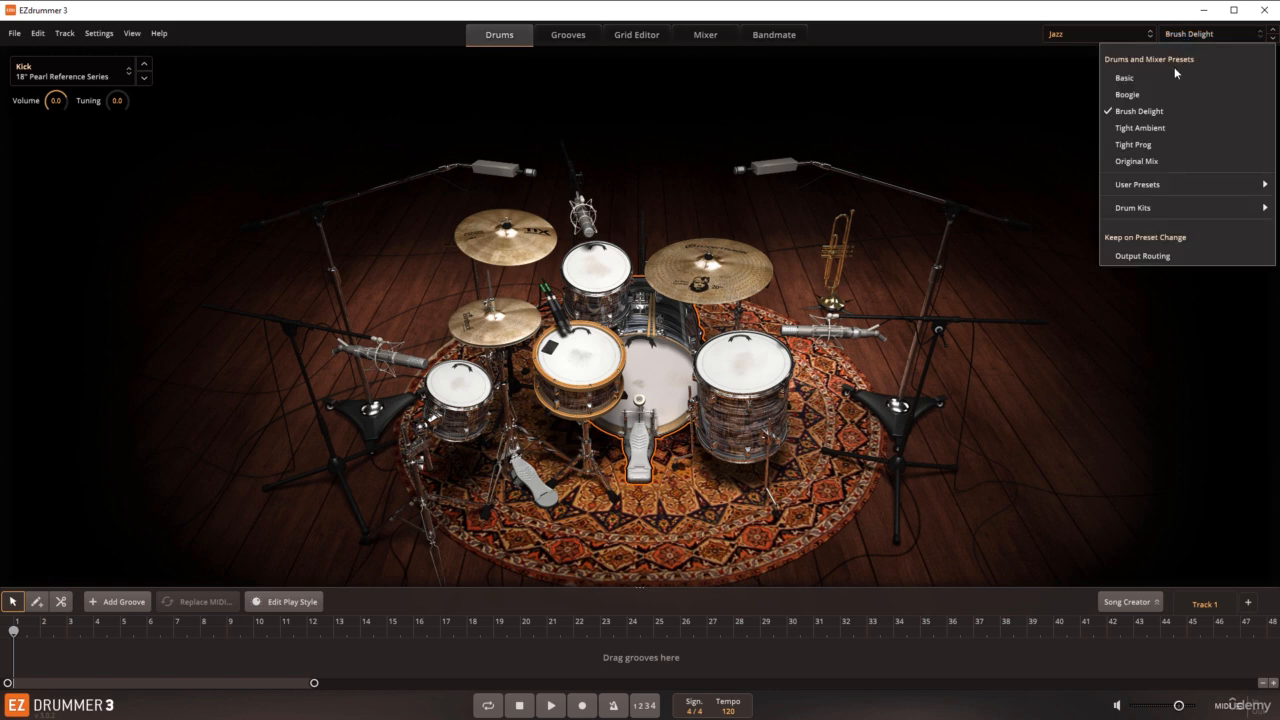
click(1143, 145)
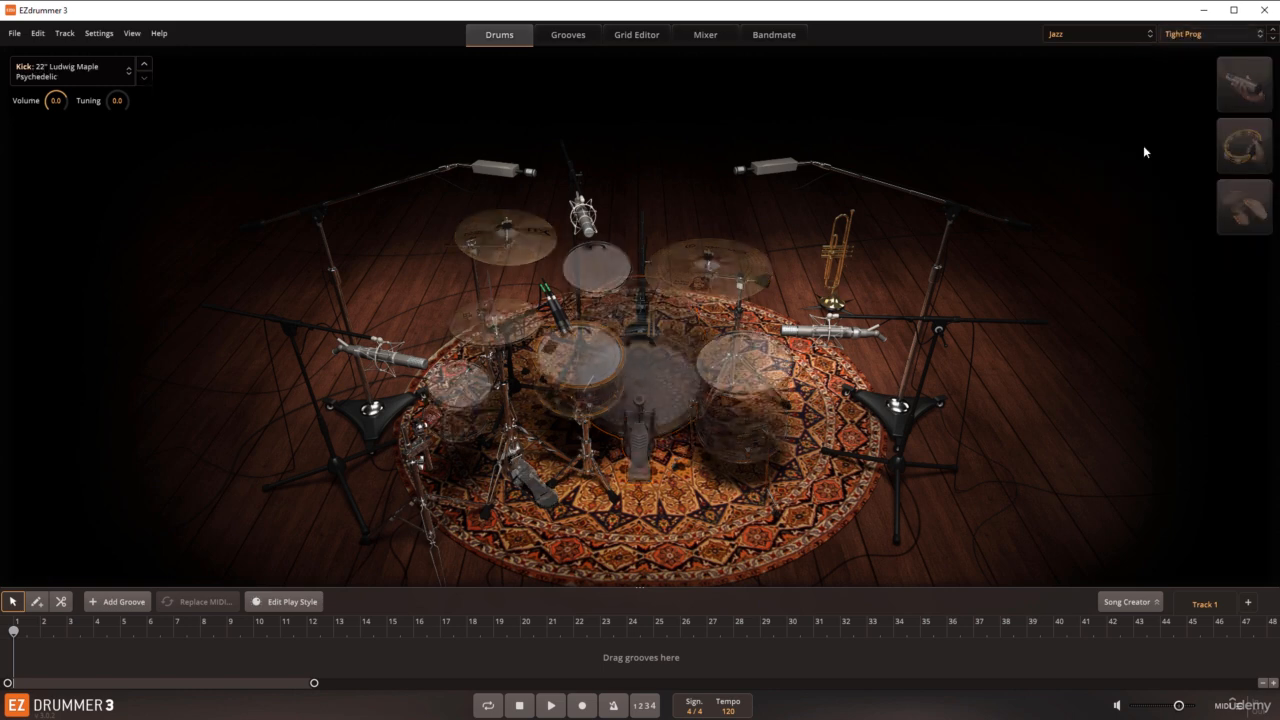
click(1187, 38)
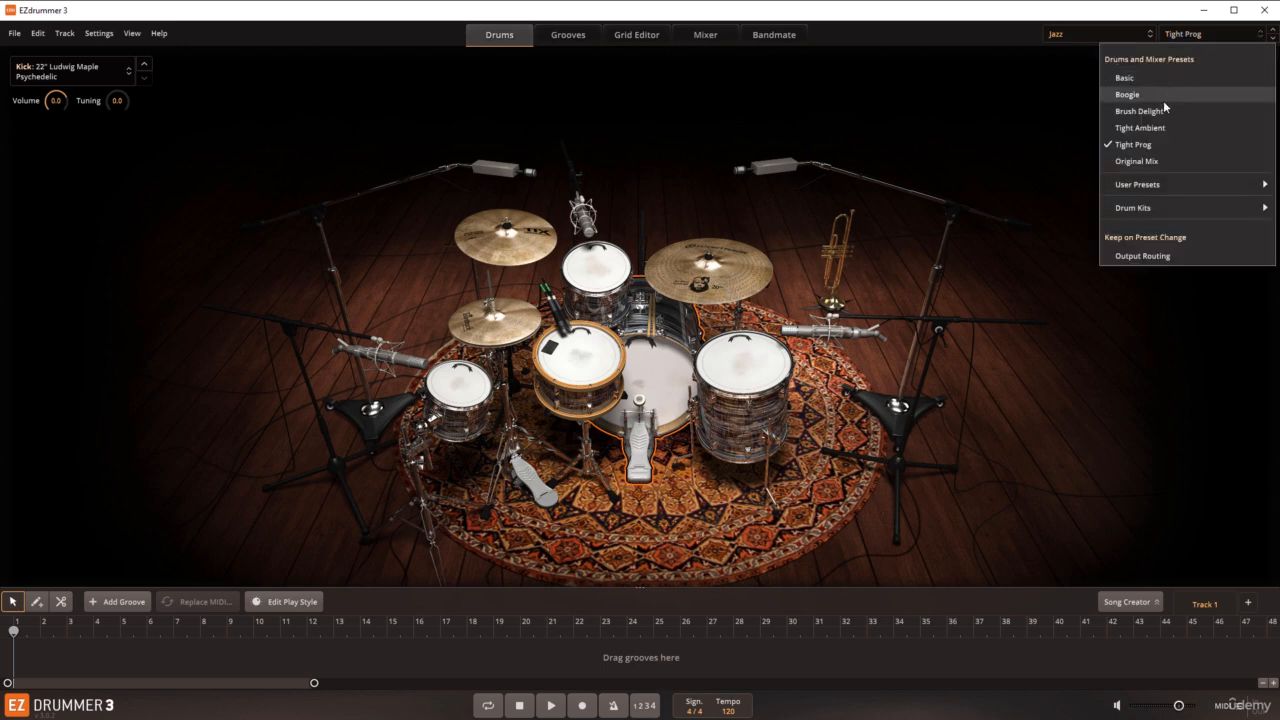
click(1140, 128)
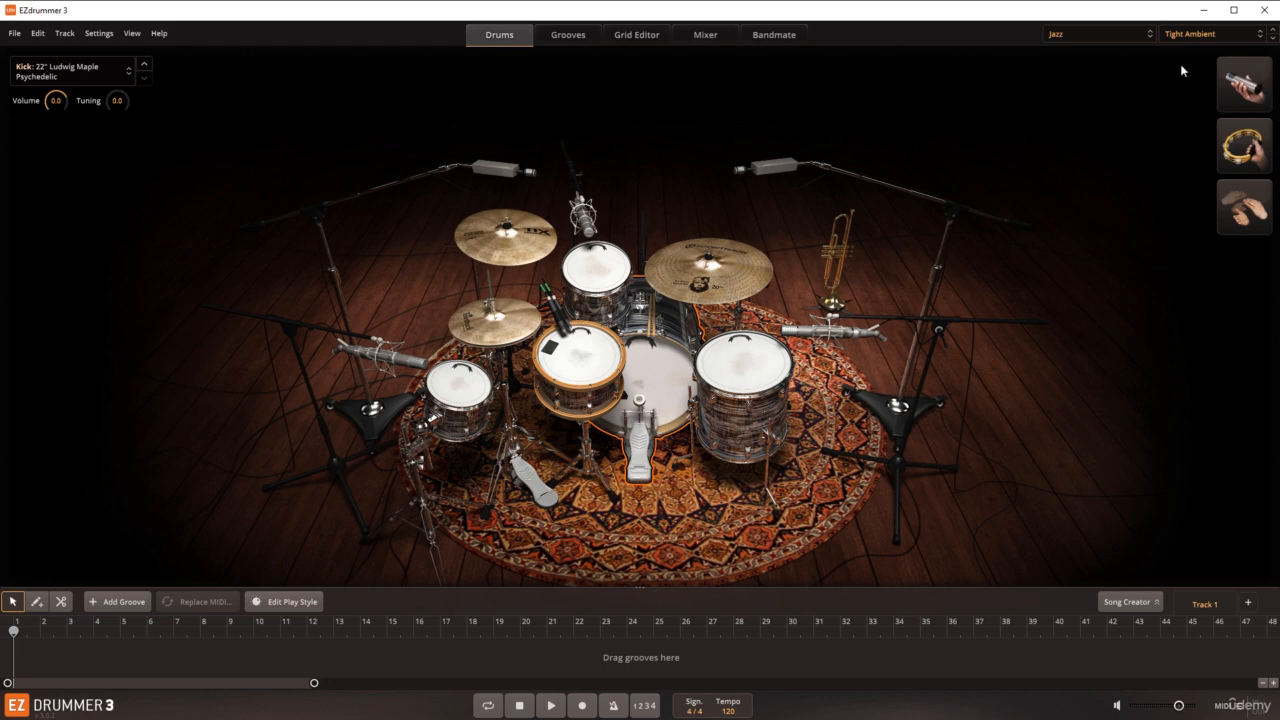
click(1191, 35)
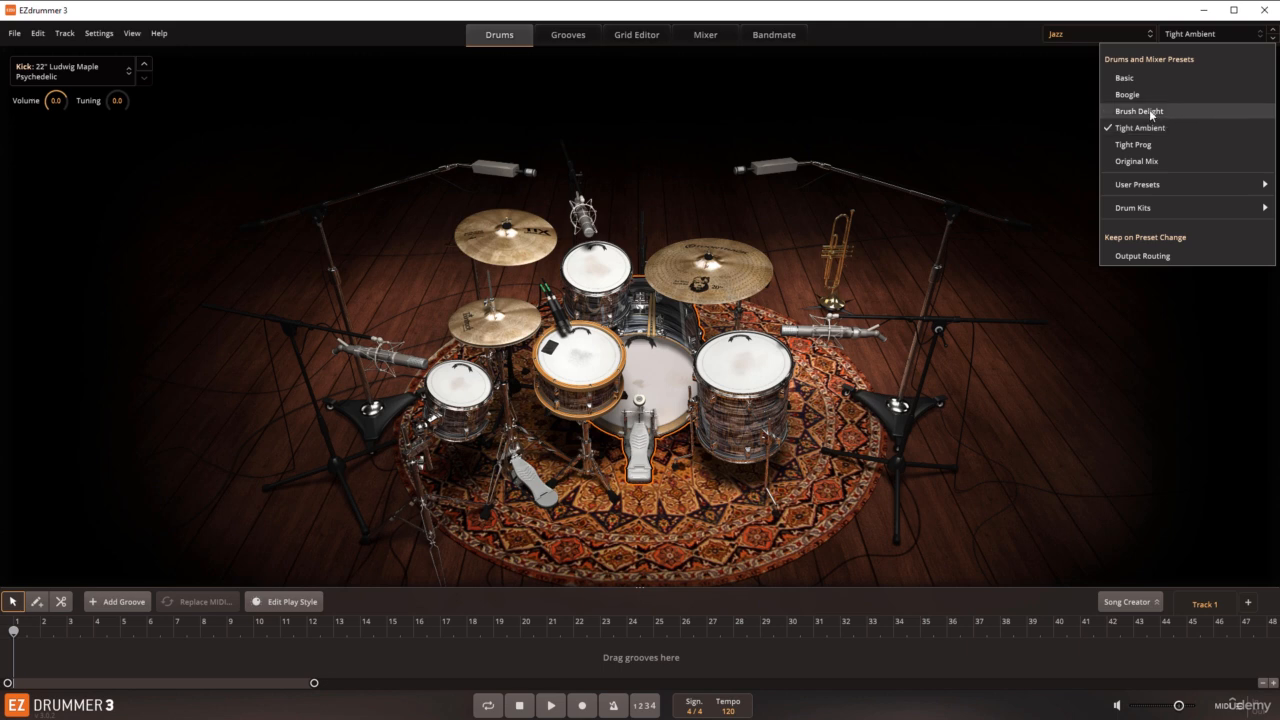
click(1133, 79)
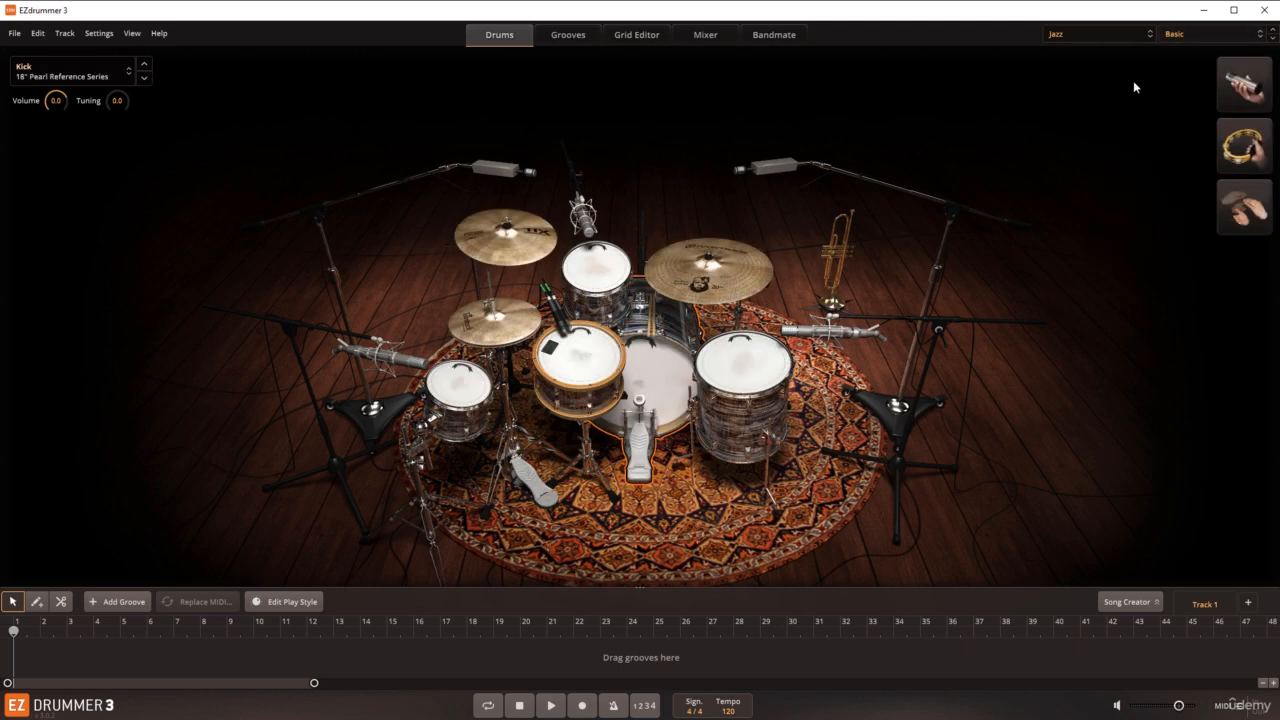
Step: Apply the Boogie drums and mixer preset to the jazz kit
click(1177, 35)
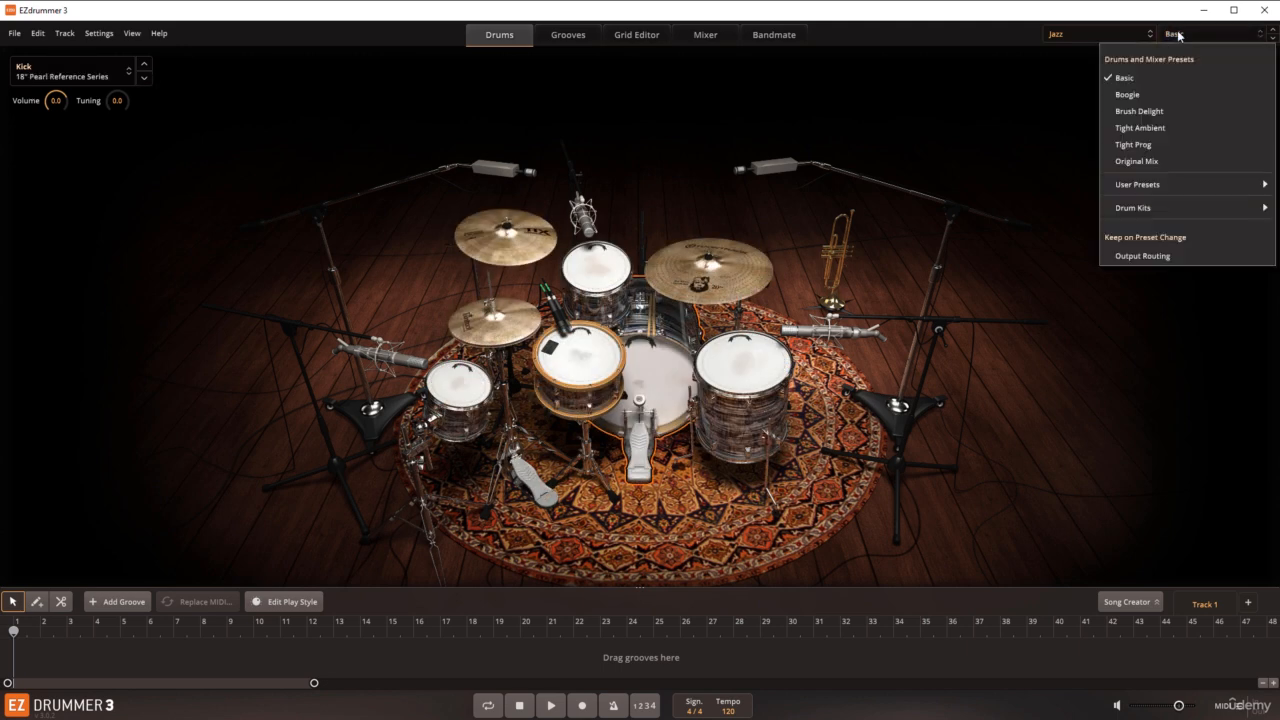
click(1130, 94)
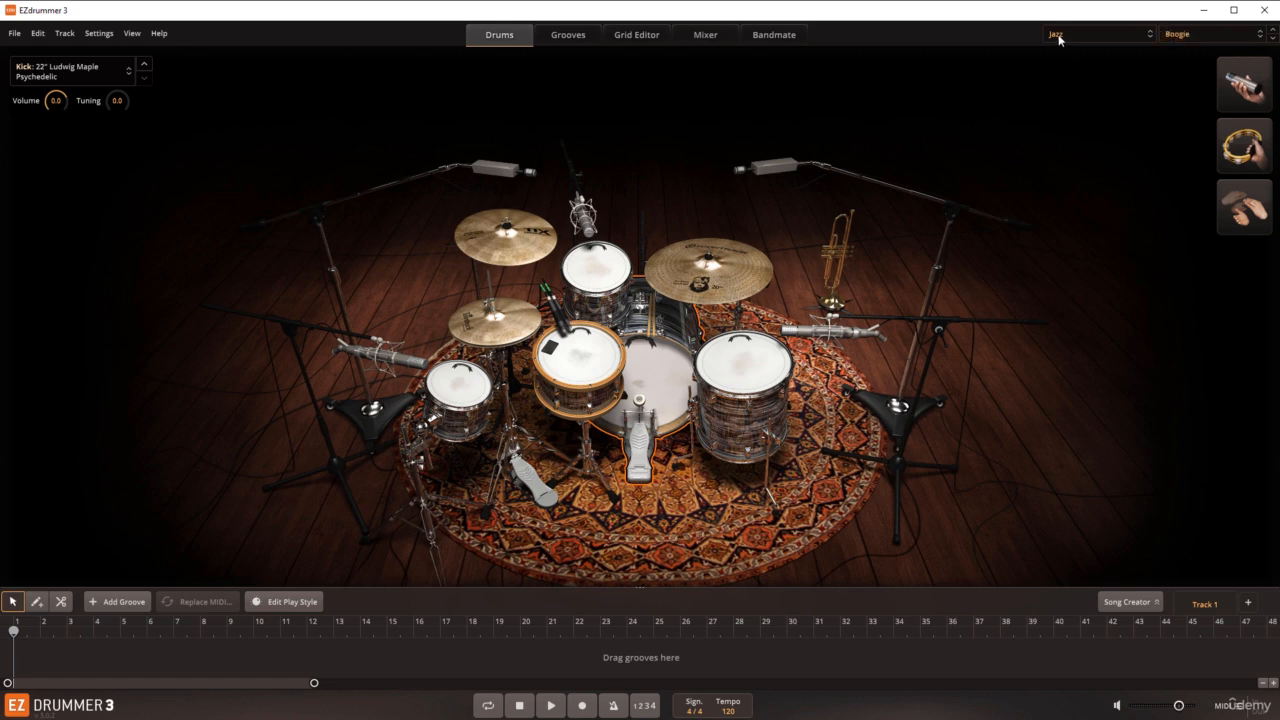
Step: View the mixer channels of the jazz kit's Boogie preset and load the EZdrummer 3 Main Room sound library
click(711, 36)
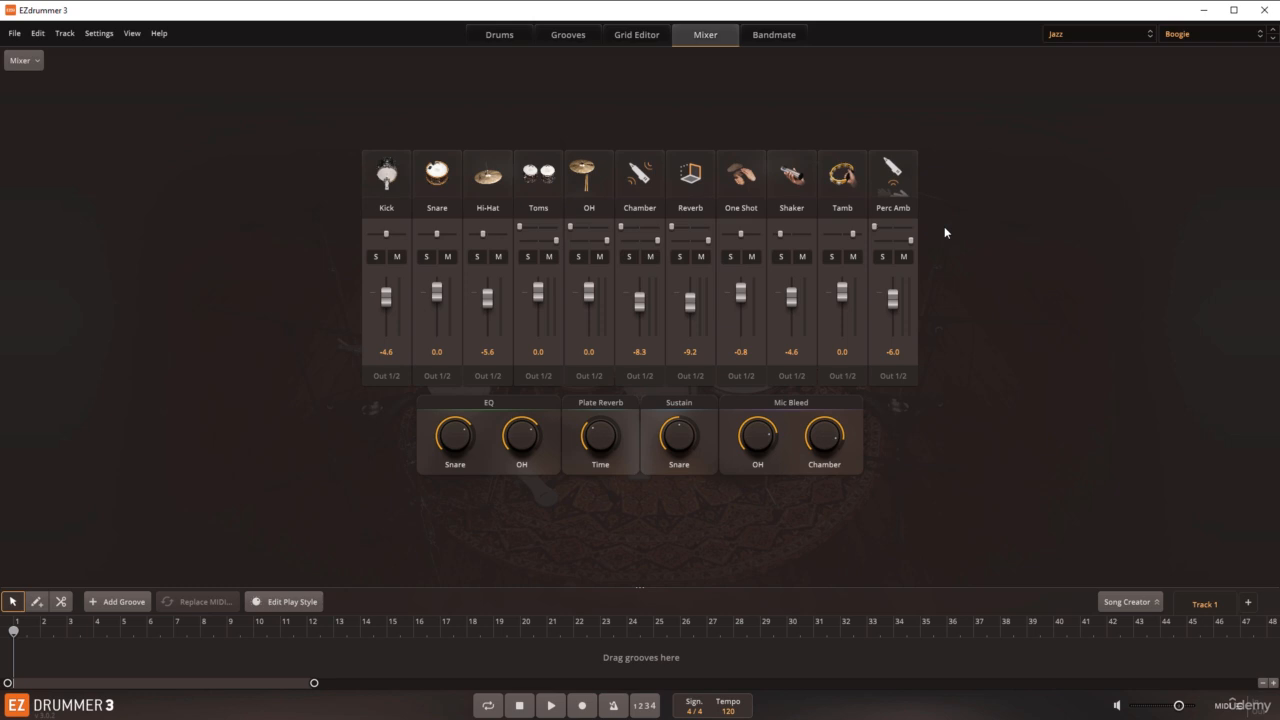
click(503, 36)
click(1053, 37)
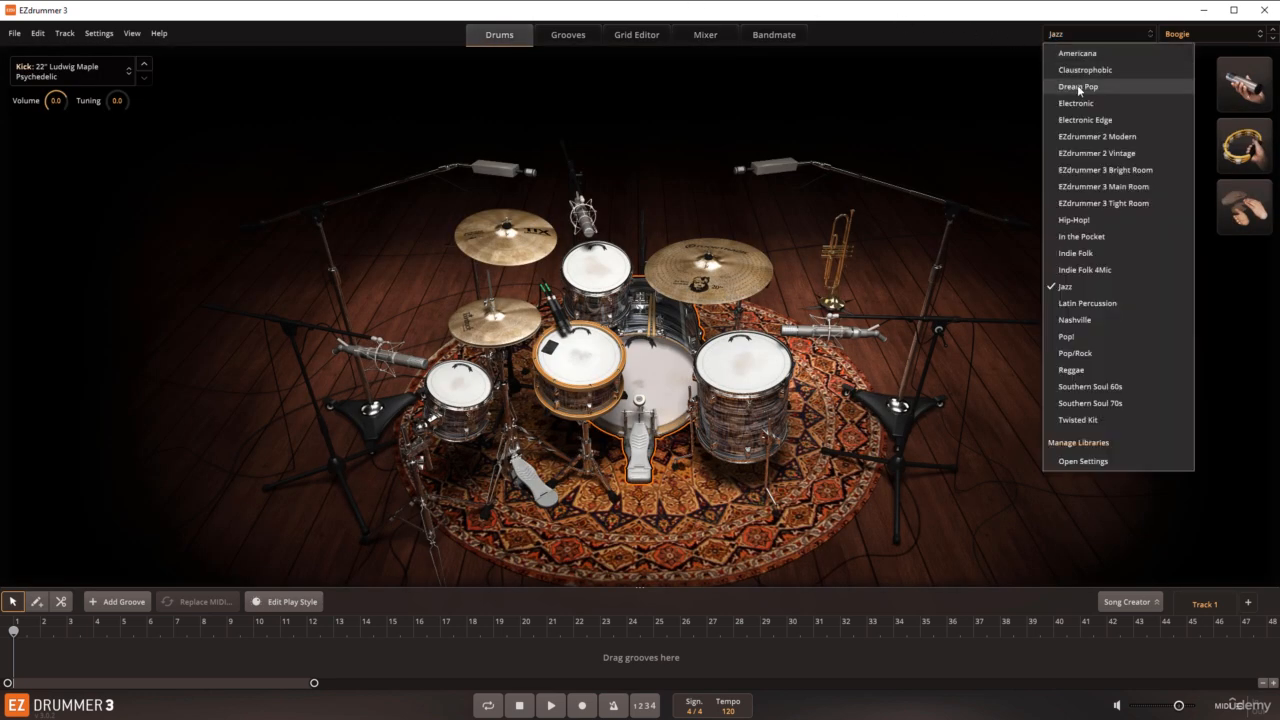
click(1096, 187)
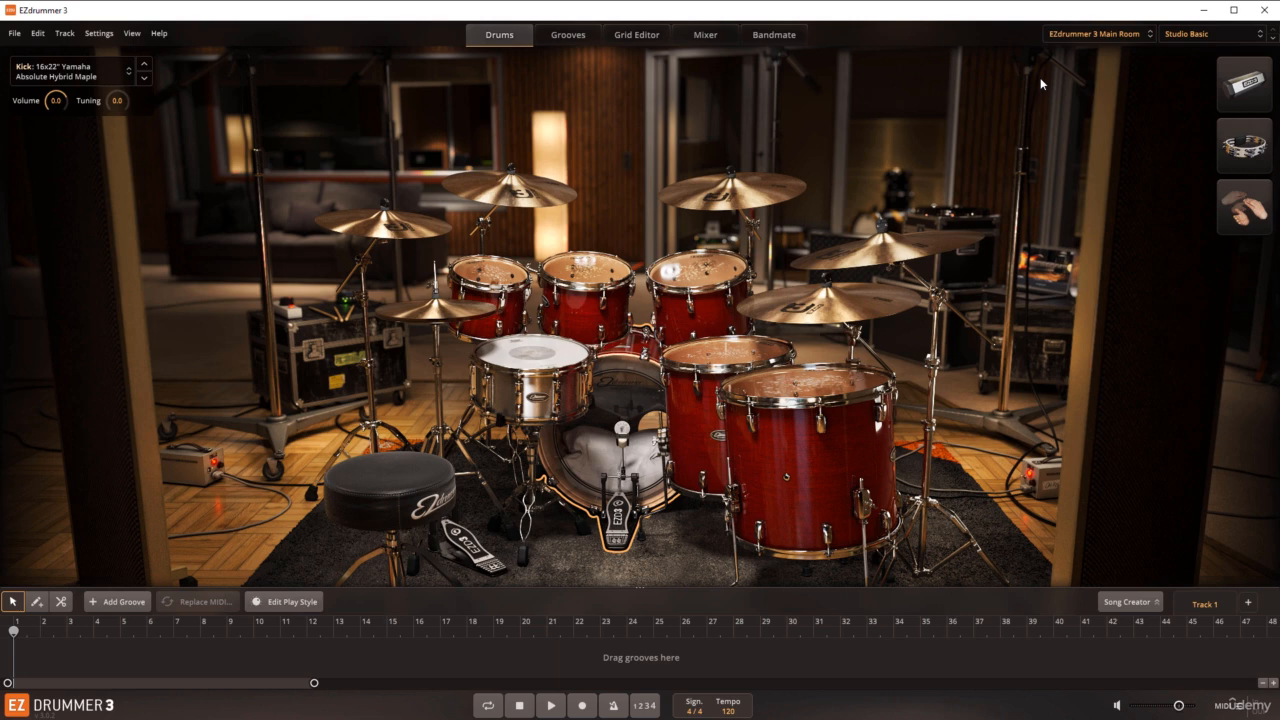
Step: Audition the Main Room kit's snare, rack tom, ride, crashes, floor tom and kick one by one
click(533, 342)
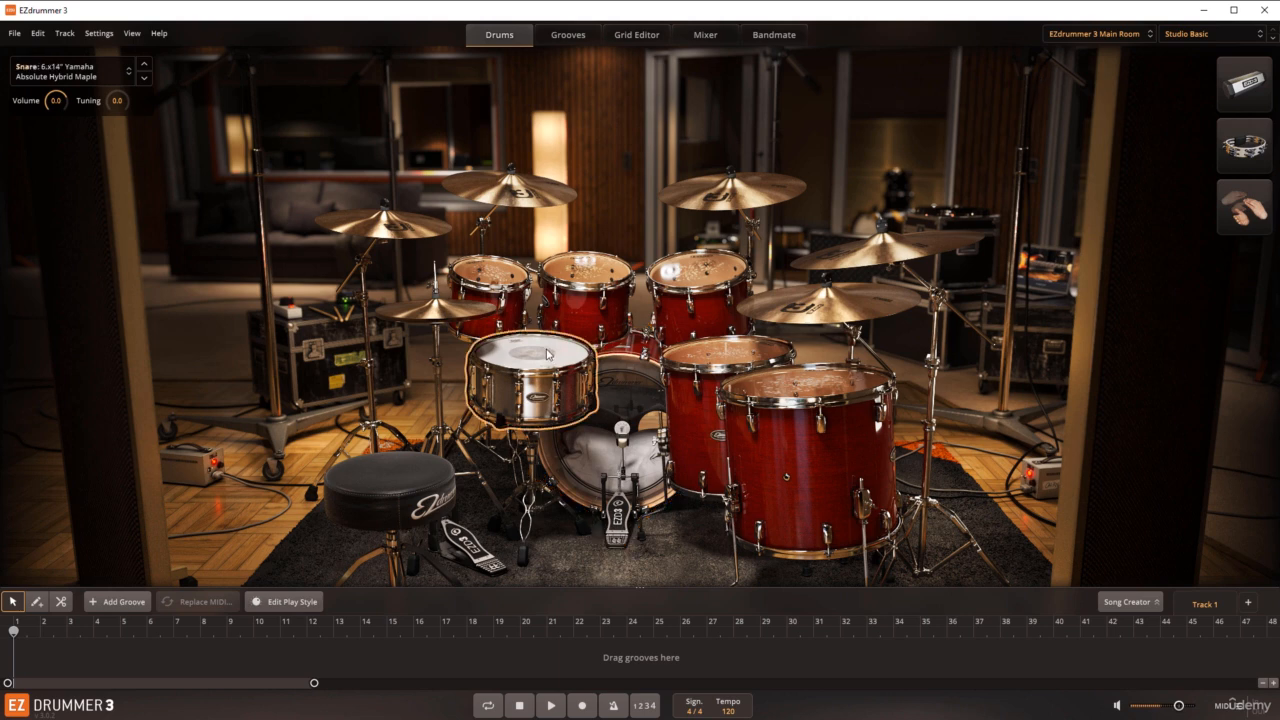
click(500, 279)
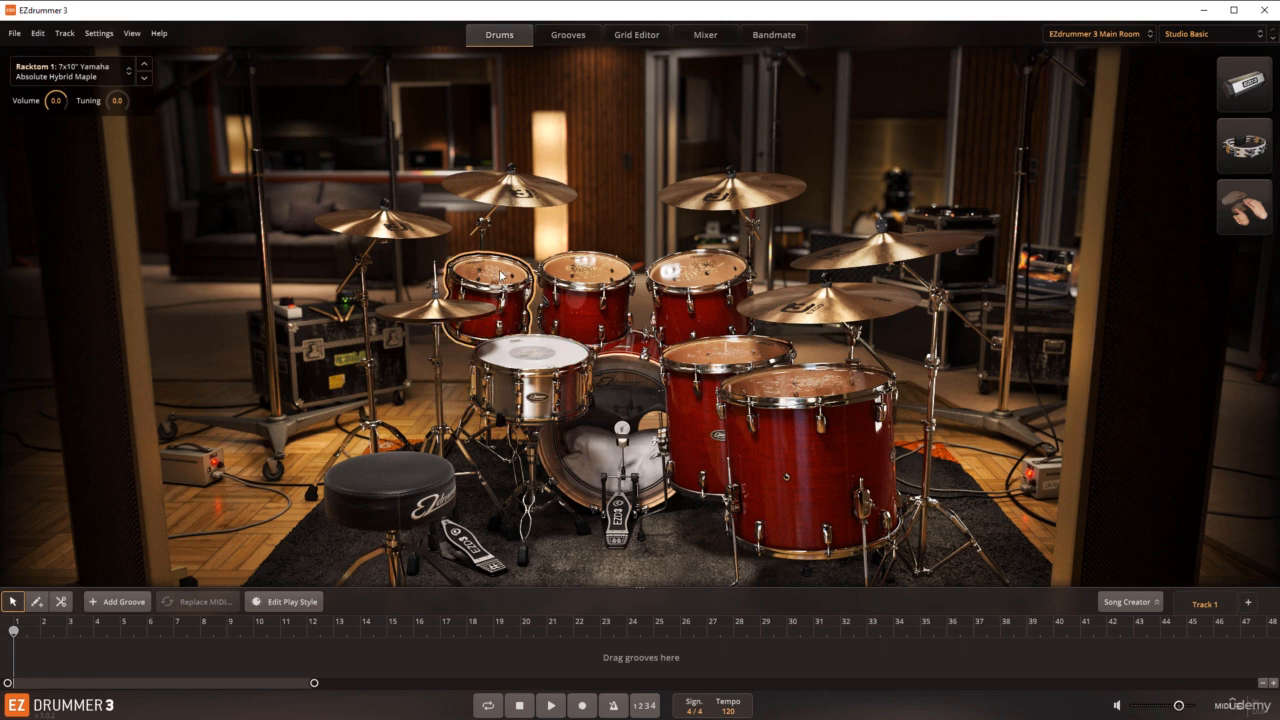
click(797, 312)
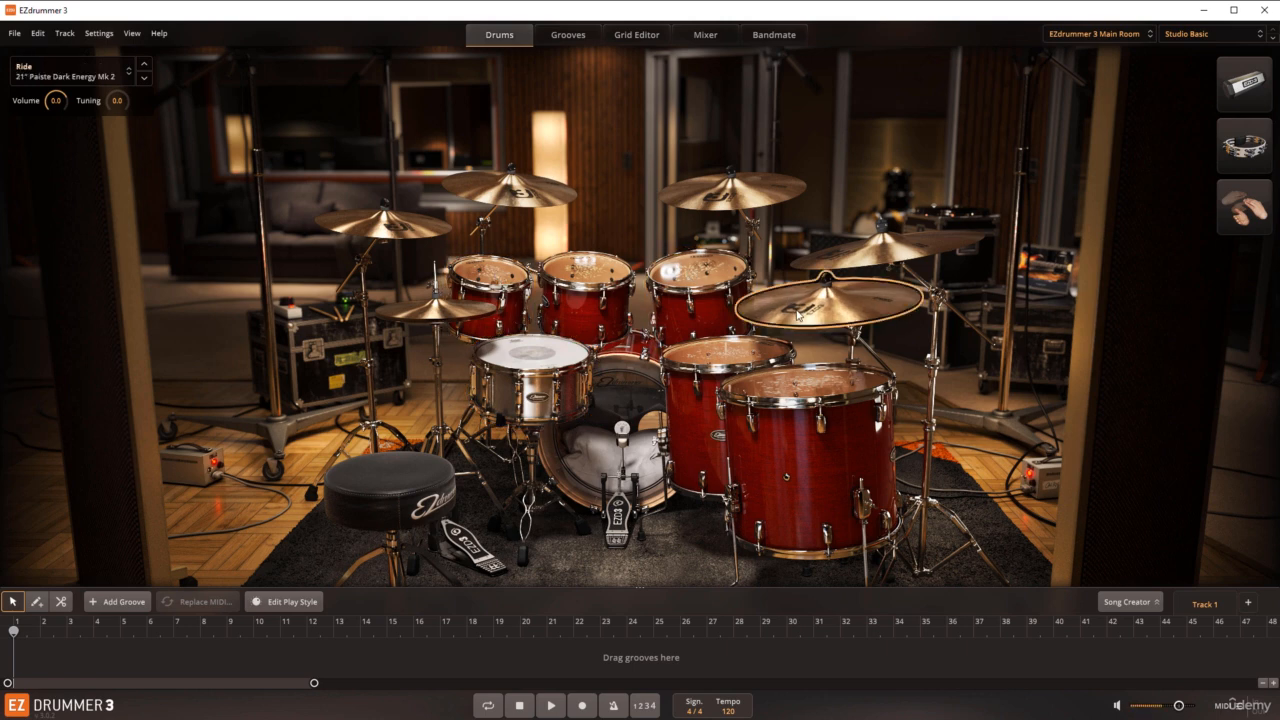
click(755, 193)
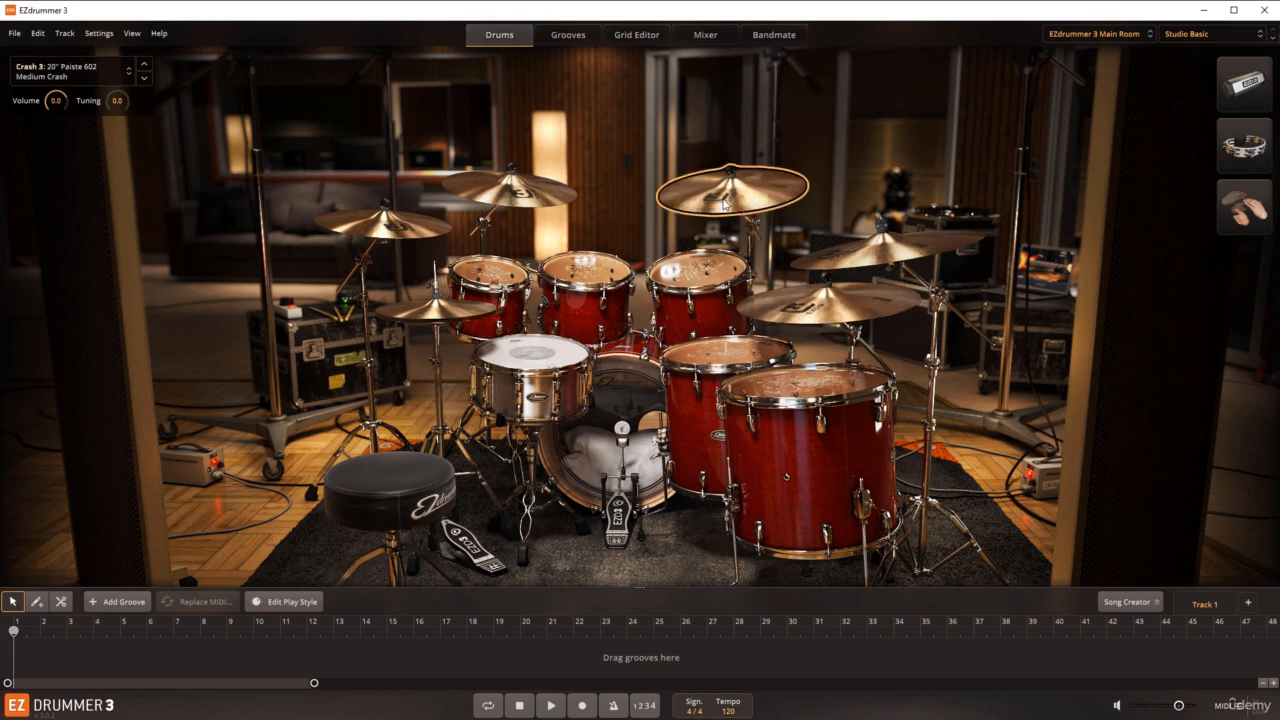
click(803, 382)
click(668, 424)
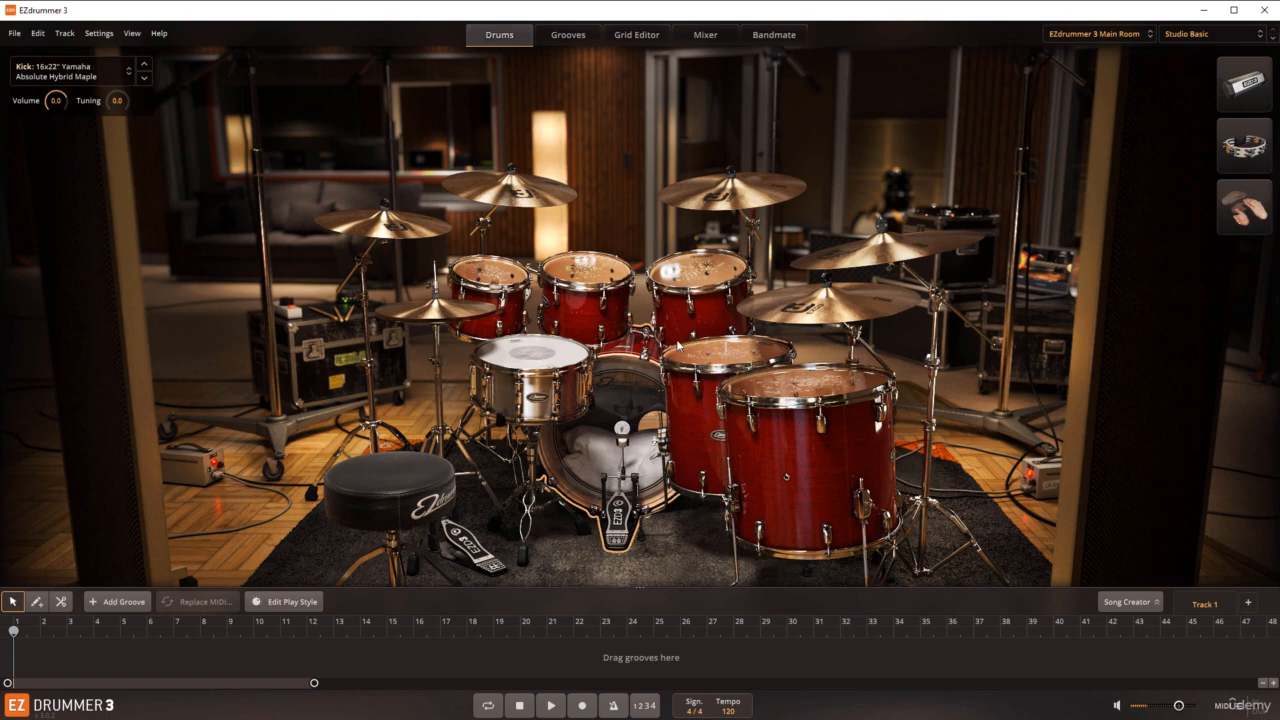
click(808, 270)
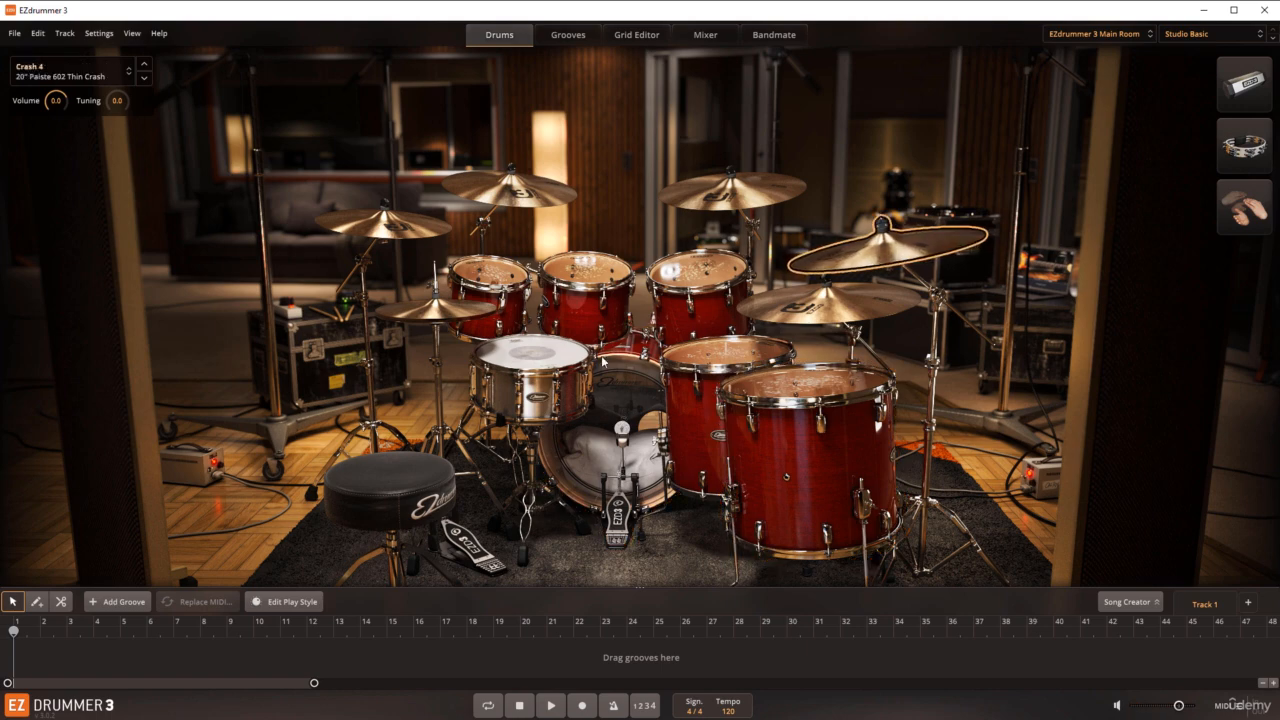
Step: Place the Verse 01 groove of Radio Rock 147 BPM on Track 1 at bar 2 and play it through the Main Room kit
click(574, 38)
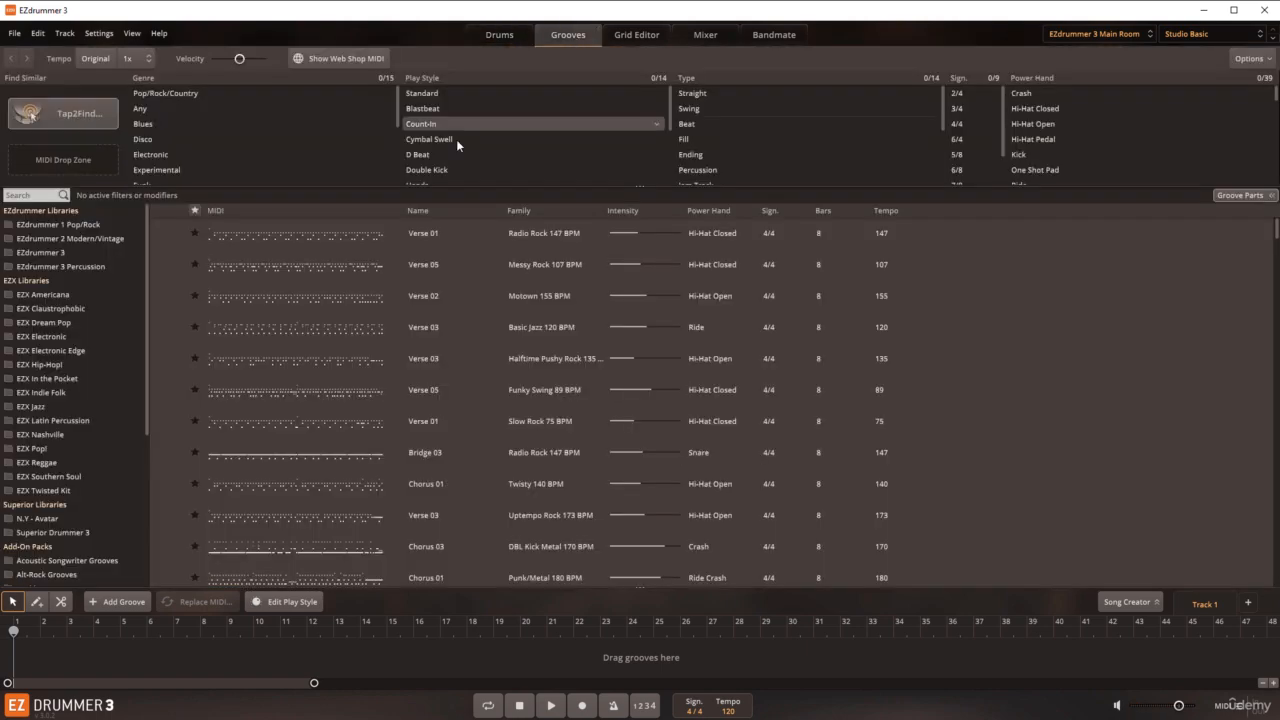
drag(179, 233, 62, 656)
click(499, 35)
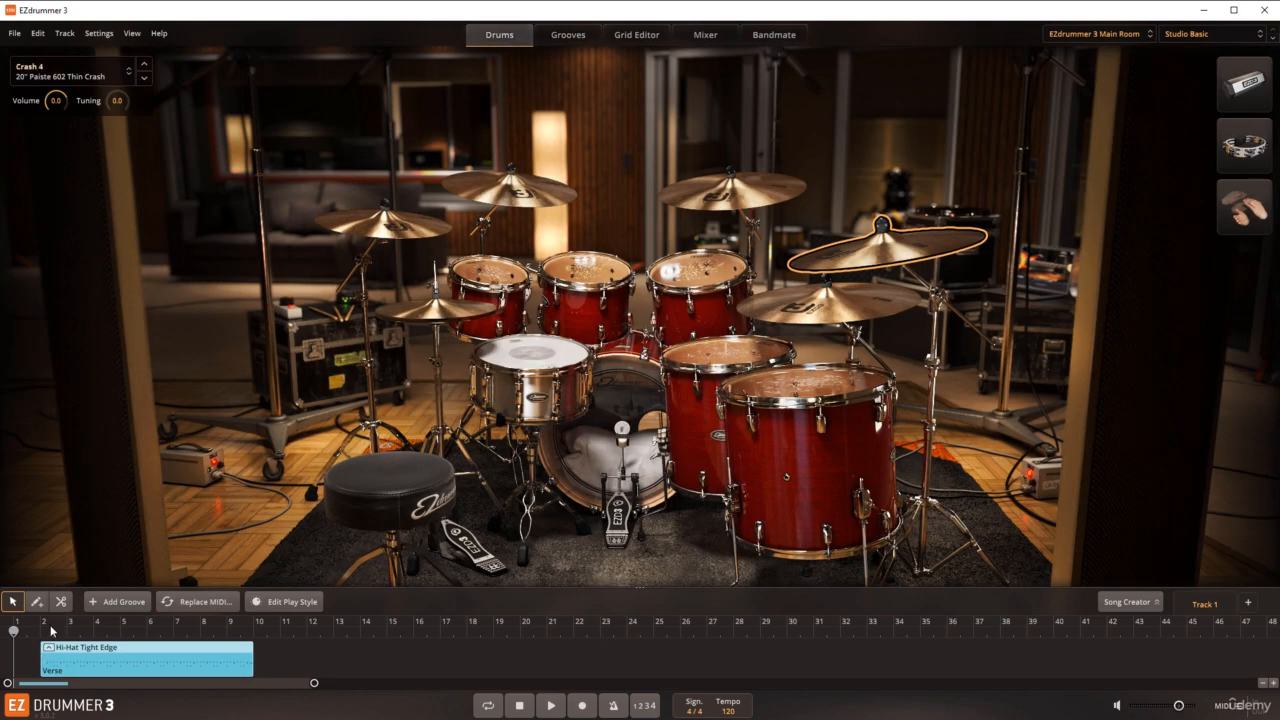
key(space)
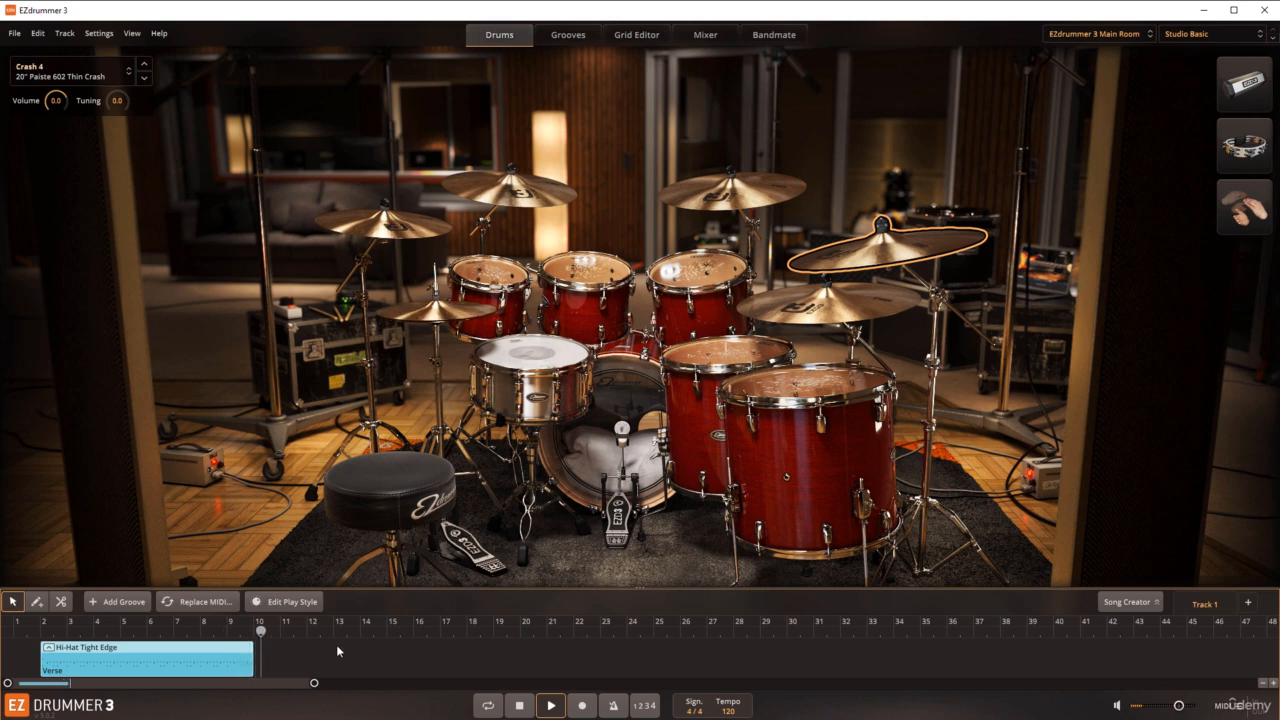
click(520, 706)
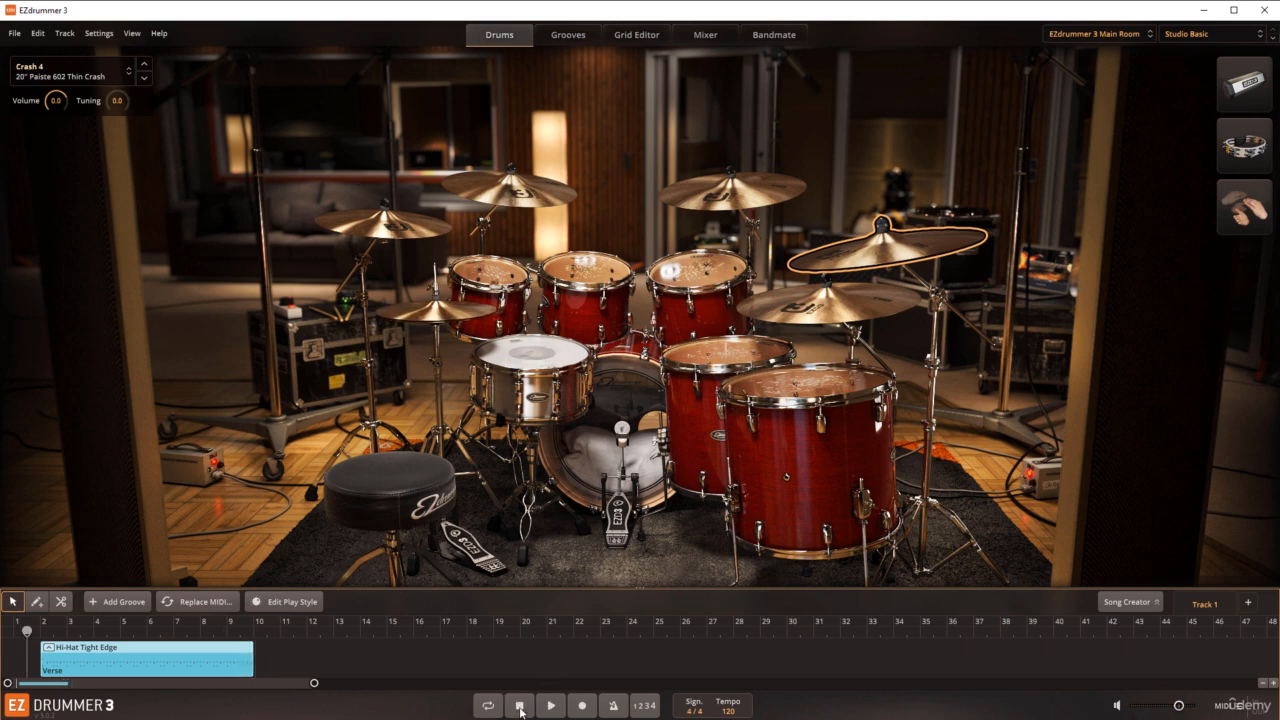
Step: Try the Nashville, Electronic Edge and Electronic sound libraries and return to the EZdrummer 3 Main Room library
click(583, 37)
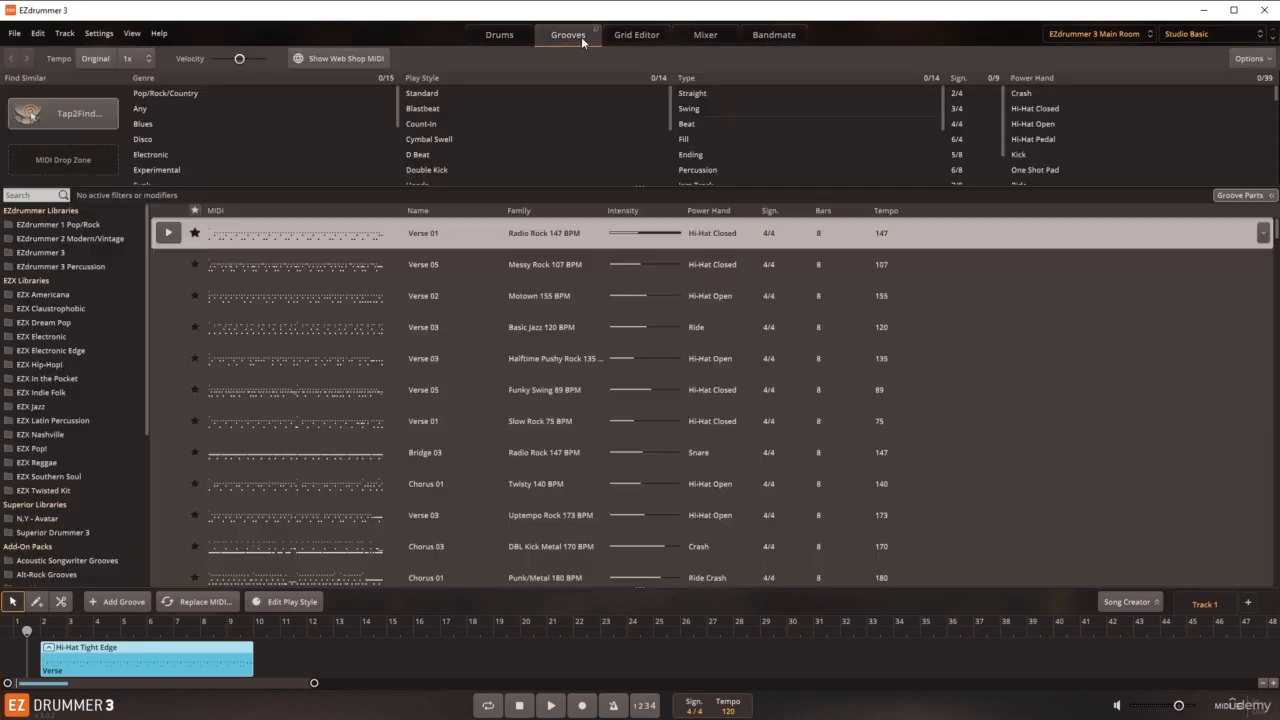
click(1123, 34)
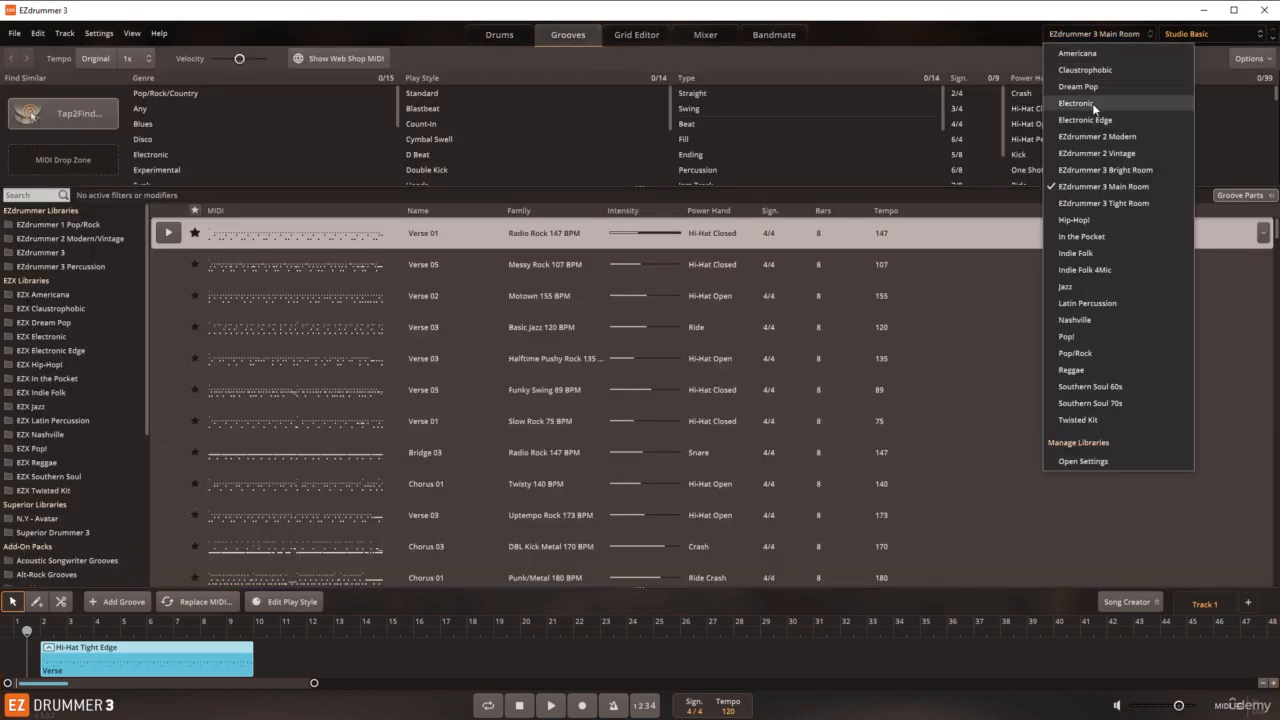
click(1076, 319)
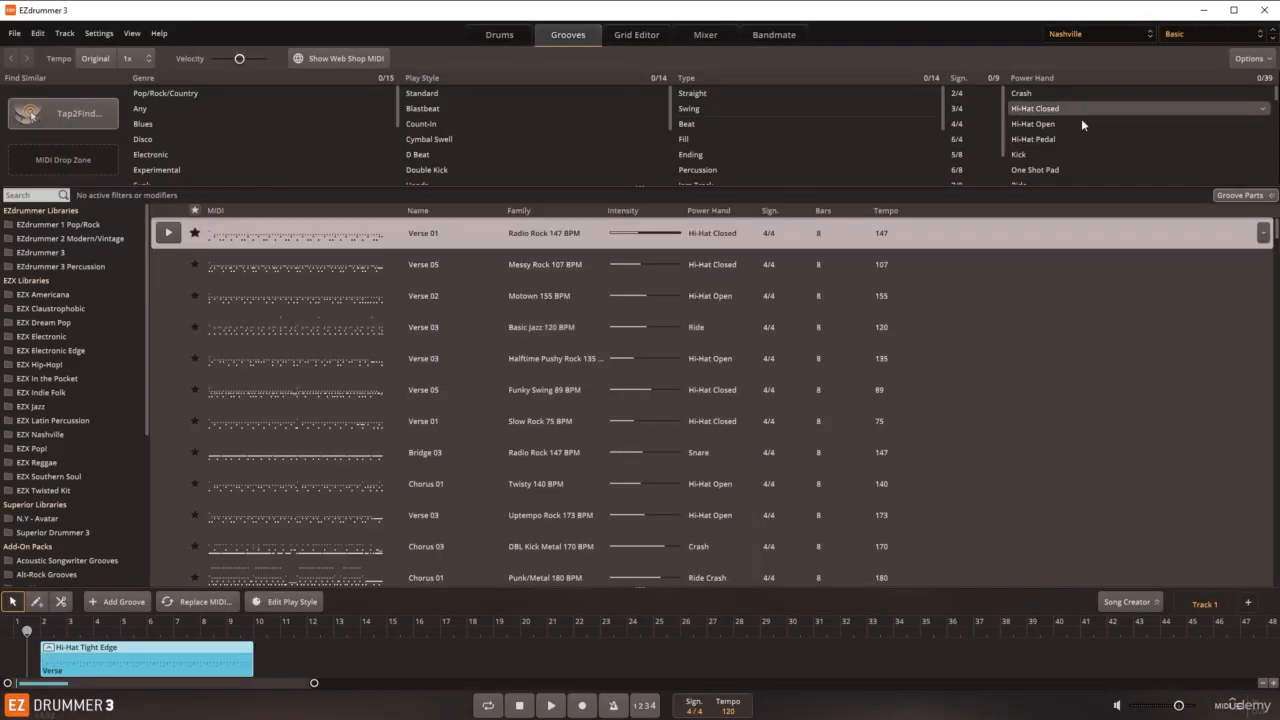
click(1080, 35)
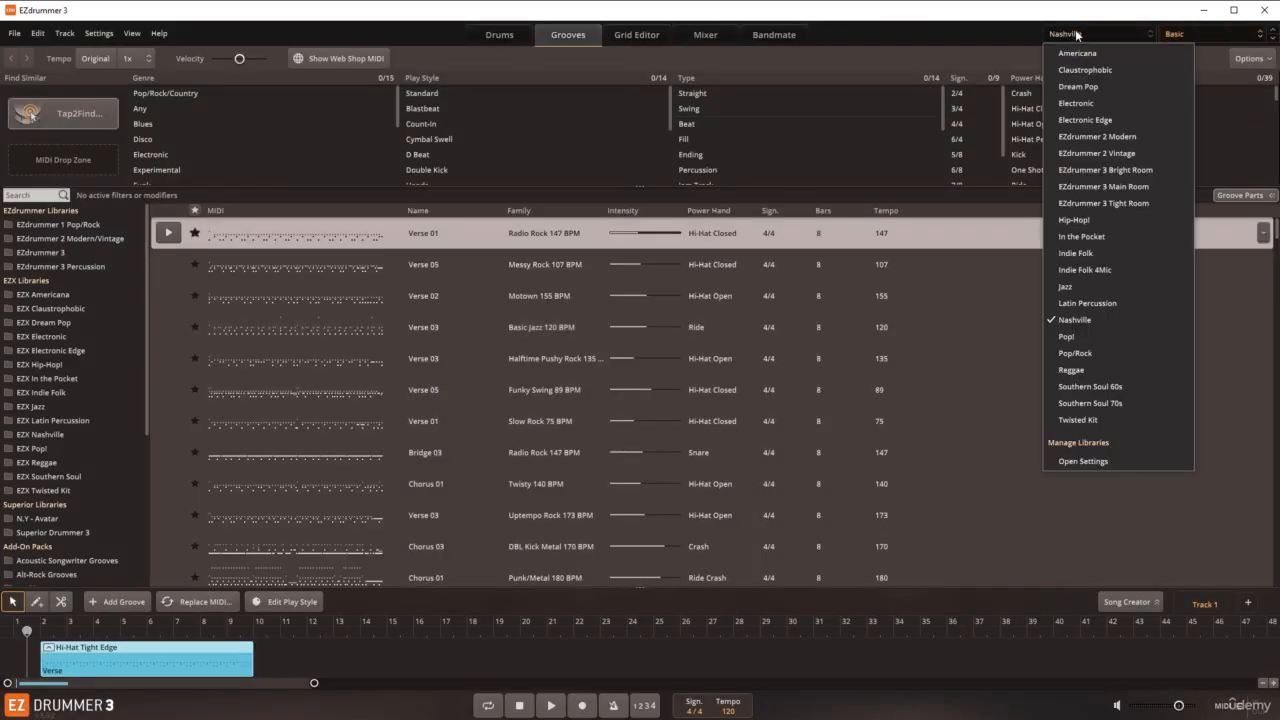
click(1080, 120)
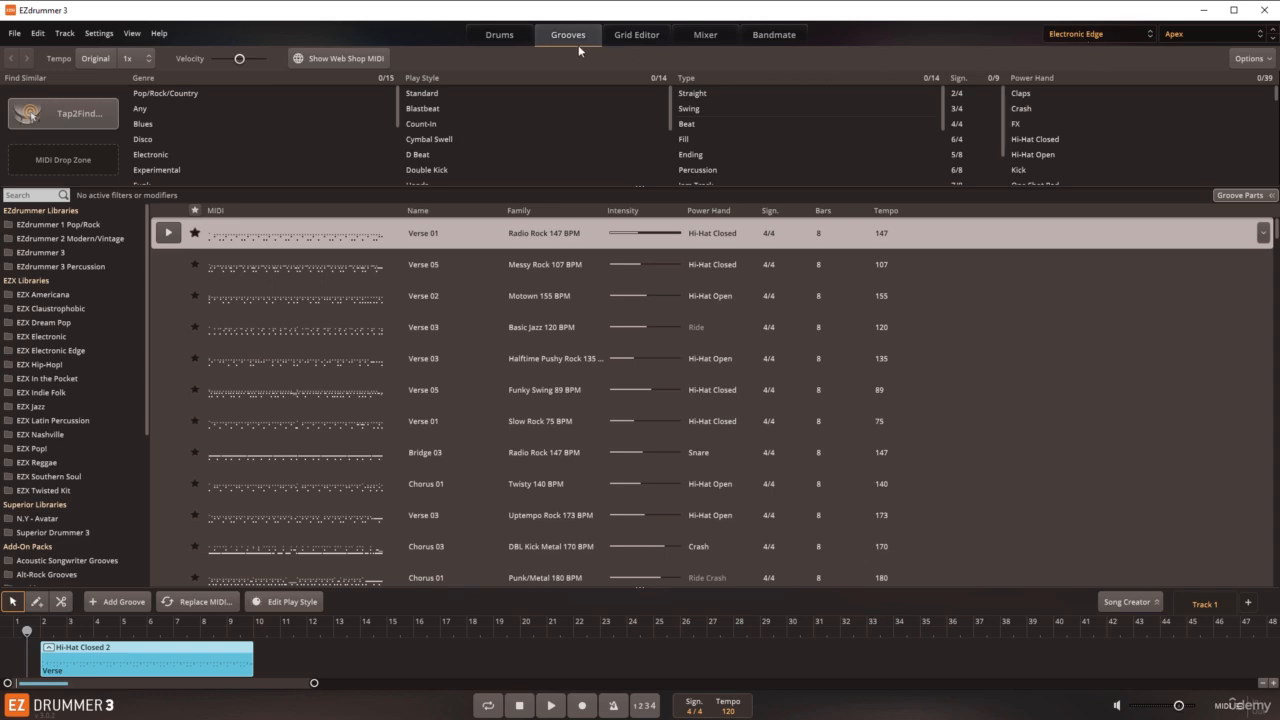
click(500, 36)
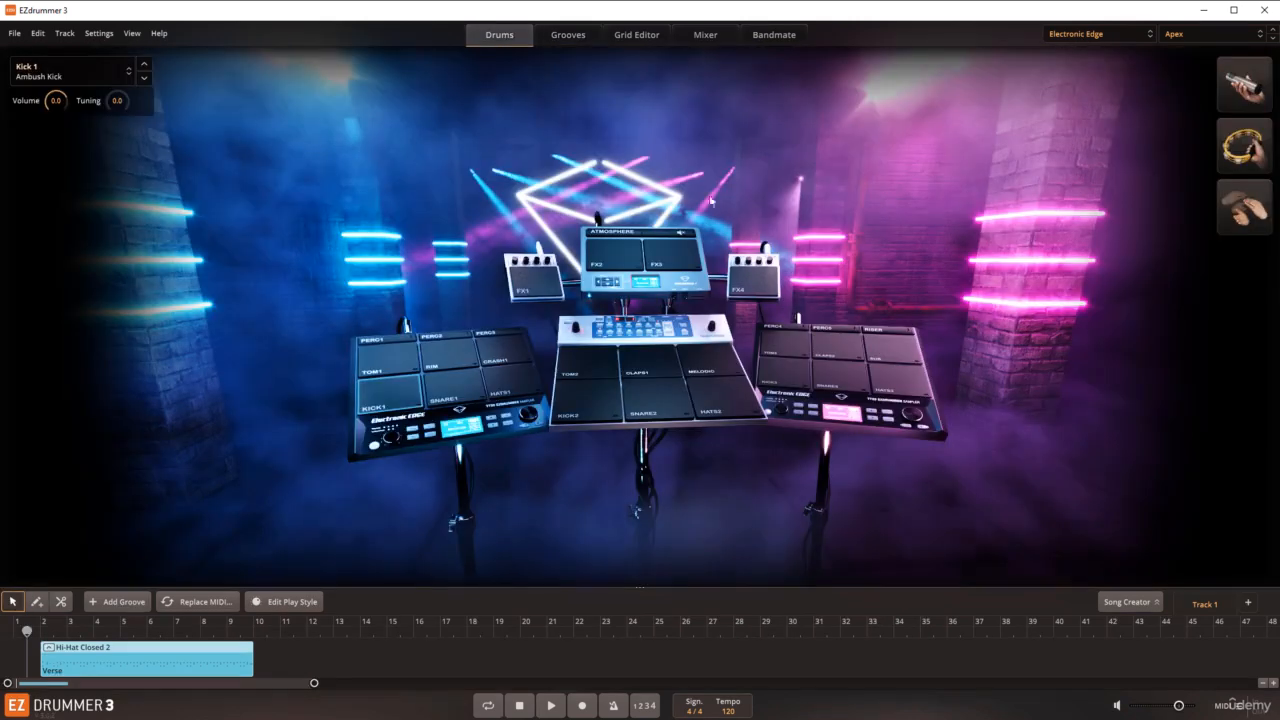
click(1086, 34)
click(1086, 101)
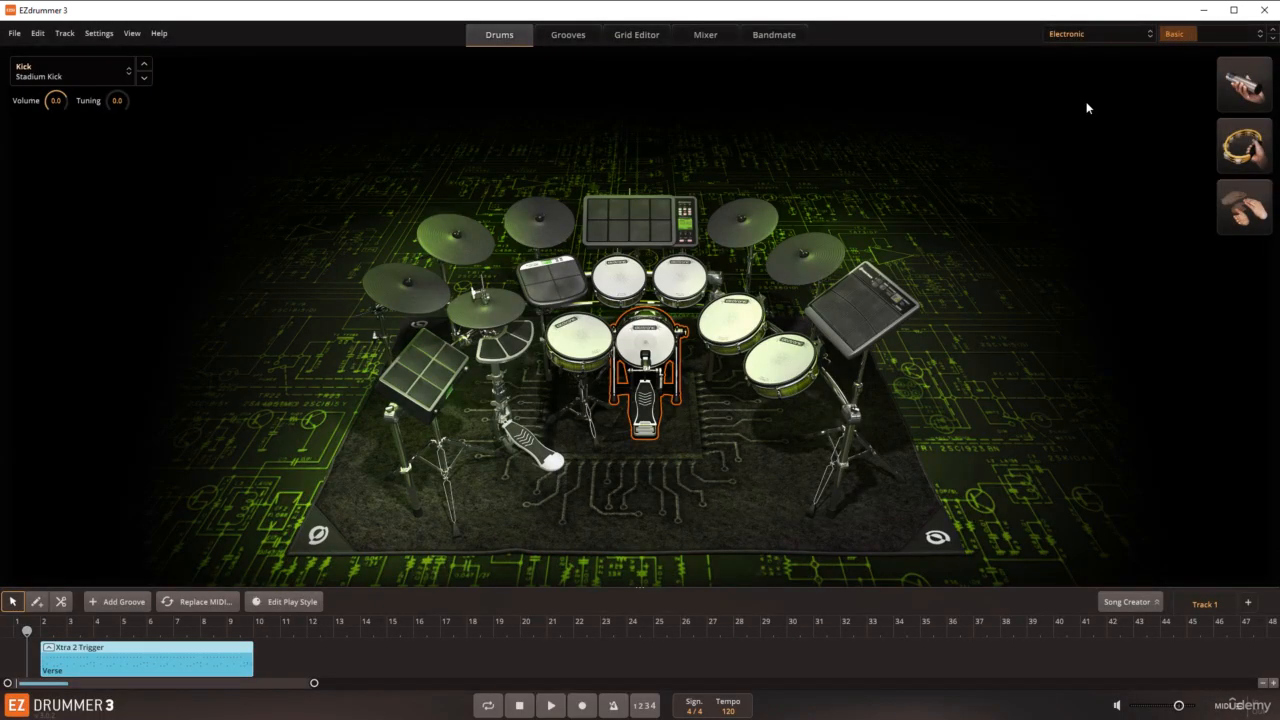
click(1068, 36)
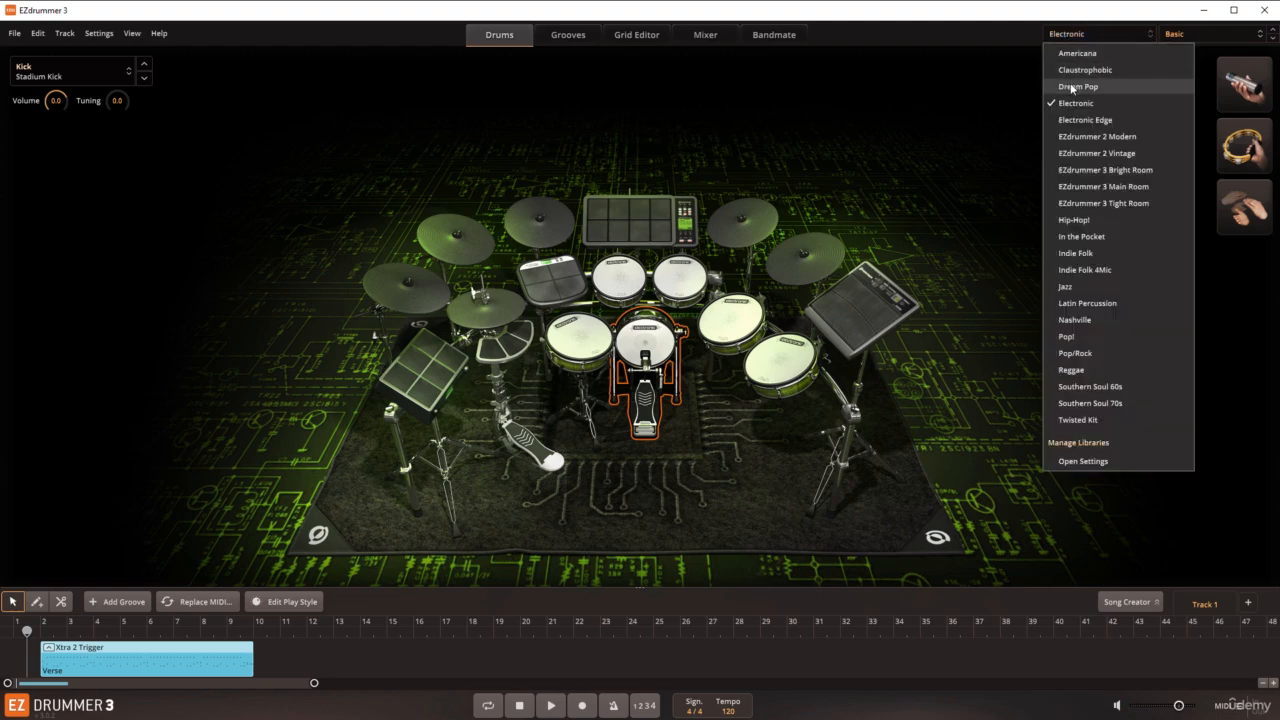
click(1084, 185)
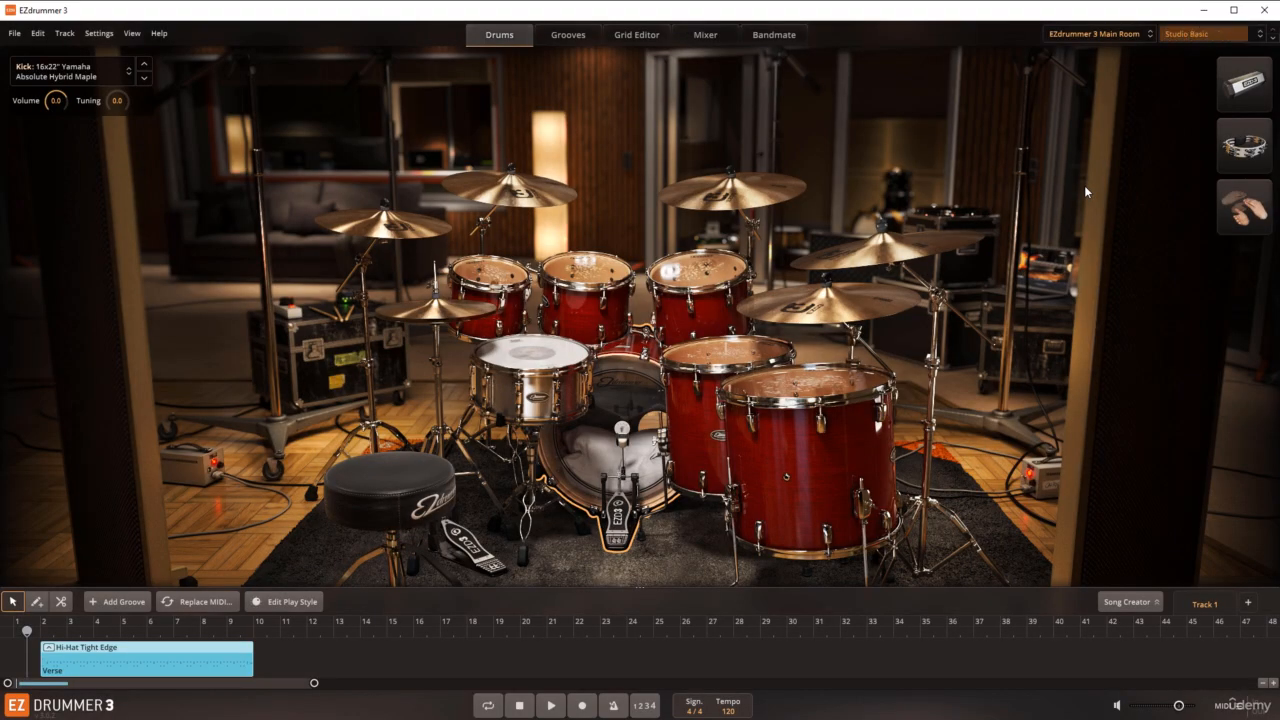
Step: Browse the grooves in the EZdrummer 3 and EZdrummer 3 Percussion folders and return to the drum kit view
click(1100, 34)
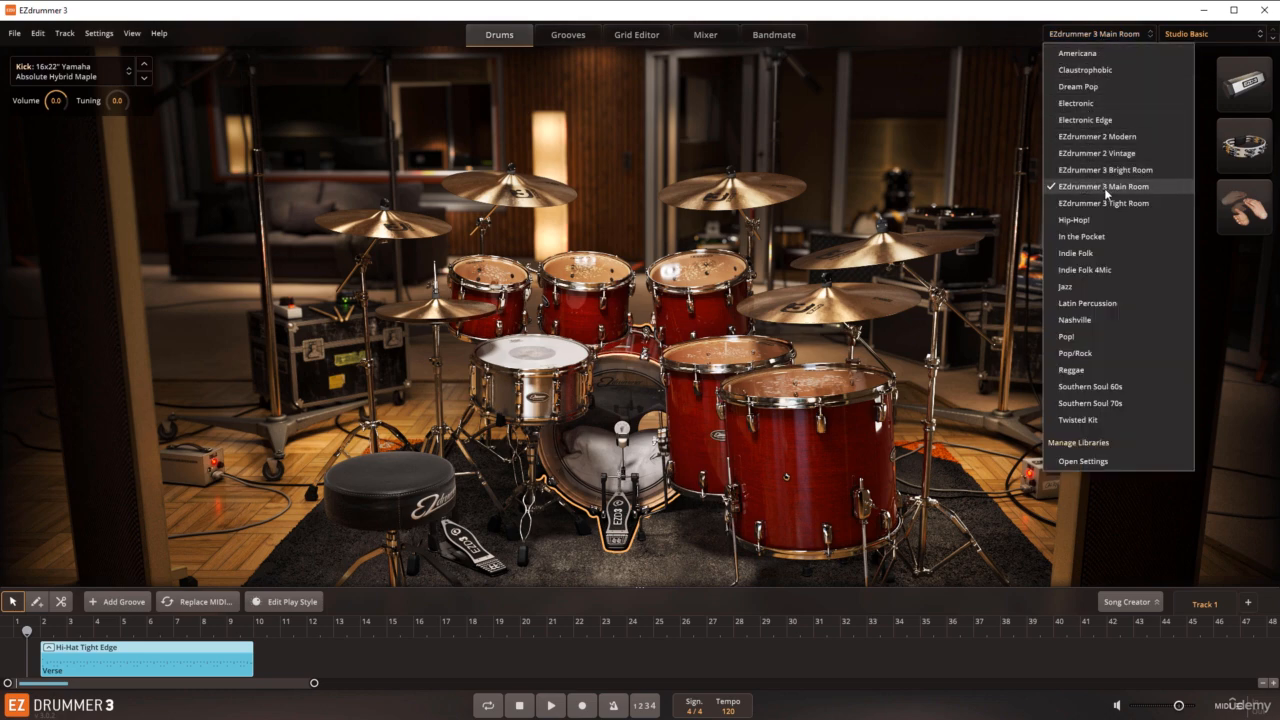
click(548, 38)
click(568, 34)
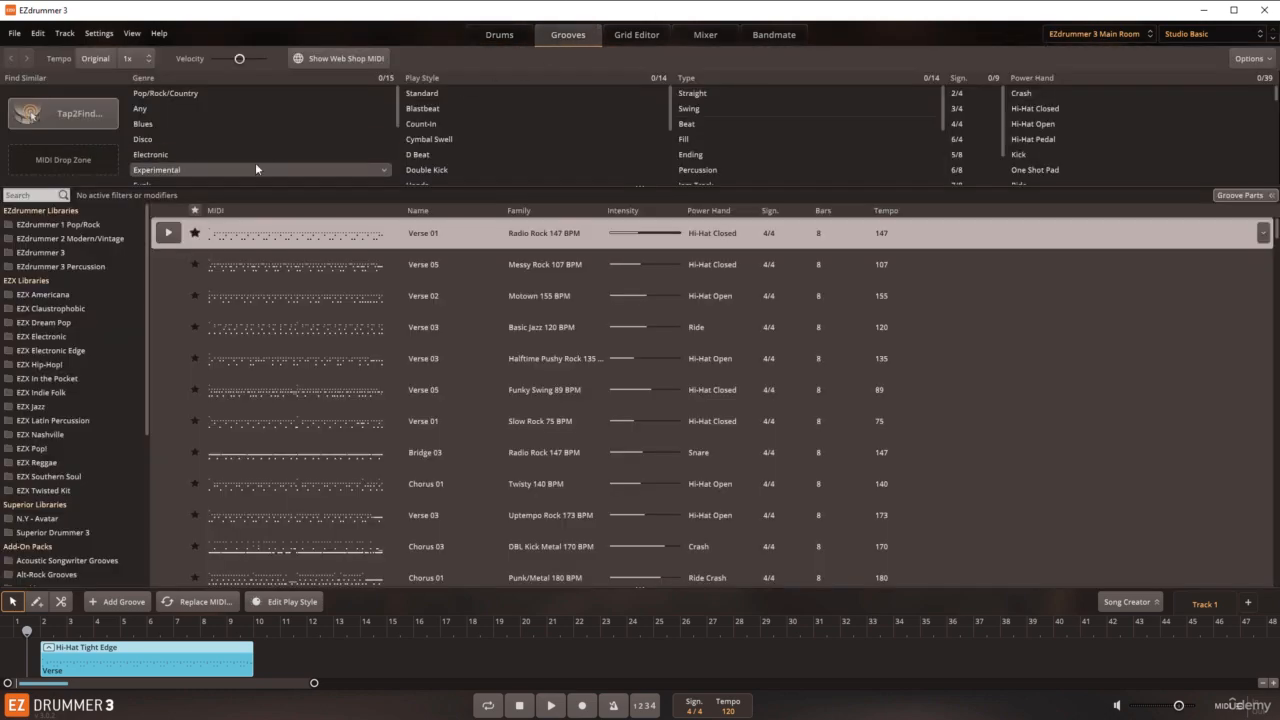
click(32, 256)
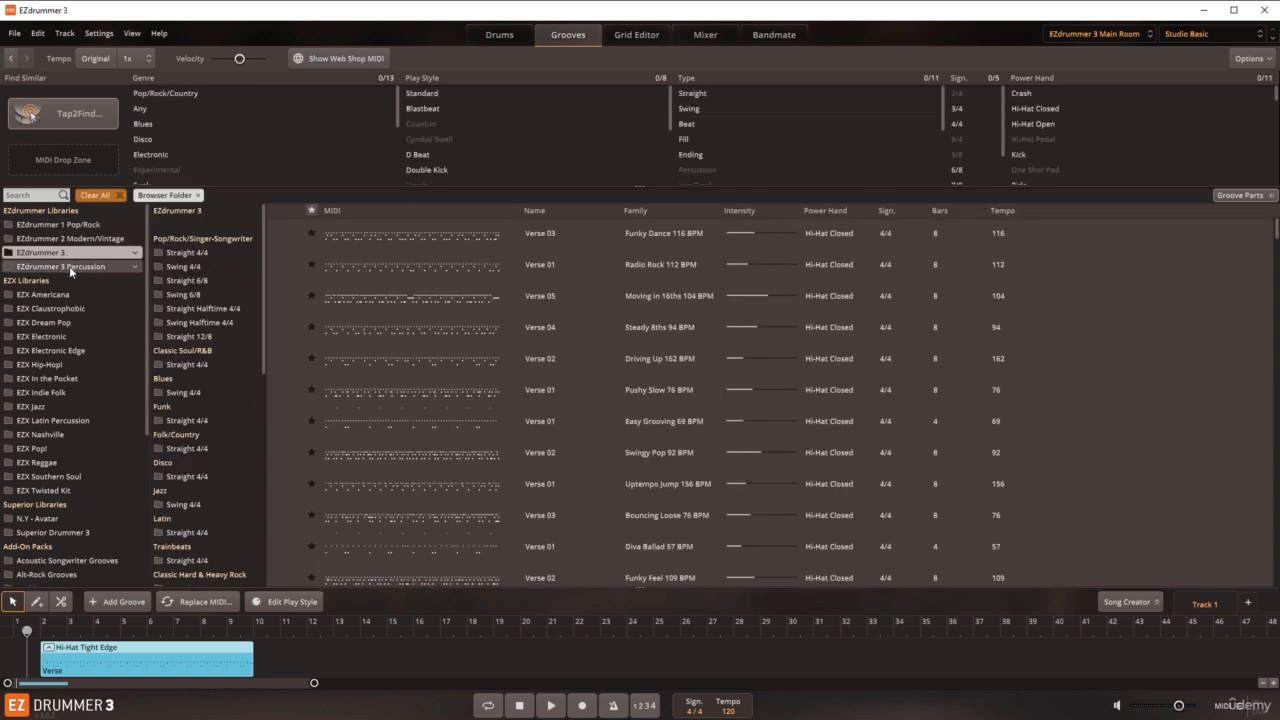
click(69, 266)
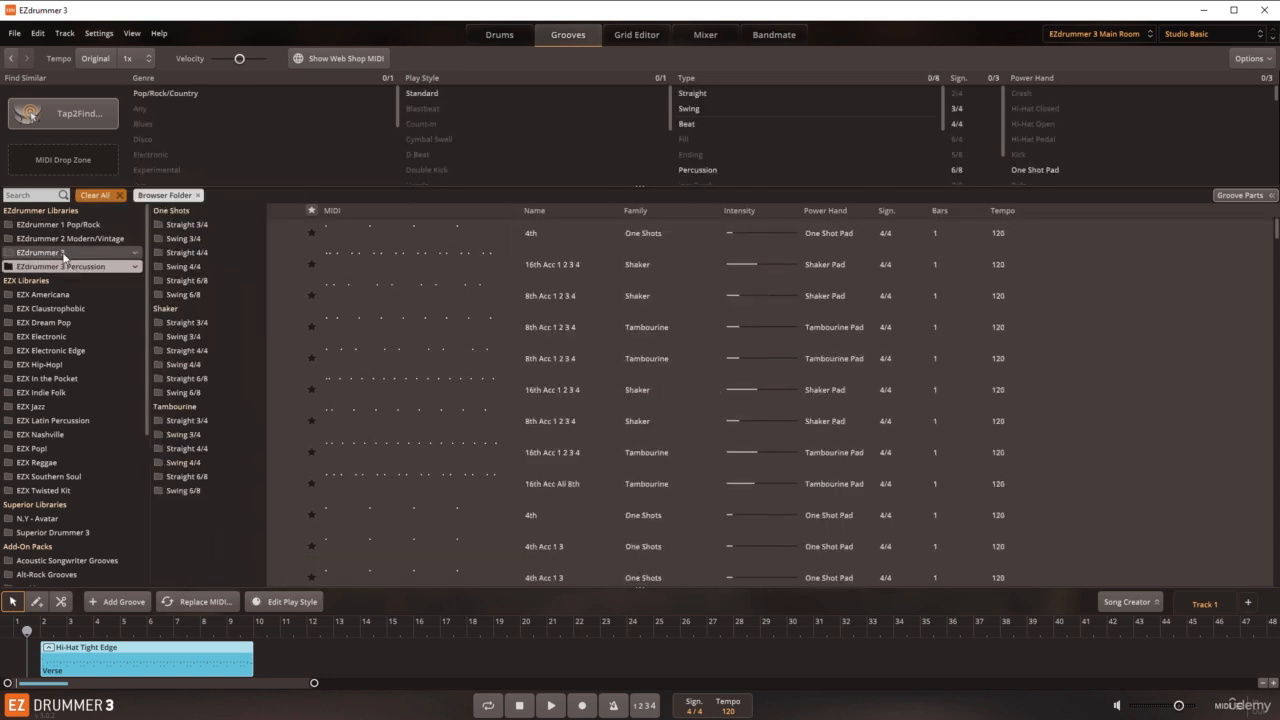
click(64, 254)
click(505, 36)
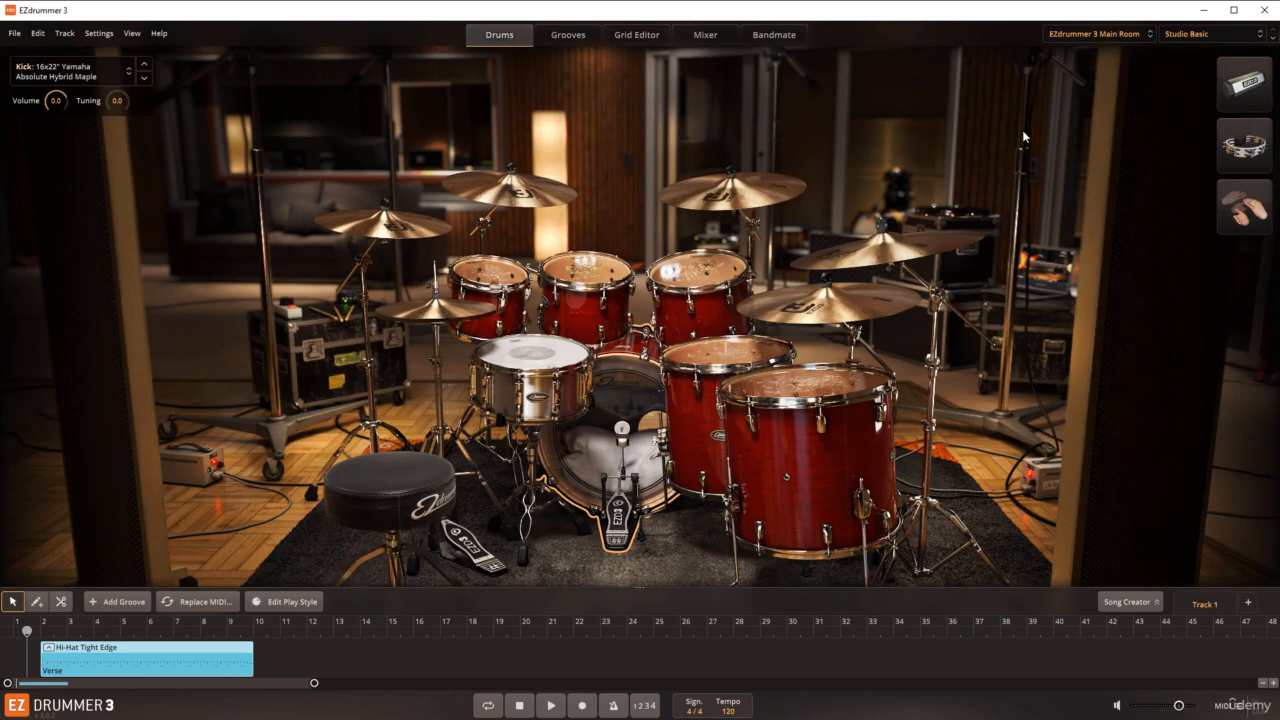
Step: Browse the grooves in the EZX Jazz, EZX Pop! and EZX Twisted Kit folders and return to the drum kit view
click(569, 36)
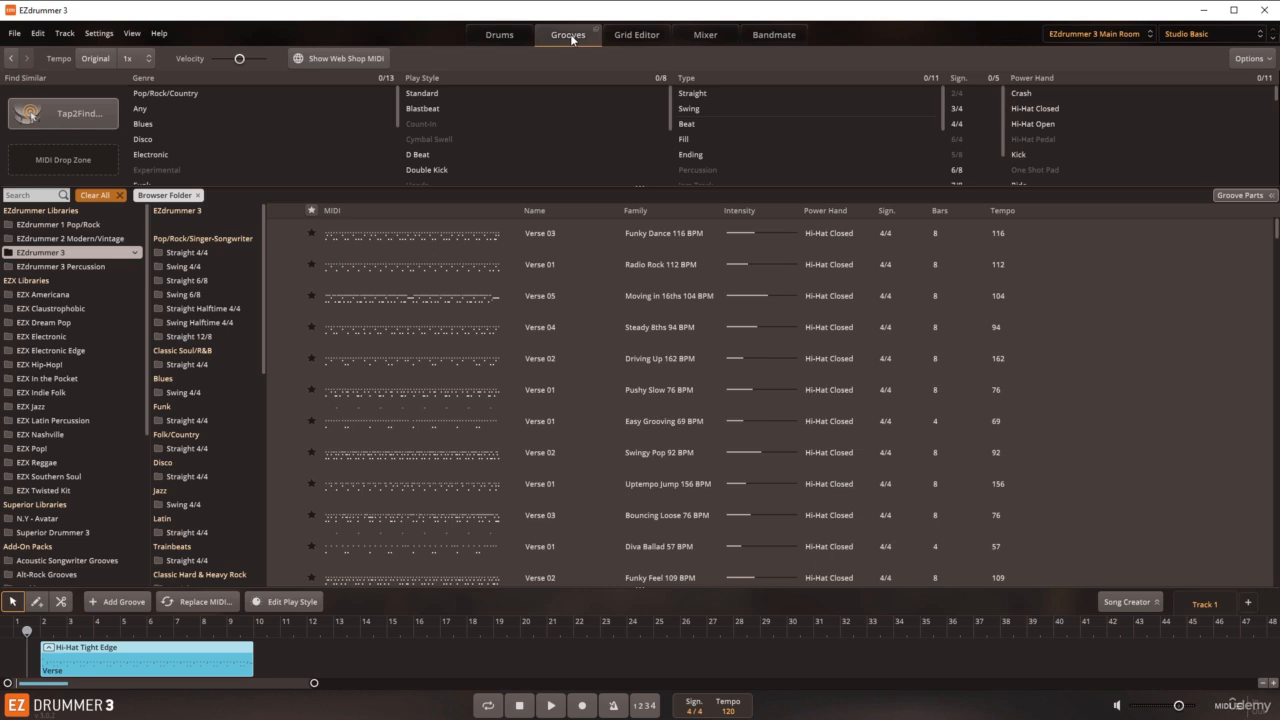
click(49, 409)
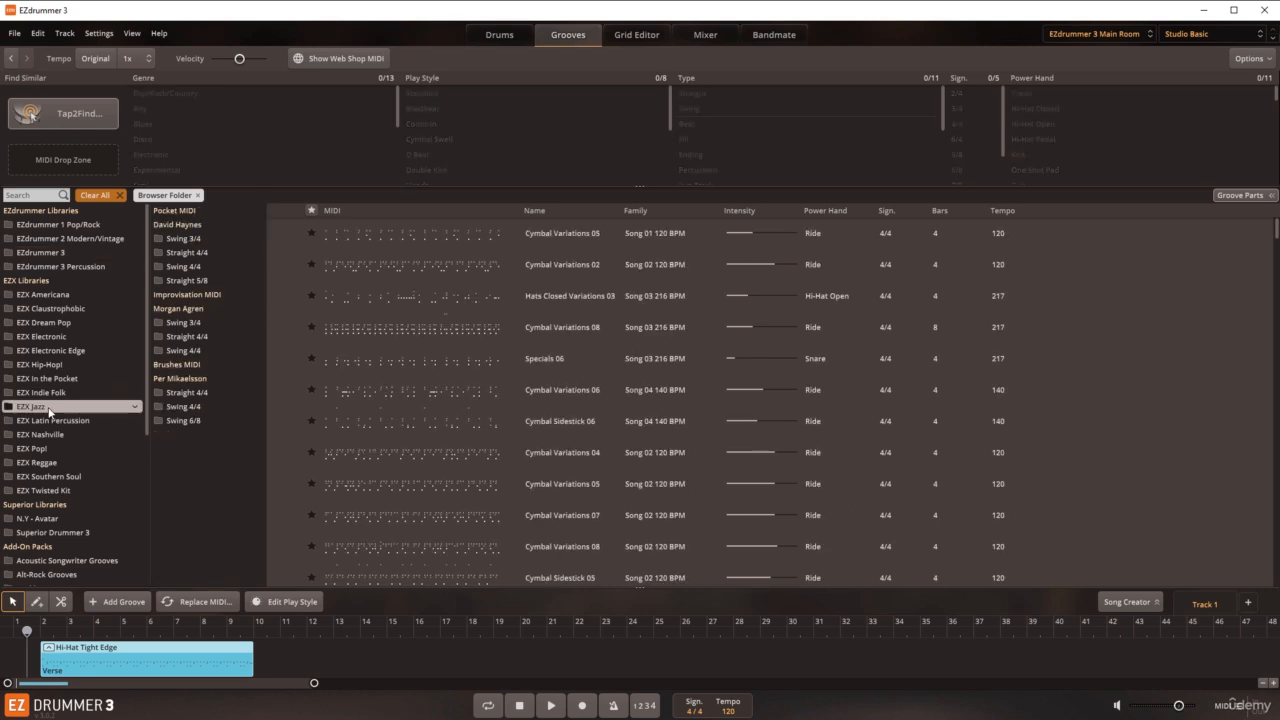
click(48, 451)
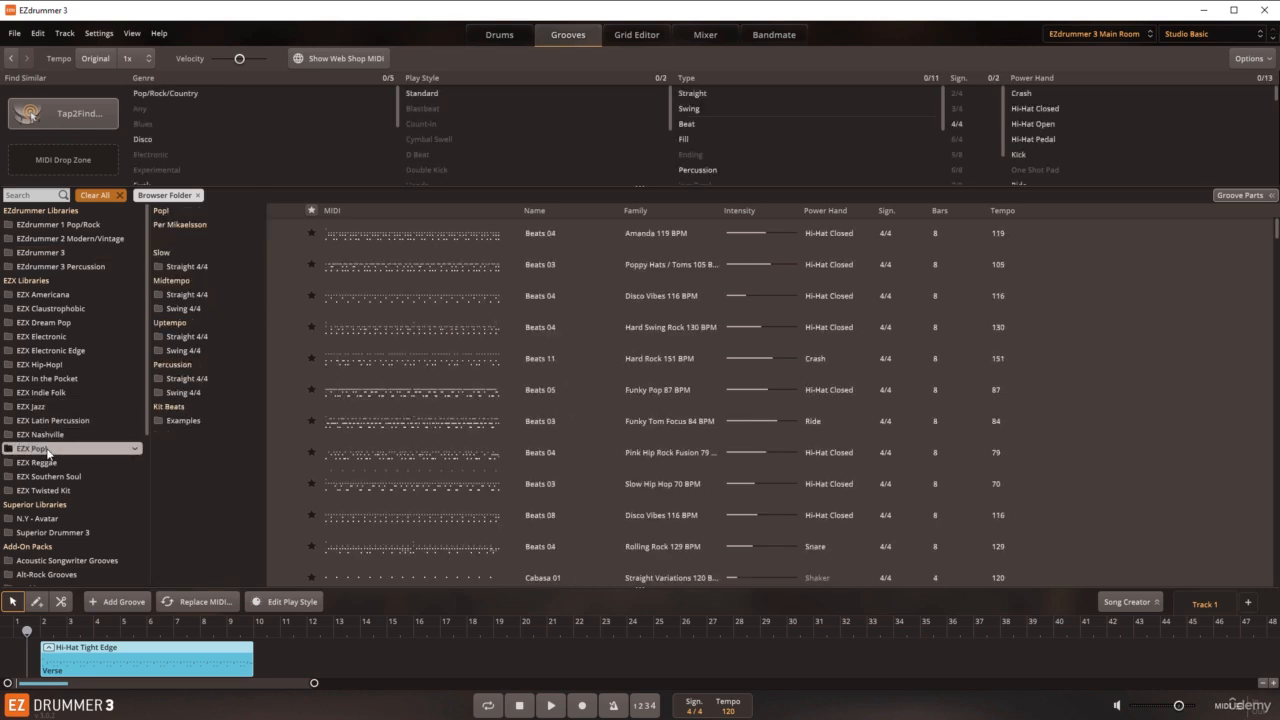
click(46, 491)
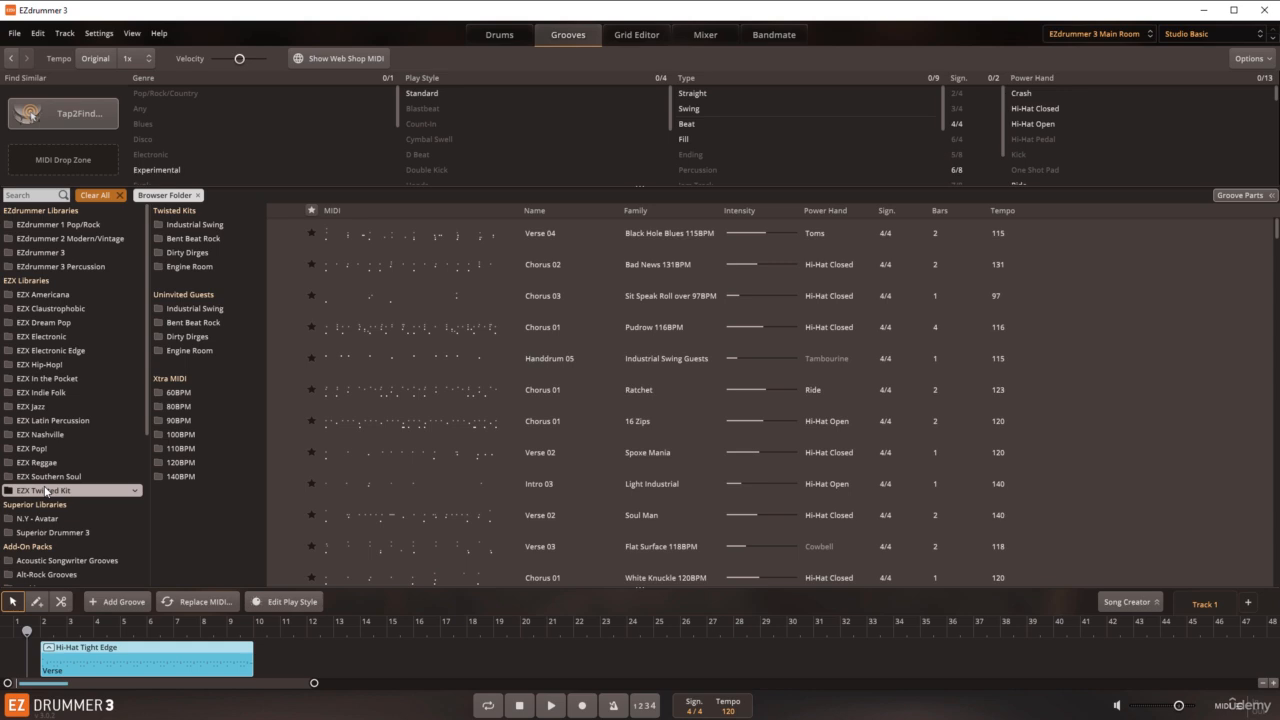
click(503, 36)
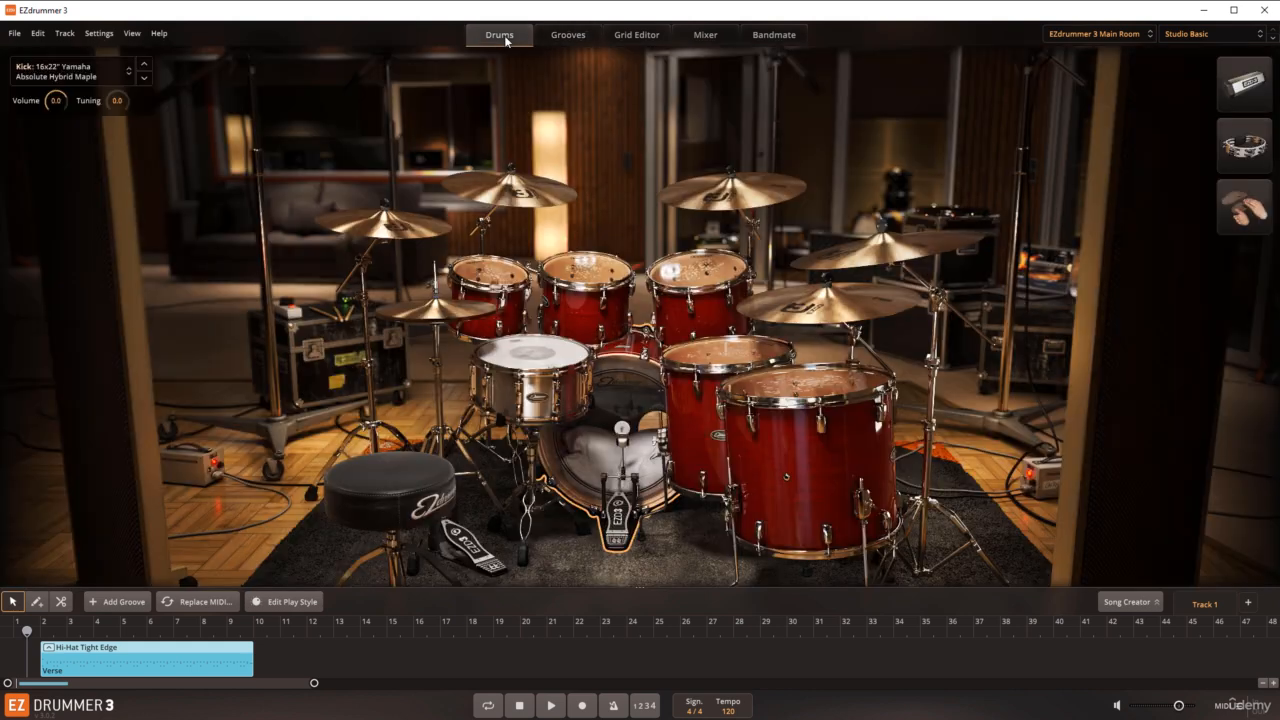
Step: Review the list of sound libraries and the producer's drum and mixer presets for the Main Room kit
click(1138, 35)
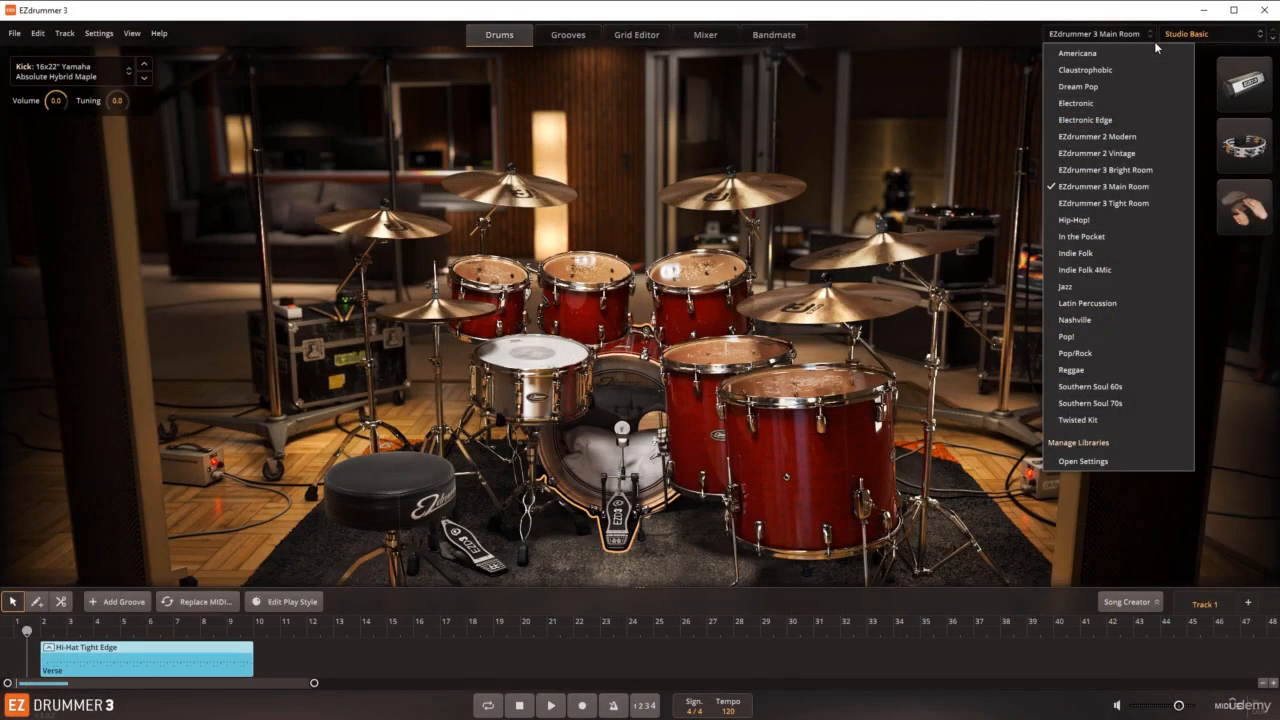
click(1175, 34)
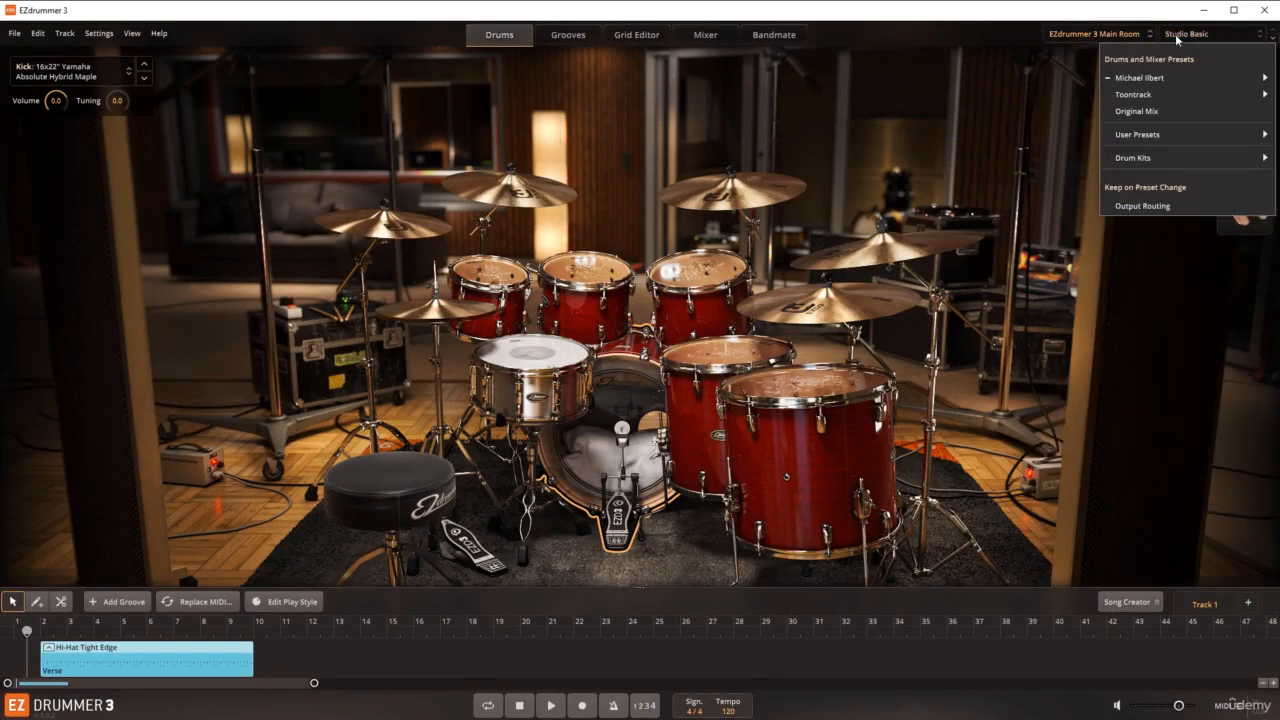
mouse_move(1161, 78)
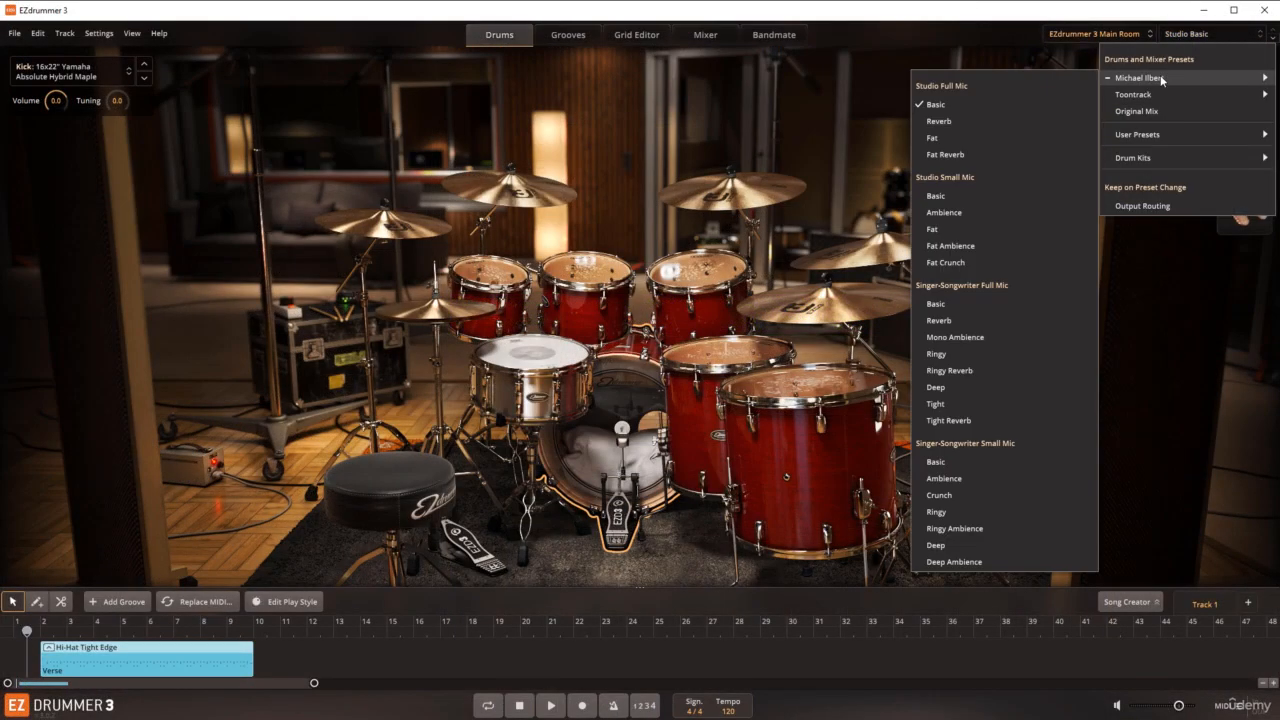
Step: Browse the grooves in the EZdrummer 3 folder and return to the drum kit view
click(579, 42)
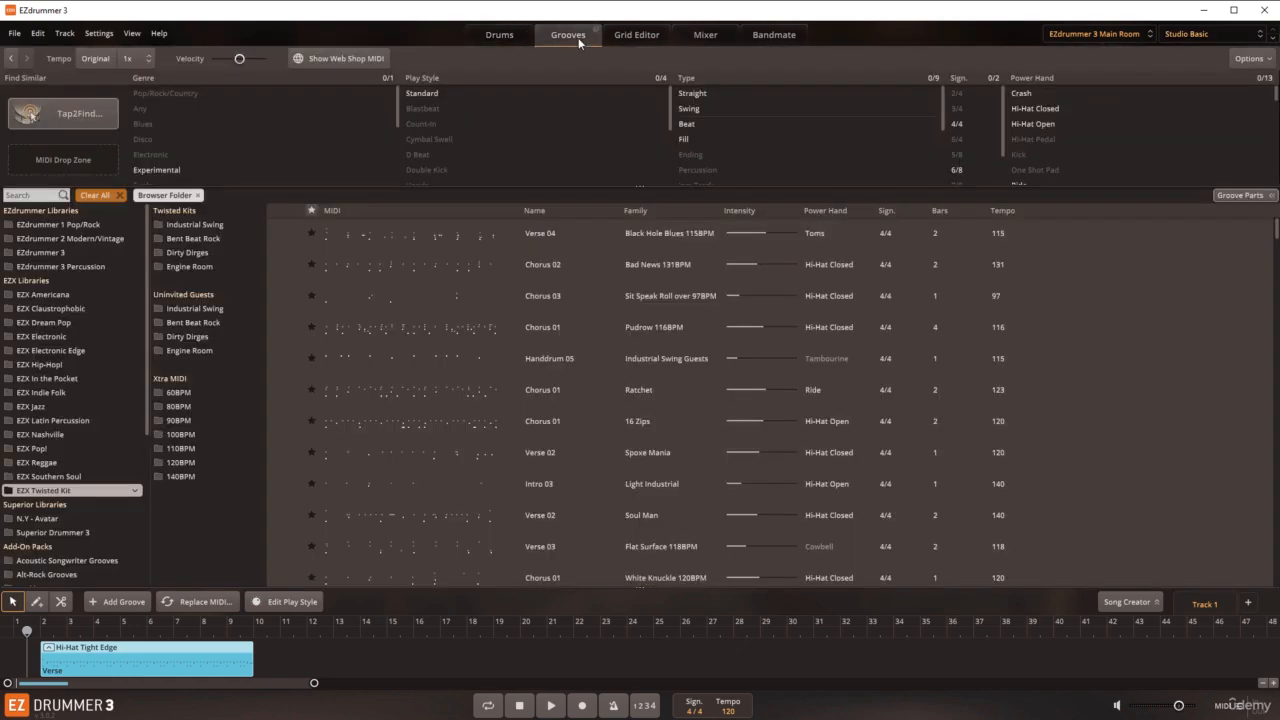
click(65, 254)
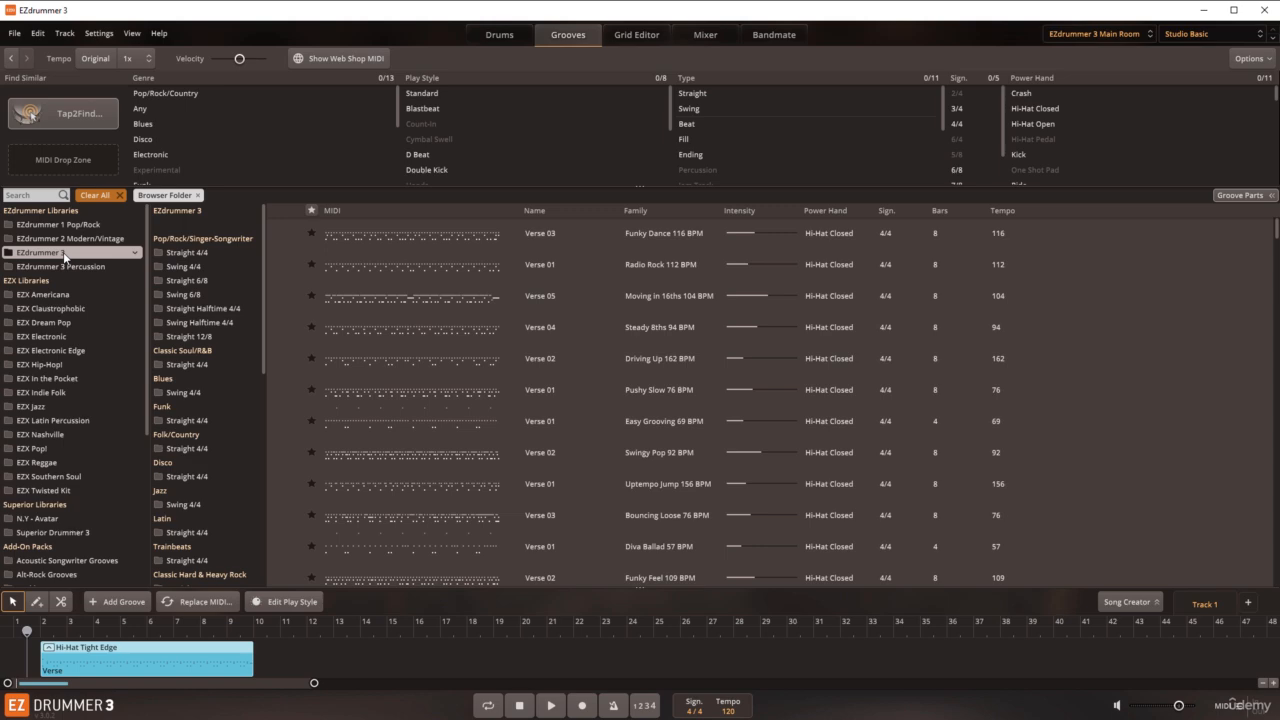
click(494, 36)
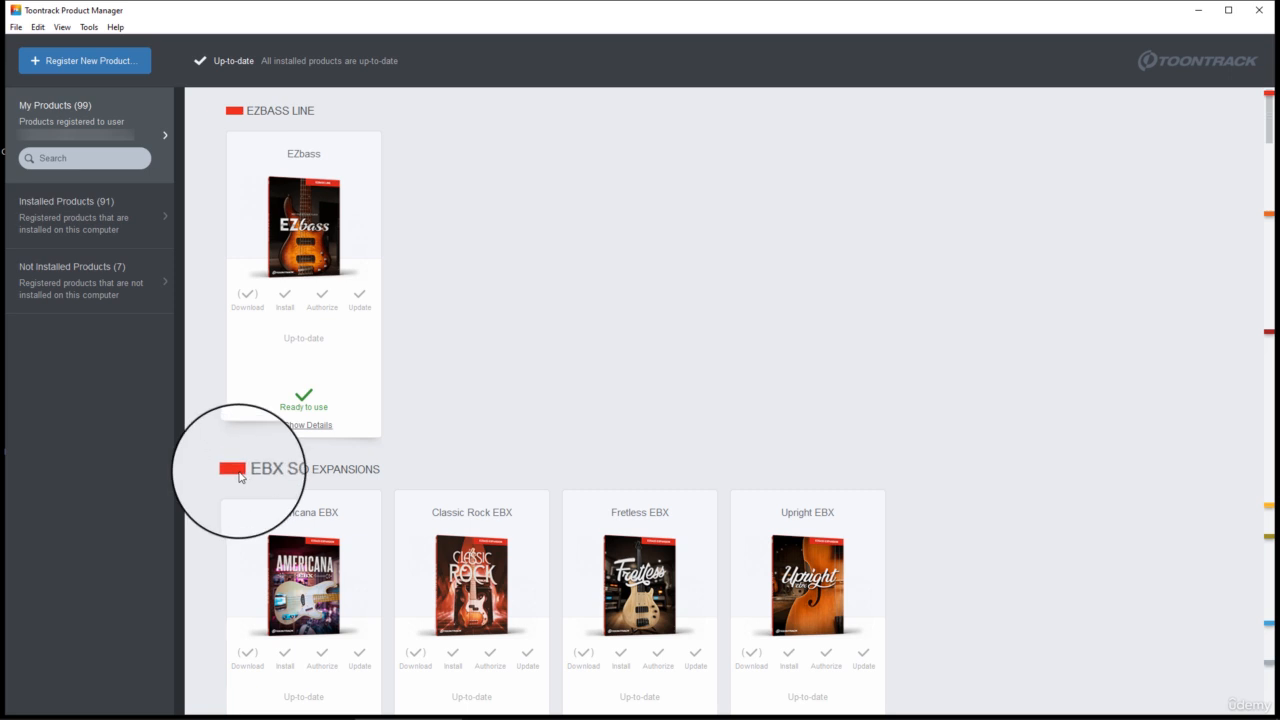
Step: In Toontrack Product Manager, examine the registered products from the EZbass line through the EZdrummer line, including the EBX expansions
scroll(520, 500, down, 1)
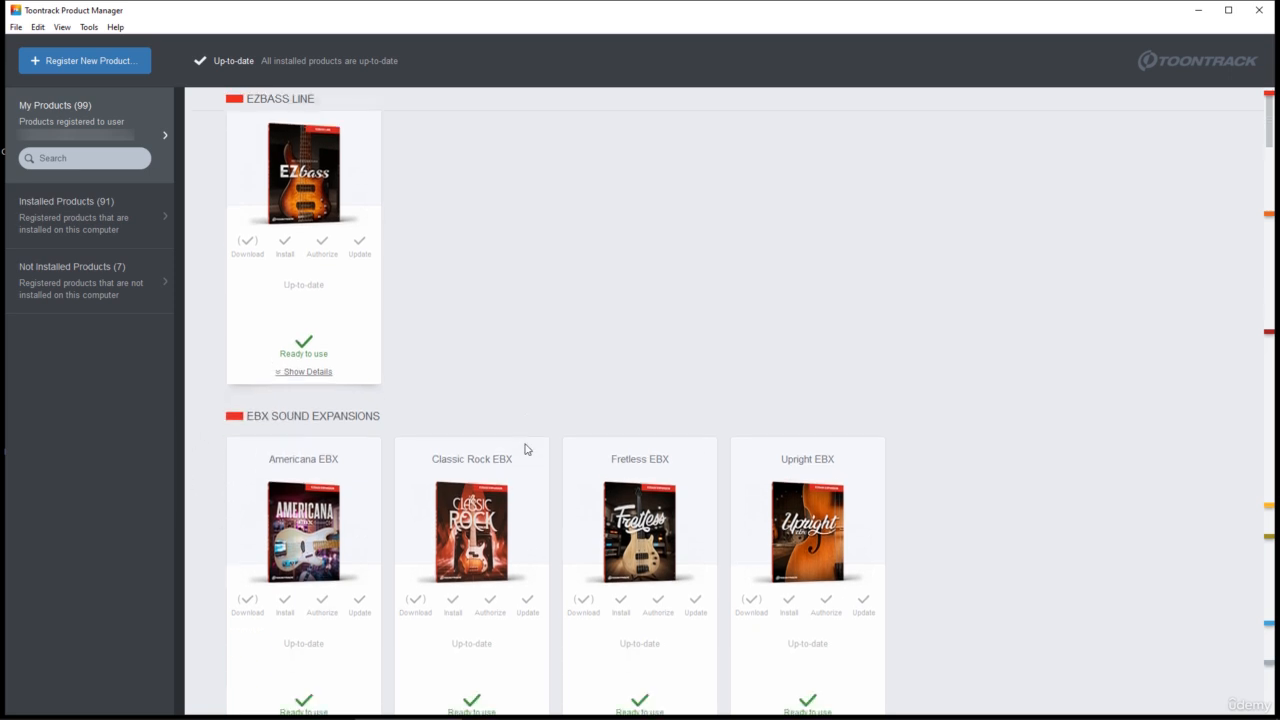
scroll(526, 449, down, 5)
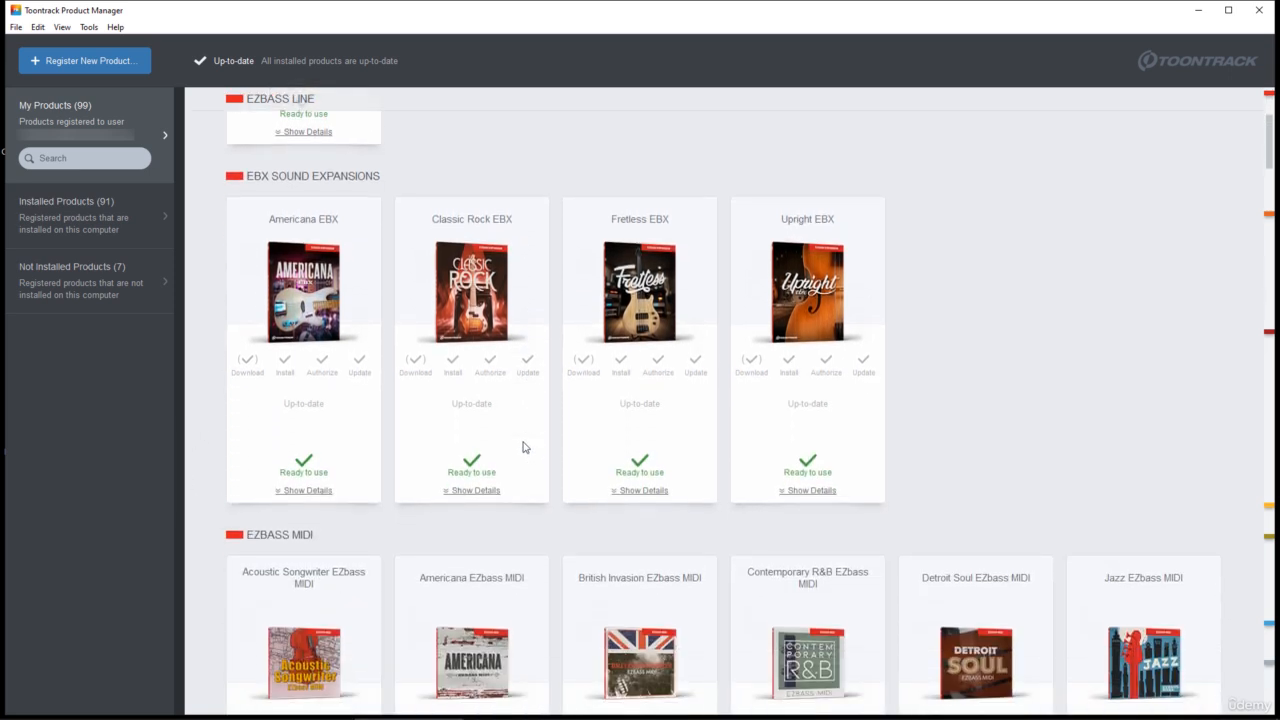
scroll(523, 447, up, 1)
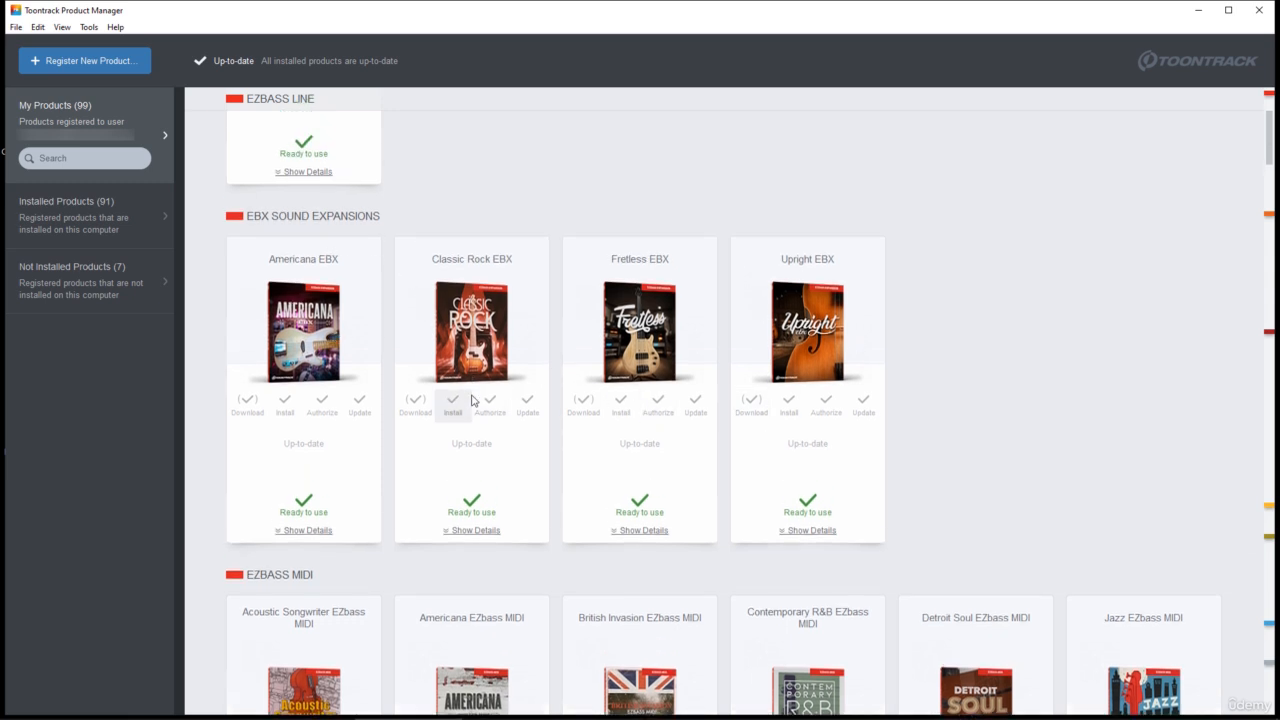
scroll(472, 398, up, 5)
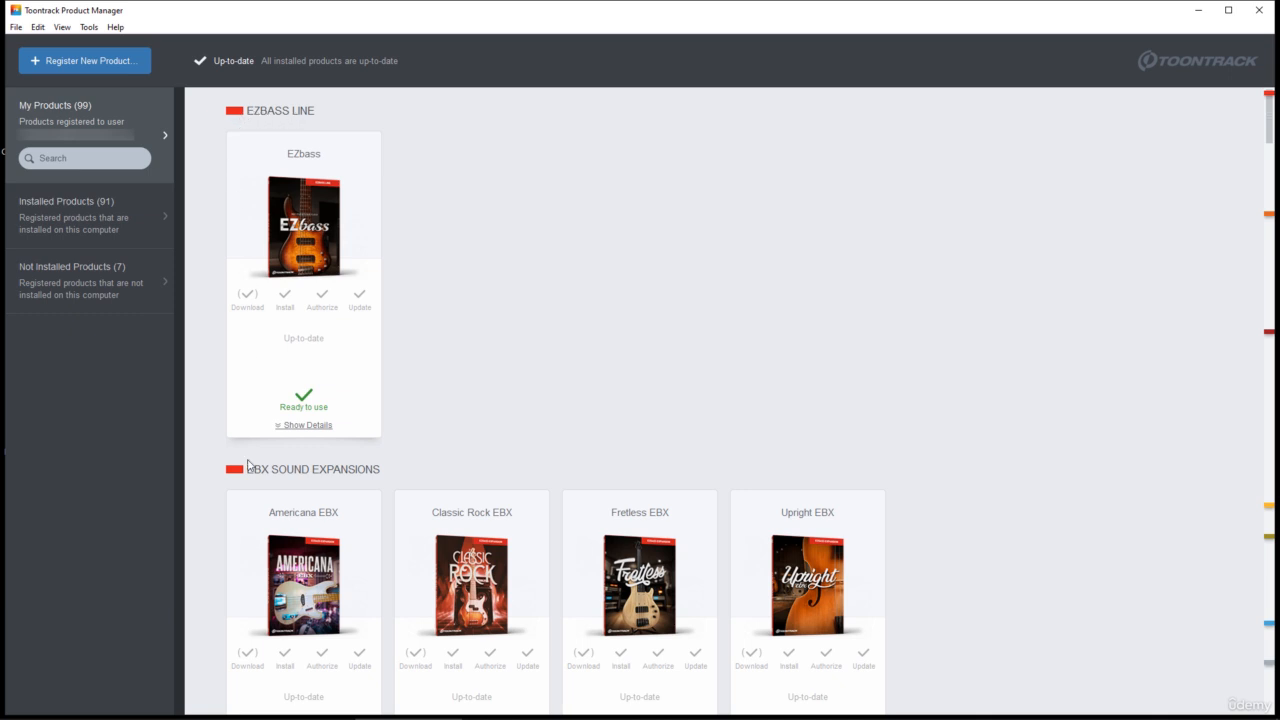
mouse_move(1268, 95)
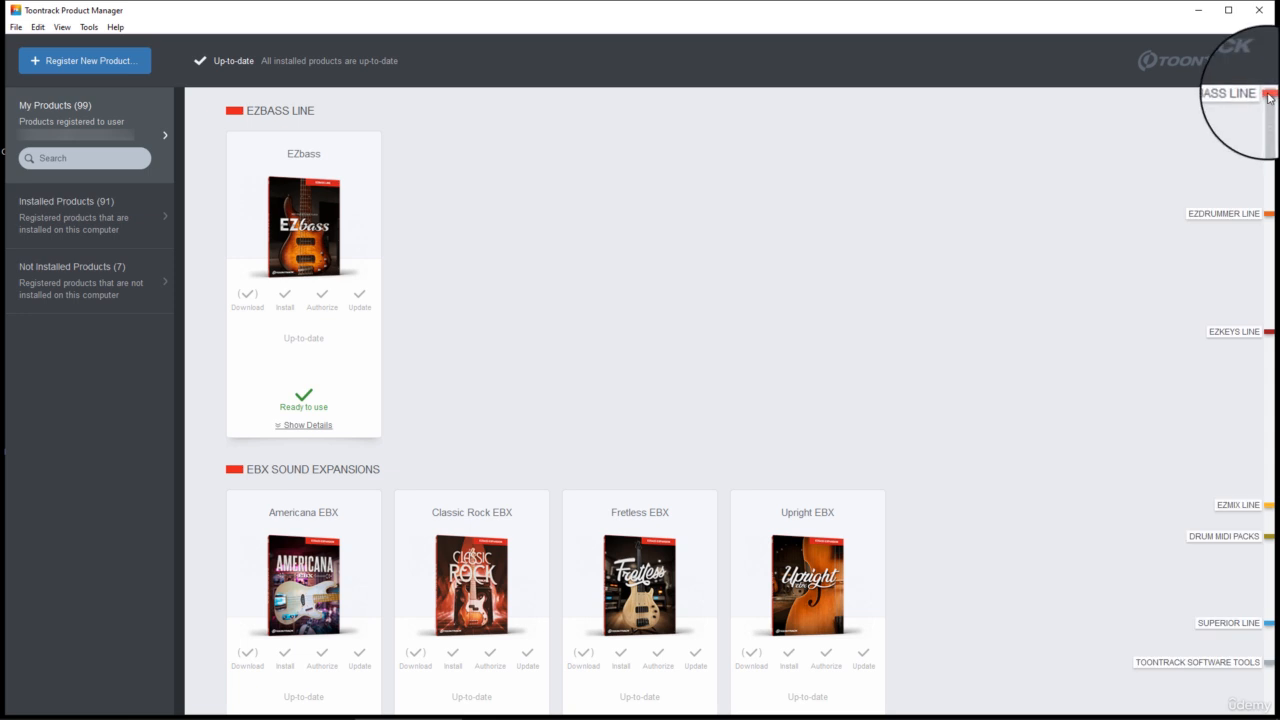
drag(1270, 102, 1270, 102)
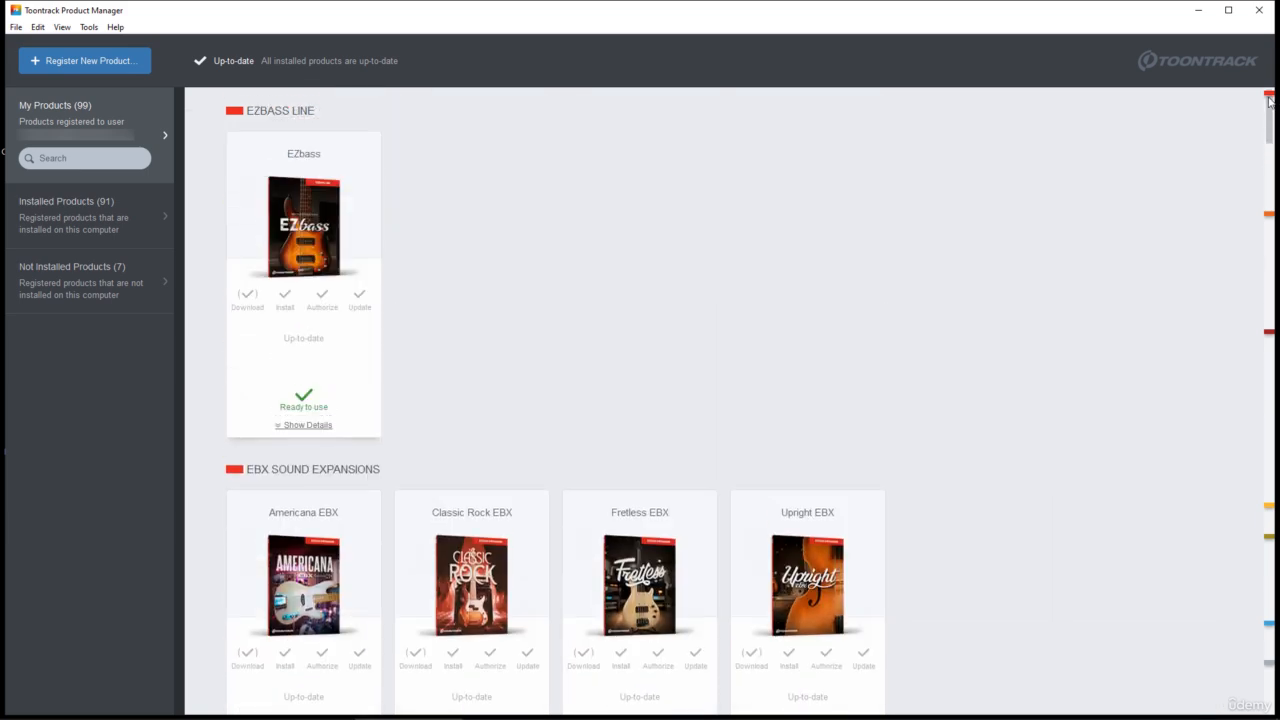
mouse_move(1269, 95)
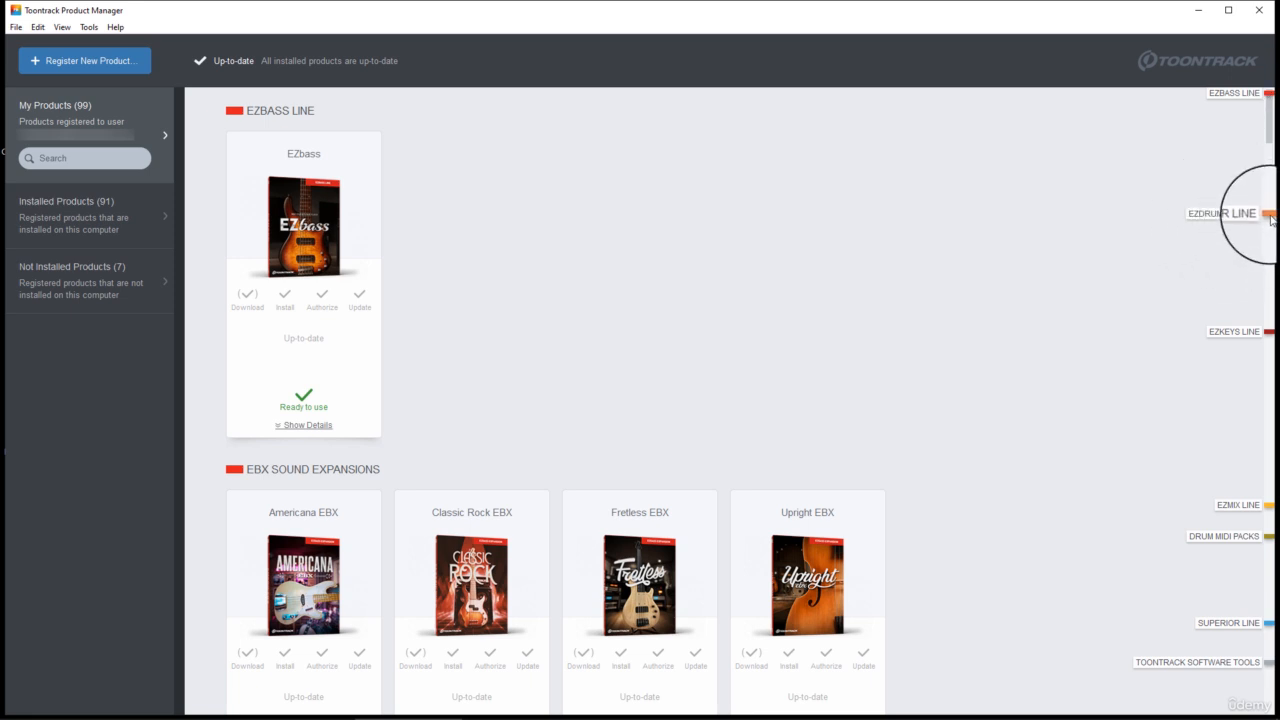
scroll(1272, 165, down, 3)
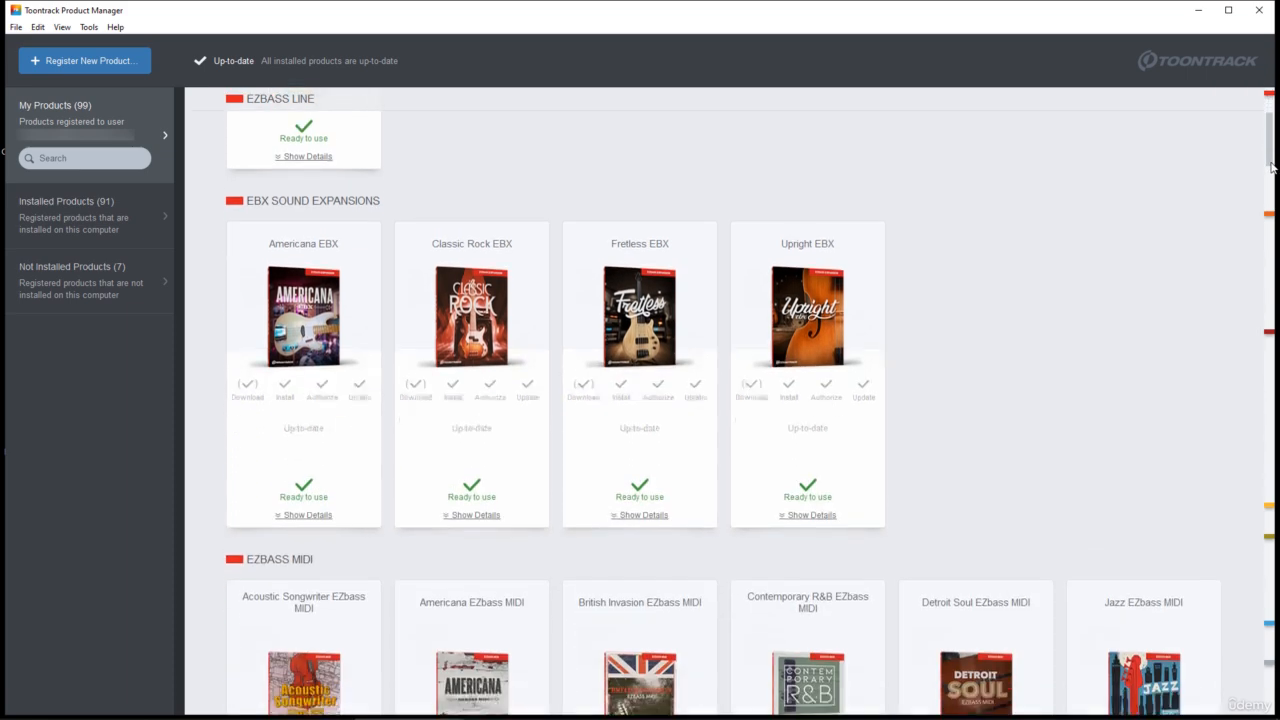
drag(1272, 165, 1260, 258)
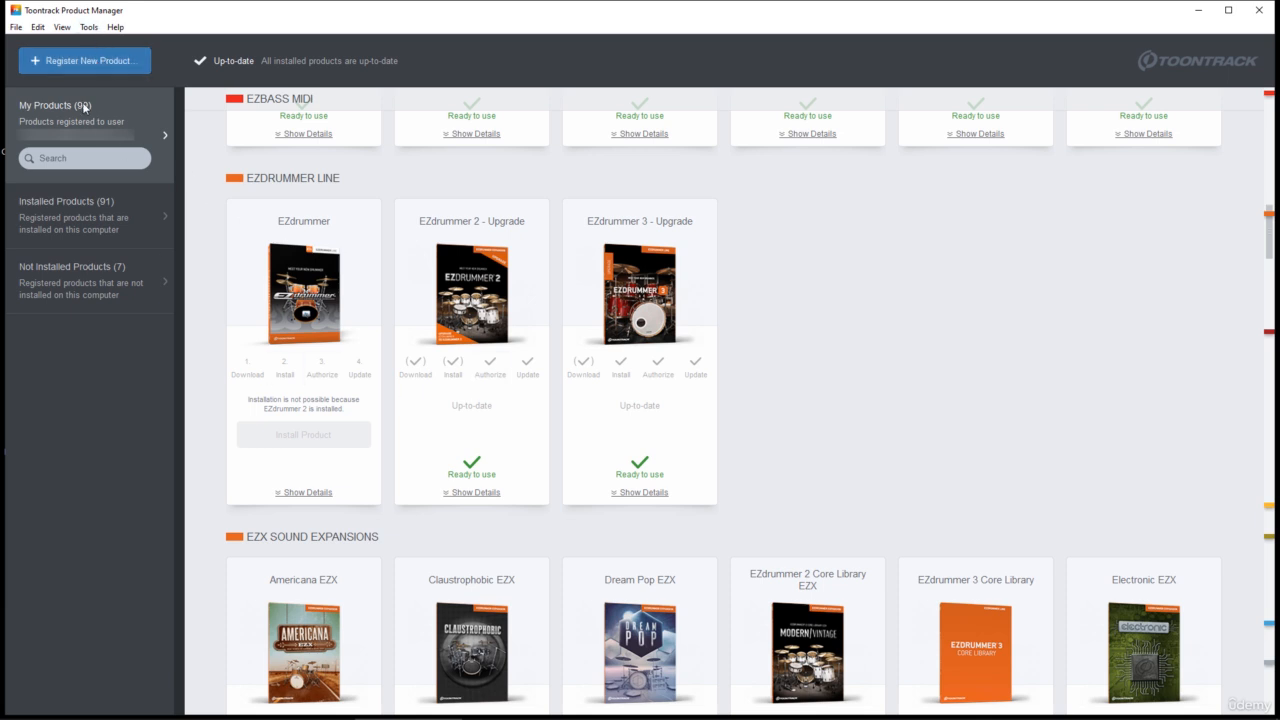
Step: Open the serial number form for registering a new product, then close it without entering anything
click(92, 64)
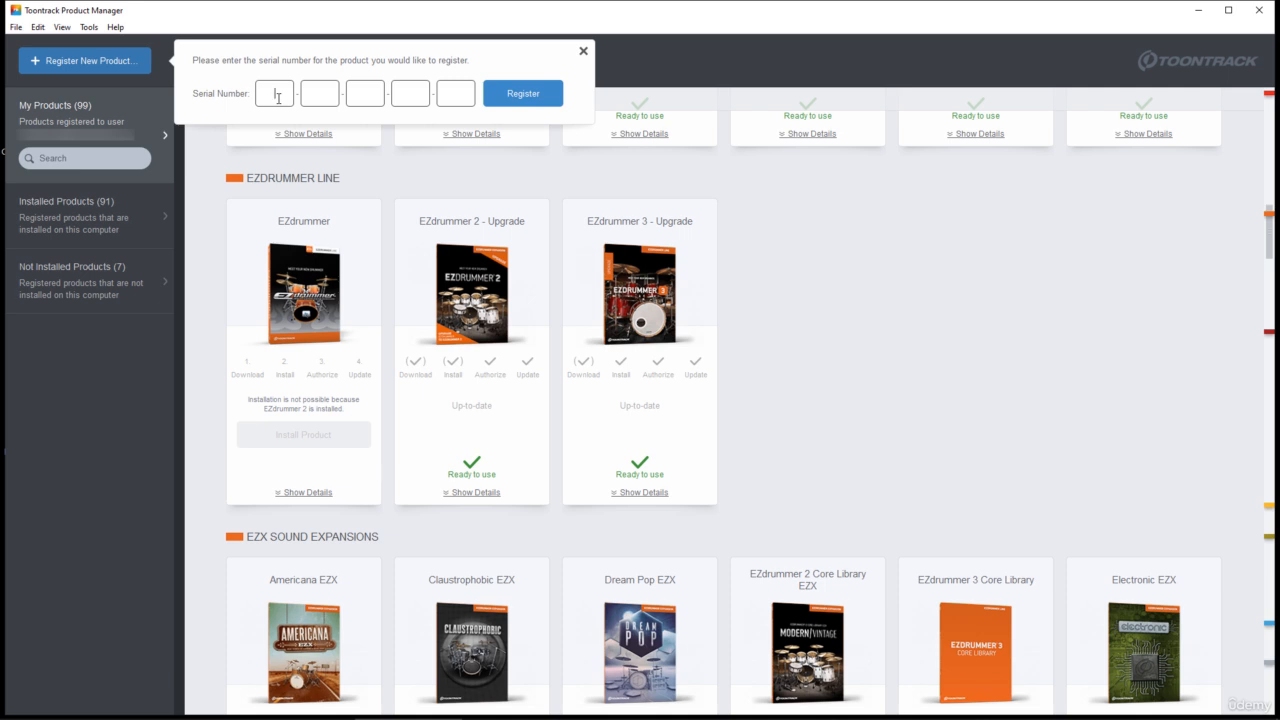
click(278, 98)
click(584, 51)
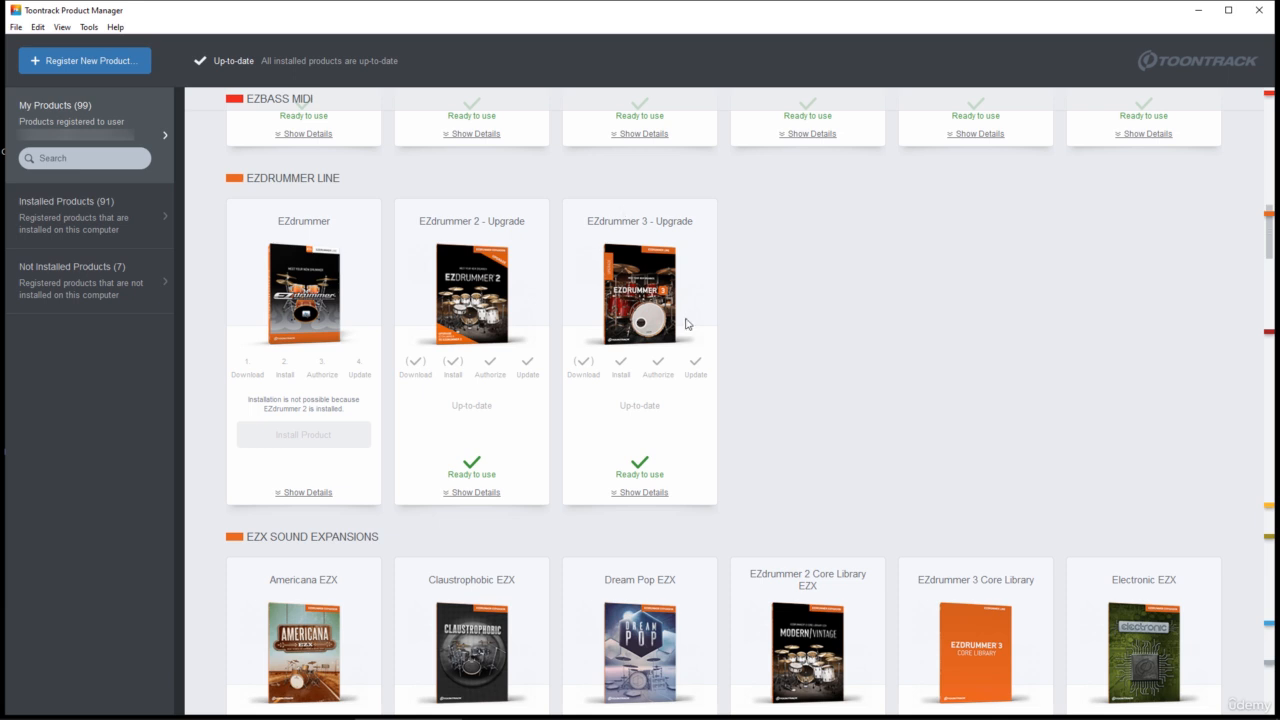
Step: Examine the registered EZX sound expansions, the EZkeys line and the EZkeys MIDI packs
scroll(294, 563, down, 1)
scroll(294, 563, down, 3)
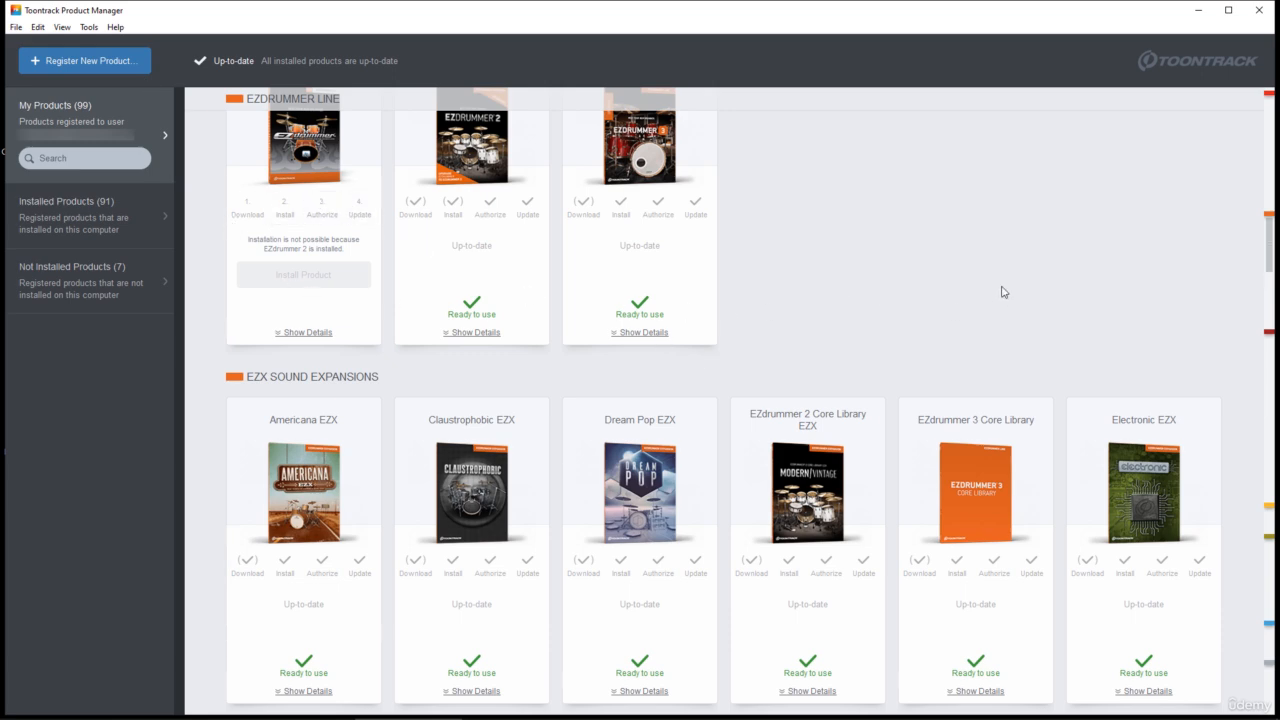
drag(1270, 246, 1273, 338)
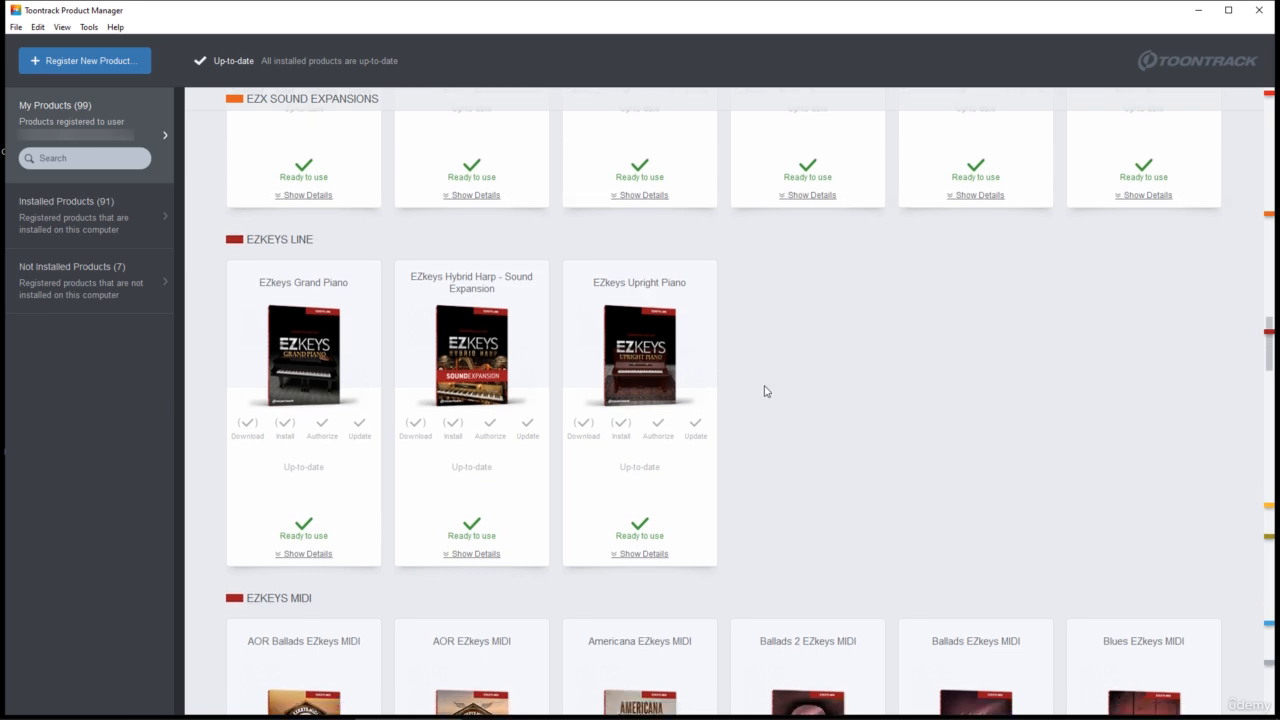
scroll(763, 390, down, 3)
scroll(763, 395, down, 1)
scroll(580, 400, down, 4)
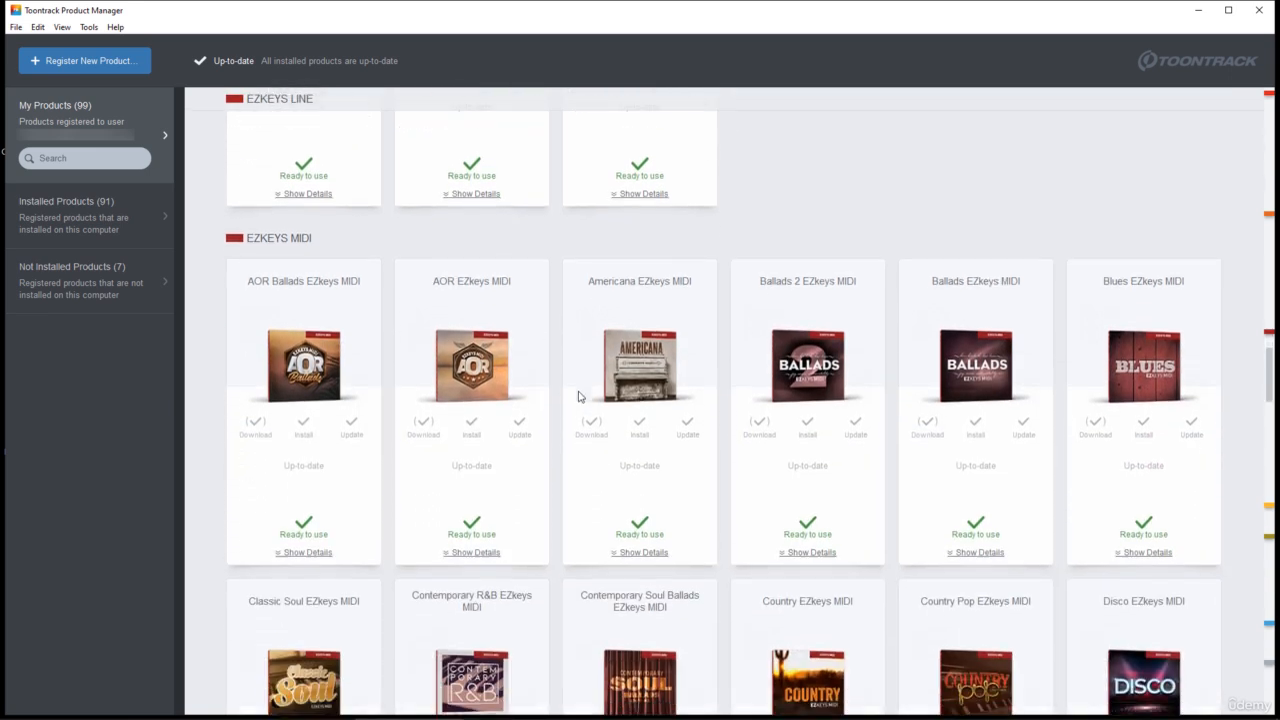
scroll(577, 399, down, 6)
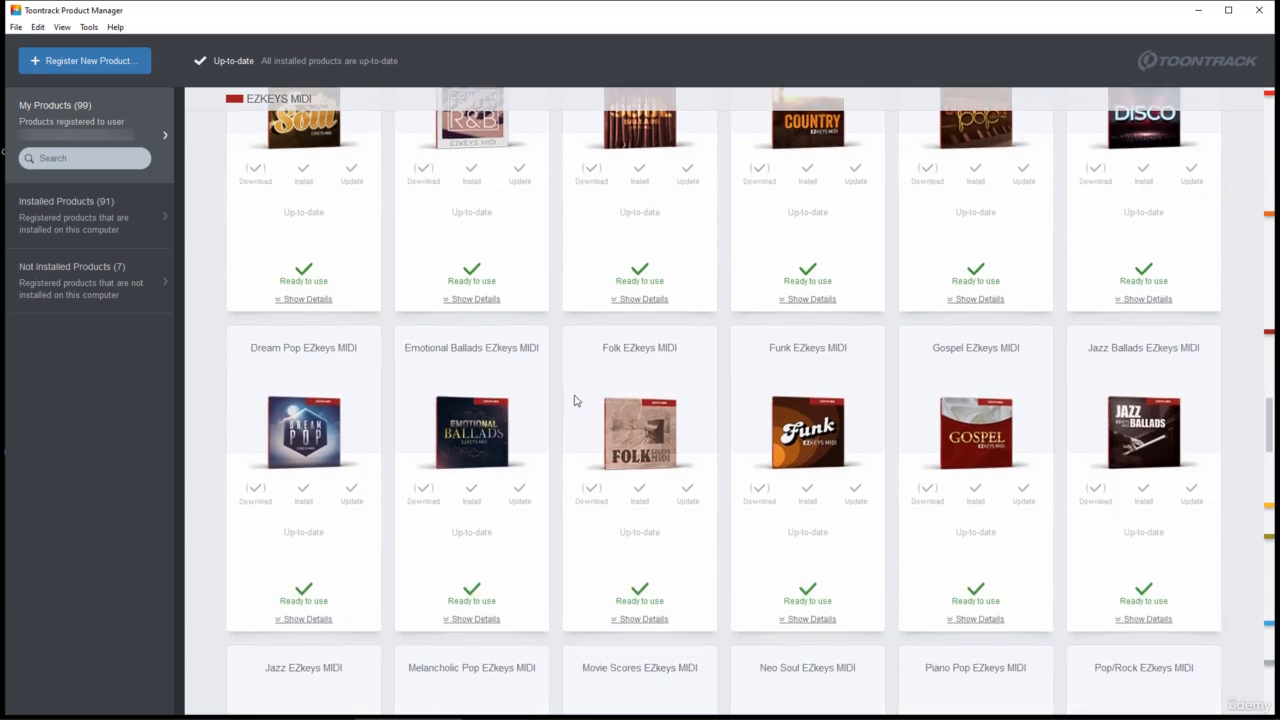
scroll(563, 408, down, 2)
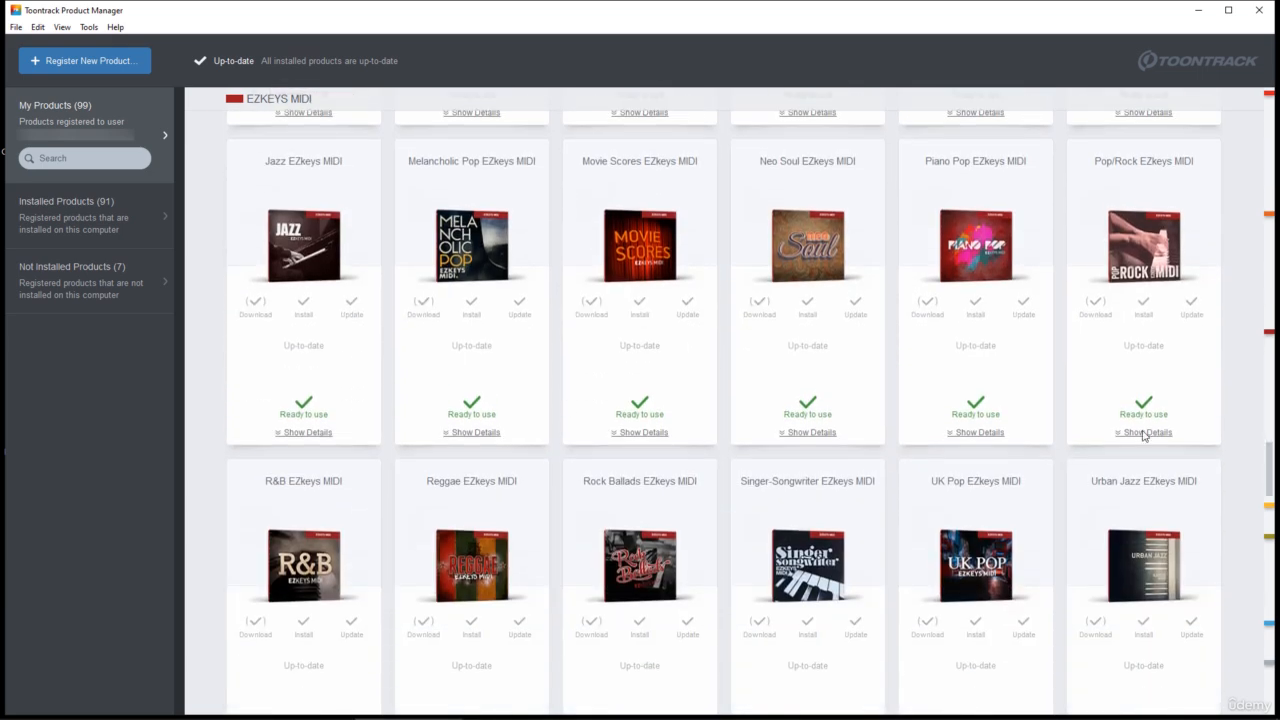
Step: Look through the EZmix line, the drum MIDI packs and the Superior line among the registered products
drag(1270, 458, 1266, 507)
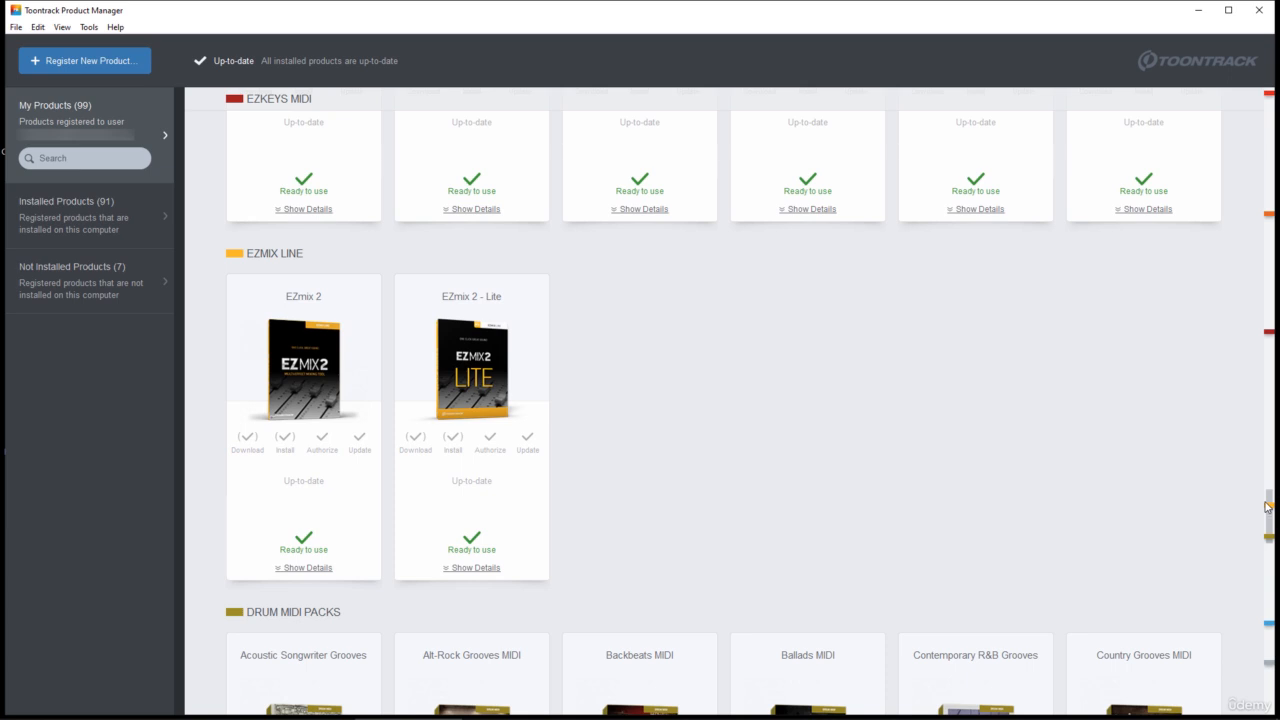
scroll(725, 511, down, 3)
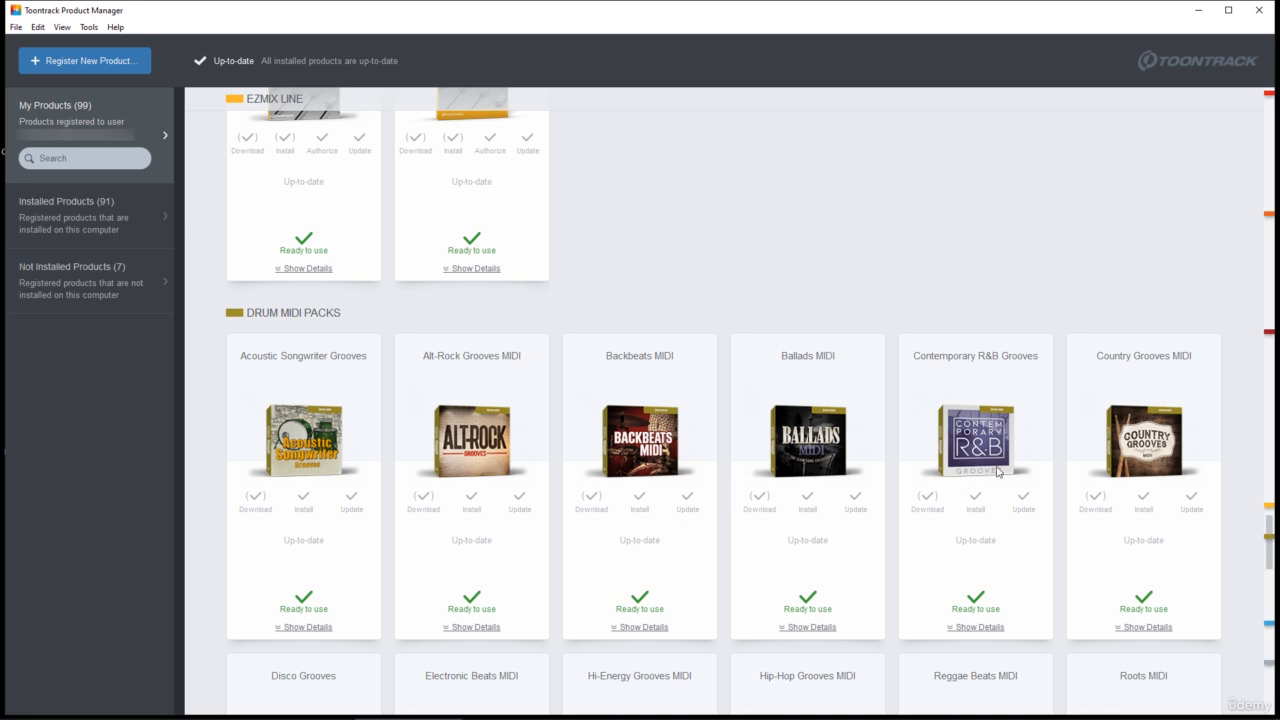
drag(1268, 559, 1264, 652)
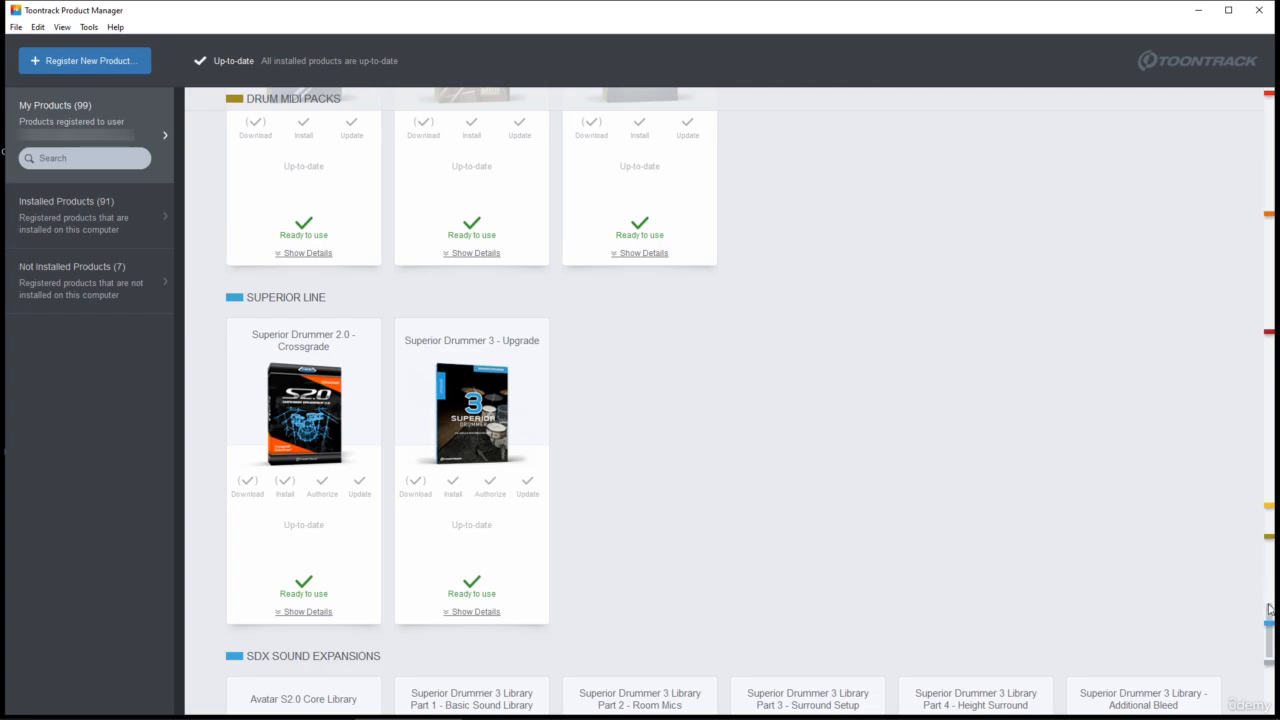
Step: Return to the start of the product list and view the installed products, then the products not installed
drag(1269, 614, 1273, 100)
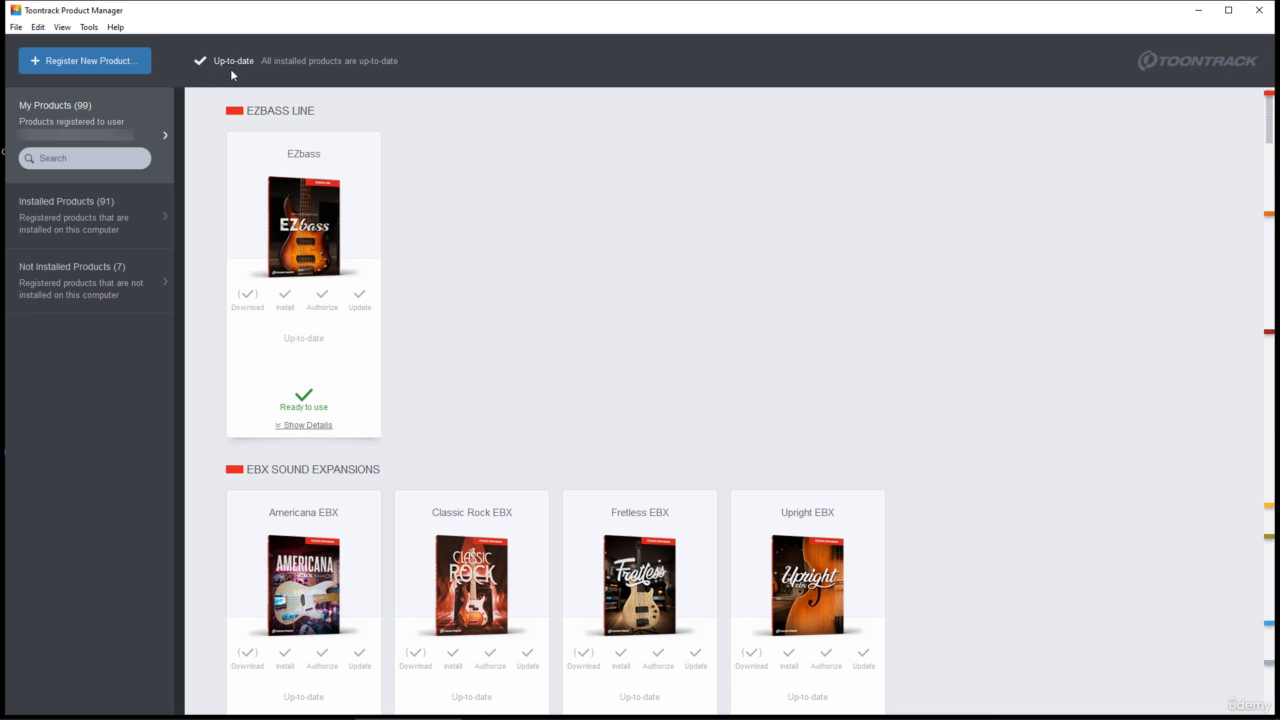
click(80, 216)
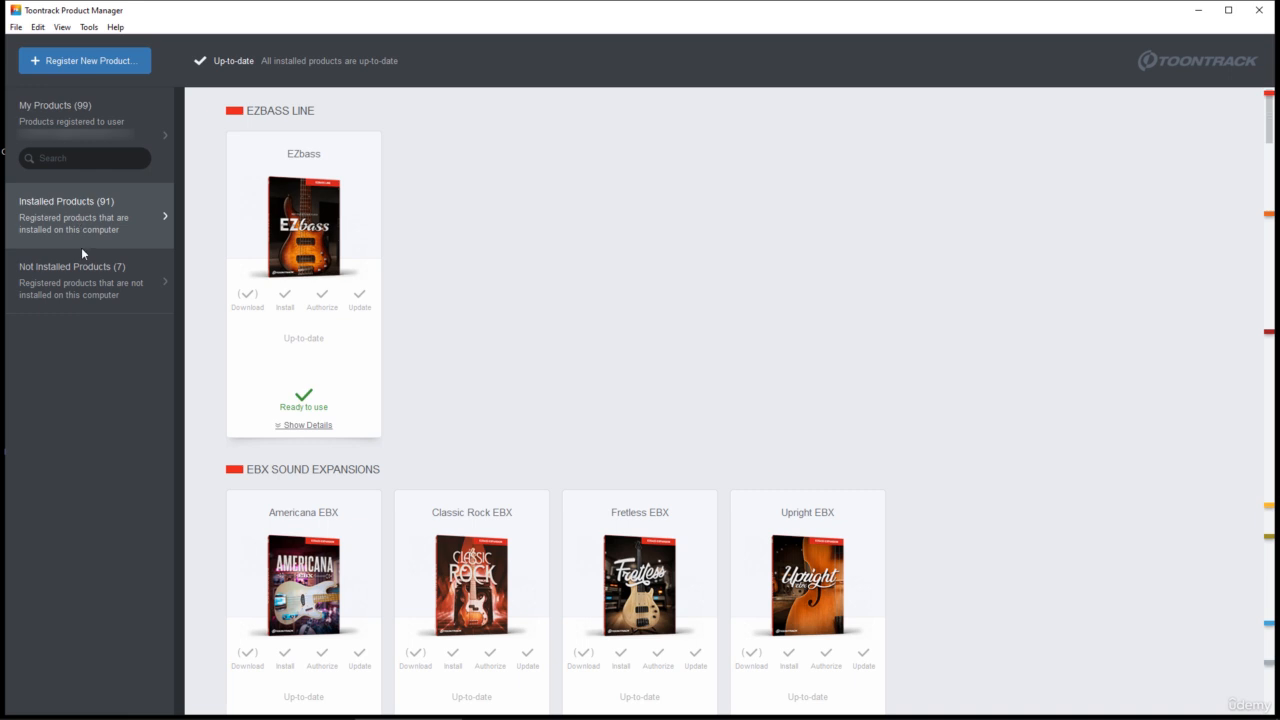
click(82, 279)
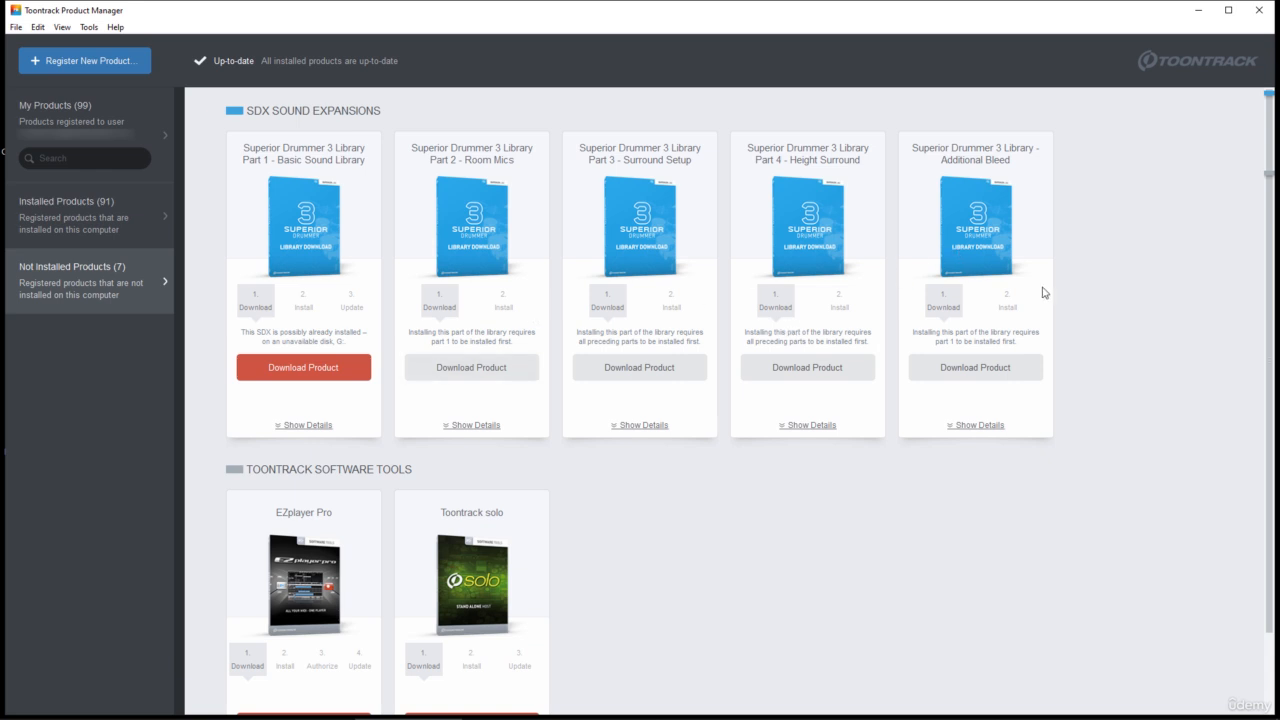
Step: Open the list of products that are not up to date and install the downloaded Superior Drummer 3 update
click(119, 237)
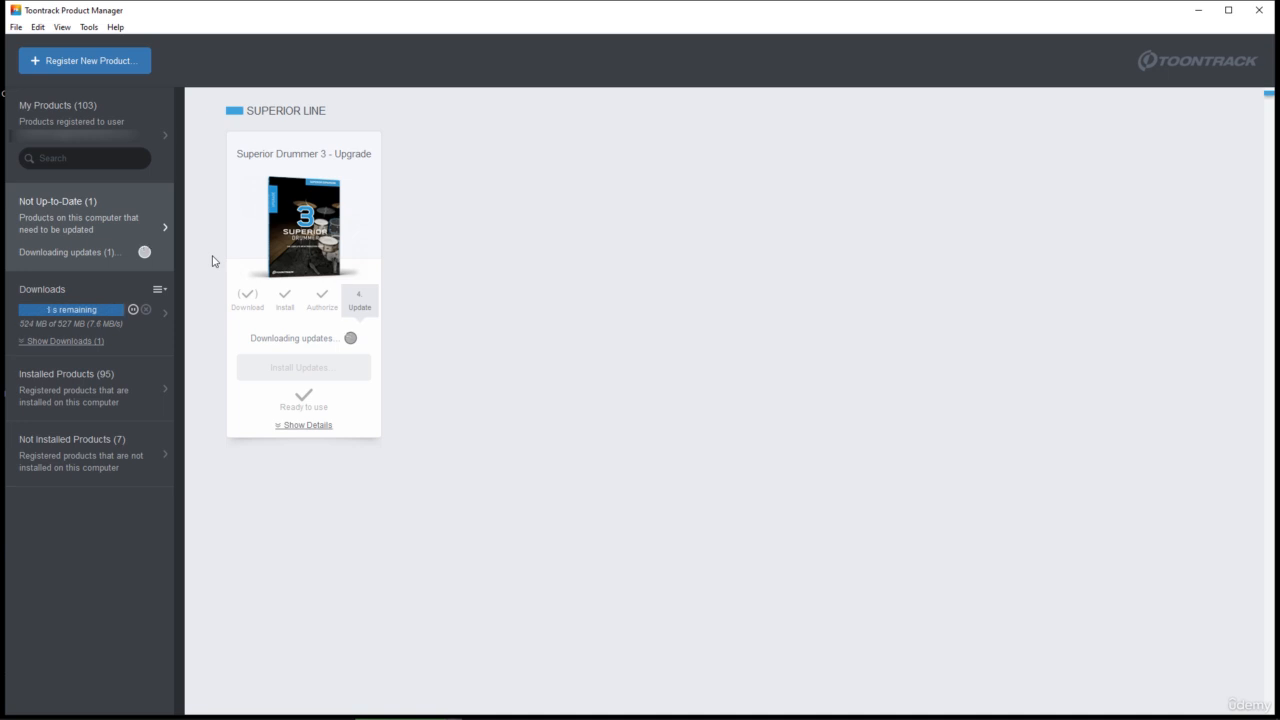
click(340, 367)
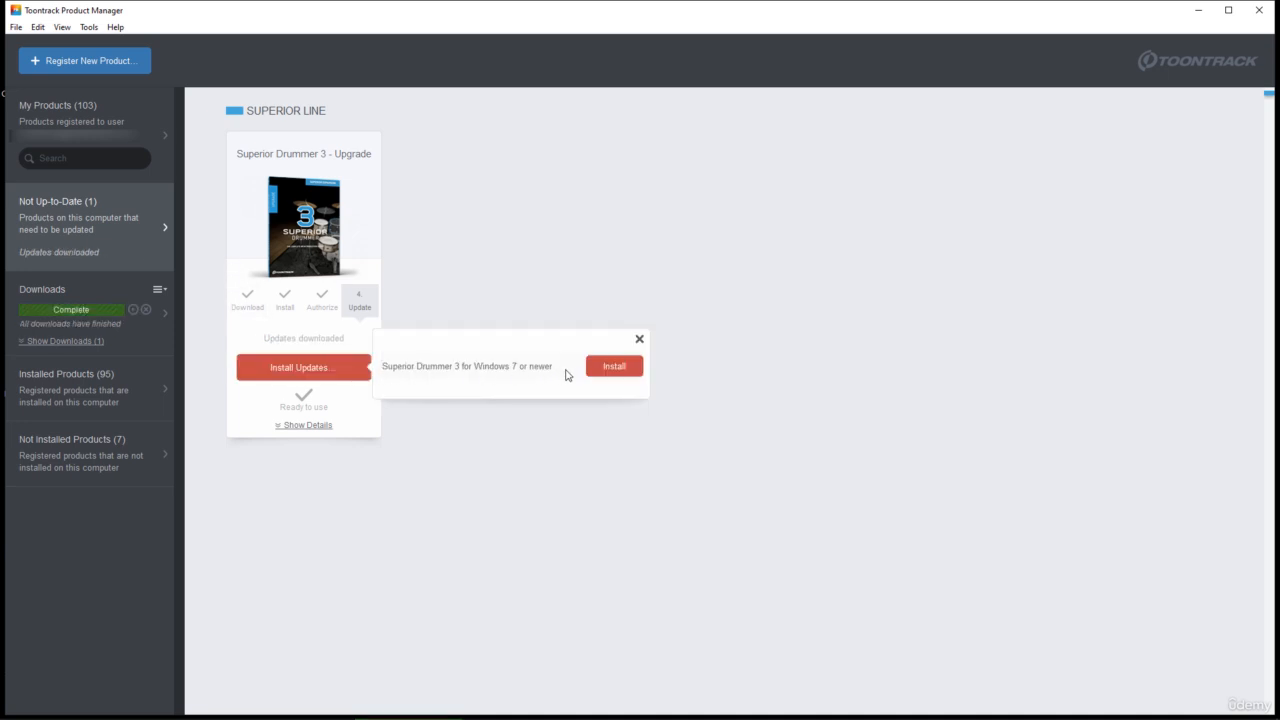
click(600, 368)
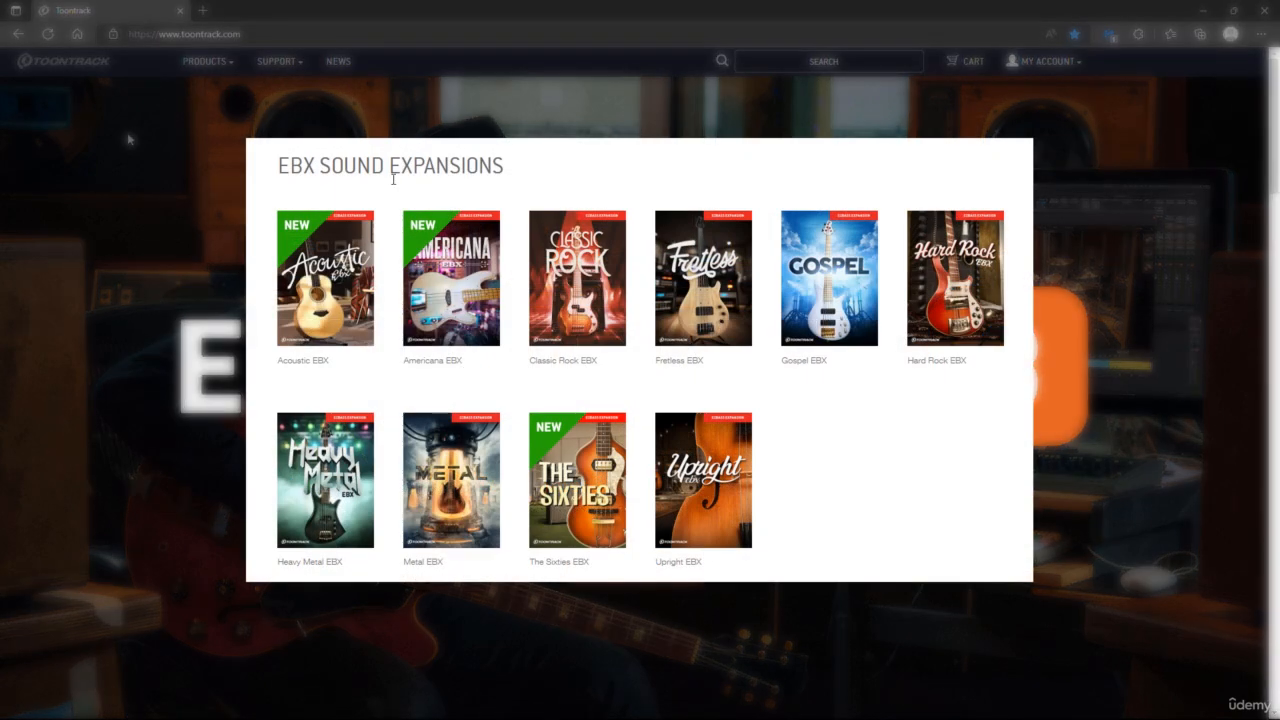
Step: On the Toontrack website, look over the EBX sound expansions and the EZbass MIDI packs with their short descriptions
mouse_move(343, 260)
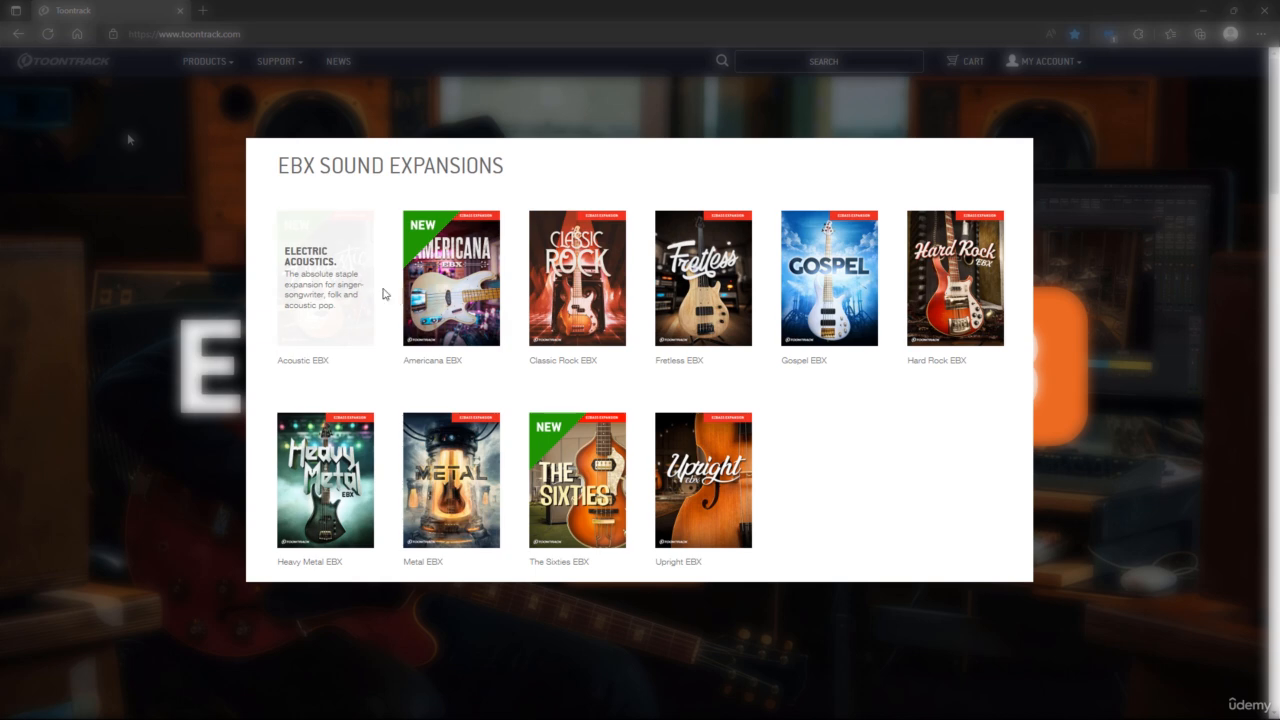
mouse_move(566, 304)
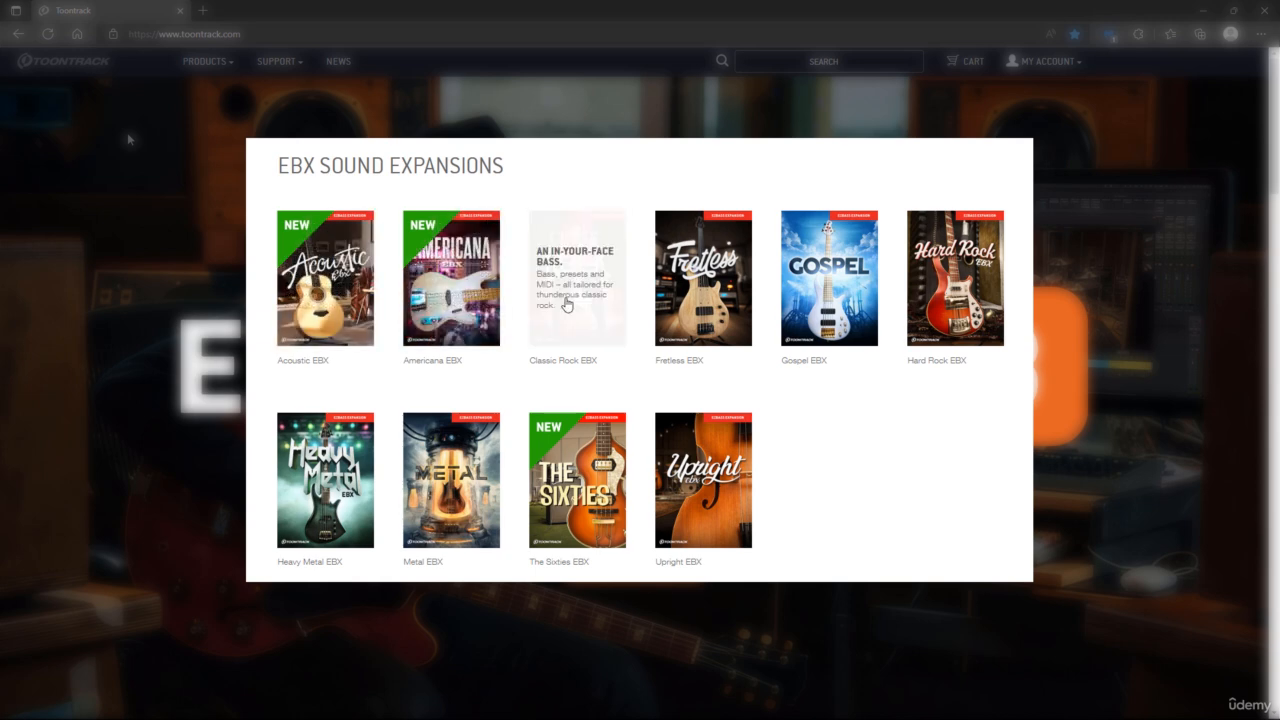
mouse_move(680, 302)
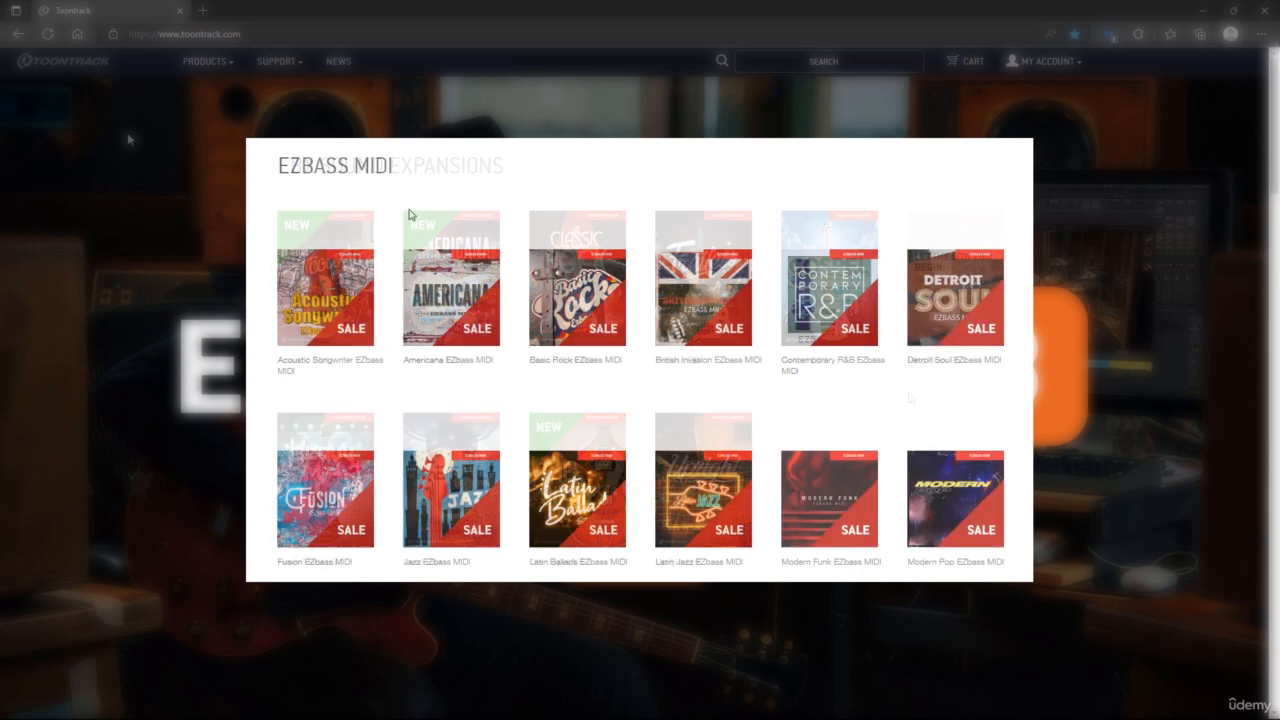
mouse_move(471, 243)
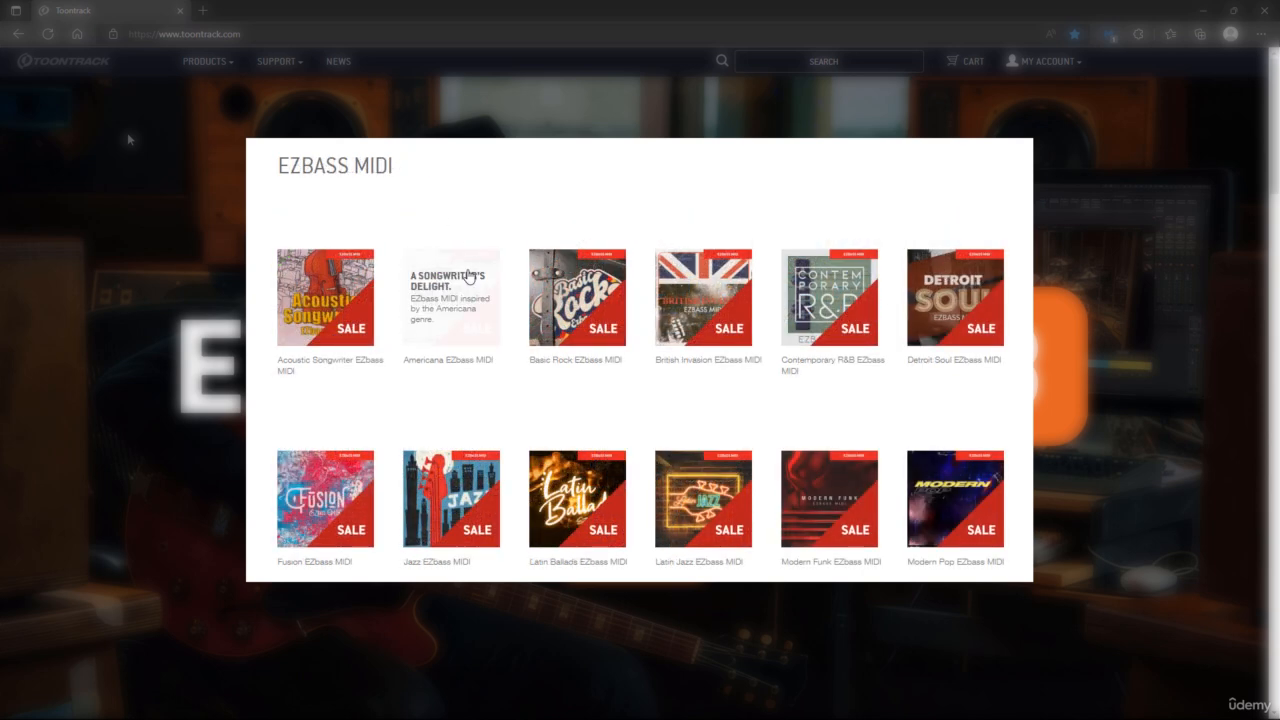
Step: Open the website's EZbass MIDI category, show the already owned products in the list, and hide them again
mouse_move(700, 290)
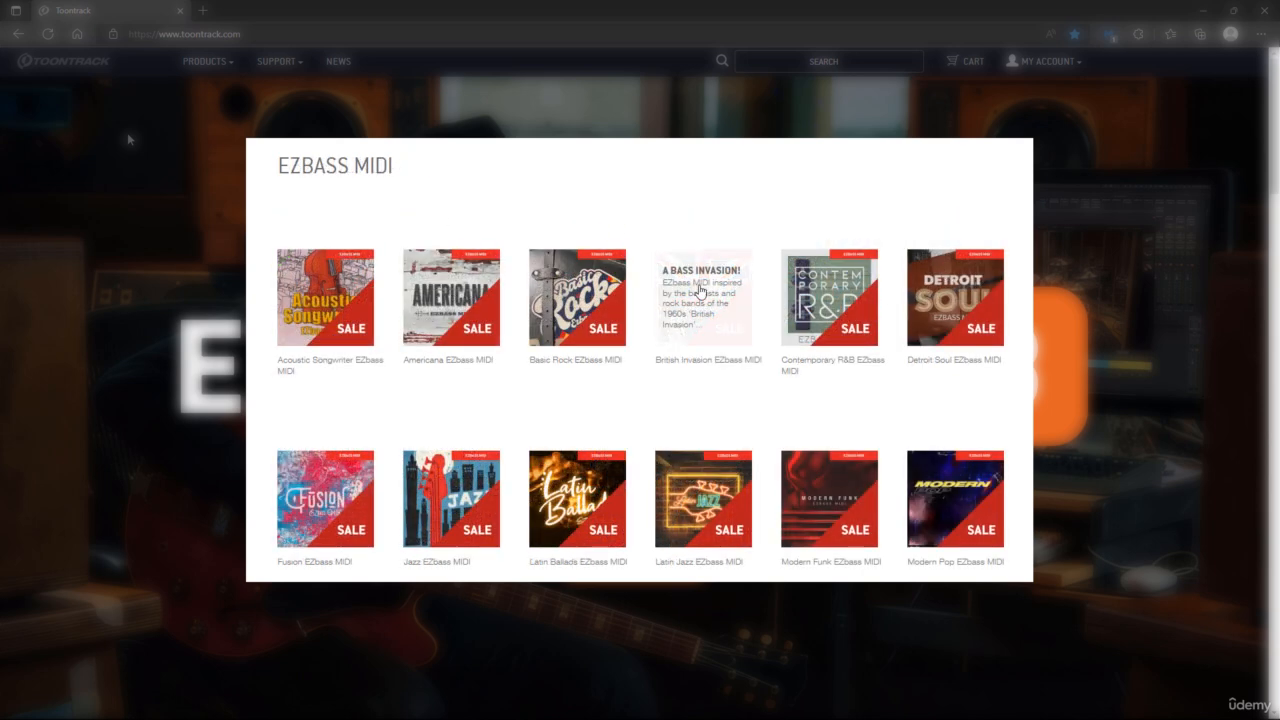
mouse_move(692, 467)
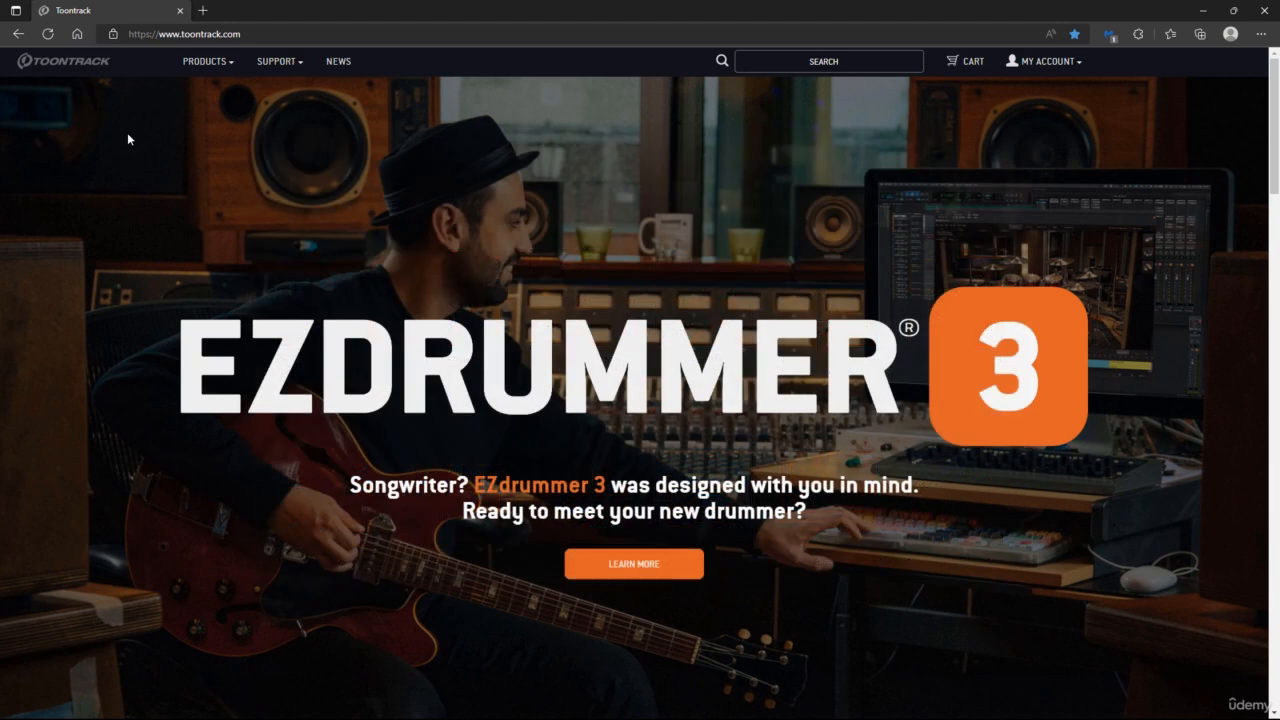
click(230, 65)
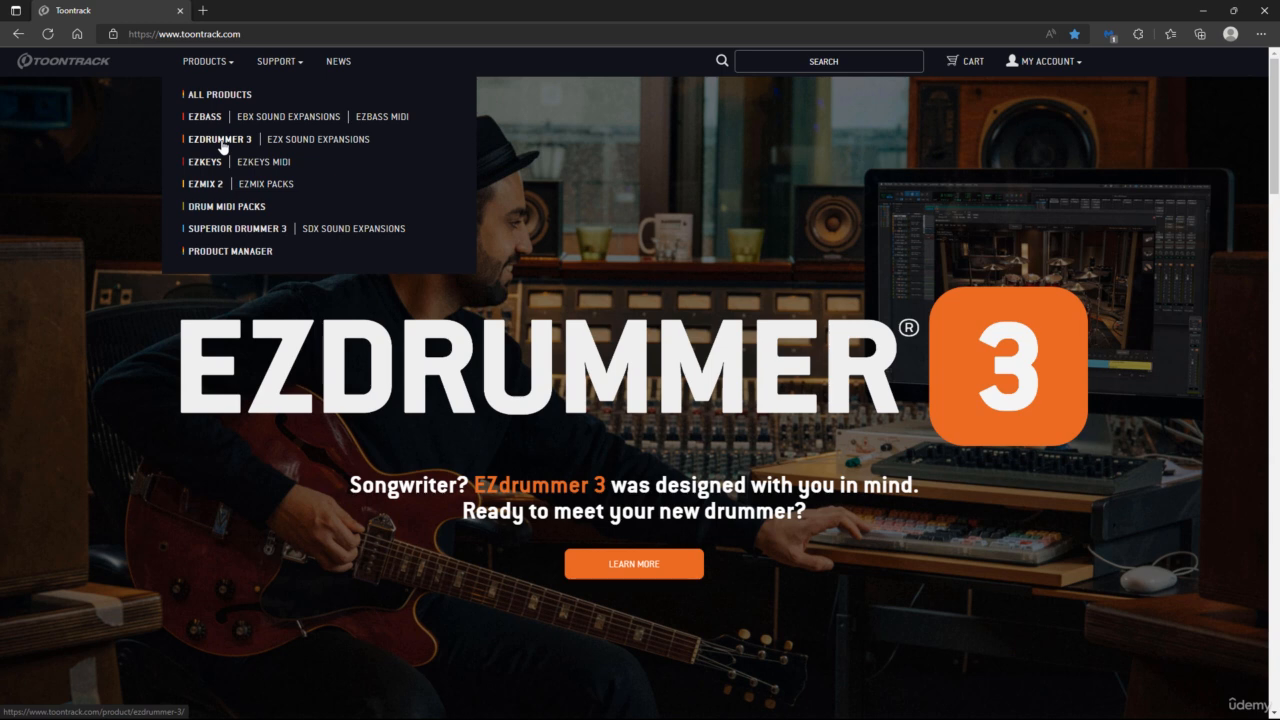
click(396, 126)
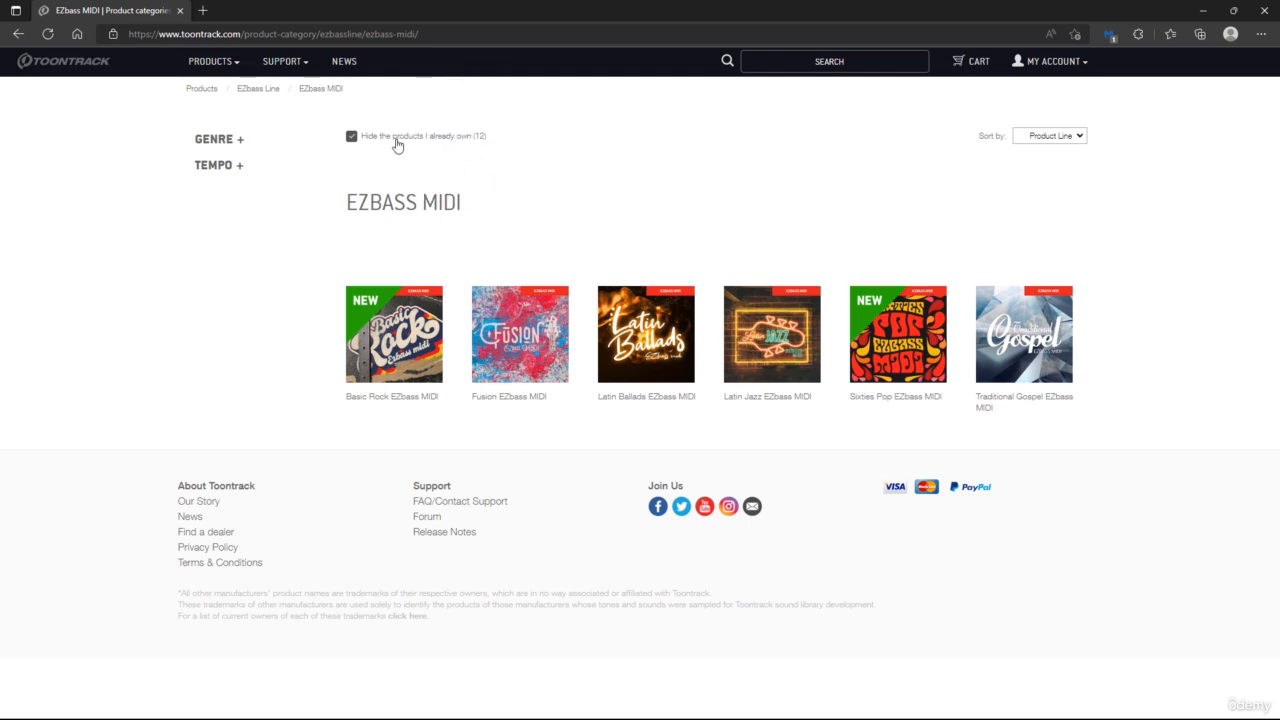
click(350, 137)
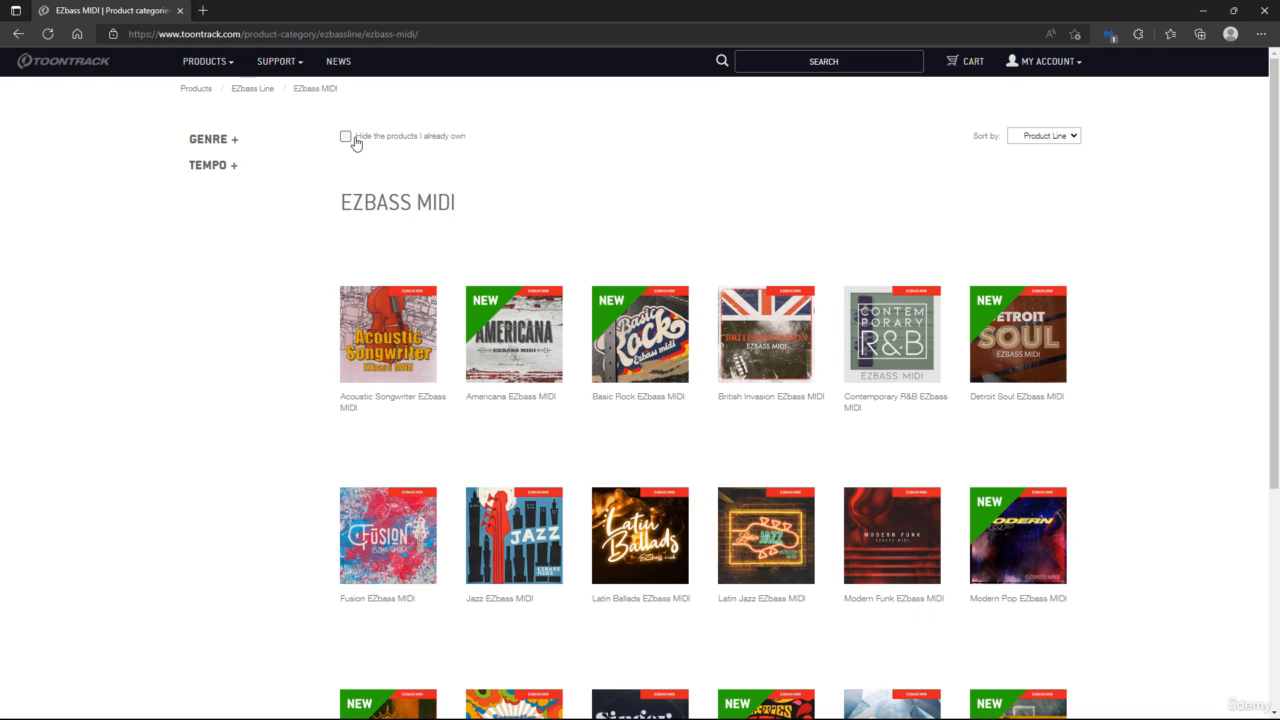
click(347, 138)
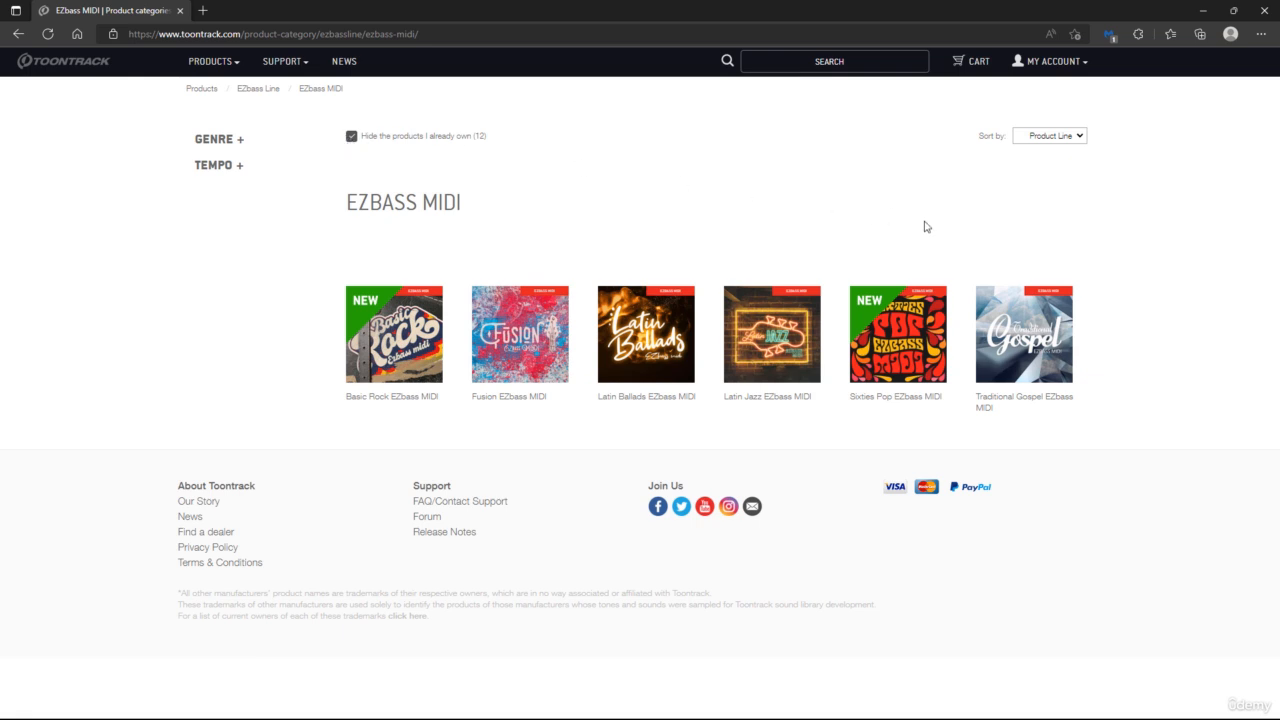
Step: Order the Sixties Pop EZbass MIDI pack through the cart and select its serial number in the order details
mouse_move(906, 338)
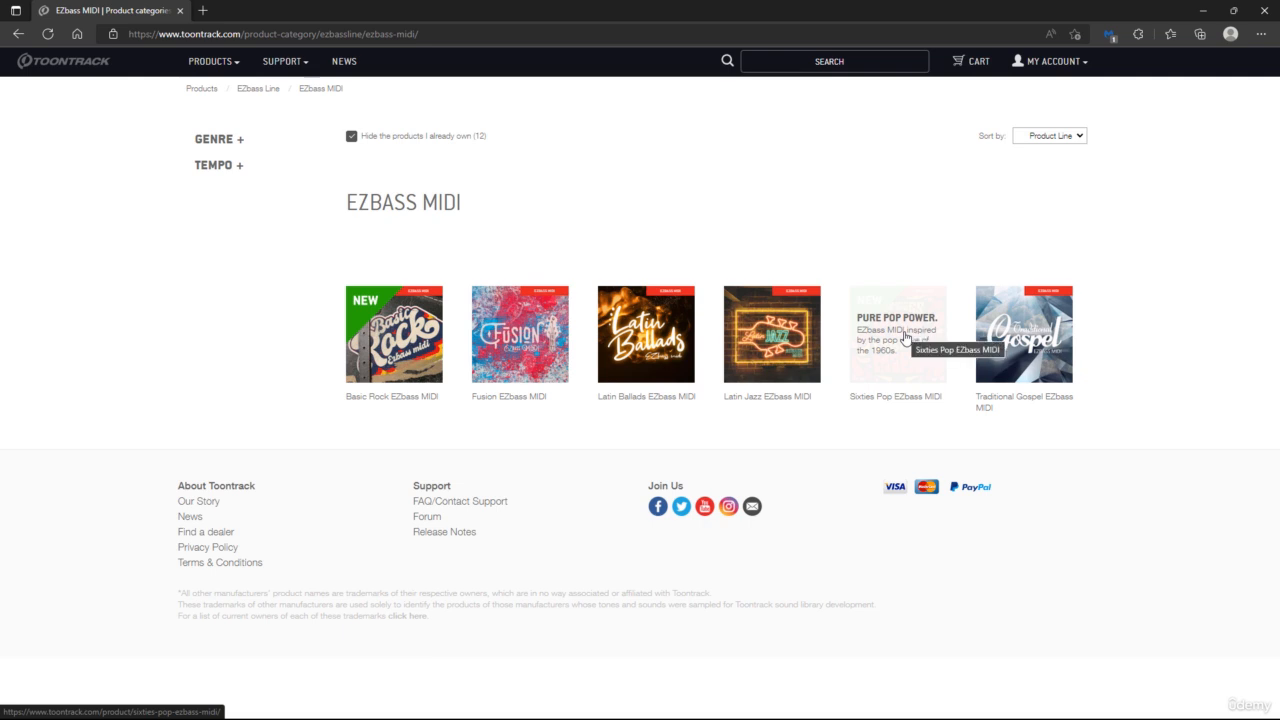
click(905, 337)
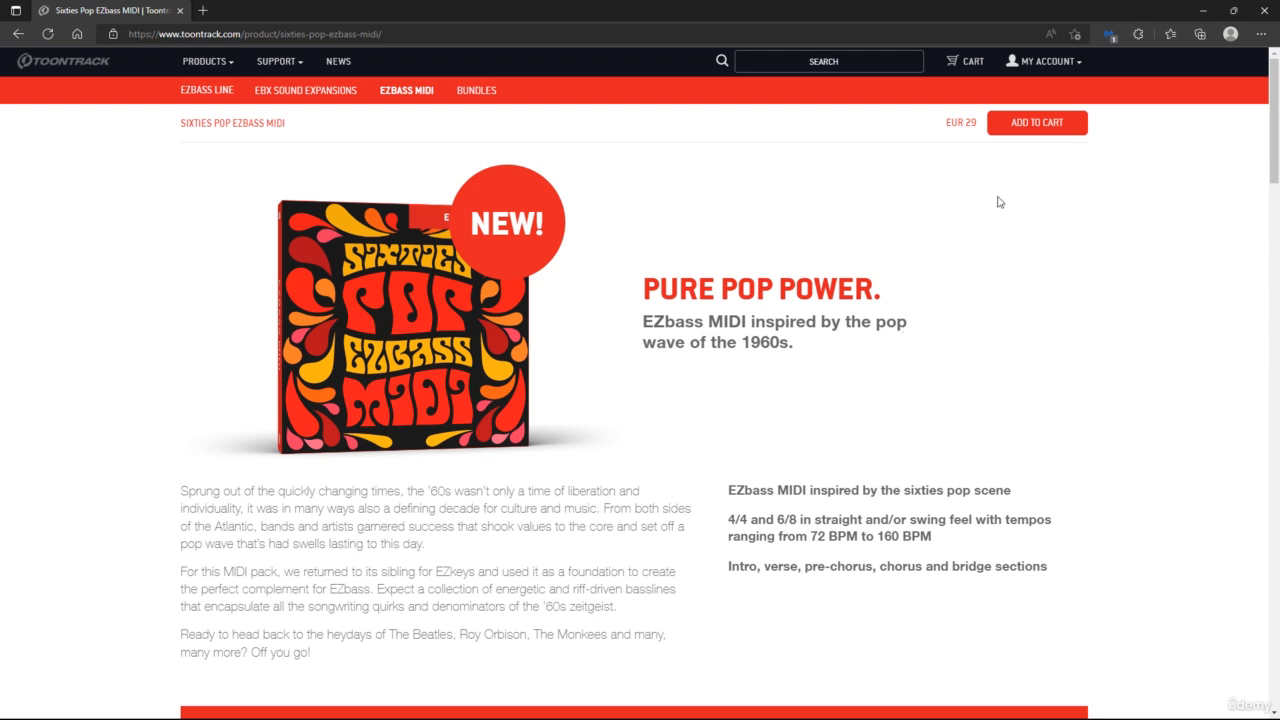
click(1024, 130)
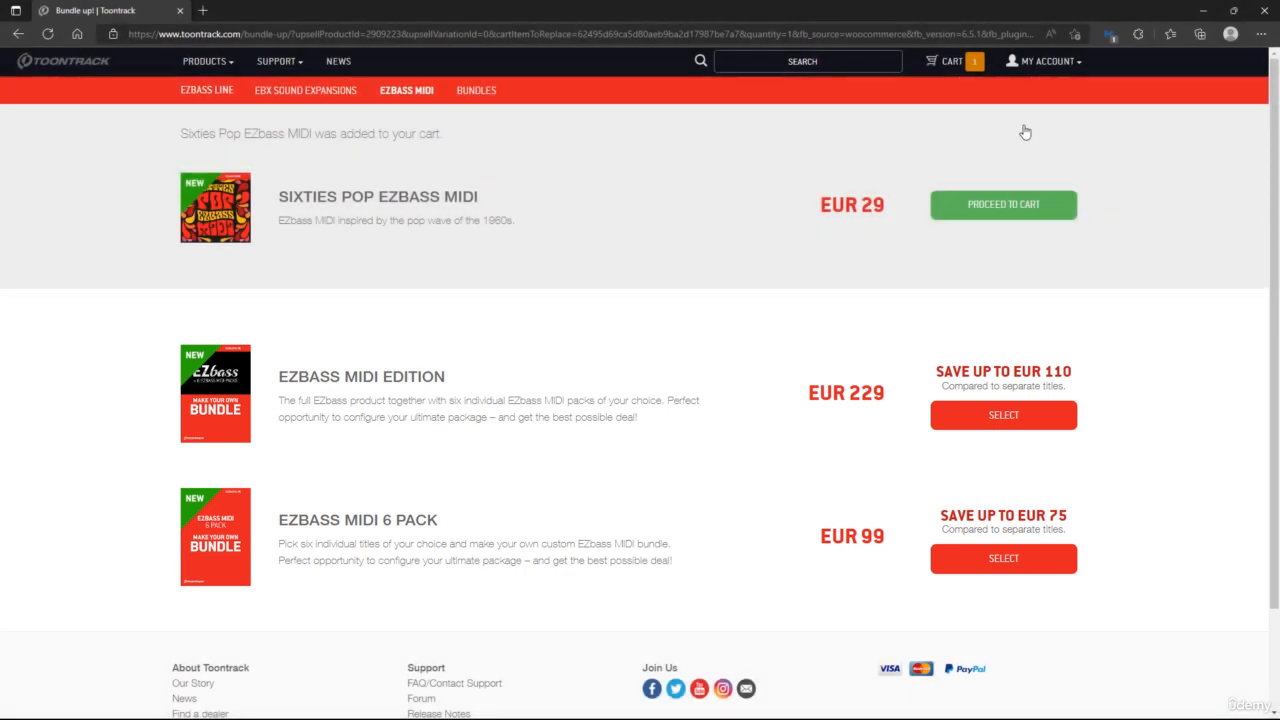
click(1015, 205)
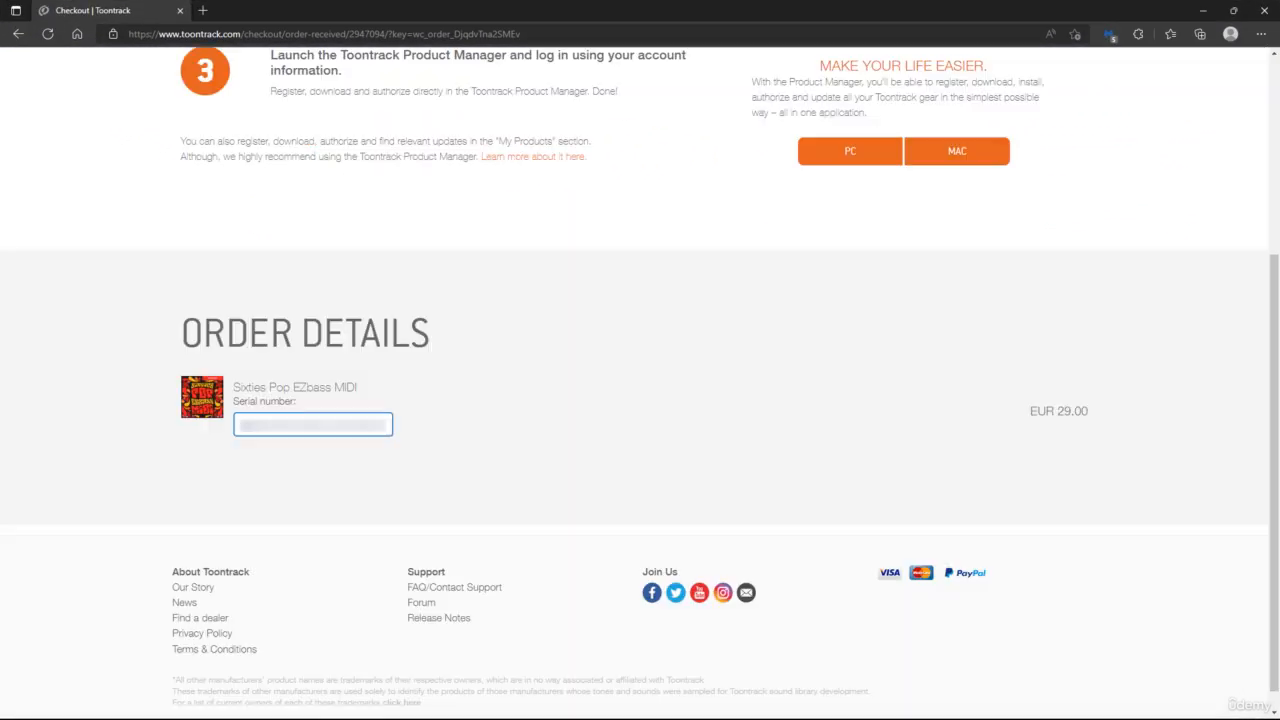
scroll(547, 443, down, 3)
drag(253, 426, 393, 437)
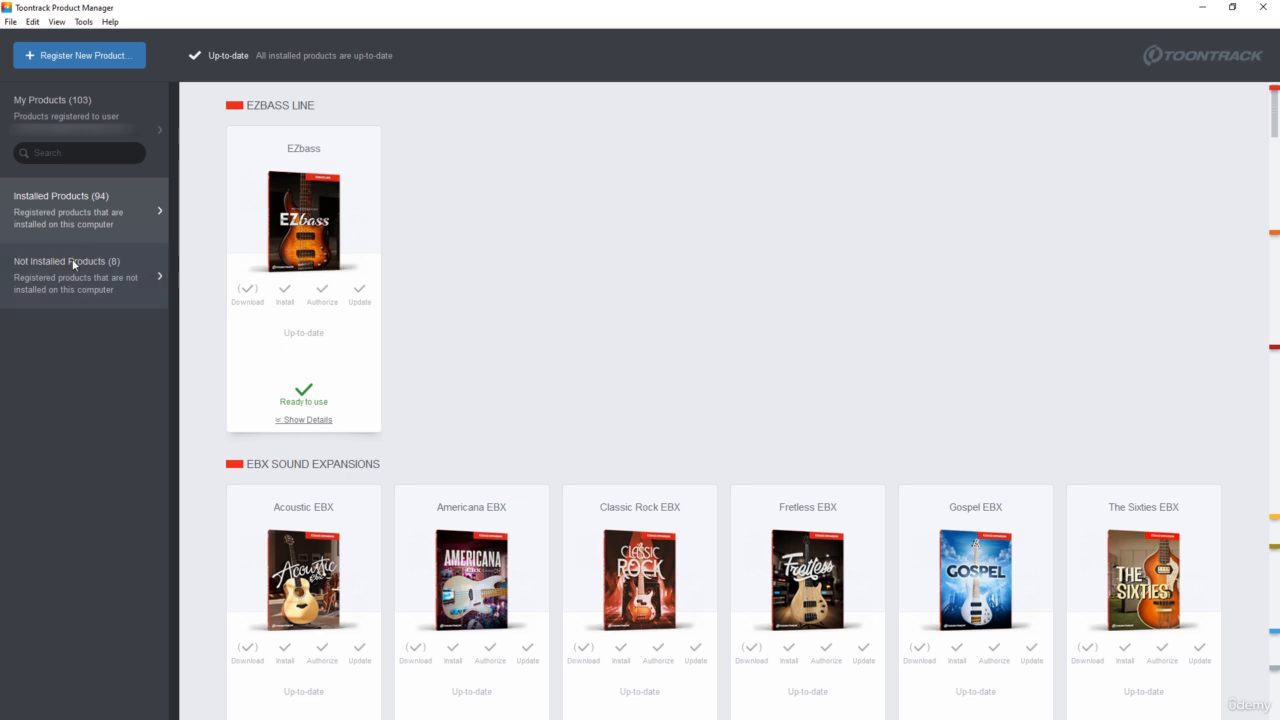
Step: In Toontrack Product Manager, download the Sixties Pop EZbass MIDI pack and install it, accepting the license agreement
click(133, 268)
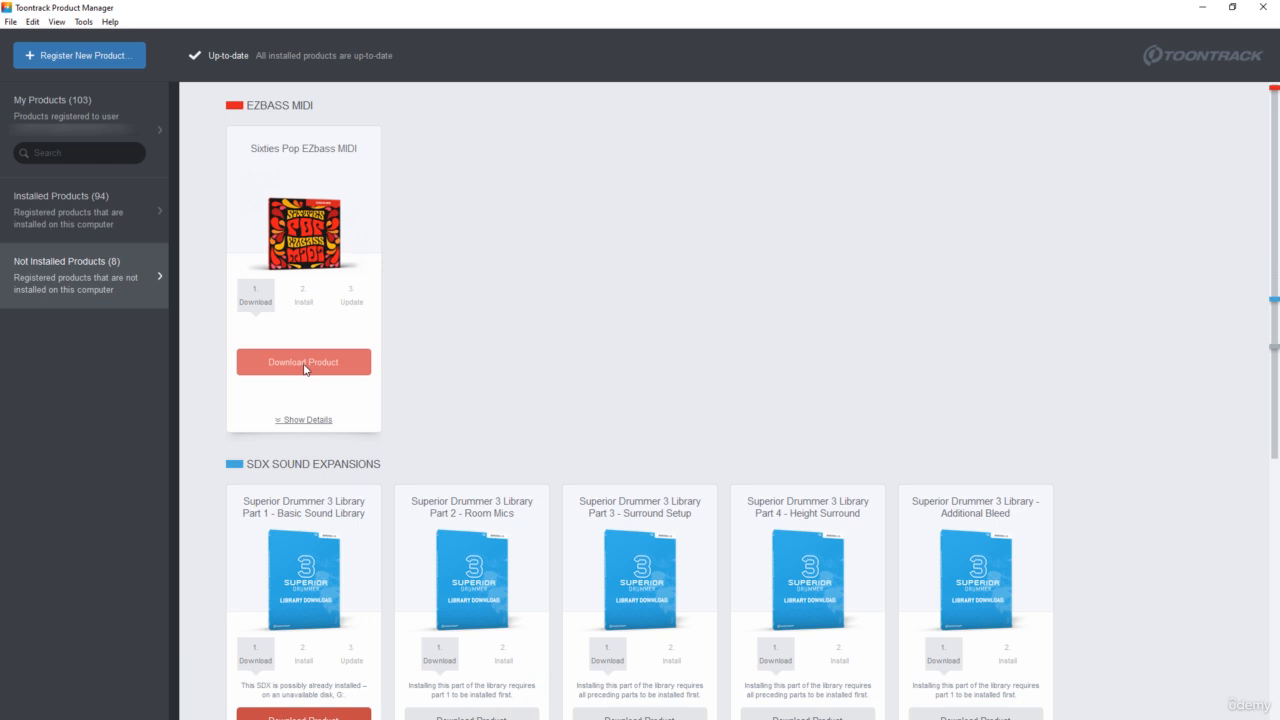
click(305, 366)
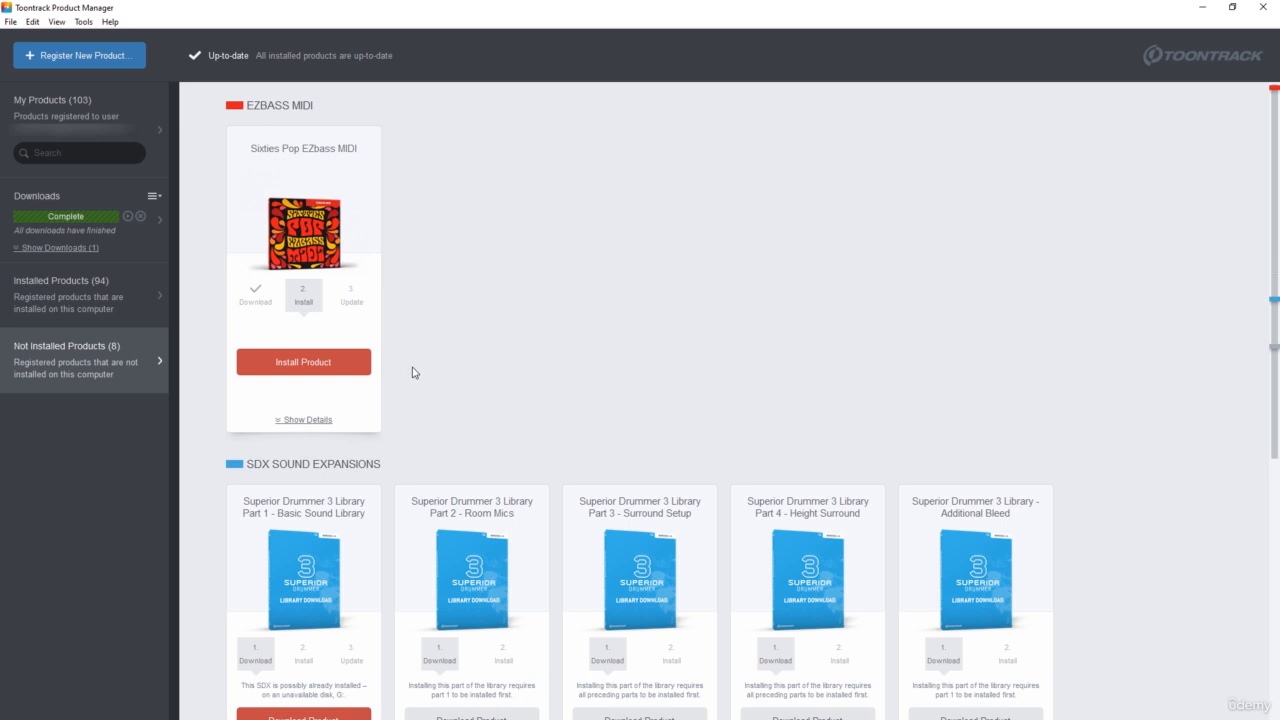
click(329, 368)
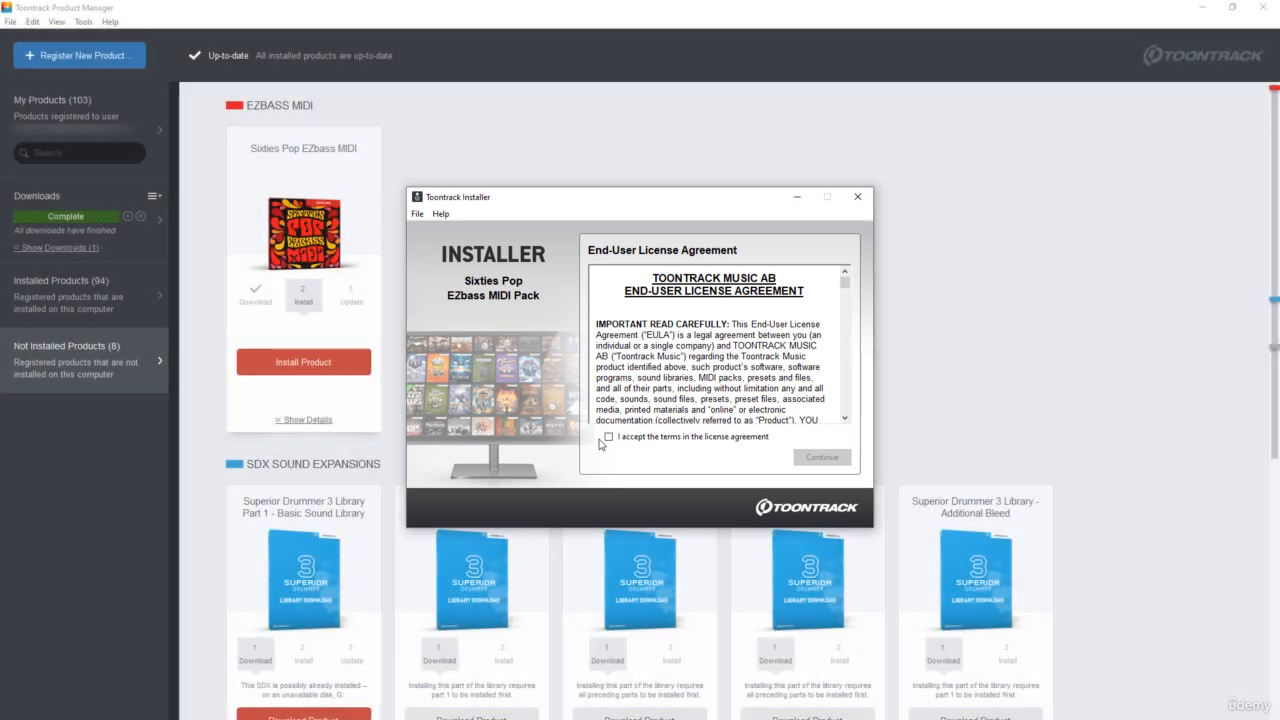
click(608, 438)
click(818, 459)
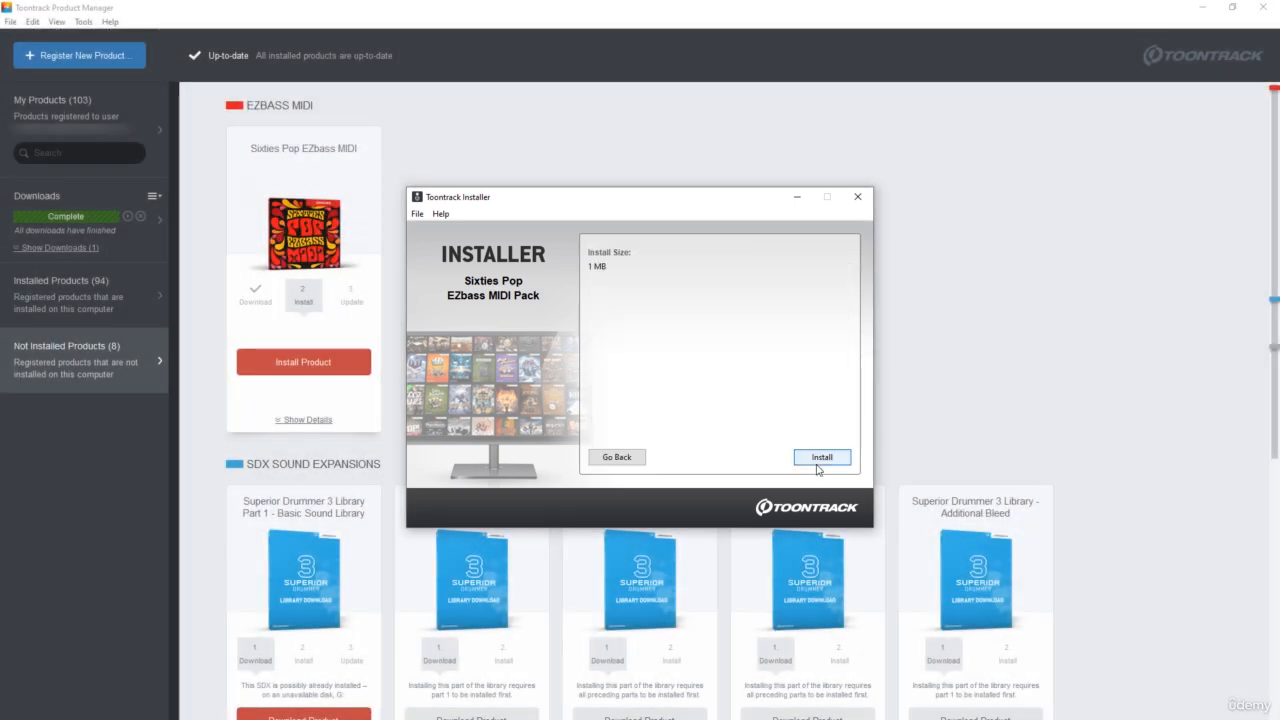
click(817, 466)
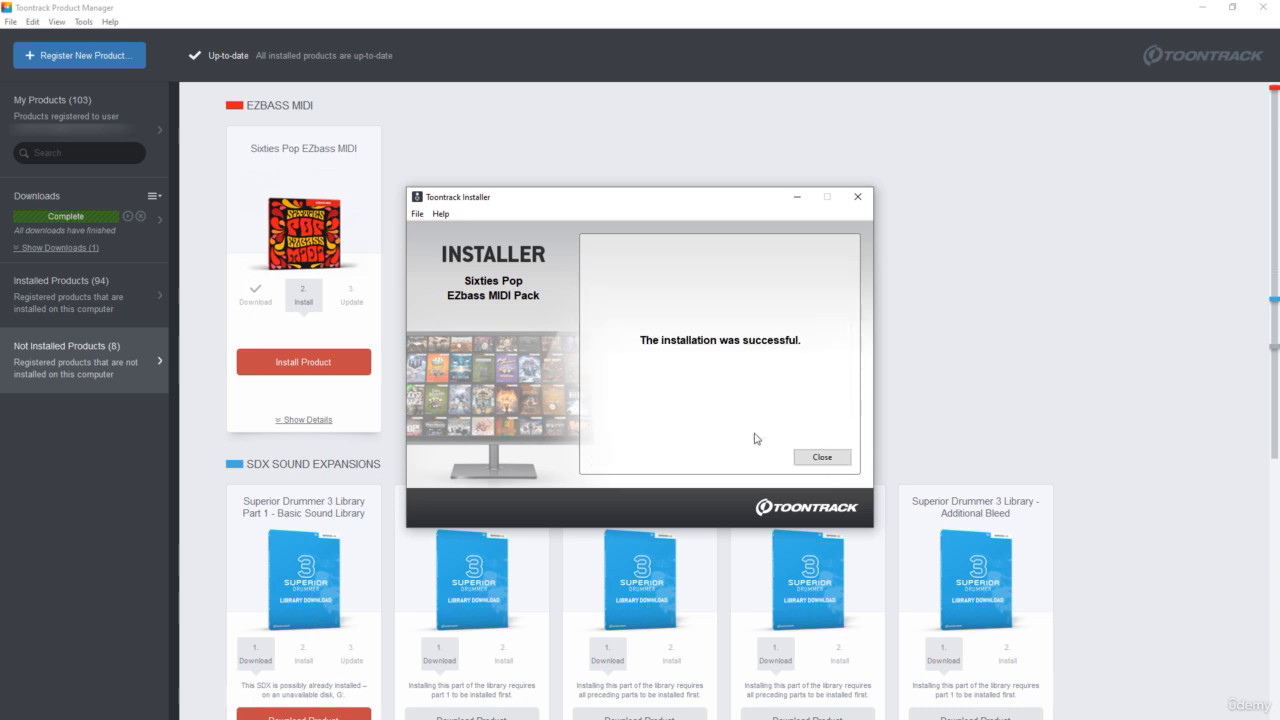
click(805, 457)
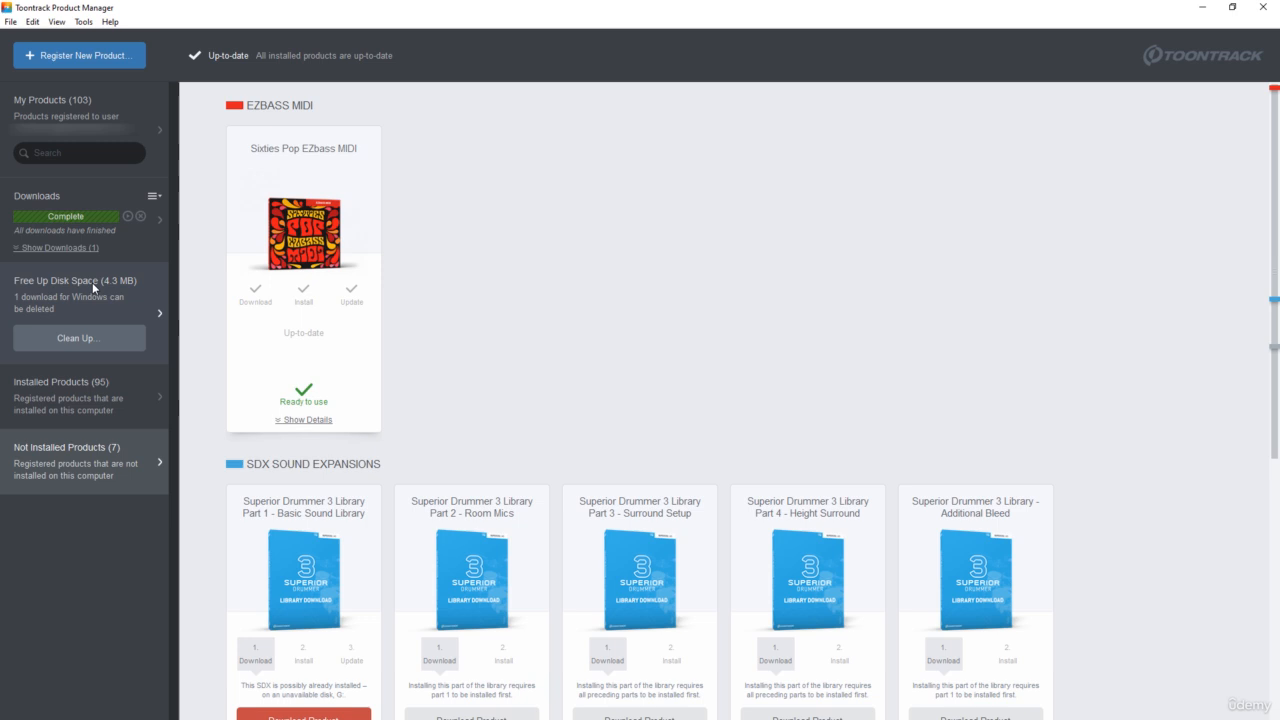
Step: Clean up the disk space by deleting all downloads that are no longer needed
click(84, 343)
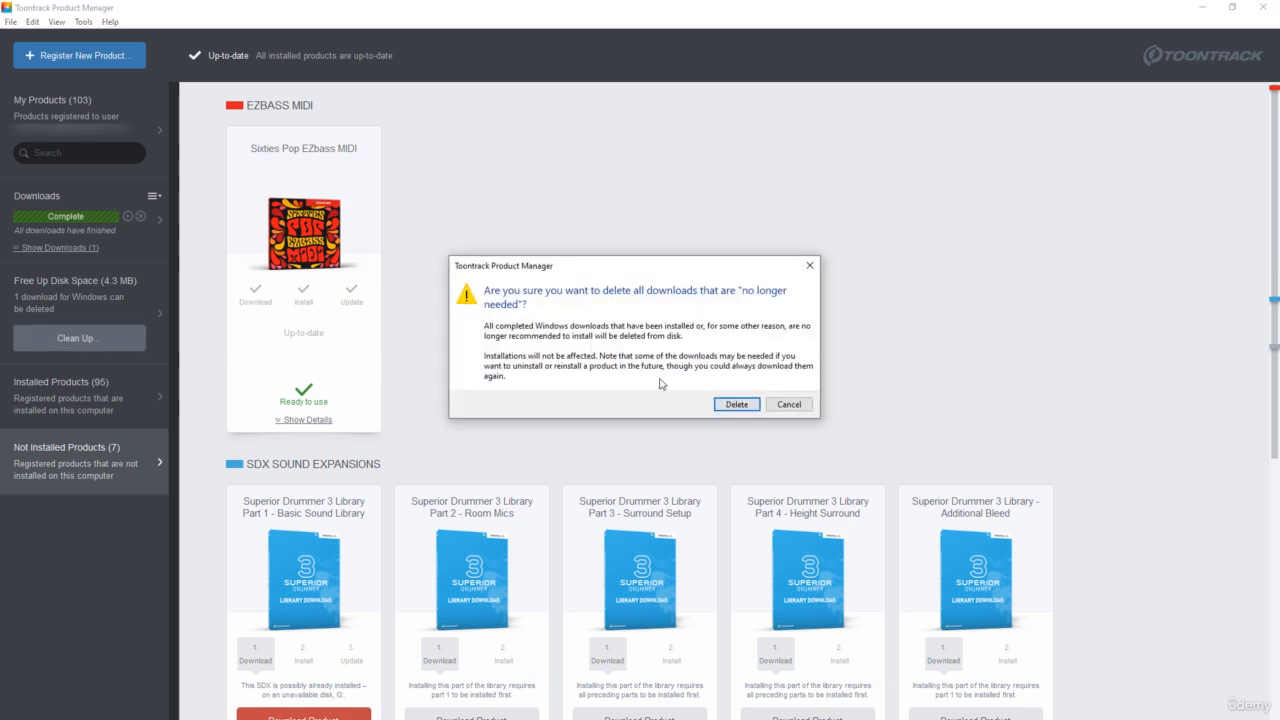
click(735, 405)
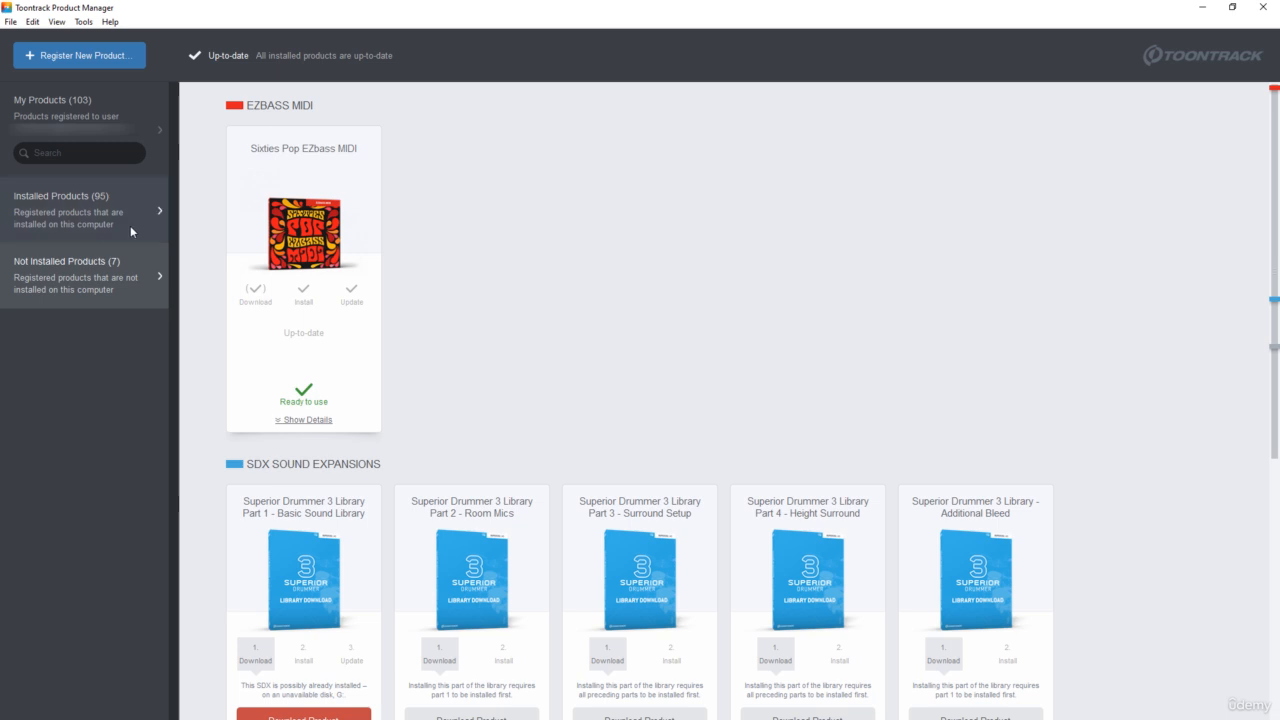
Step: View all registered products and look for the Sixties Pop pack among the EZbass MIDI products
click(105, 118)
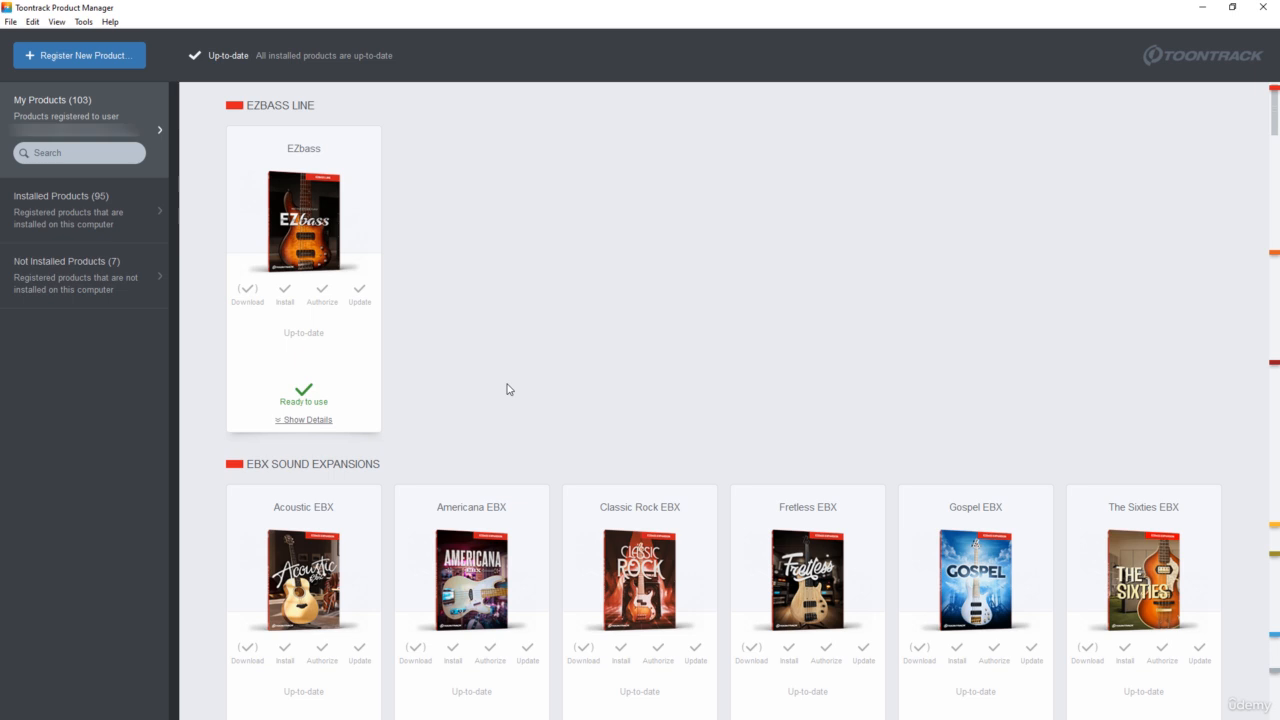
scroll(506, 389, down, 10)
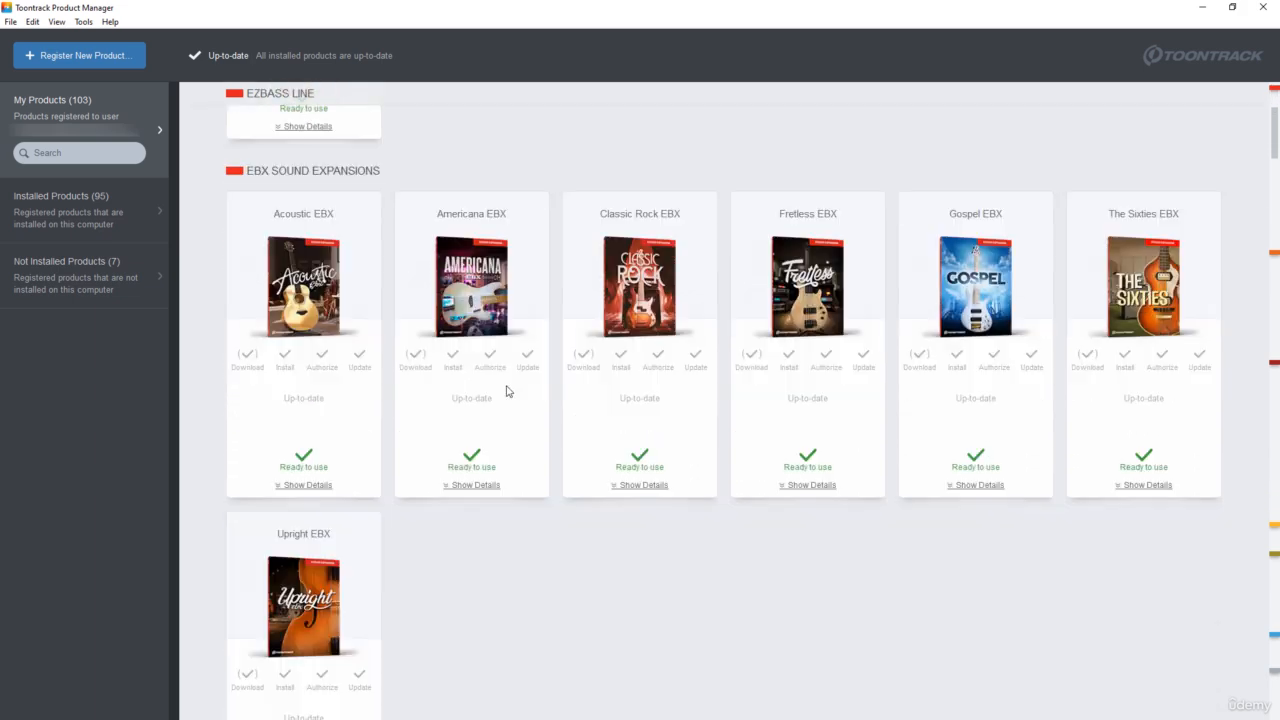
scroll(506, 396, down, 3)
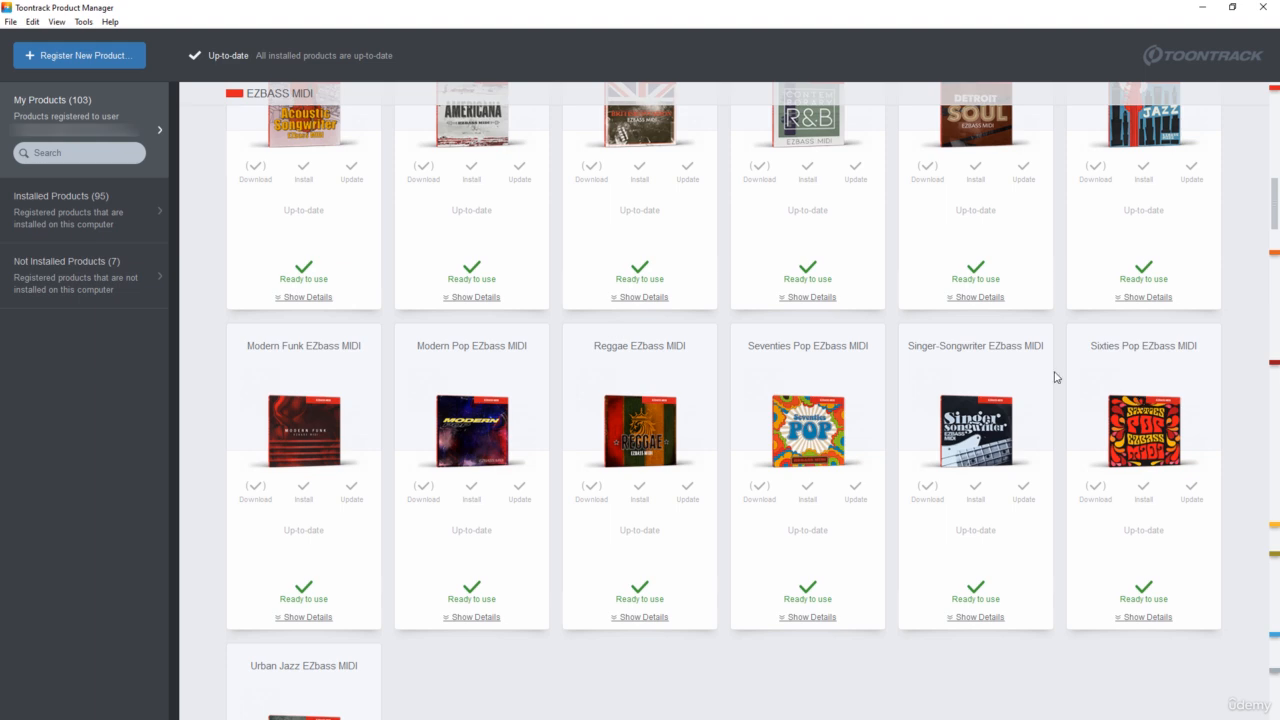
scroll(1206, 238, up, 10)
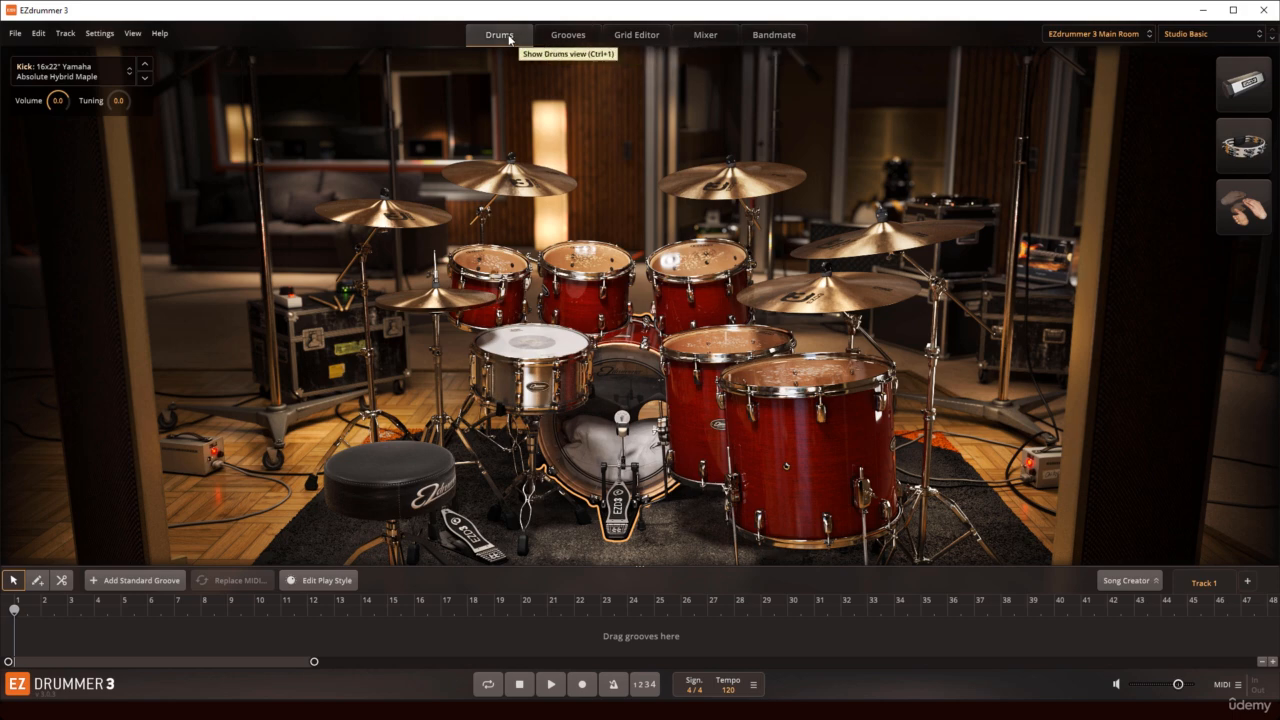
Step: In EZdrummer 3, look through the Grooves, Grid Editor, Mixer and Bandmate views in turn
click(567, 35)
click(636, 35)
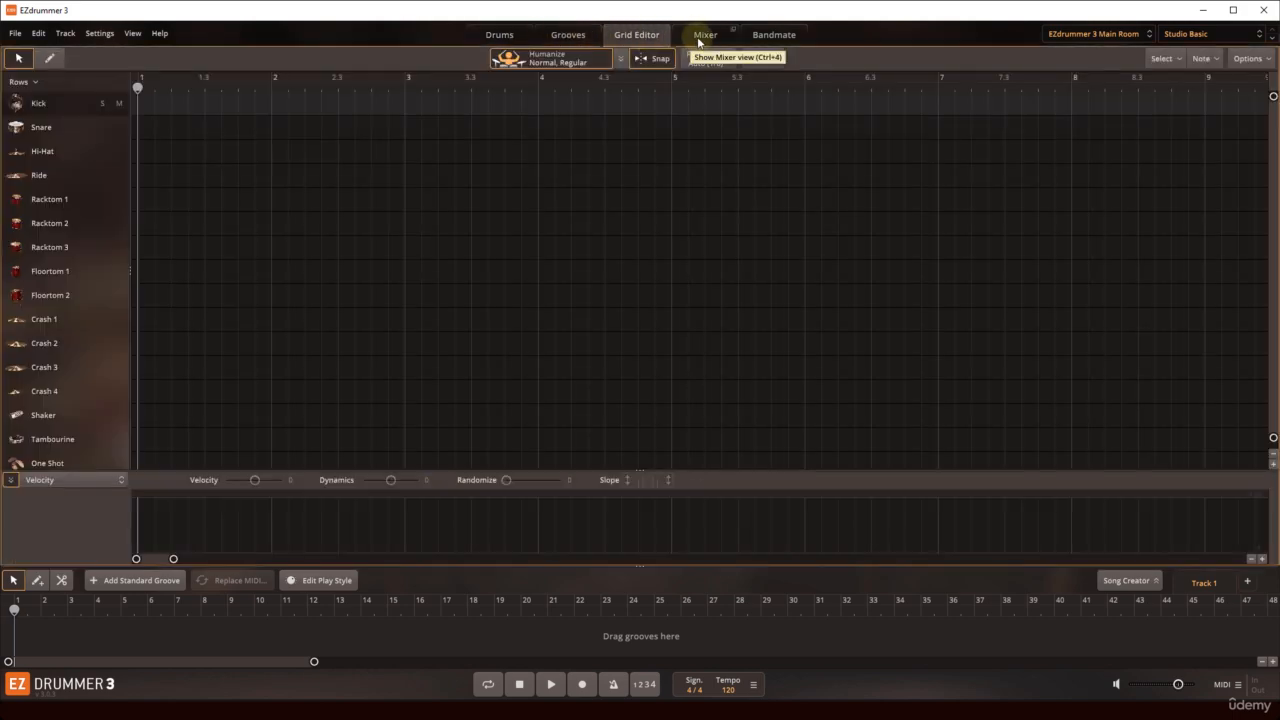
click(705, 36)
click(772, 35)
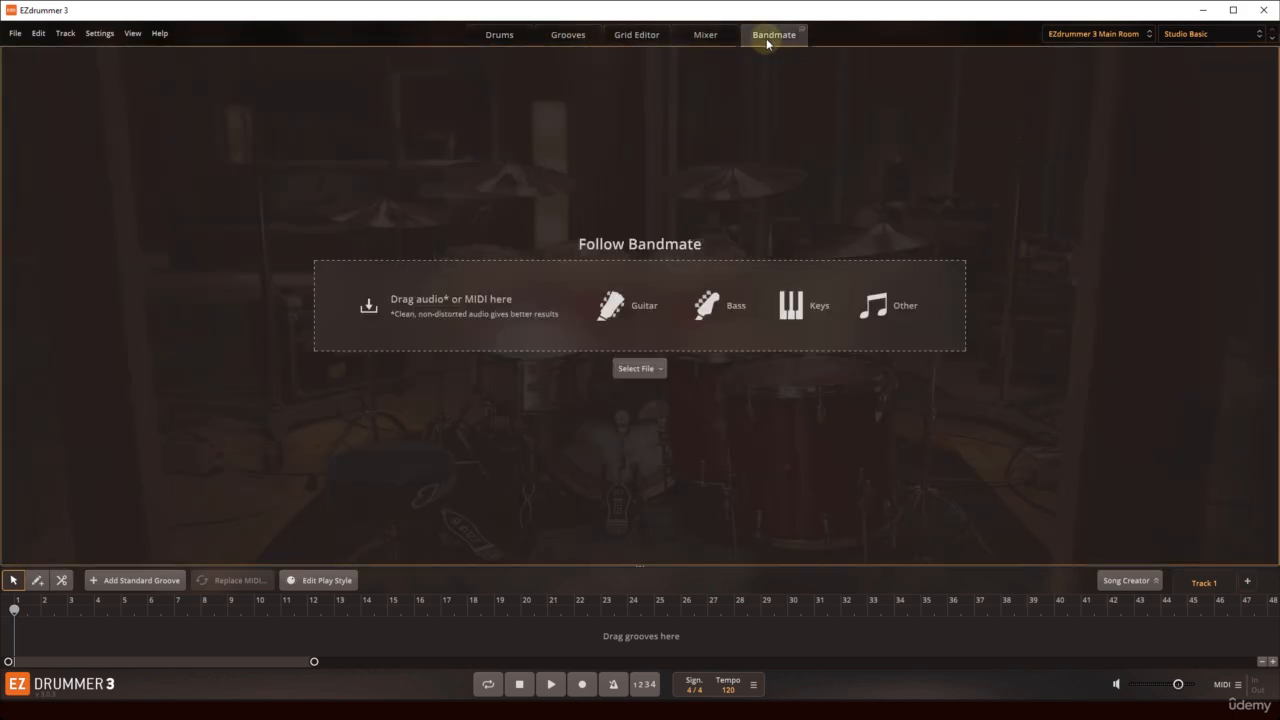
Step: Return to the drum kit view and audition racktom 2 and racktom 3
click(500, 36)
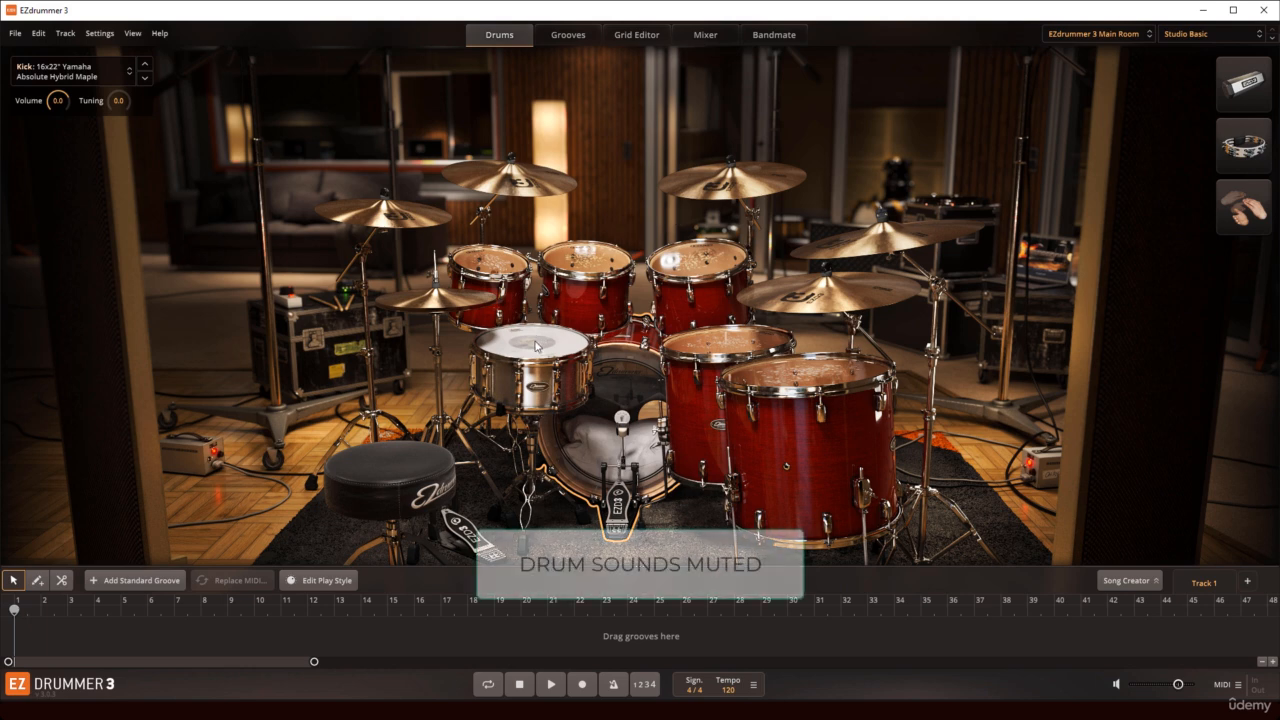
click(583, 267)
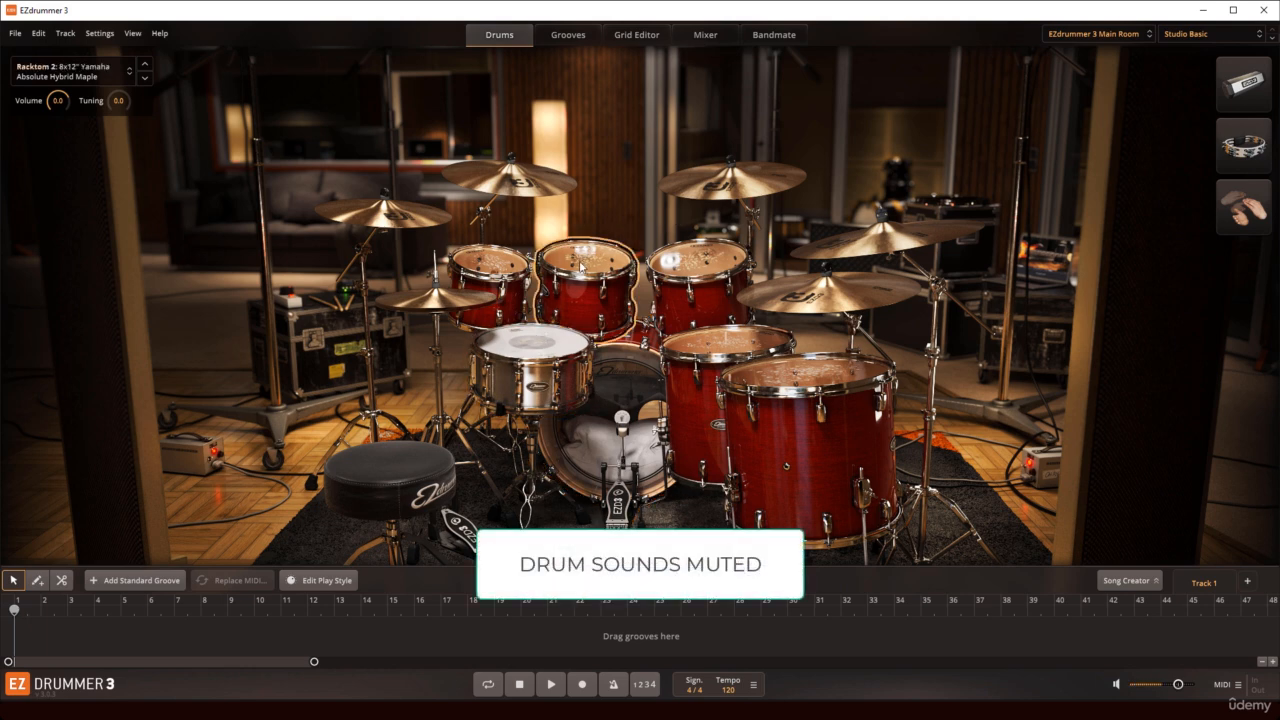
click(678, 258)
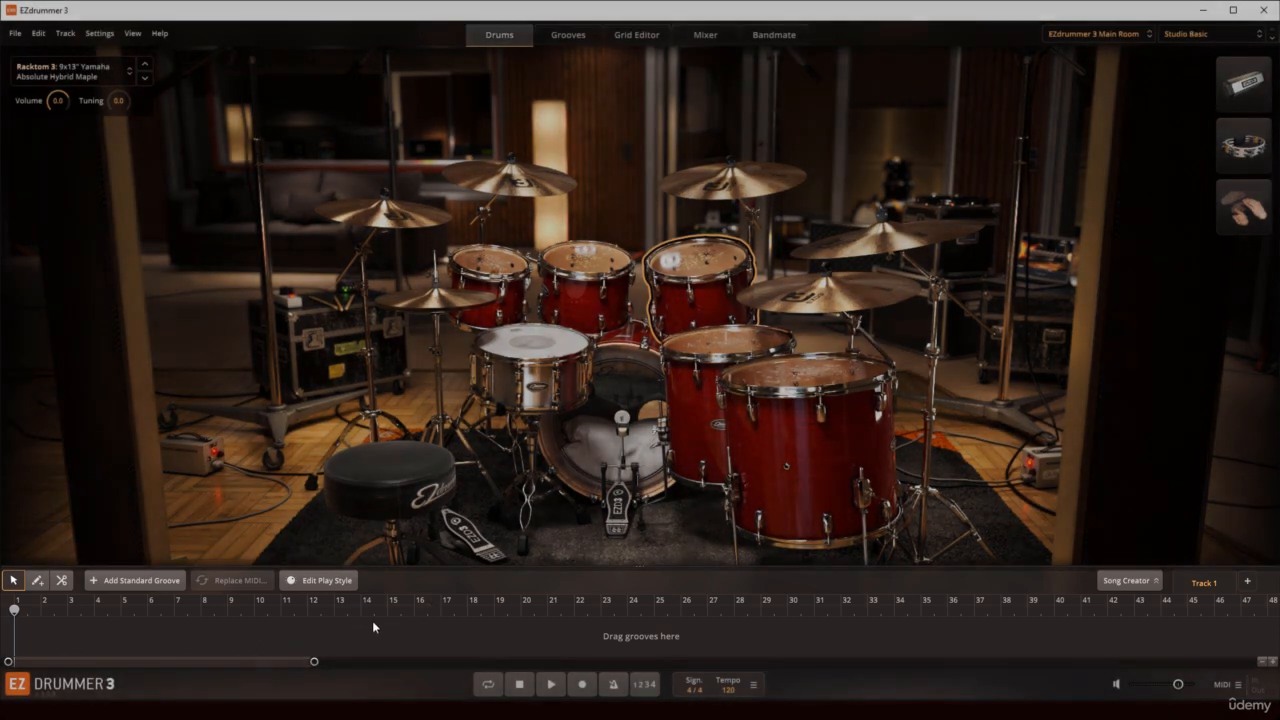
Step: Place the Verse 02 groove from the Motown 155 BPM family on the song track and return to the drum kit
click(574, 35)
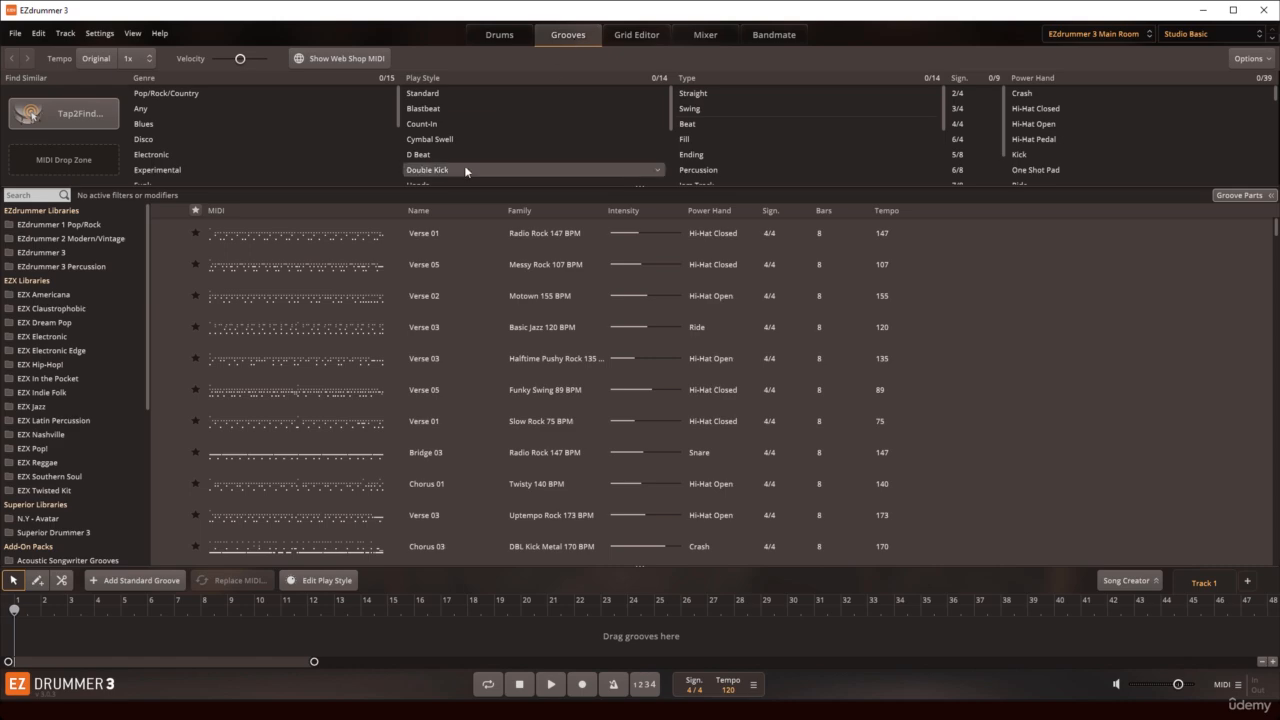
drag(282, 292, 98, 629)
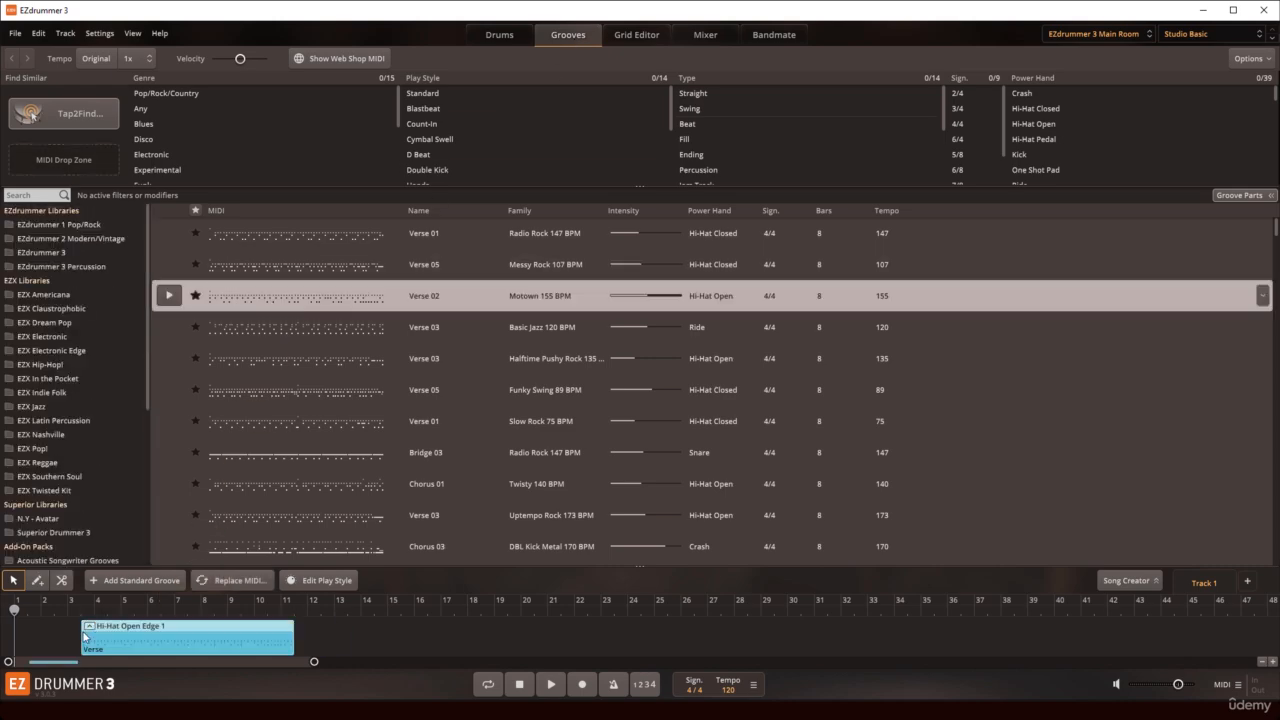
click(491, 36)
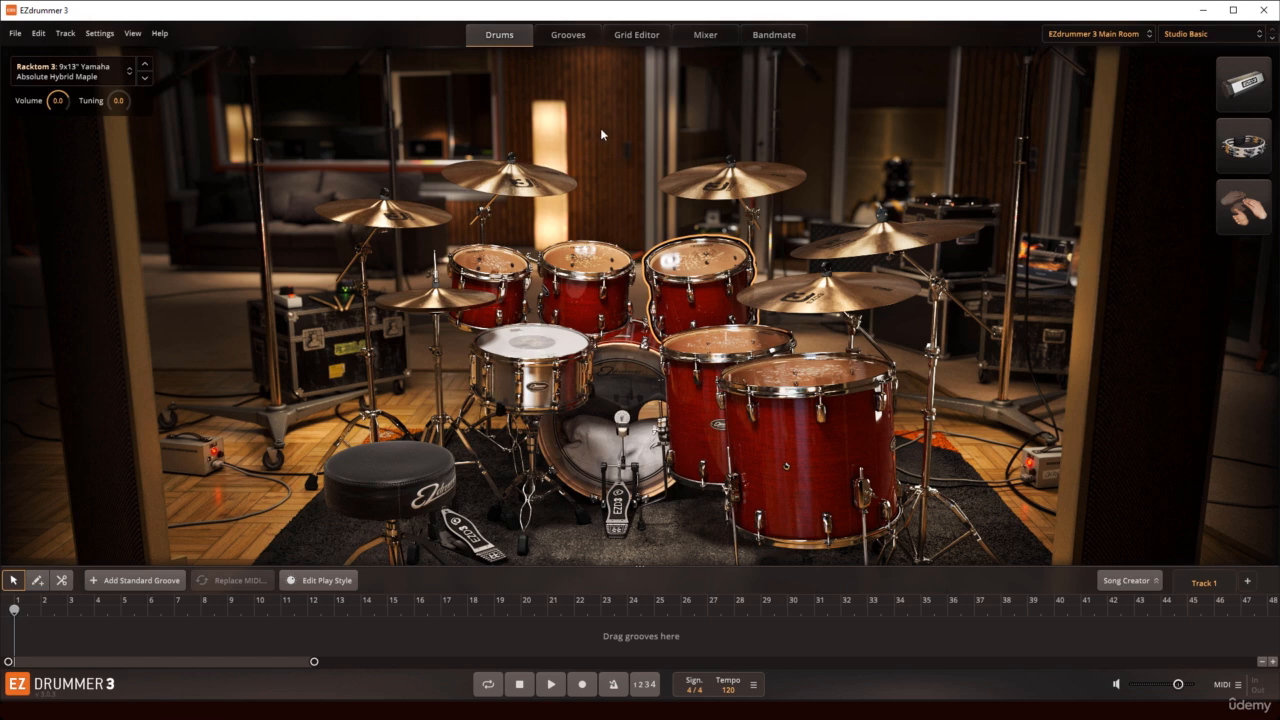
Step: Browse the grooves of the EZX Dream Pop library and those of the EZdrummer 3 library
click(570, 40)
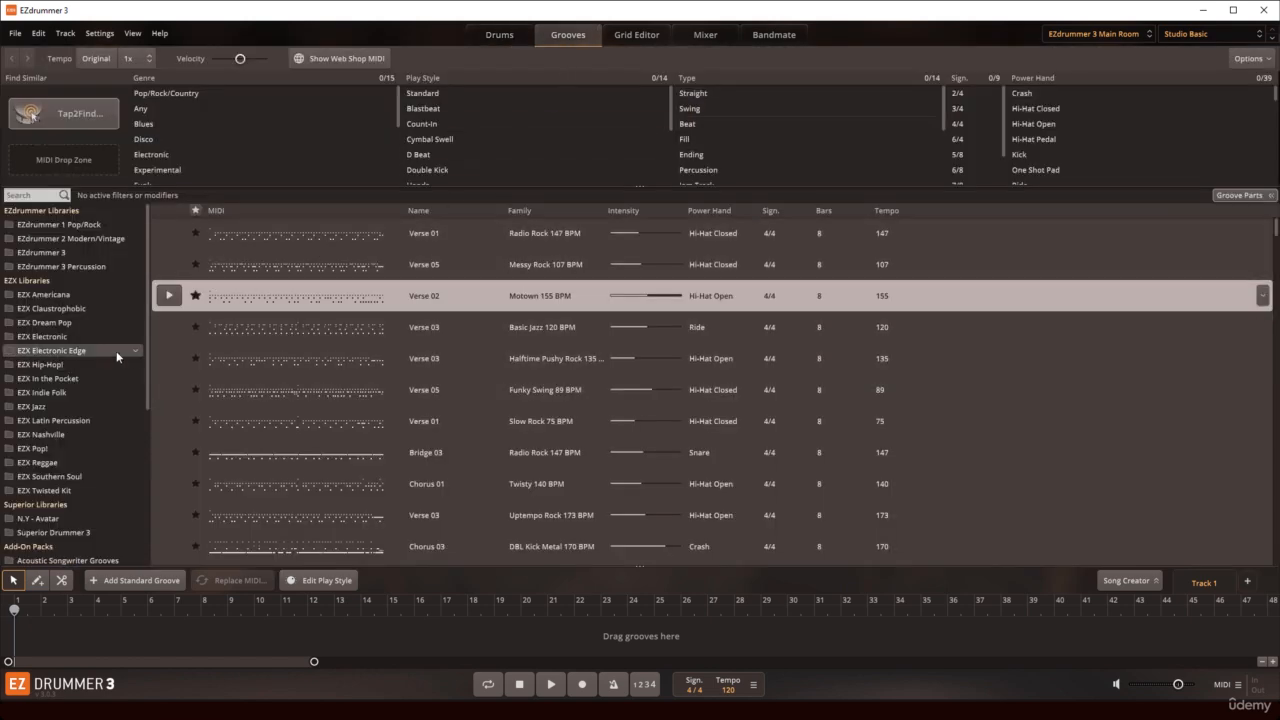
click(62, 323)
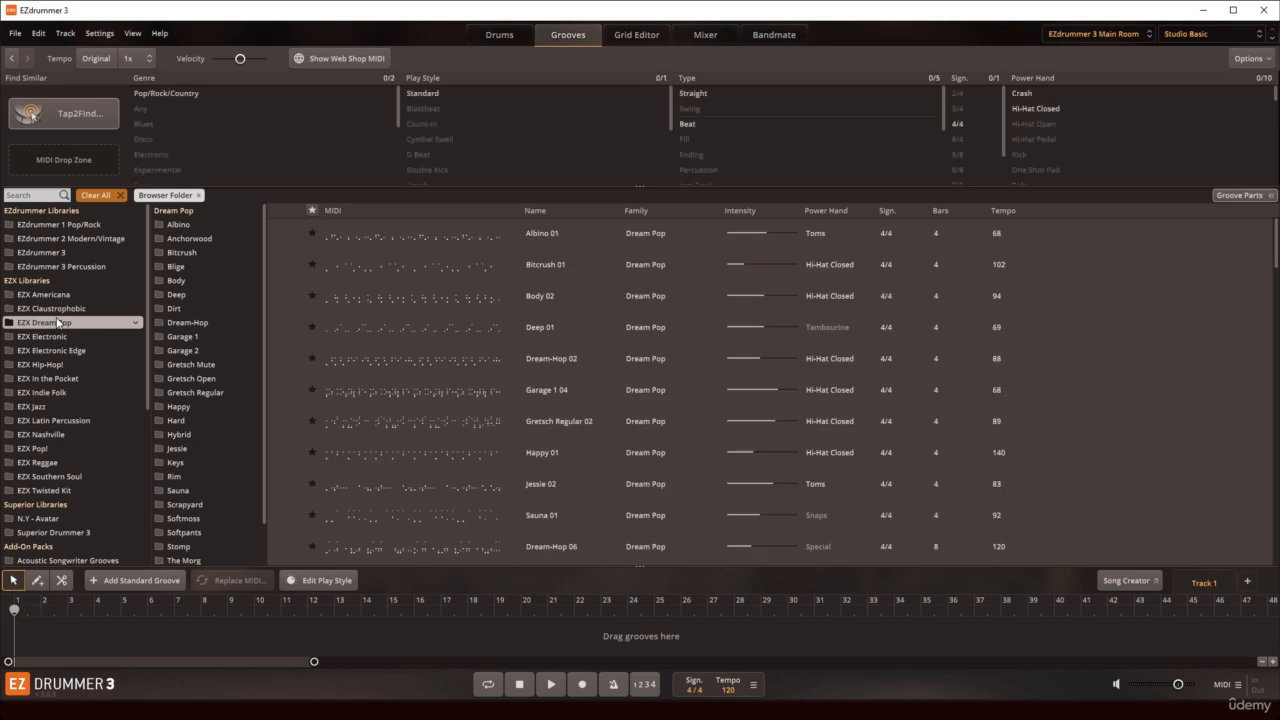
click(50, 253)
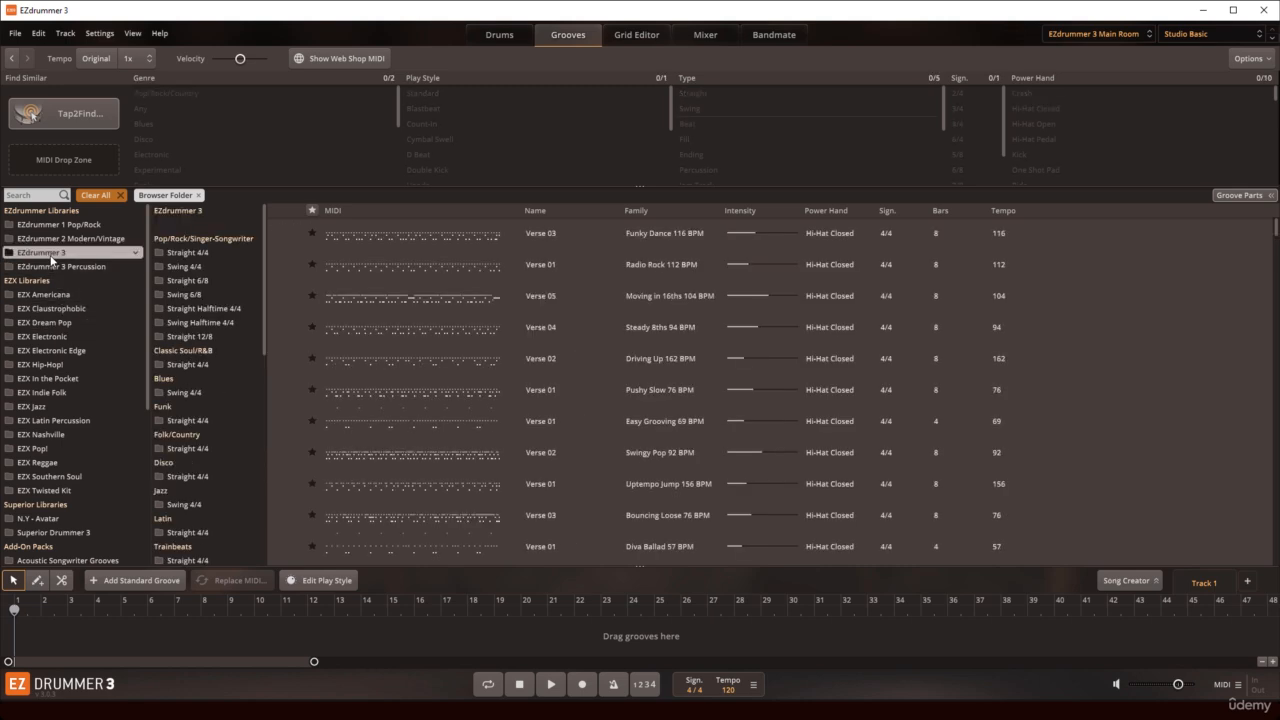
Step: Browse the grooves of the EZX Electronic Edge, EZX In the Pocket and Disco Grooves libraries
click(50, 351)
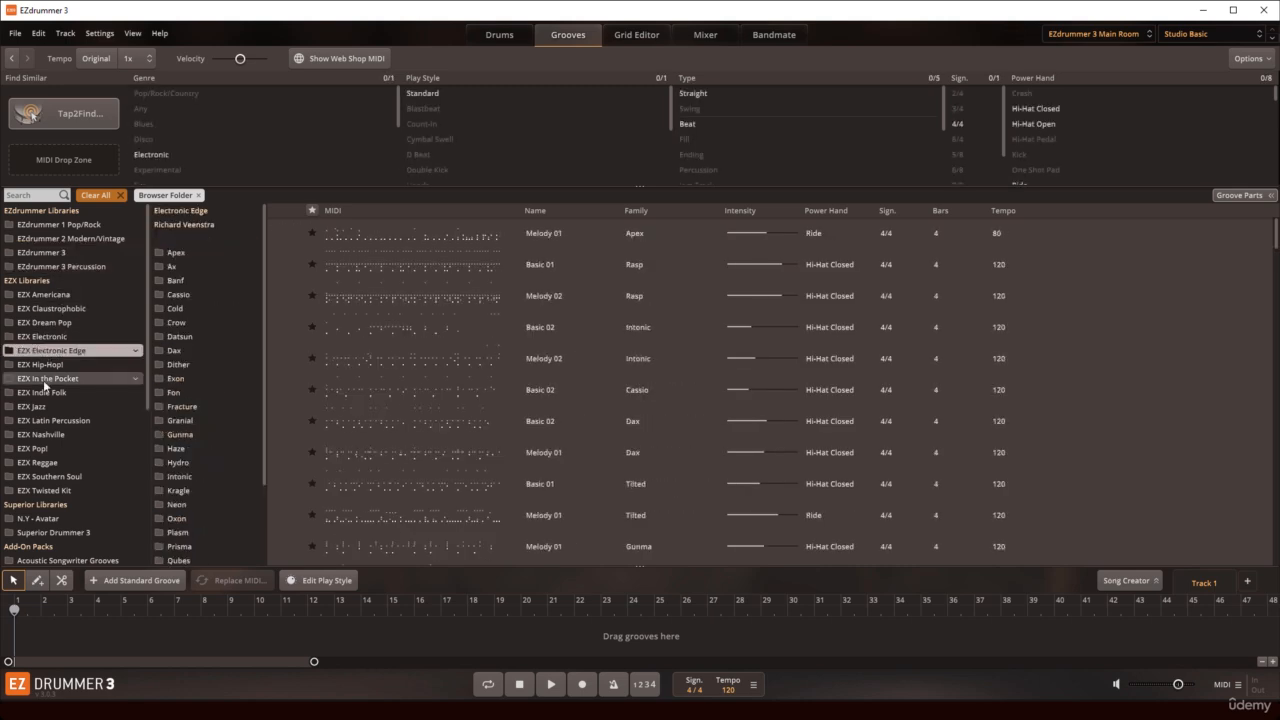
click(43, 380)
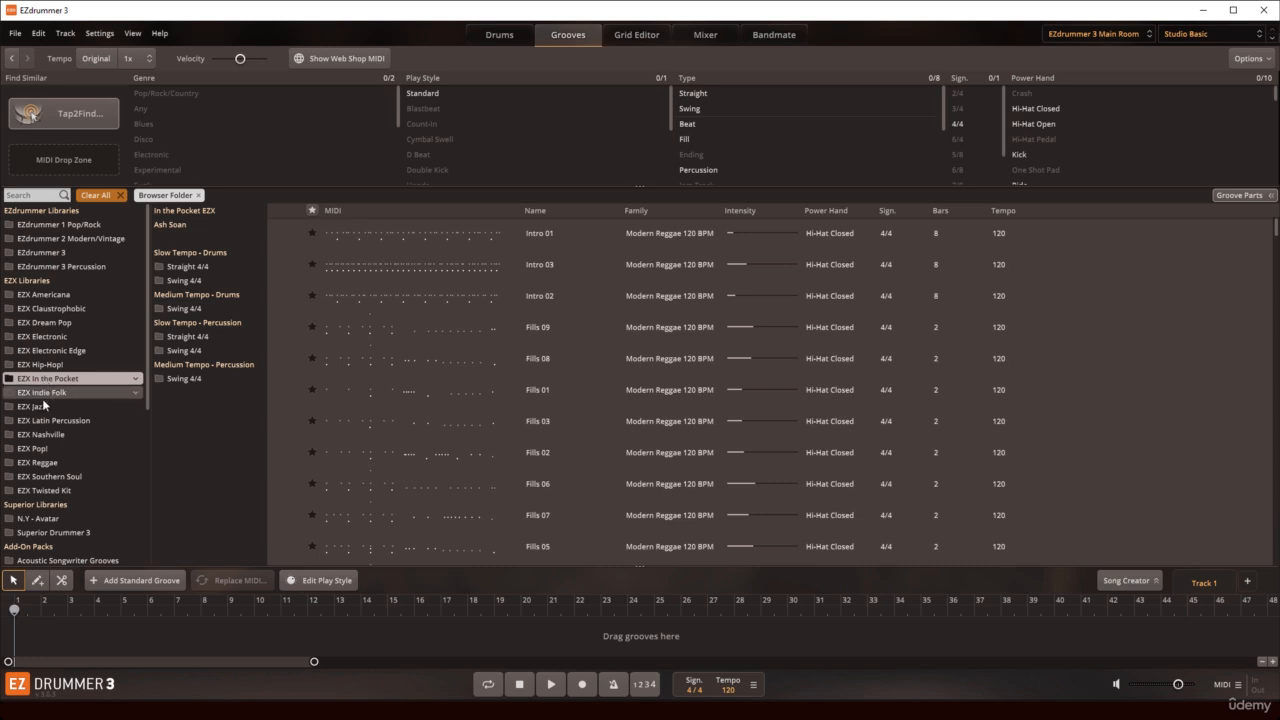
scroll(48, 520, down, 4)
click(46, 506)
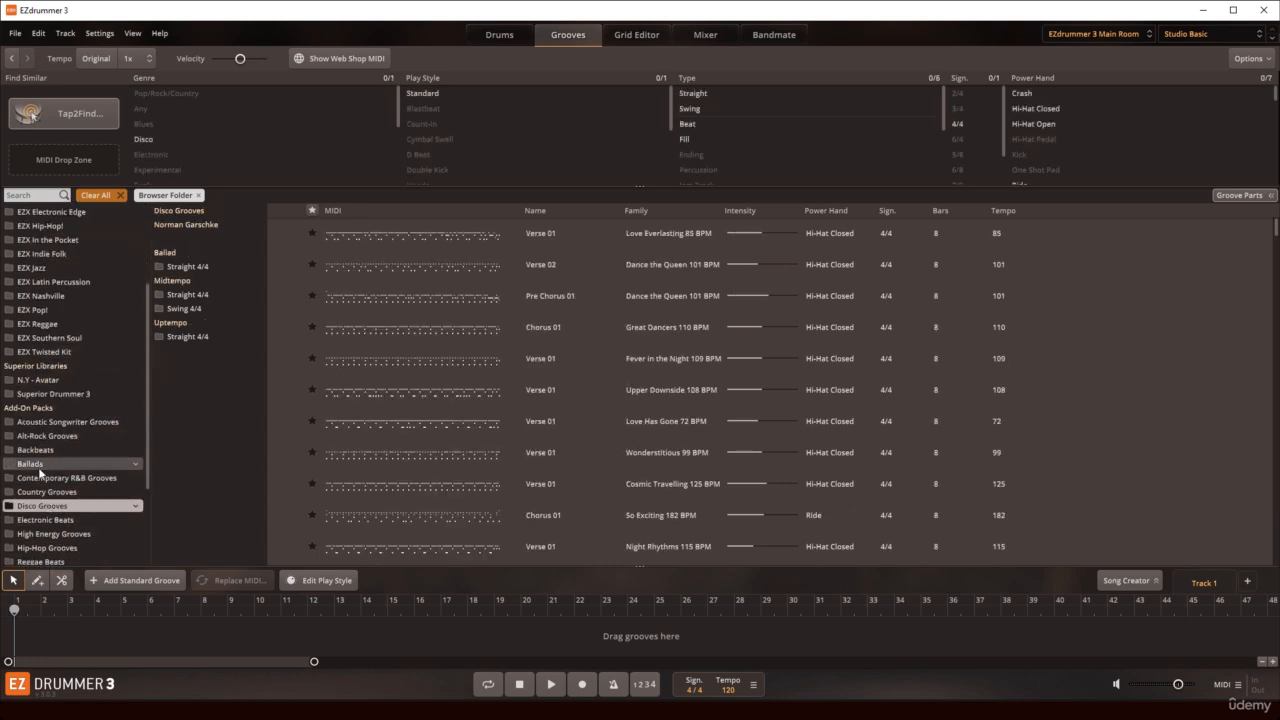
scroll(43, 499, down, 4)
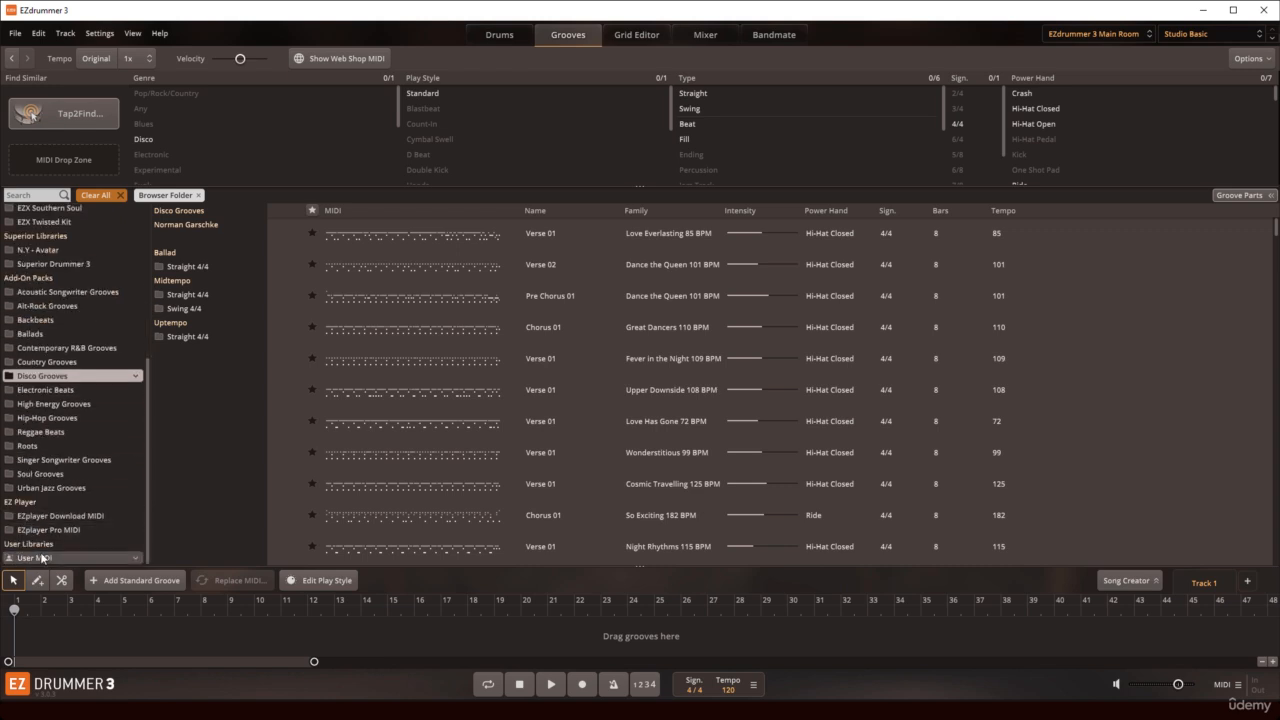
Step: Revisit the drum kit, return to the grooves and browse the Alt-Rock Grooves and EZdrummer 3 libraries
click(509, 37)
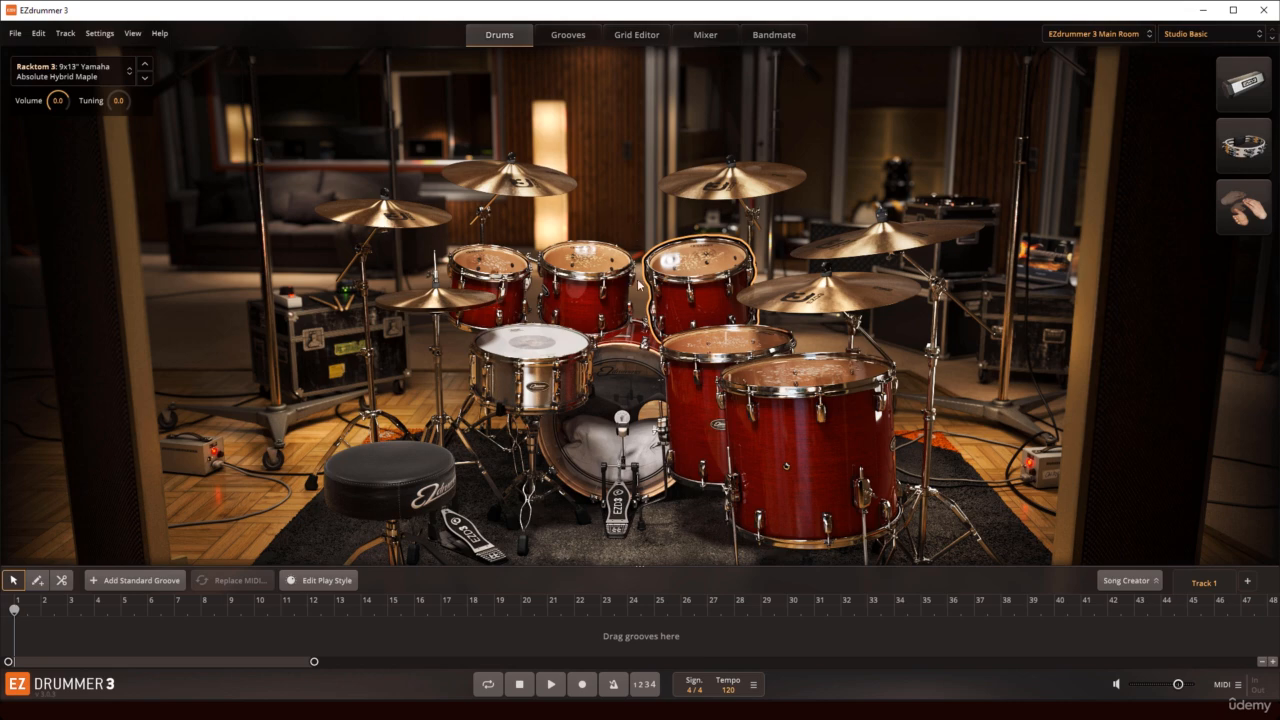
click(571, 37)
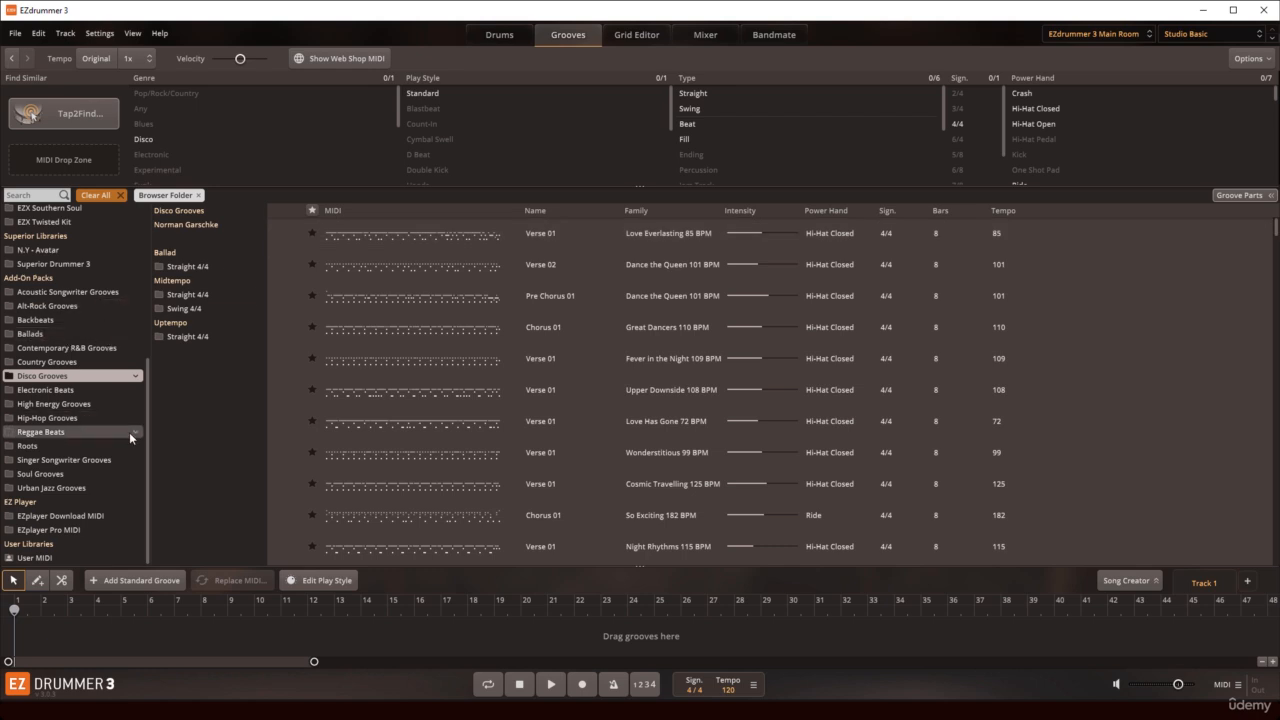
click(49, 308)
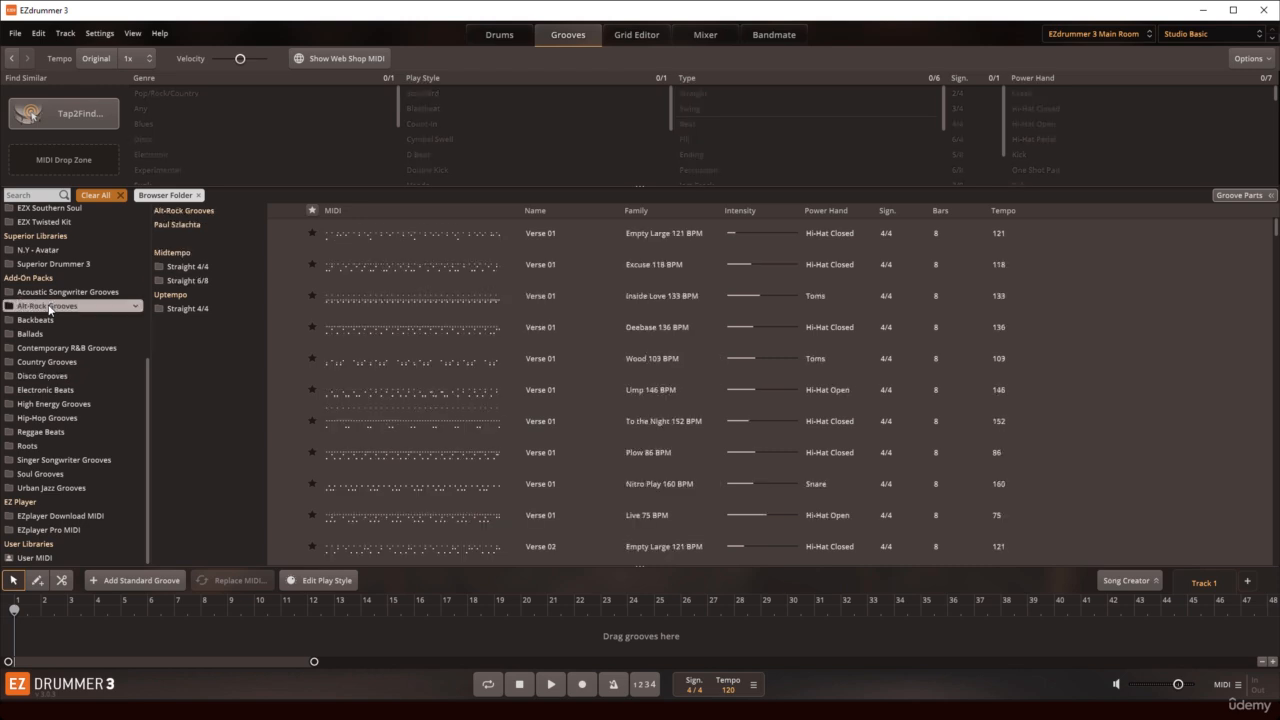
scroll(49, 308, up, 5)
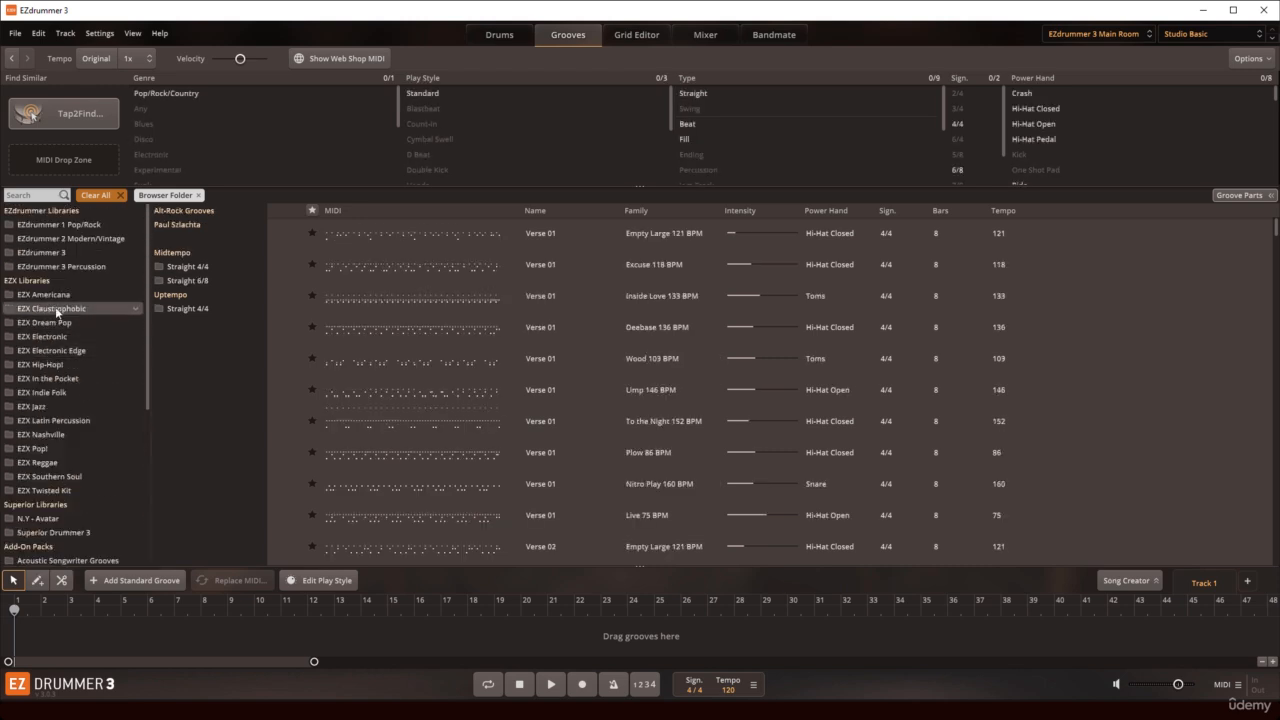
click(46, 256)
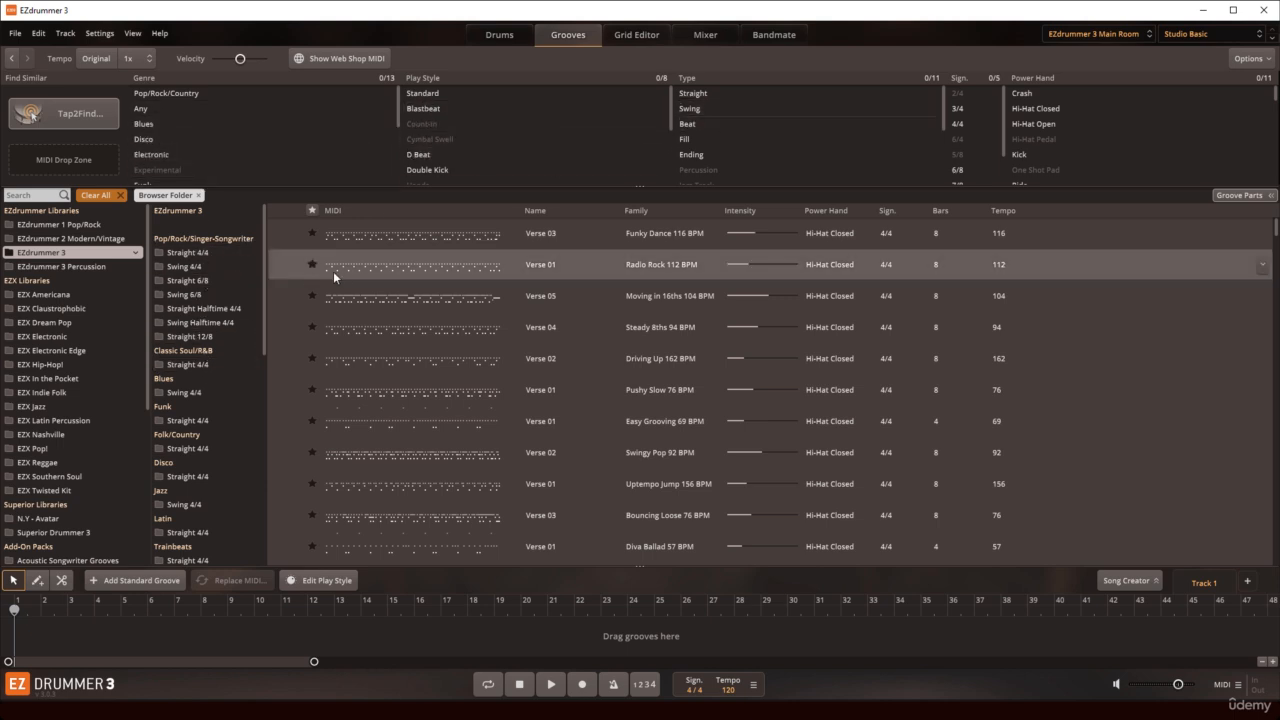
Step: Audition the Verse 01 groove of Radio Rock 112 BPM, try it at bar 3 of the song track and cut it out
click(288, 266)
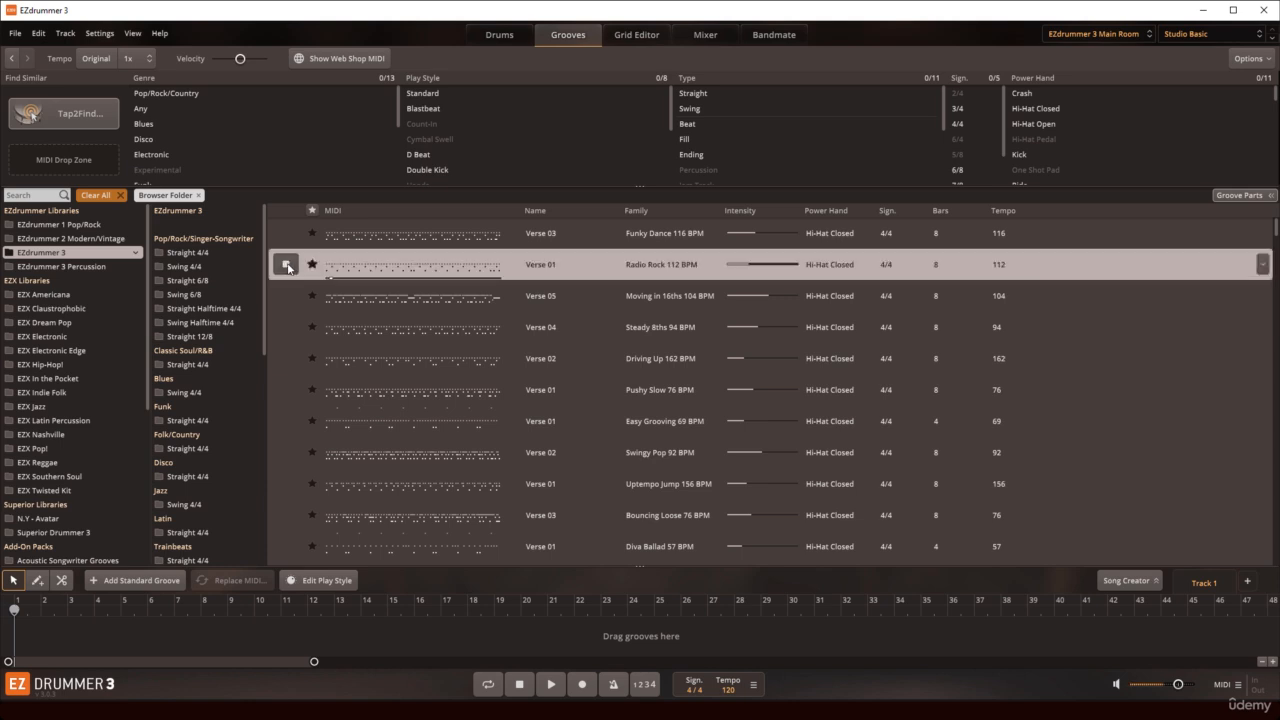
click(288, 266)
drag(345, 269, 74, 645)
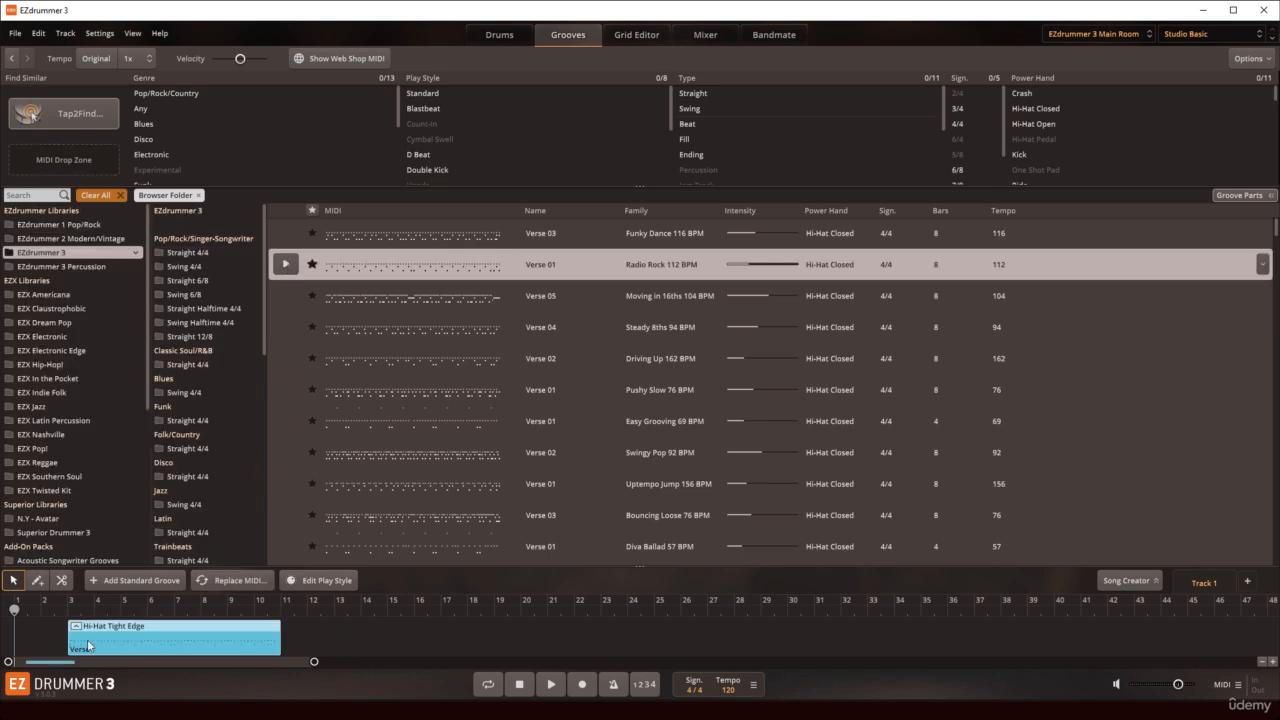
right_click(157, 641)
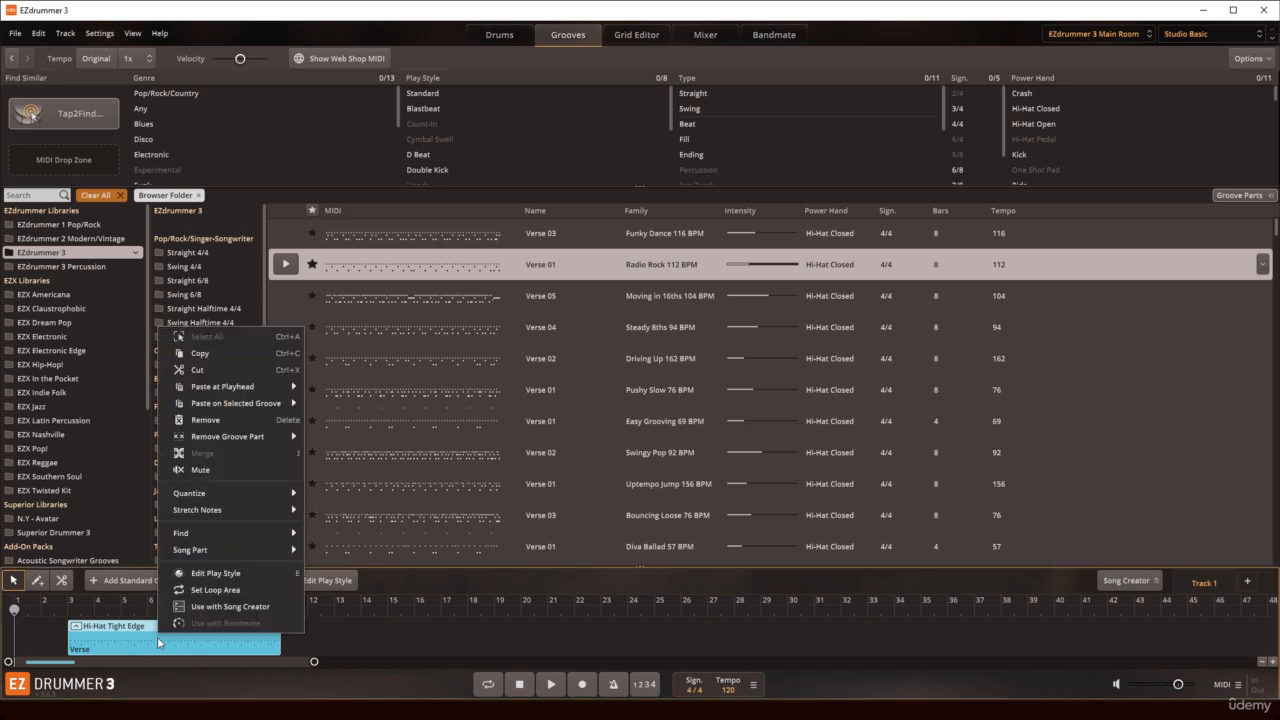
click(198, 370)
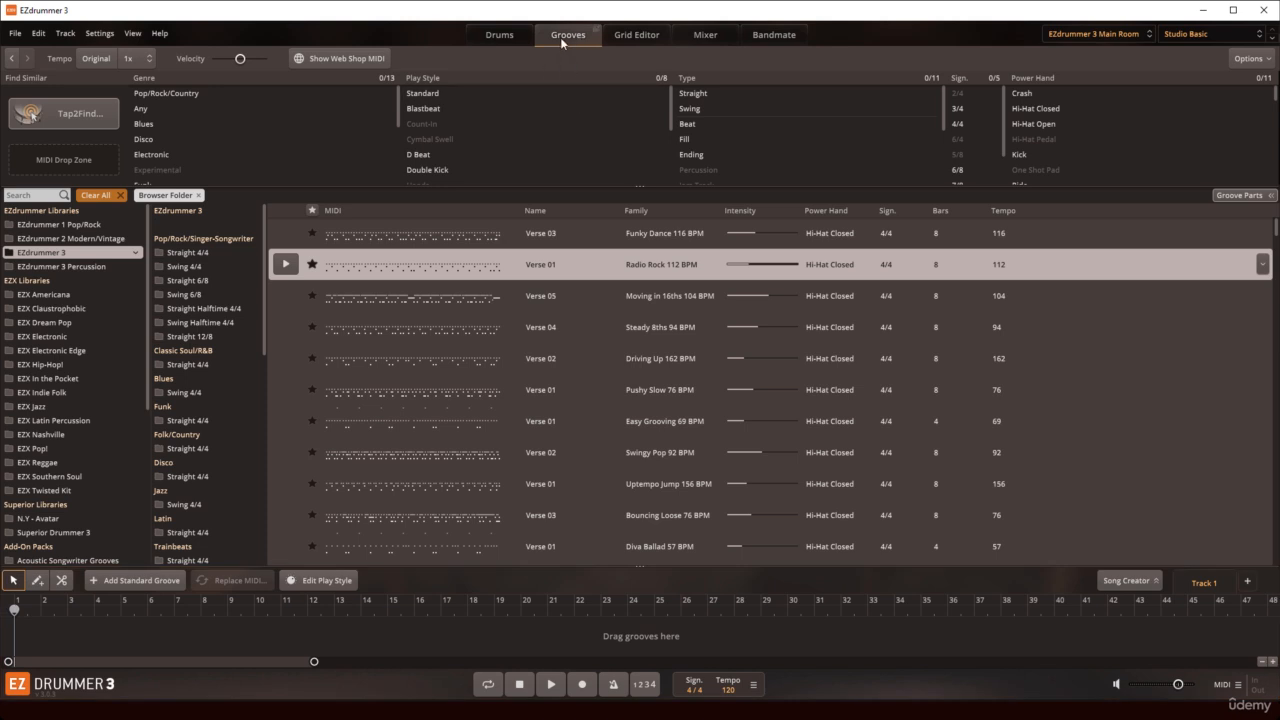
Step: Detach the Grid Editor into a floating window, move and enlarge it, and reattach it to the main window
click(635, 38)
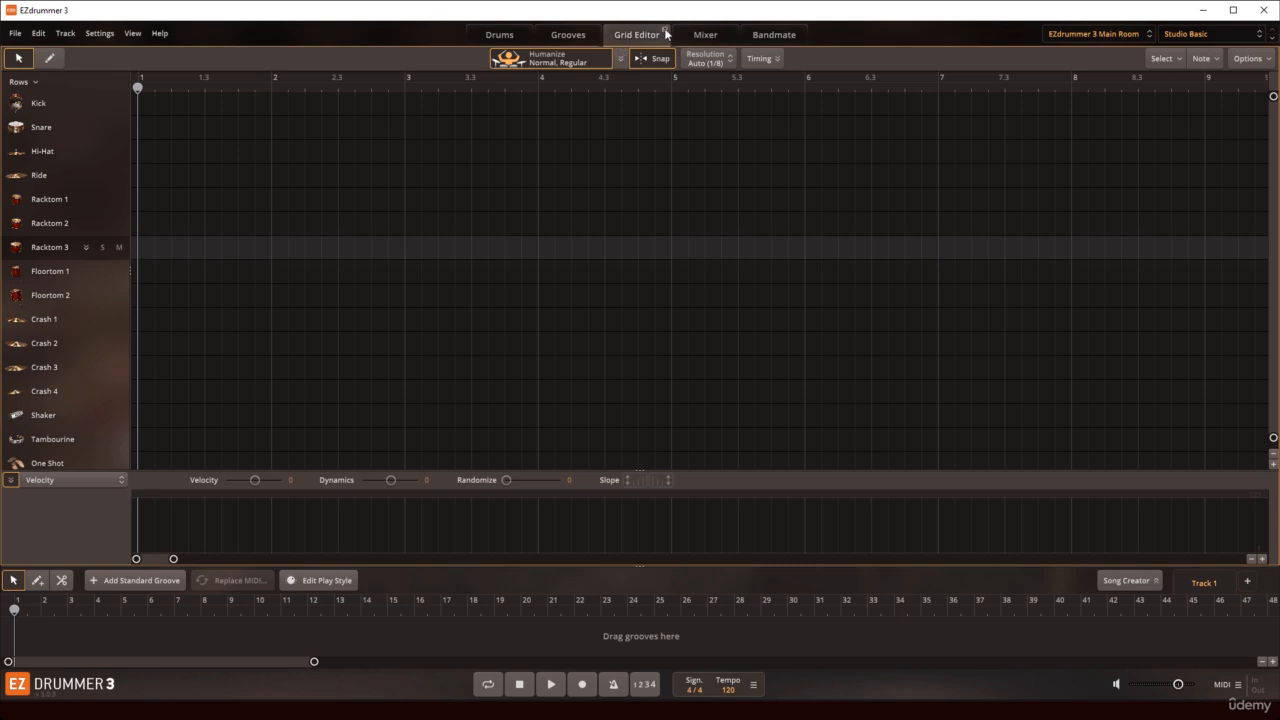
click(666, 32)
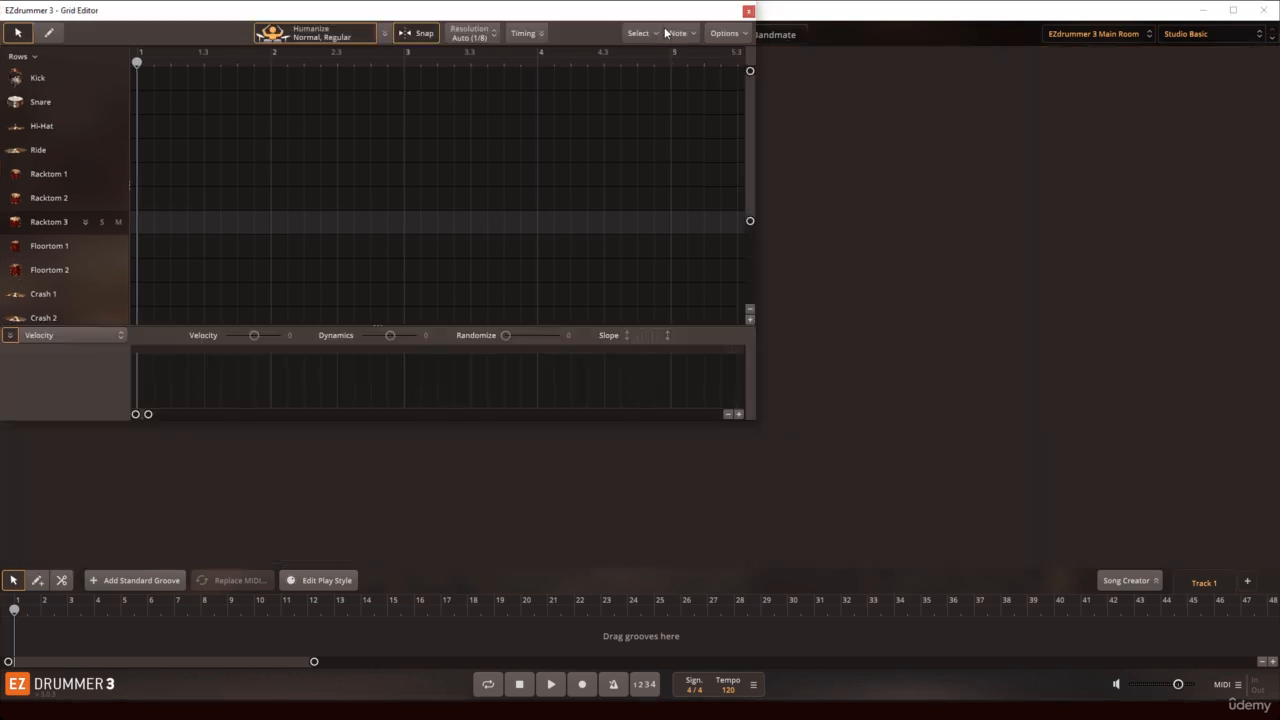
drag(517, 15, 555, 57)
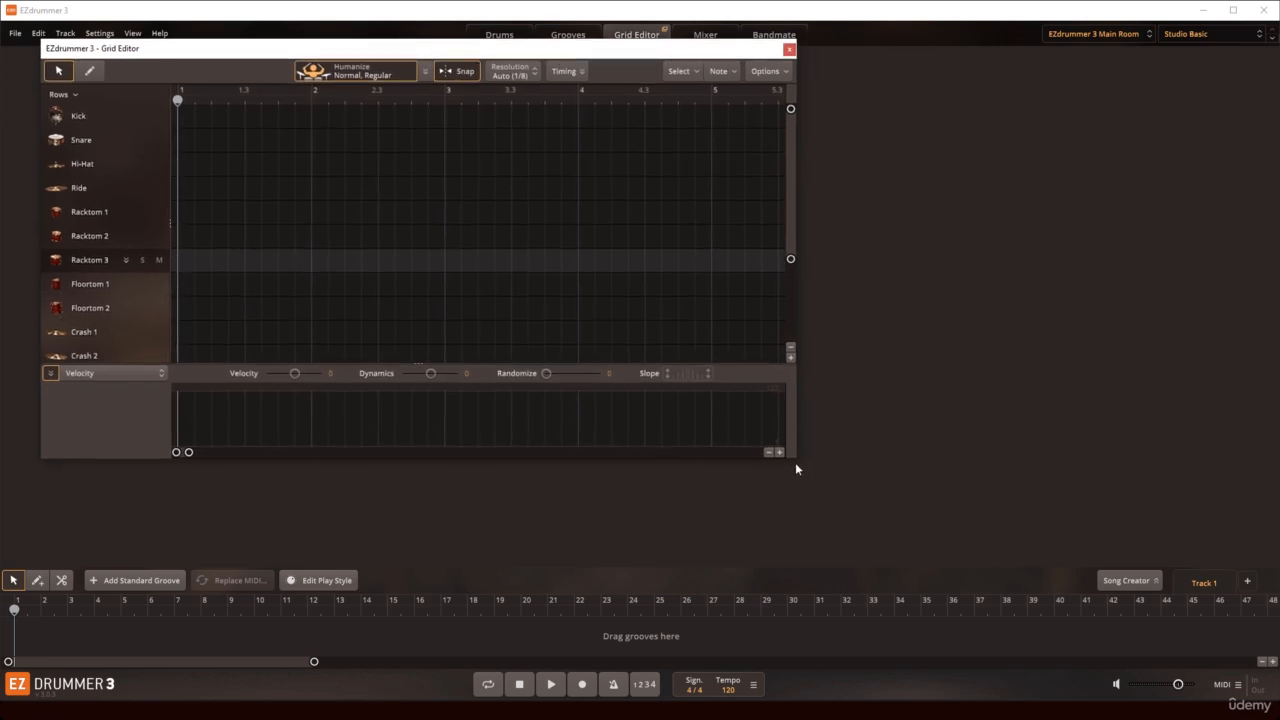
drag(796, 467, 858, 560)
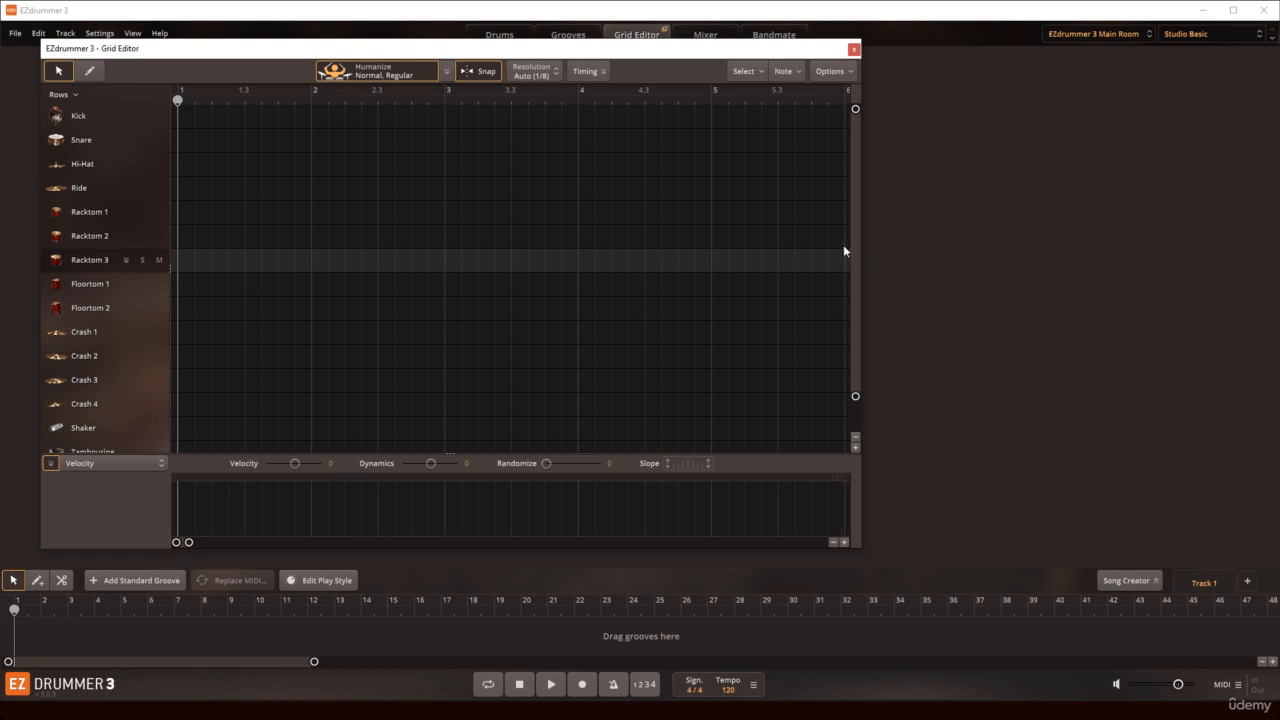
drag(861, 240, 887, 254)
drag(636, 547, 635, 555)
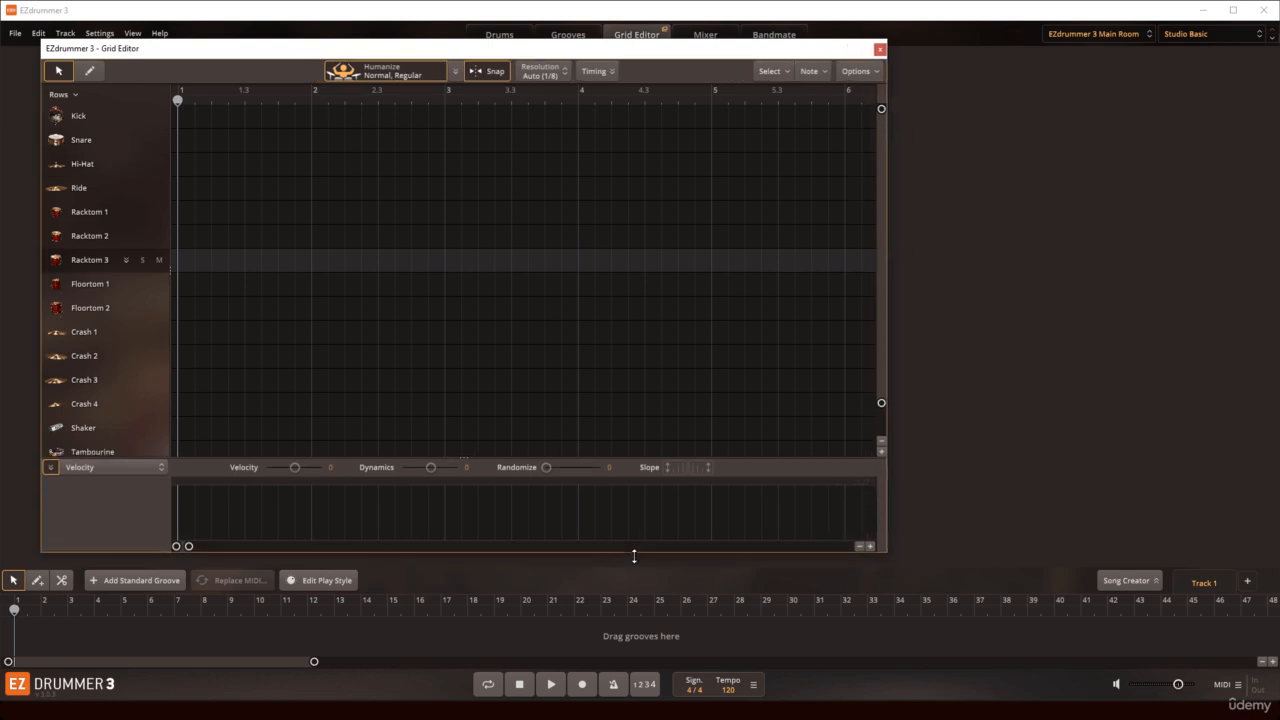
drag(886, 555, 895, 559)
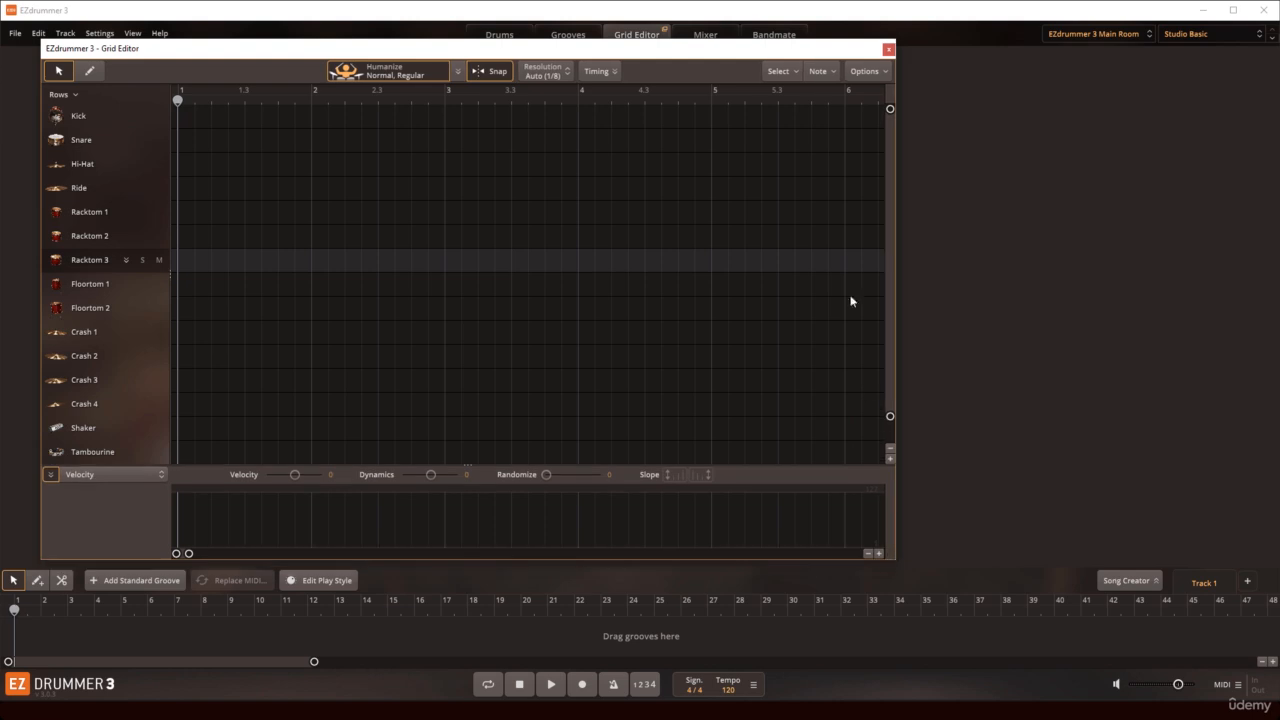
click(888, 50)
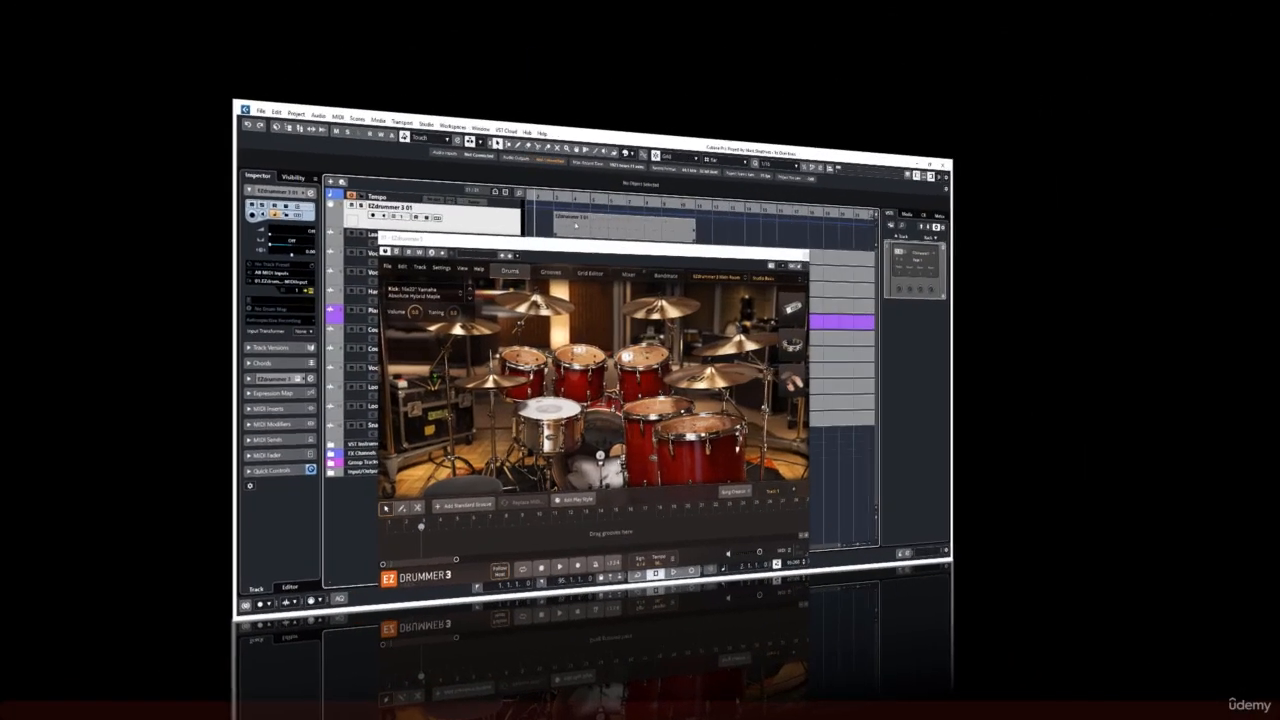
Step: Switch to Cubase, open the EZdrummer 3 01 part in the Drum Editor and close the plug-in window to inspect its notes
click(143, 7)
click(180, 49)
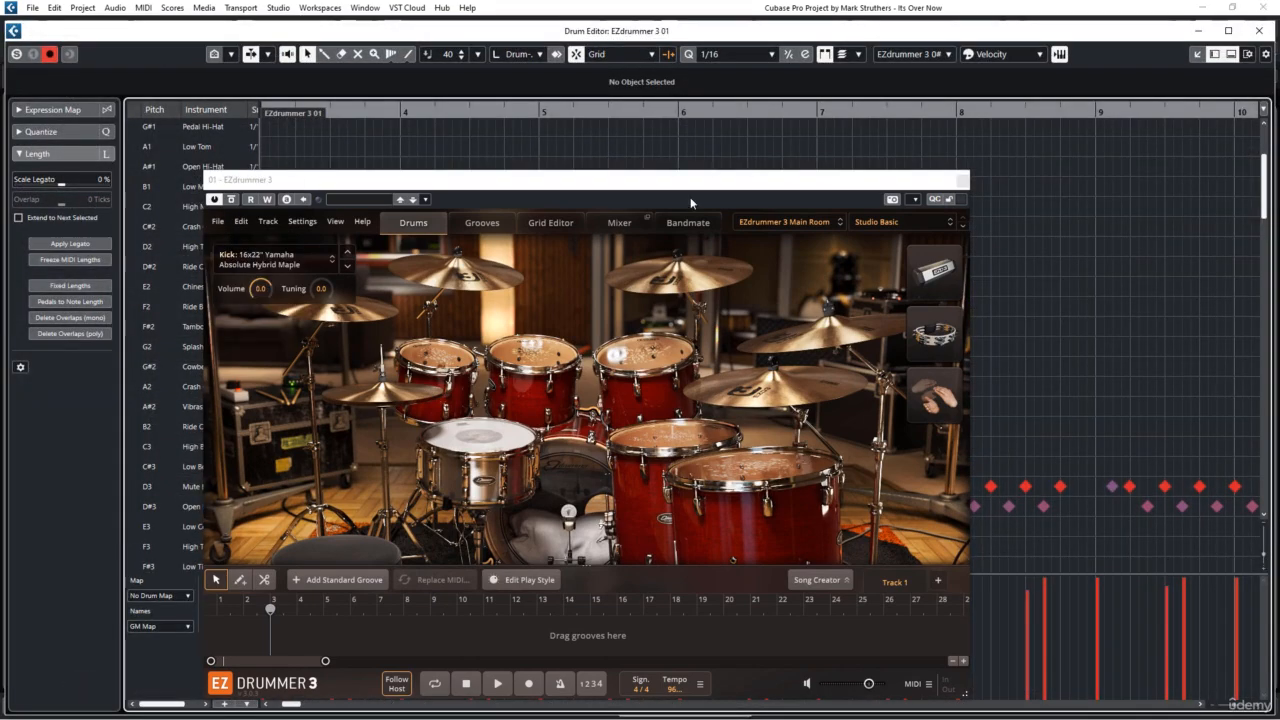
click(961, 180)
scroll(365, 327, down, 5)
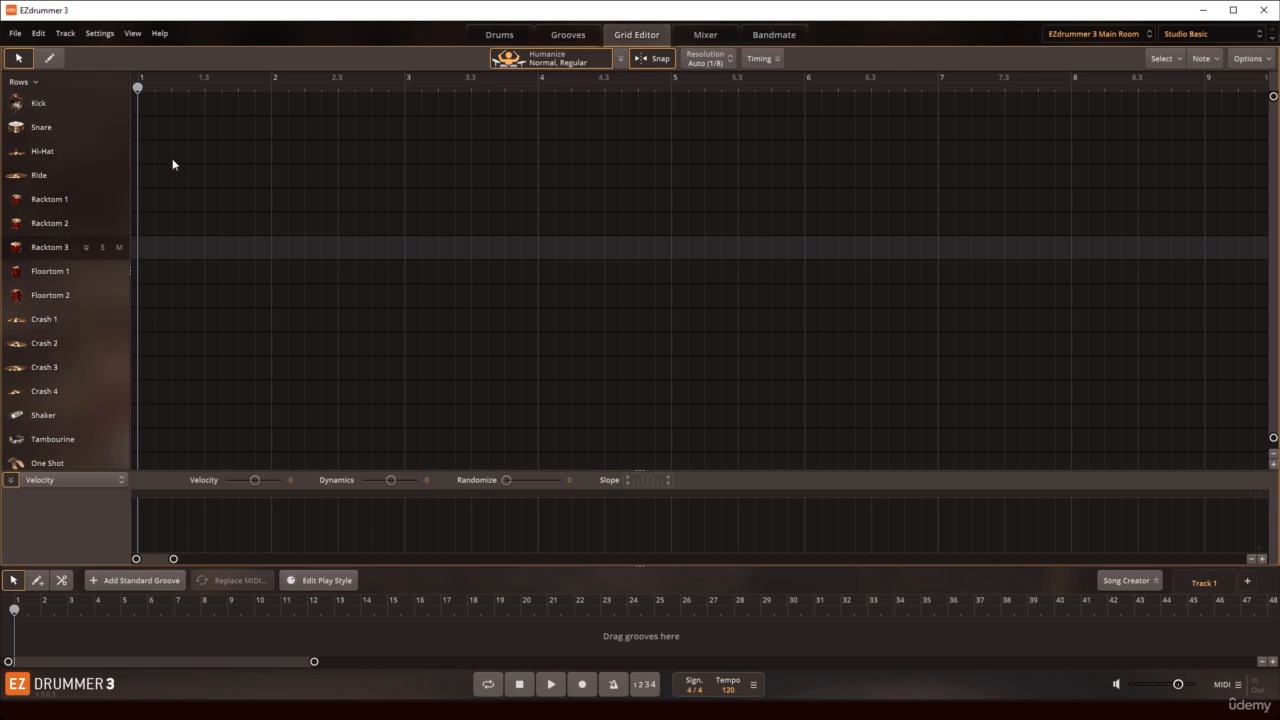
Step: In EZdrummer 3, place the Verse 02 groove of Driving Up 162 BPM midway through bar 2 and show its notes in the Grid Editor
click(568, 35)
drag(406, 357, 52, 634)
click(641, 40)
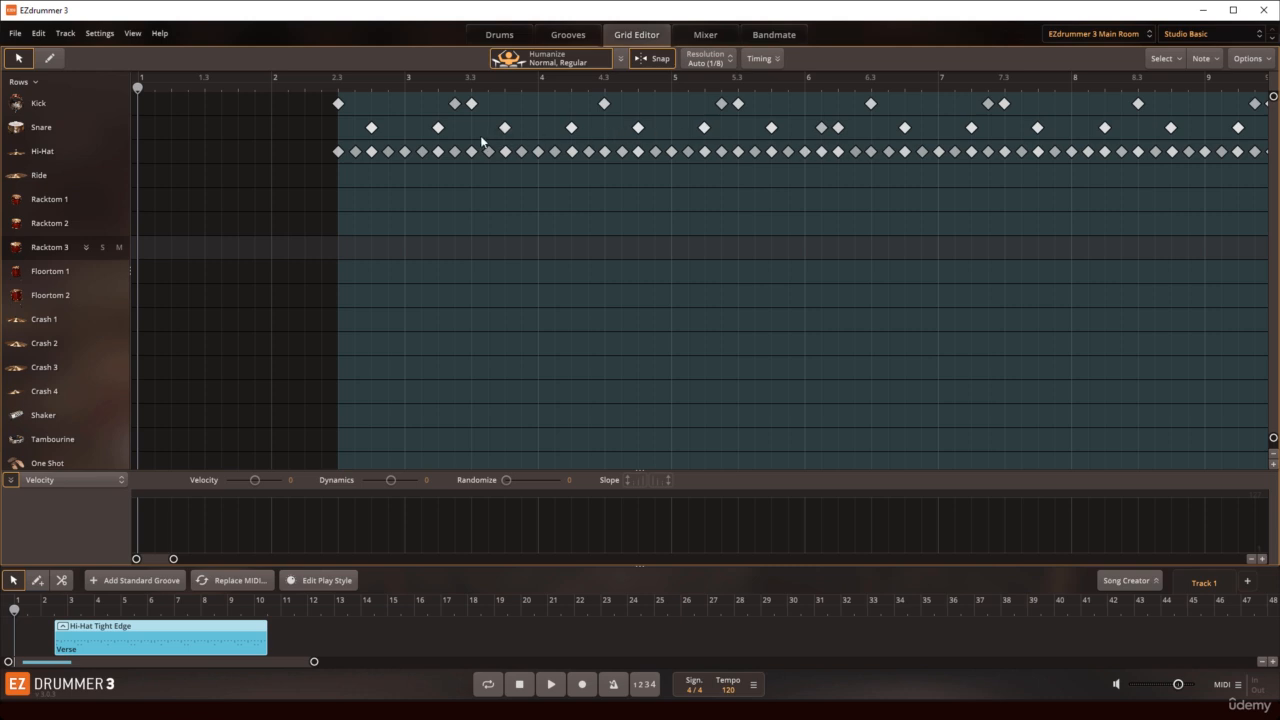
Step: In the Mixer, lower Kick Out to -9.4, Ride to -16.0 and Floortom 2 to -6.6, trying Kick Out's pan, solo and mute
click(699, 40)
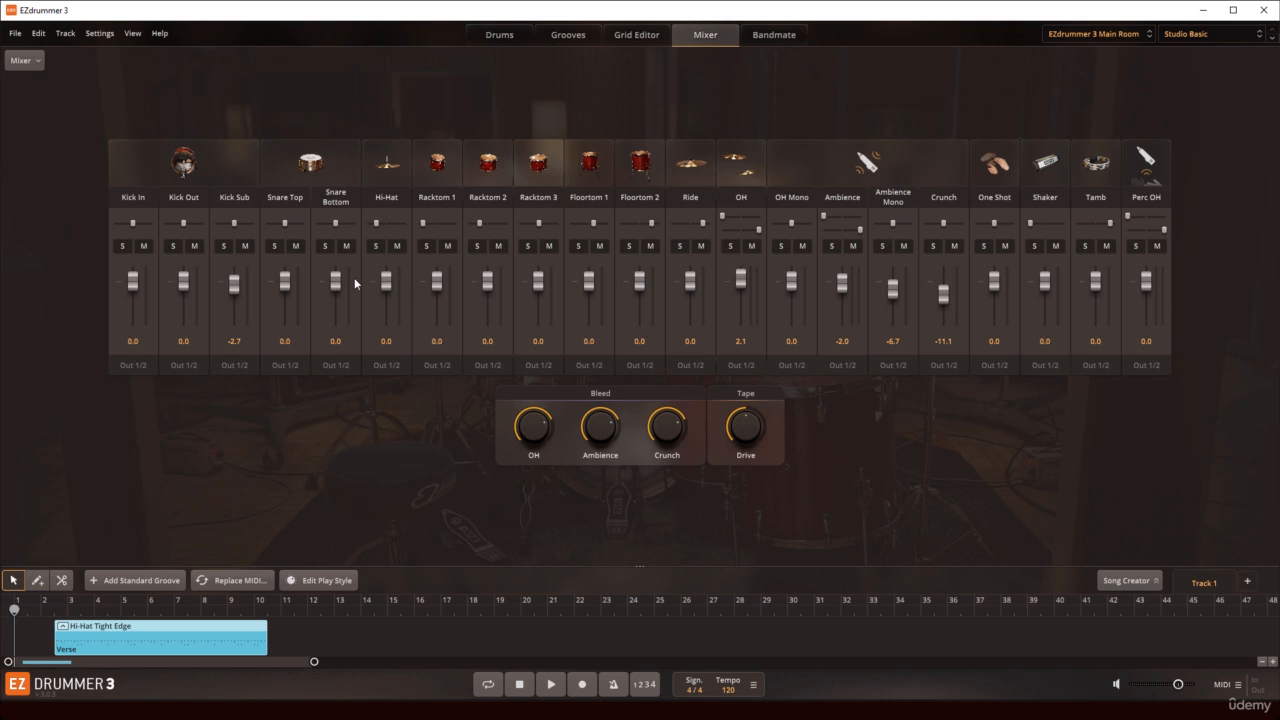
drag(184, 282, 184, 295)
drag(184, 221, 187, 229)
click(172, 245)
click(172, 245)
click(194, 247)
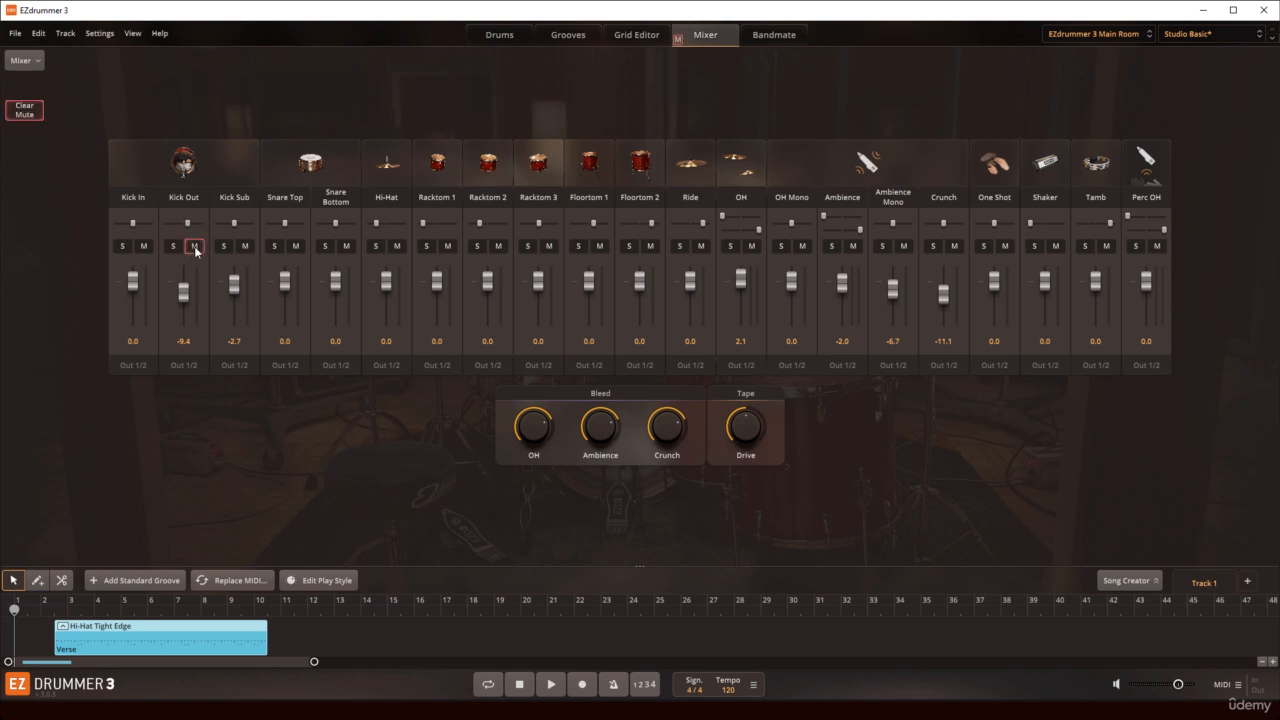
click(195, 247)
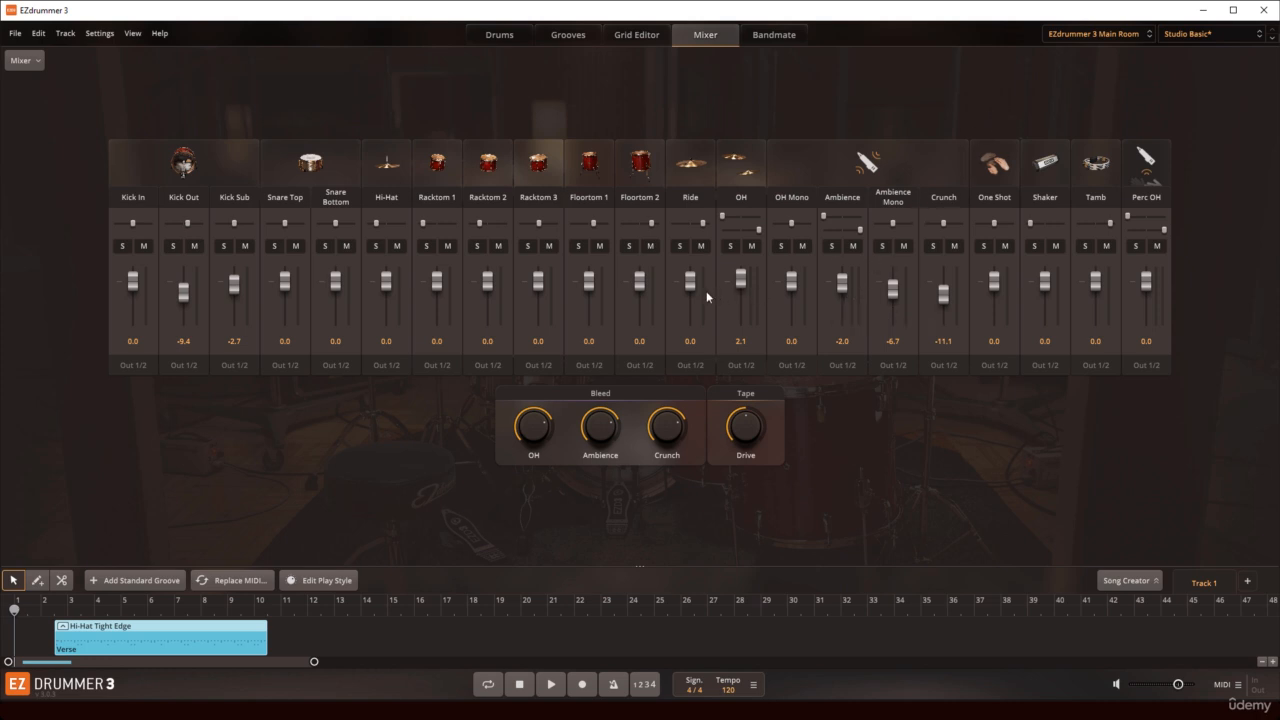
drag(690, 283, 641, 295)
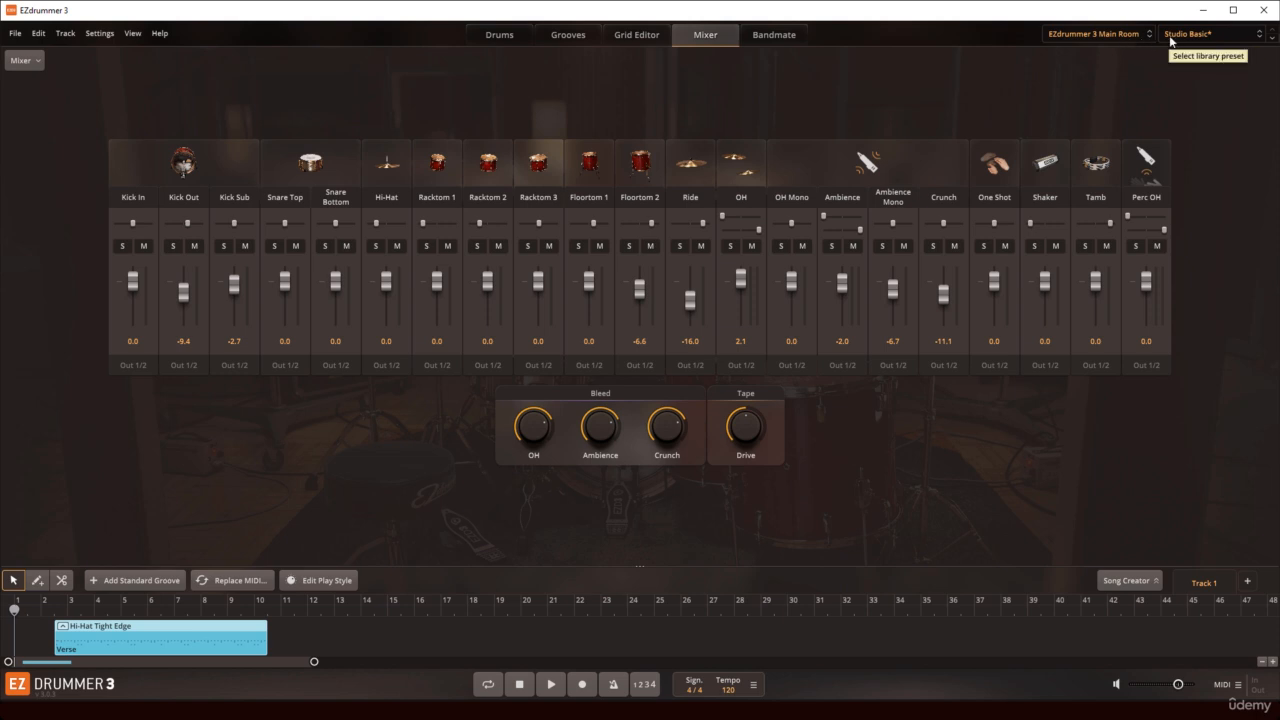
Step: Look at the Bandmate view, return to the drum kit and look through the main menu commands
click(773, 36)
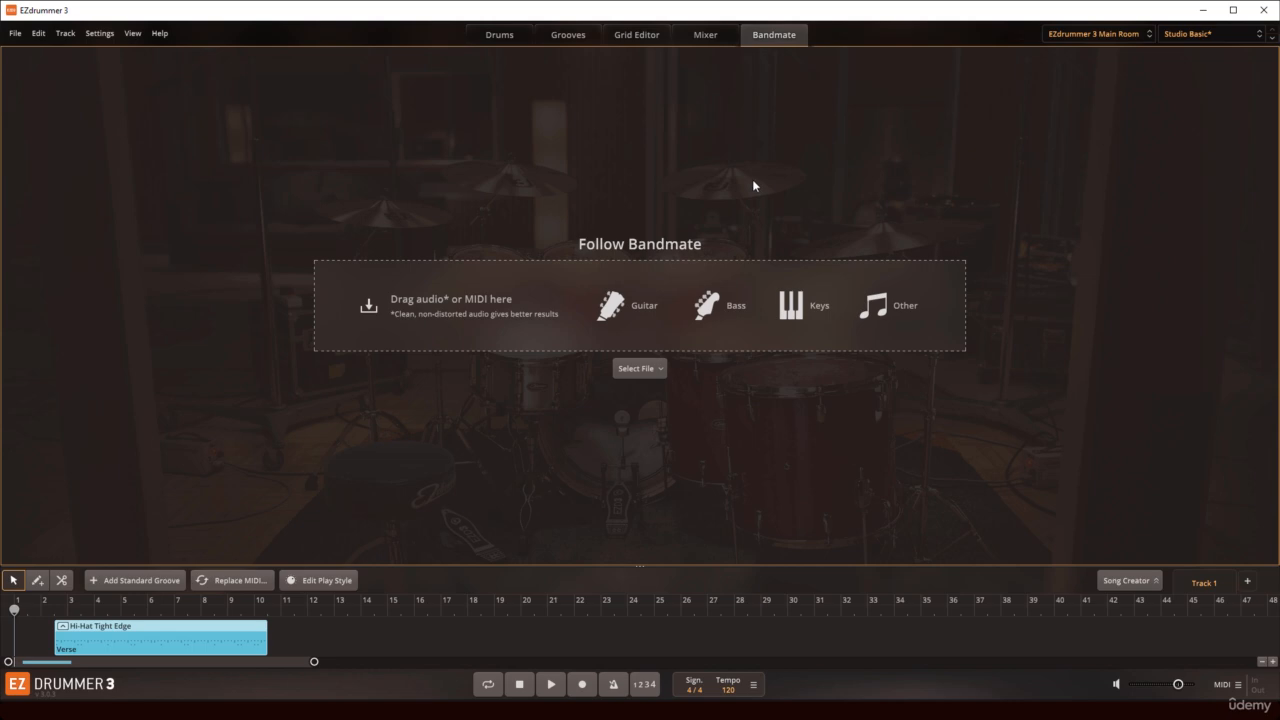
click(501, 36)
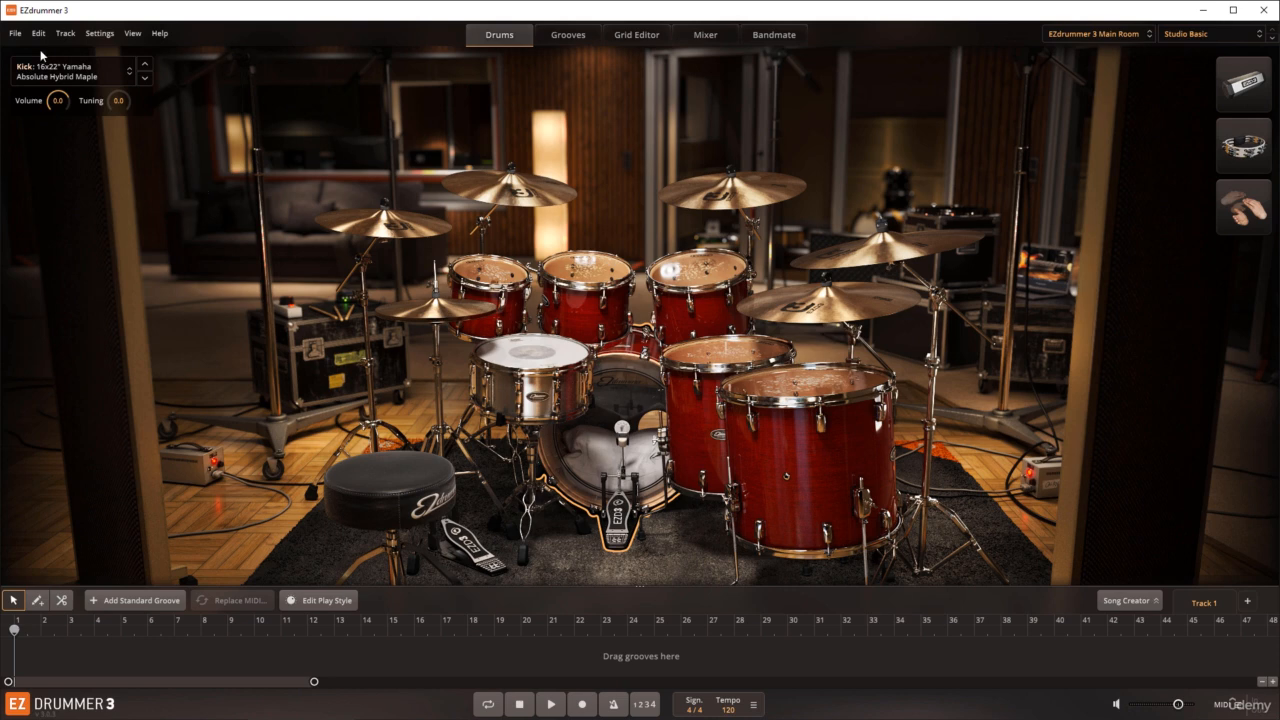
click(15, 34)
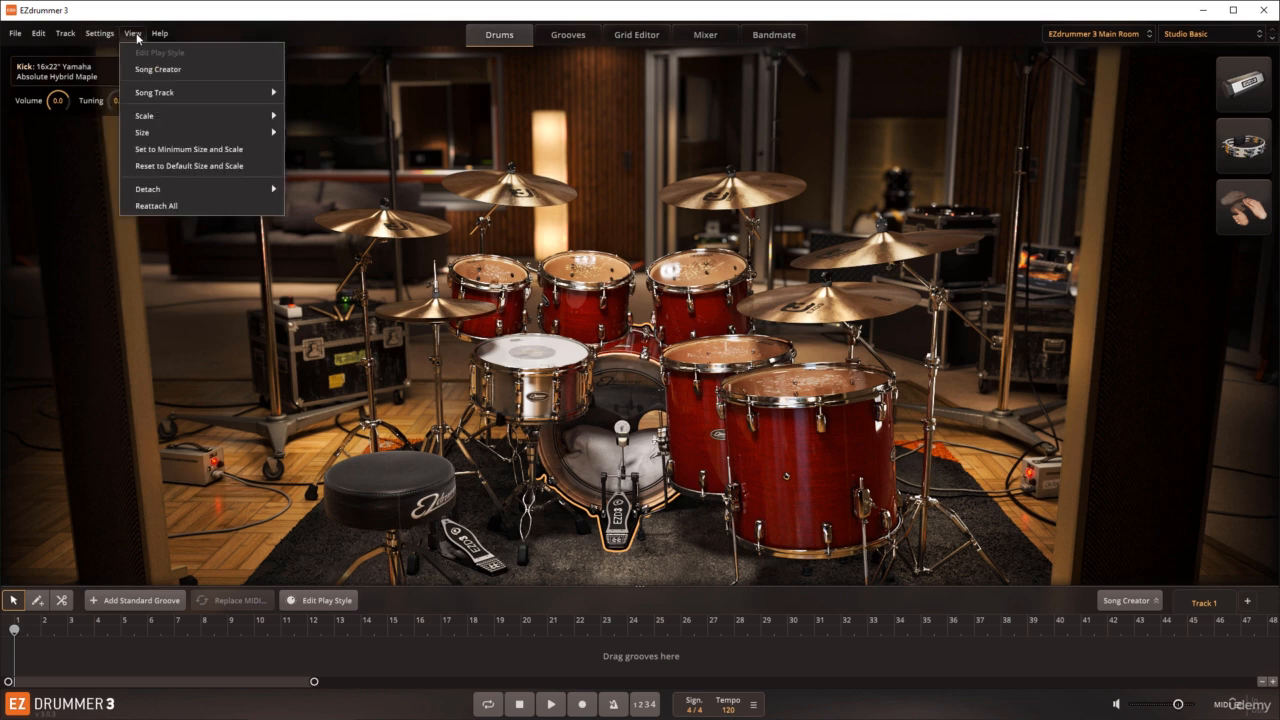
click(204, 183)
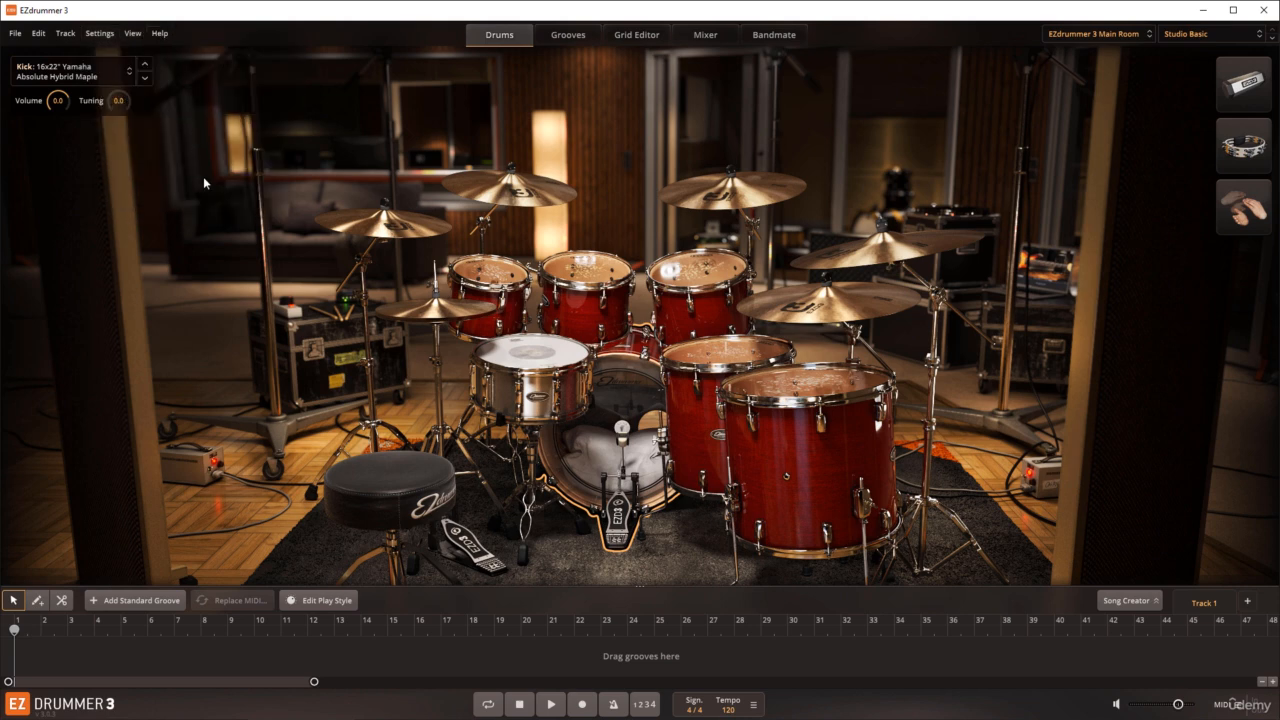
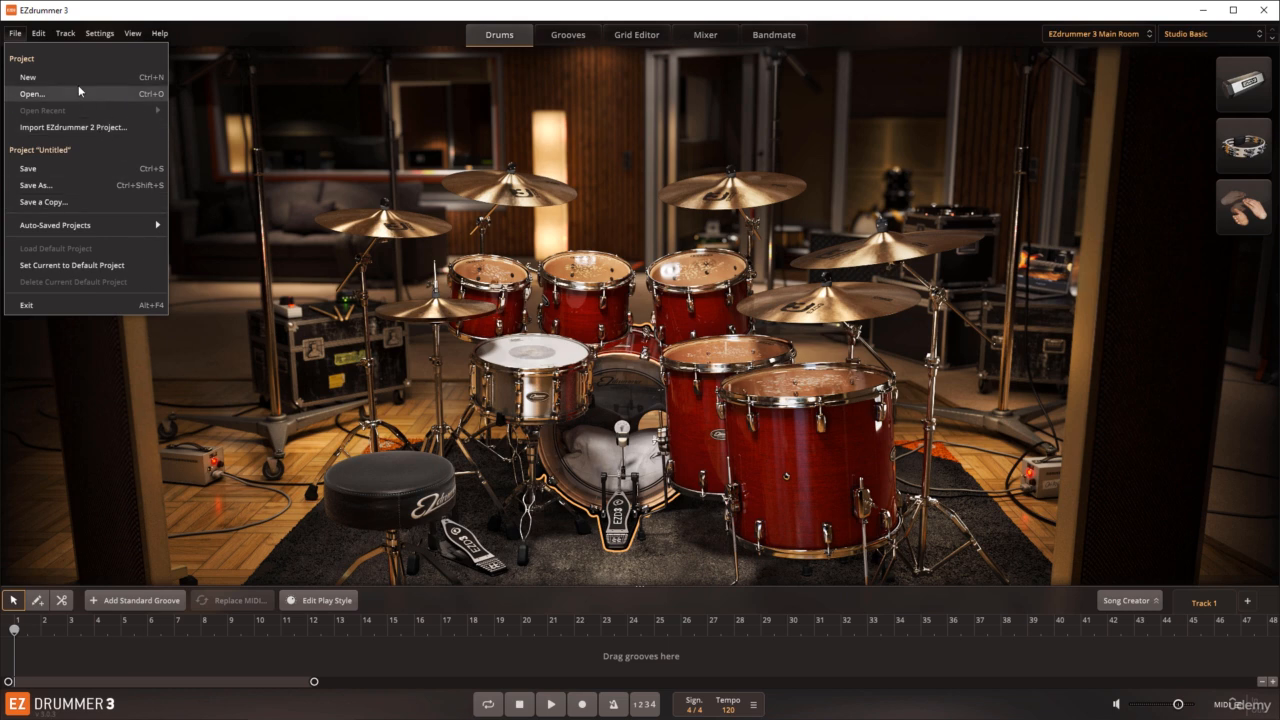
Step: Add Verse 05 of Messy Rock 107 BPM at bar 2, Chorus 01 of Twisty 140 BPM and Verse 01 of Slow Rock 75 BPM end to end; return to the kit
click(567, 35)
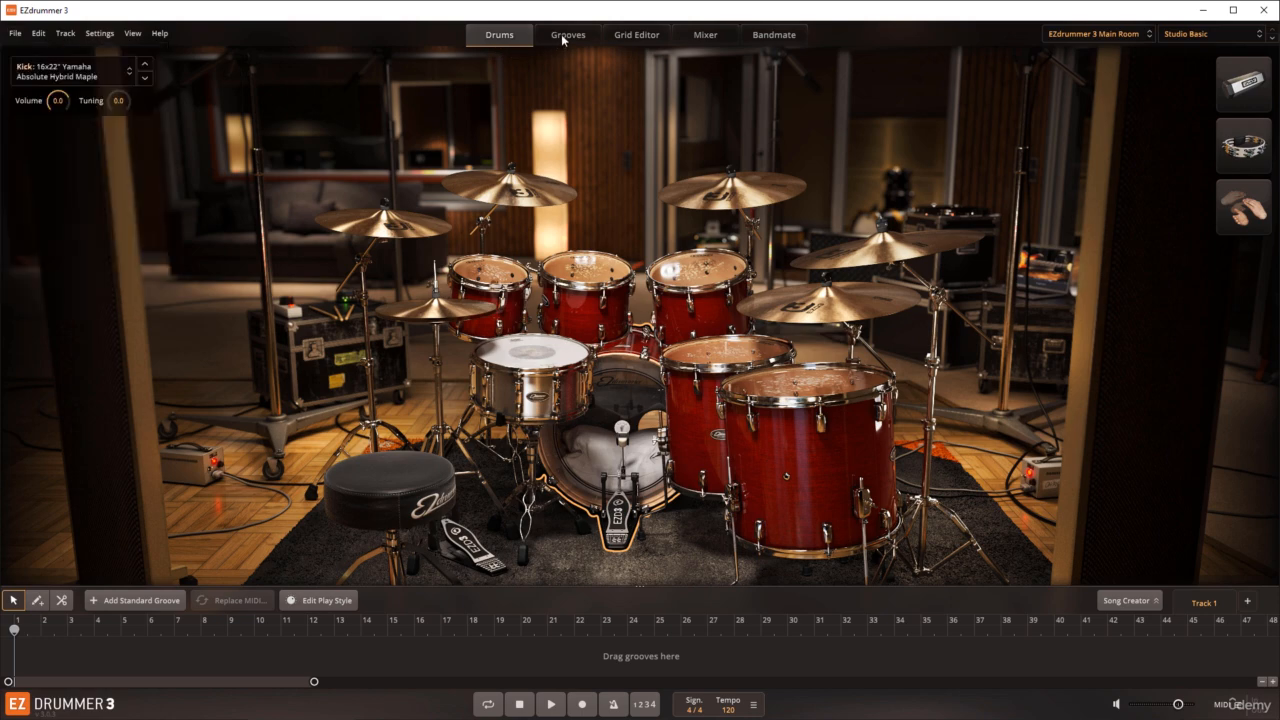
drag(300, 264, 52, 655)
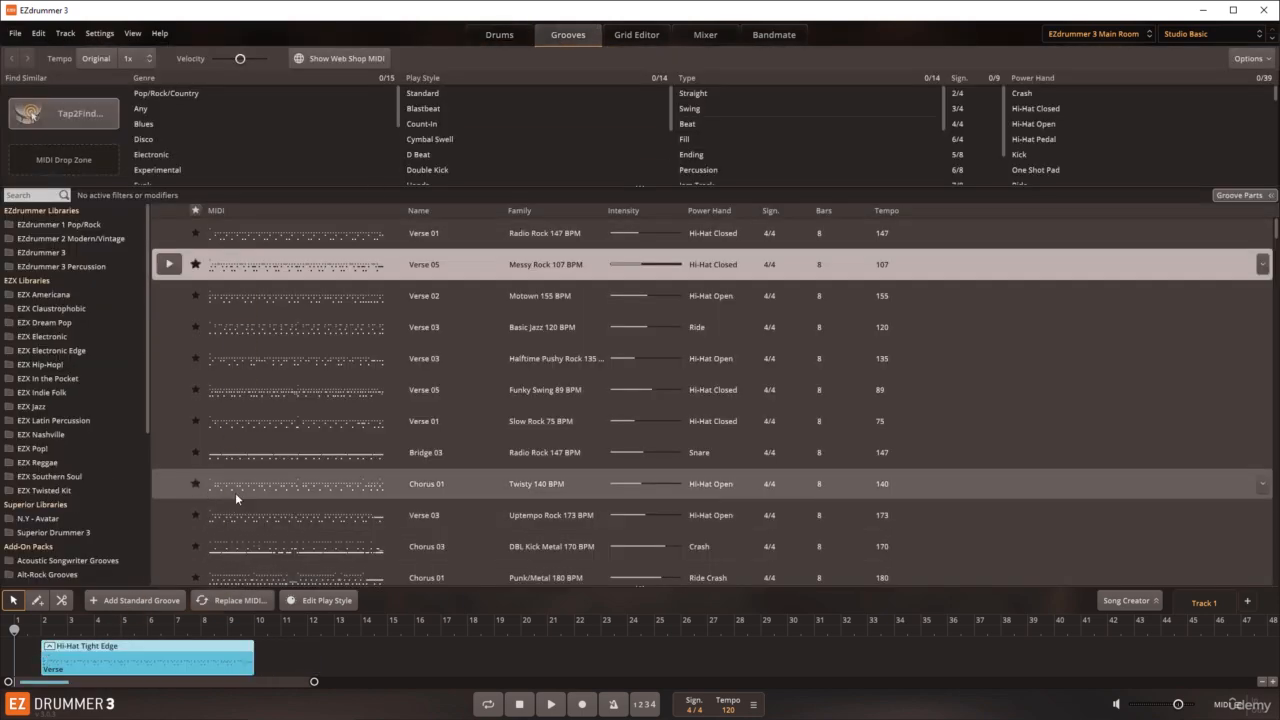
drag(235, 488, 255, 632)
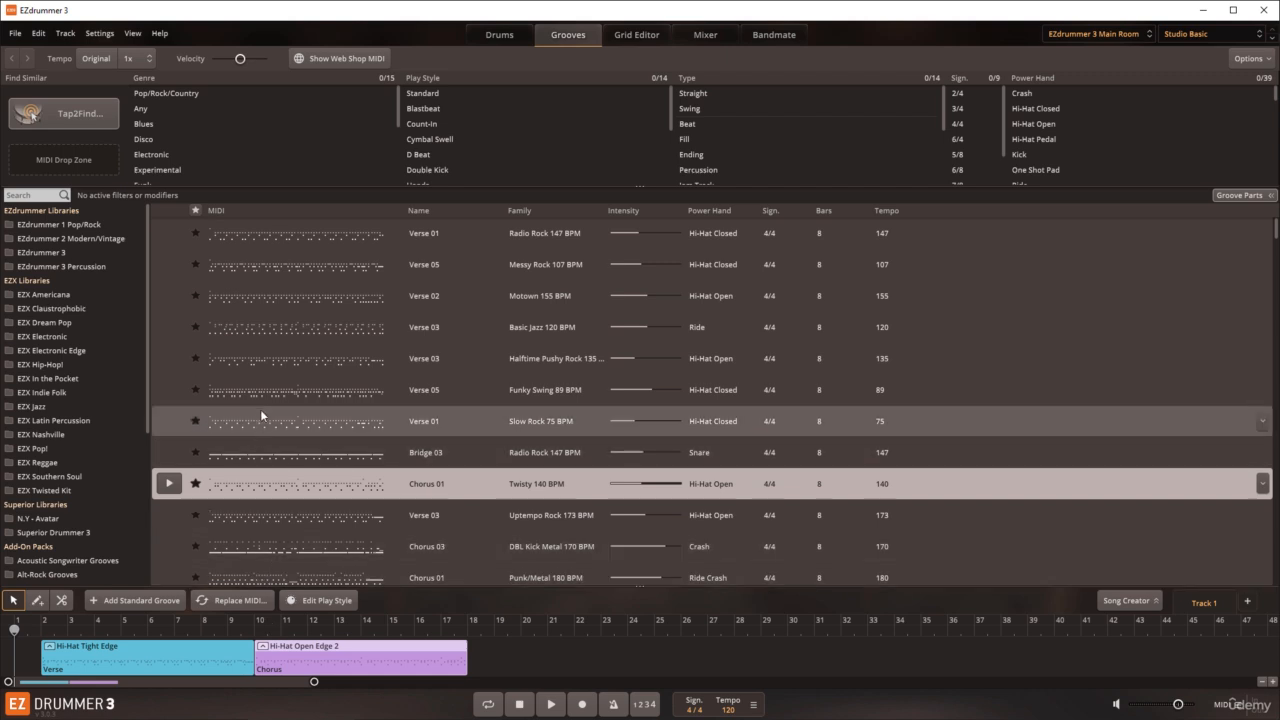
drag(260, 409, 470, 645)
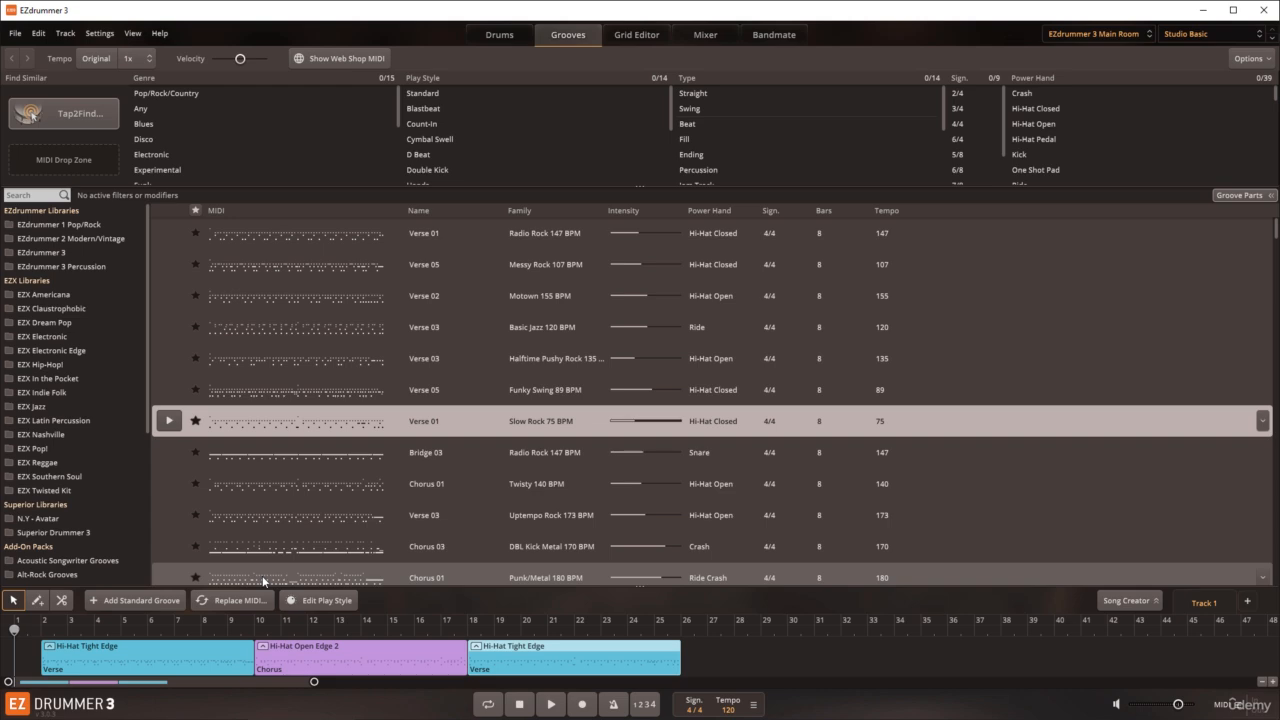
click(497, 34)
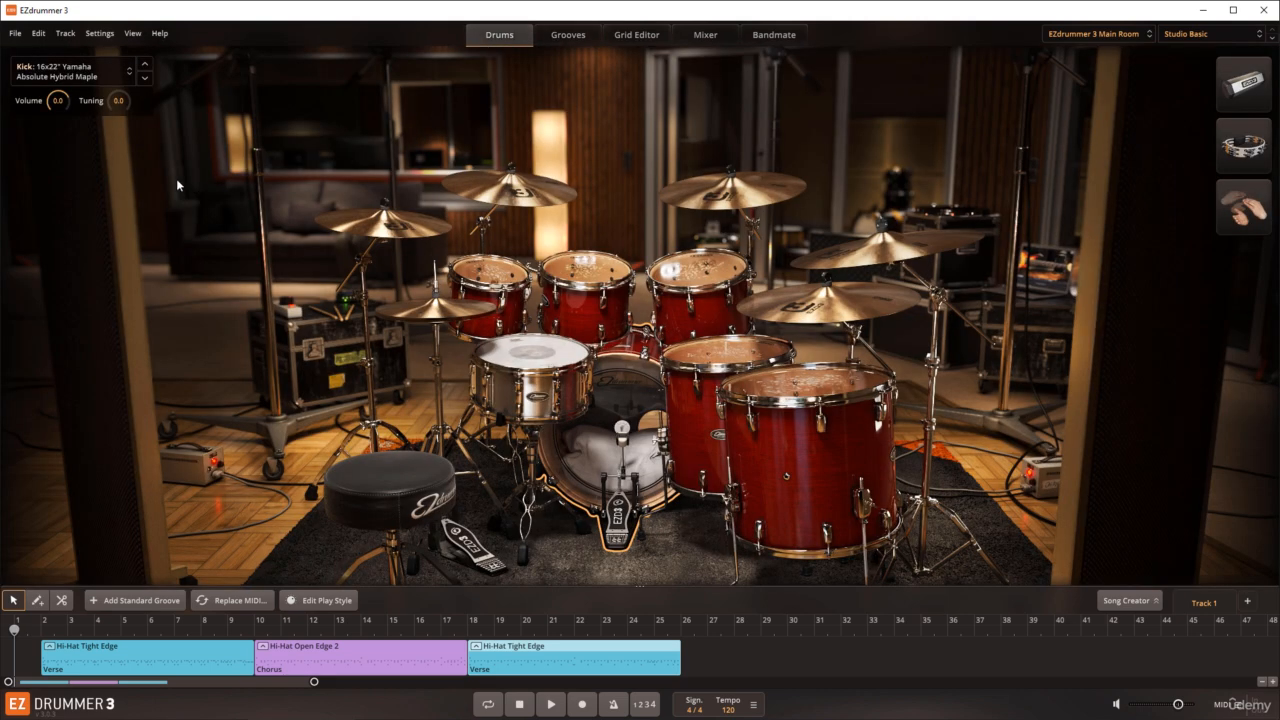
Step: Start opening an EZdrummer 3 project without saving the current one, look at the .ezd3p file browser and cancel
click(17, 36)
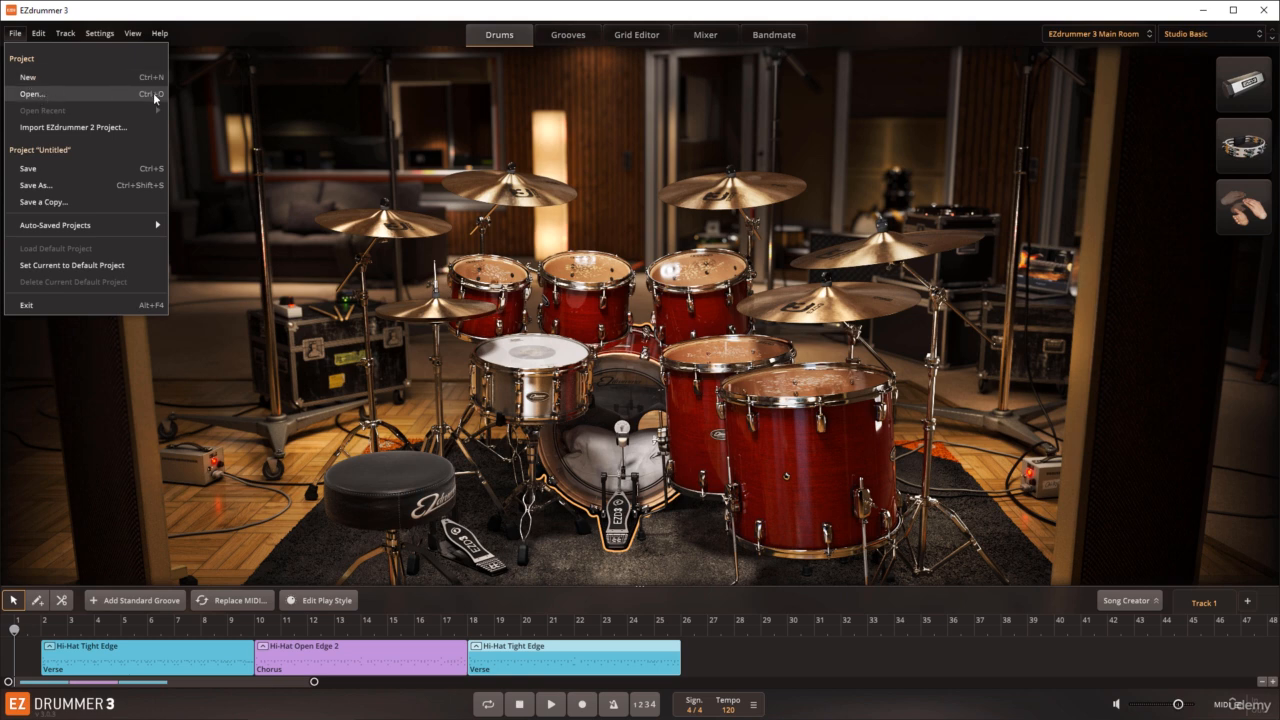
click(212, 176)
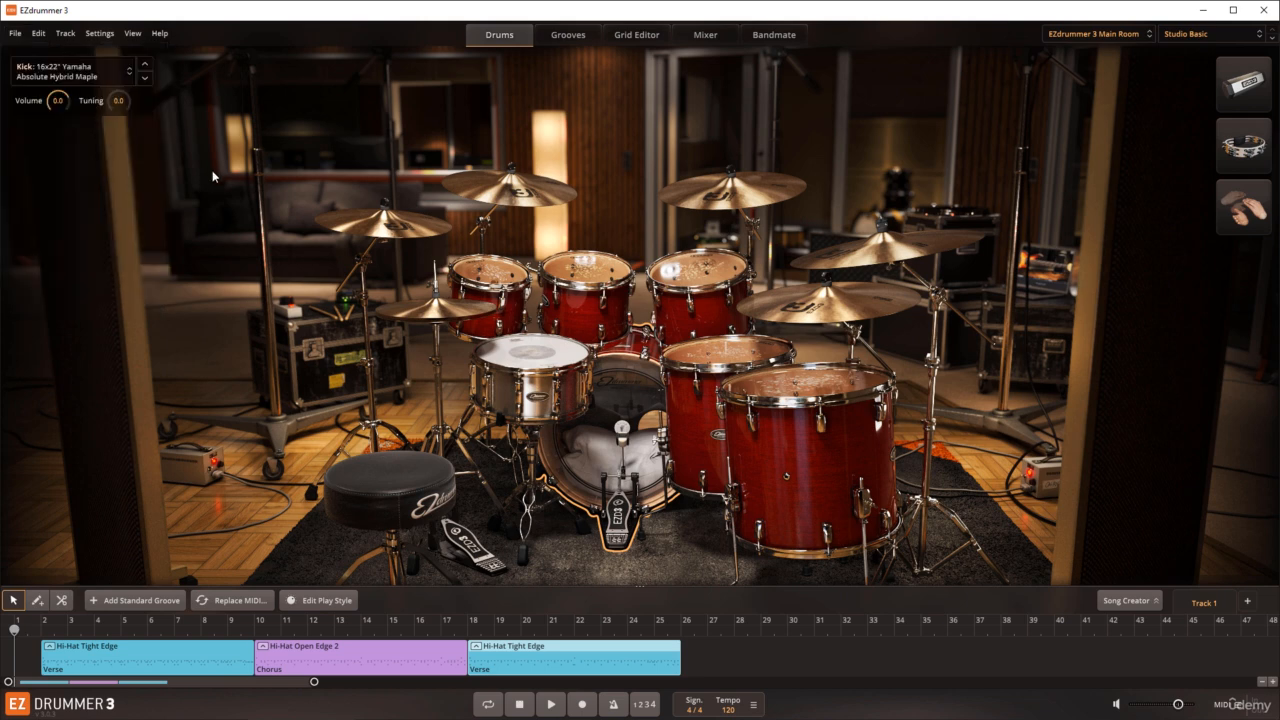
click(17, 35)
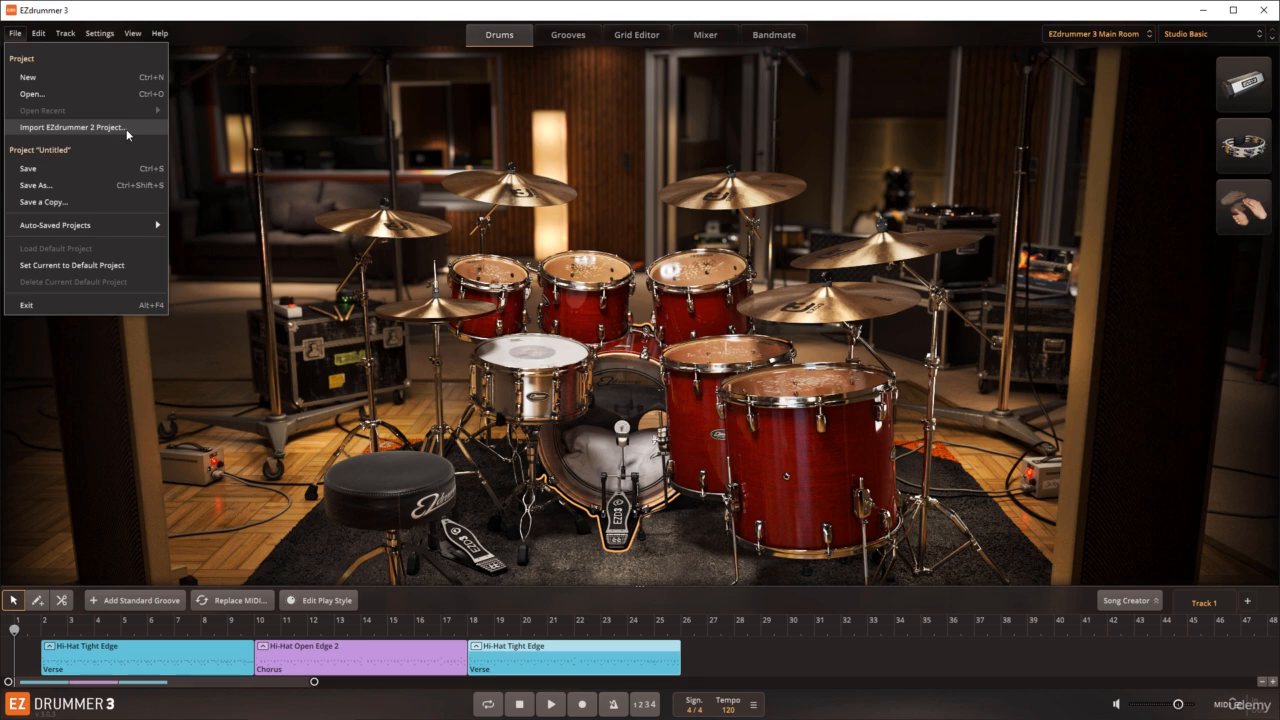
click(36, 96)
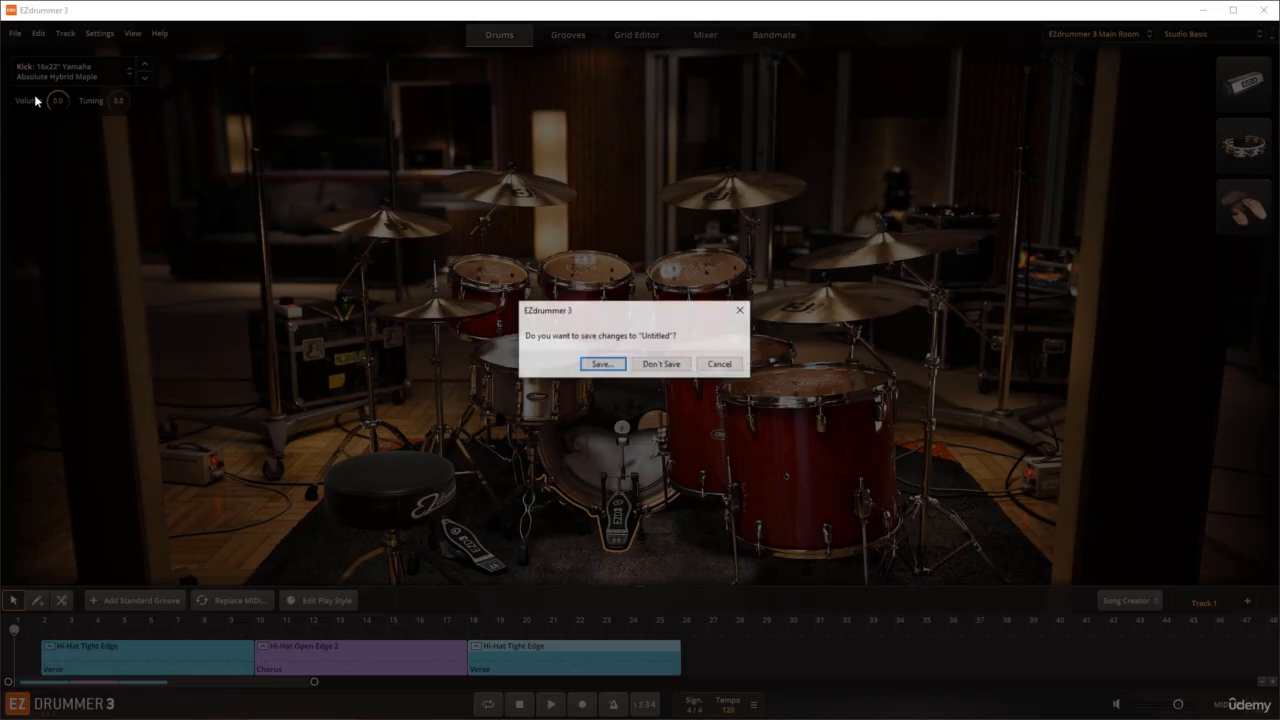
click(661, 364)
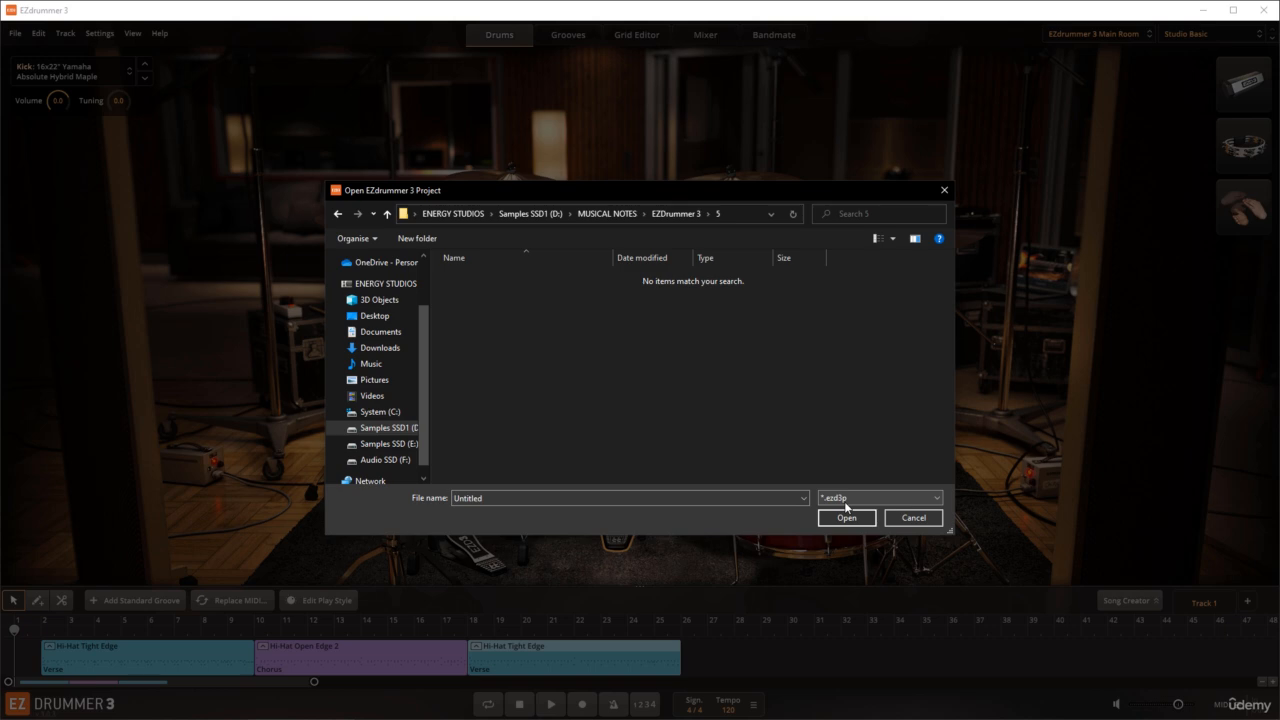
click(914, 518)
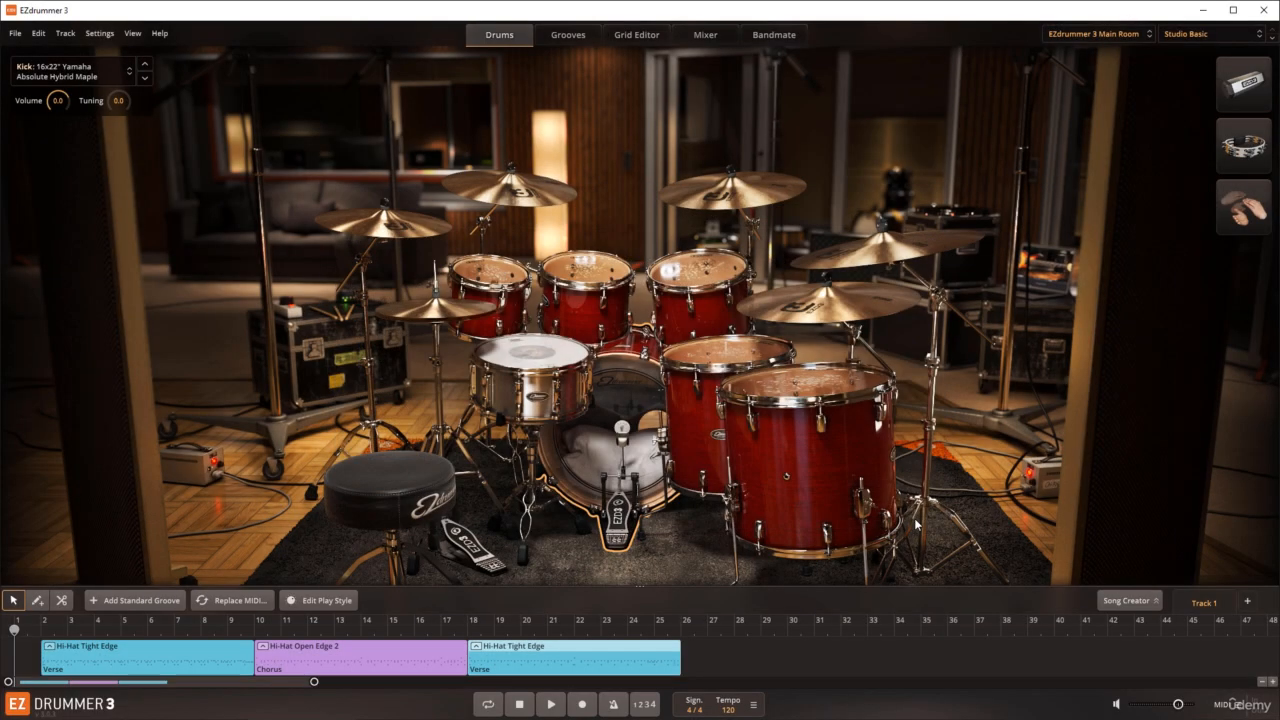
Step: Import the EZdrummer 2 project file EZD2 Project without saving changes to the current project
click(16, 34)
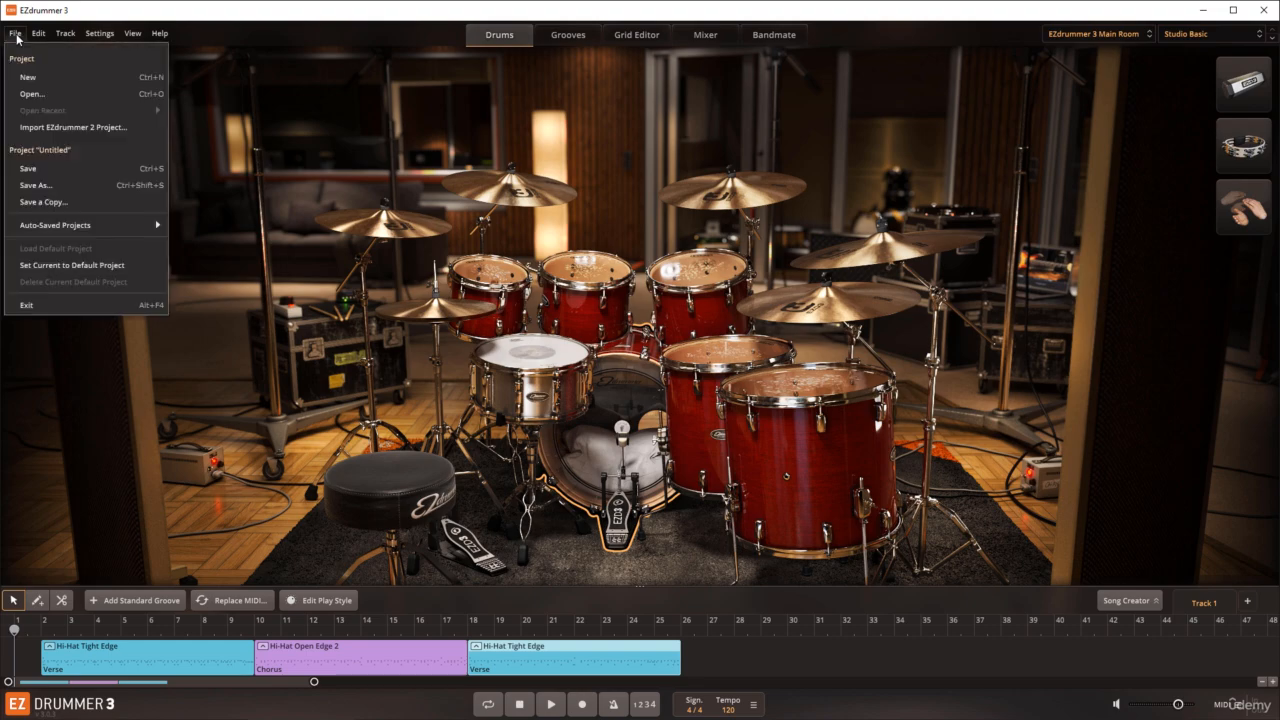
click(36, 124)
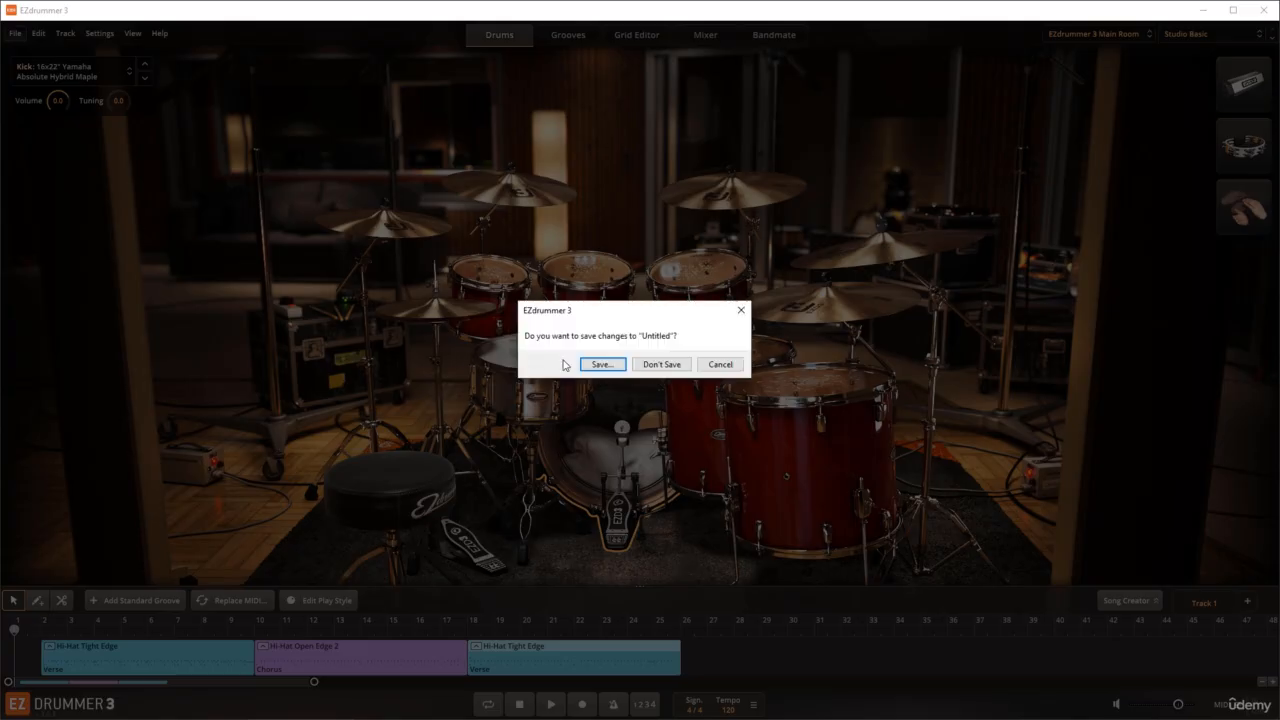
click(661, 364)
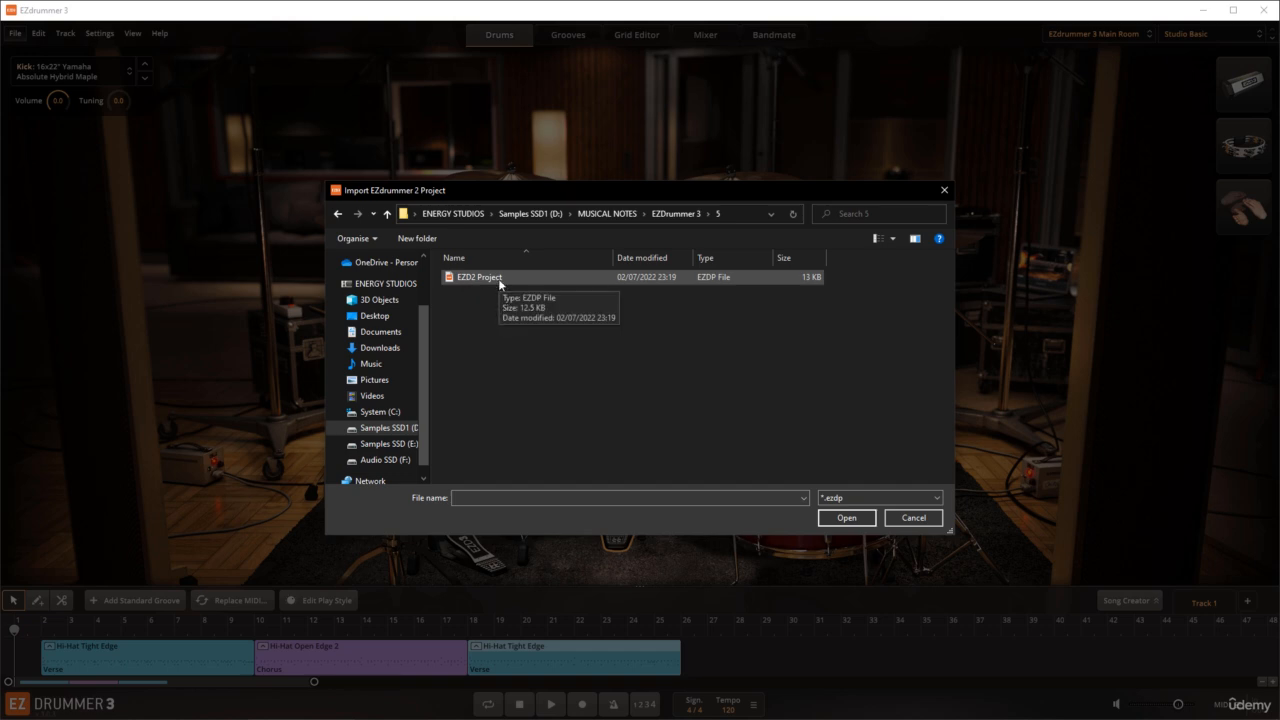
click(470, 279)
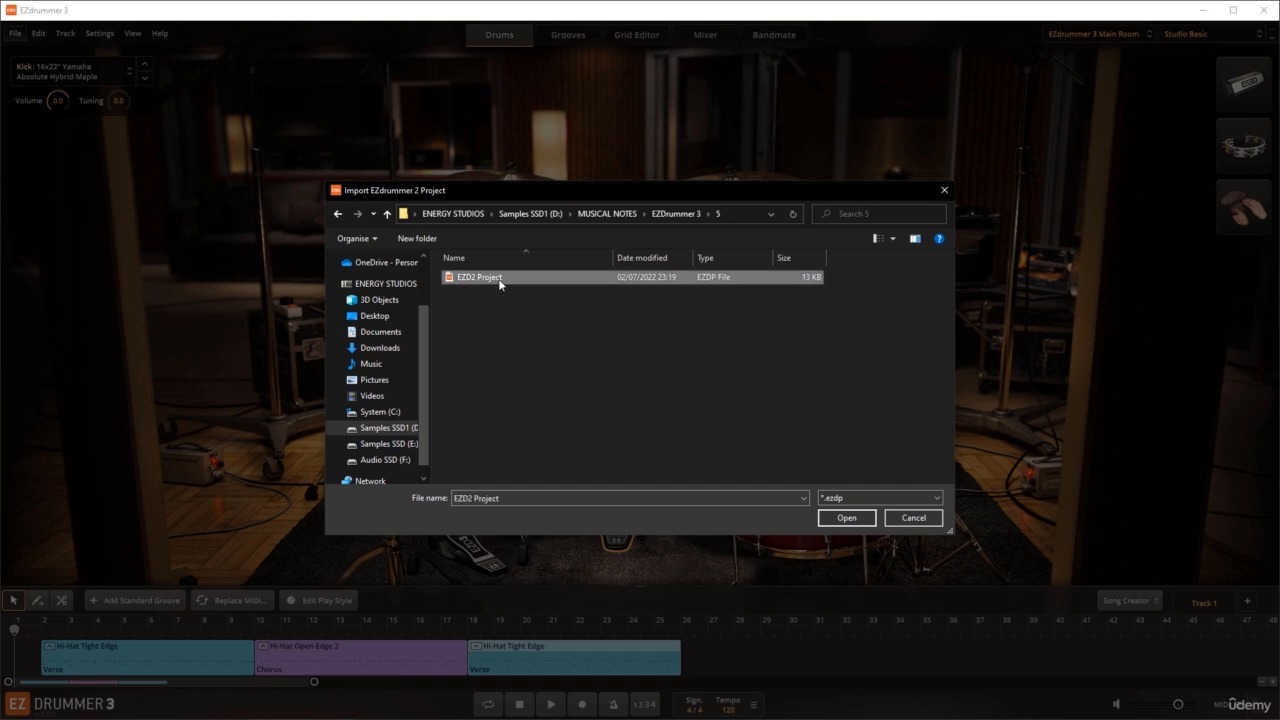
click(843, 519)
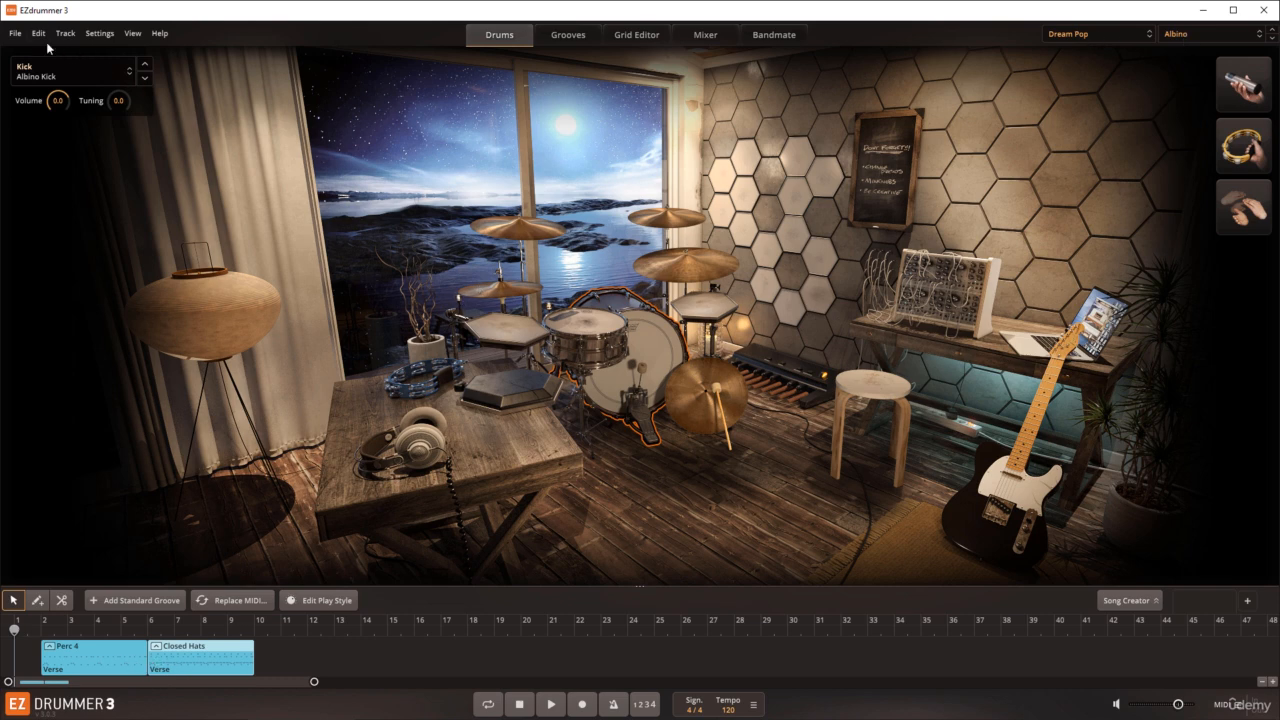
Step: Examine the auto-saved projects and the Auto-Save settings, including the choices for time between auto-saves, without changing them
click(15, 34)
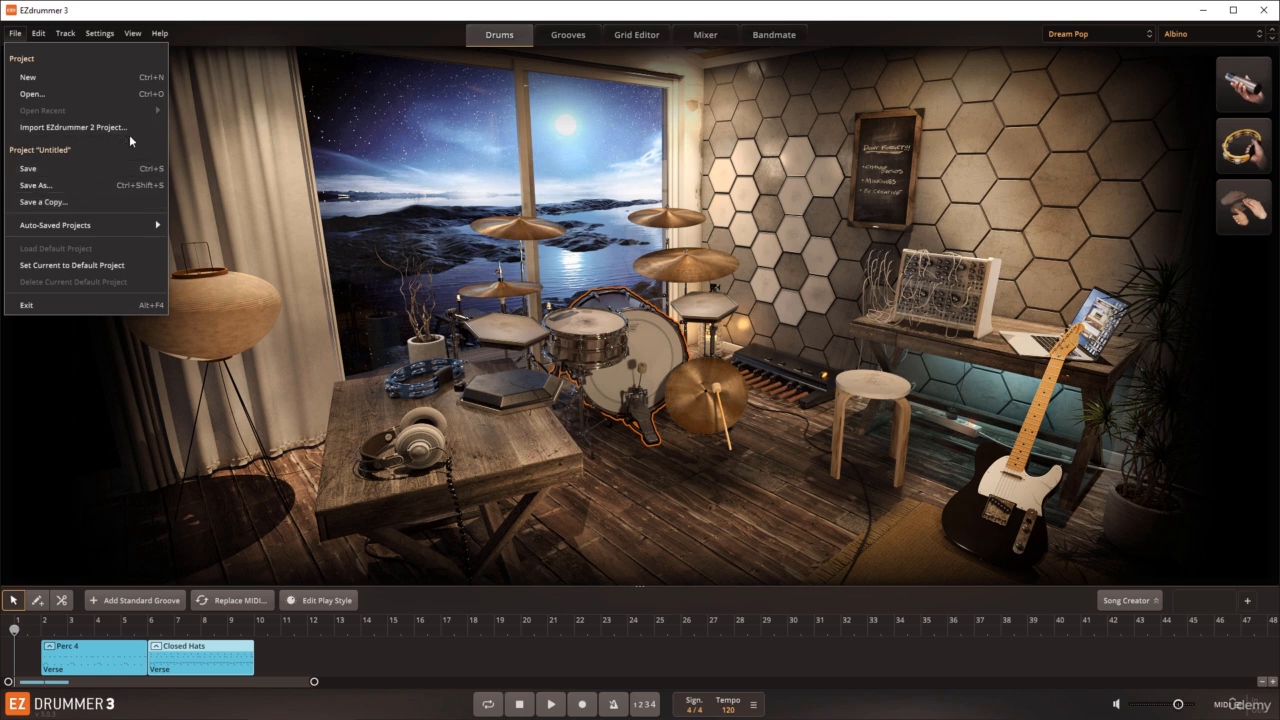
click(196, 145)
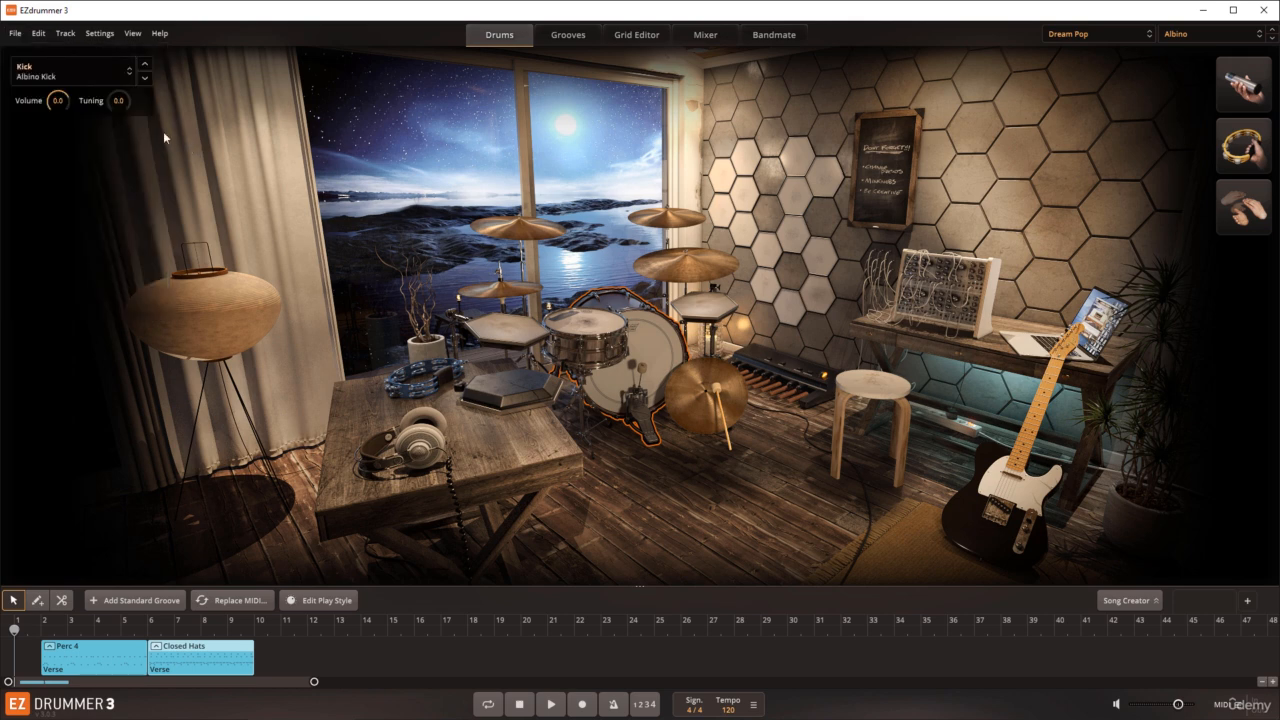
click(18, 38)
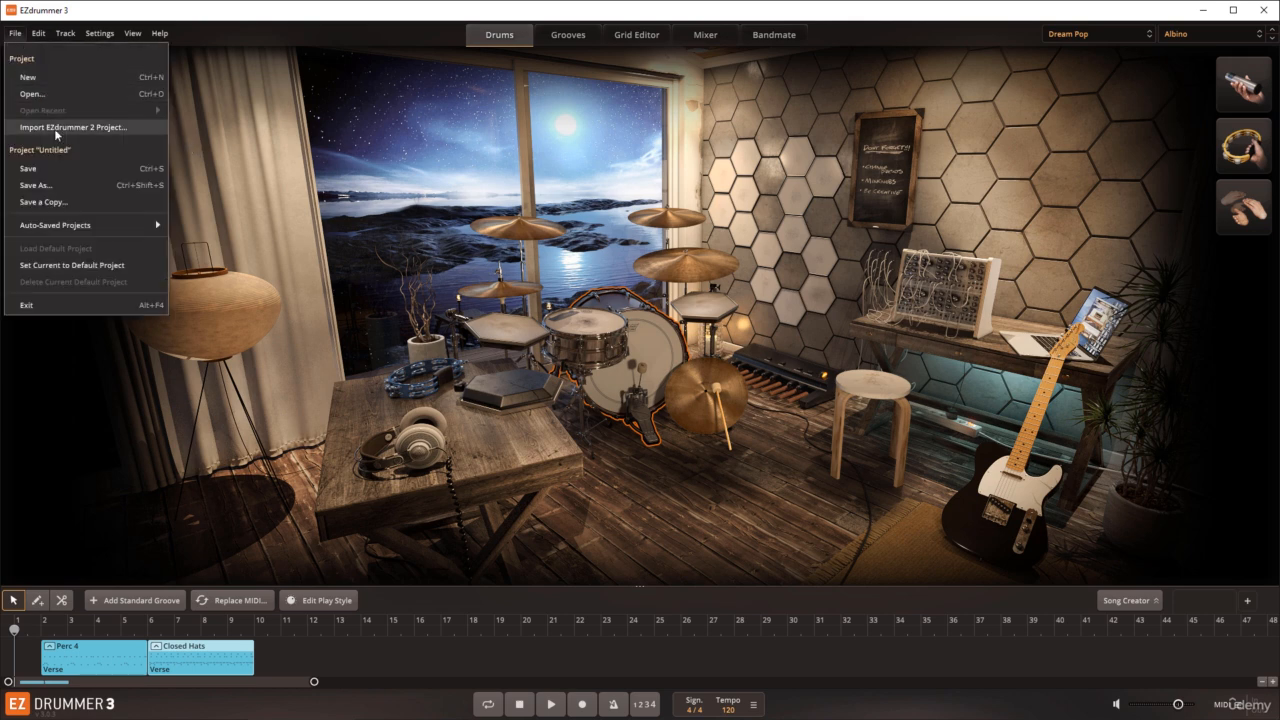
click(62, 224)
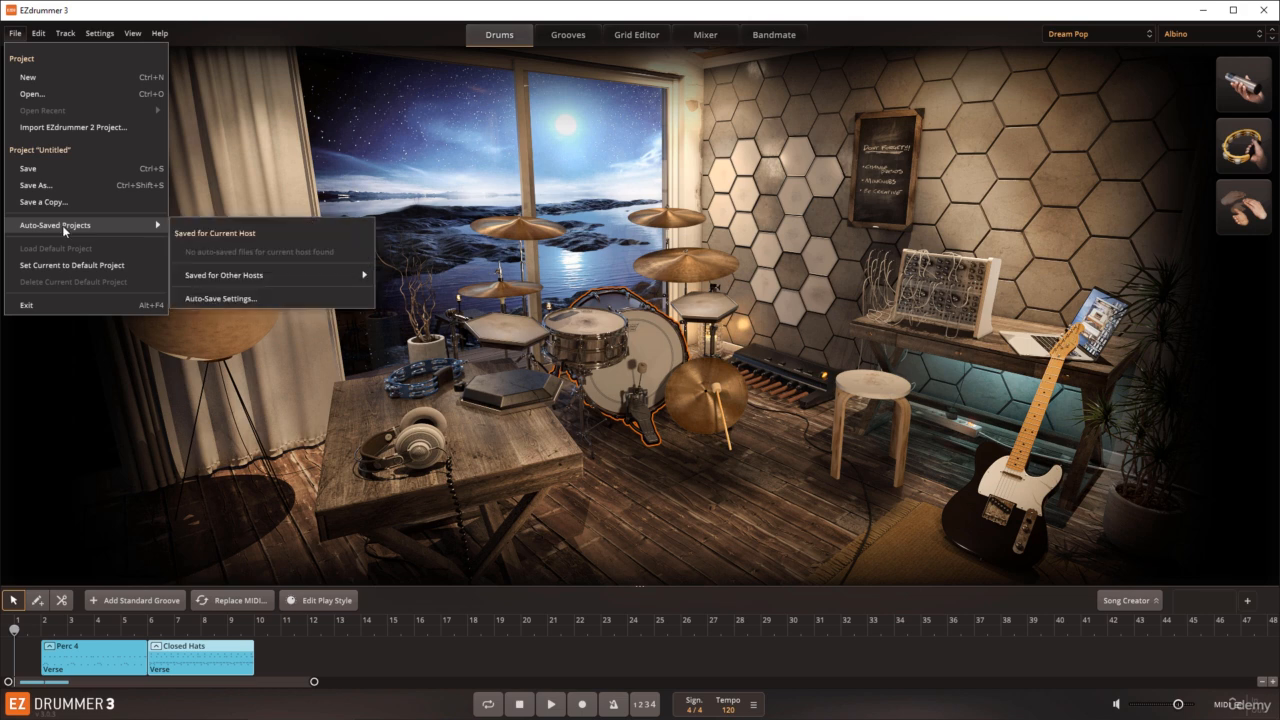
click(210, 300)
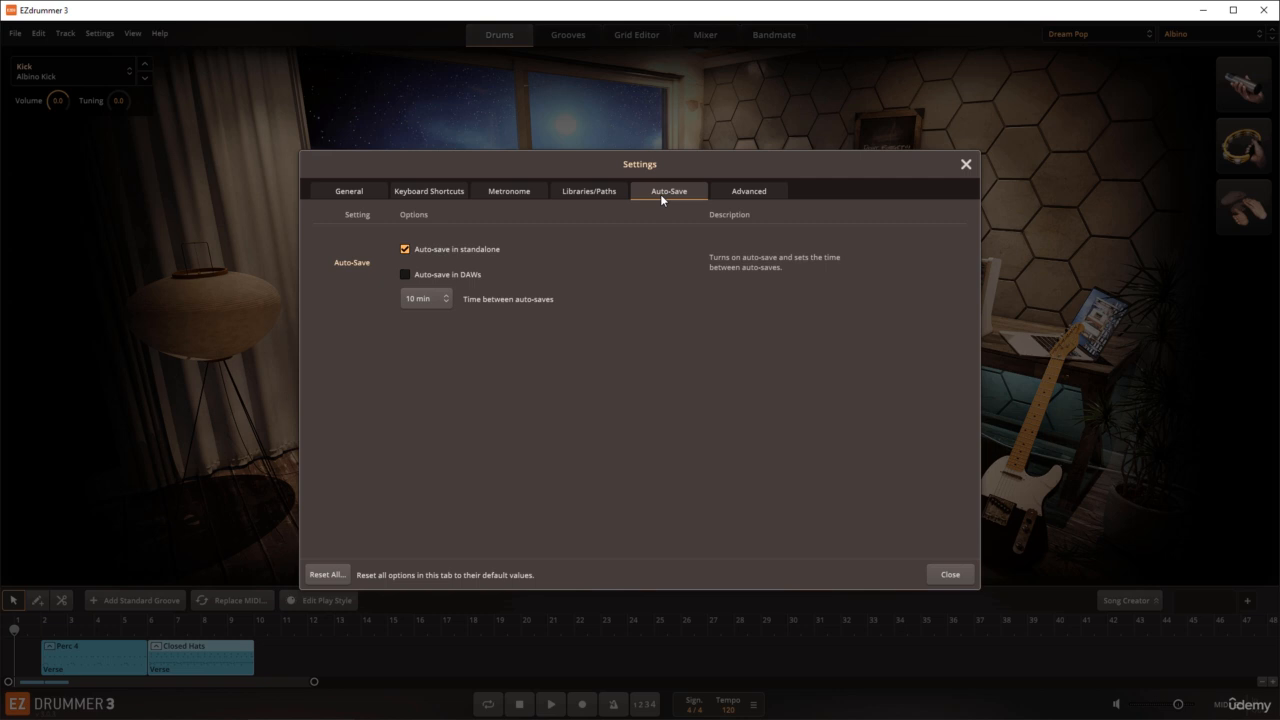
click(447, 296)
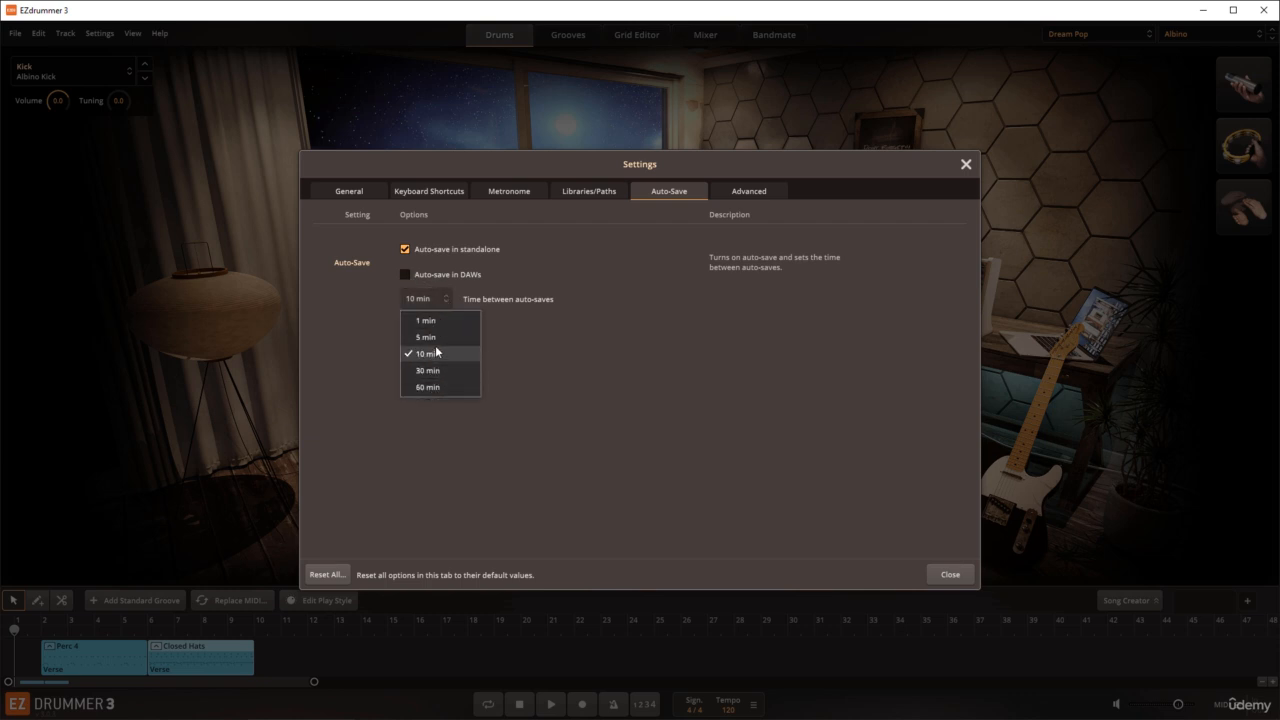
click(525, 334)
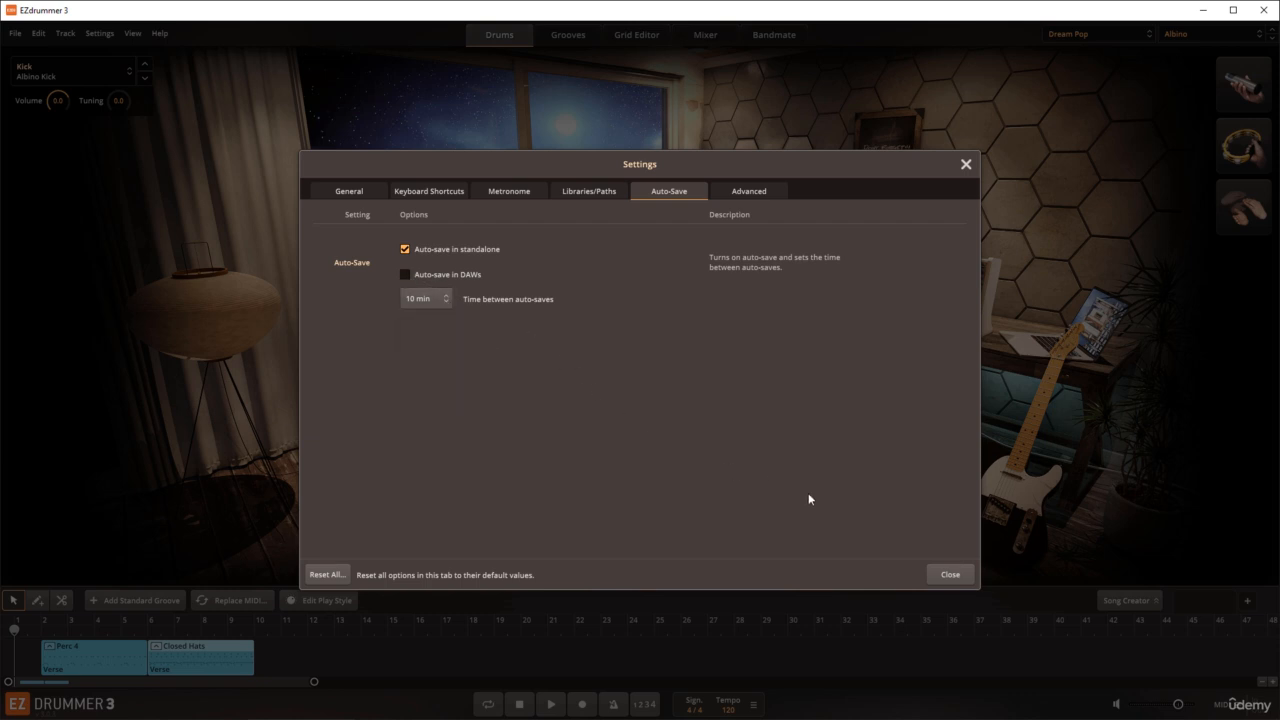
click(946, 575)
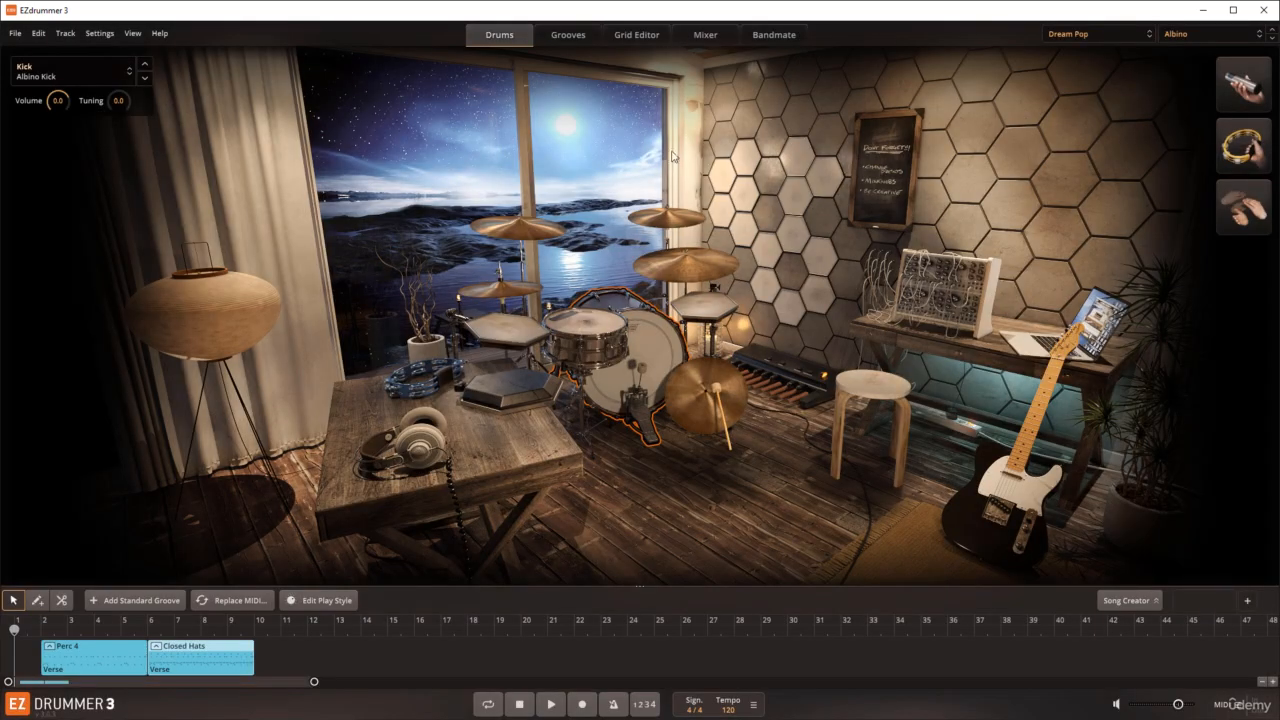
Step: Switch the drum library to EZdrummer 3 Main Room and look over the project file commands
click(1097, 36)
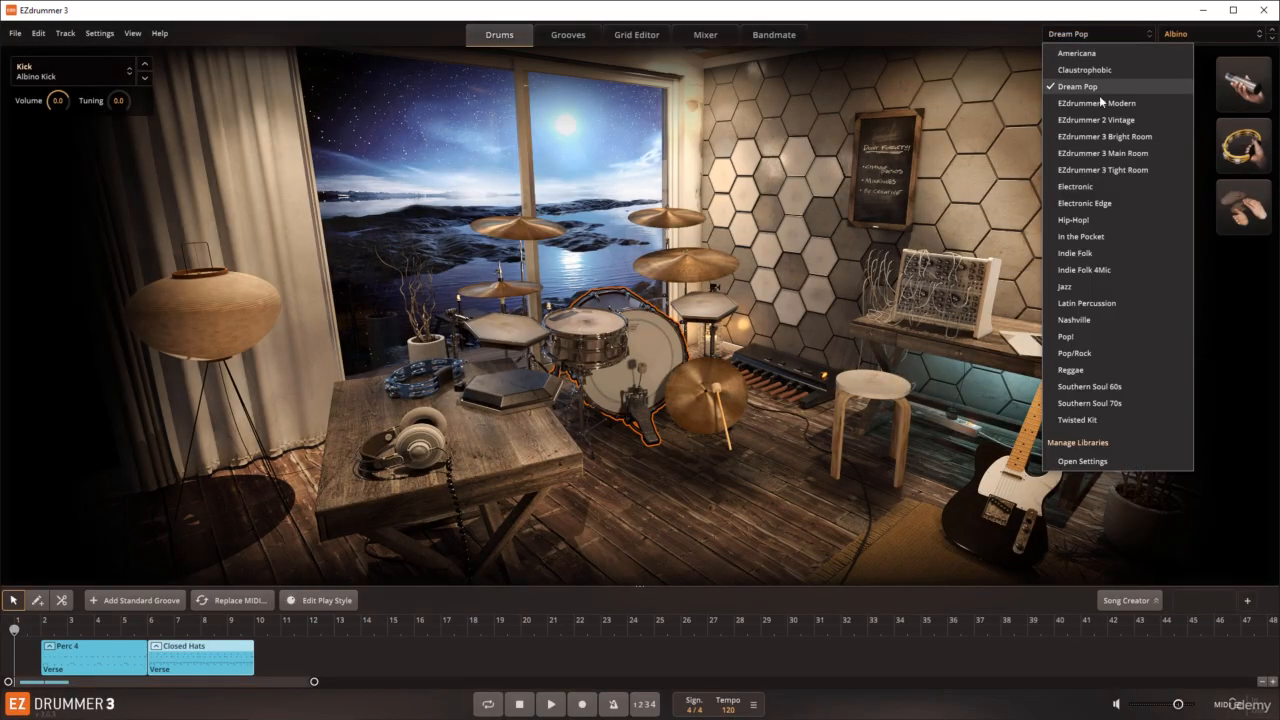
click(1090, 159)
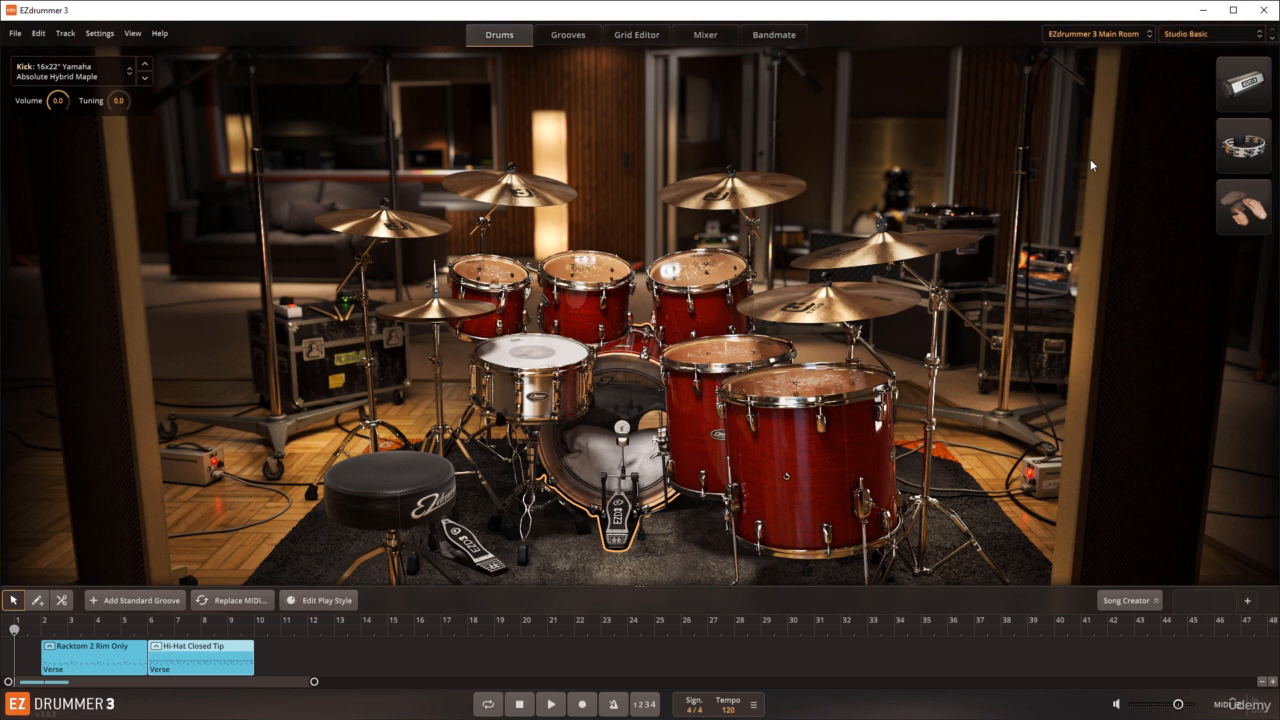
click(16, 34)
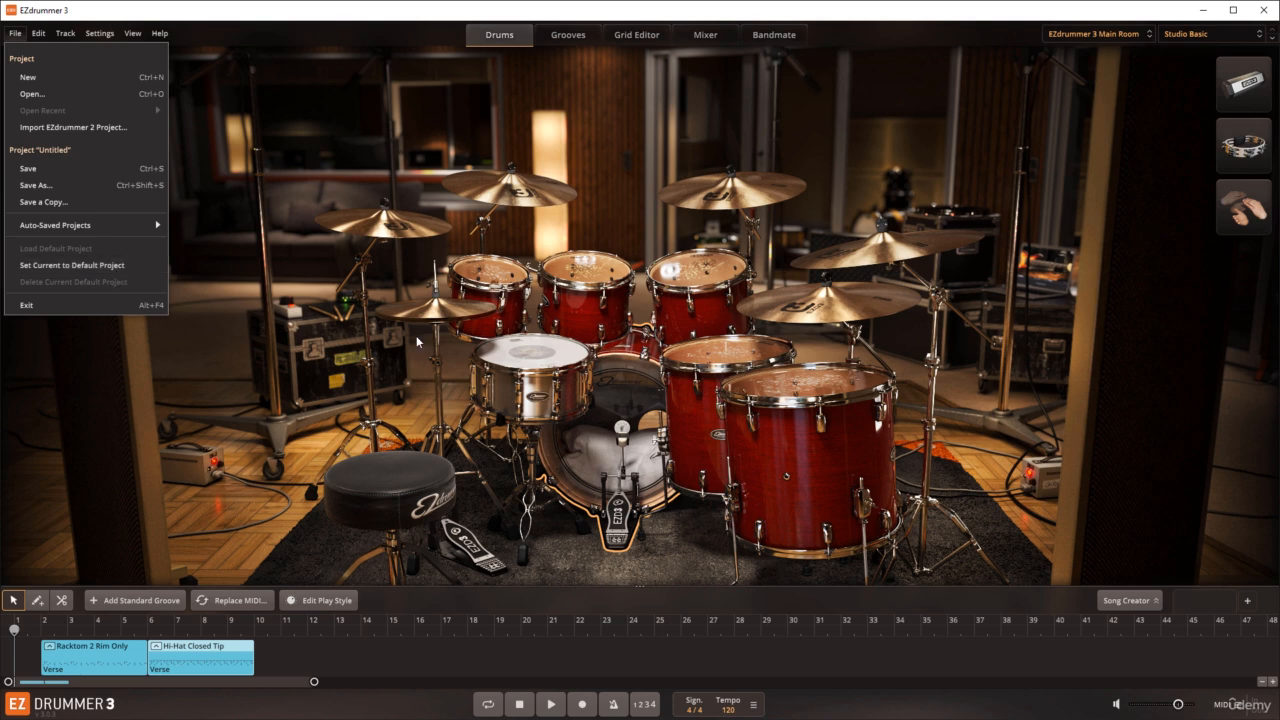
Step: Replace the kick with 14x22" C&C Player Date and the snare with 7x13" Brady Jarrah Block, and review the default project commands
click(608, 406)
right_click(610, 404)
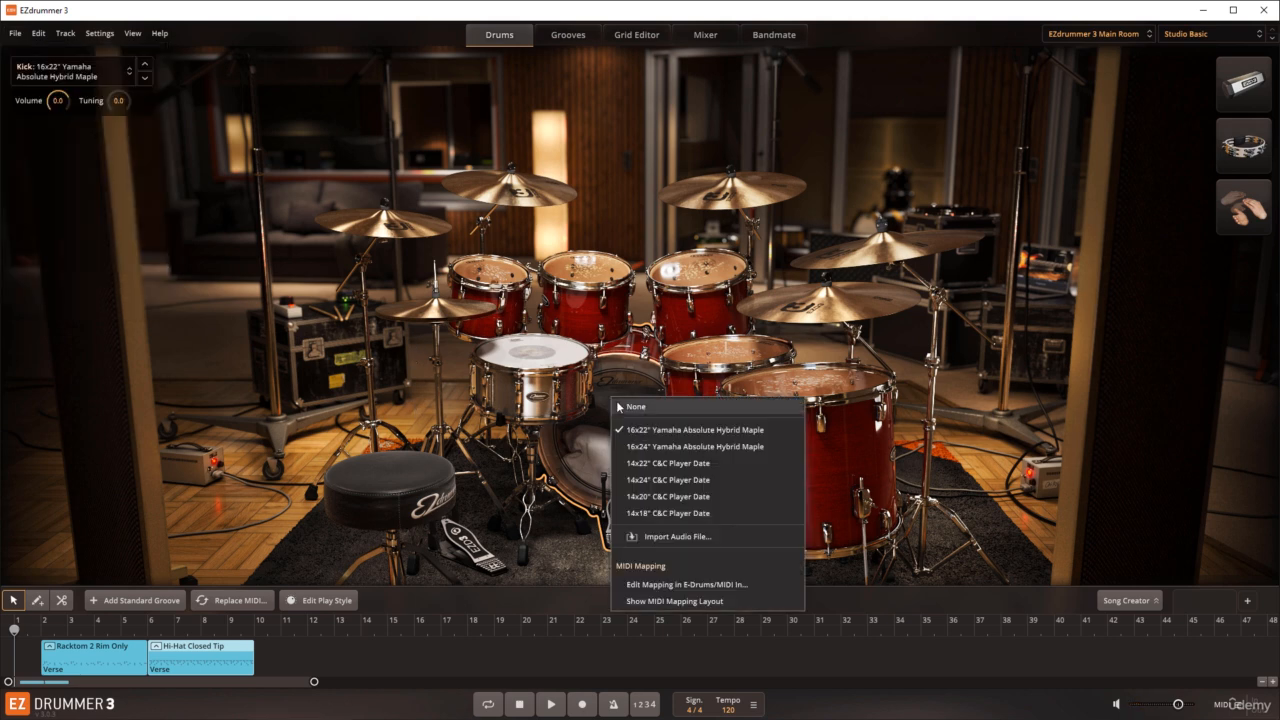
click(648, 466)
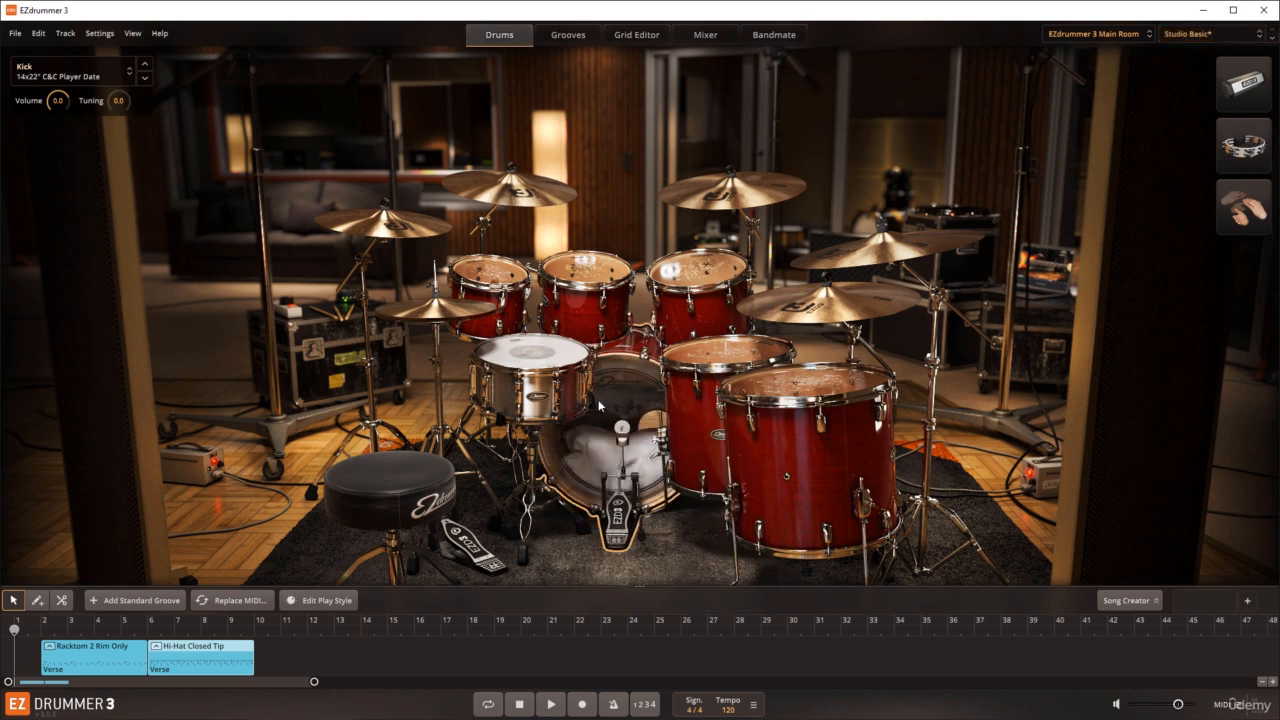
click(543, 361)
right_click(543, 361)
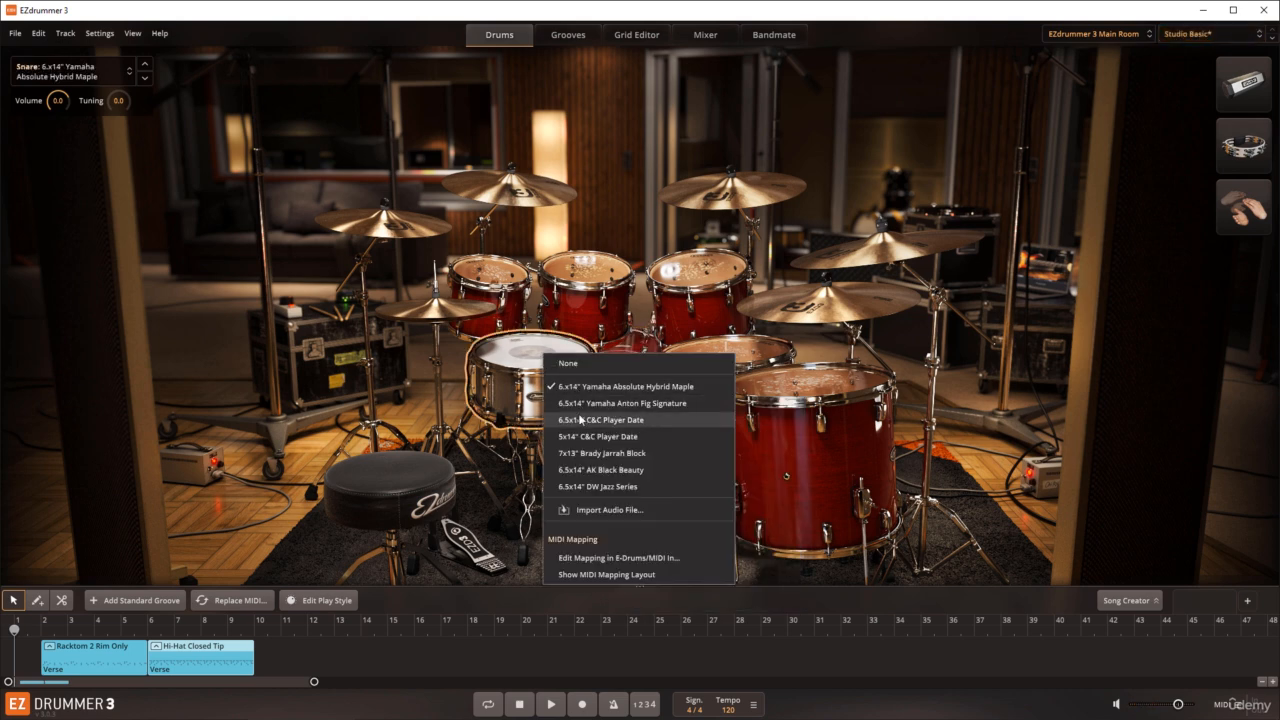
click(579, 451)
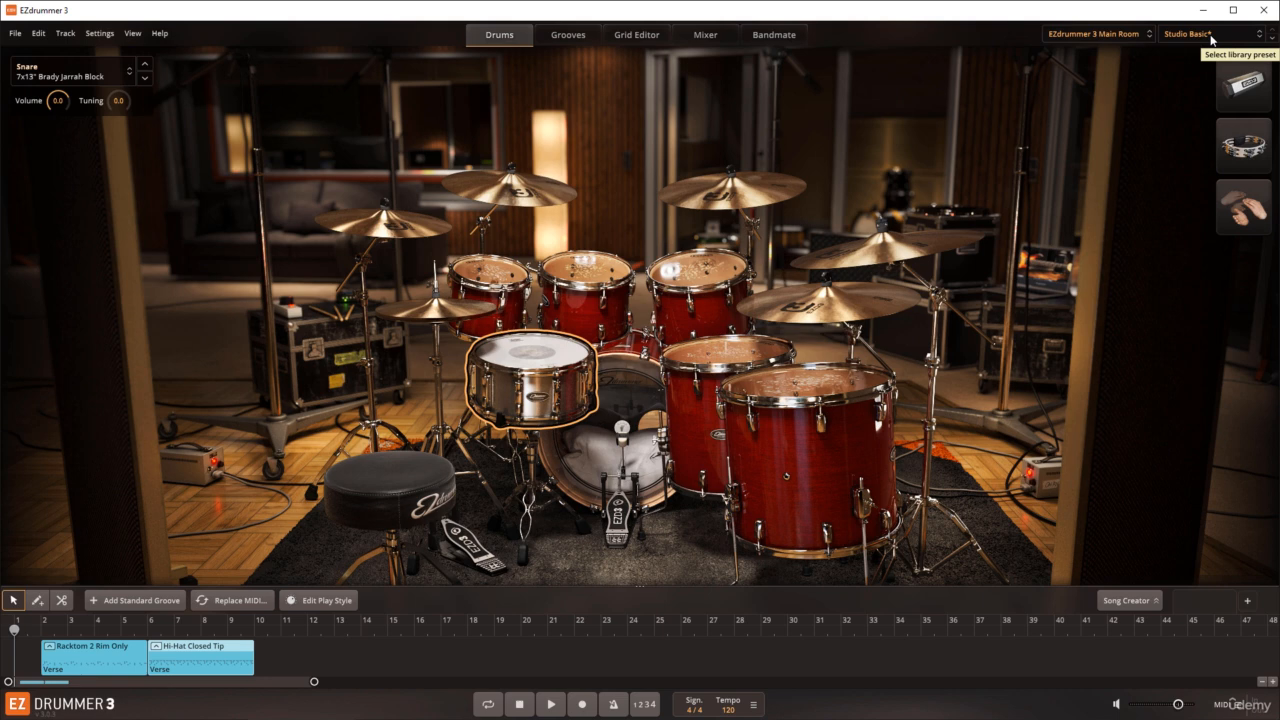
click(16, 34)
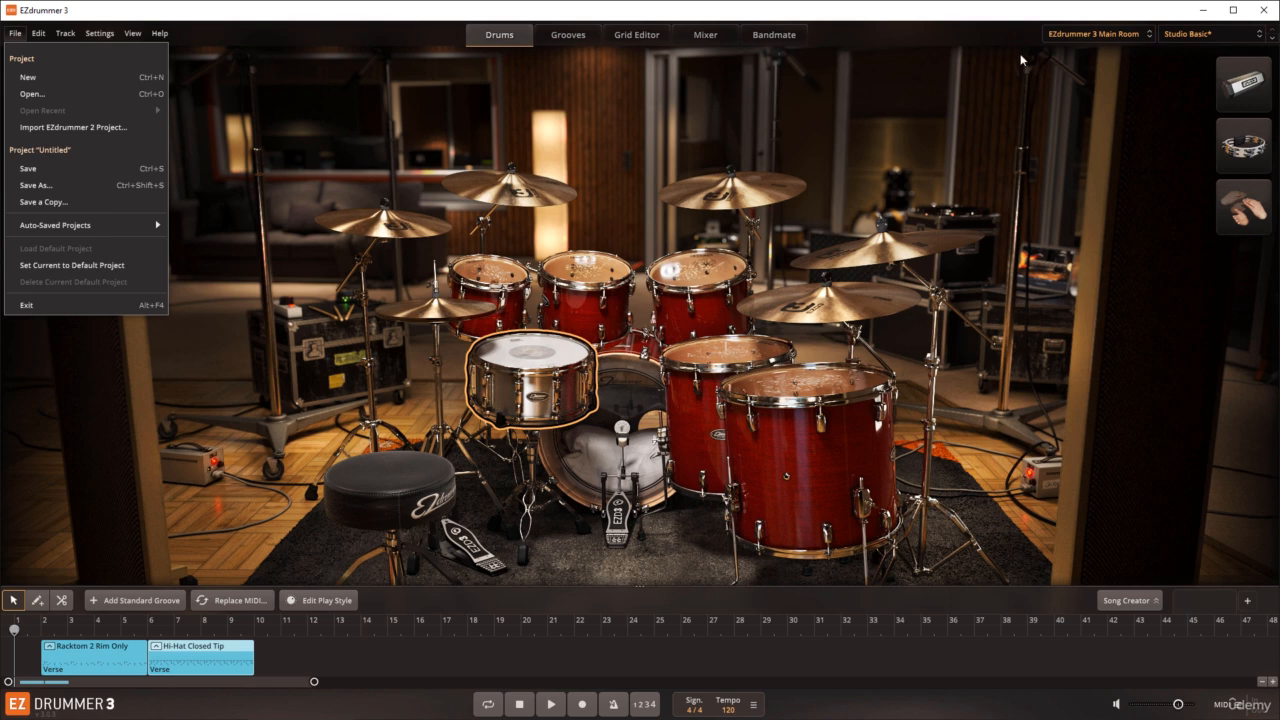
click(228, 351)
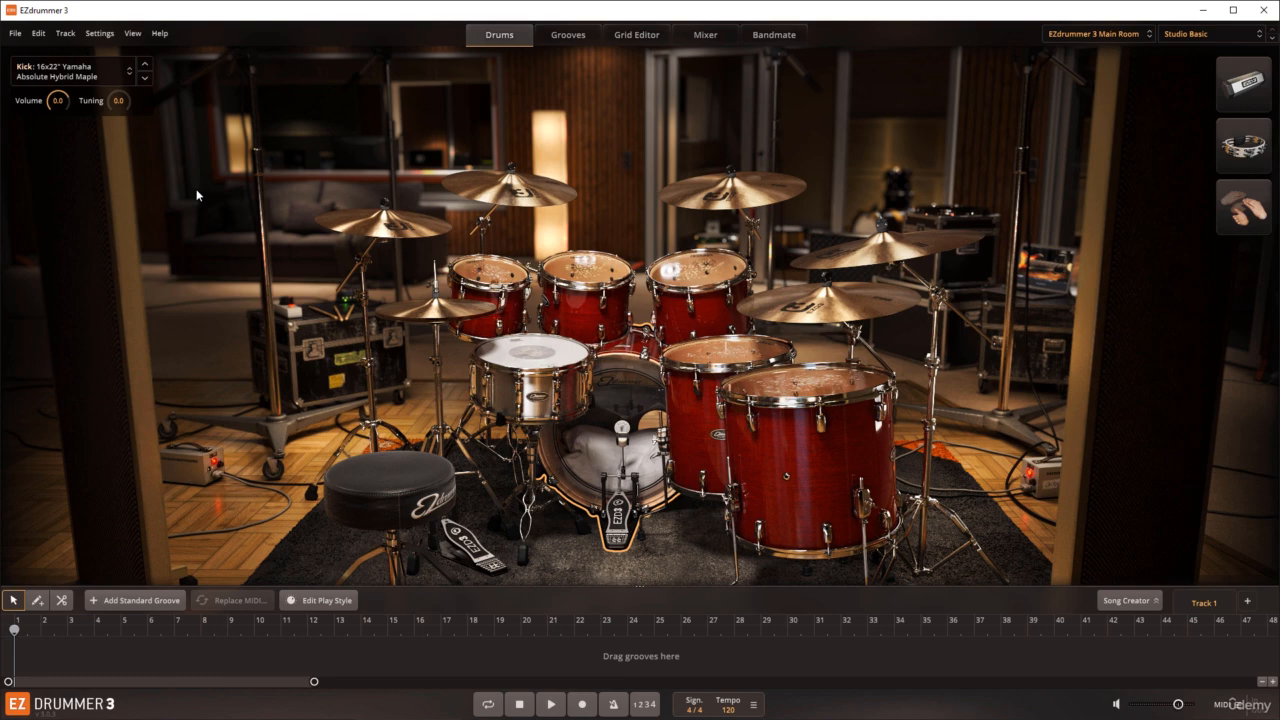
Step: Show the groove browser and filter the grooves by the Blues genre
click(568, 36)
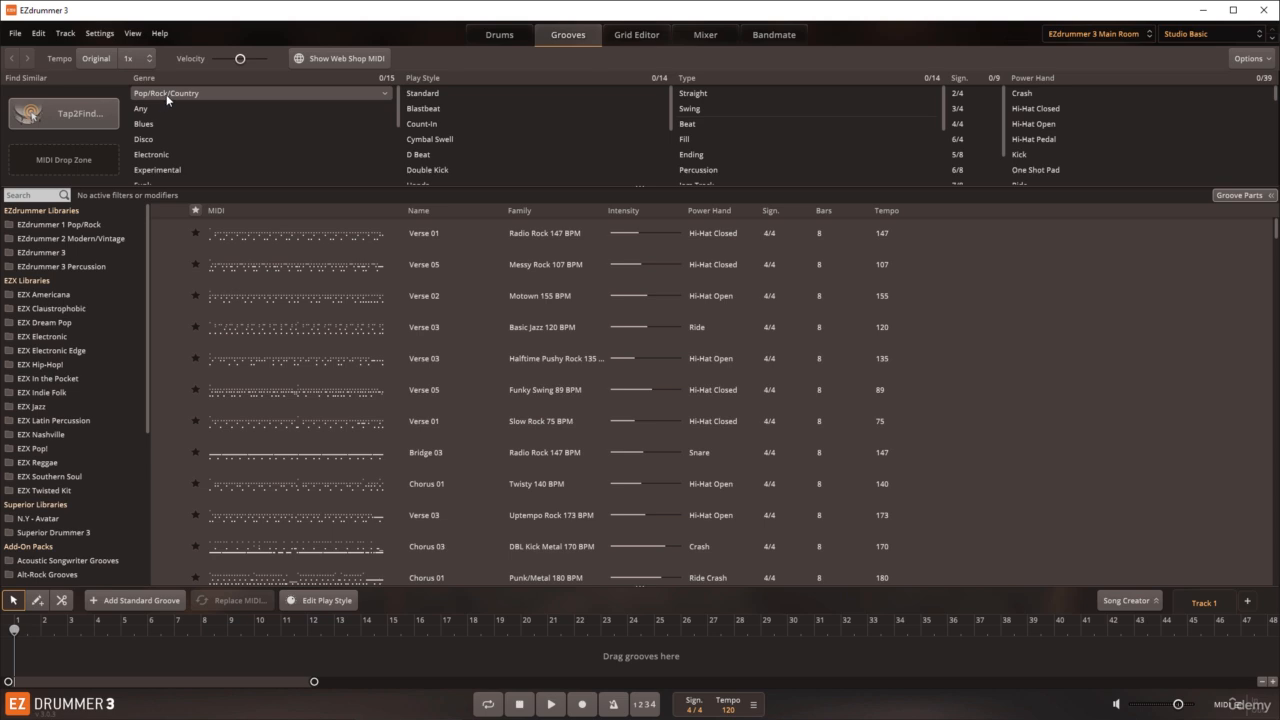
click(159, 121)
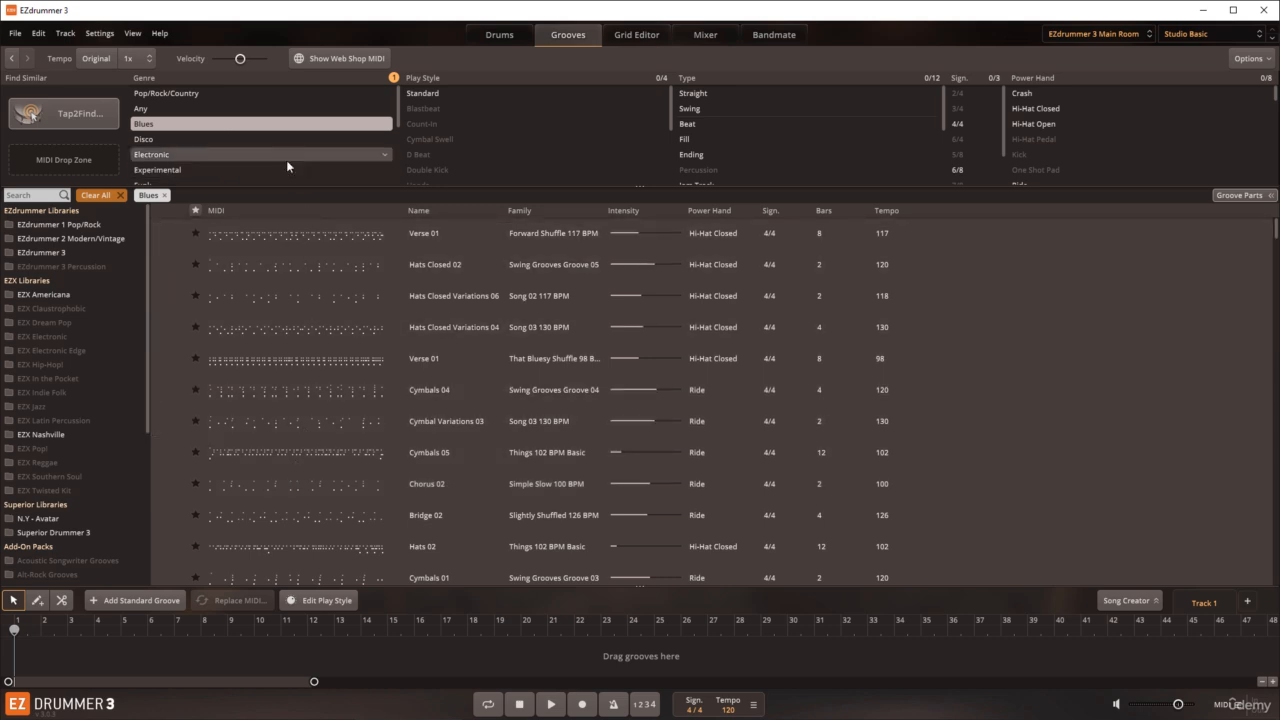
Step: Filter the grooves by the Disco genre, switch the filter to Electronic, and remove the genre filter
click(168, 141)
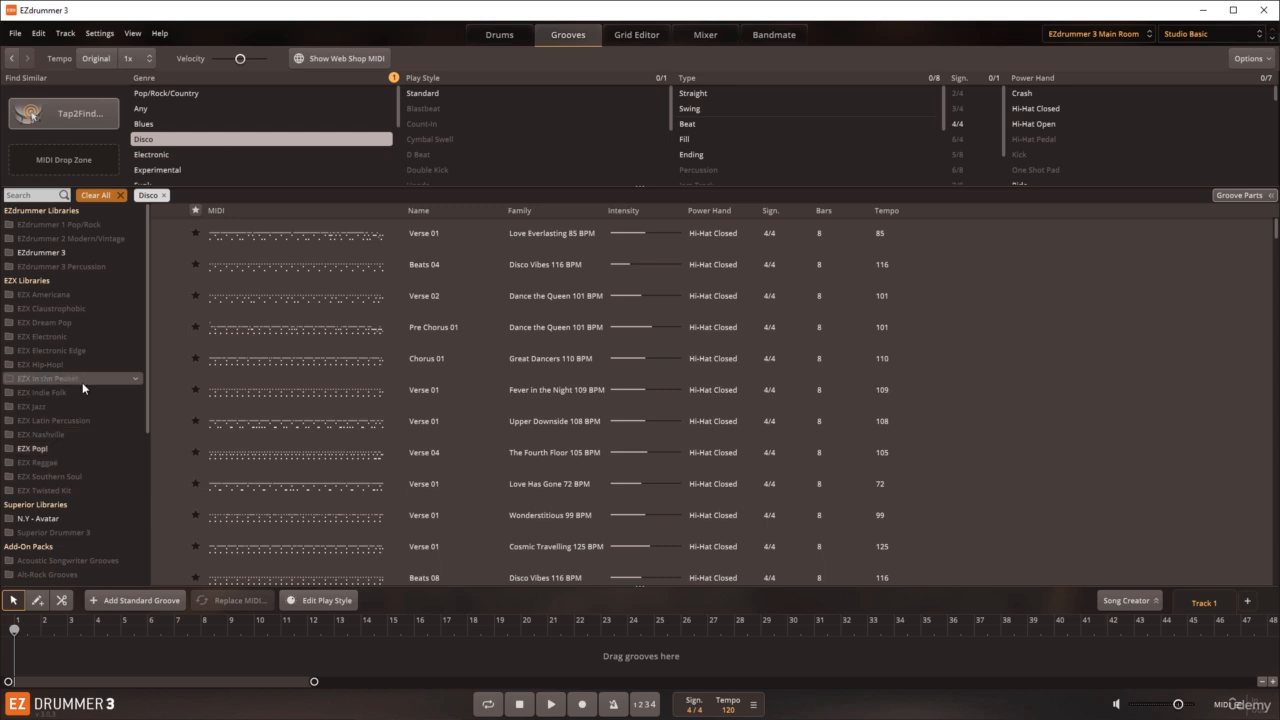
click(156, 157)
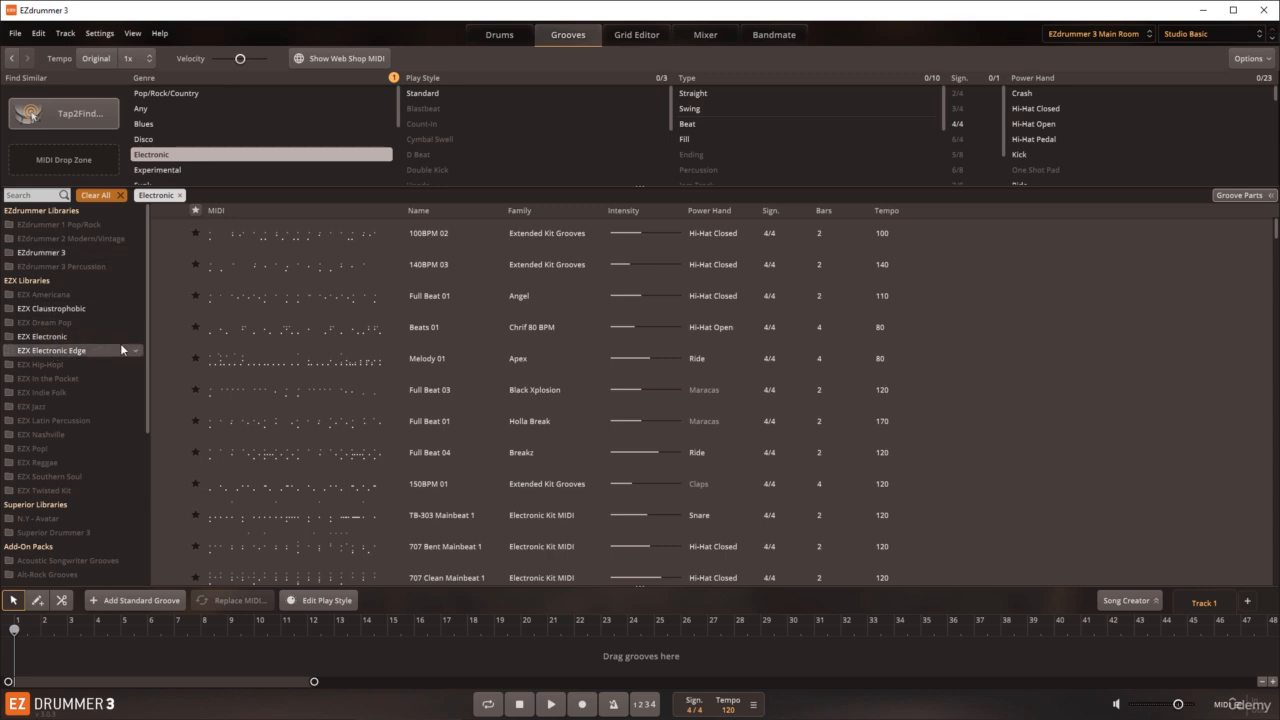
drag(148, 335, 151, 247)
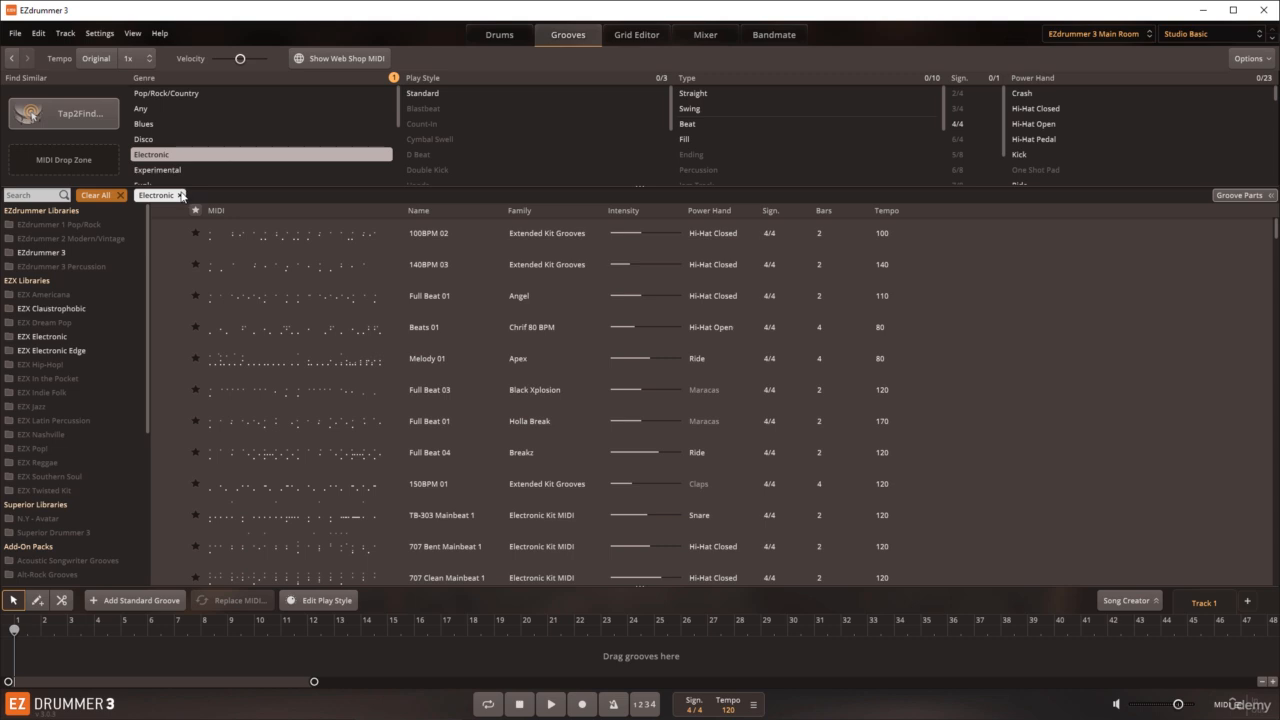
click(180, 195)
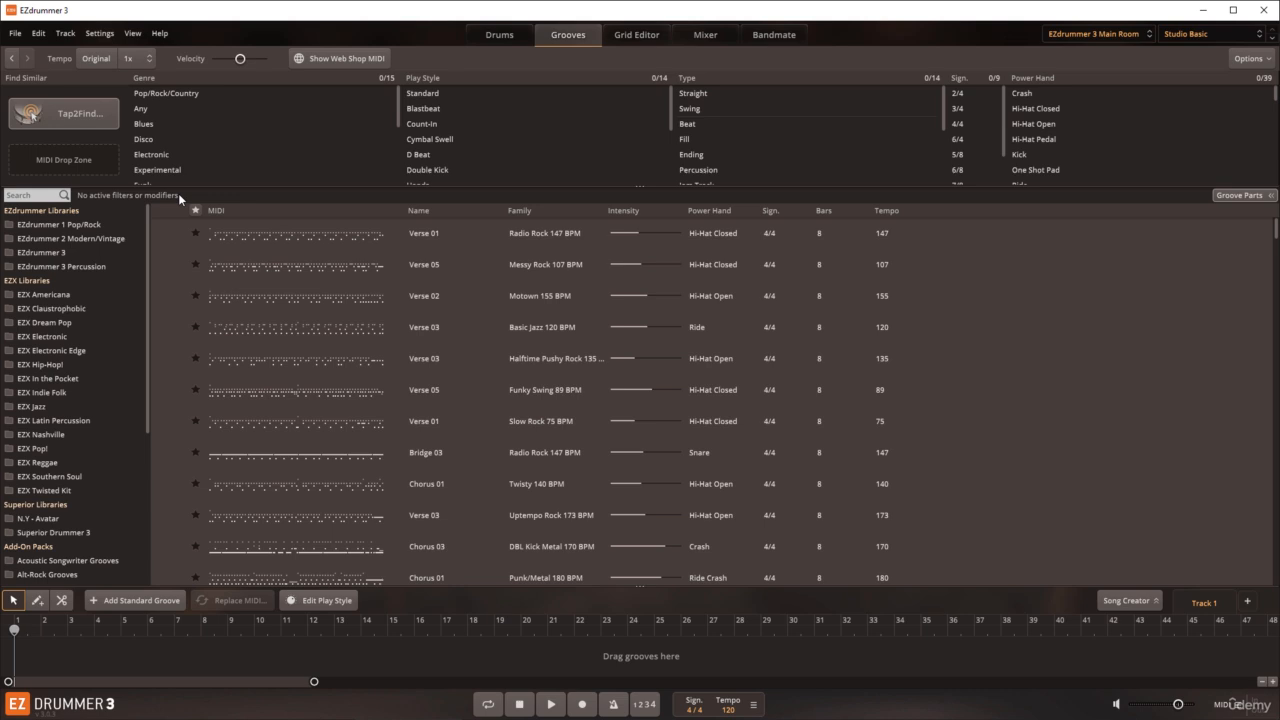
Step: Combine the Blues, Disco and Electronic genre filters, remove Electronic, and clear all remaining filters
click(145, 127)
click(148, 139)
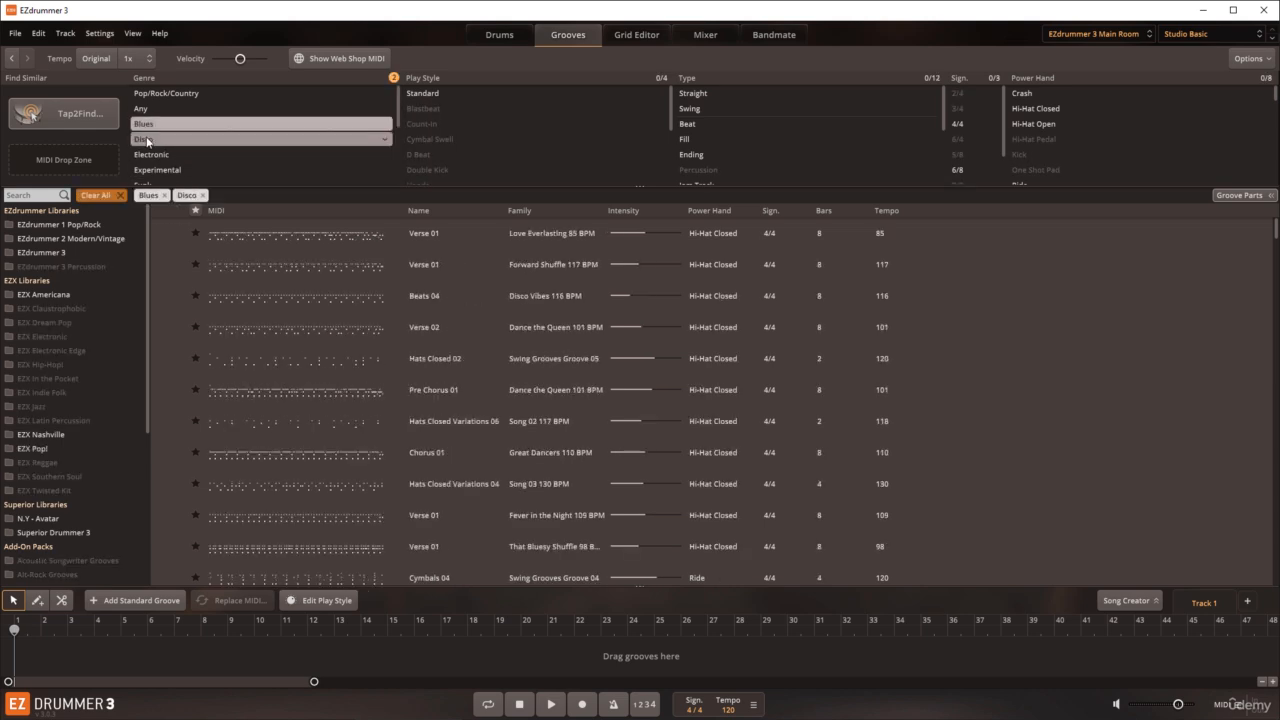
click(153, 155)
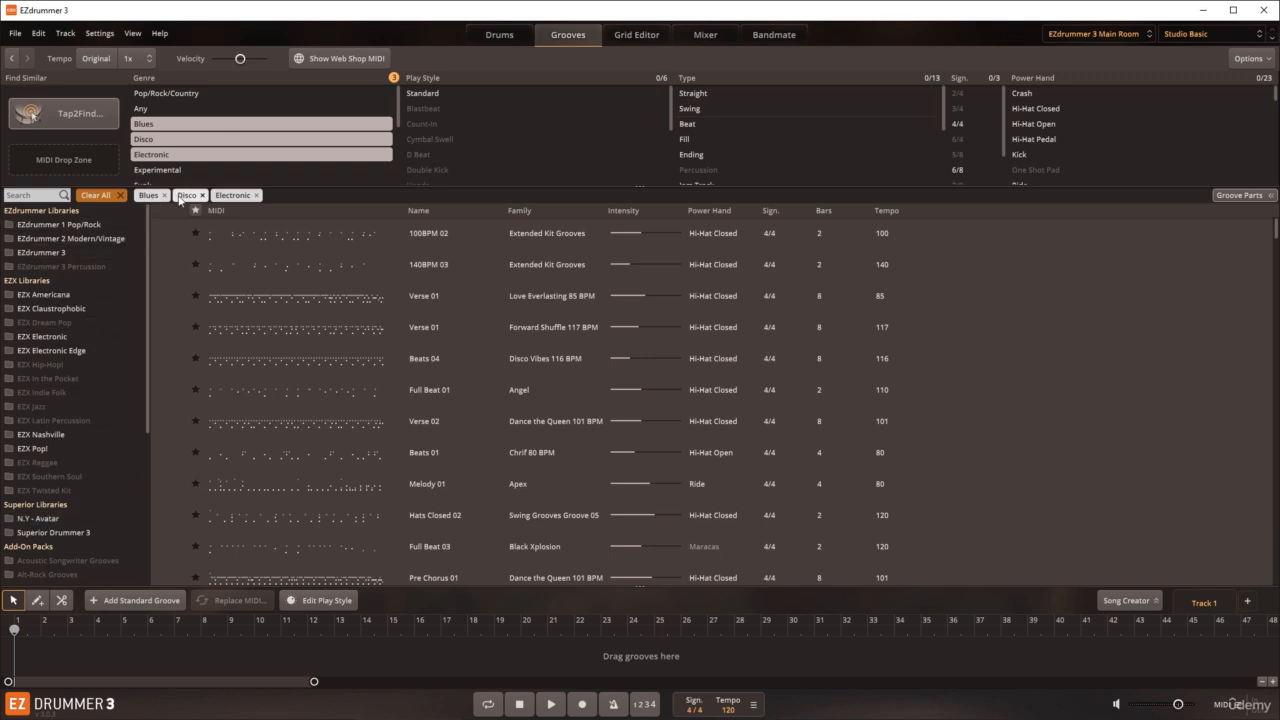
click(256, 196)
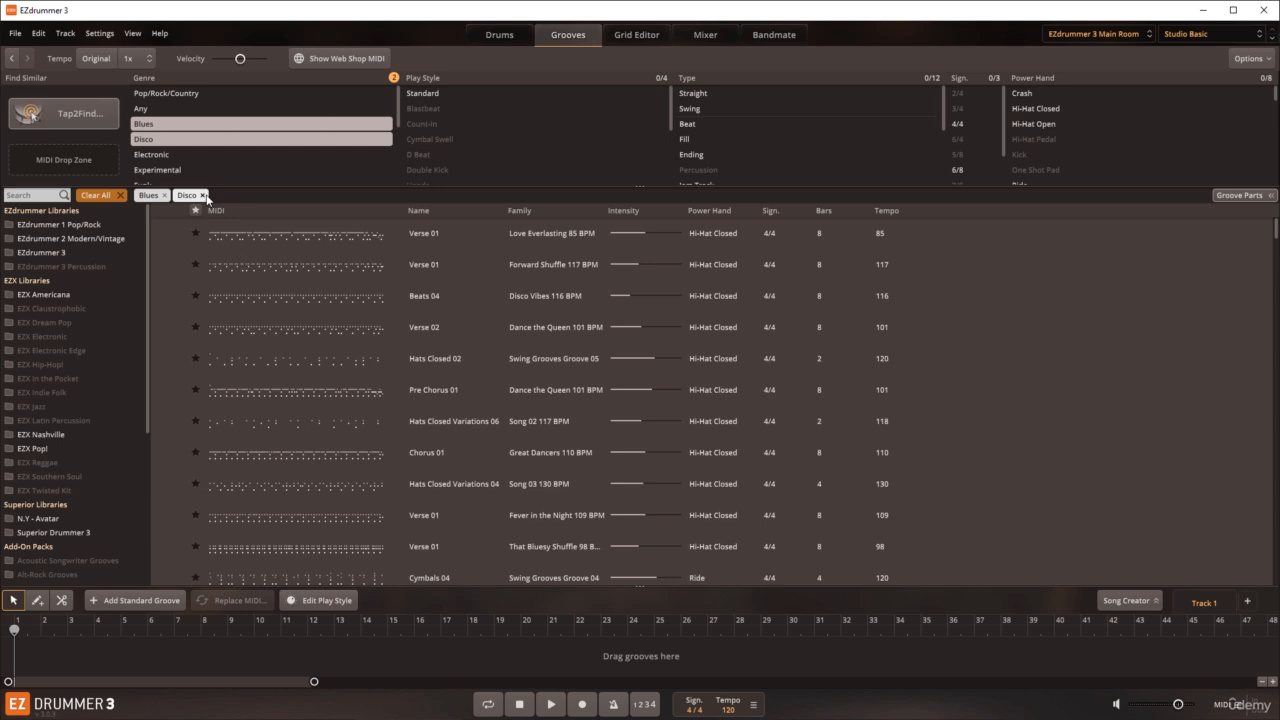
click(120, 196)
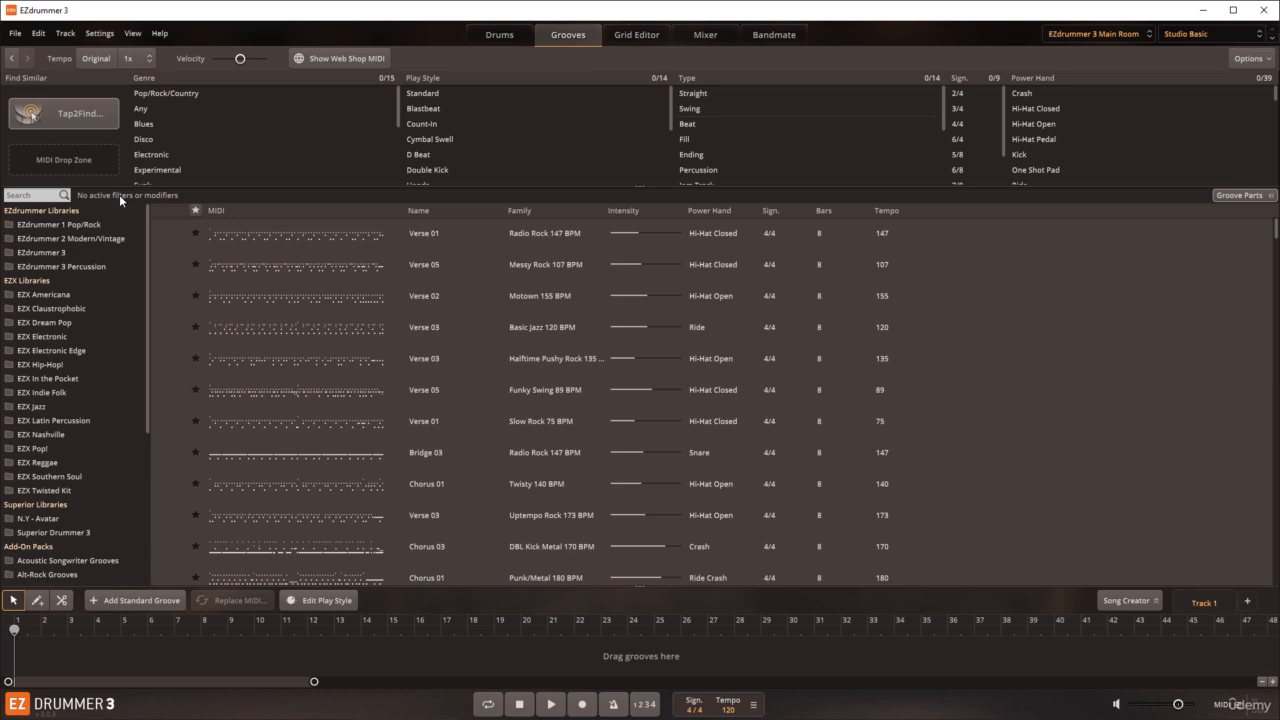
Step: Search the grooves for "Disco", filter by the suggested Disco Vibes 116 BPM family, and remove that filter
click(50, 195)
text(Disco)
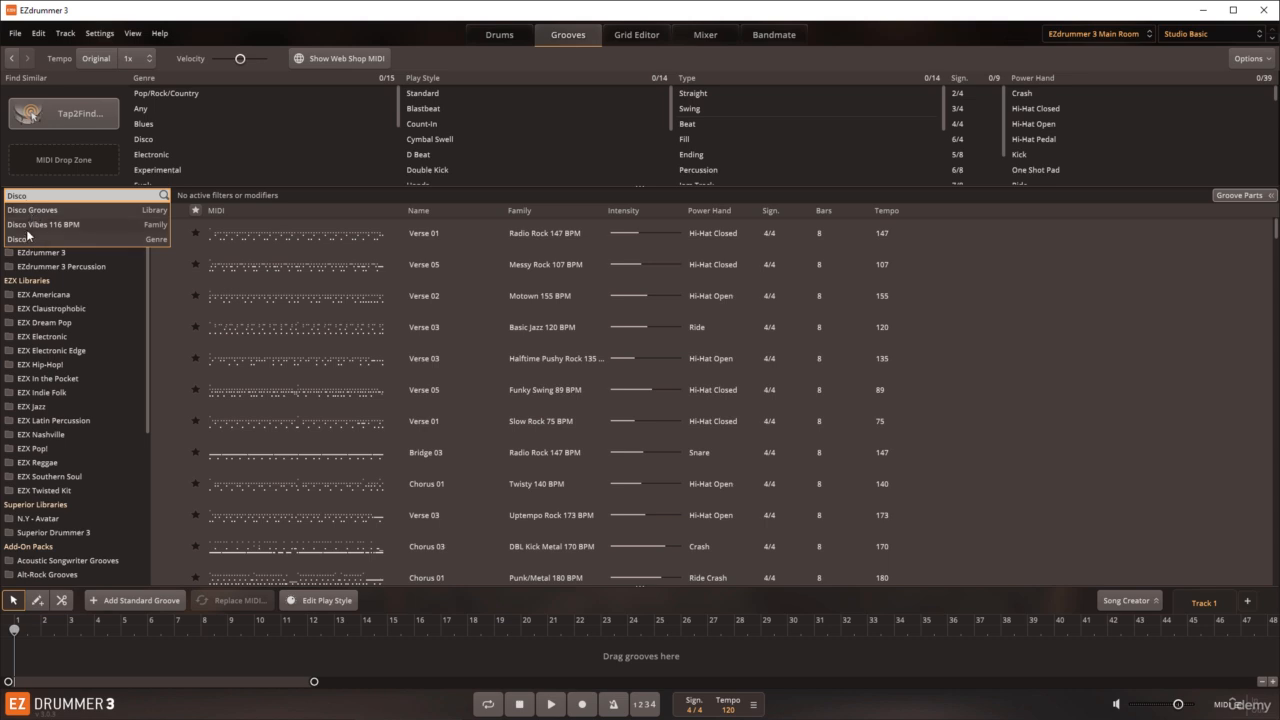
click(27, 229)
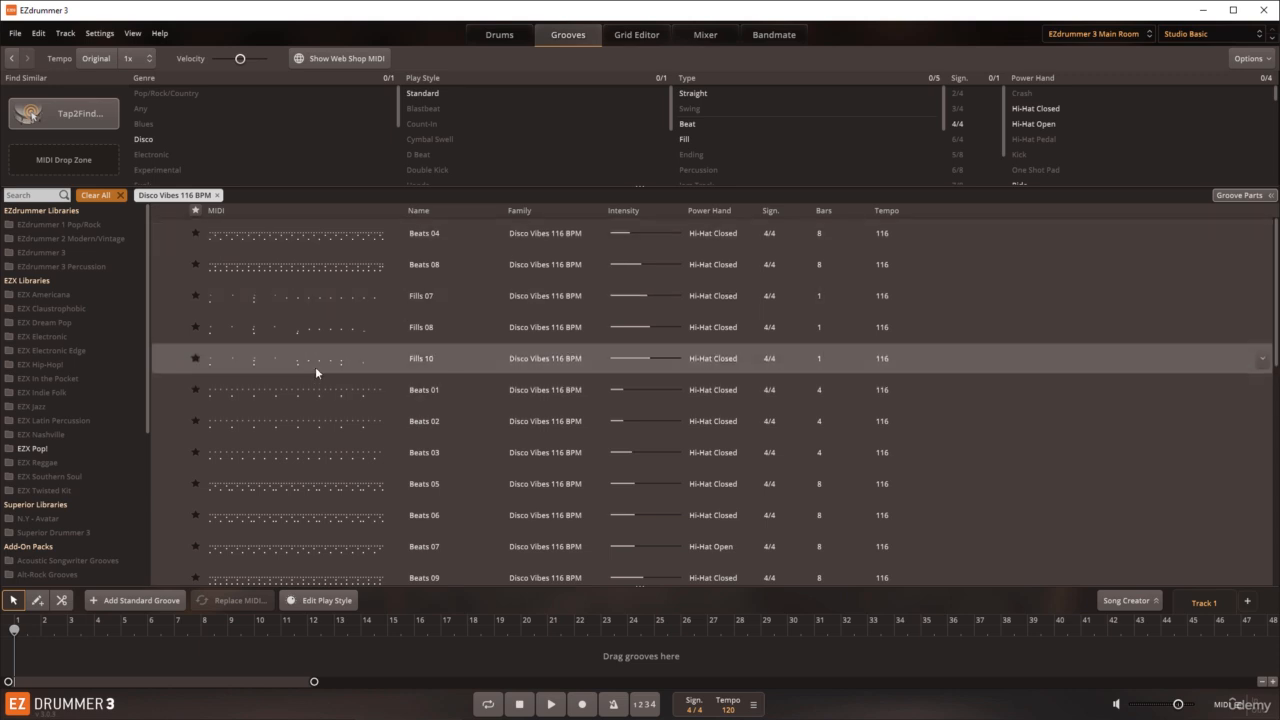
click(217, 195)
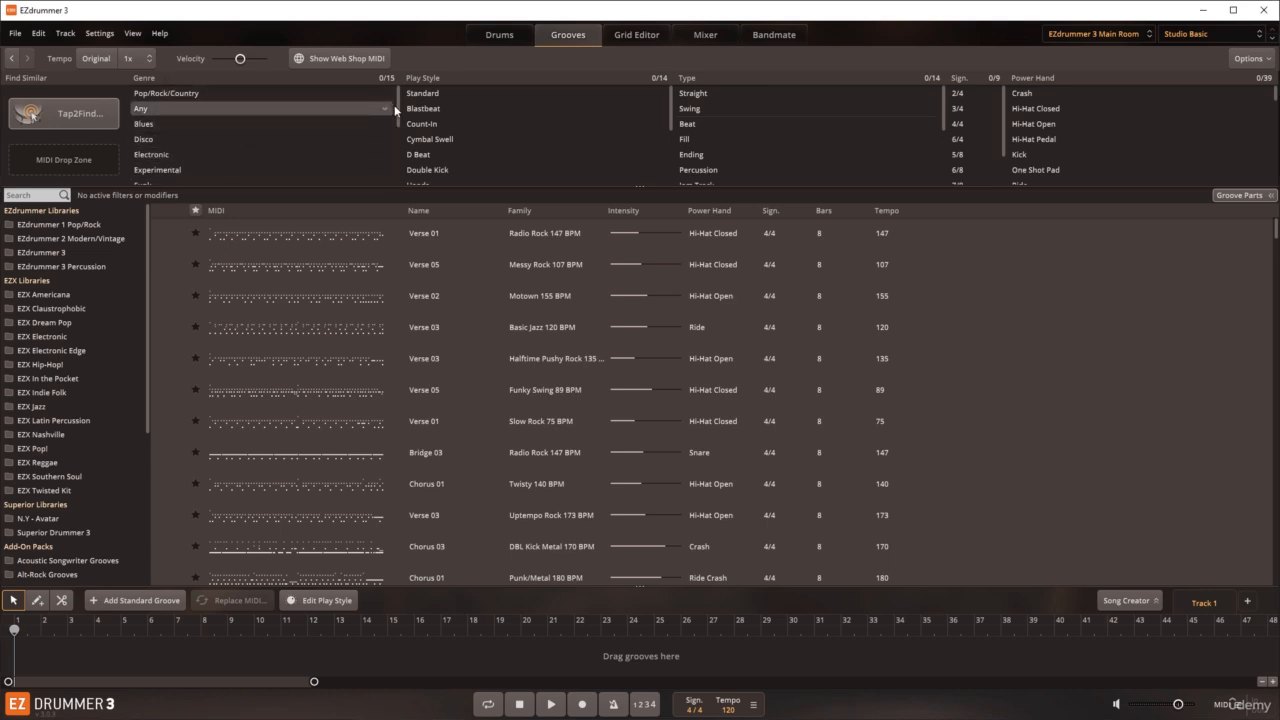
Step: Filter the grooves by the Double Kick play style and remove the filter again
mouse_move(397, 104)
mouse_down()
mouse_move(398, 175)
mouse_move(397, 99)
mouse_up()
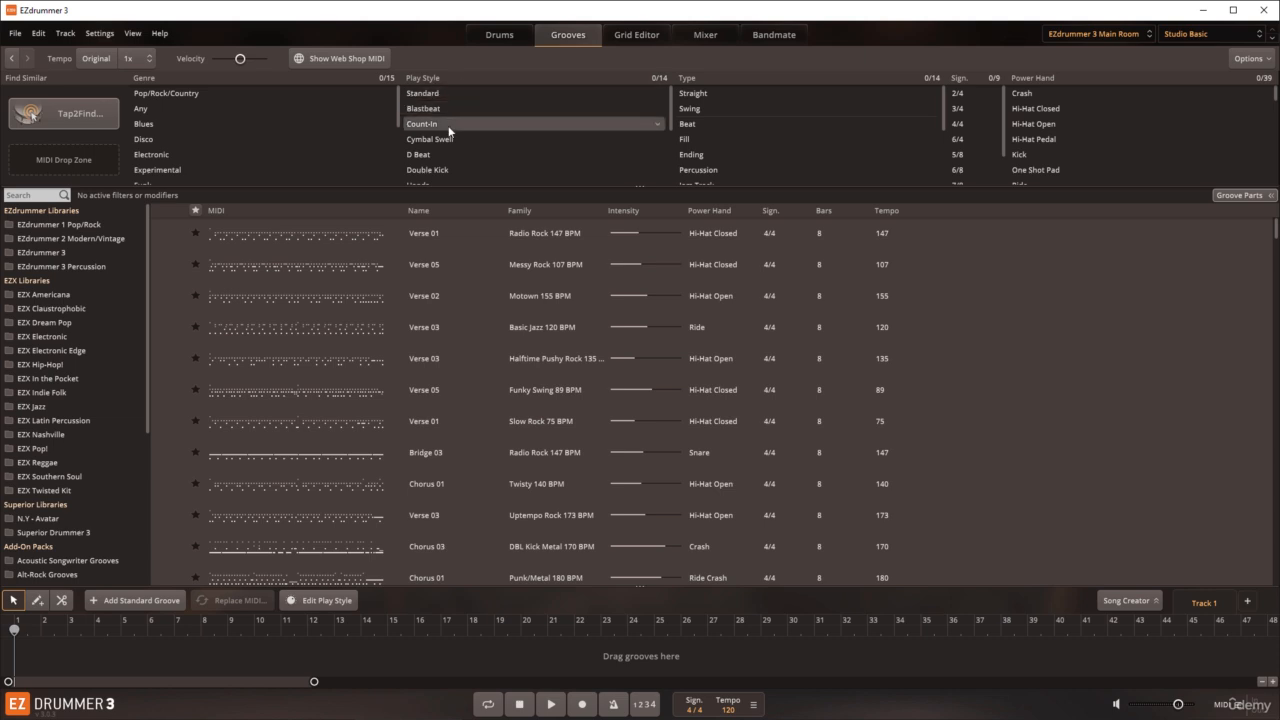
click(447, 171)
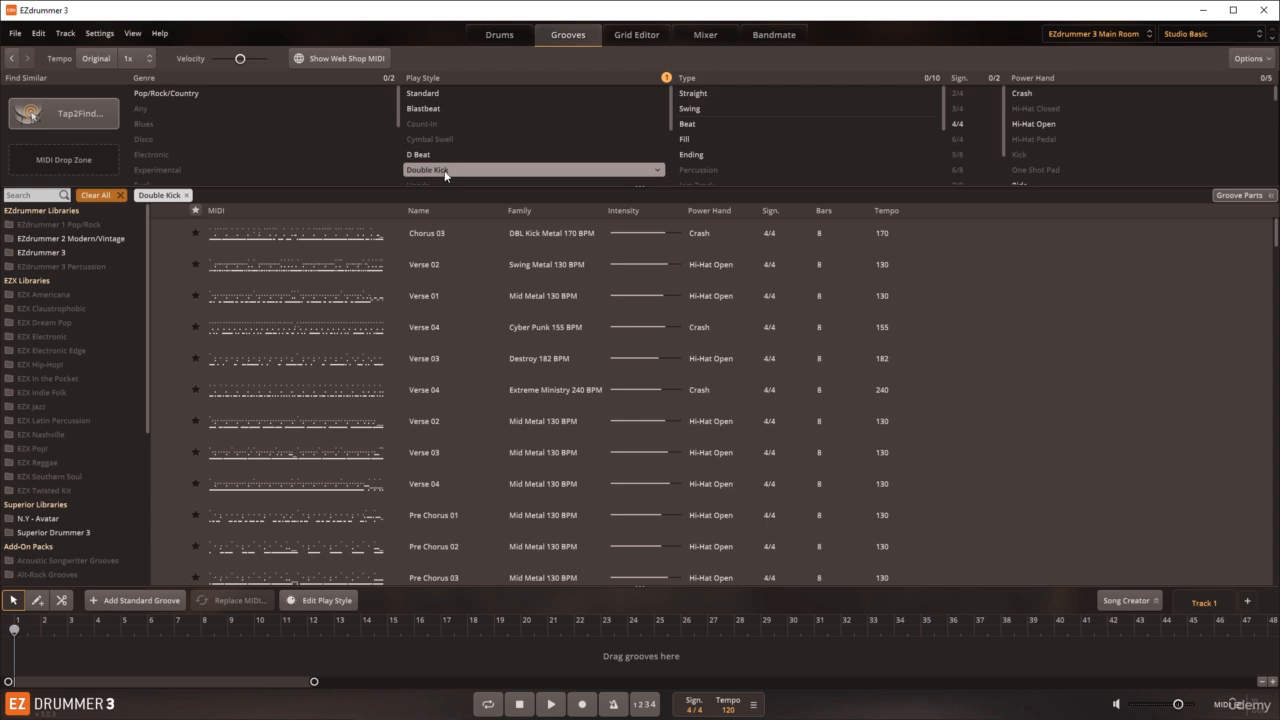
click(185, 195)
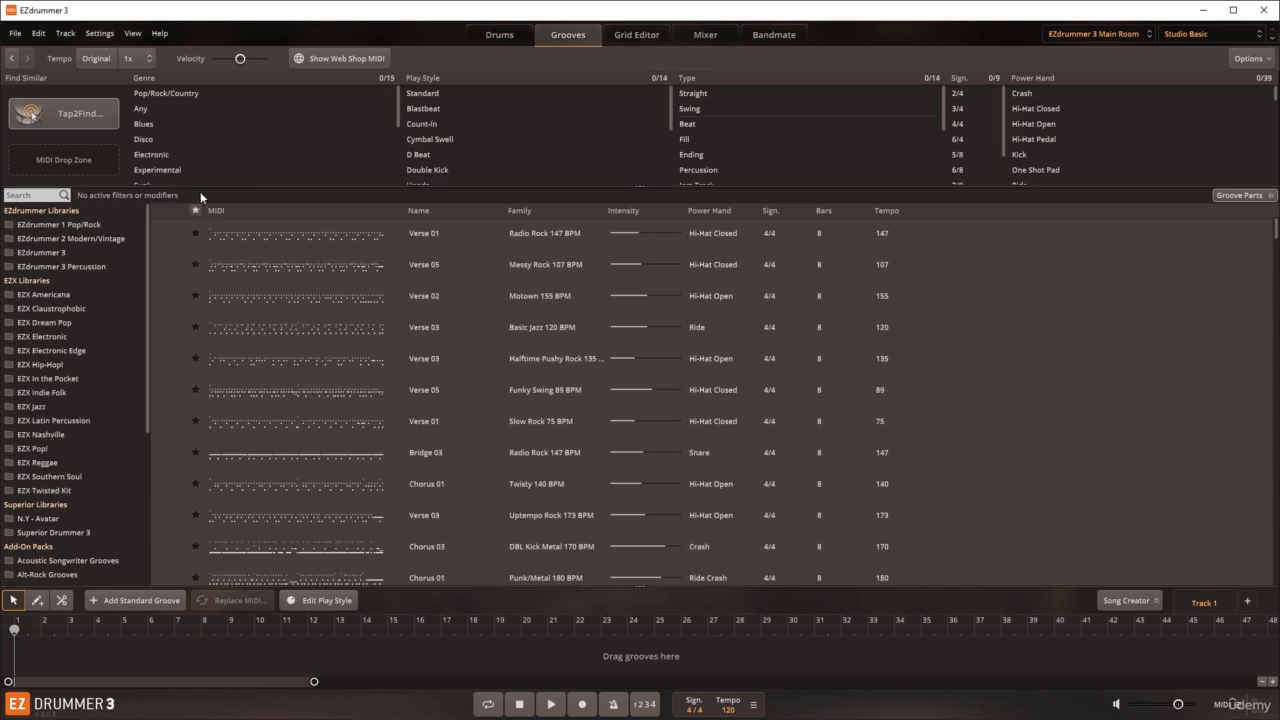
Step: Filter the grooves by the Fill type, 4/4 time signature and Snare power hand, viewing the exclude option for 4/4
click(713, 139)
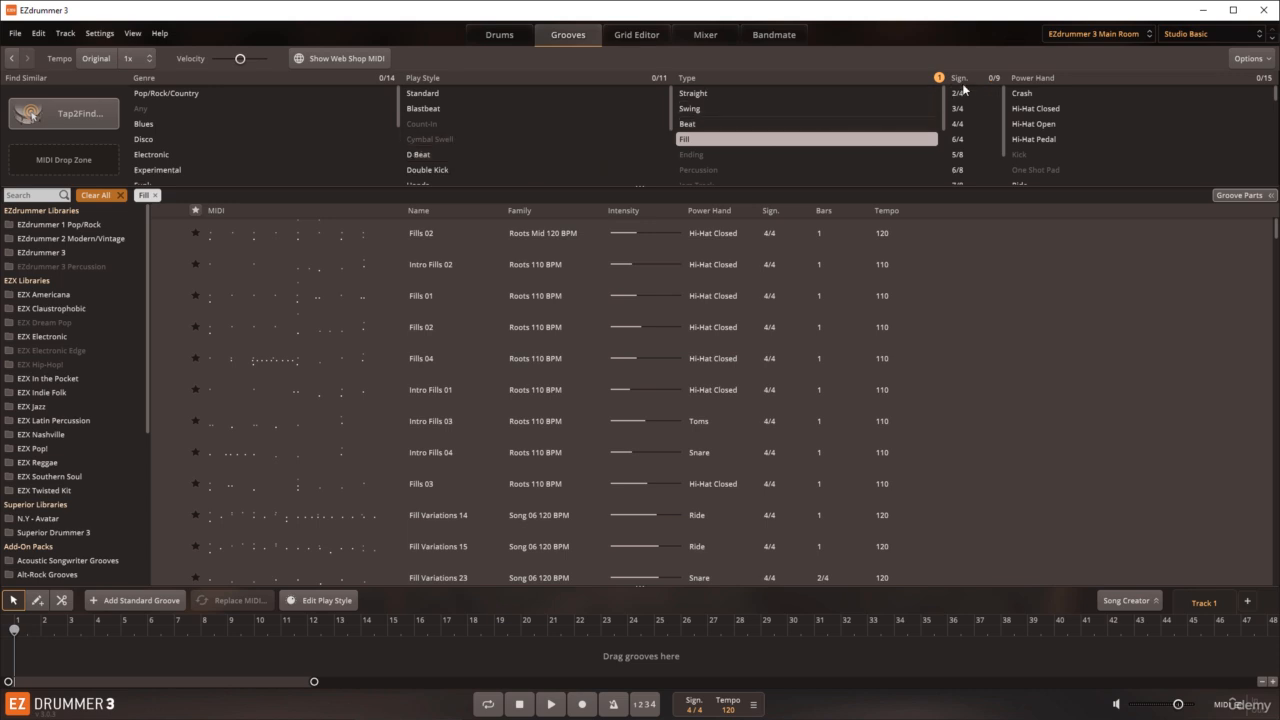
click(969, 124)
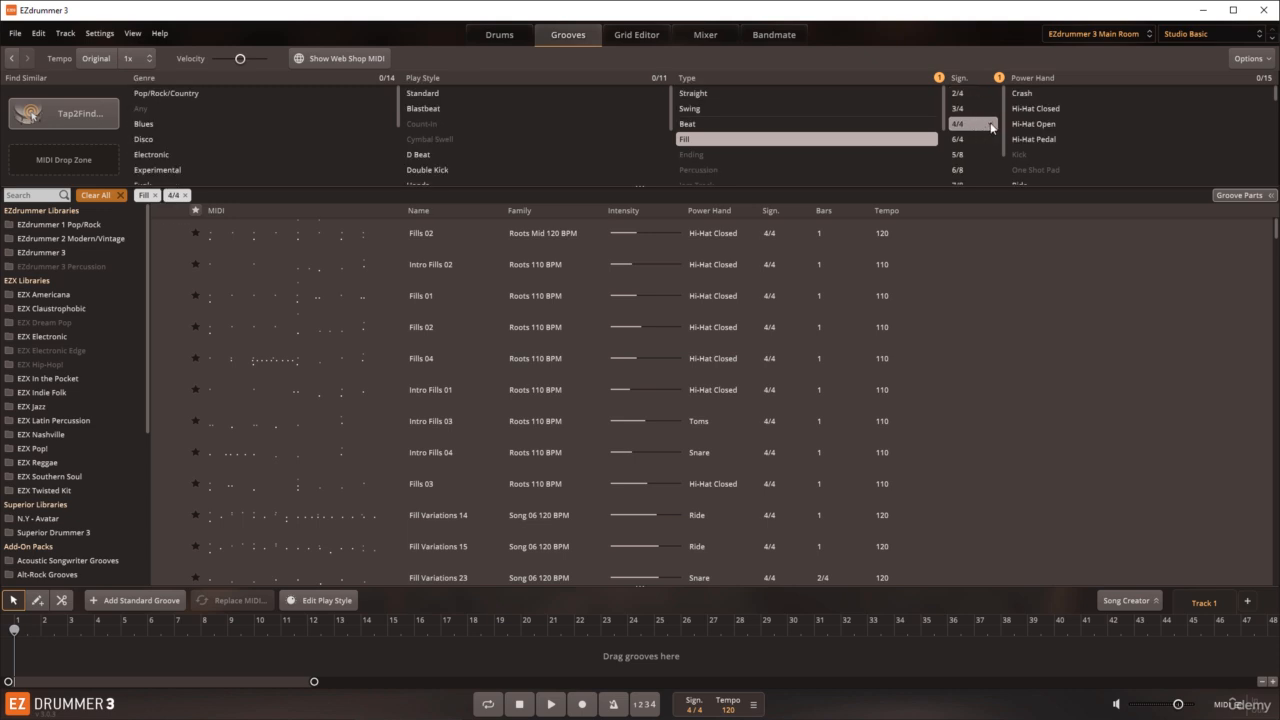
click(992, 126)
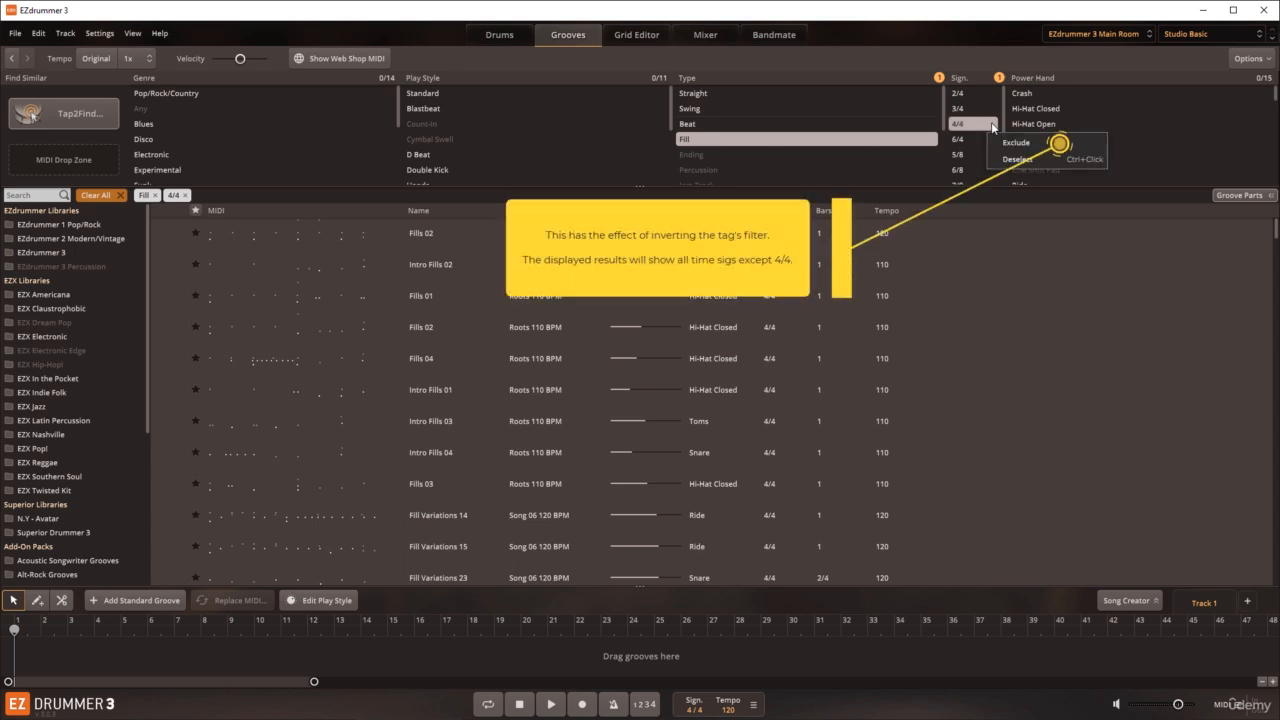
click(976, 58)
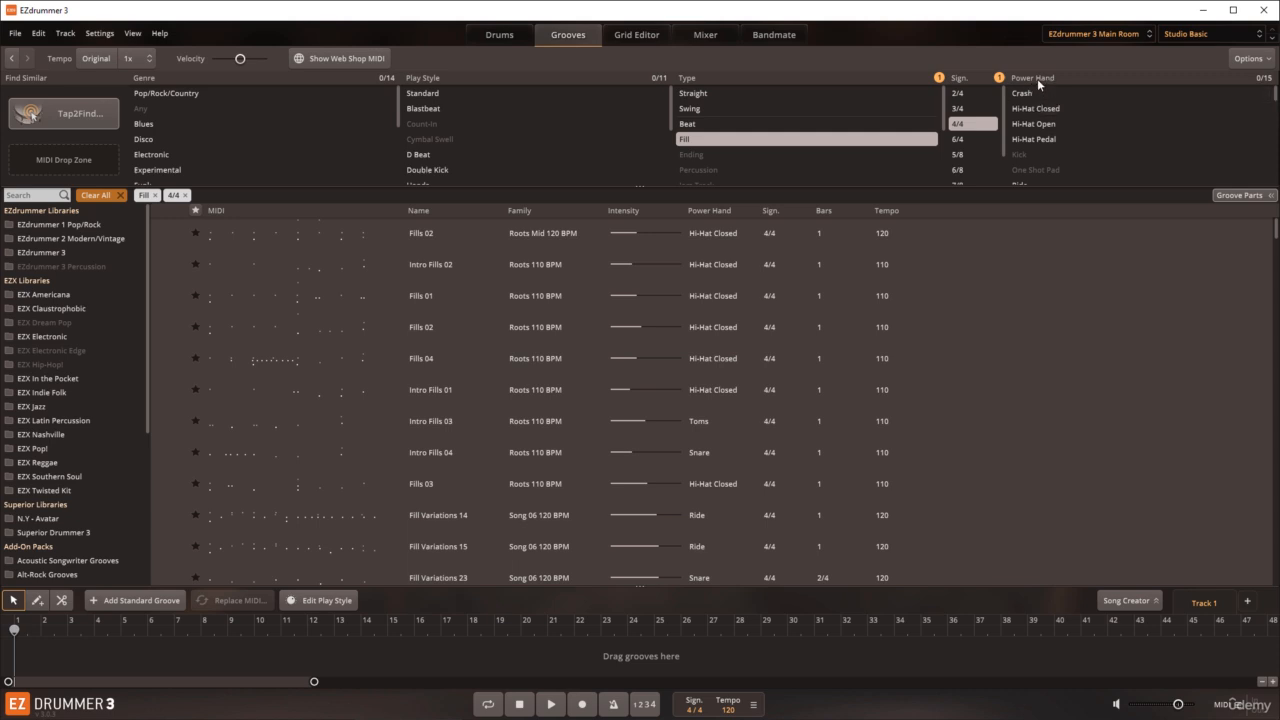
drag(1275, 96, 1275, 116)
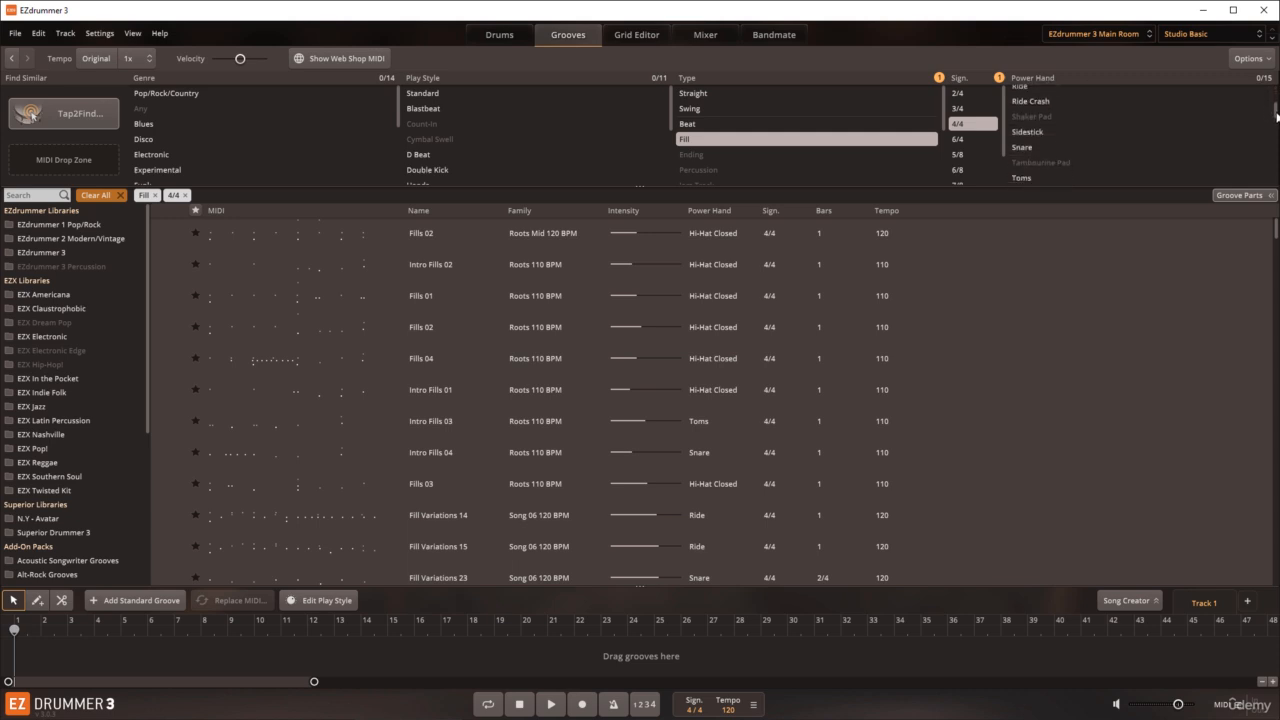
click(1040, 145)
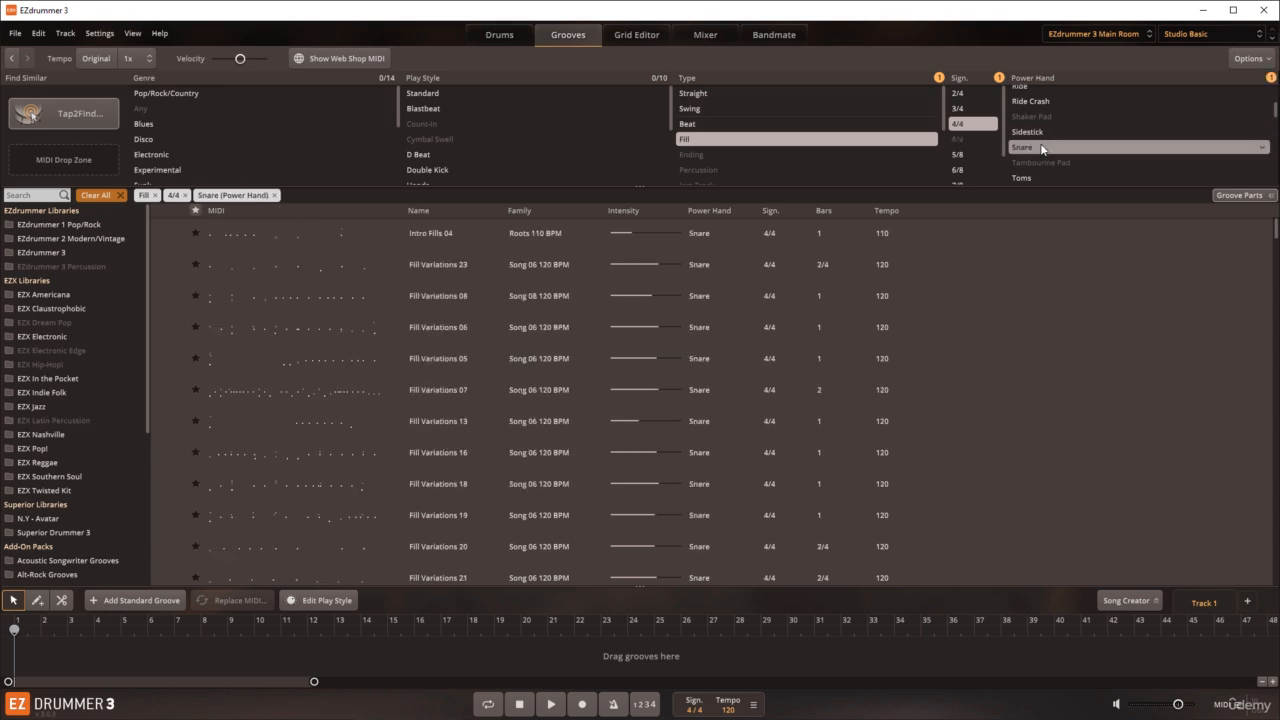
Step: Audition the Fill Variations 07 groove, and select Fill Variations 13 and toggle its favourite star
click(231, 397)
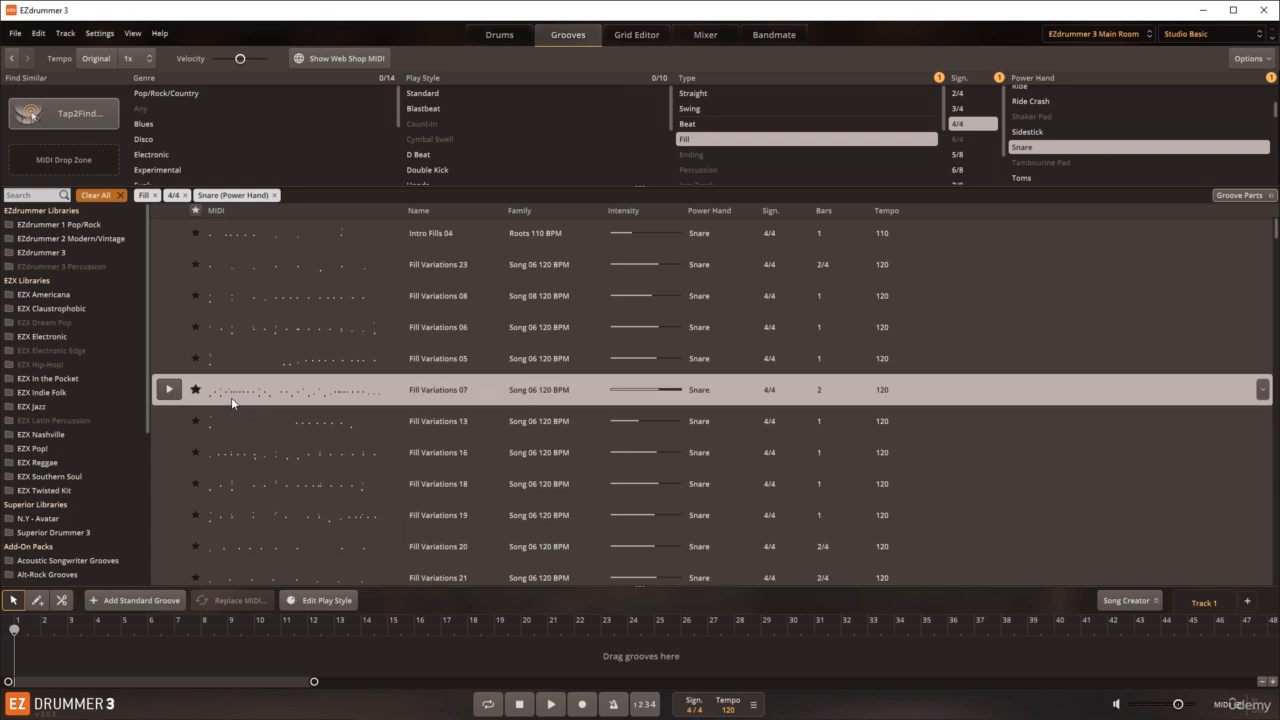
click(170, 390)
click(170, 392)
click(175, 423)
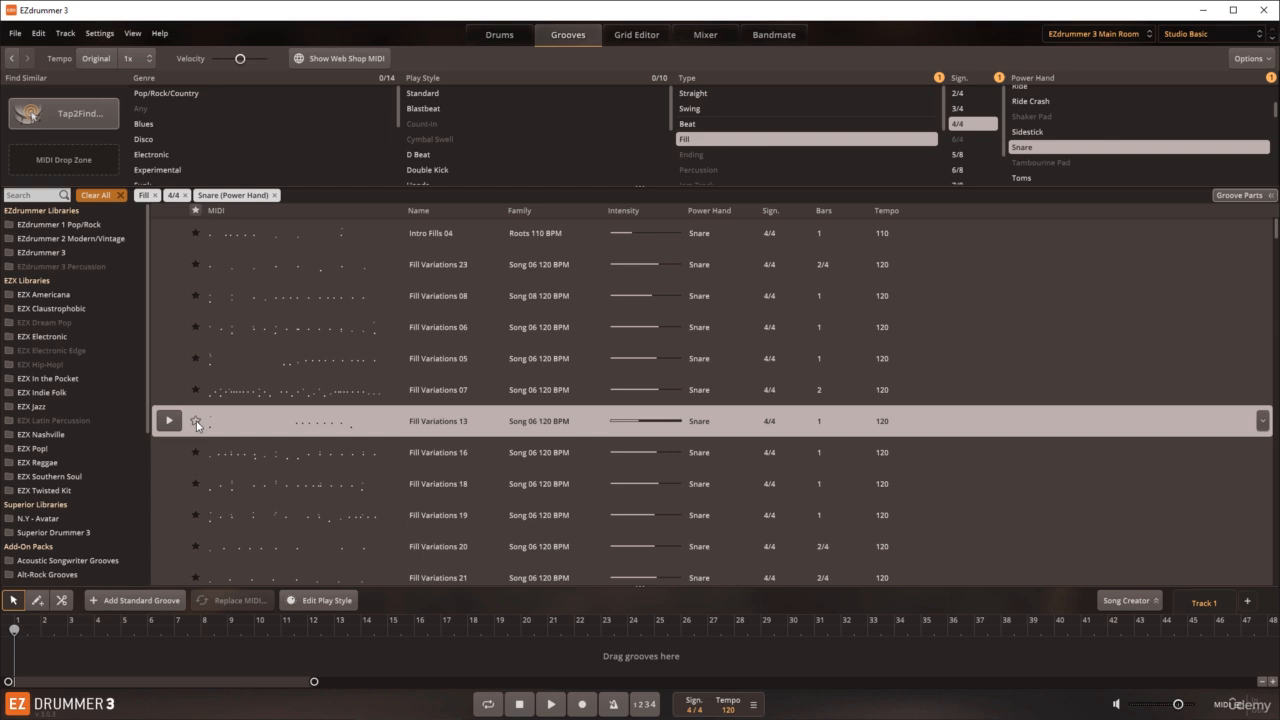
click(195, 422)
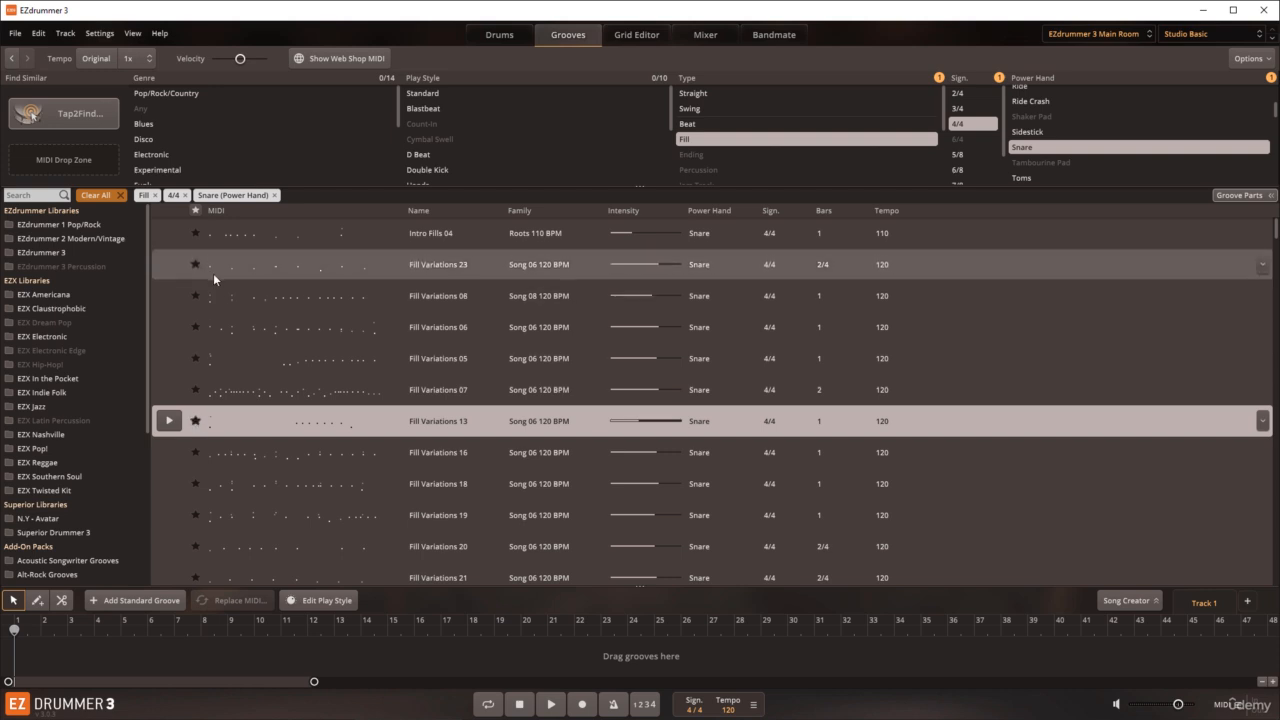
Step: Remove the Snare, 4/4 and Fill filters one by one, and open the EZdrummer 3 groove library
click(275, 195)
click(185, 195)
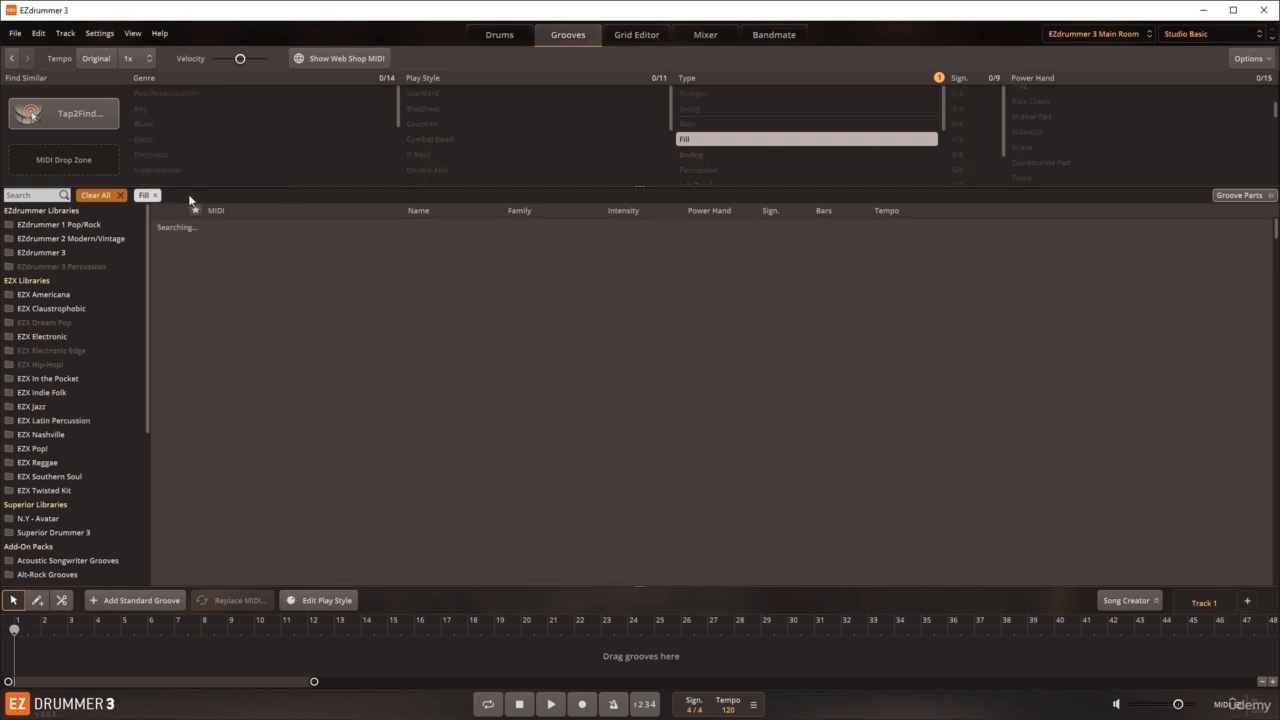
click(156, 195)
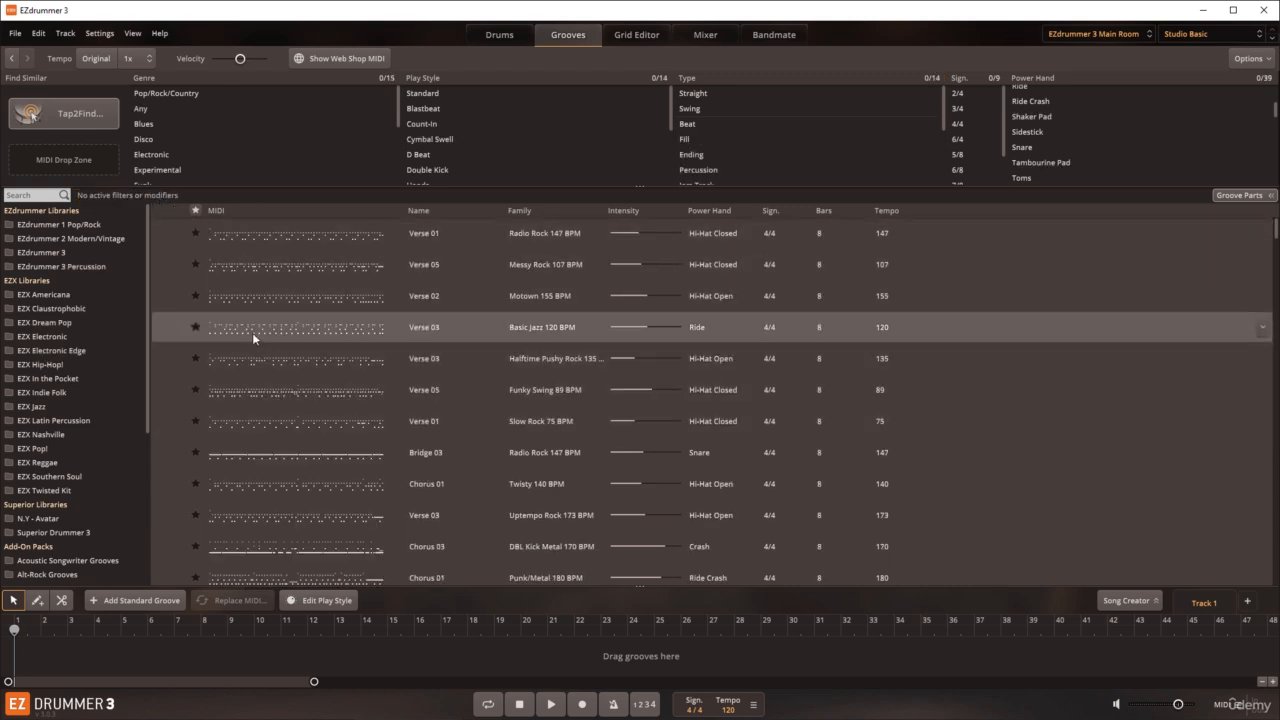
click(60, 253)
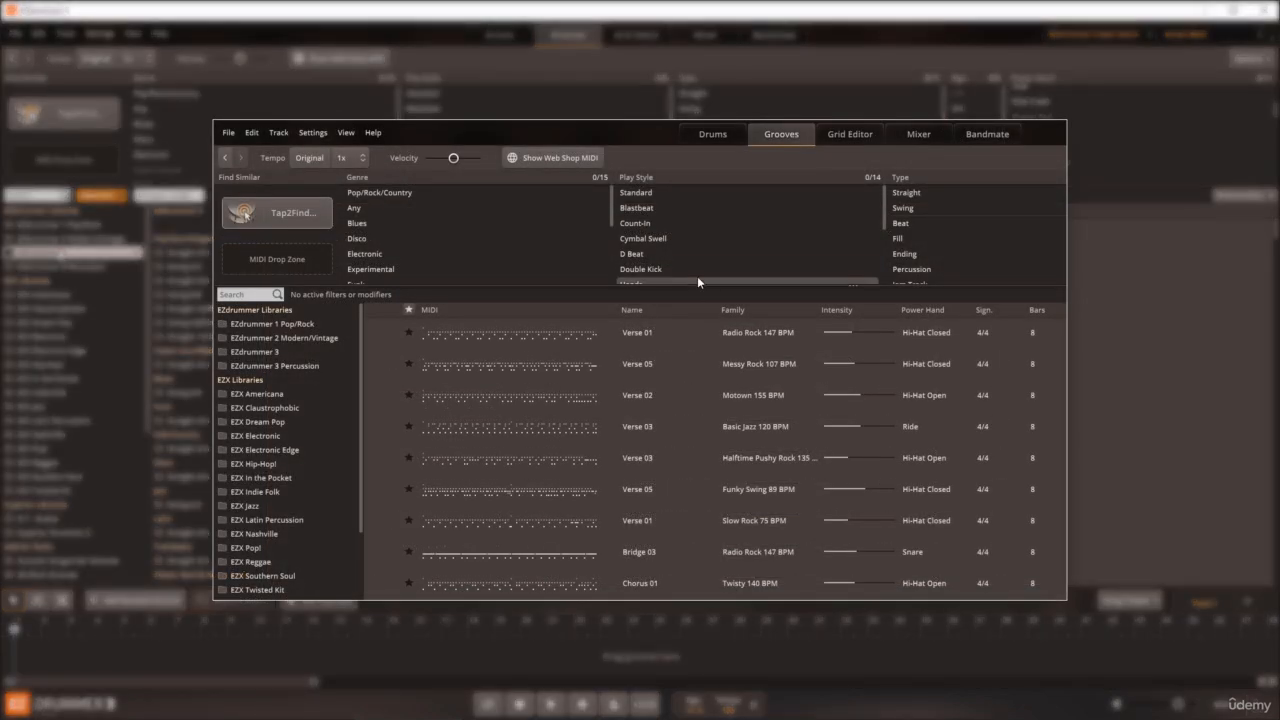
Step: Filter the grooves by the Count-In play style, change the filter to exclude Count-In, and remove it
click(660, 230)
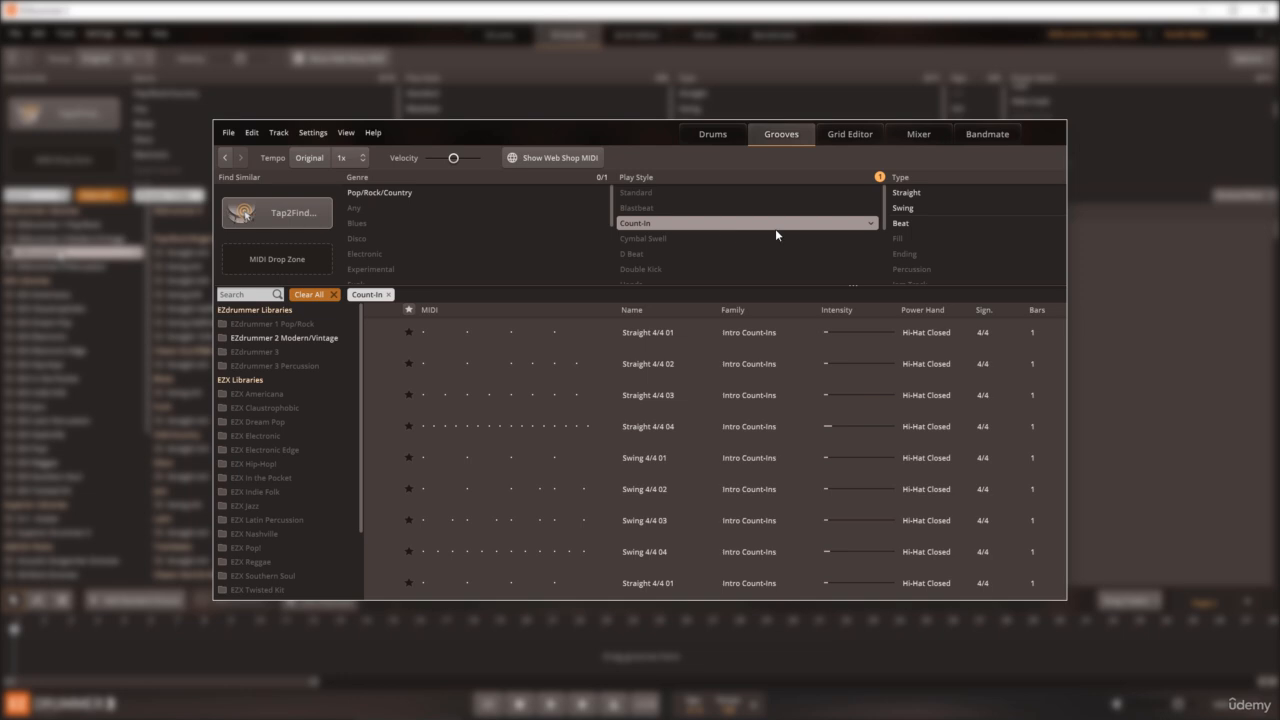
right_click(870, 228)
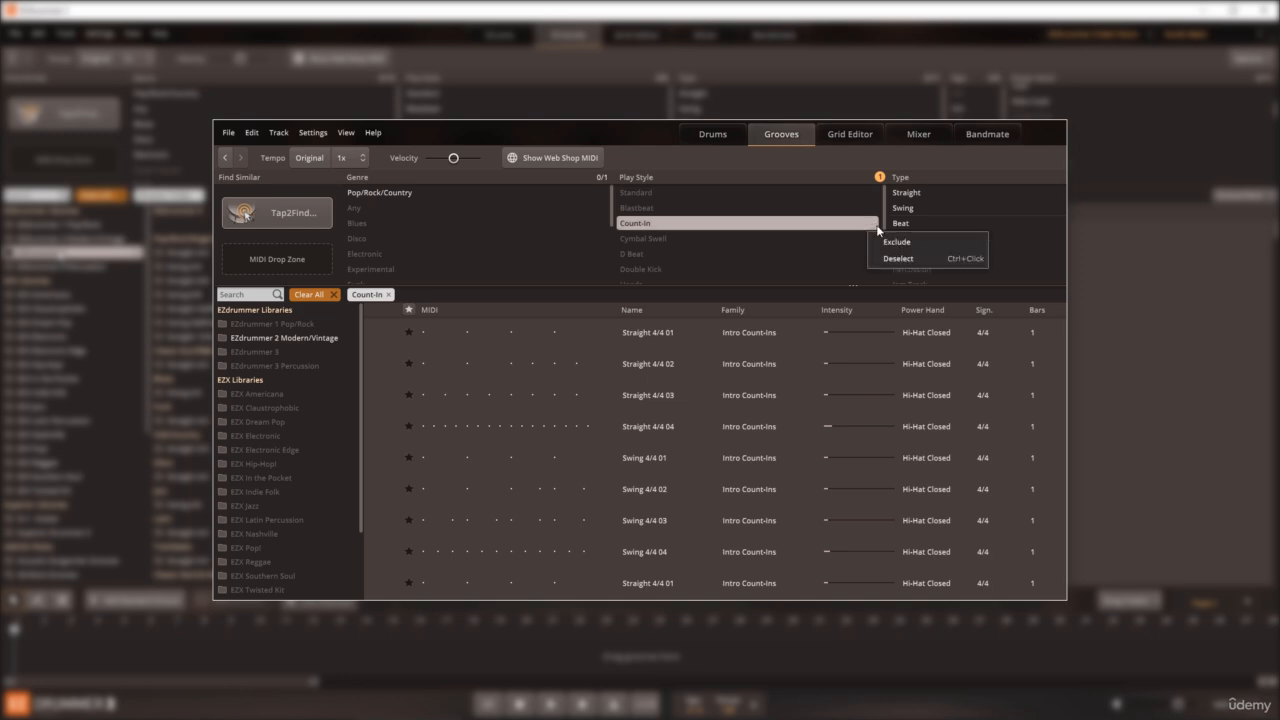
click(897, 242)
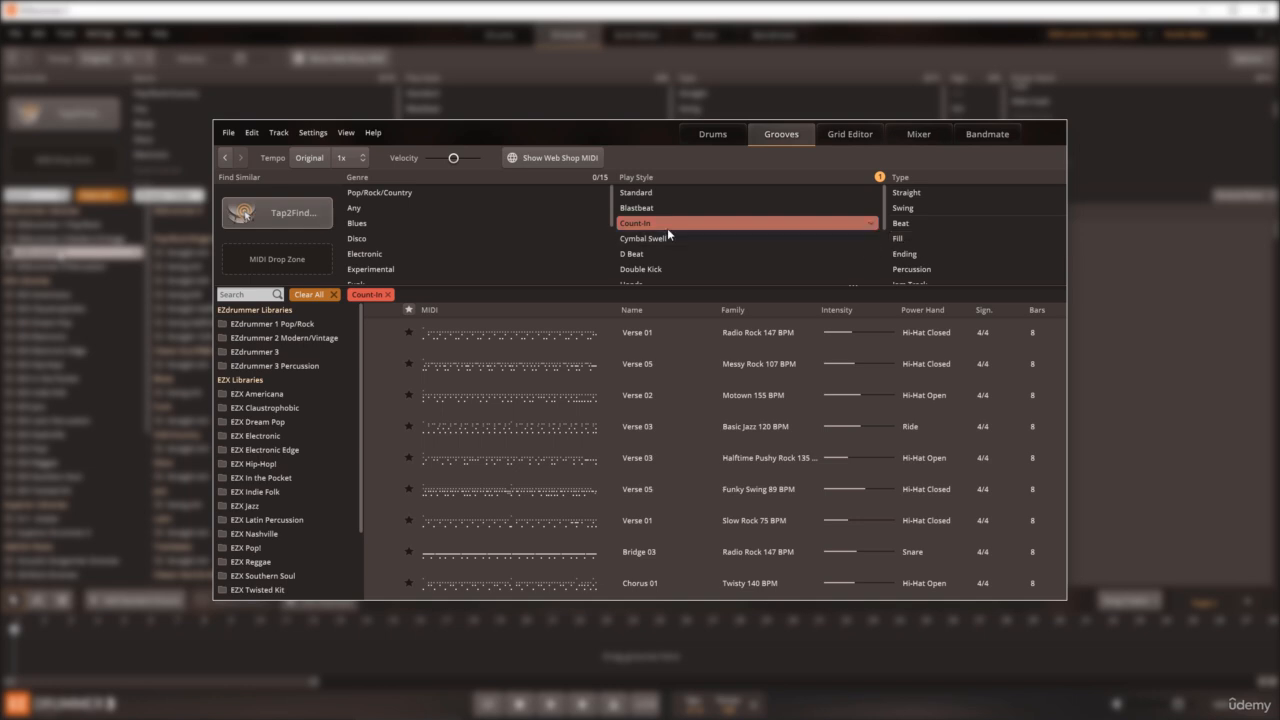
click(387, 295)
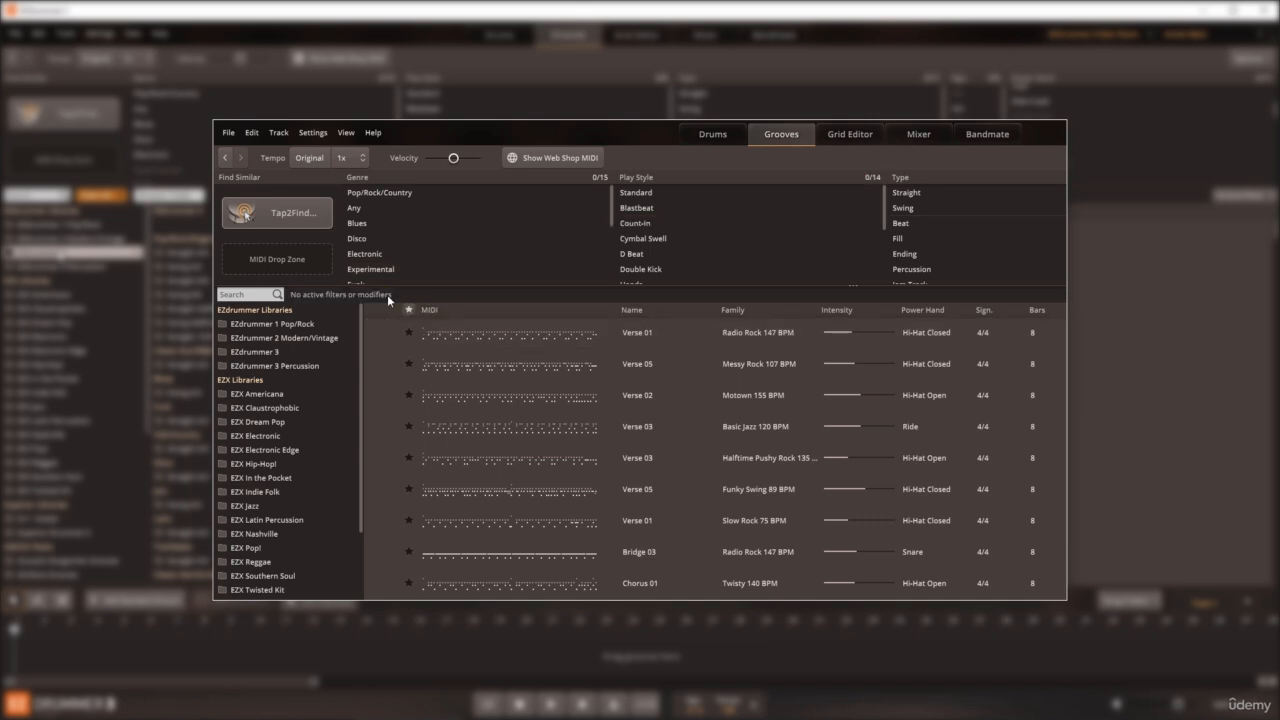
Step: Select the Blastbeat play style and exclude it from the groove results
click(645, 210)
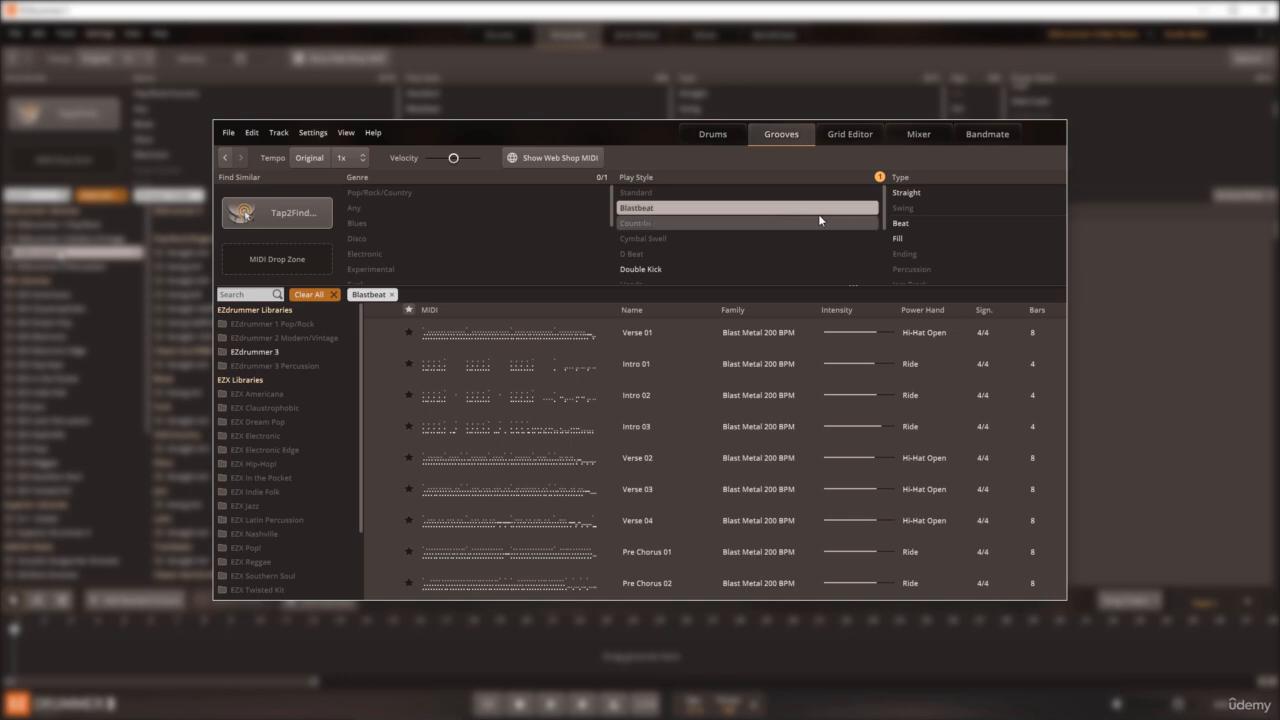
click(872, 210)
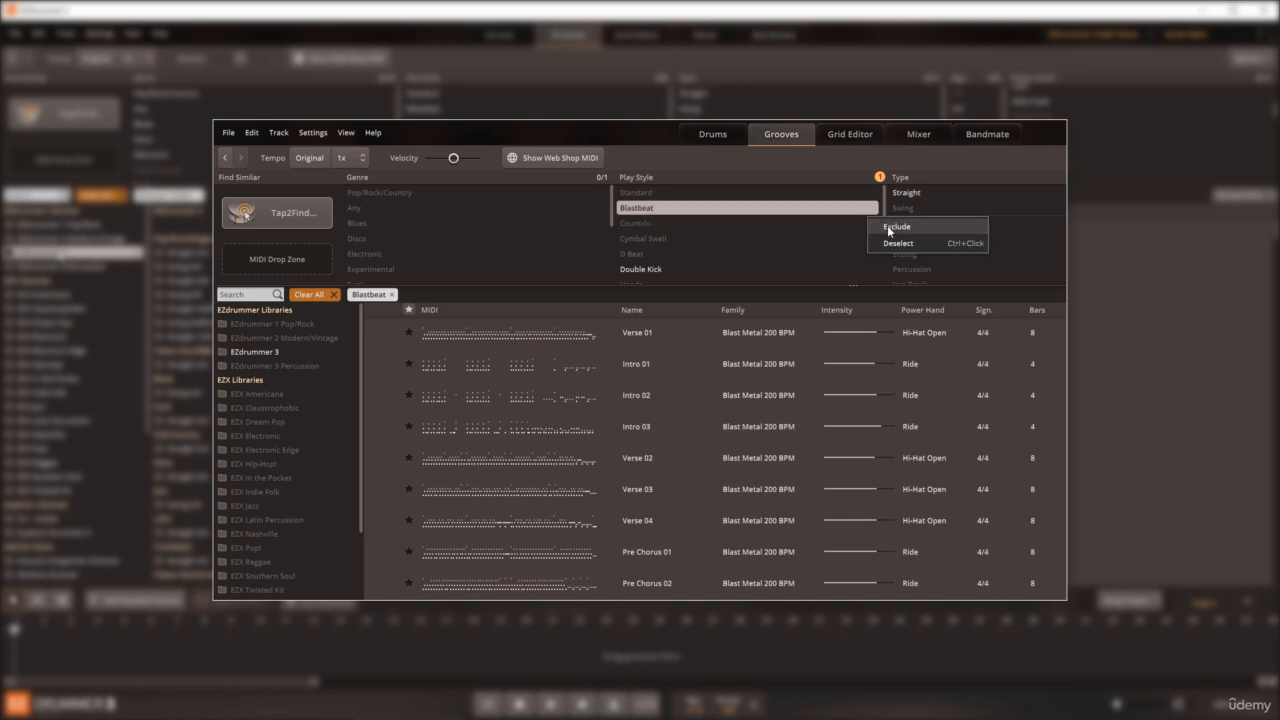
click(908, 243)
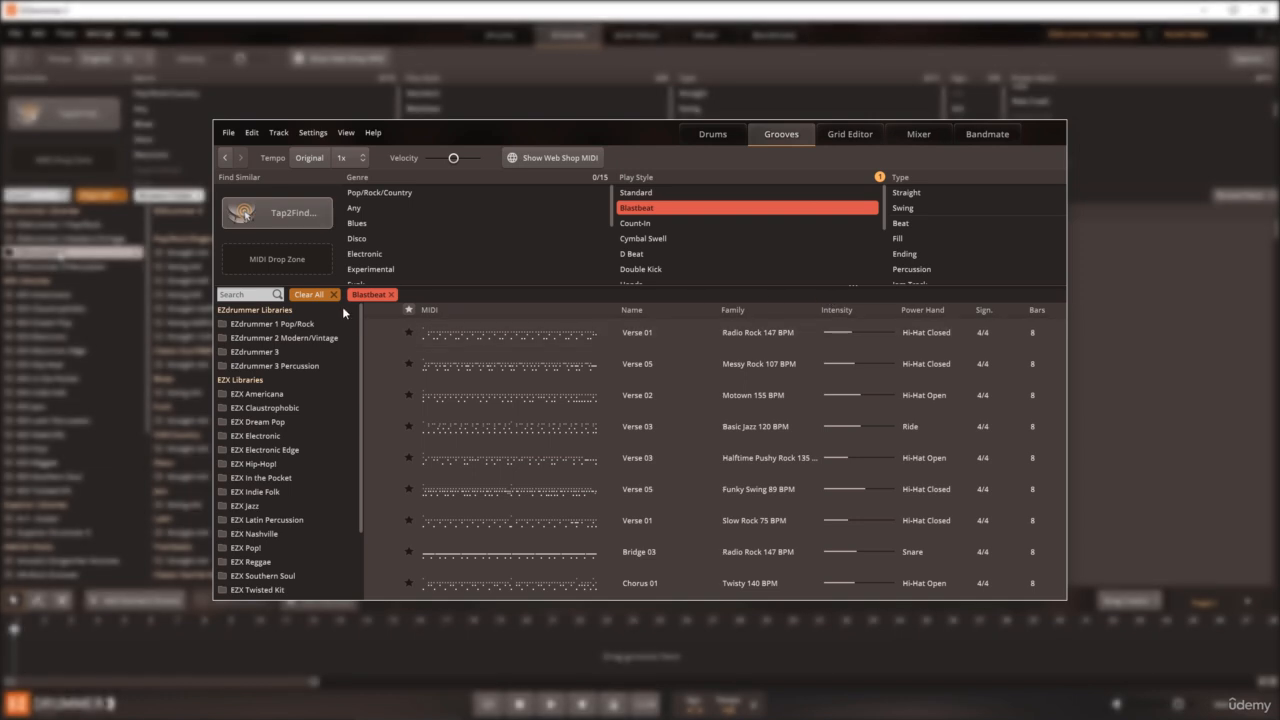
Step: Clear the Blastbeat filter and audition Intro 01 of Funky Feel 109 BPM from the EZdrummer 3 Funk Straight 4/4 grooves
click(336, 296)
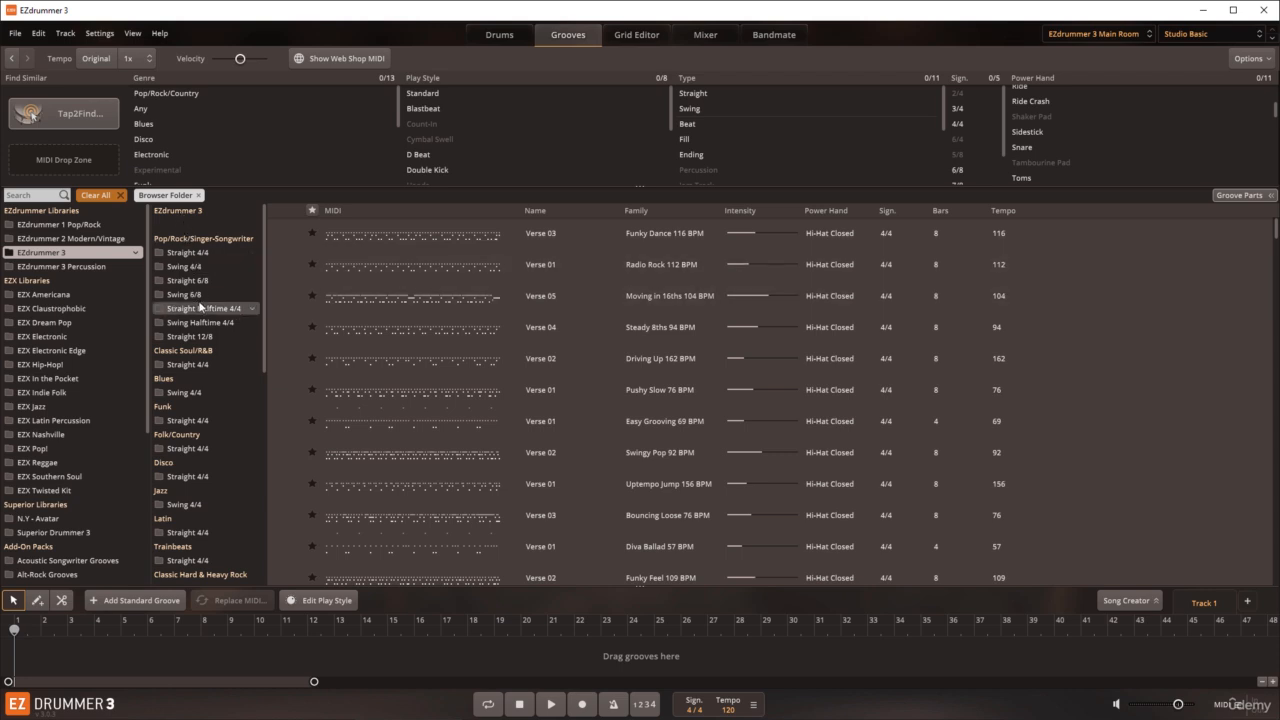
click(186, 420)
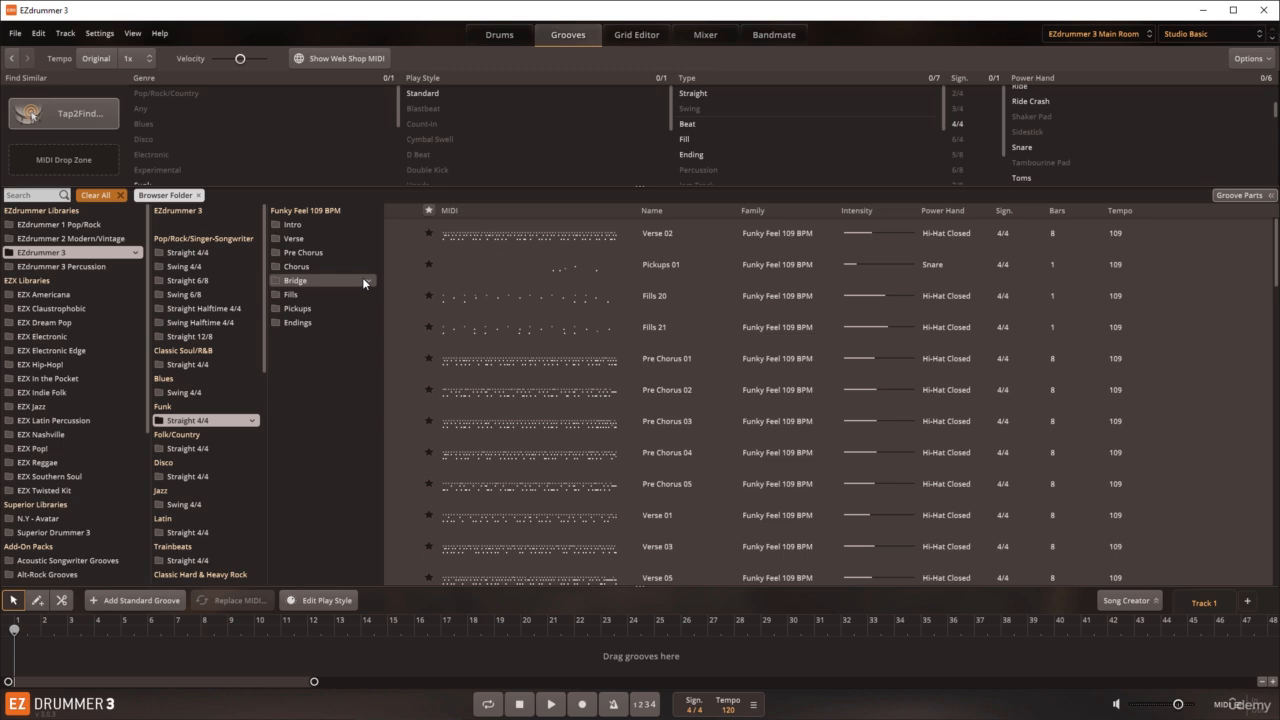
click(299, 227)
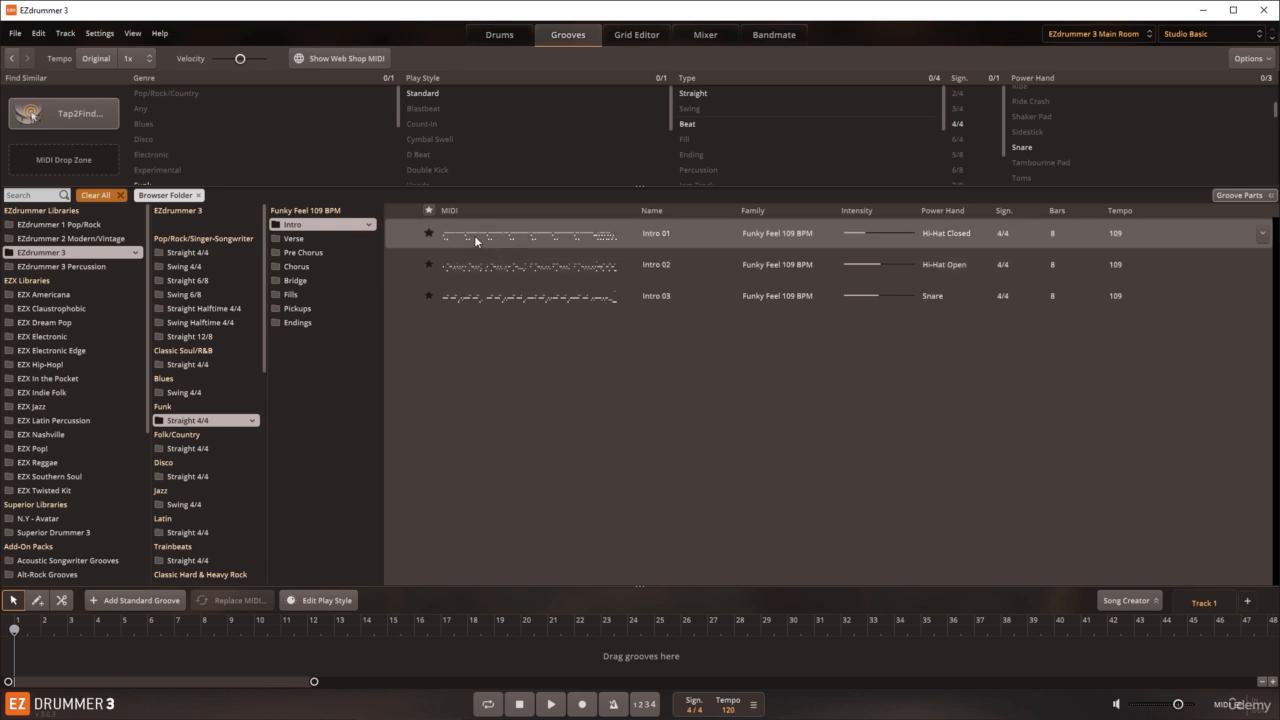
click(403, 233)
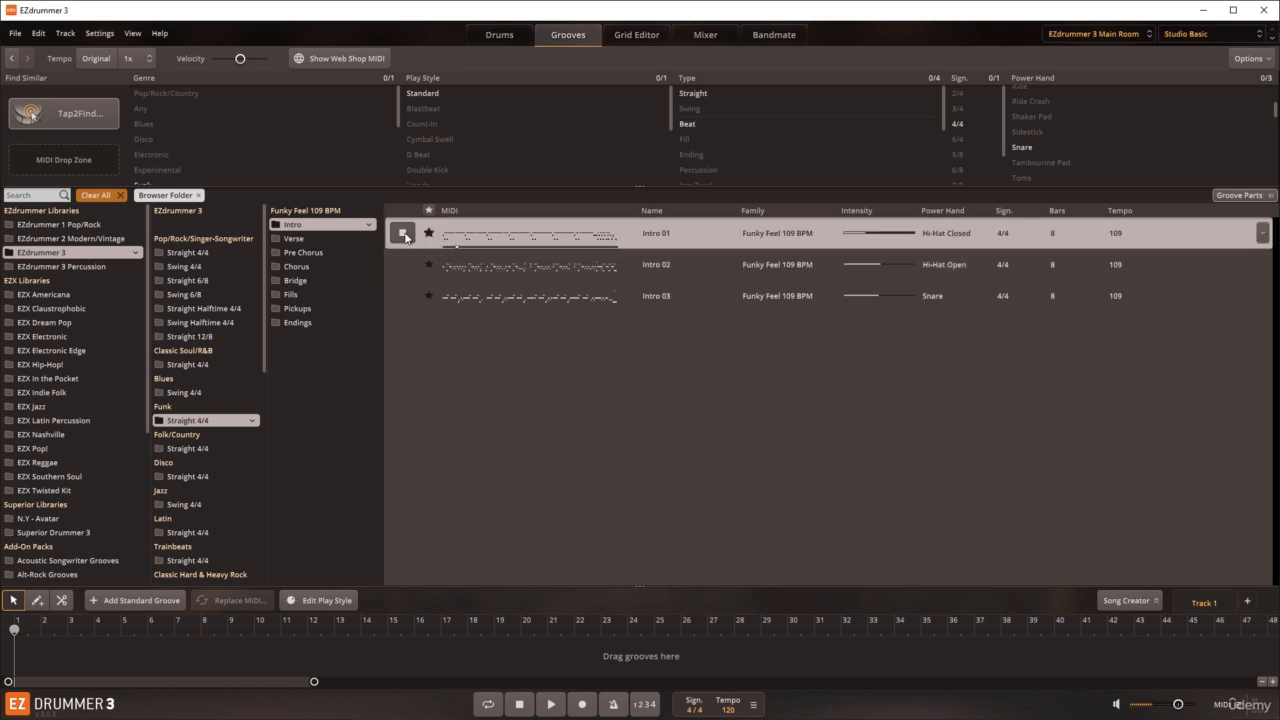
click(405, 237)
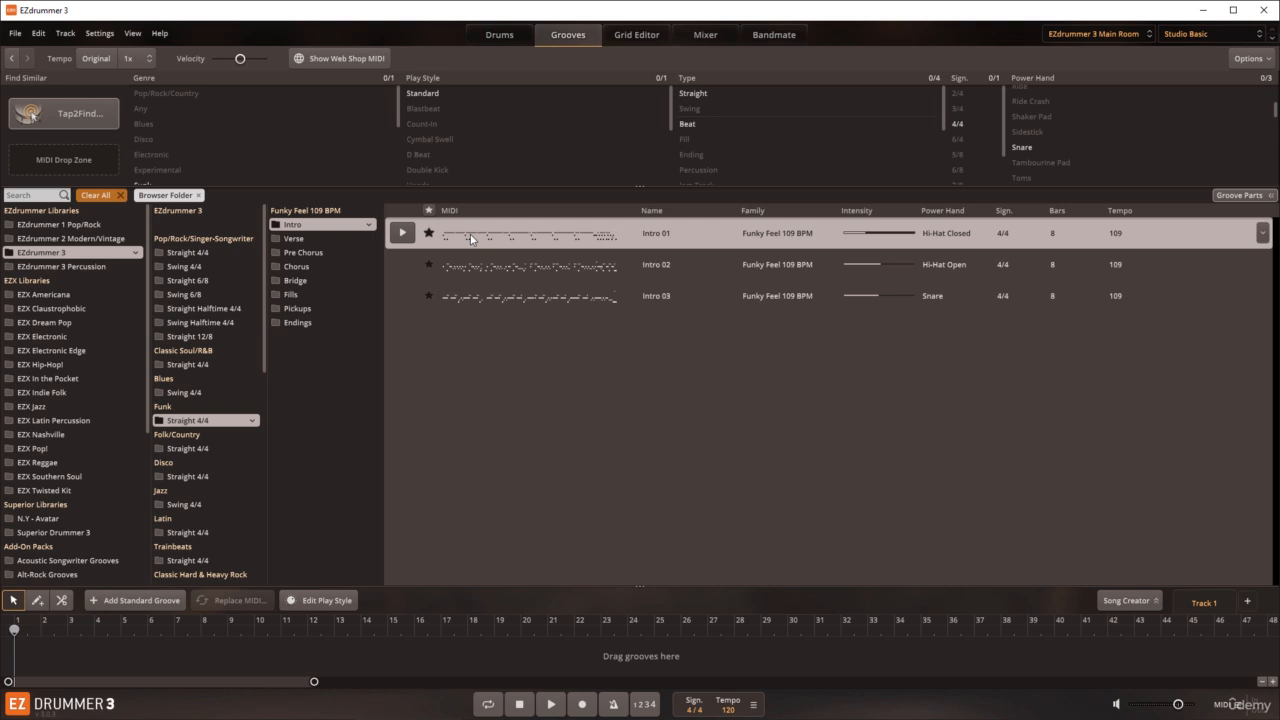
Step: Place the Funky Feel groove Intro 01 at bar 2 of the song track, followed directly by Verse 03 and Pre Chorus 01
drag(472, 234, 45, 650)
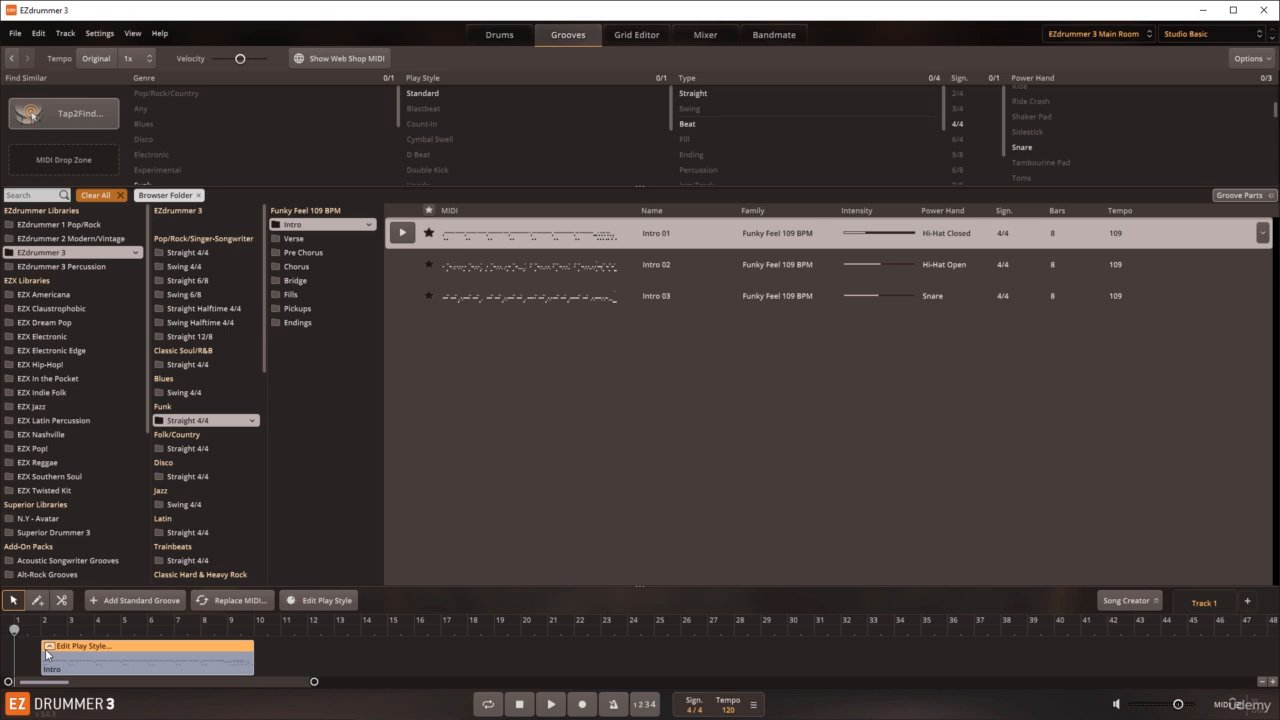
click(287, 244)
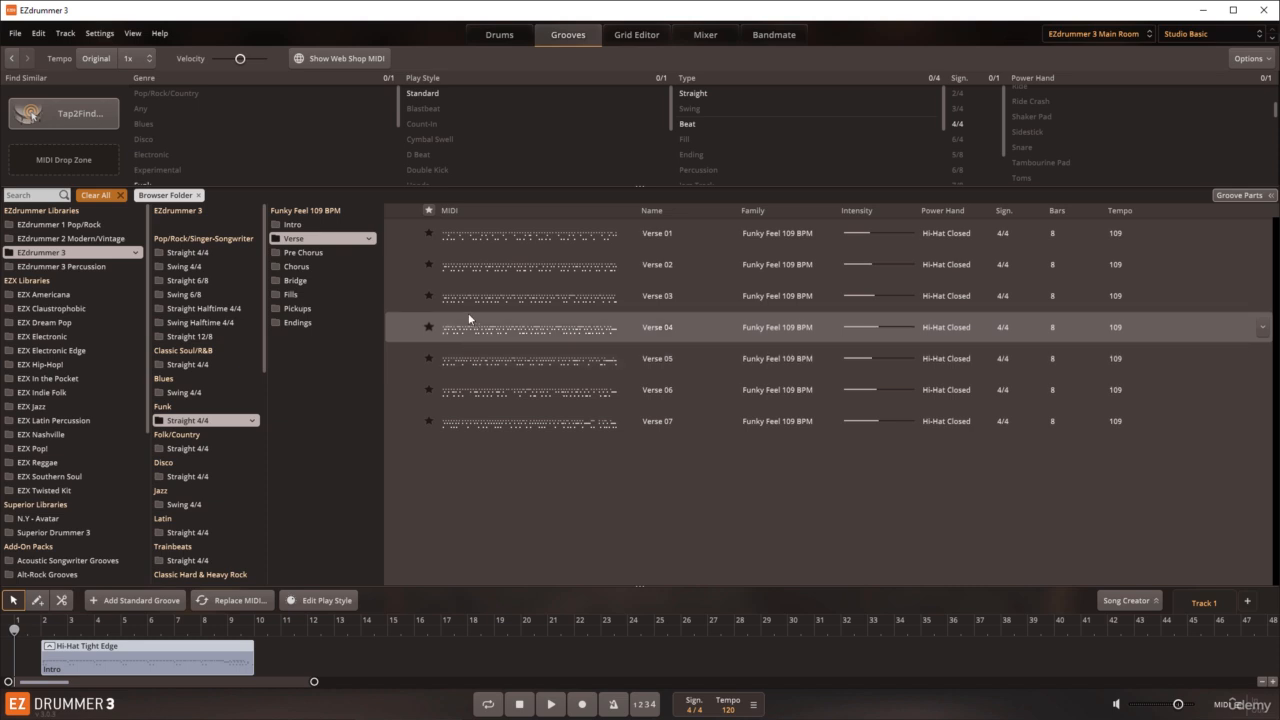
drag(468, 300, 262, 668)
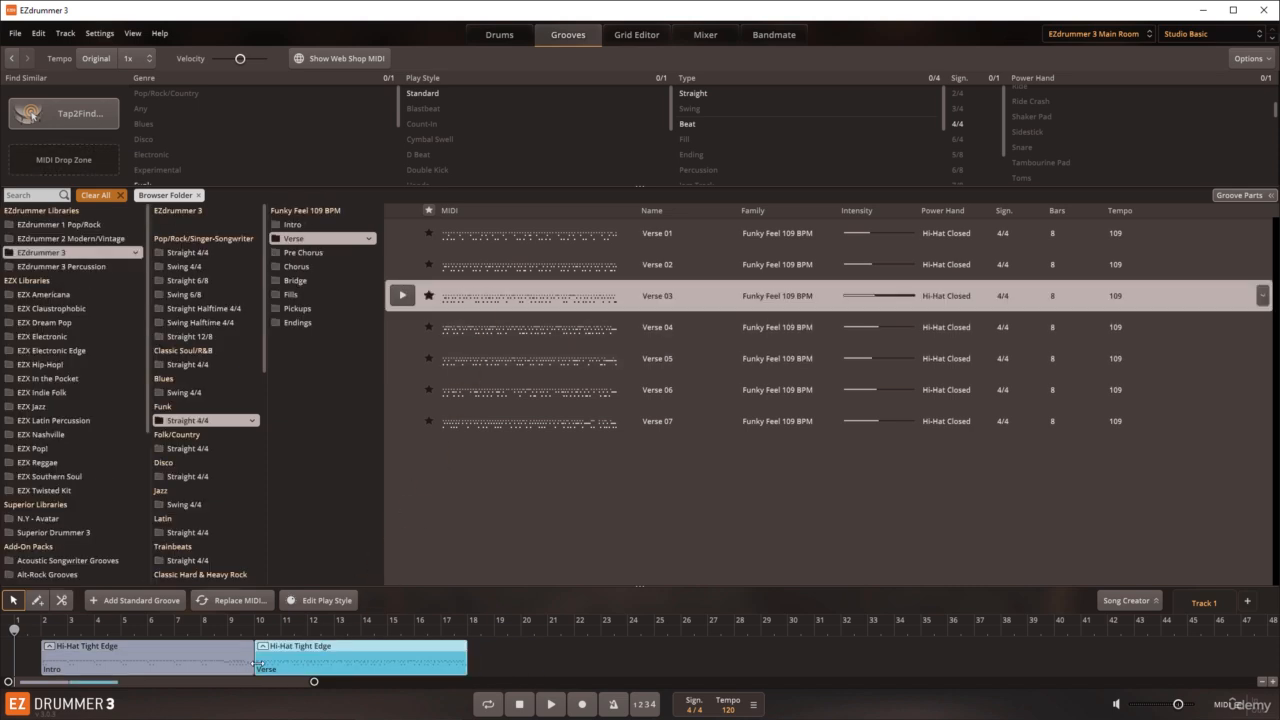
click(322, 254)
drag(450, 238, 468, 668)
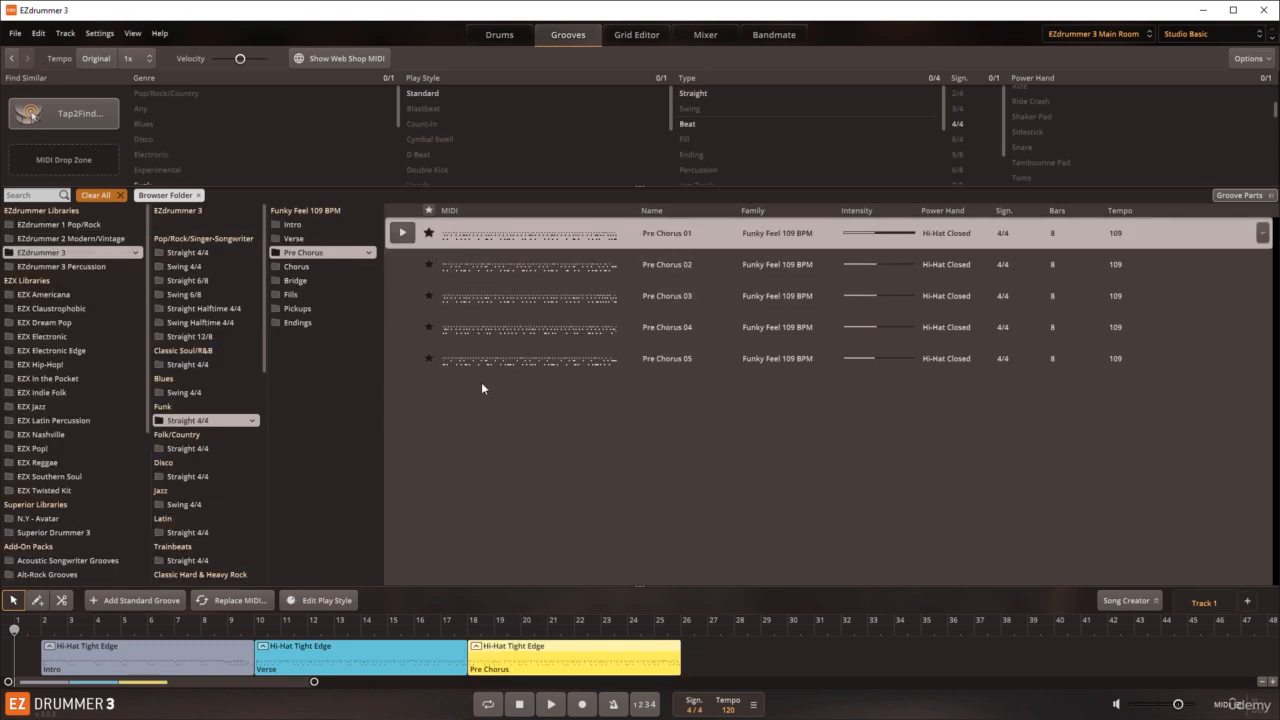
Step: Append the Funky Feel grooves Chorus 02 and Endings 01 directly after the pre-chorus on the song track
click(326, 267)
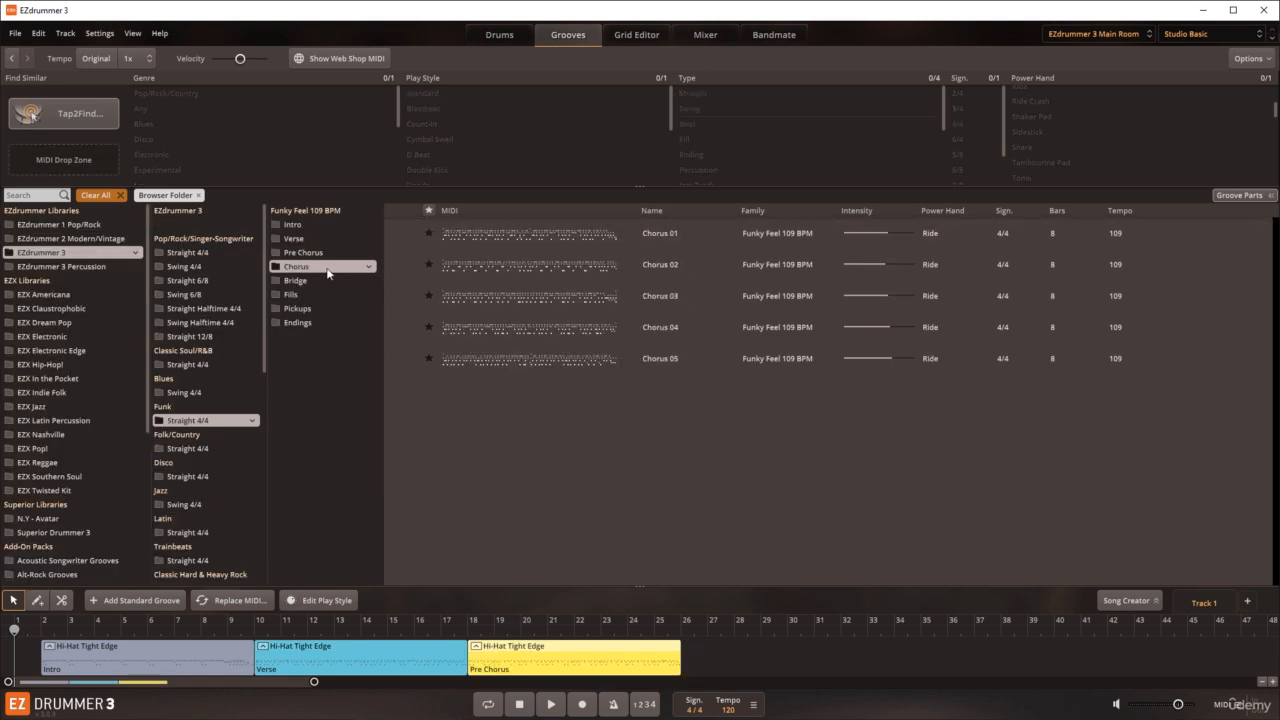
drag(451, 268, 683, 660)
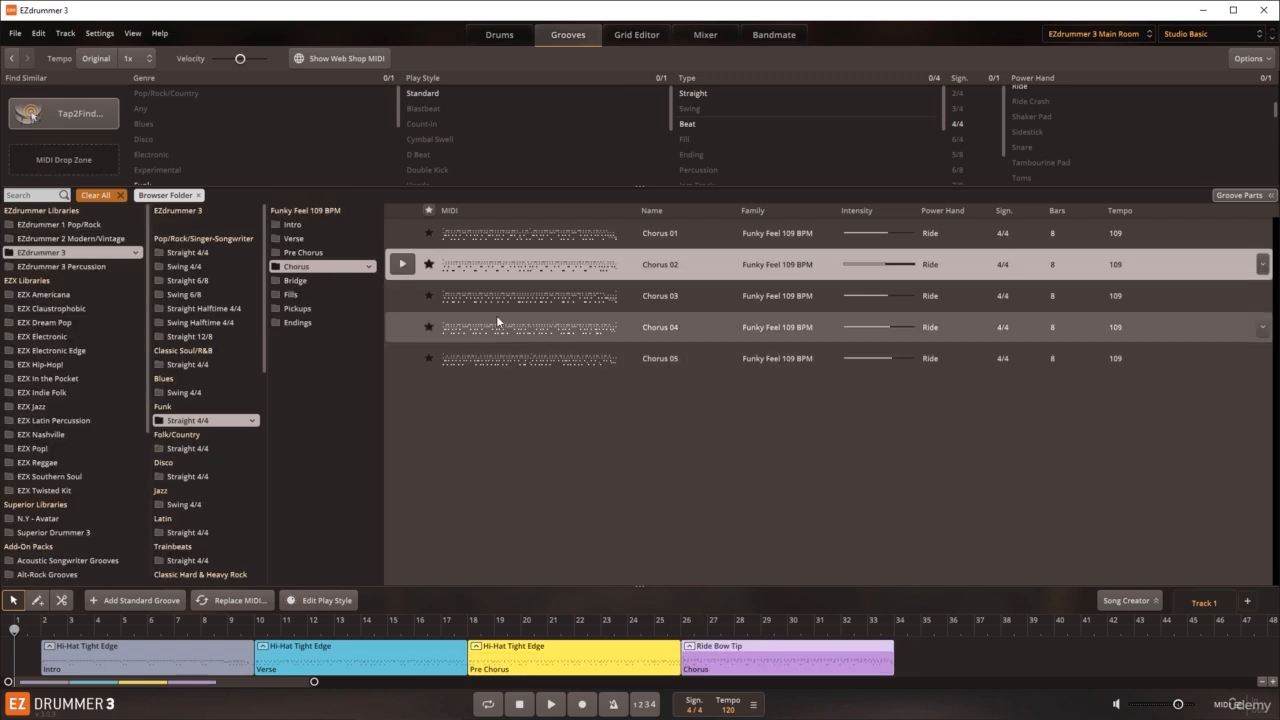
click(303, 322)
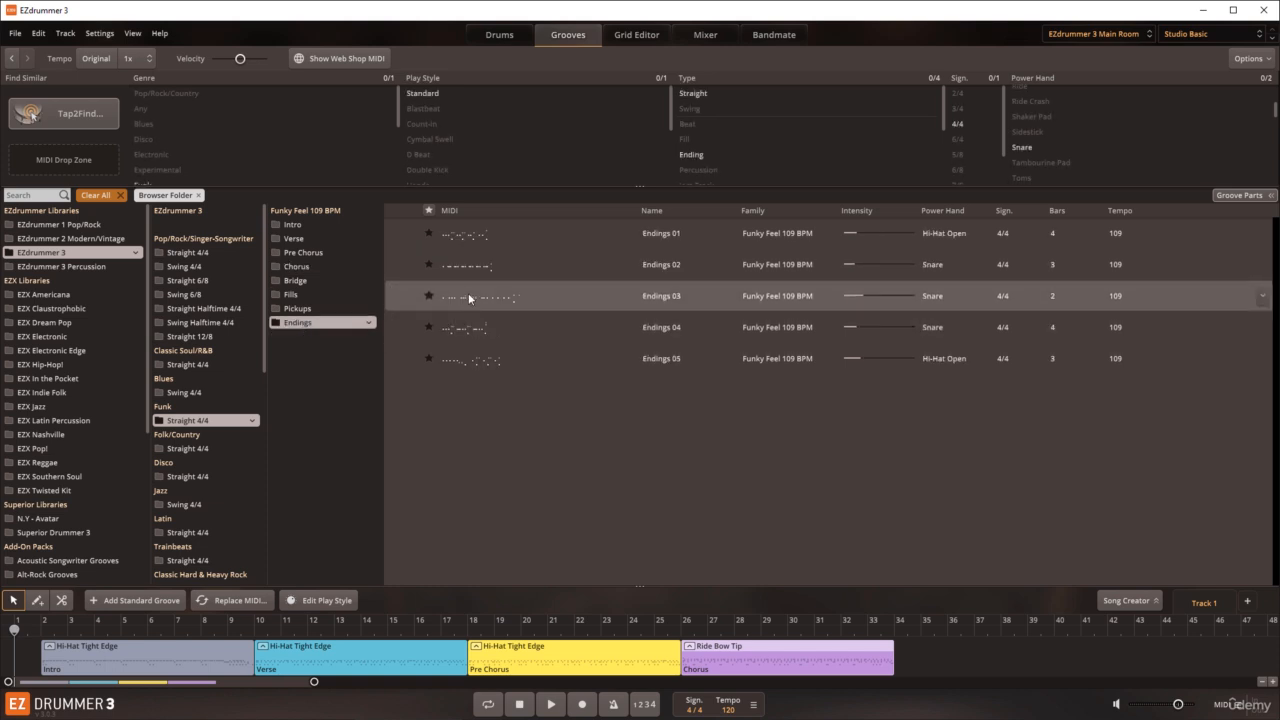
drag(460, 236, 896, 661)
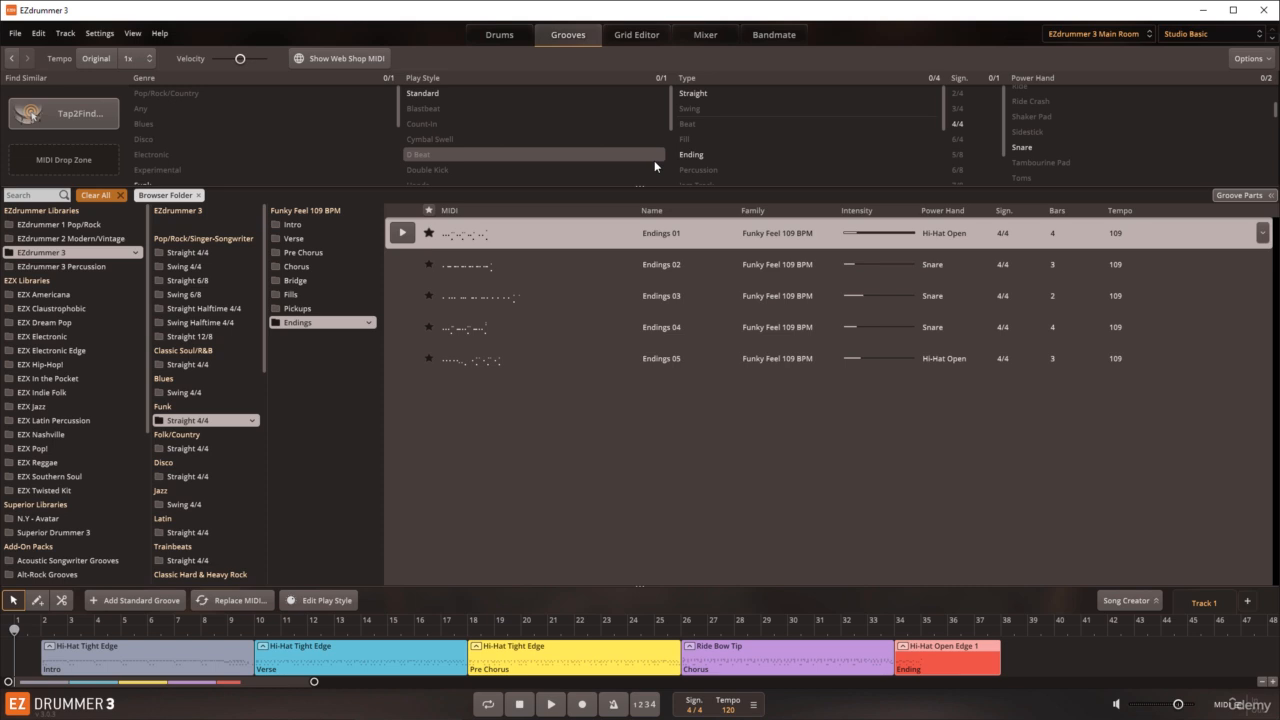
Step: Show the drum kit and play the arranged song through to the ending before stopping playback
click(512, 39)
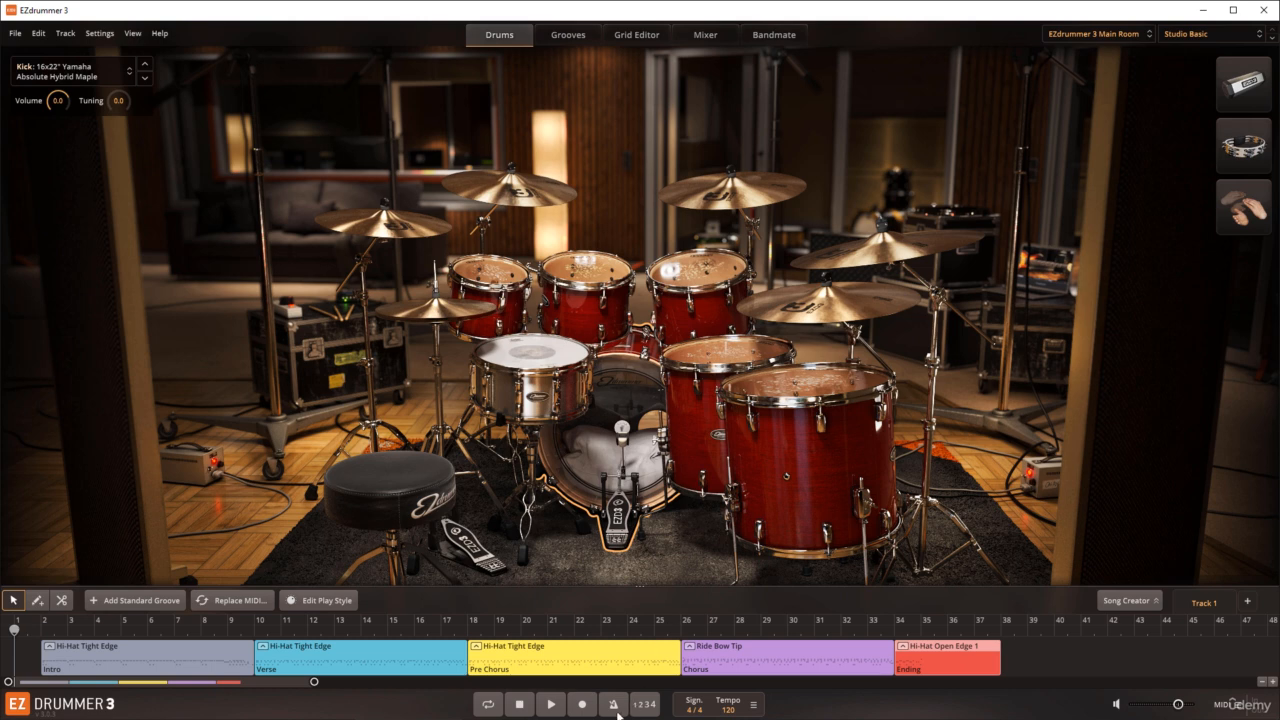
click(551, 704)
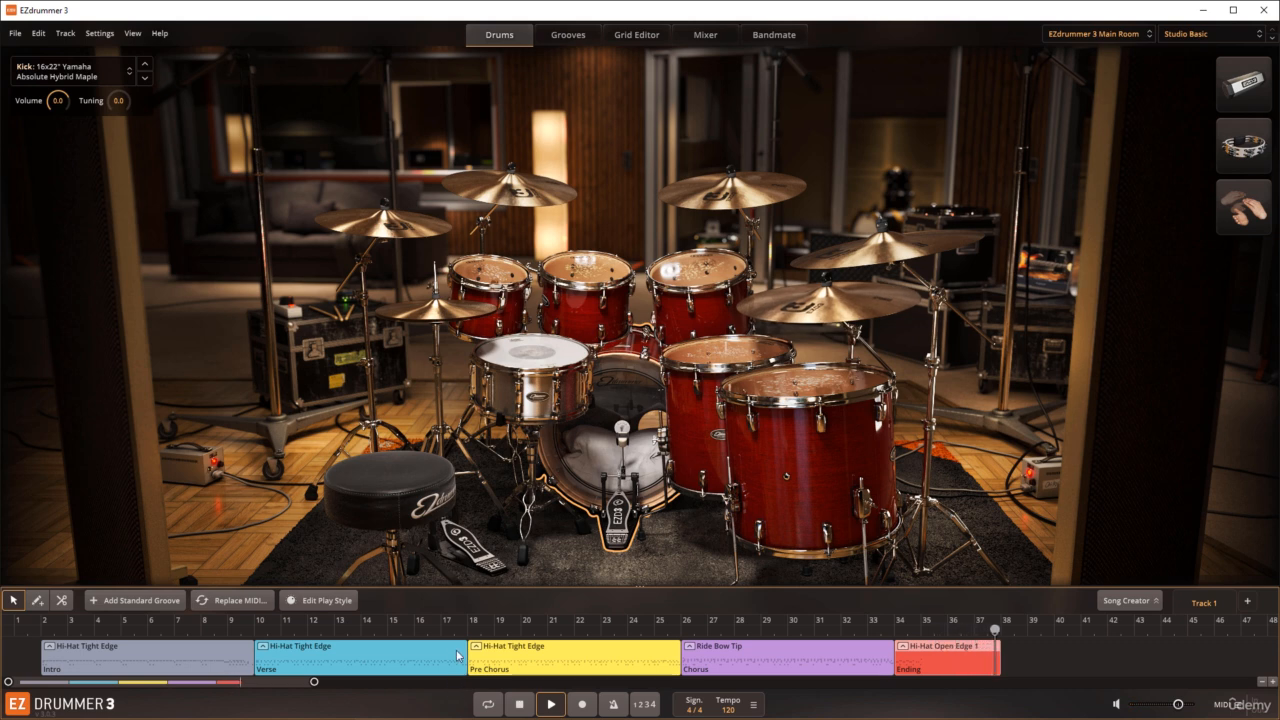
click(519, 704)
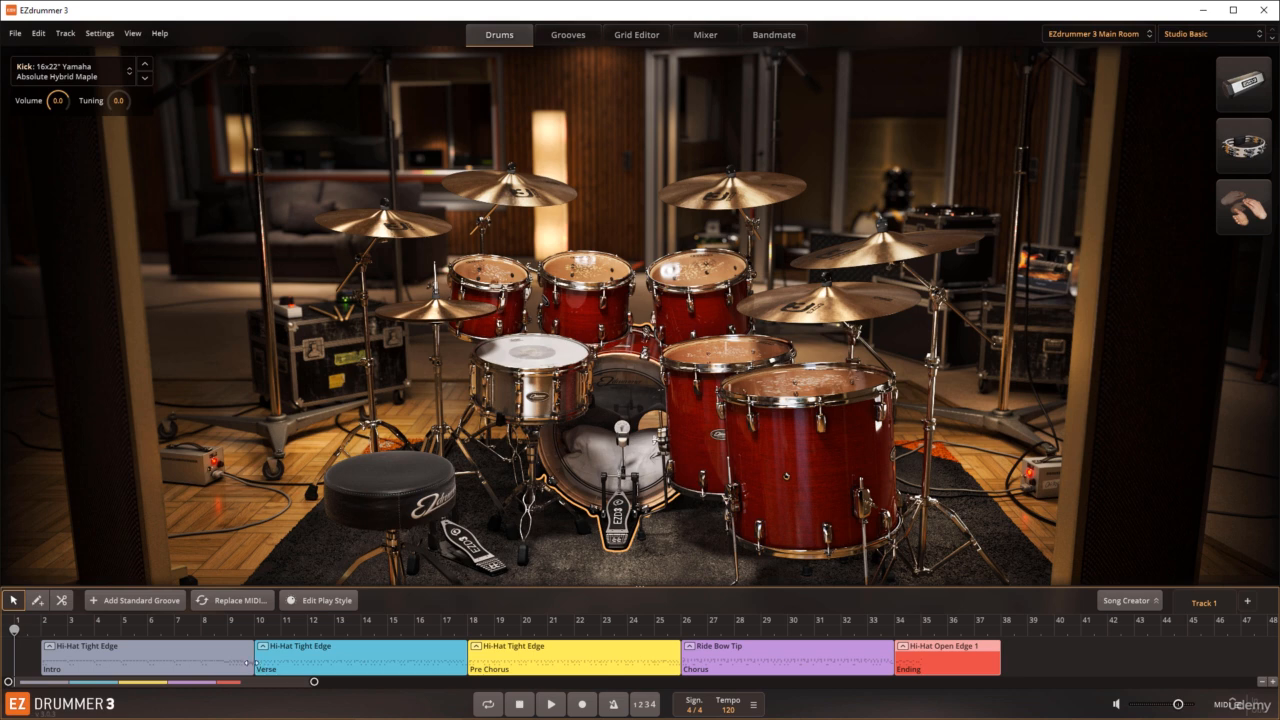
Step: Shorten the intro to four bars, the verse to two and the pre-chorus to four, closing the gaps between them
drag(254, 664, 152, 665)
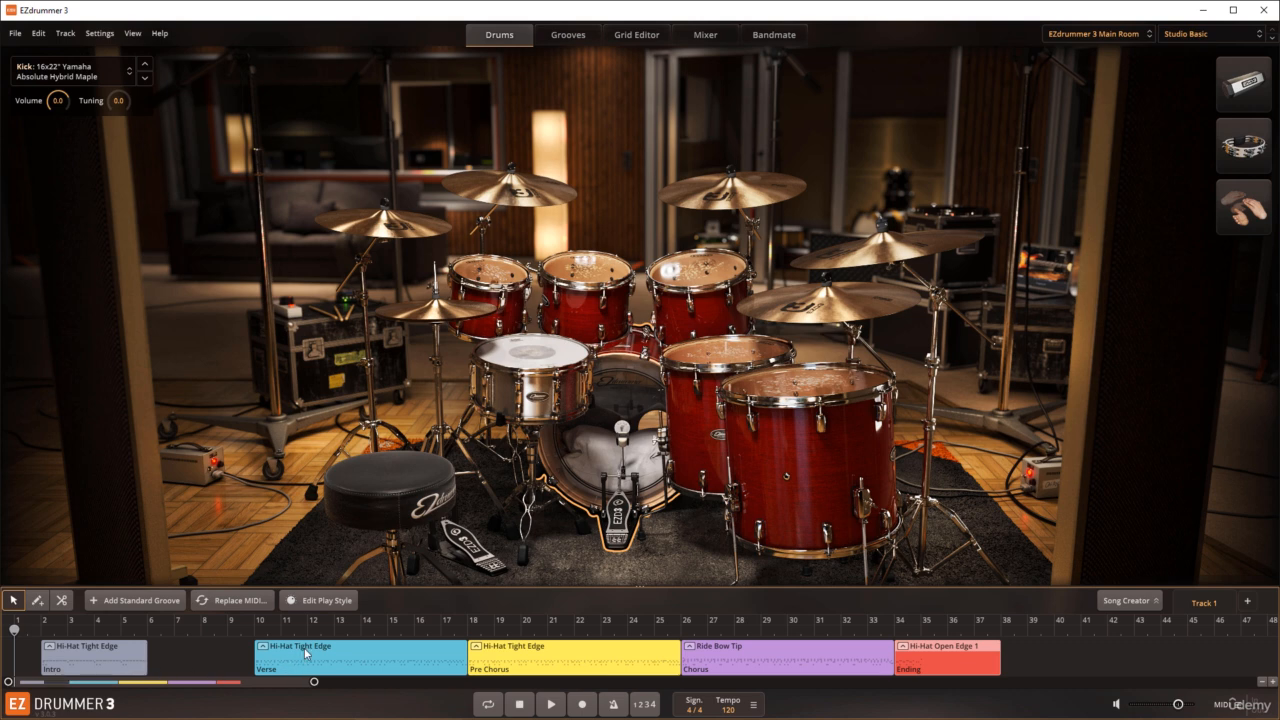
drag(305, 652, 201, 650)
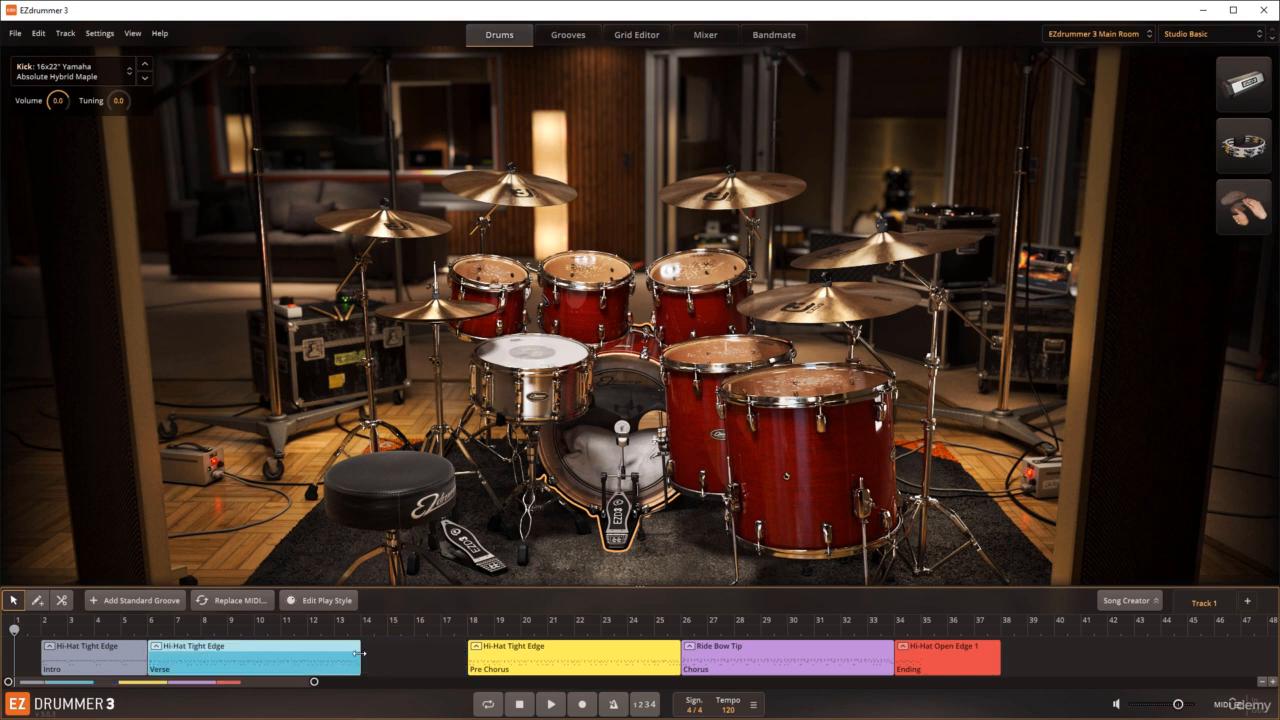
drag(359, 659, 201, 659)
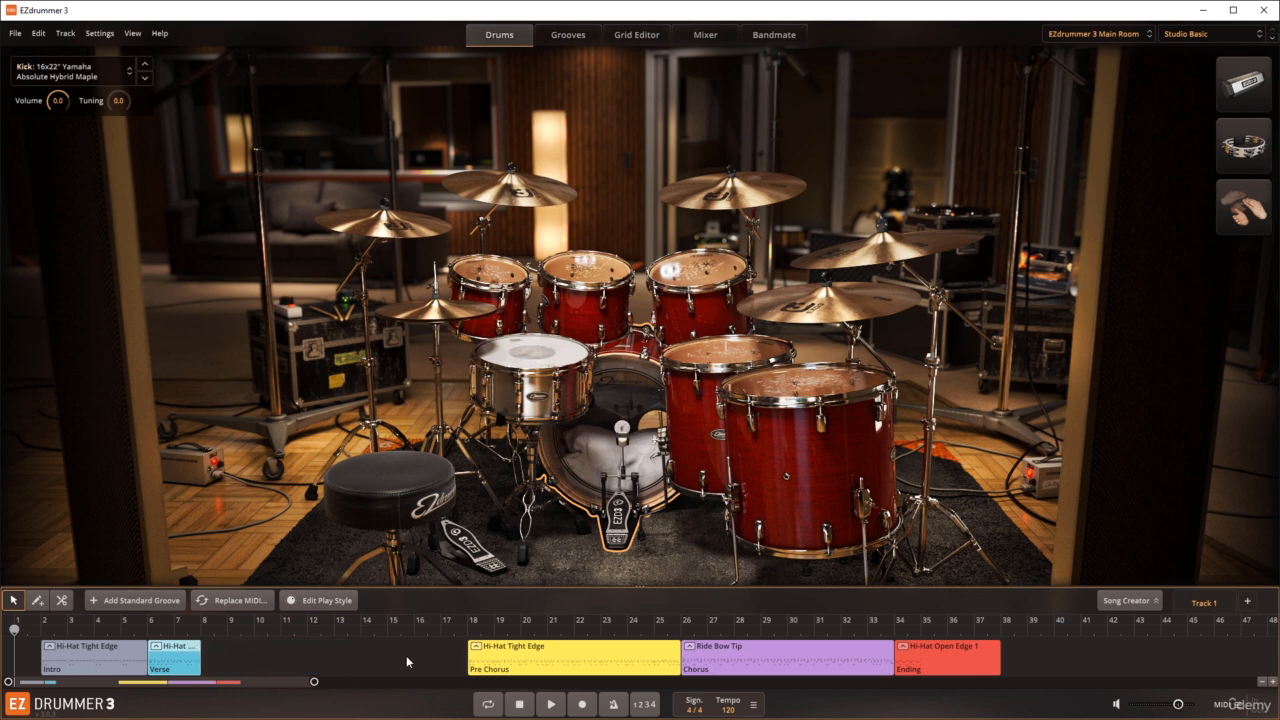
drag(493, 655, 234, 645)
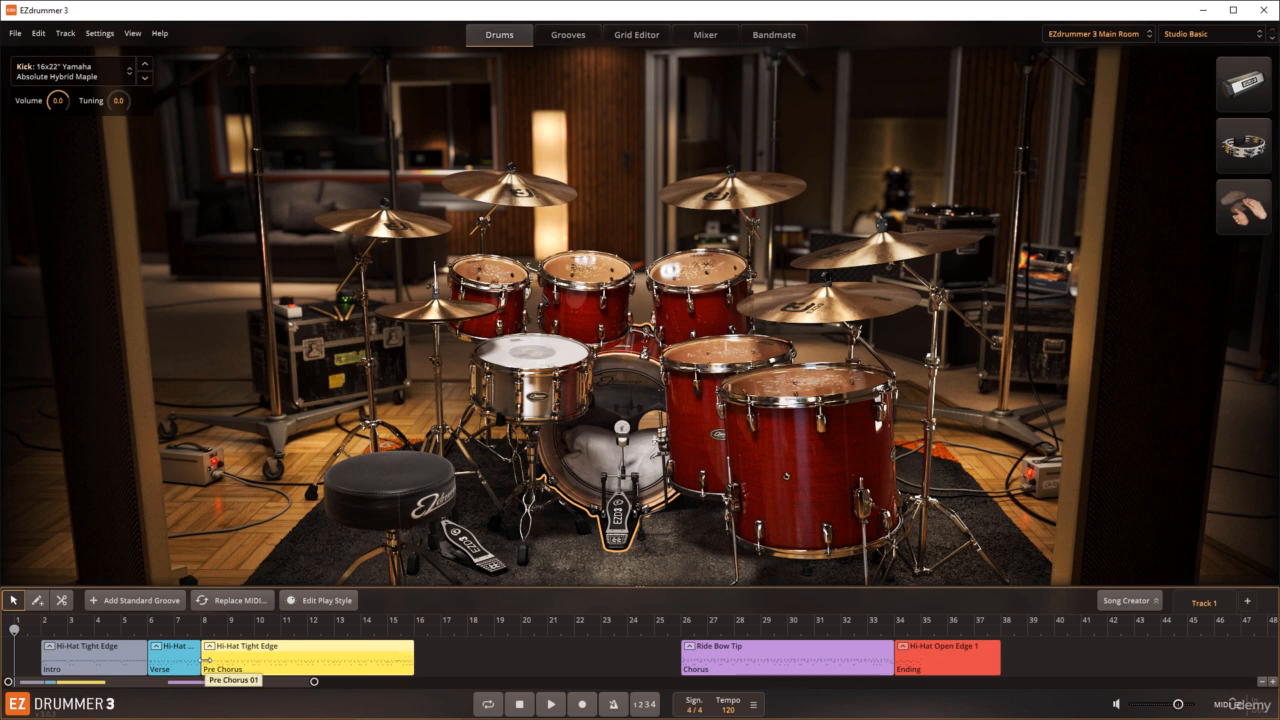
drag(203, 661, 260, 650)
Step: Close up and shorten the chorus to about 1.5 bars and the ending to two bars, and play the condensed song
drag(713, 655, 340, 655)
drag(521, 660, 347, 660)
drag(916, 667, 373, 669)
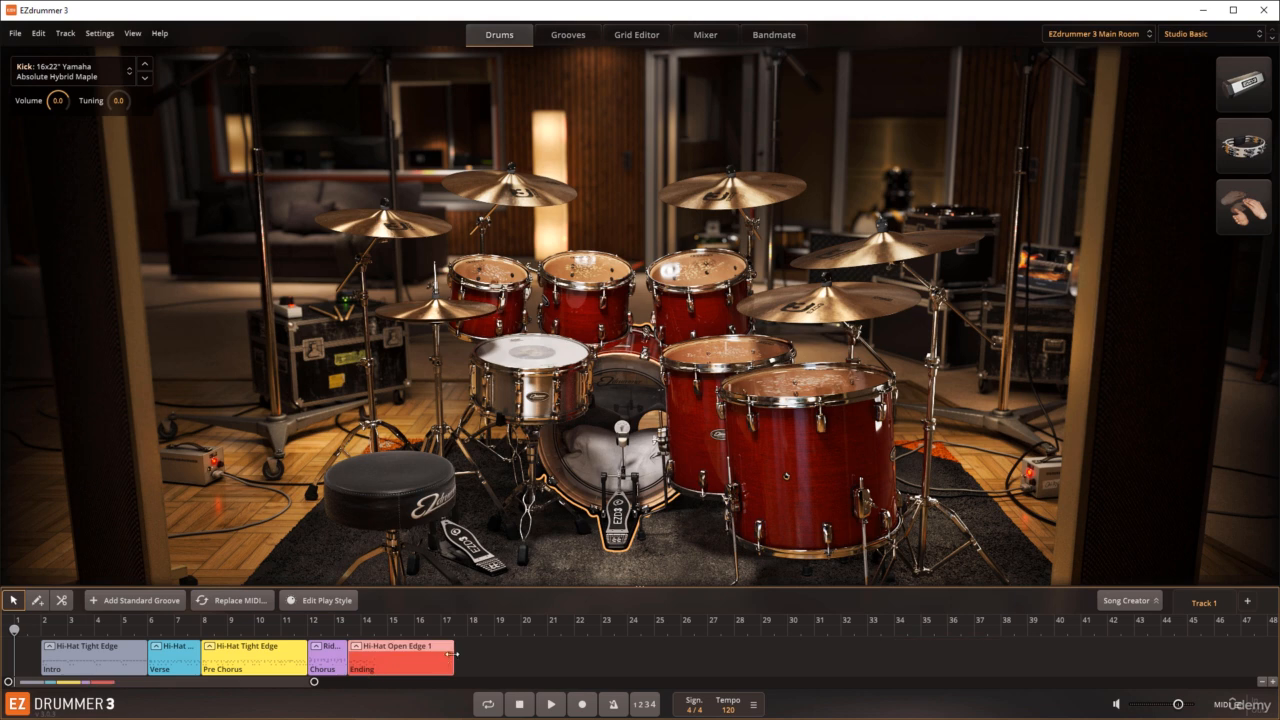
drag(452, 668, 404, 671)
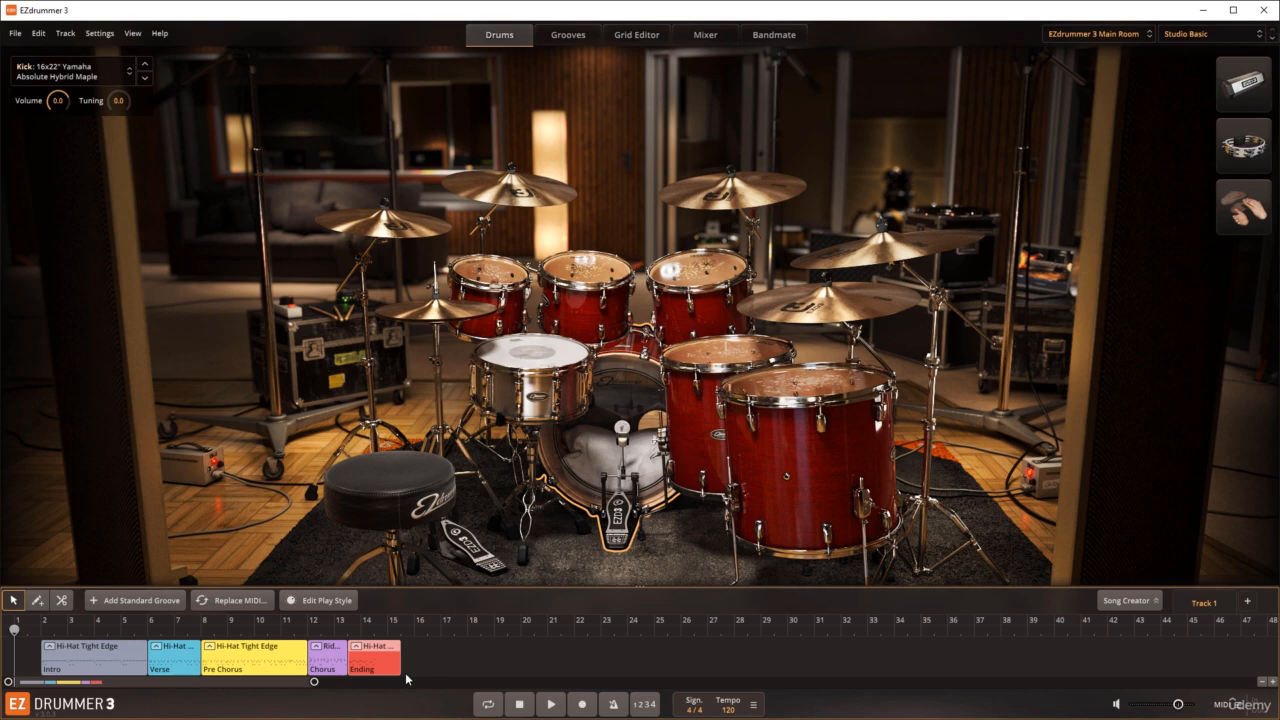
click(551, 704)
click(529, 698)
Step: Remove the Ending and Pre Chorus blocks from the track and move the Chorus block directly after the Verse
right_click(383, 653)
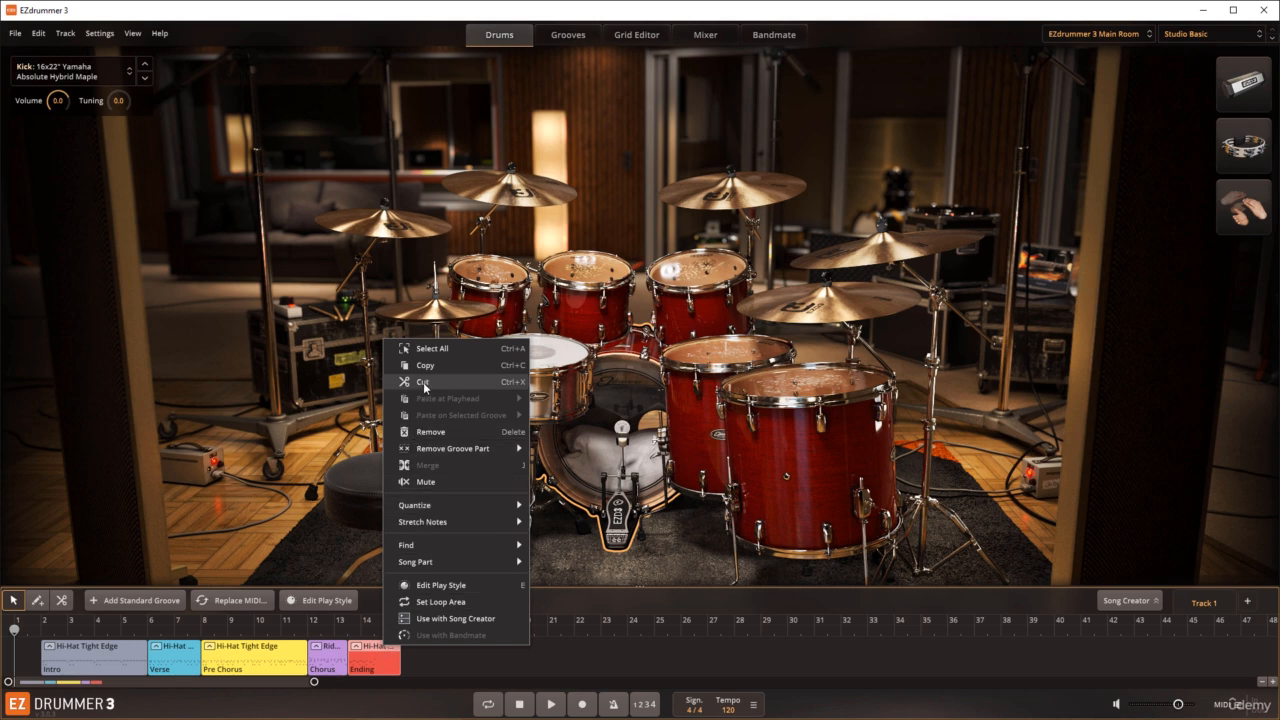
click(442, 432)
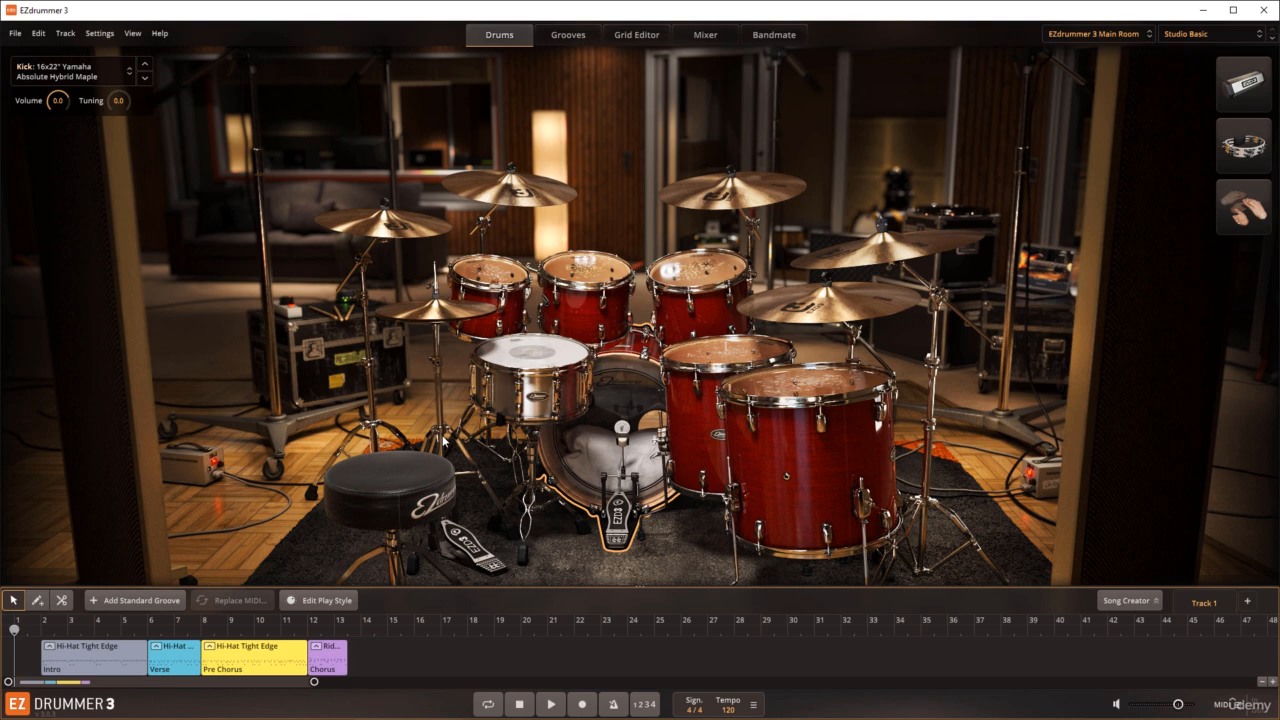
click(276, 655)
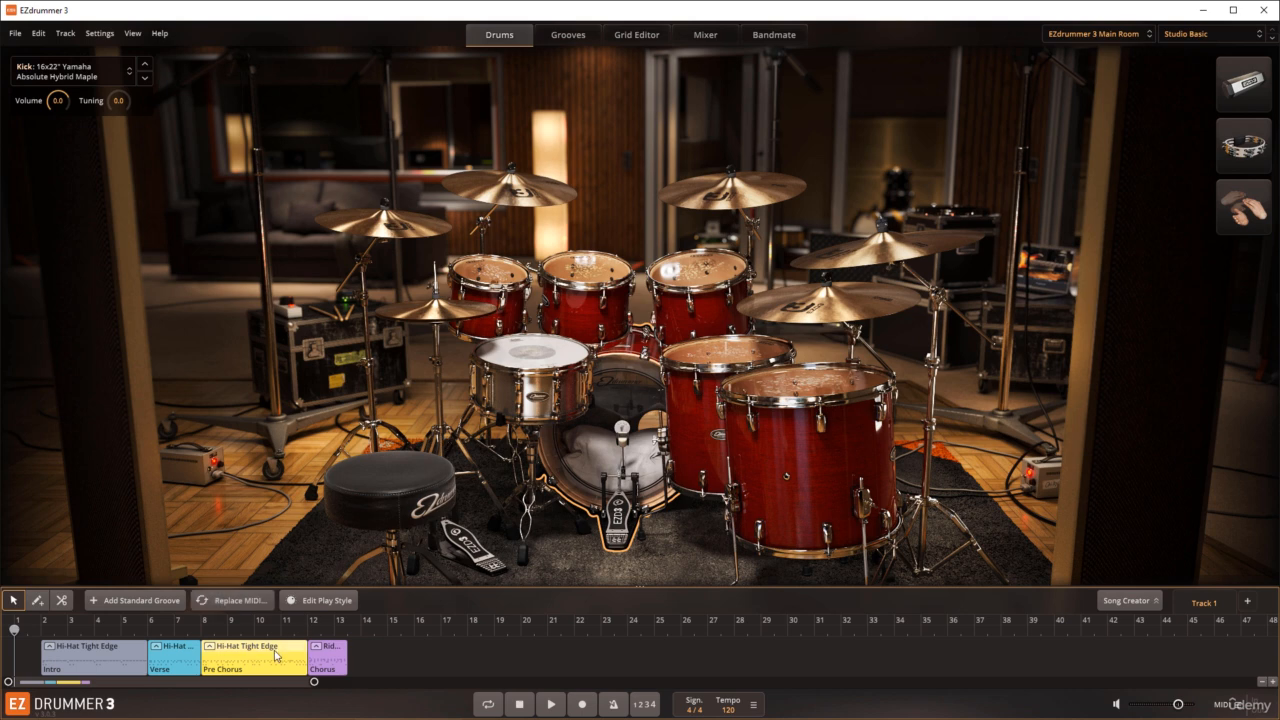
right_click(276, 655)
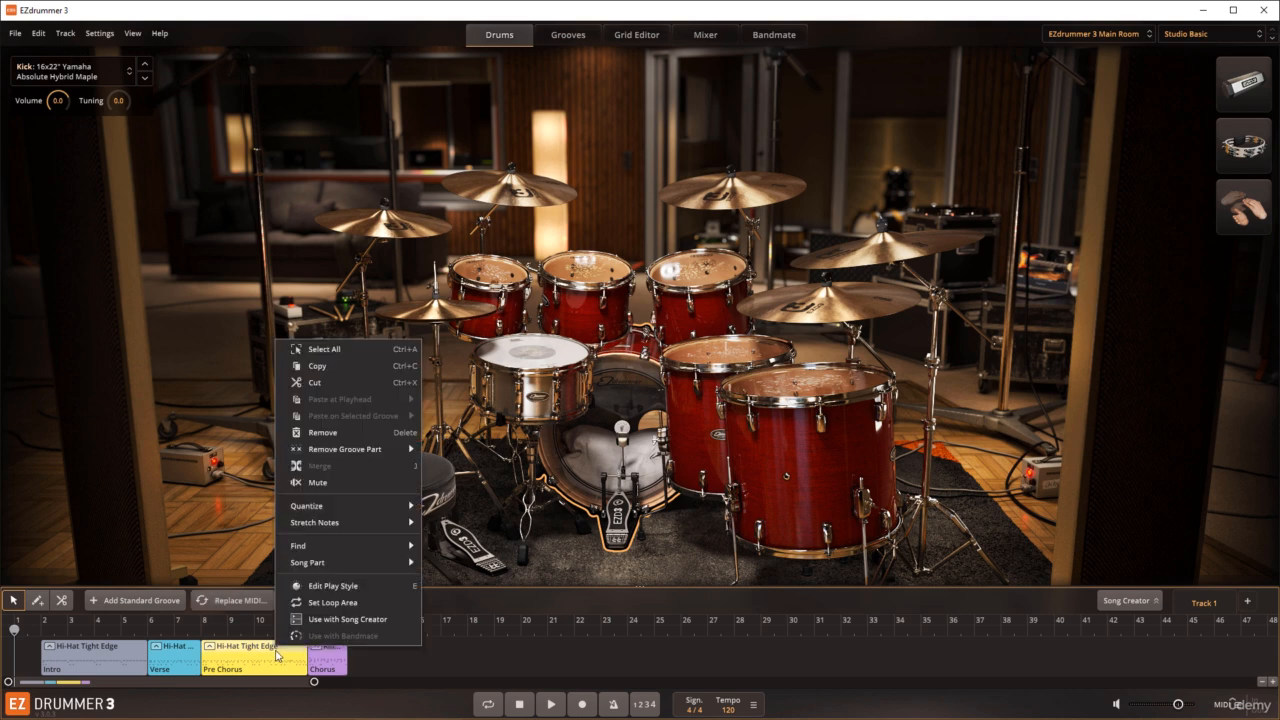
click(318, 433)
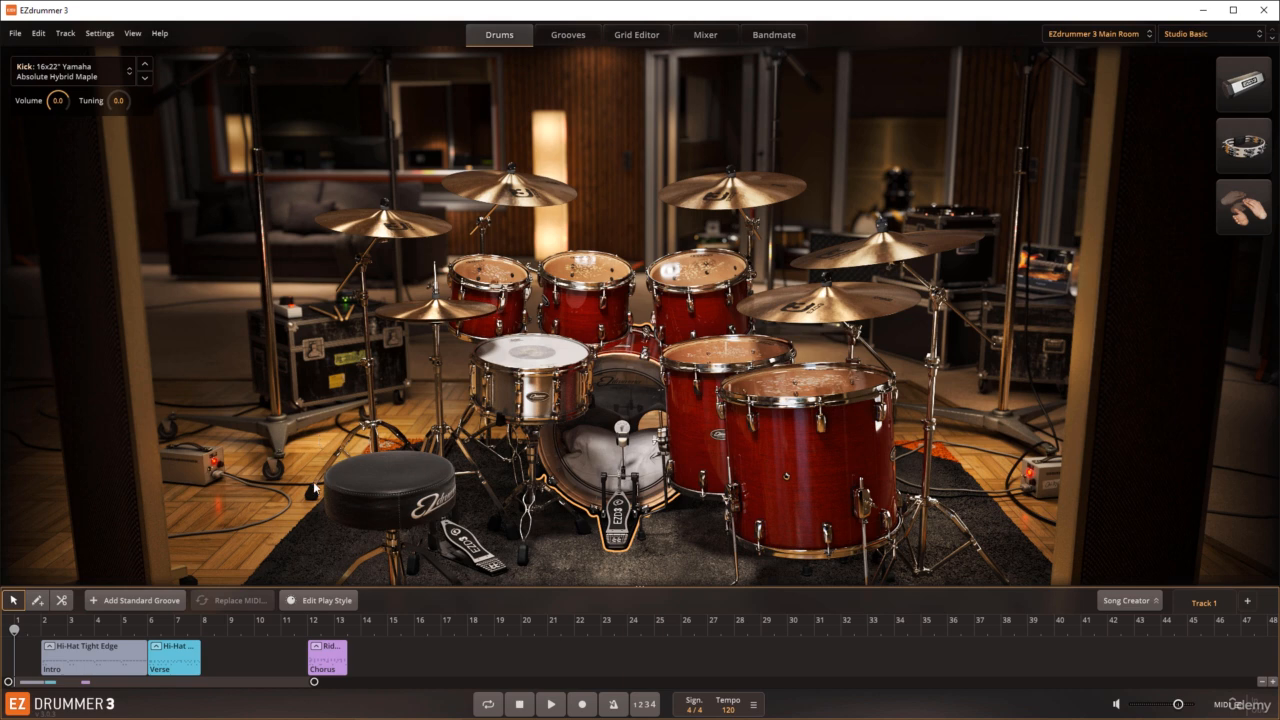
drag(326, 662, 219, 667)
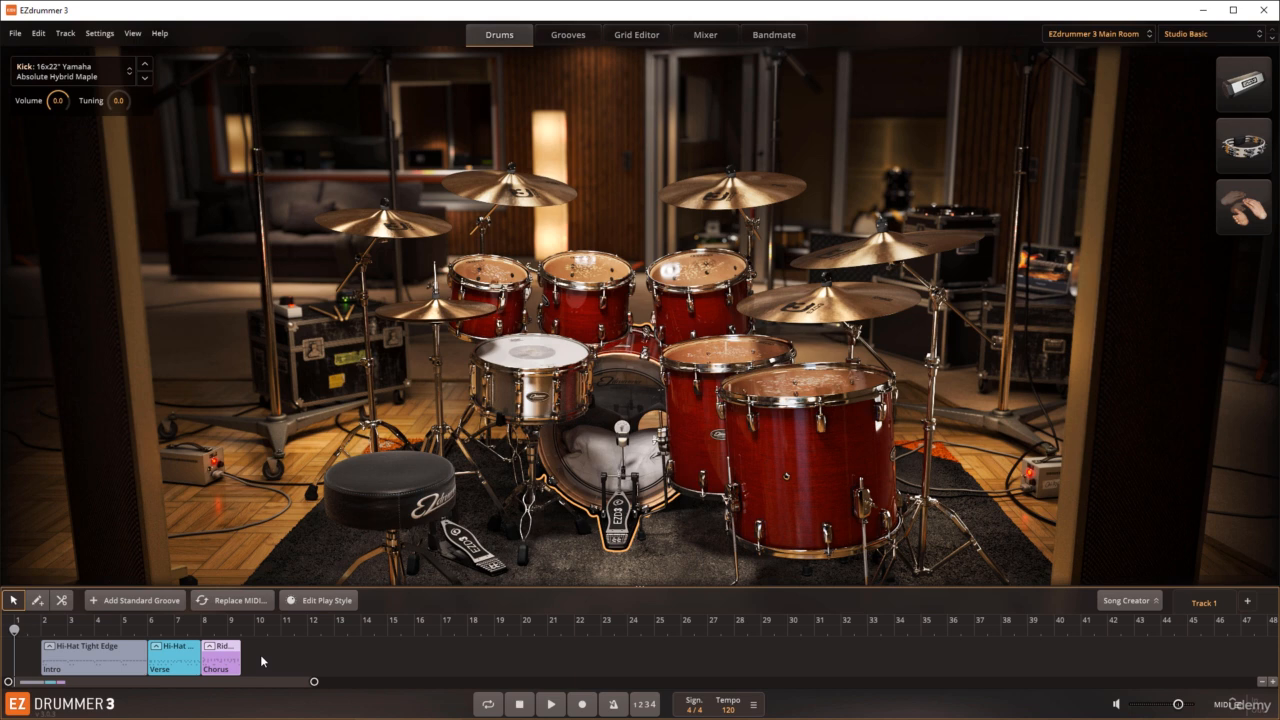
Step: Select the remaining Intro, Verse and Chorus blocks together and remove them from the track
drag(261, 656, 118, 660)
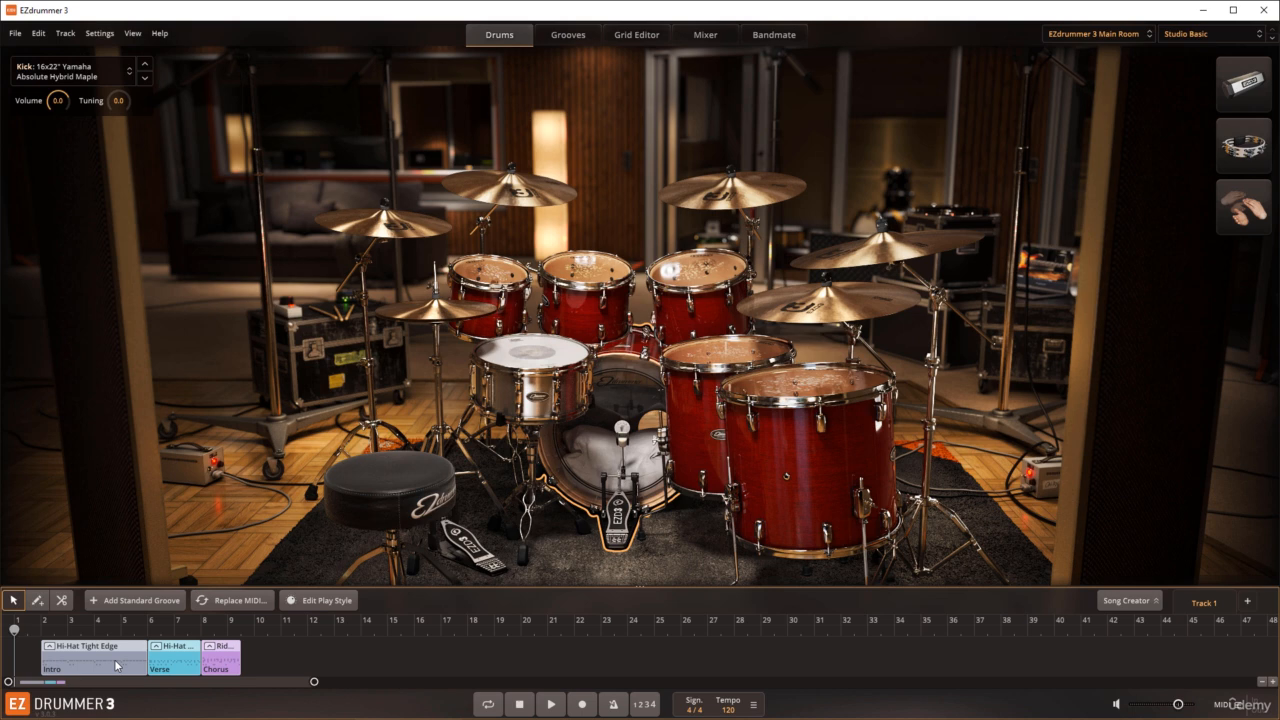
right_click(116, 666)
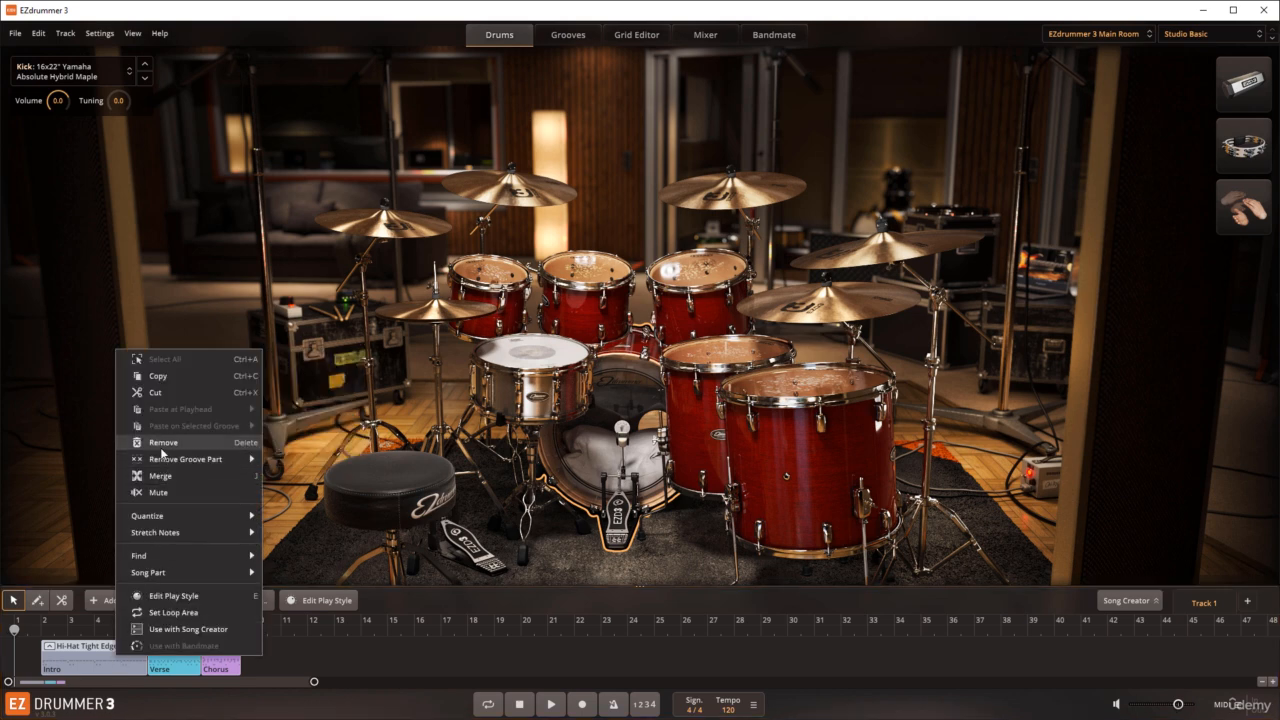
click(161, 446)
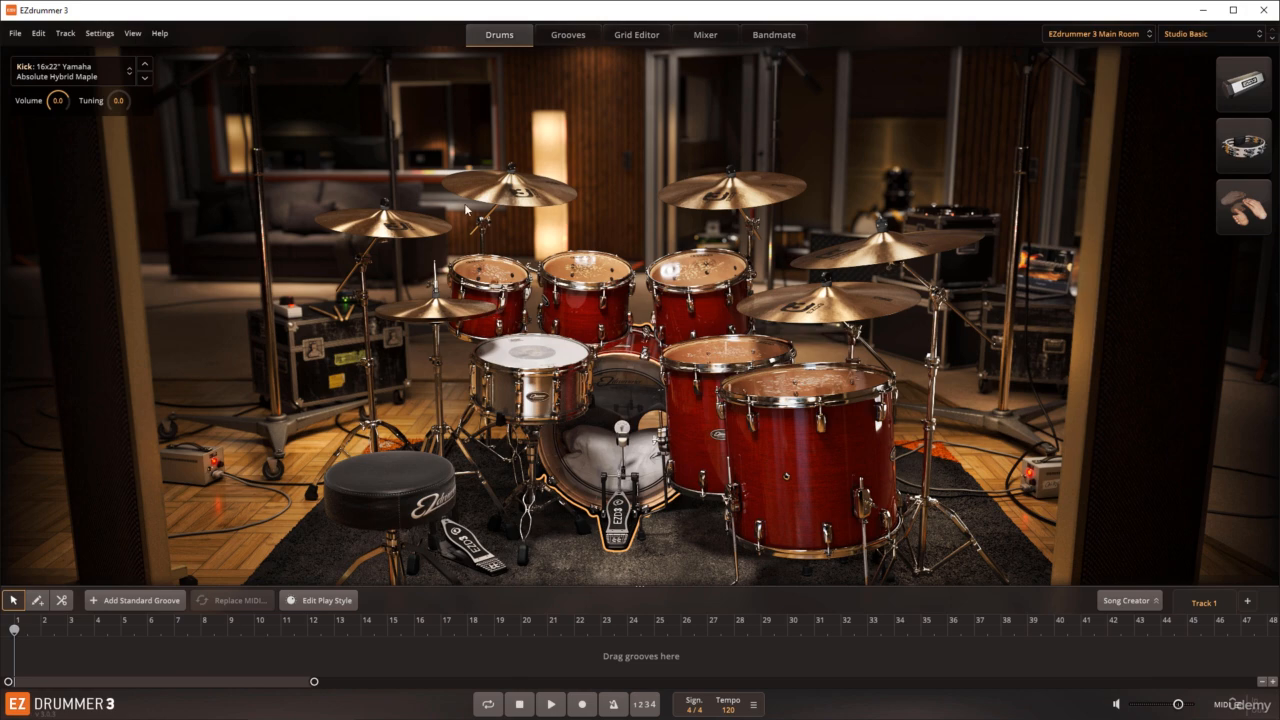
Step: View the Grooves, Grid Editor, Mixer and Bandmate pages in turn and return to the drum kit
click(567, 36)
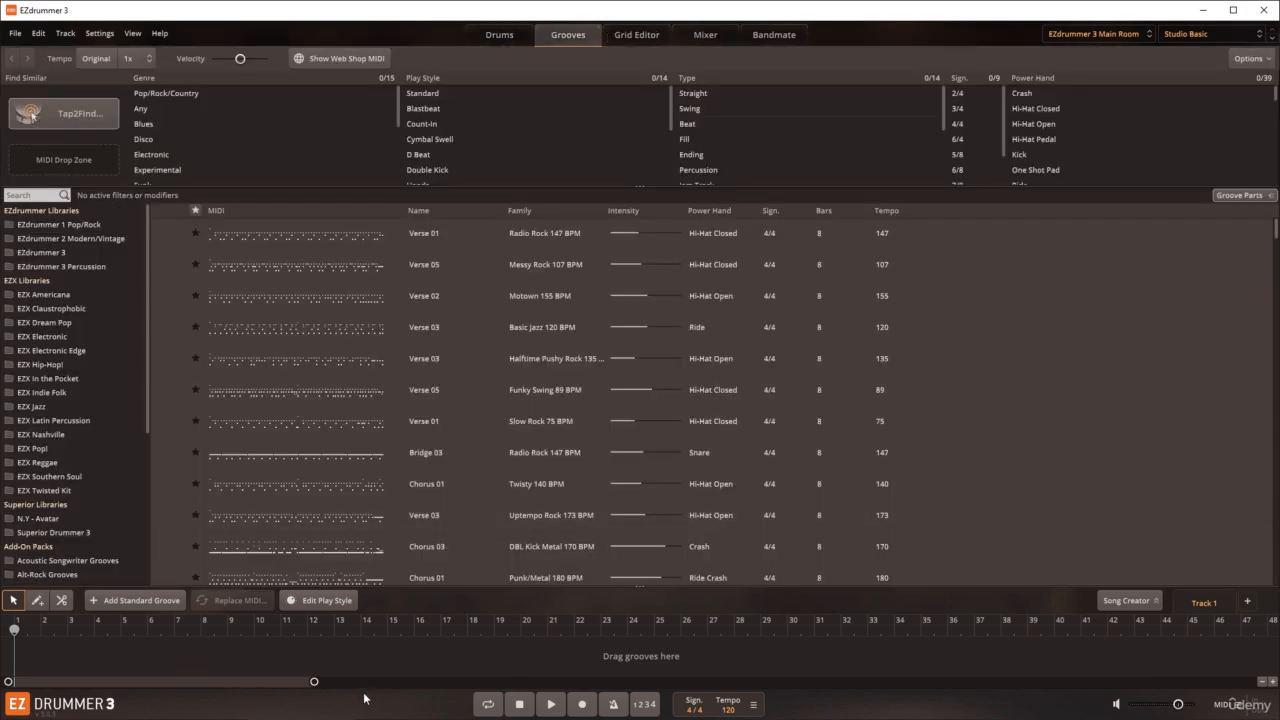
click(662, 40)
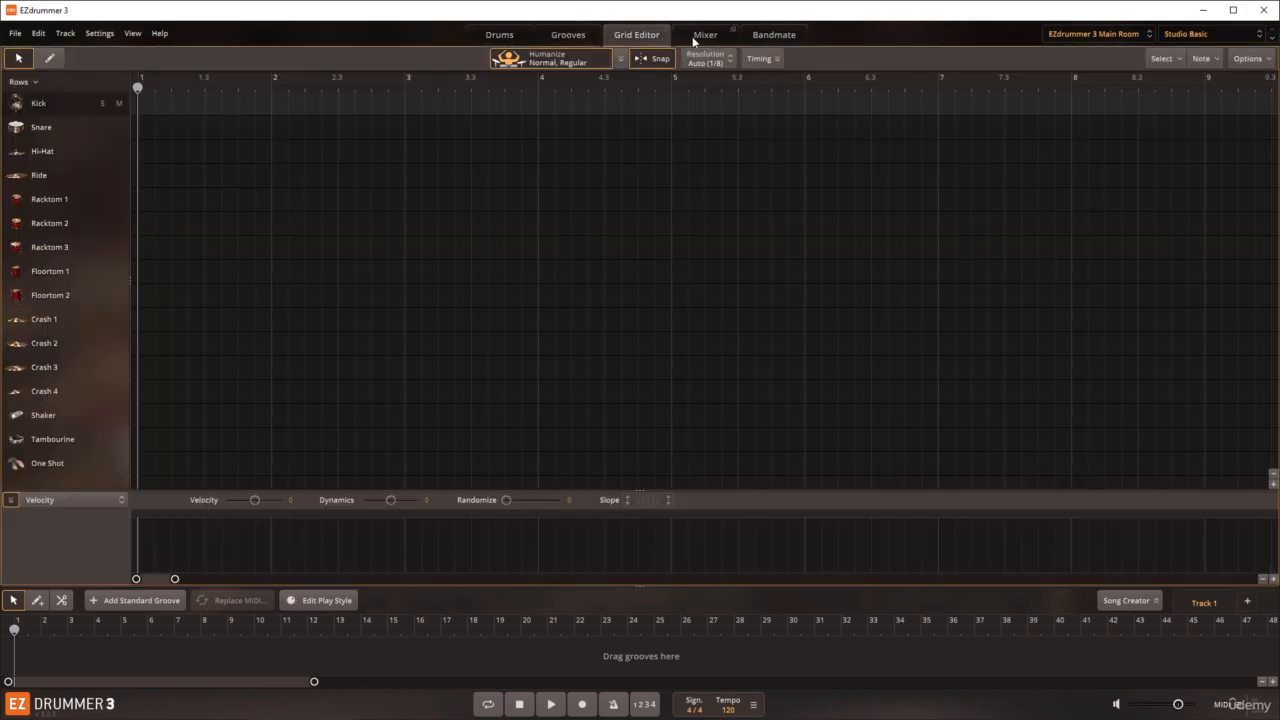
click(700, 40)
click(774, 38)
click(505, 35)
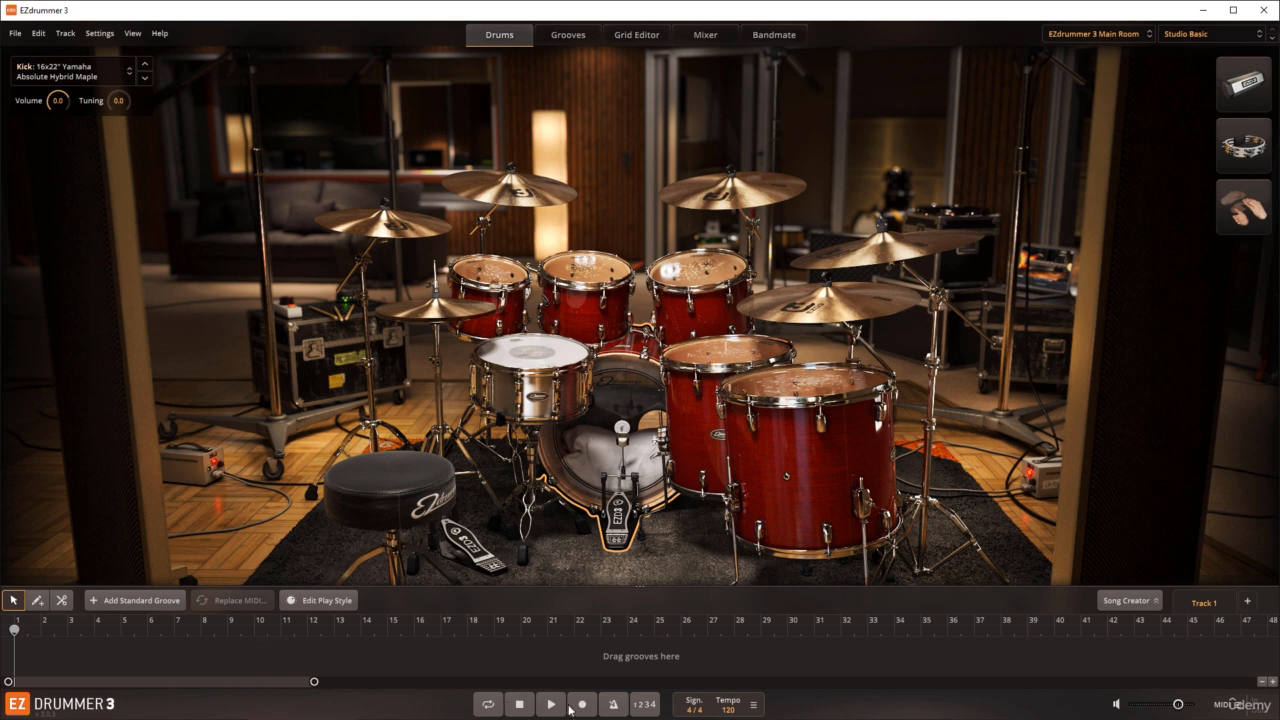
Step: Turn on loop playback for the song track
click(488, 705)
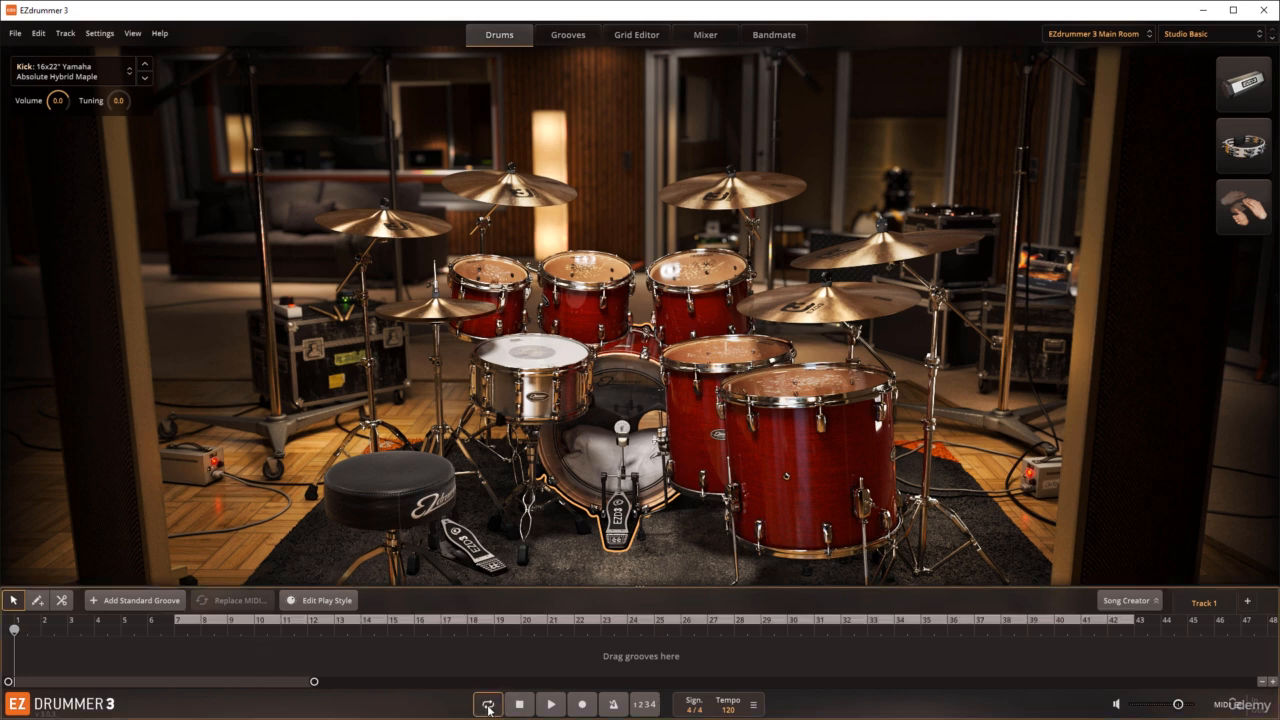
Step: Toggle loop playback off and on, and mark a new loop range from bar 7 to bar 11
click(488, 705)
click(488, 705)
click(488, 705)
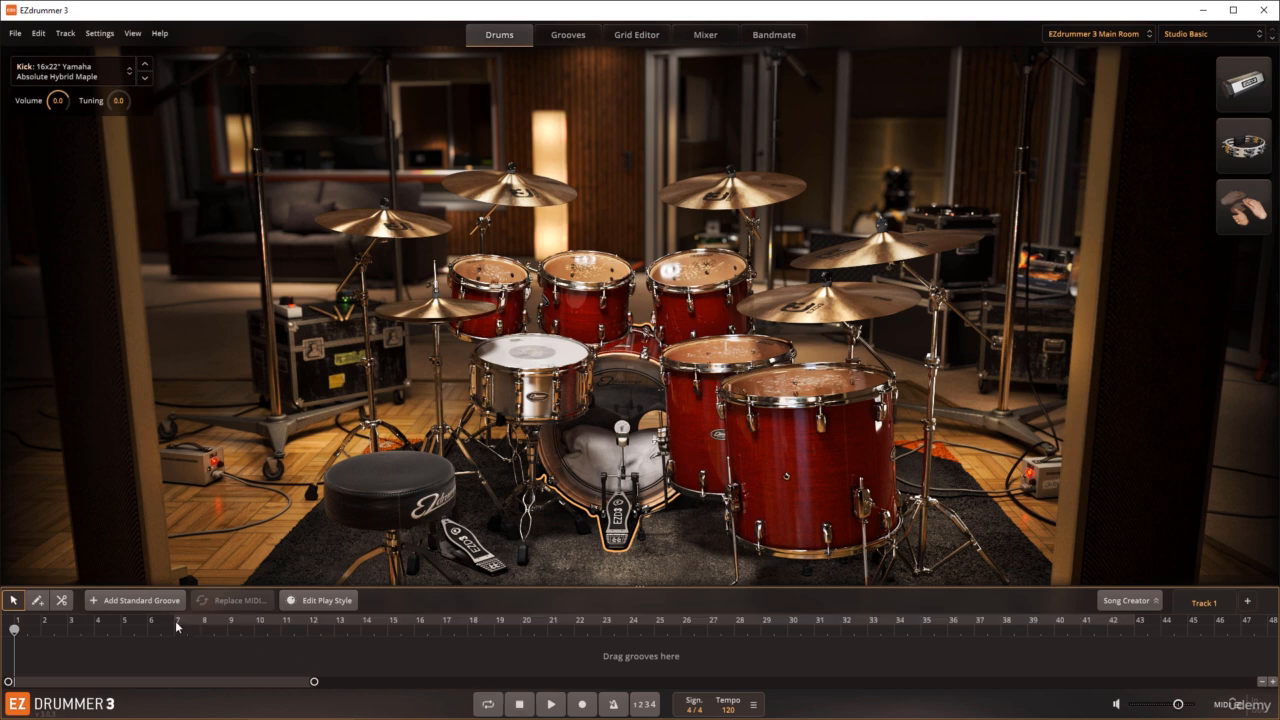
drag(178, 622, 287, 622)
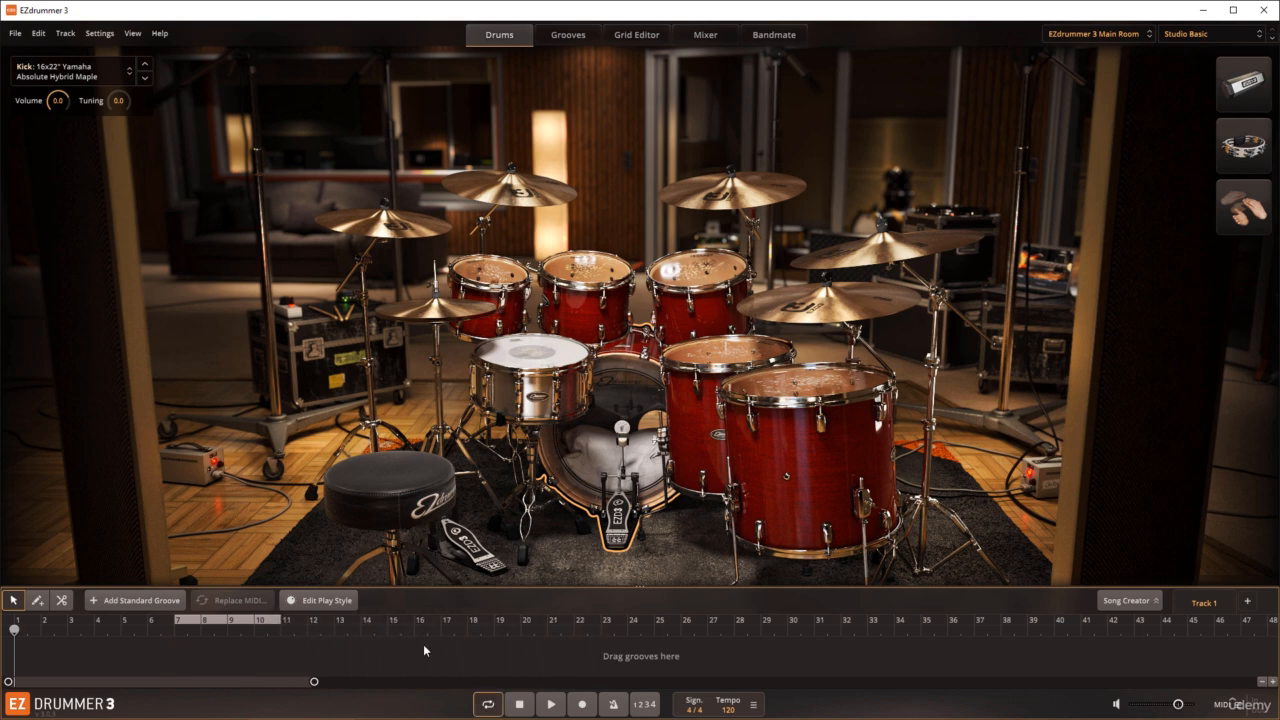
Step: Turn loop playback off and on again, and extend the end of the loop range to about bar 18
click(487, 705)
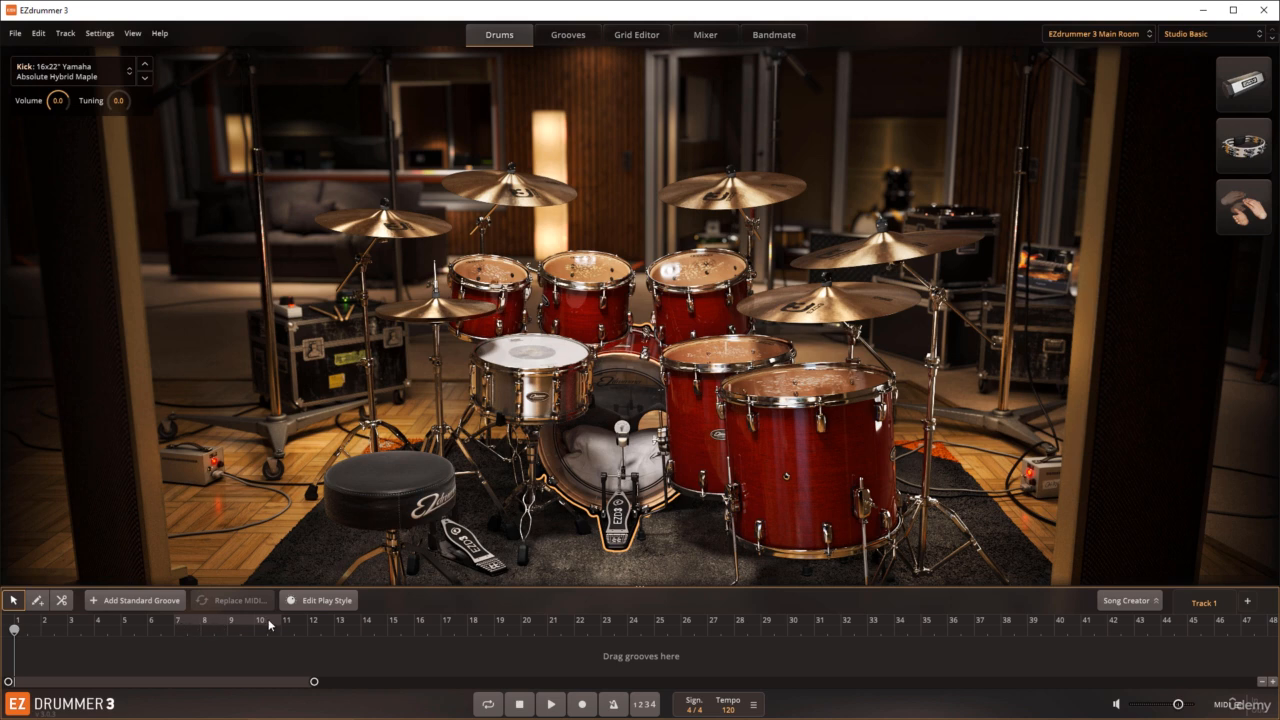
click(488, 705)
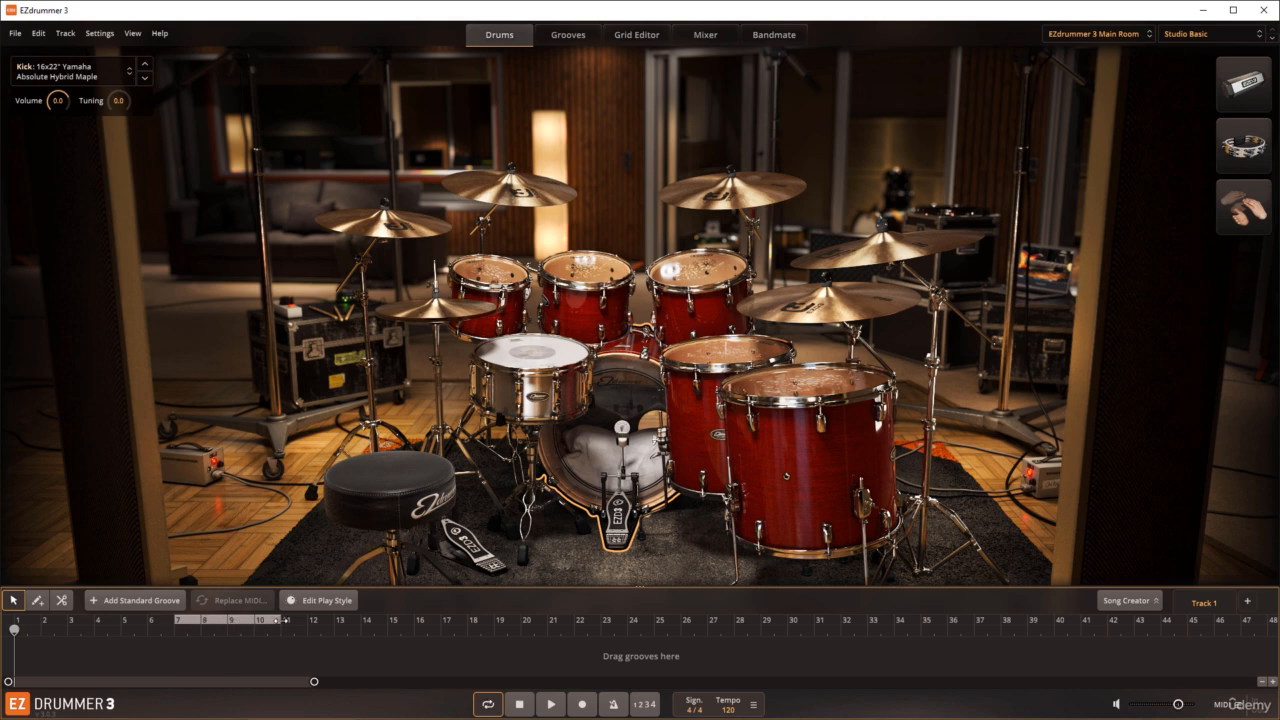
drag(280, 622, 466, 630)
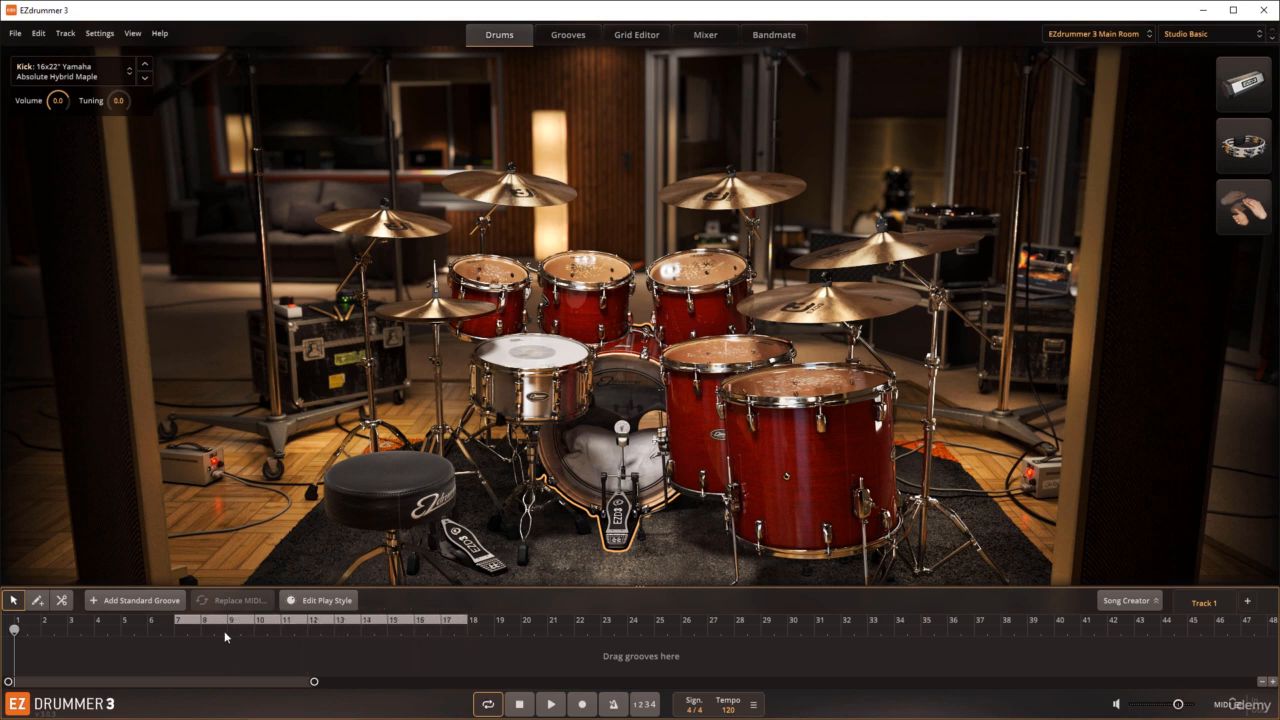
Step: Extend the loop range's start back to about bar 5, shift the whole range several bars later and turn off loop playback
drag(178, 624, 128, 626)
drag(257, 625, 380, 626)
click(498, 712)
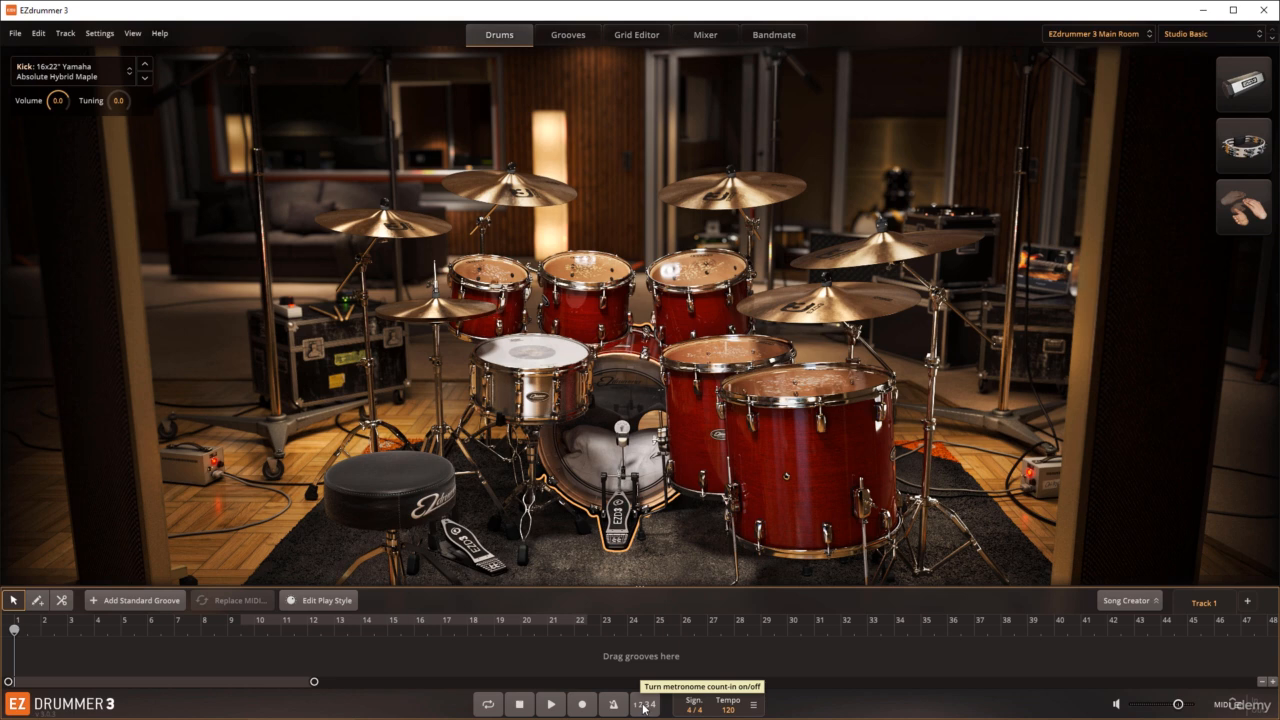
Step: View the Time Signature Editor and the Tempo Editor in turn, closing each one
click(754, 706)
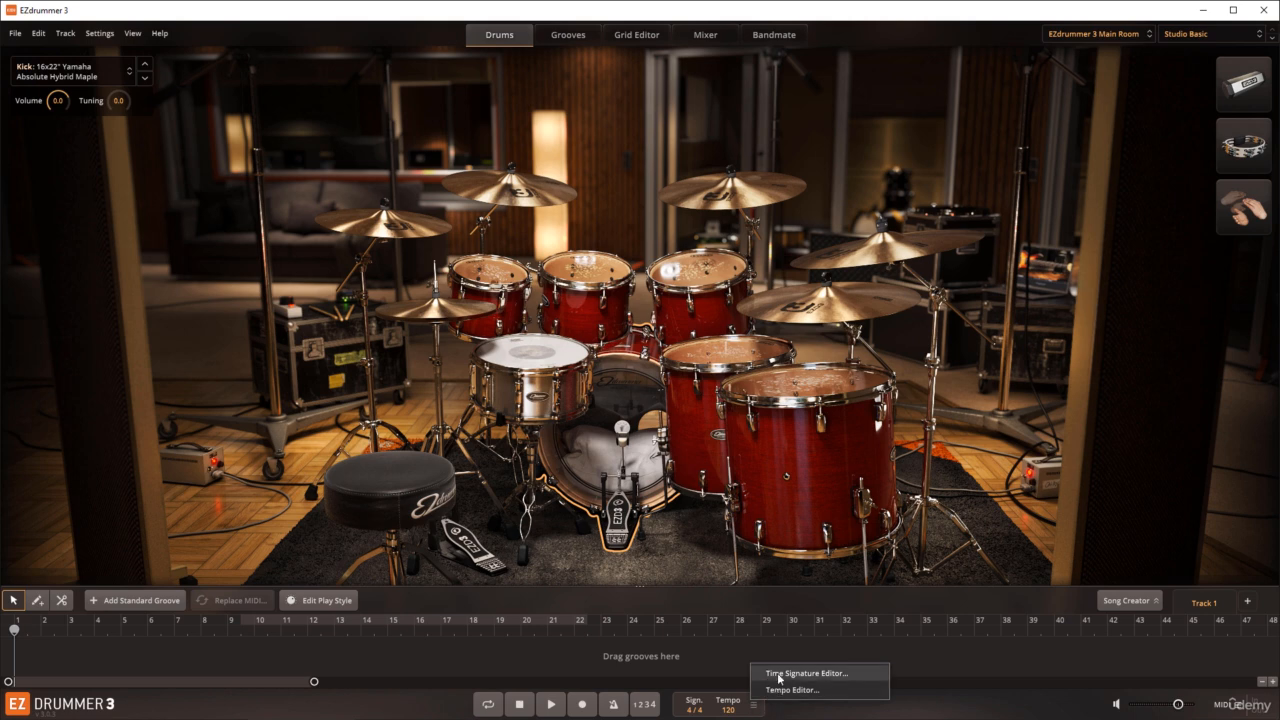
click(790, 674)
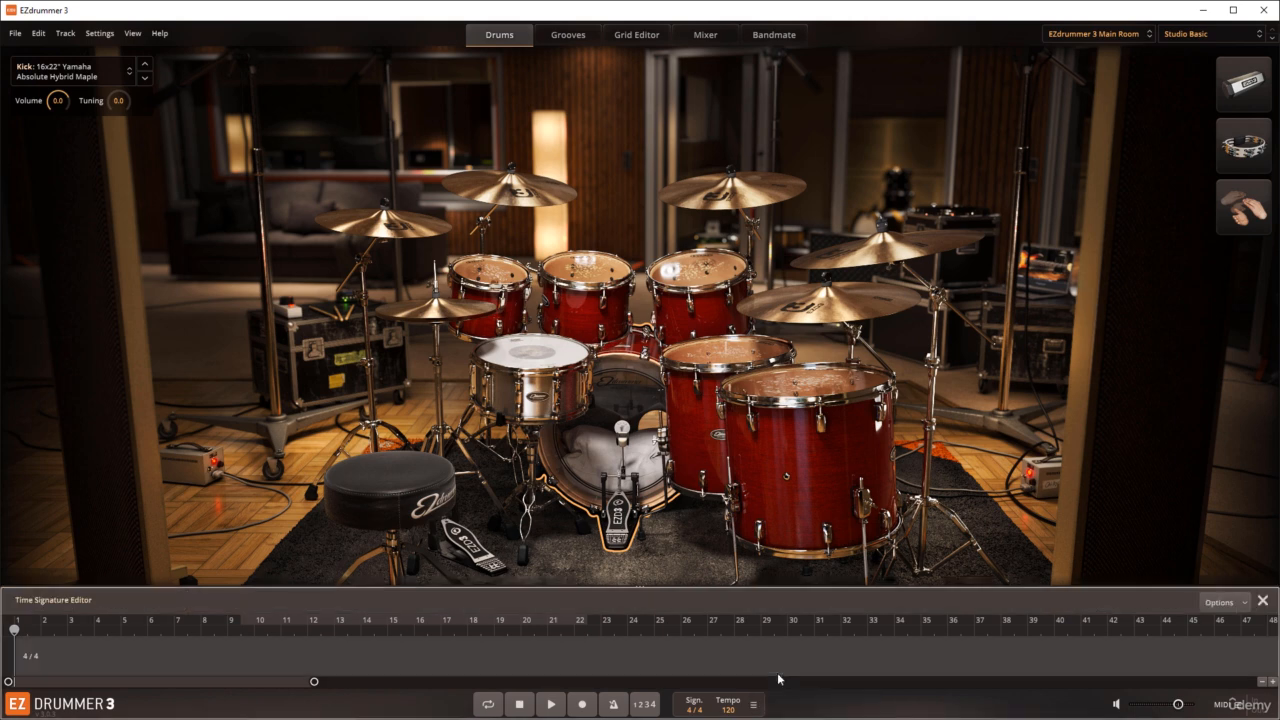
click(1261, 601)
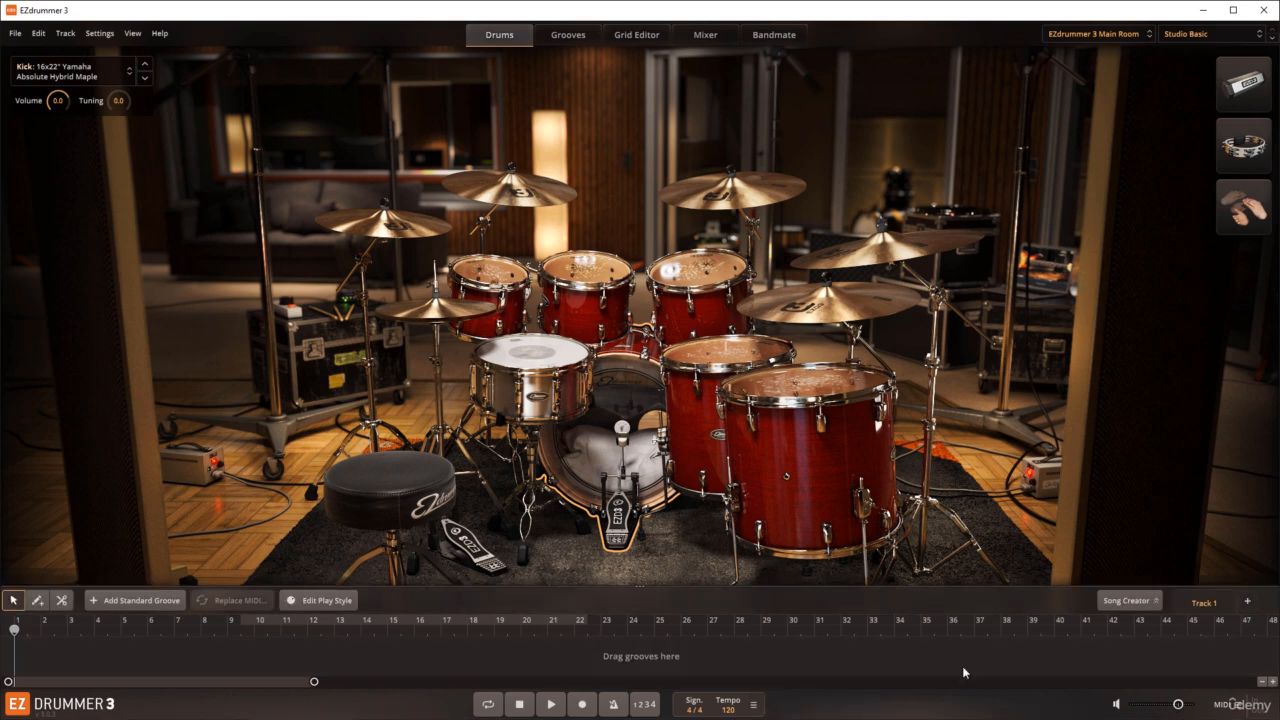
click(754, 705)
click(788, 690)
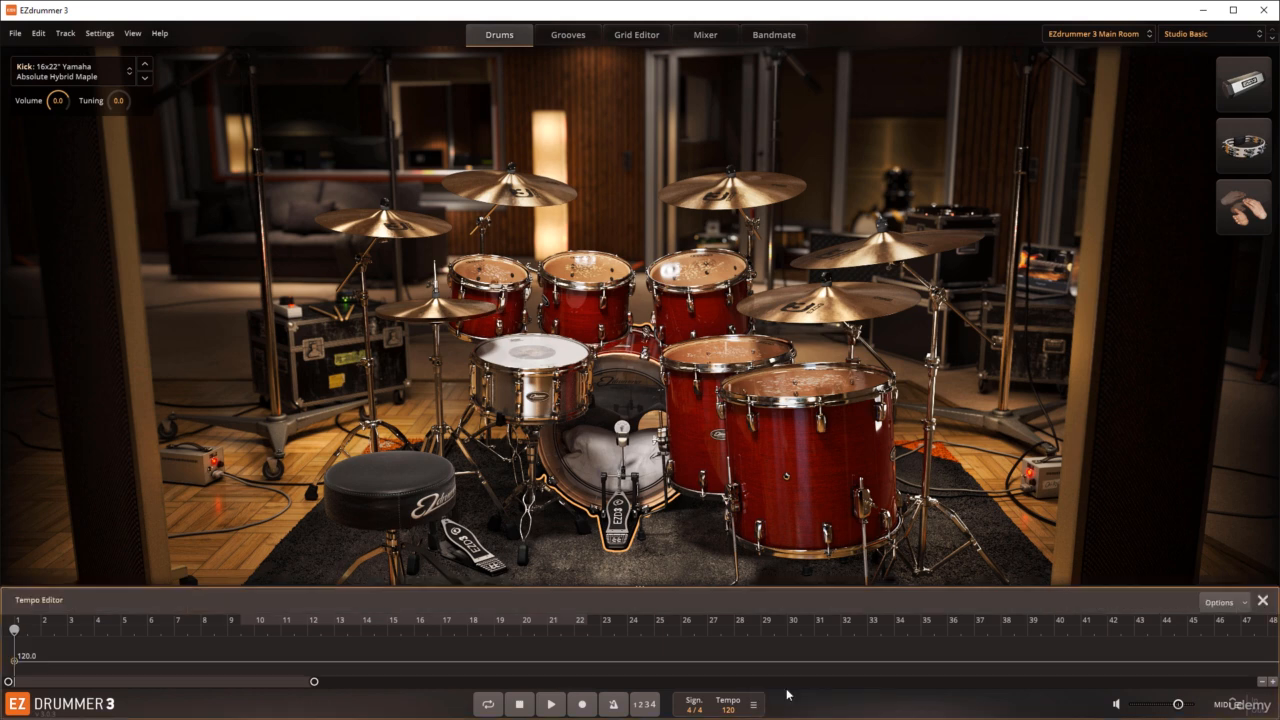
click(1262, 600)
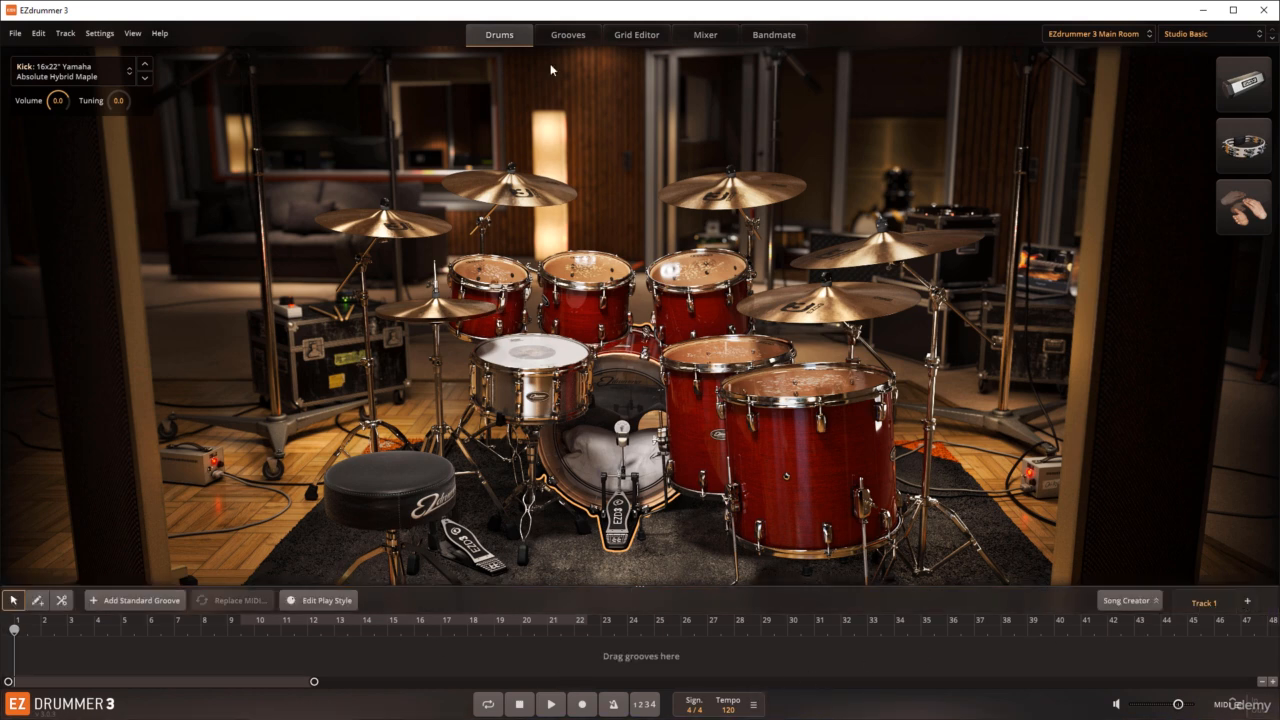
Step: Filter the Grooves page to the 4/4 time signature and place the Messy Rock 107 BPM Verse 05 groove at bar 2
click(562, 40)
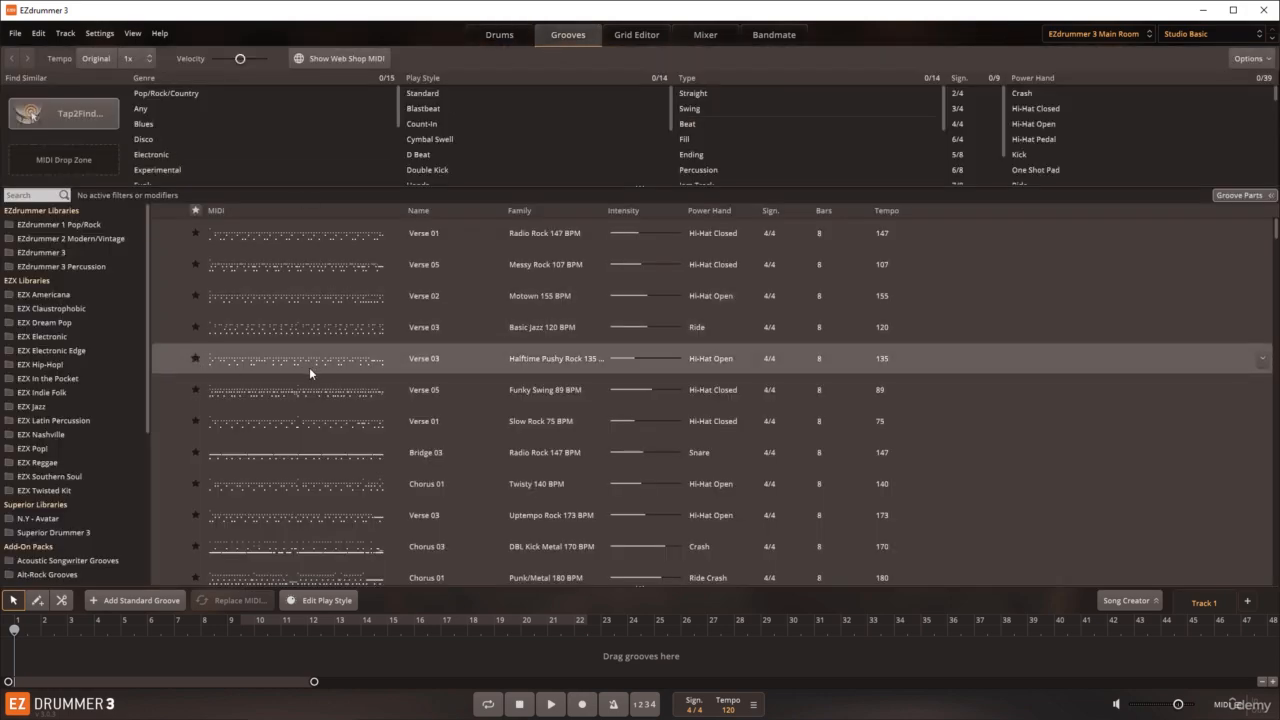
click(963, 124)
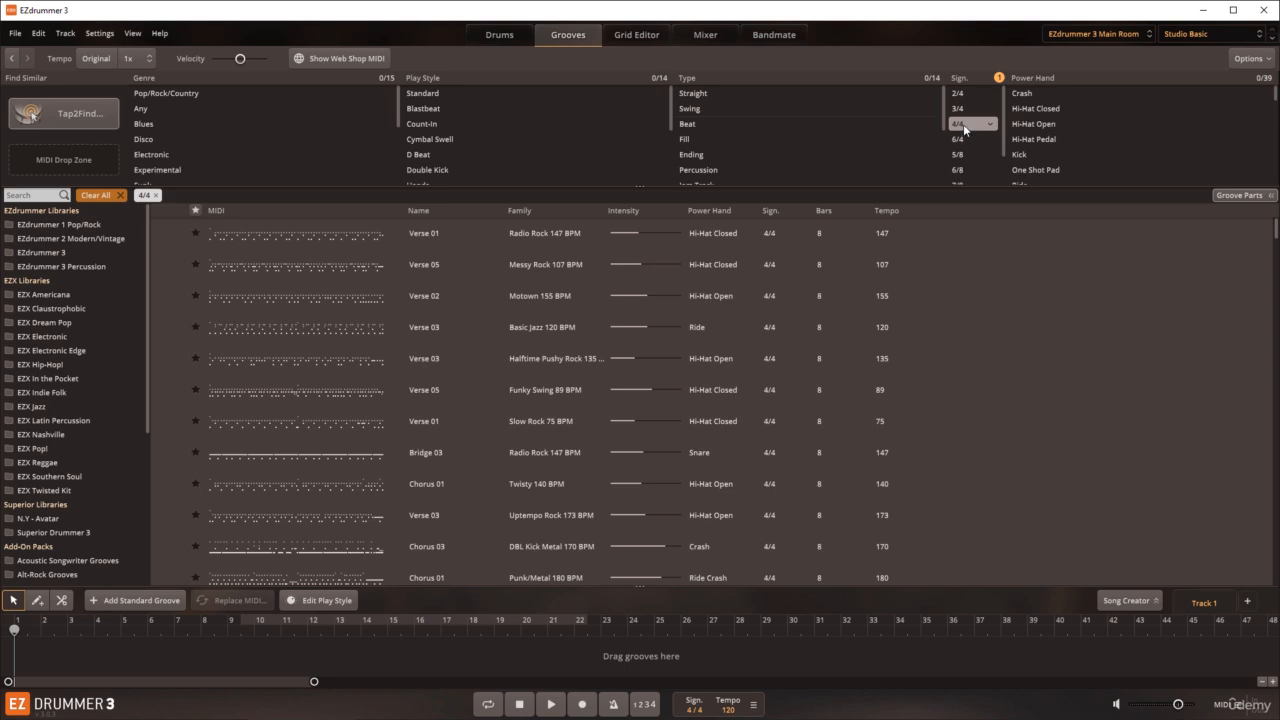
drag(248, 280, 44, 654)
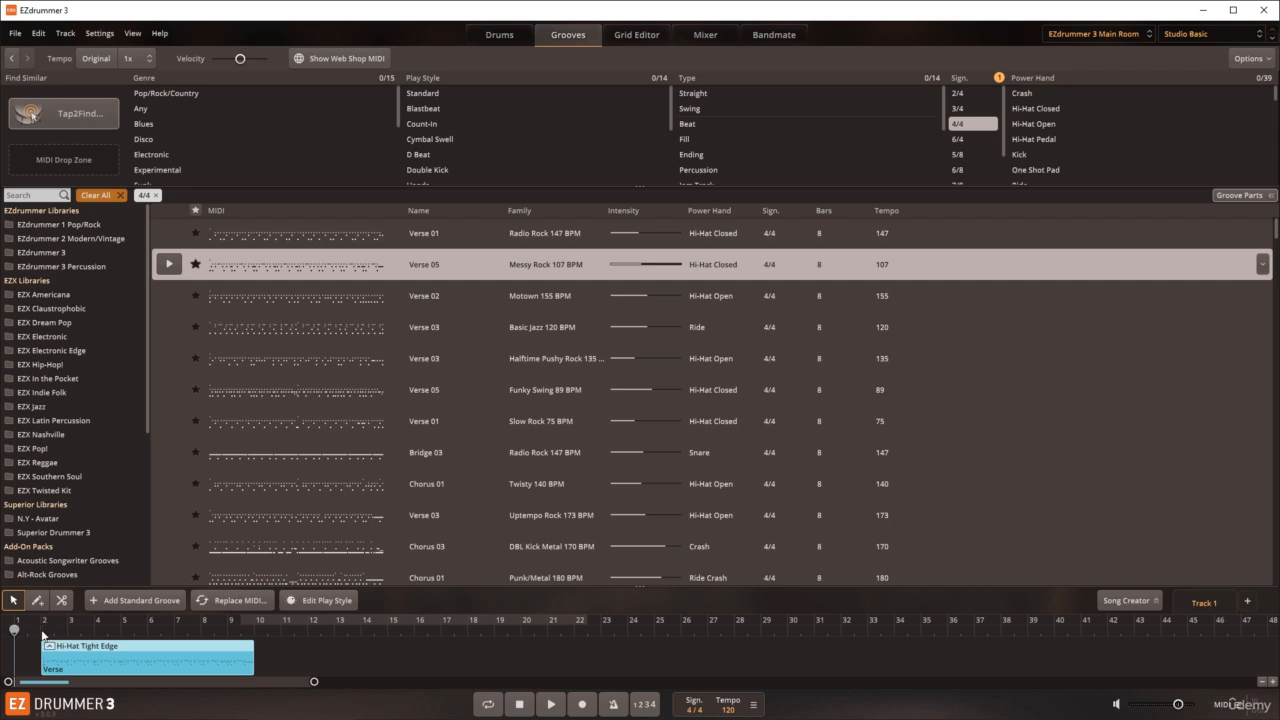
Step: Shorten the Verse block on the song track so it ends at bar 4
drag(316, 682, 165, 682)
mouse_move(66, 684)
mouse_down()
mouse_move(134, 690)
mouse_move(35, 695)
mouse_move(8, 682)
mouse_move(47, 687)
mouse_up()
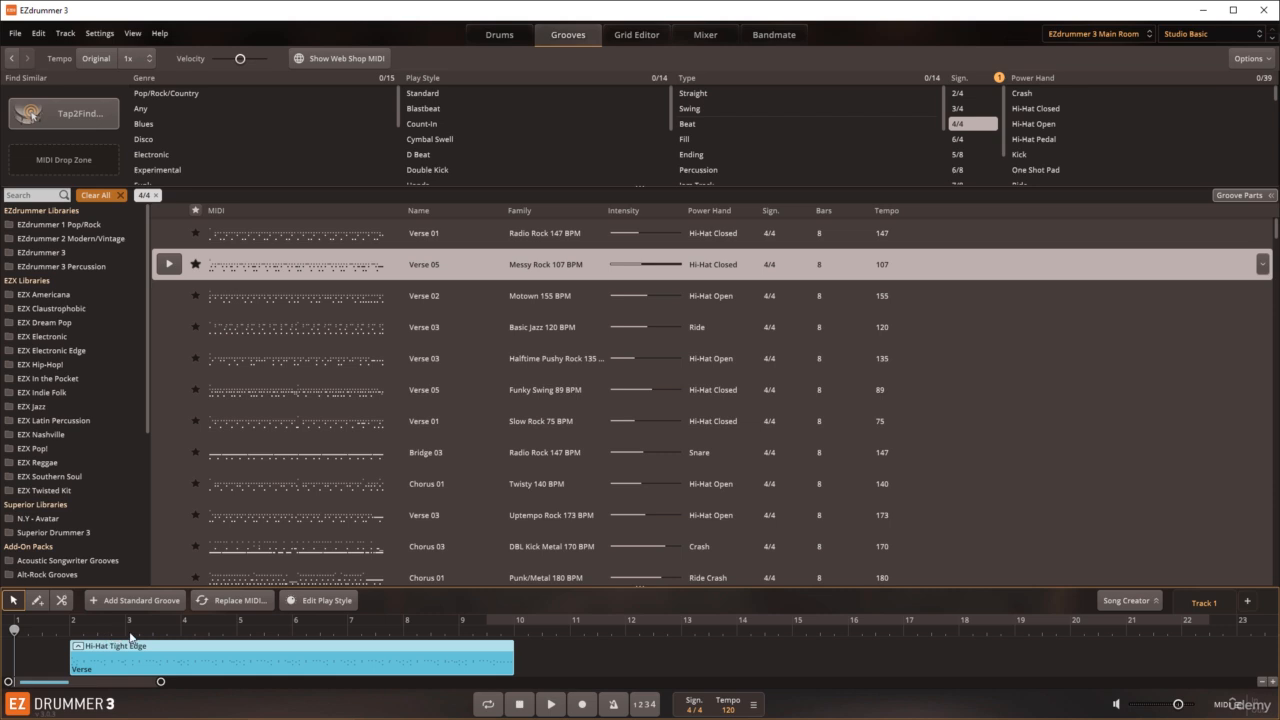
drag(514, 652, 180, 671)
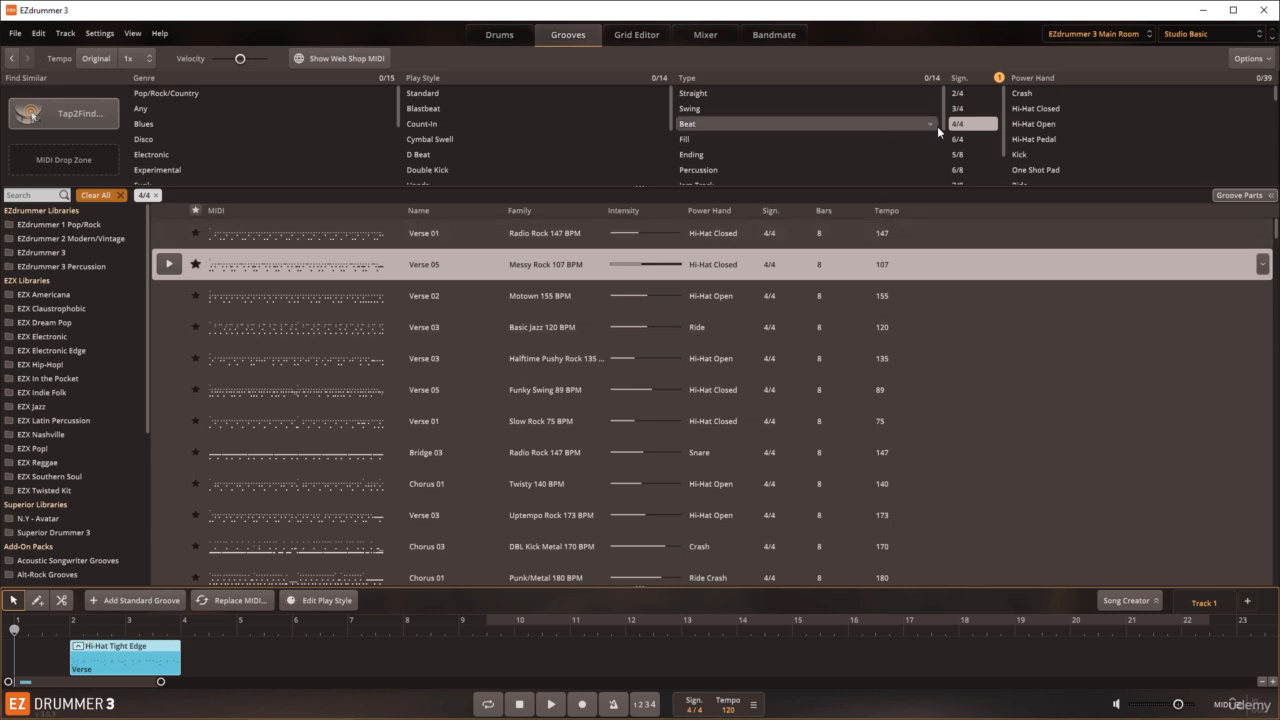
Step: Filter the grooves to 3/4, try the one-bar Pop/Rock "16. Hats 16th Tight" groove at bar 4 and remove it
click(963, 108)
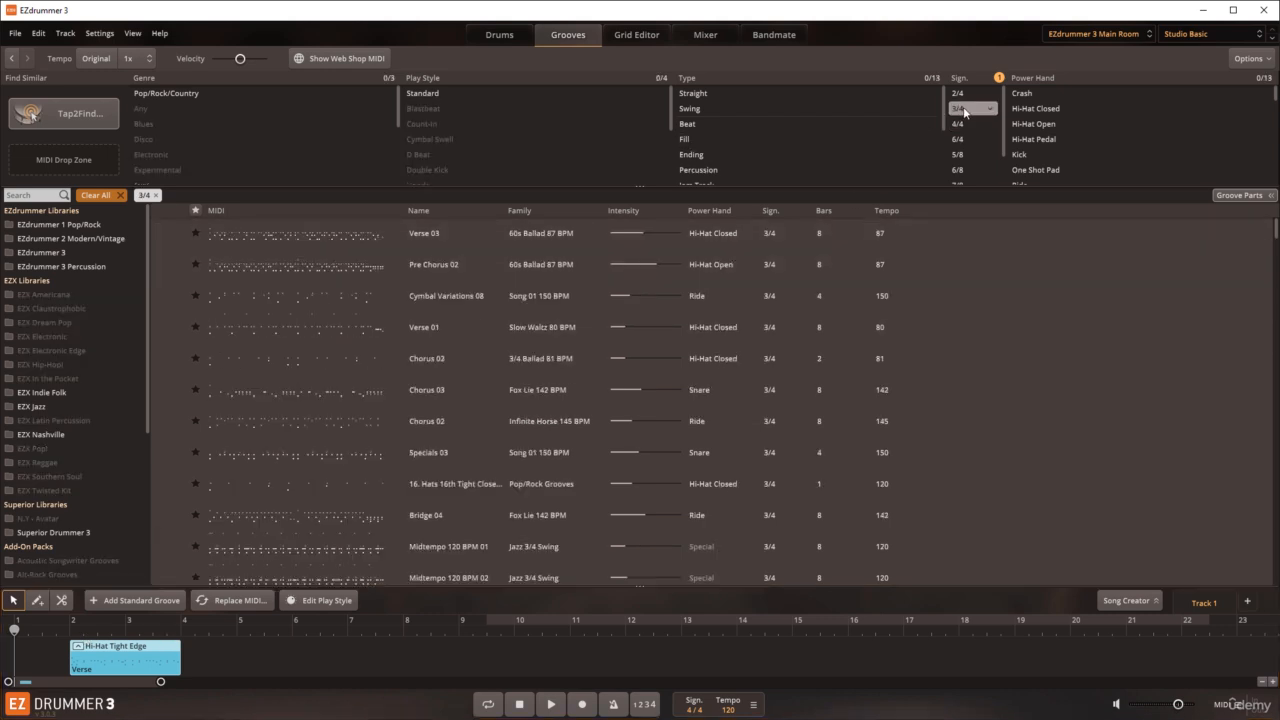
drag(293, 483, 192, 660)
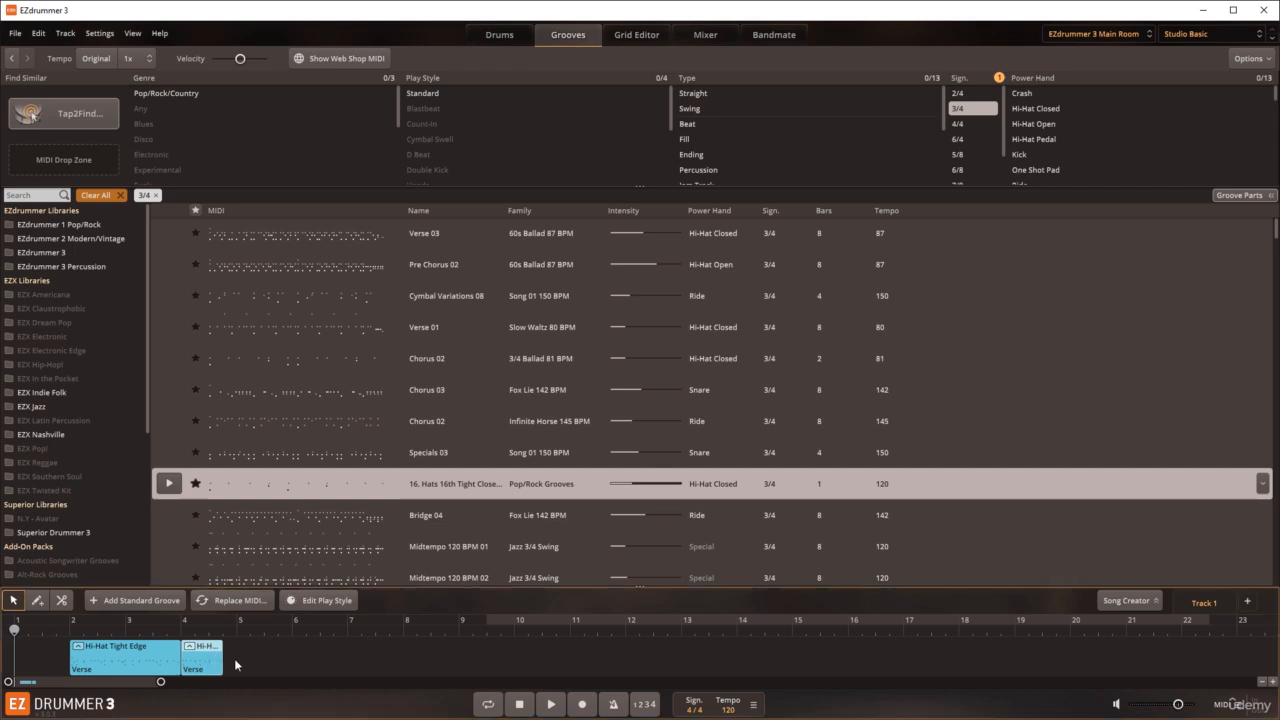
key(Delete)
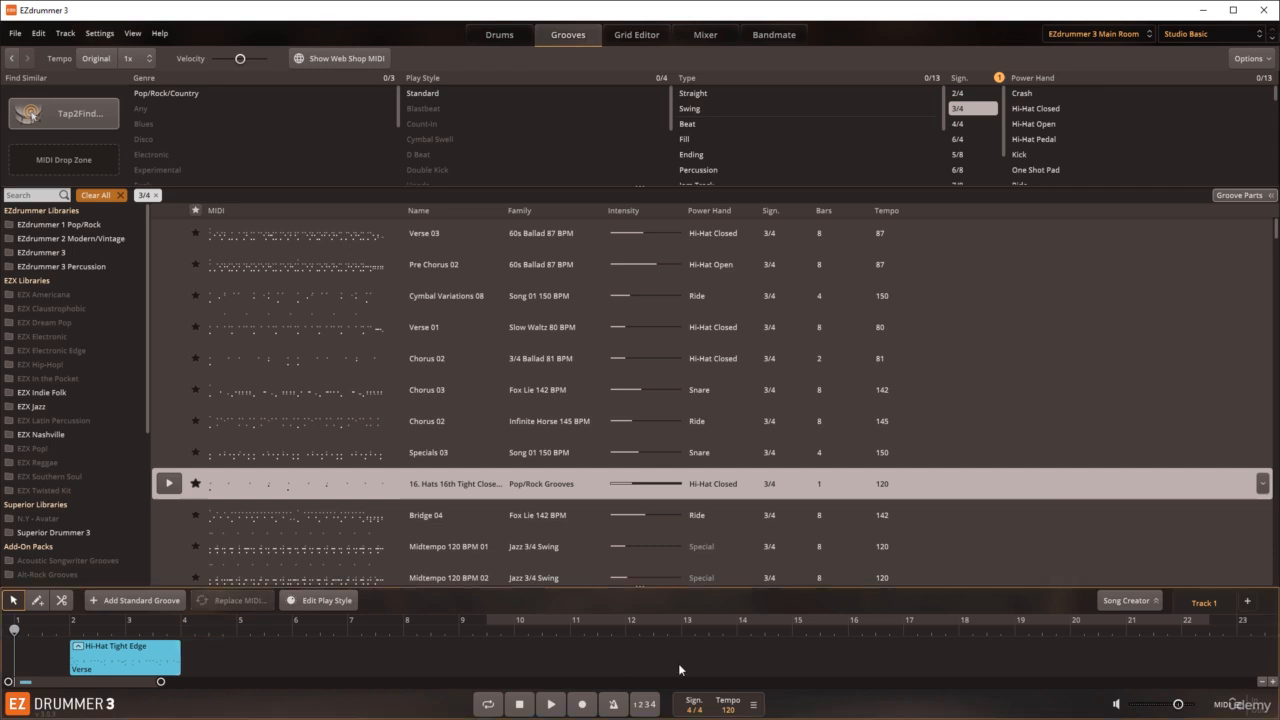
Step: Add a time signature change at bar 4 in the Time Signature Editor and set it to 3/4
click(754, 705)
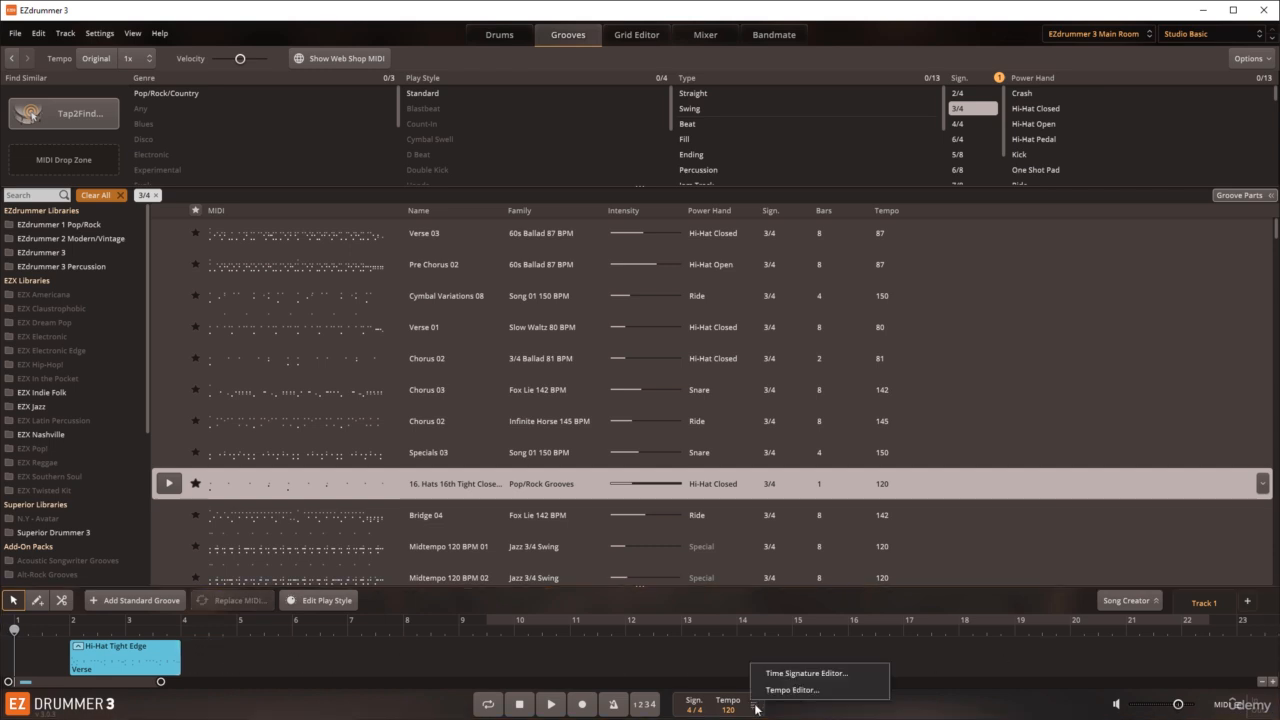
click(799, 674)
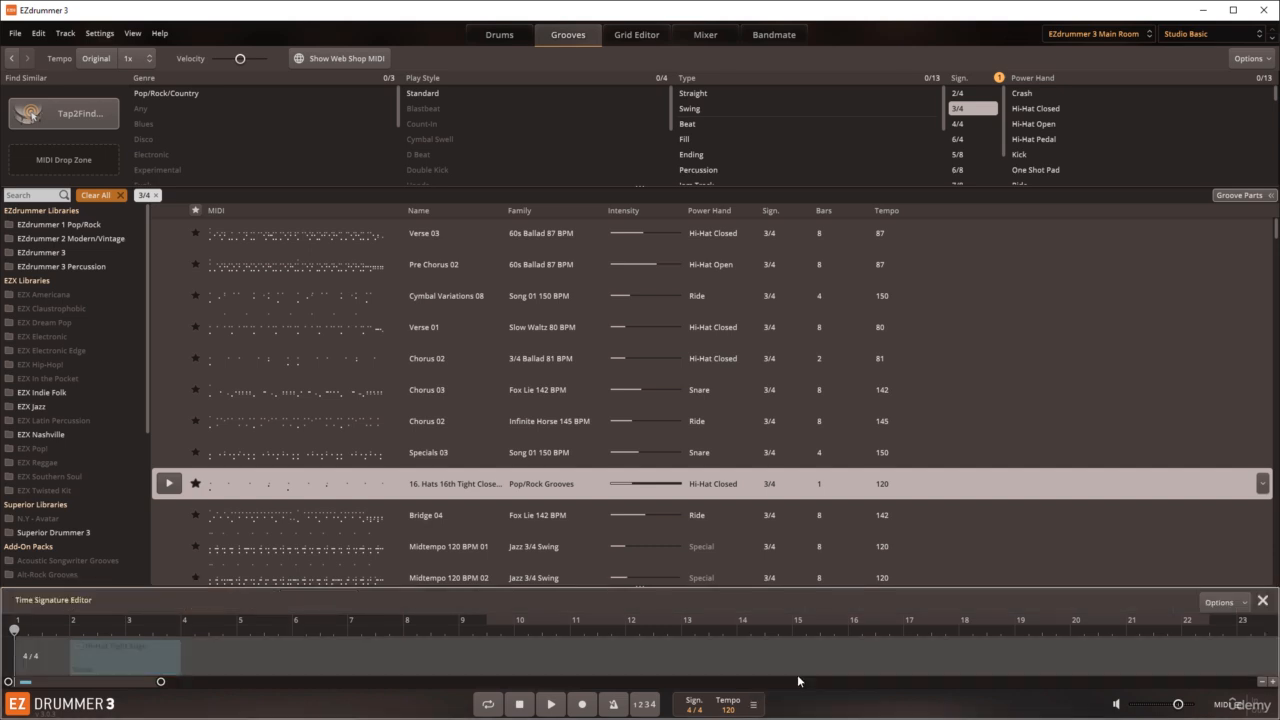
click(179, 630)
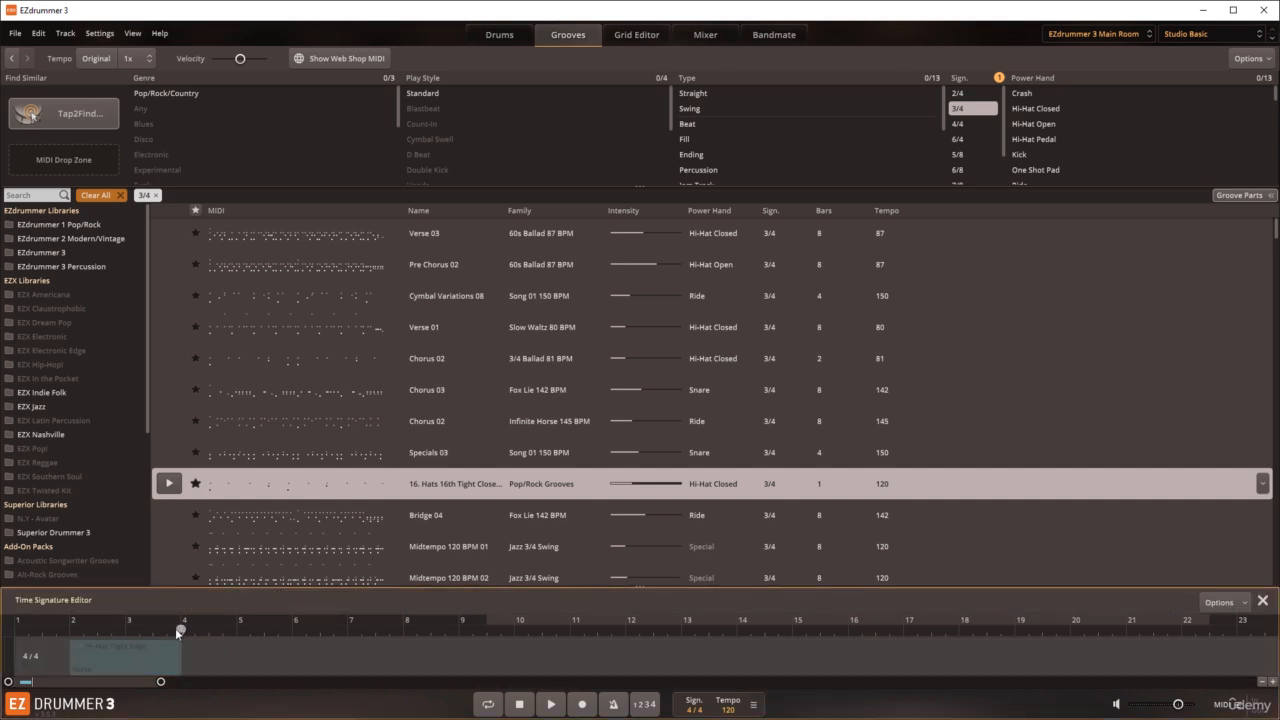
click(1244, 603)
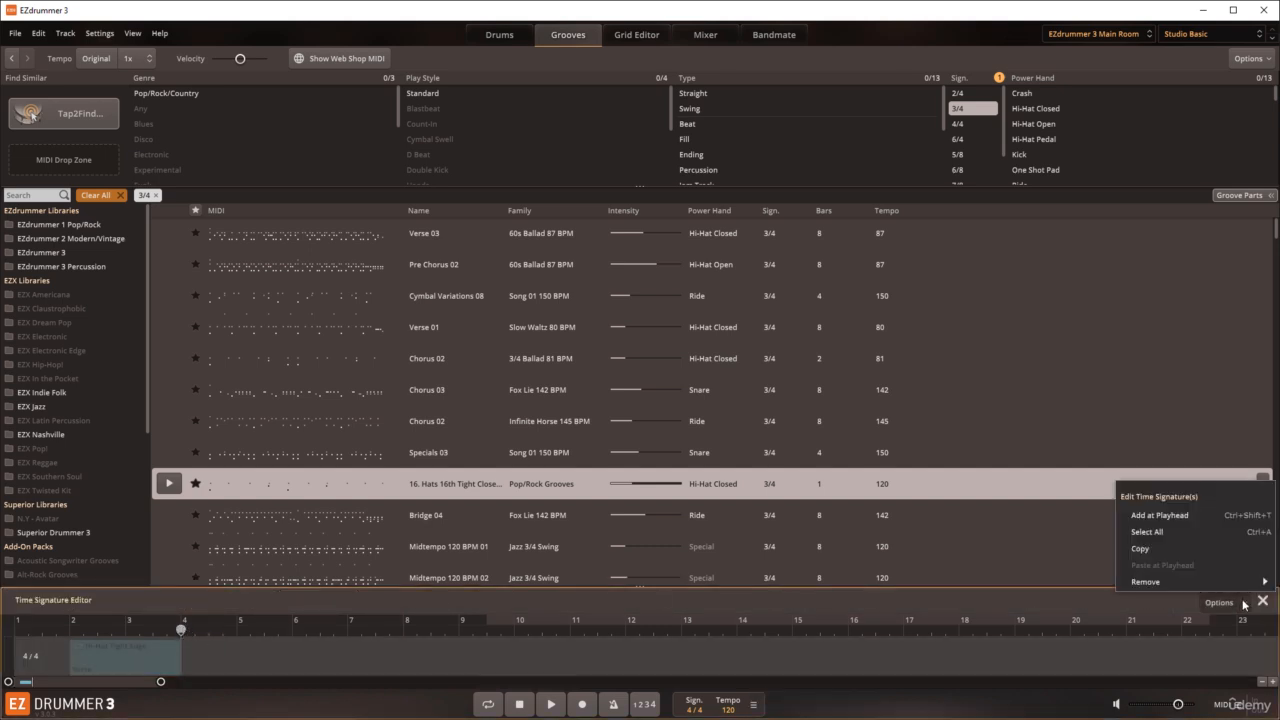
click(1160, 515)
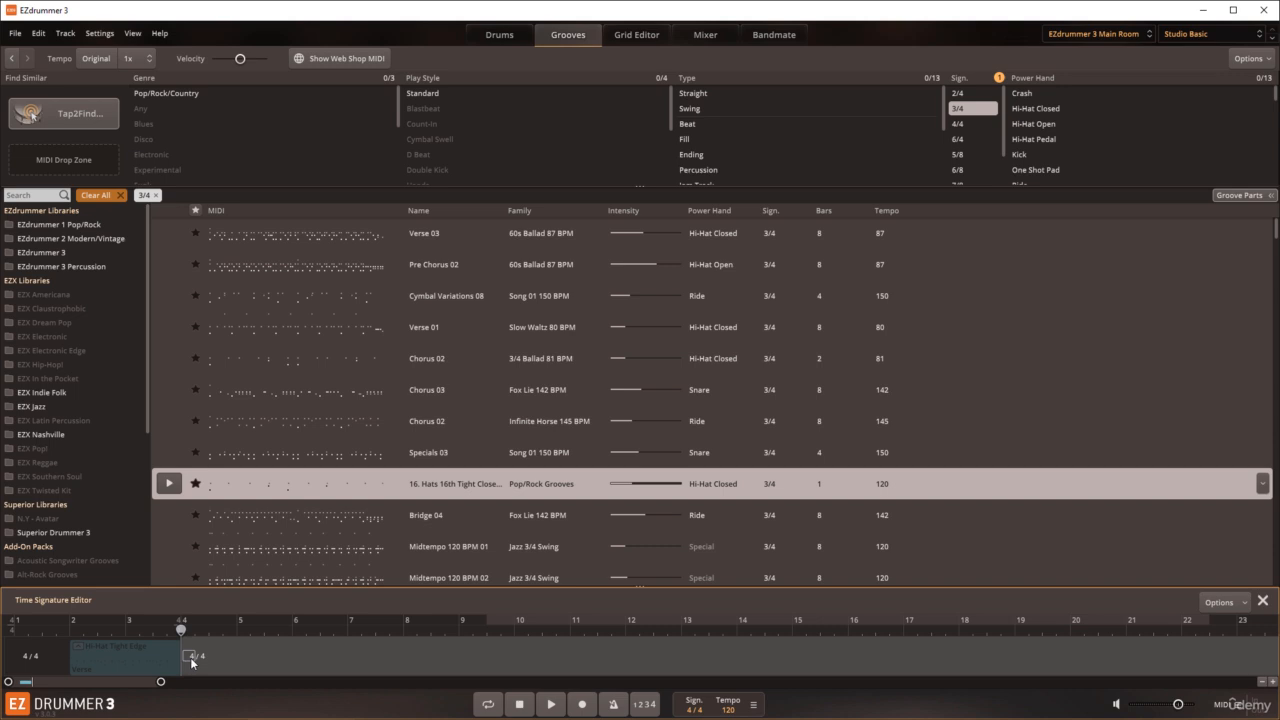
double_click(192, 661)
text(3)
key(Return)
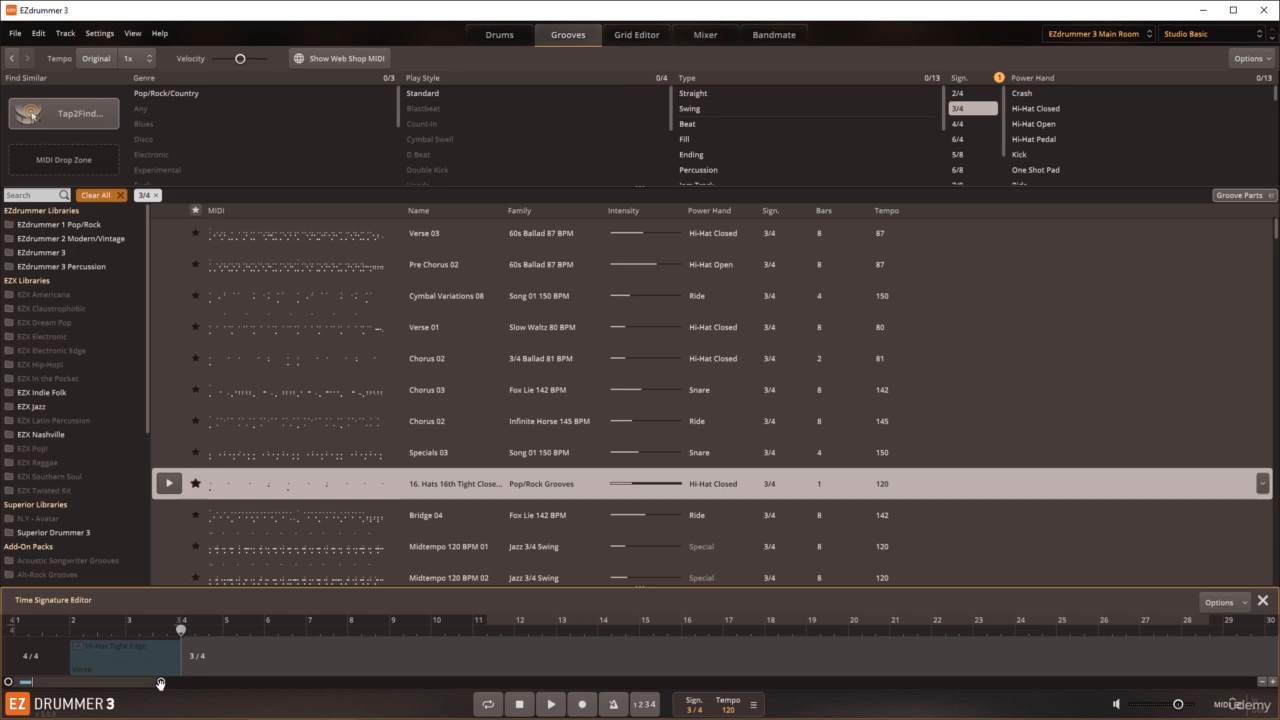
Step: Close the Time Signature Editor and place the 3/4 "16. Hats 16th Tight" groove at bar 4, directly after the Verse block
drag(160, 688, 138, 690)
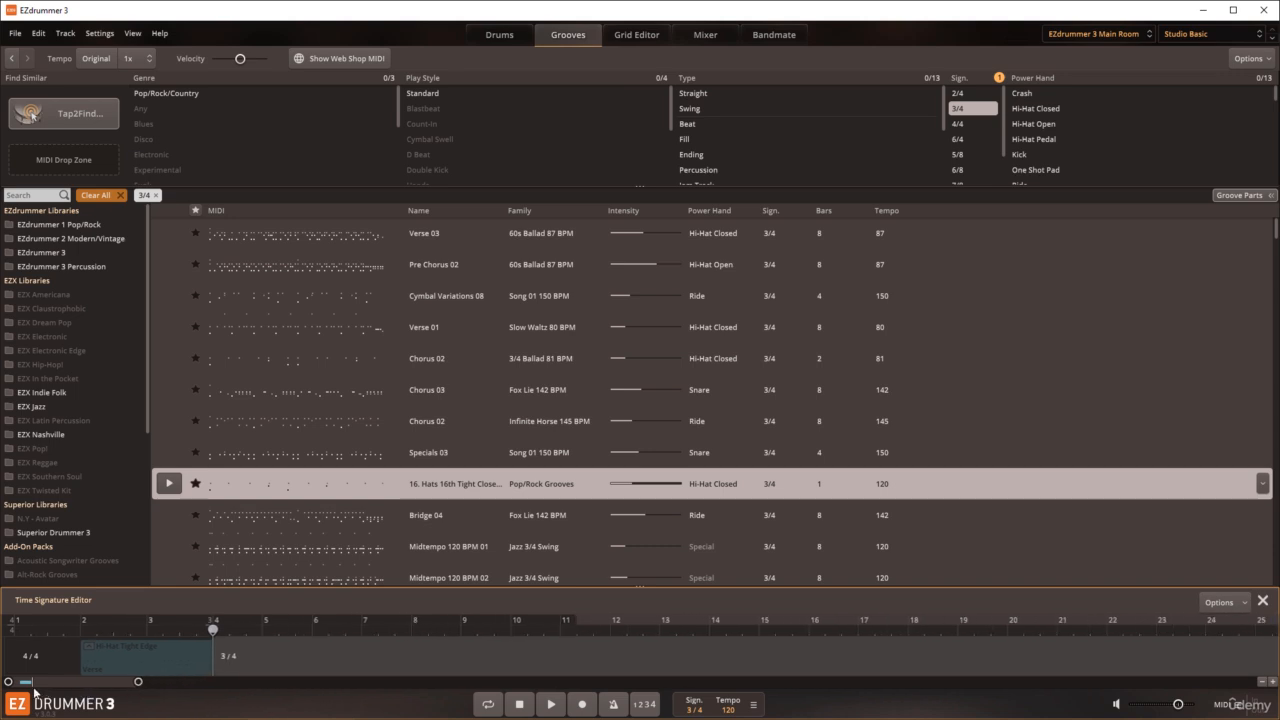
drag(8, 681, 17, 681)
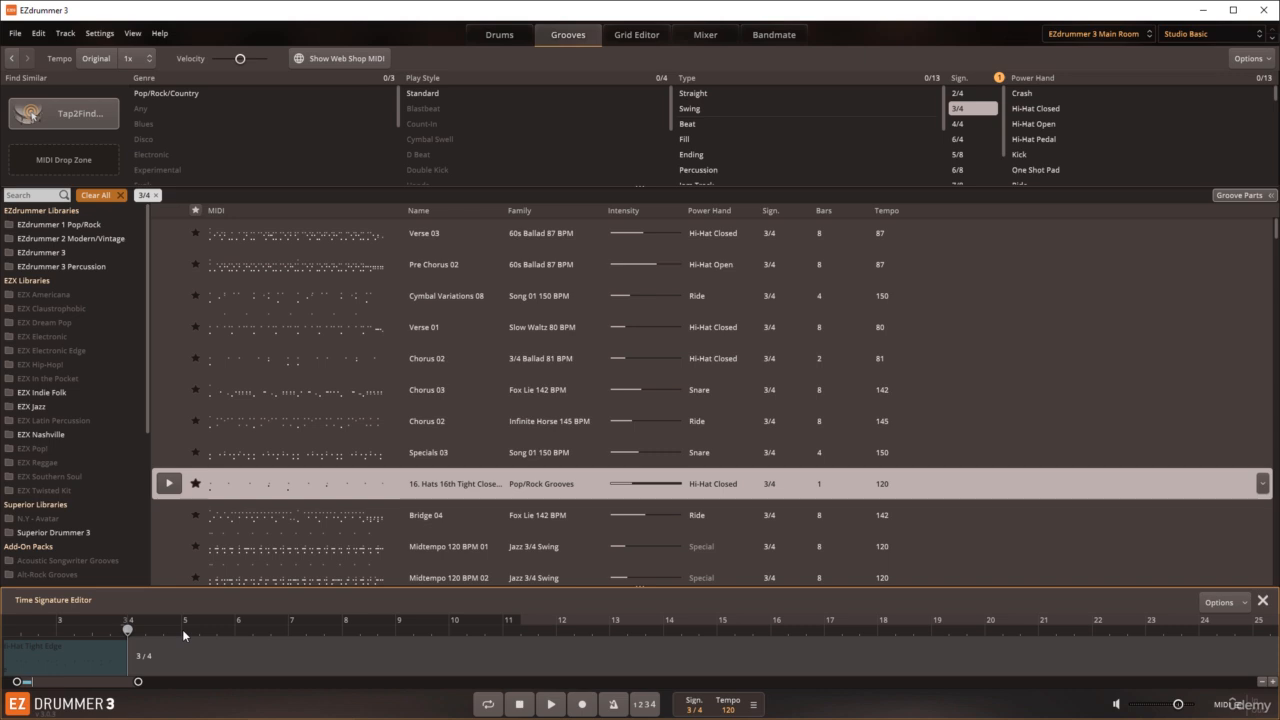
click(1263, 600)
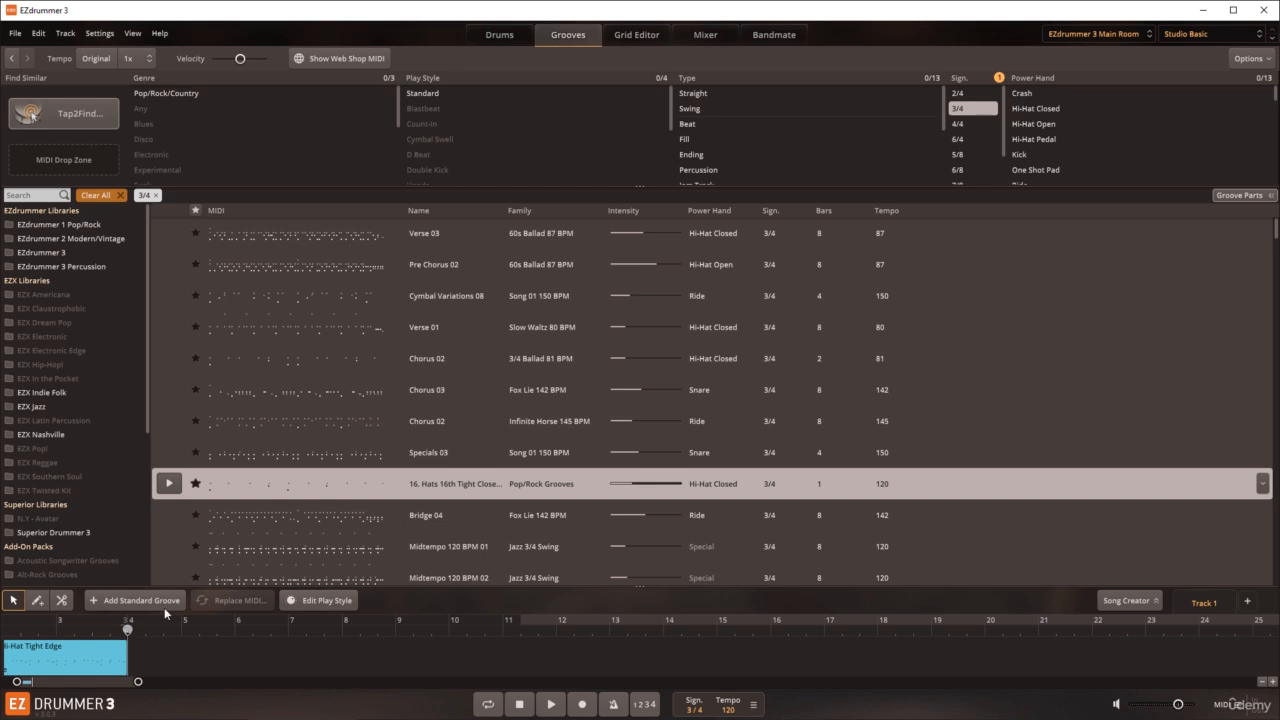
drag(233, 492, 136, 654)
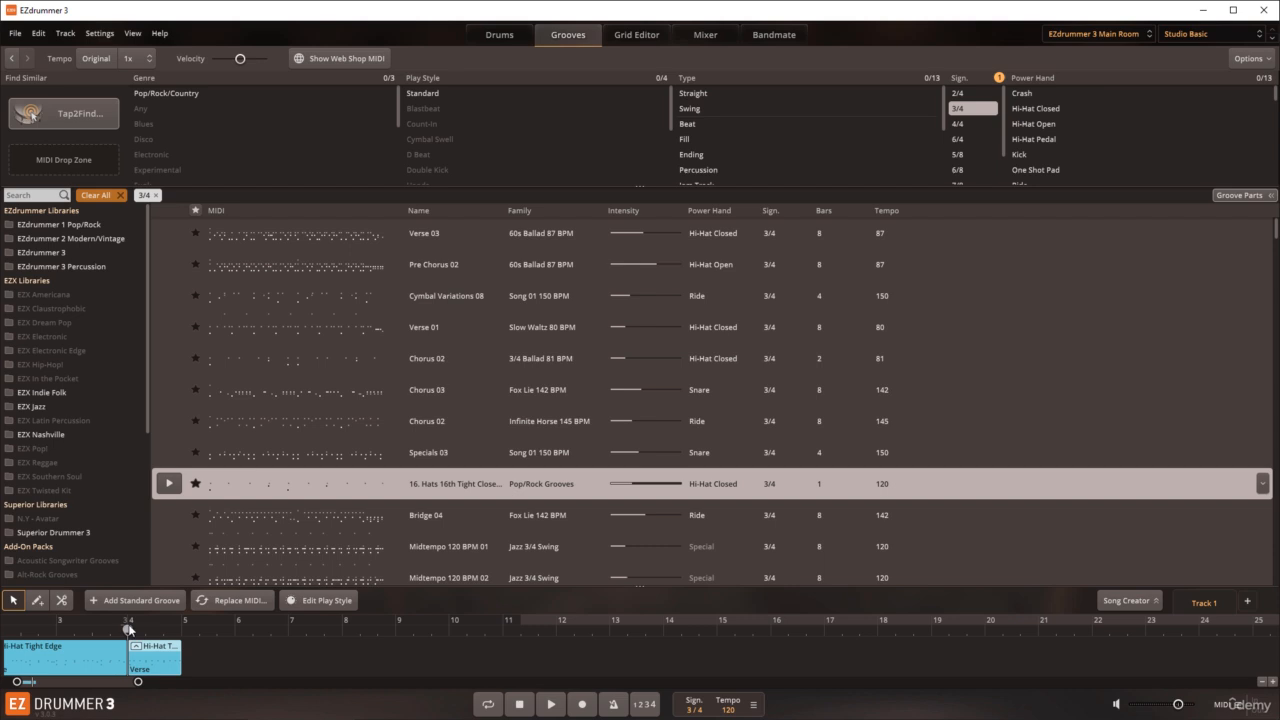
Step: Place the playhead at bar 5 and set the time signature there to 4/4
click(182, 622)
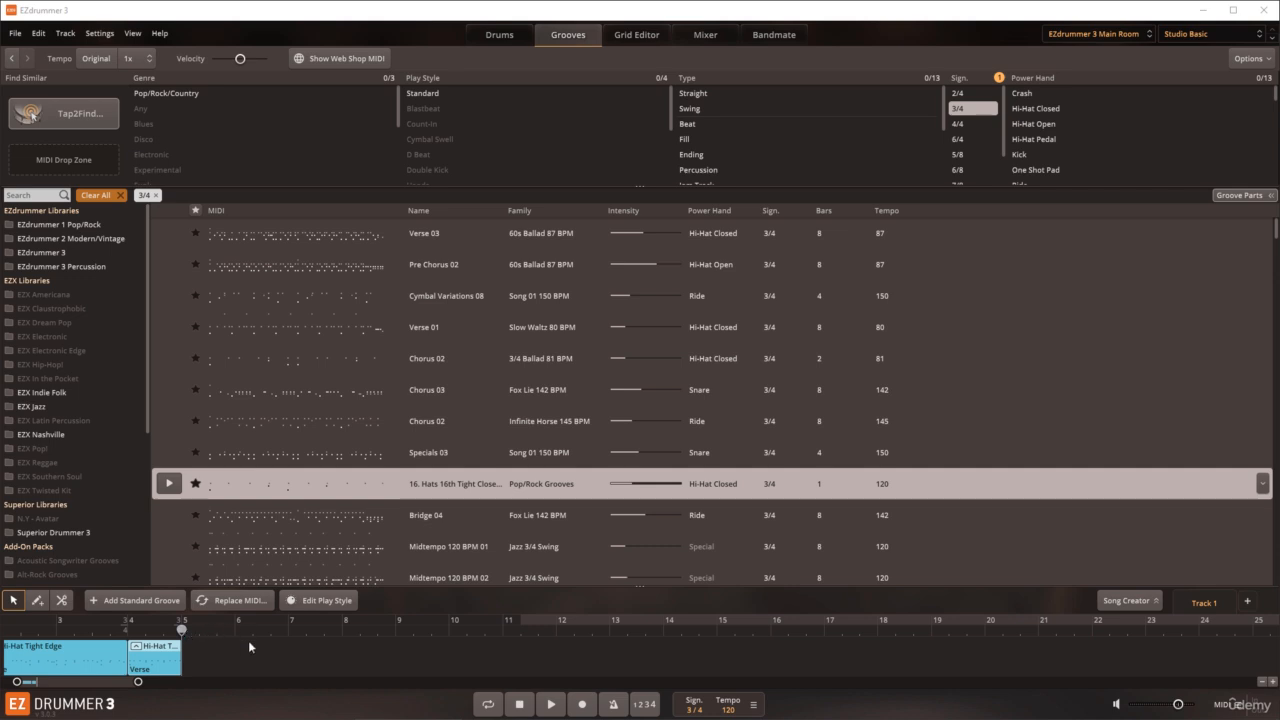
click(687, 710)
text(4)
key(Return)
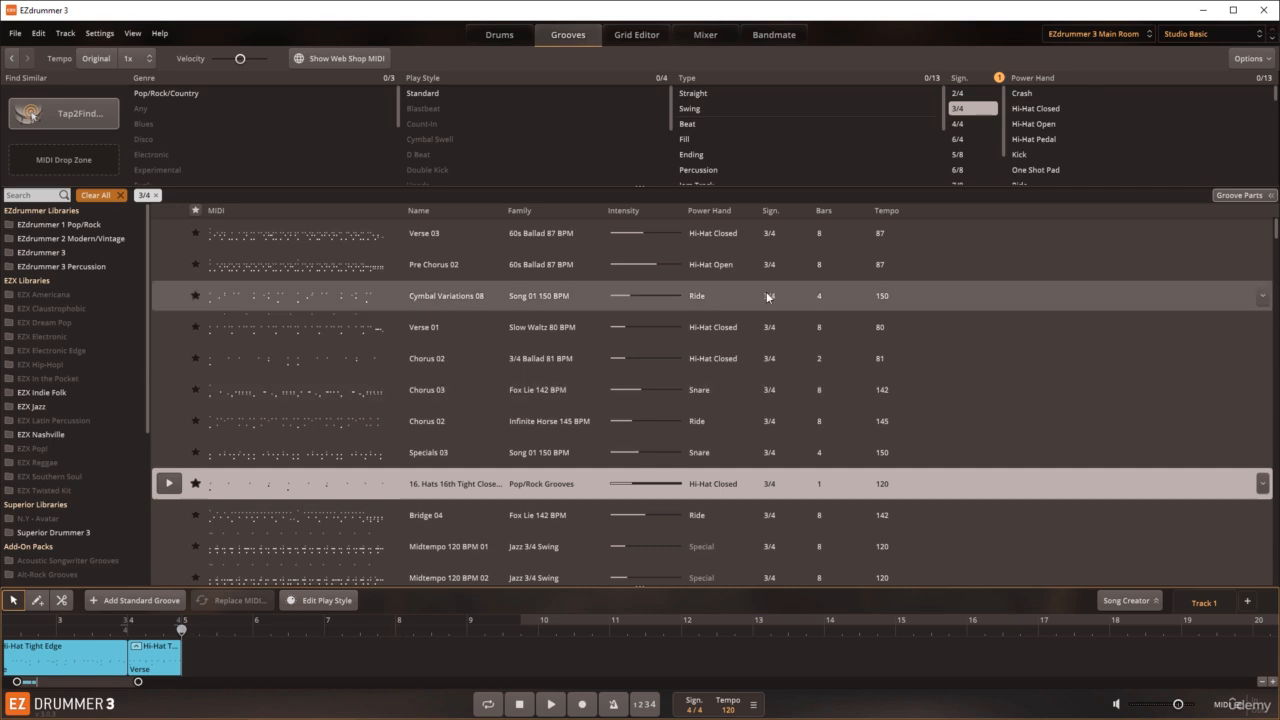
Step: Filter the grooves to 4/4 and add the Basic Jazz 120 BPM Verse 03 groove as a one-bar block at bar 5
click(959, 124)
drag(264, 342, 194, 672)
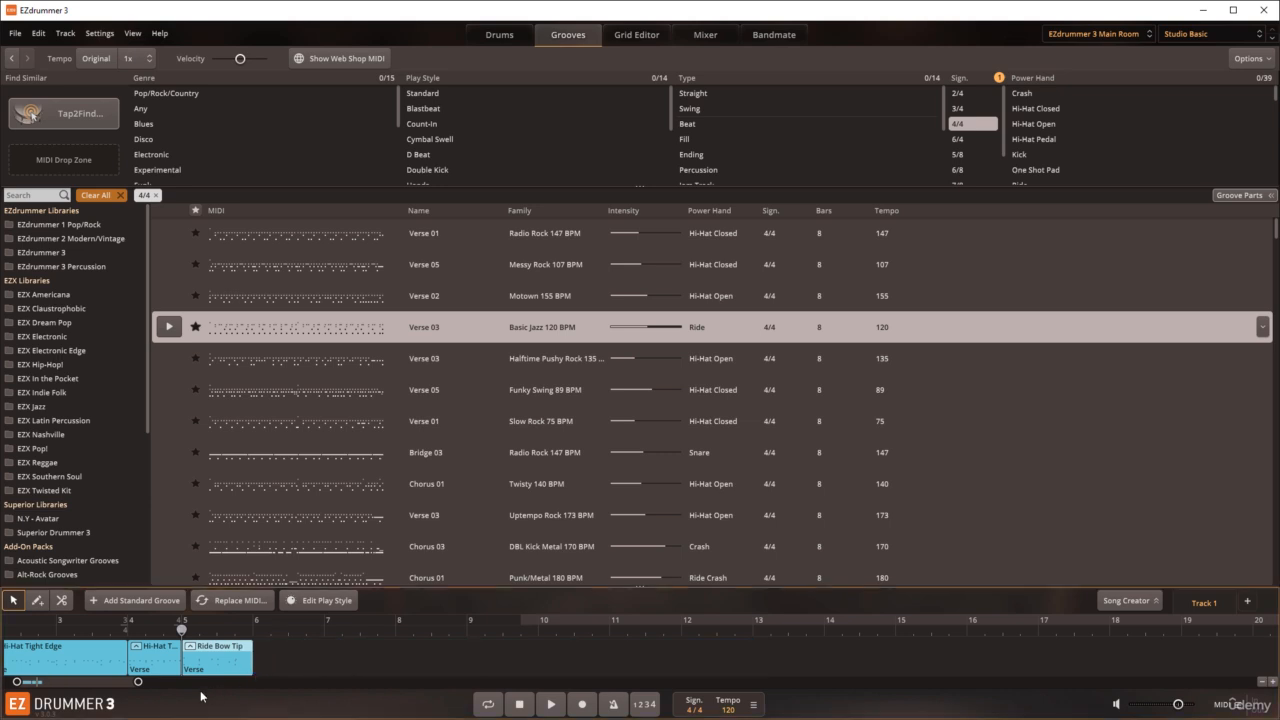
drag(67, 683, 56, 685)
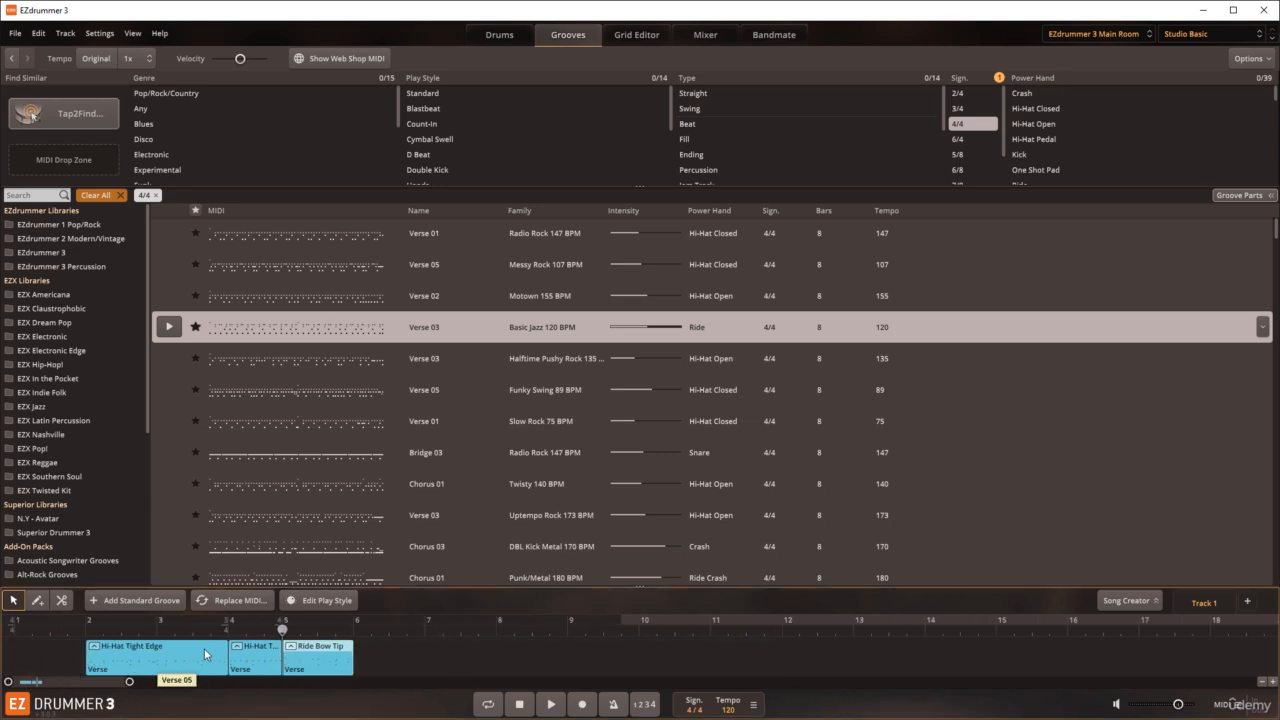
Step: Play the mixed-meter arrangement from just before bar 2 with the drum kit in view, and stop playback
mouse_move(246, 656)
click(68, 630)
click(518, 38)
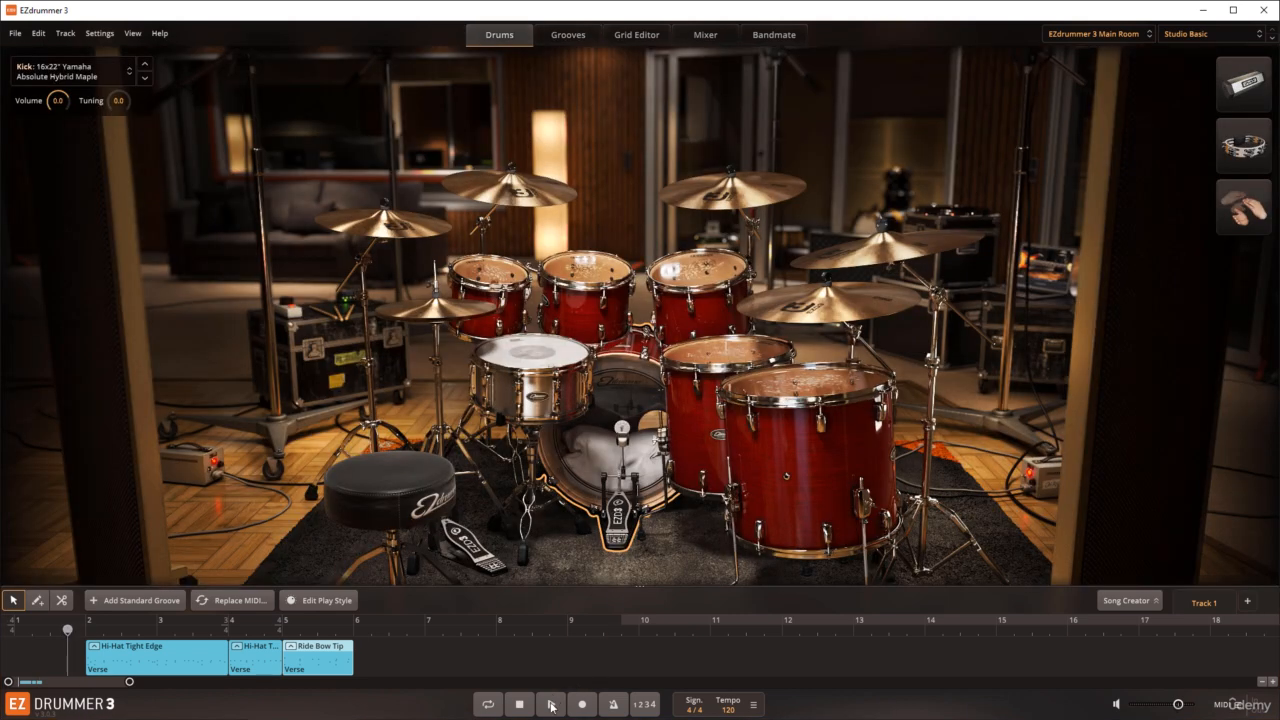
click(551, 705)
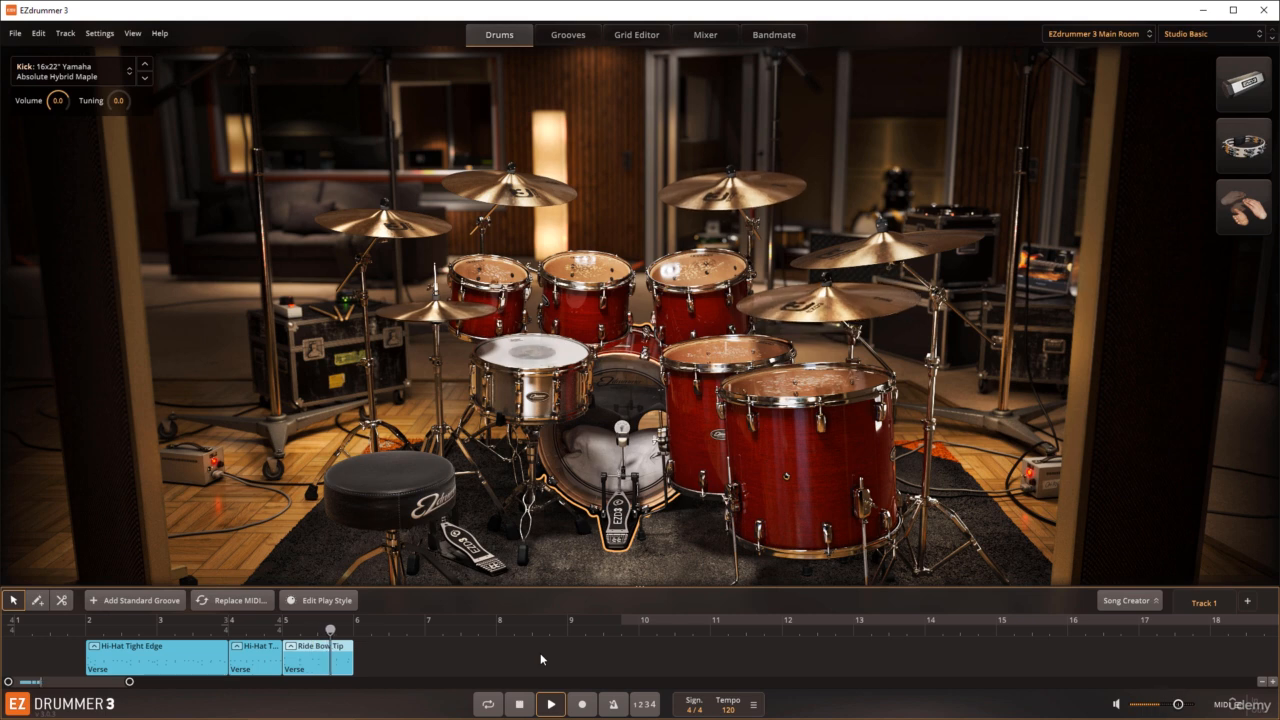
key(space)
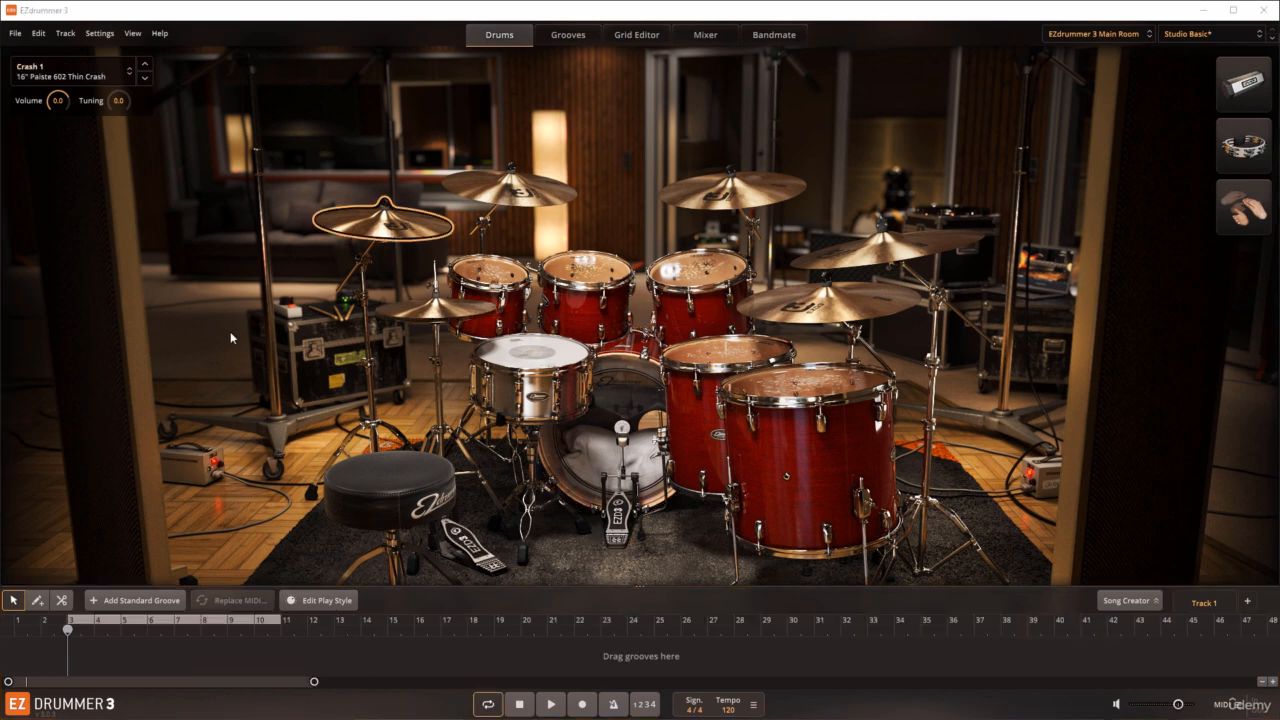
click(219, 297)
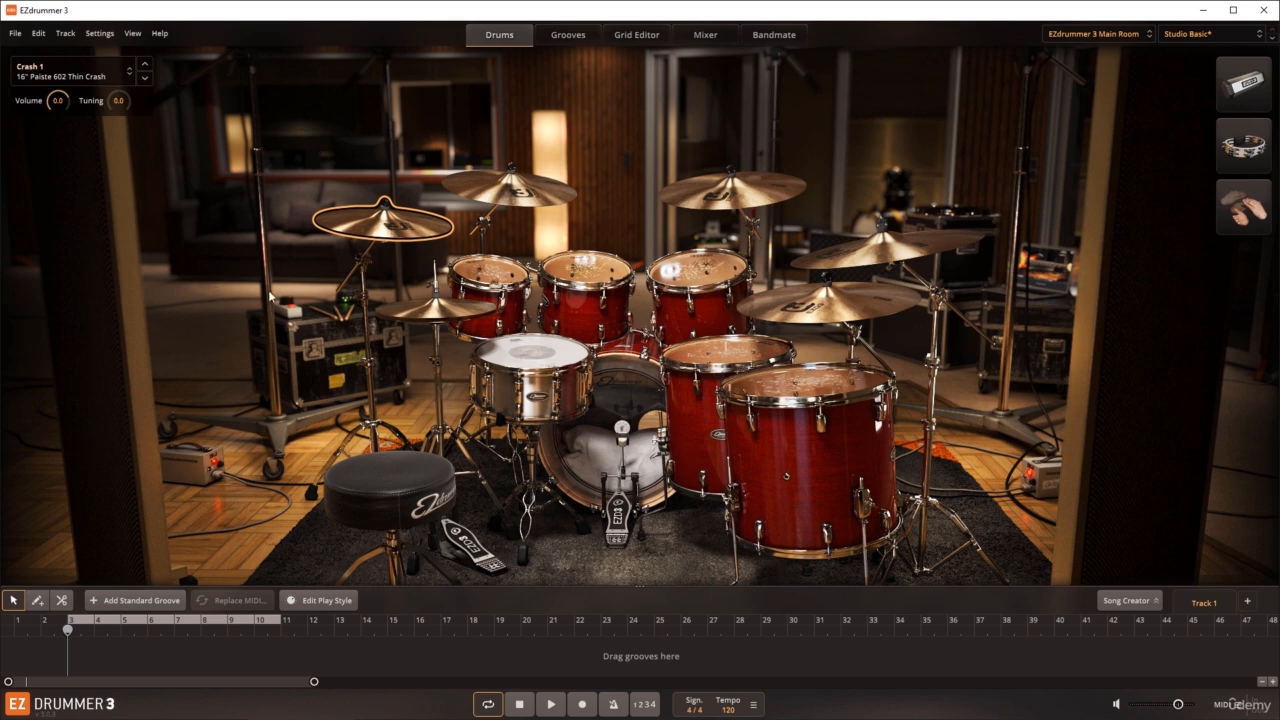
Step: Audition the 5x14" and 6.5x14" C&C, Anton Fig and DW Jazz snares, and restore the 6.x14" Yamaha Absolute Hybrid Maple
click(532, 362)
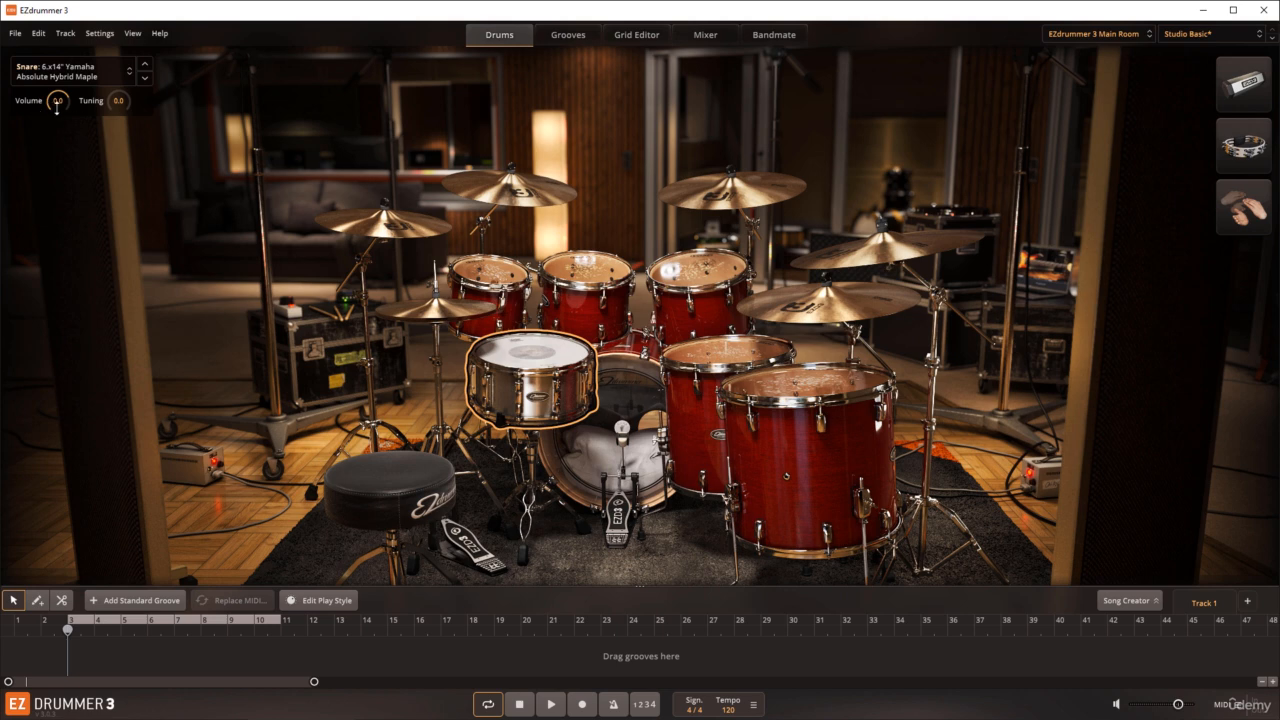
click(131, 77)
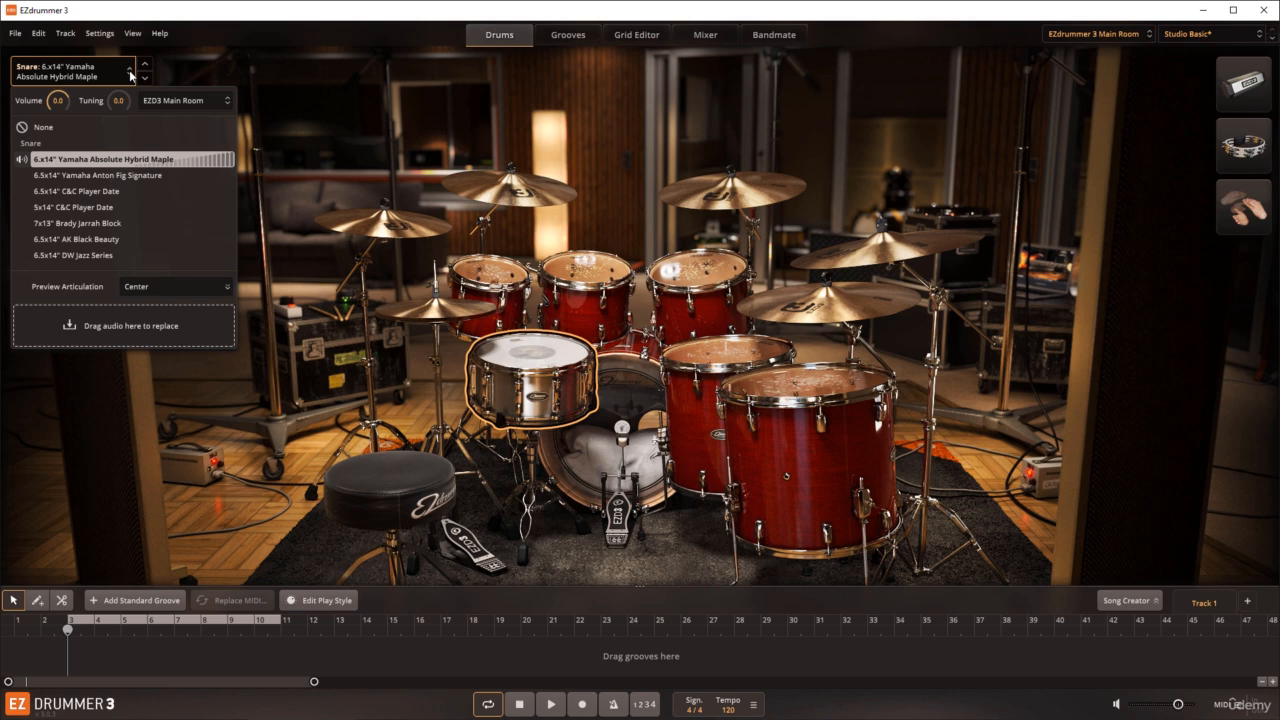
click(78, 206)
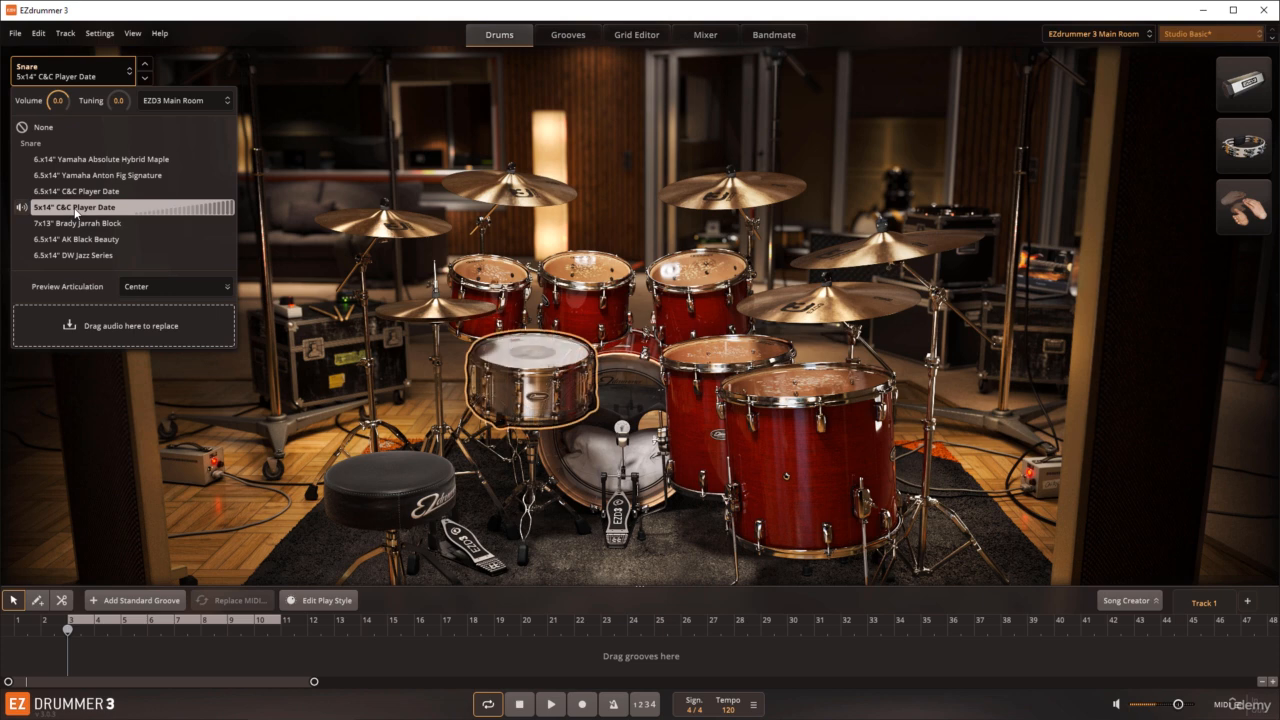
click(75, 193)
click(75, 177)
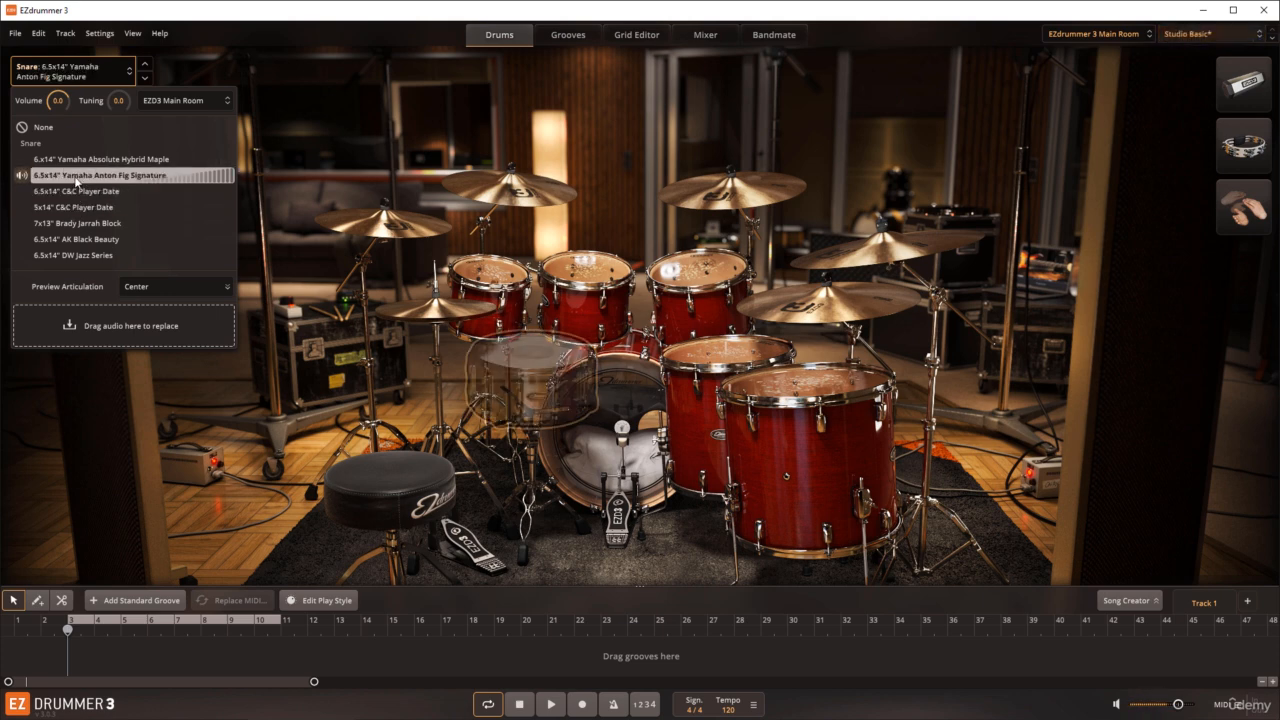
click(74, 257)
click(75, 162)
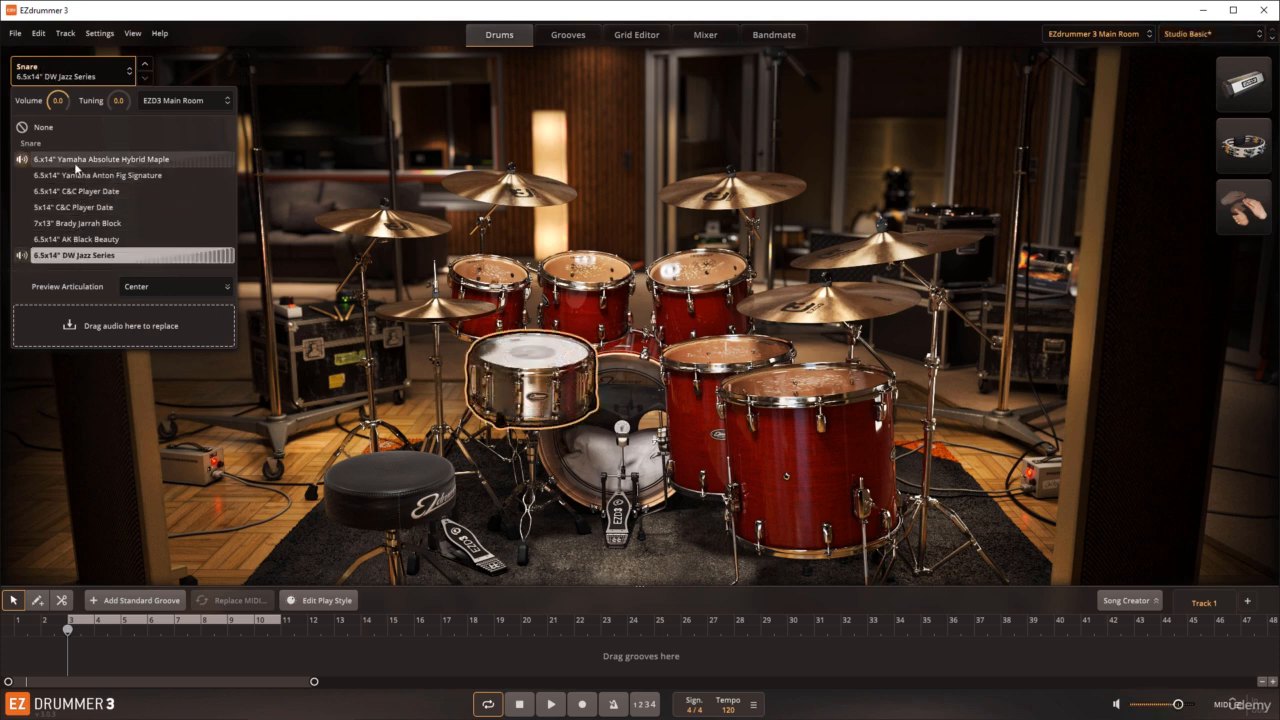
click(180, 72)
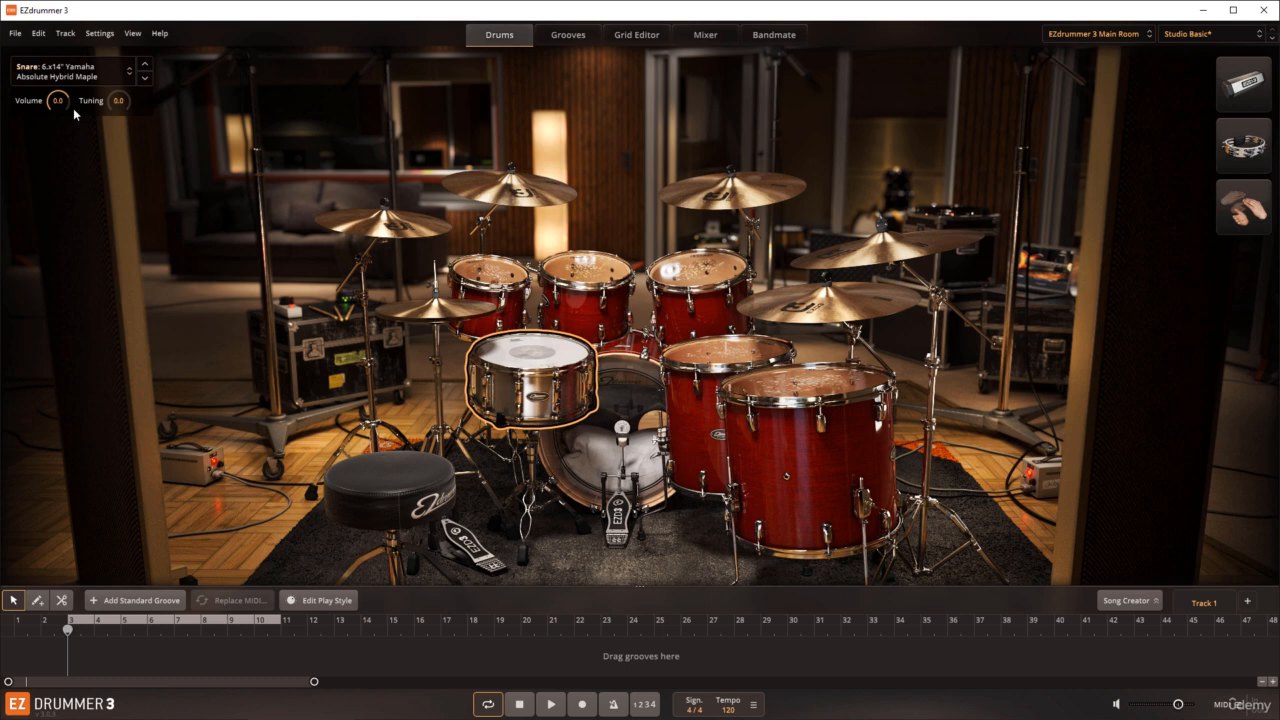
Step: Try a lower volume and a lower tuning on the snare, resetting each to 0.0 and striking the drum to hear it
drag(57, 100, 52, 128)
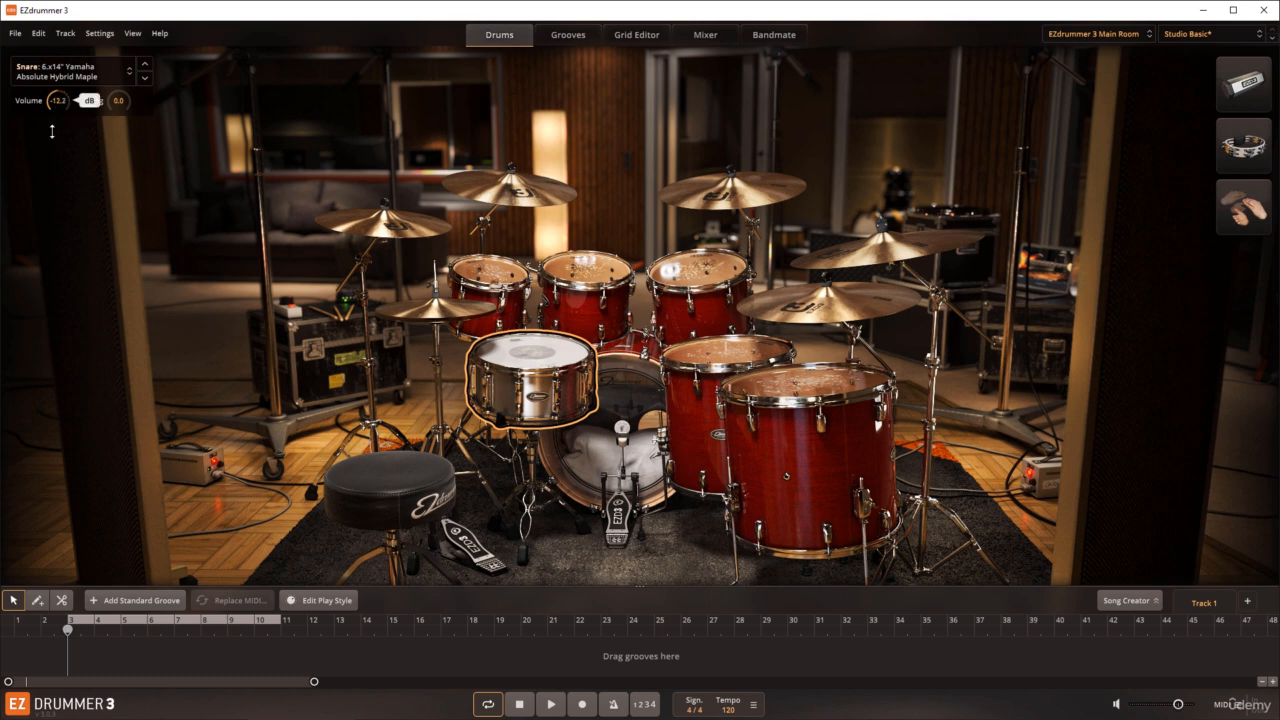
click(529, 360)
double_click(62, 103)
drag(126, 106, 121, 140)
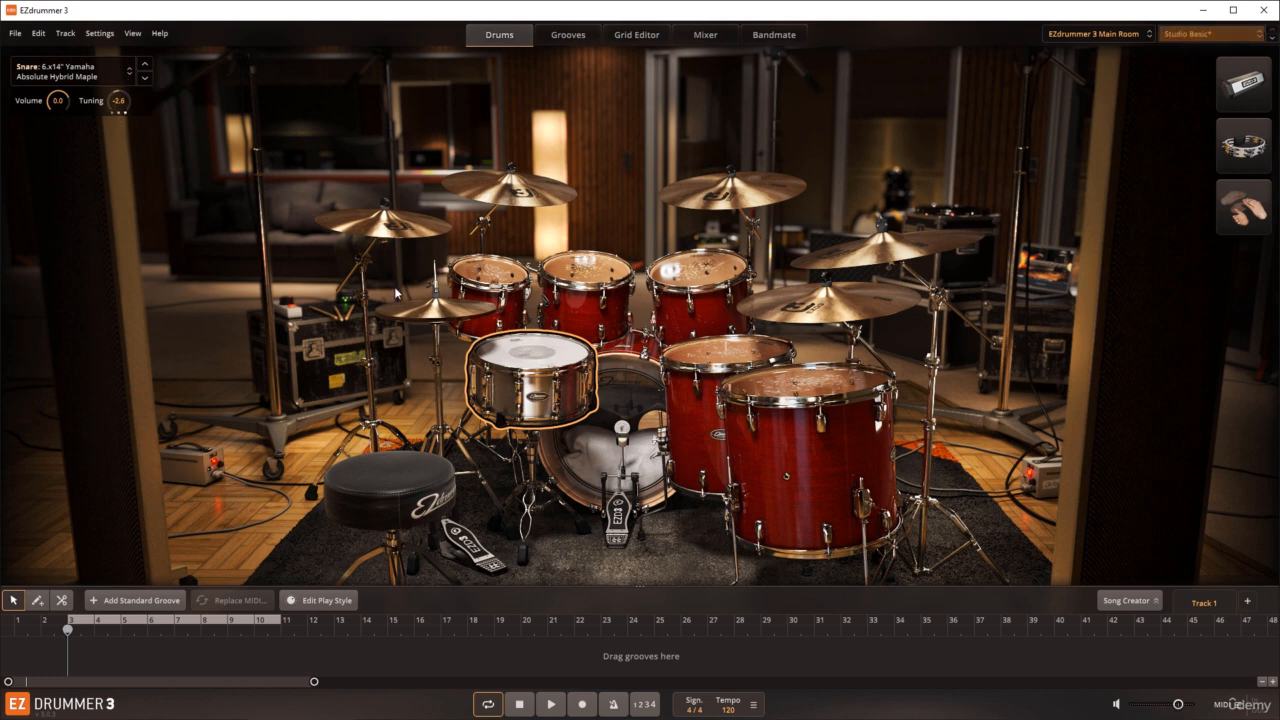
double_click(119, 101)
click(526, 366)
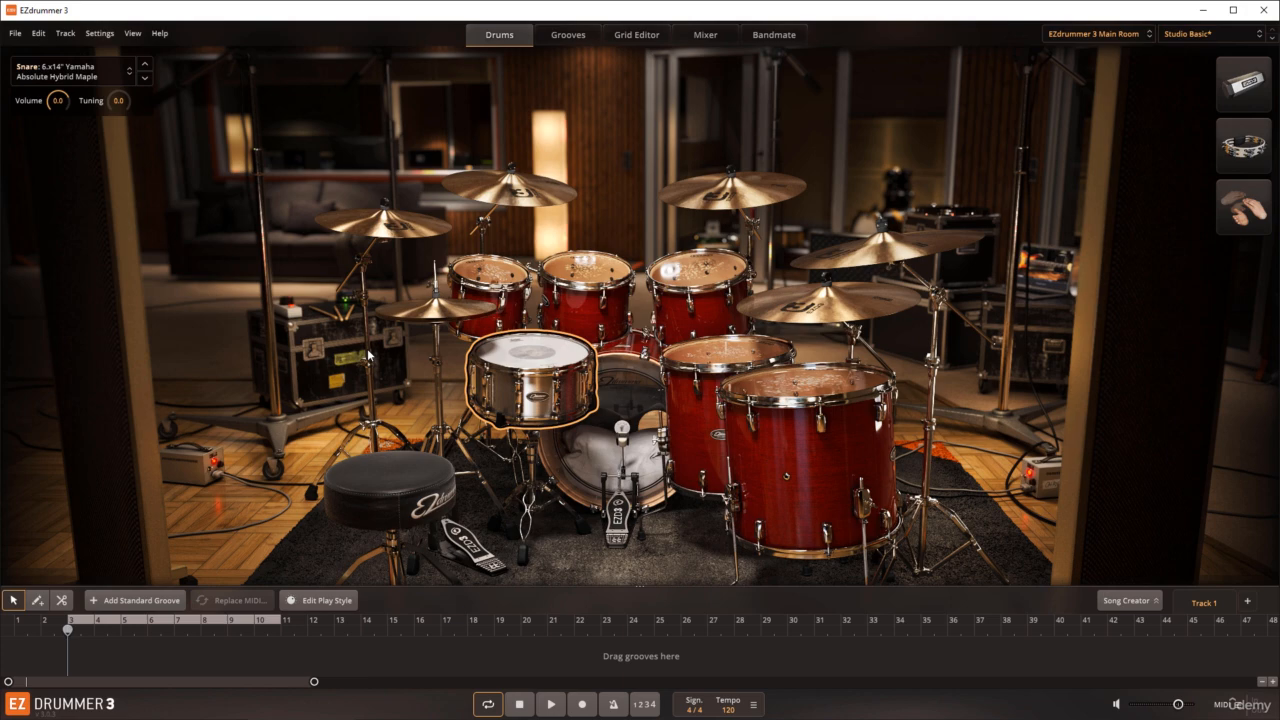
Step: Open the groove browser and preview the Verse 01 groove from the Radio Rock 147 BPM family
click(568, 40)
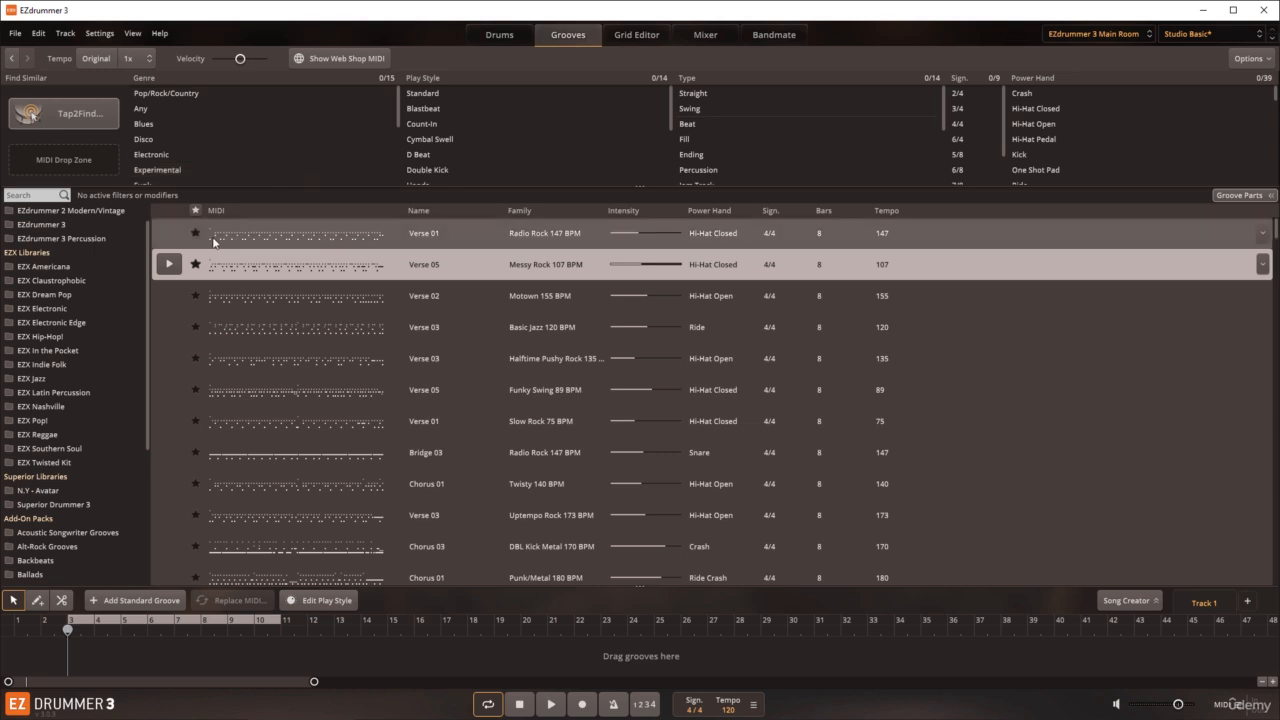
click(241, 240)
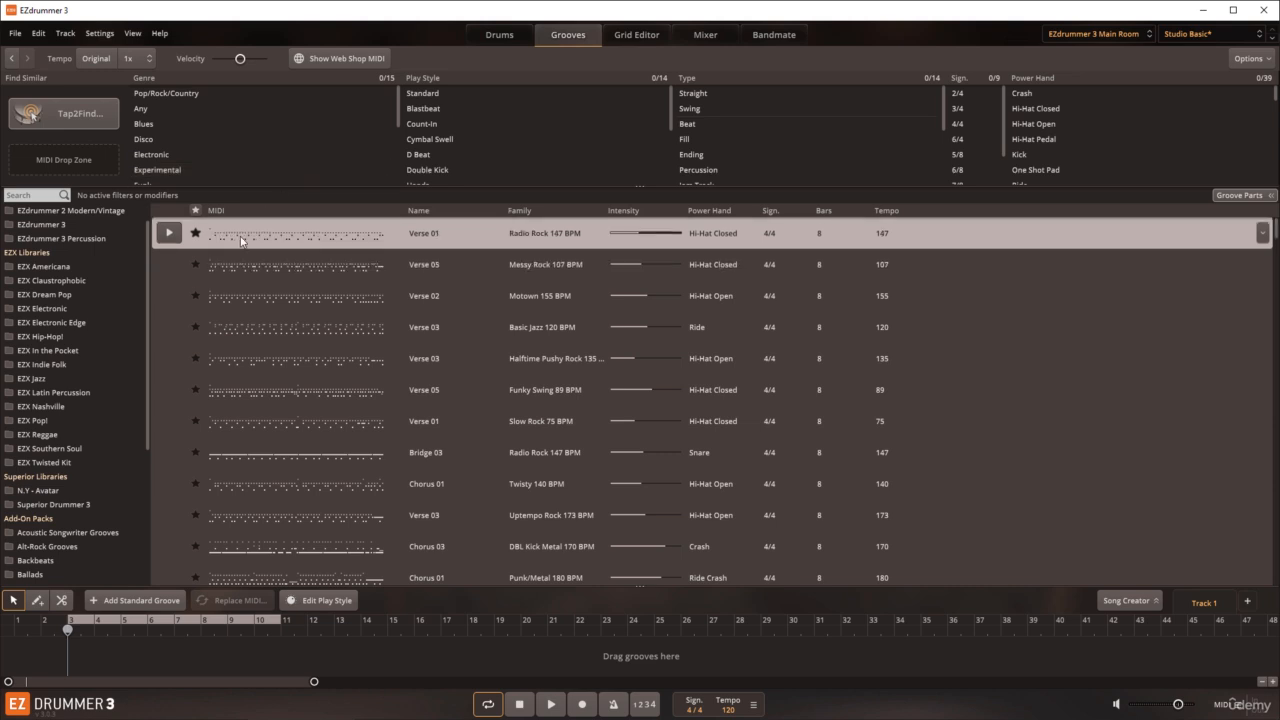
click(169, 234)
click(169, 234)
Step: Show grooves similar to Radio Rock Verse 01 and audition the first four matches, down to Radio Rock Verse 02
right_click(256, 241)
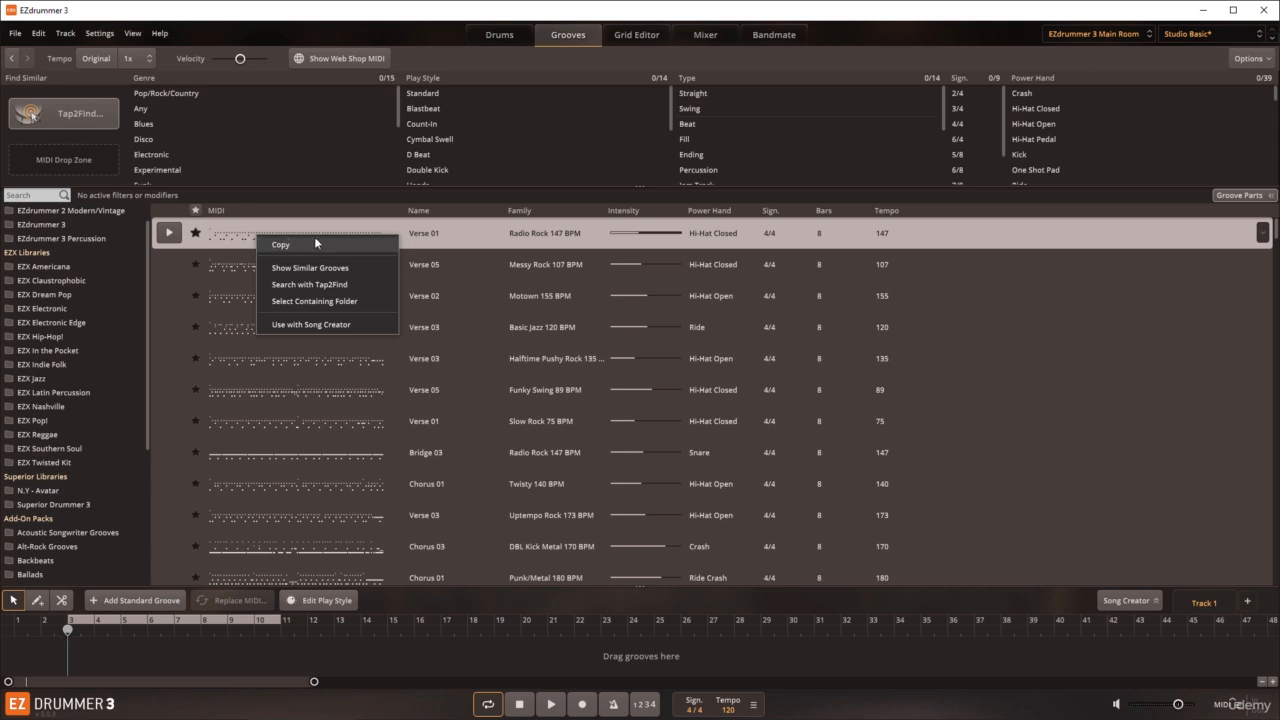
click(307, 270)
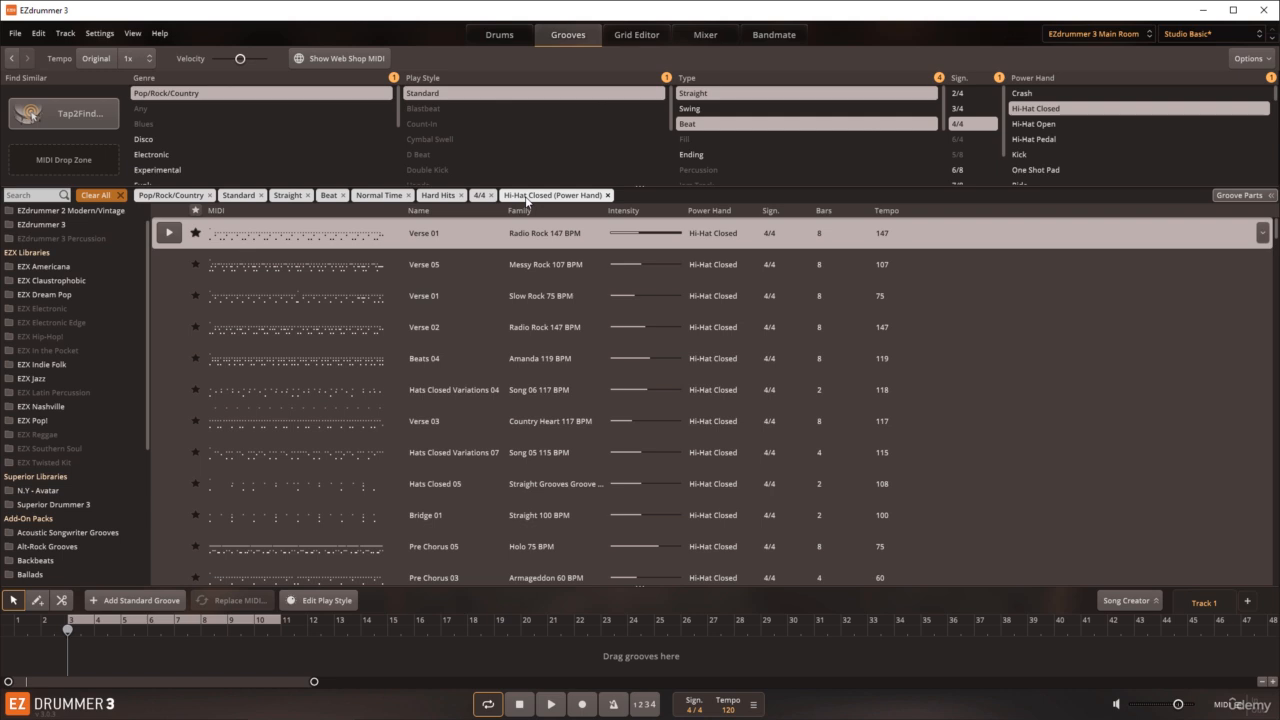
click(170, 236)
click(169, 234)
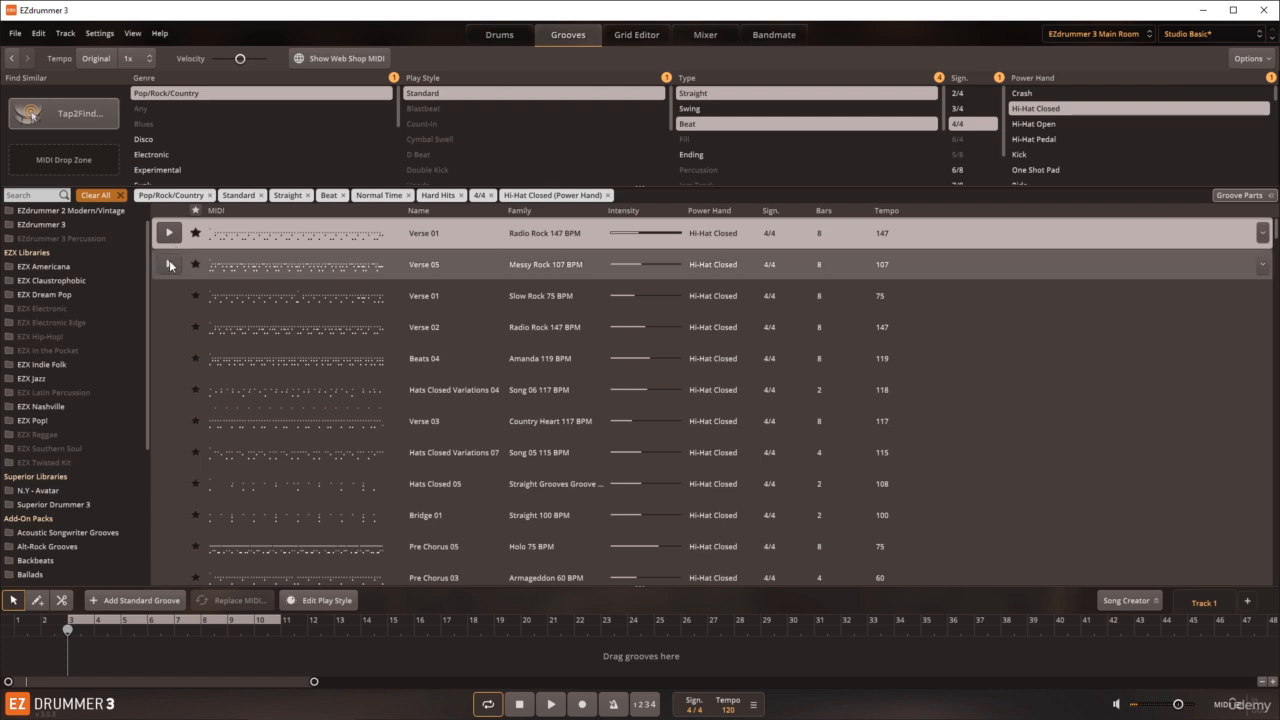
click(170, 265)
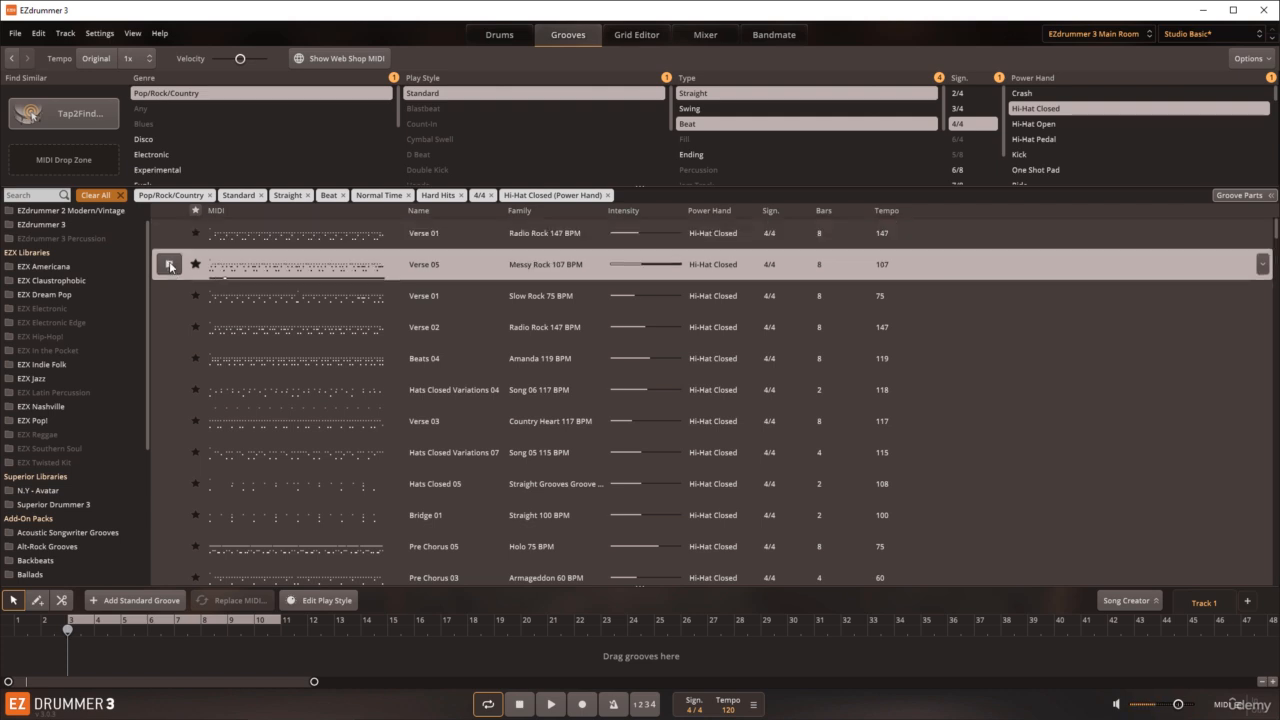
click(171, 296)
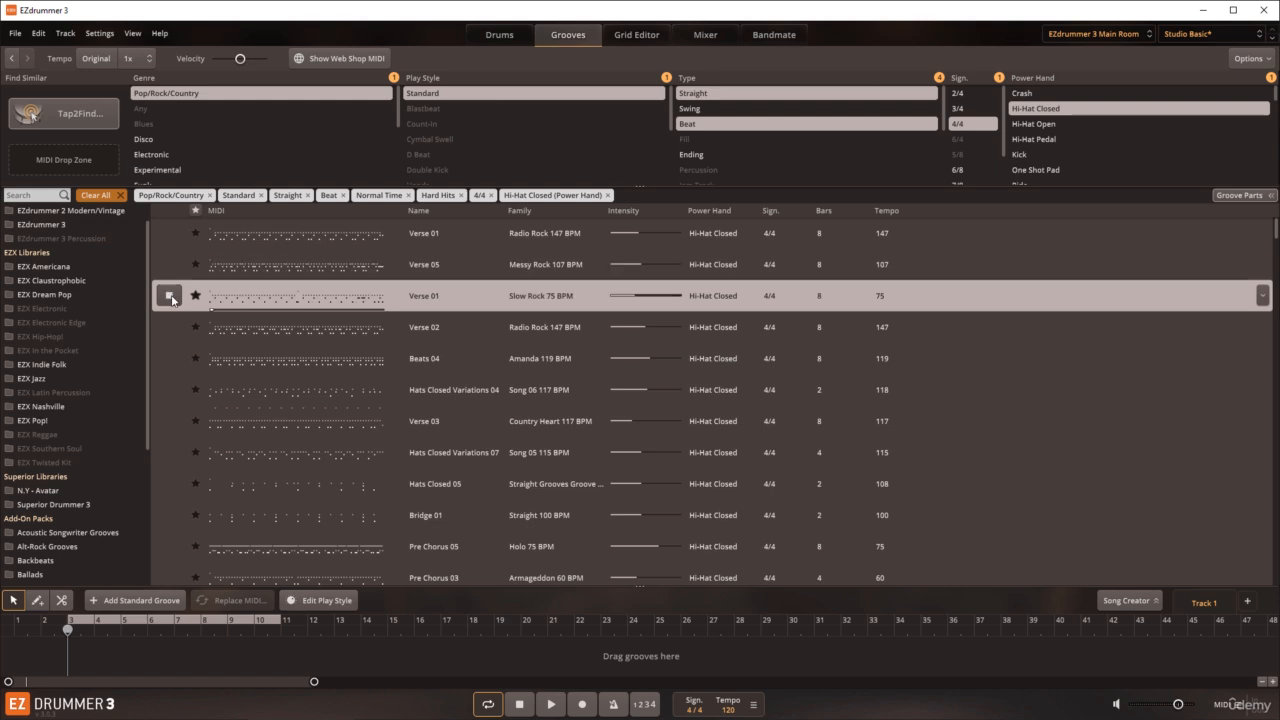
click(171, 297)
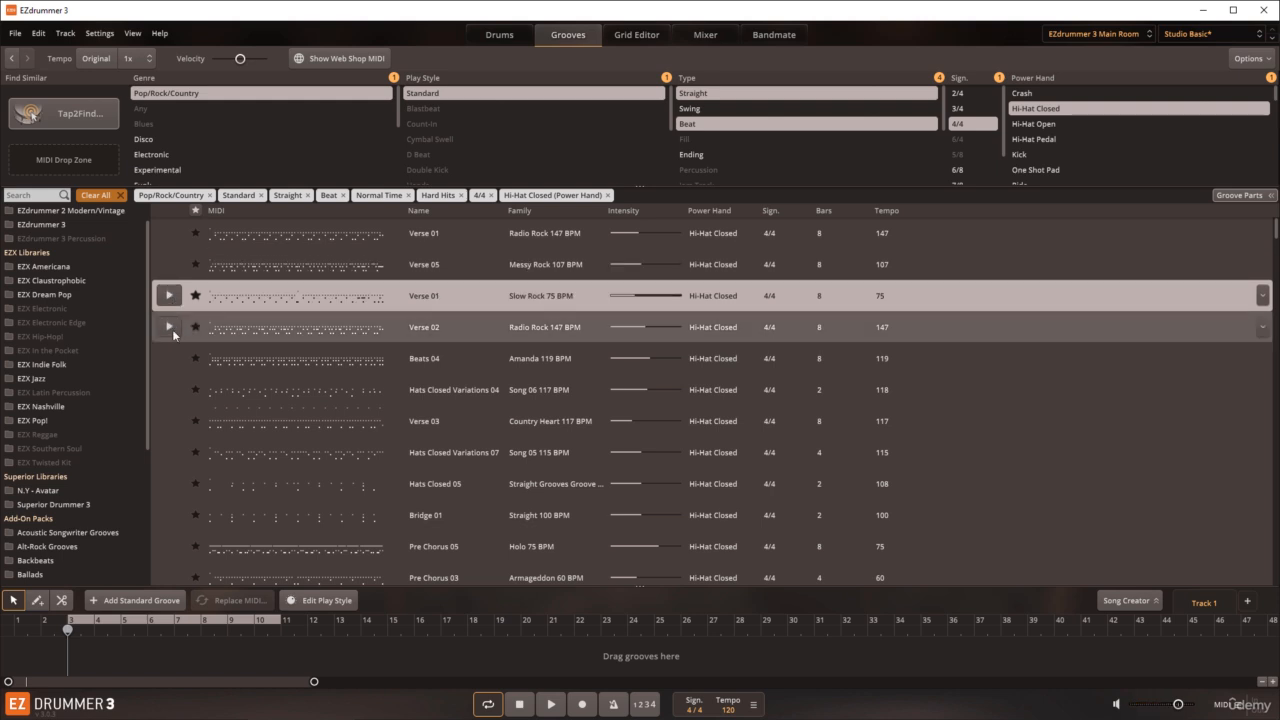
click(170, 327)
click(170, 328)
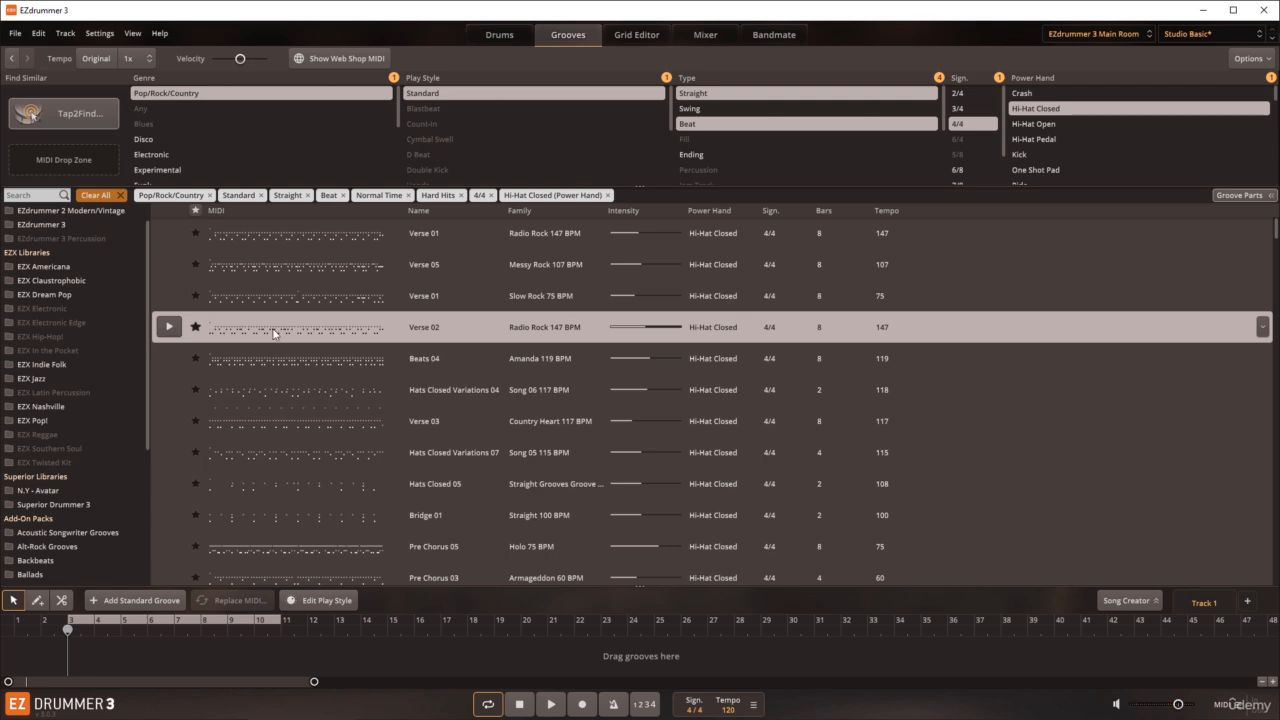
Step: Select the containing folder of Radio Rock Verse 01 and audition its Verse 01, Verse 02 and Verse 03 grooves
click(274, 246)
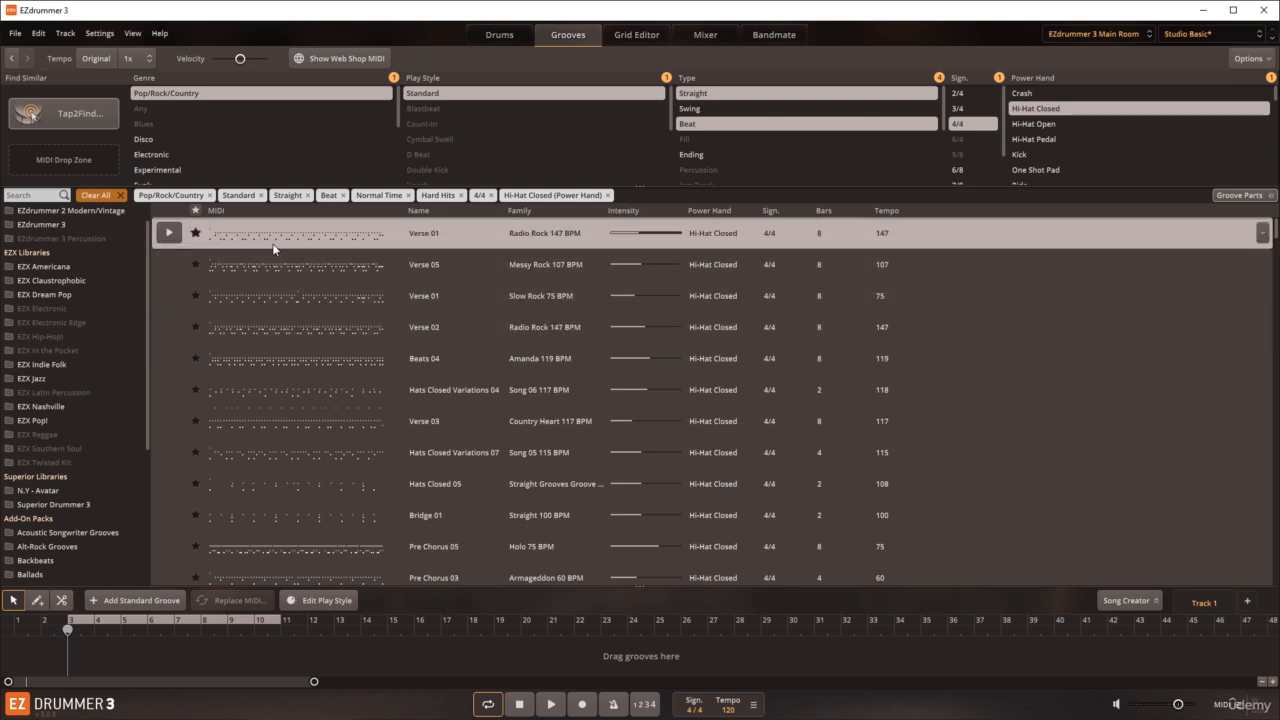
right_click(274, 246)
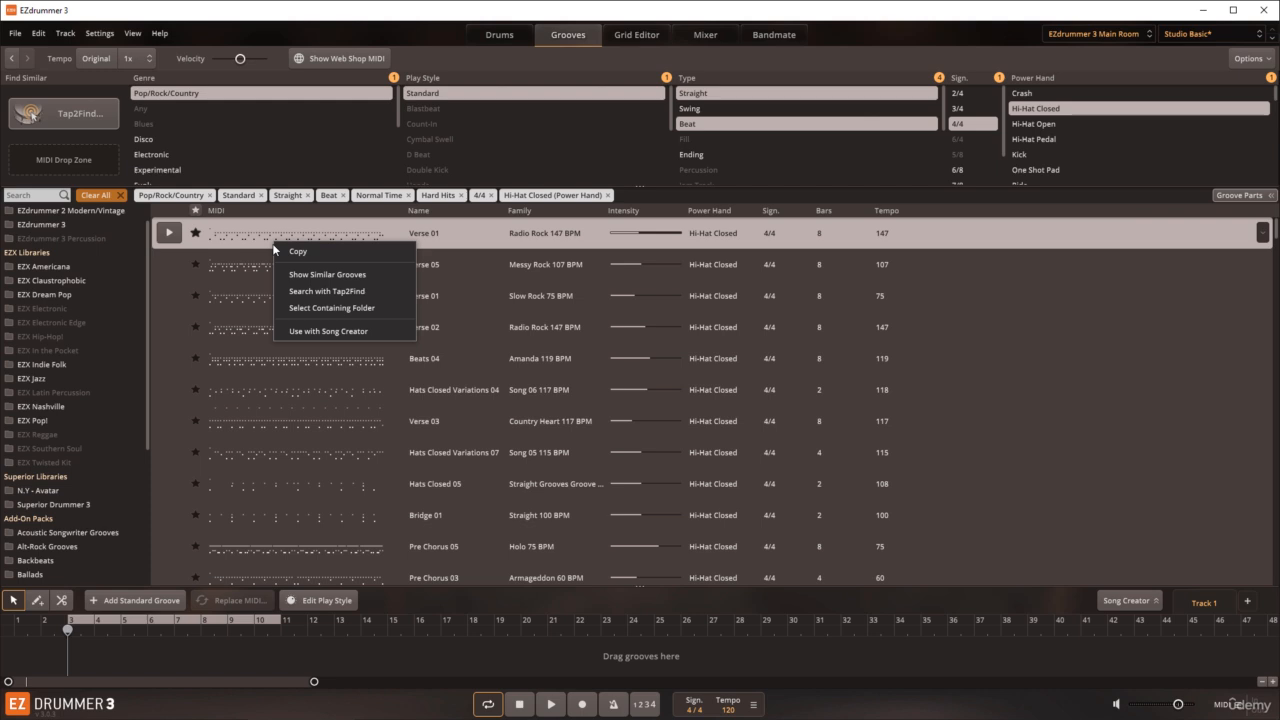
click(307, 310)
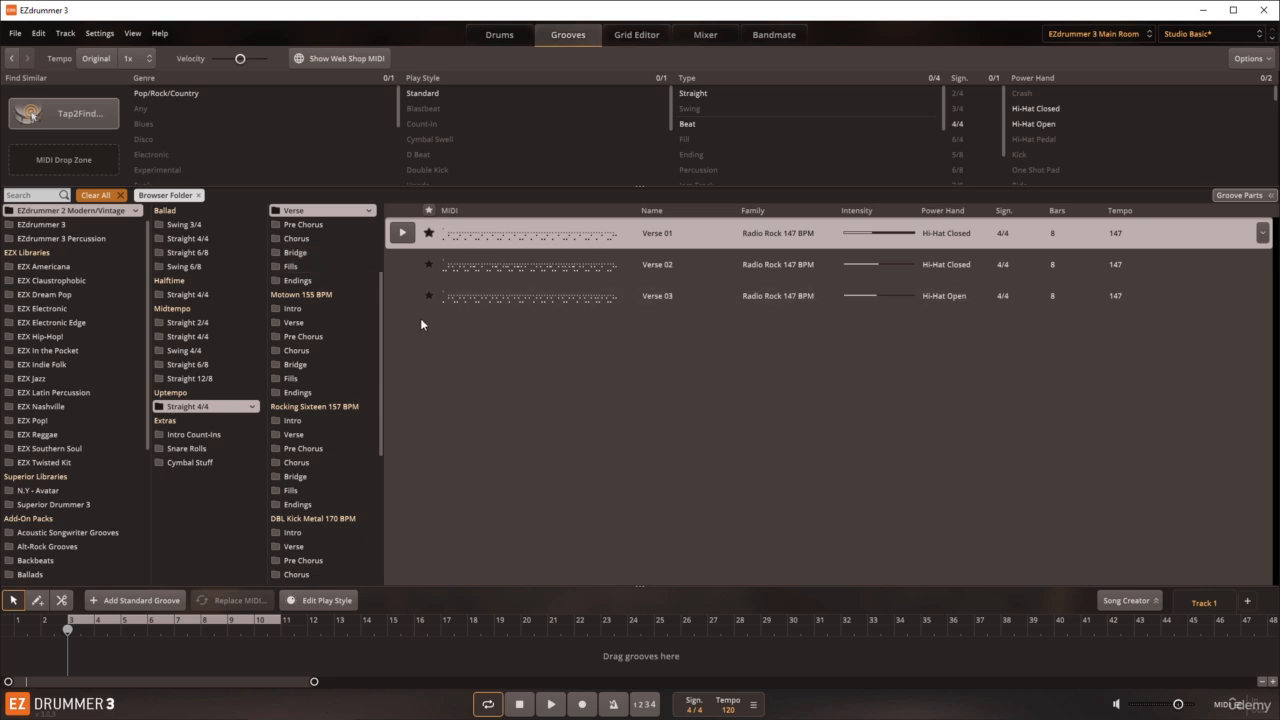
click(405, 234)
click(405, 234)
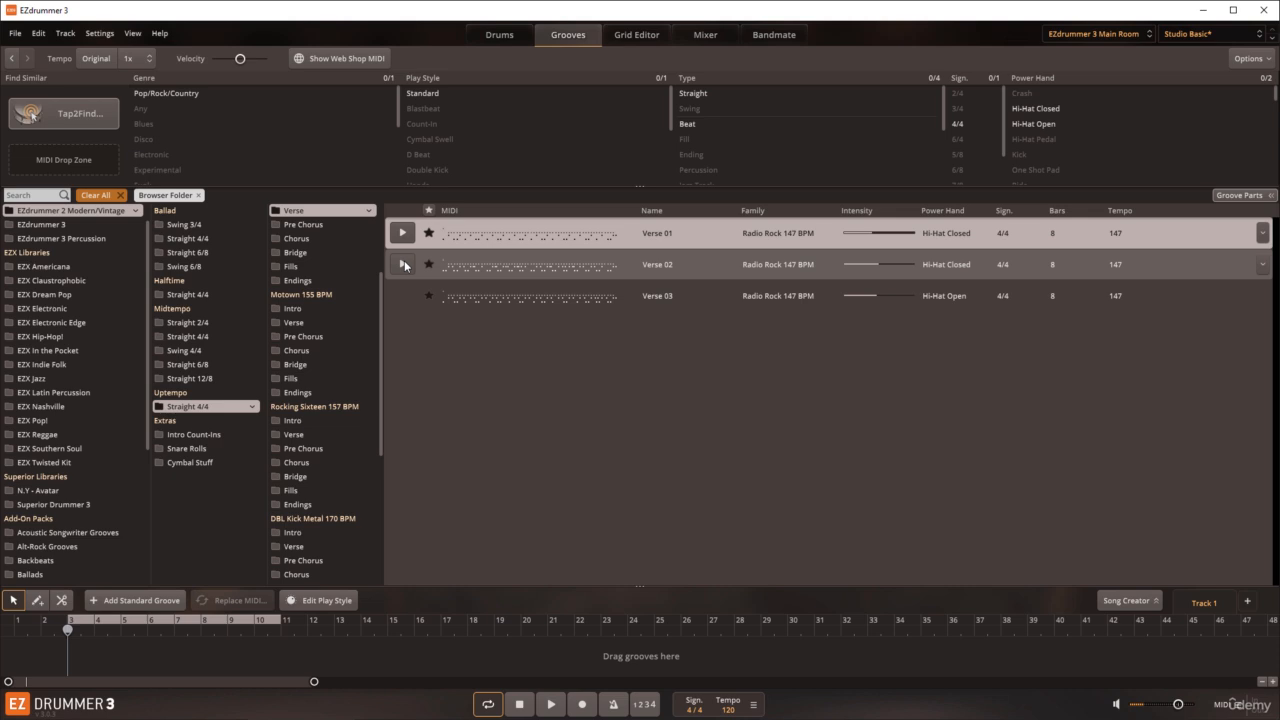
click(404, 265)
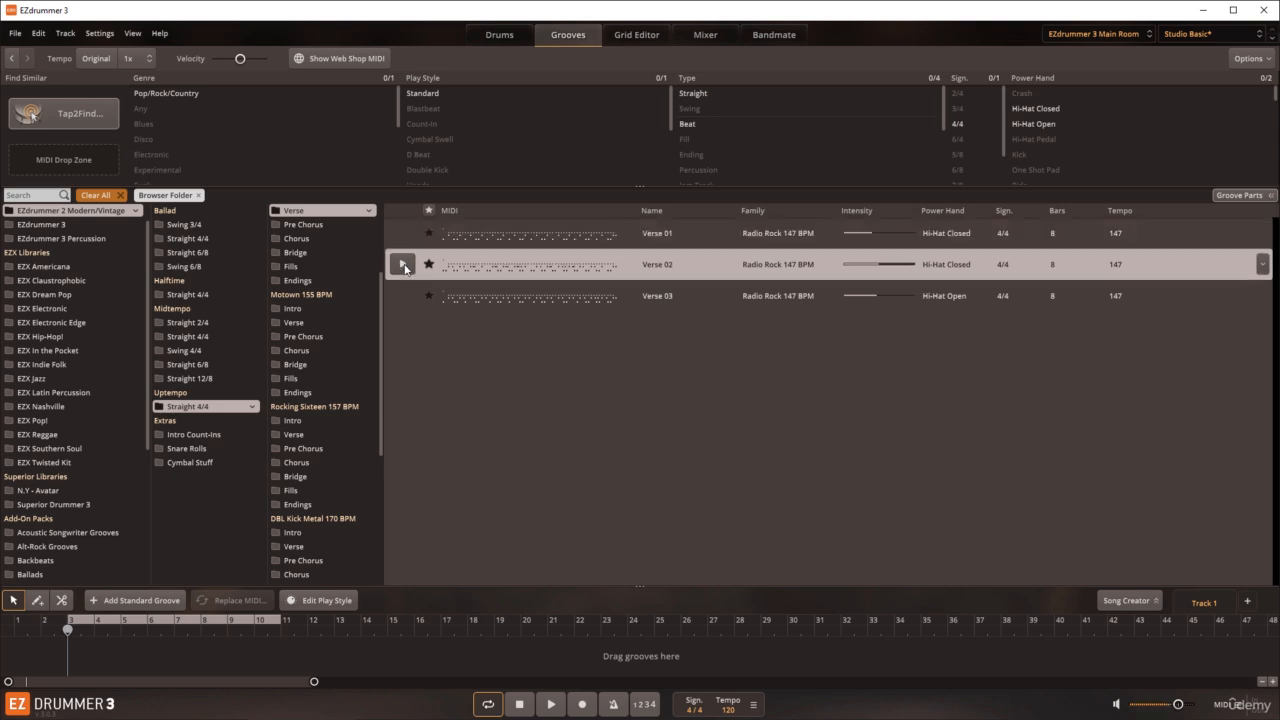
click(401, 296)
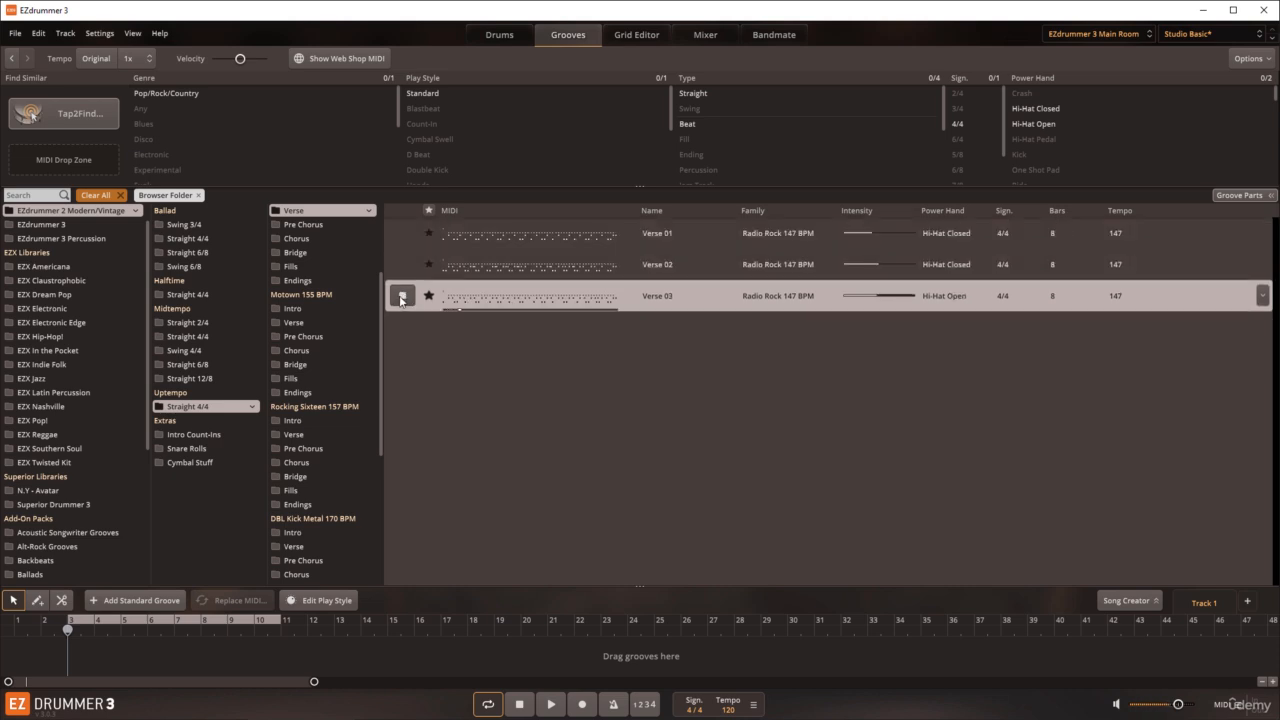
click(401, 298)
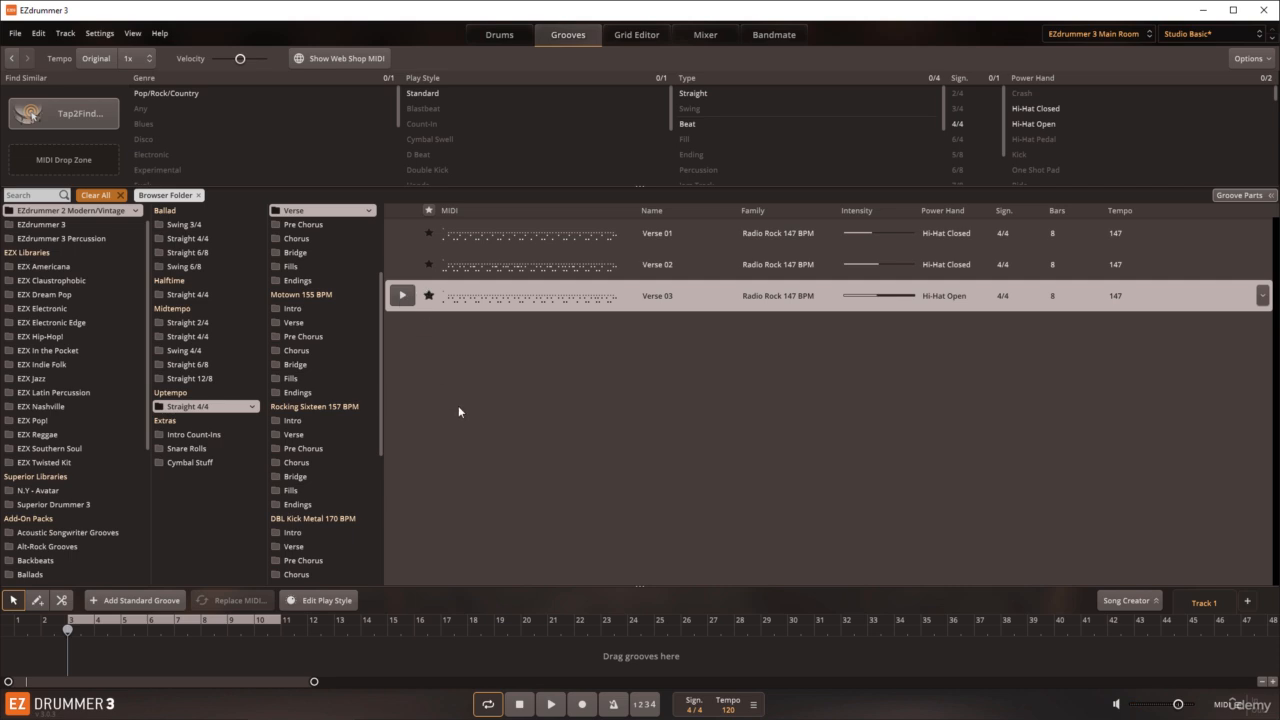
Step: Clear the browser folder filter and place the Radio Rock 147 BPM Verse 01 groove on the track at bar 3
click(120, 196)
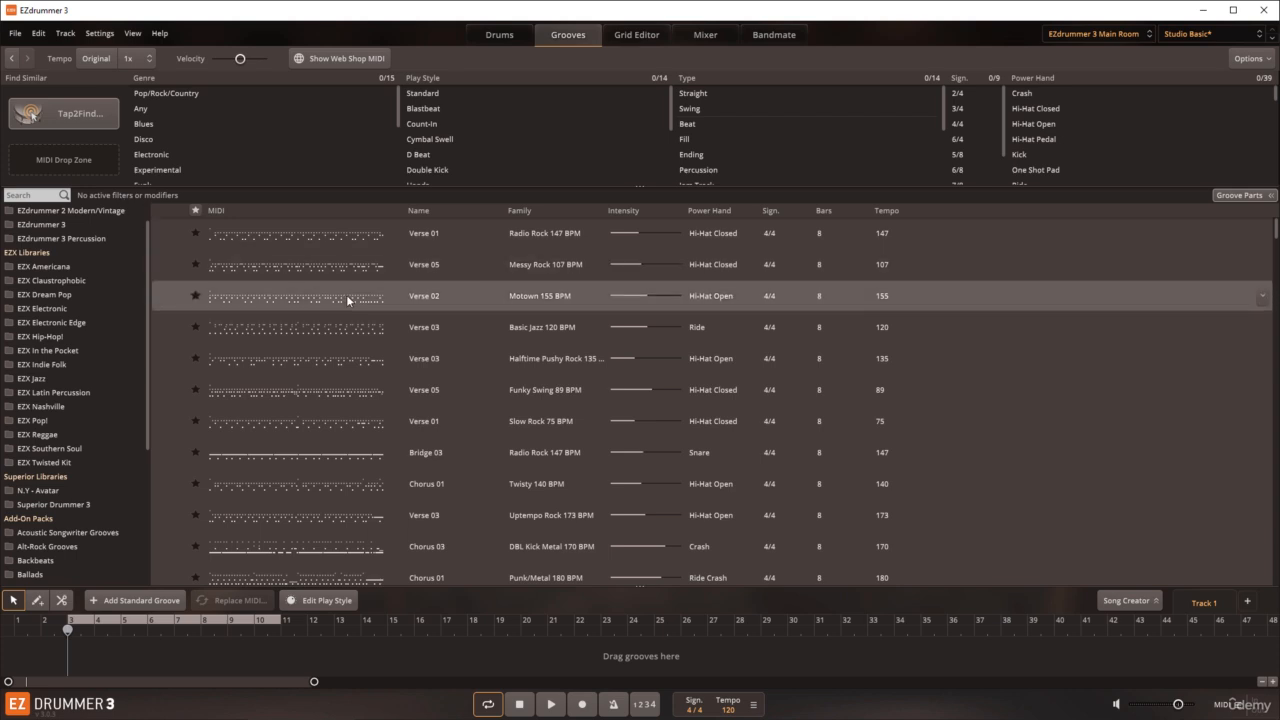
drag(267, 240, 71, 651)
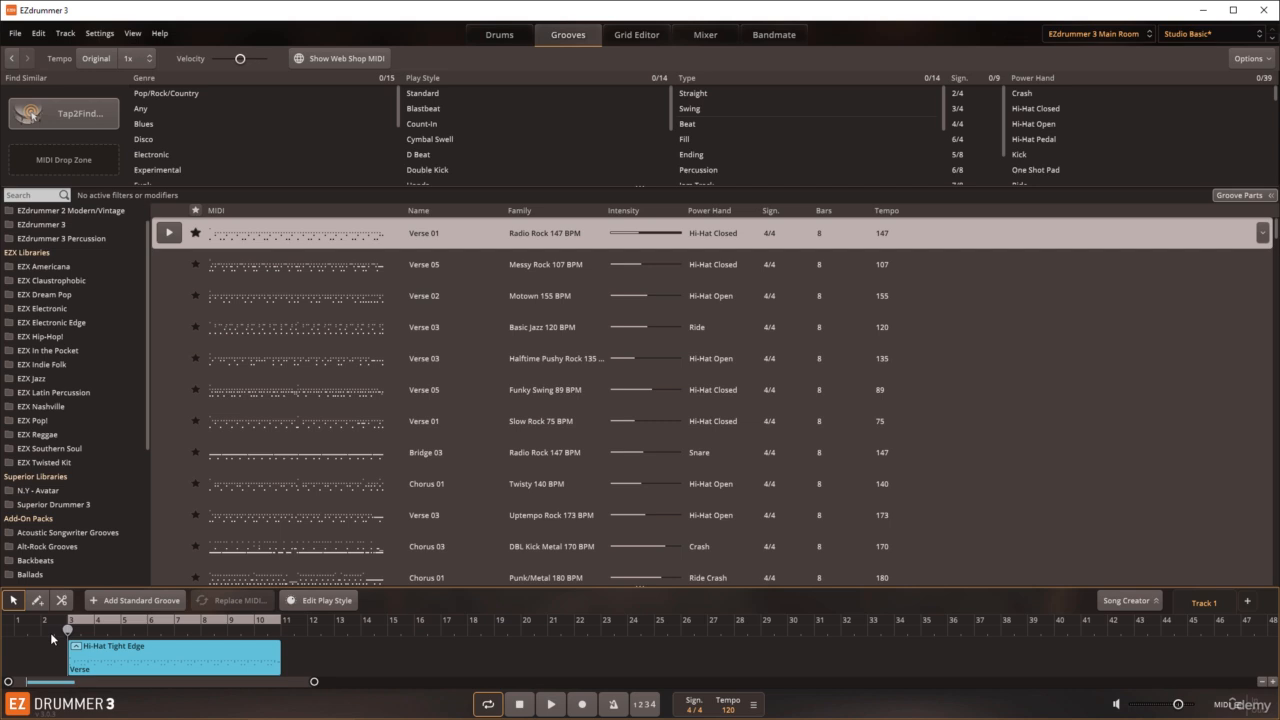
Step: Remove the Hi-Hat groove part from the Verse block, and play the result briefly
right_click(160, 646)
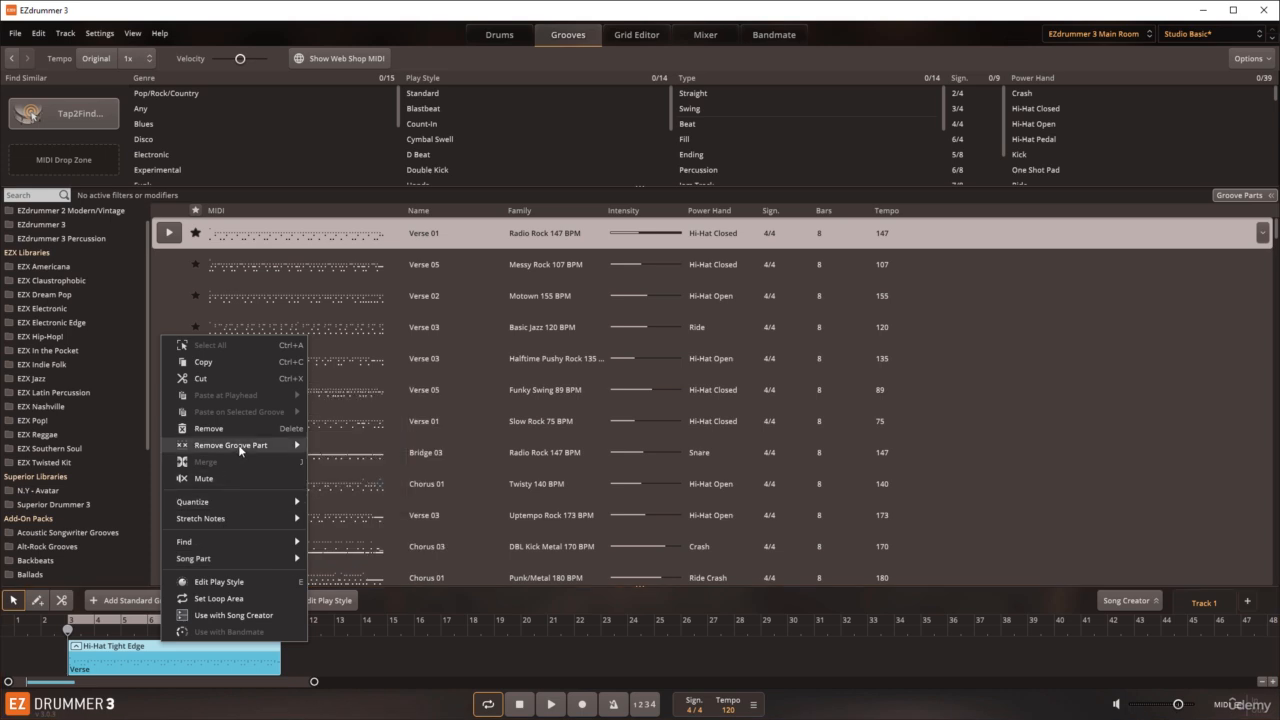
mouse_move(238, 444)
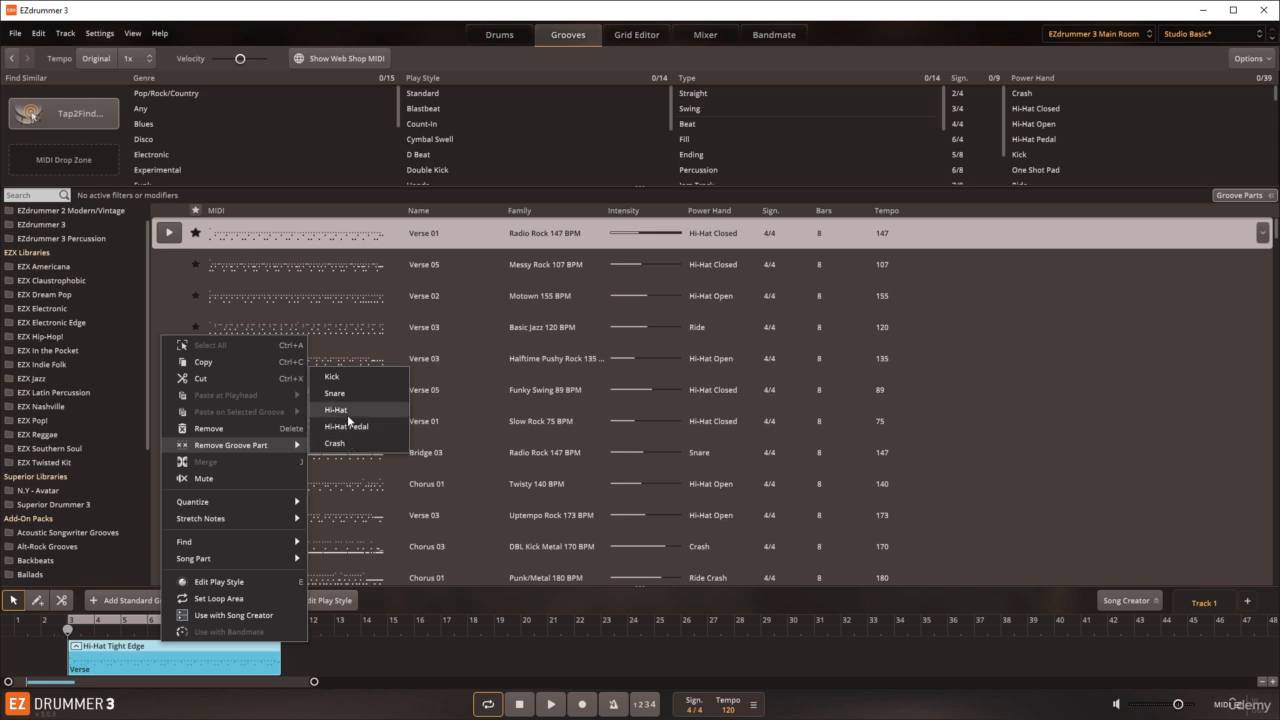
click(347, 414)
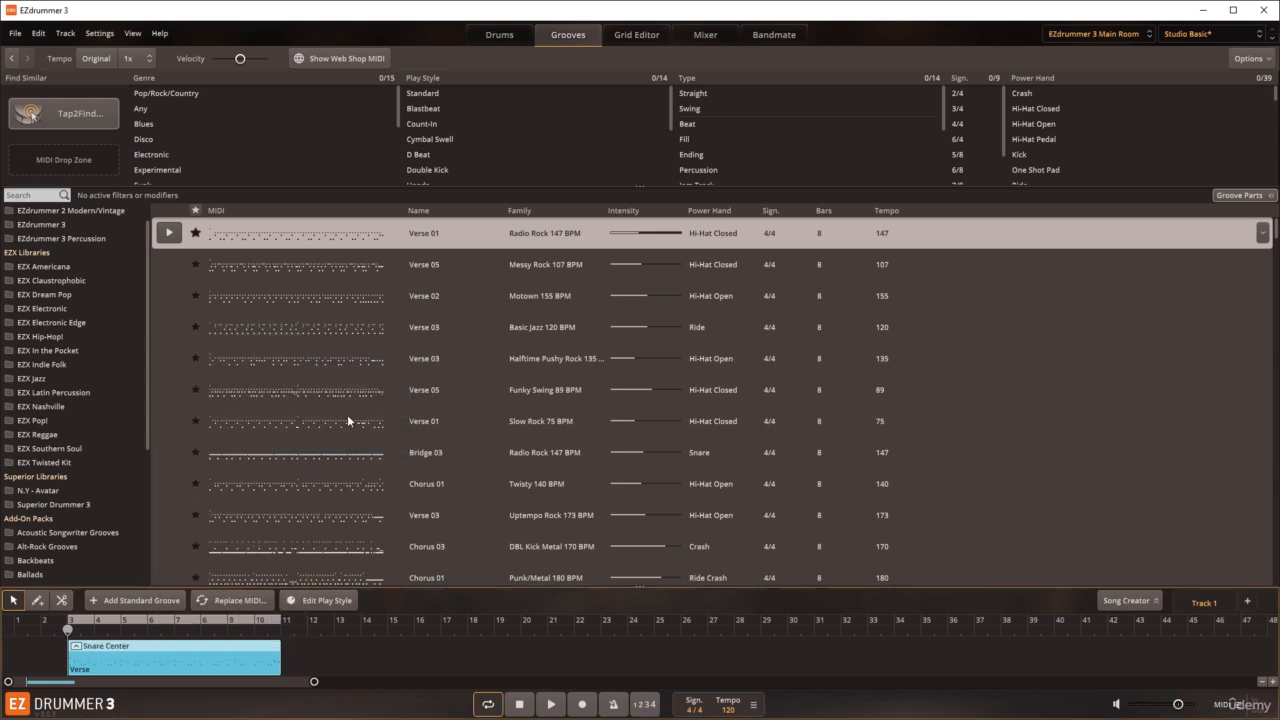
click(550, 704)
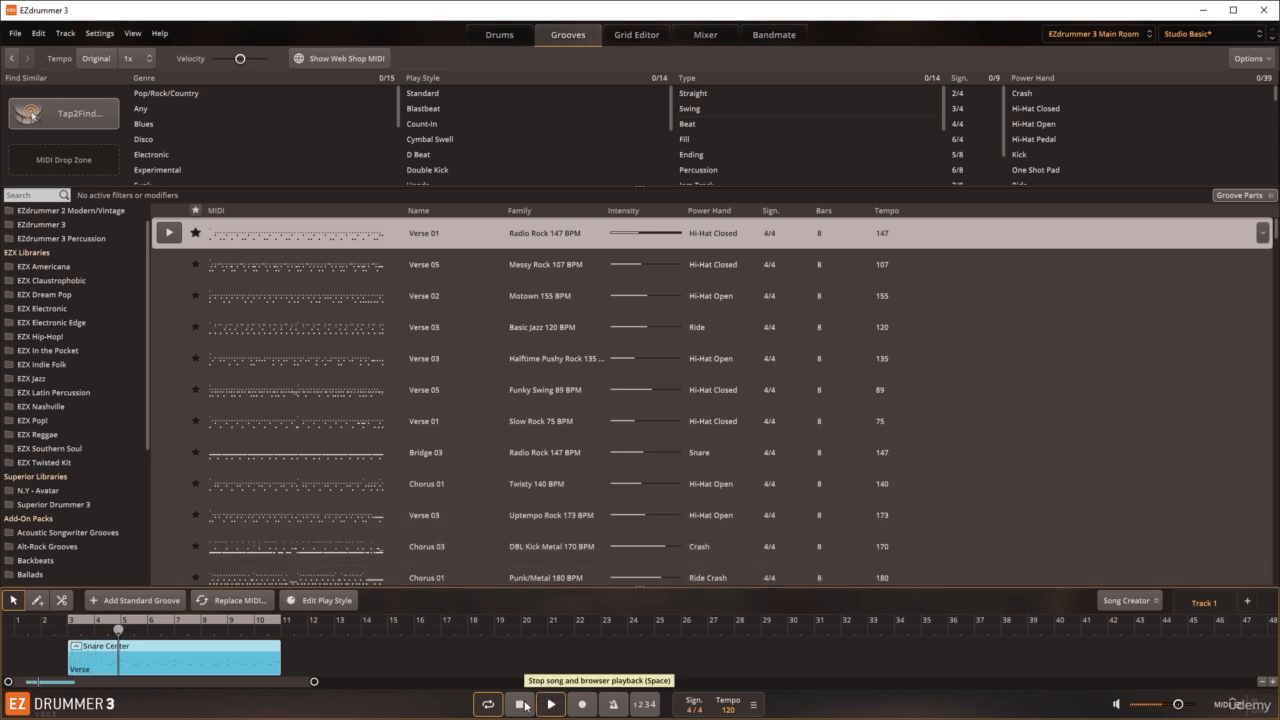
click(524, 705)
Step: Remove the Crash groove part from the Verse block, and play the result
right_click(185, 649)
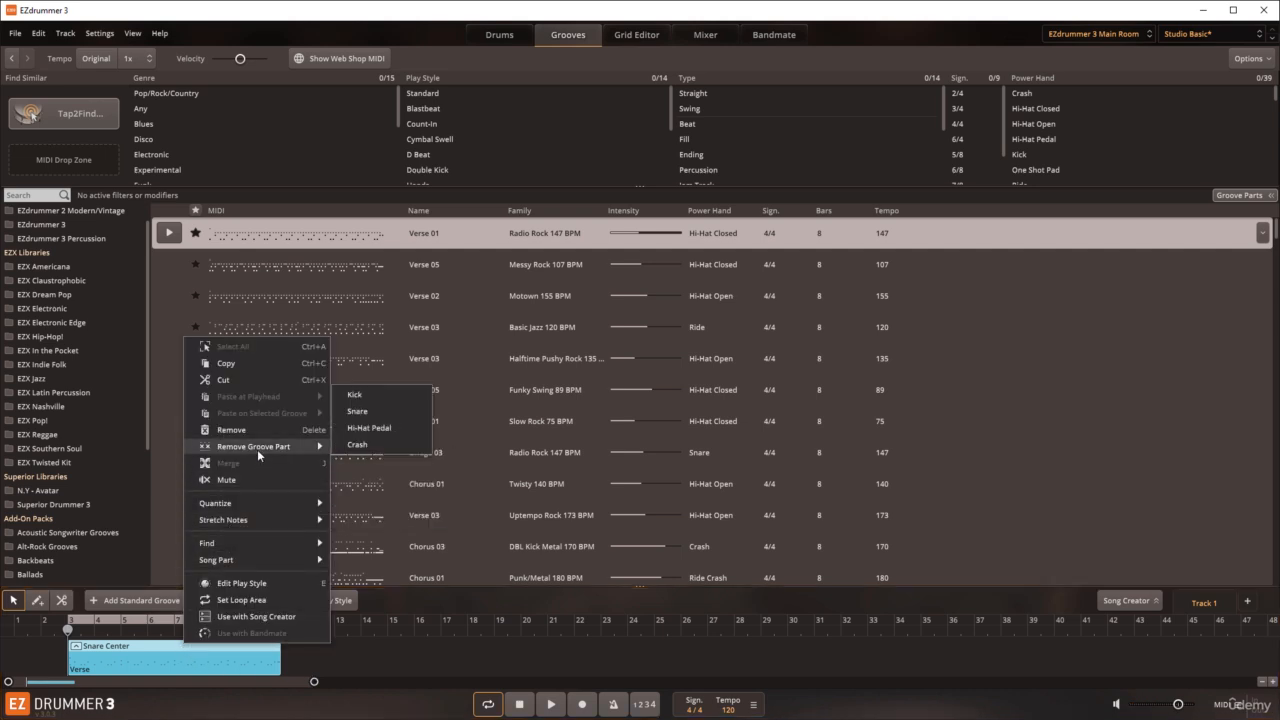
click(349, 448)
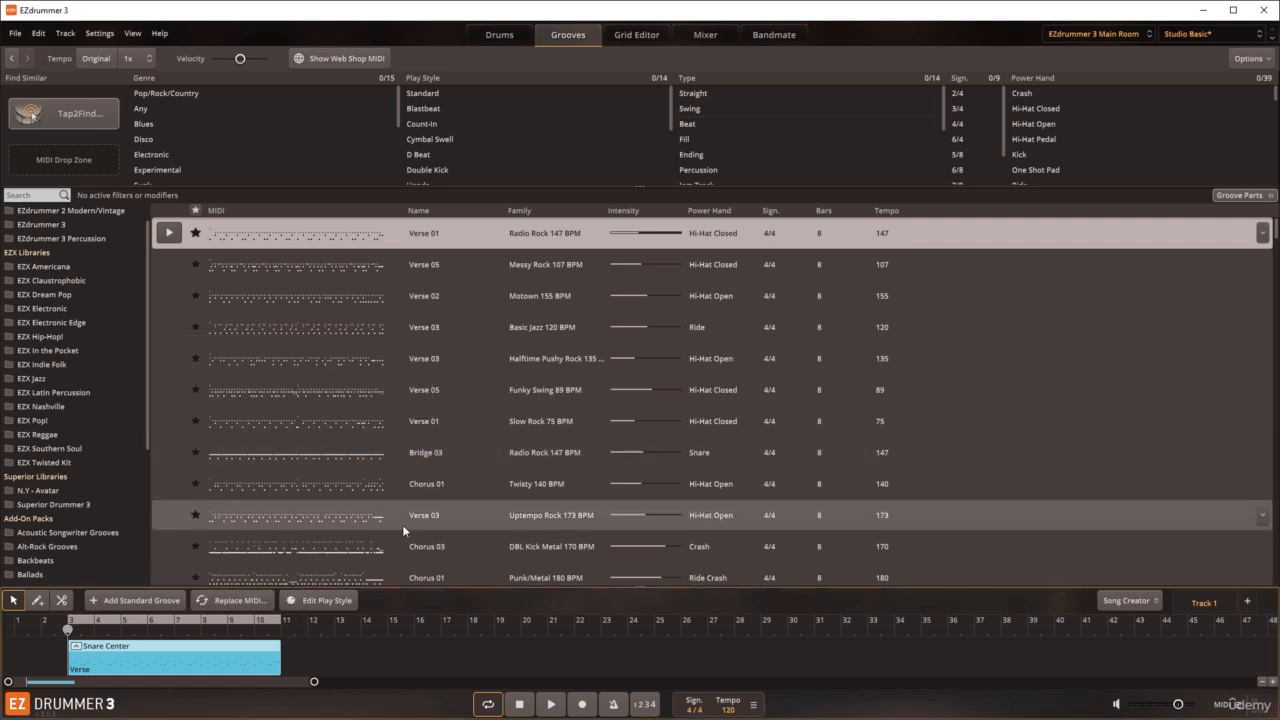
click(553, 706)
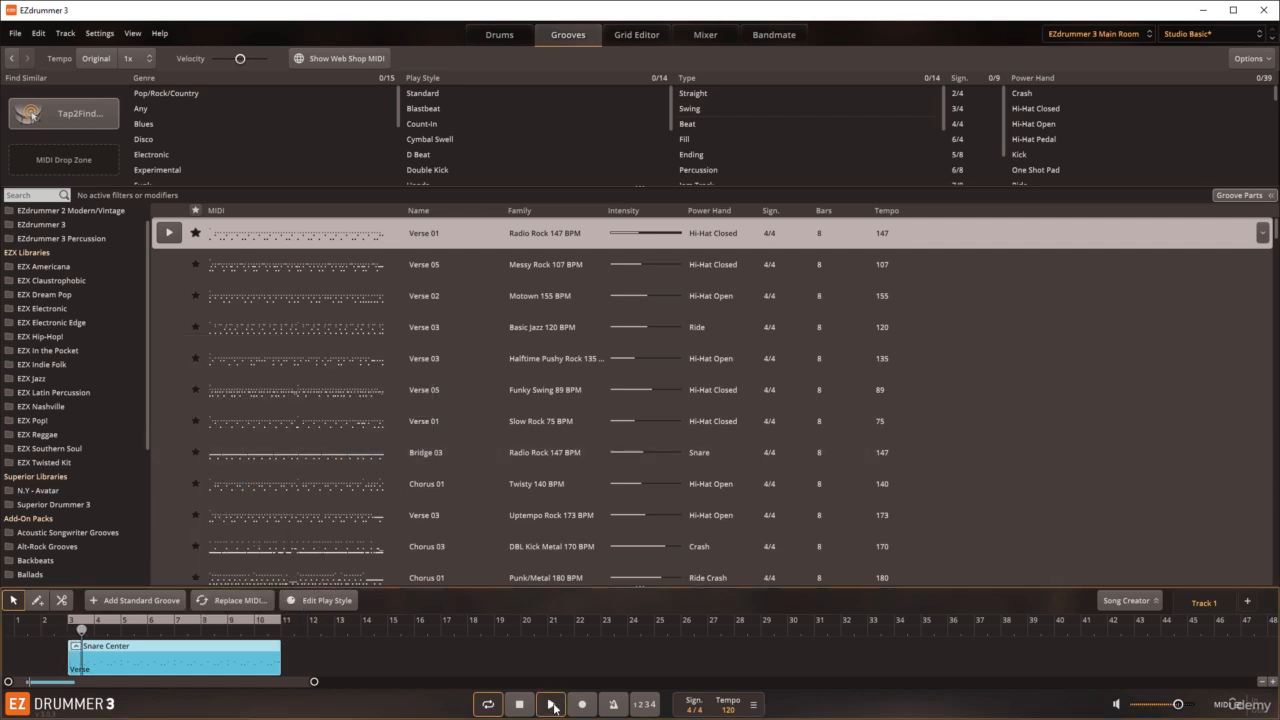
click(520, 706)
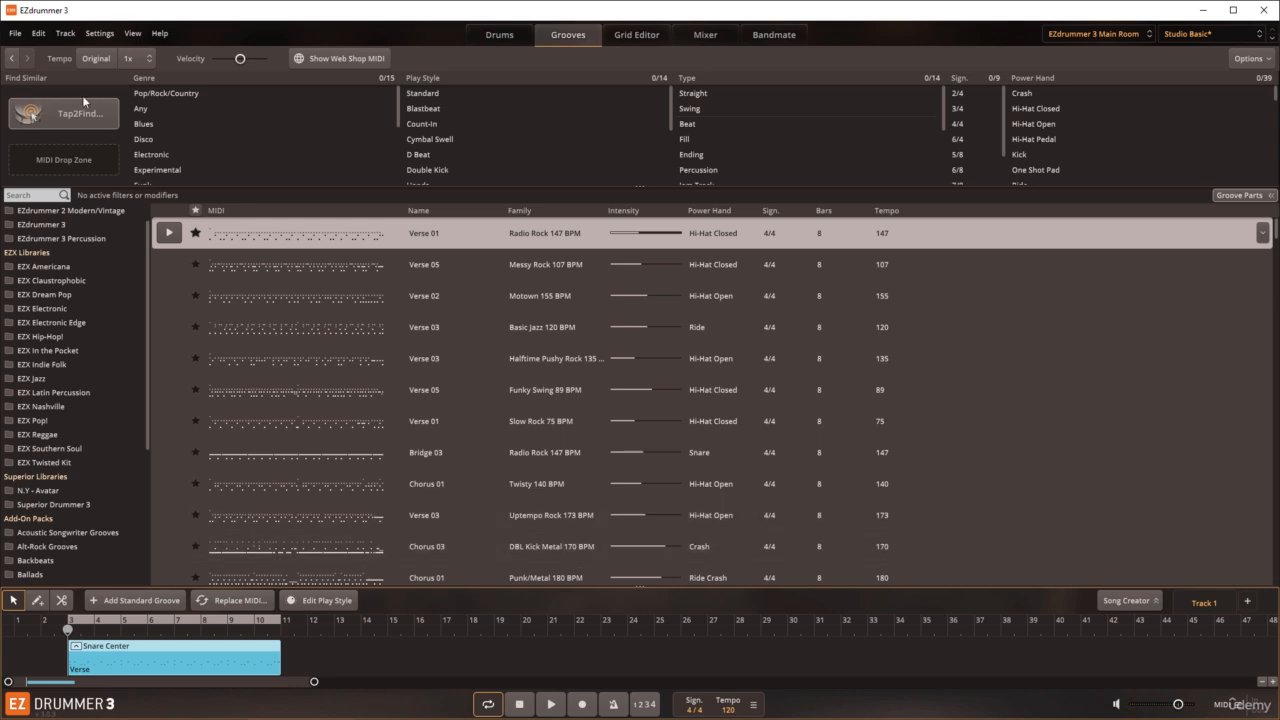
Step: Undo the Crash and Hi-Hat groove part removals on the Verse block, and play the block briefly
click(38, 33)
click(44, 52)
click(38, 33)
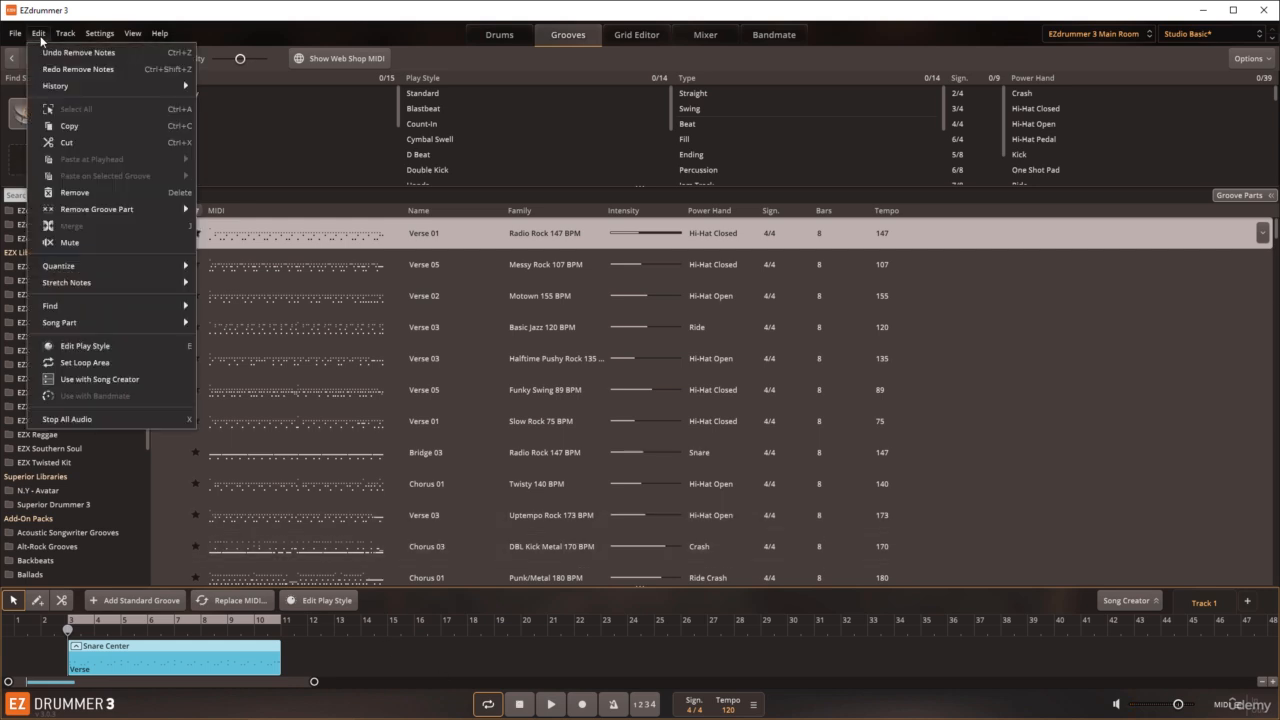
click(49, 51)
click(41, 36)
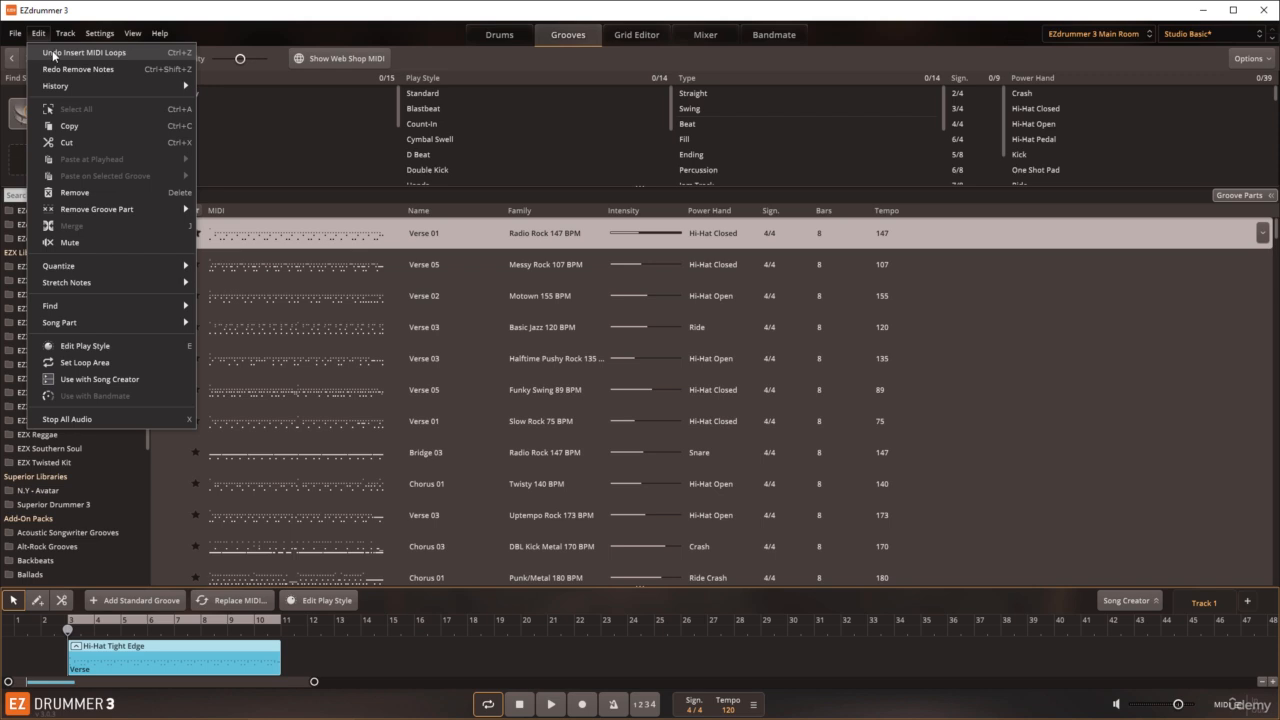
click(219, 14)
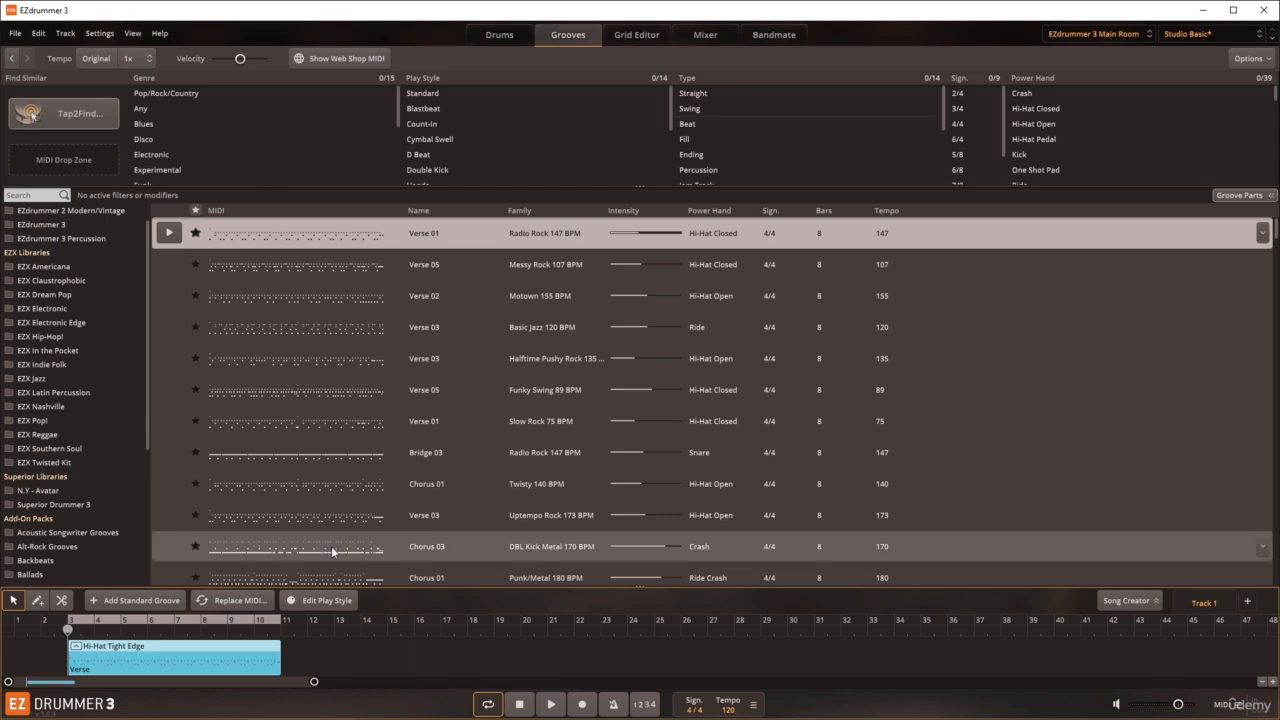
click(552, 704)
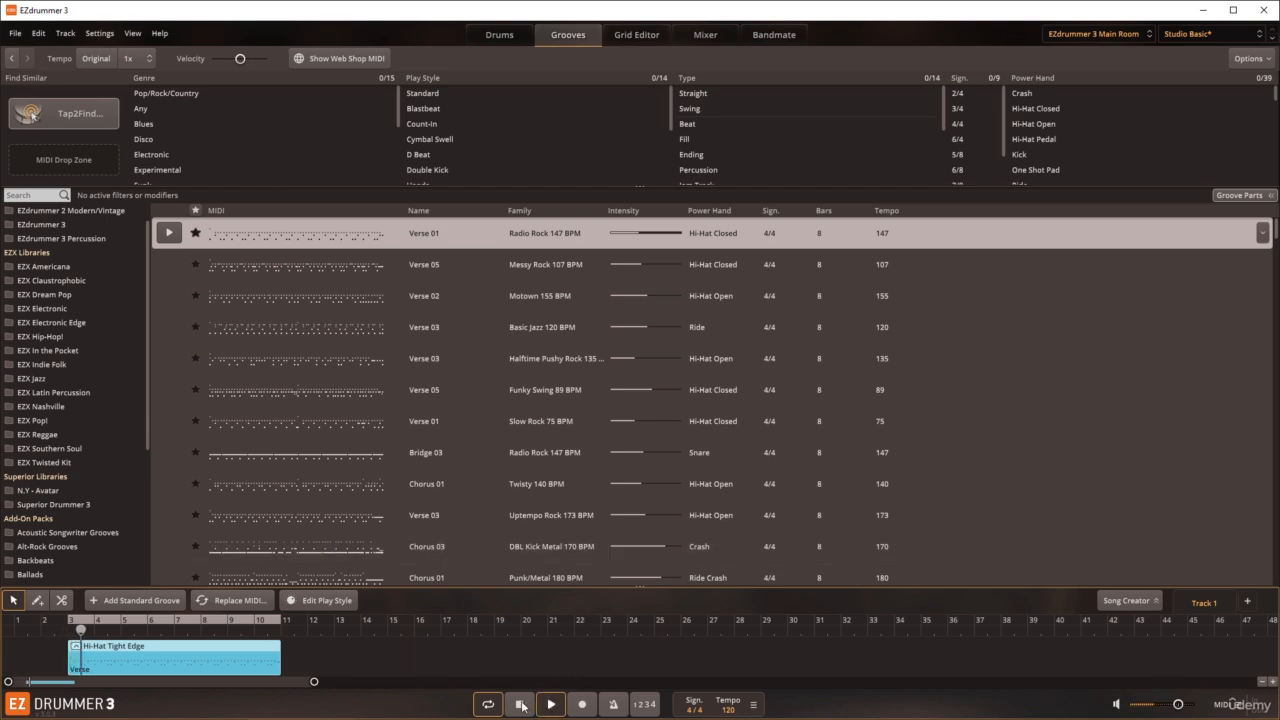
click(520, 705)
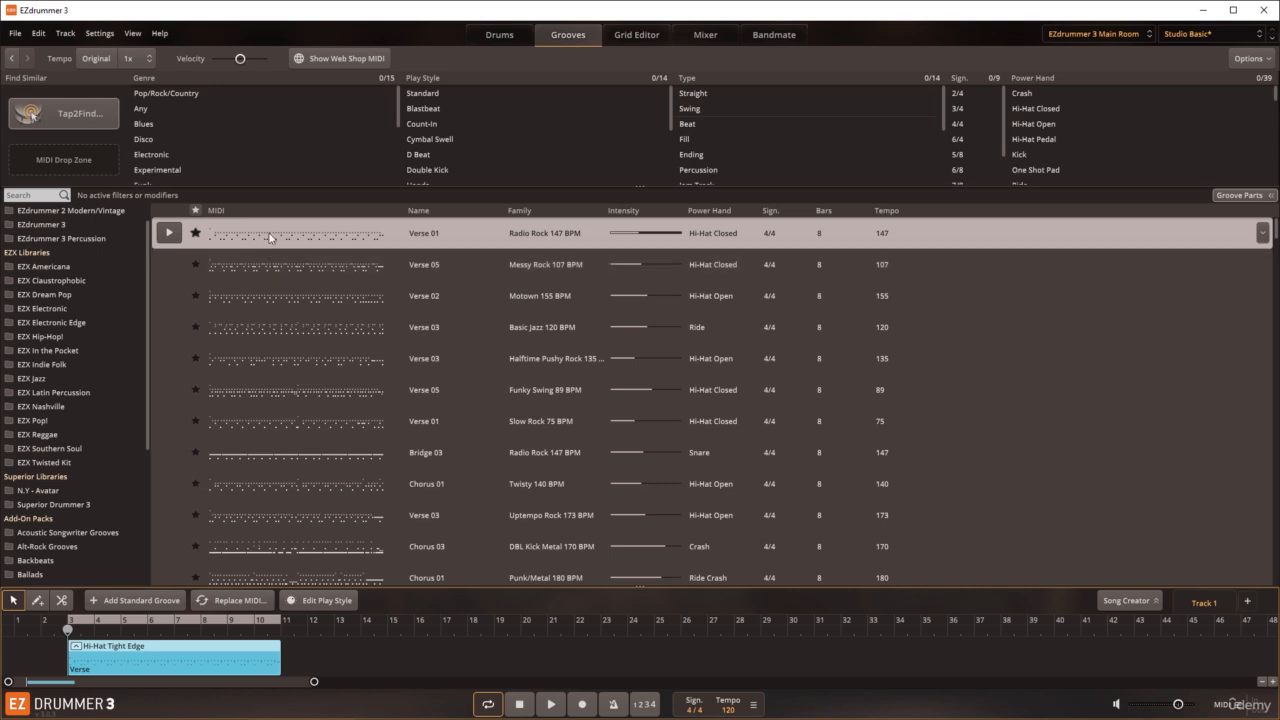
Step: Audition the Radio Rock Verse 01 groove, show its groove parts and audition only the Hi-Hat part
click(170, 235)
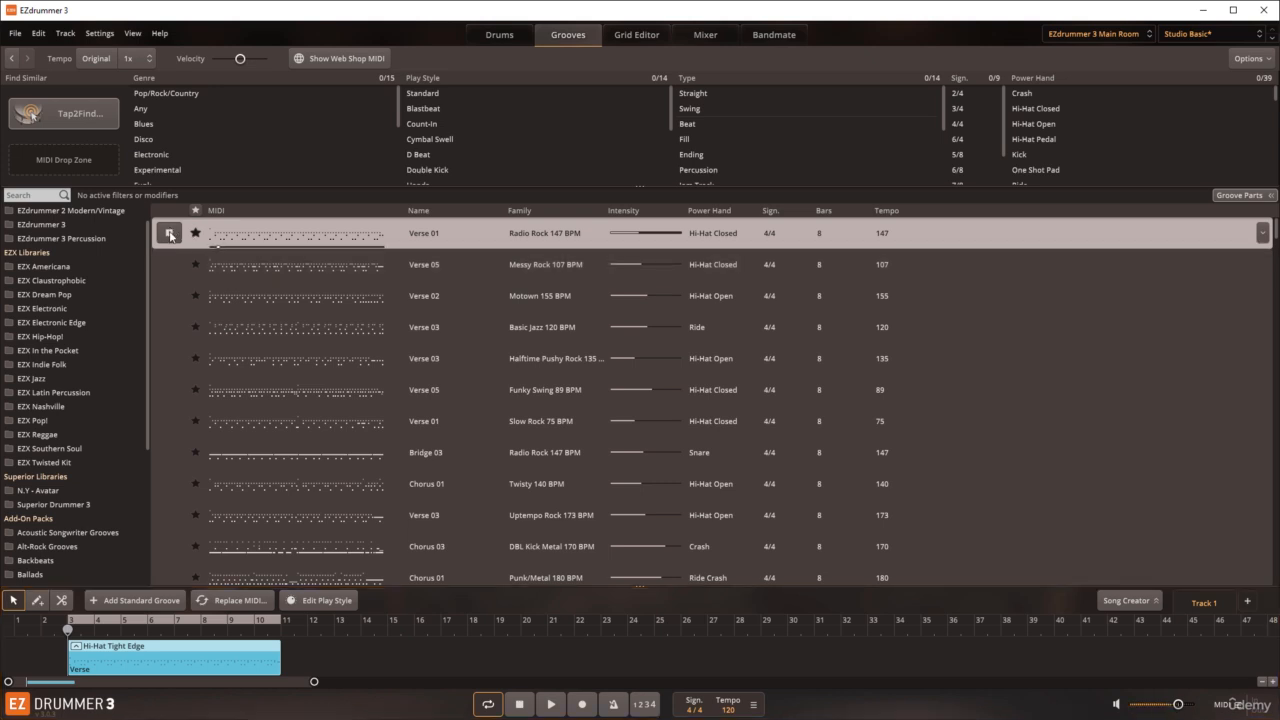
click(1236, 196)
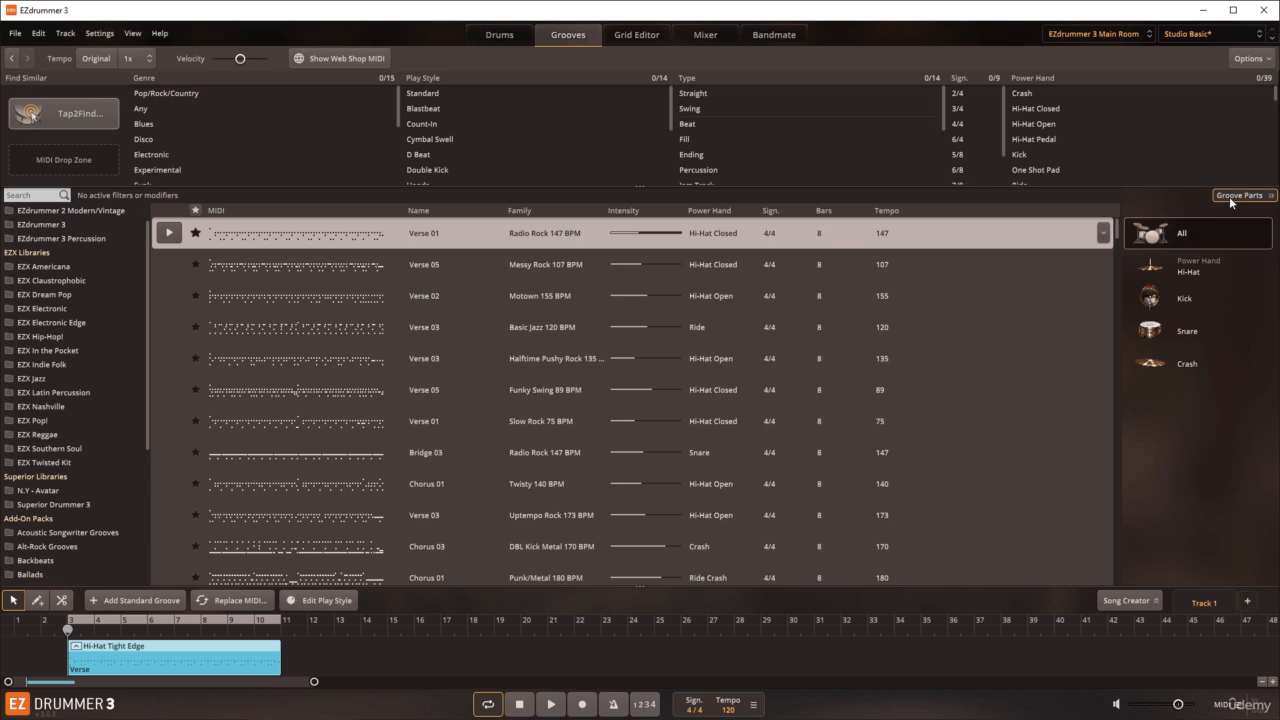
click(1192, 273)
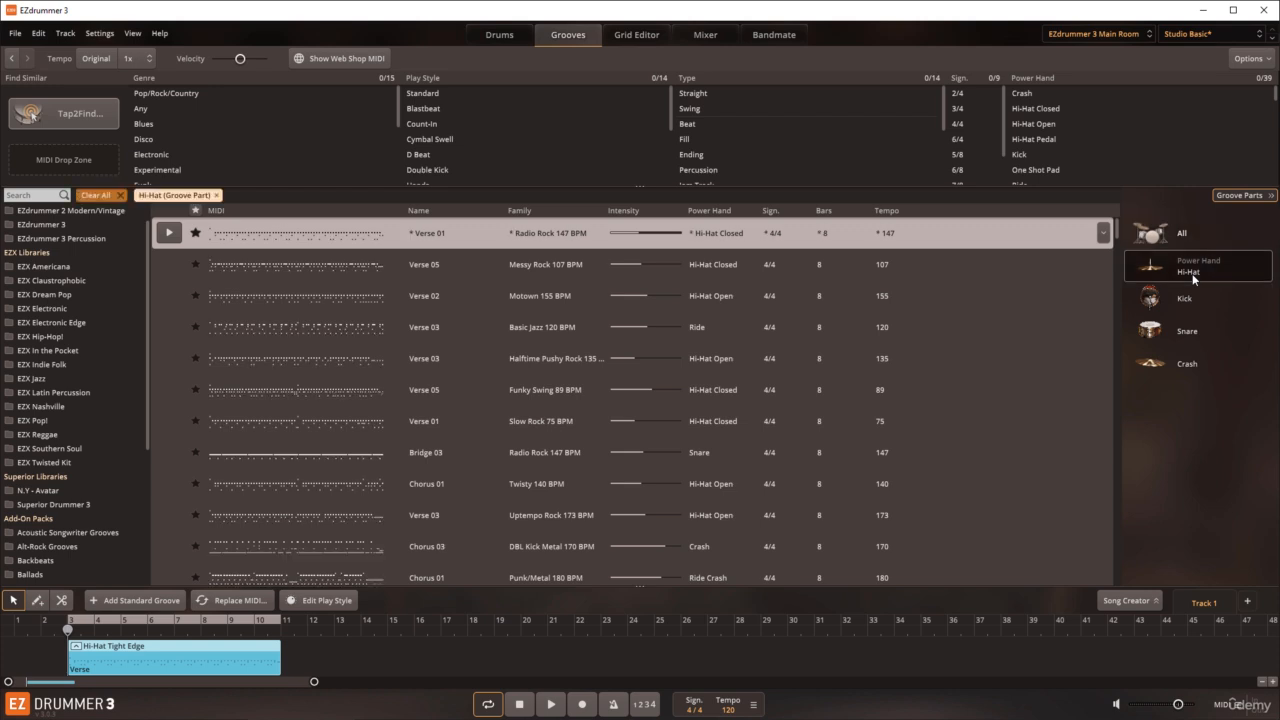
click(169, 233)
click(169, 233)
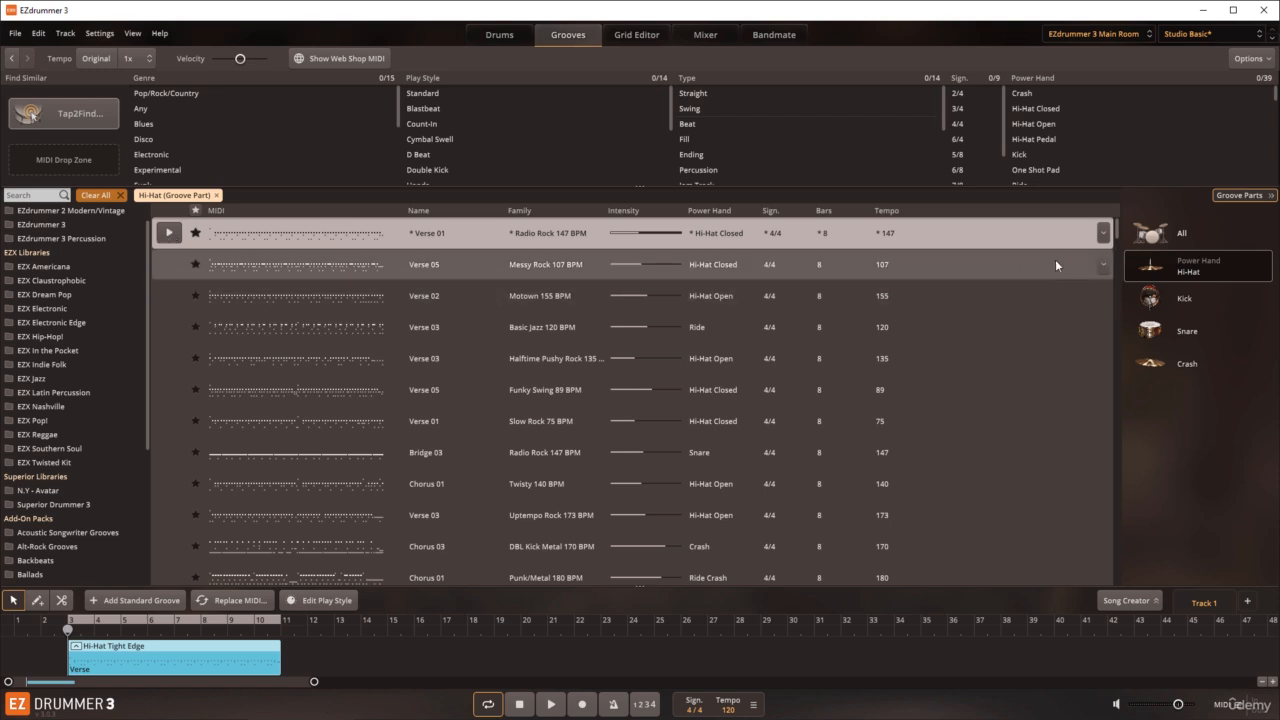
Step: Audition the Kick, Snare and Crash groove parts of Radio Rock Verse 01 one at a time
click(1178, 298)
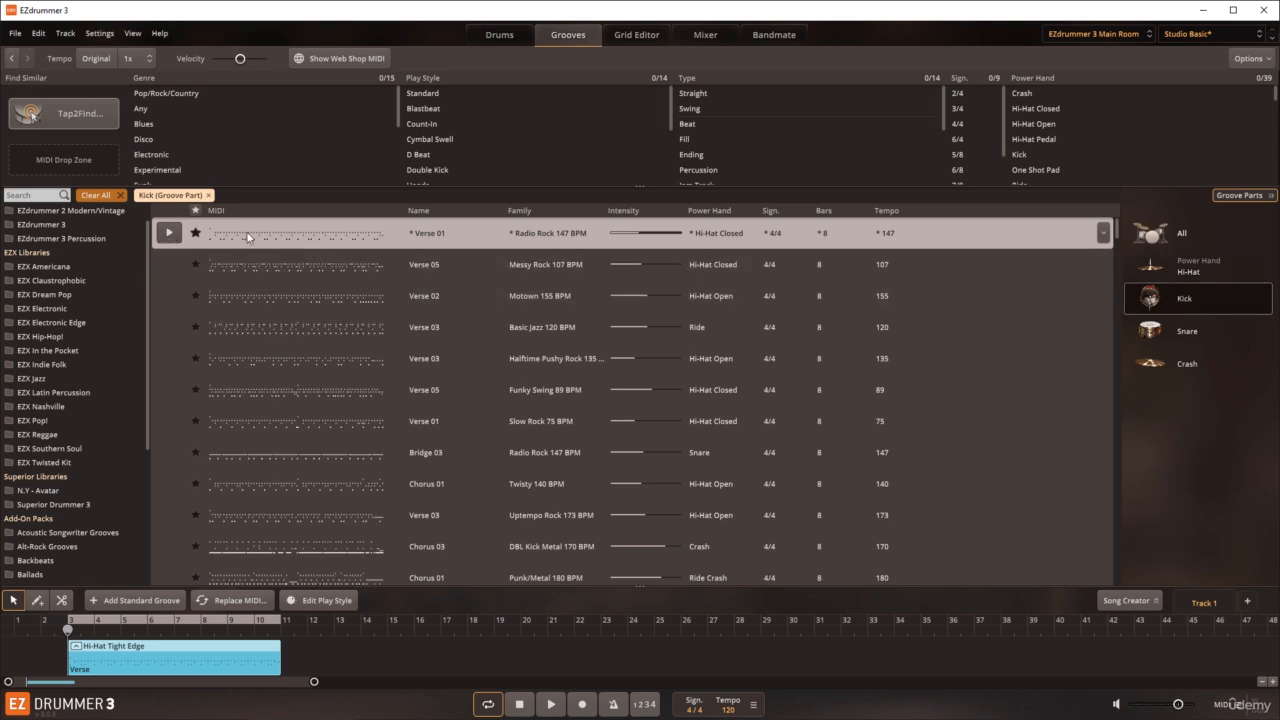
click(169, 233)
click(1180, 335)
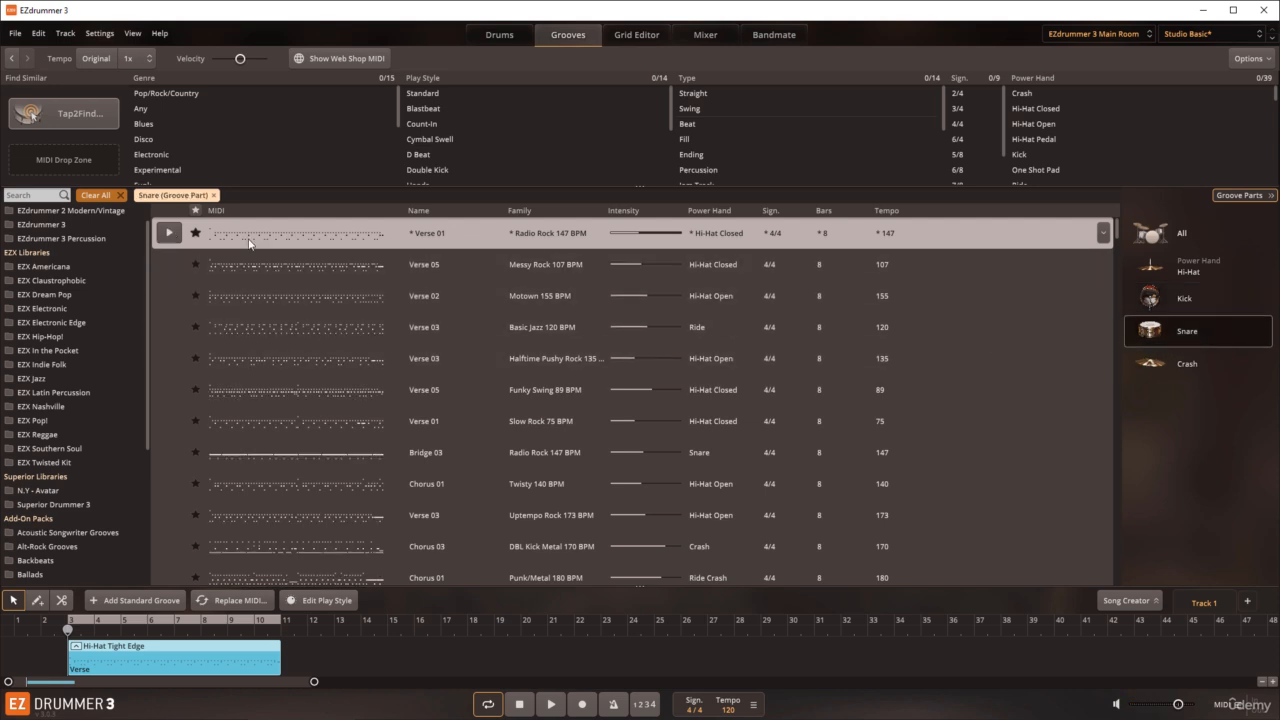
click(169, 234)
click(169, 236)
click(1187, 366)
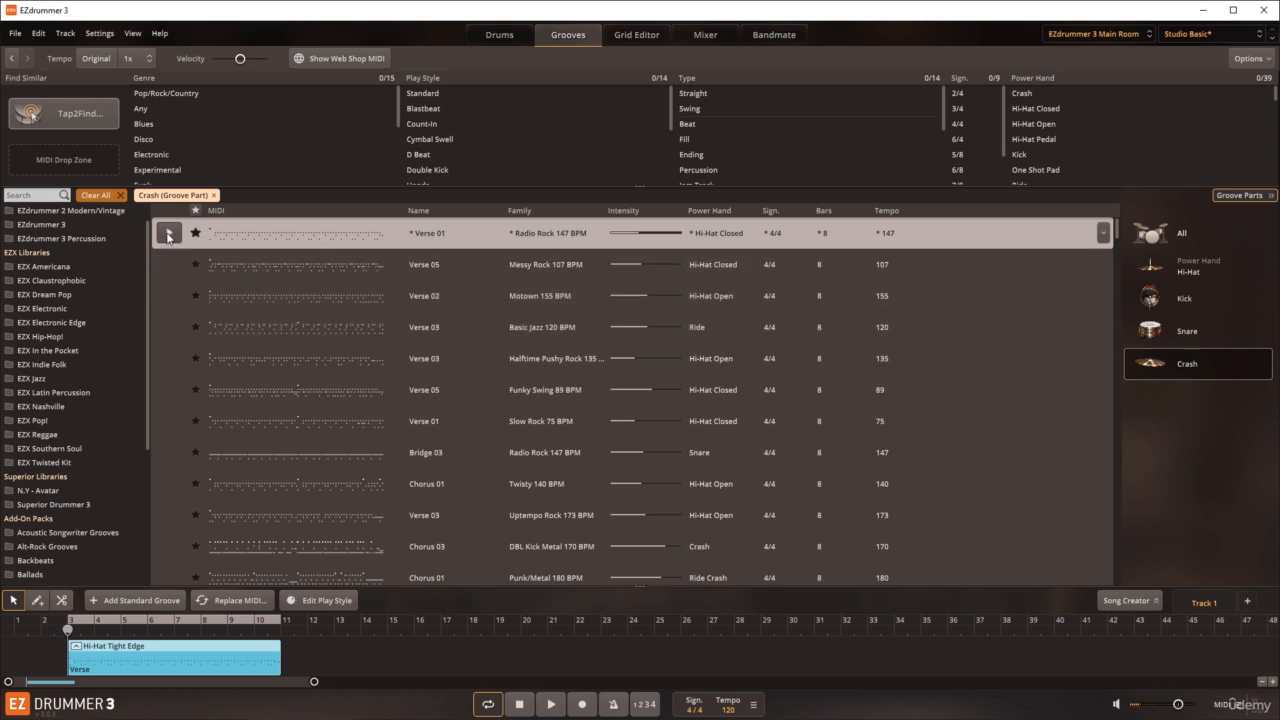
Step: Return the groove parts to All and hide them, auditioning the full Verse 01 groove in the browser and on the track
click(1175, 235)
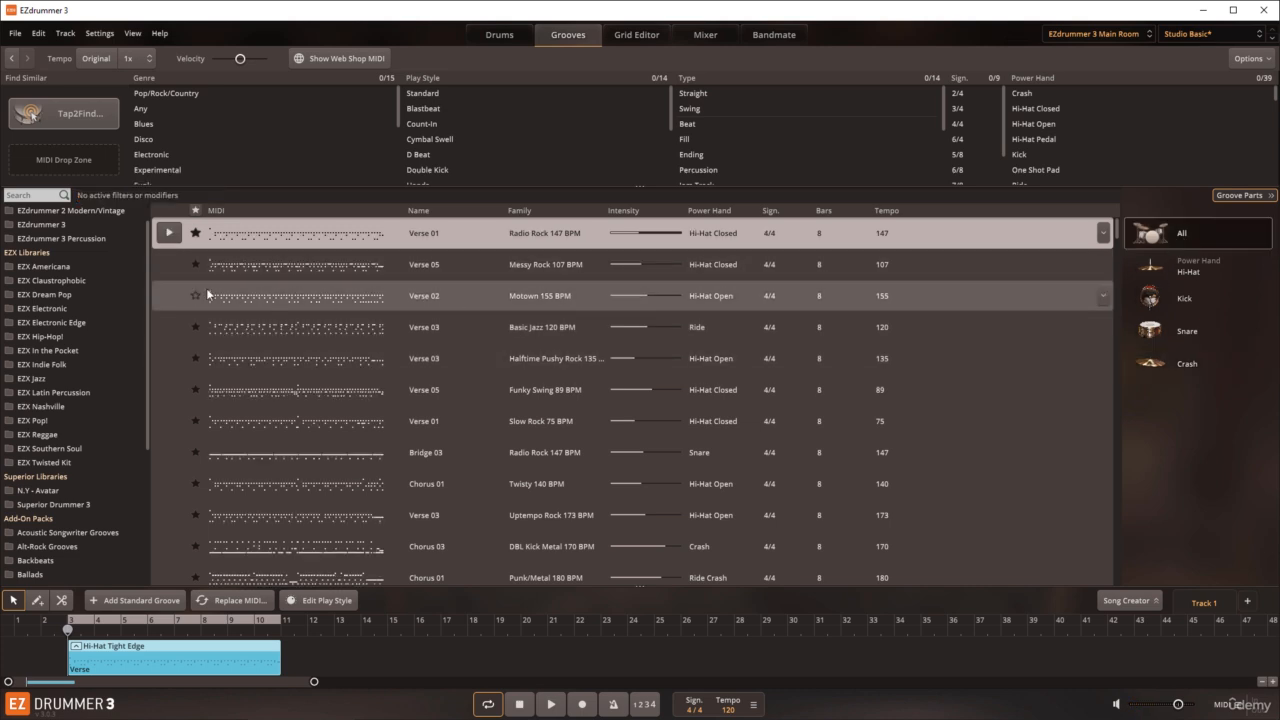
click(170, 236)
click(171, 240)
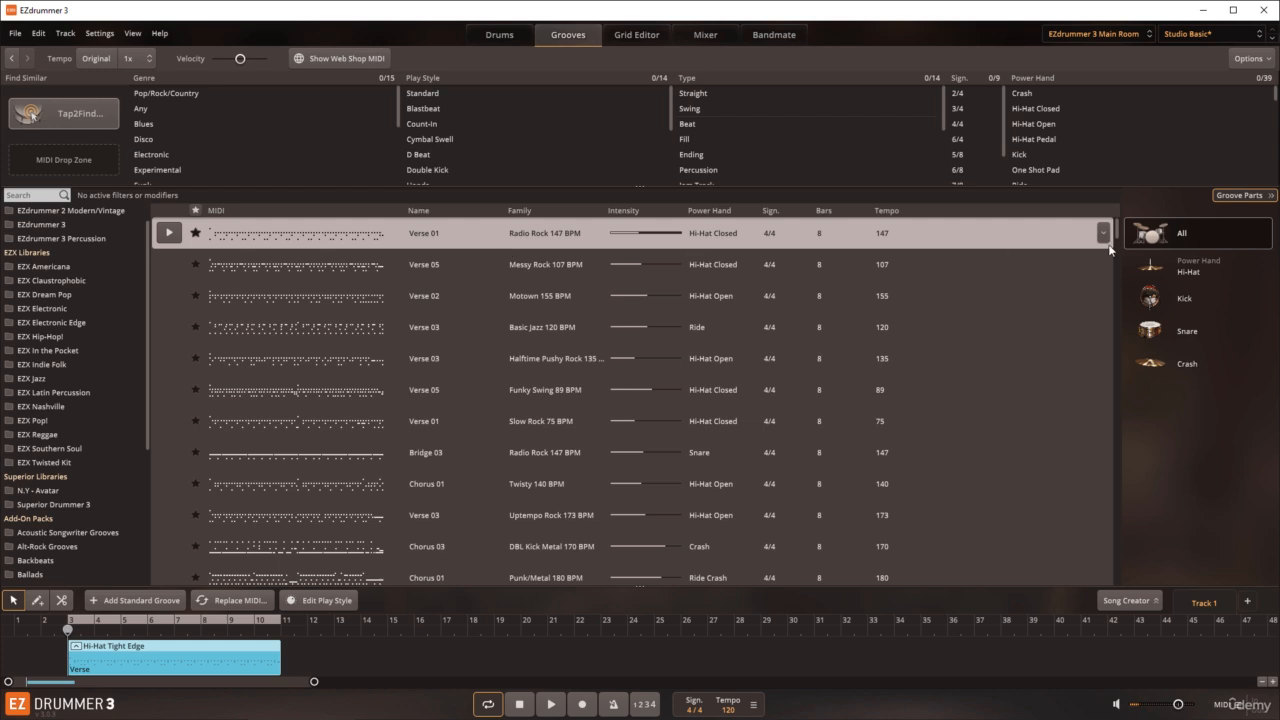
click(1240, 196)
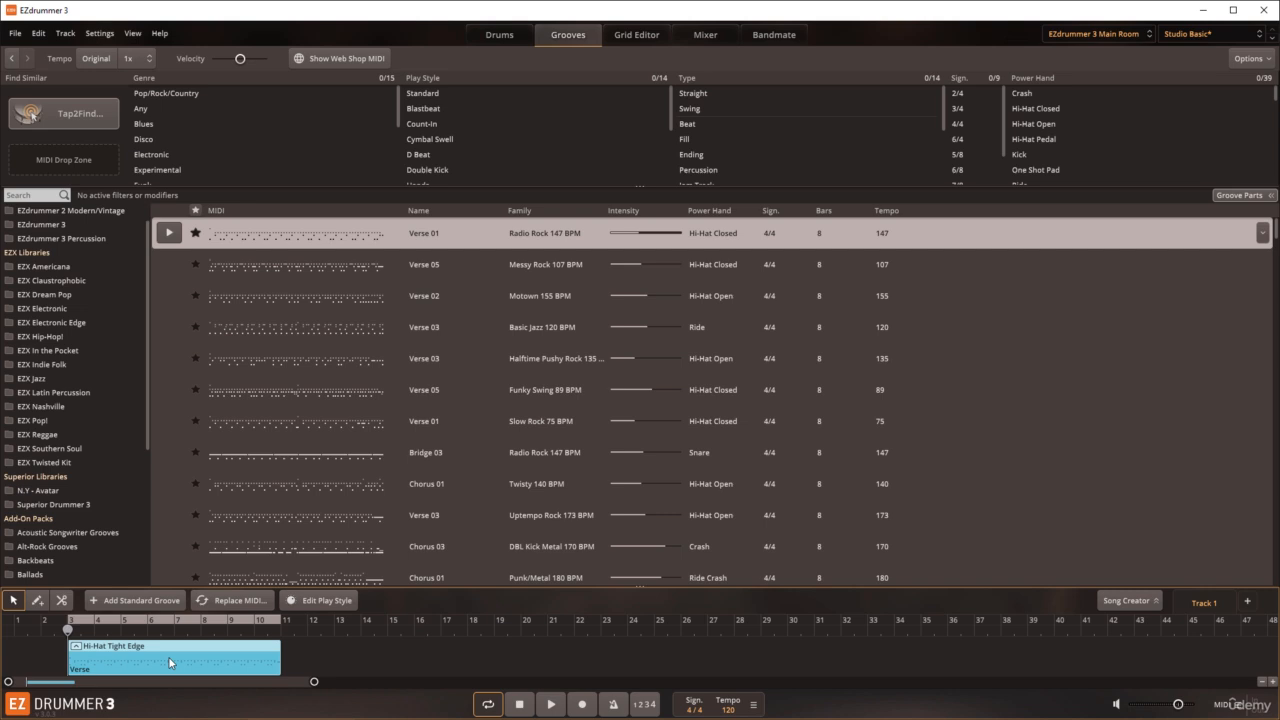
click(550, 705)
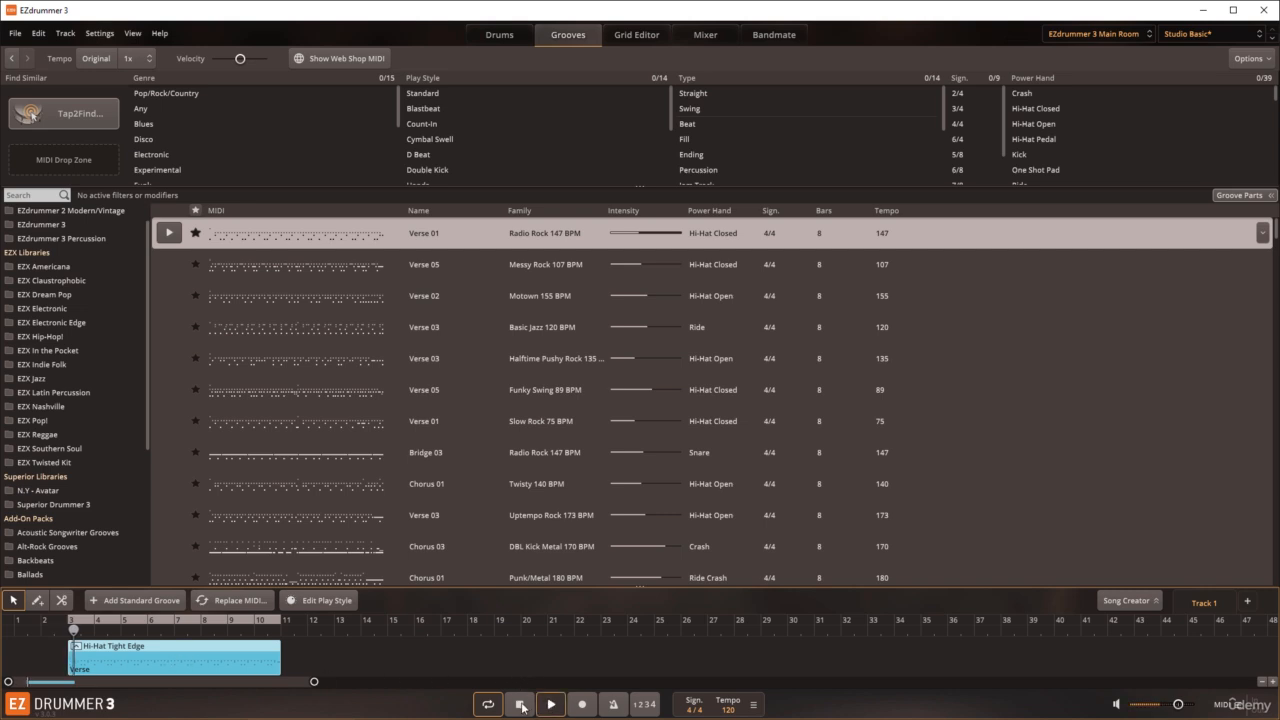
click(521, 705)
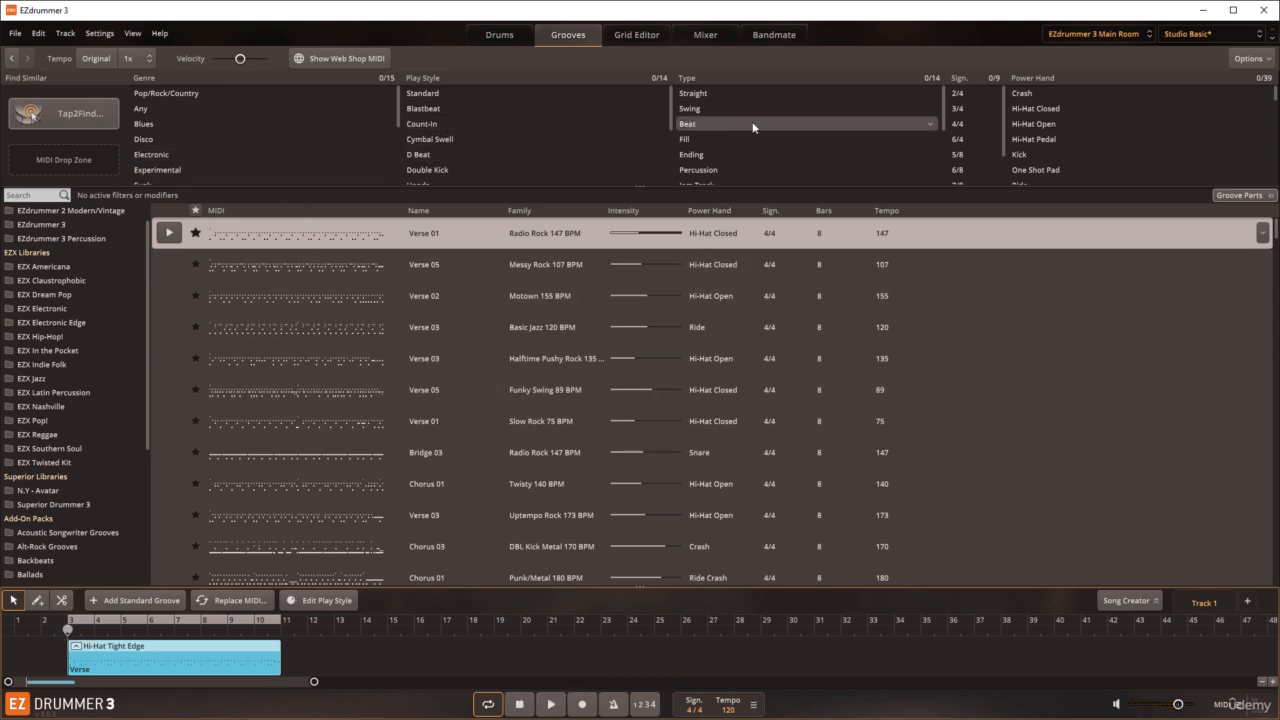
Step: Filter the grooves by the Hi-Hat Closed power hand and audition Country Heart Verse 03 and Amanda Beats 04
click(1036, 110)
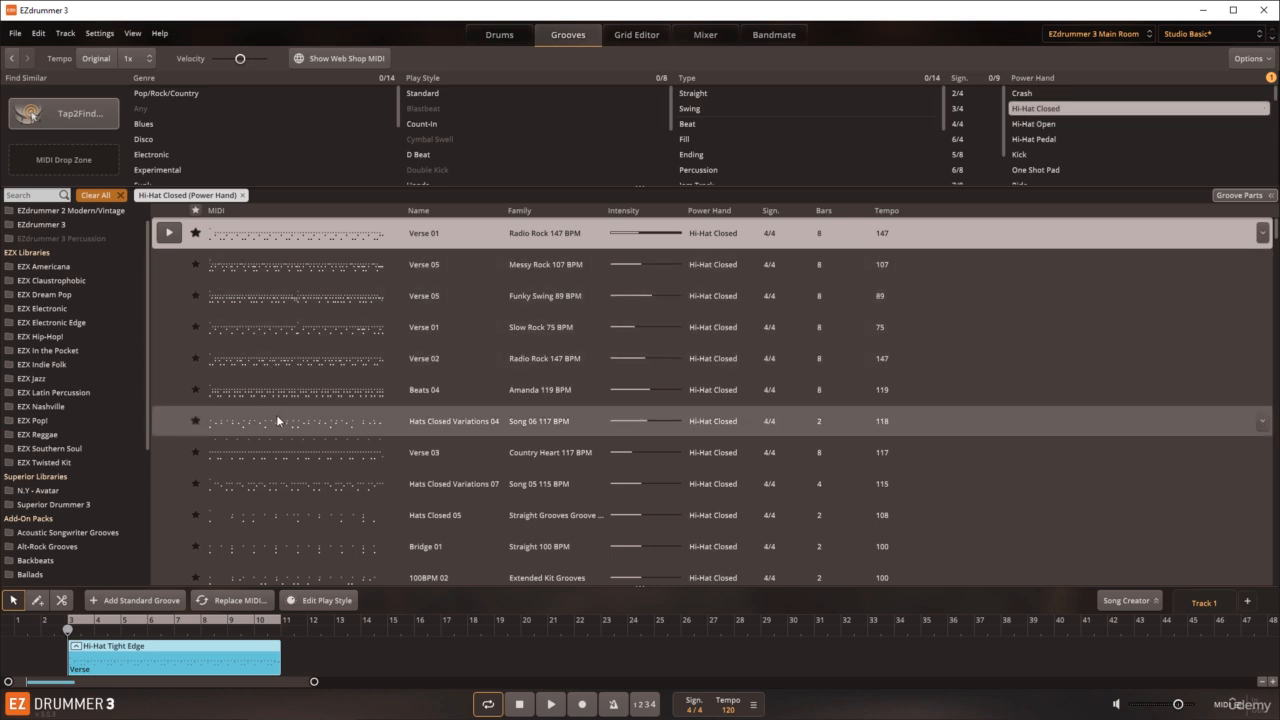
click(273, 452)
click(170, 455)
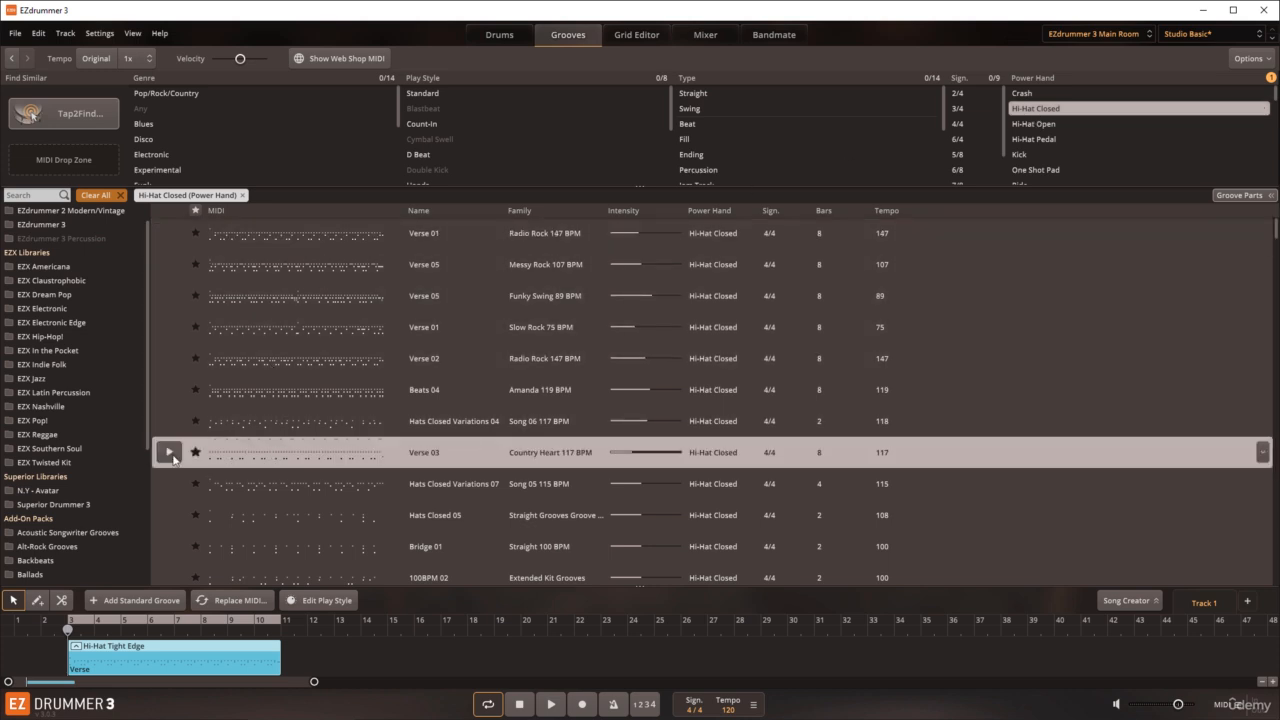
click(170, 396)
click(170, 390)
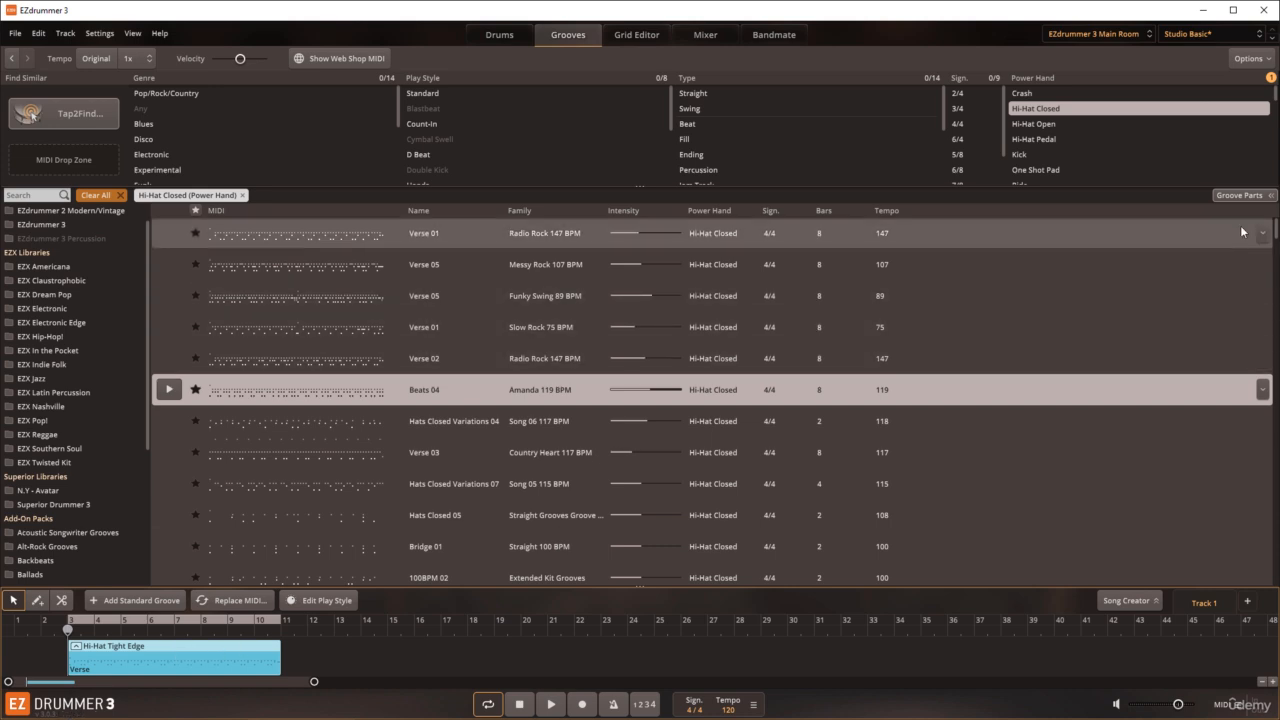
Step: Show the groove parts for Amanda 119 BPM Beats 04 and audition only its Hi-Hat part
click(1240, 196)
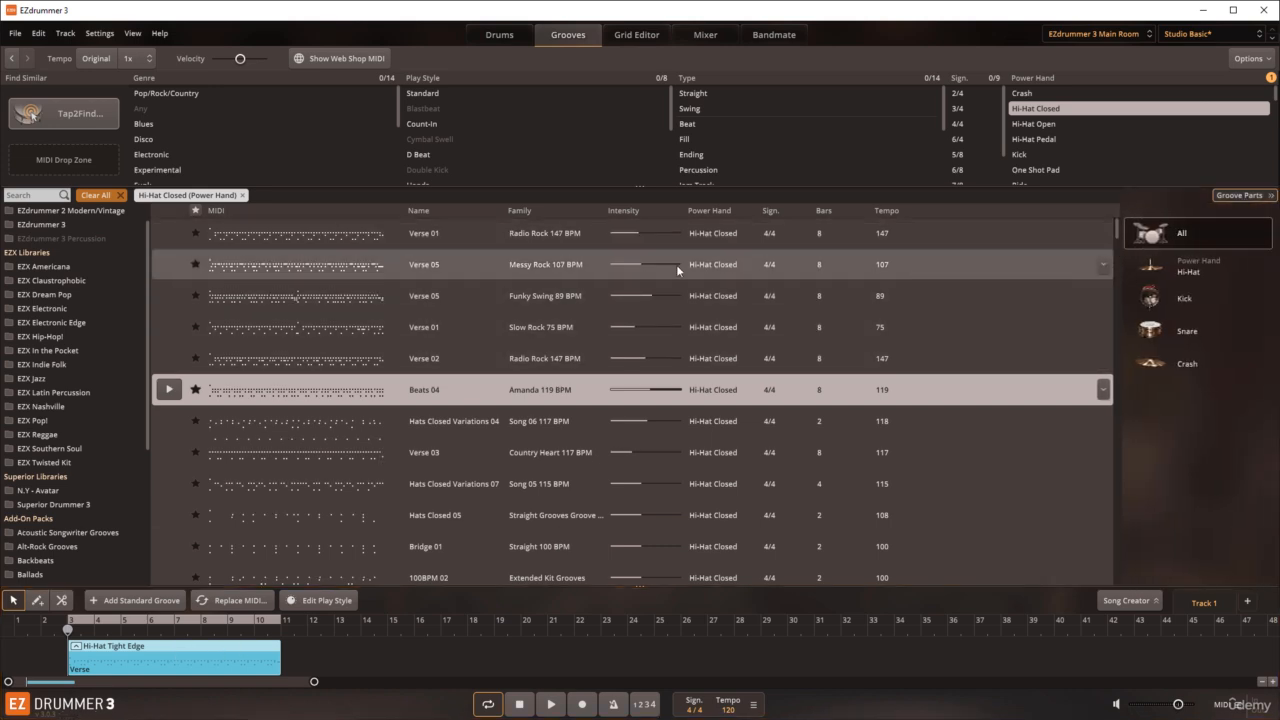
click(1193, 268)
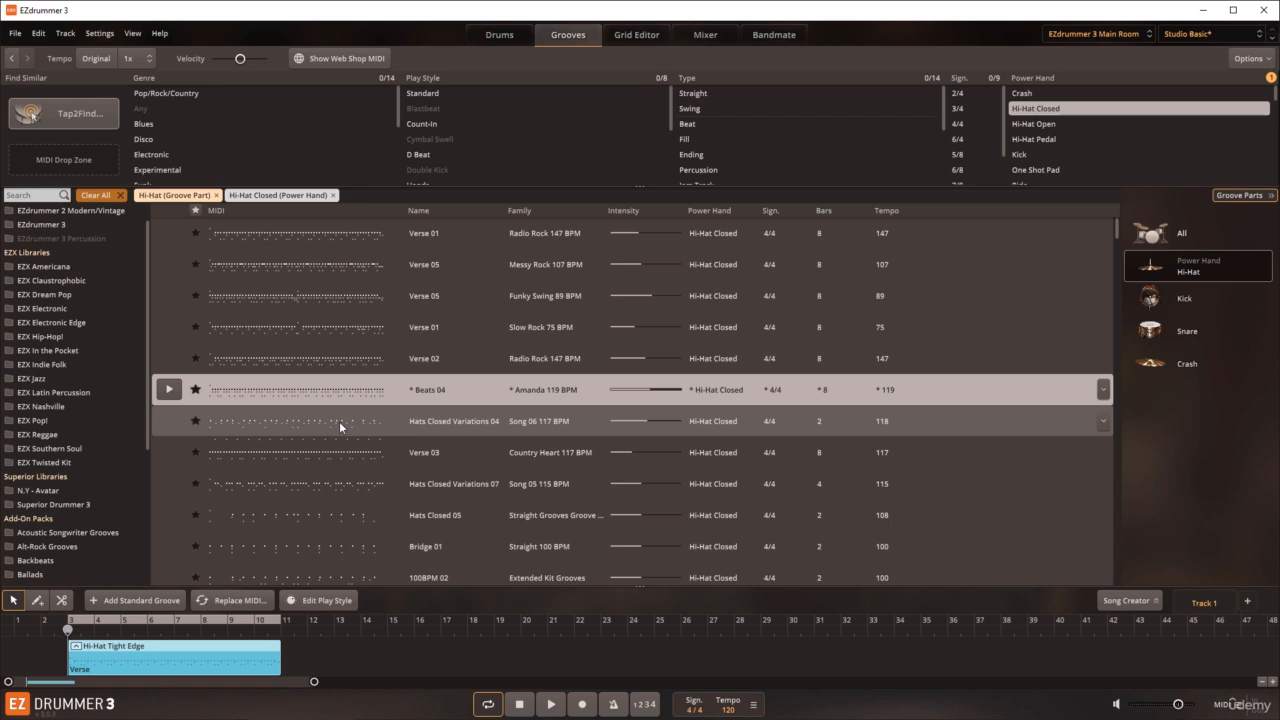
click(169, 390)
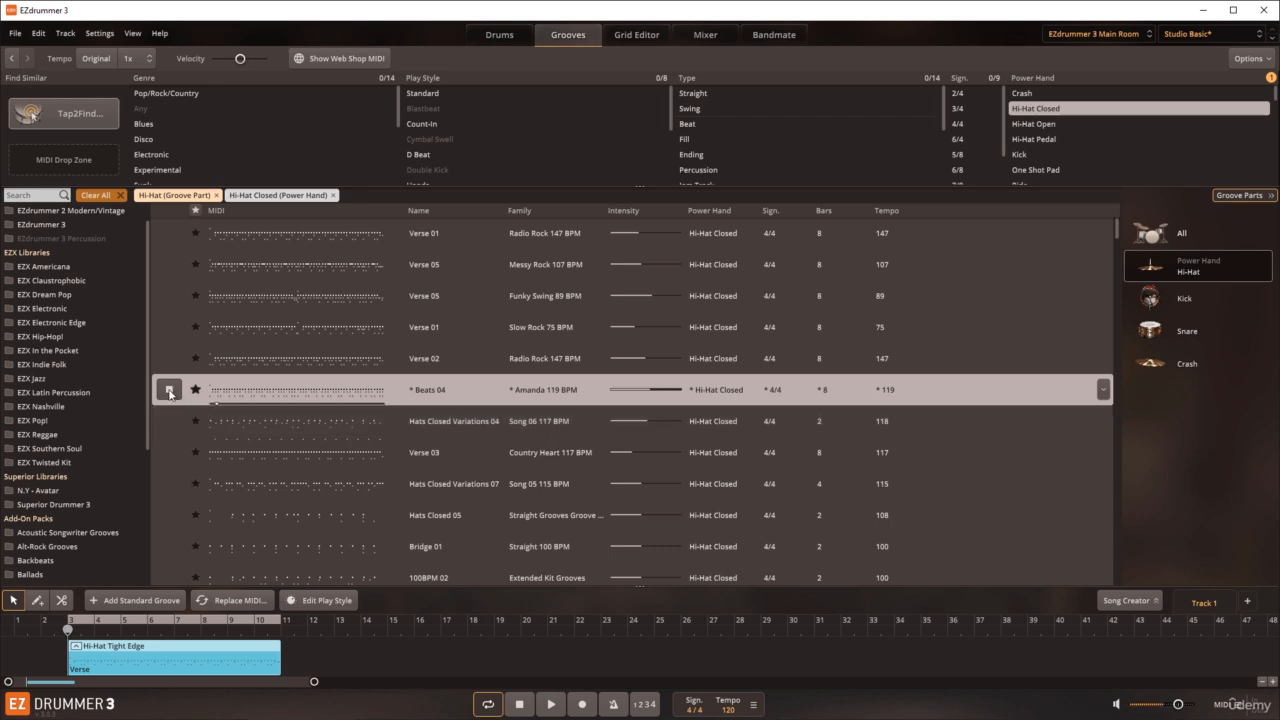
click(169, 392)
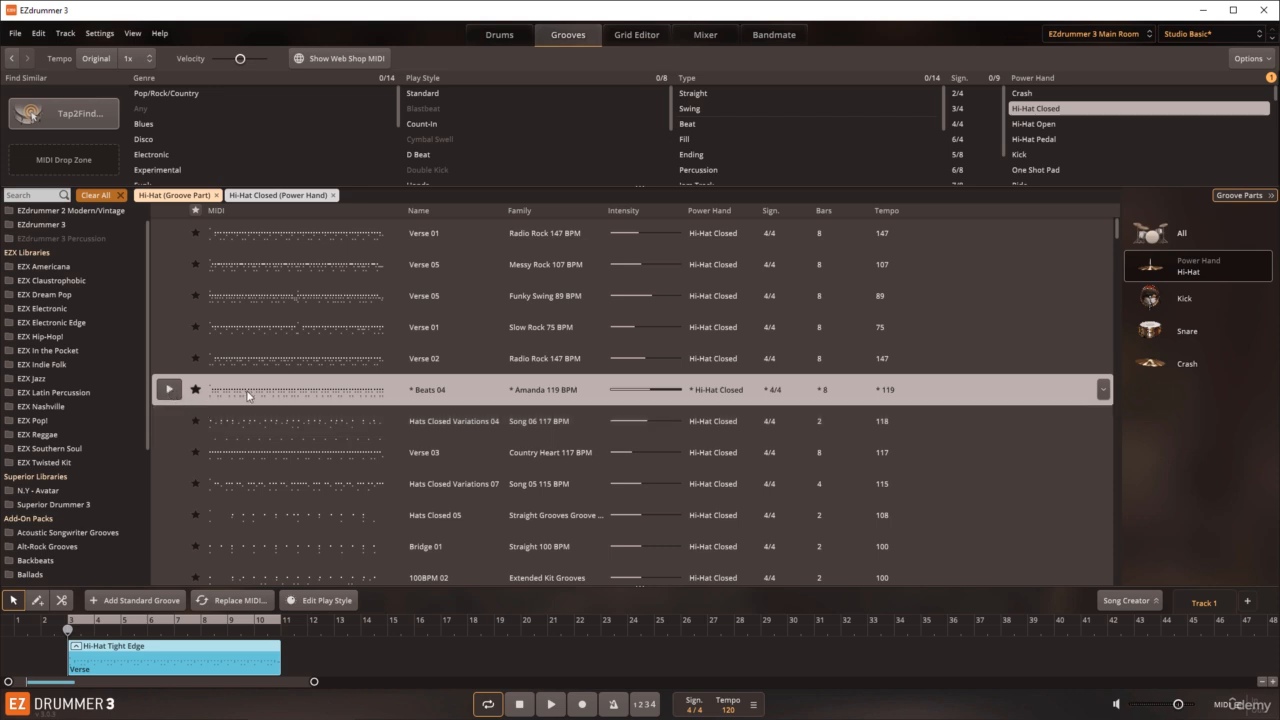
Step: Replace the Verse block's MIDI with the full Amanda 119 BPM Beats 04 groove, previewing it before saving the changes
click(236, 603)
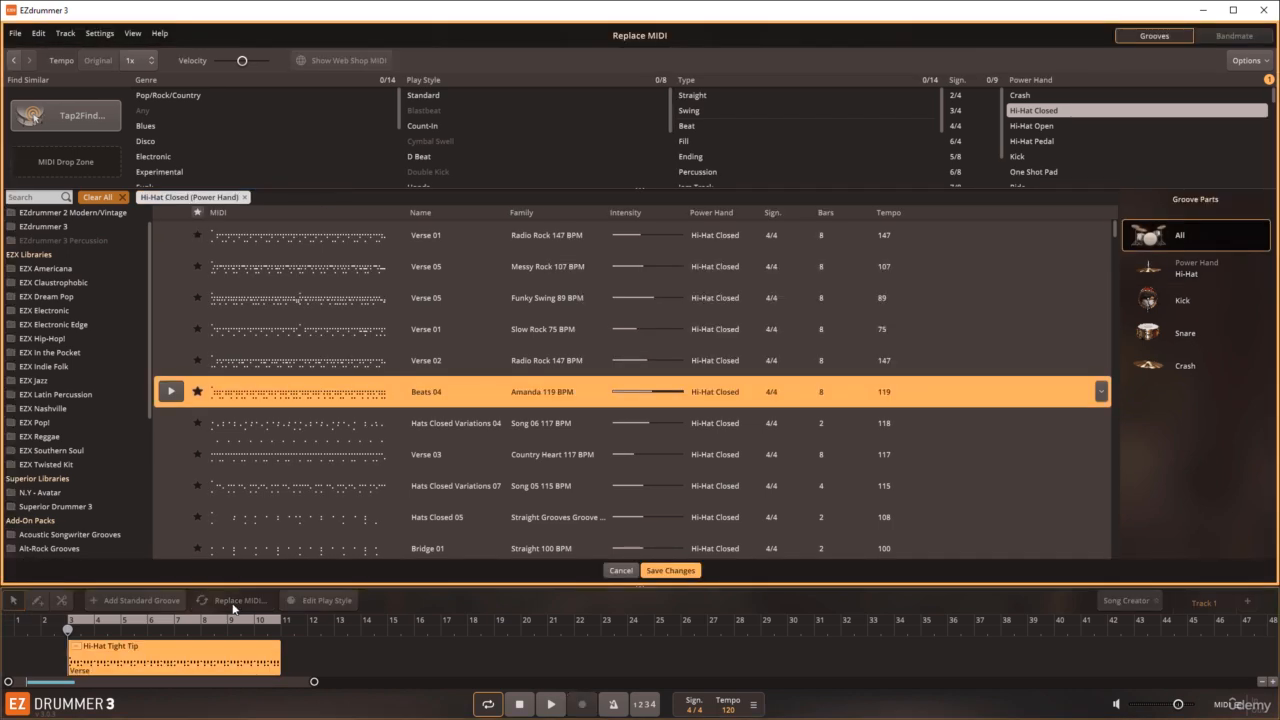
click(551, 704)
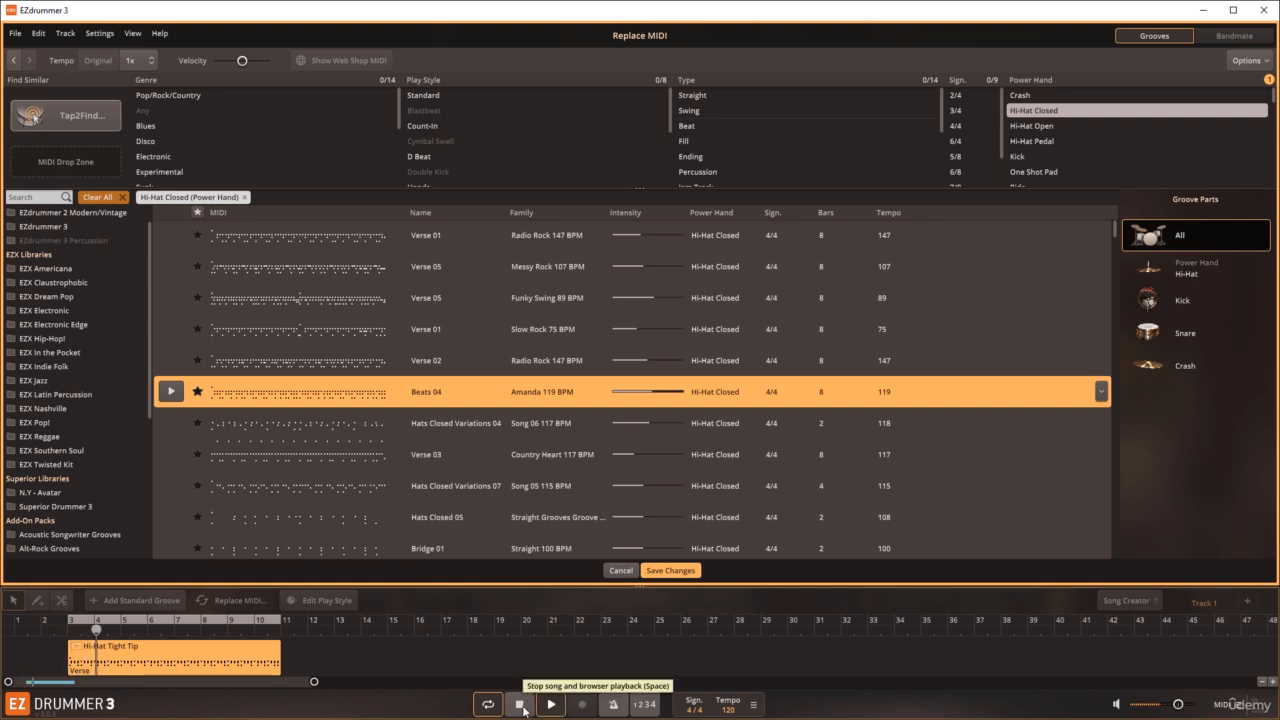
click(524, 708)
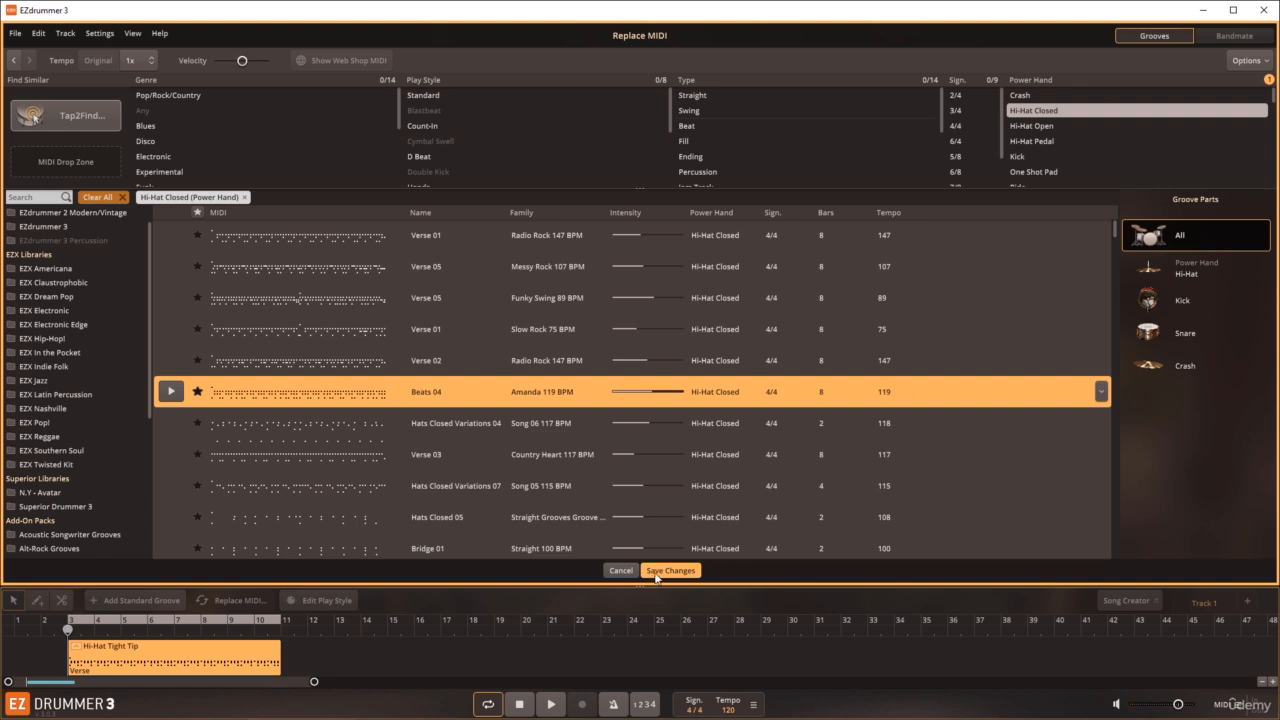
click(656, 571)
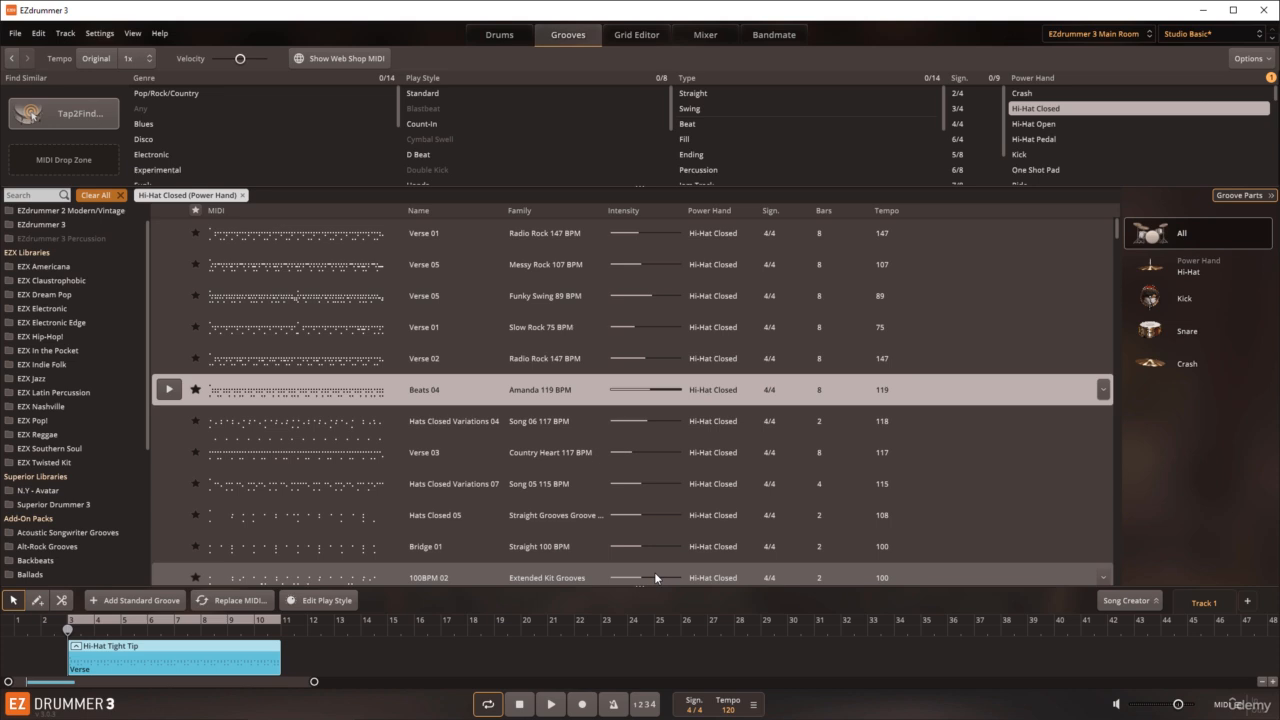
Step: Play the replaced Verse block, viewing the drum kit briefly before returning to the groove browser
click(551, 705)
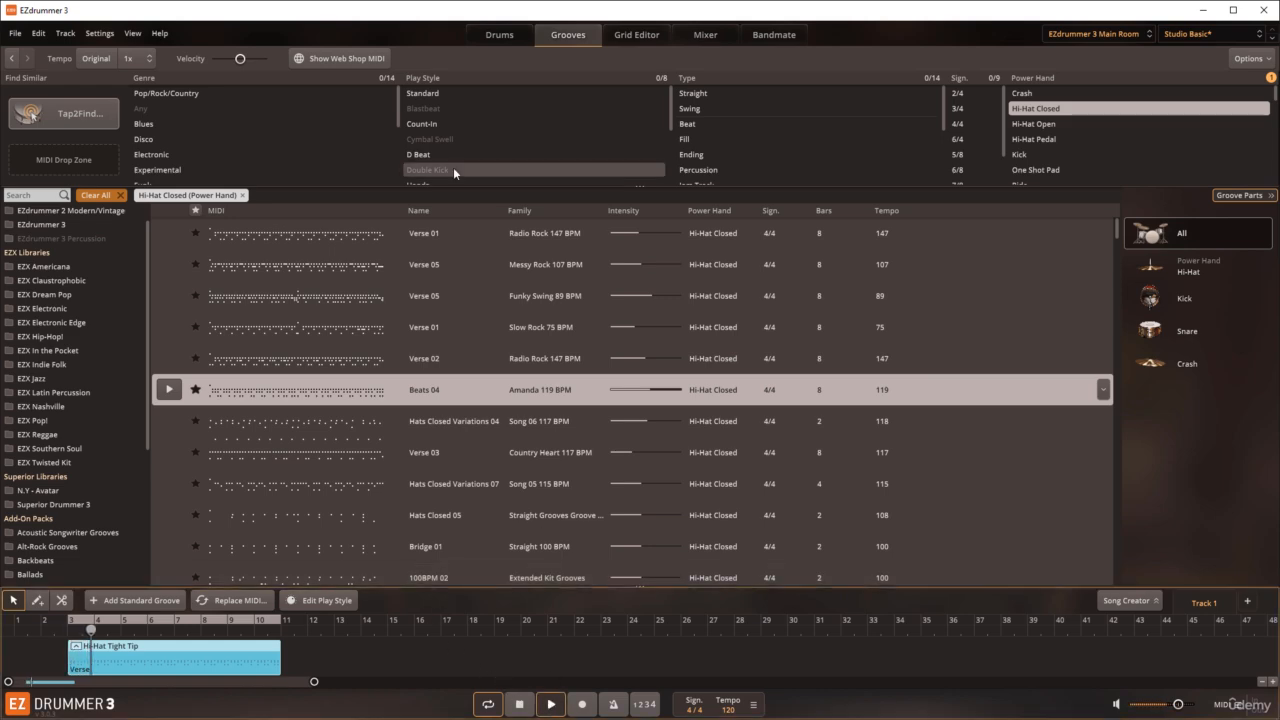
click(500, 37)
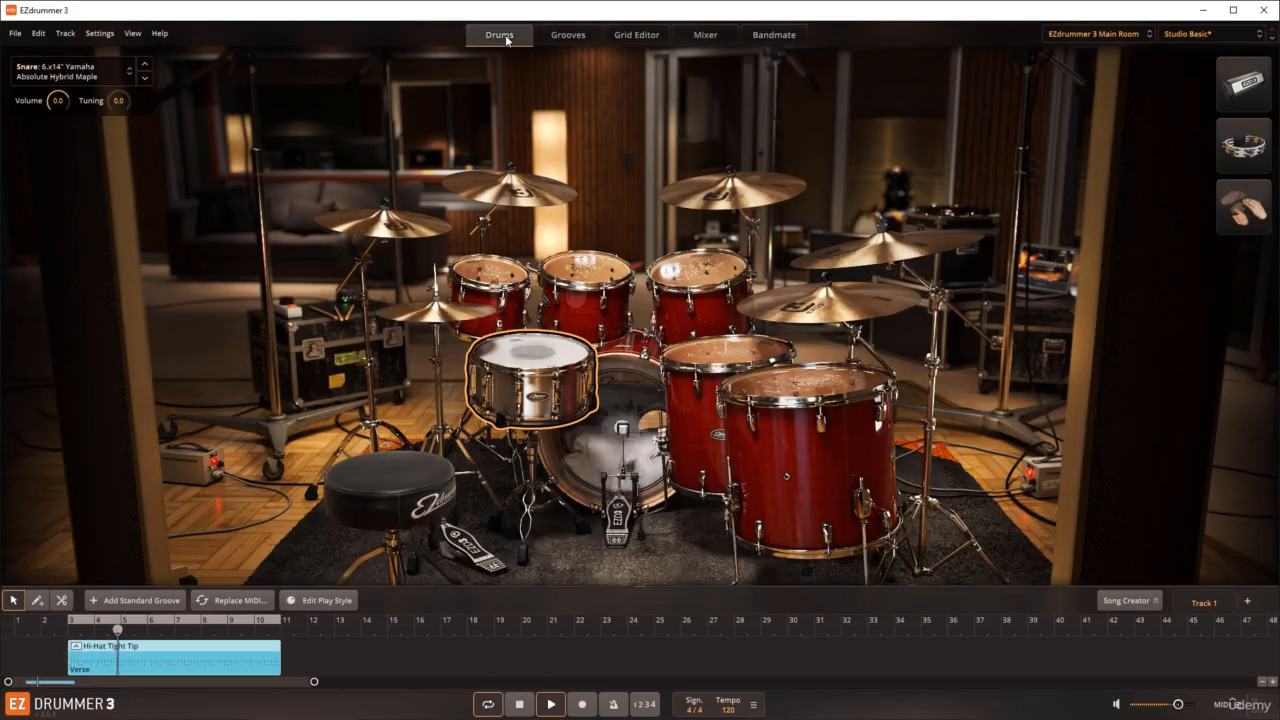
click(566, 37)
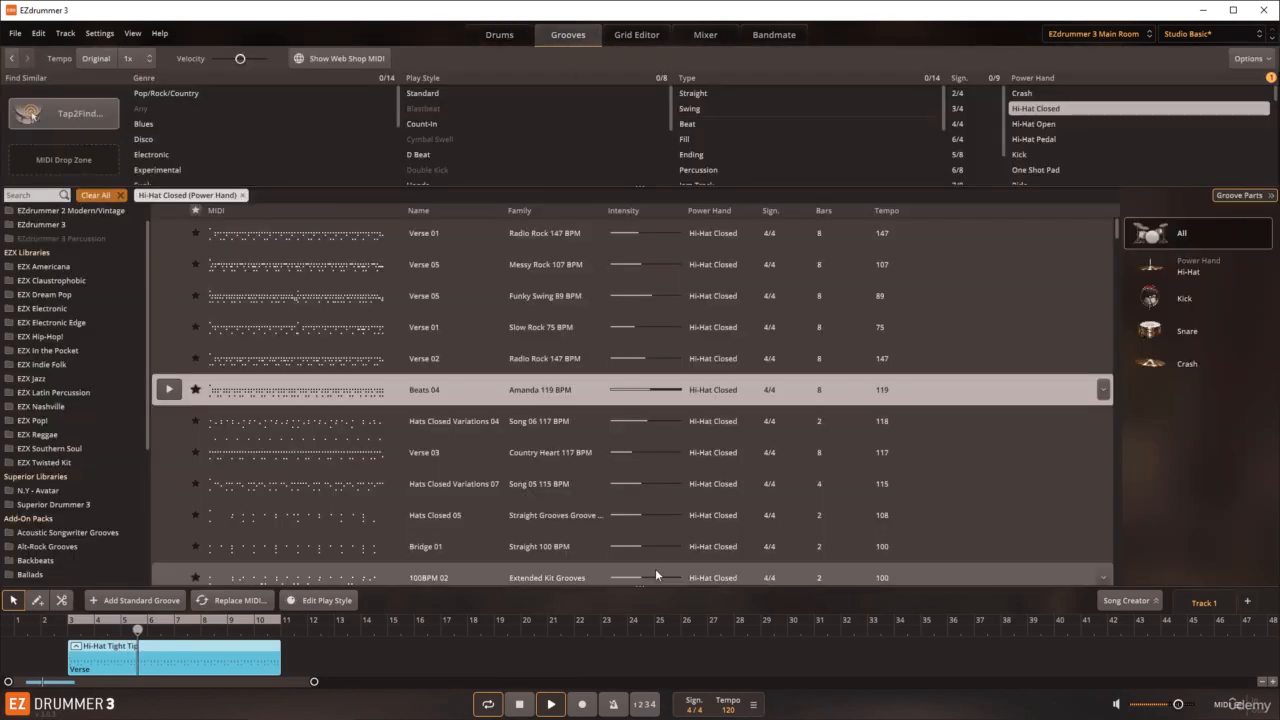
click(553, 704)
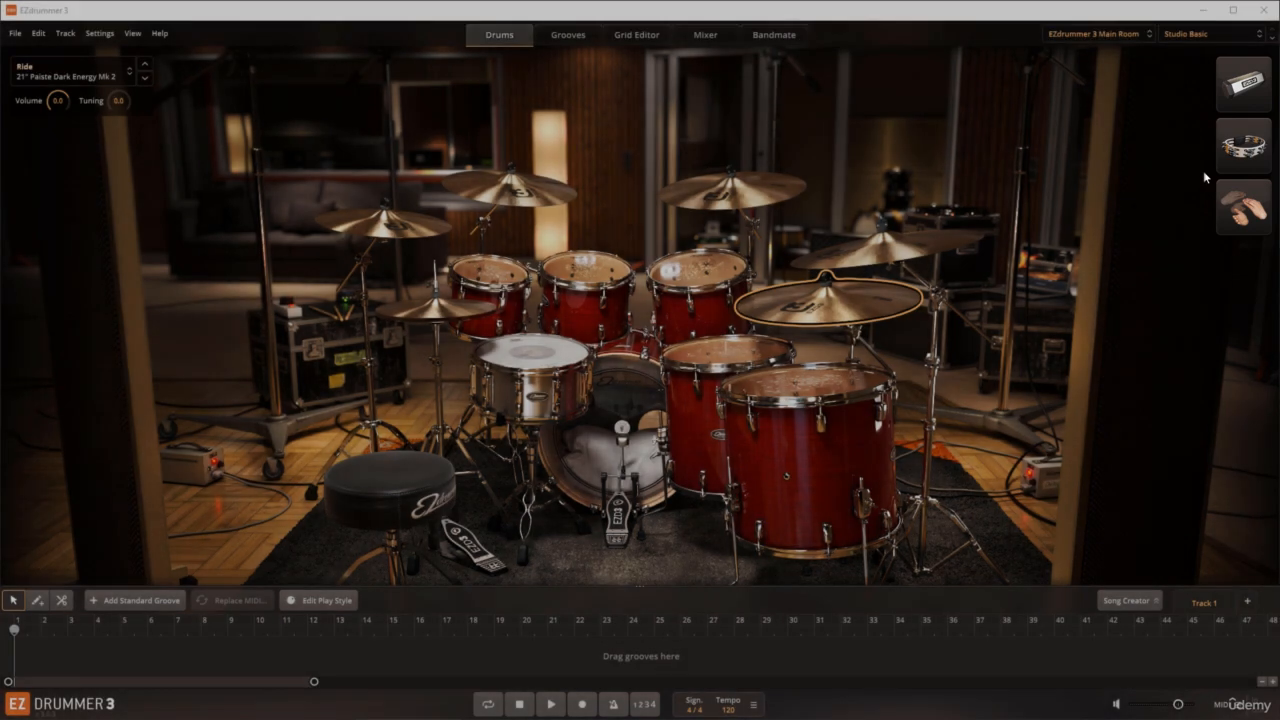
Step: Audition the percussion instruments beside the kit: the shaker, the tambourine and the group claps
click(1243, 84)
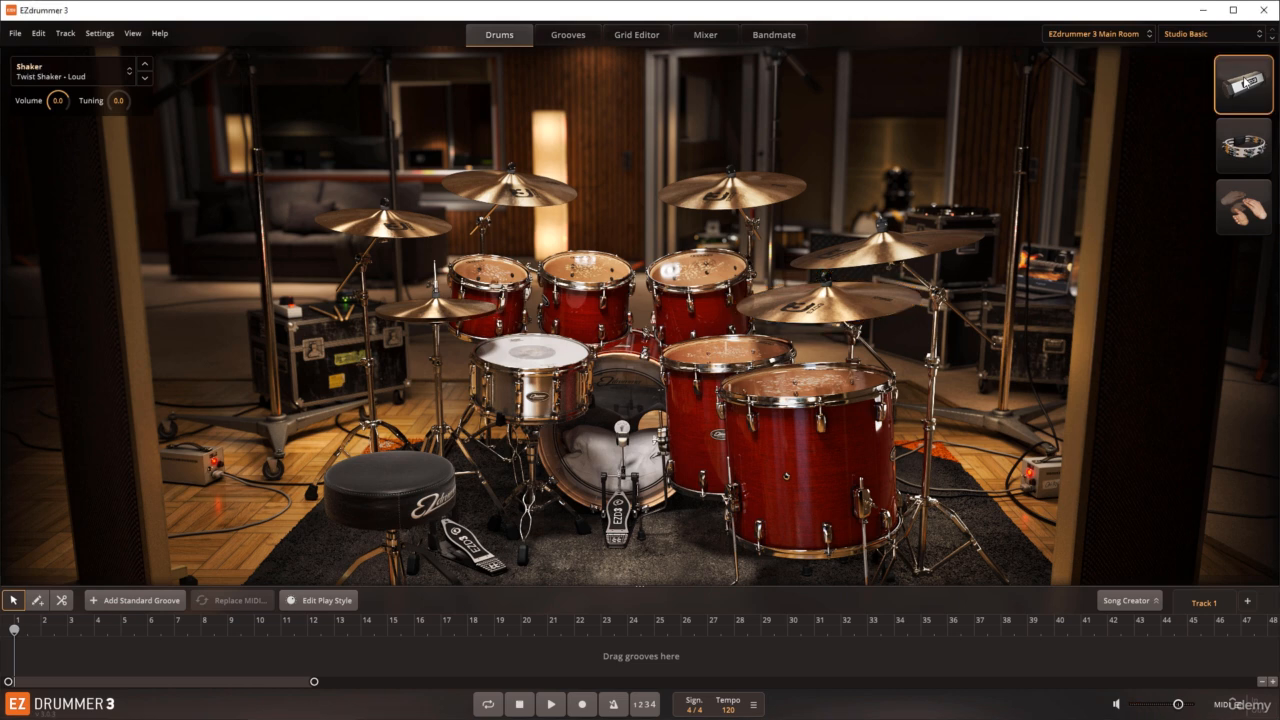
click(1244, 80)
click(1244, 80)
click(1248, 155)
click(1248, 155)
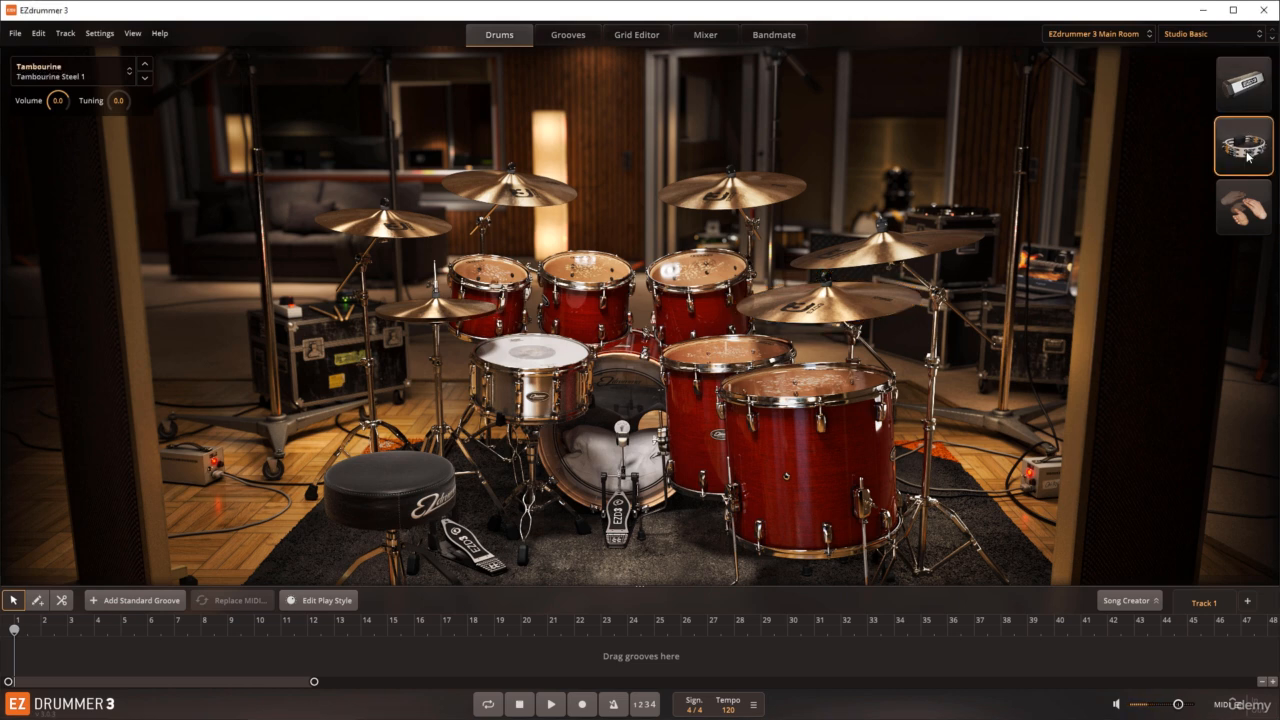
click(1248, 155)
click(1245, 216)
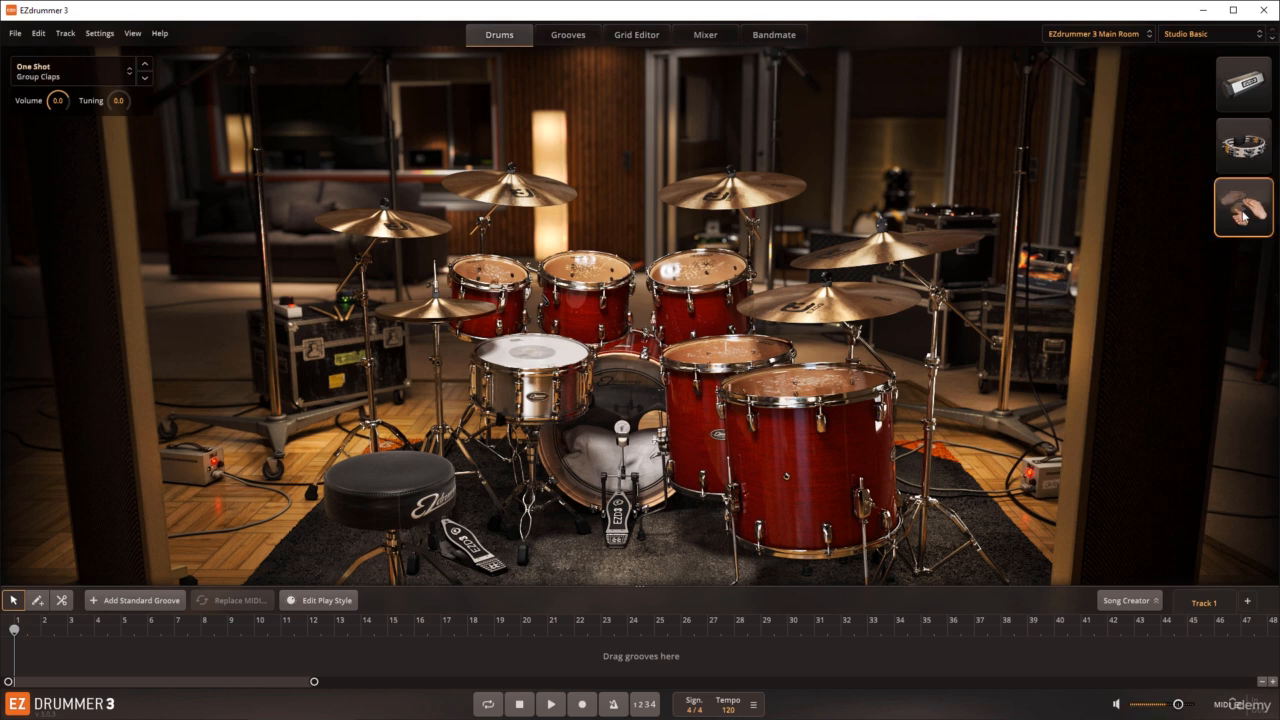
Step: Audition the group claps and the shaker, and view the shaker's alternative instruments while keeping Twist Shaker - Loud
click(1245, 216)
click(1245, 89)
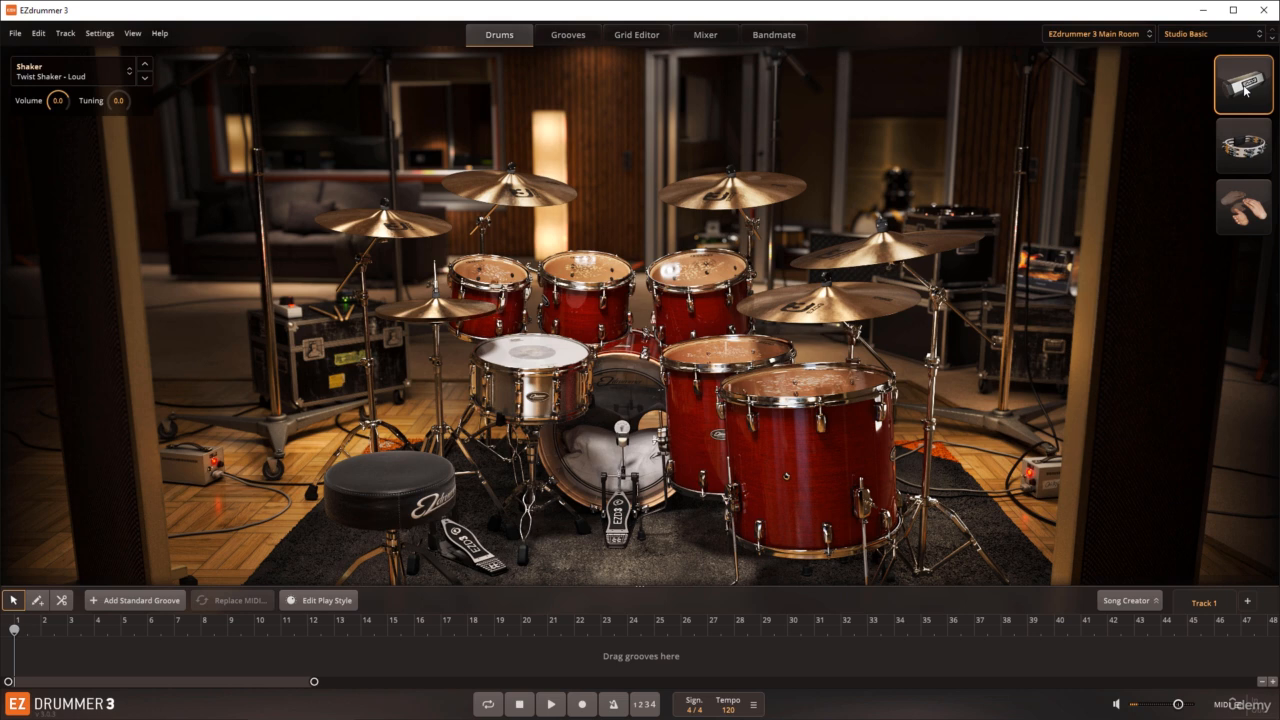
click(1245, 90)
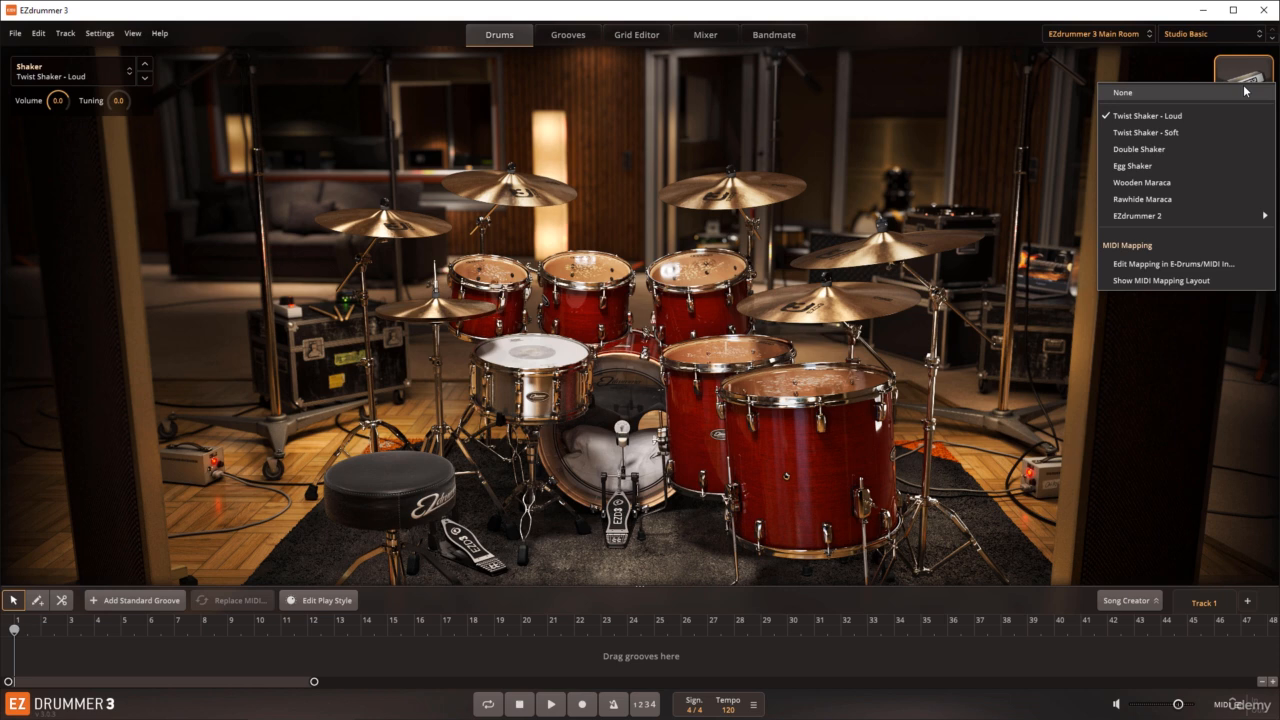
click(1182, 118)
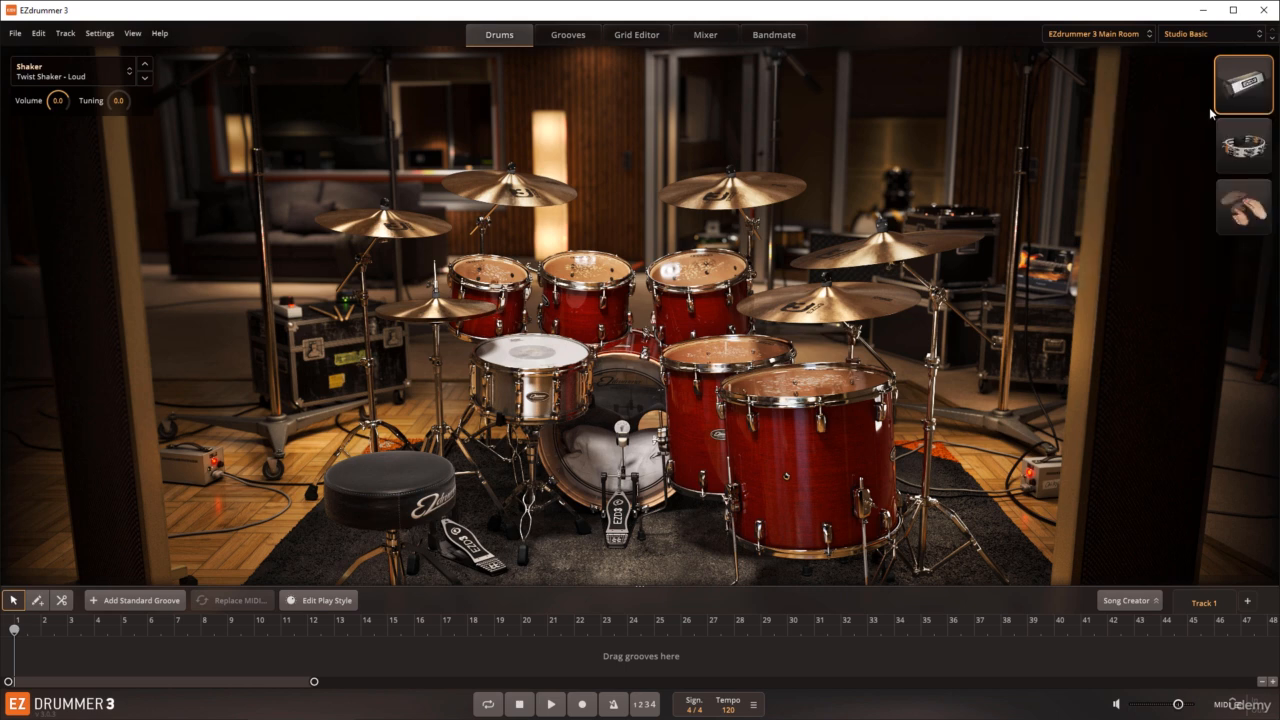
Step: Try Twist Shaker - Soft, Double Shaker and Egg Shaker one after another in the shaker slot
click(1240, 92)
click(1182, 141)
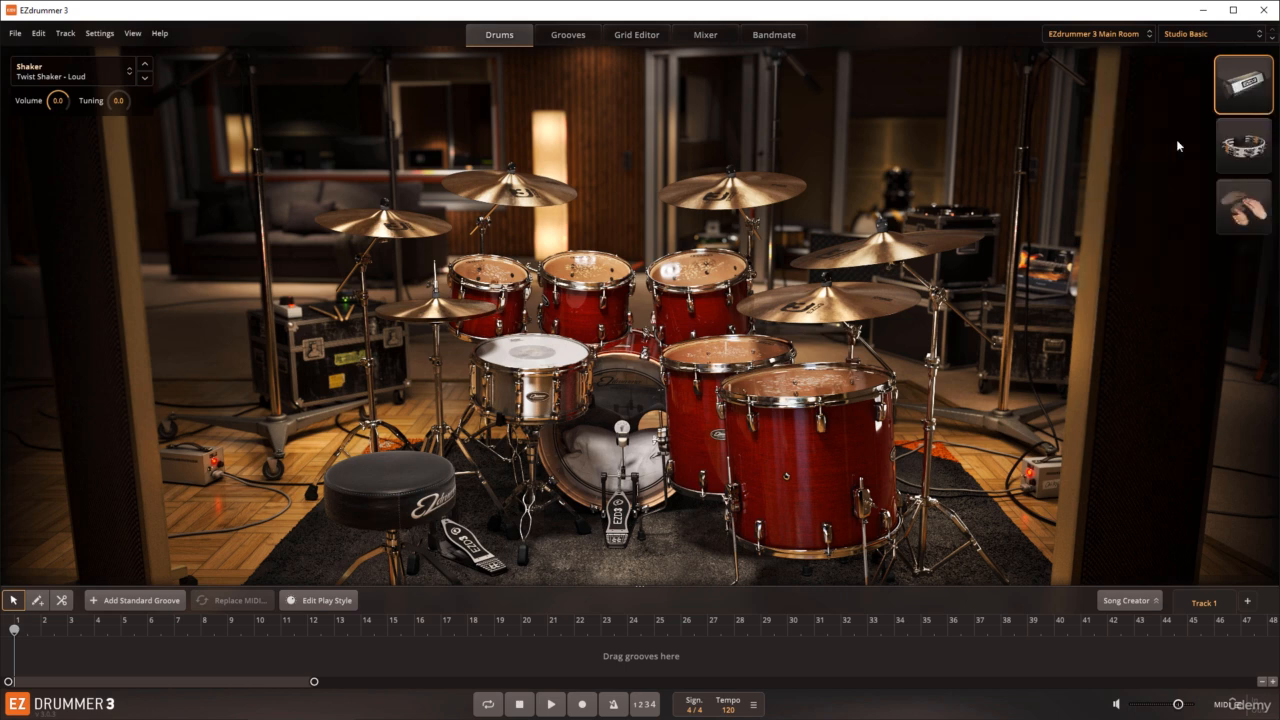
click(1227, 98)
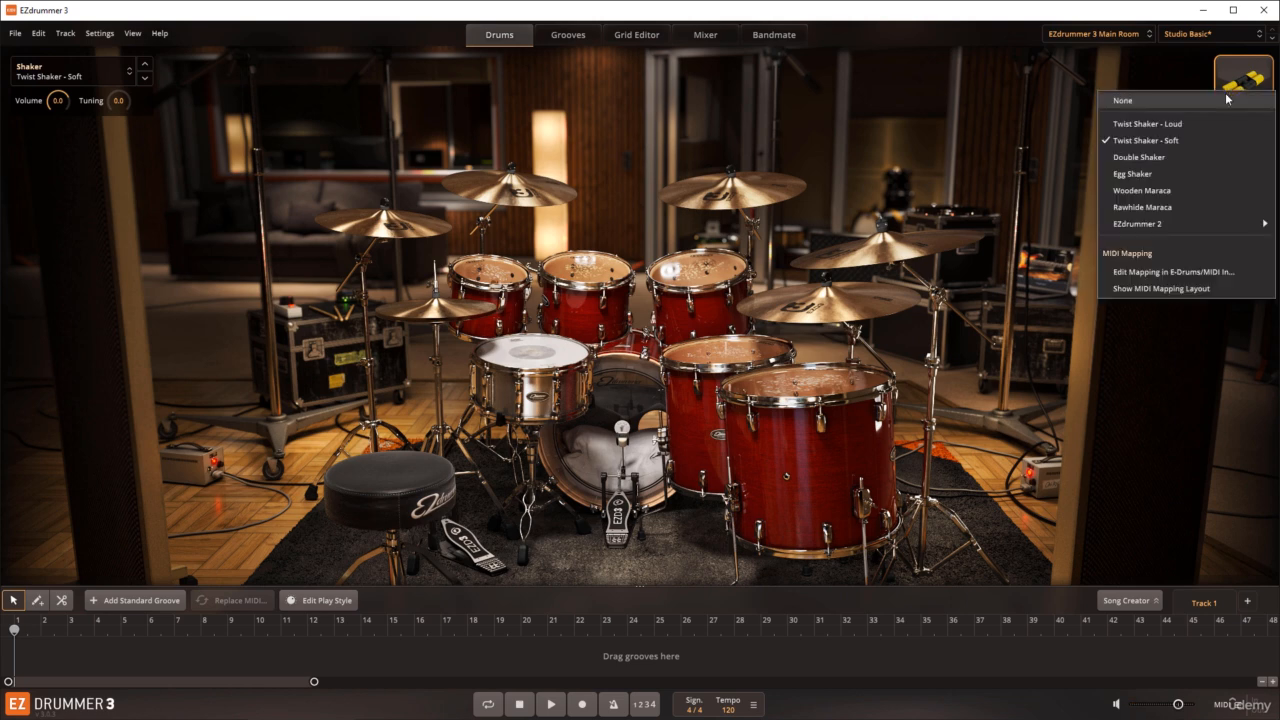
click(1162, 157)
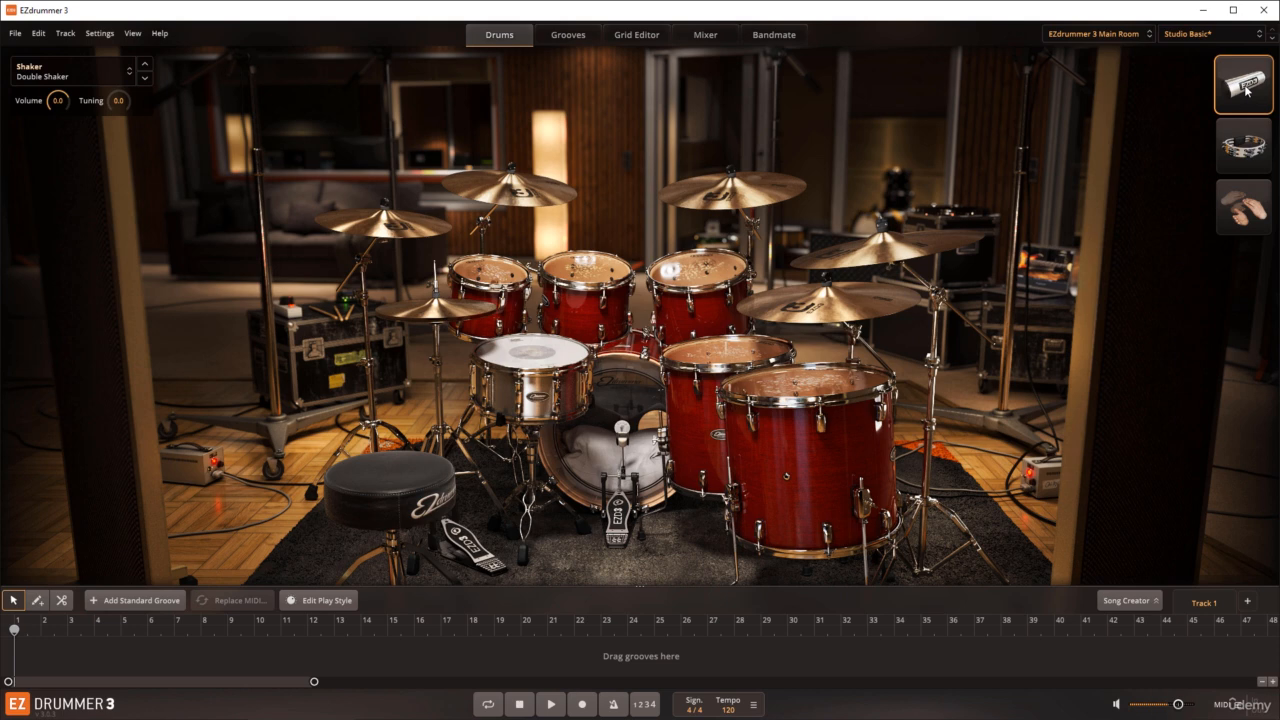
click(1241, 93)
click(1158, 166)
Step: Try the Wooden Maraca and Rawhide Maraca in the shaker slot, and restore Twist Shaker - Loud
click(1255, 84)
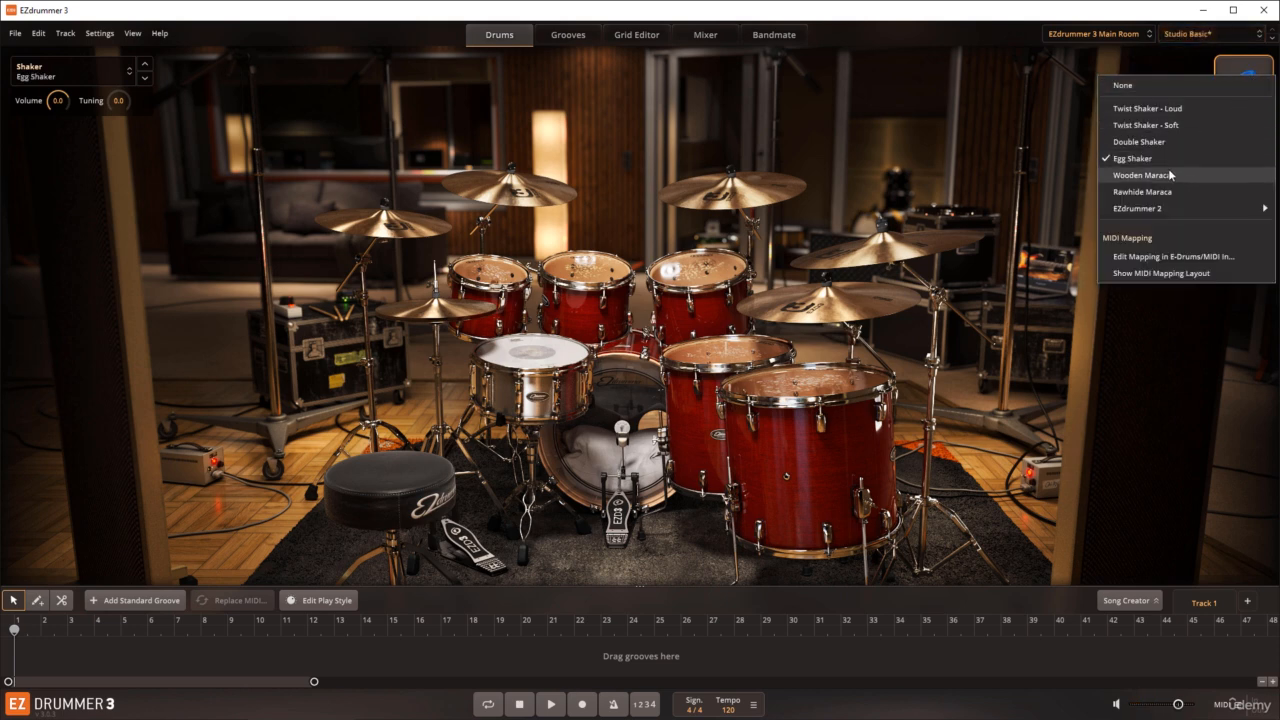
click(1170, 176)
click(1243, 88)
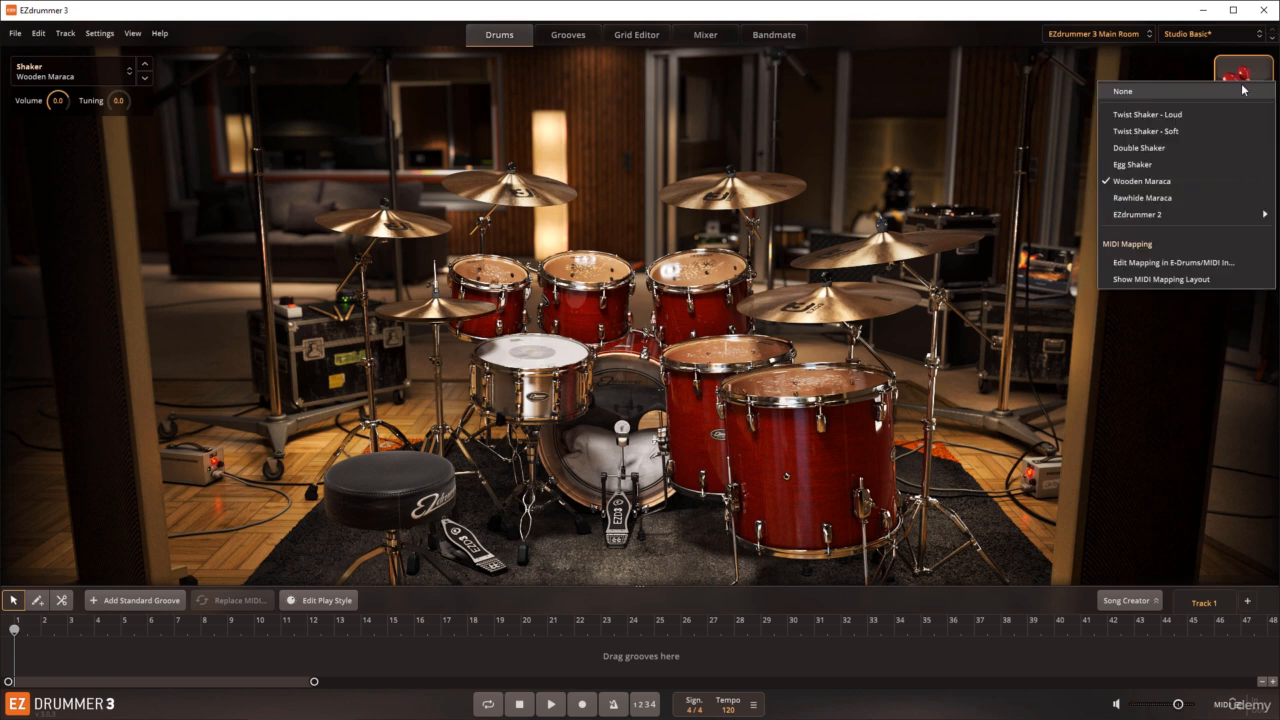
click(1163, 192)
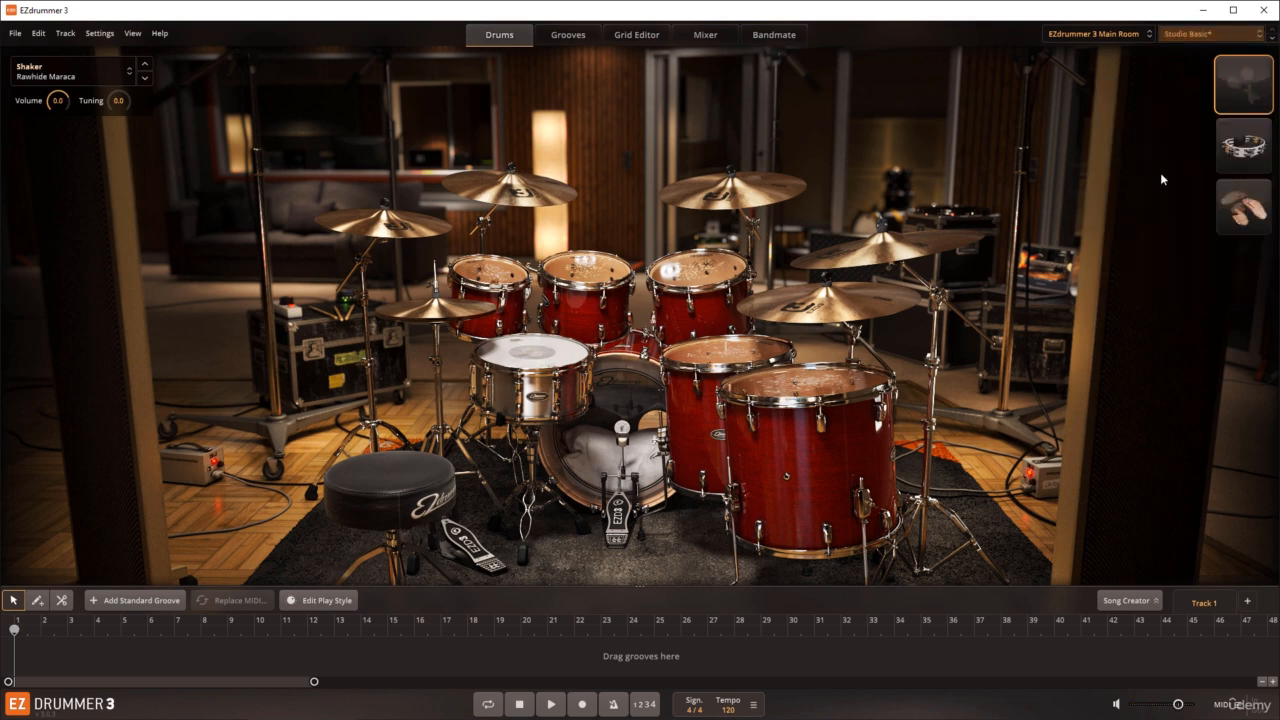
click(1241, 95)
mouse_move(1142, 222)
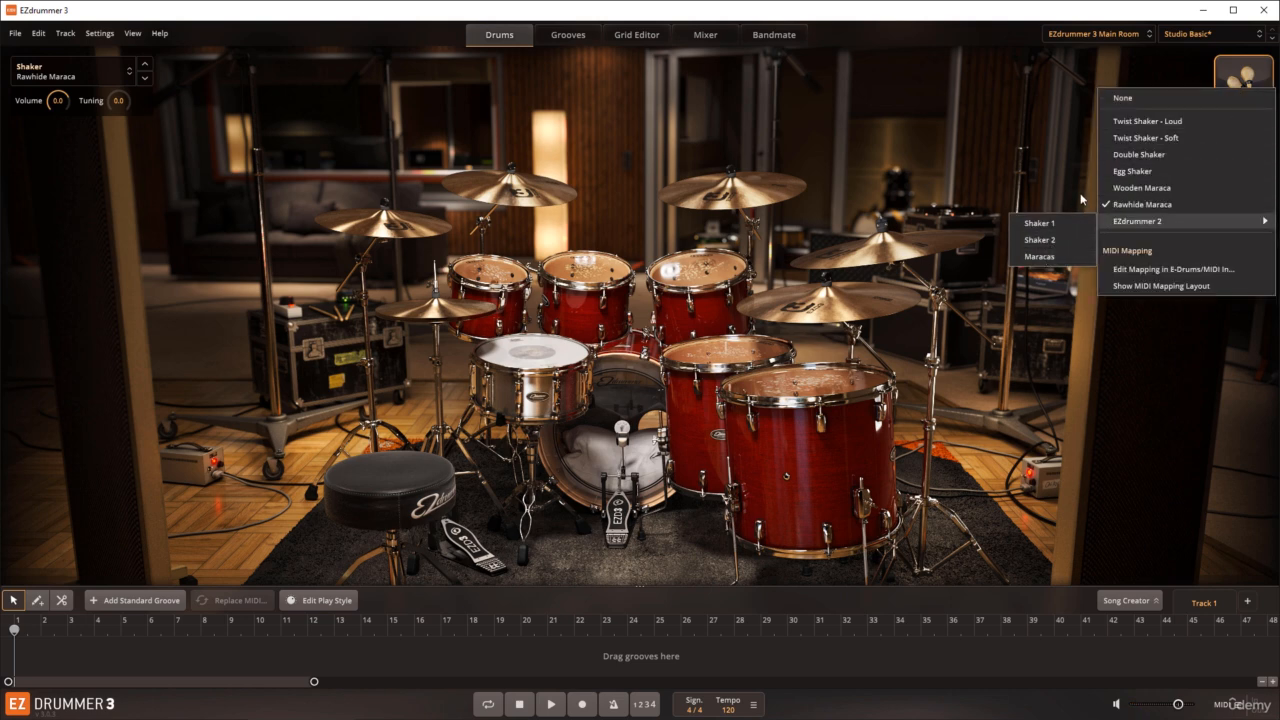
click(1146, 122)
Step: Audition the tambourine and view its alternative instruments, including the EZdrummer 2 ones
click(1236, 155)
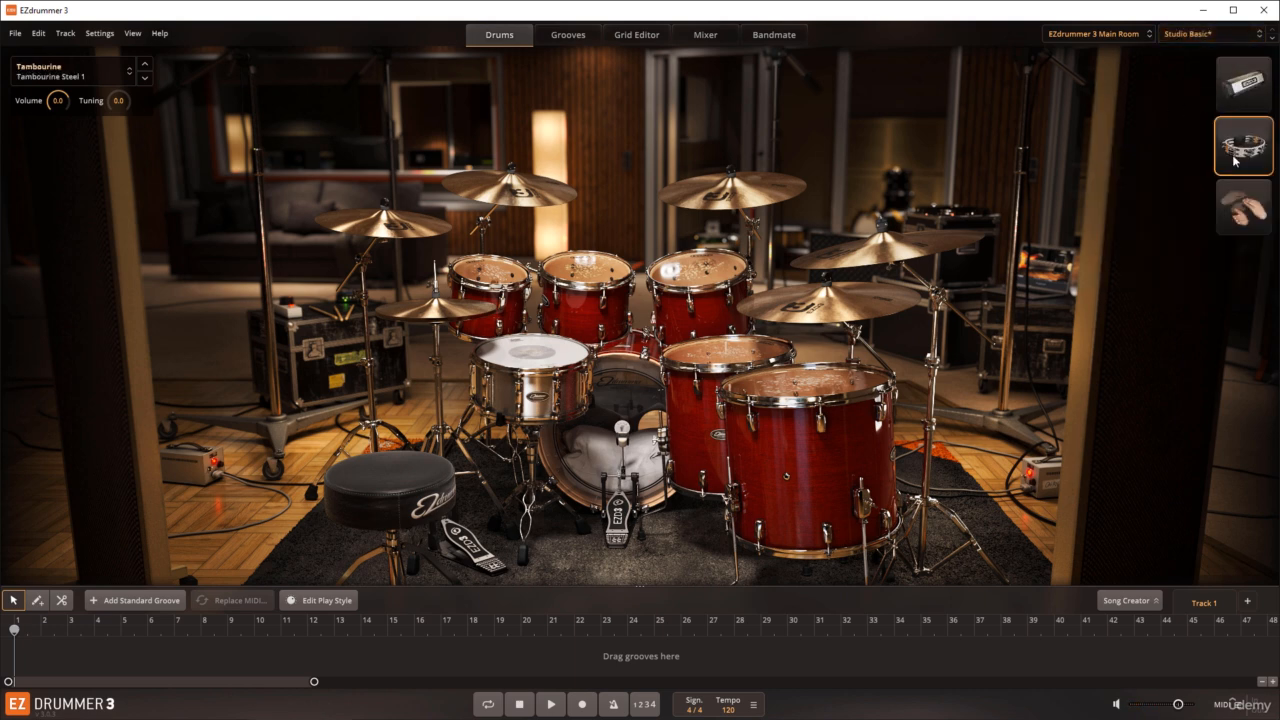
click(1235, 160)
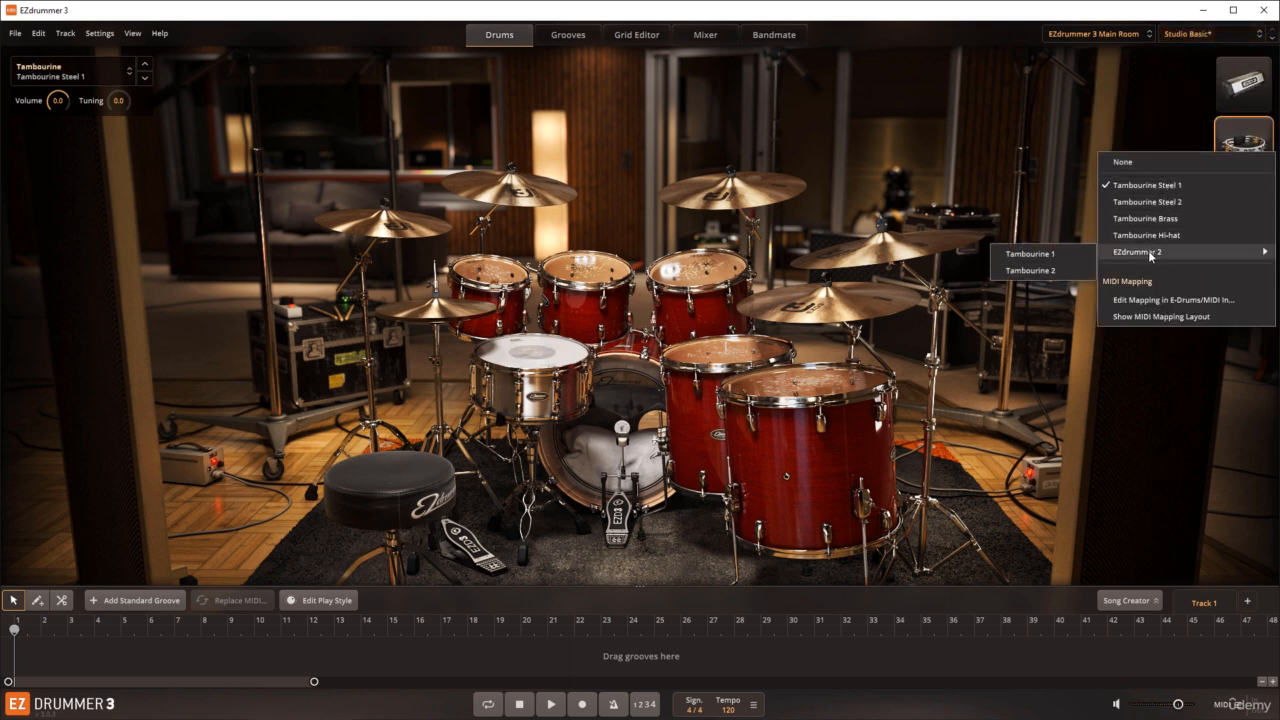
click(1199, 132)
Step: Audition the group claps and try Single Clap and Double Claps in the one-shot slot
click(1246, 192)
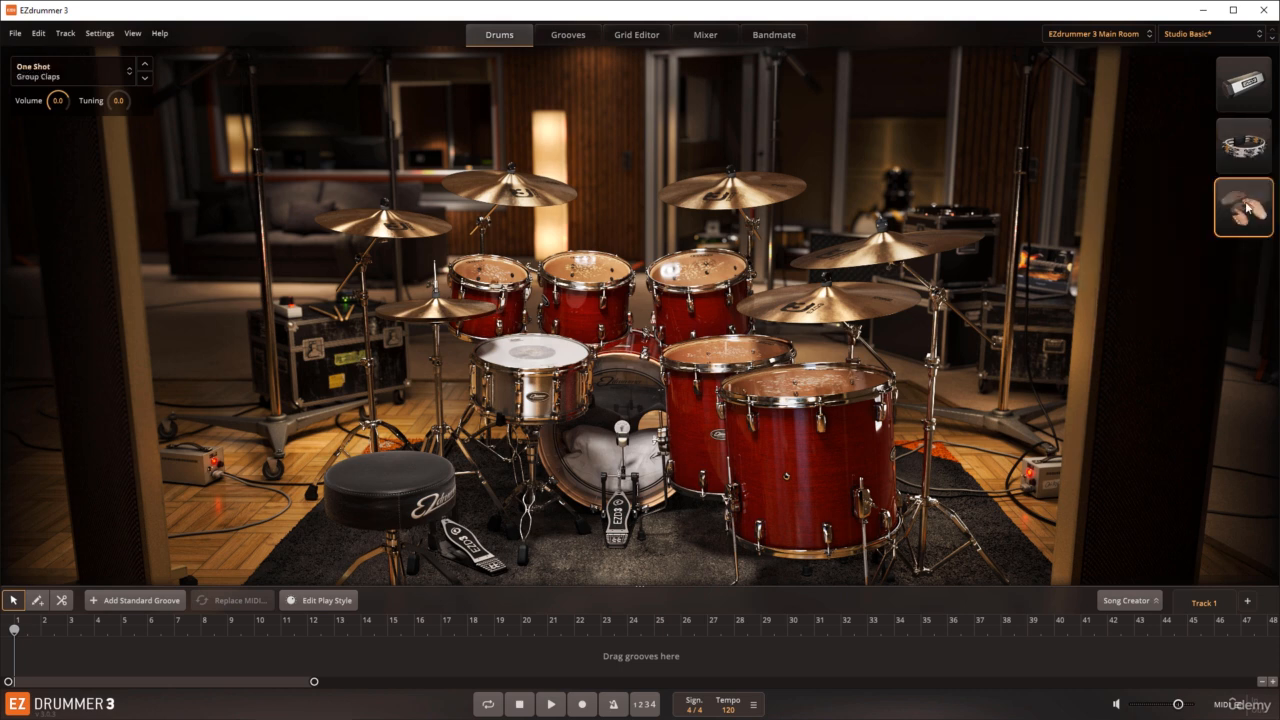
click(1246, 195)
click(1157, 191)
click(1231, 214)
click(1168, 213)
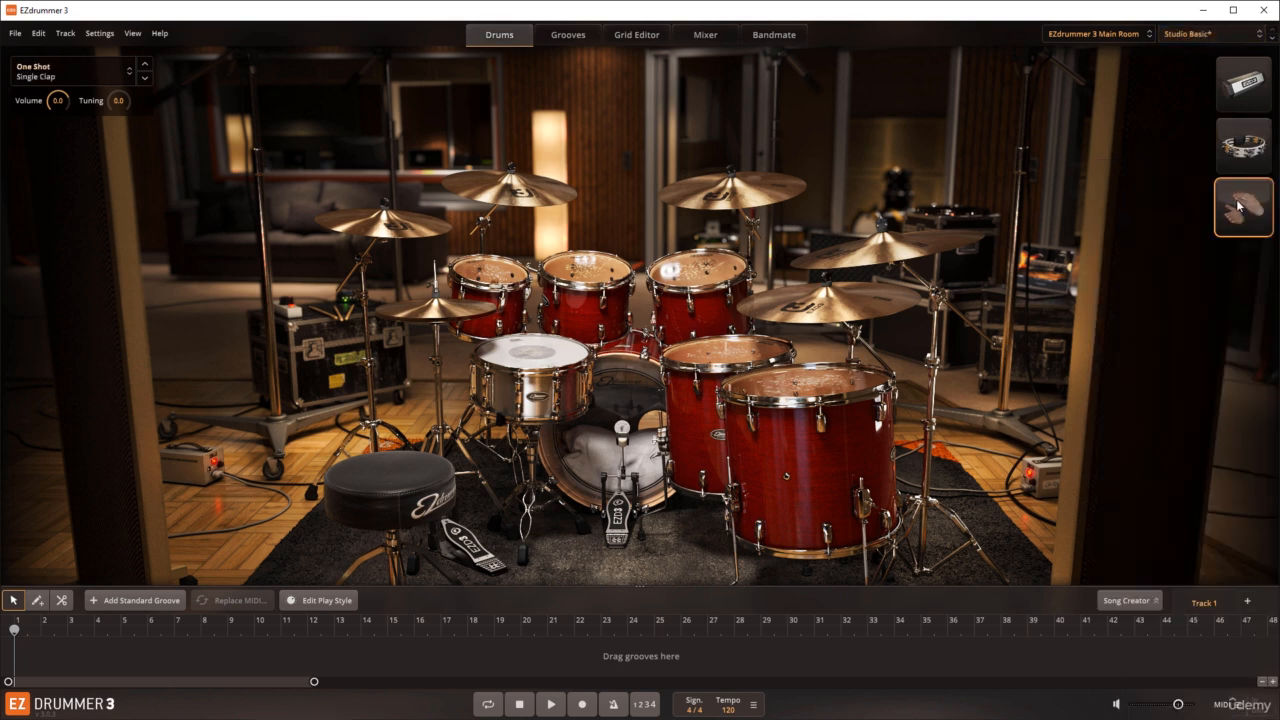
click(1240, 206)
click(1175, 210)
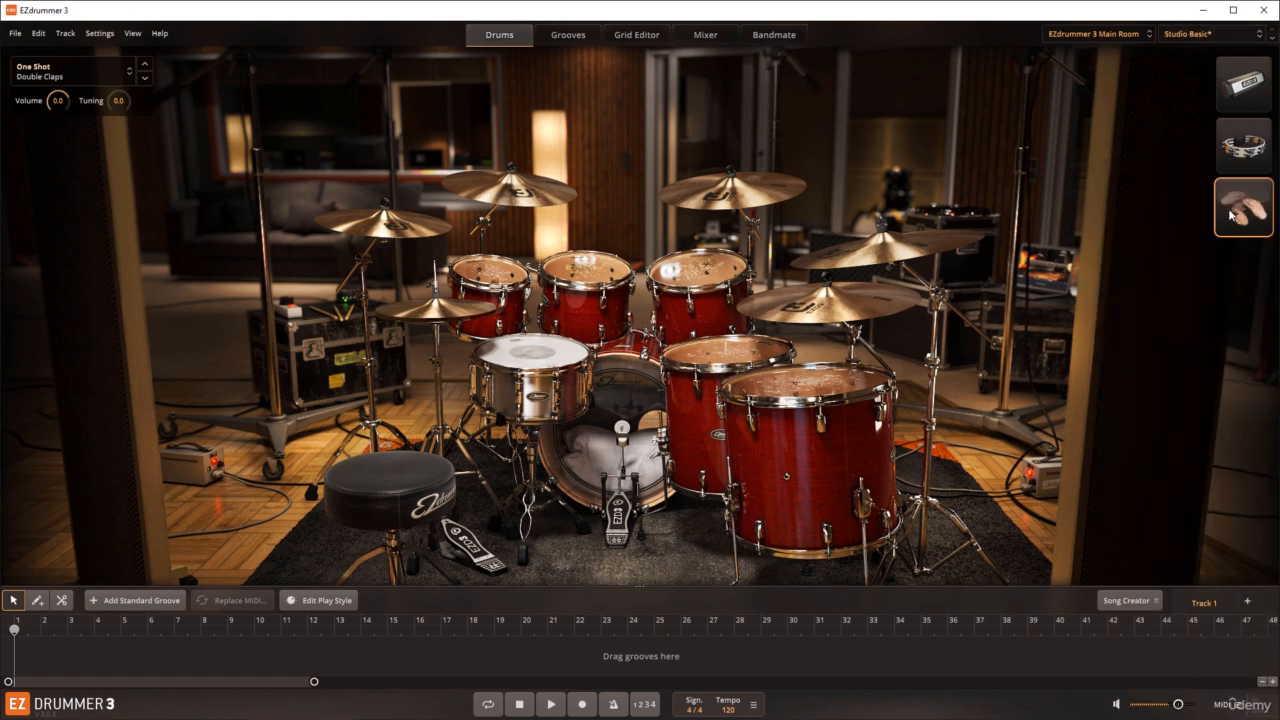
Step: Try Single Finger Snap, Group Stomps and Cowbell in the one-shot slot, and restore Group Claps
click(1243, 207)
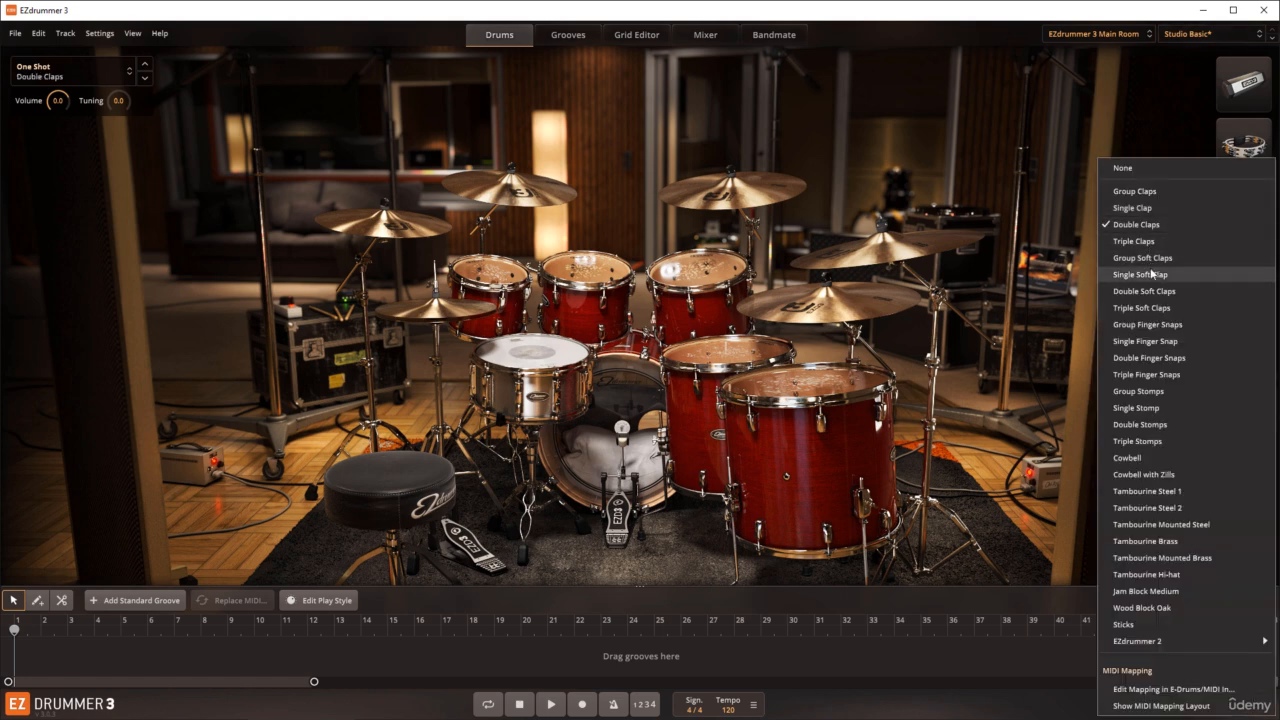
click(1148, 344)
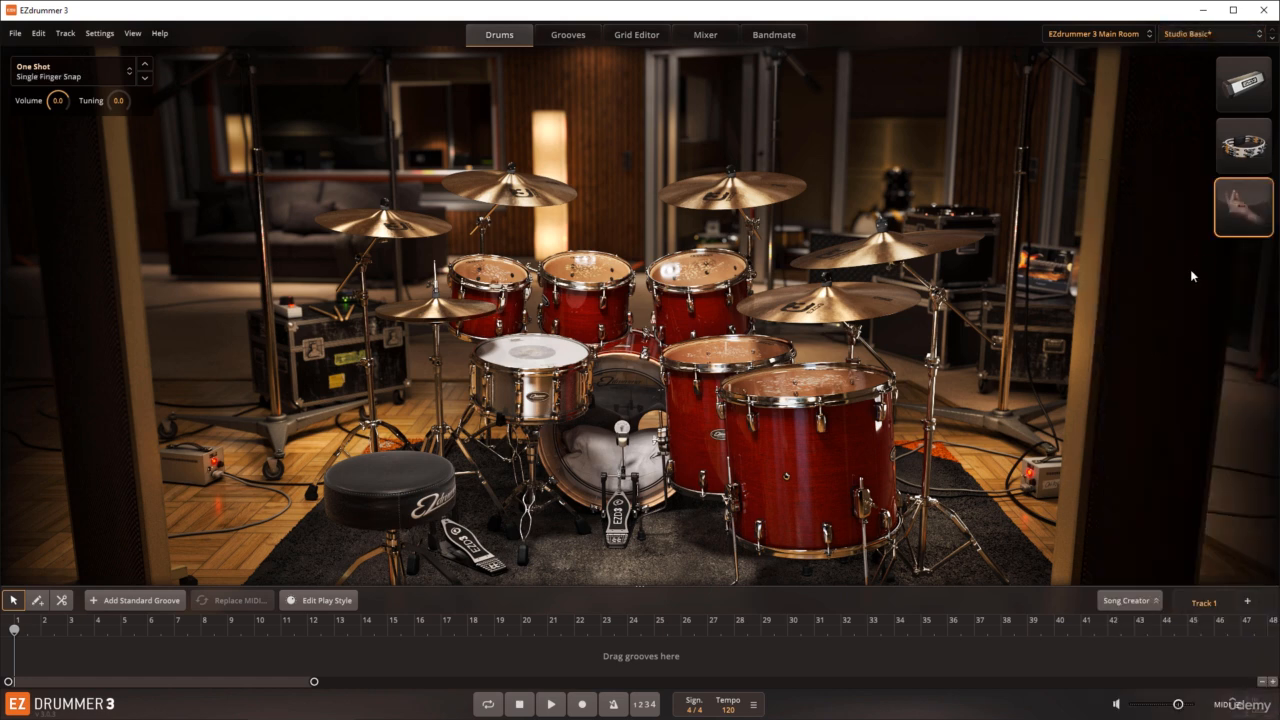
click(1243, 206)
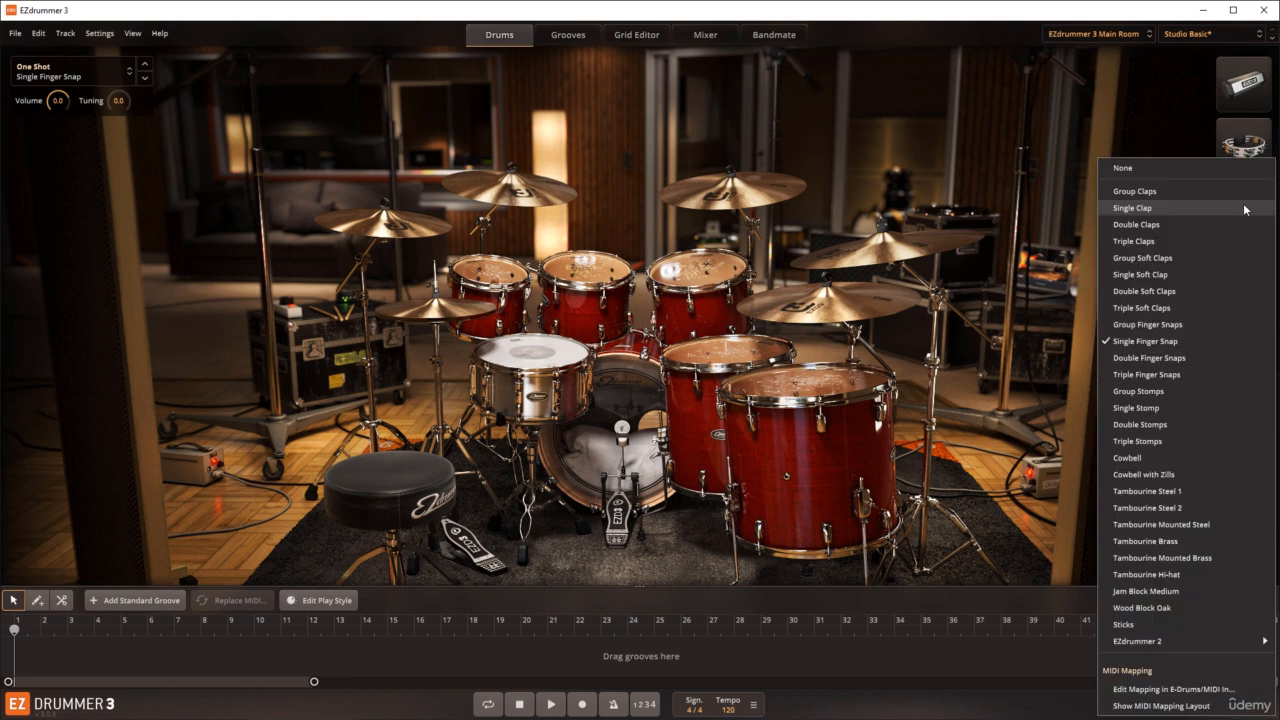
click(1141, 391)
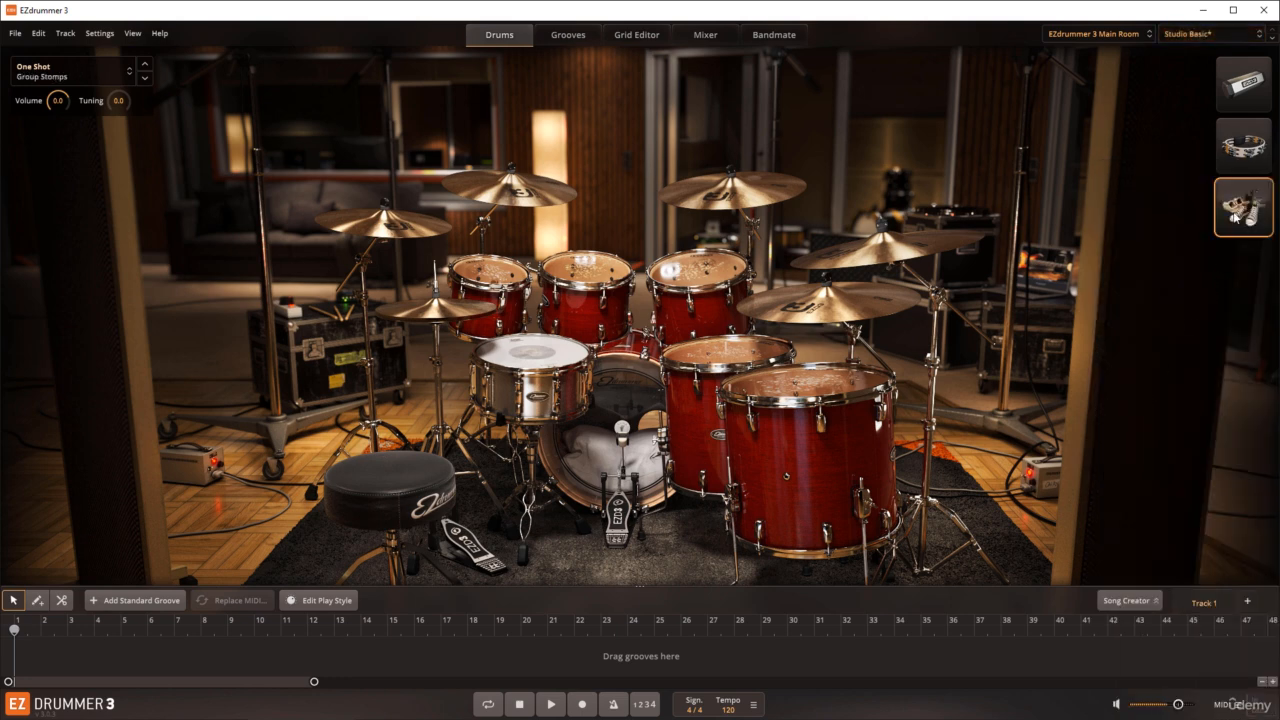
click(1248, 203)
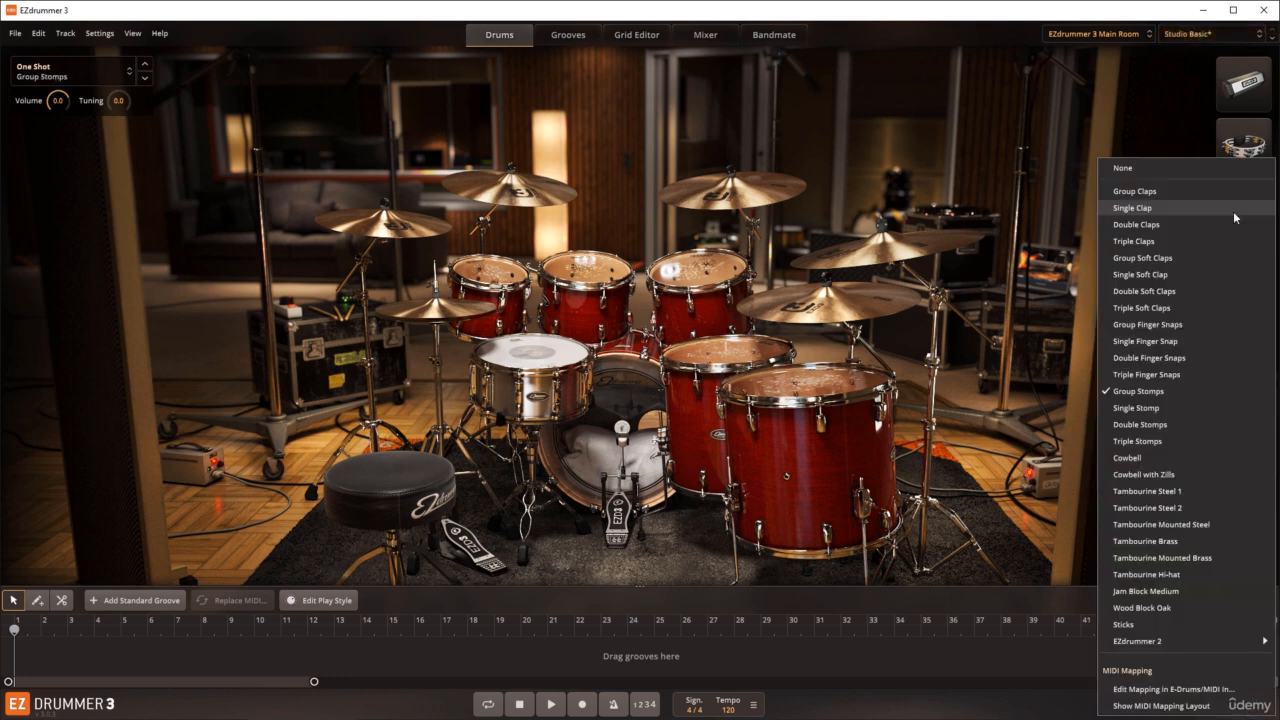
click(1140, 457)
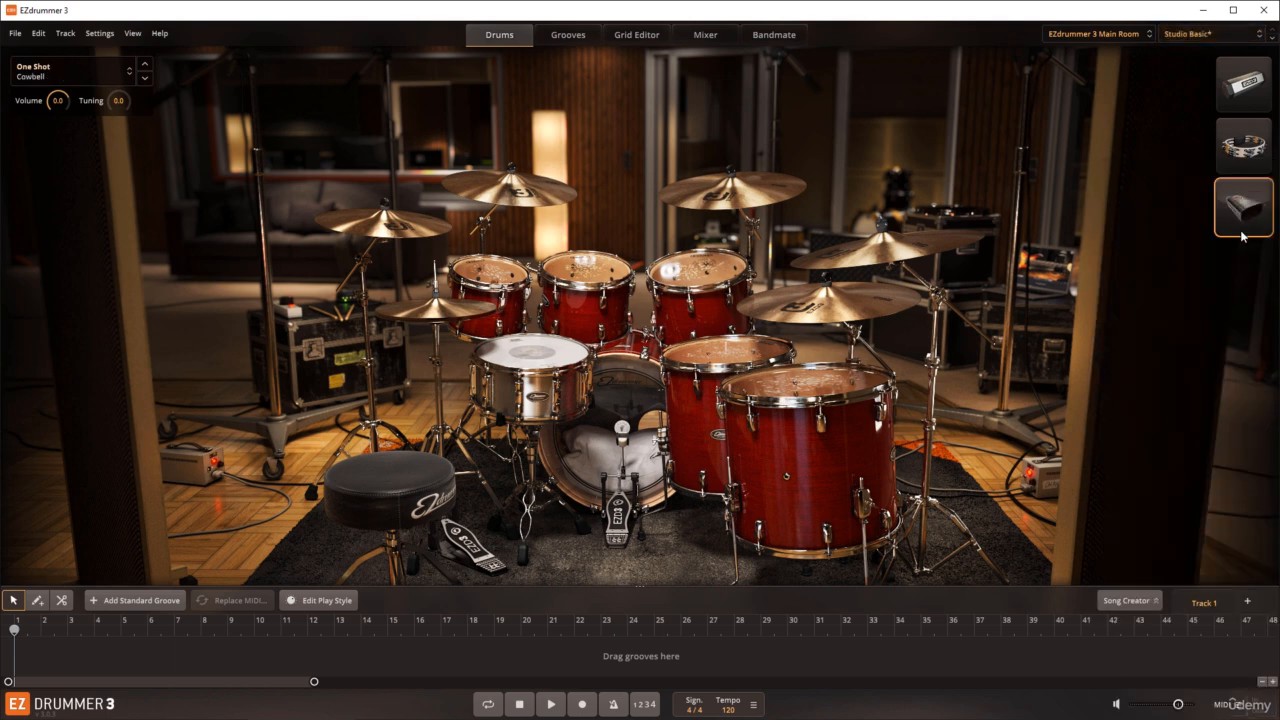
click(1245, 216)
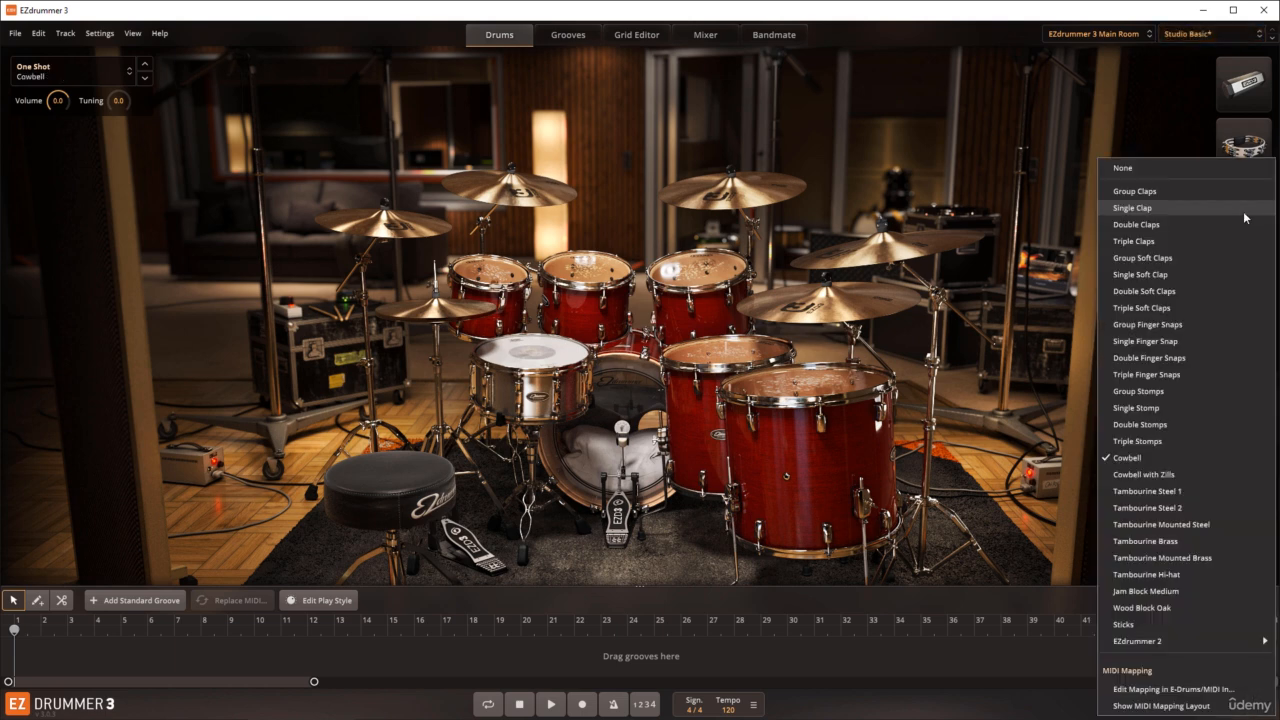
click(1148, 196)
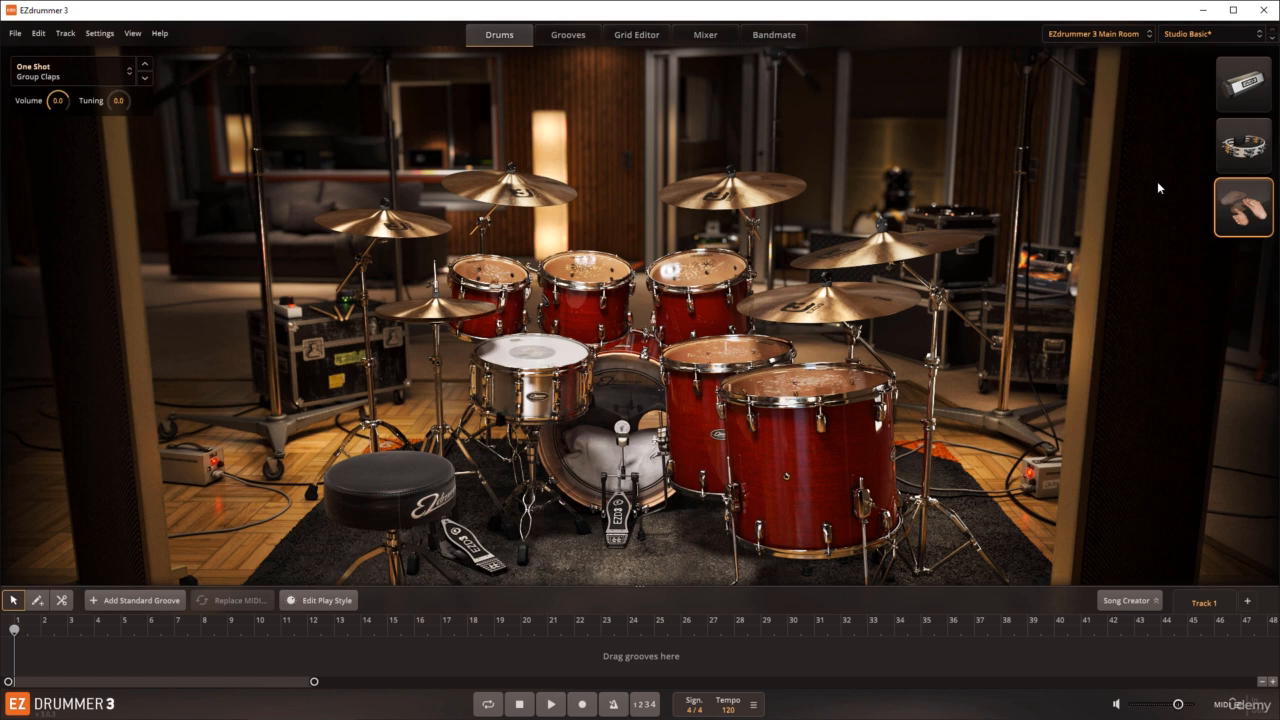
Step: Show the MIDI mapping layout for the shaker
click(1250, 98)
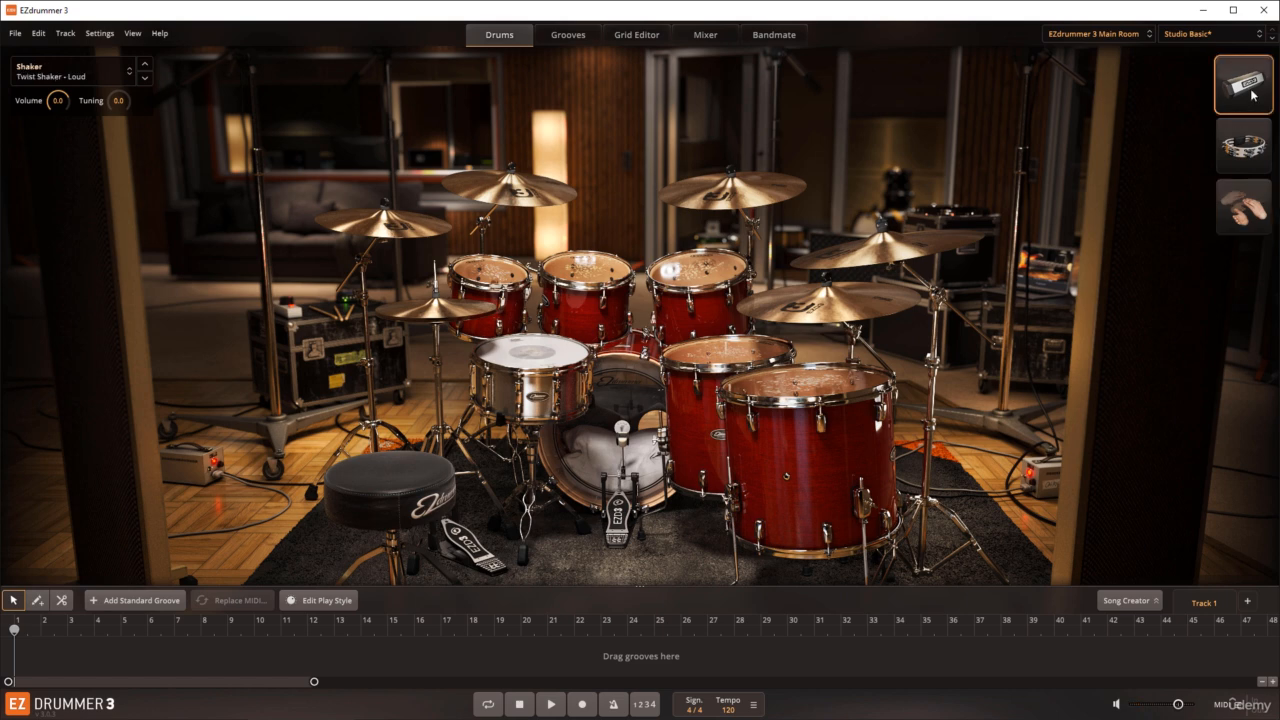
click(1252, 95)
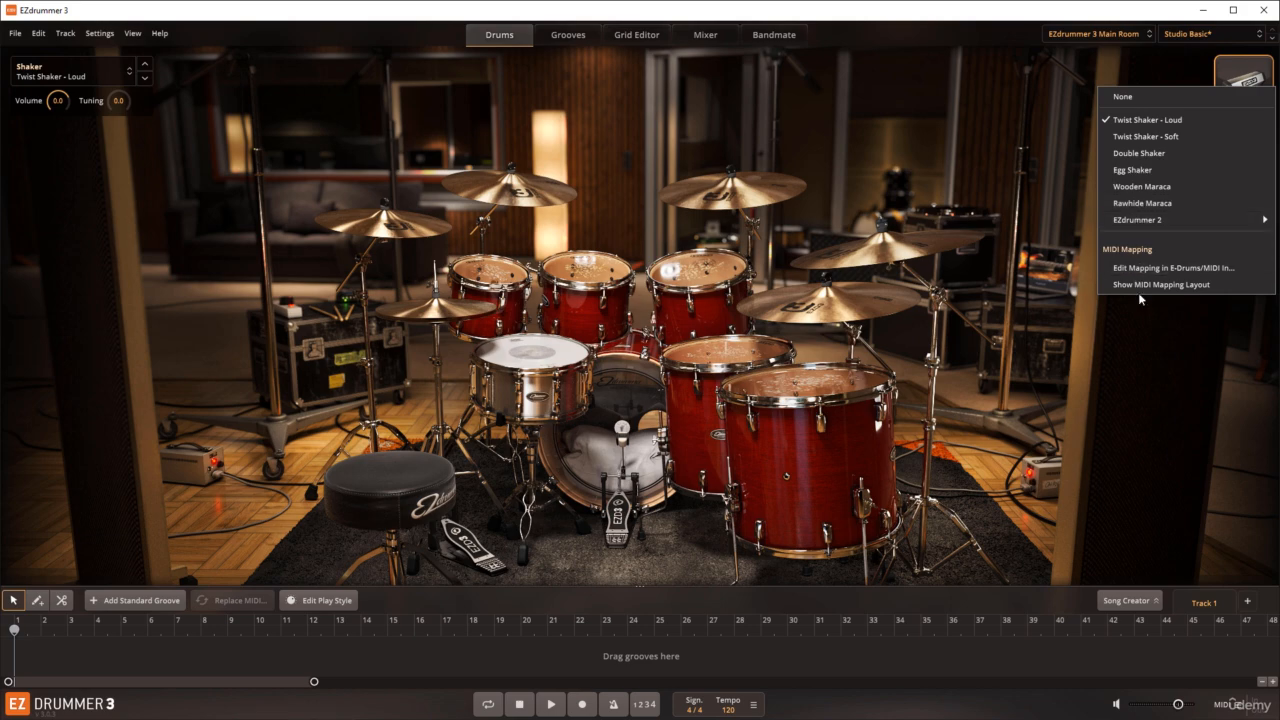
click(1196, 287)
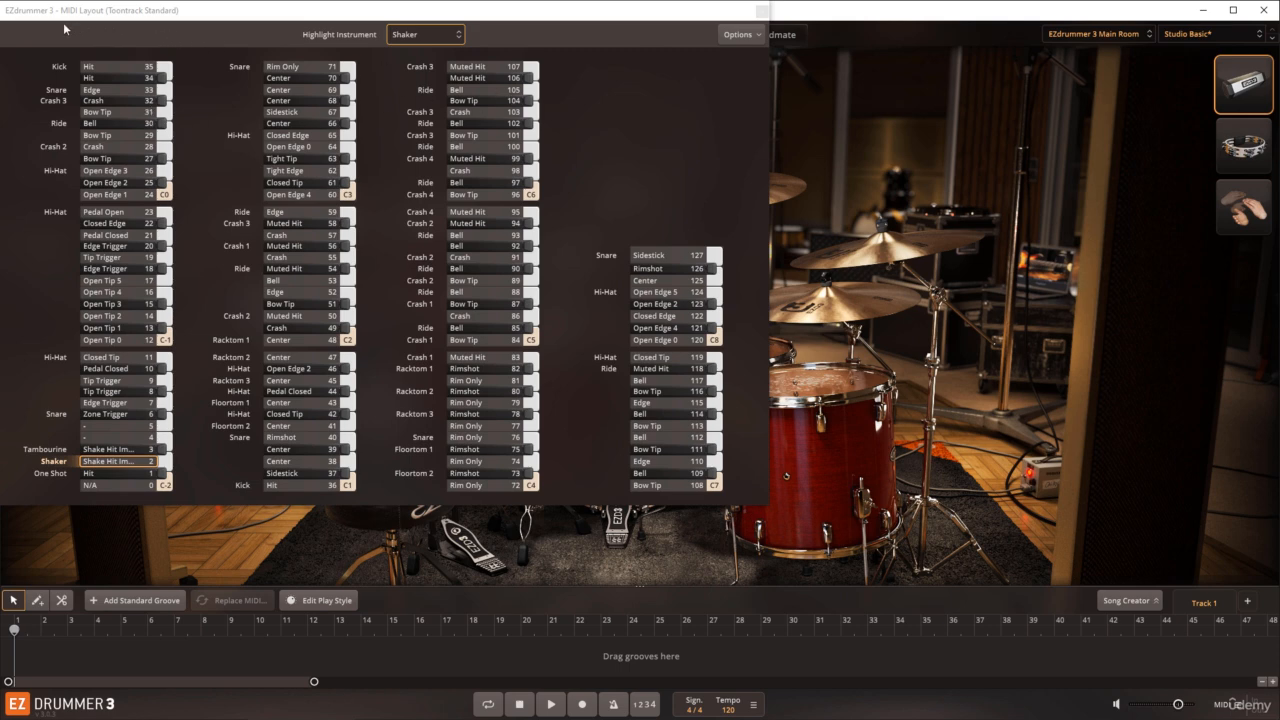
click(658, 18)
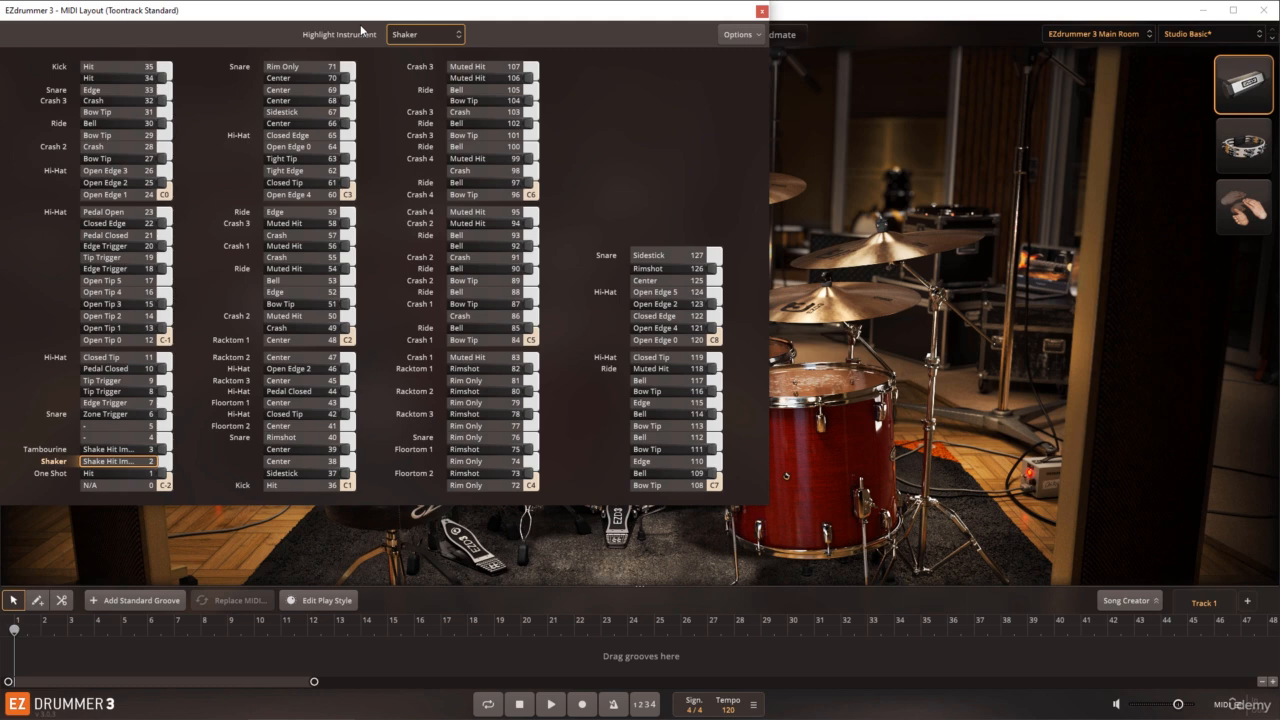
Step: Audition the shaker, tambourine and group claps with the MIDI layout open, ending on the shaker
click(1232, 92)
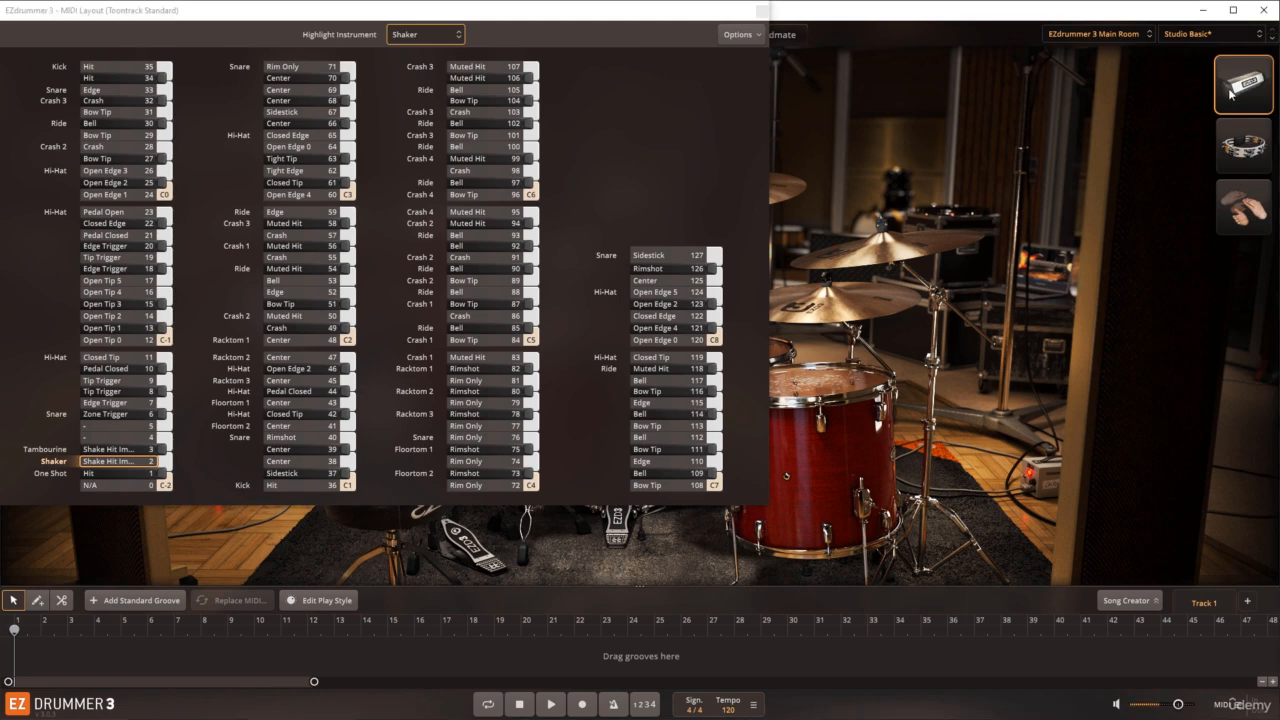
click(1236, 142)
click(1244, 186)
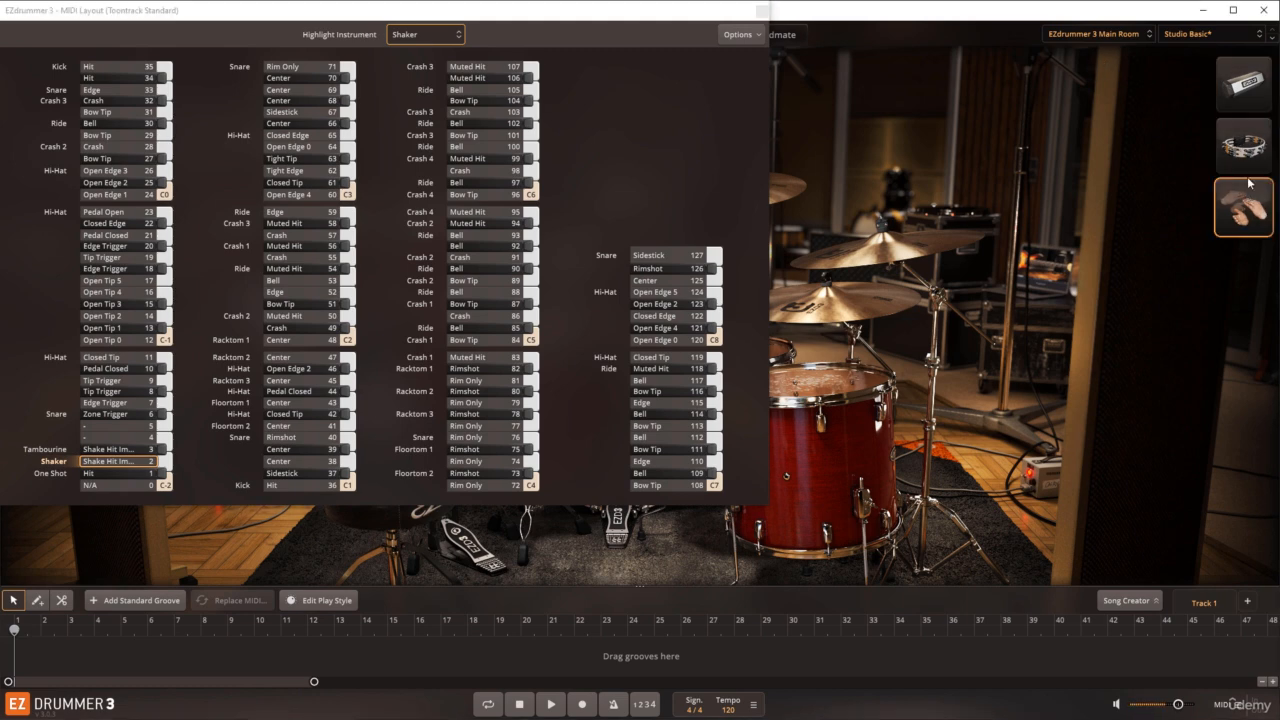
click(1250, 98)
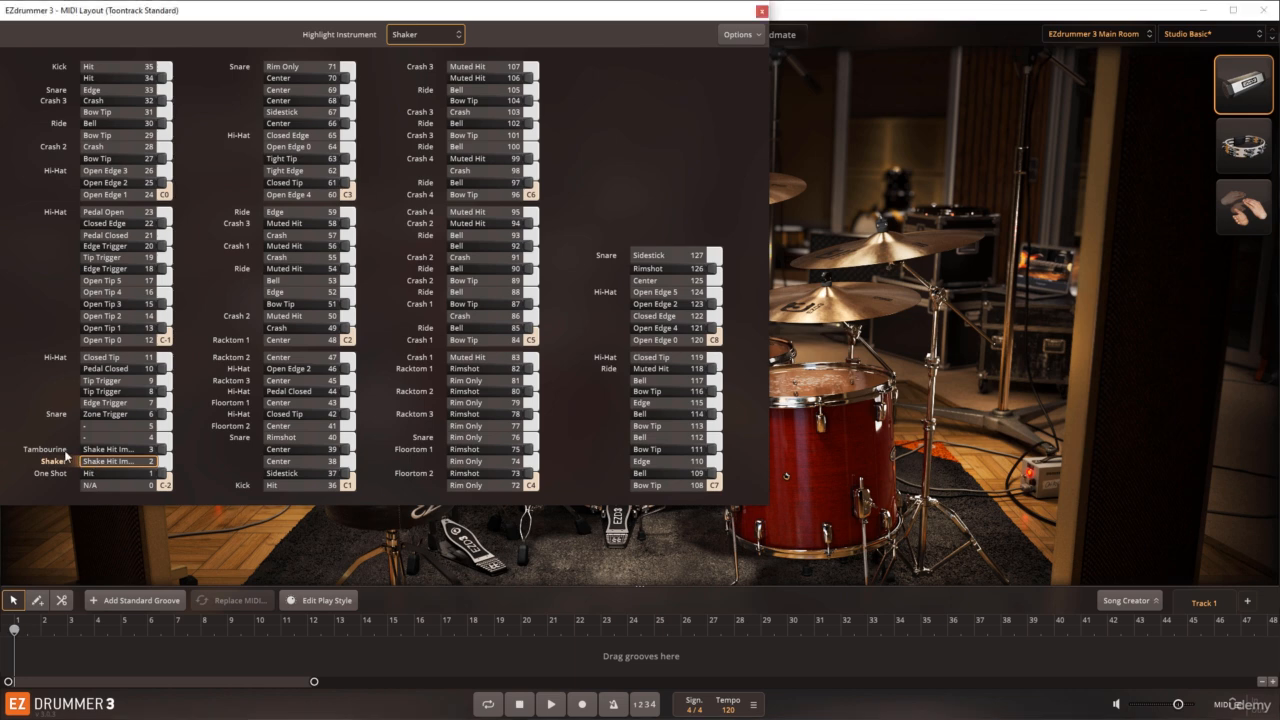
Step: Highlight the Tambourine in the MIDI layout and play the Crash 3 keys for notes 58 and 57
click(409, 38)
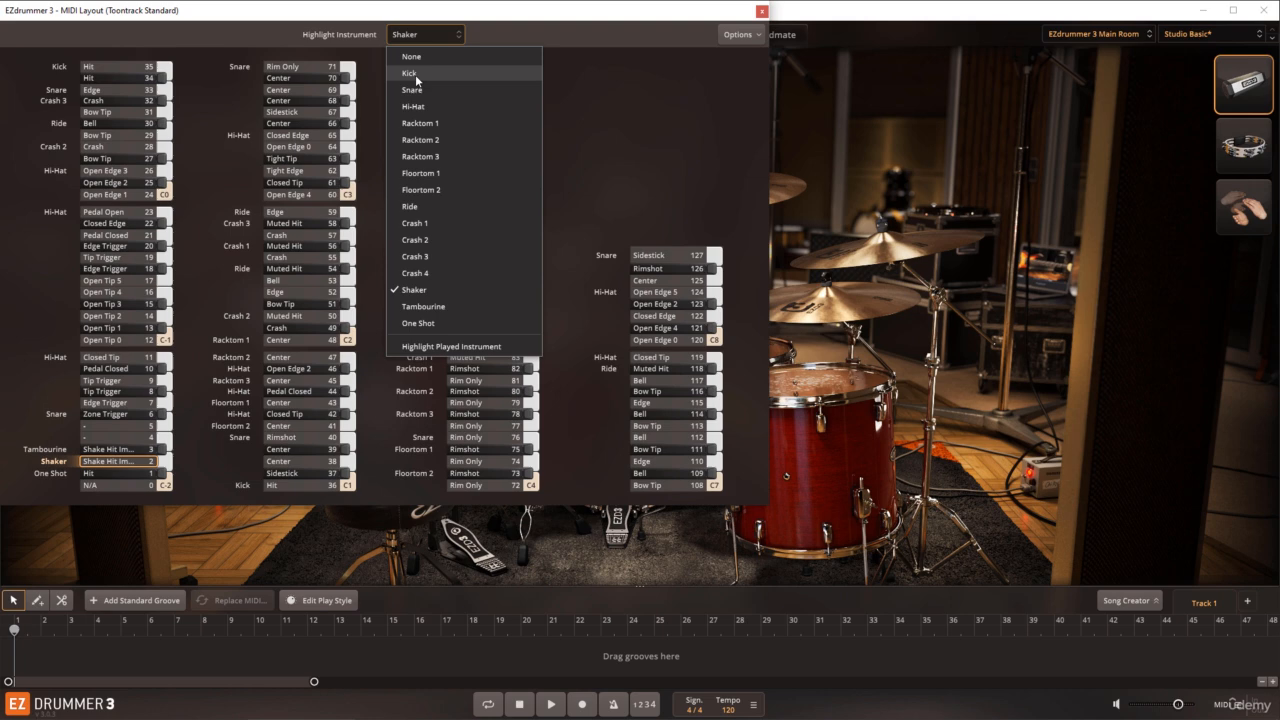
click(420, 307)
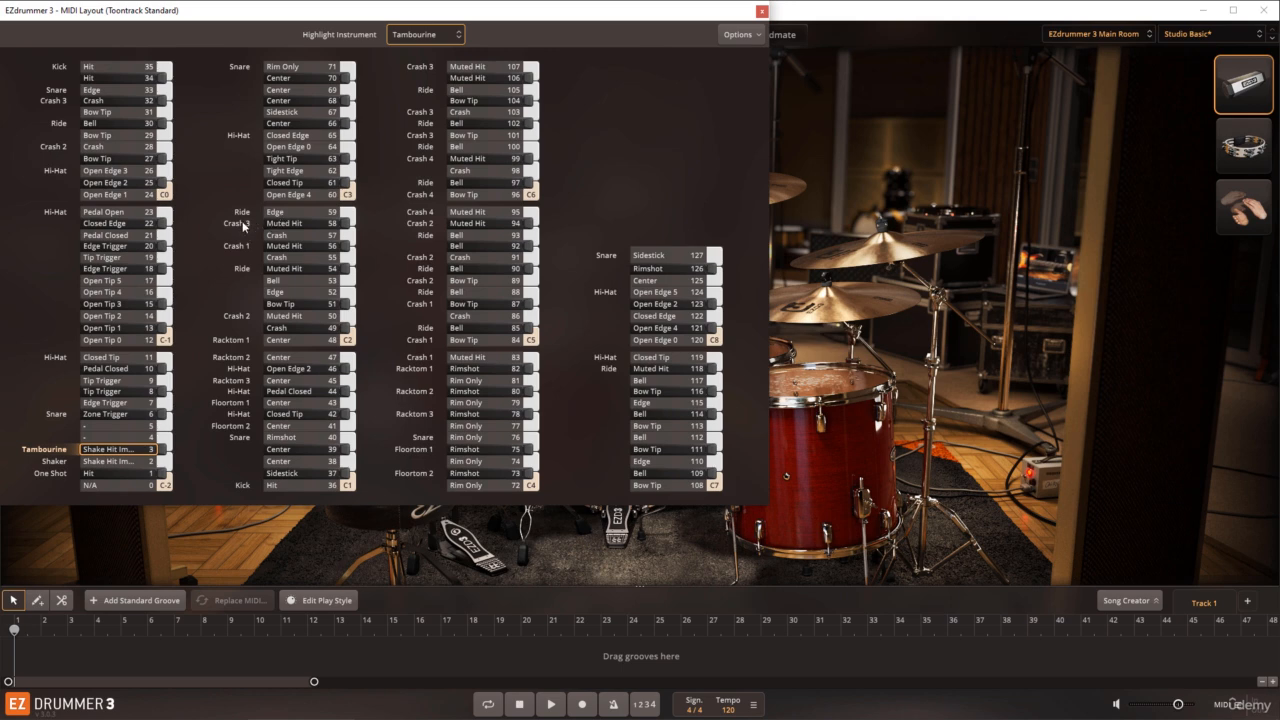
click(345, 223)
click(349, 235)
Step: Highlight the Kick in the MIDI layout and play its Hit key for note 35
click(437, 36)
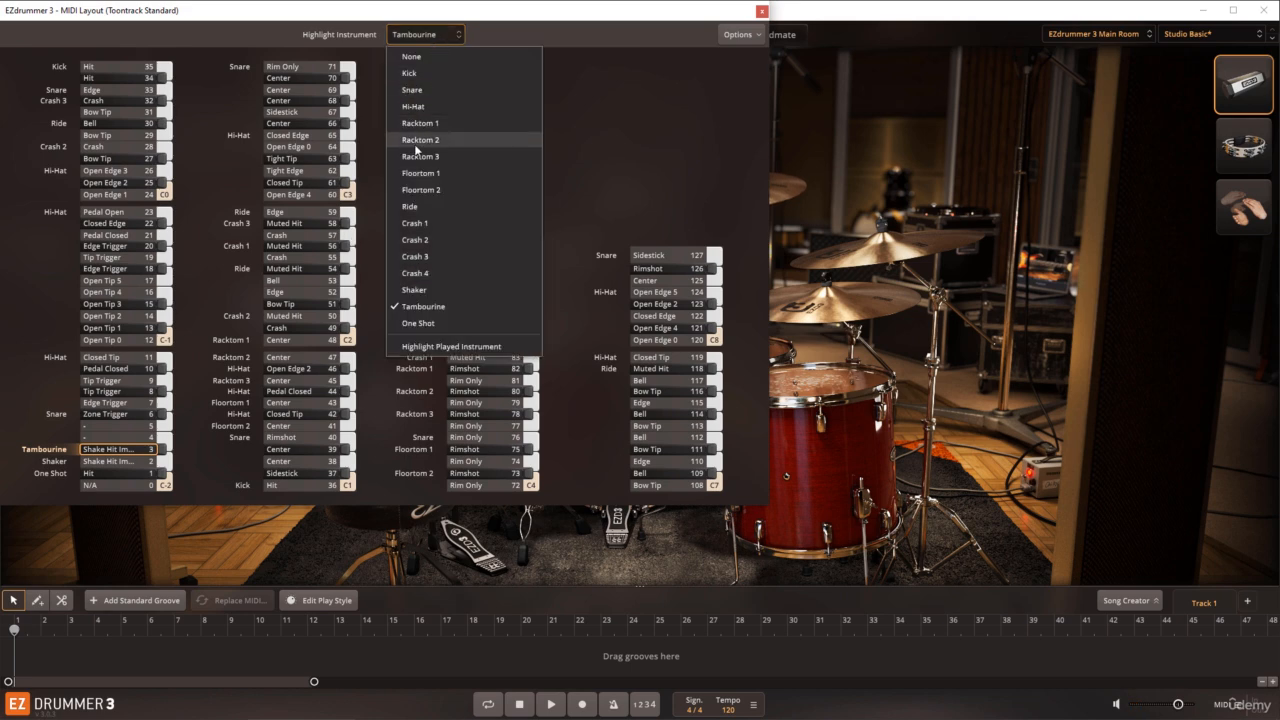
click(414, 76)
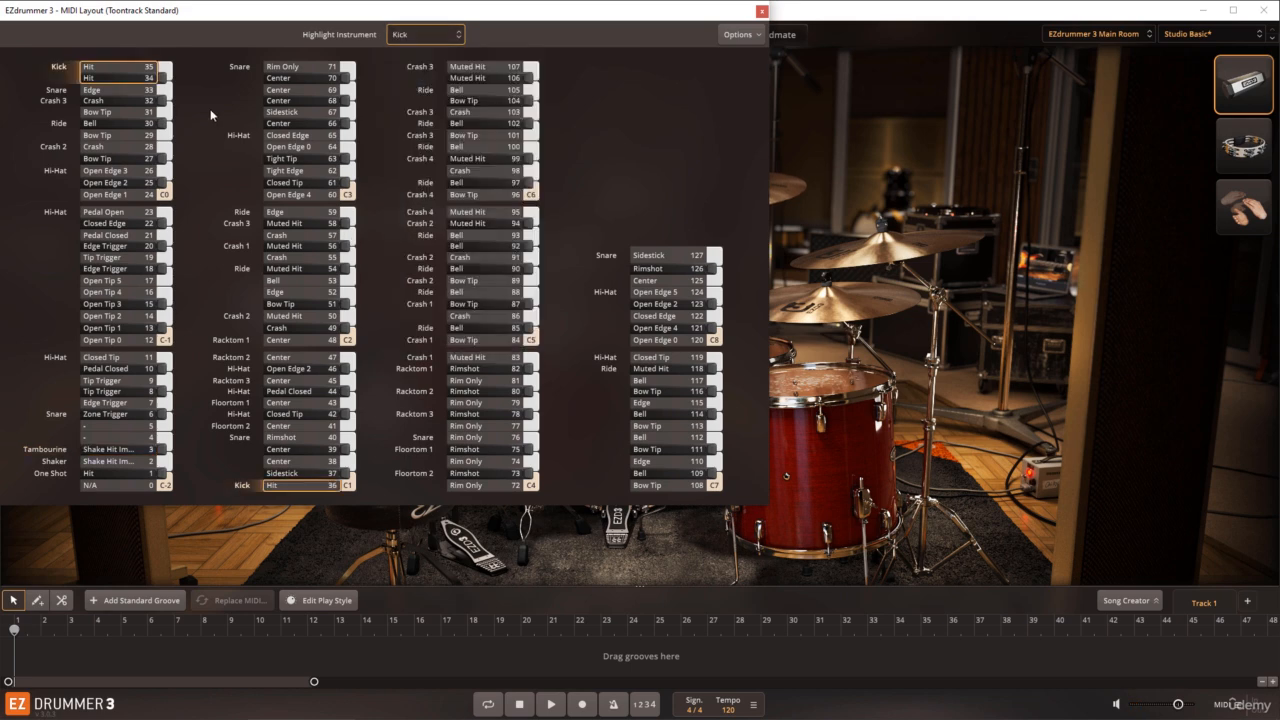
click(166, 67)
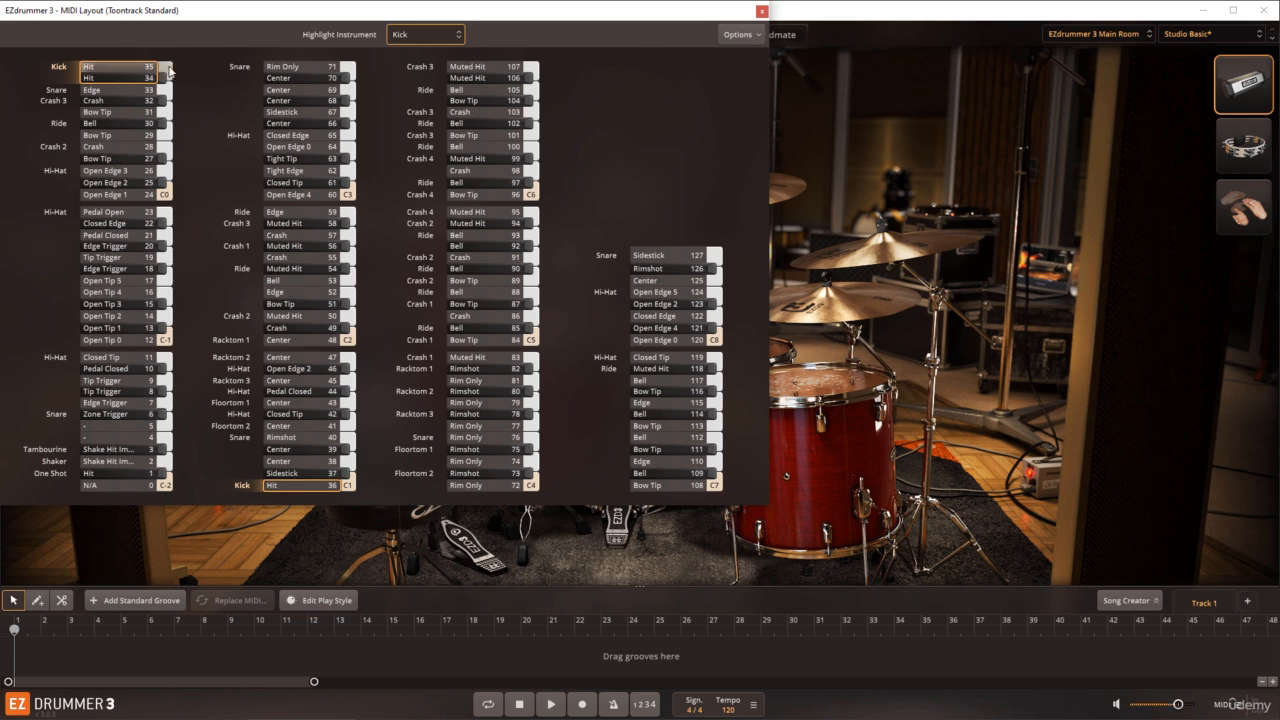
Step: Play the Kick, Snare and Crash 3 keys for notes 34, 33 and 32 in the MIDI layout
click(163, 79)
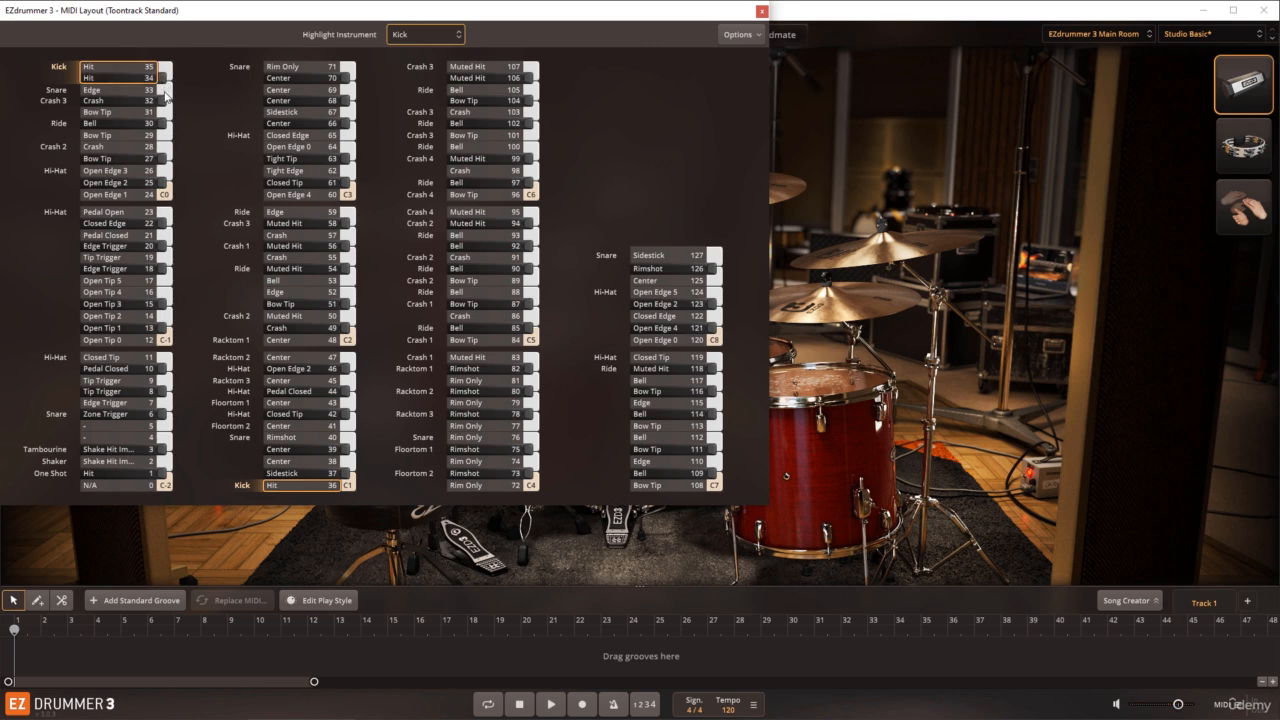
click(167, 92)
click(166, 101)
Step: Choose Highlight Played Instrument in the MIDI layout and strike Floortom 2, Ride and Crash 4 on the kit
click(449, 40)
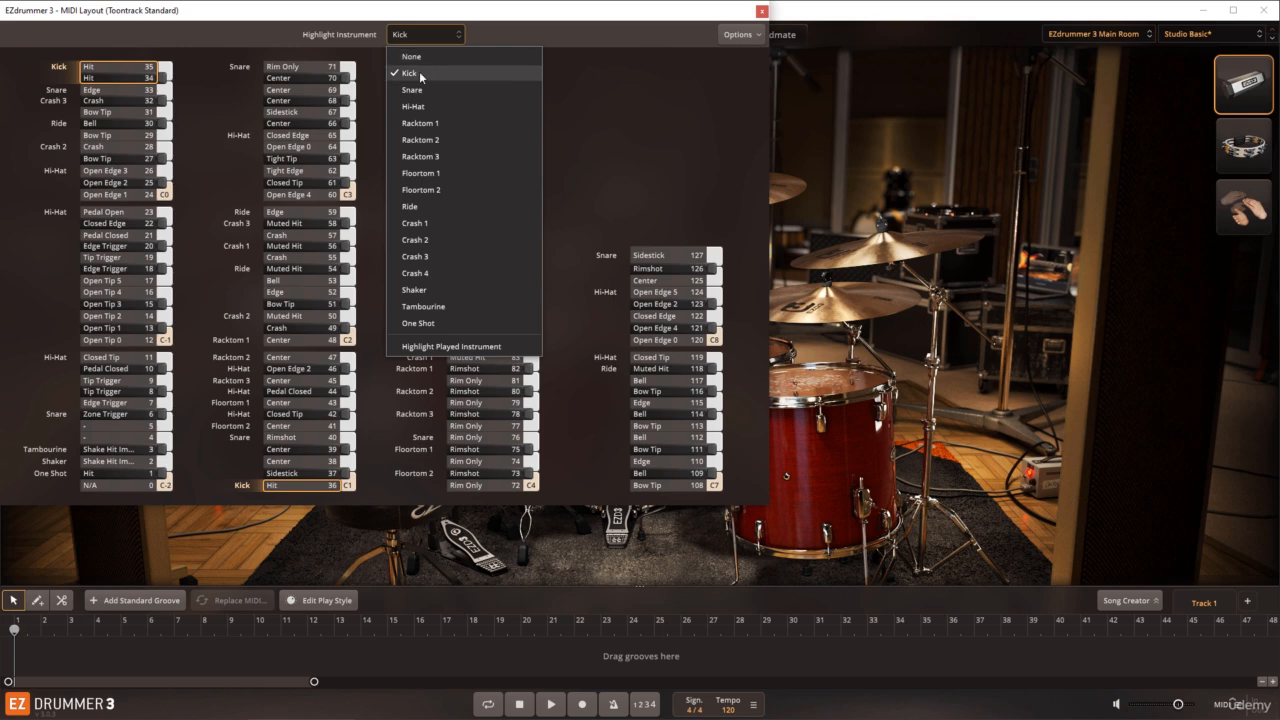
click(430, 346)
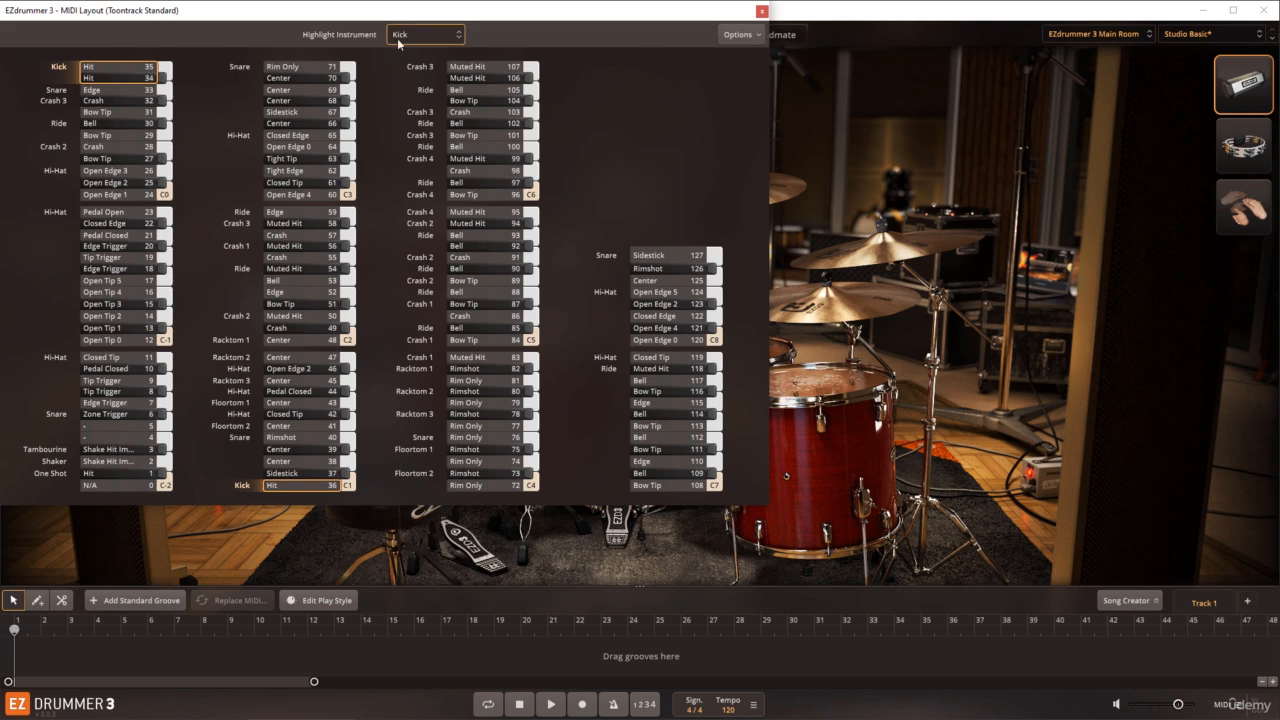
click(803, 395)
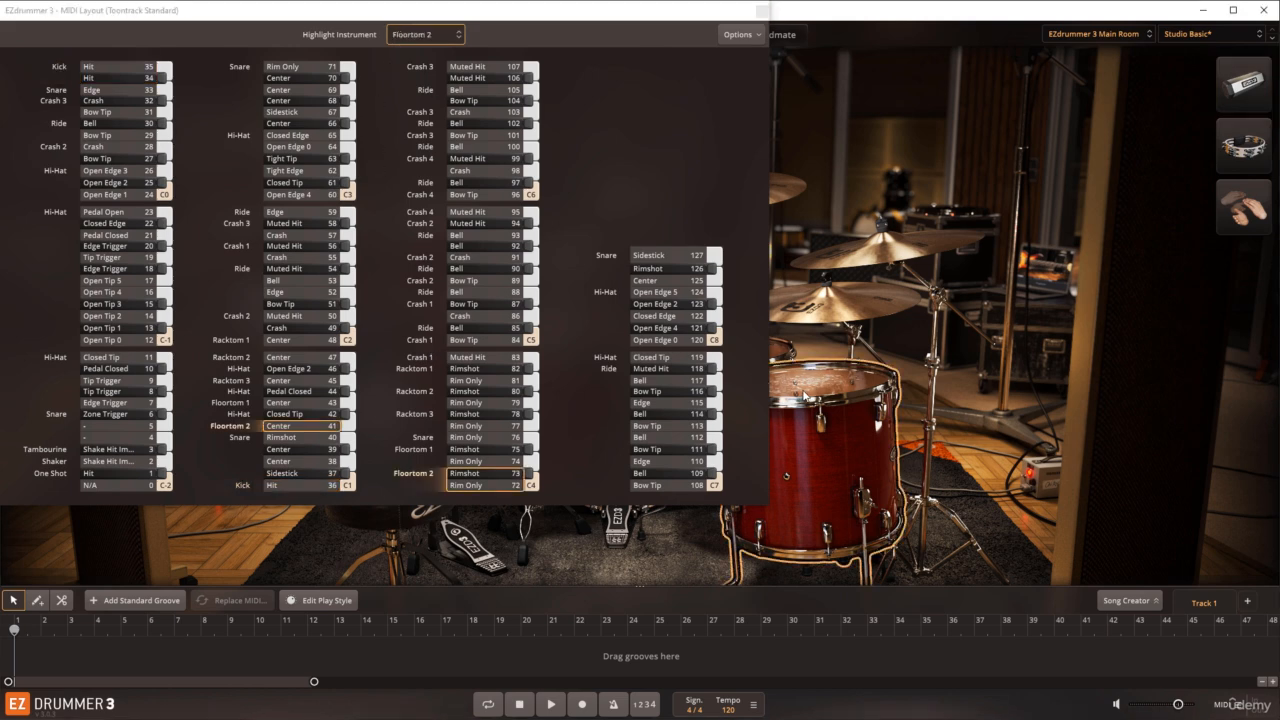
click(803, 320)
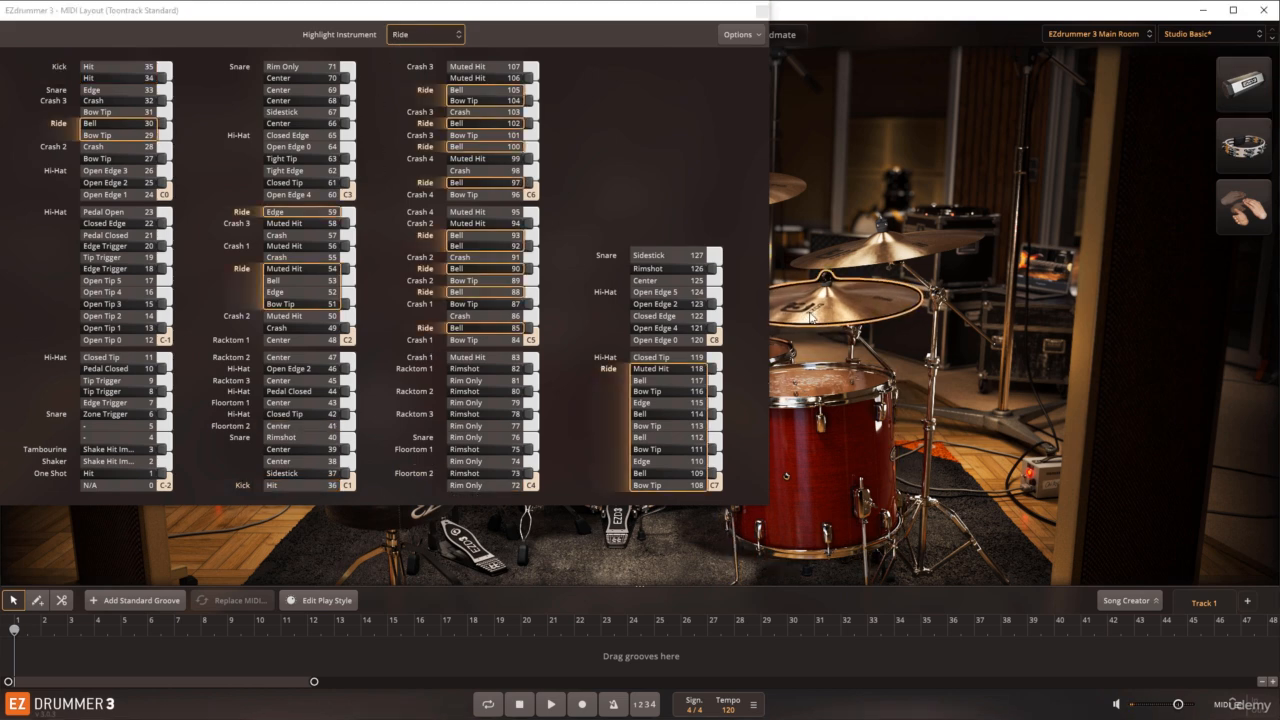
click(855, 258)
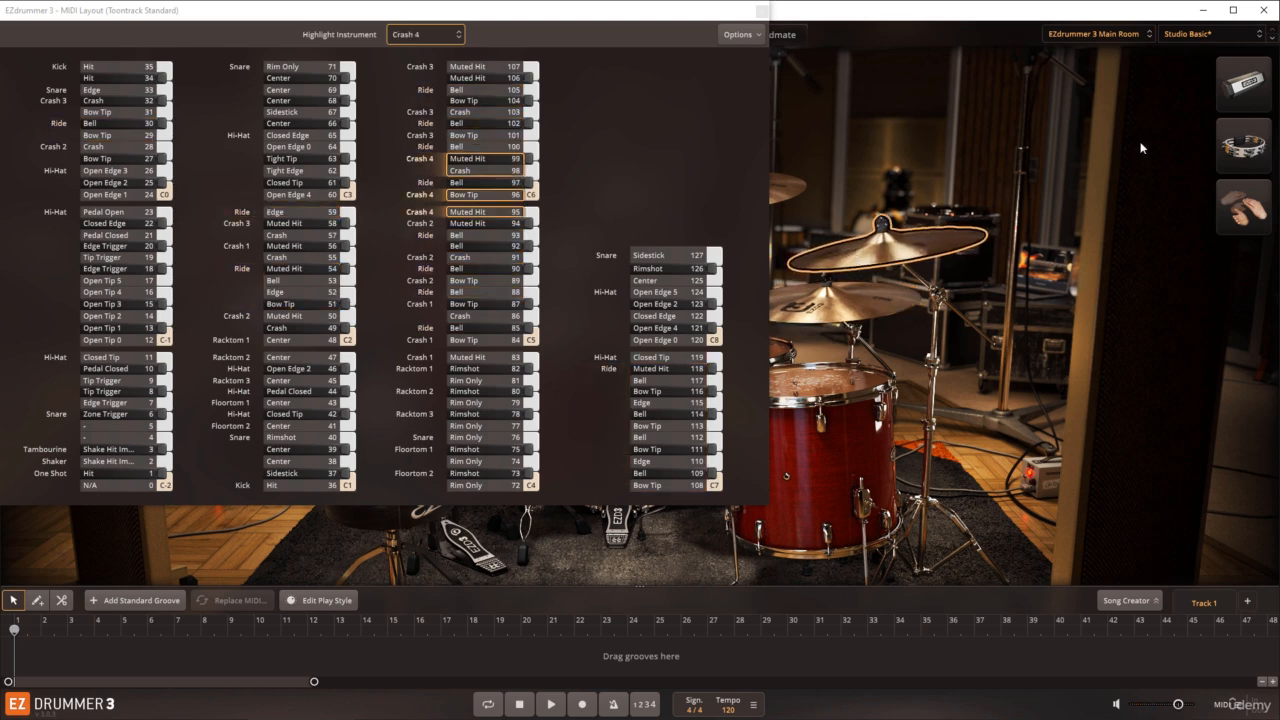
Step: Audition the tambourine, shaker and hand claps with the MIDI layout open, and close the layout
click(1240, 146)
click(1243, 92)
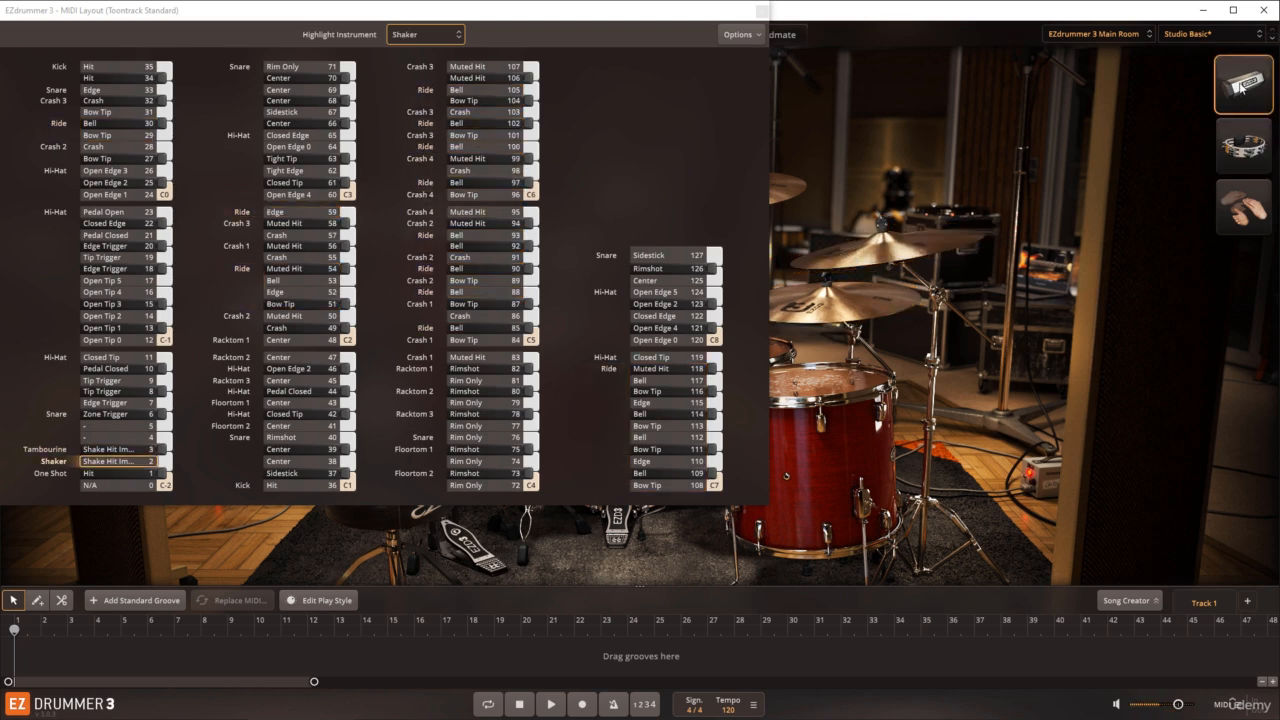
click(1235, 203)
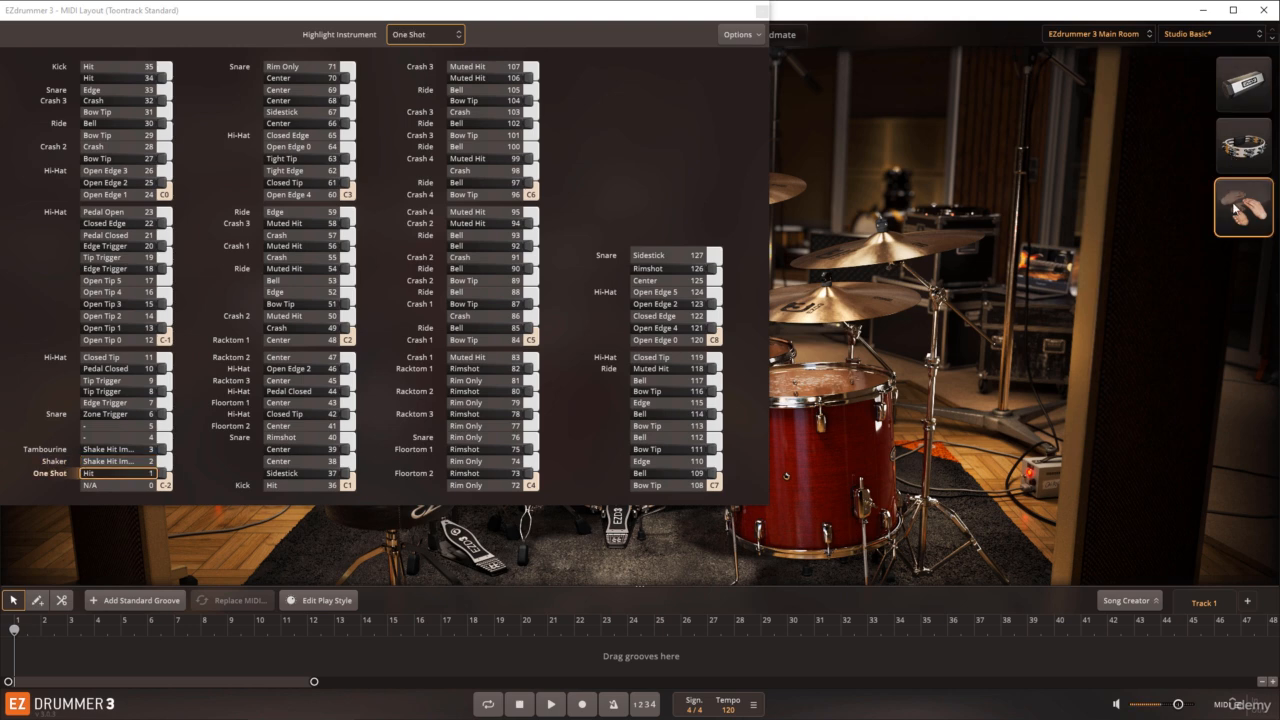
click(762, 11)
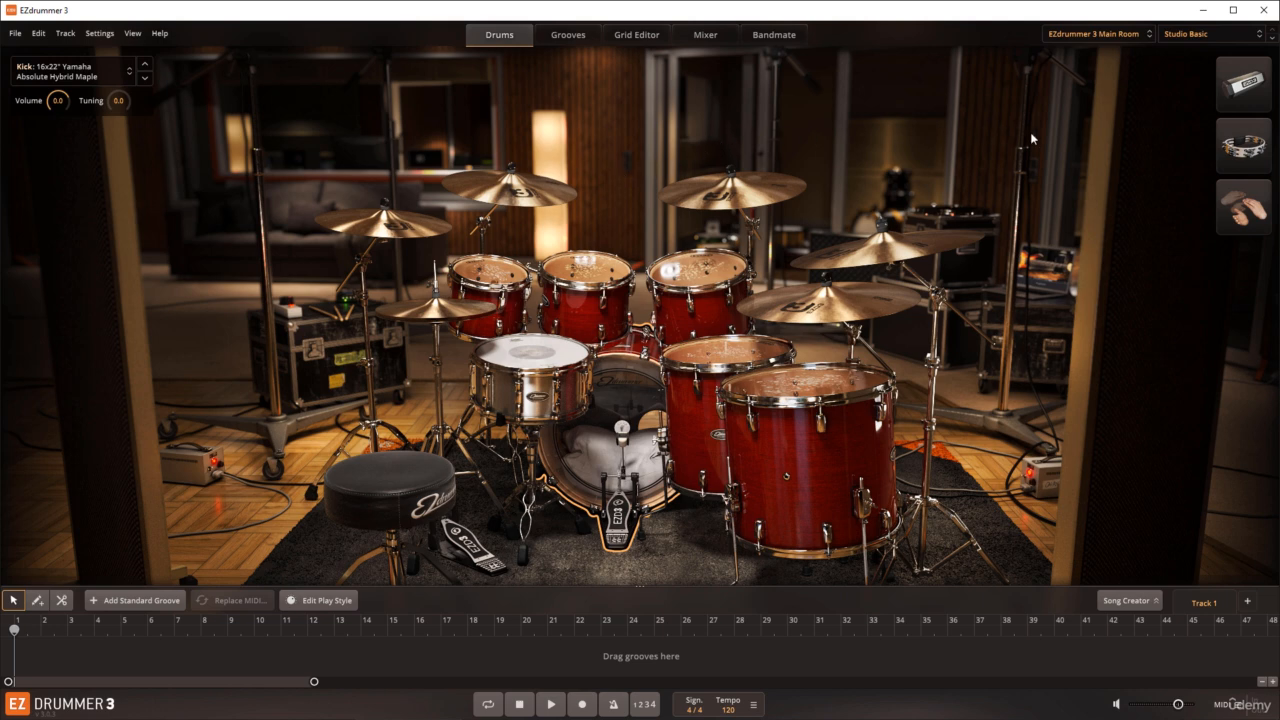
Step: Reopen the MIDI mapping layout from the shaker's options and close it
click(1233, 95)
right_click(1233, 95)
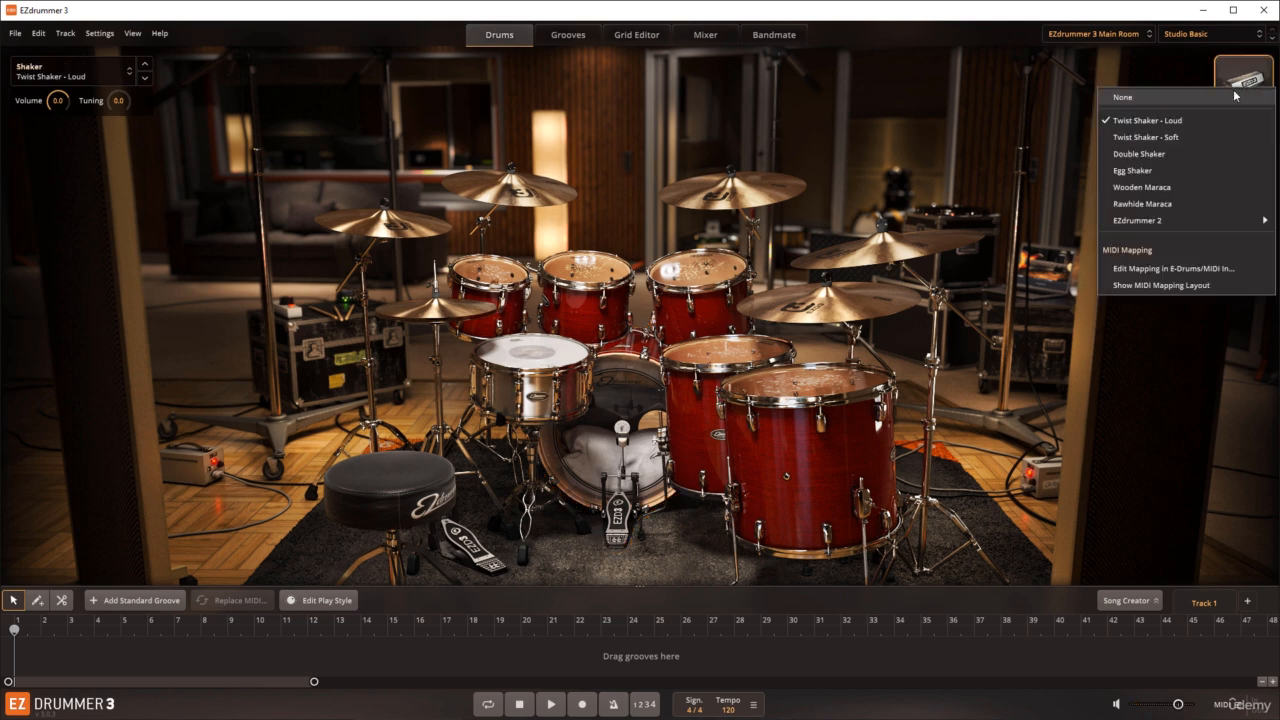
click(1160, 285)
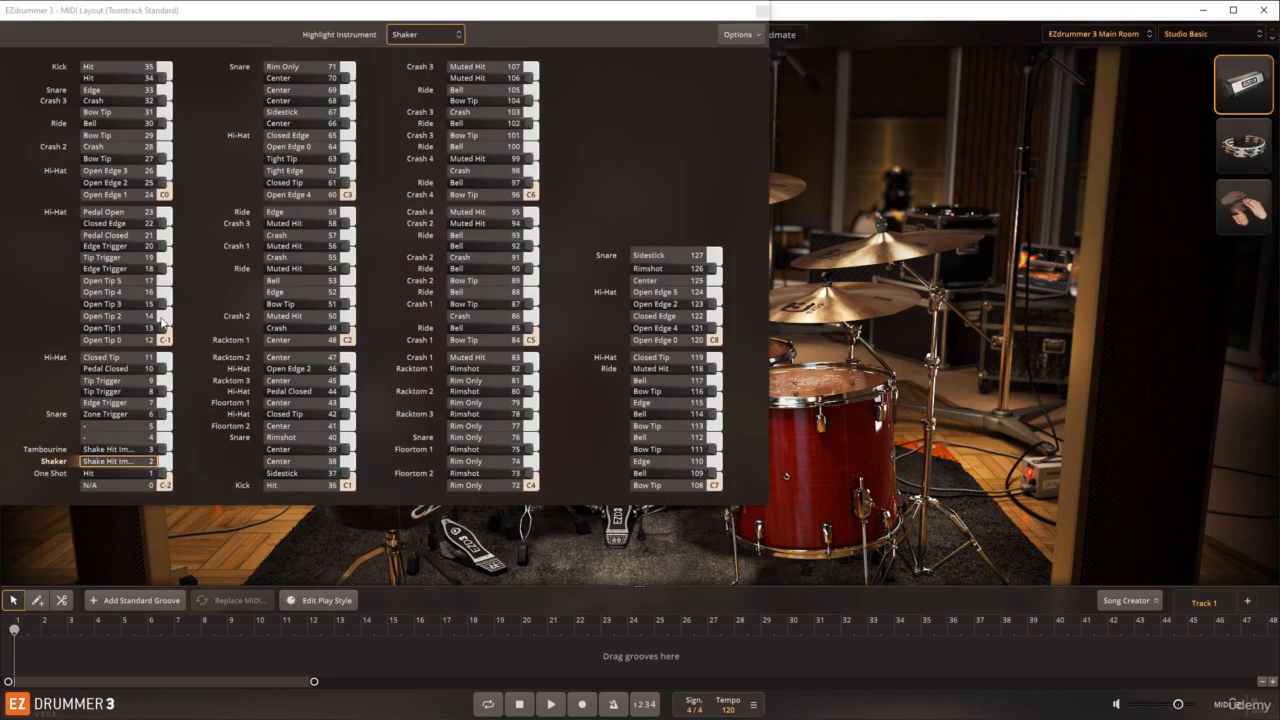
click(762, 10)
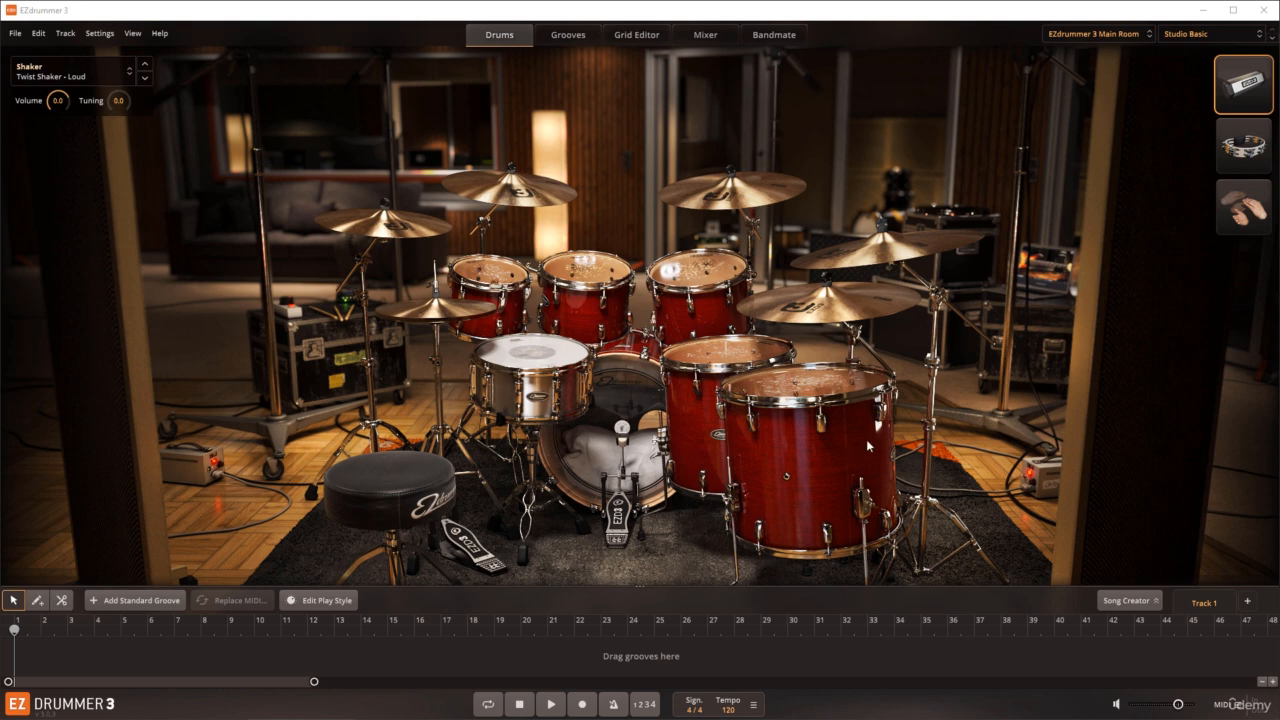
Step: Show the tambourine's MIDI mapping layout, play its Shake Hit Immediate key for note 3 repeatedly, and close the layout
click(1249, 158)
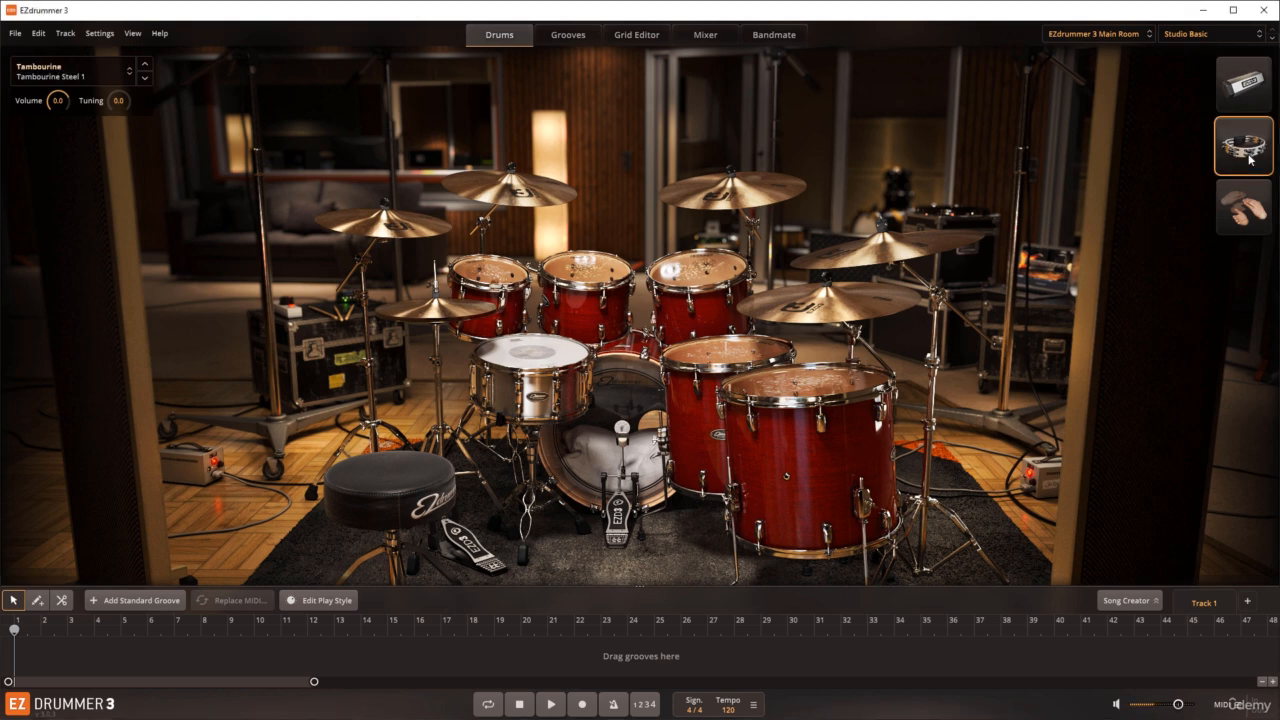
click(1251, 159)
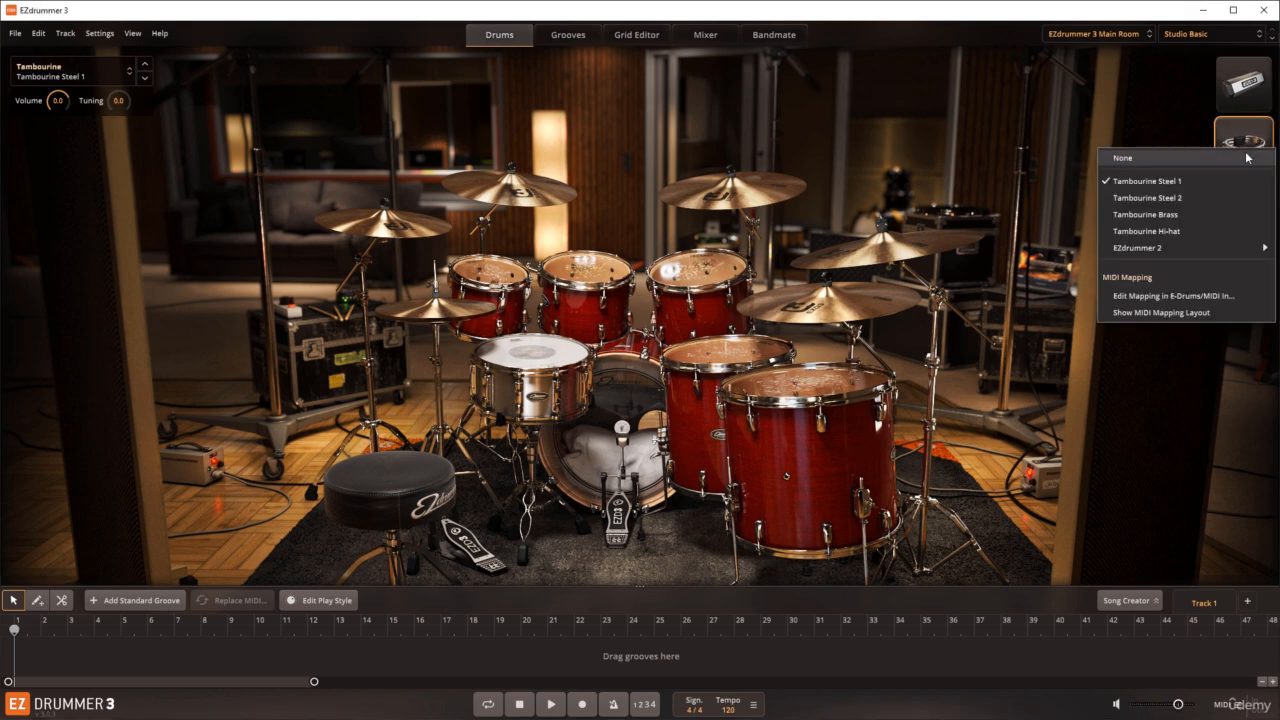
click(1142, 316)
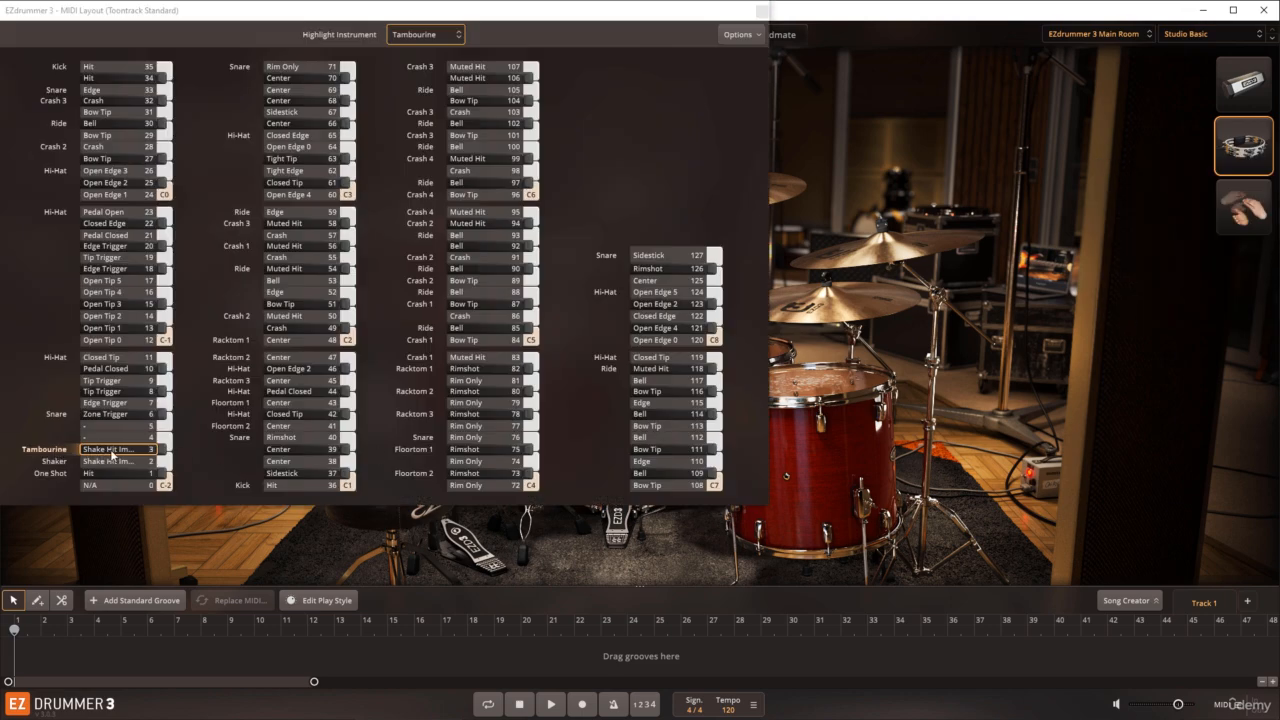
click(161, 454)
click(161, 454)
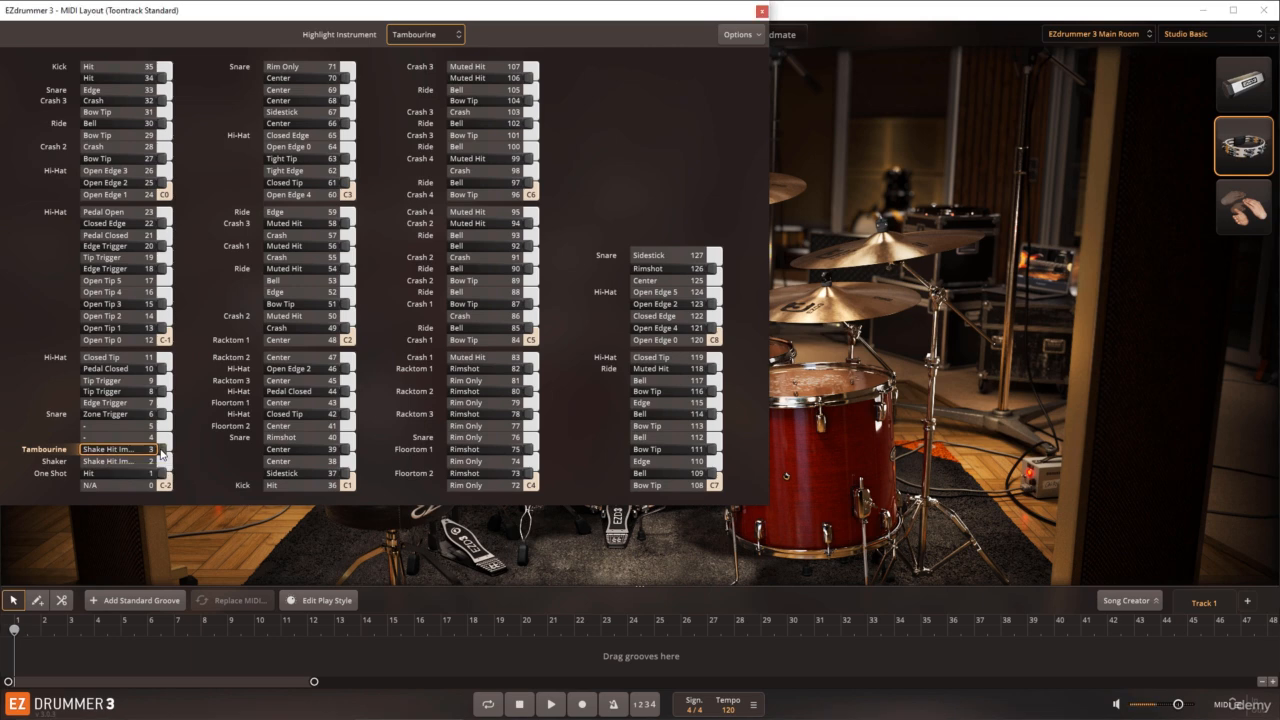
click(161, 454)
click(161, 454)
click(761, 11)
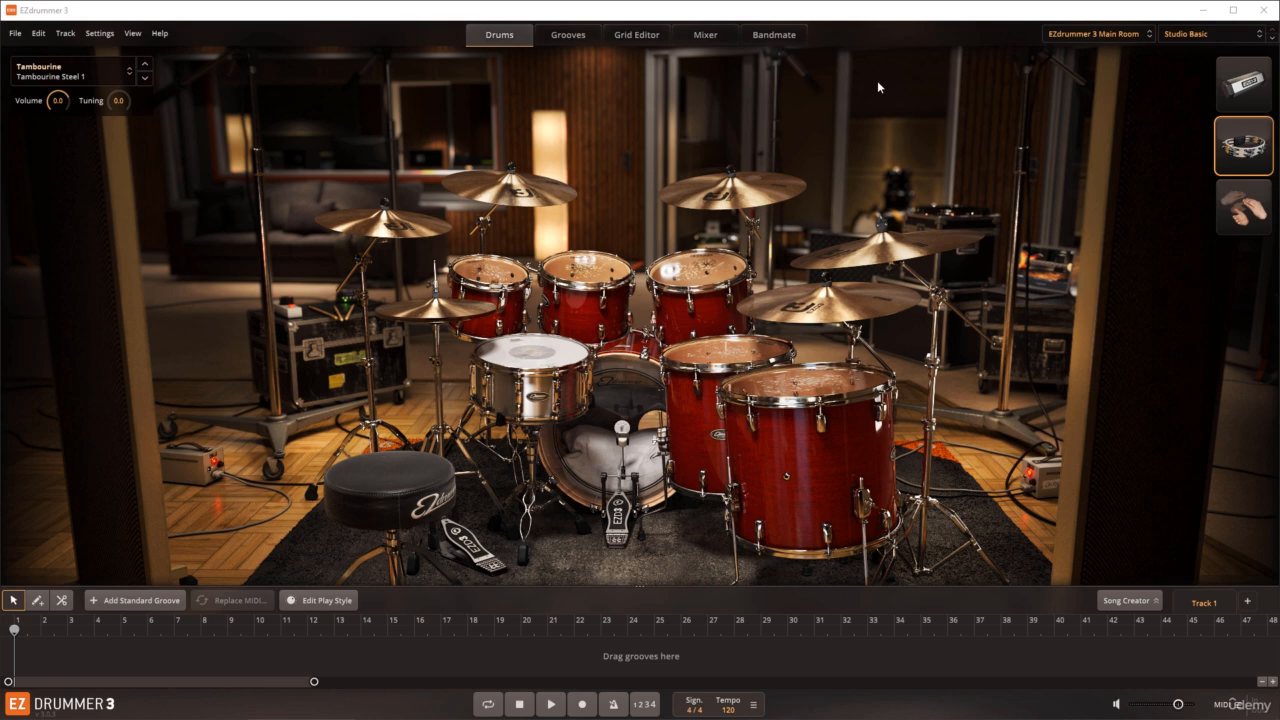
Step: Draw a block covering bars 3 to 7 on the song track from the Drums view and try to open it for editing
click(639, 36)
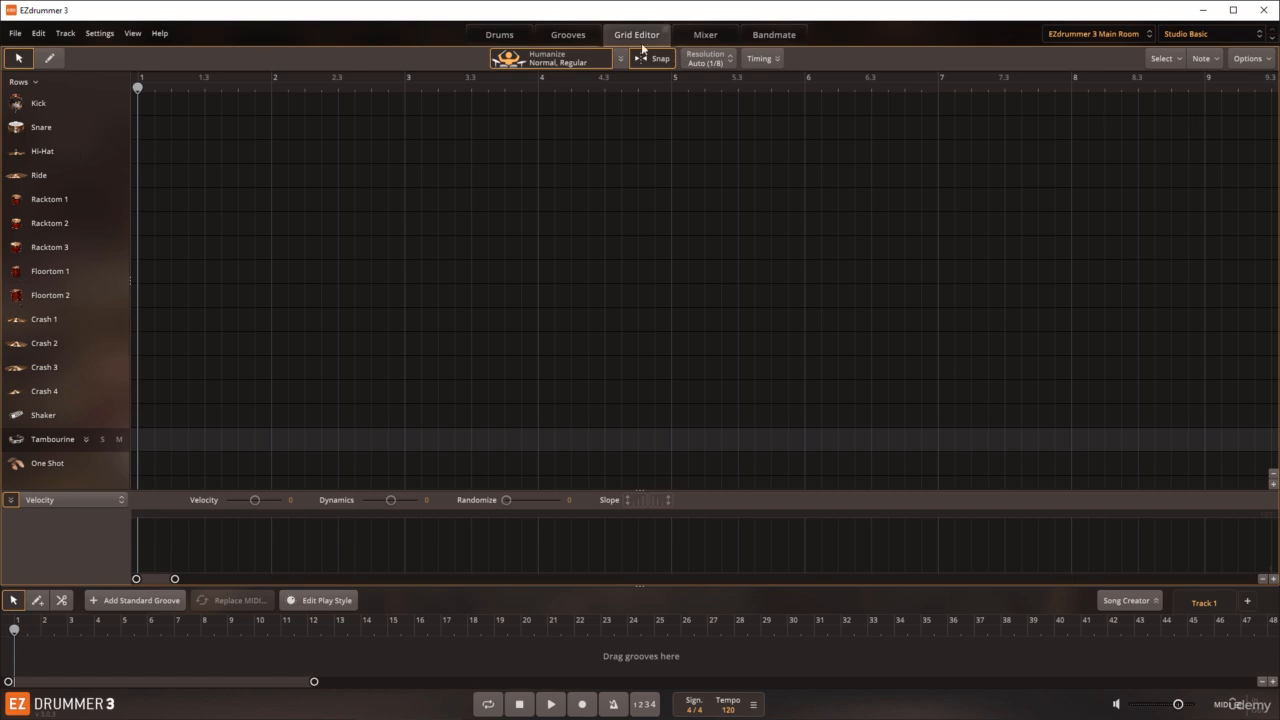
click(508, 37)
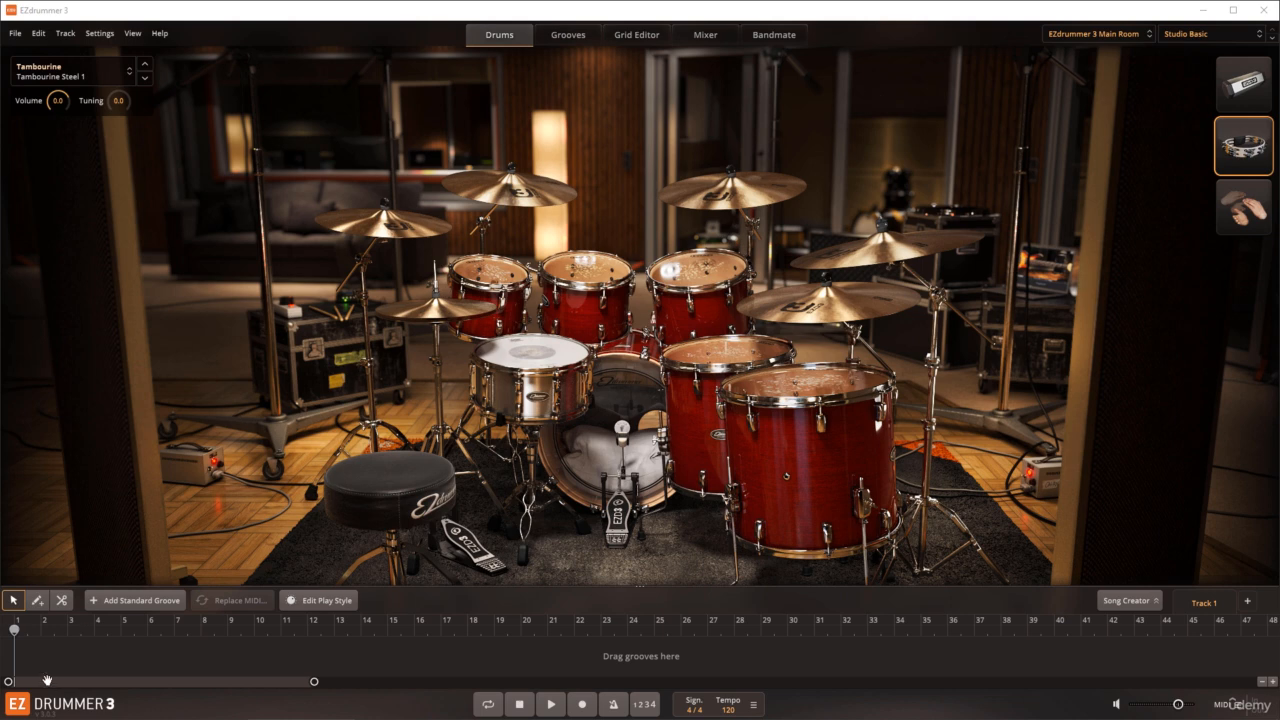
click(37, 600)
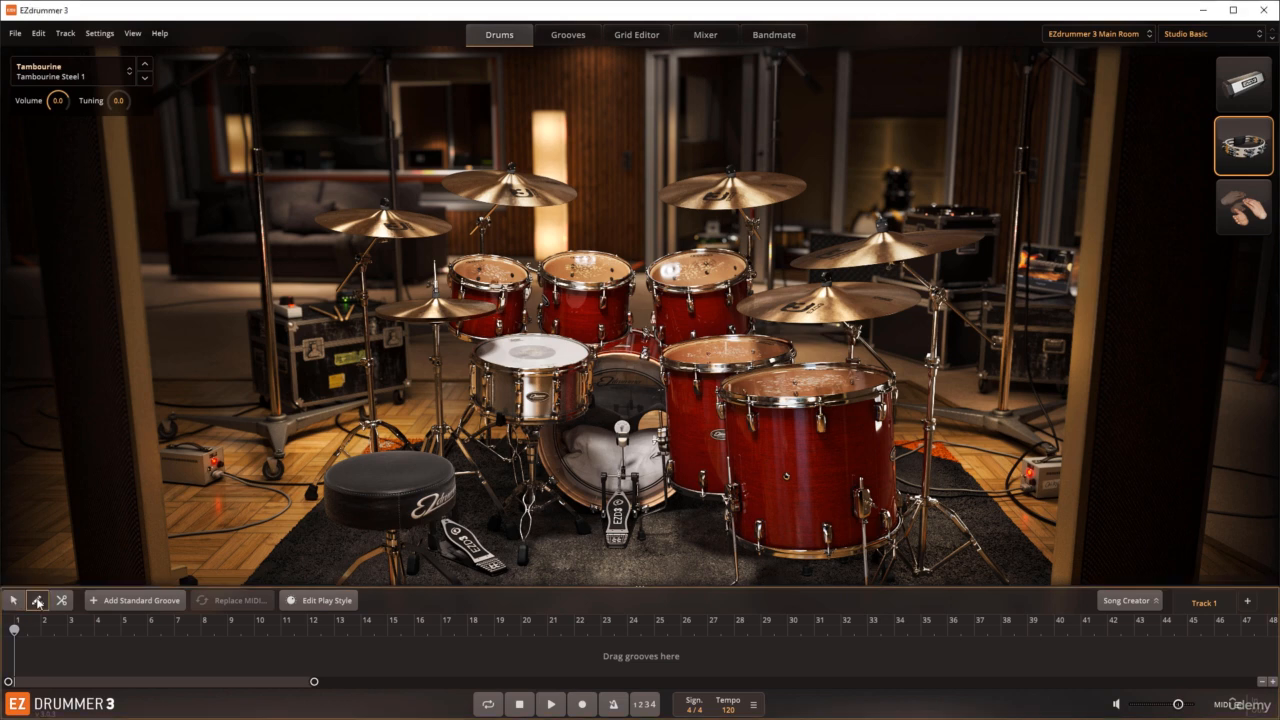
drag(70, 656, 197, 663)
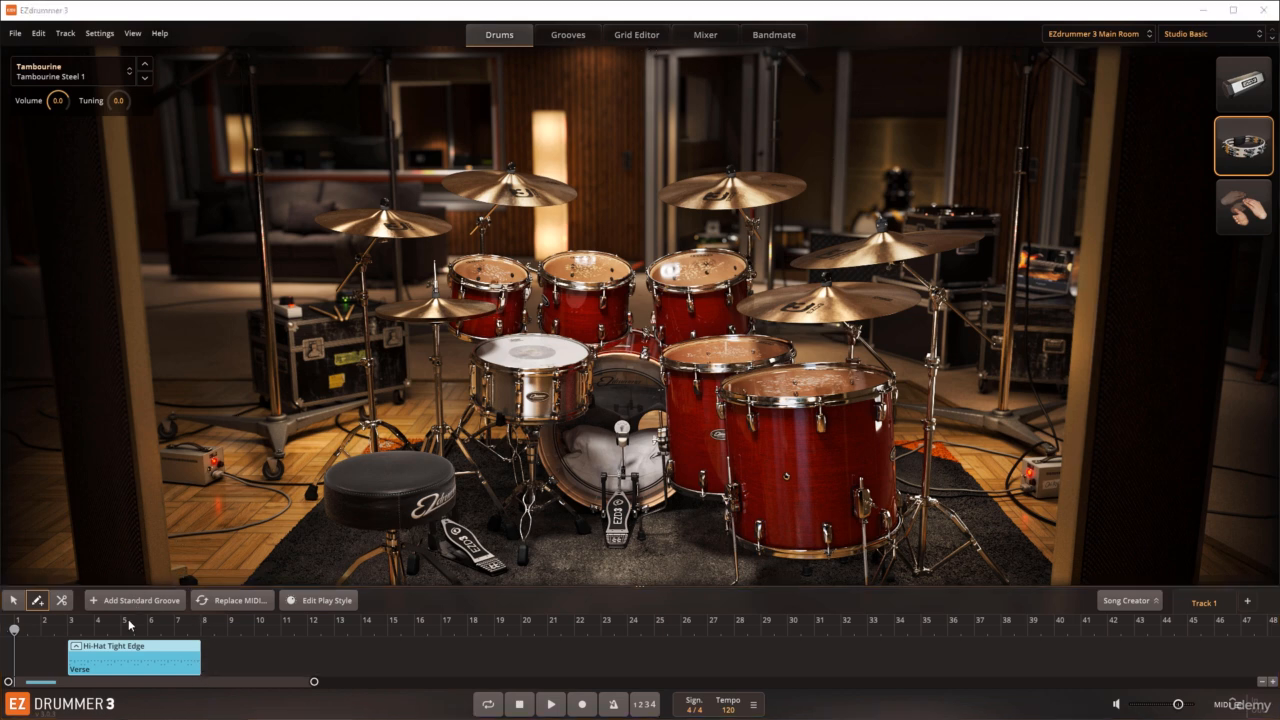
double_click(127, 658)
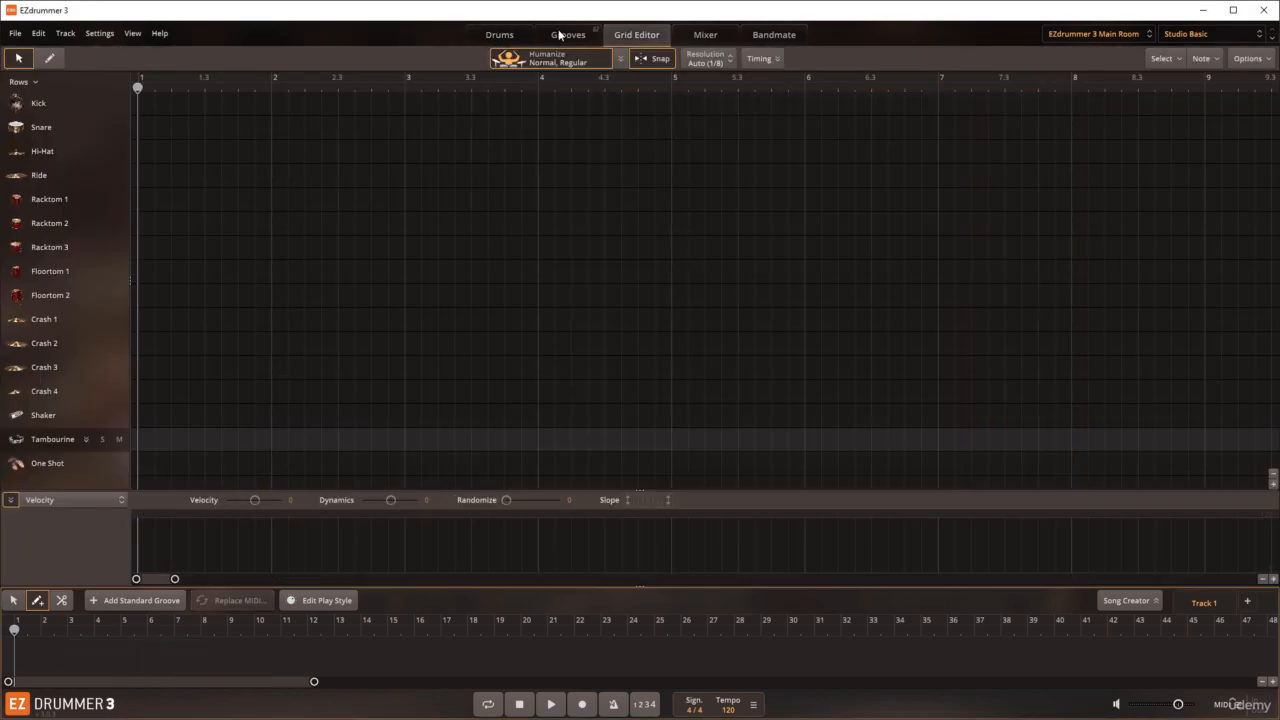
Step: Draw a block from bar 2 to about the middle of bar 7 on the song track and try to open it for editing
click(503, 38)
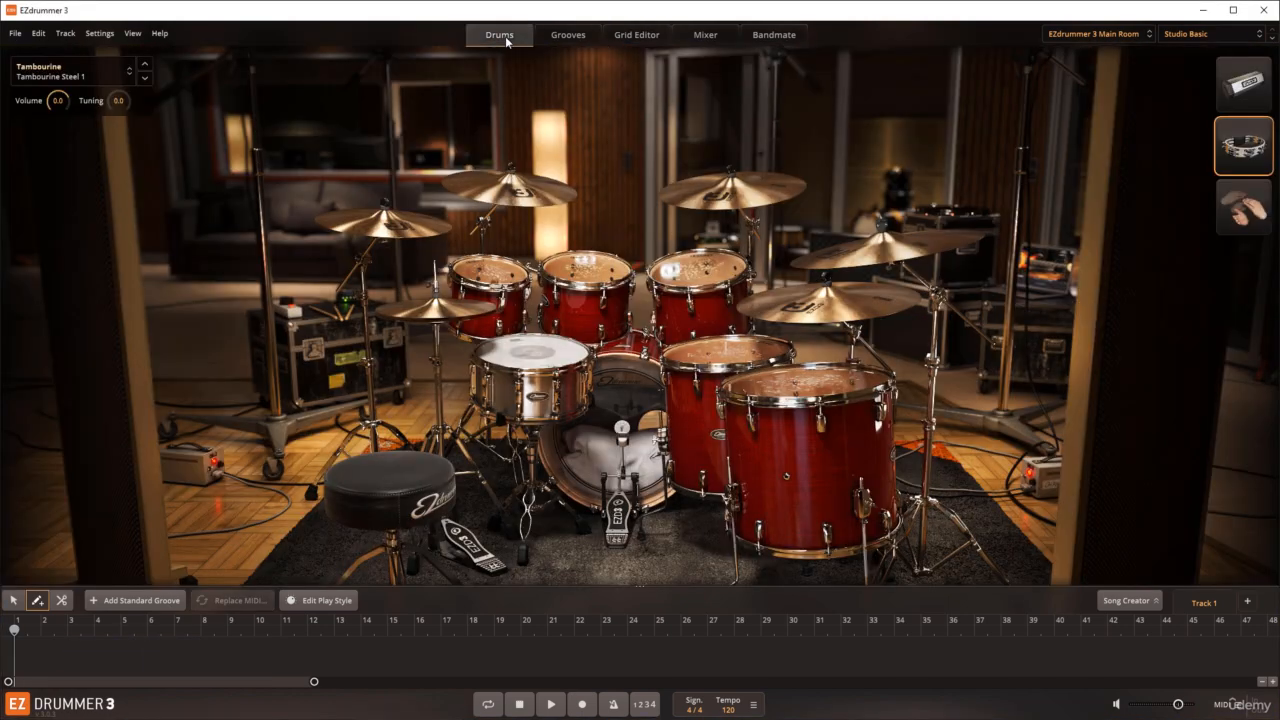
click(59, 661)
drag(59, 661, 189, 660)
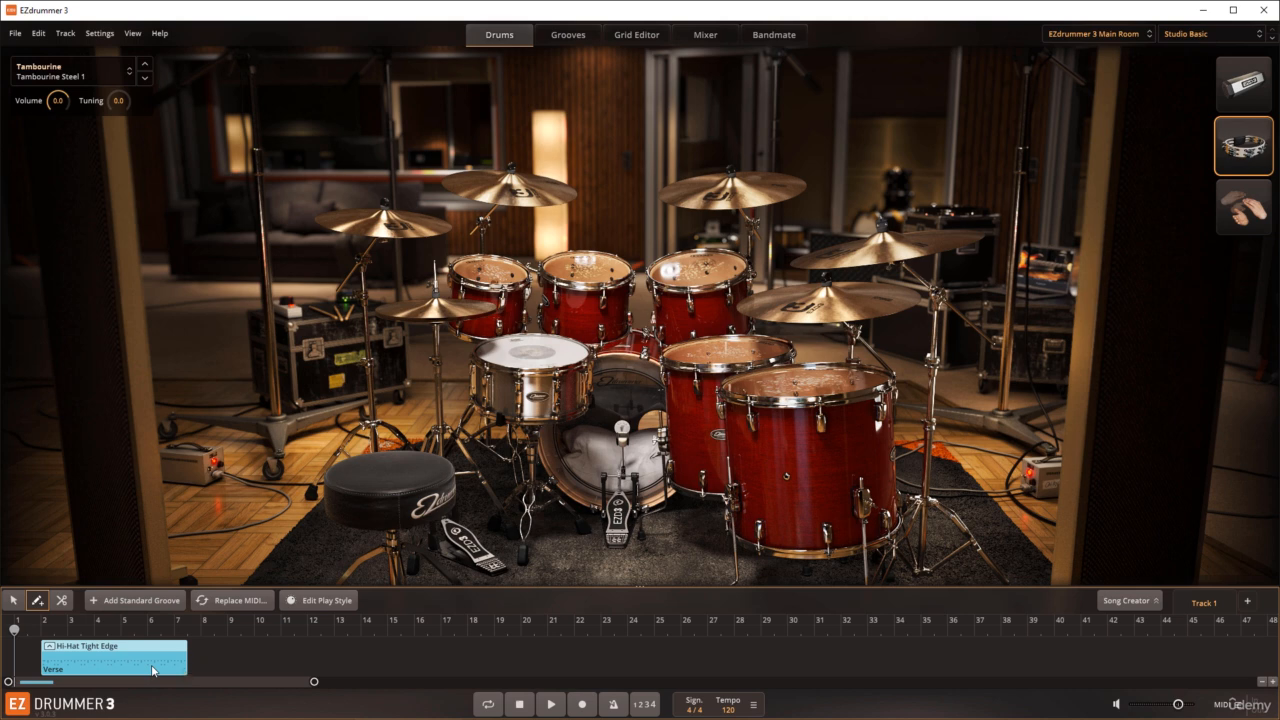
double_click(152, 667)
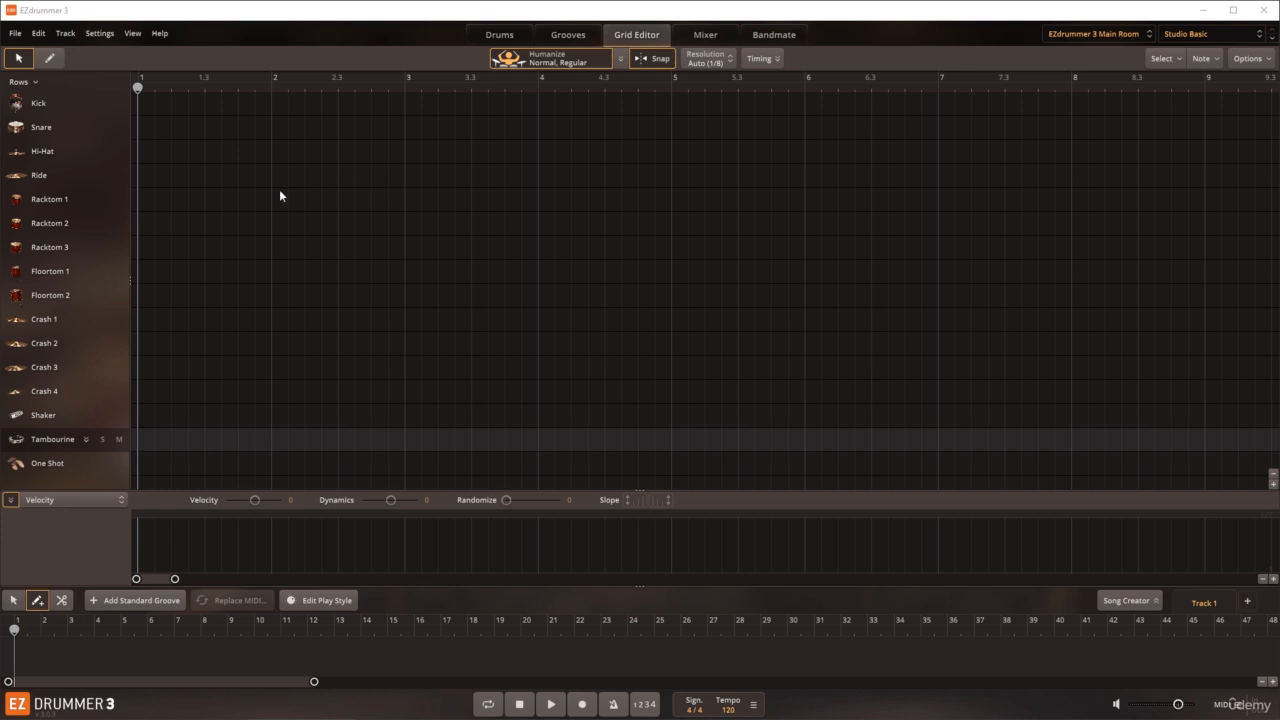
Step: Add hi-hat notes with the Pencil tool at 1, 1.3, 2, 2.3, 3, 3.3 and 4 in the Grid Editor
click(45, 153)
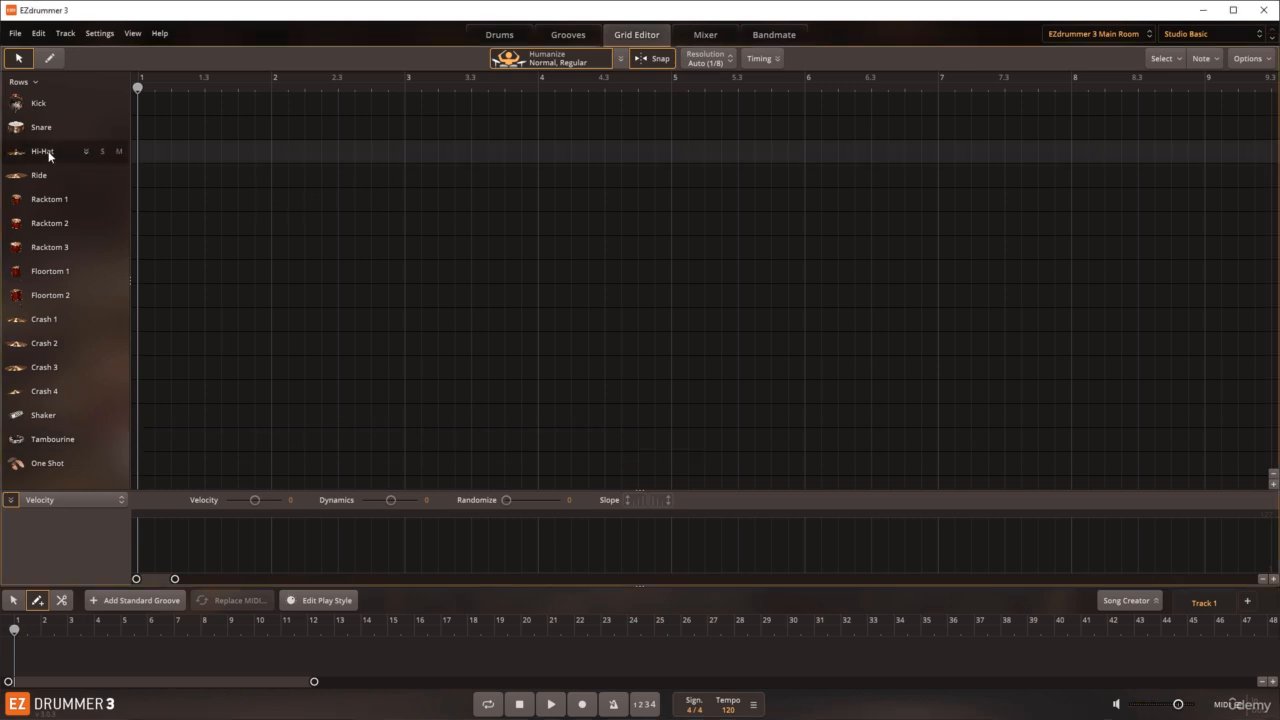
click(51, 59)
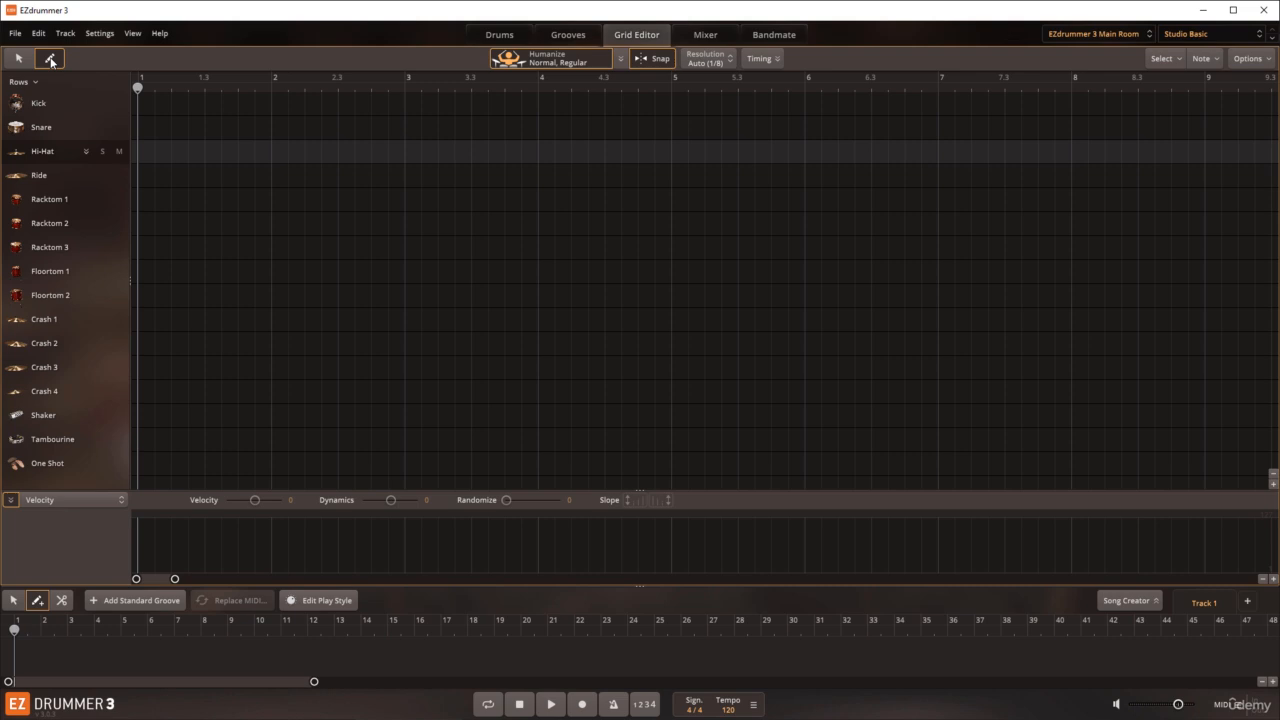
click(51, 59)
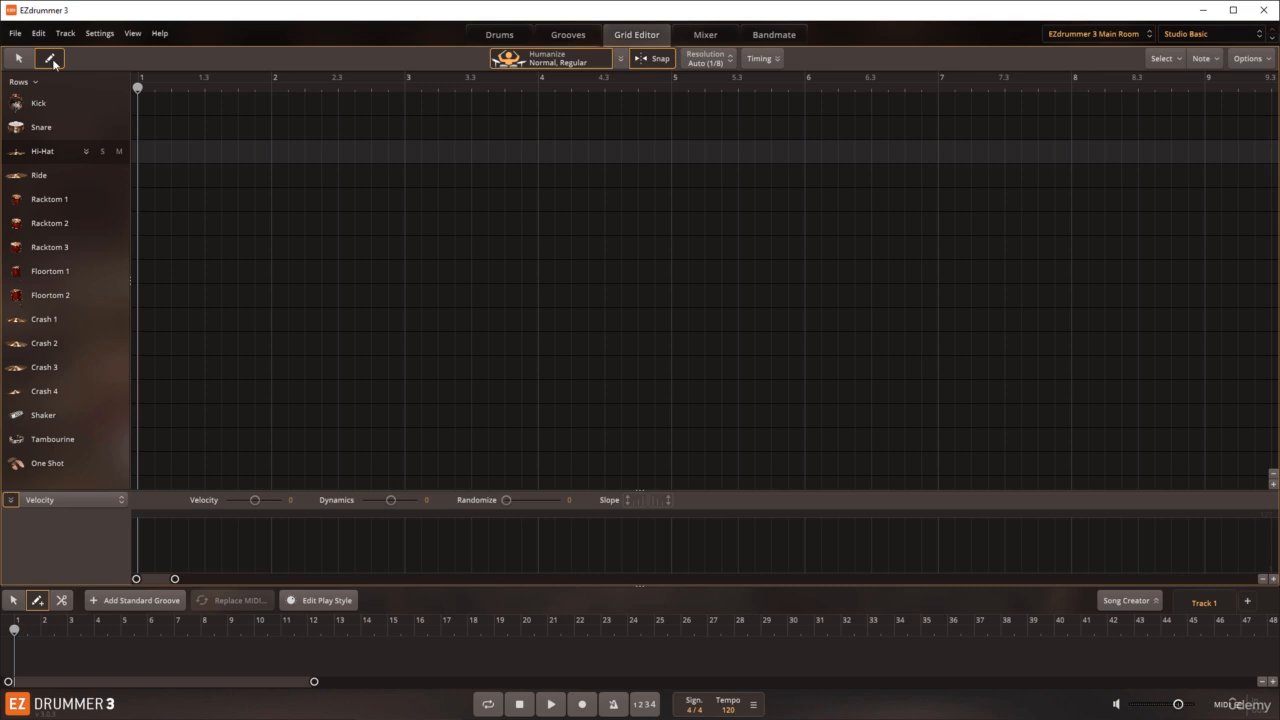
click(143, 156)
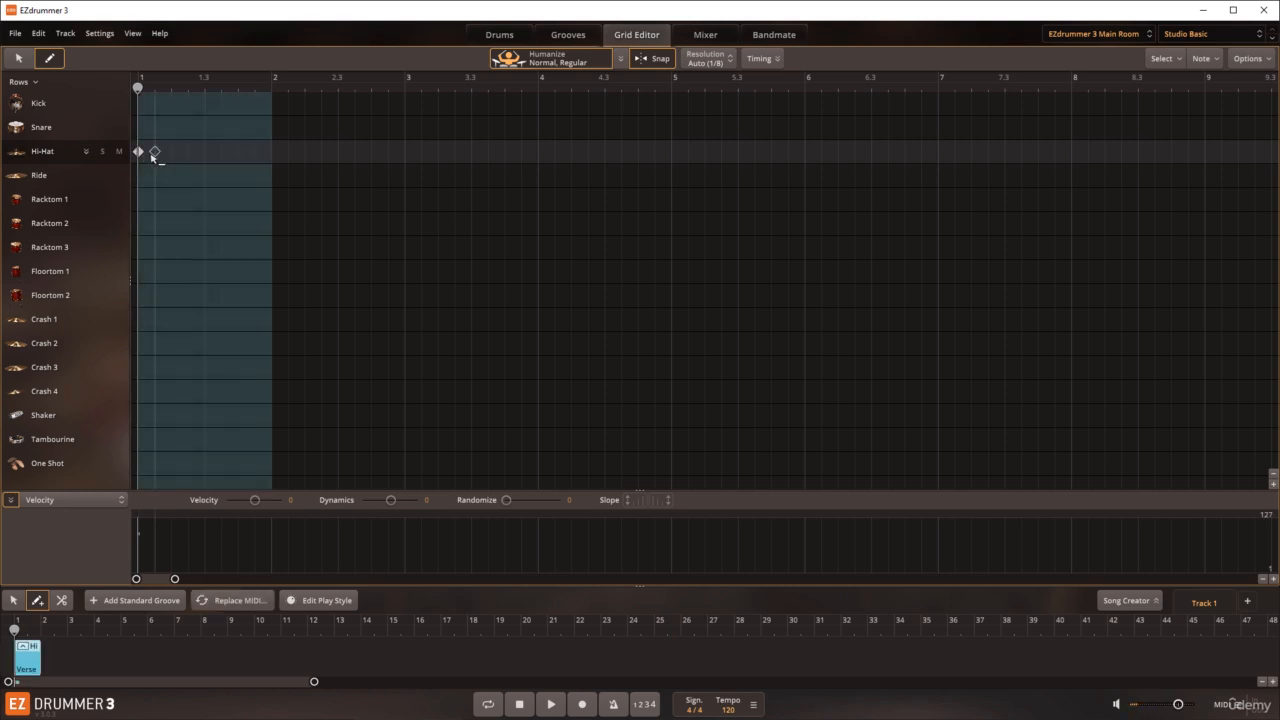
click(267, 156)
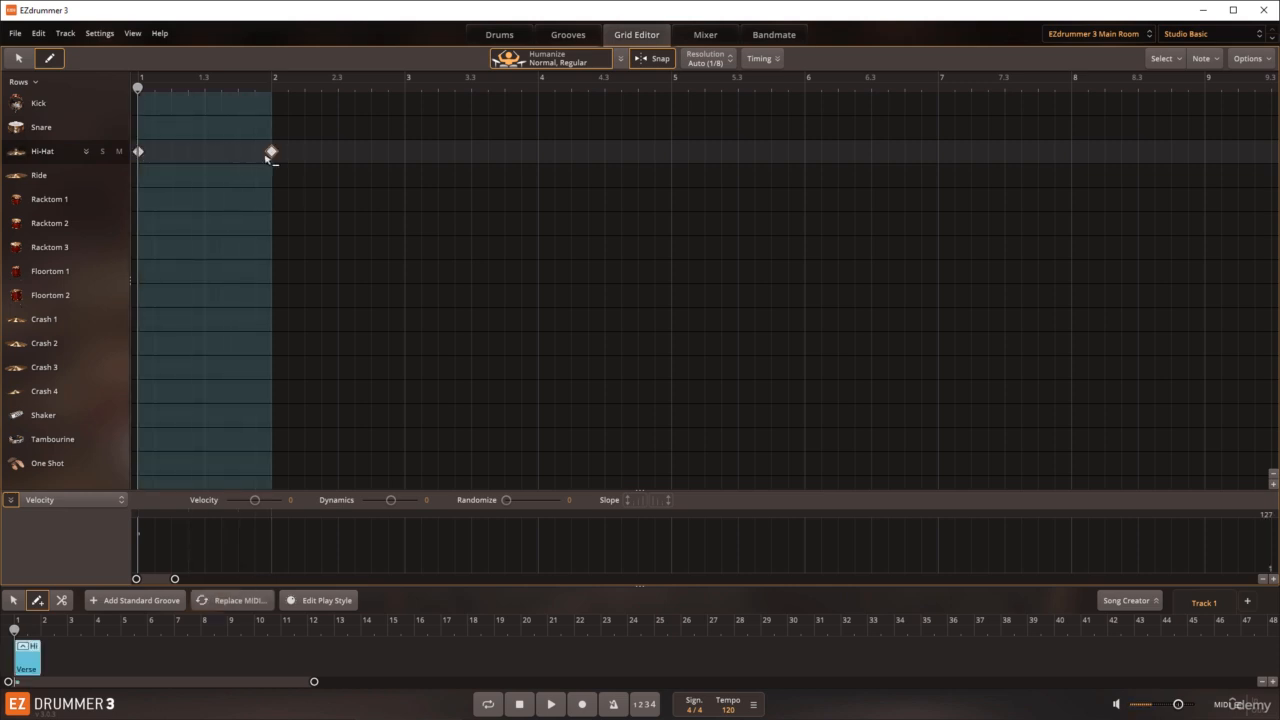
click(406, 155)
click(537, 152)
click(471, 152)
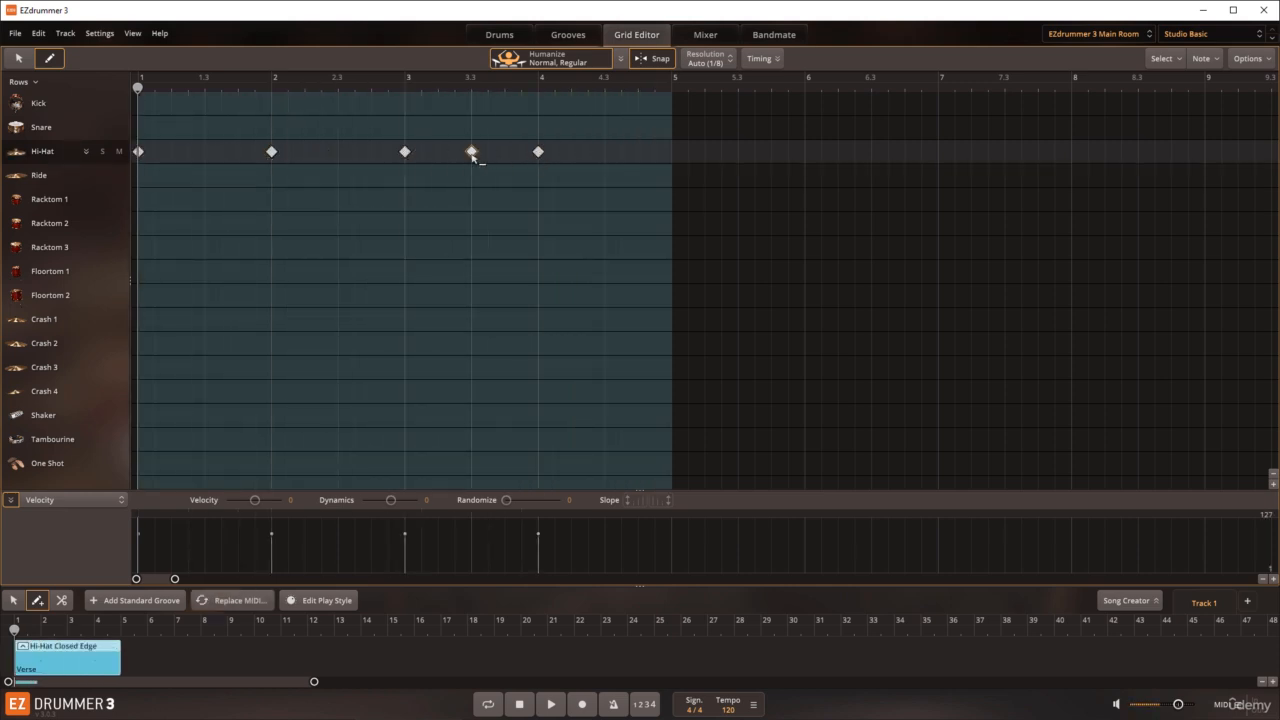
click(338, 152)
click(205, 152)
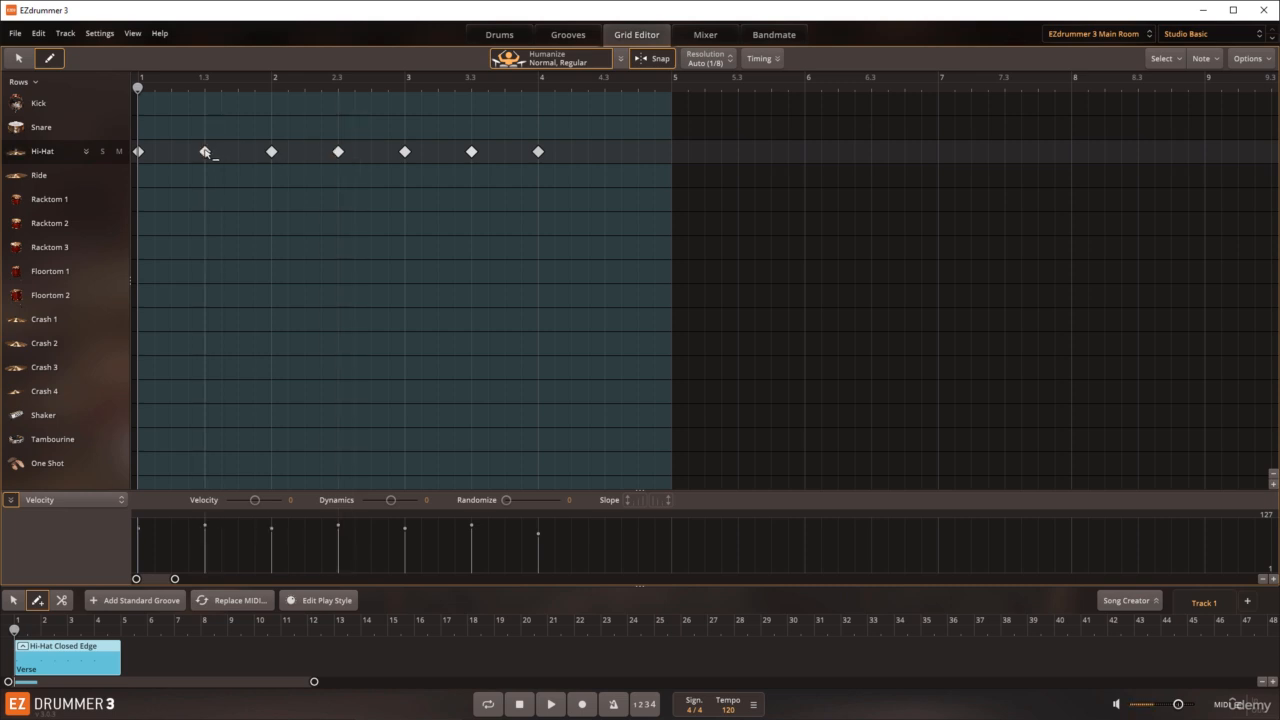
Step: Add kick notes at 1 and 3 and a hi-hat note at 4.3 with the Pencil tool in the Grid Editor
click(18, 59)
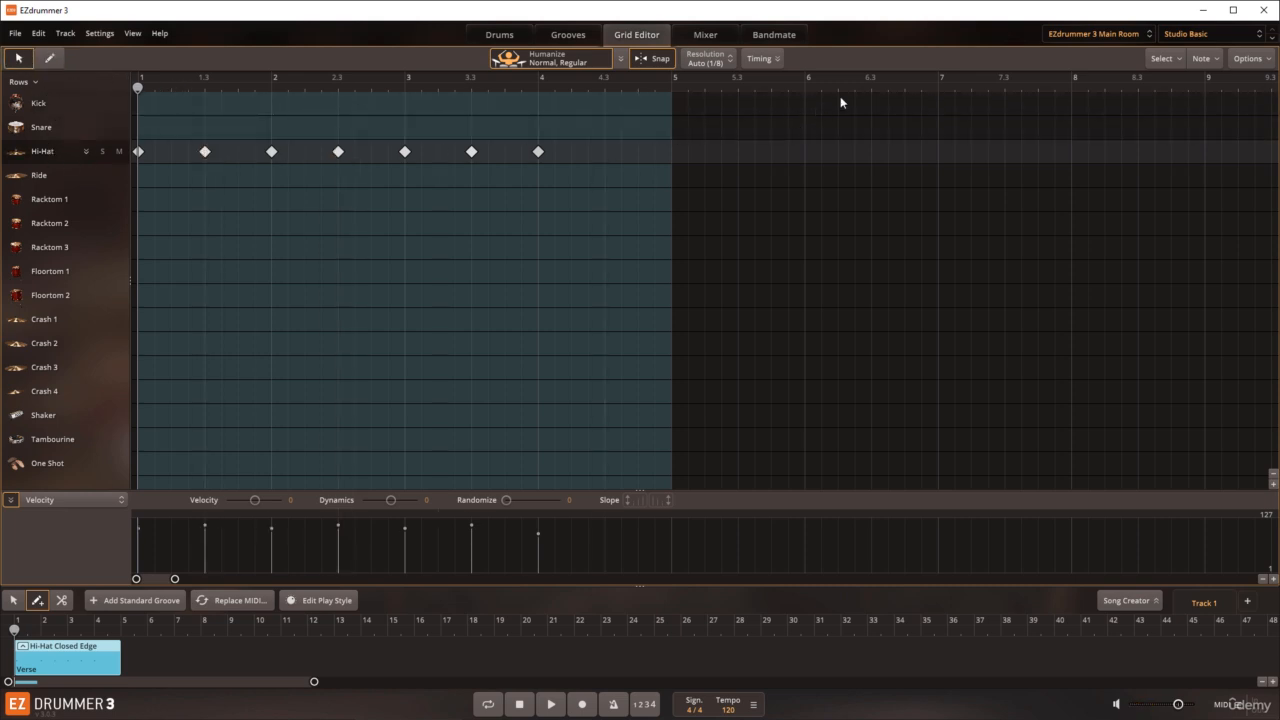
click(46, 105)
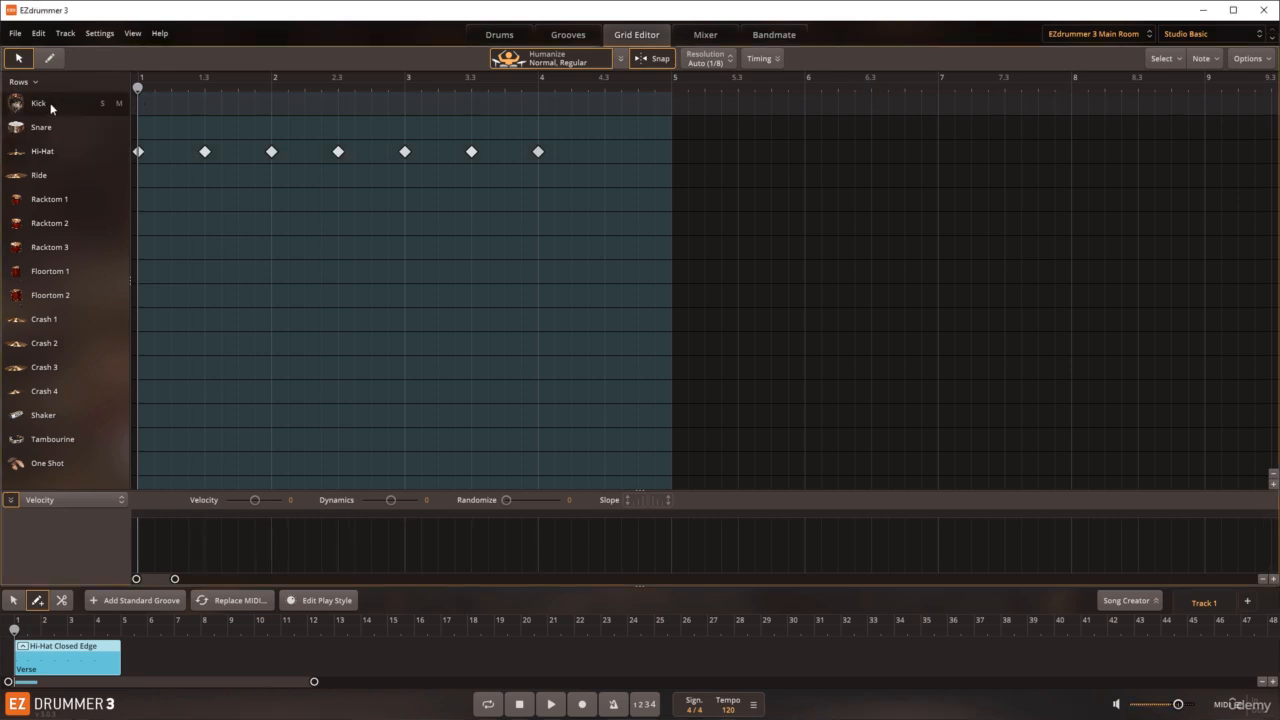
click(50, 60)
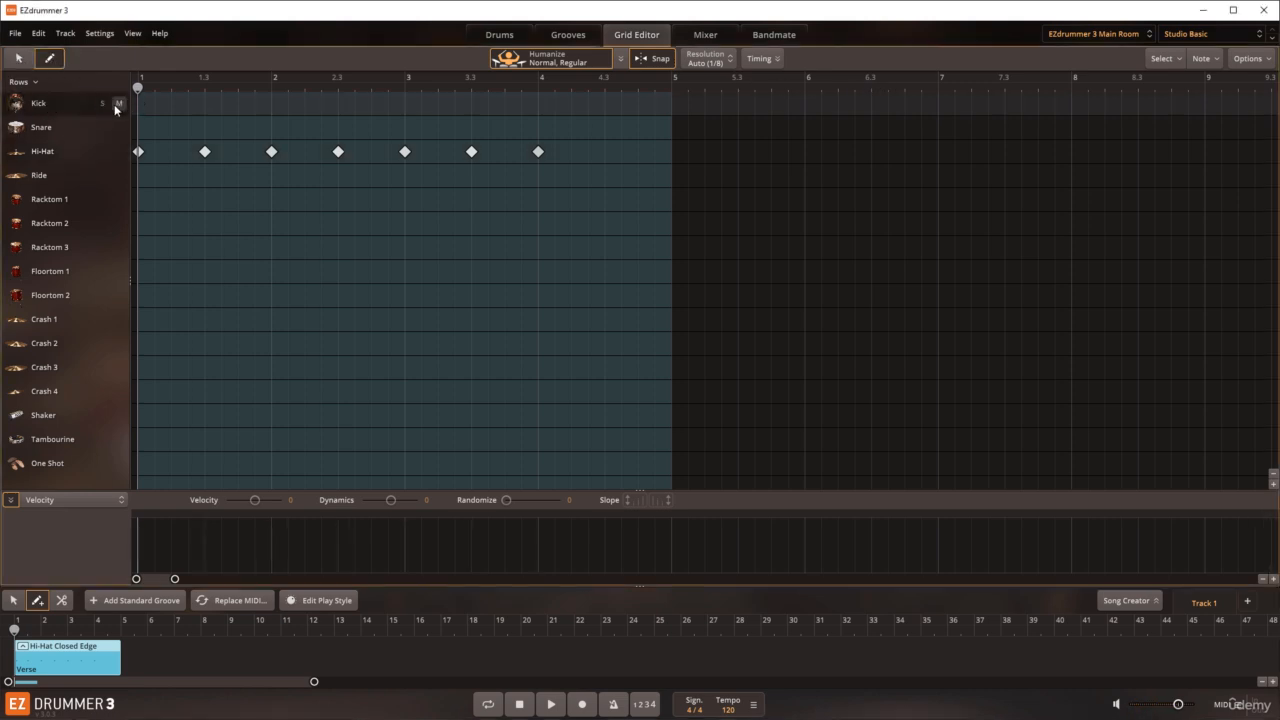
click(138, 103)
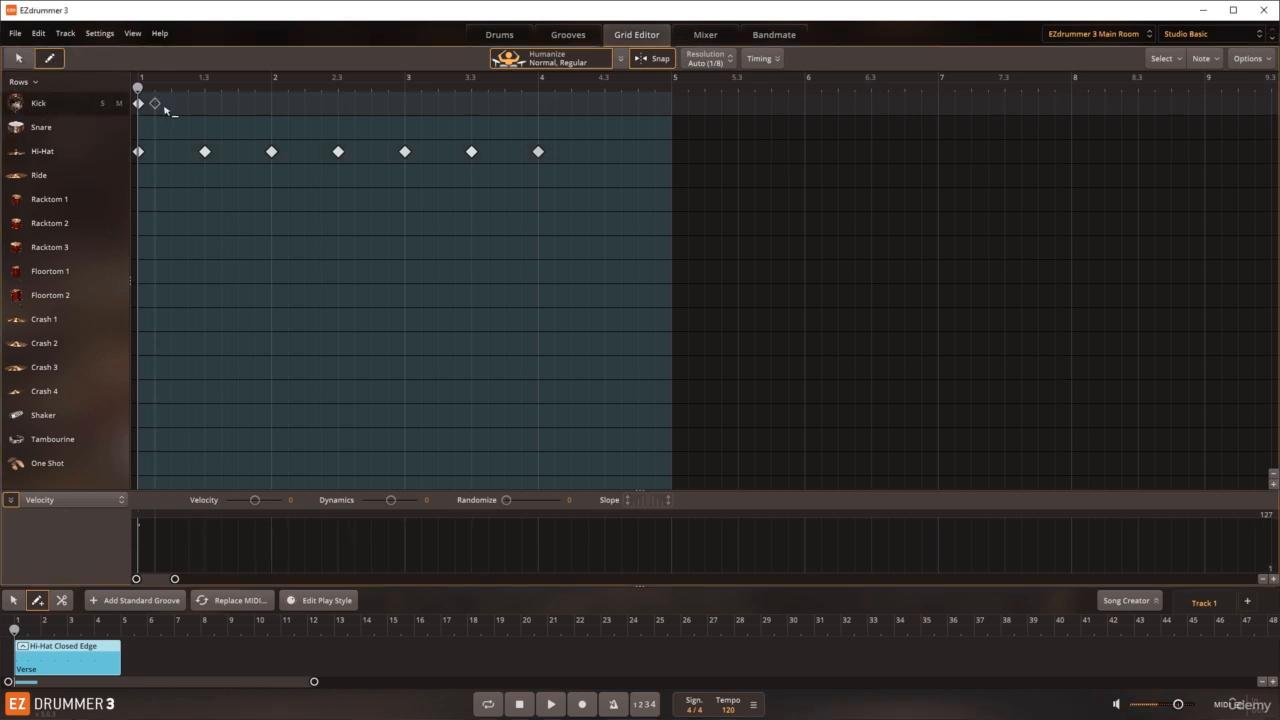
click(405, 103)
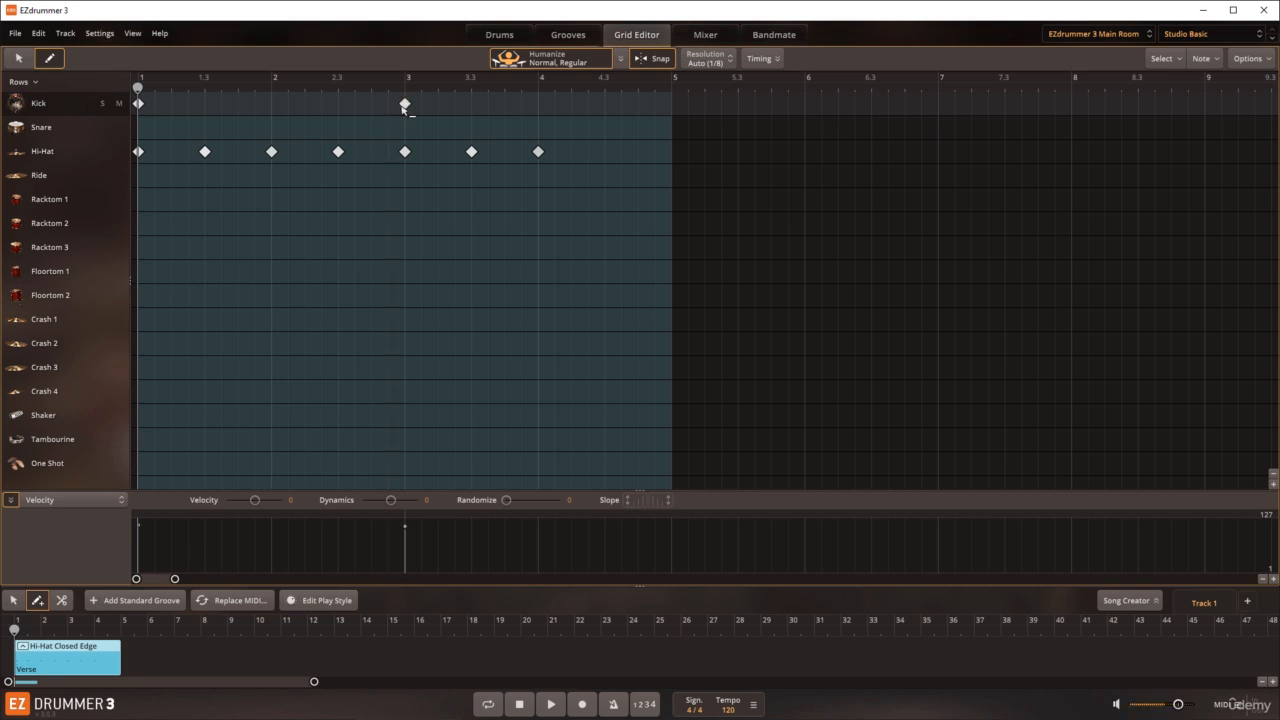
click(604, 151)
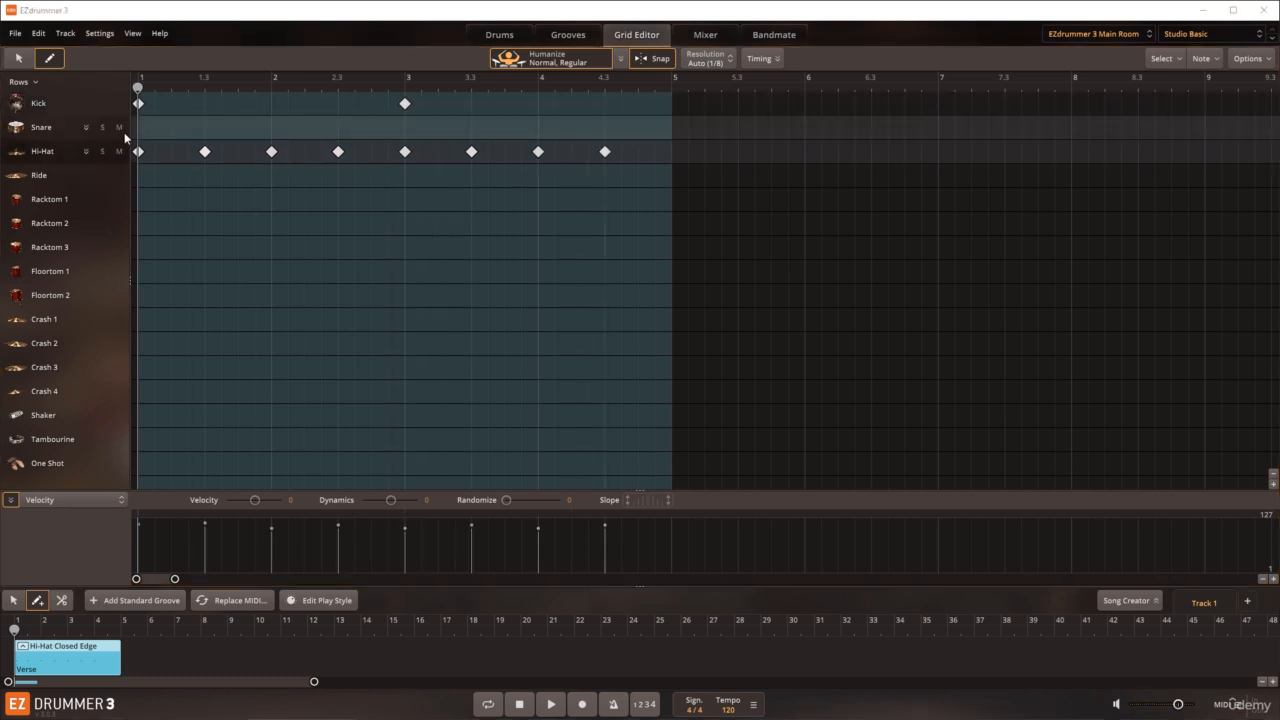
Step: Add snare notes at 1.3, 2.3, 3.3 and 4.3 in the grid
click(205, 127)
click(338, 127)
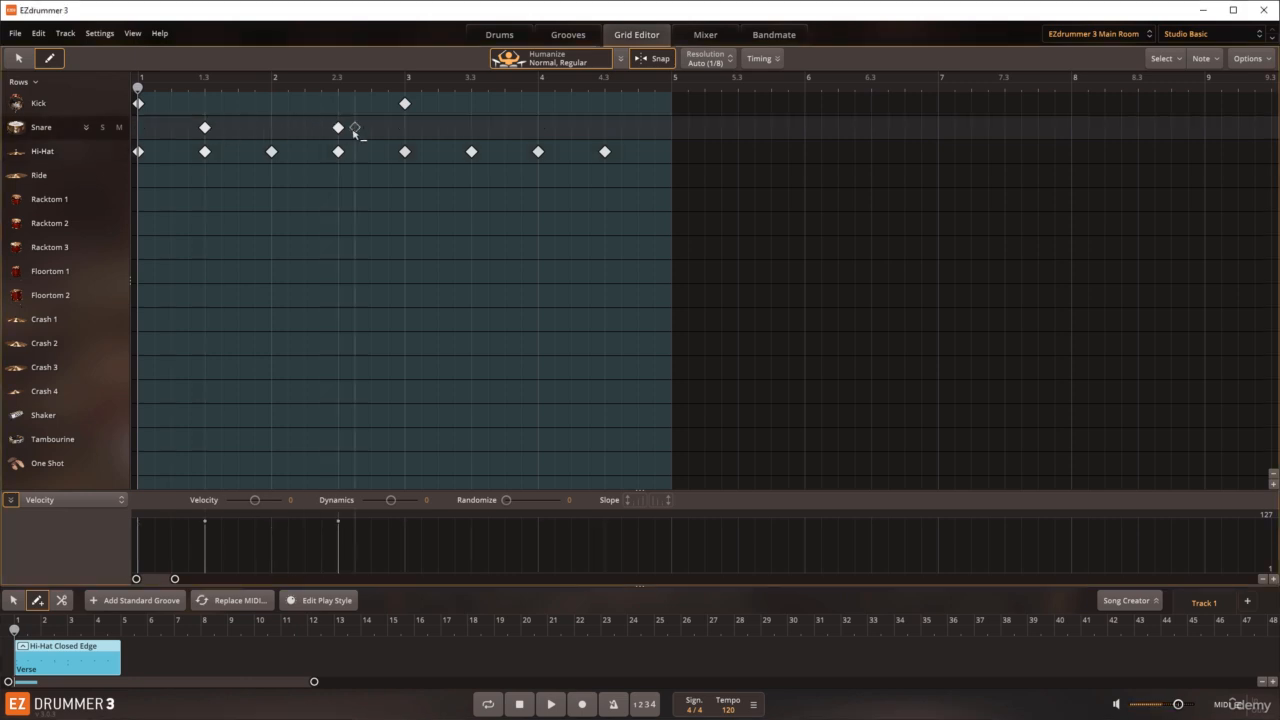
click(471, 127)
click(604, 127)
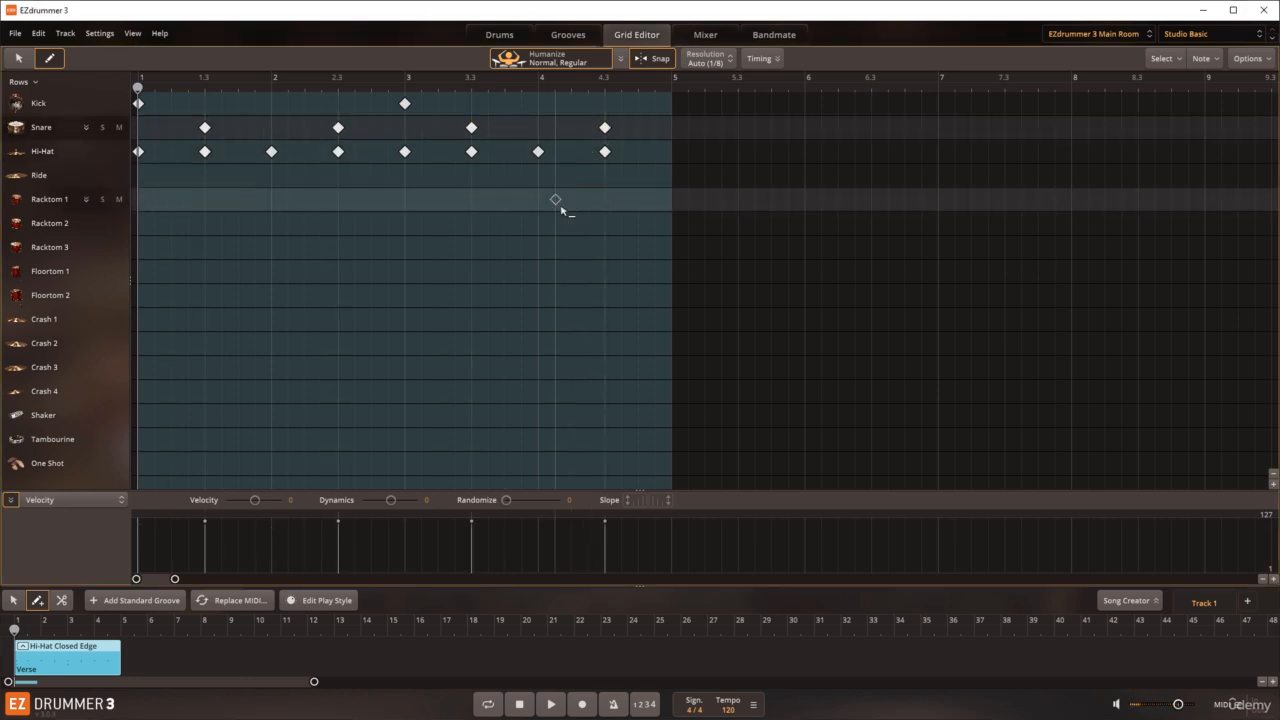
Step: Expand the snare's articulations and replace the Center hits at 2.3 and 4.3 with a Rimshot at 2.3 and an Edge hit at 4.3
click(85, 128)
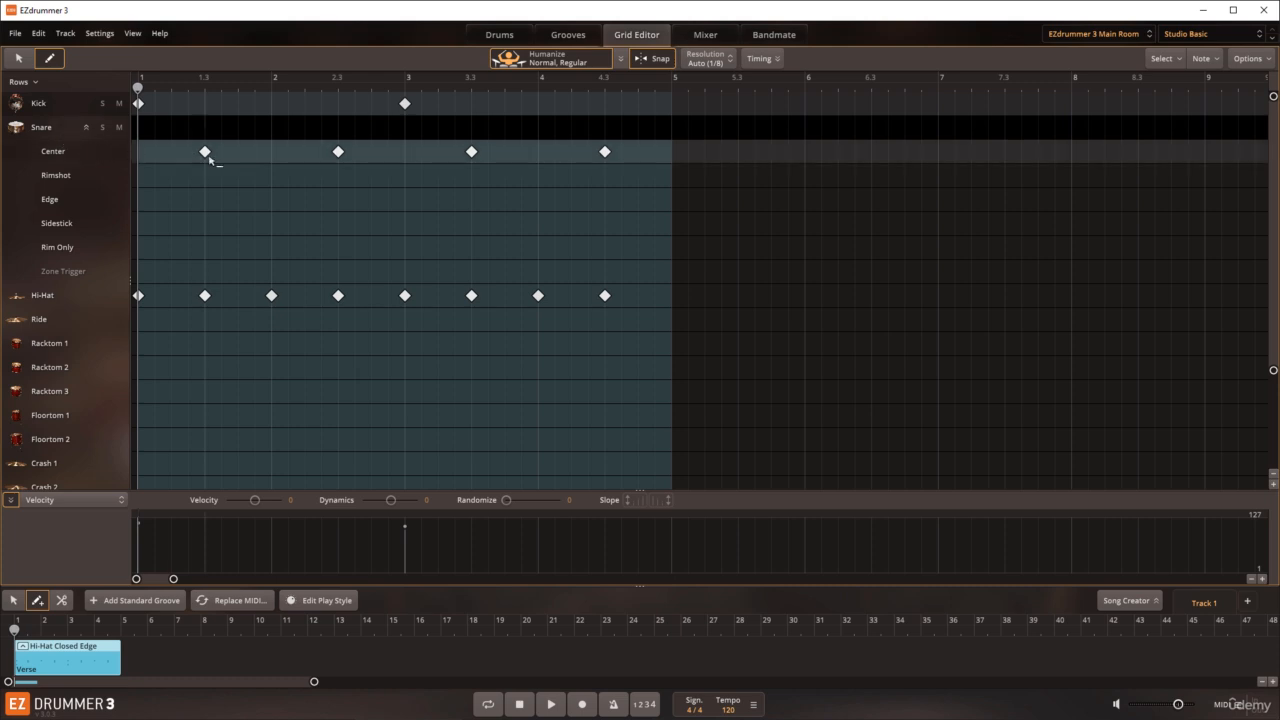
click(338, 152)
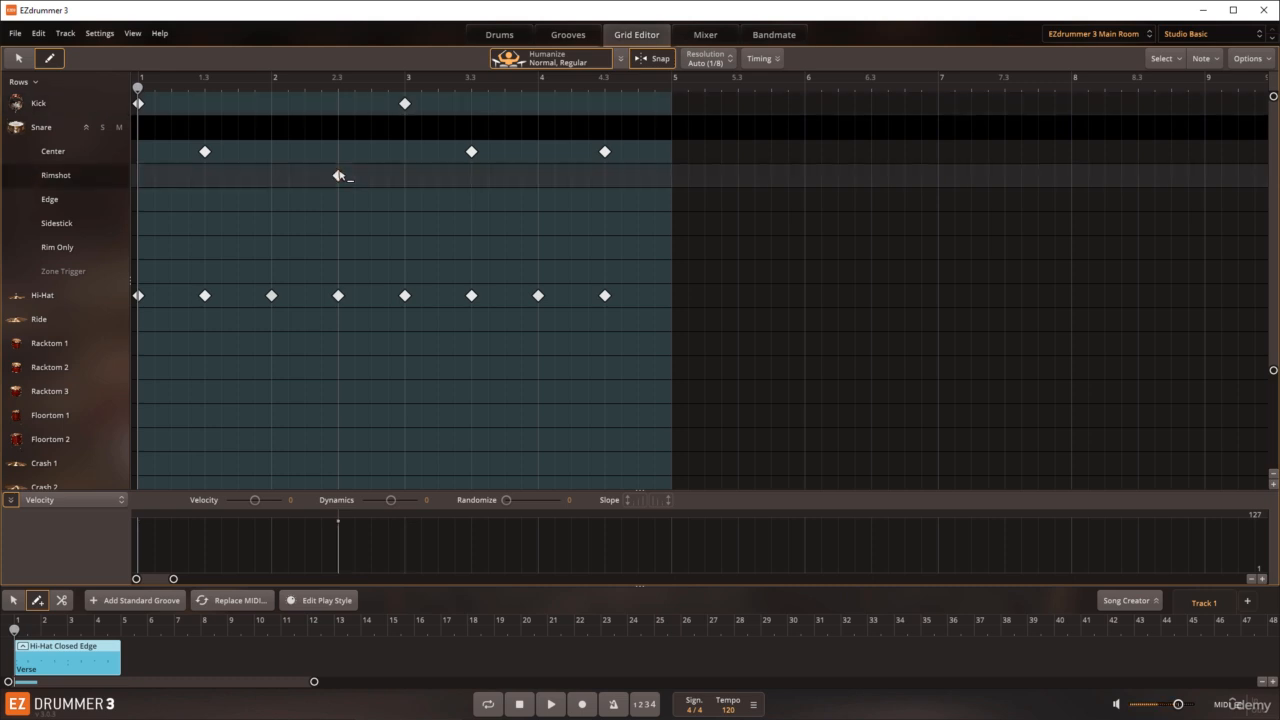
click(338, 175)
click(604, 152)
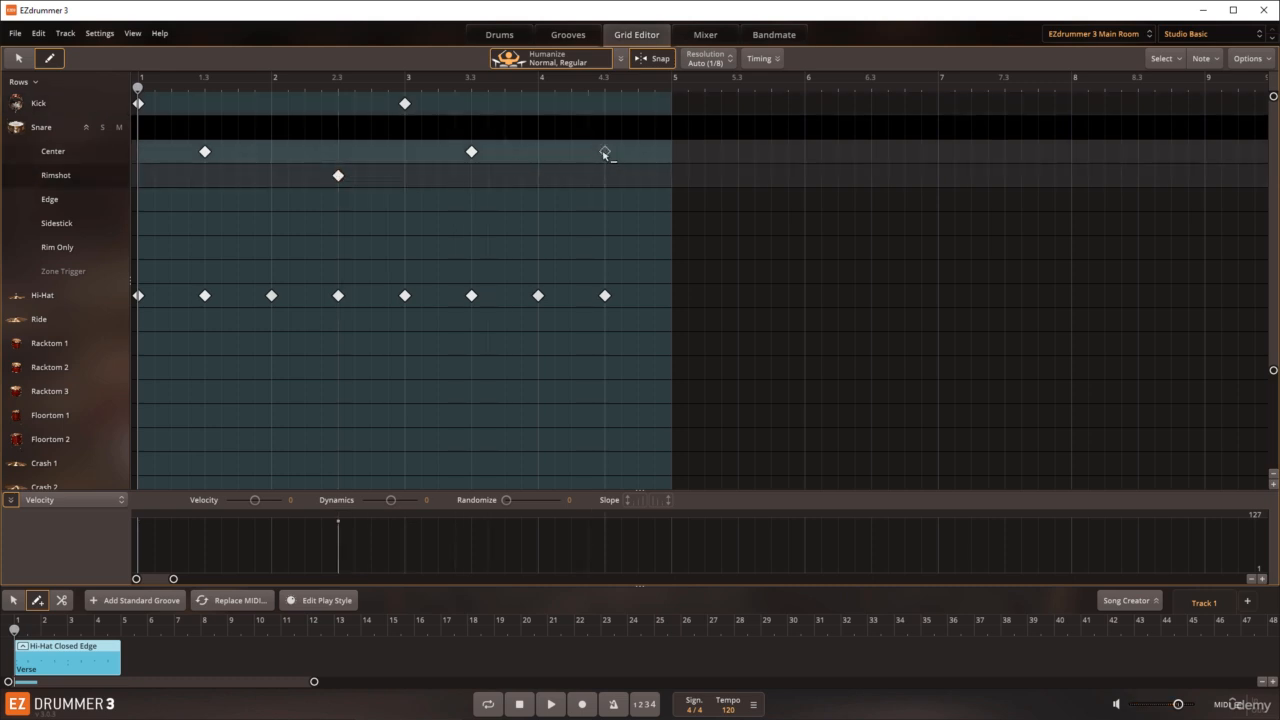
click(604, 199)
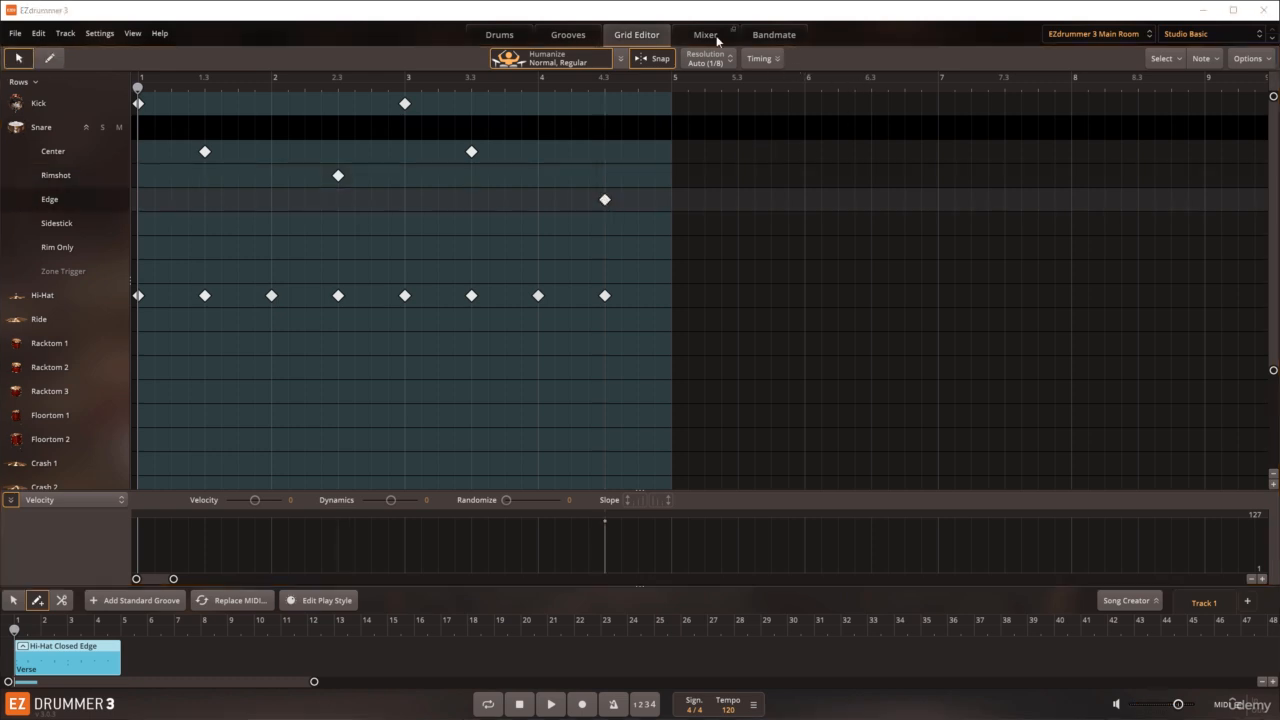
Step: Switch to the Drums view, turn on looping, play the drawn pattern and stop playback
click(500, 35)
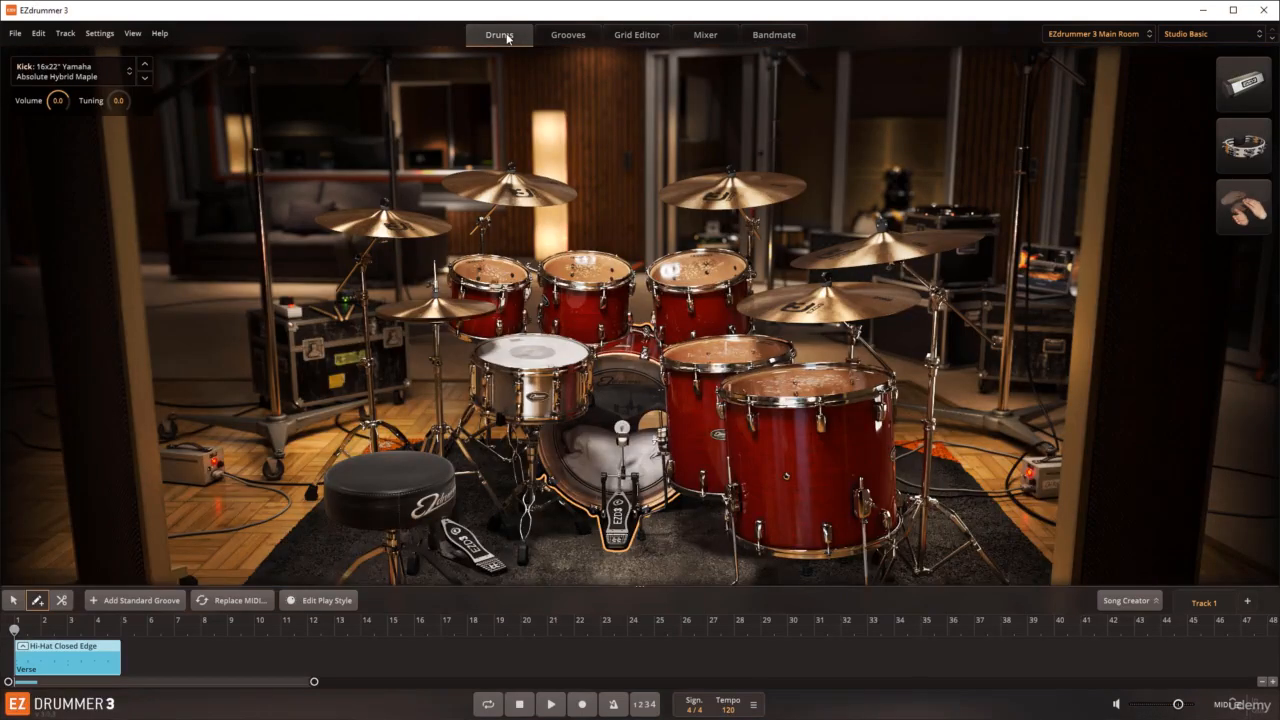
click(487, 704)
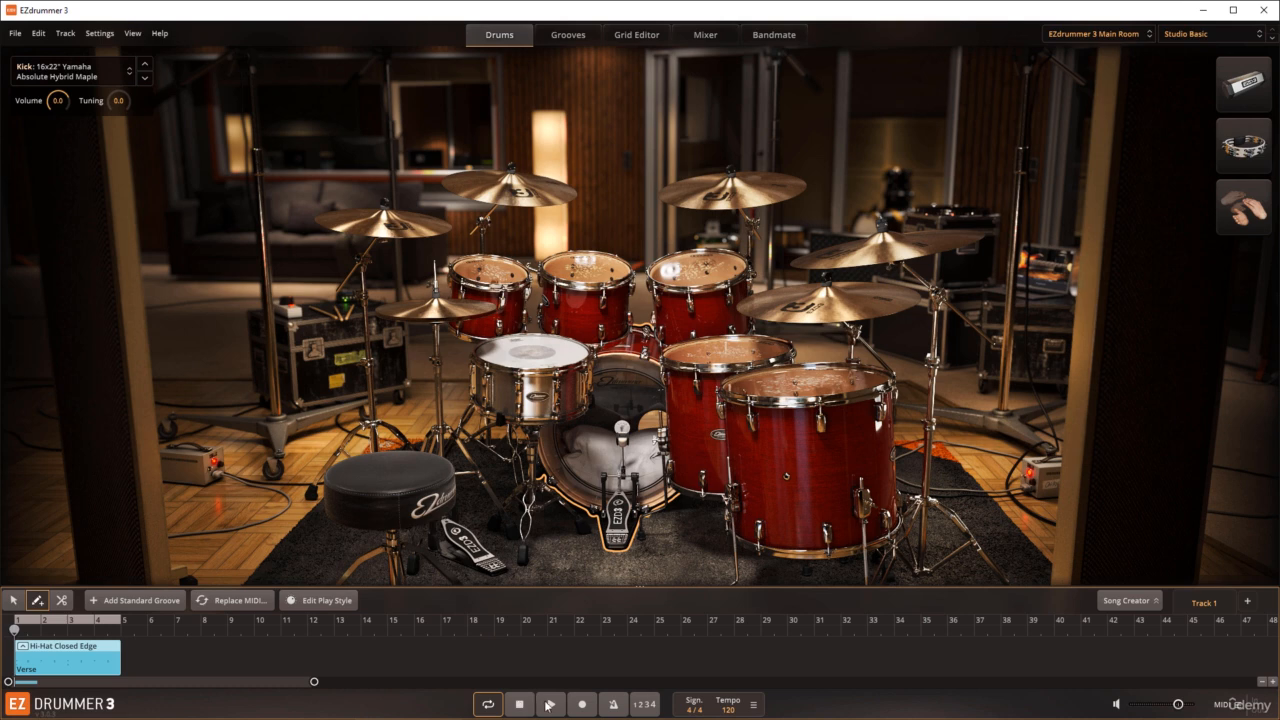
click(548, 704)
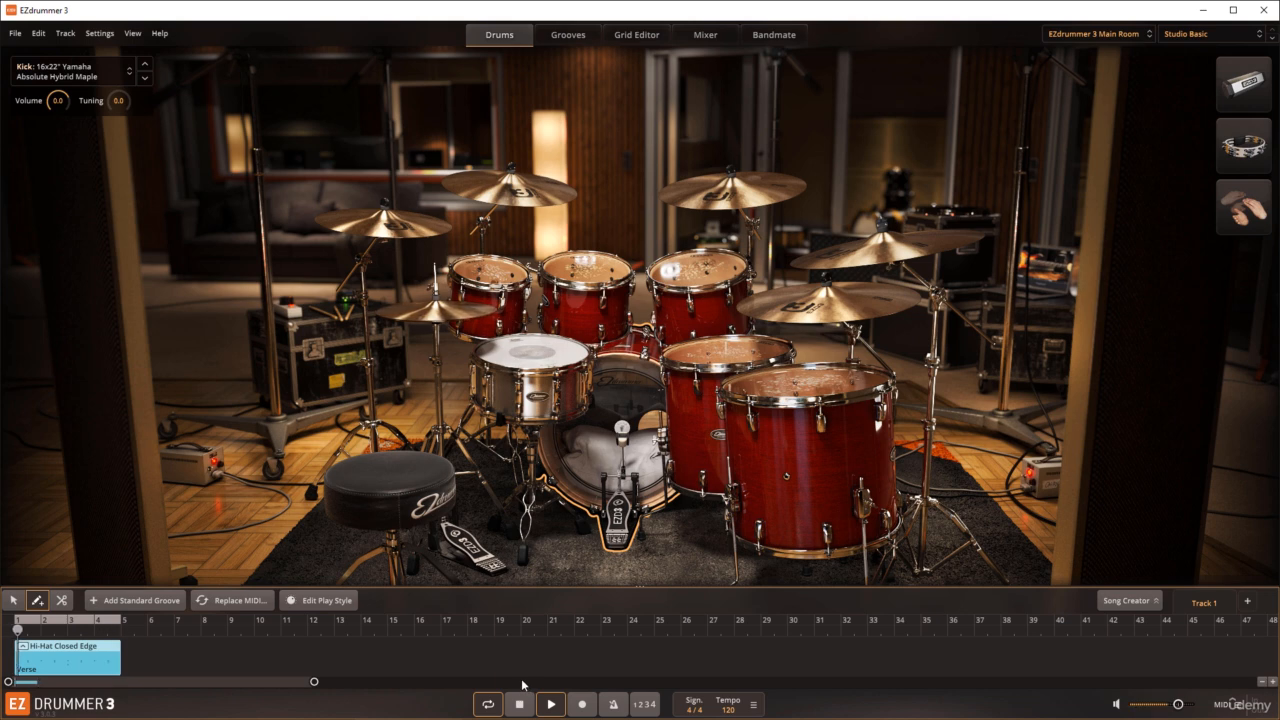
click(522, 706)
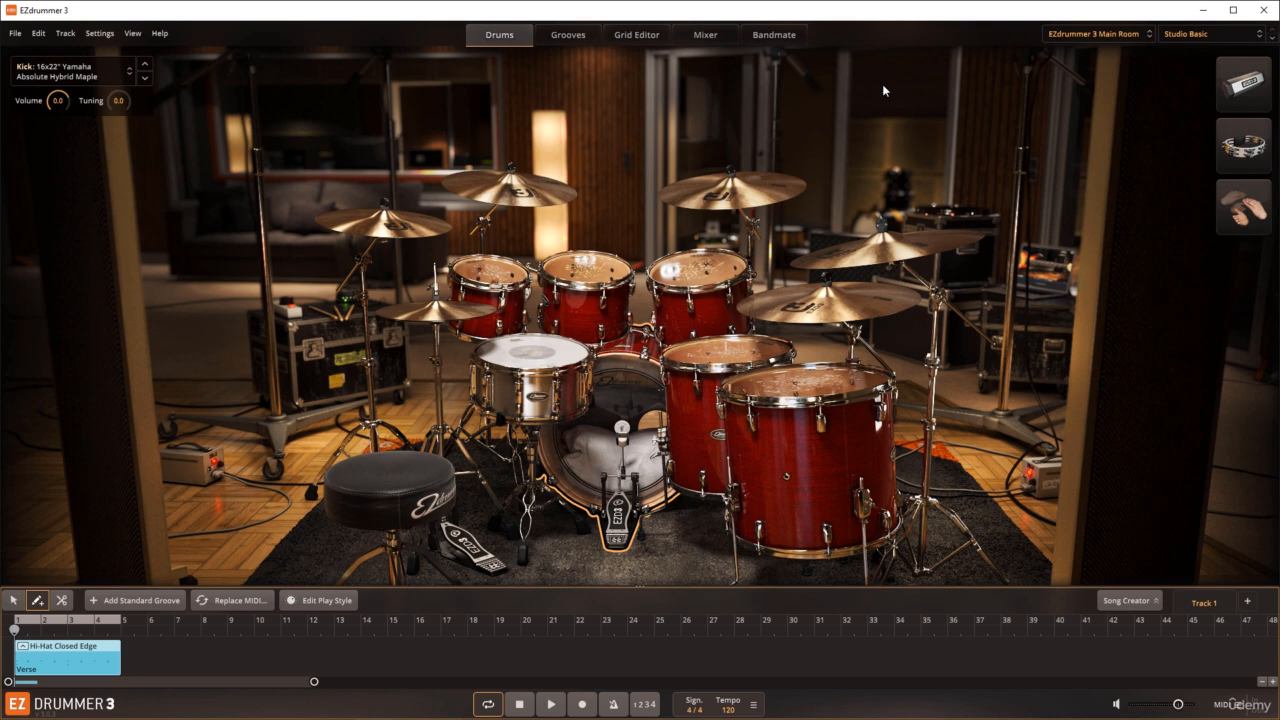
Step: Show the tambourine's MIDI mapping layout, play its key for note 3 and close the layout
click(1243, 145)
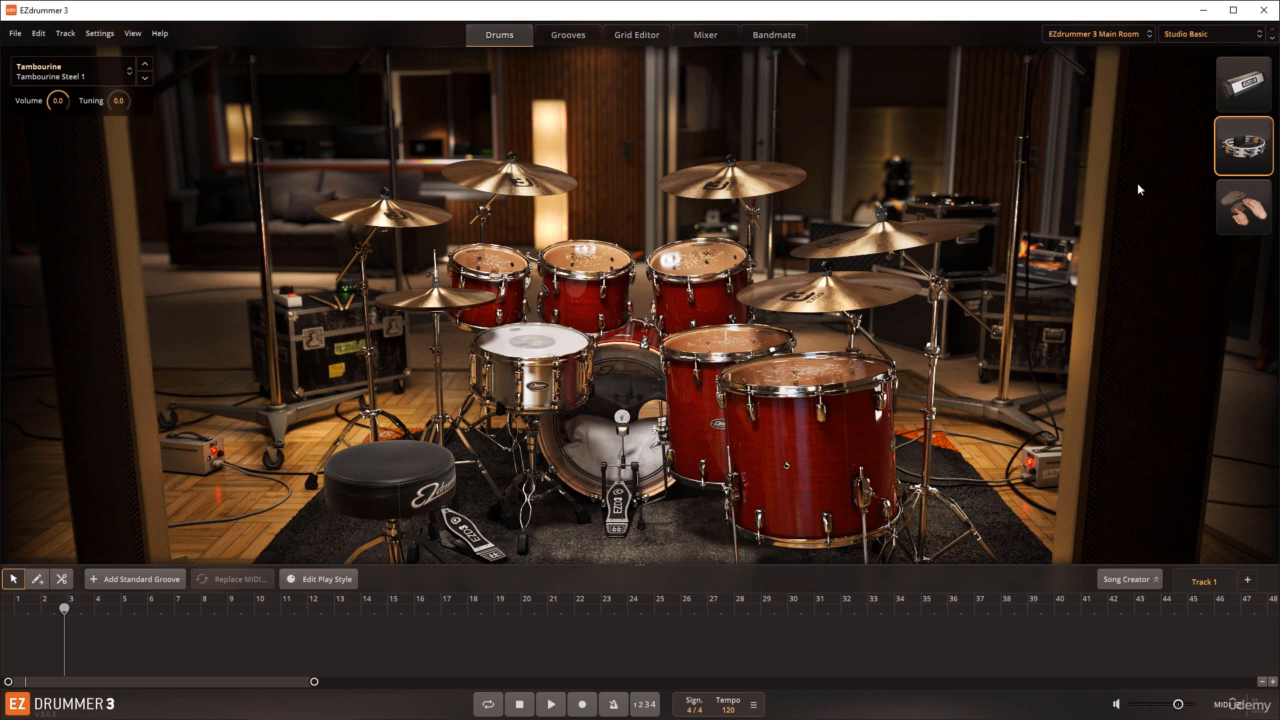
click(1249, 145)
right_click(1249, 146)
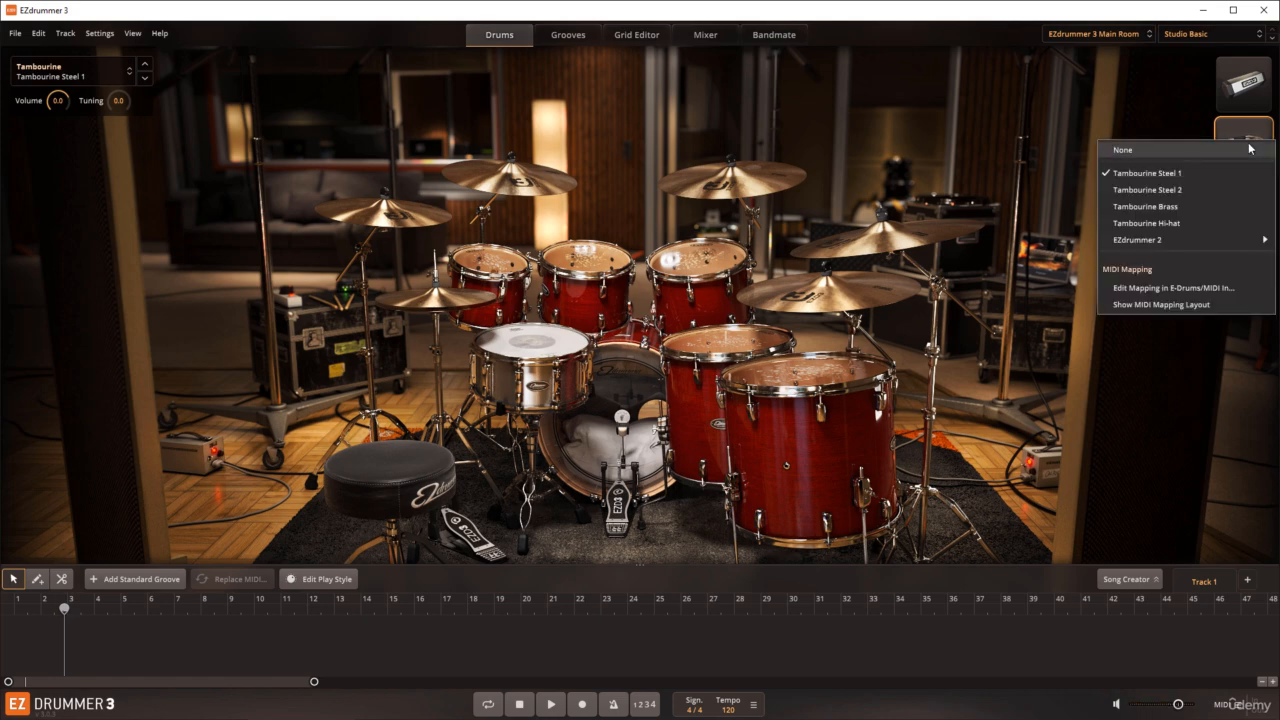
click(1135, 303)
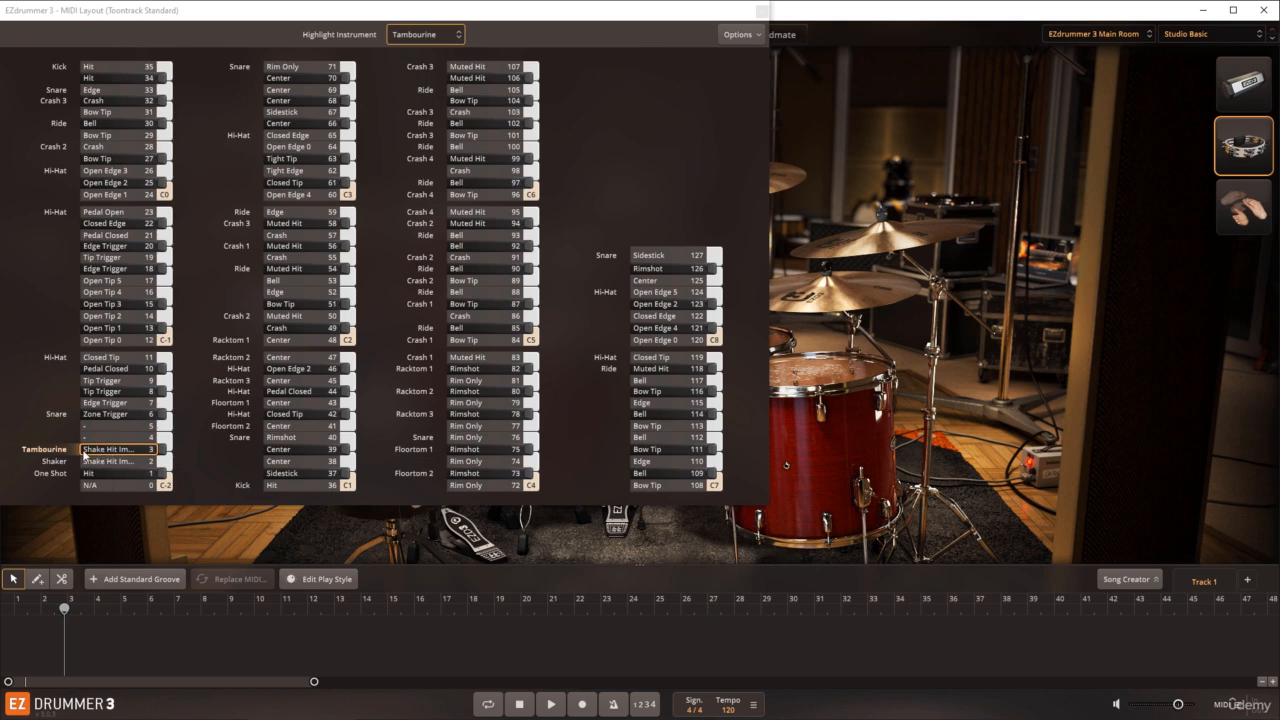
click(160, 455)
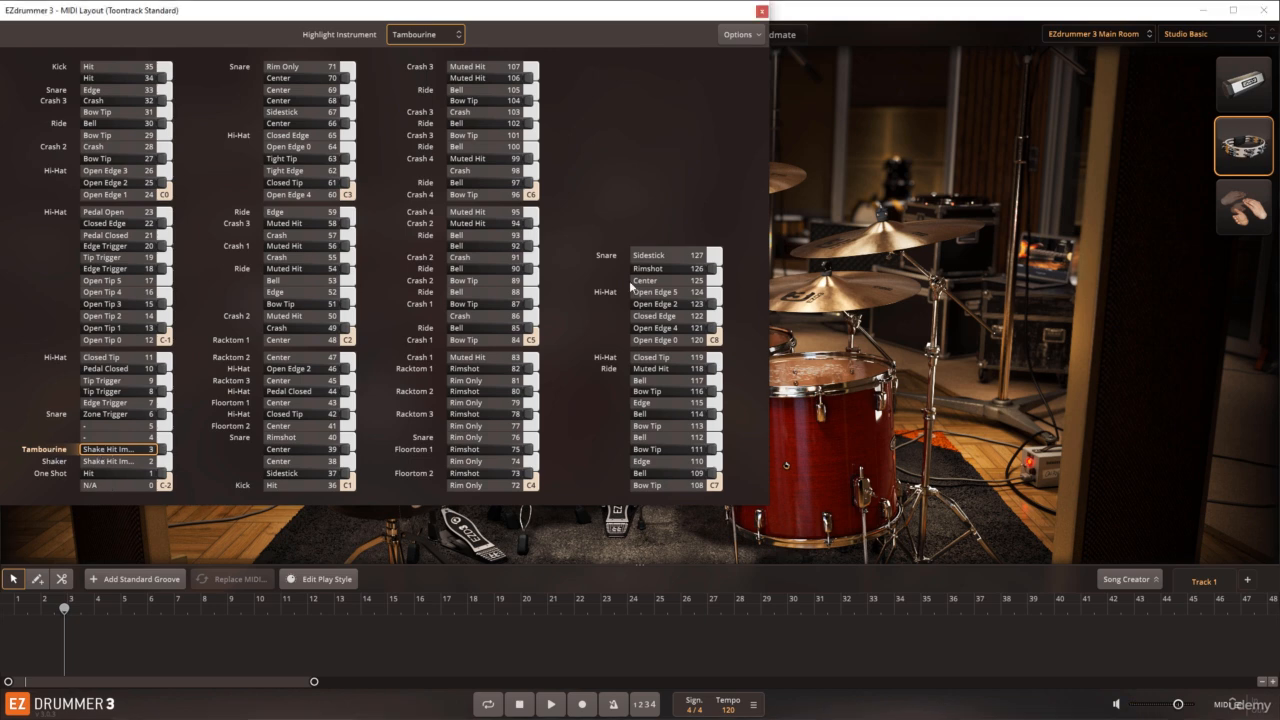
click(762, 12)
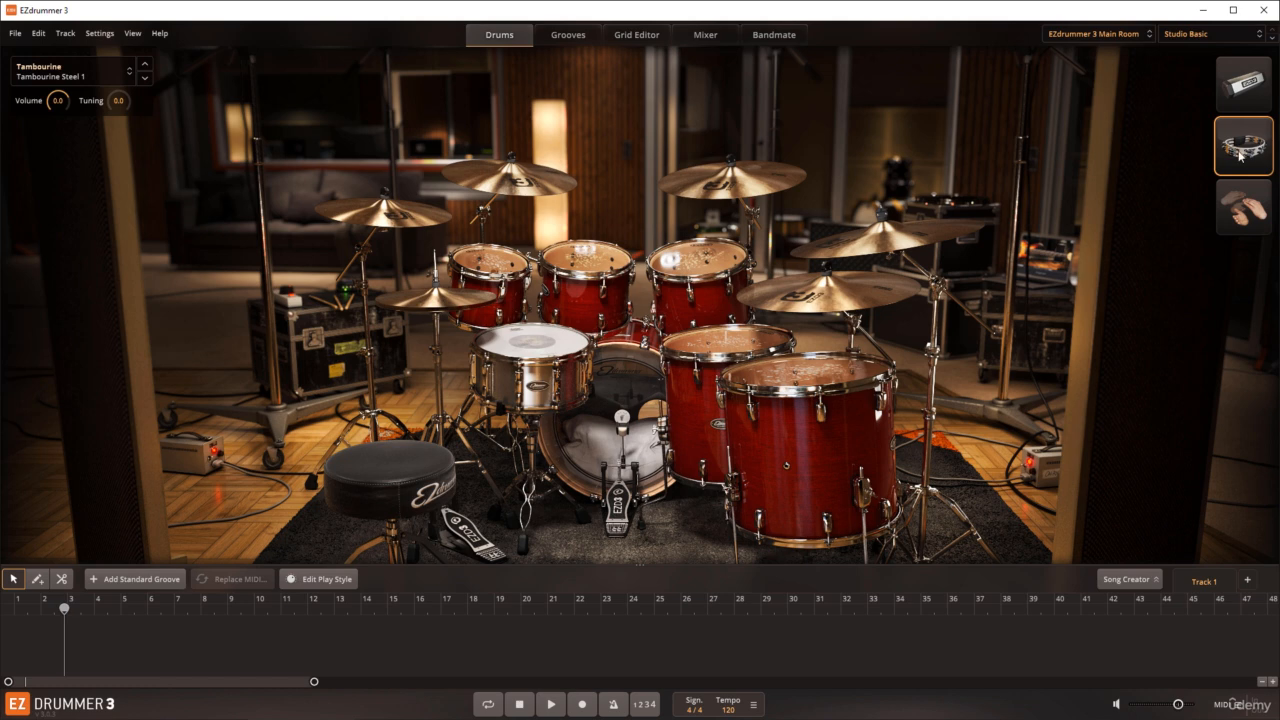
Step: Draw a block from bar 2 to about bar 13 on the song track and try to open it for editing
click(36, 580)
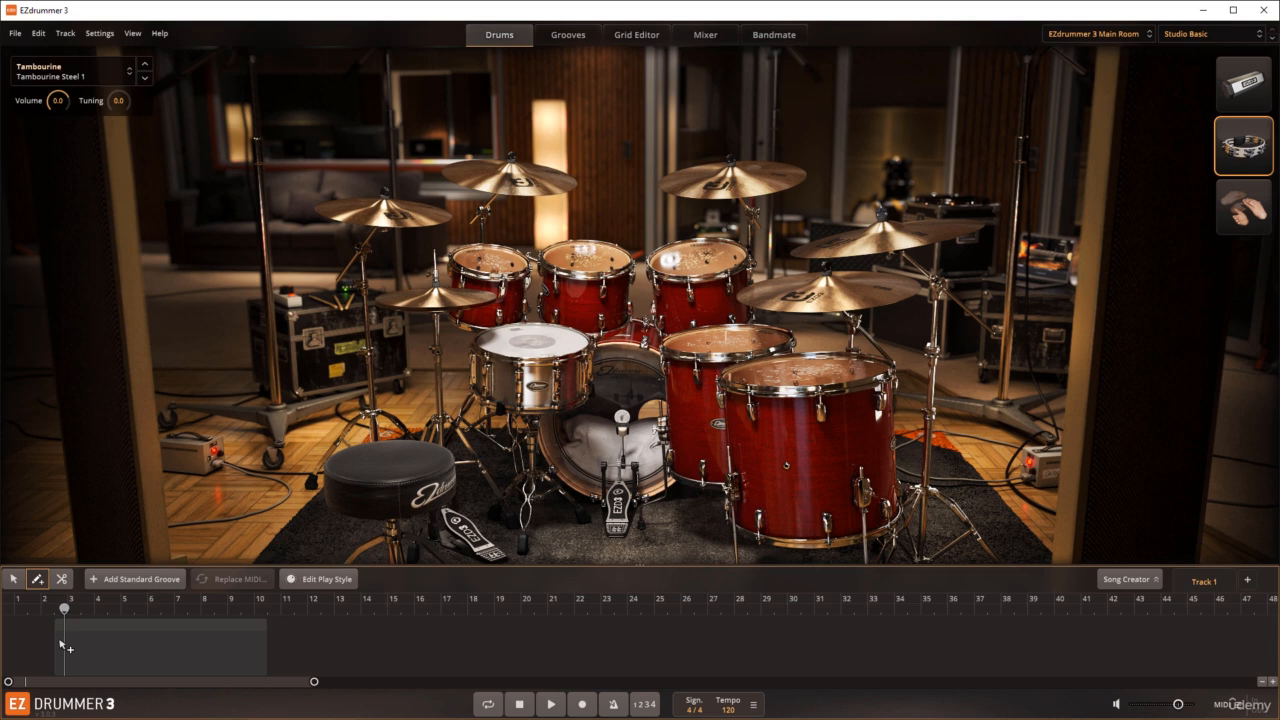
mouse_move(48, 645)
mouse_down()
mouse_move(402, 646)
mouse_move(340, 644)
mouse_up()
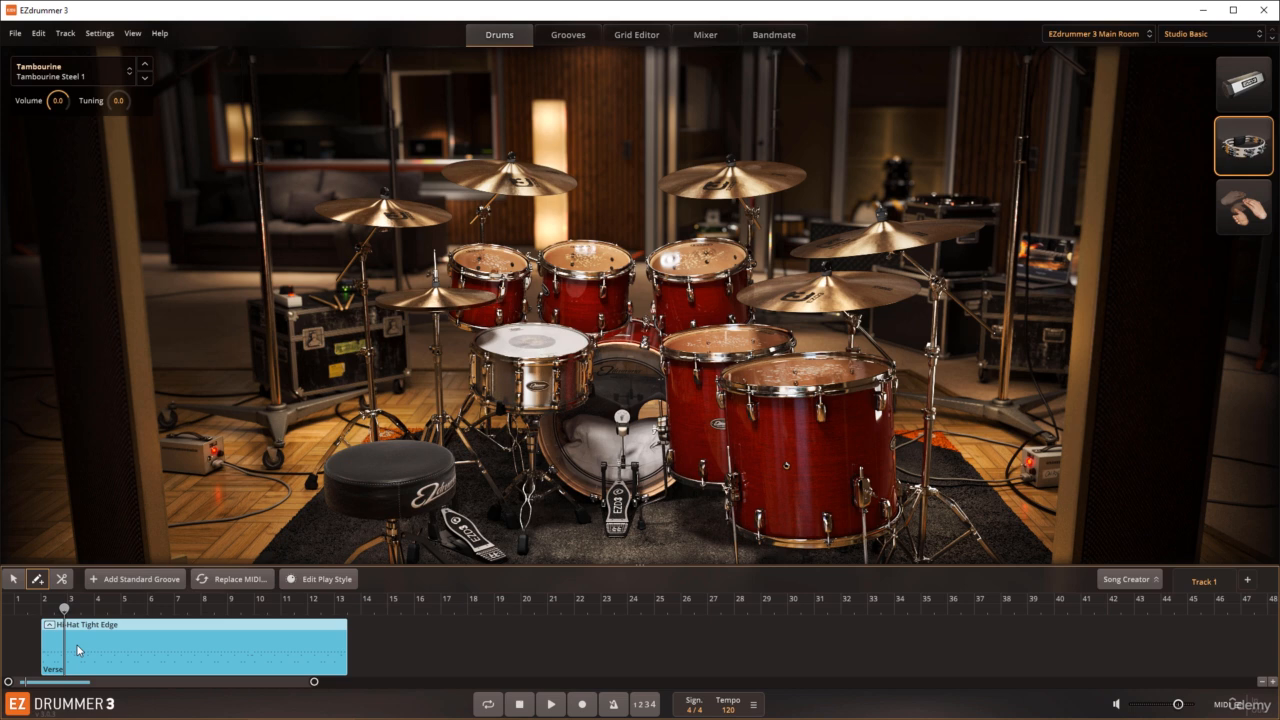
double_click(146, 644)
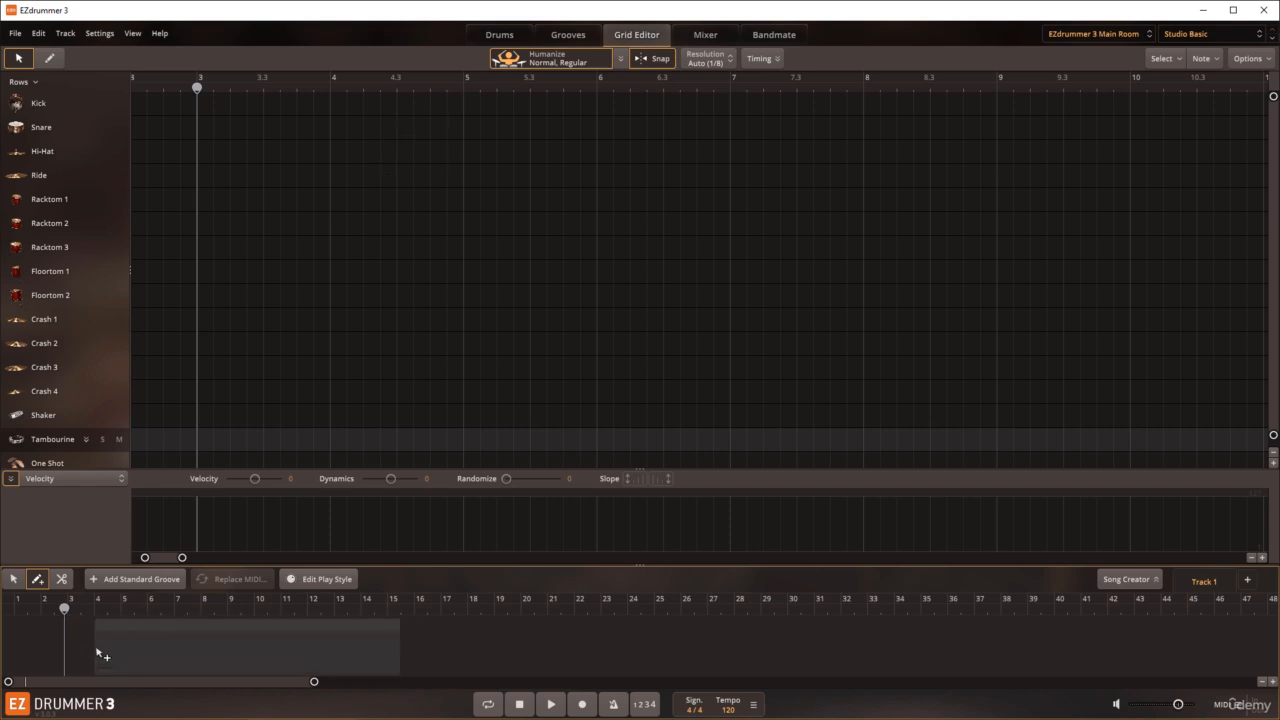
Step: Move the playhead to bar 2 and place a block from there to about bar 13 on the song track
click(15, 579)
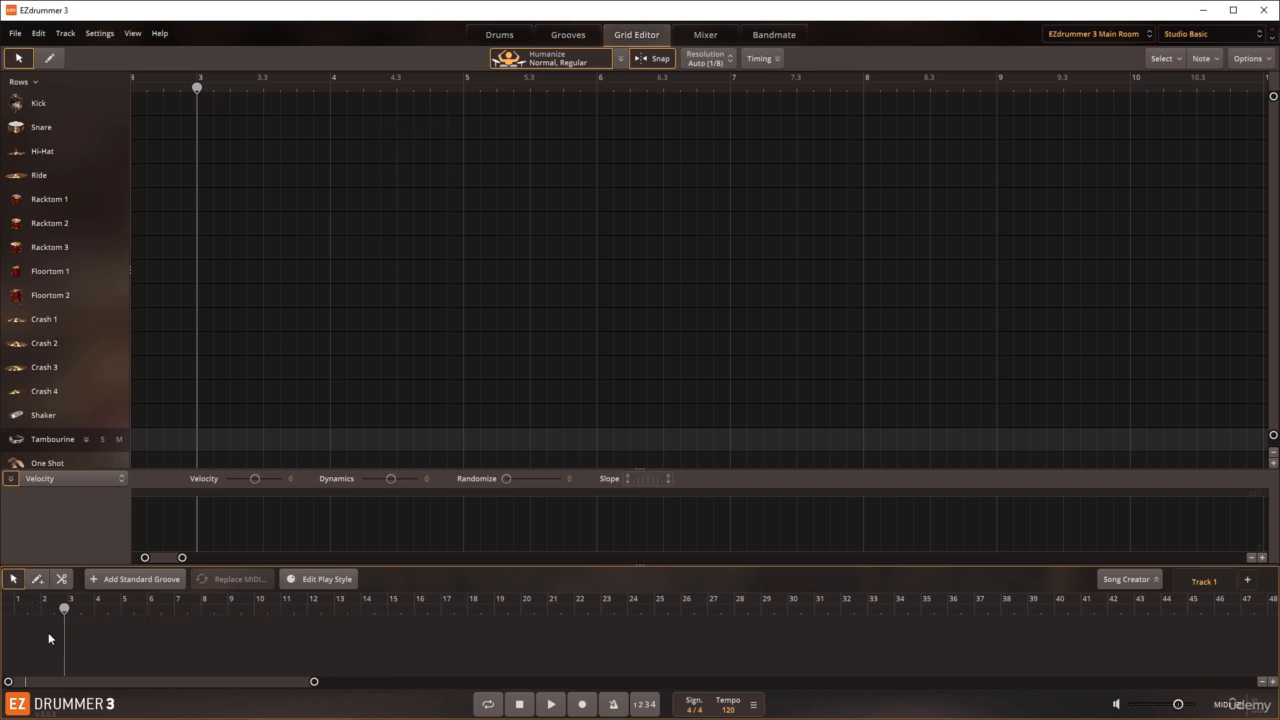
click(42, 611)
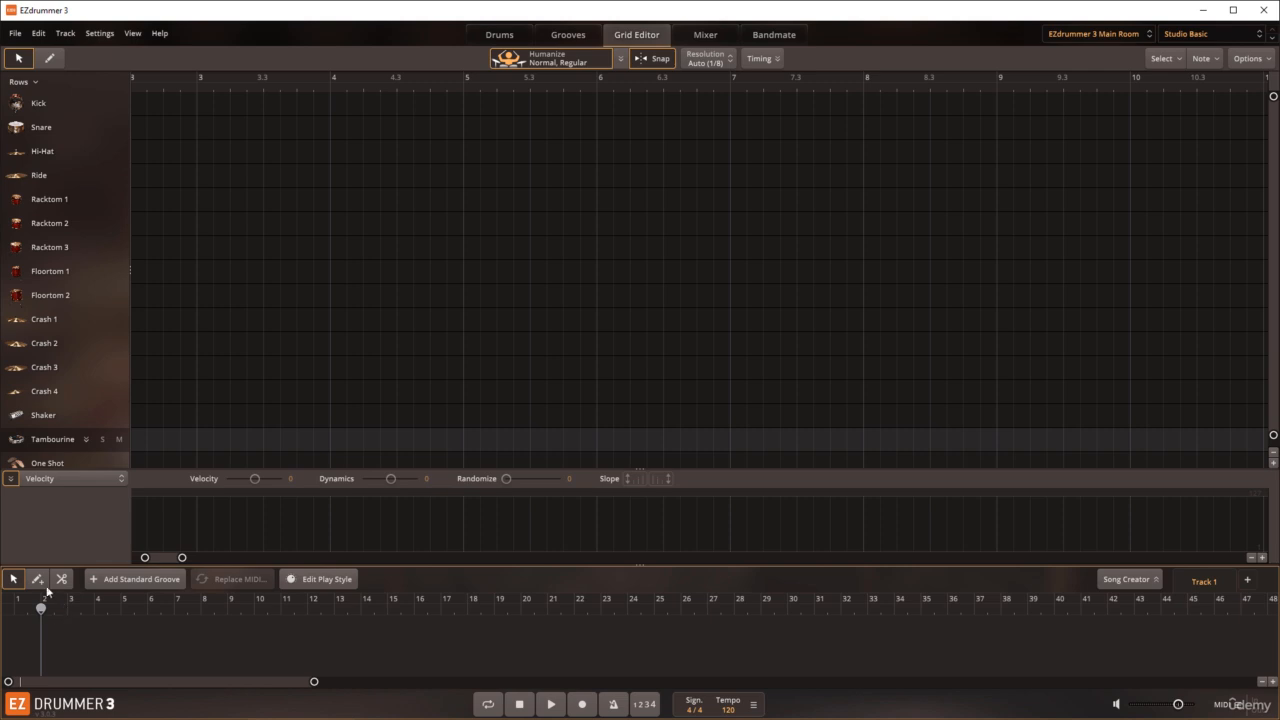
click(51, 643)
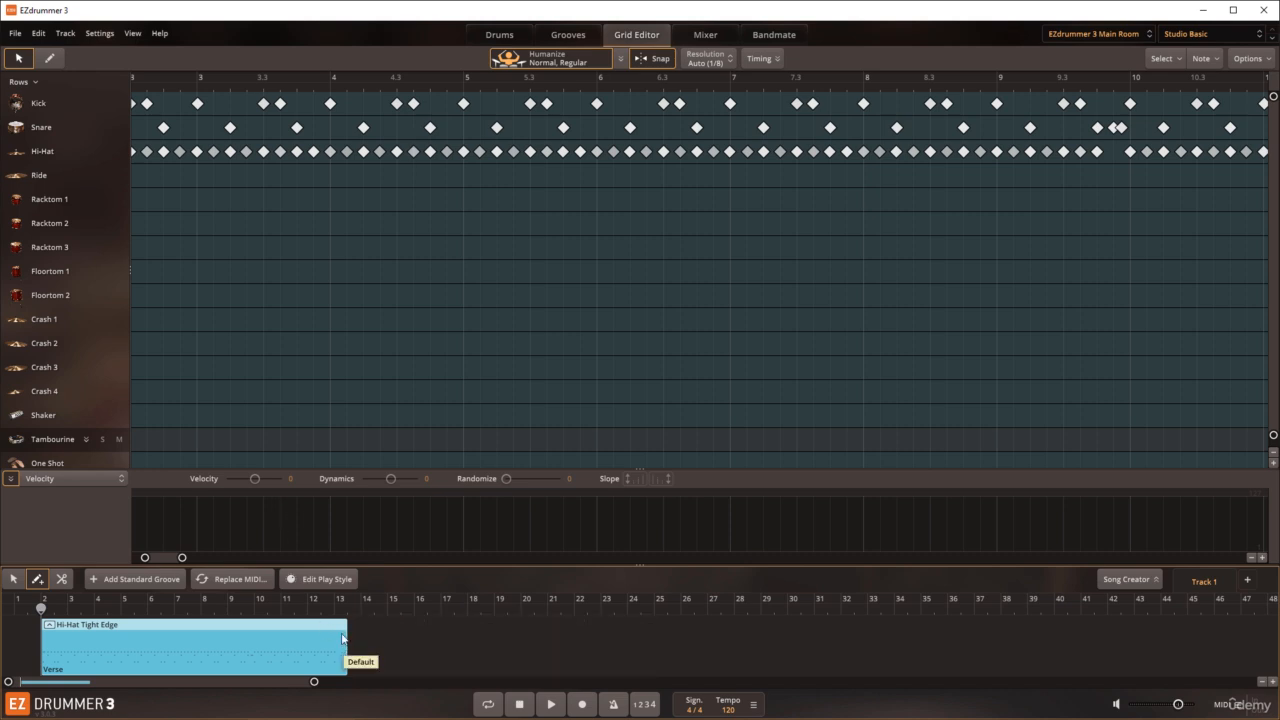
Step: Split the block at bar 6 with the Split tool and delete the part after the cut
click(62, 580)
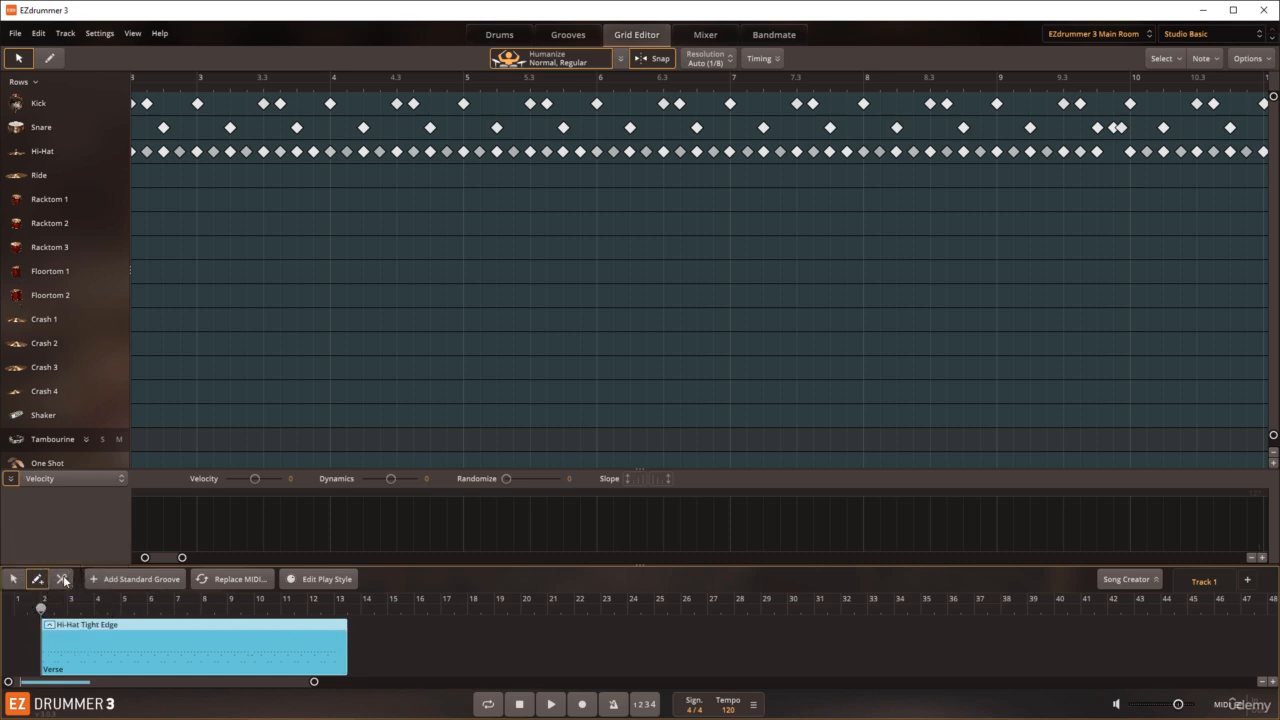
click(150, 646)
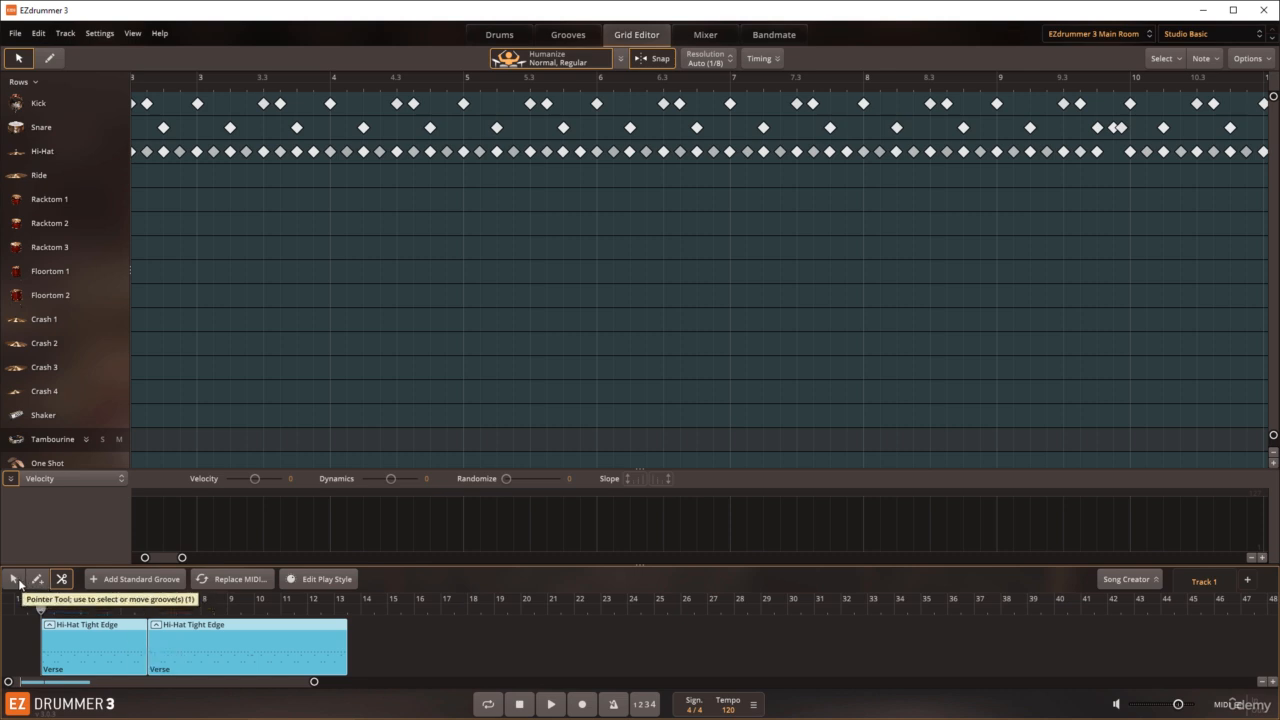
click(14, 579)
click(183, 647)
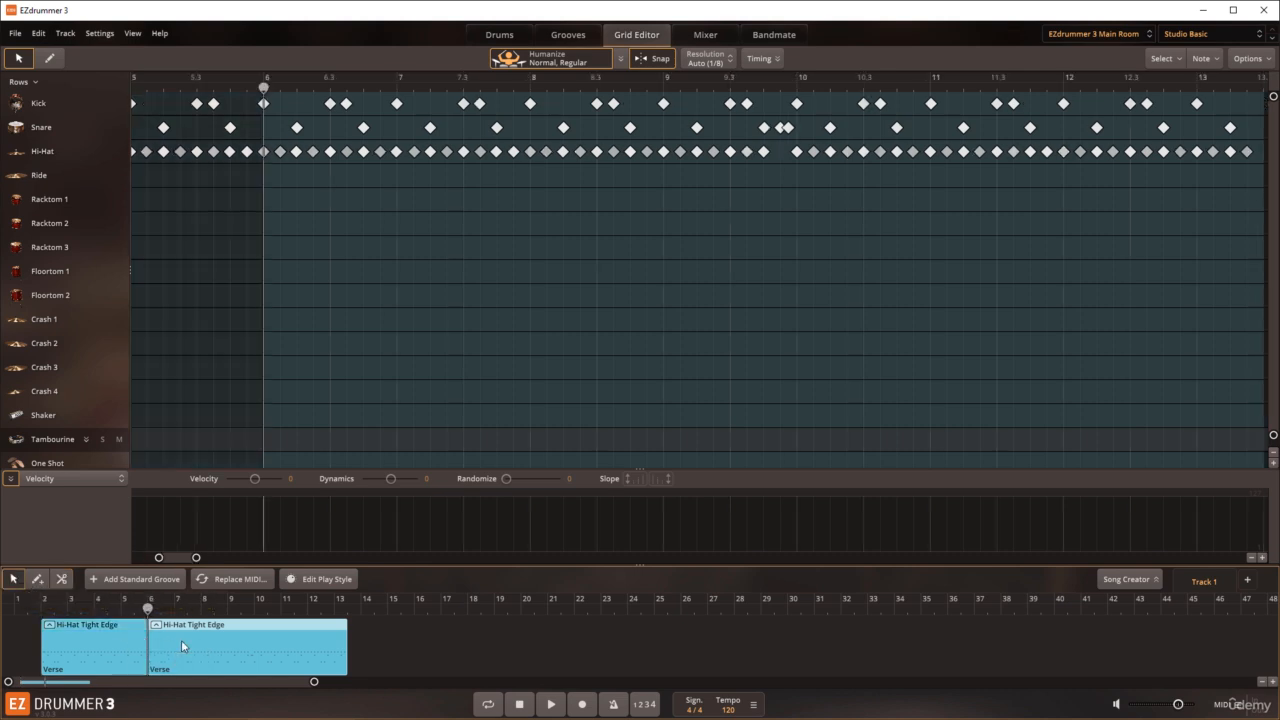
key(Delete)
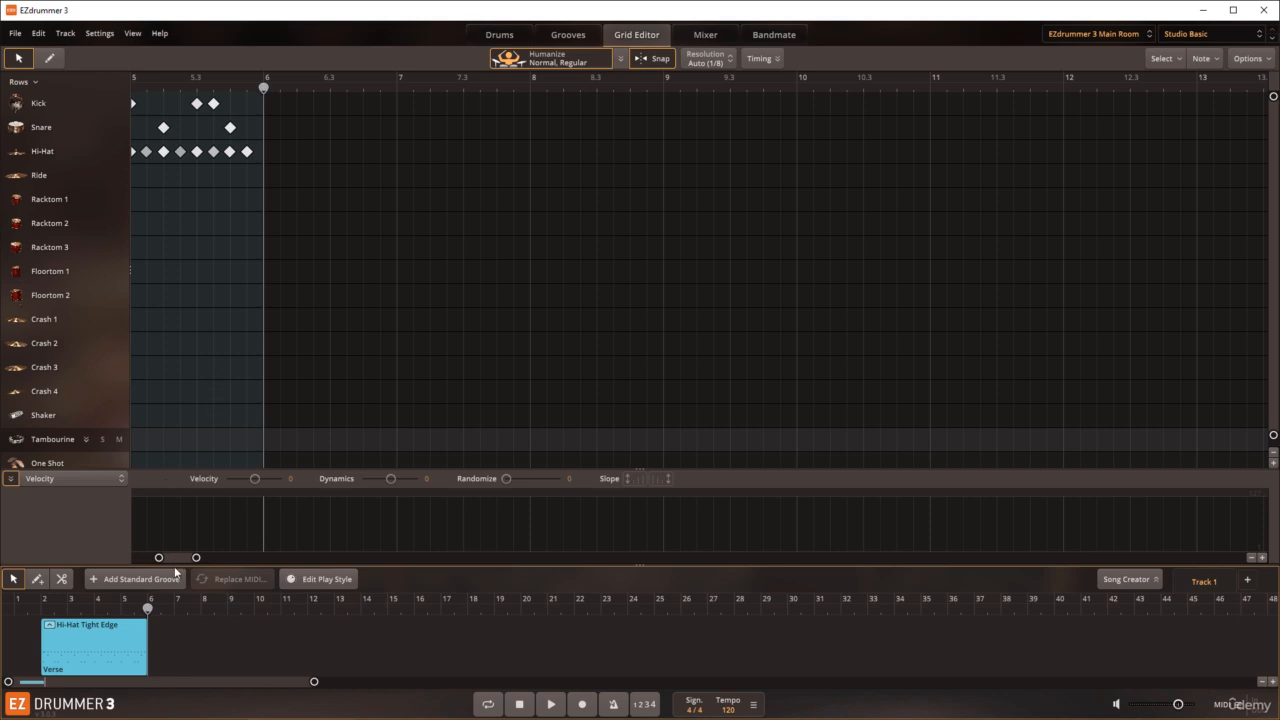
Step: Delete all default snare, hi-hat and kick notes from the block between bars 2 and 6
drag(170, 558, 151, 558)
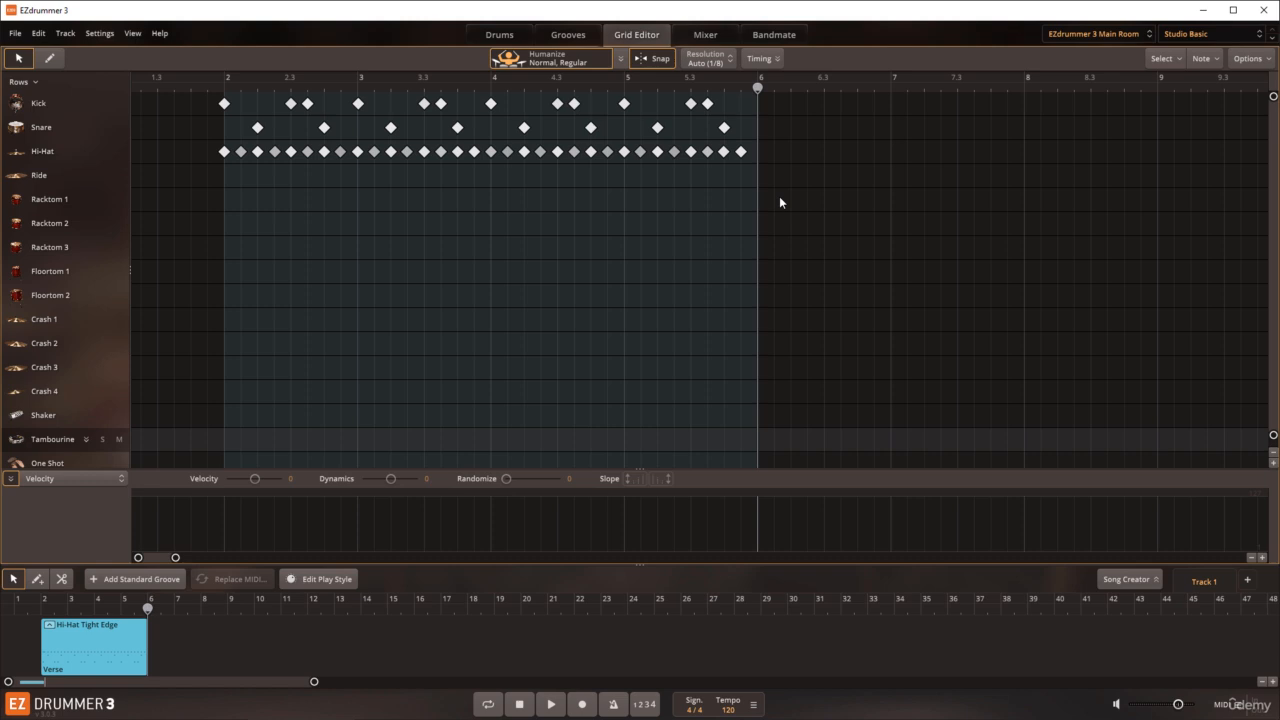
drag(779, 196, 207, 126)
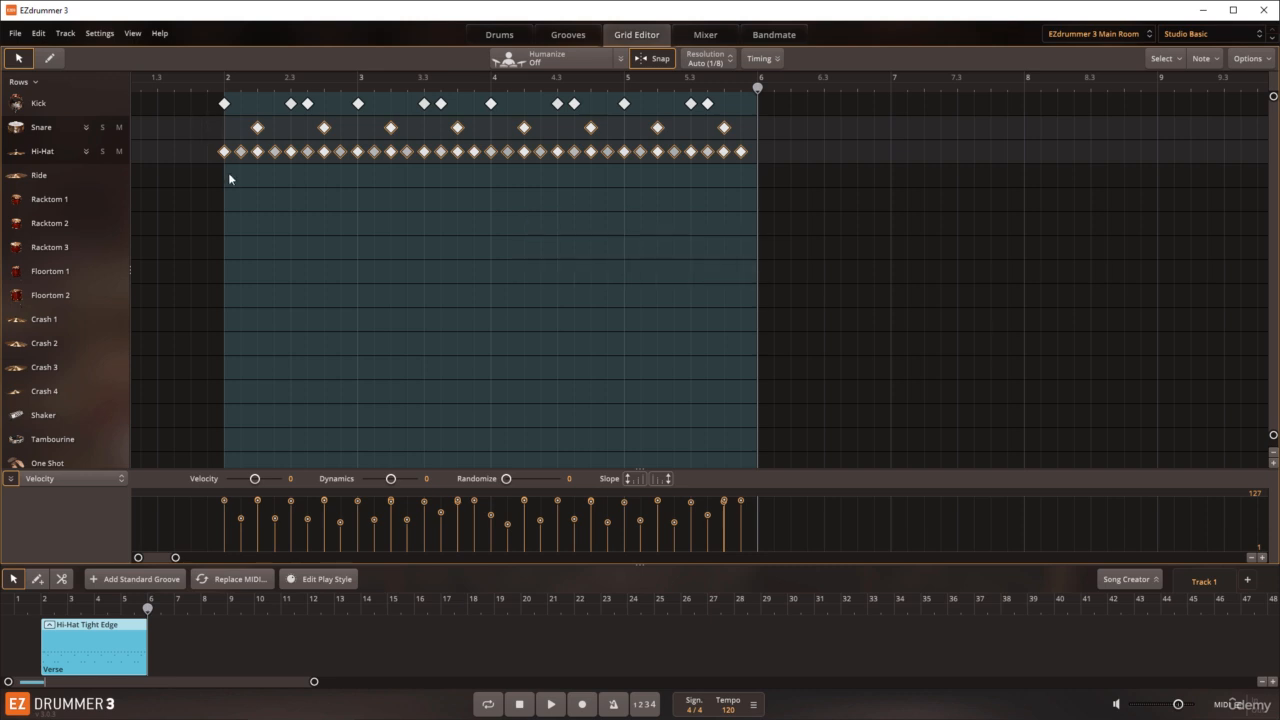
key(Delete)
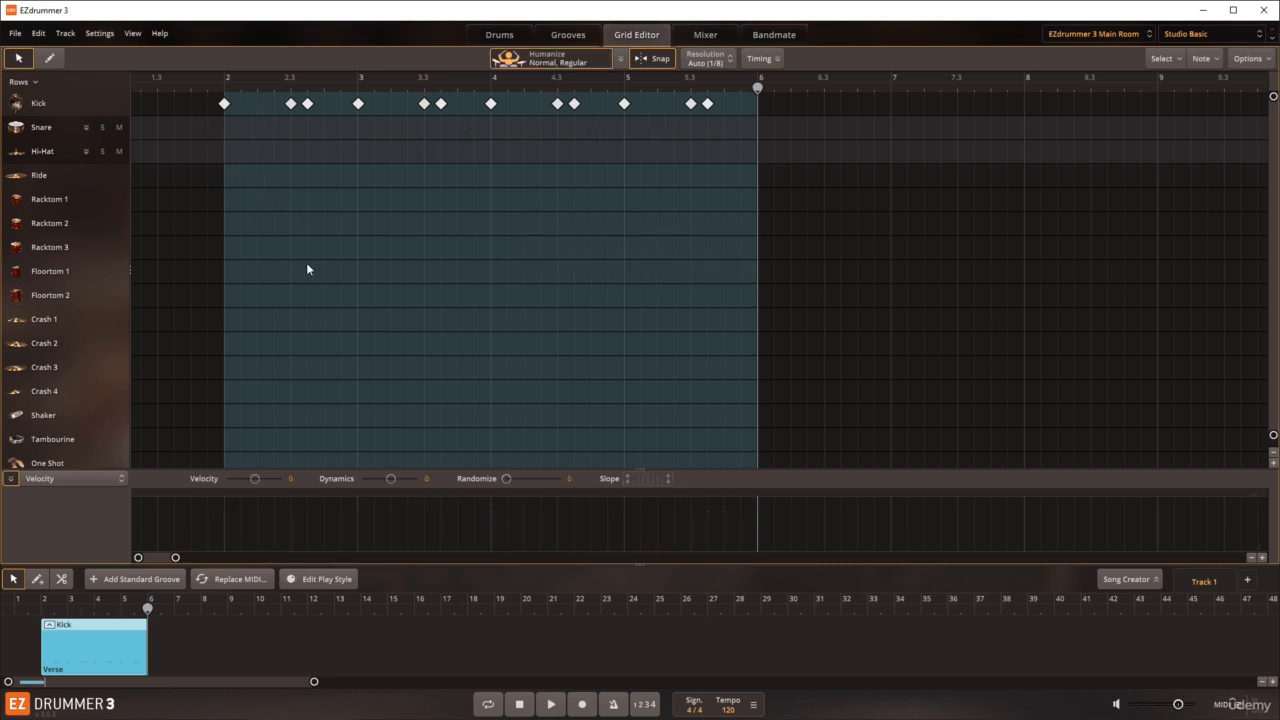
drag(750, 137, 222, 95)
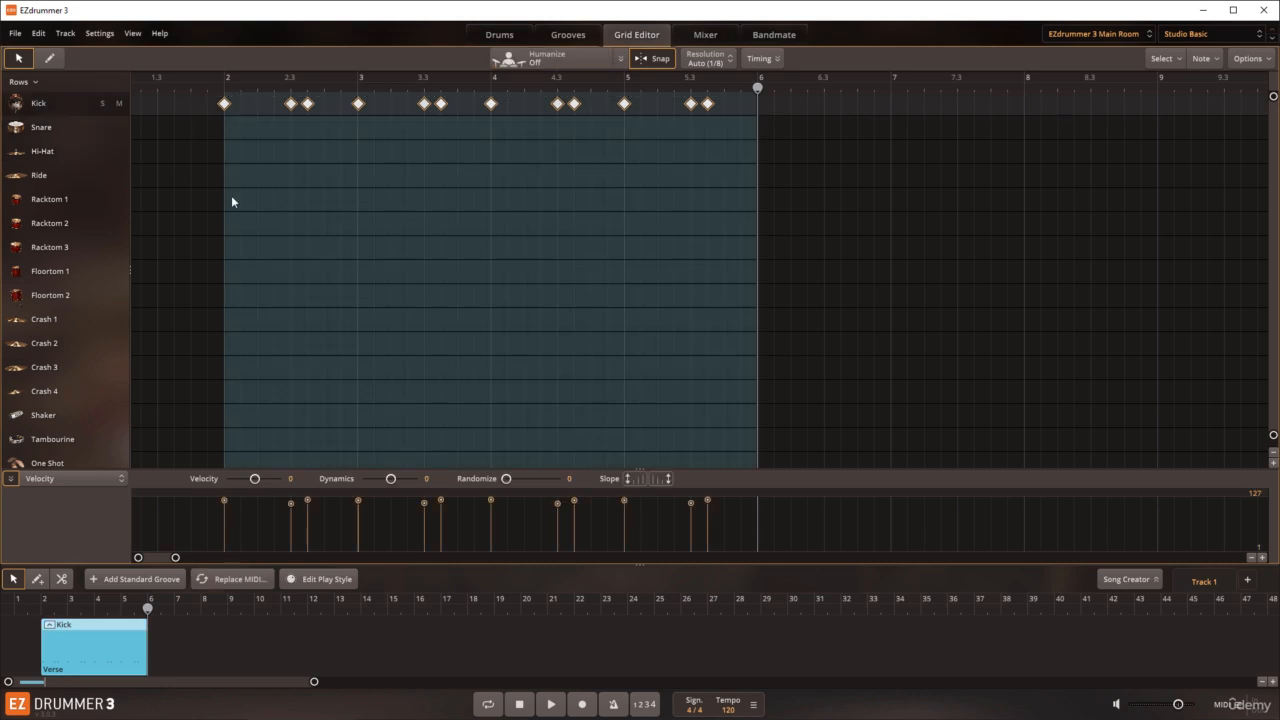
key(Delete)
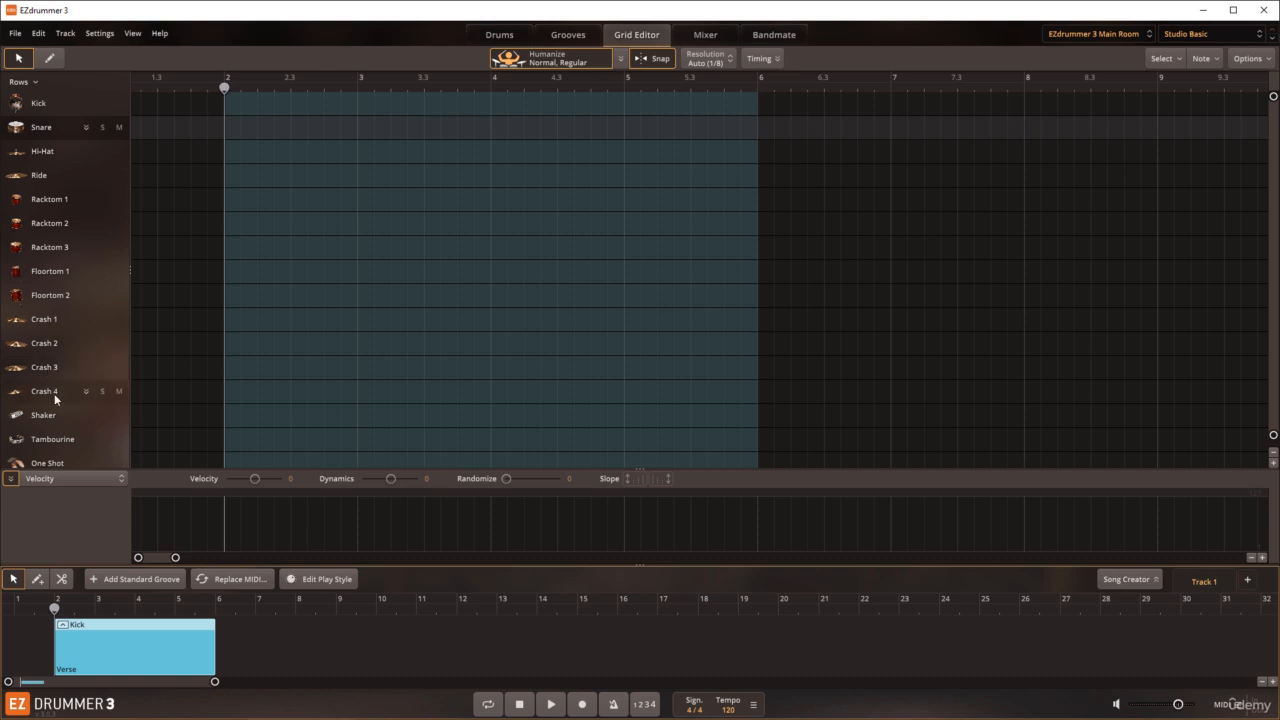
Step: Draw tambourine notes at the start of bars 2, 3, 4 and 5 with the pencil tool
click(54, 437)
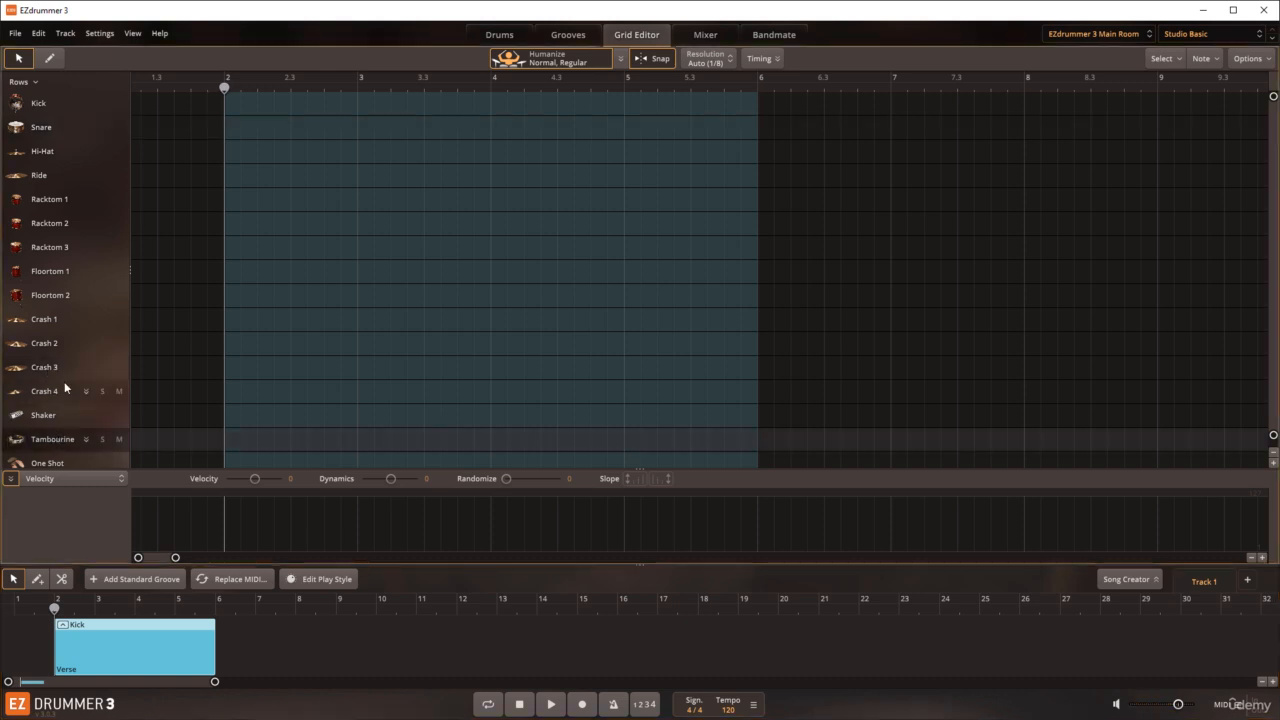
click(52, 58)
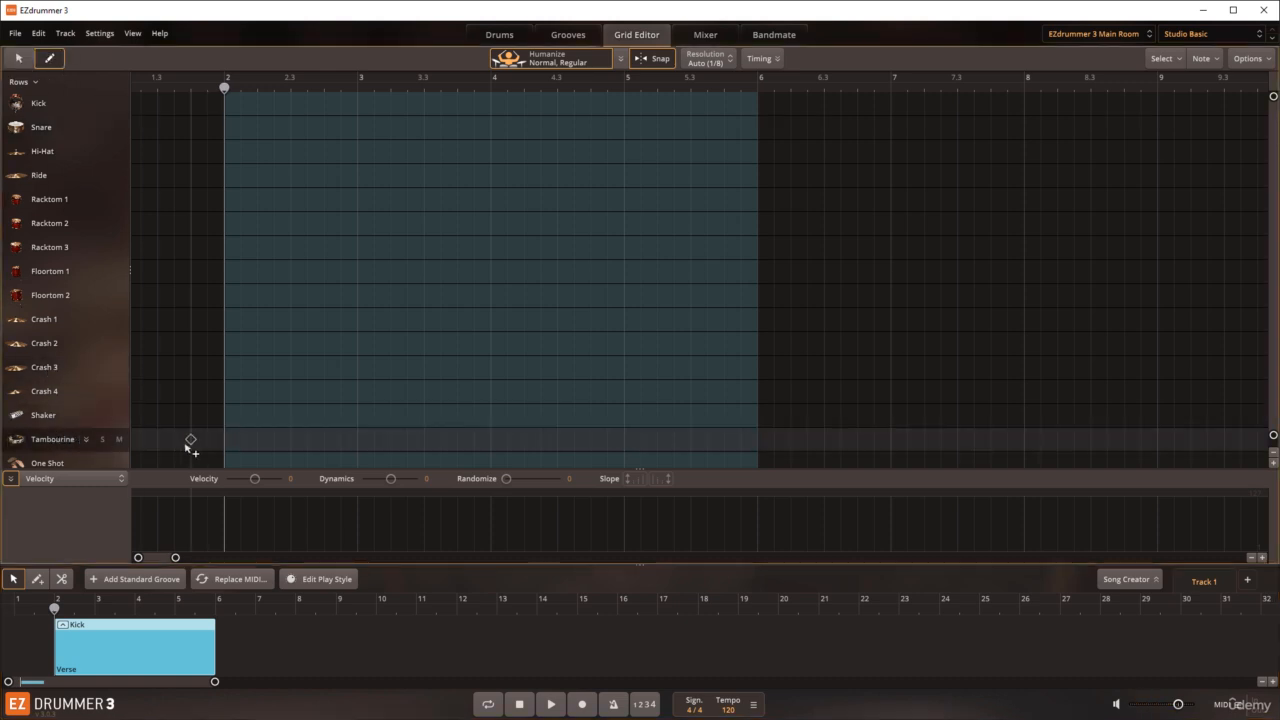
click(224, 440)
click(357, 440)
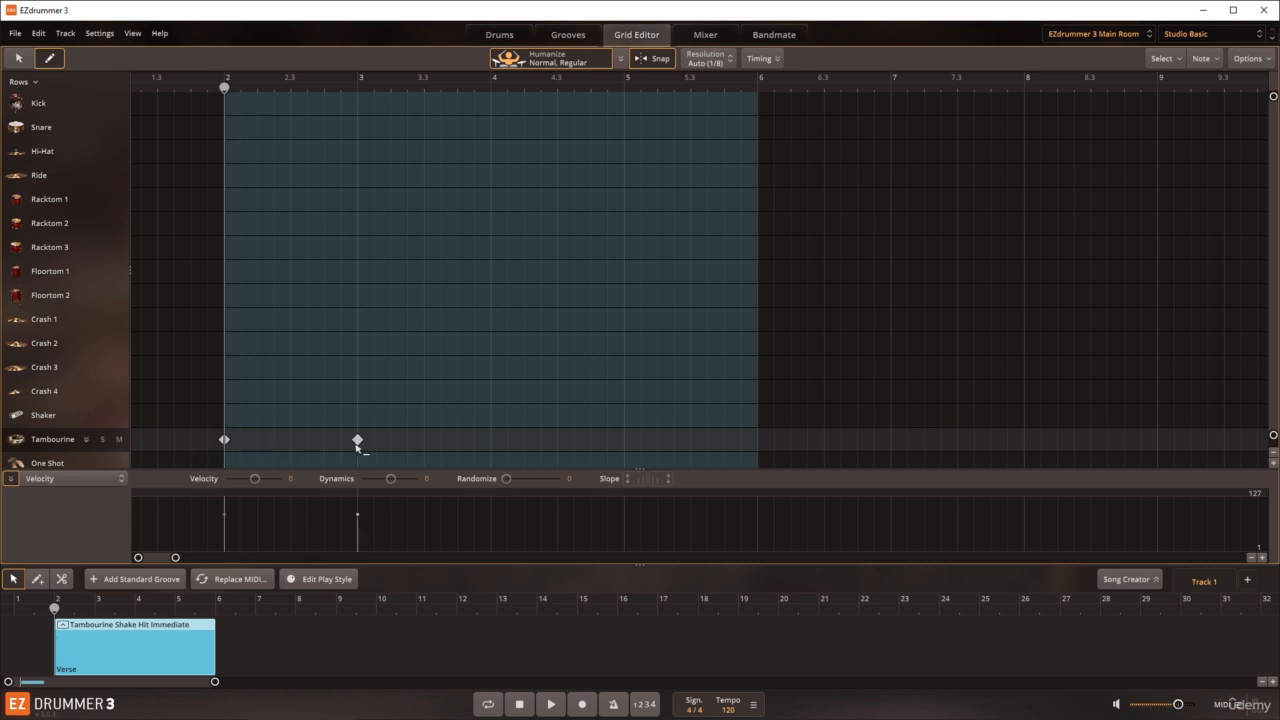
click(491, 440)
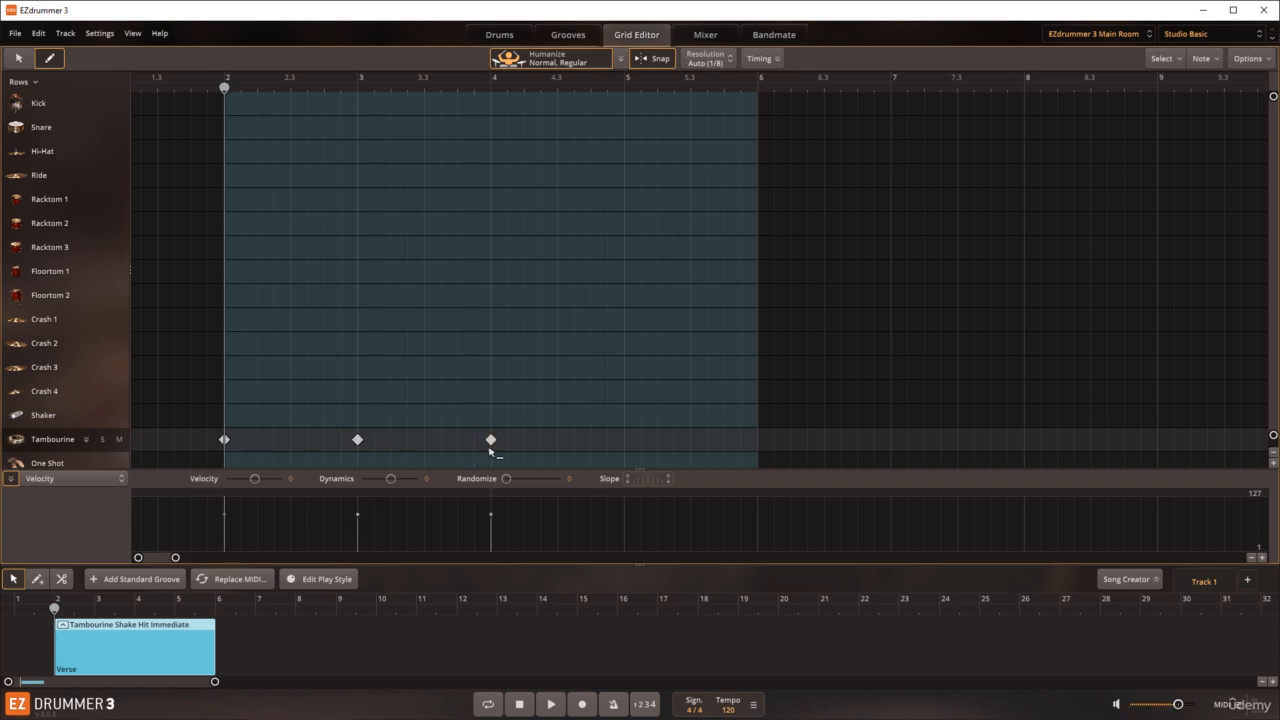
click(624, 440)
Step: Expand the Tambourine row, add Shake notes at 2.3, 3.3, 4.3 and 5.3, then collapse it and return to the selection tool
scroll(128, 391, down, 1)
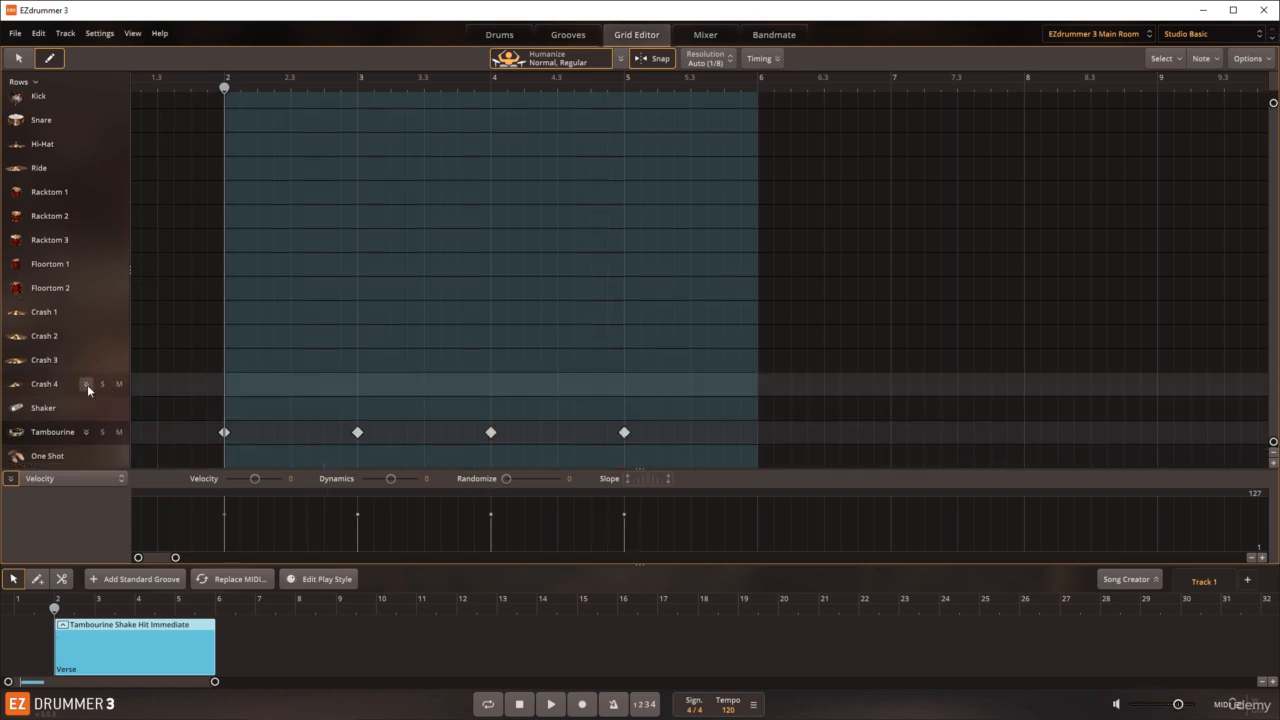
click(86, 432)
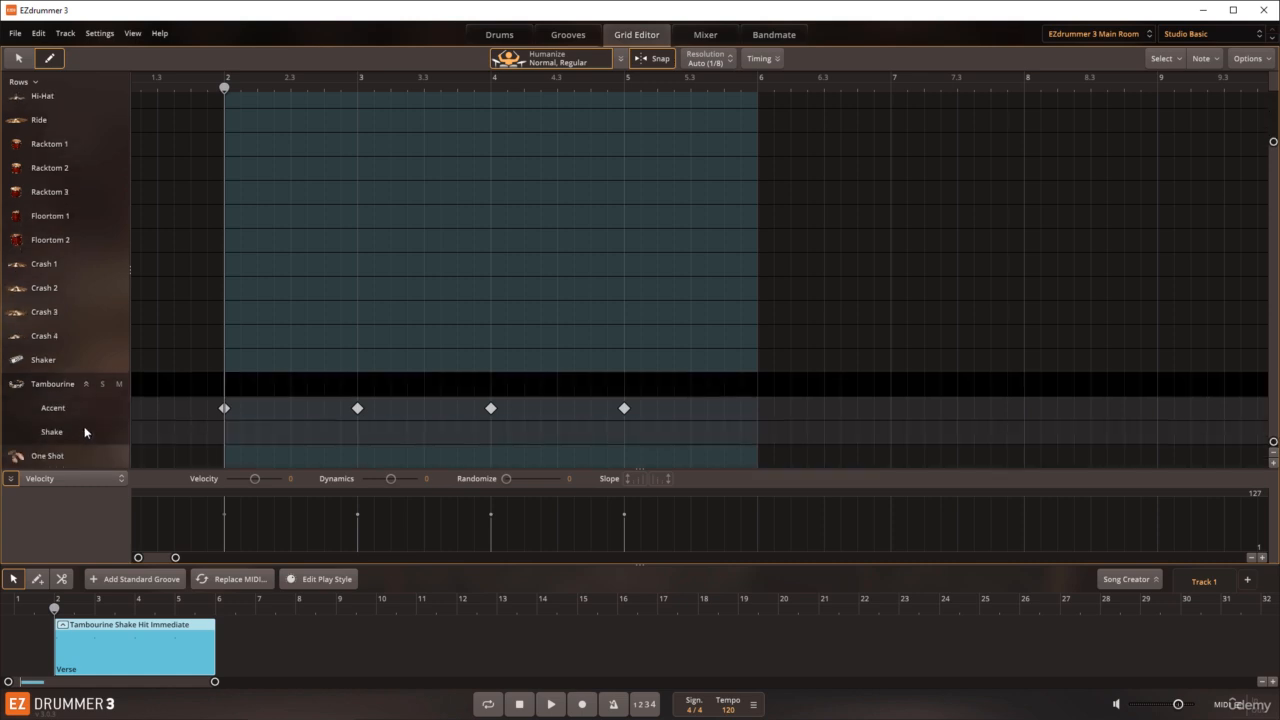
click(290, 432)
click(424, 436)
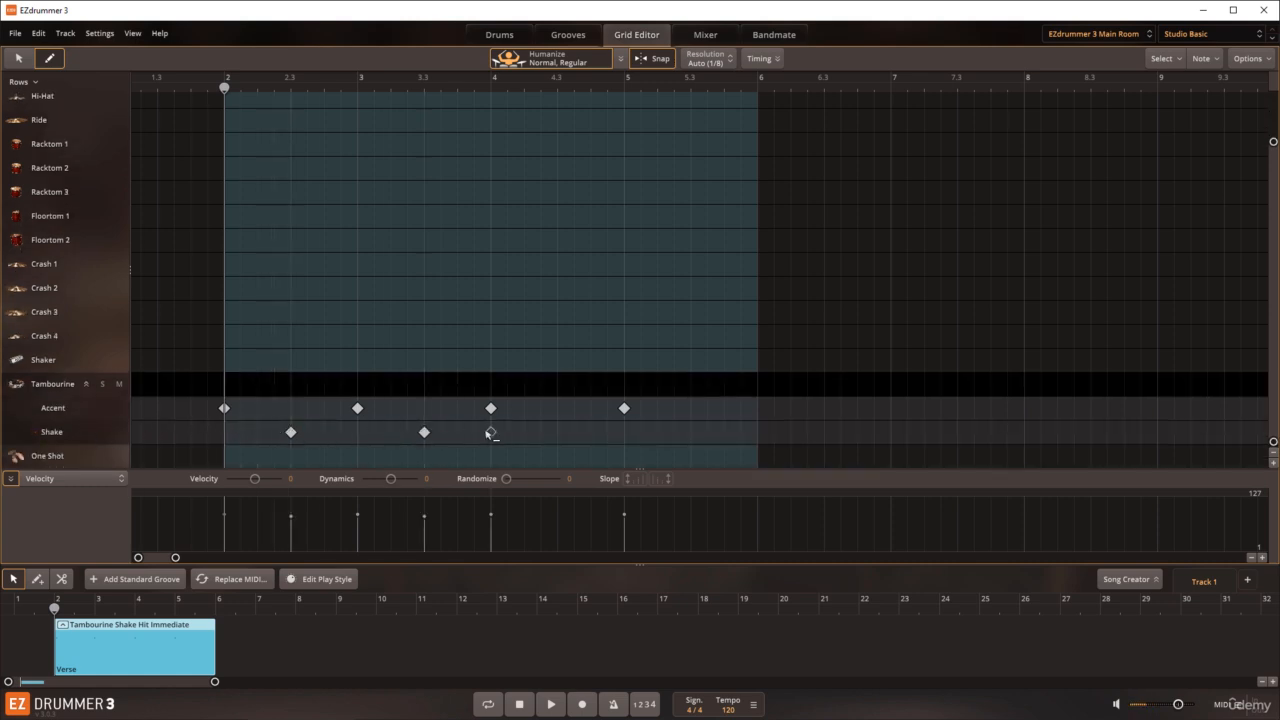
click(558, 436)
click(687, 440)
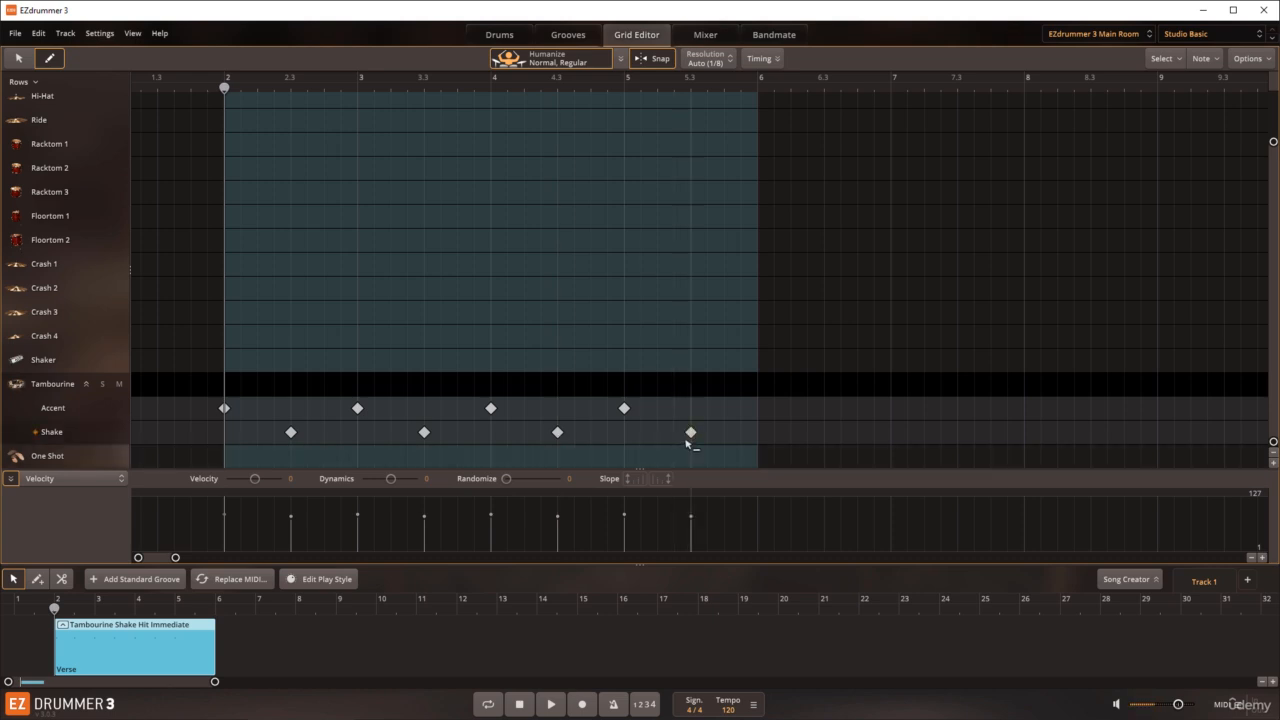
click(86, 384)
click(18, 59)
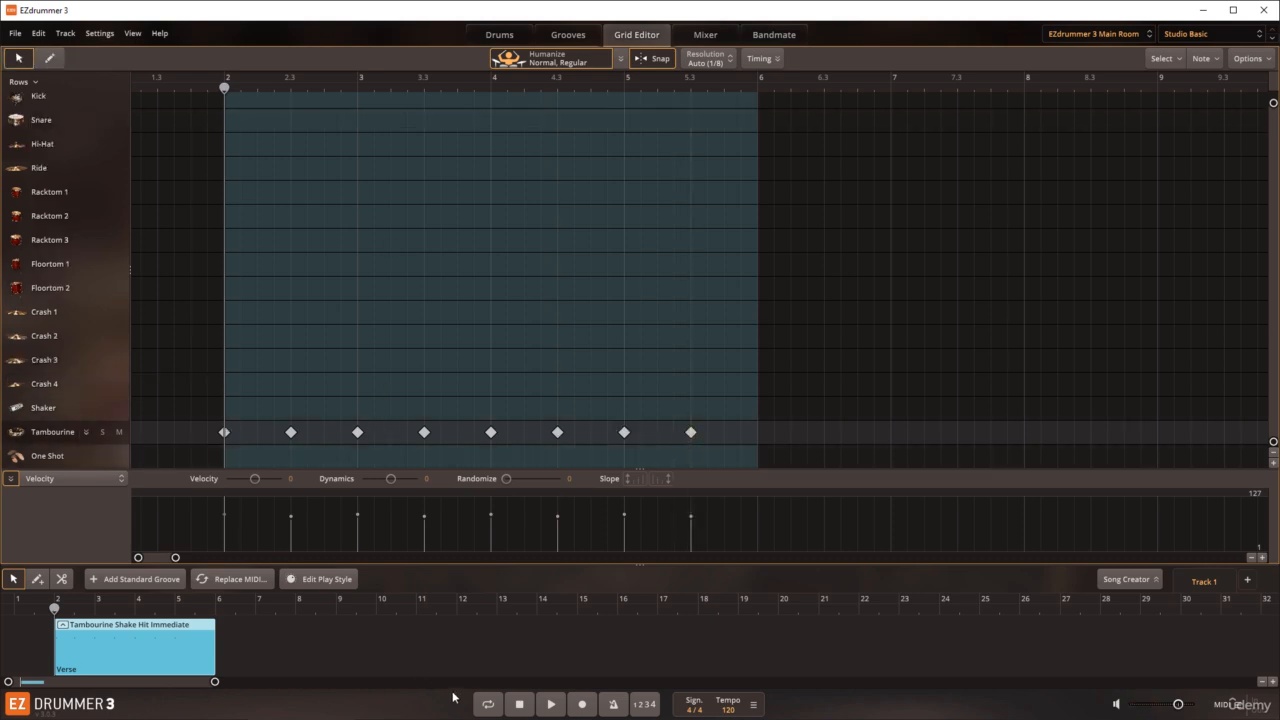
Step: Play the tambourine block with looping on, then stop playback and turn looping off
click(482, 706)
click(547, 706)
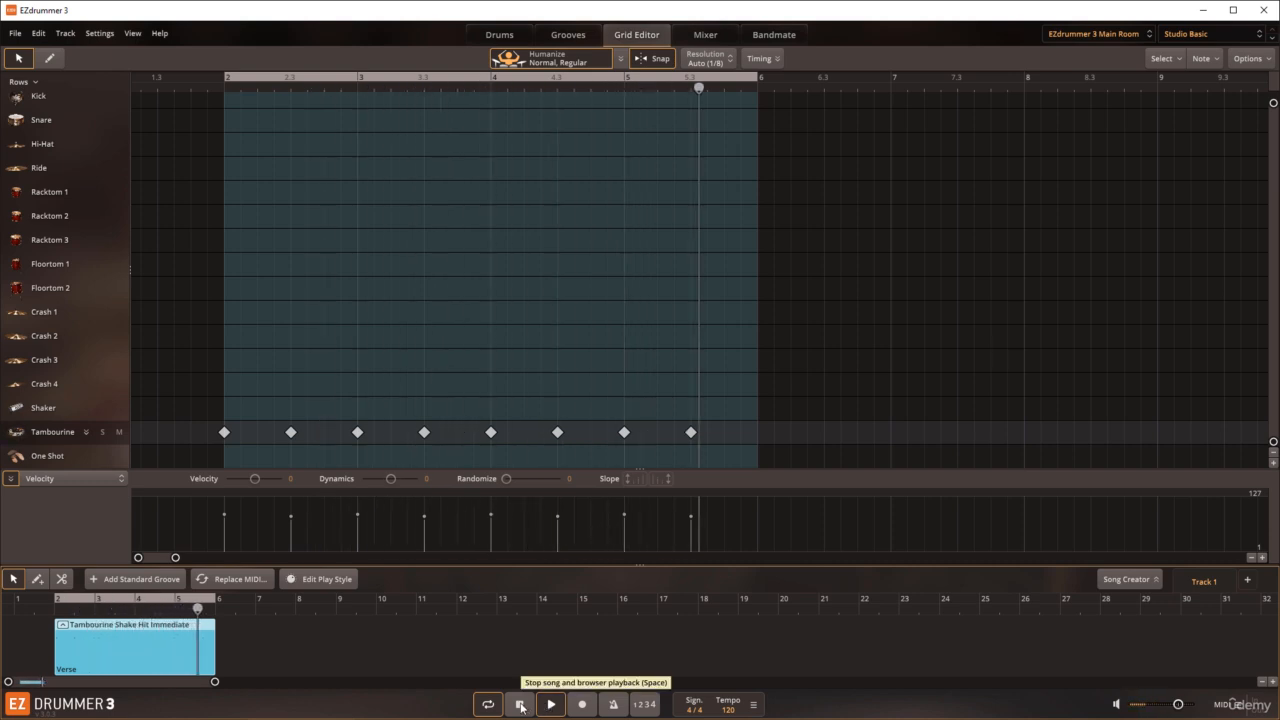
click(520, 706)
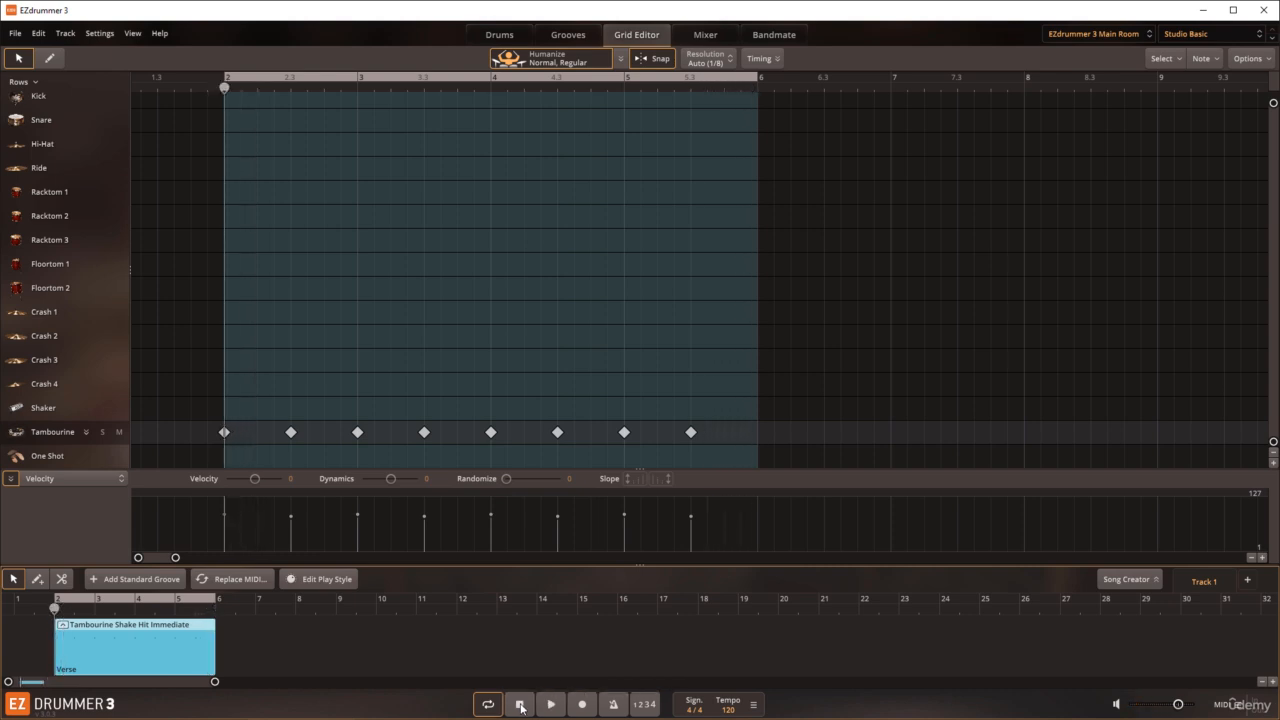
click(486, 705)
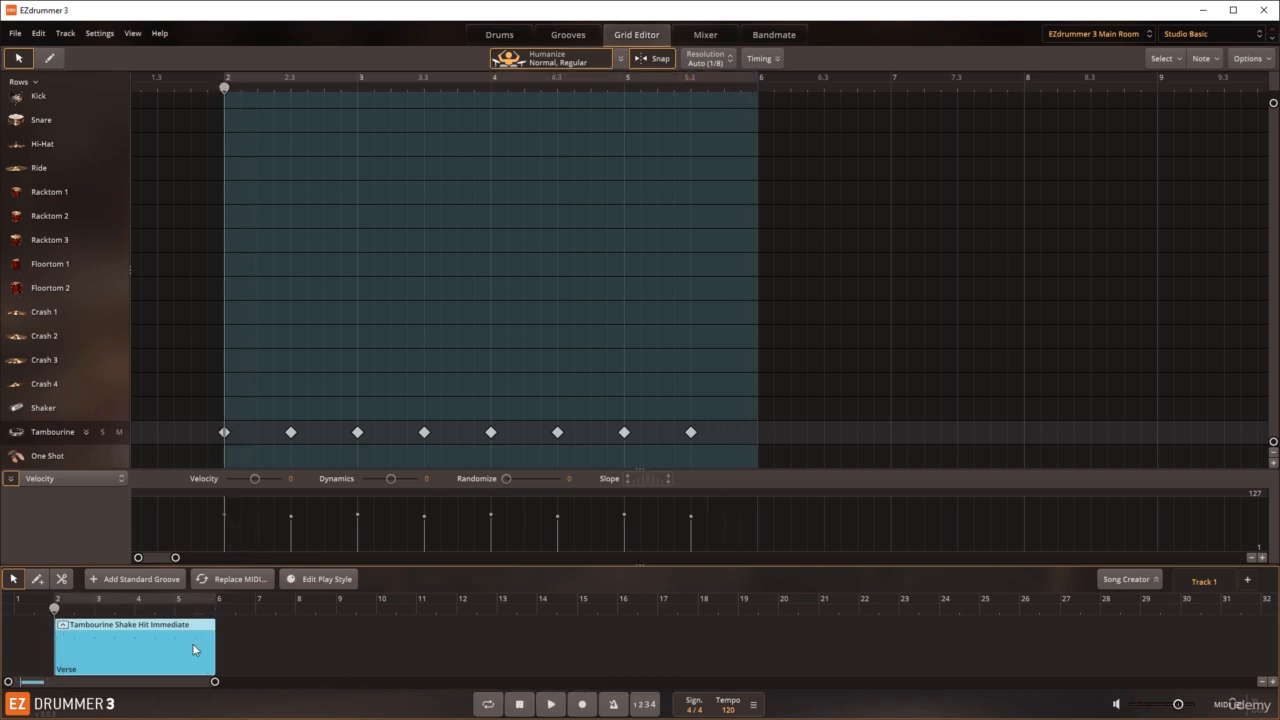
Step: Move the playhead to bar 3, open the Tempo Editor and add an Increase Tempo breakpoint there
click(38, 631)
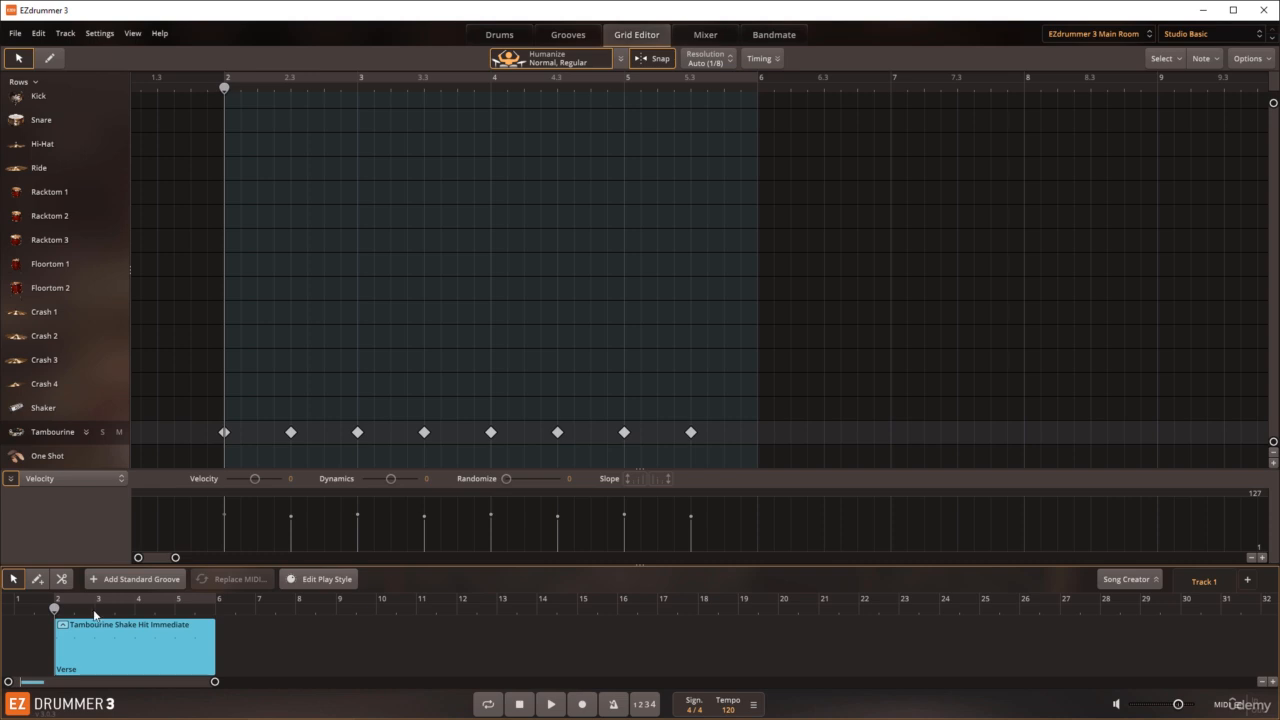
click(95, 613)
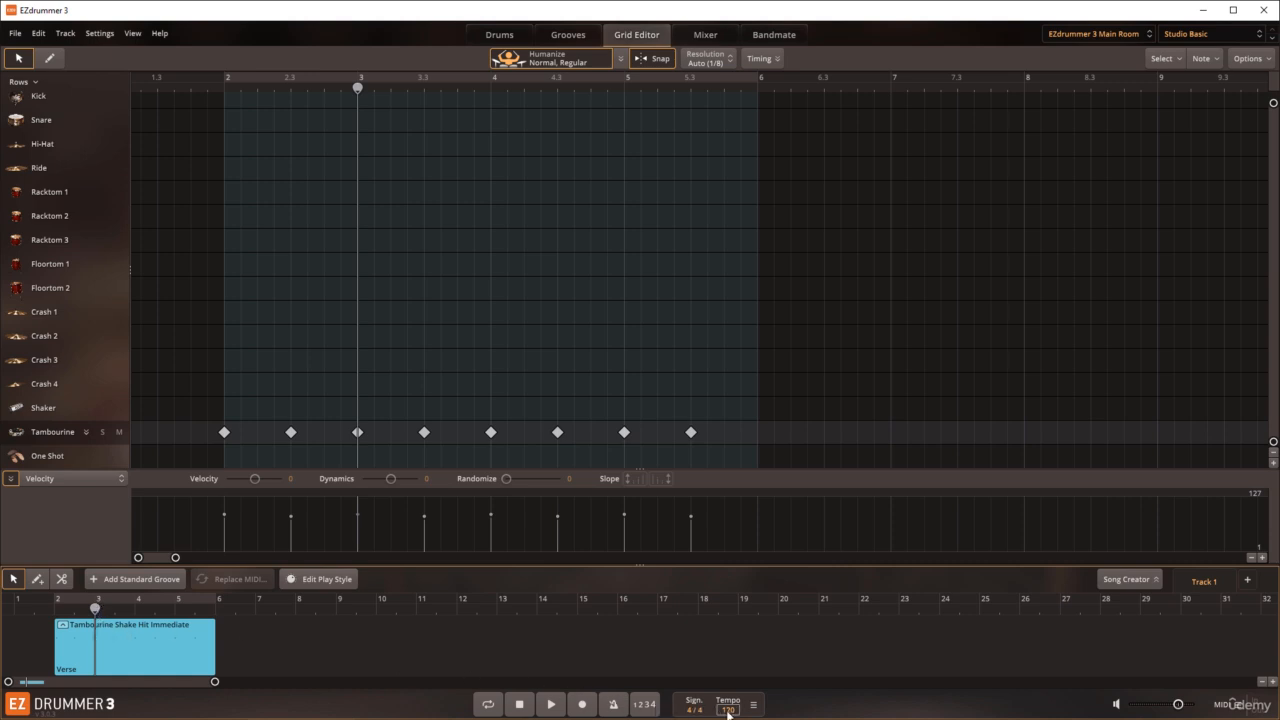
click(754, 706)
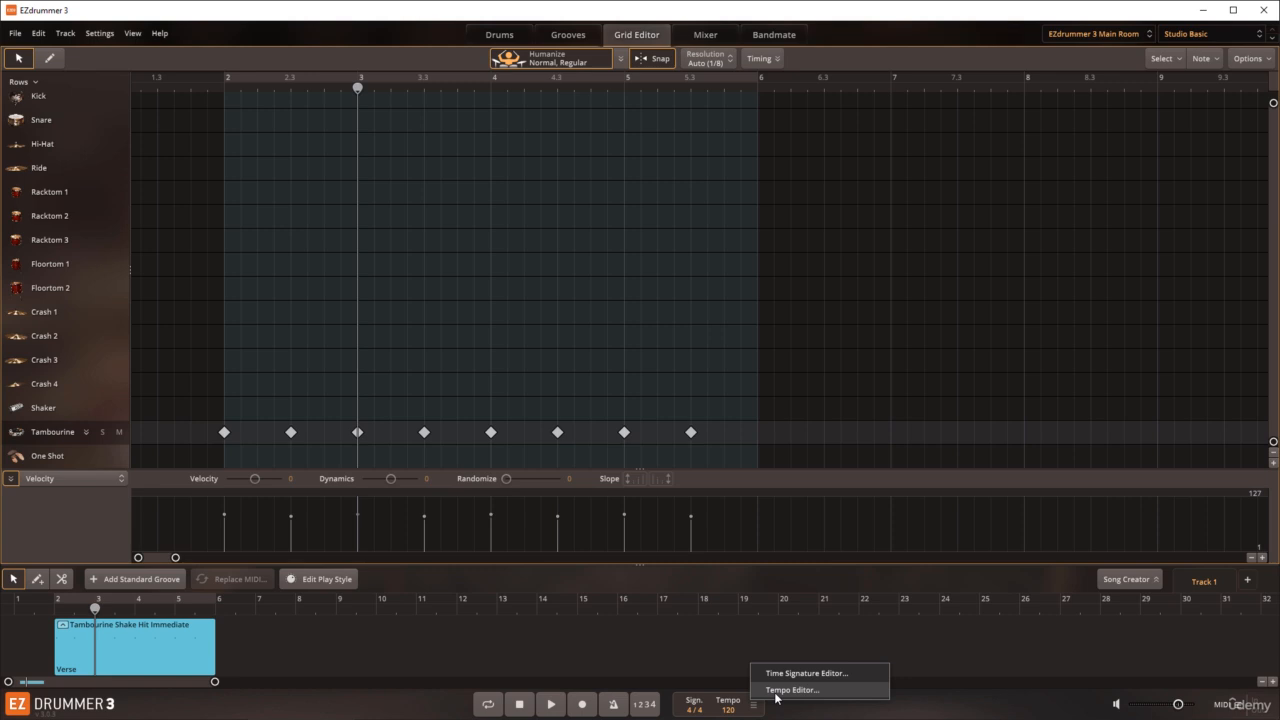
click(777, 690)
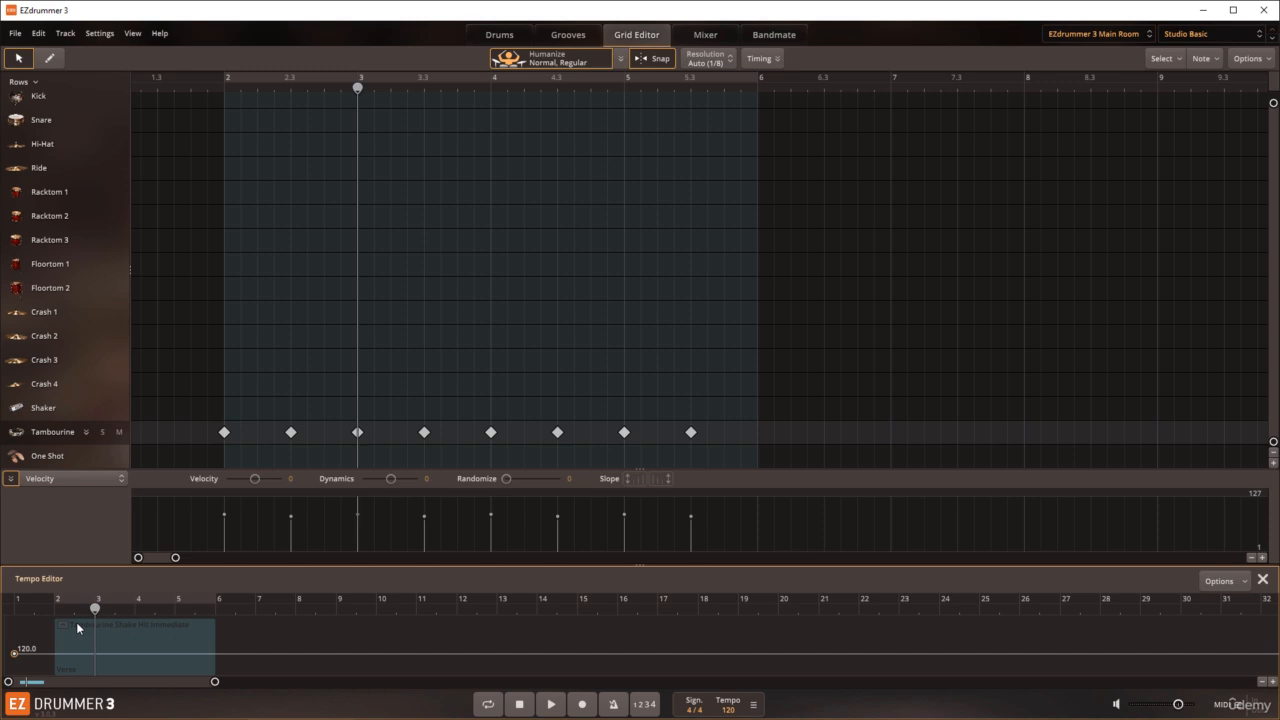
click(1244, 585)
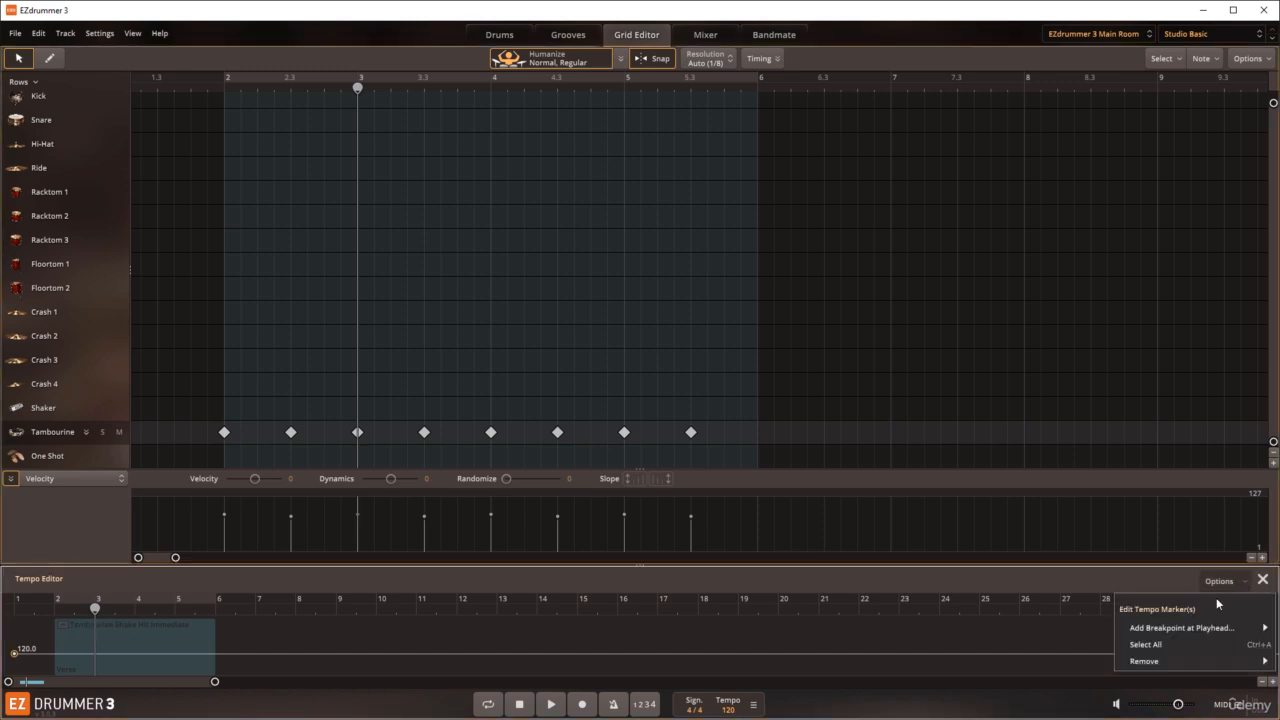
mouse_move(1199, 628)
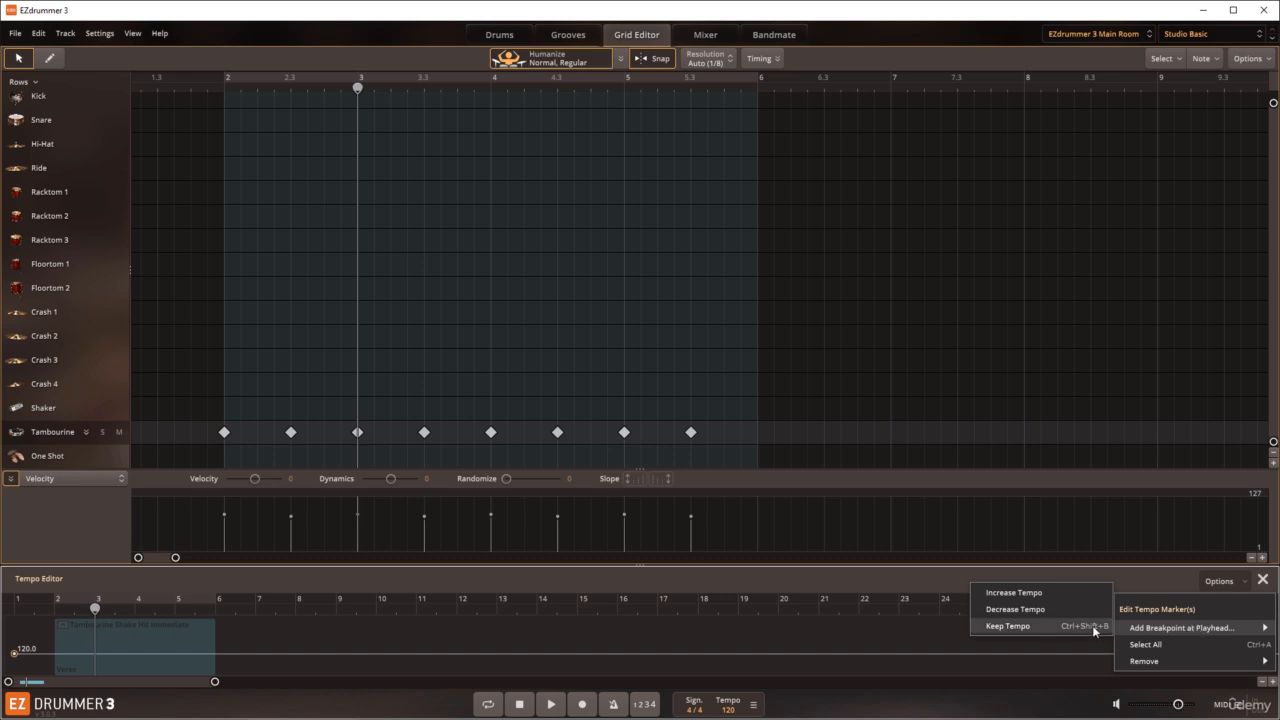
click(1035, 597)
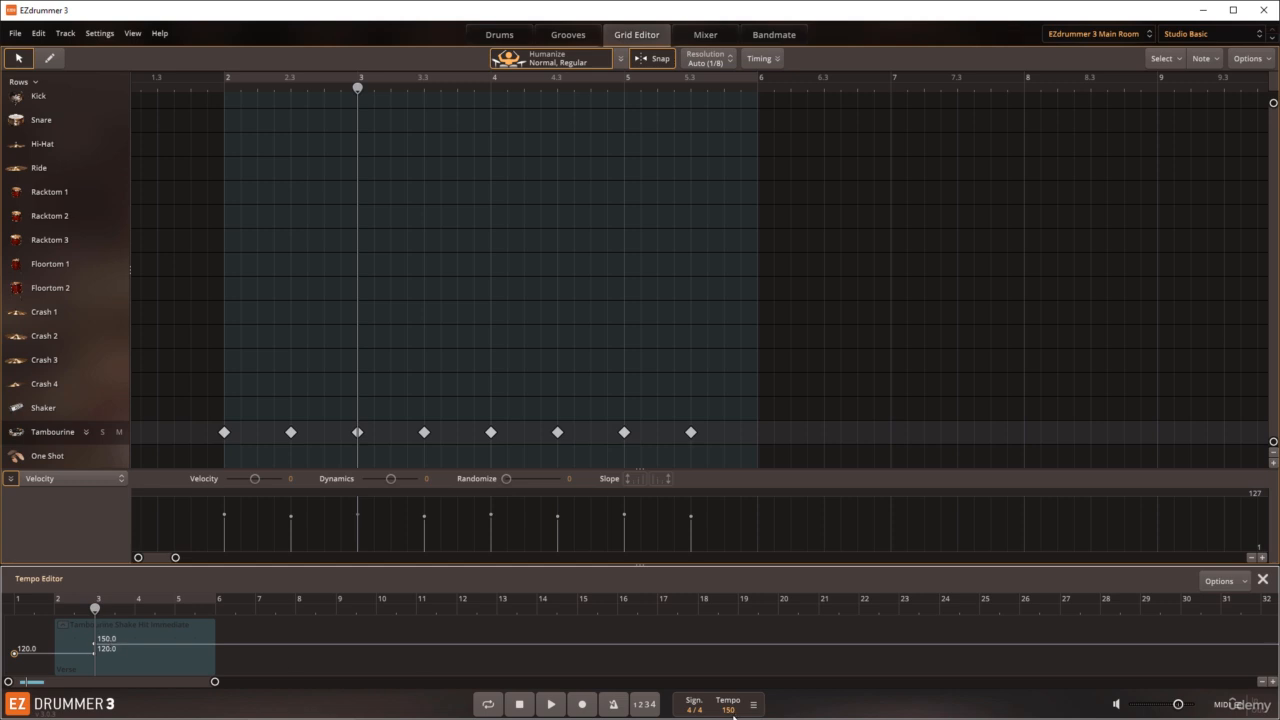
Step: Set the tempo of the bar 3 breakpoint to 121
click(733, 715)
double_click(730, 710)
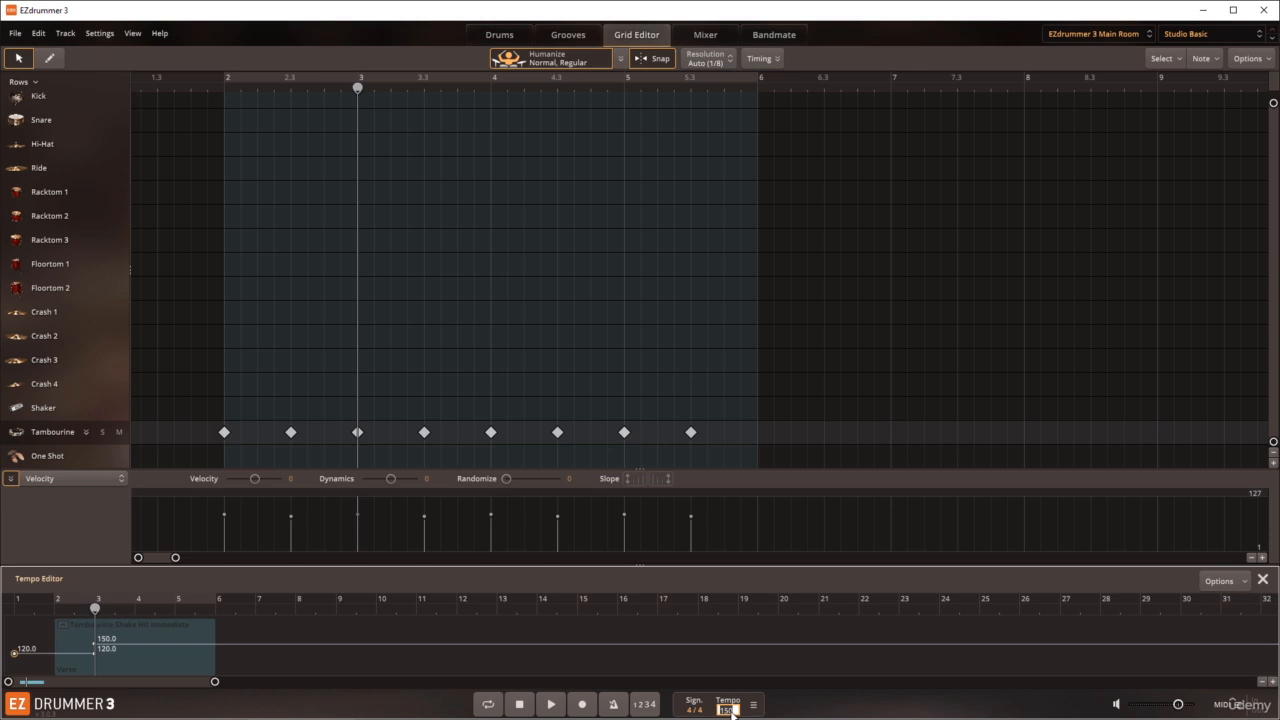
text(121)
key(Return)
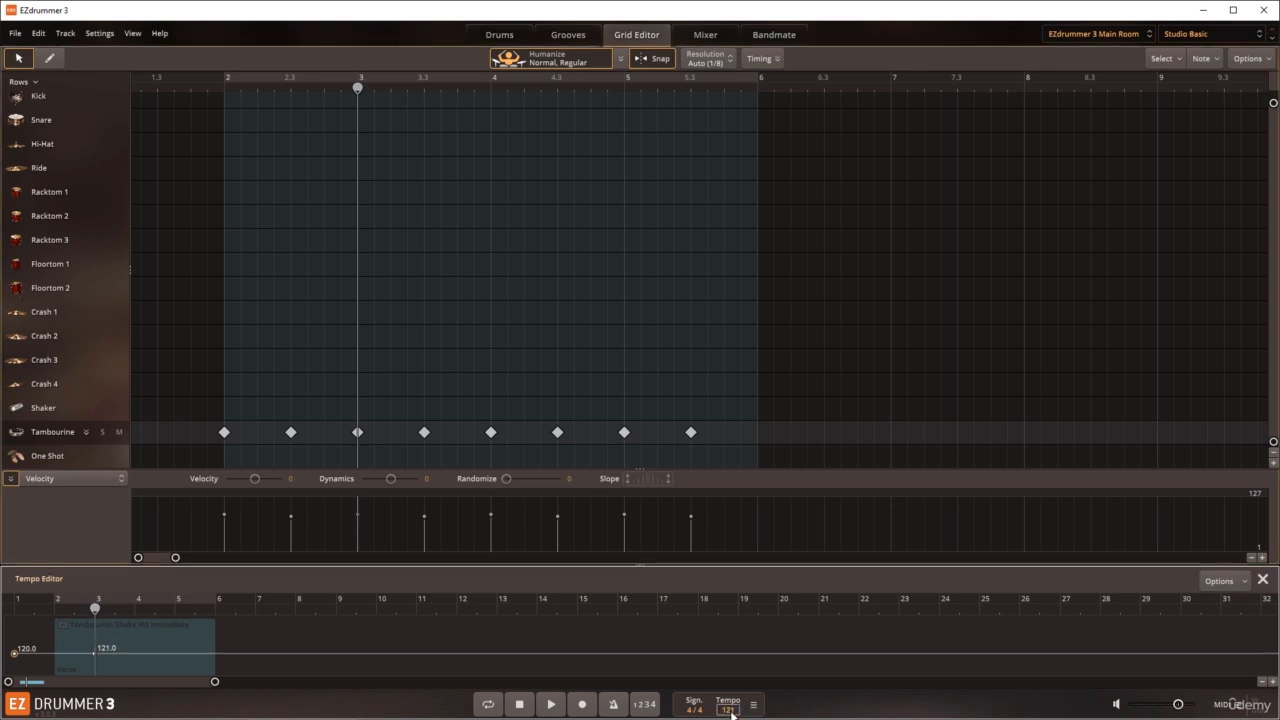
Step: Add a tempo breakpoint at bar 4 and set its tempo to 120
click(136, 613)
click(1216, 581)
mouse_move(1152, 628)
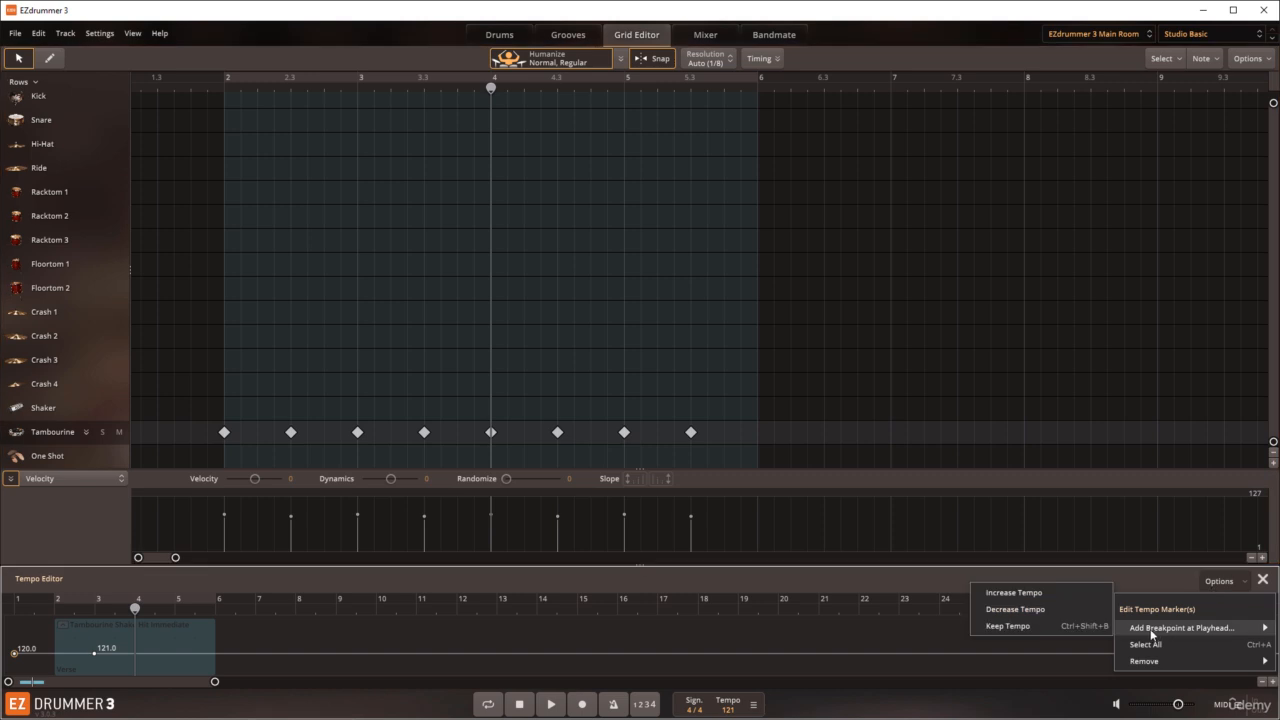
click(1020, 609)
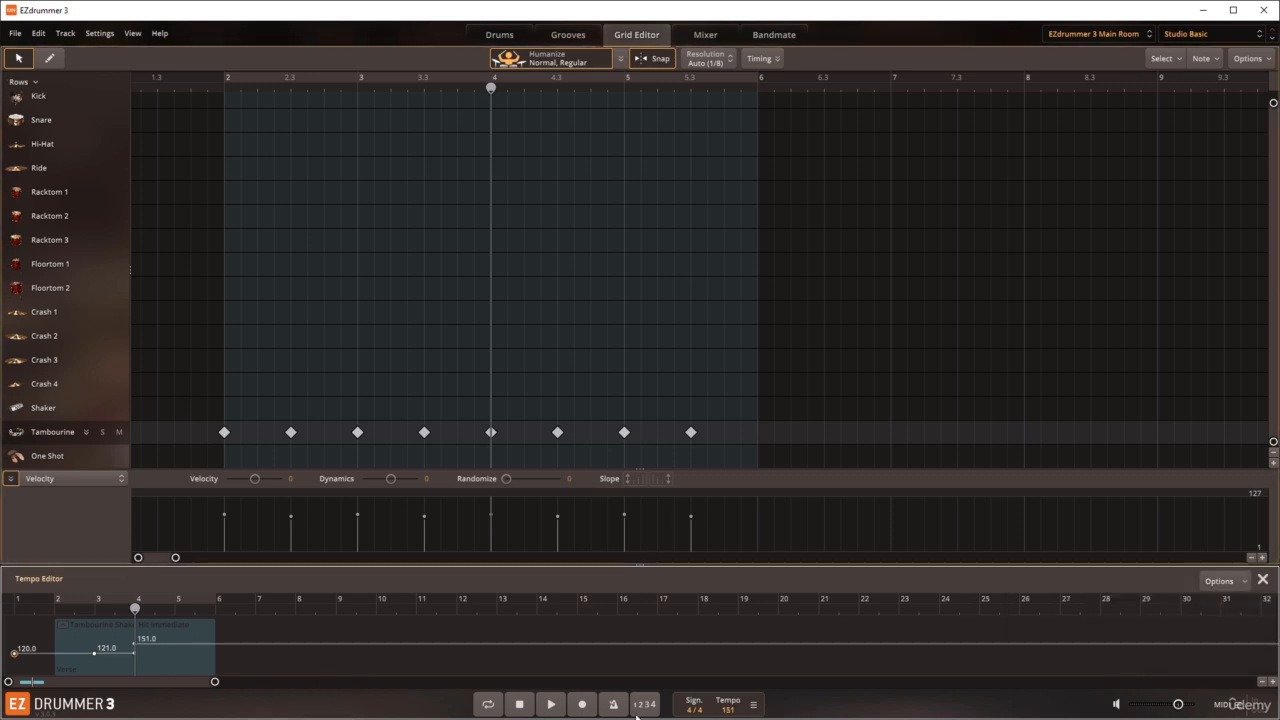
click(733, 711)
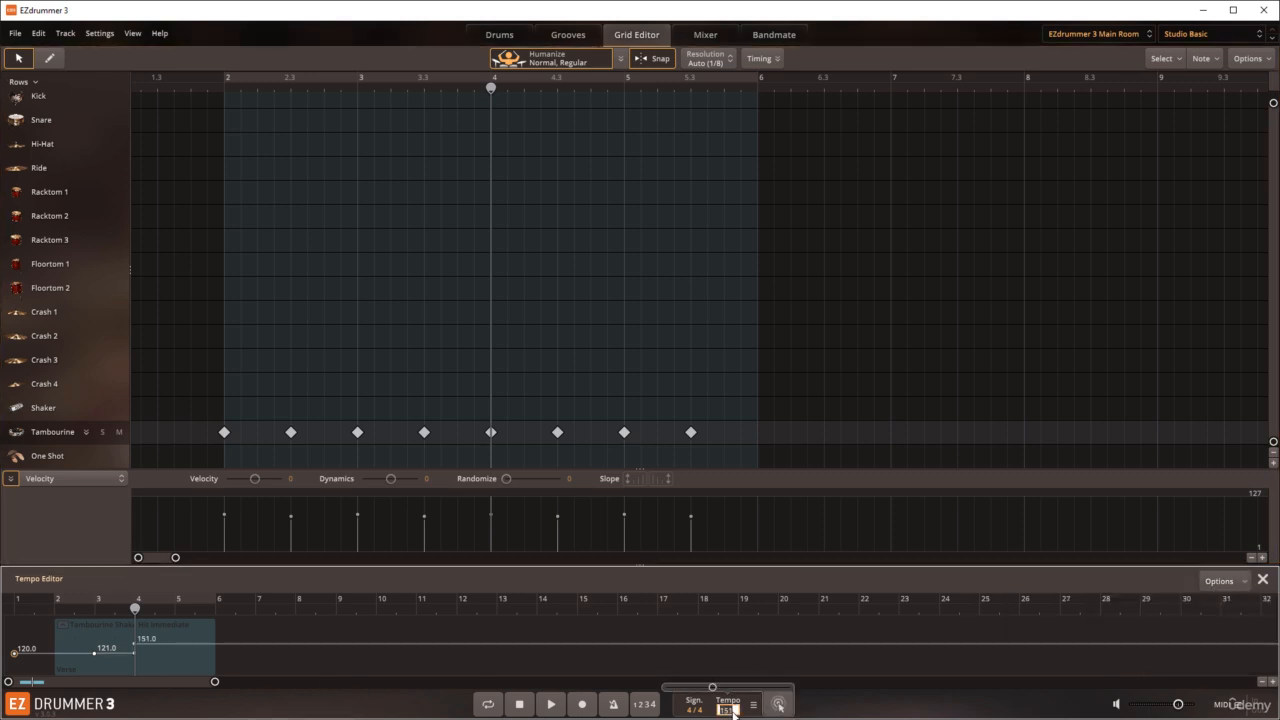
text(120)
key(Return)
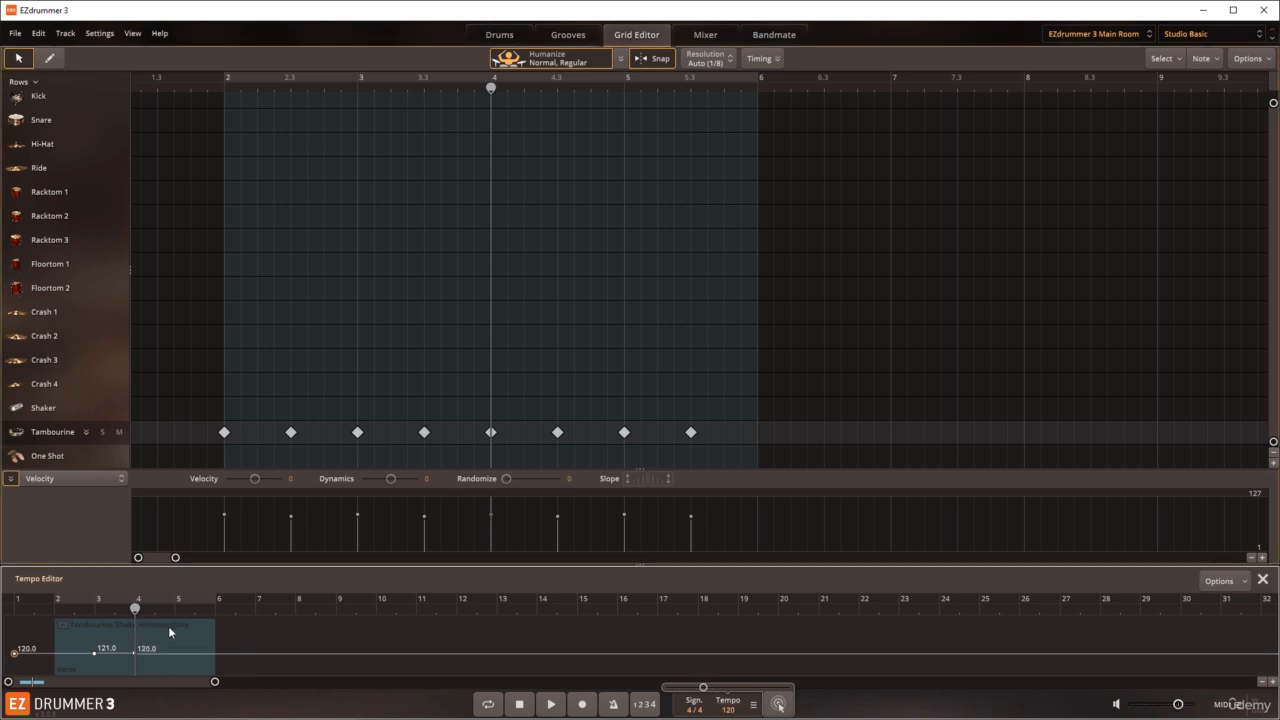
Step: Add a tempo breakpoint at bar 5 and set its tempo to 119
click(175, 610)
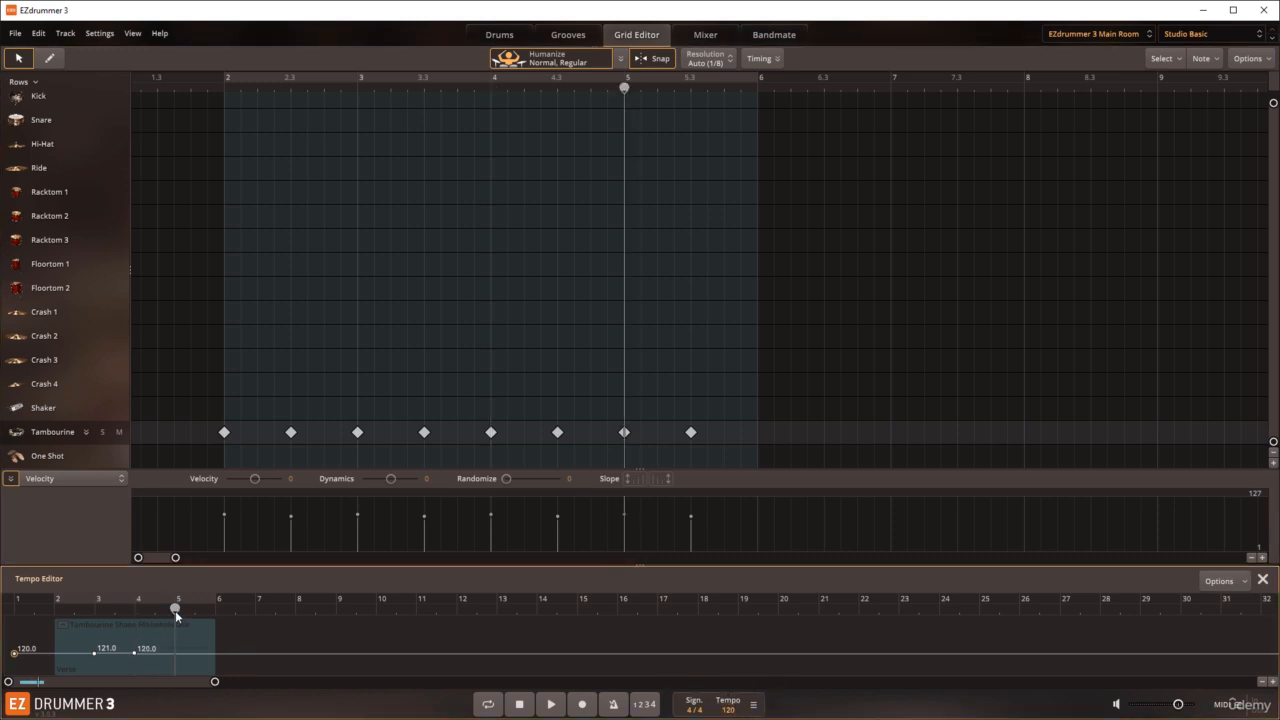
click(180, 662)
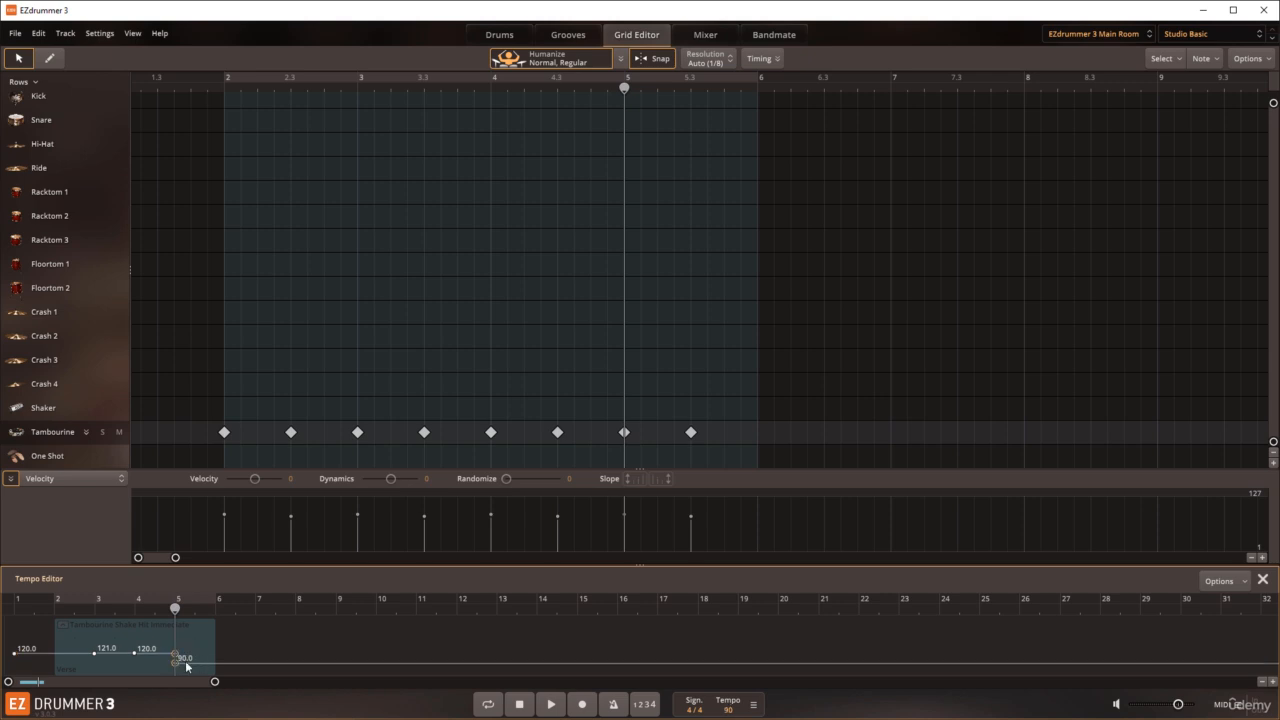
click(728, 709)
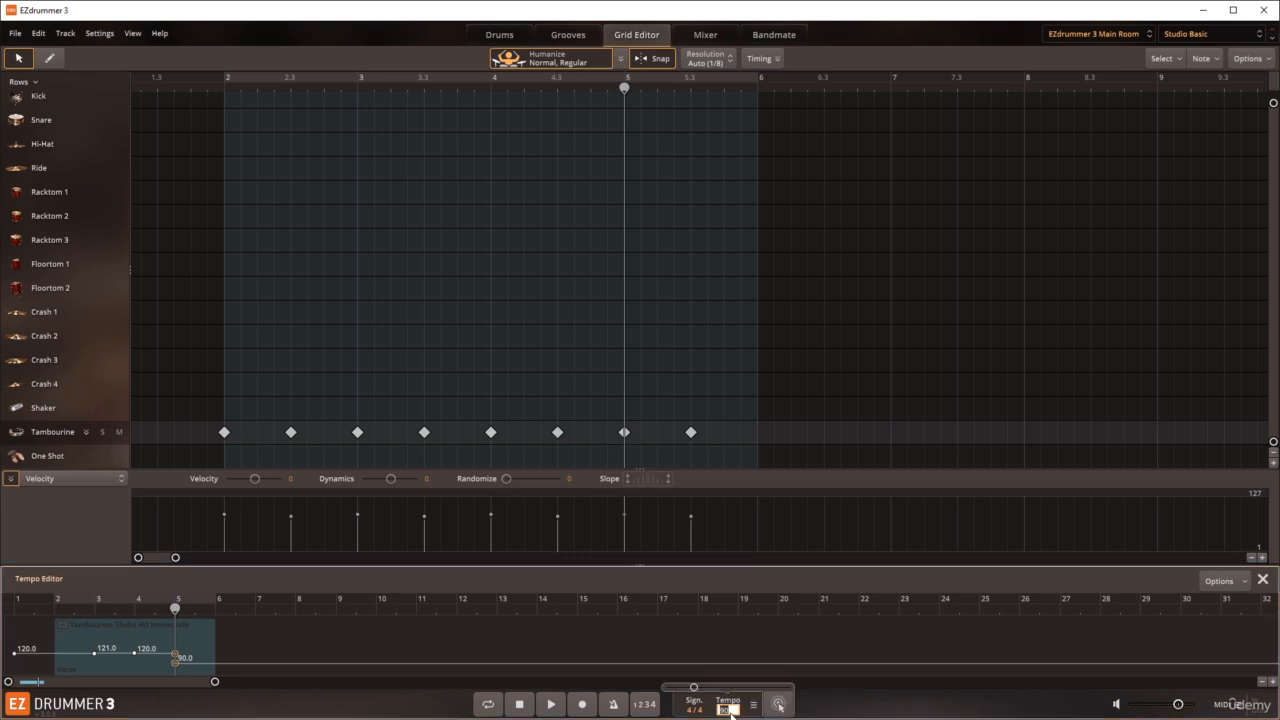
text(119)
key(Return)
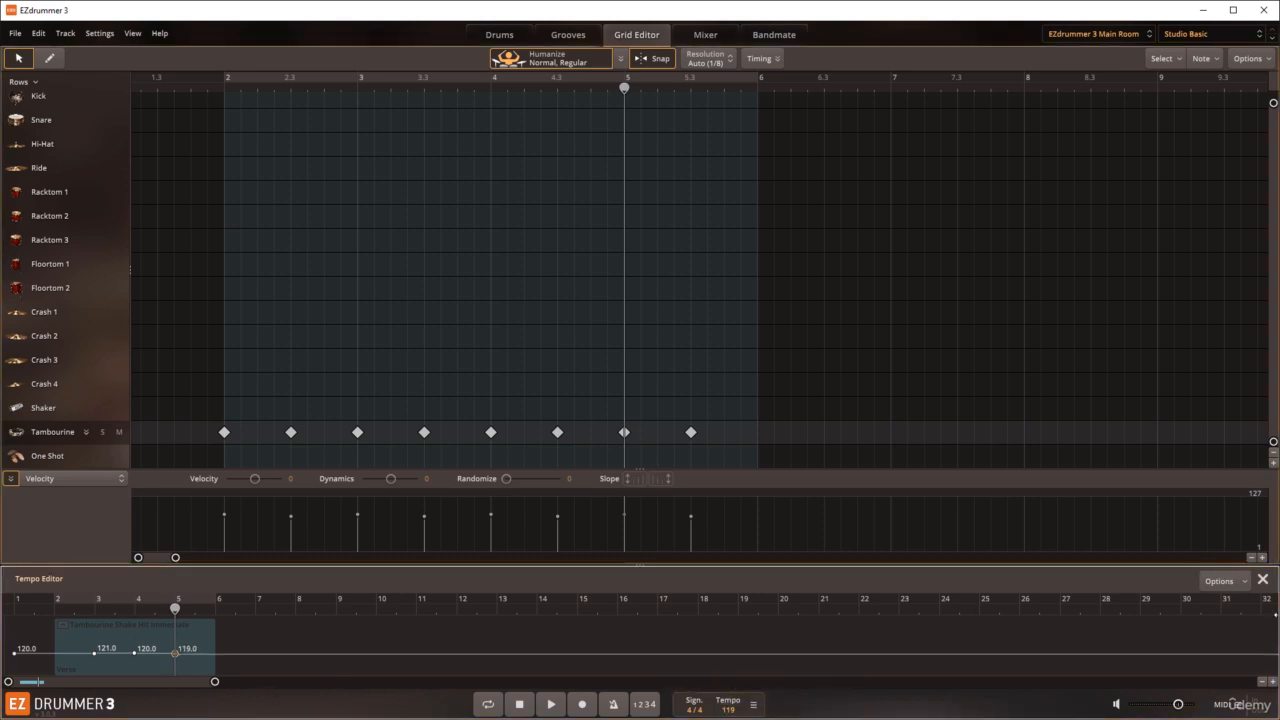
Step: Close the Tempo Editor, return to the song start and play the block with looping on to check the tempo changes
click(1263, 580)
click(519, 703)
click(490, 703)
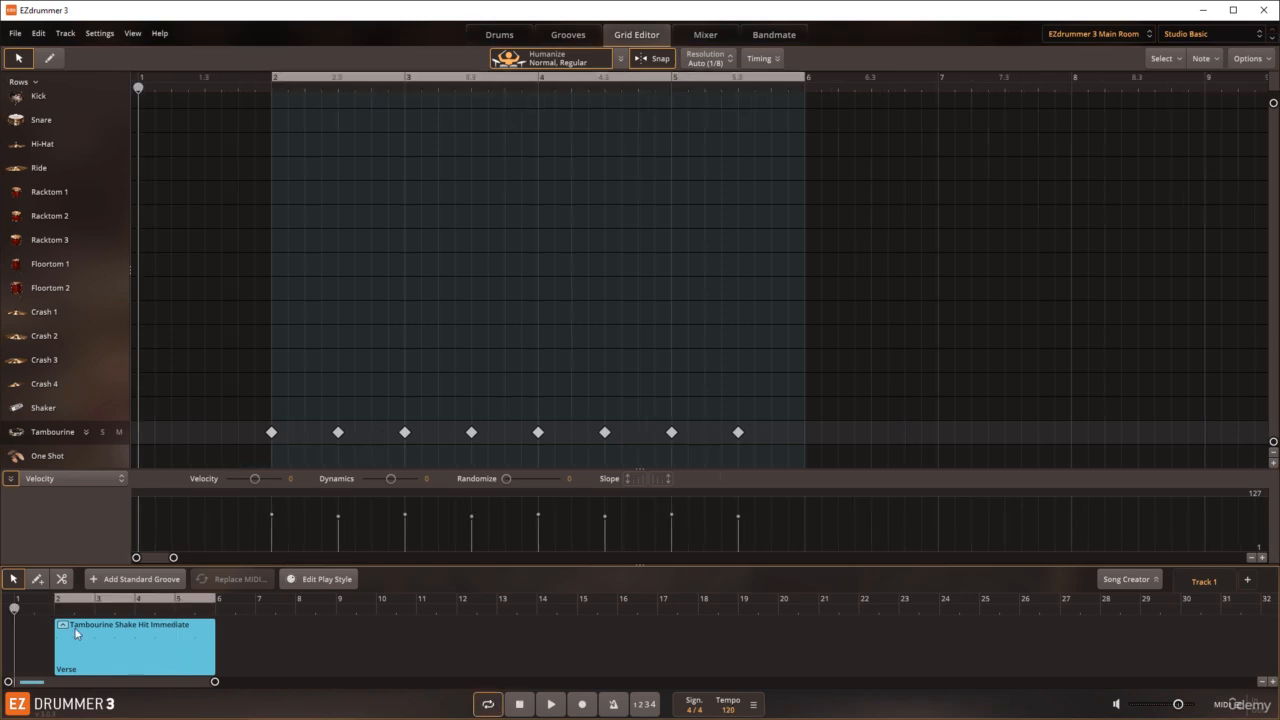
drag(215, 682, 87, 690)
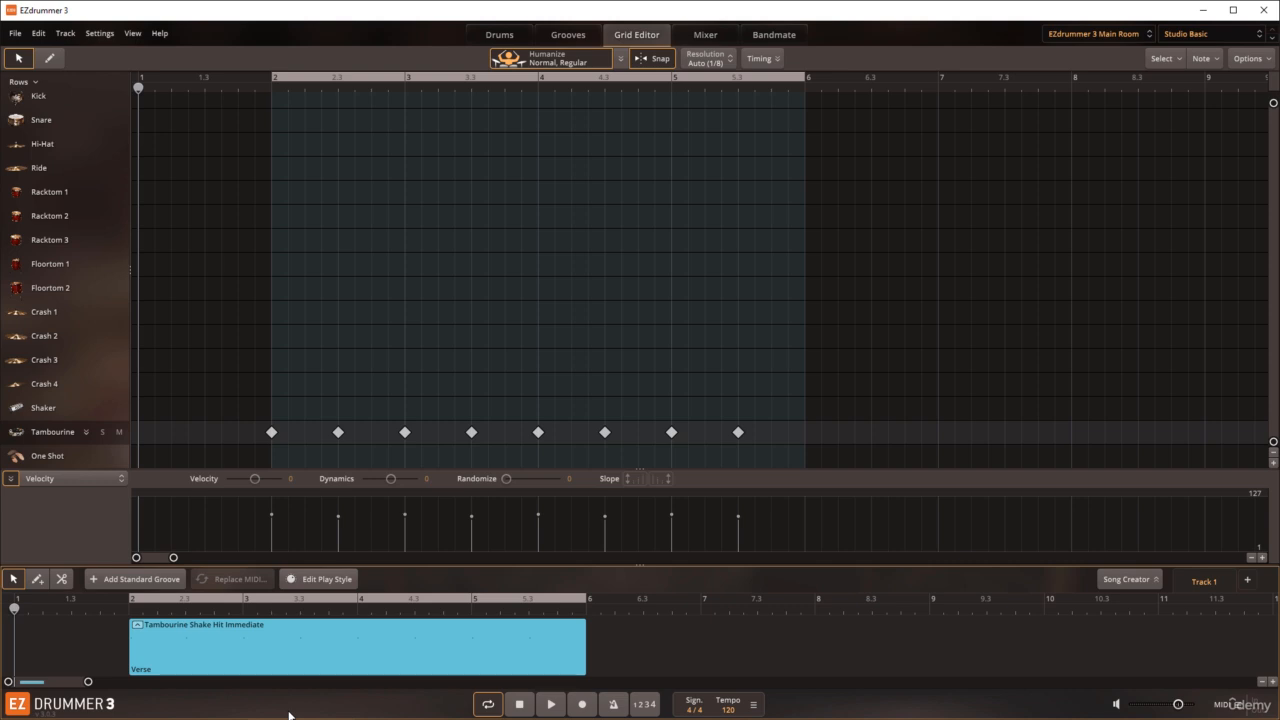
click(549, 705)
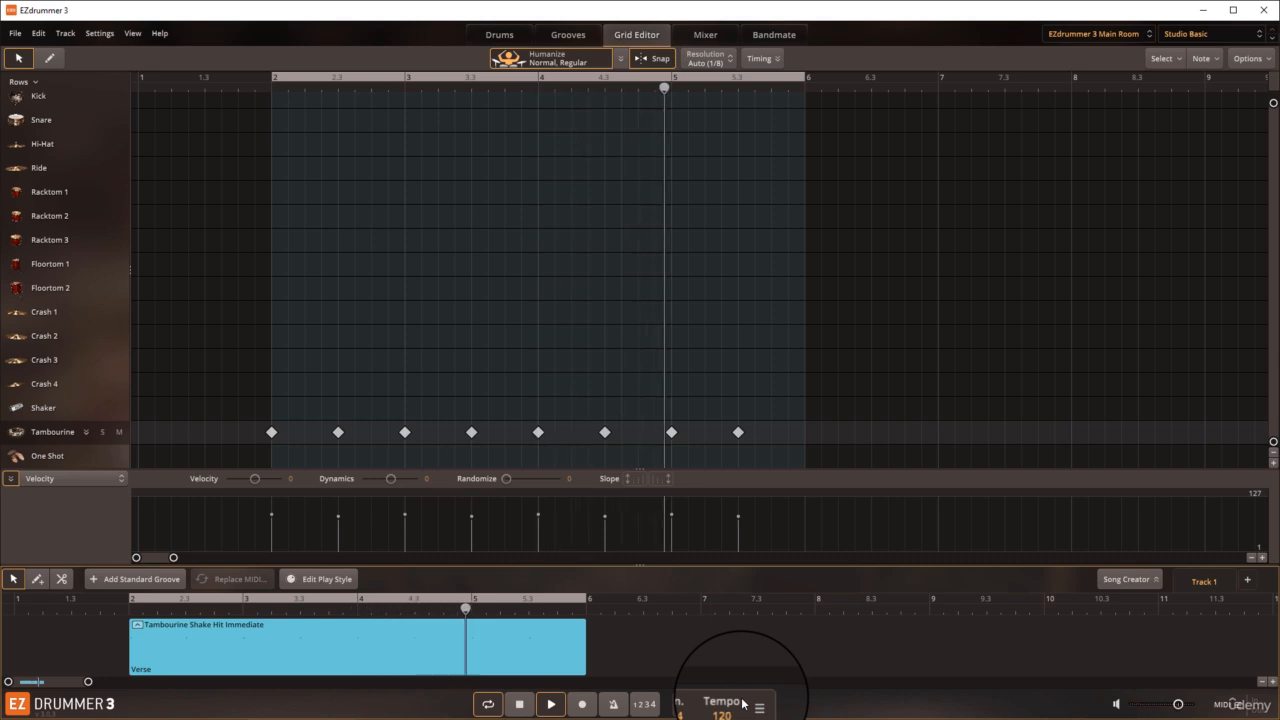
scroll(742, 703, down, 1)
scroll(742, 703, up, 1)
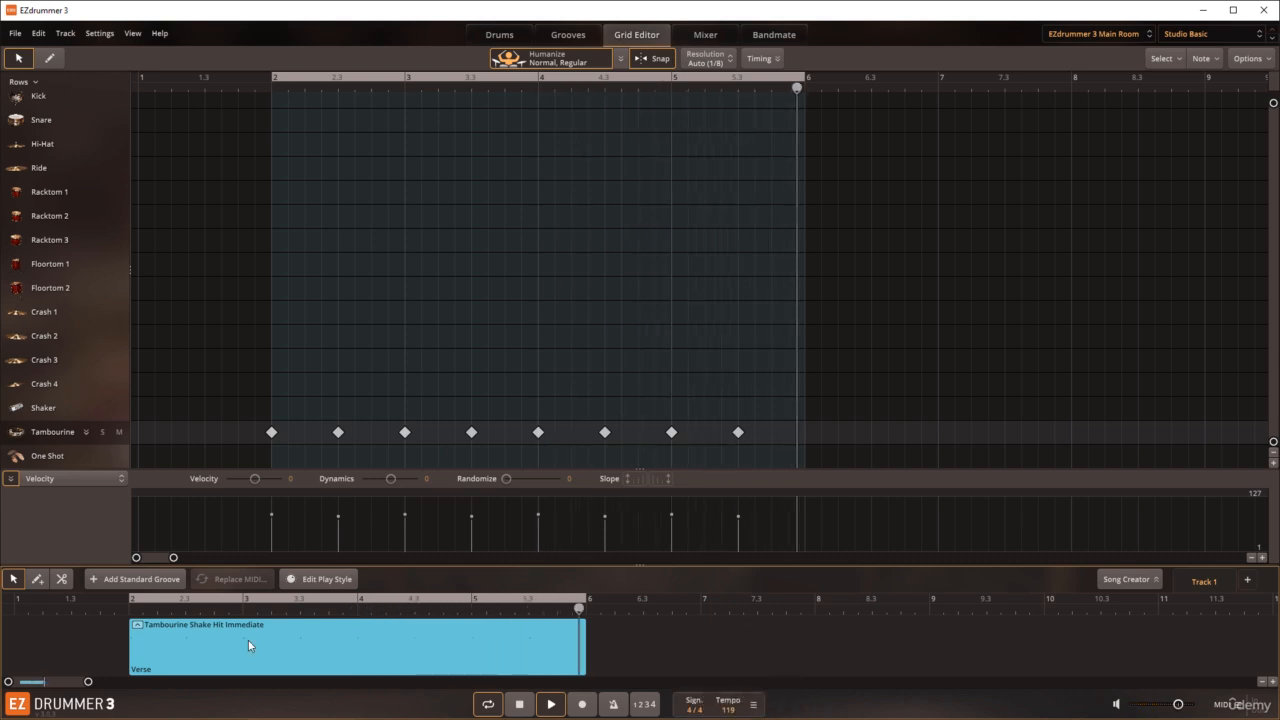
Step: Stop playback of the tambourine block and switch looping off
key(space)
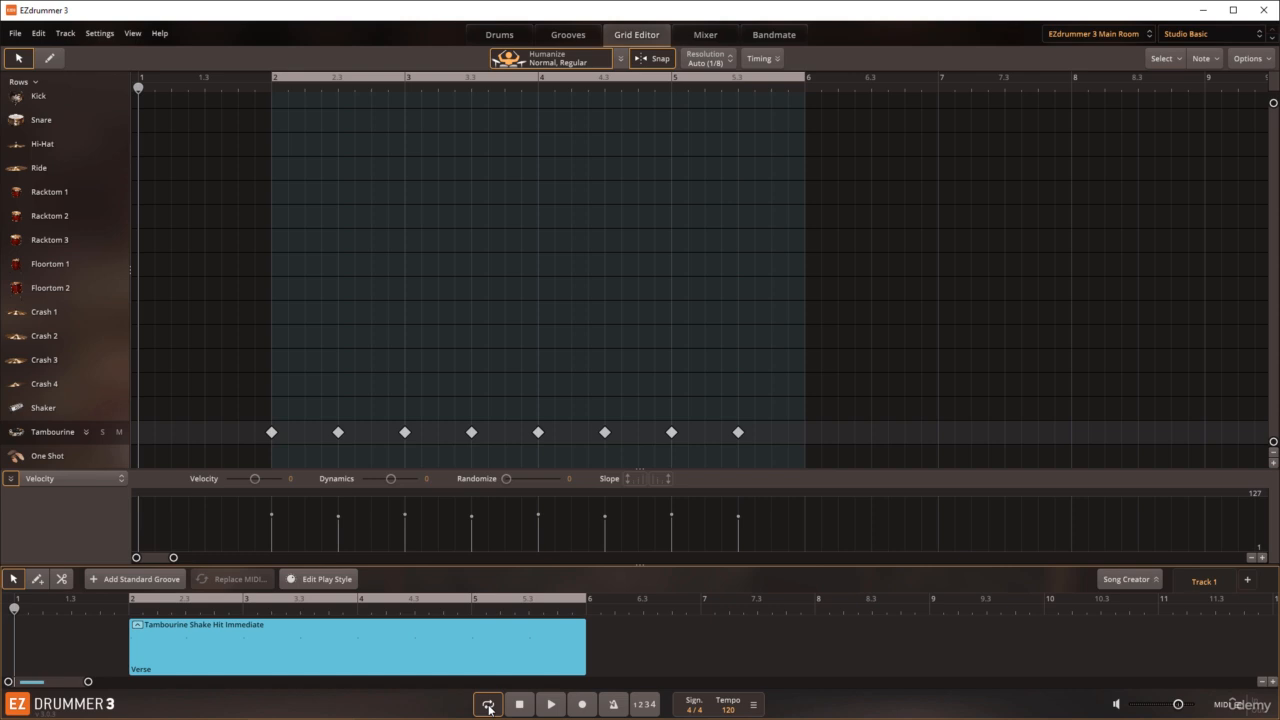
click(488, 703)
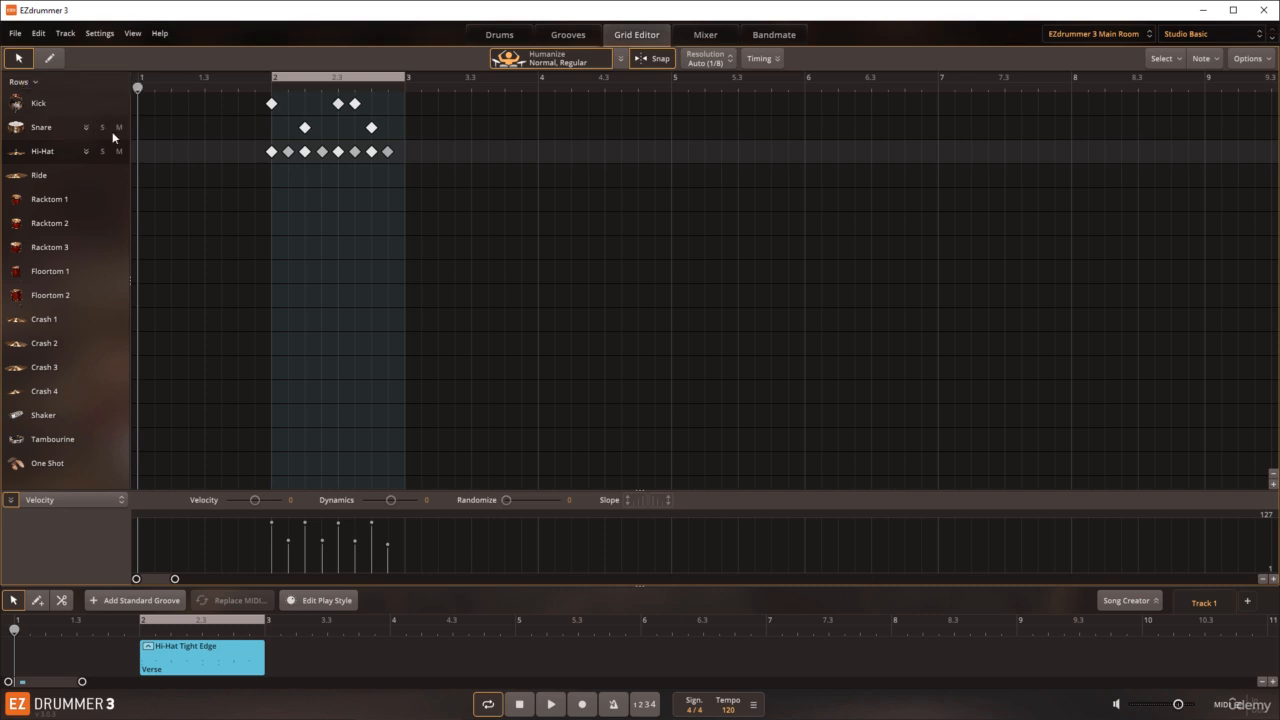
Step: Try lowering the velocity of the third hi-hat note in bar 2, and undo the change
click(305, 152)
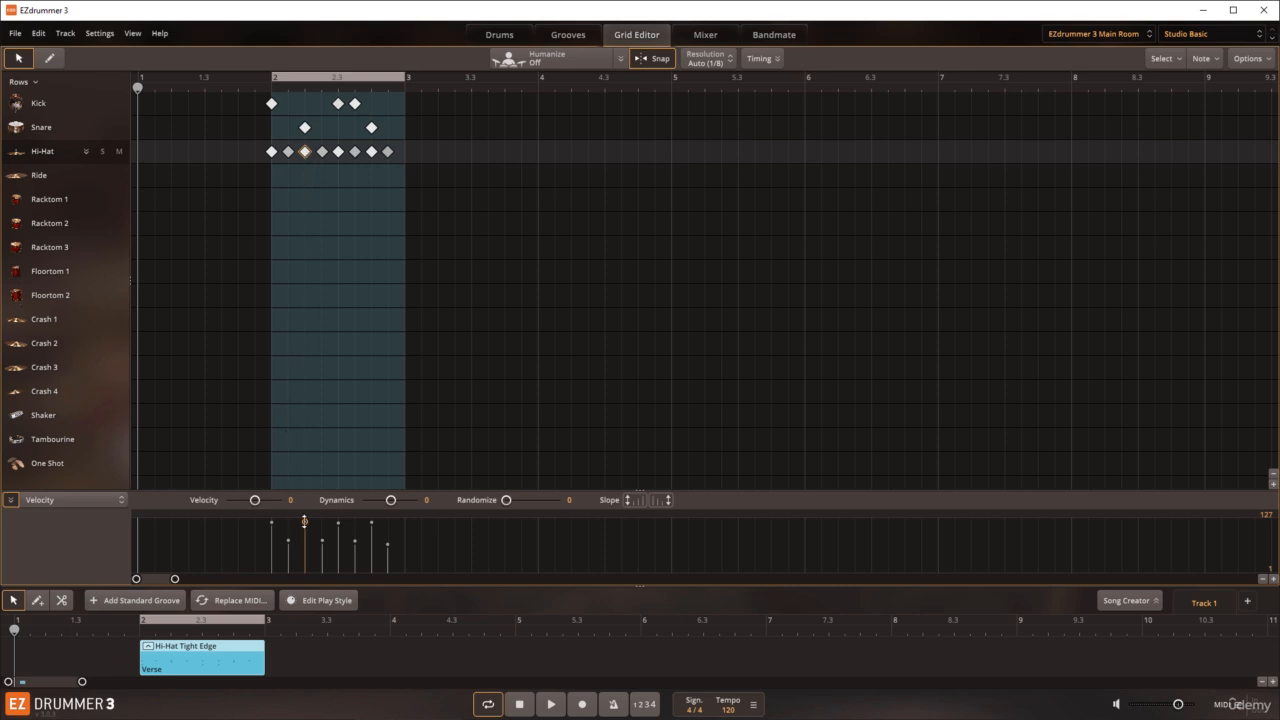
mouse_move(305, 522)
mouse_down()
mouse_move(305, 568)
mouse_move(306, 532)
mouse_up()
click(40, 38)
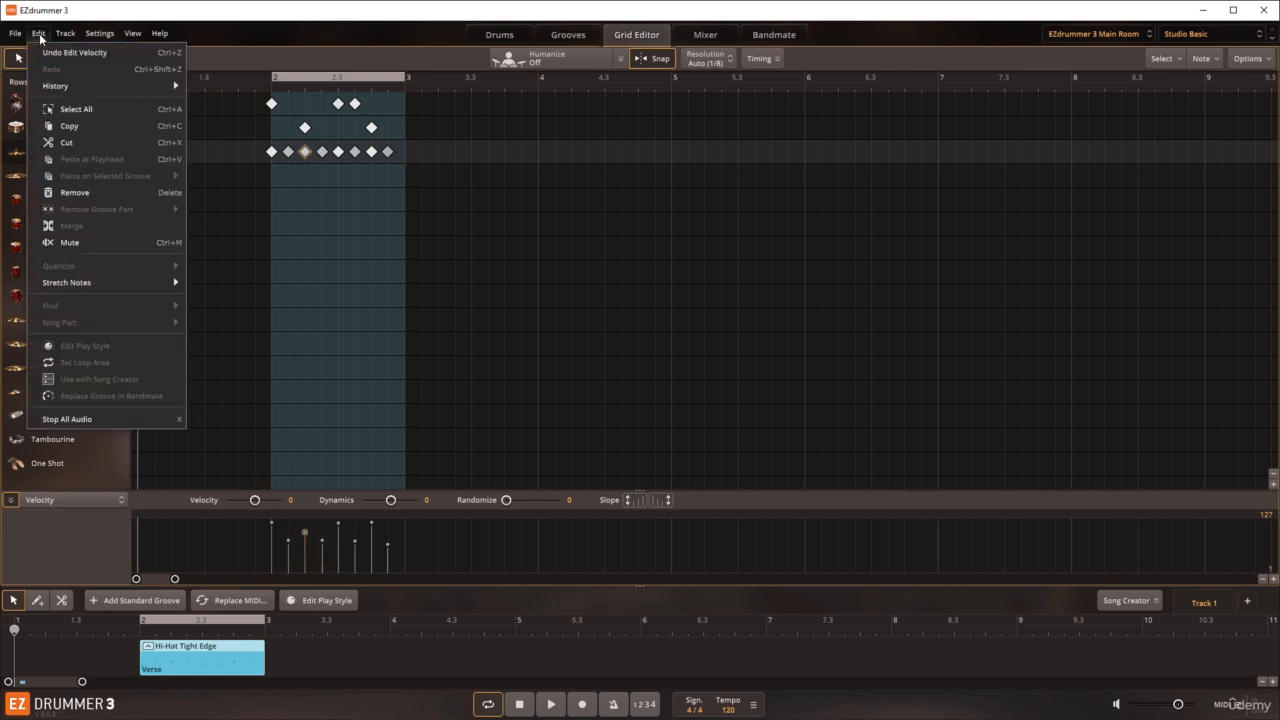
click(52, 55)
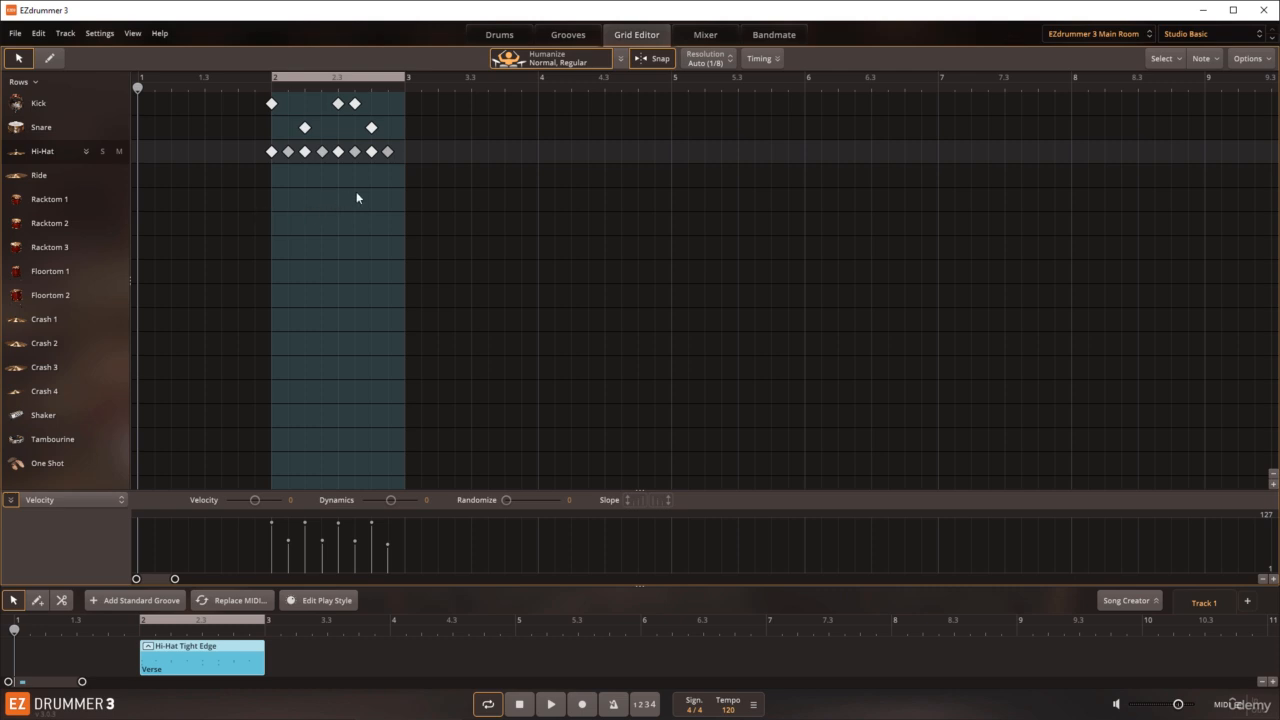
Step: Try lowering the velocities of the last five hi-hat notes together in the velocity lane, and undo the change
drag(324, 163, 320, 158)
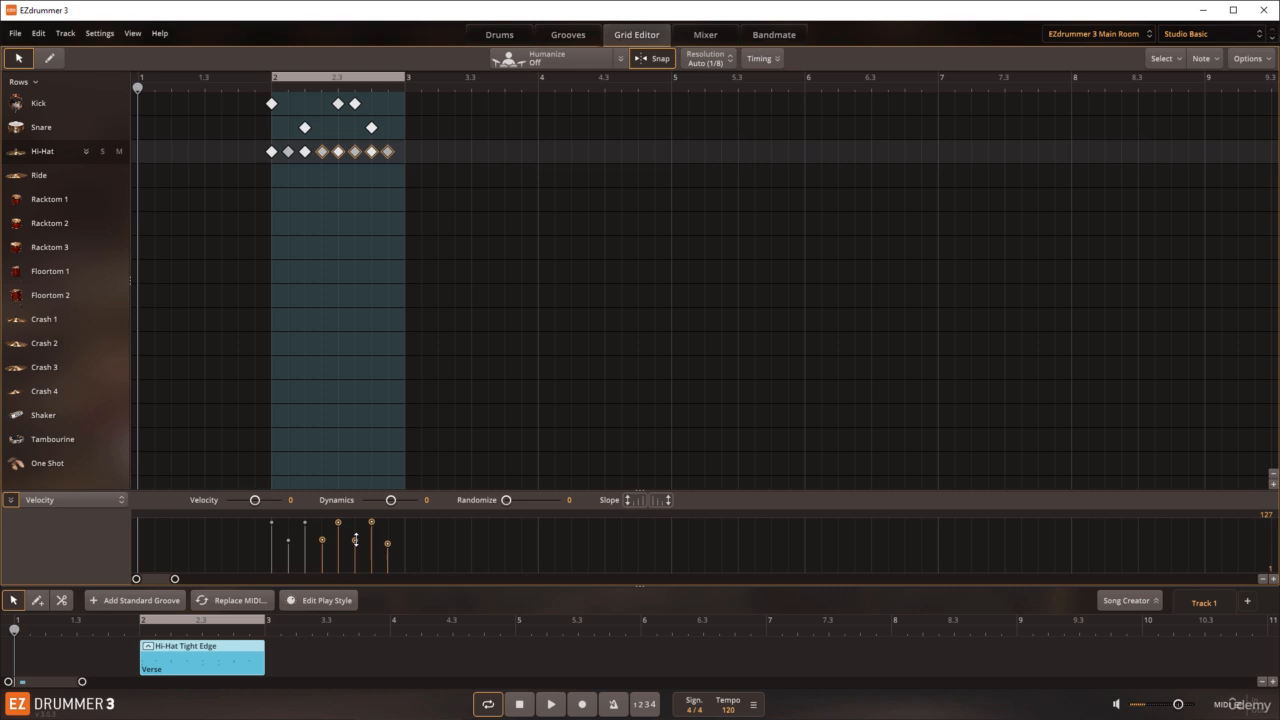
mouse_move(355, 540)
mouse_down()
mouse_move(356, 563)
mouse_move(353, 550)
mouse_up()
click(38, 34)
click(44, 52)
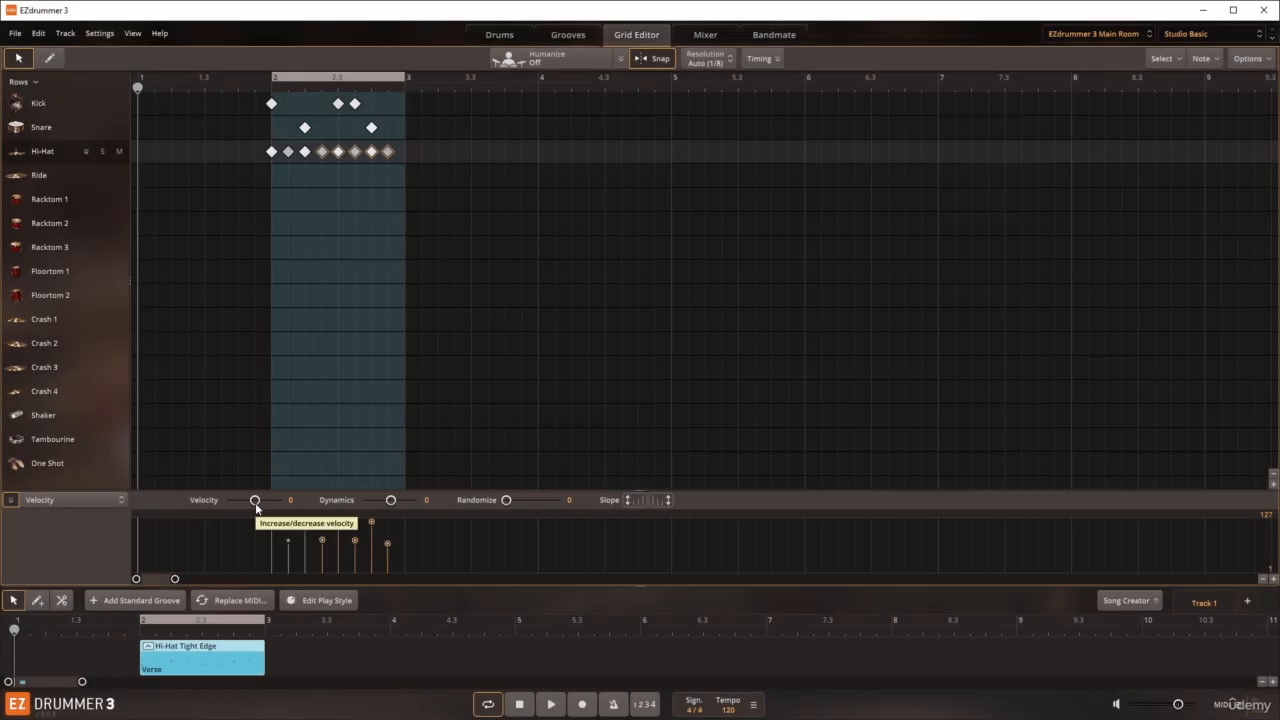
Step: Try offsetting the velocity of the last five hi-hat notes by -32, and undo the change
drag(255, 502, 249, 510)
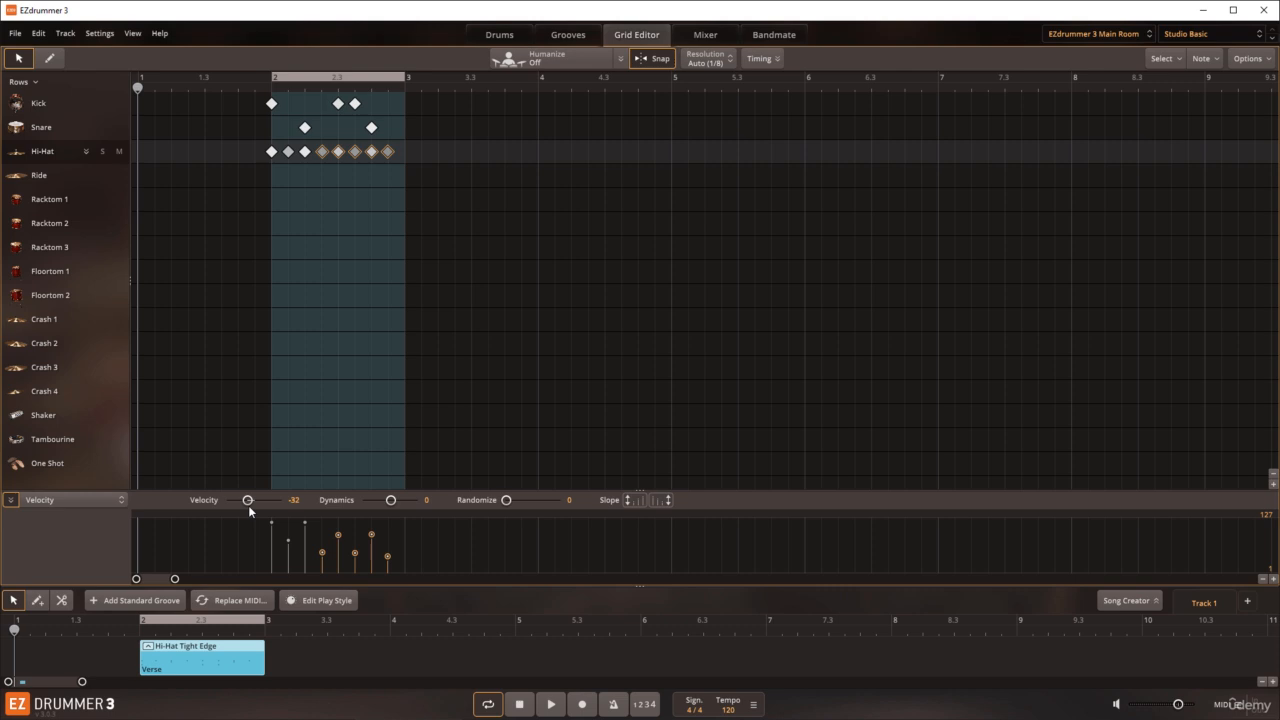
click(41, 35)
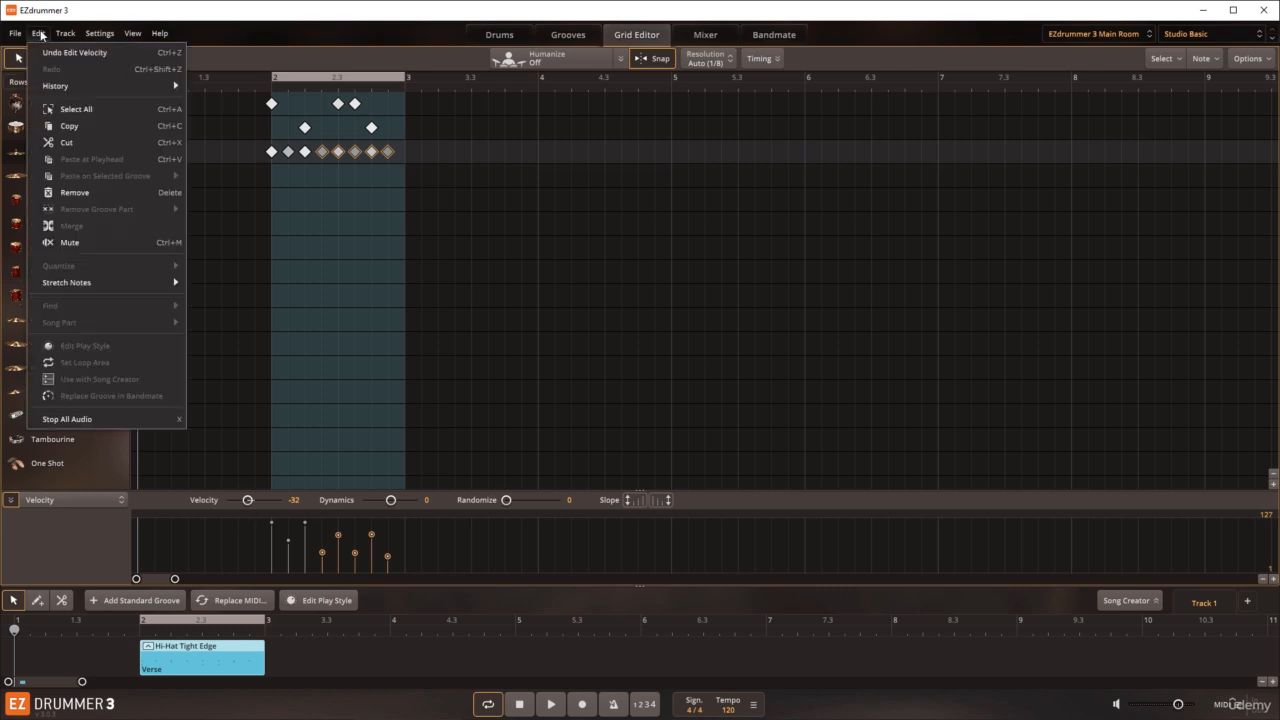
click(46, 48)
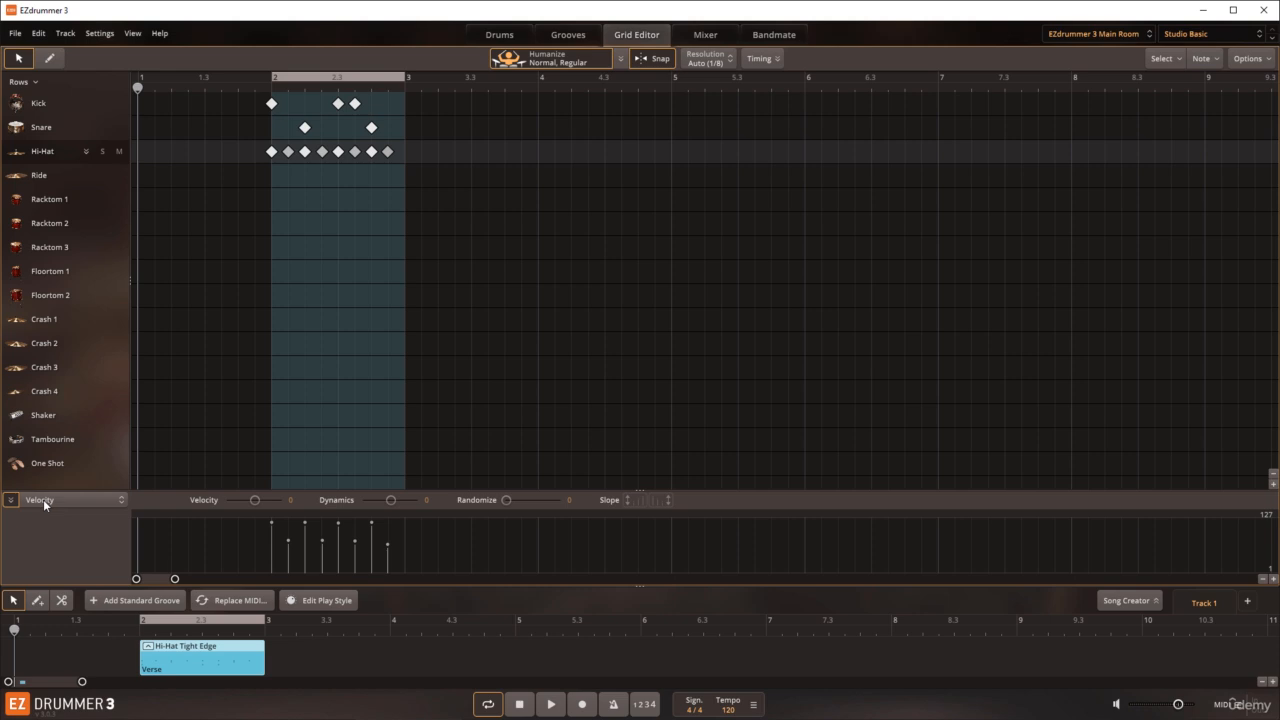
Step: Examine the velocity lane's parameter options, including Choke Instrument (Aftertouch), keep Velocity, and collapse and reopen the lane
click(44, 503)
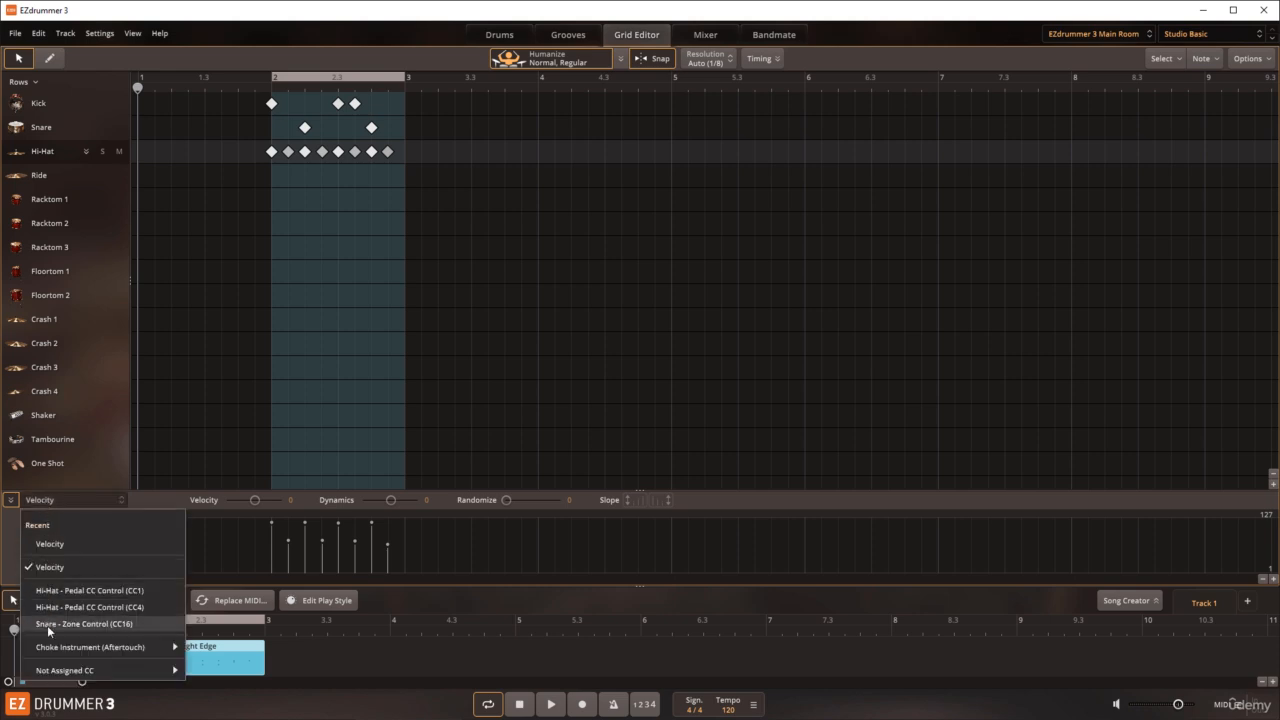
mouse_move(48, 654)
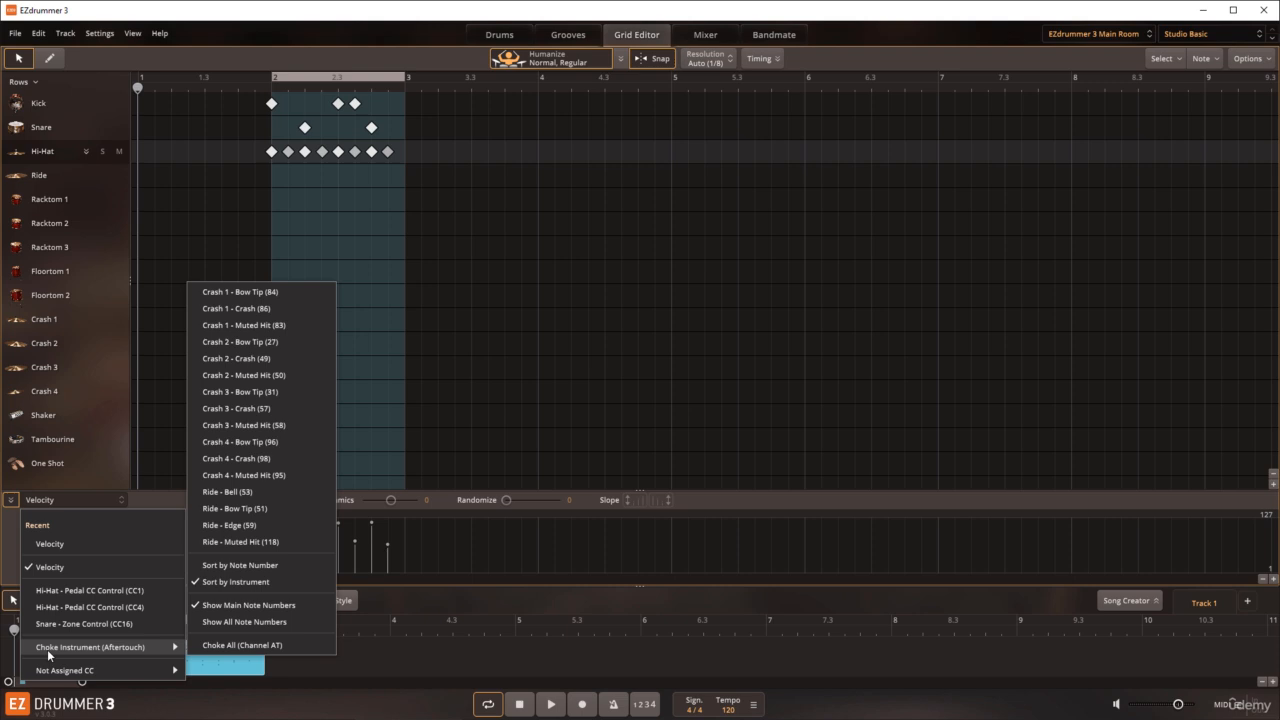
click(48, 544)
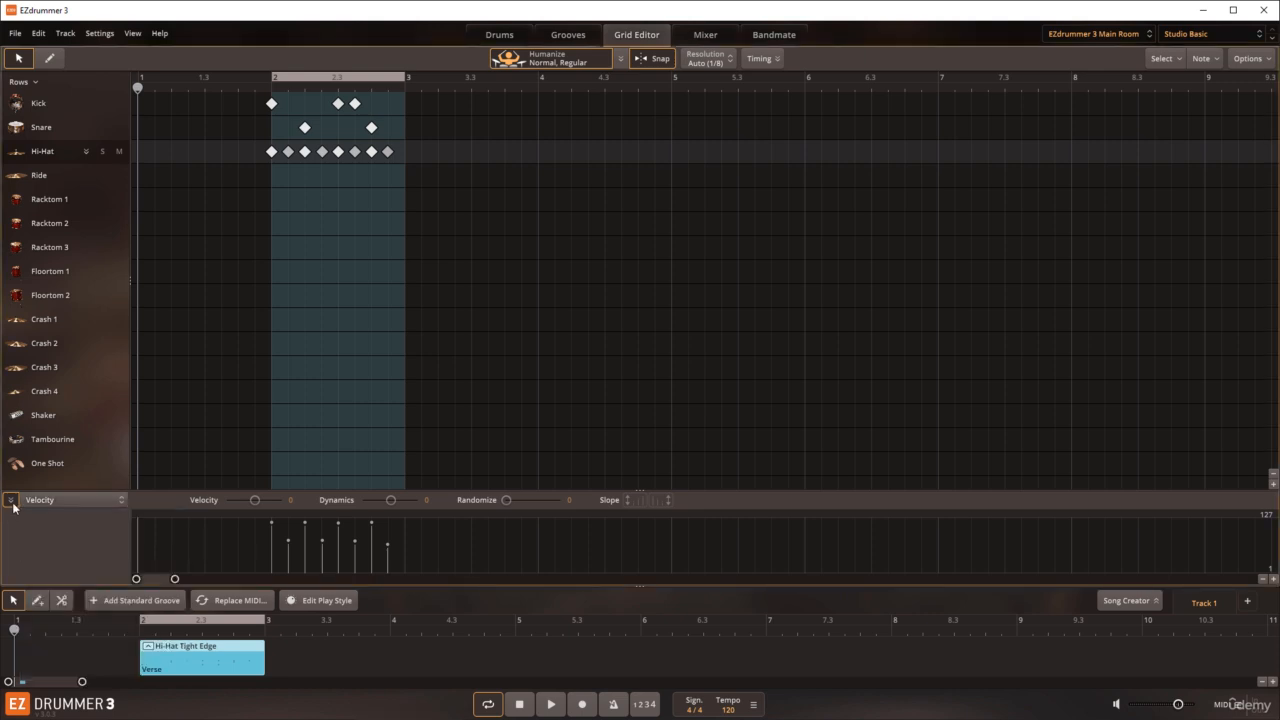
click(12, 502)
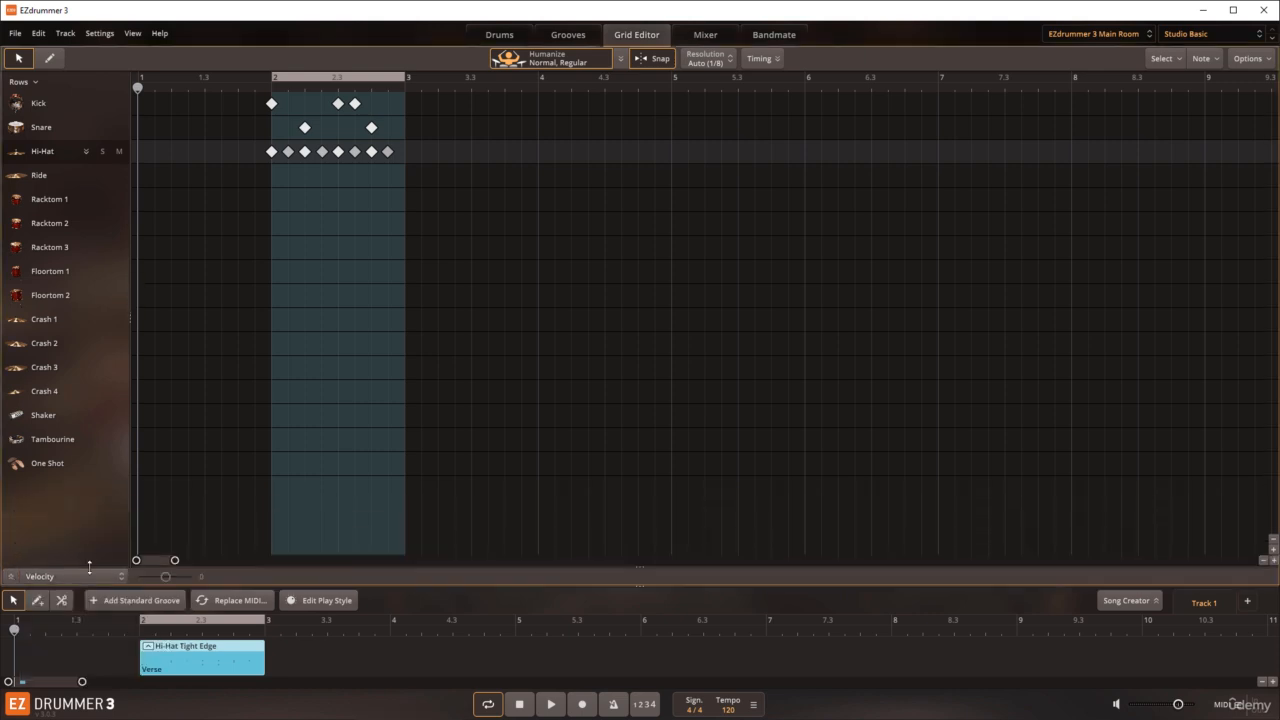
click(11, 577)
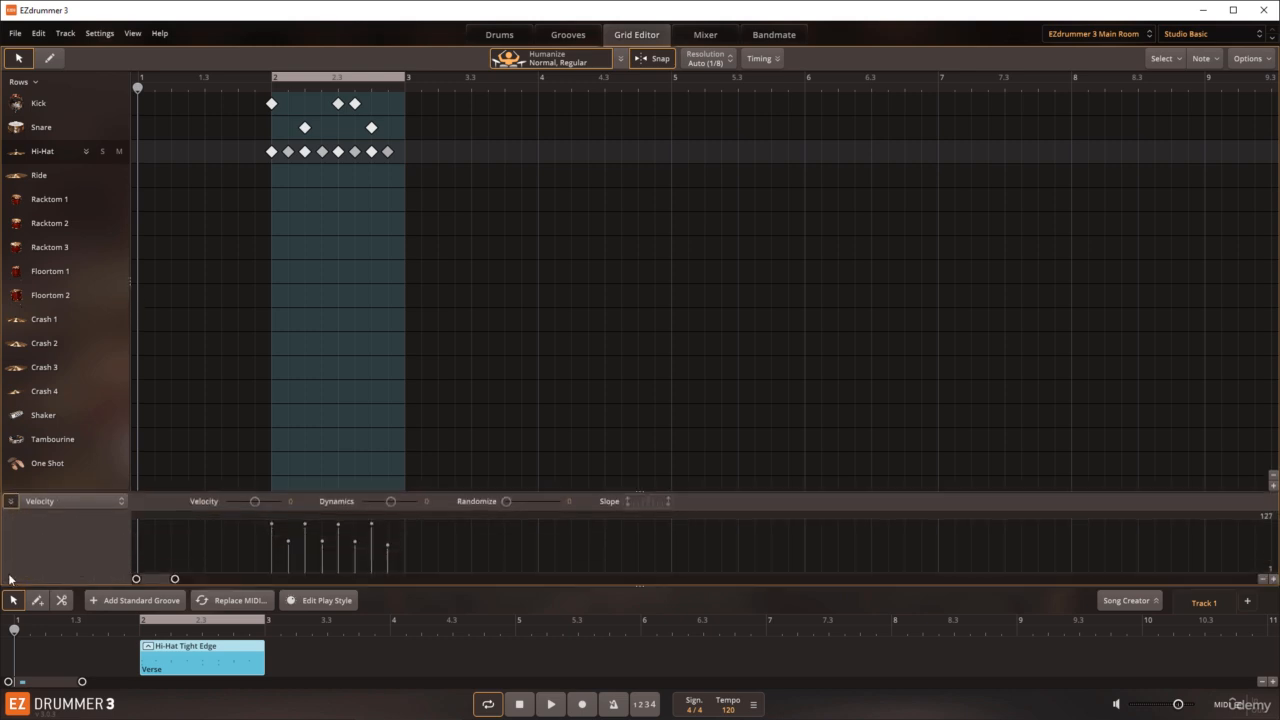
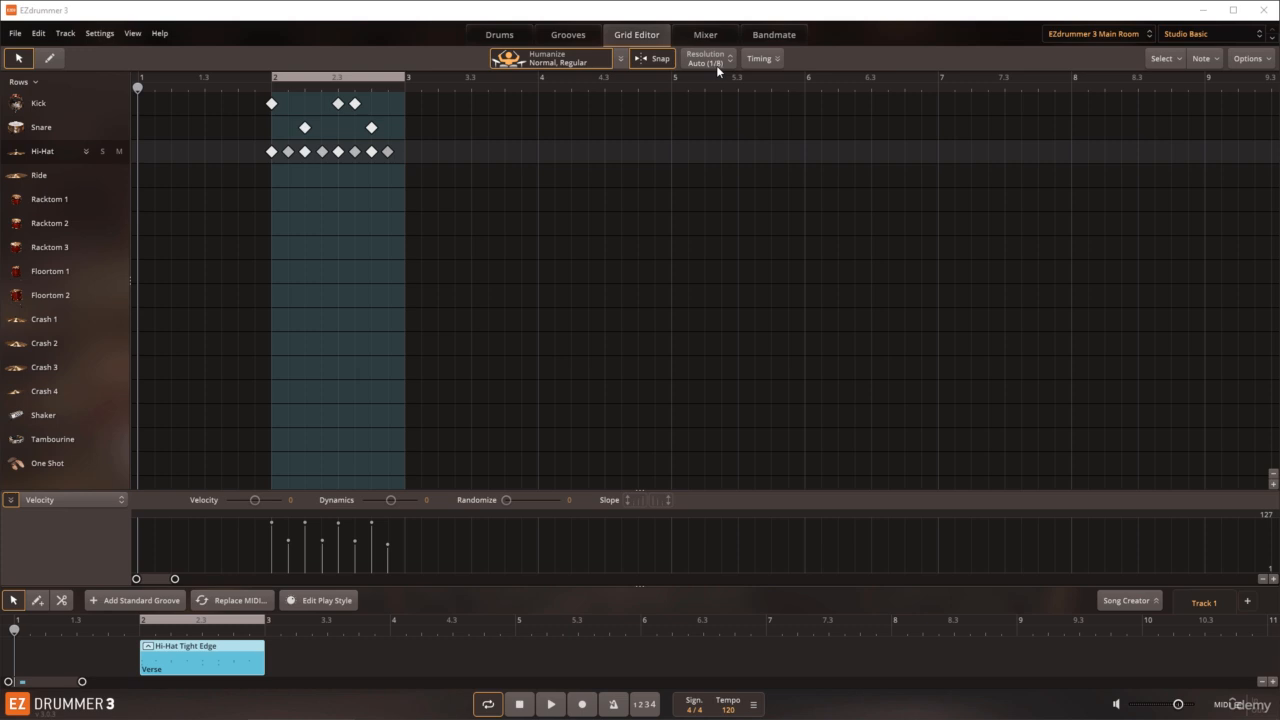
Step: Toggle snapping off and back on, set the grid resolution to 1/16, and place the playhead just before bar 2
click(659, 60)
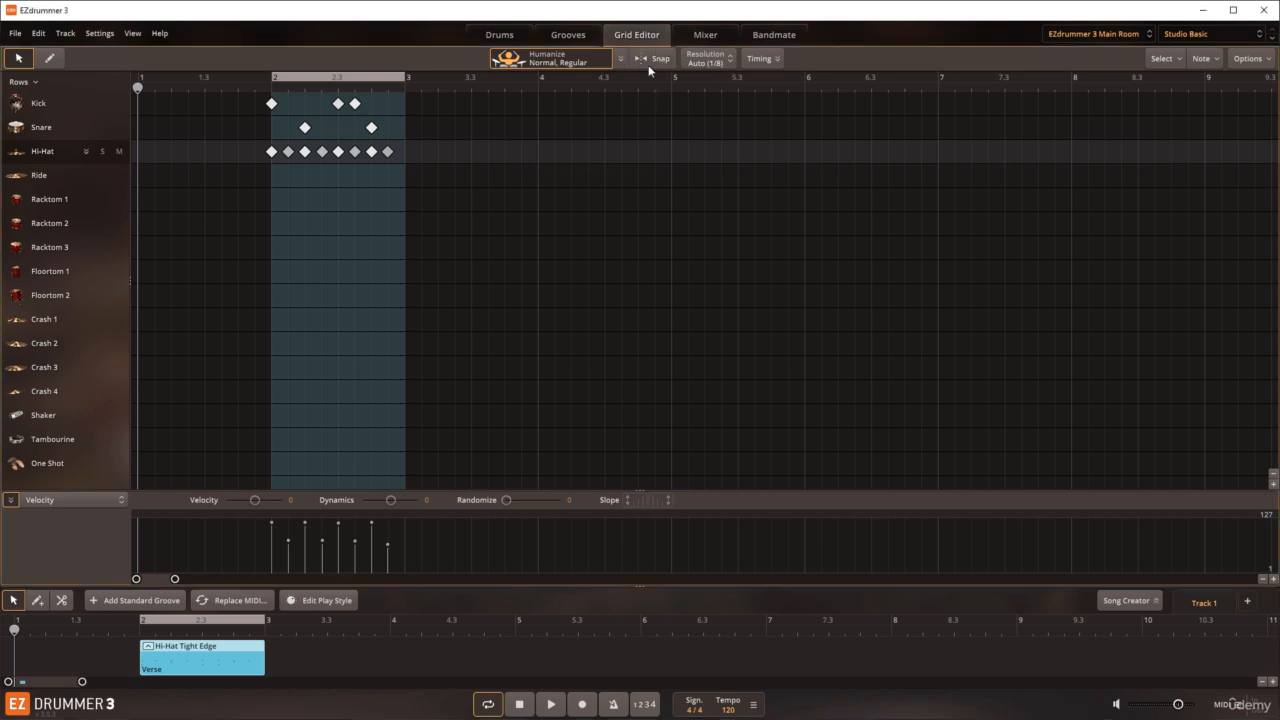
click(649, 59)
click(727, 61)
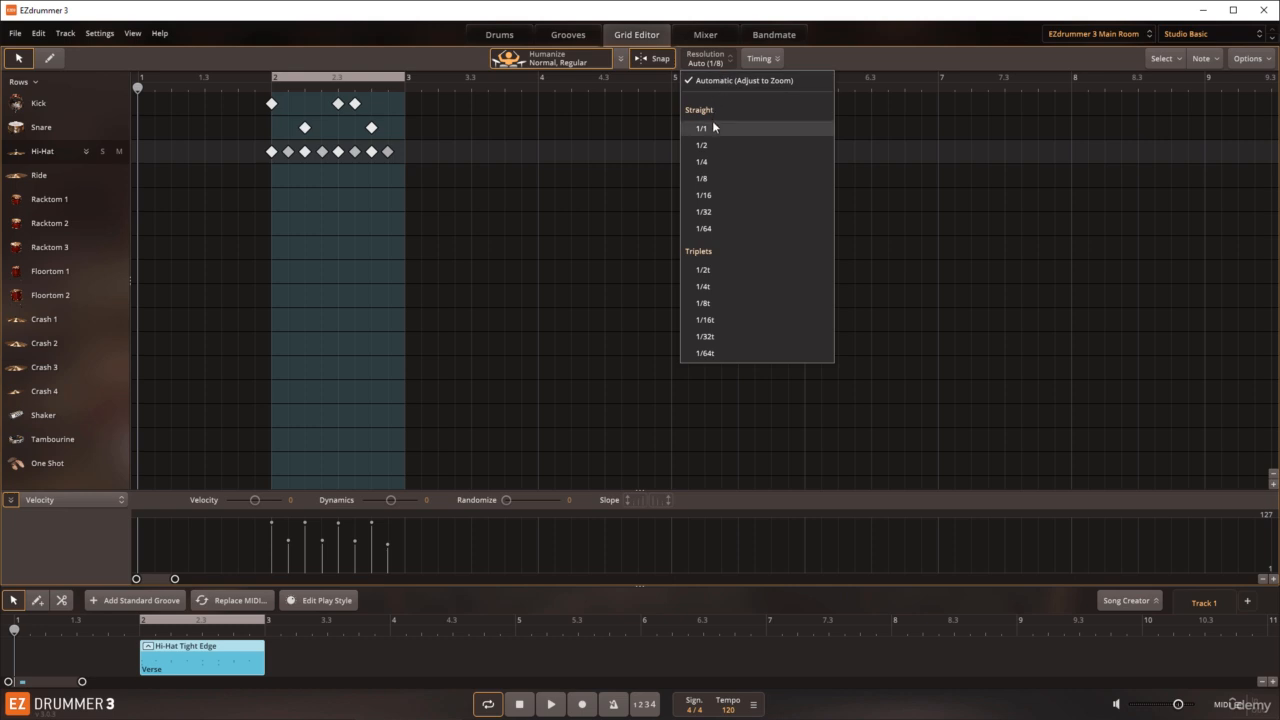
click(710, 196)
drag(258, 90, 247, 90)
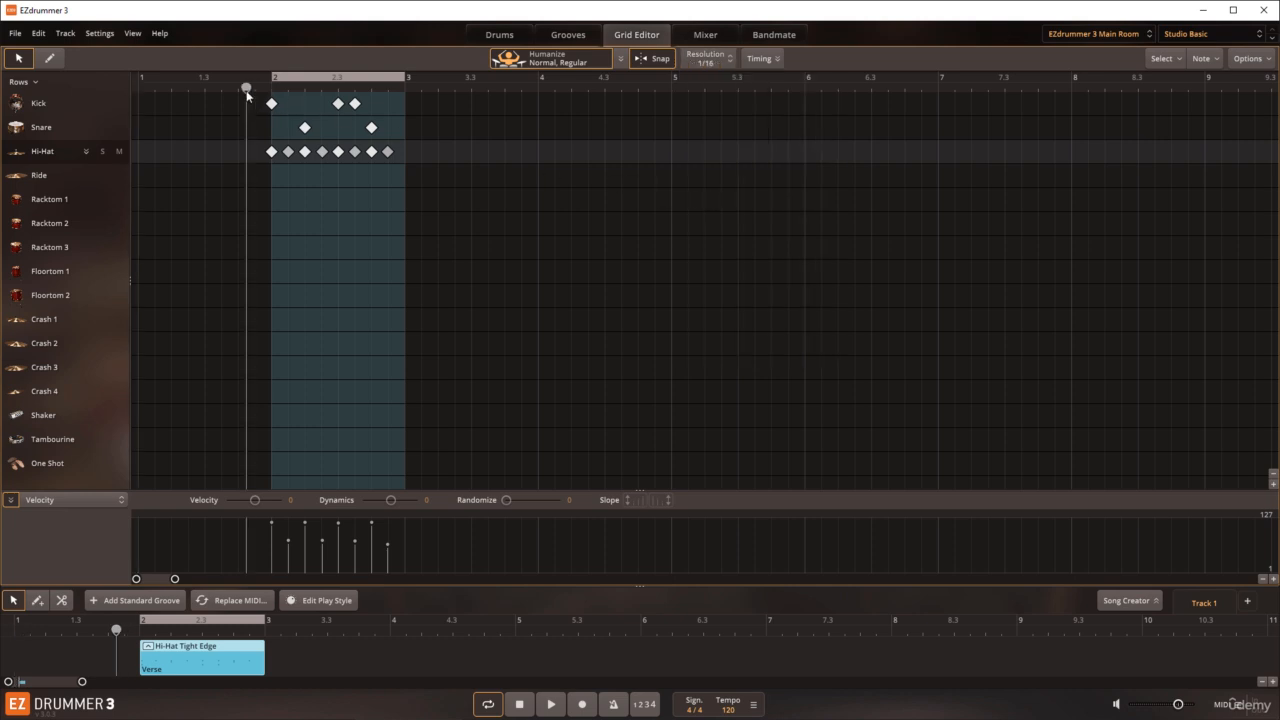
drag(174, 579, 148, 579)
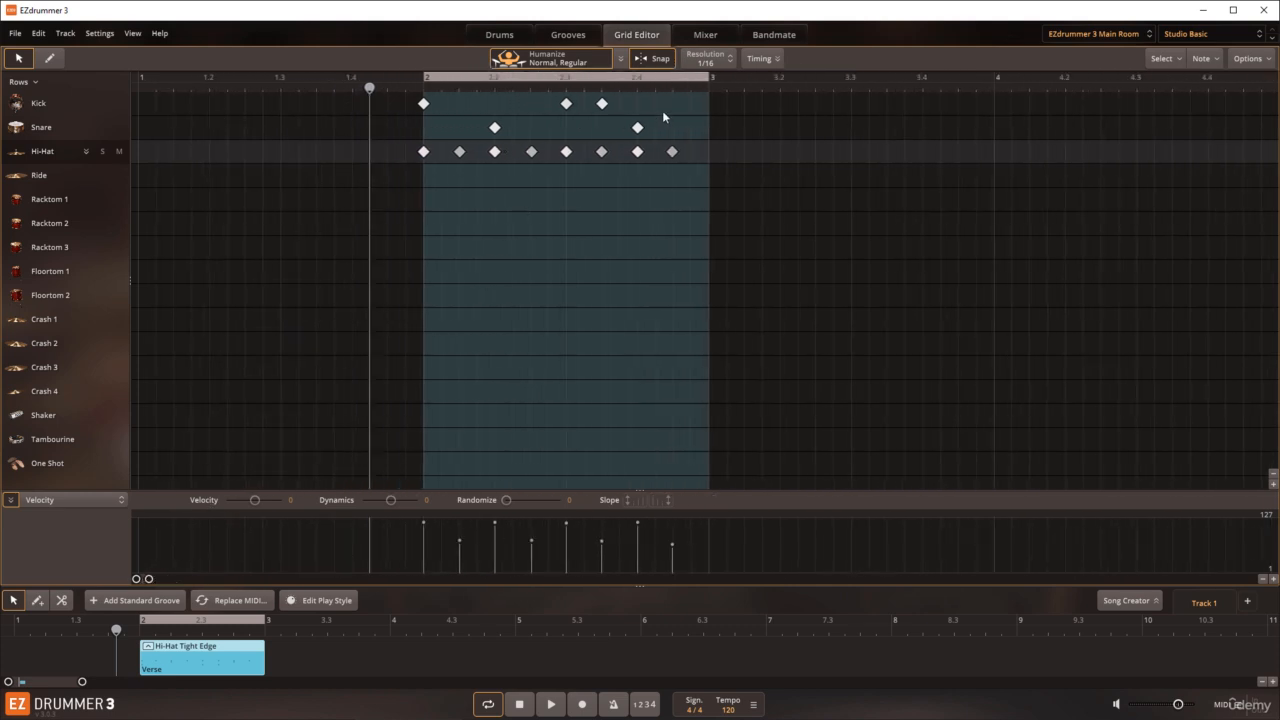
Step: Try a grid resolution of 1/8, and return it to 1/16
click(728, 60)
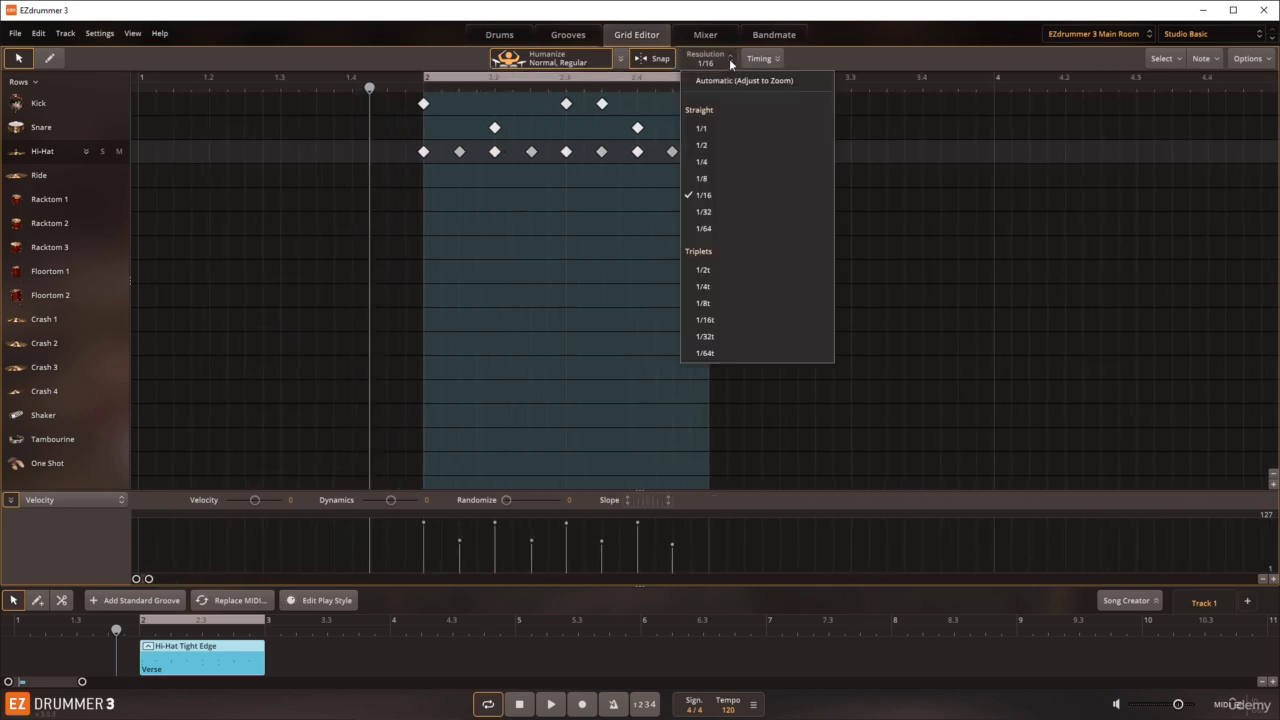
click(707, 181)
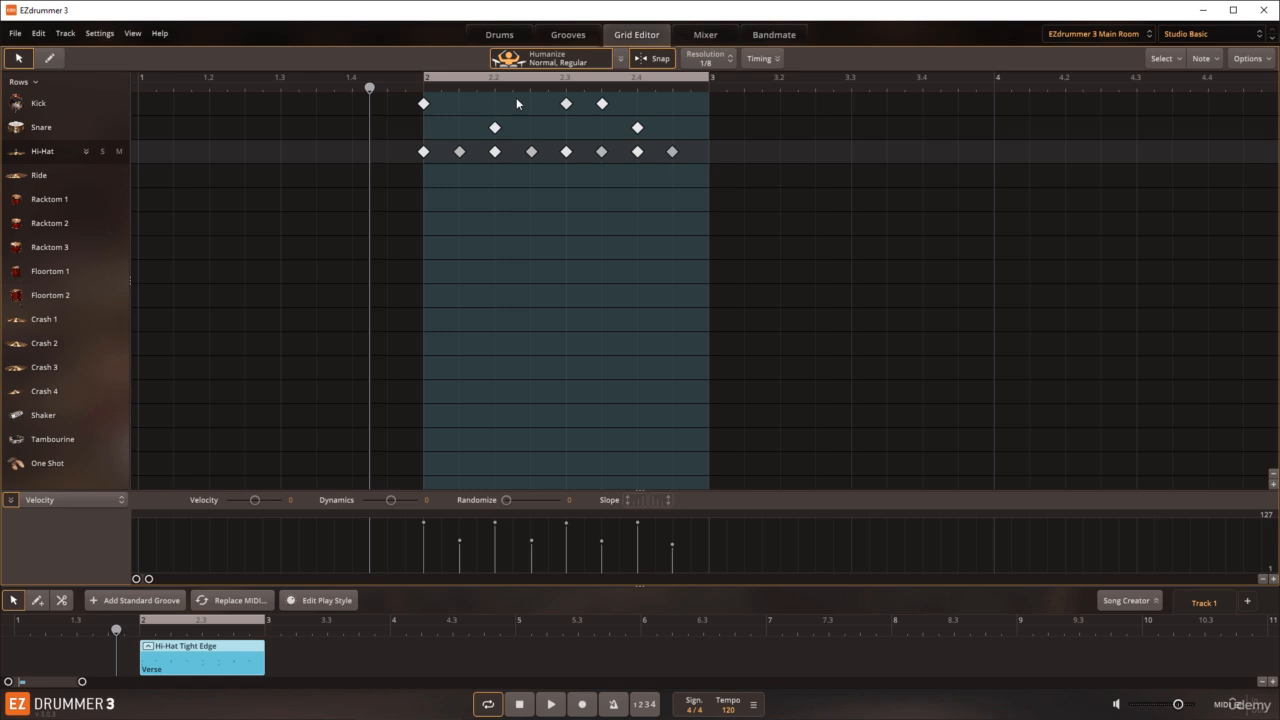
click(709, 63)
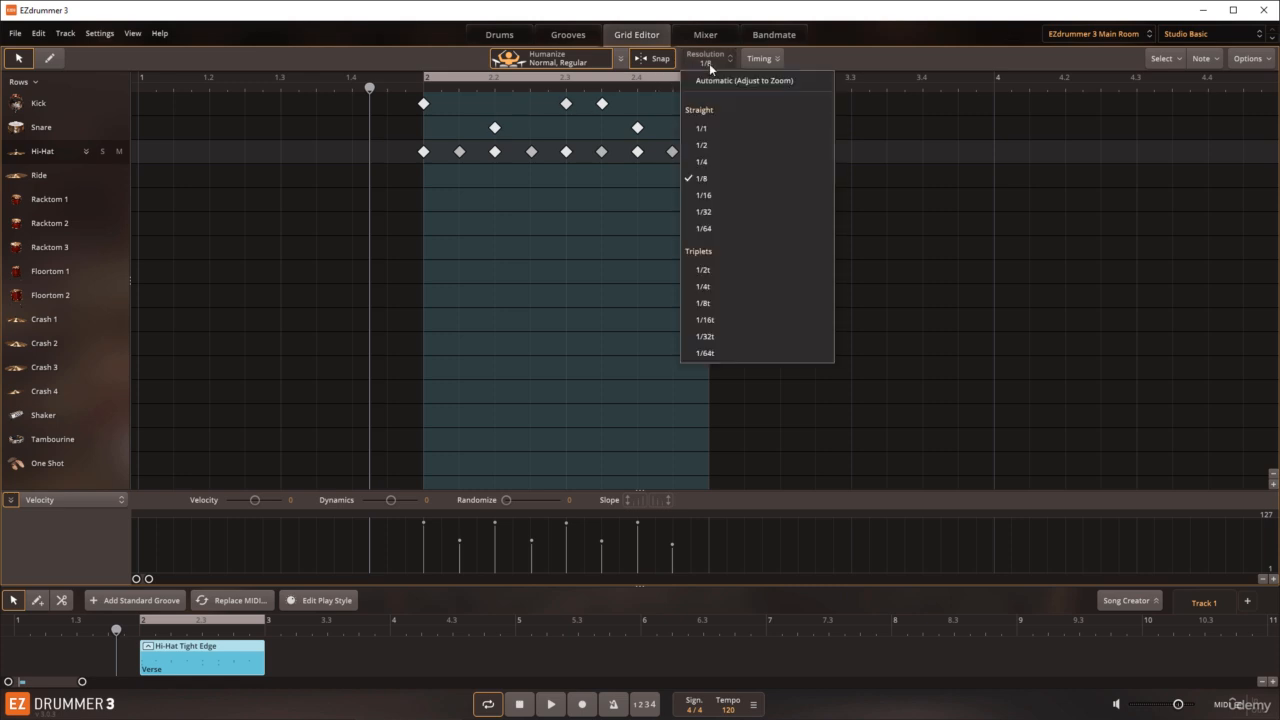
click(705, 195)
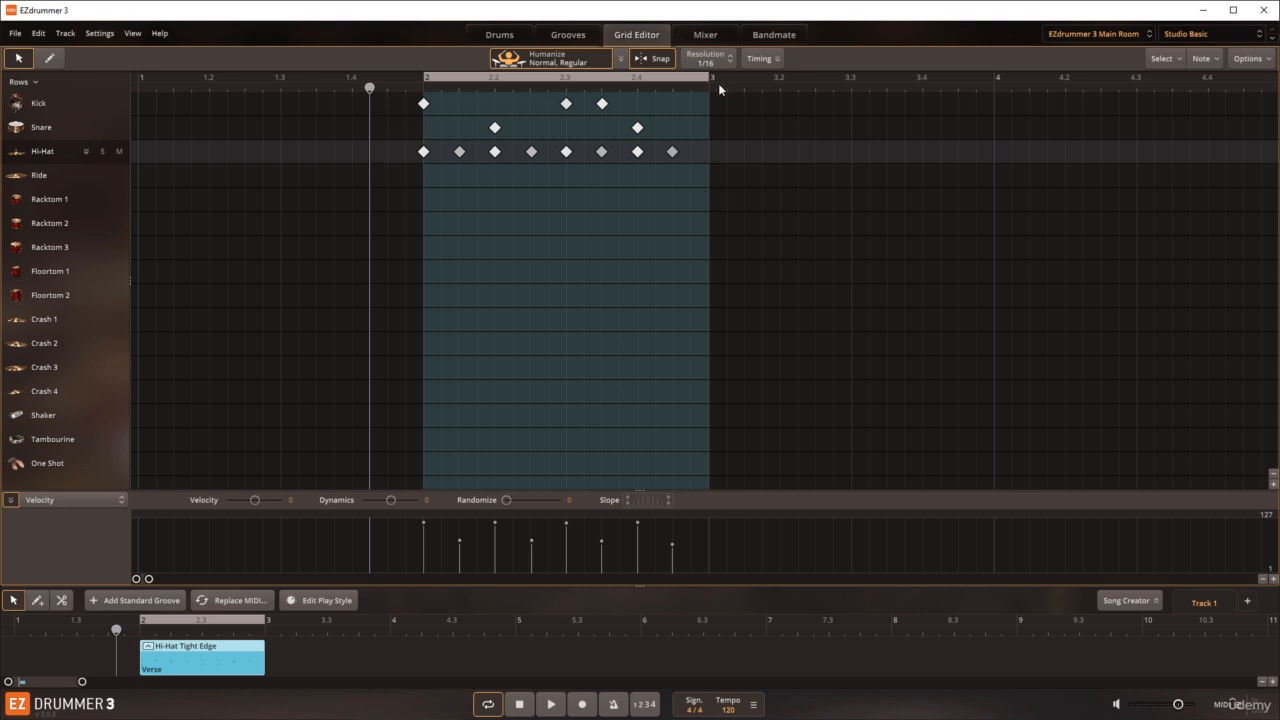
Step: Try a finer grid resolution of 1/32, and set it back to 1/16
click(710, 62)
click(705, 212)
click(724, 60)
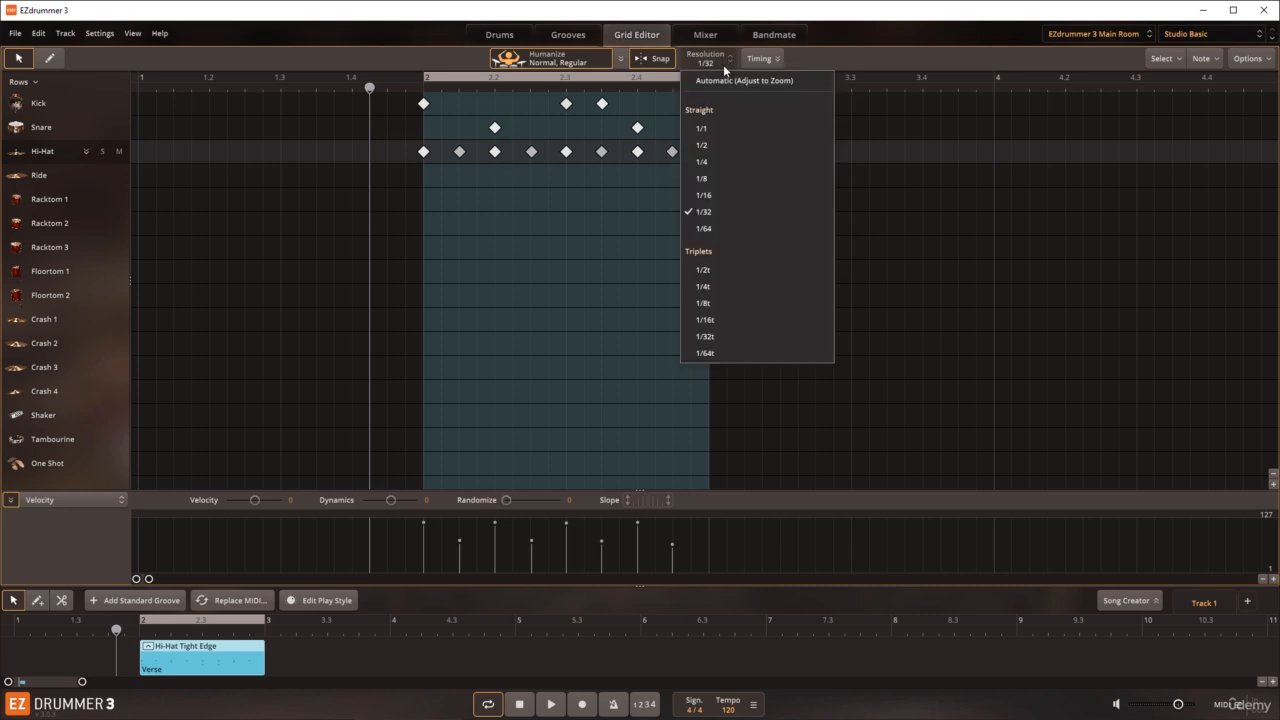
click(710, 196)
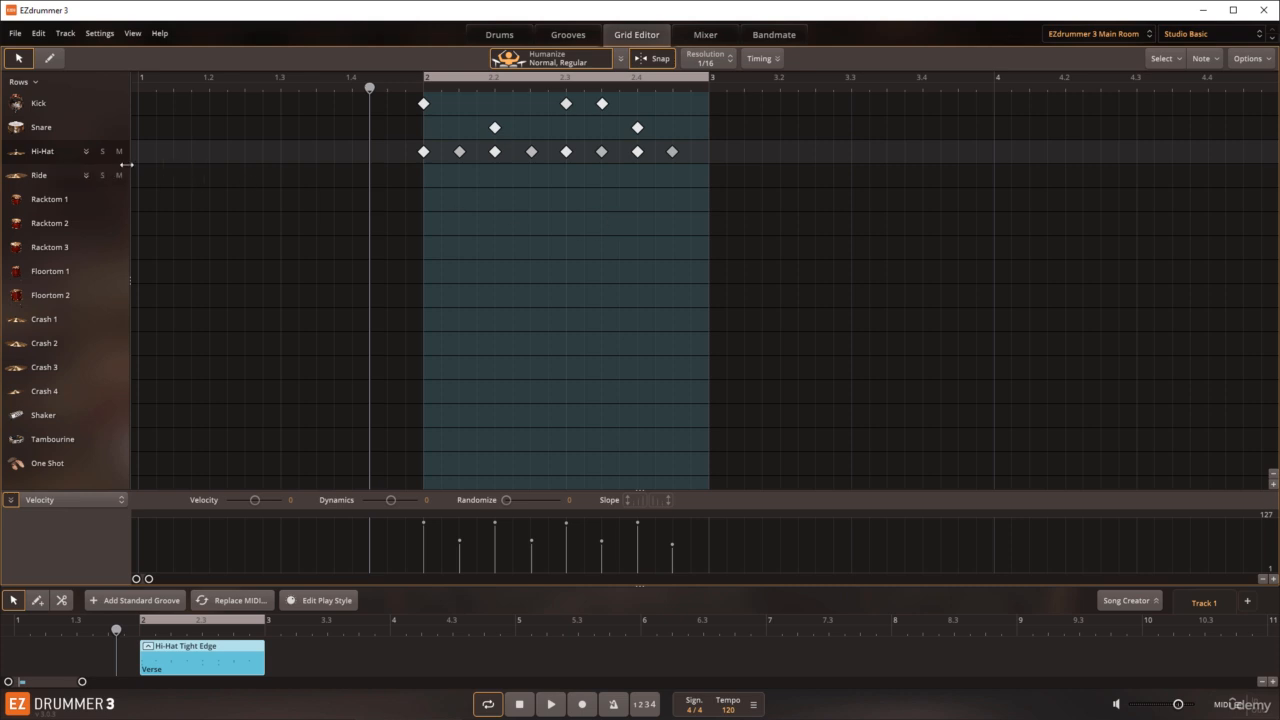
Step: Draw two Open Edge 0 notes in bar 2 of the expanded Hi-Hat row, and try shifting them off the grid with snapping disabled
click(86, 151)
click(49, 58)
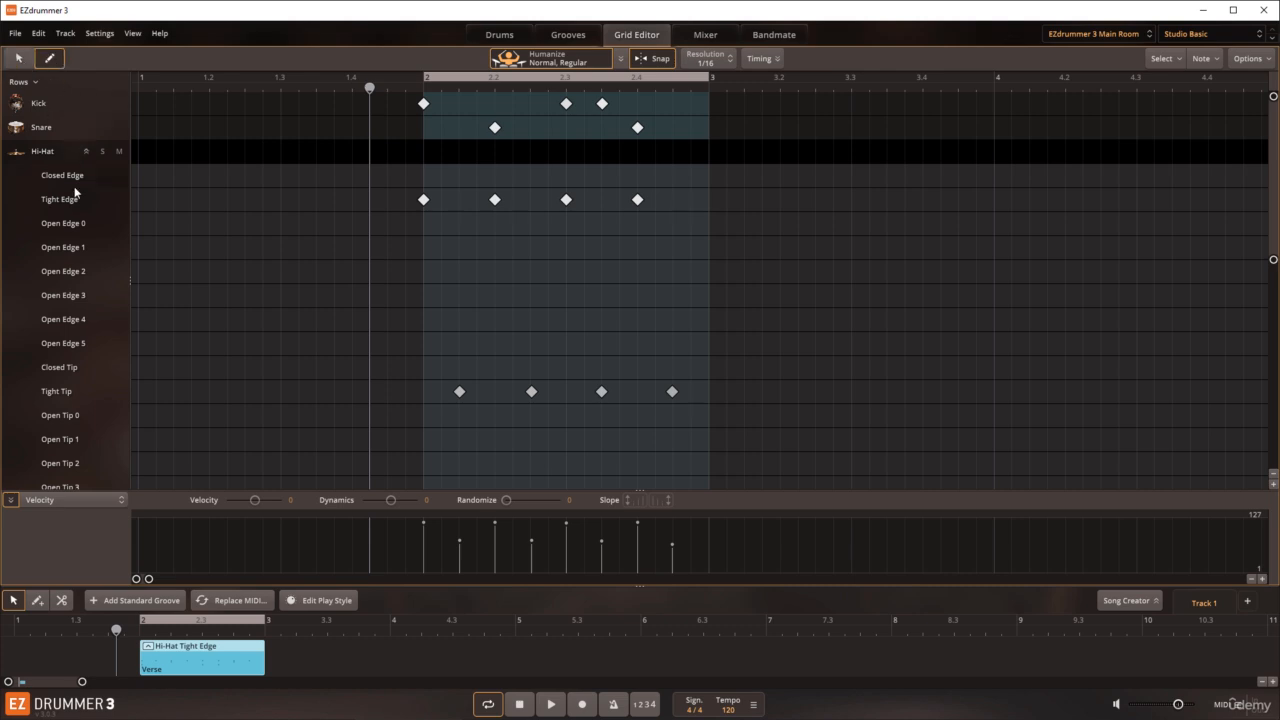
click(80, 369)
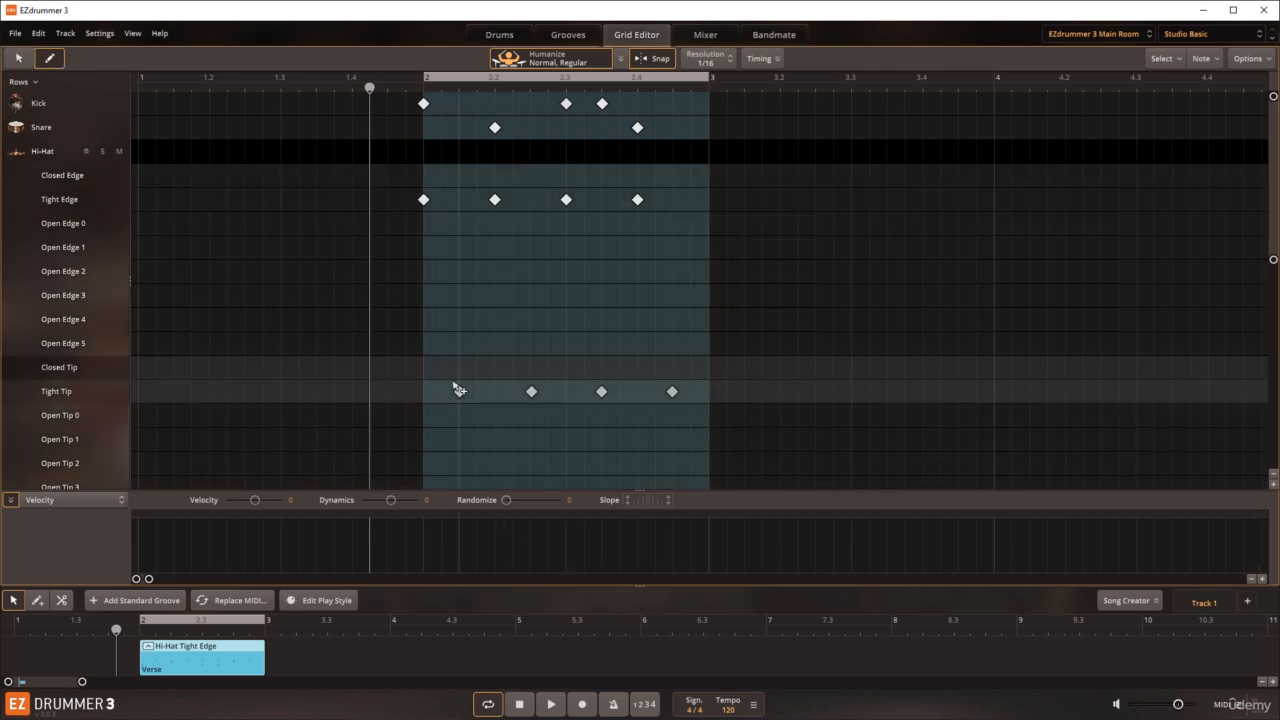
click(443, 223)
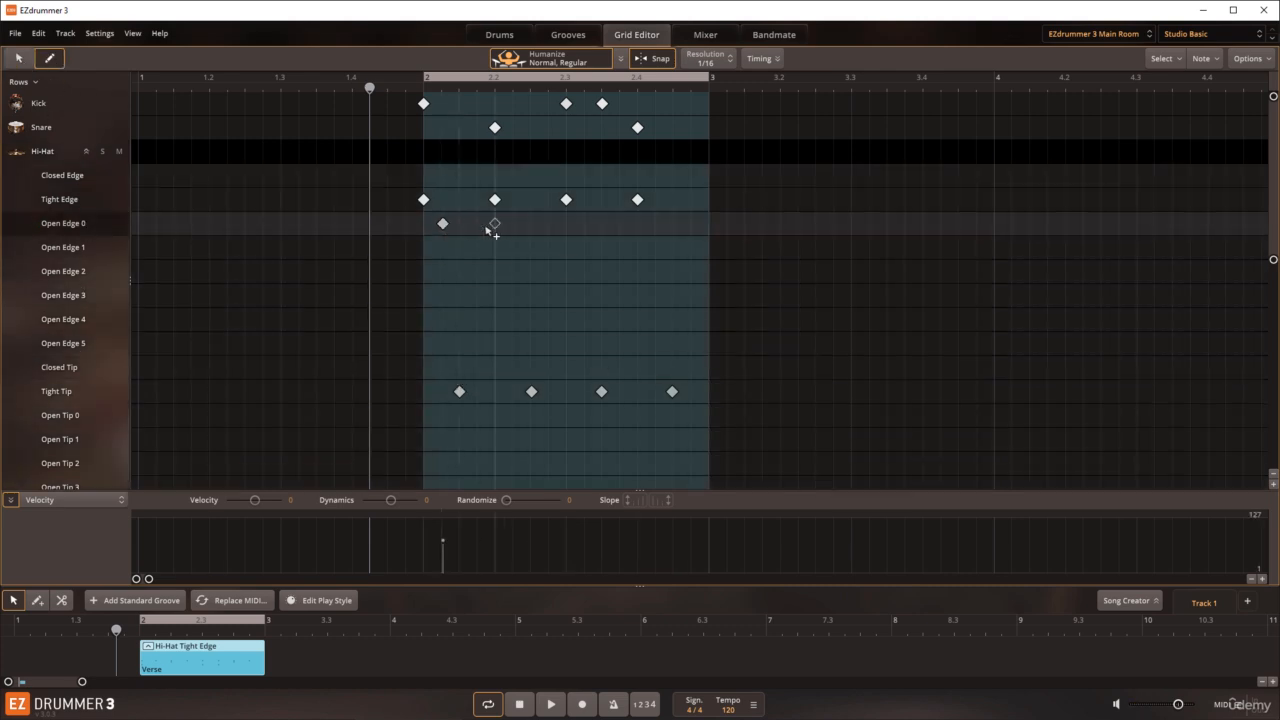
click(583, 225)
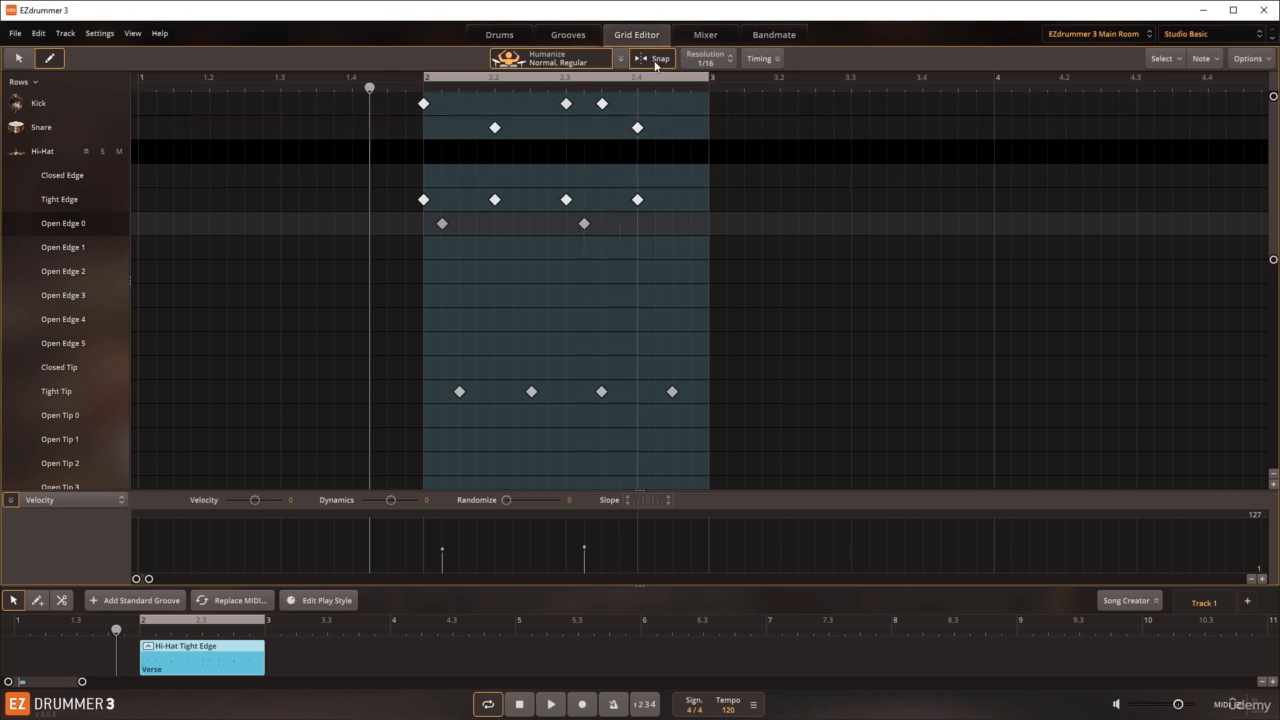
drag(586, 224, 524, 225)
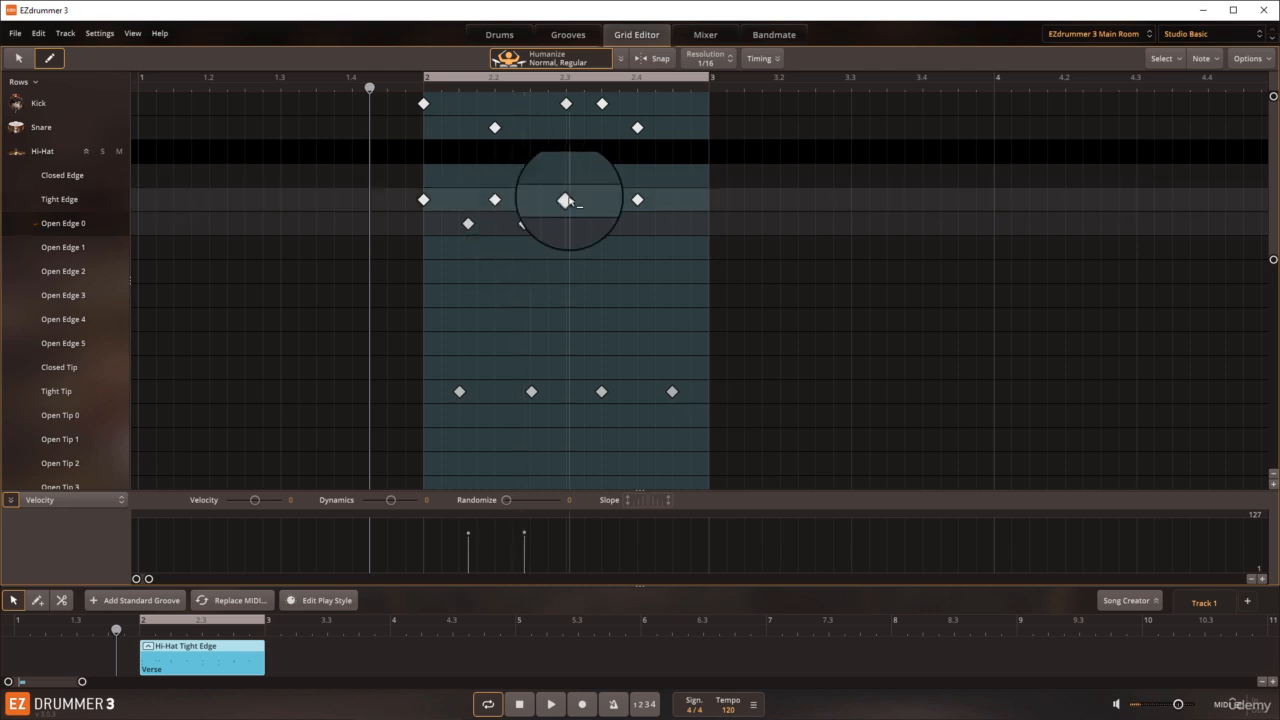
click(655, 61)
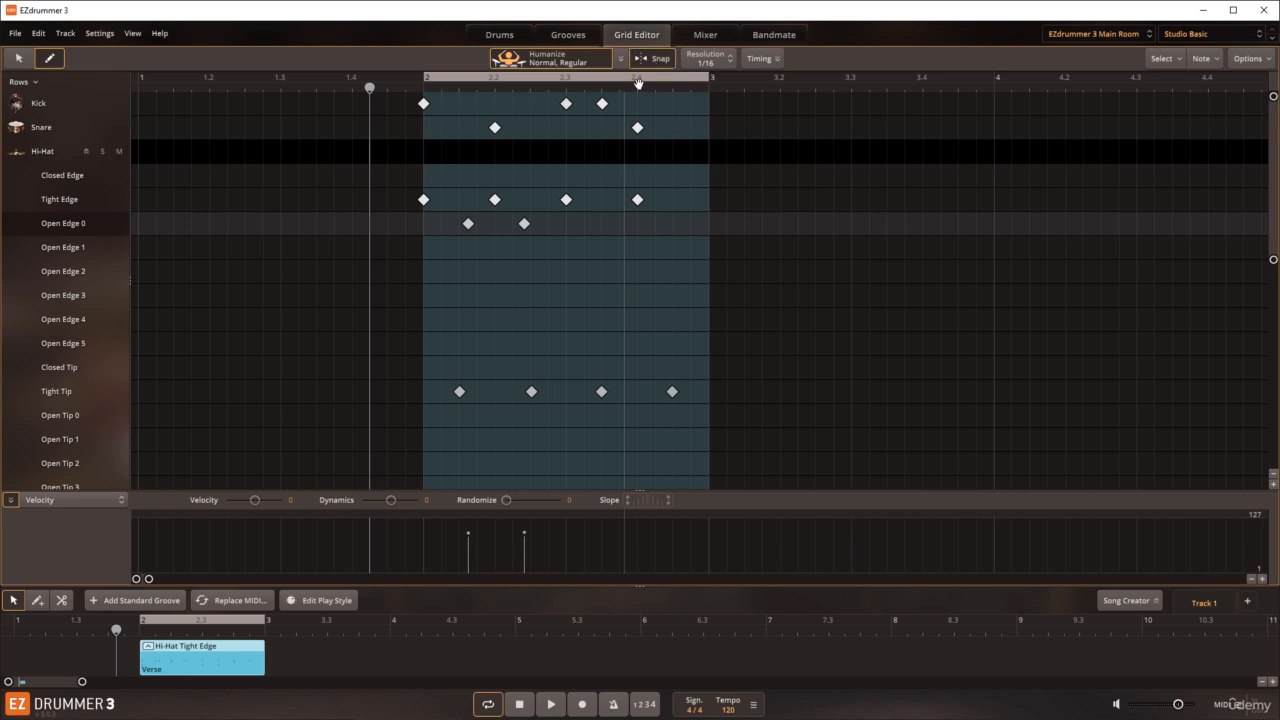
Step: Delete the Open Edge 0 notes from bar 2, collapse the Hi-Hat row, and return to the selection tool
click(525, 223)
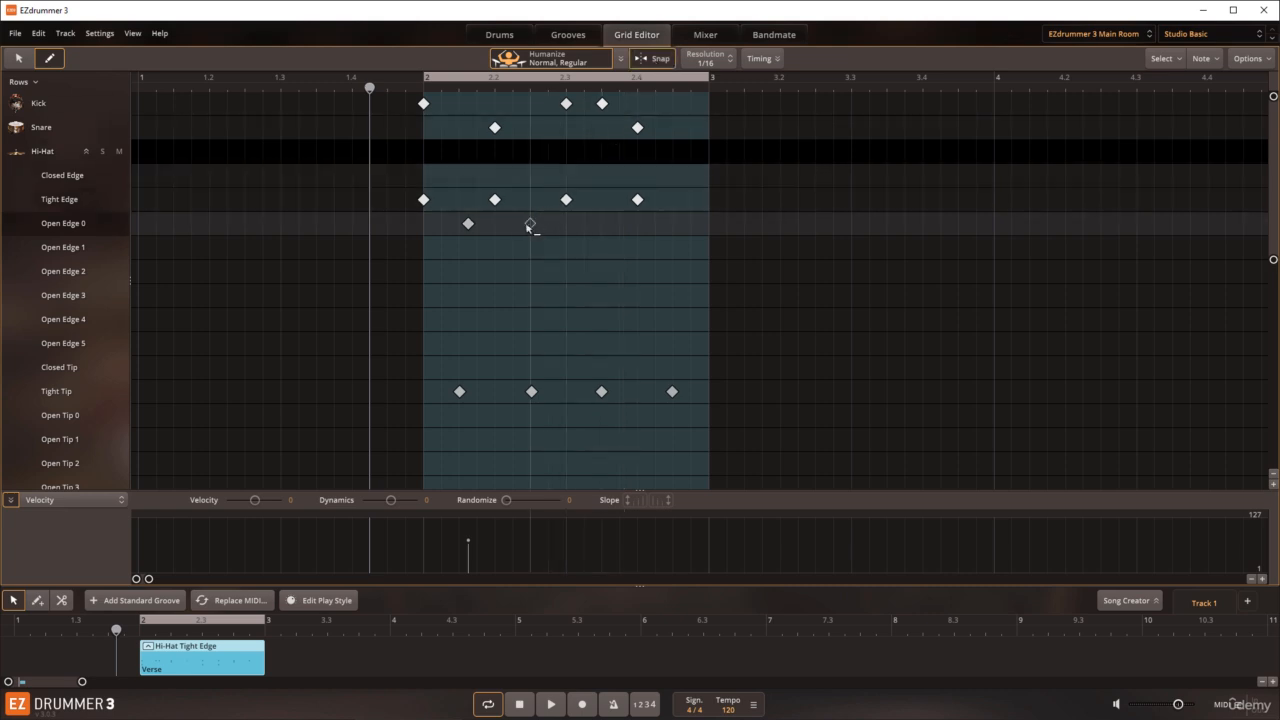
click(469, 224)
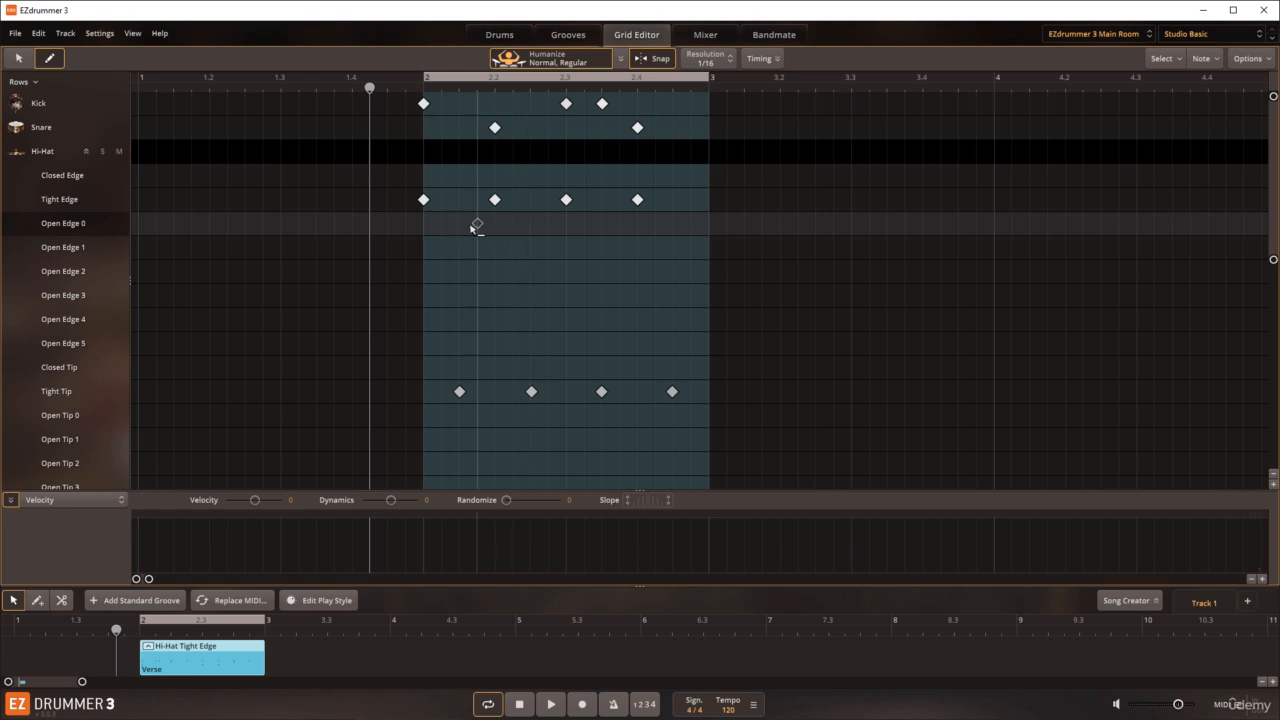
click(479, 227)
click(480, 228)
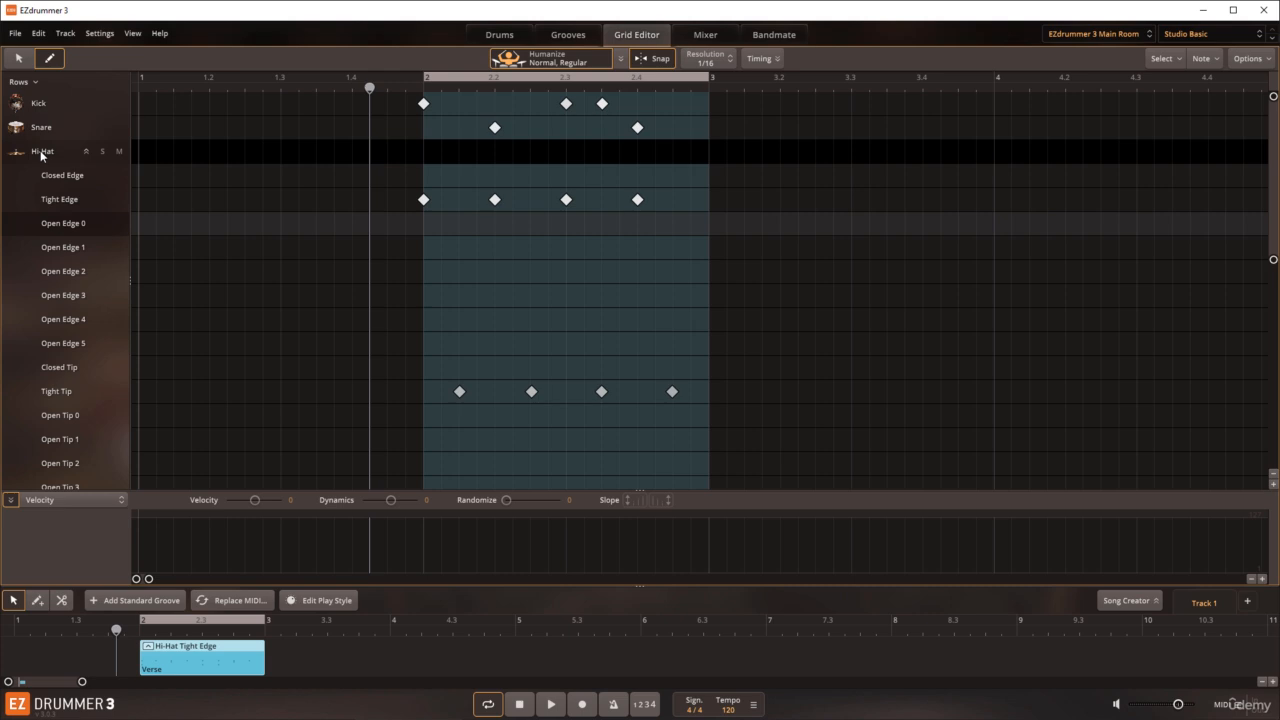
click(86, 152)
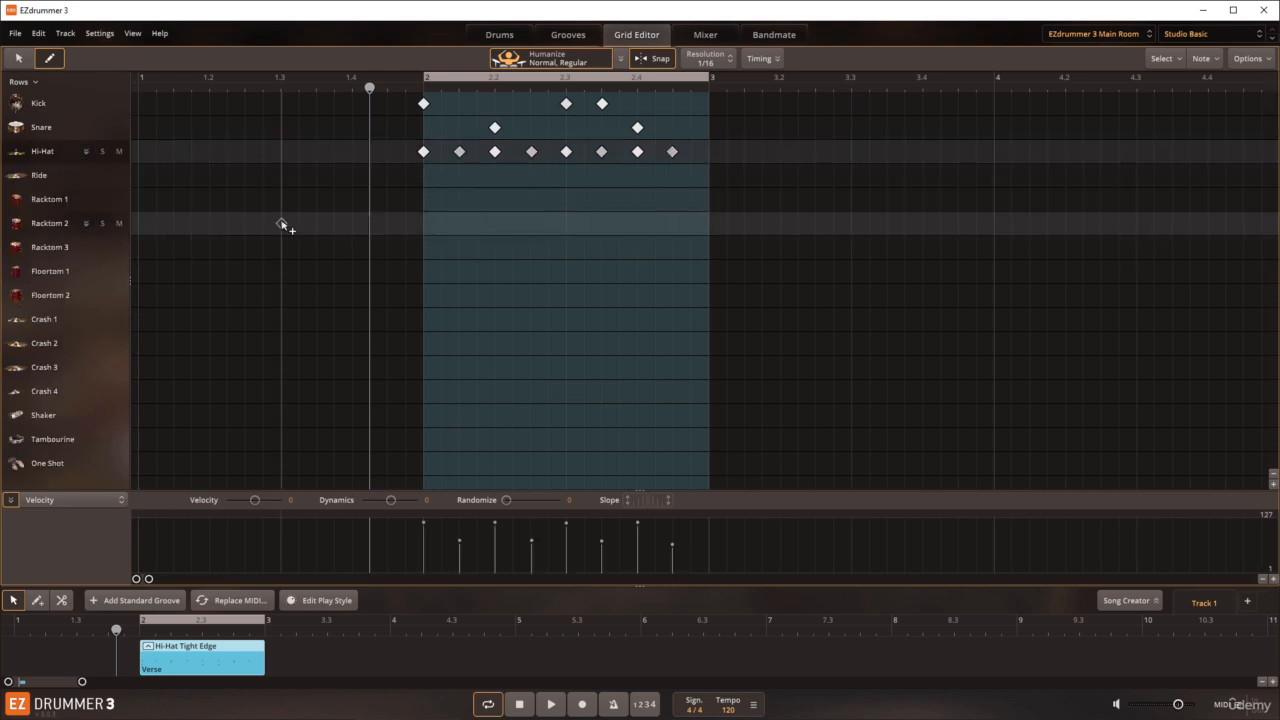
click(17, 59)
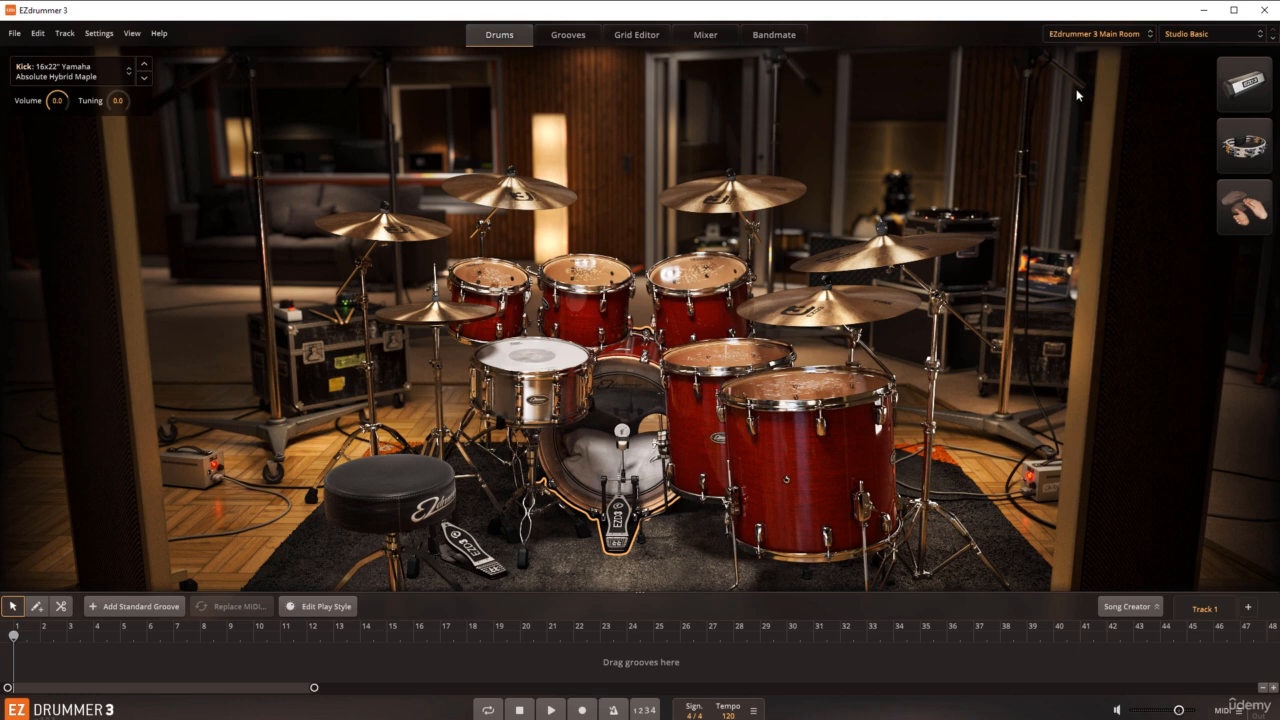
Step: Load the Electronic drum library and audition its toms, snares, kick and FX 6 pad
click(1094, 40)
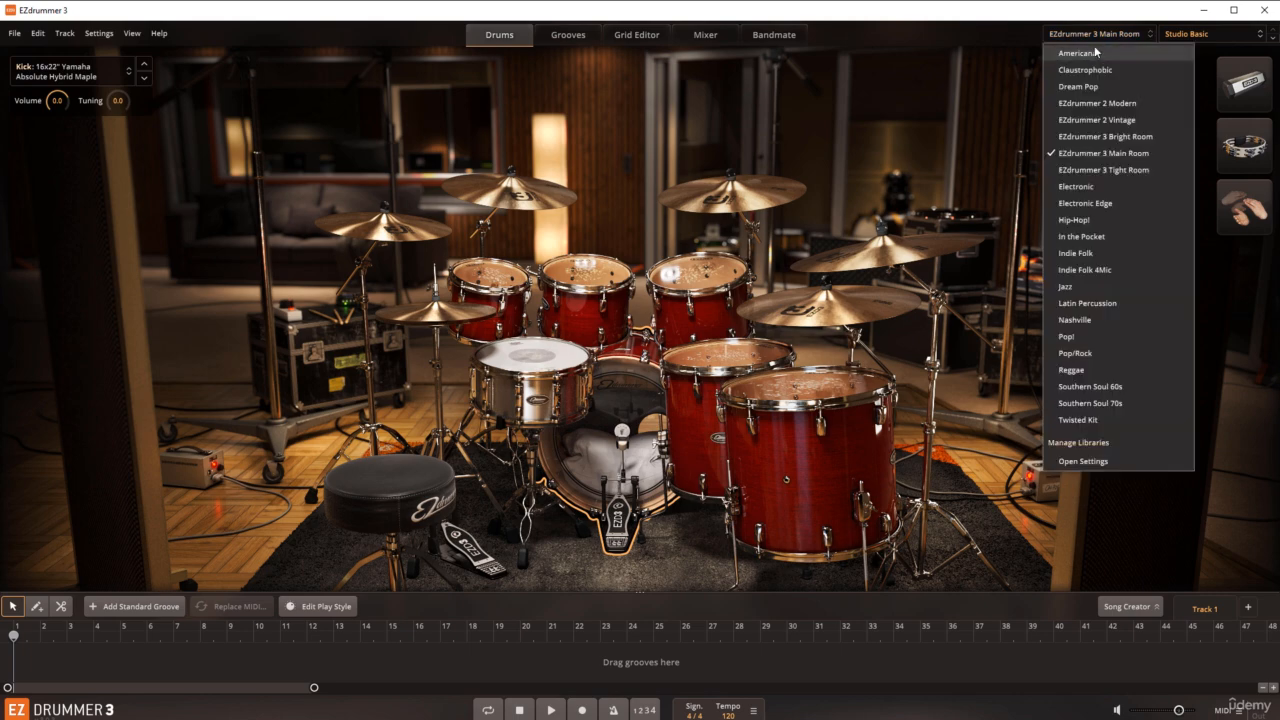
click(1081, 187)
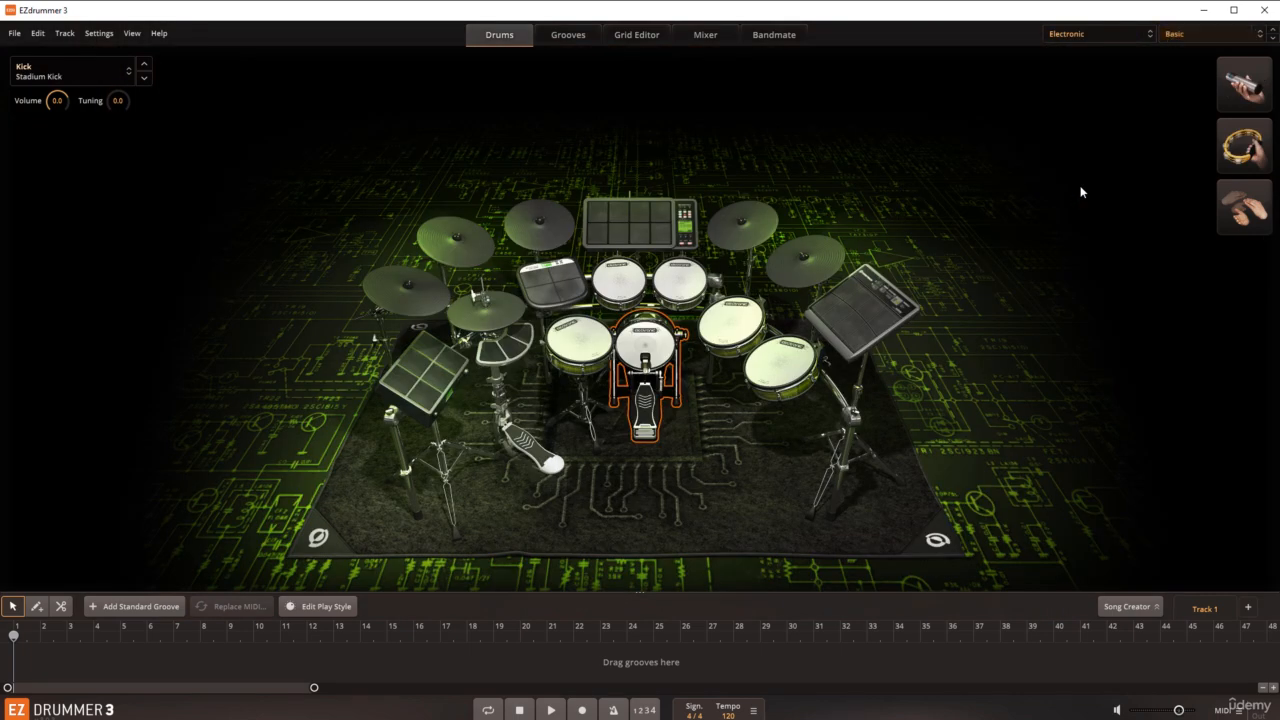
click(619, 284)
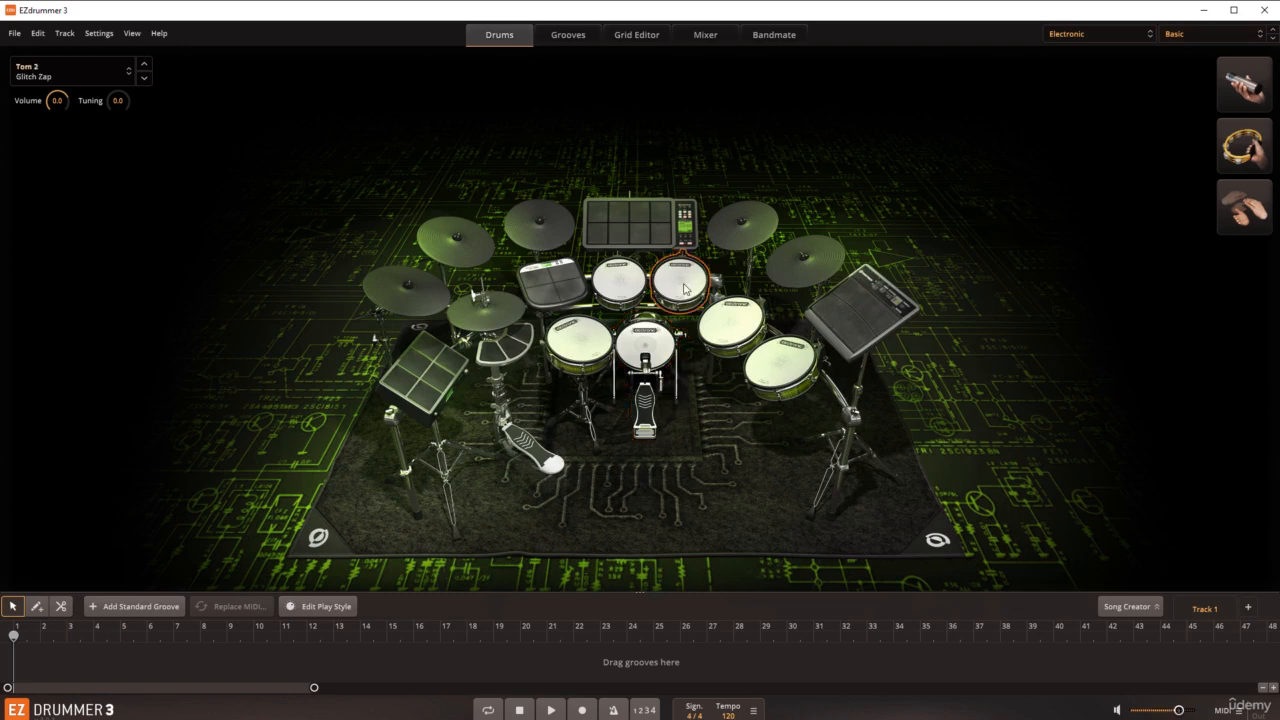
click(570, 299)
click(572, 342)
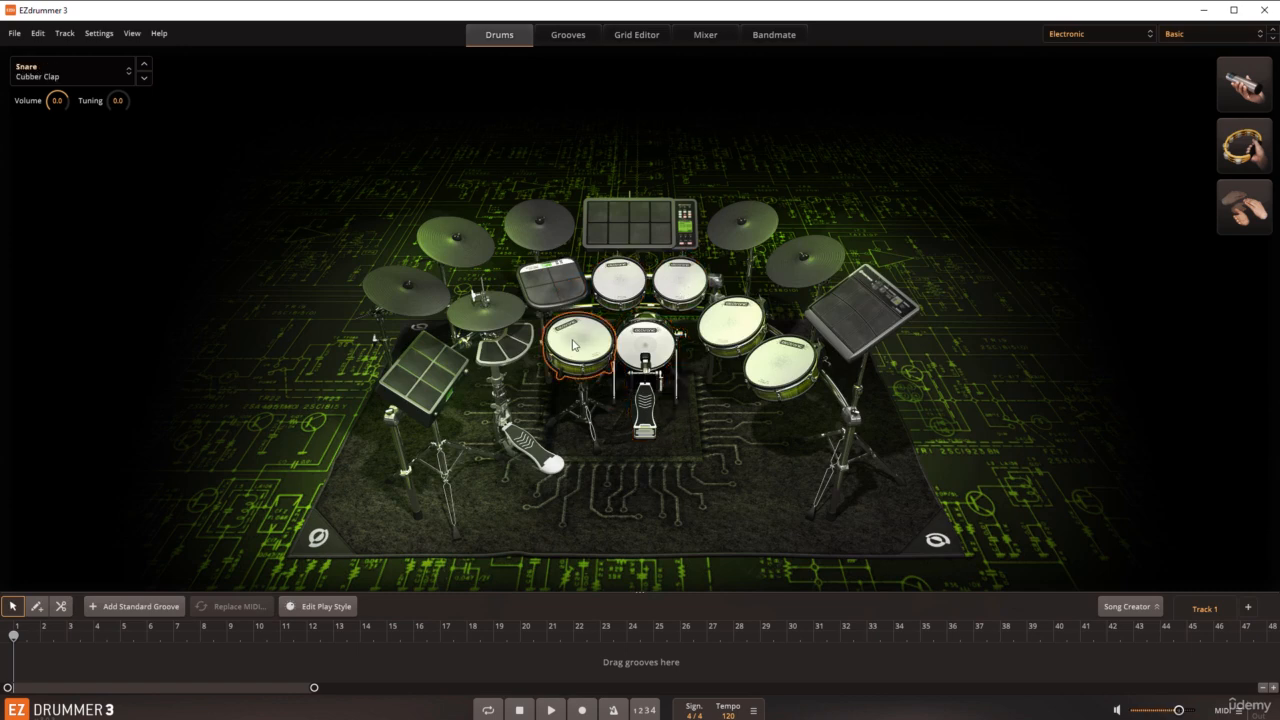
click(642, 343)
click(724, 320)
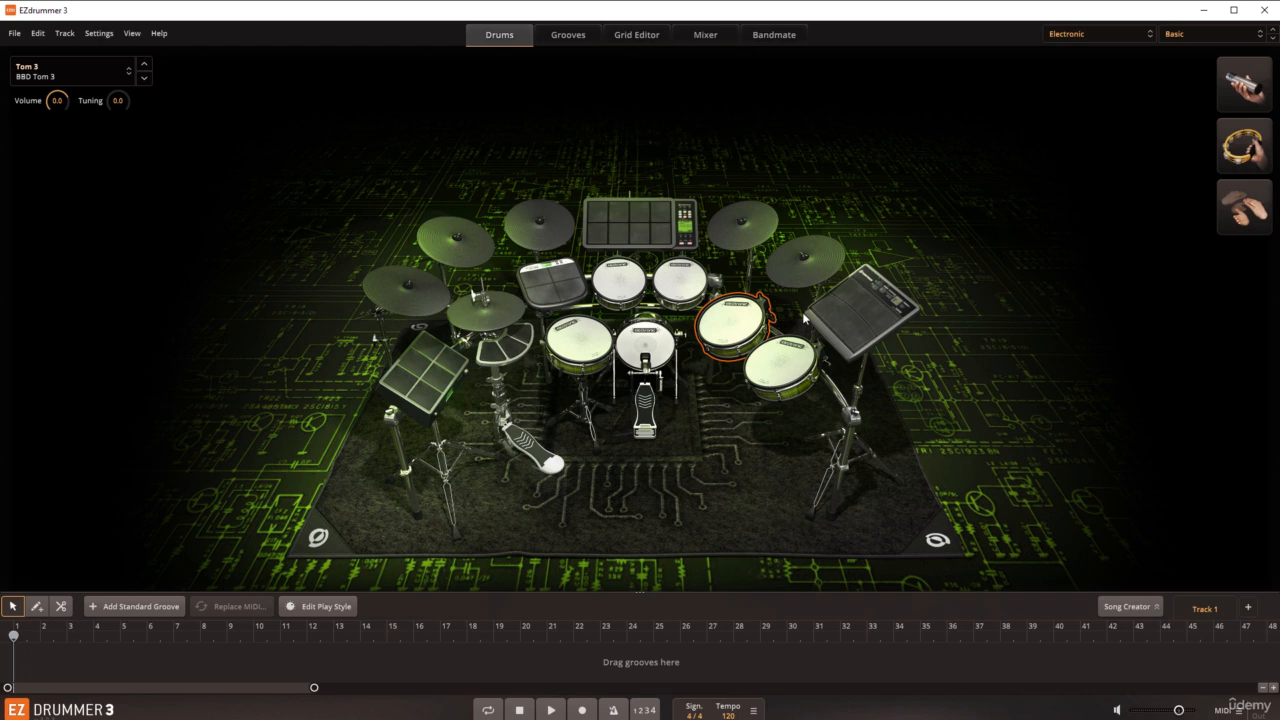
click(840, 314)
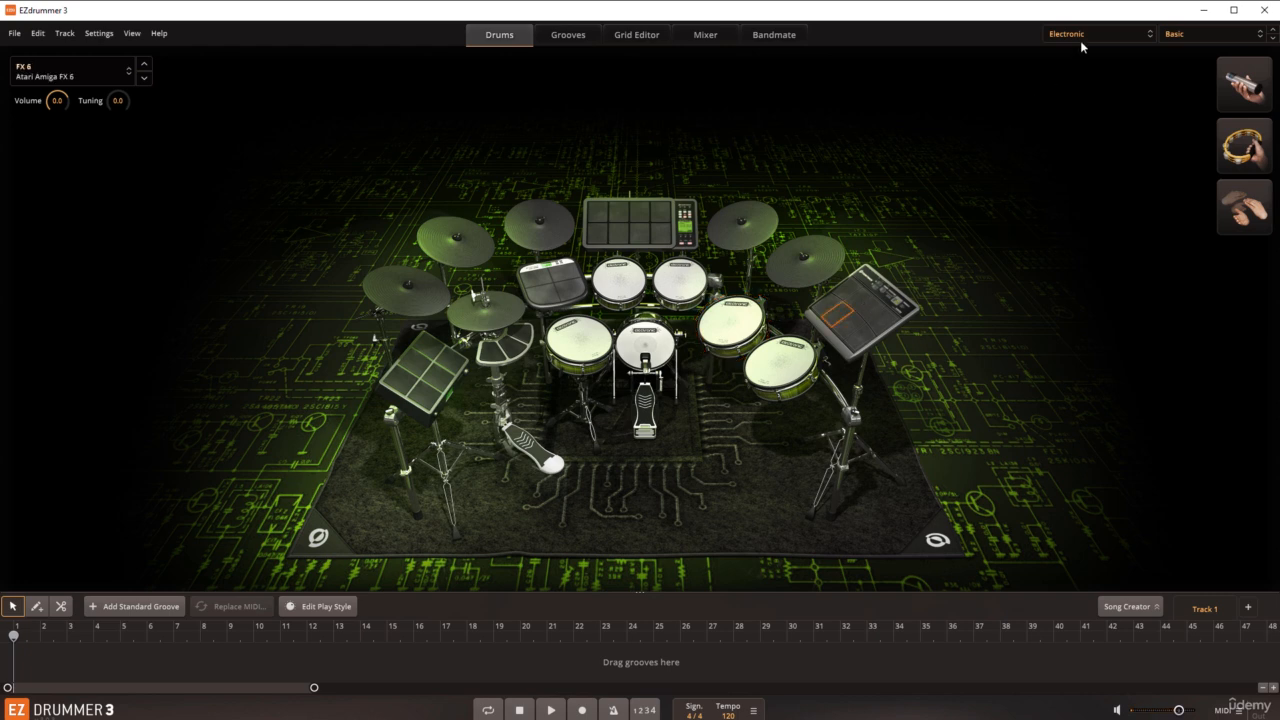
Step: Switch the Electronic library to the Just Distorted preset, and audition the first tom, the snare and the alternate snare
click(1170, 38)
click(1147, 95)
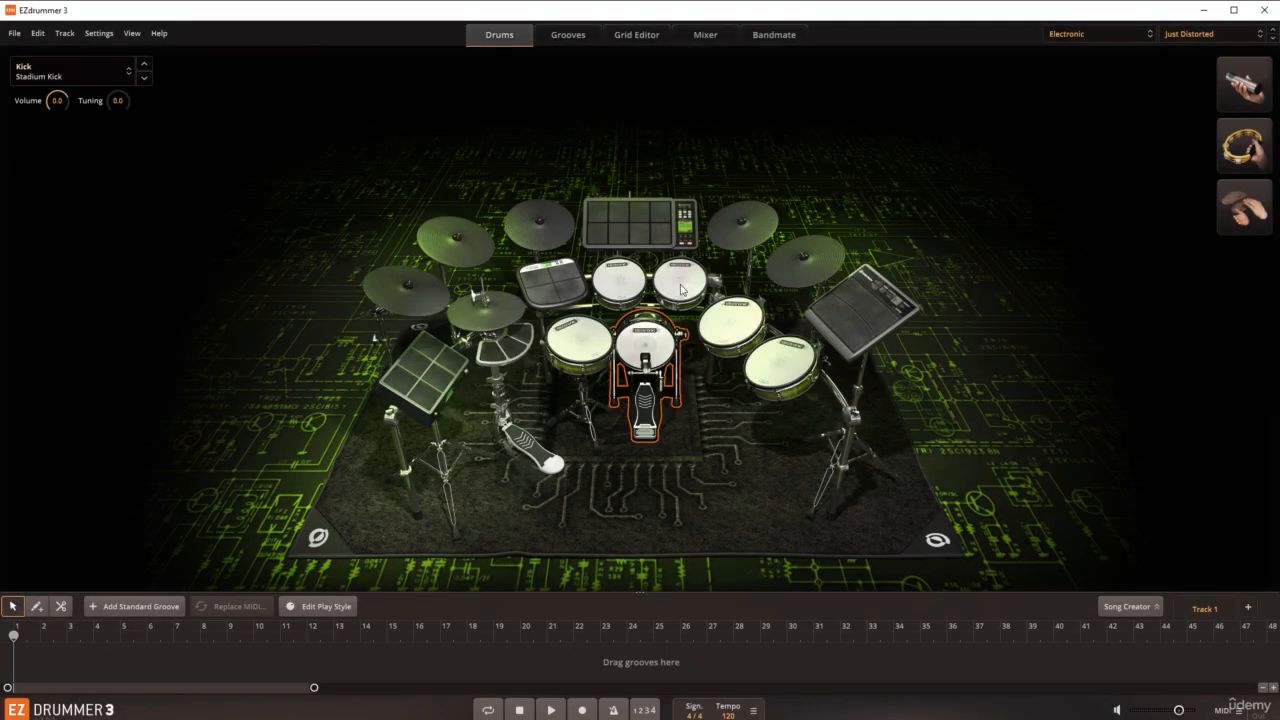
click(625, 288)
click(584, 337)
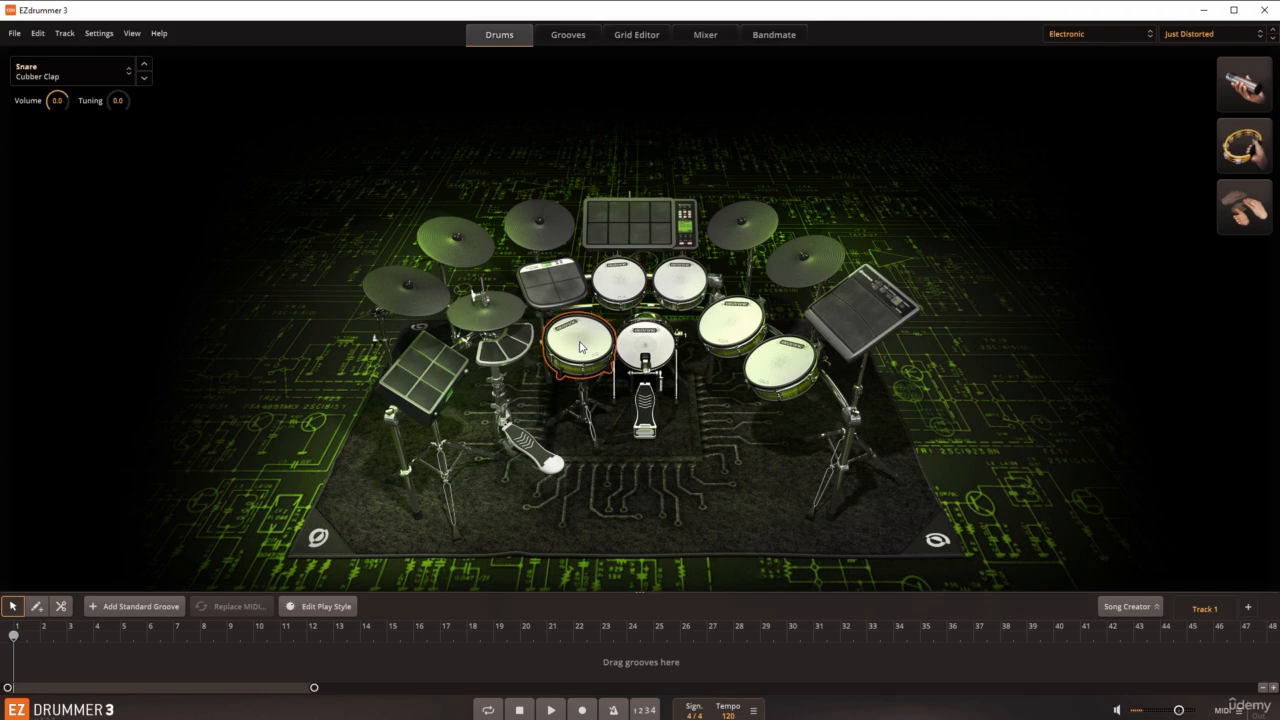
click(552, 292)
Step: Load the Electronic Edge library and audition the Claps 1, Snare 2 and Tom 2 pads of the centre unit
click(1075, 37)
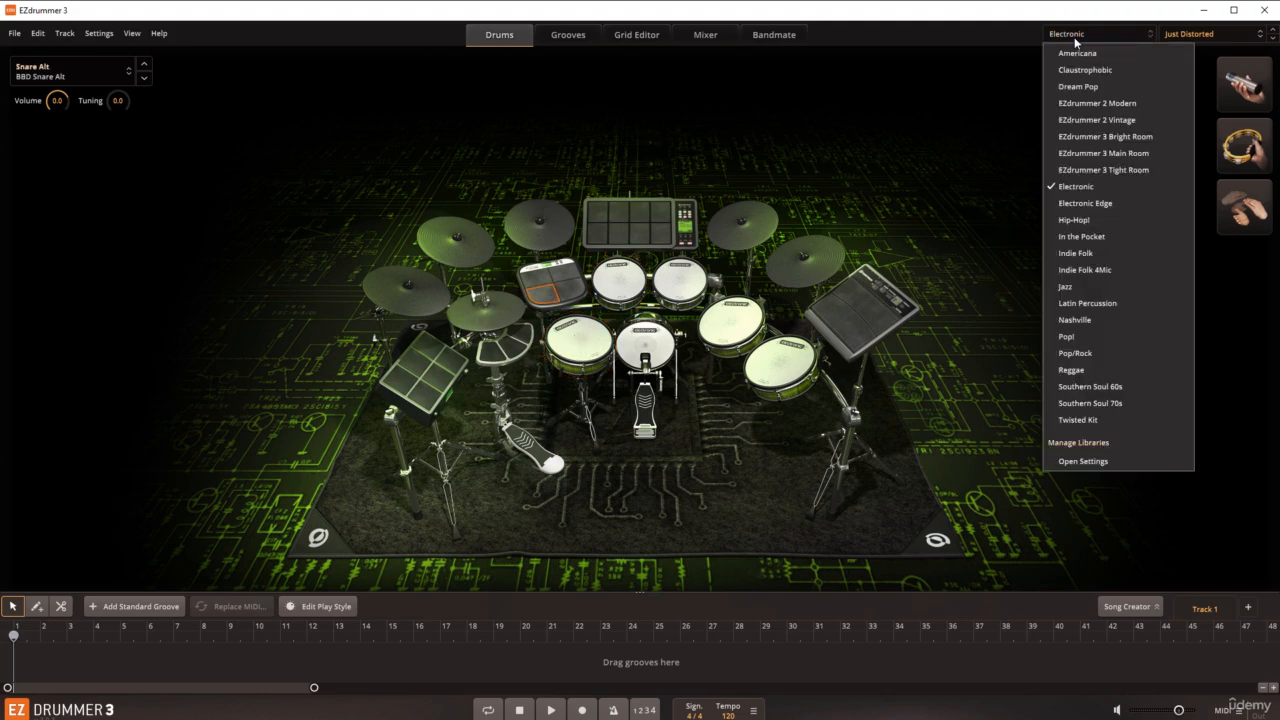
click(1080, 203)
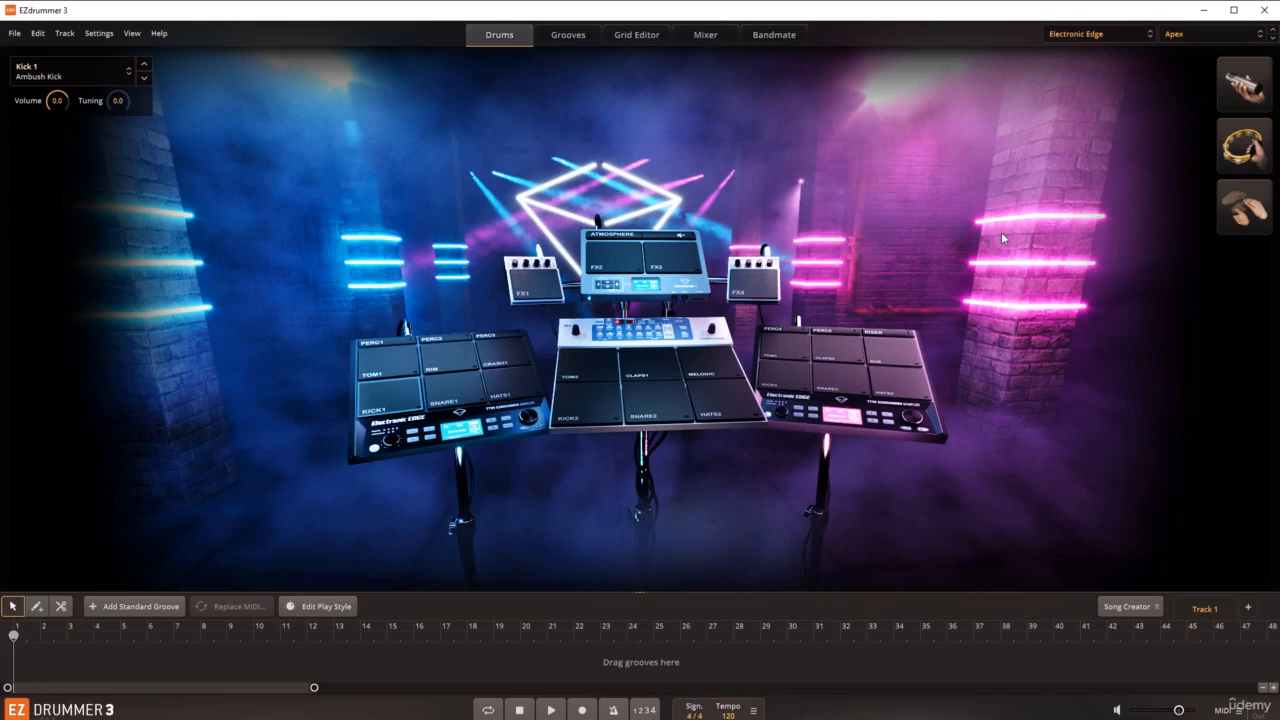
click(654, 369)
click(653, 398)
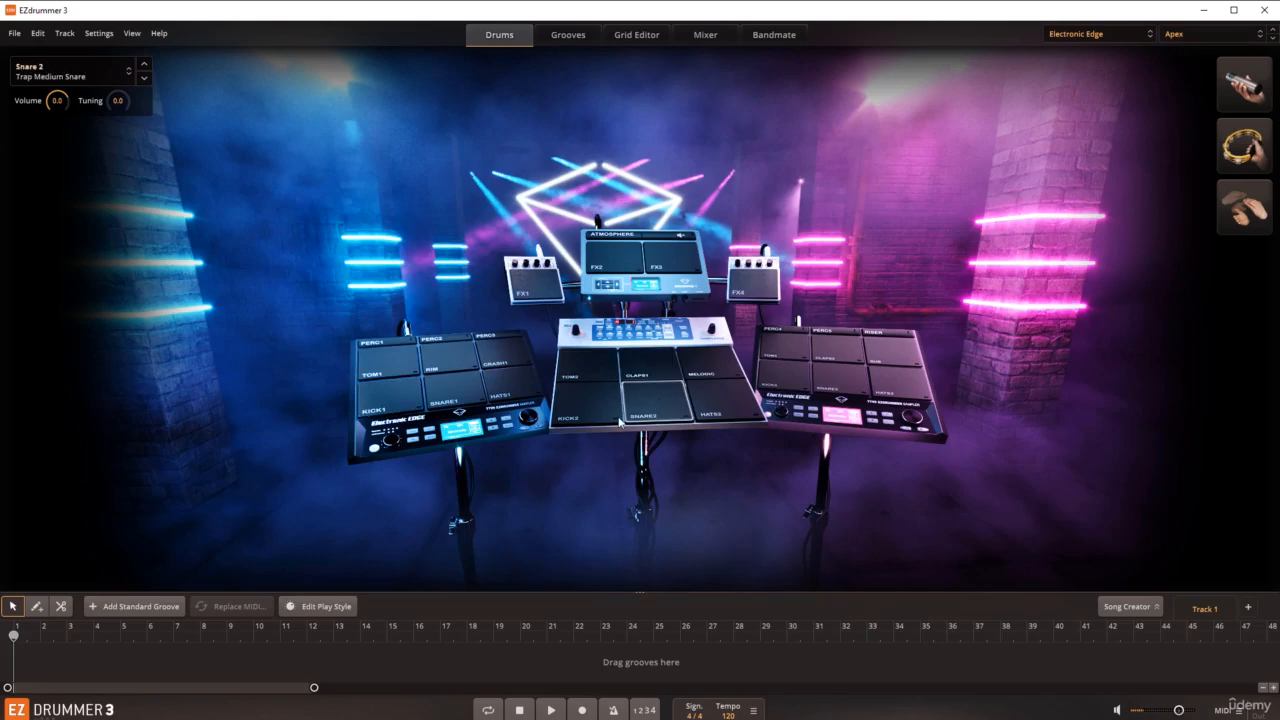
click(570, 370)
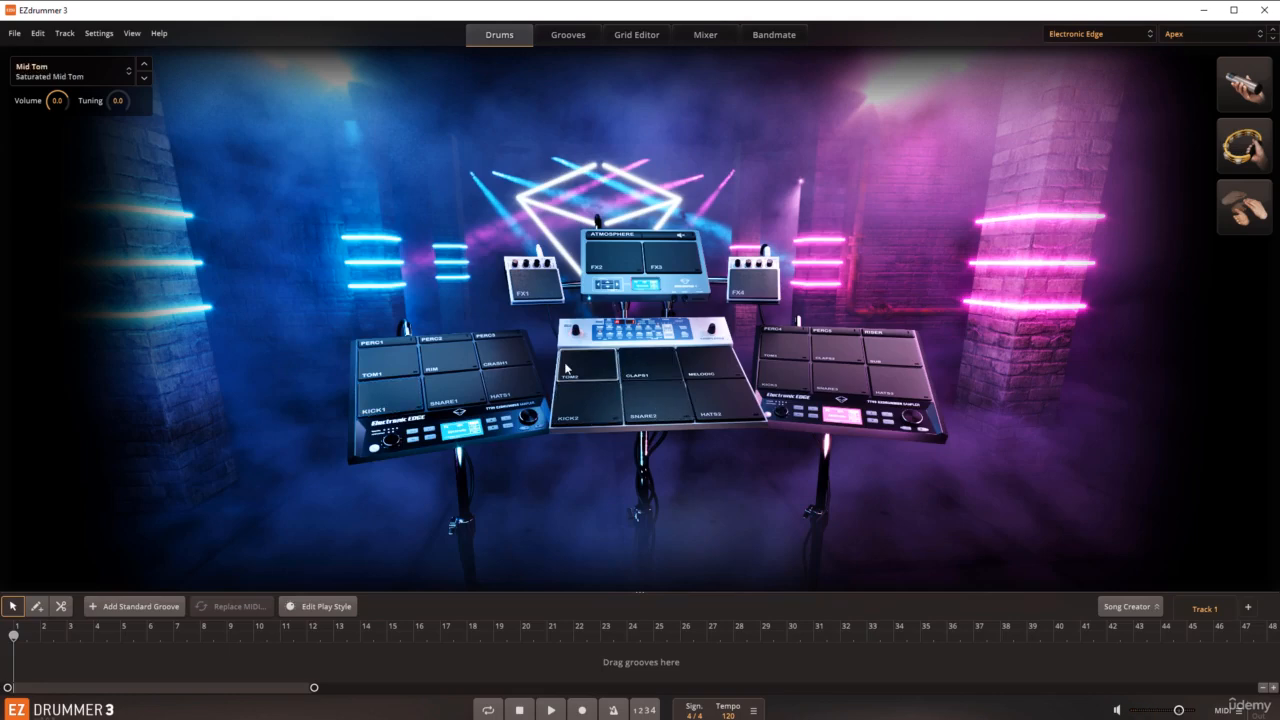
Step: Audition the Rim, Tom 1, Kick 1, Snare 1 and Hats 1 pads of the Electronic Edge kit
click(450, 362)
click(388, 362)
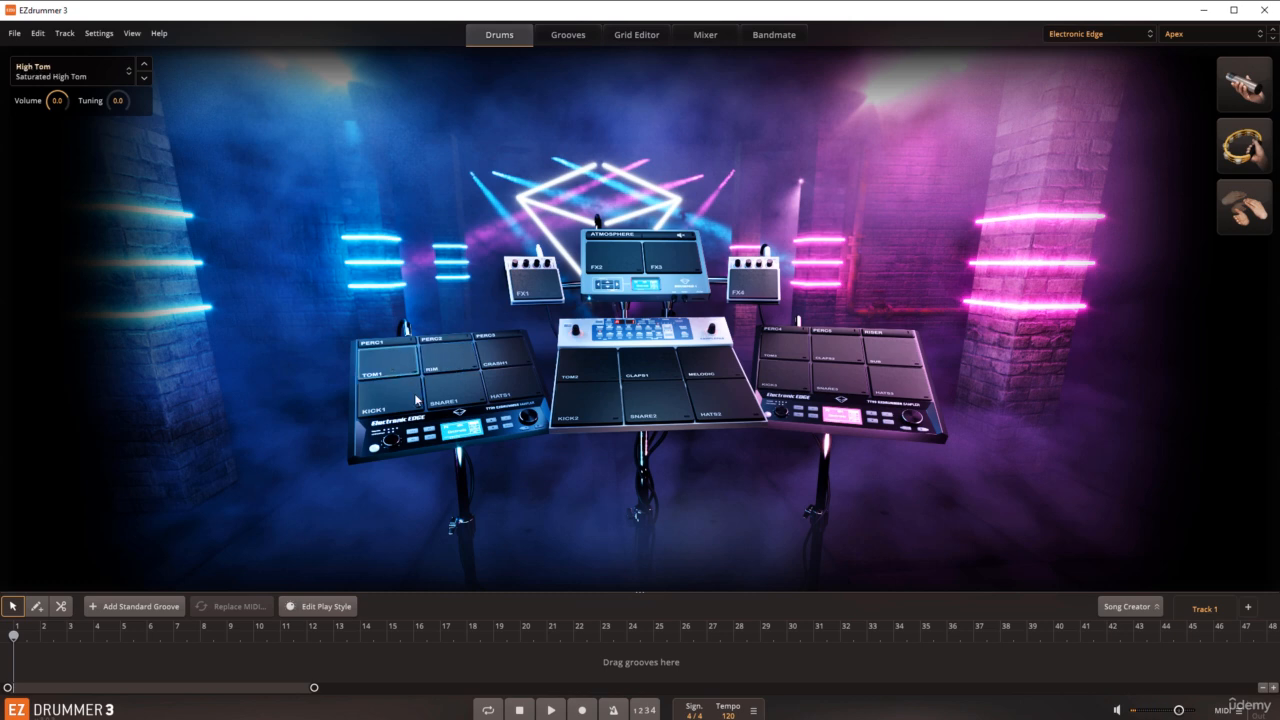
click(410, 402)
click(455, 392)
click(510, 385)
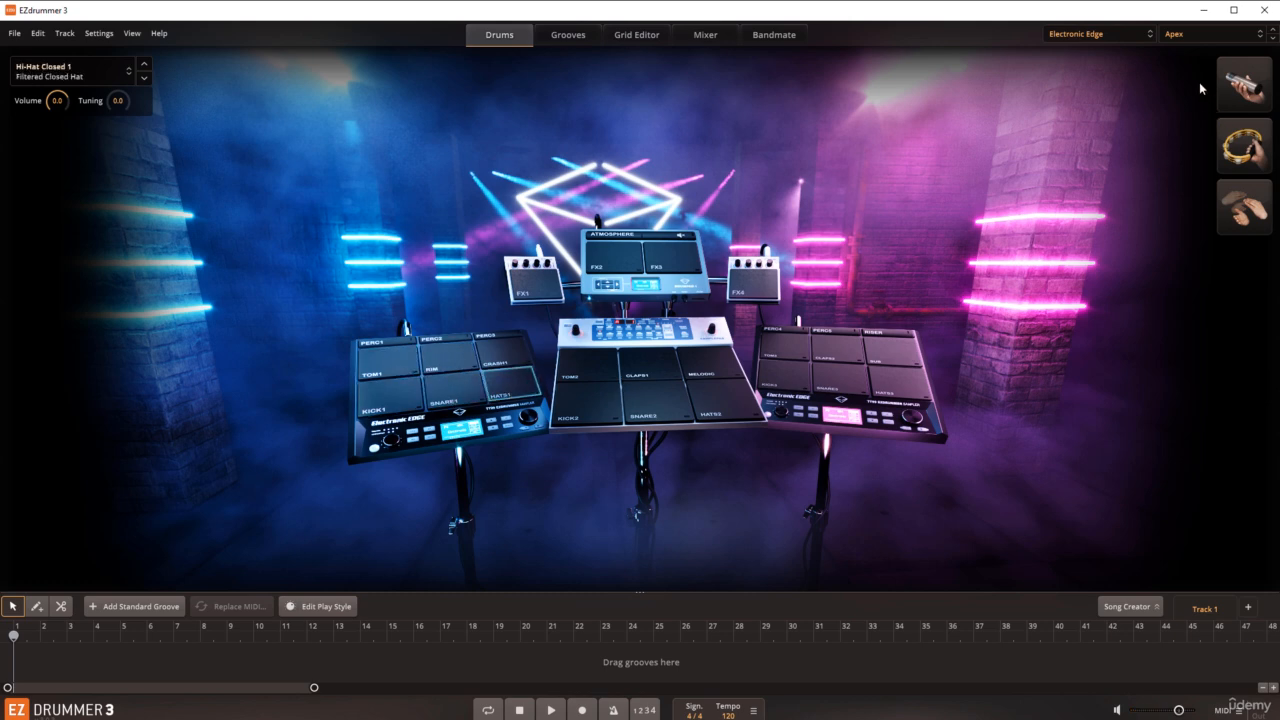
Step: Switch the Electronic Edge library to the Datsun preset and audition the Kick 2, Snare 2, Claps 1 and Tom 2 pads
click(1205, 33)
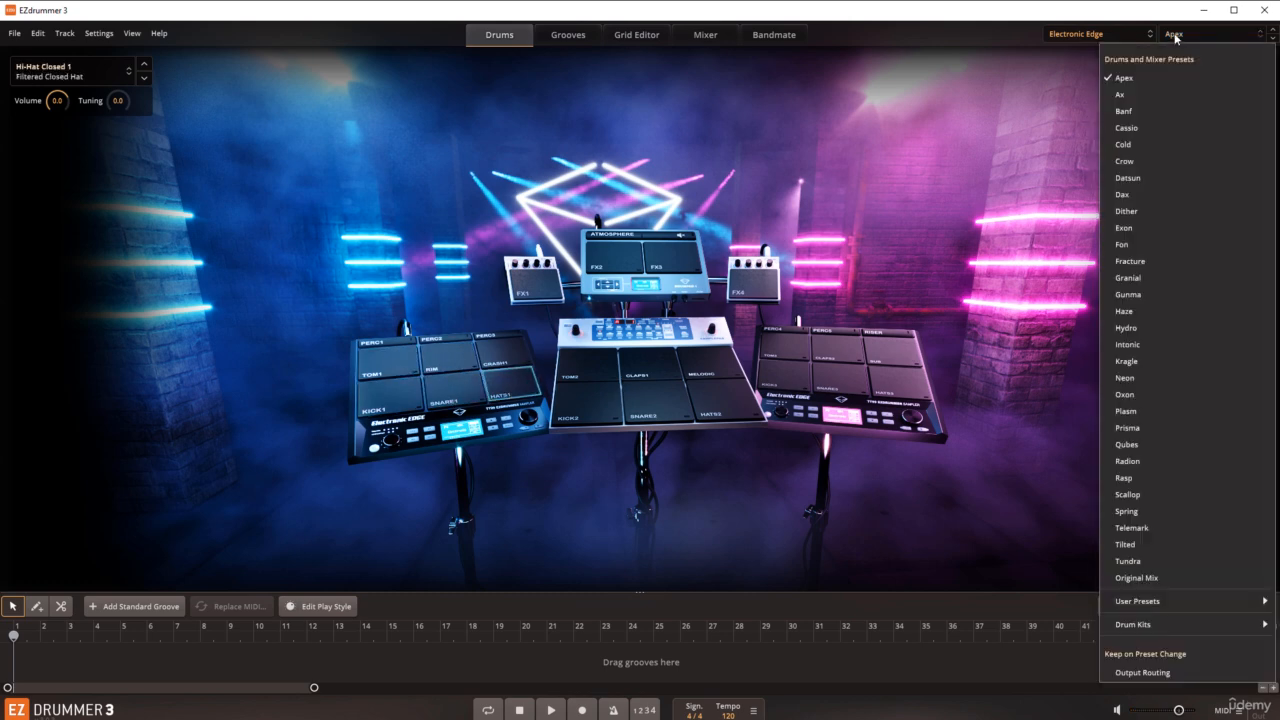
click(1128, 178)
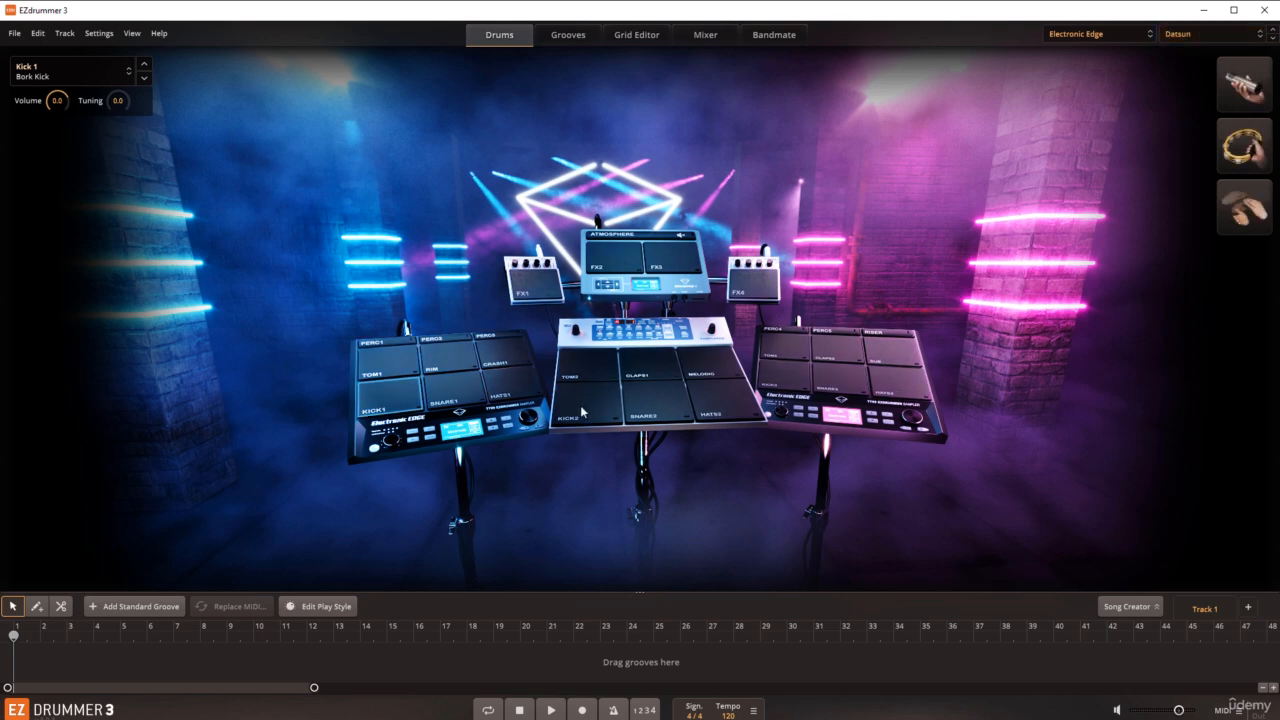
click(582, 410)
click(645, 408)
click(648, 378)
click(594, 368)
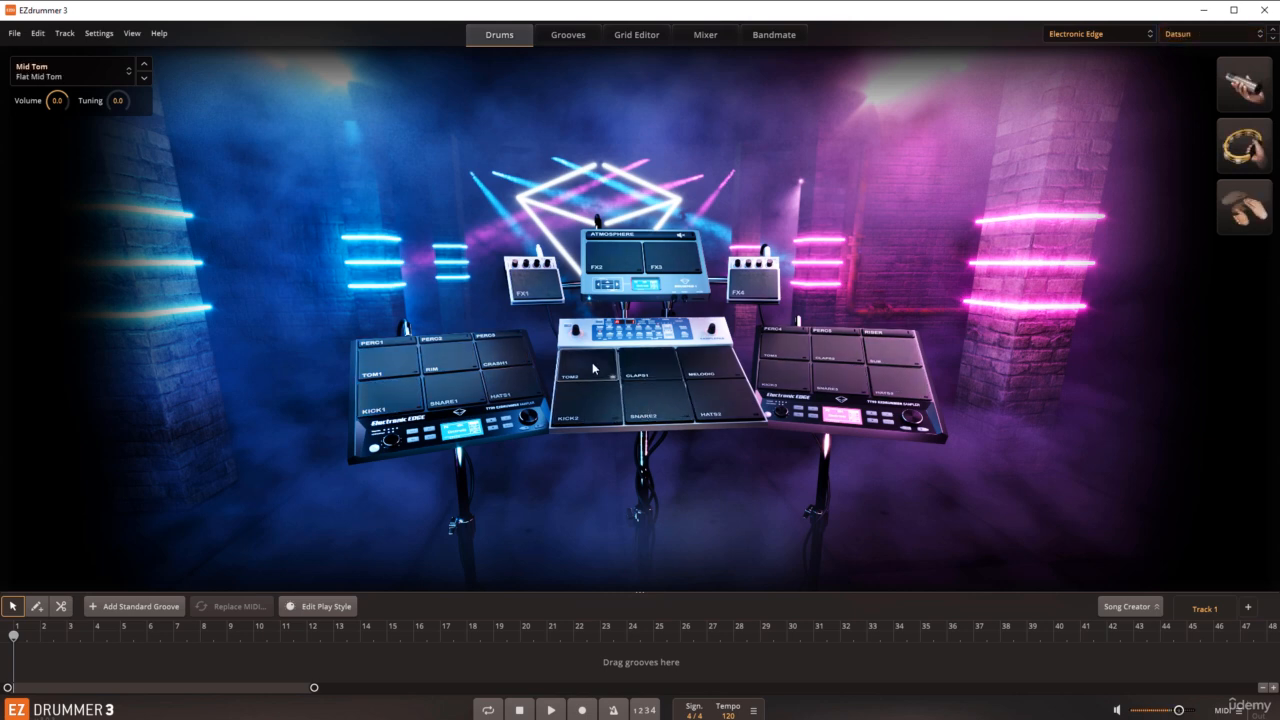
Step: Load the Dream Pop library and audition its snare, crescendo pad and ride cymbal
click(1090, 40)
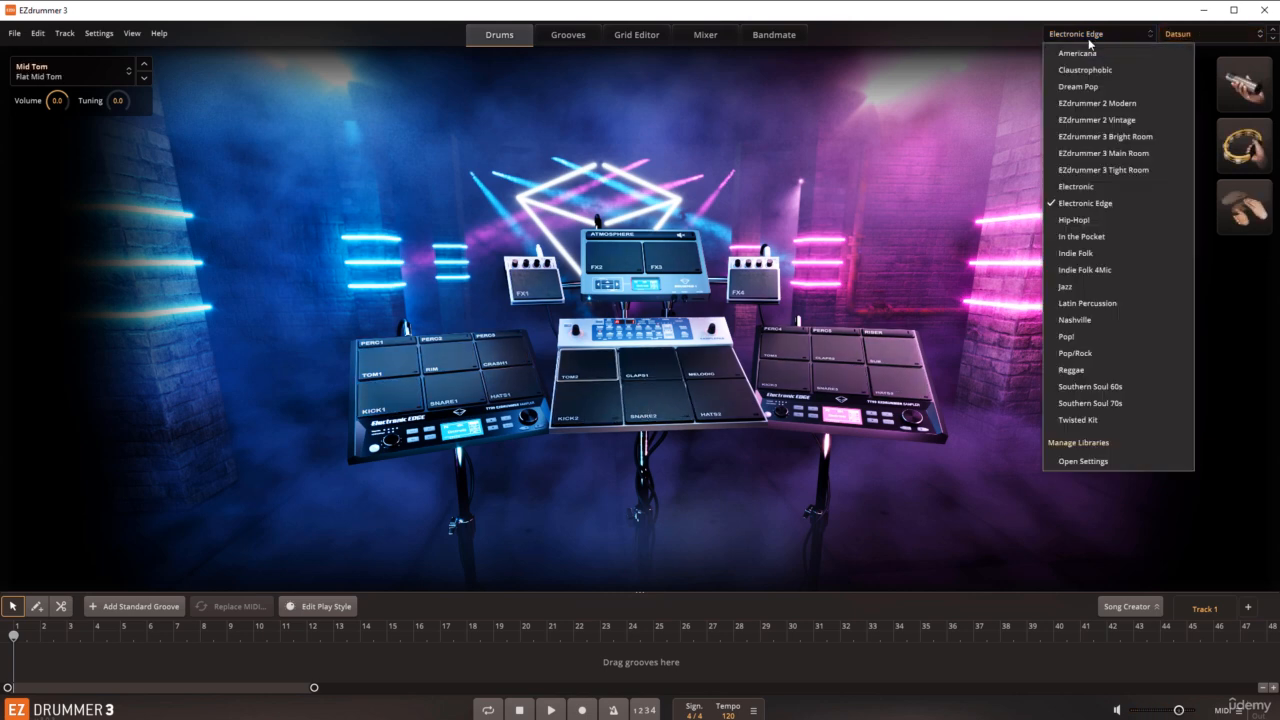
click(1080, 88)
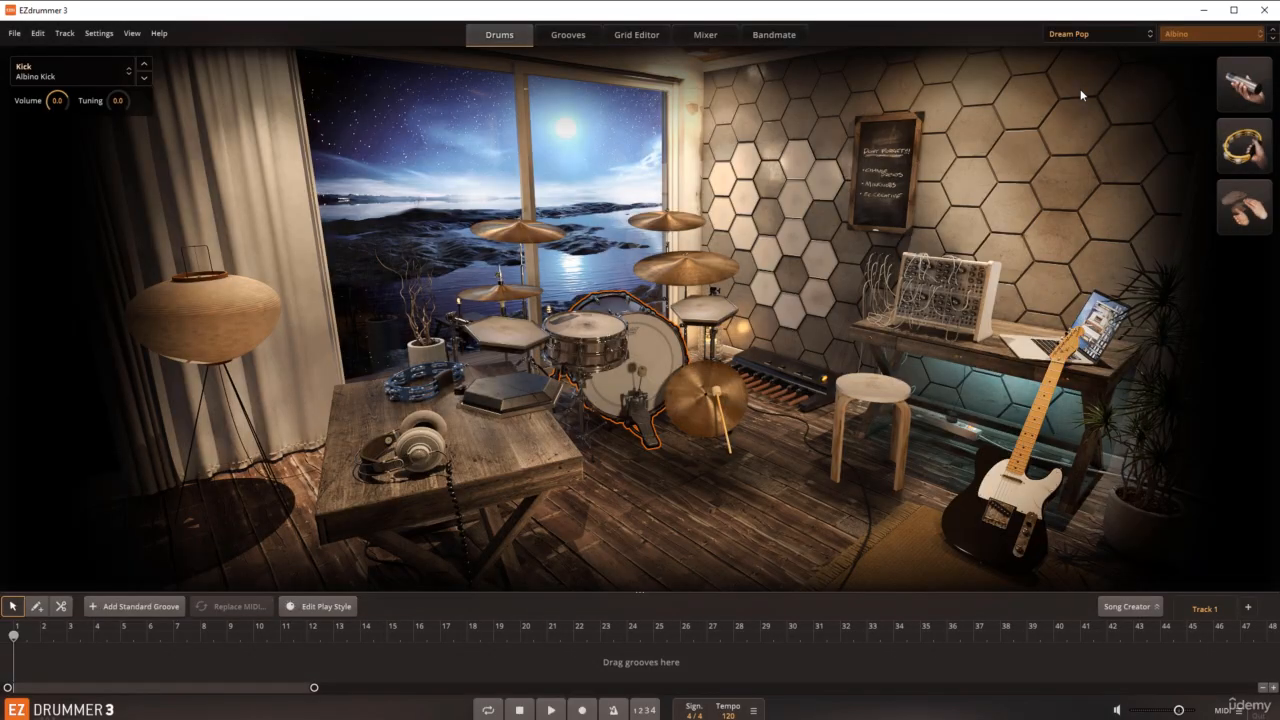
click(589, 325)
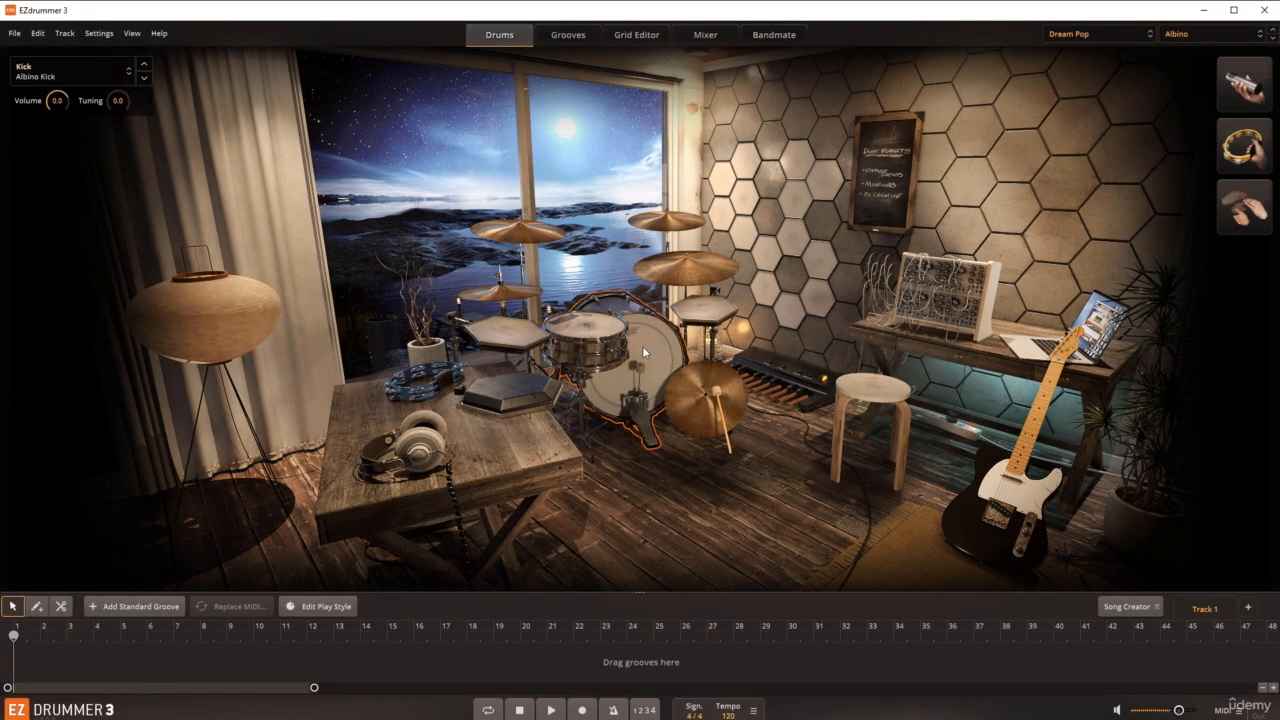
click(700, 318)
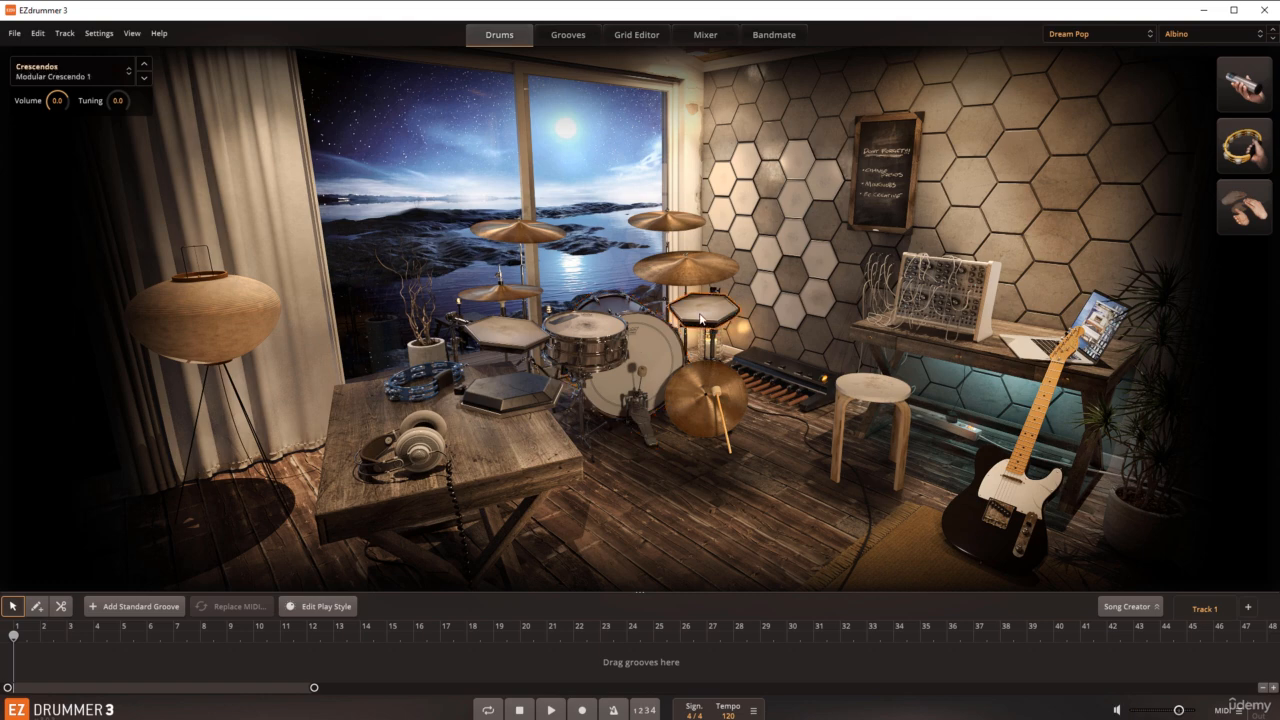
click(683, 270)
Step: Switch Dream Pop to the Anchorwood preset and audition the snare, kick, hexagonal pad beside the snare and closed hats
click(1177, 36)
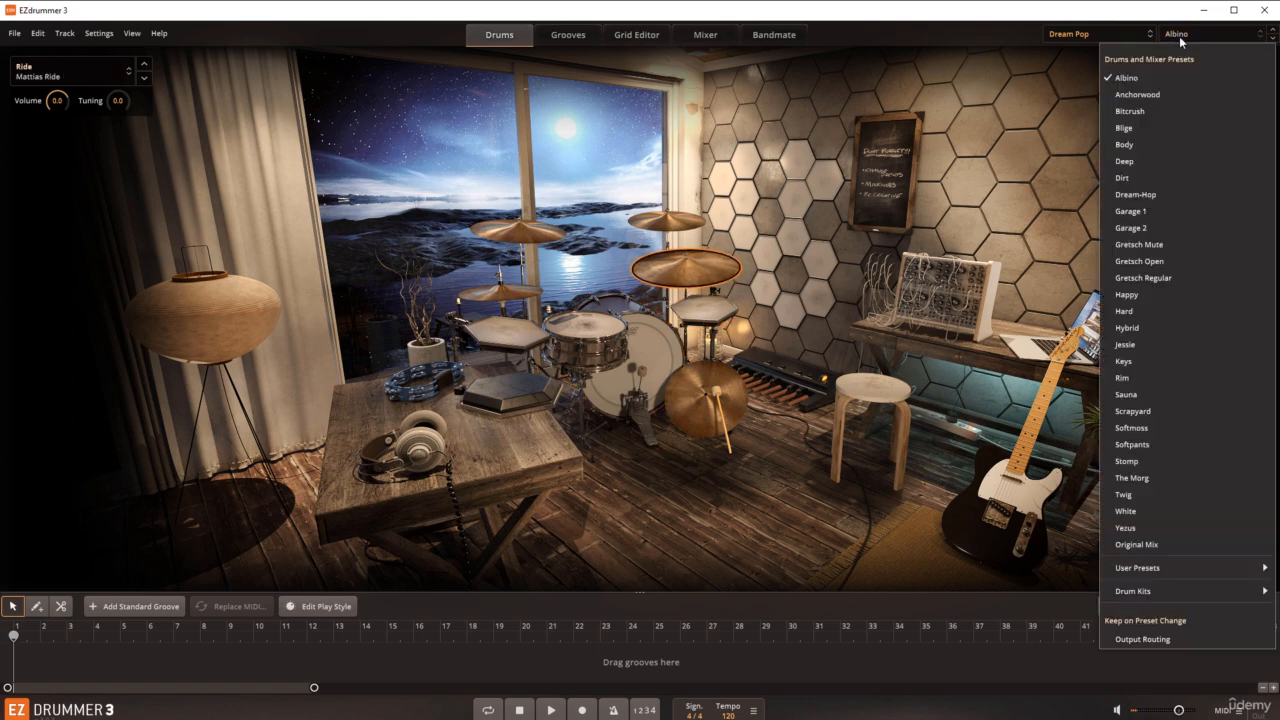
click(1159, 95)
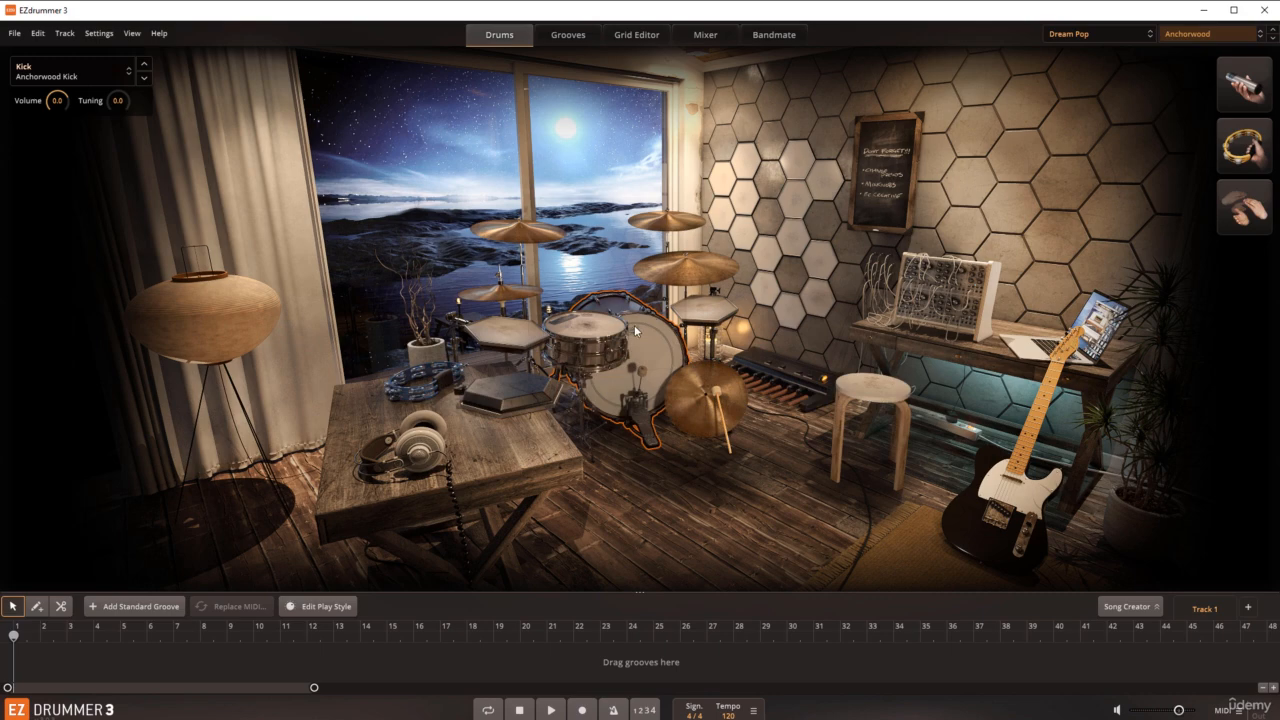
click(602, 323)
click(642, 334)
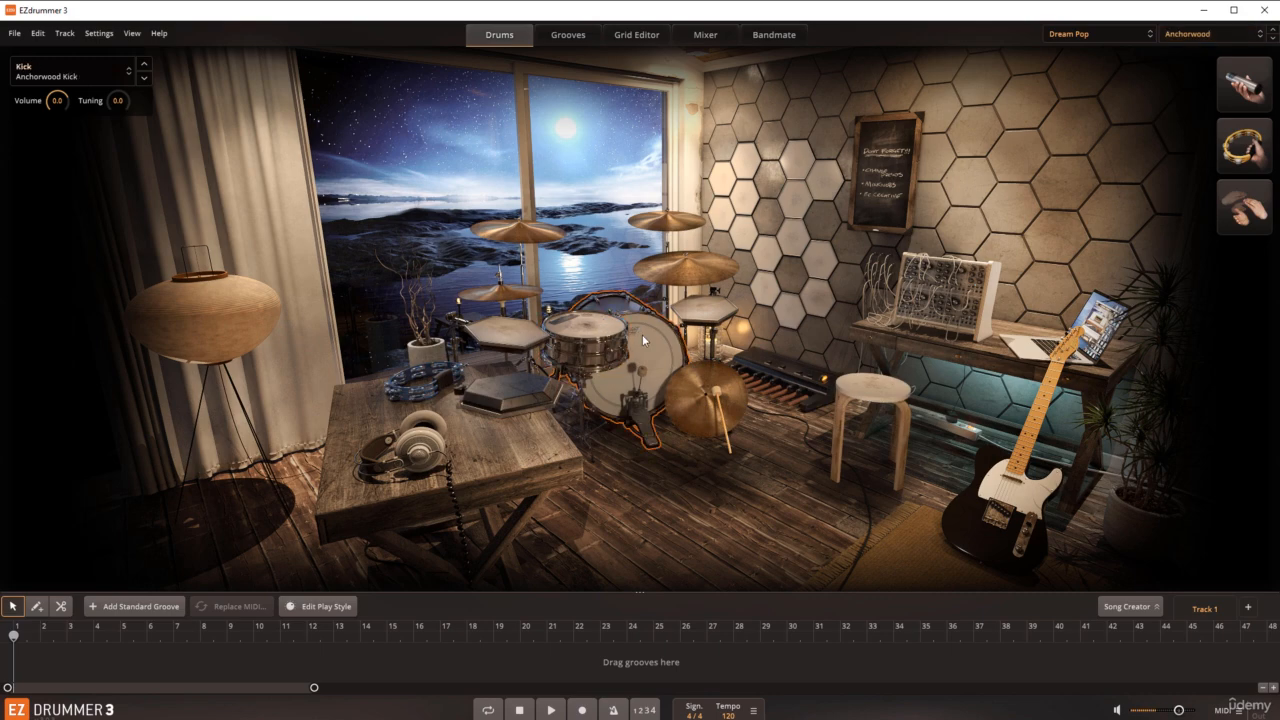
click(529, 333)
click(516, 293)
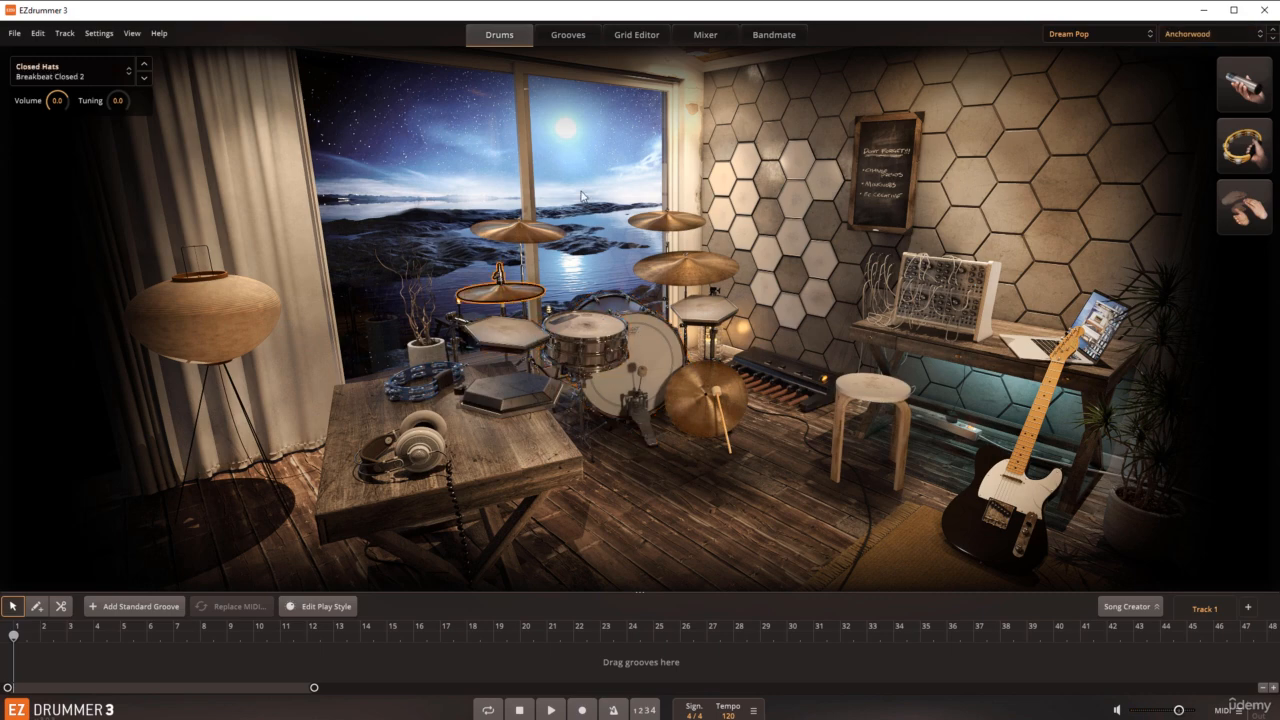
Step: Preview the Anchorwood 01 groove from the EZX Dream Pop grooves and watch the drum room while it plays
click(568, 34)
click(57, 322)
click(186, 240)
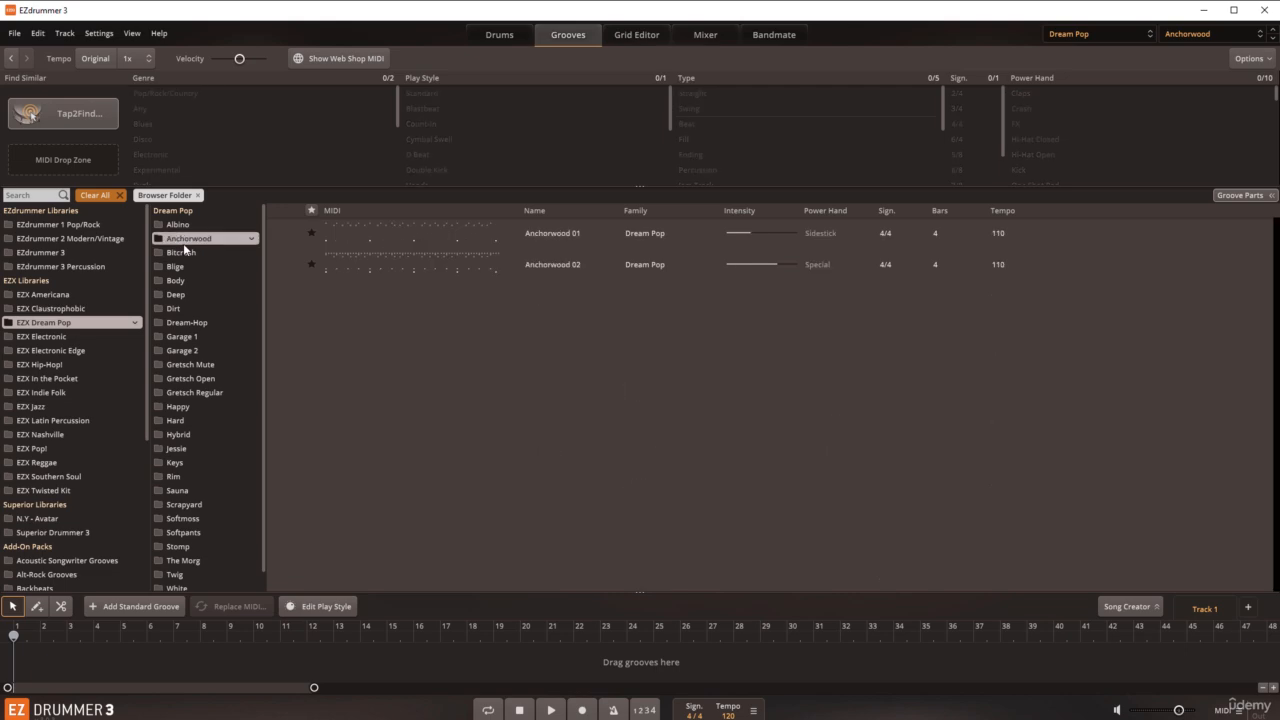
click(285, 233)
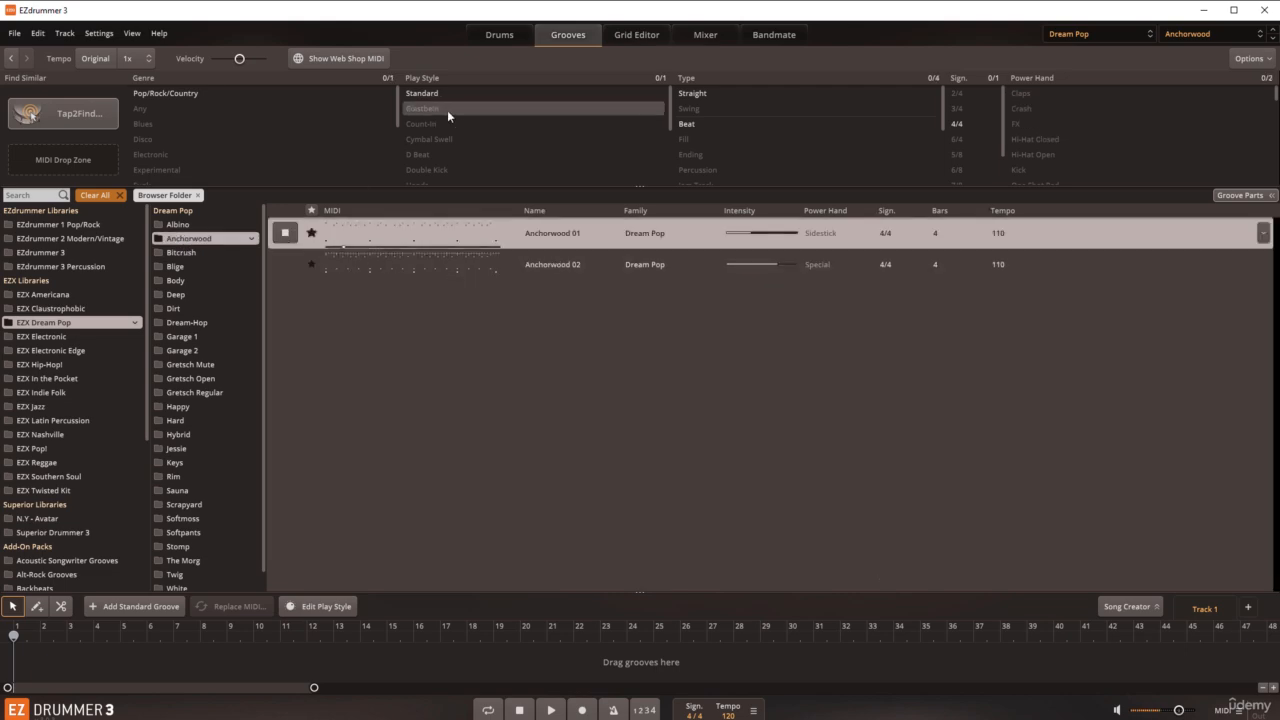
click(504, 35)
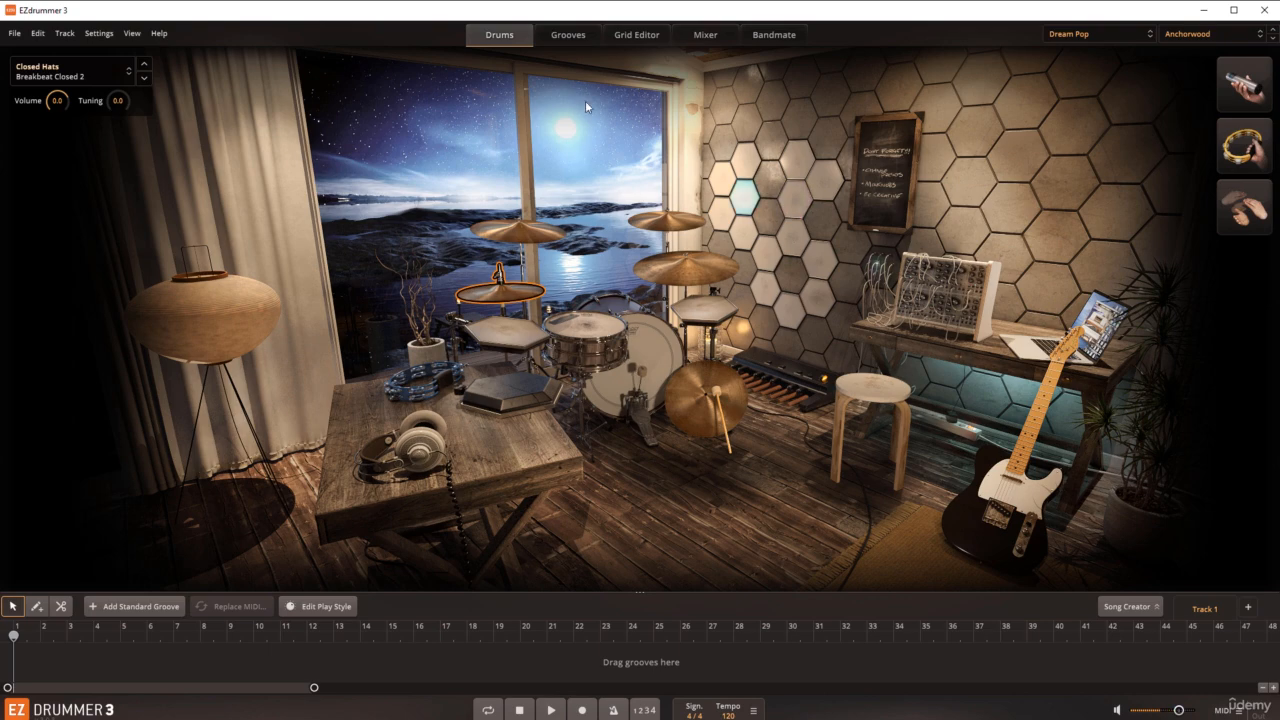
Step: Preview the Anchorwood 02 groove, checking the drum room during playback, and return to the drum kit view
click(578, 38)
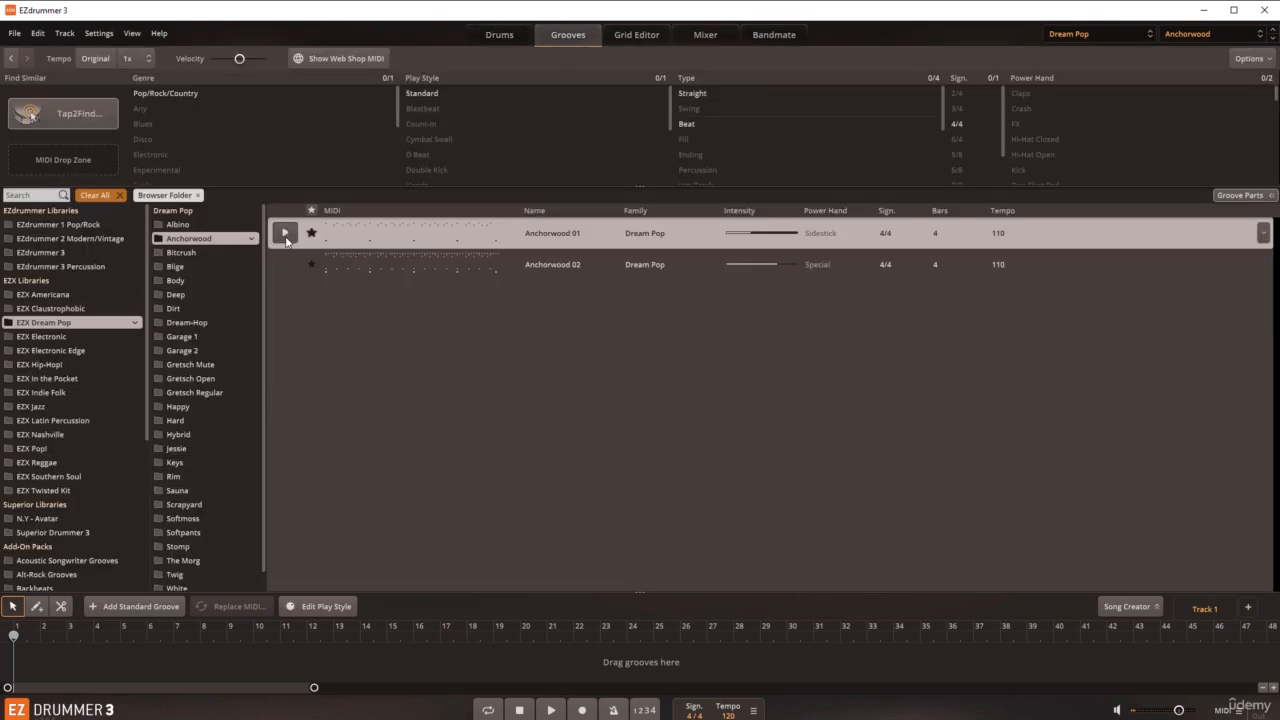
click(492, 34)
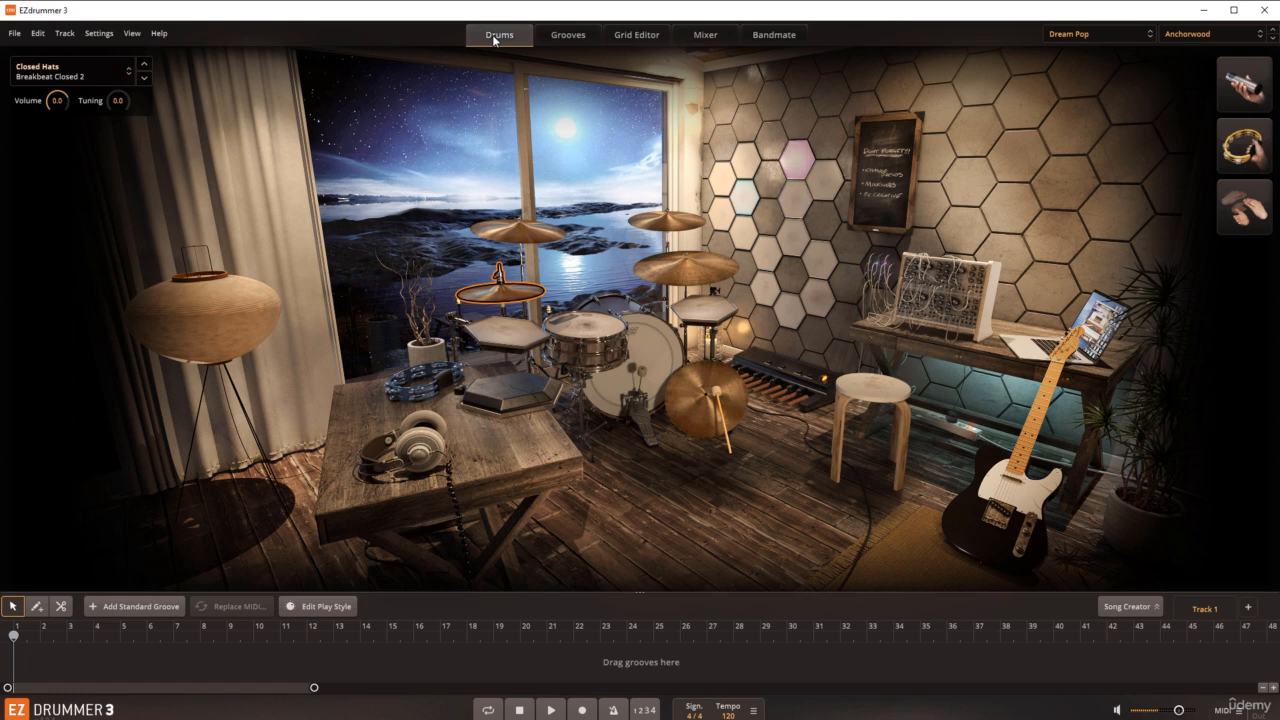
click(564, 36)
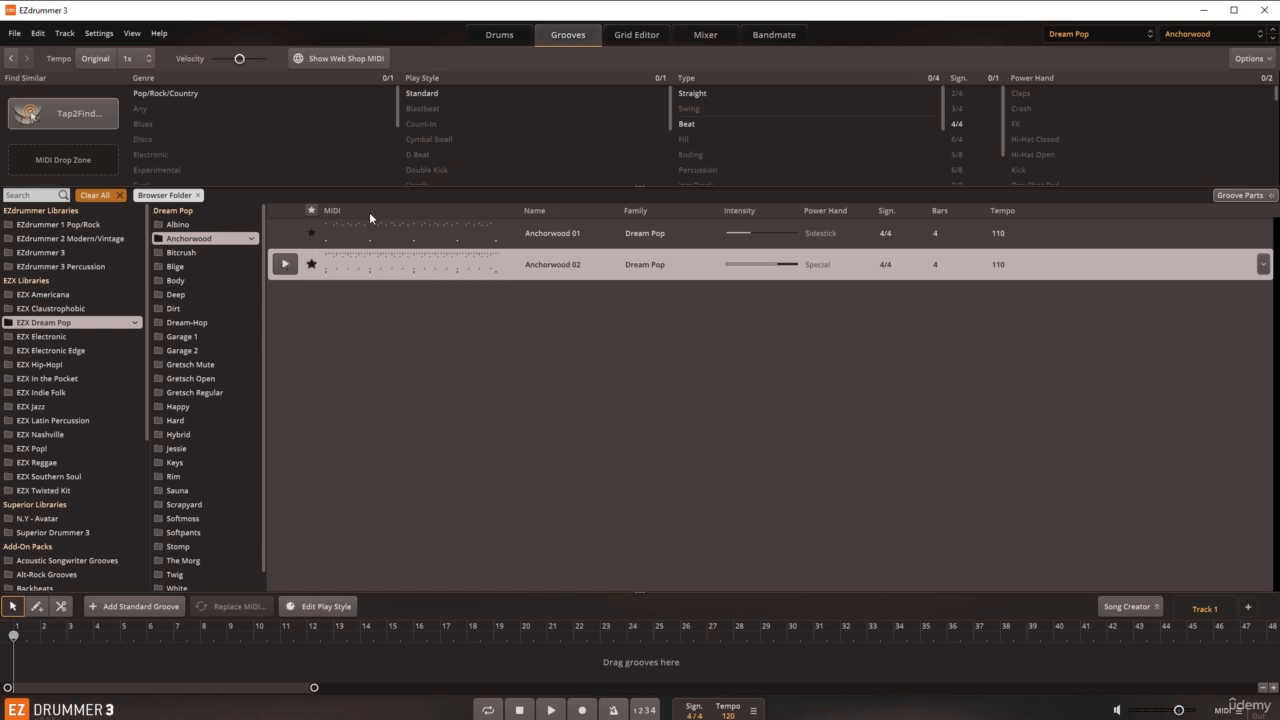
click(503, 42)
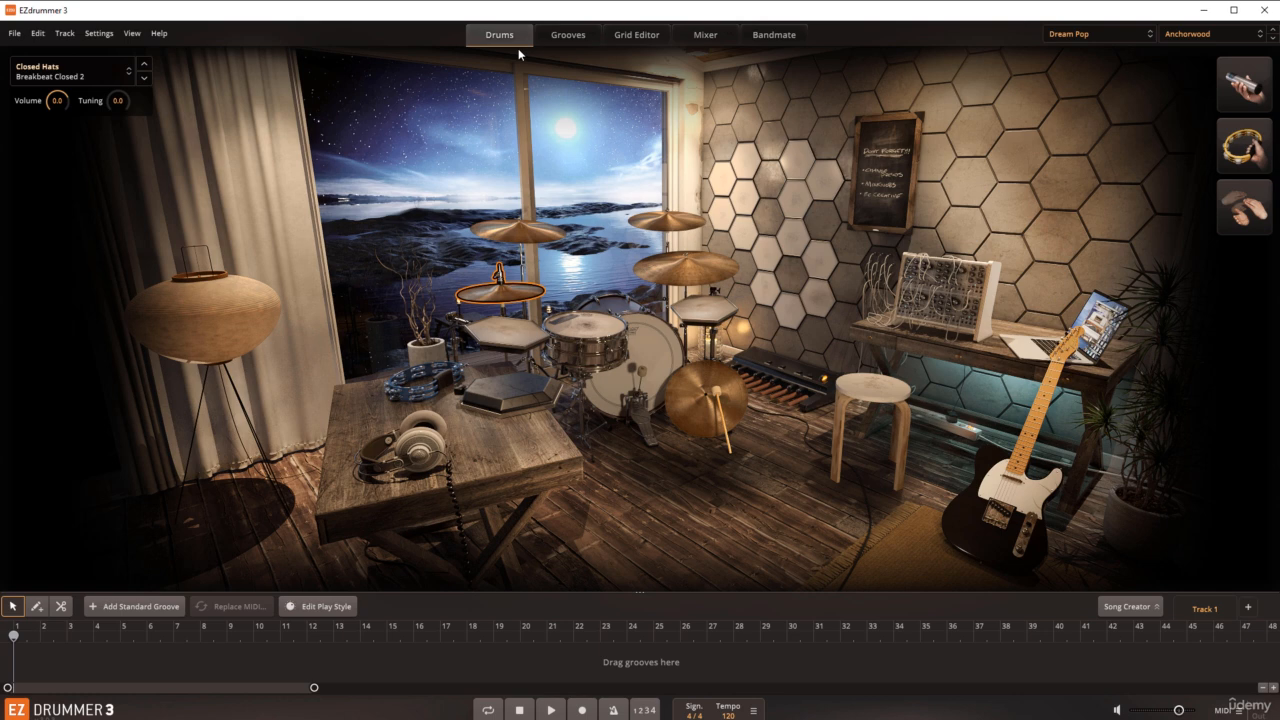
Step: Open the Grid Editor for the Main Room kit and audition the Shaker, Kick and Snare rows
click(624, 37)
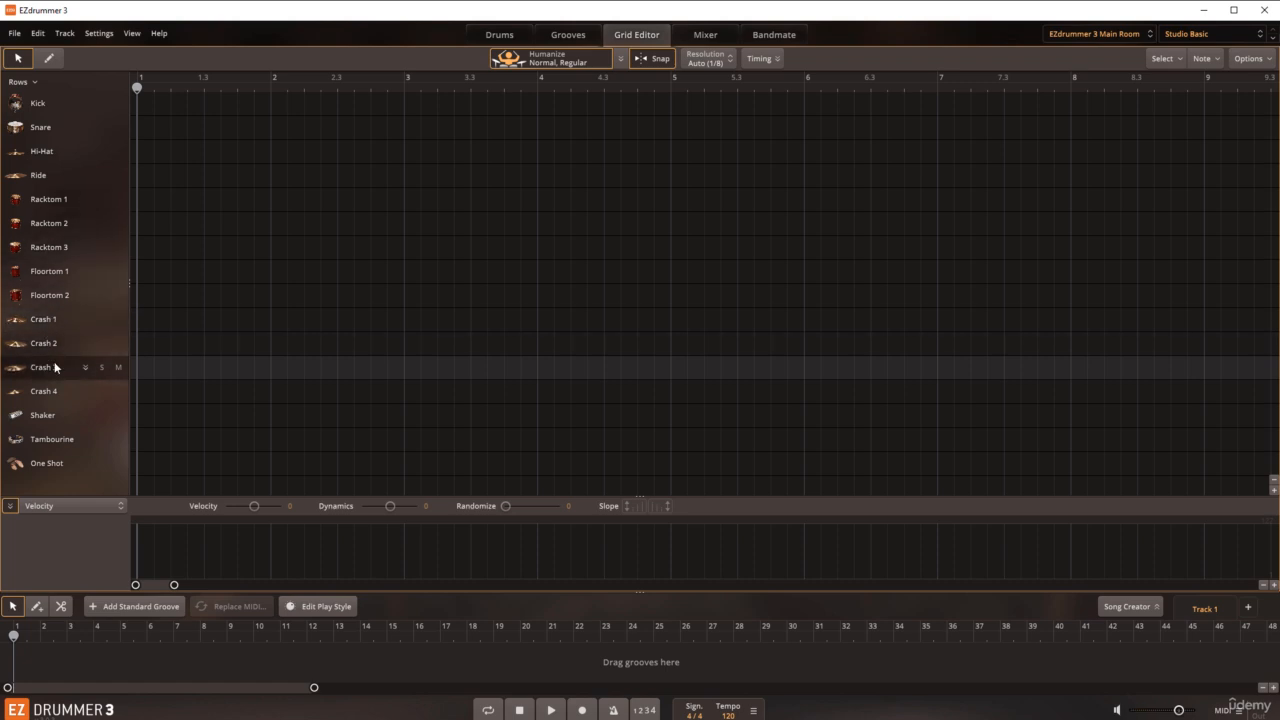
click(45, 416)
click(42, 106)
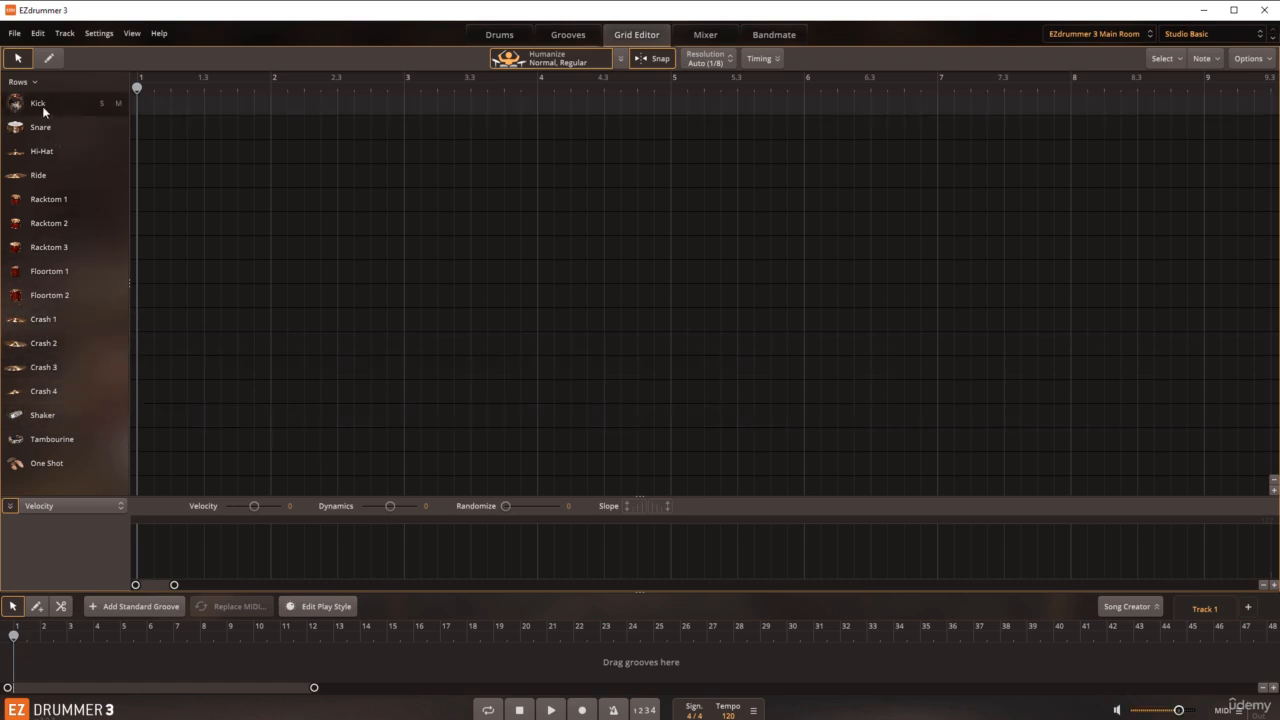
click(44, 127)
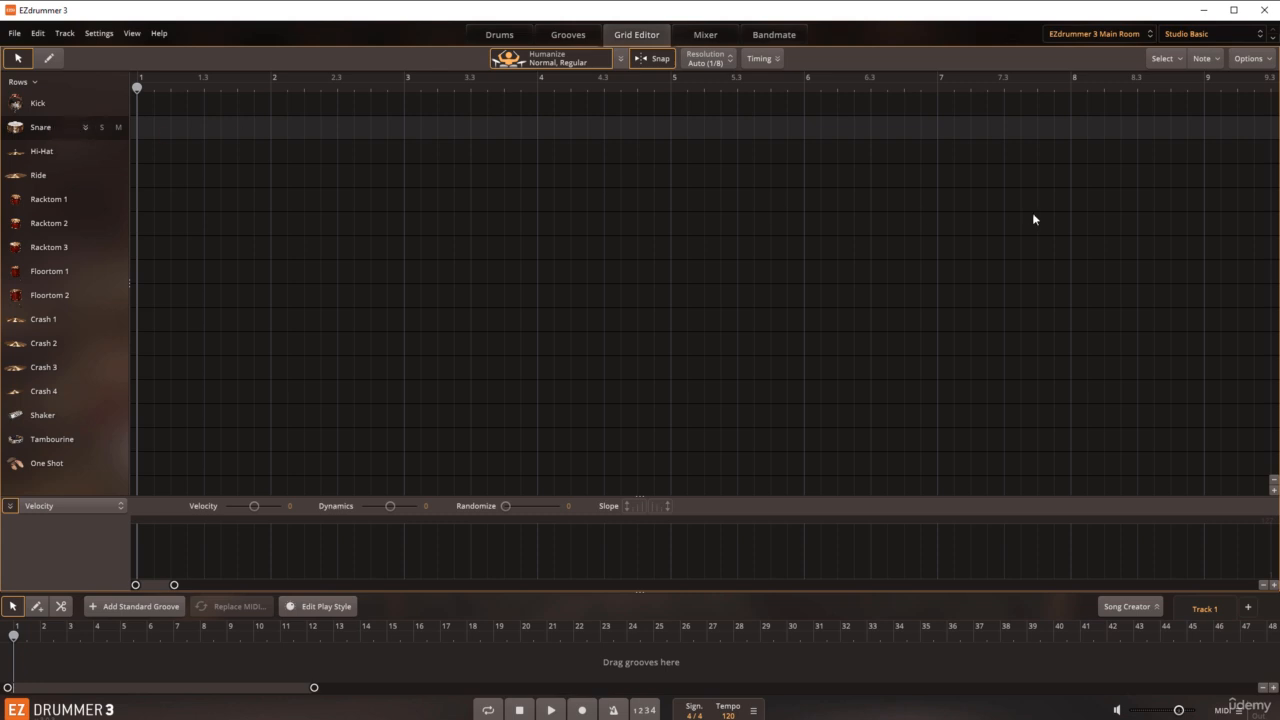
Step: Turn off Preview Sounds in the Grid Editor and test the rack tom, ride, hi-hat and snare rows
click(1265, 61)
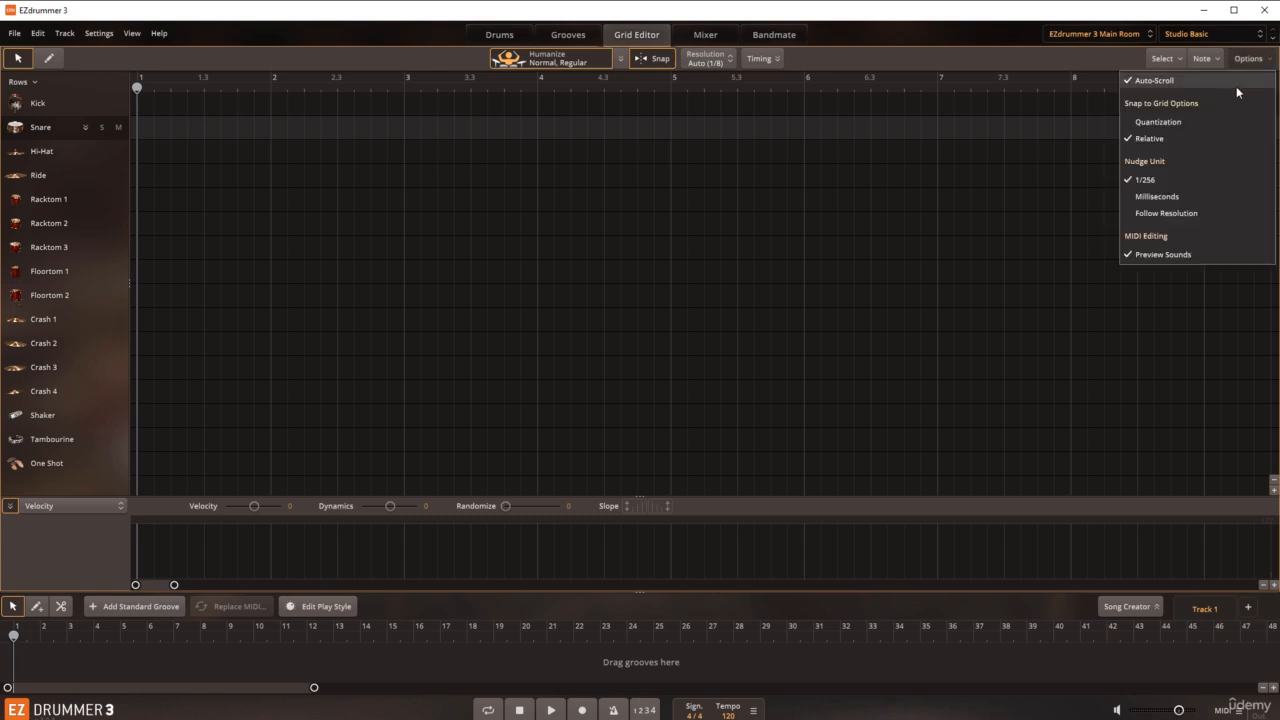
click(1160, 256)
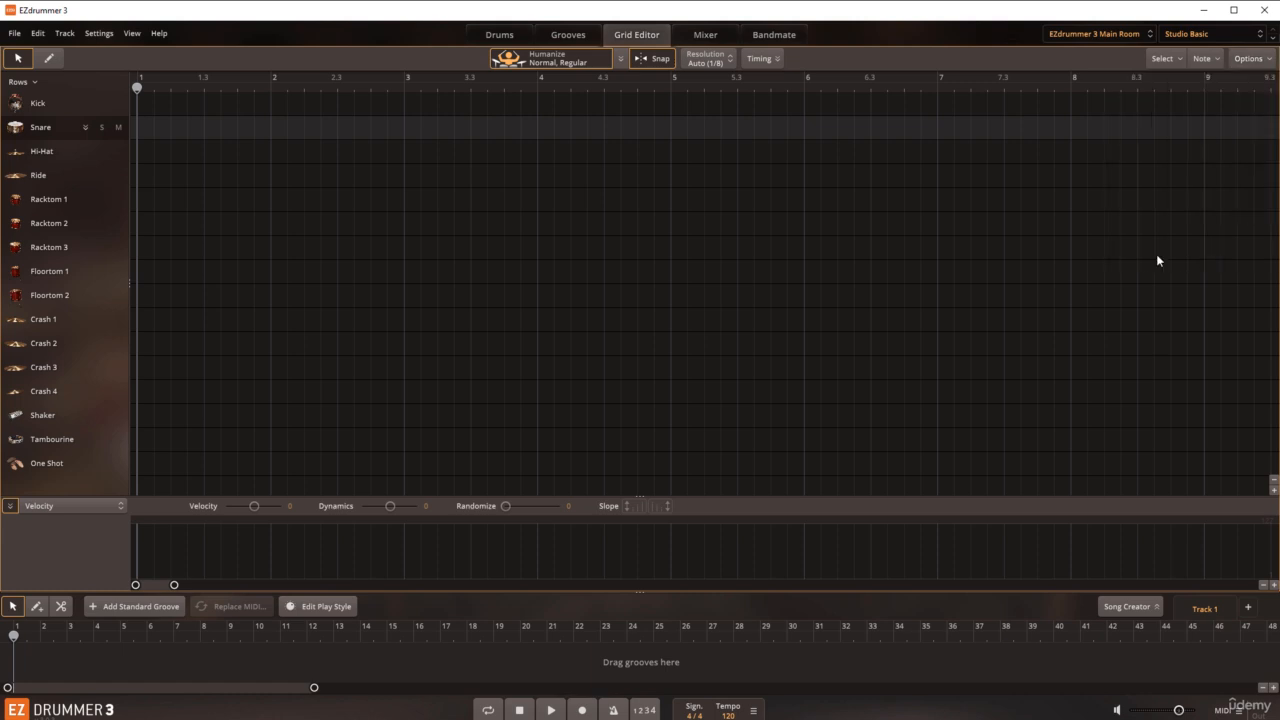
click(54, 200)
click(53, 221)
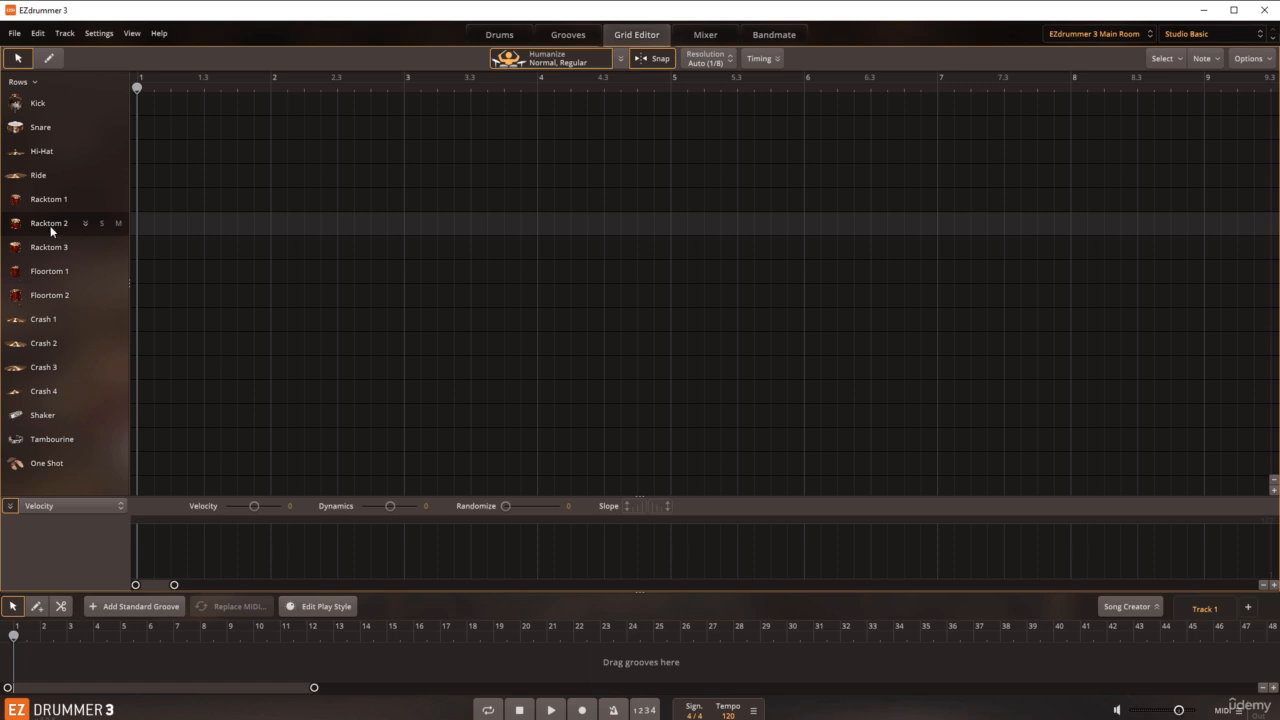
click(46, 249)
click(46, 177)
click(43, 153)
click(44, 130)
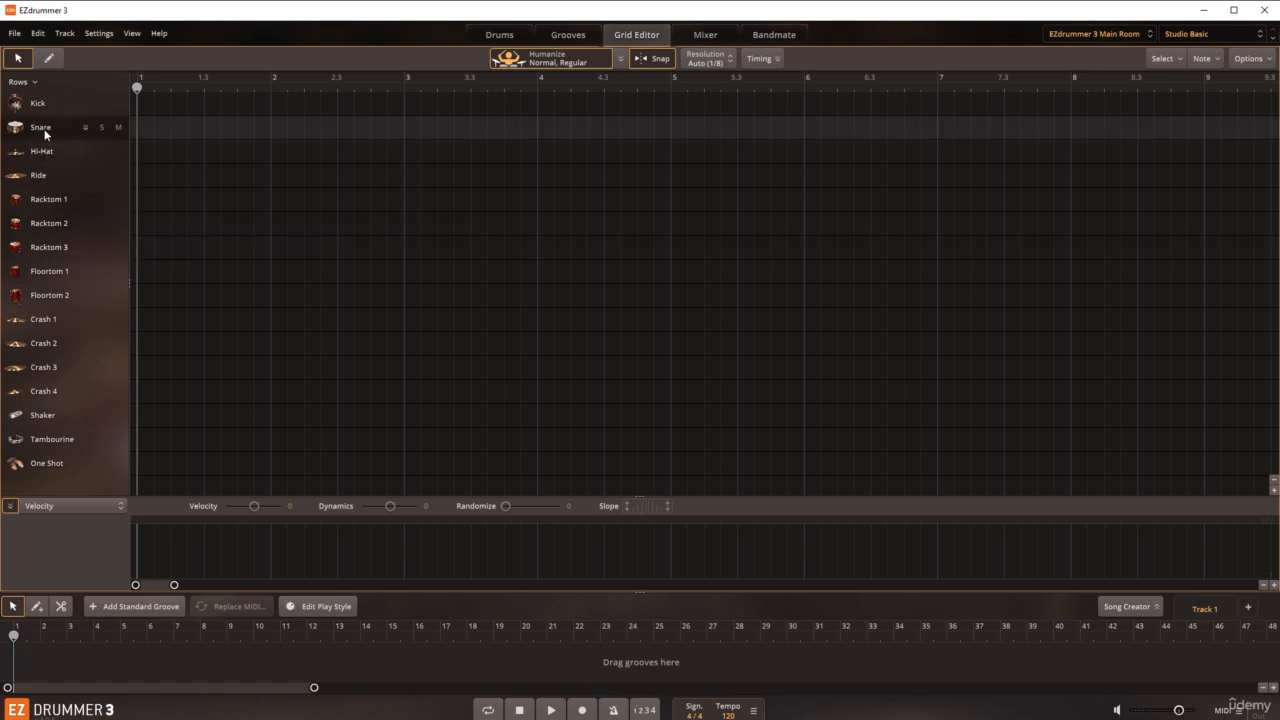
click(42, 158)
click(42, 175)
click(35, 207)
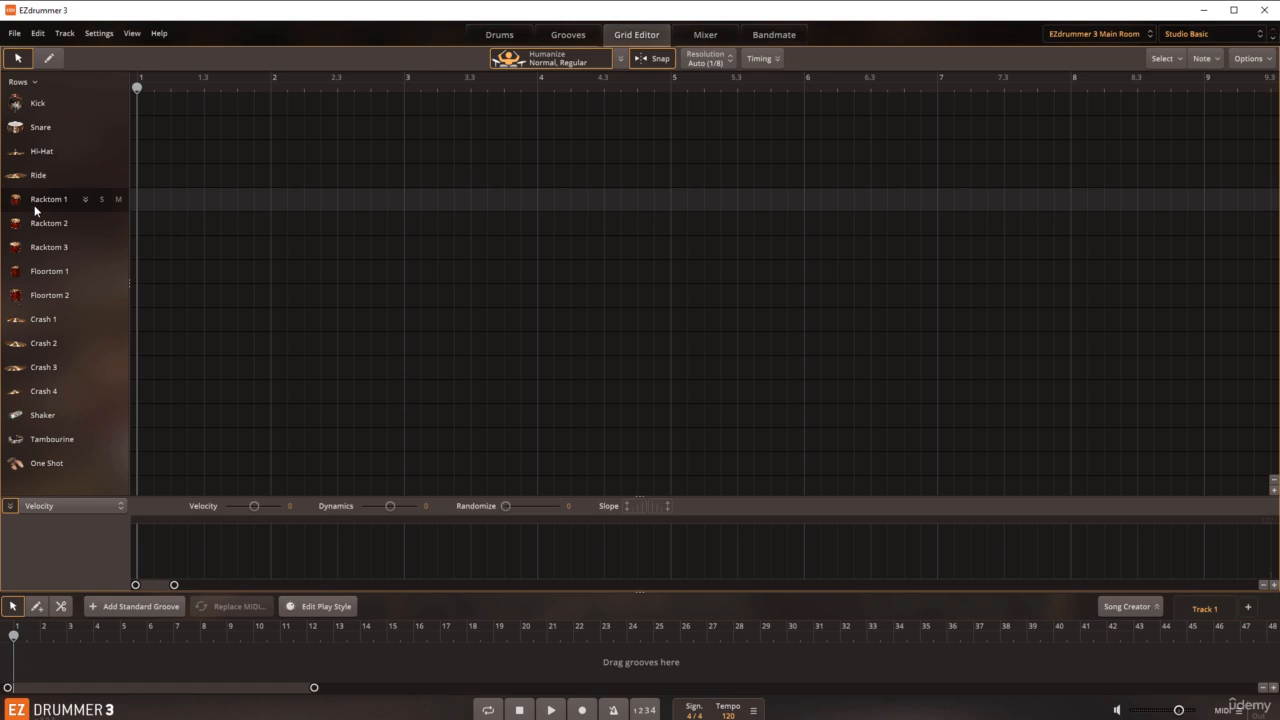
Step: Turn Preview Sounds back on for MIDI editing and audition the Hi-Hat row
click(1241, 60)
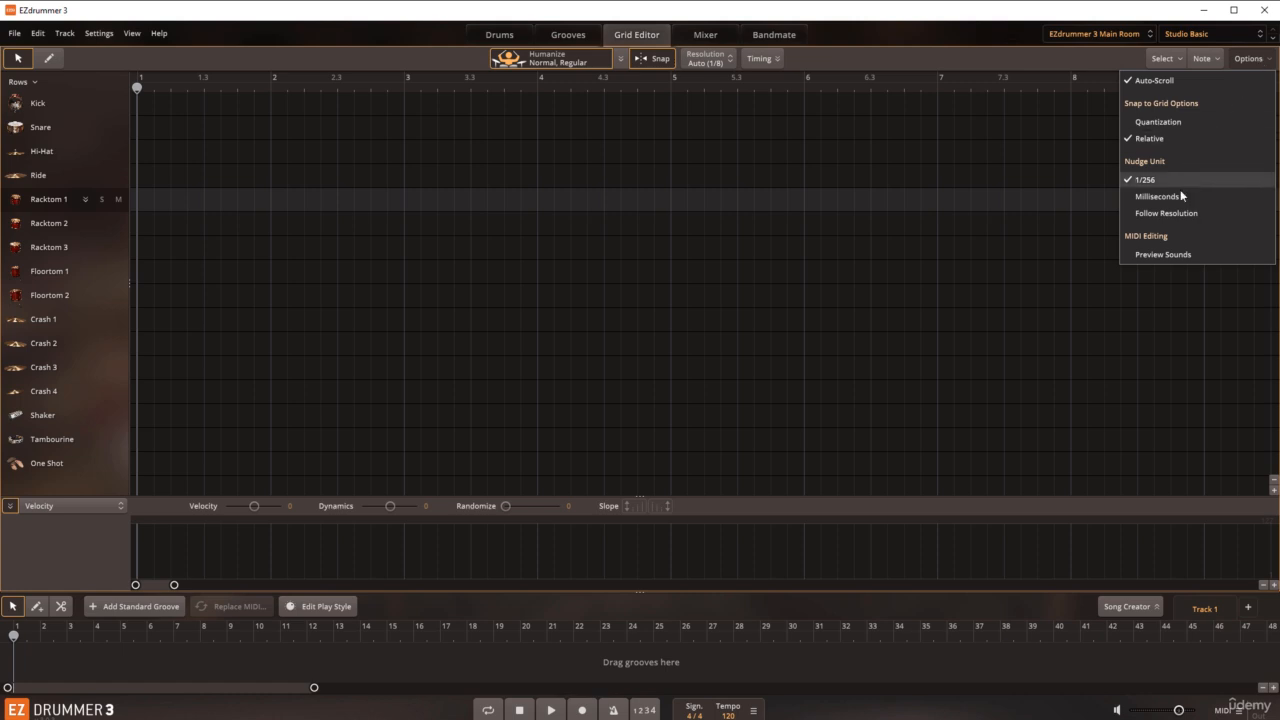
click(1164, 256)
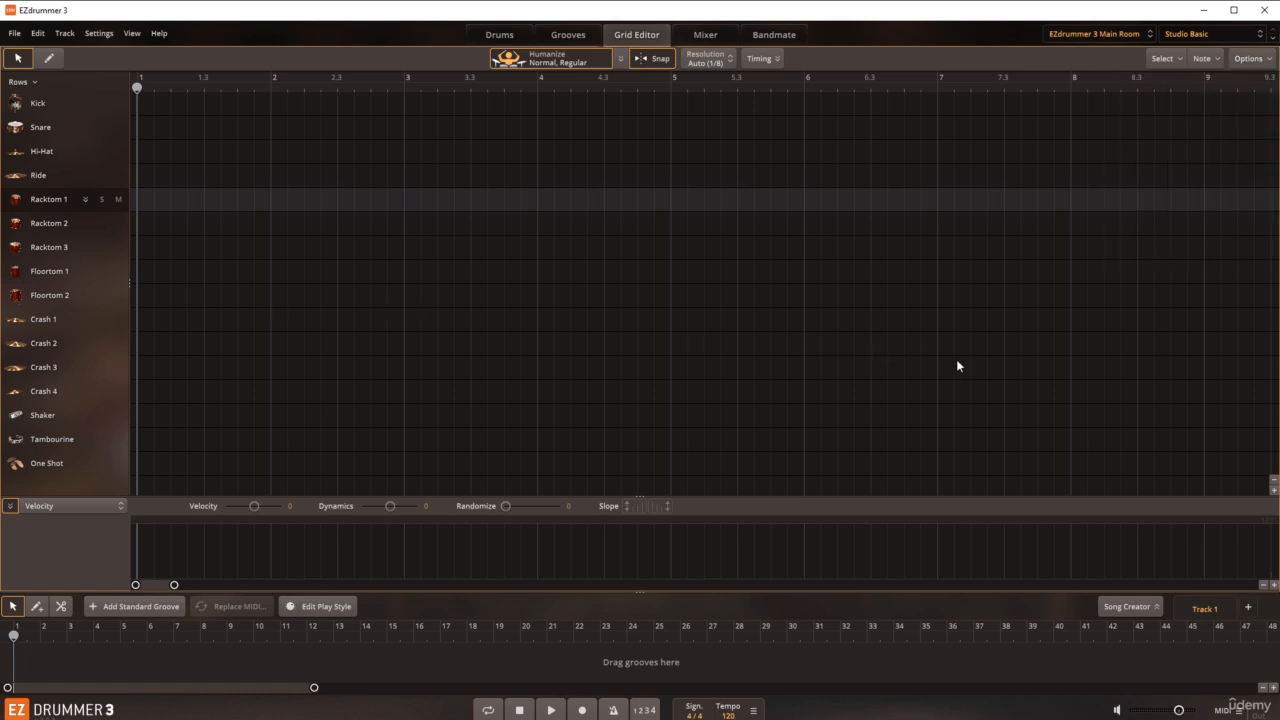
click(42, 152)
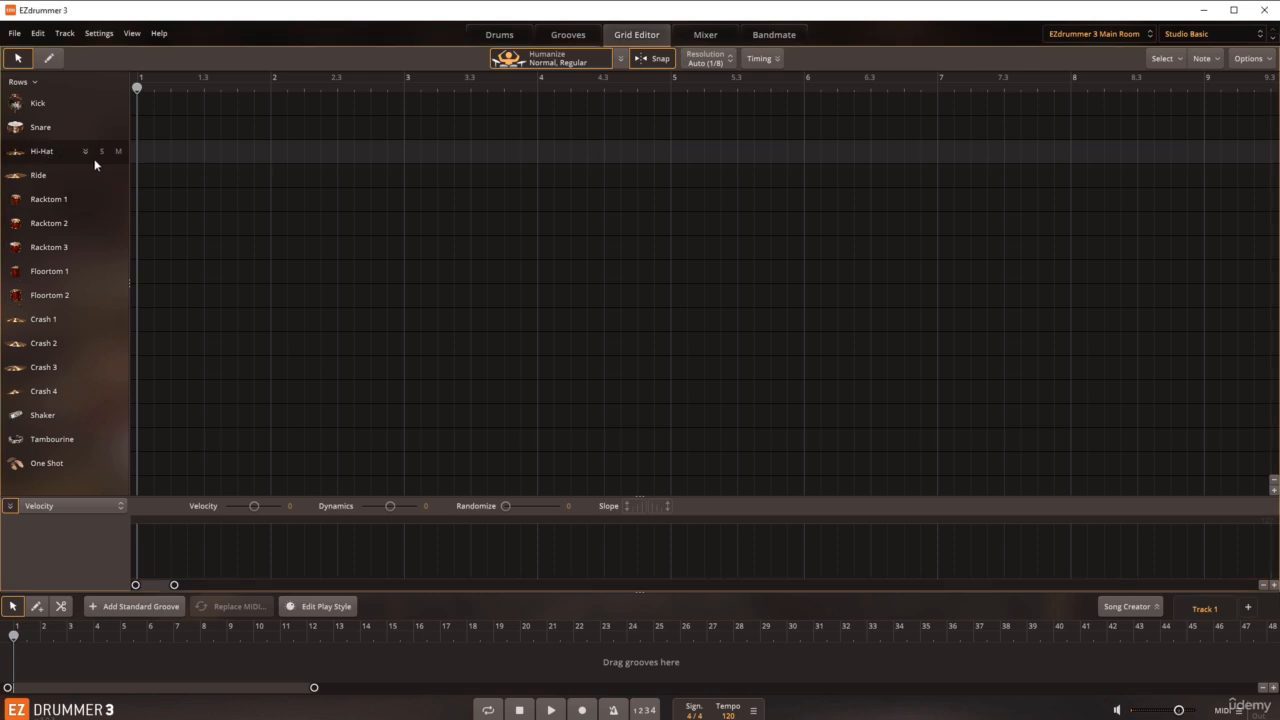
Step: Set the grid resolution to 1/16 and draw hi-hat notes at positions 1, 1.3 and 2
click(48, 59)
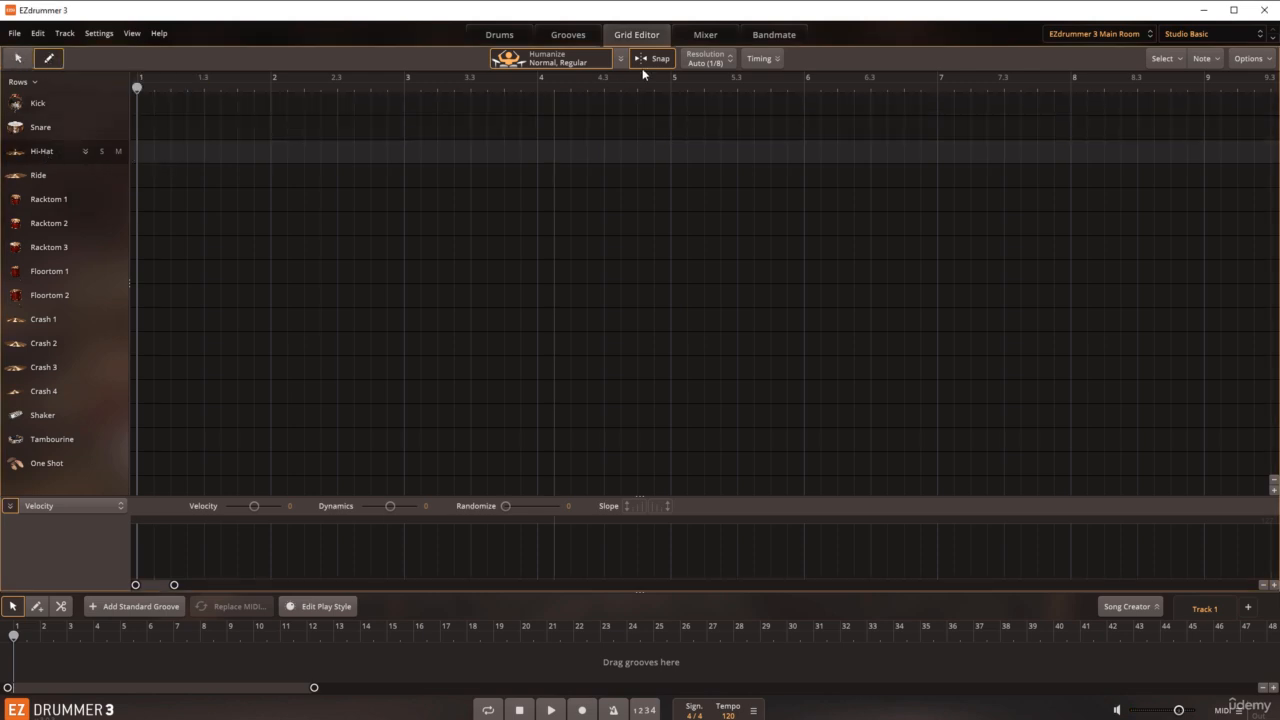
click(730, 60)
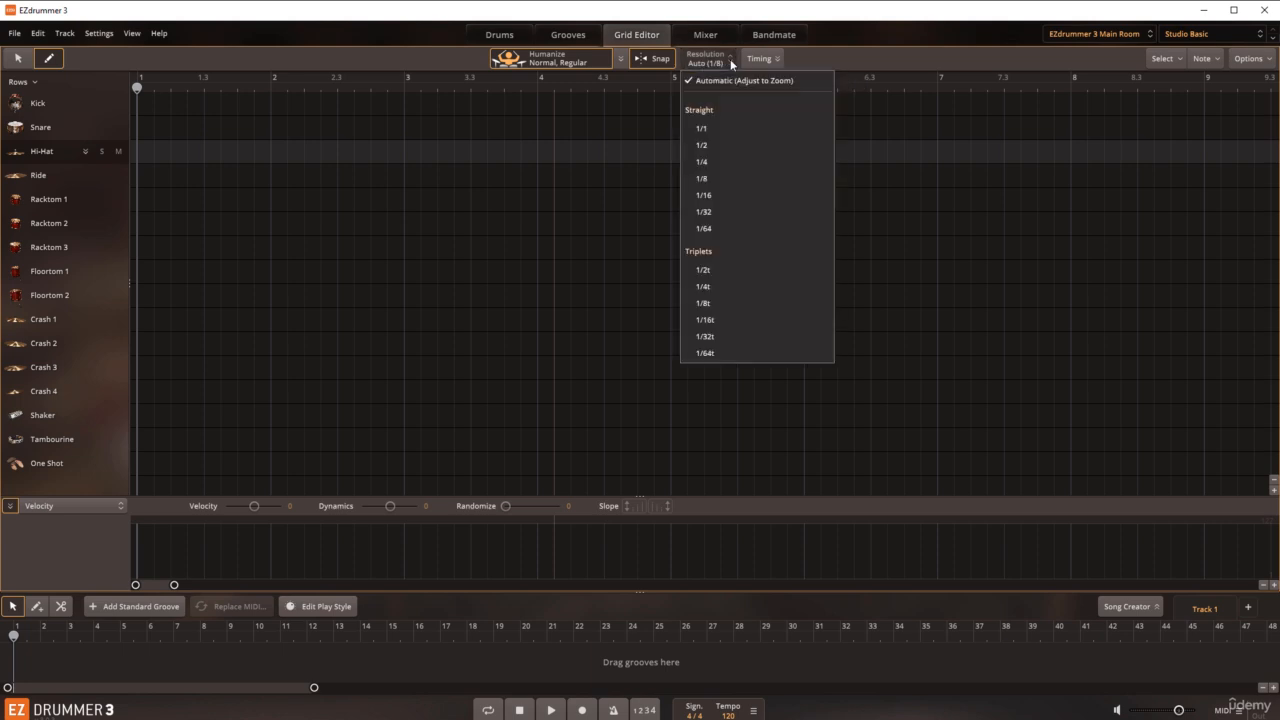
click(713, 196)
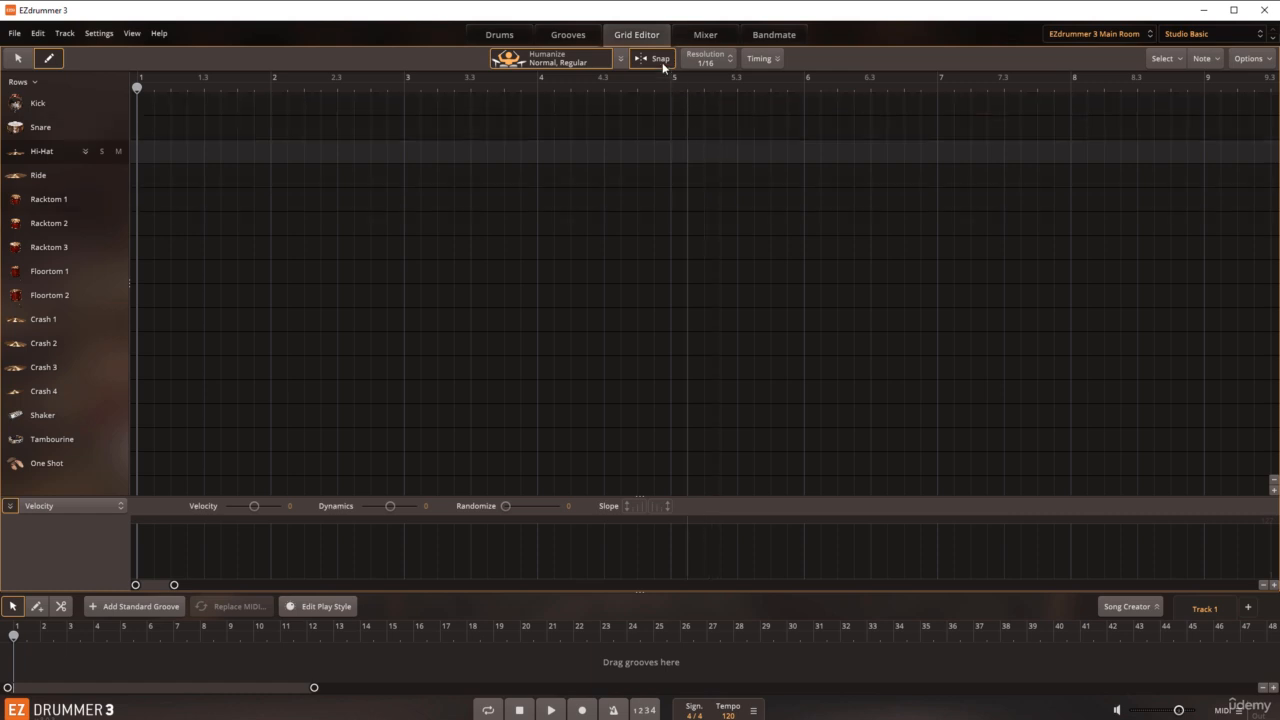
click(140, 158)
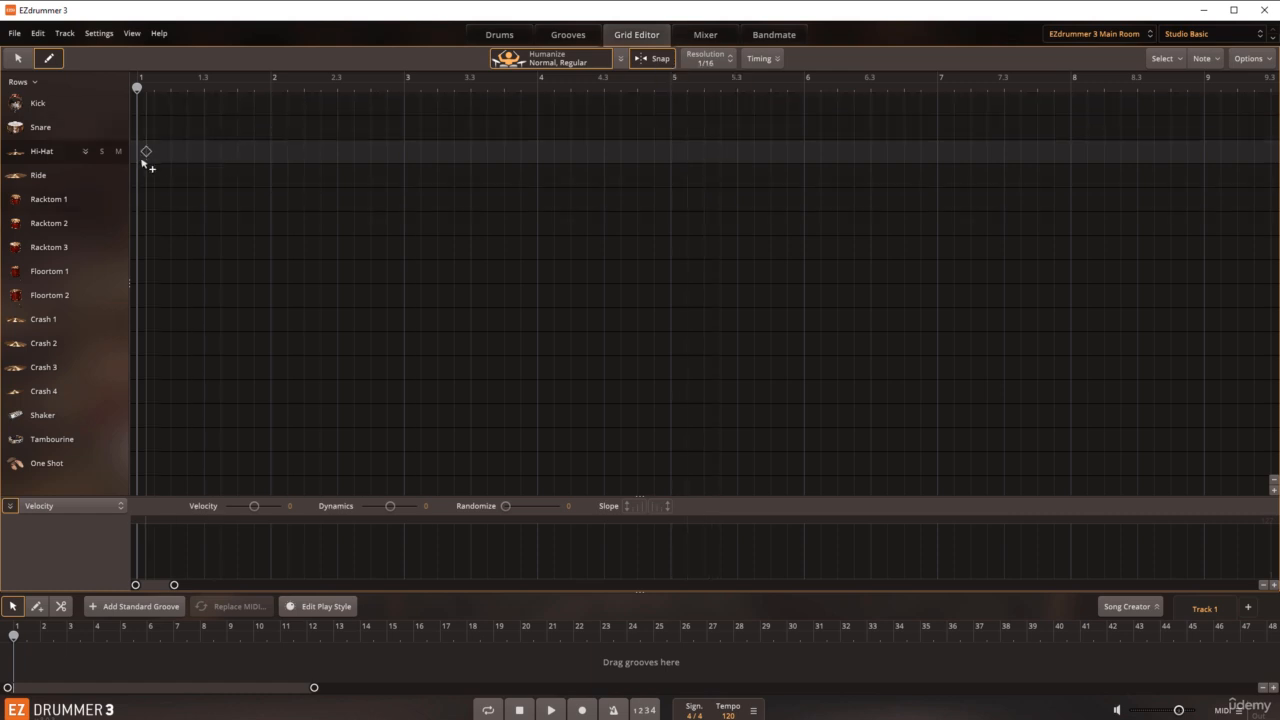
click(141, 160)
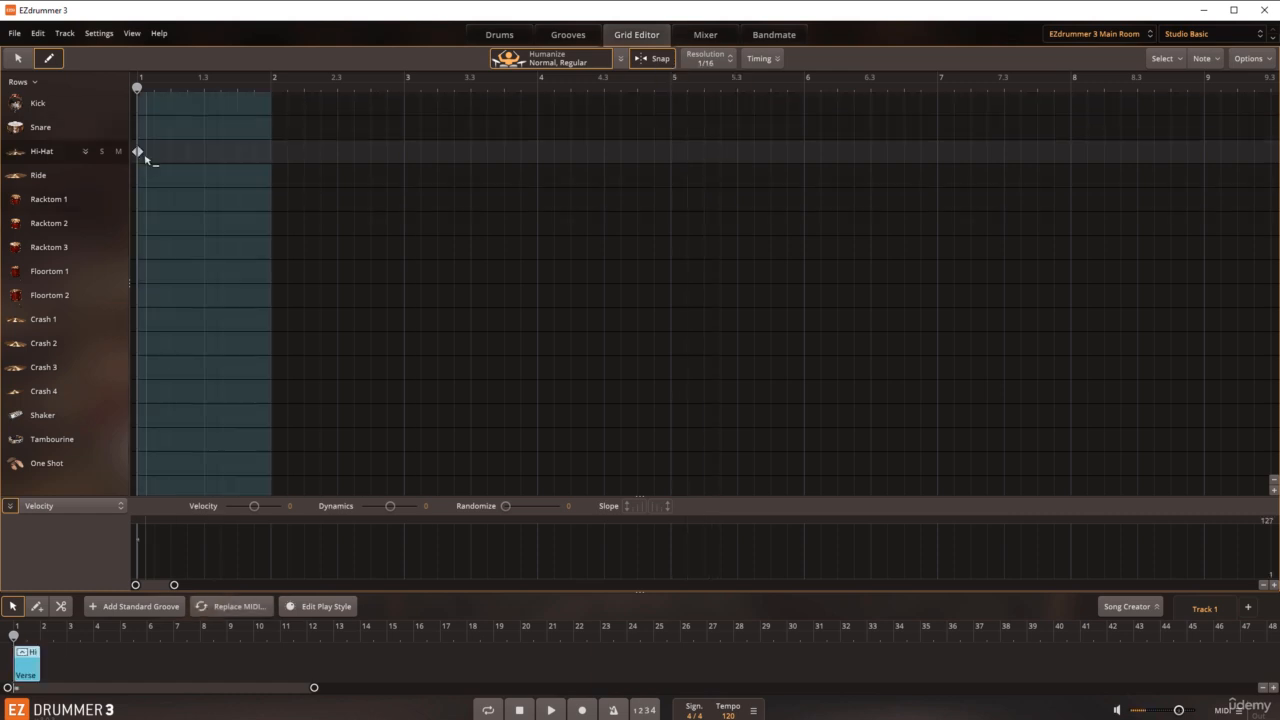
click(203, 156)
click(271, 157)
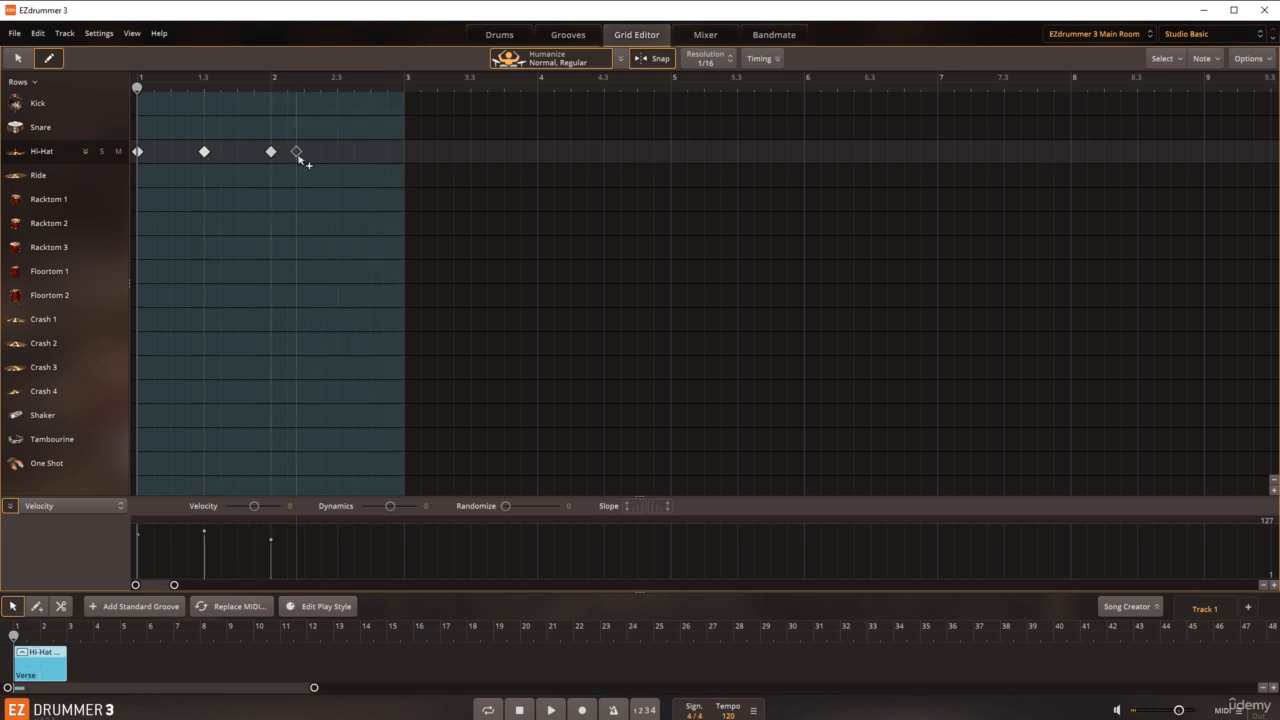
Step: Draw hi-hat notes on every half-bar grid line from position 2.3 through 6.3
click(331, 157)
click(406, 158)
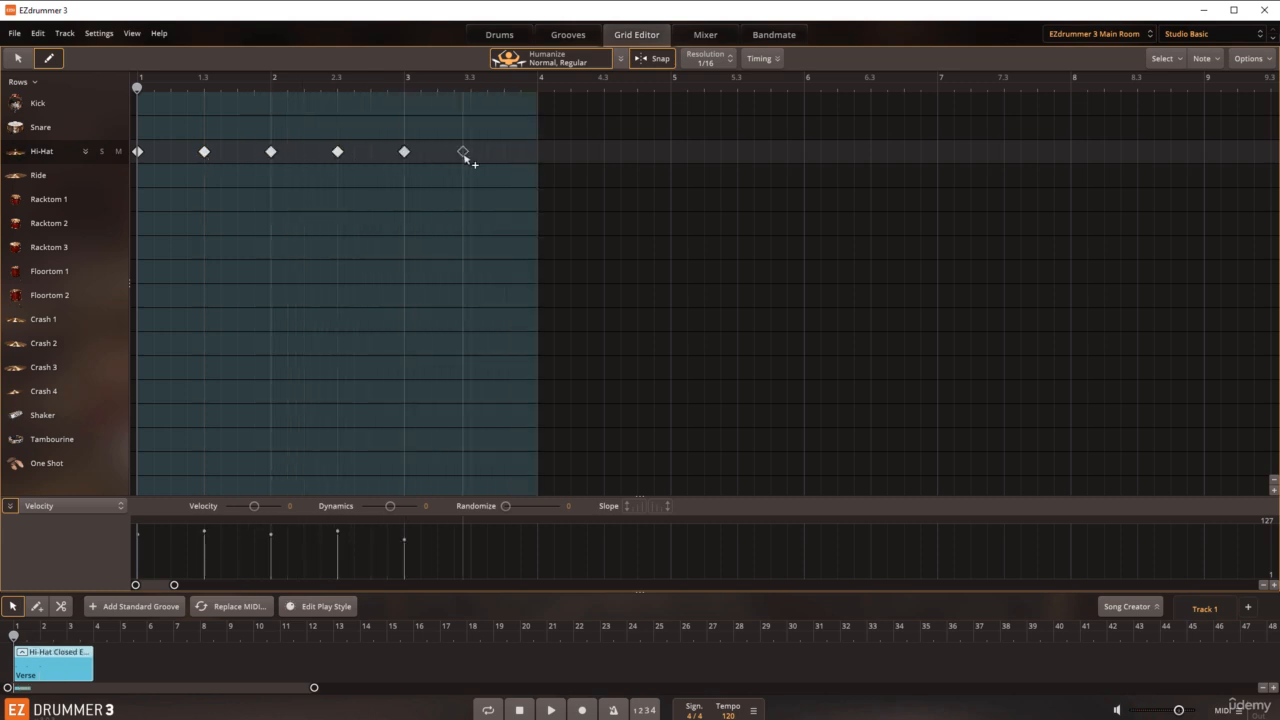
click(473, 157)
click(538, 156)
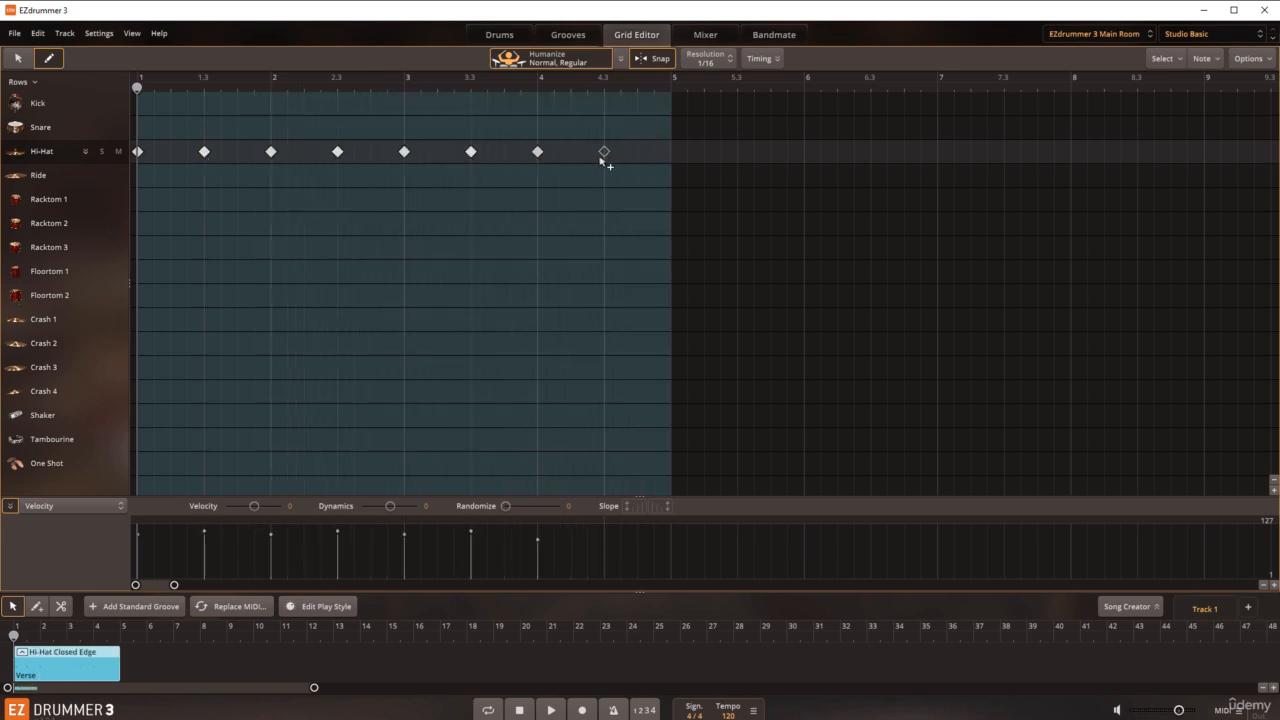
click(603, 157)
click(671, 152)
click(738, 153)
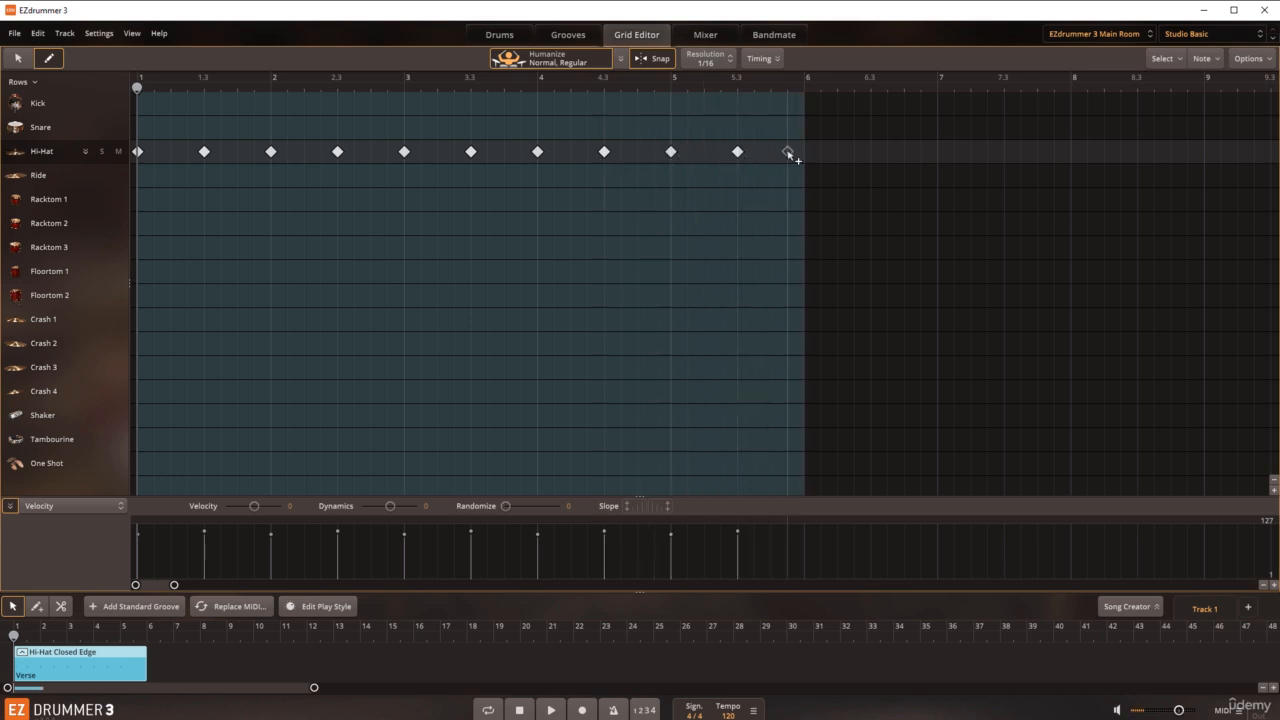
click(799, 153)
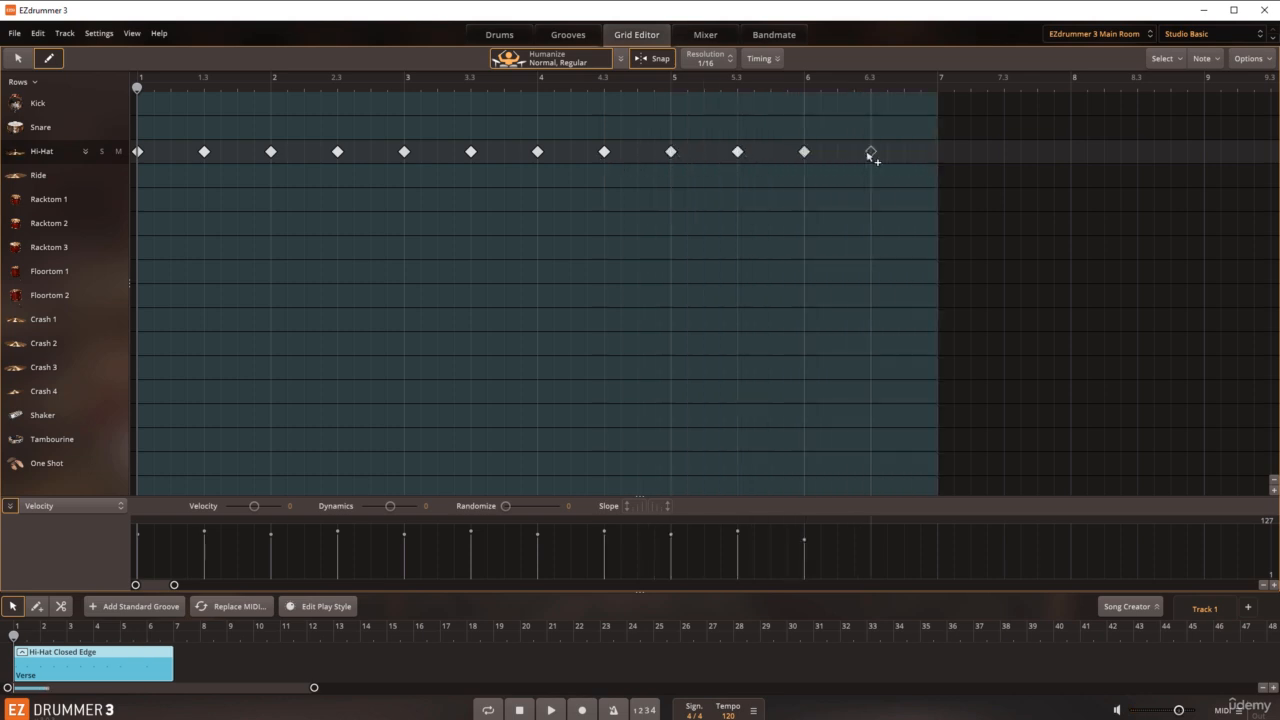
click(870, 153)
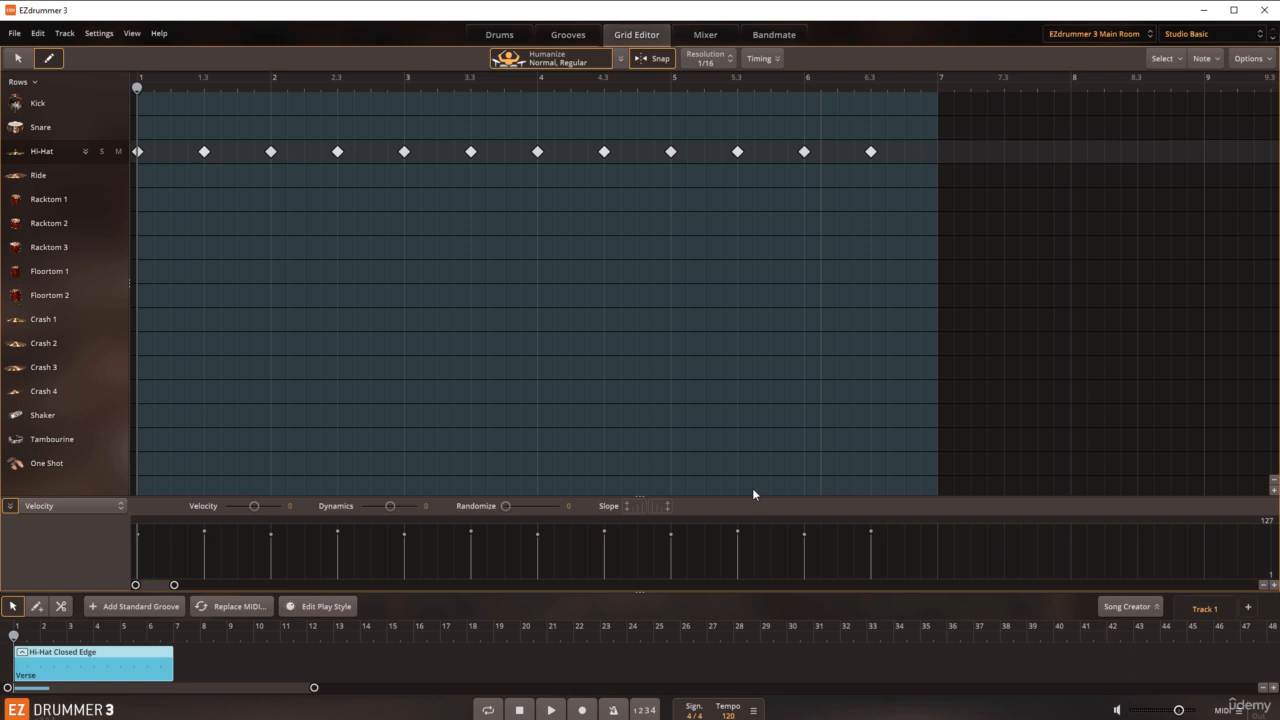
Step: Draw kick notes at positions 1 and 3 and one just after position 5
click(141, 104)
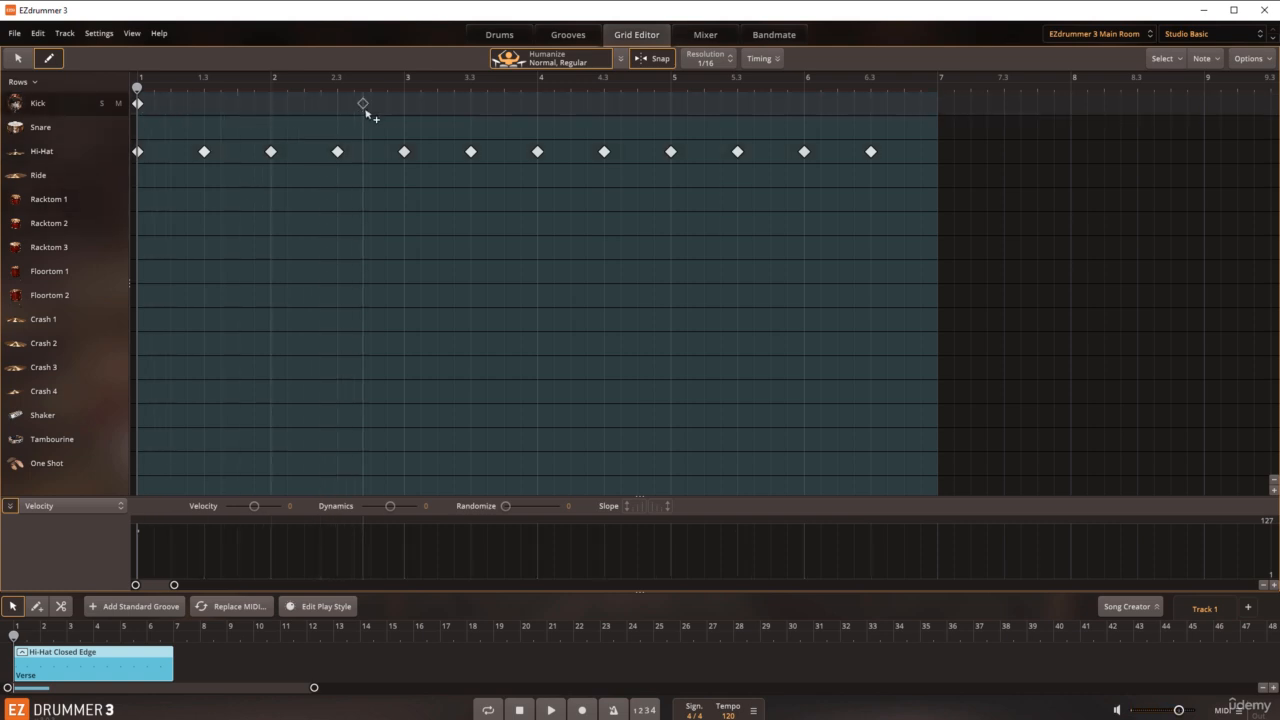
click(404, 104)
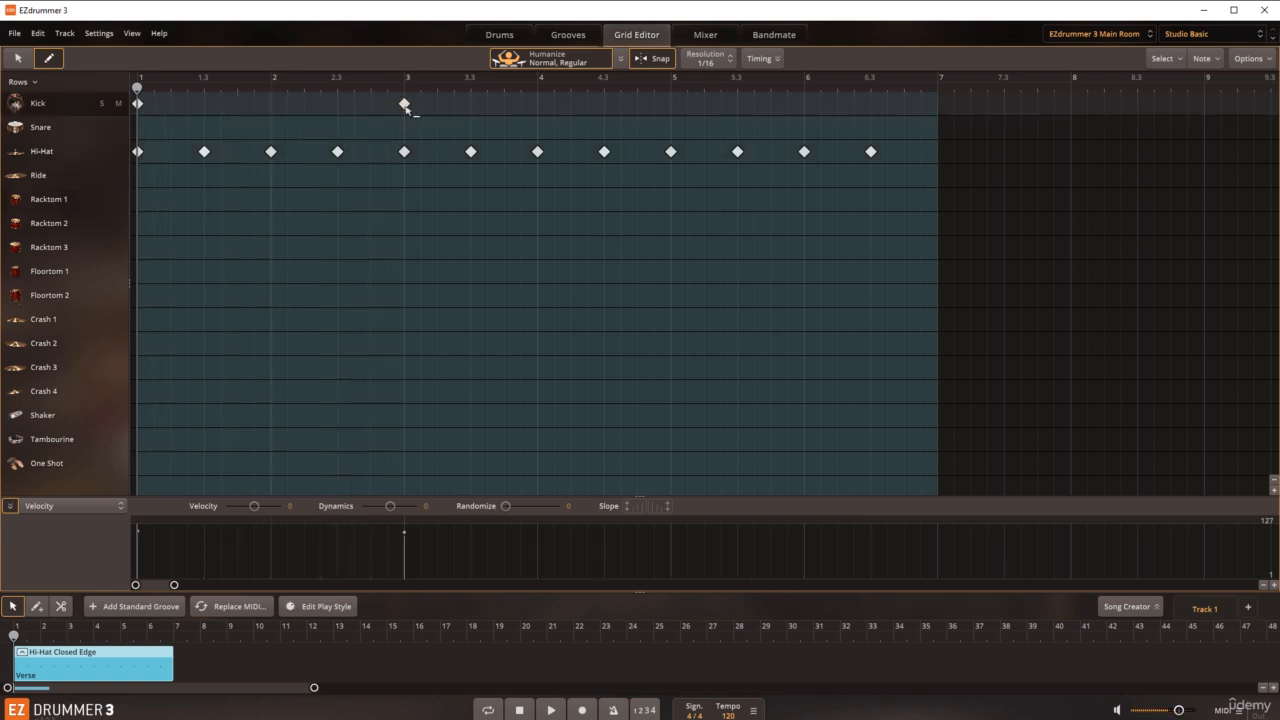
click(679, 104)
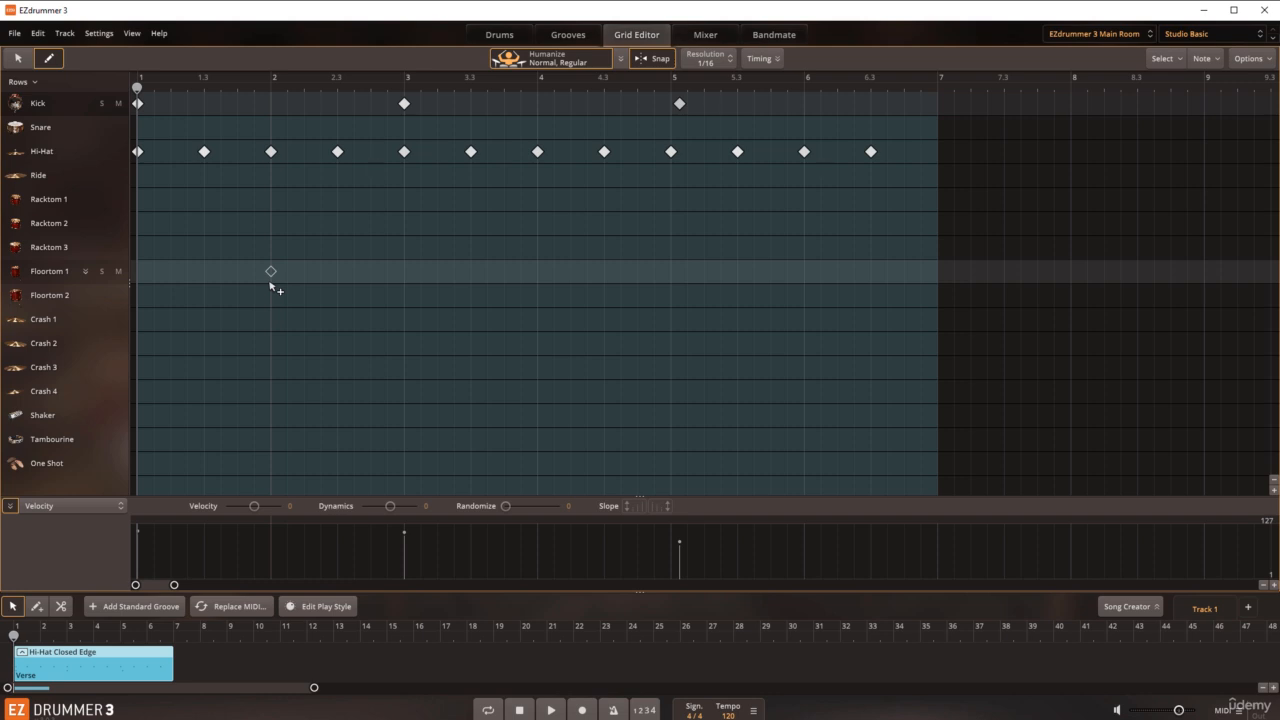
Step: Turn Humanize off and draw snare notes at positions 2, 4 and 6
click(19, 59)
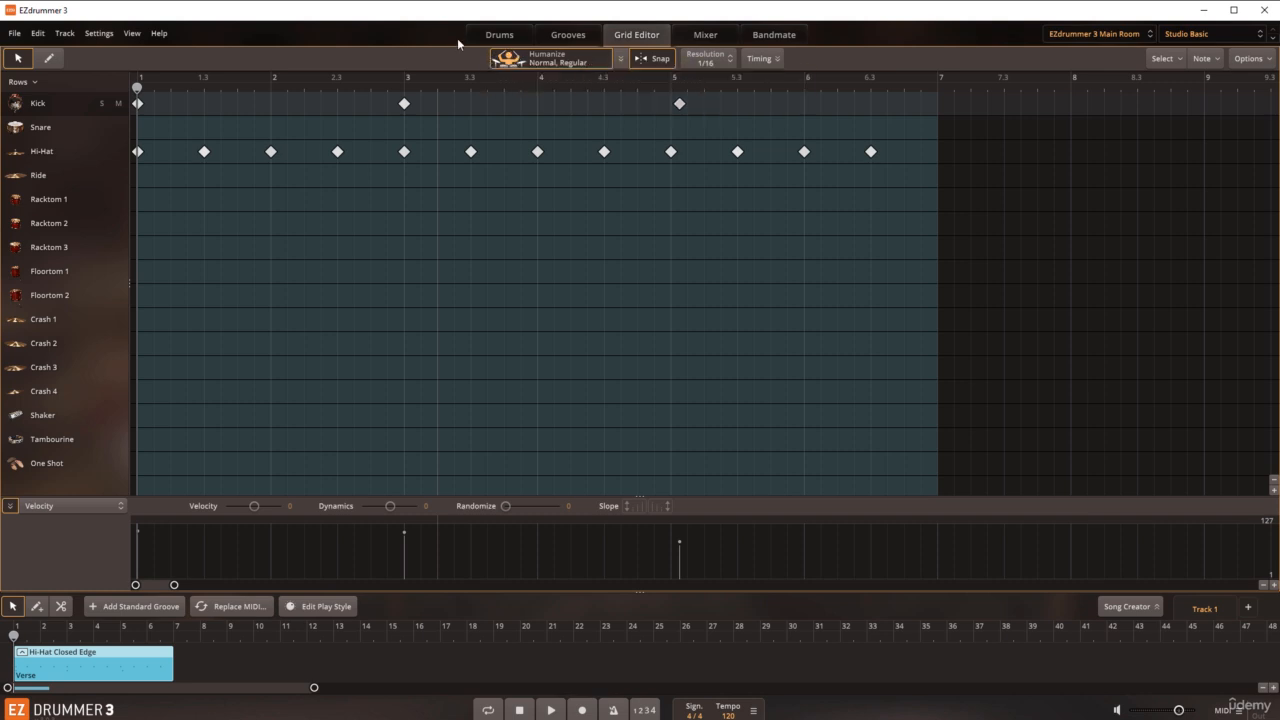
click(545, 62)
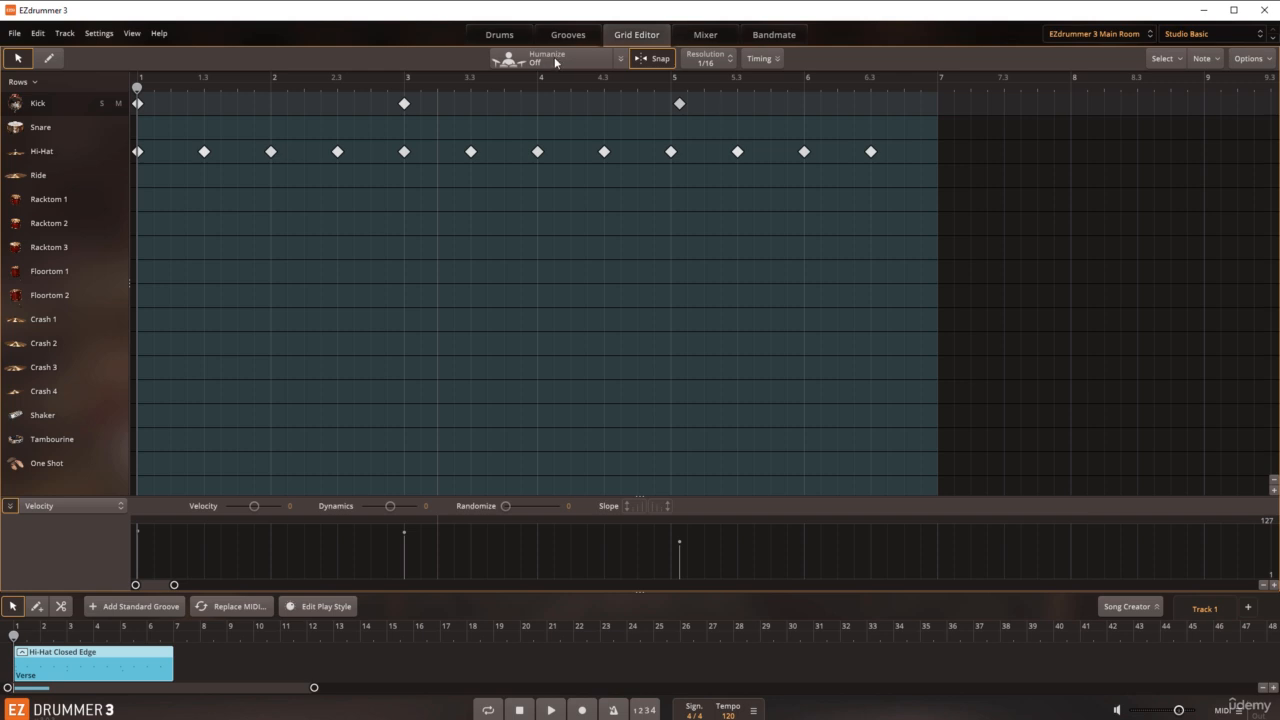
click(48, 126)
right_click(221, 183)
click(48, 64)
click(48, 60)
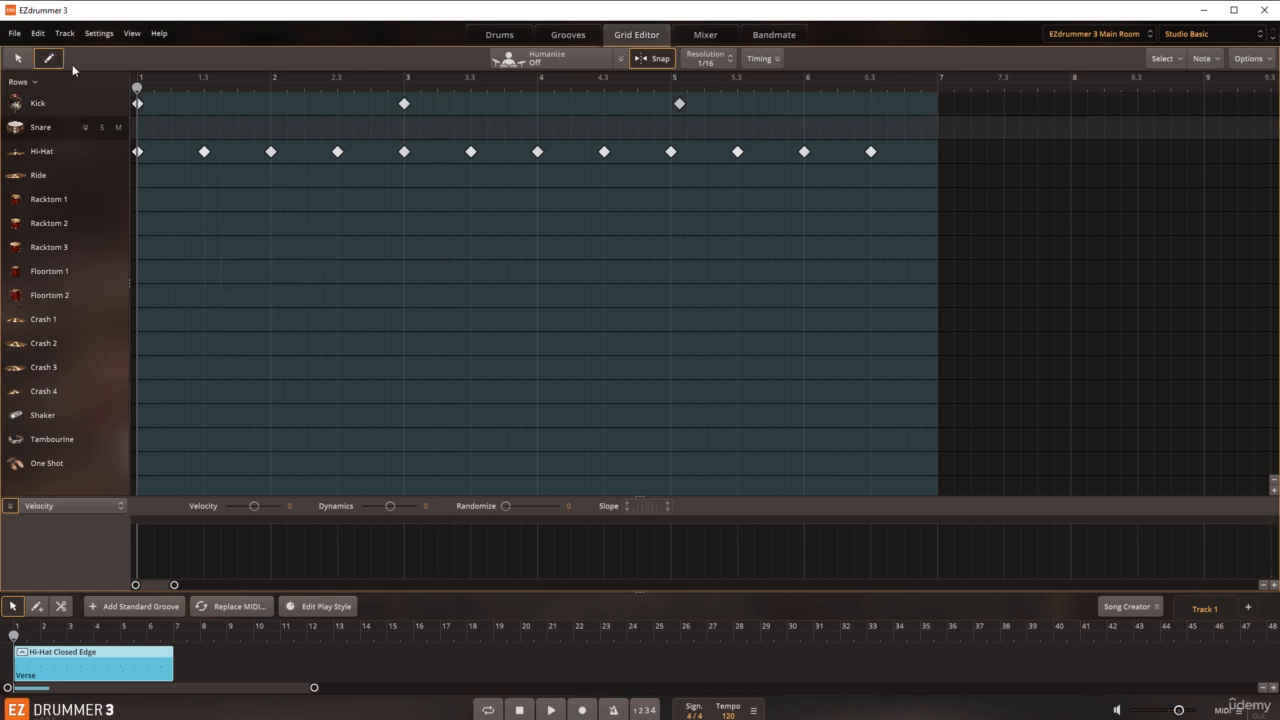
click(271, 127)
click(537, 130)
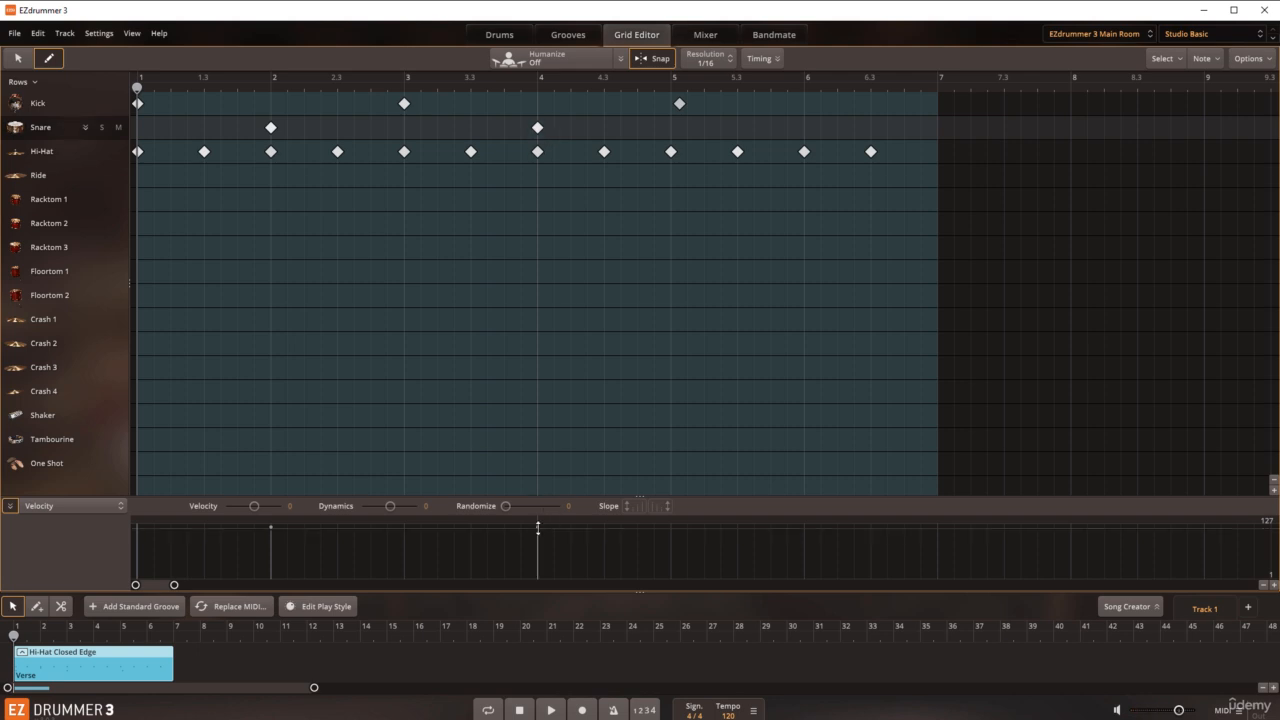
click(797, 128)
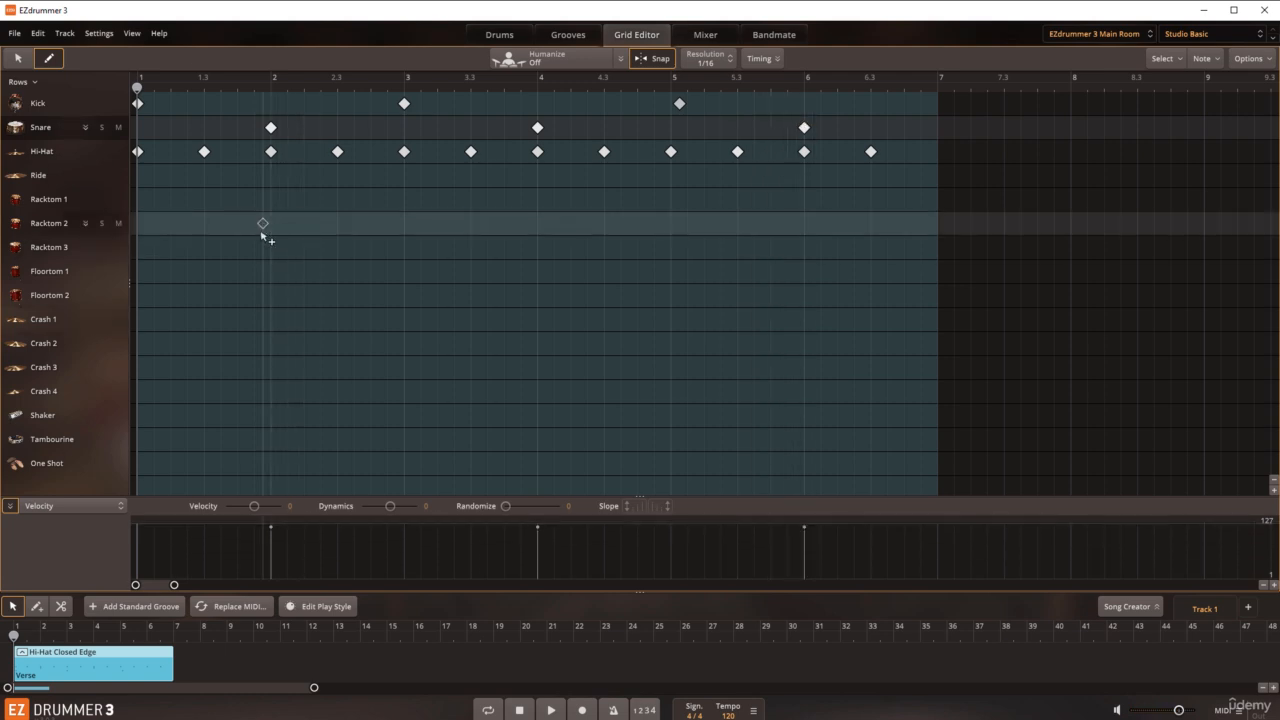
Step: Erase the snare notes at positions 4 and 6 and redraw them with Humanize turned back on
click(538, 128)
click(804, 128)
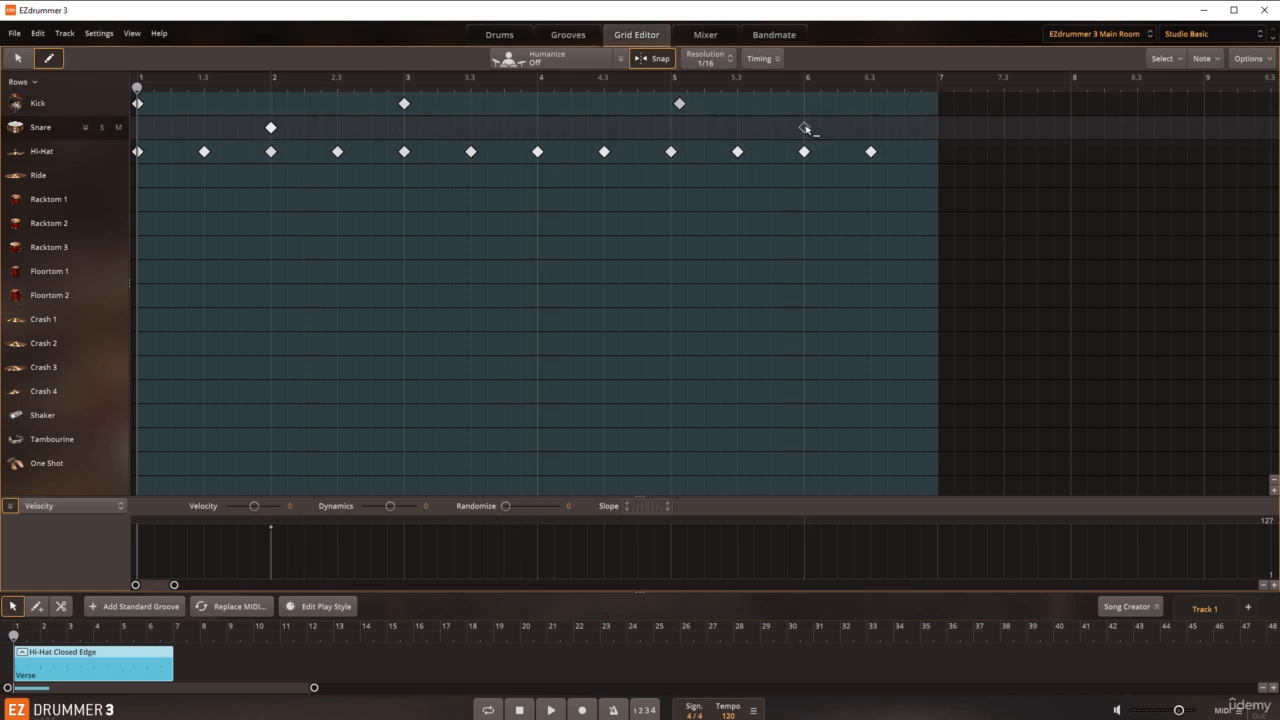
click(548, 60)
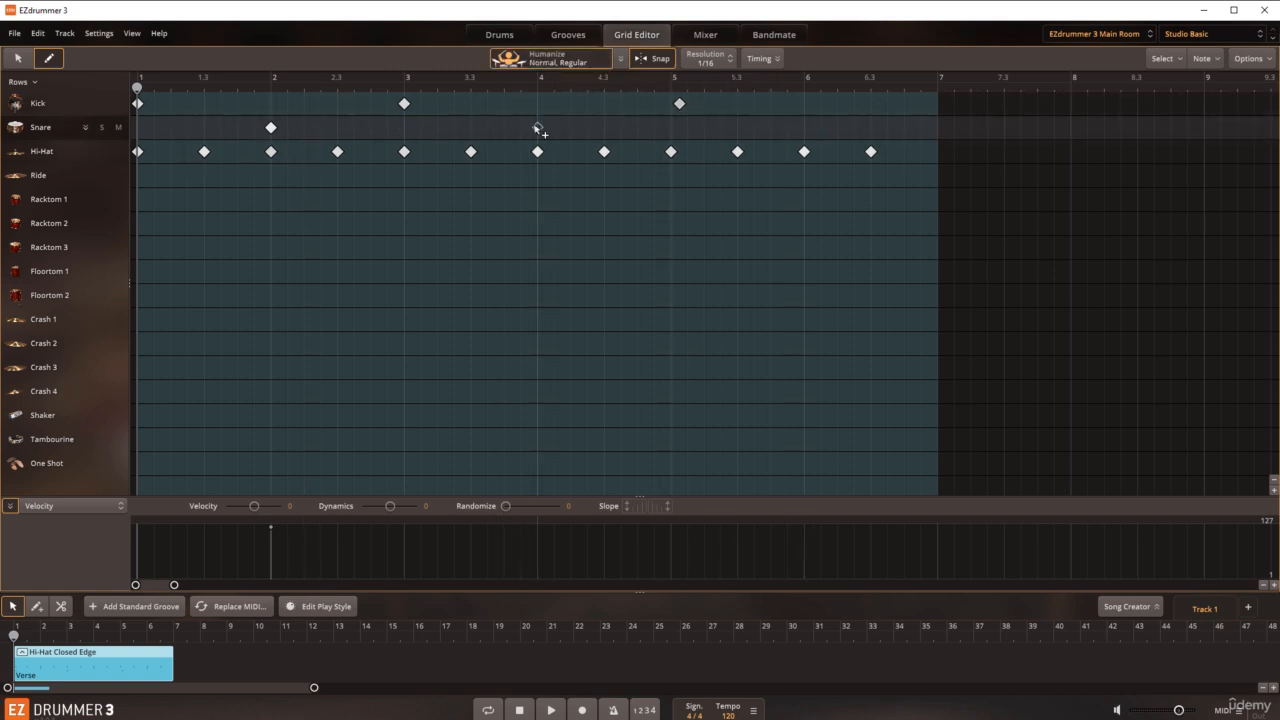
click(538, 128)
click(804, 128)
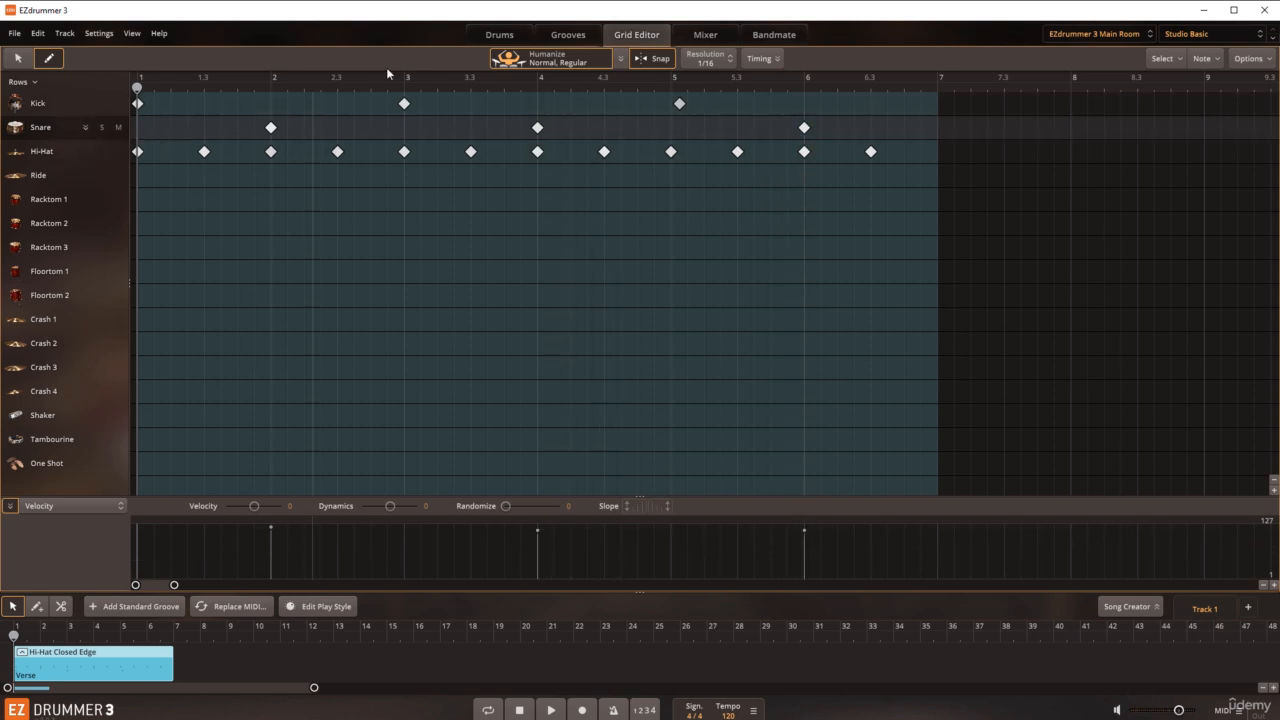
Step: Try the Humanize velocity styles Half Time and Double Time with Soft and Hard intensities, ending on Double Time, Regular
click(622, 60)
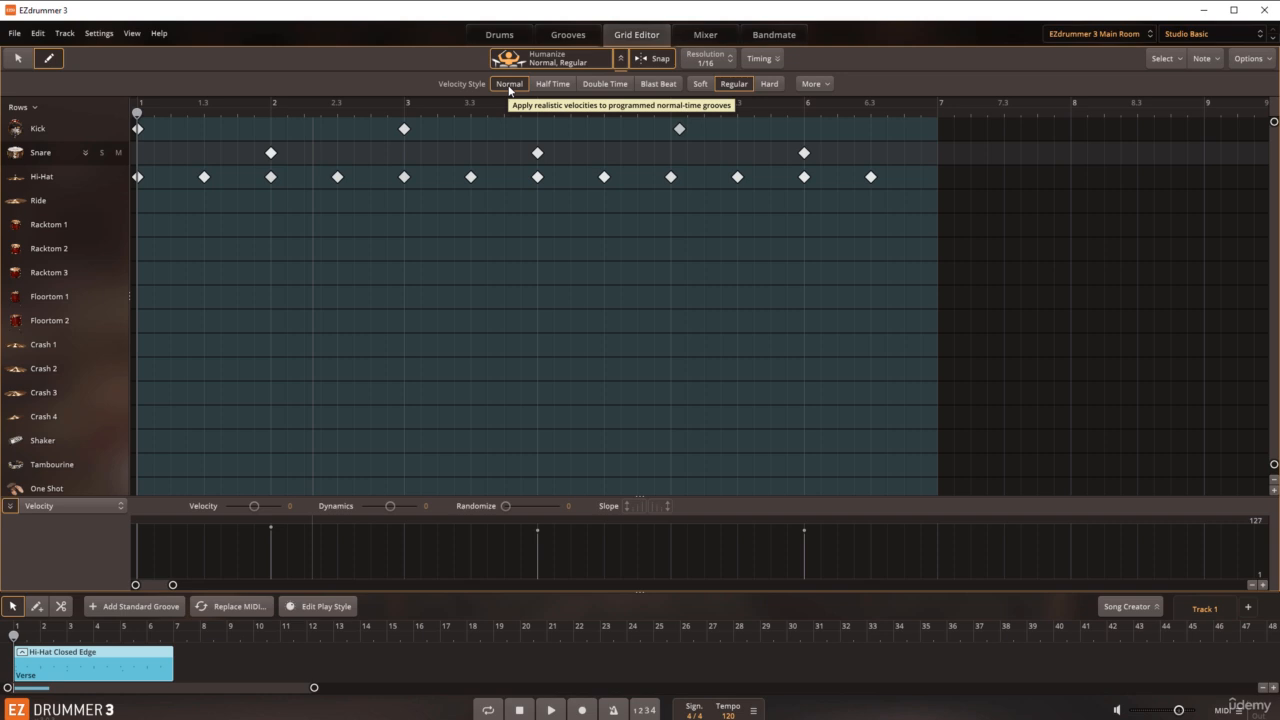
click(563, 87)
click(601, 86)
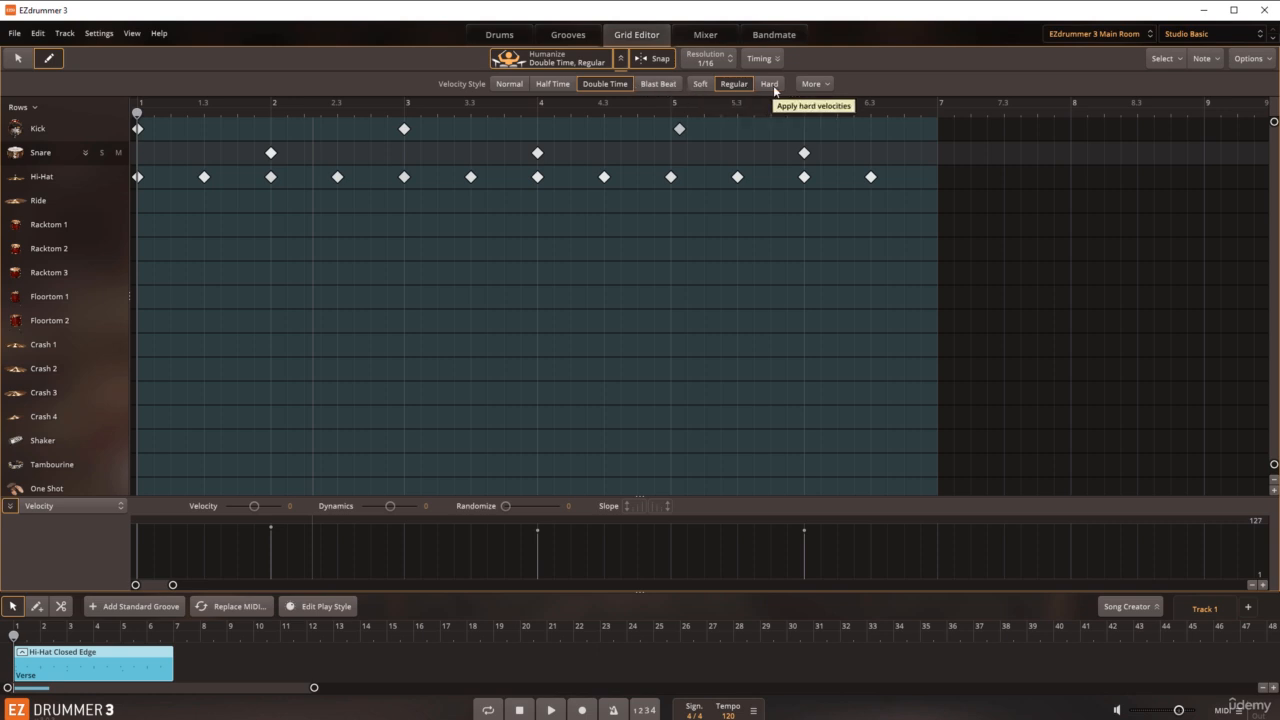
click(698, 86)
click(730, 88)
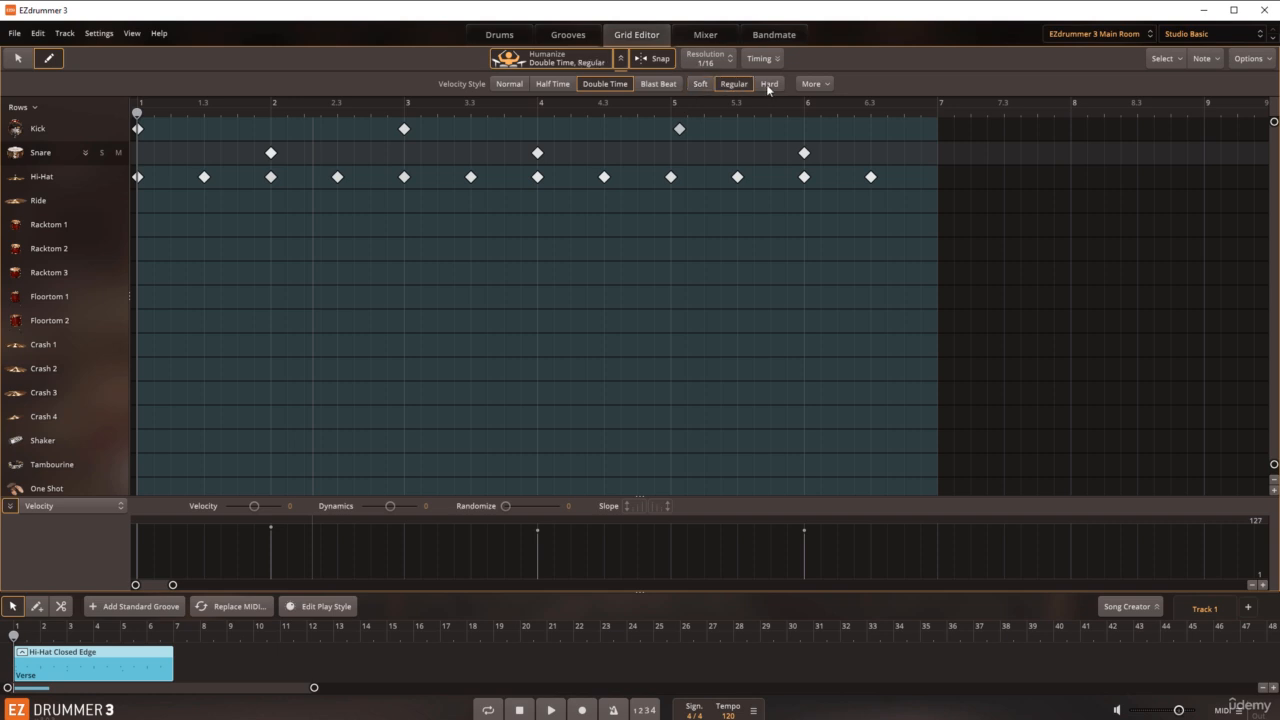
click(768, 88)
click(724, 86)
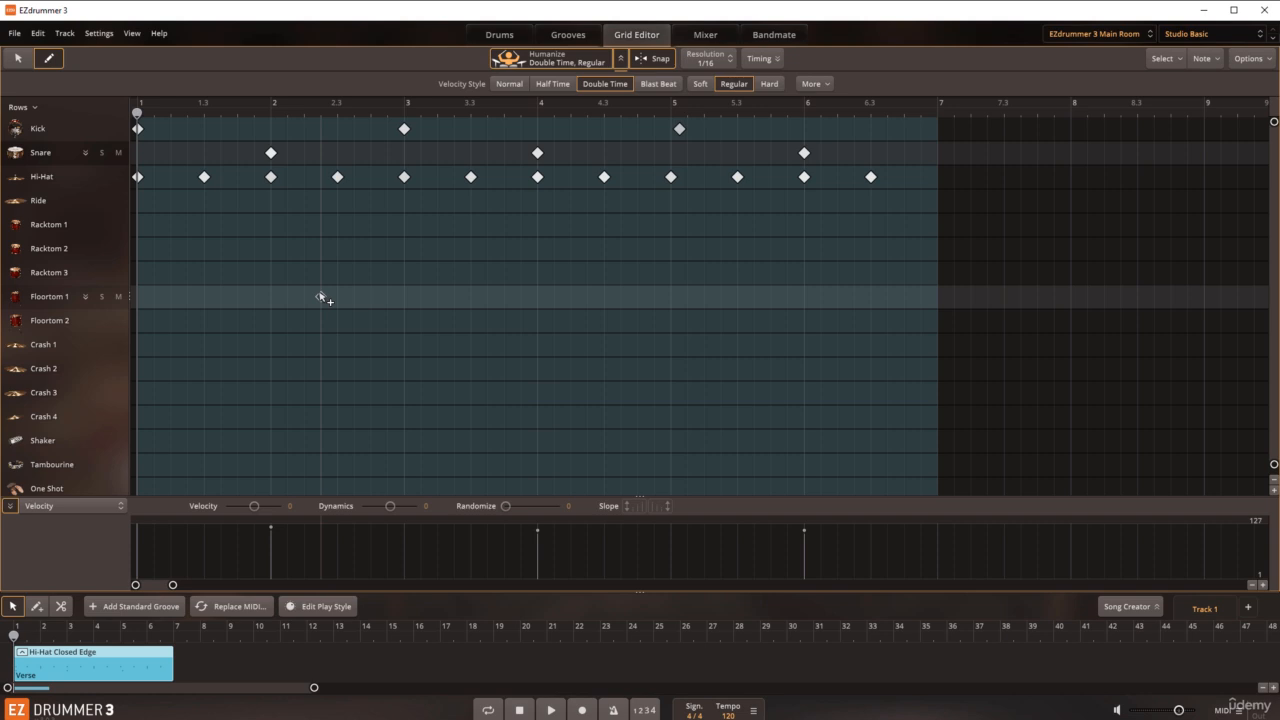
Step: Select the hi-hat notes at positions 1.3, 2 and 2.3 one by one to examine their velocities
click(18, 59)
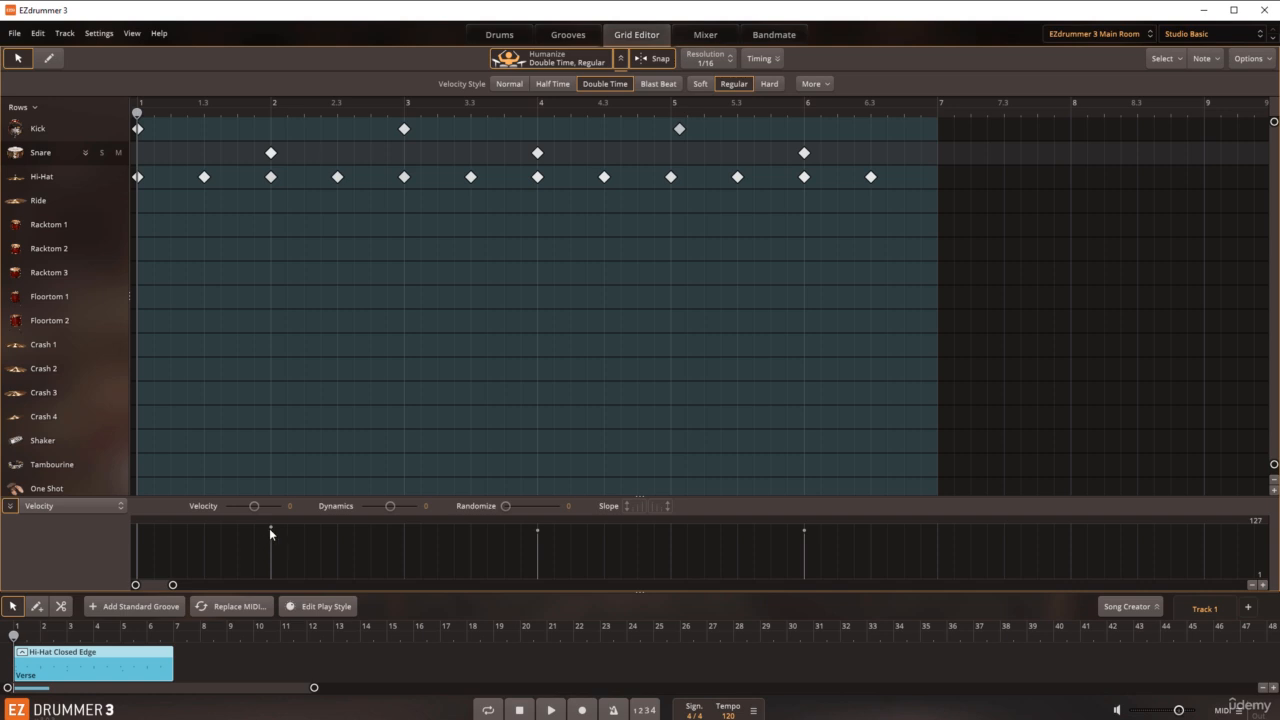
click(205, 178)
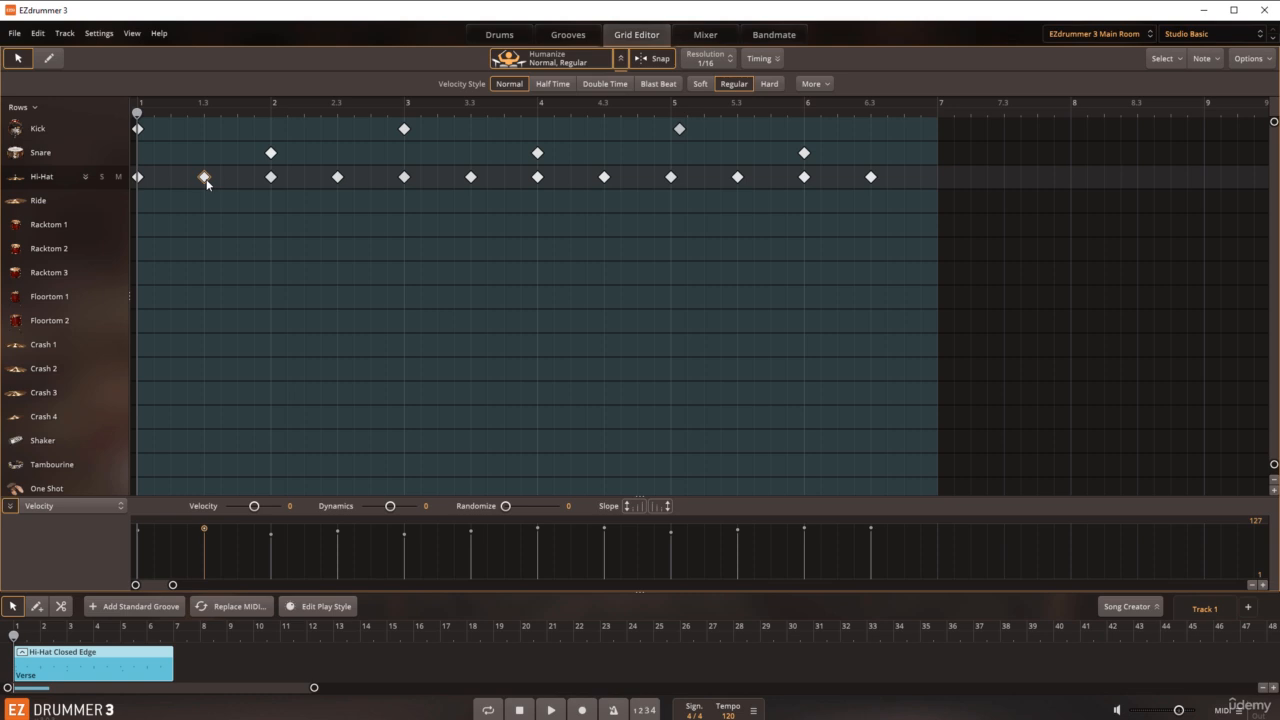
click(272, 180)
click(337, 177)
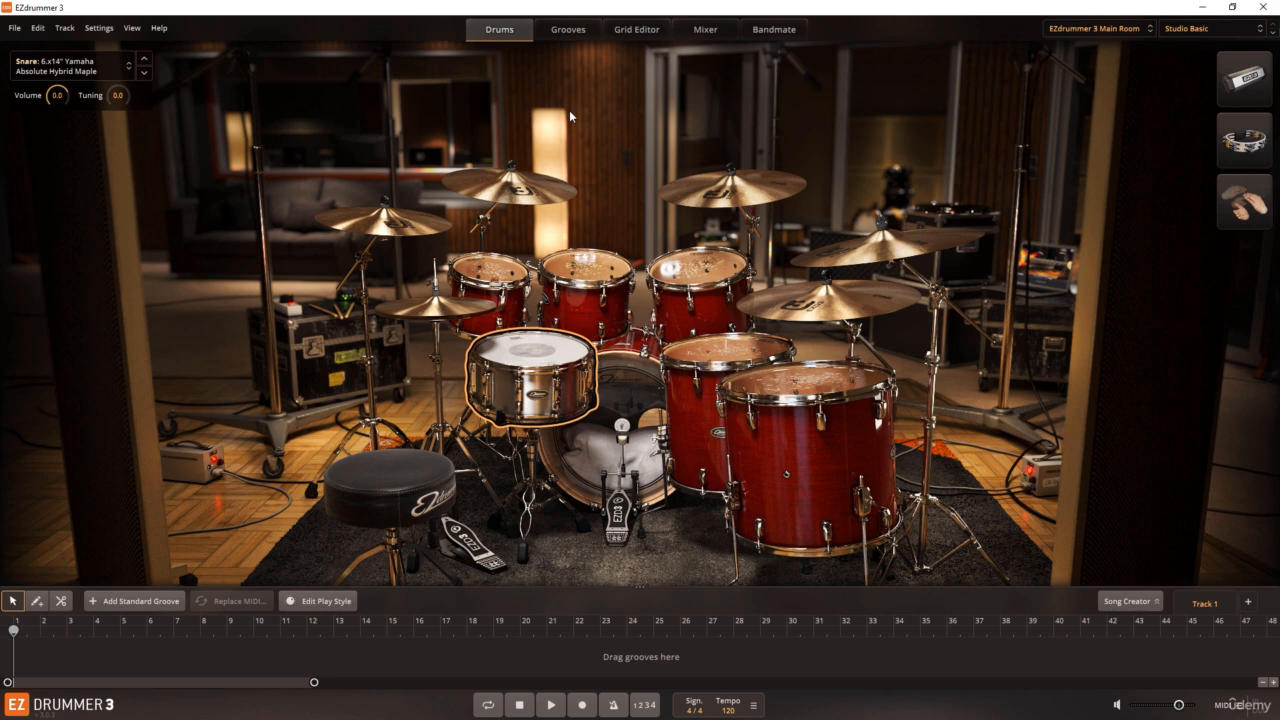
Step: Open the groove browser and audition the Verse 01 groove from Radio Rock 147 BPM
click(582, 36)
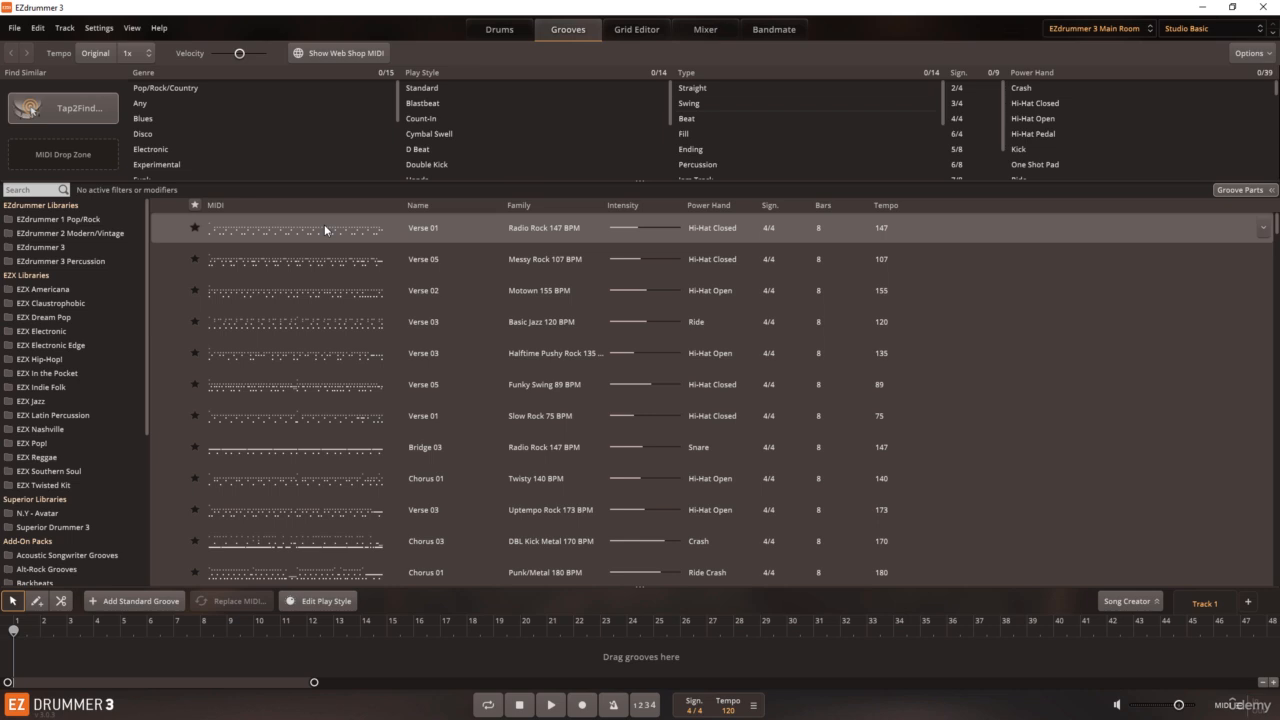
click(168, 230)
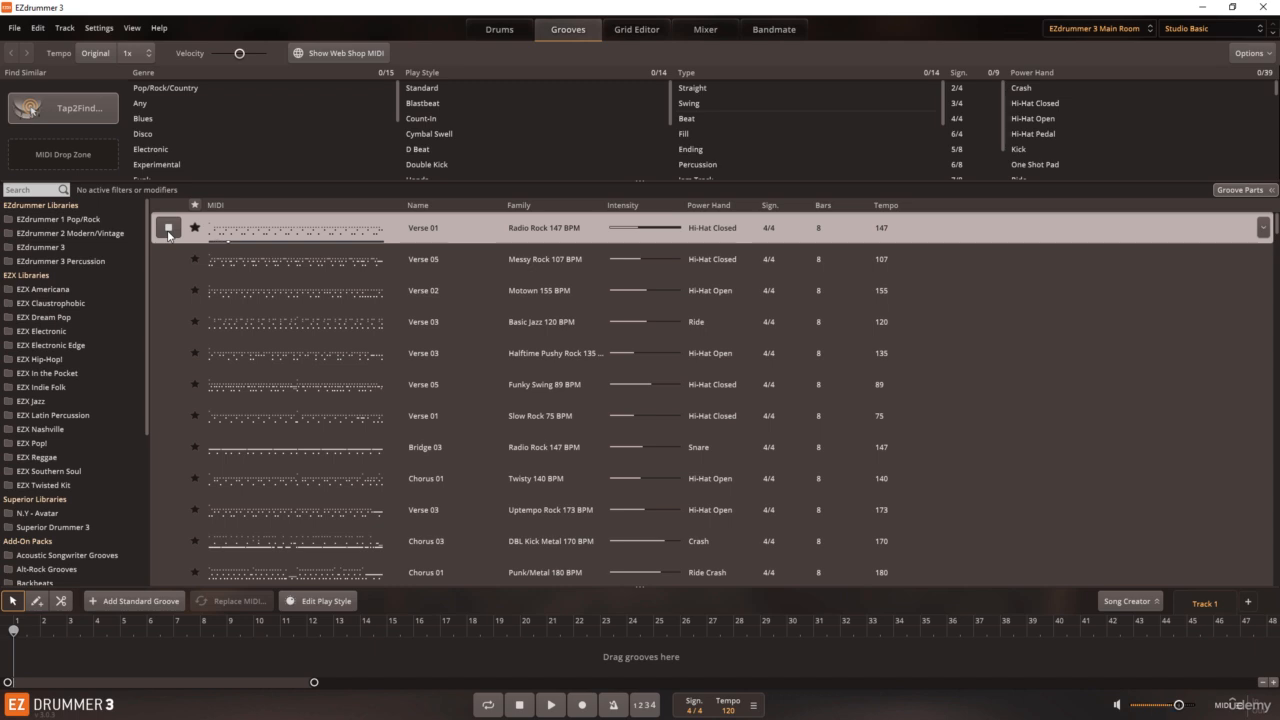
click(168, 230)
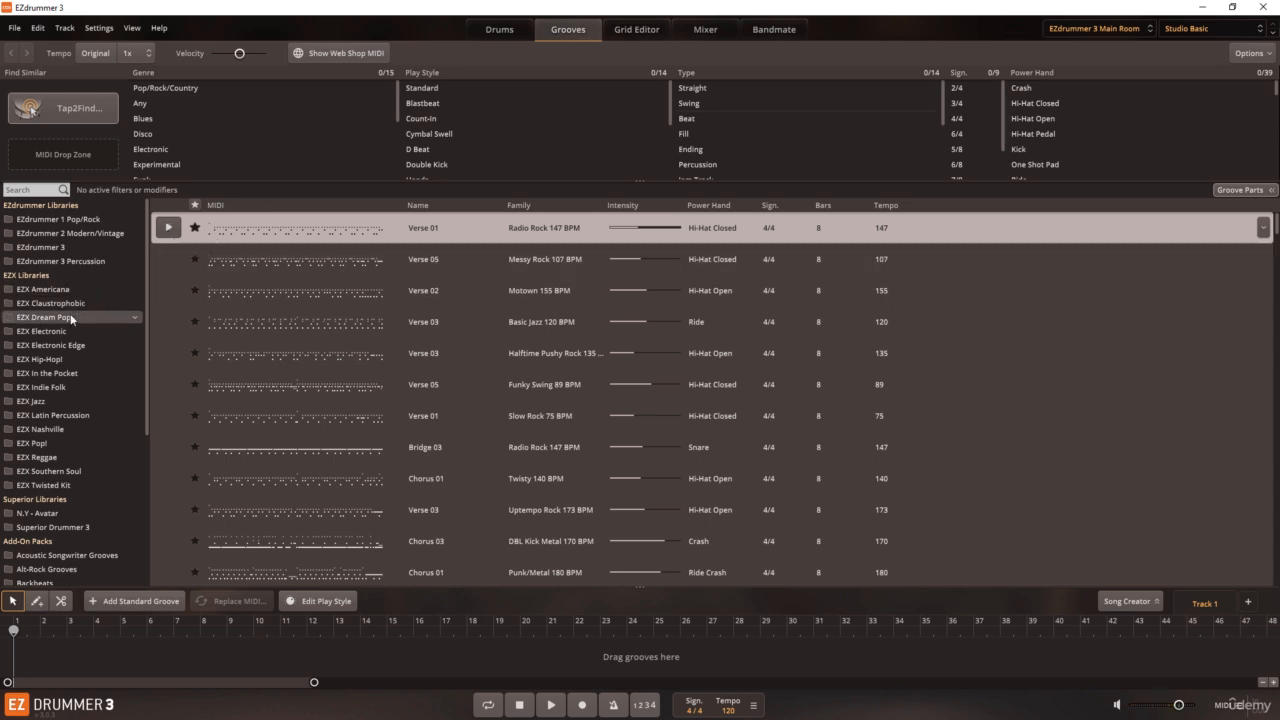
Step: Browse EZX In the Pocket to the slow tempo Swing 4/4 Organic Hip-Hop B Section and audition B Section 01
click(57, 372)
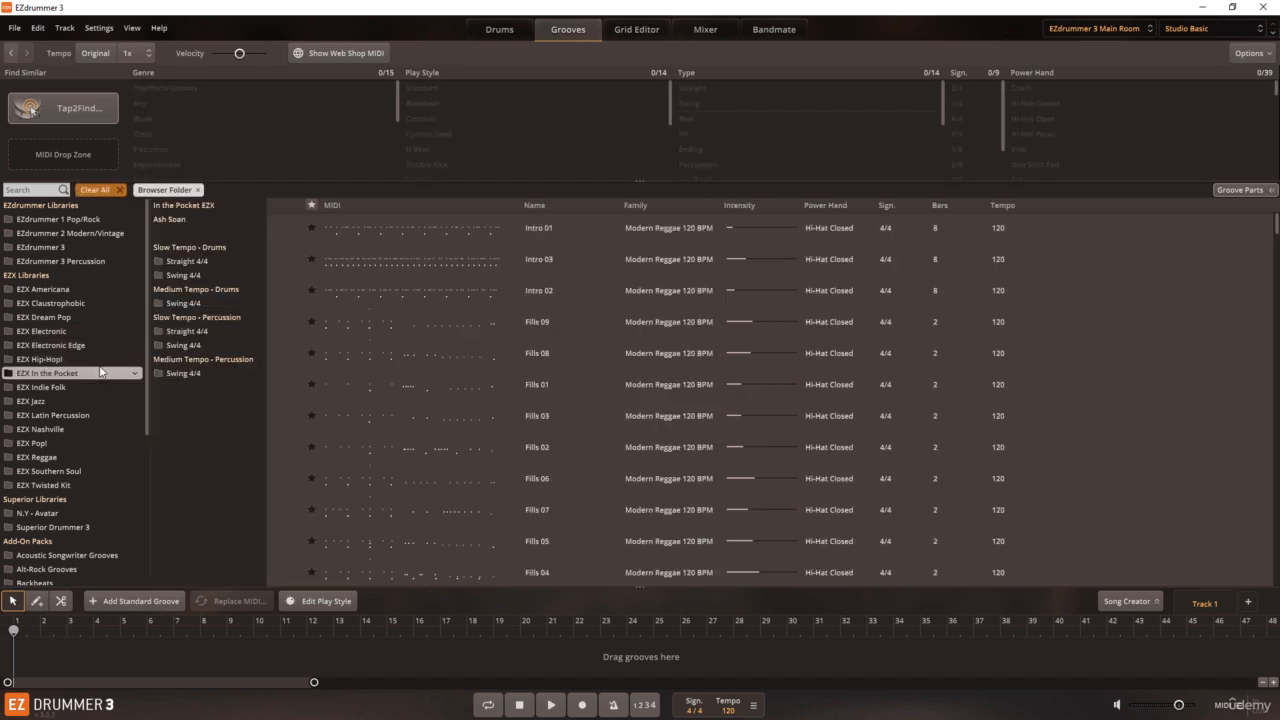
click(184, 273)
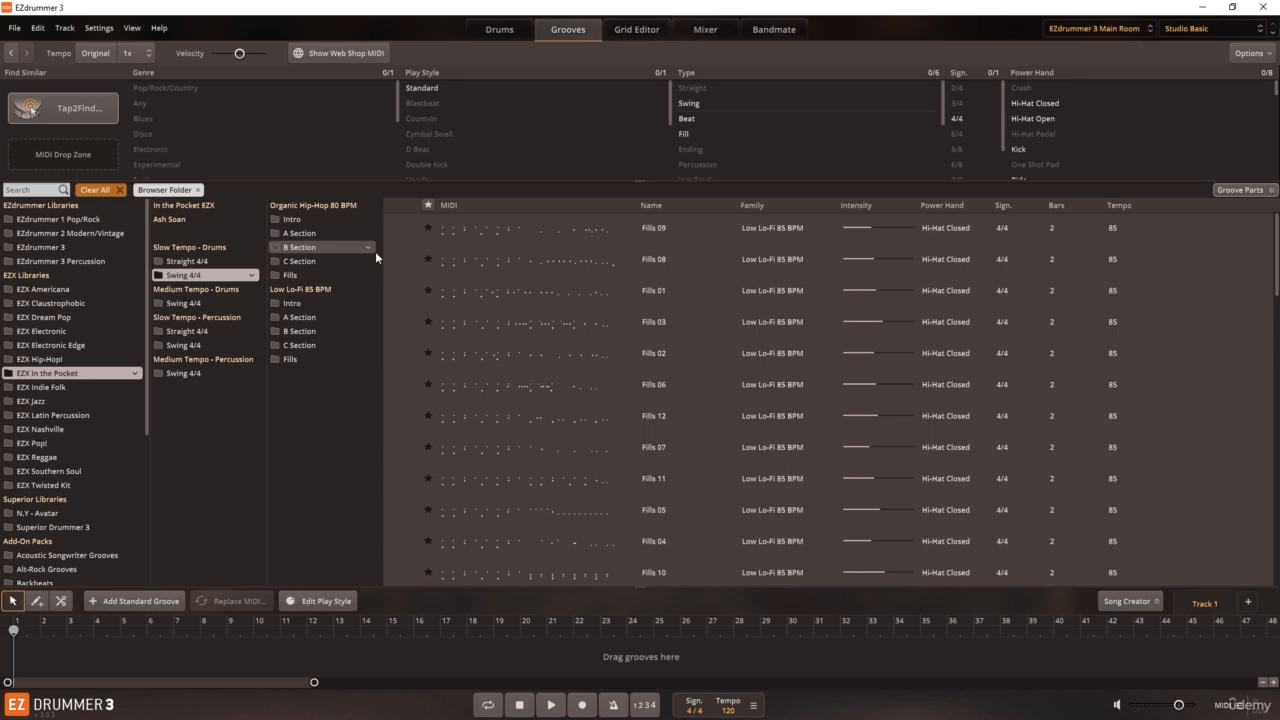
click(345, 246)
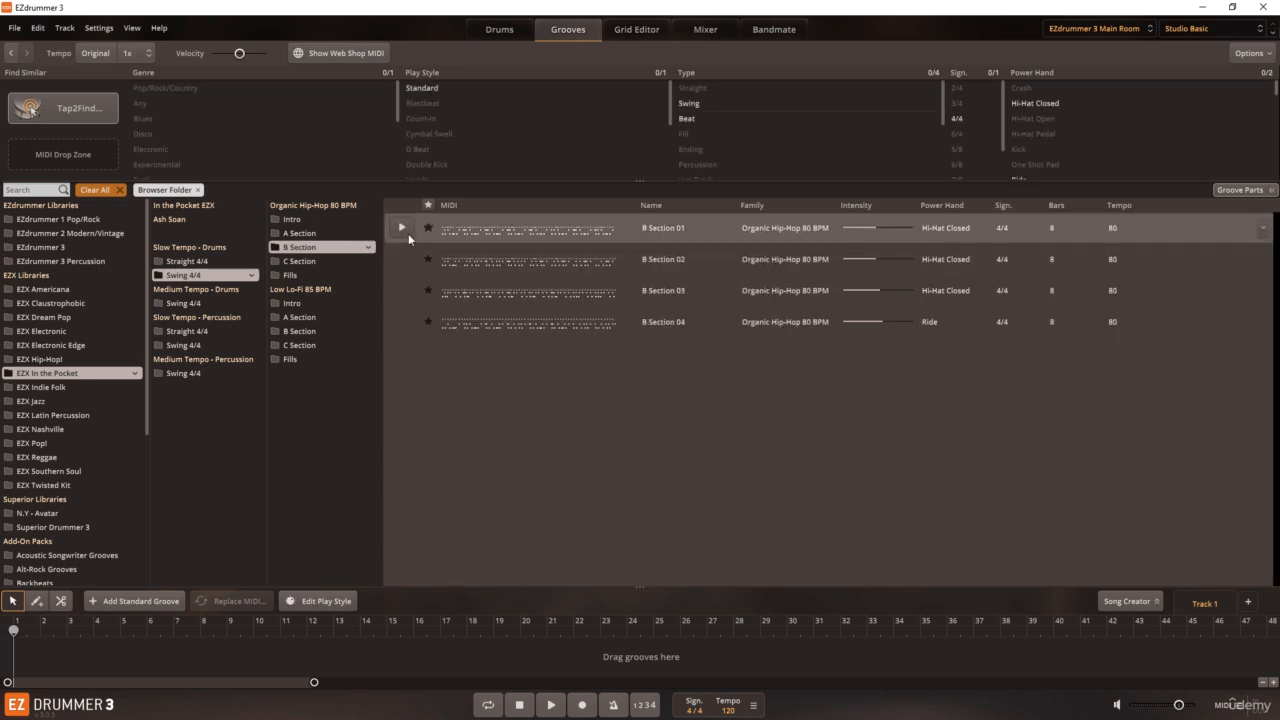
click(403, 232)
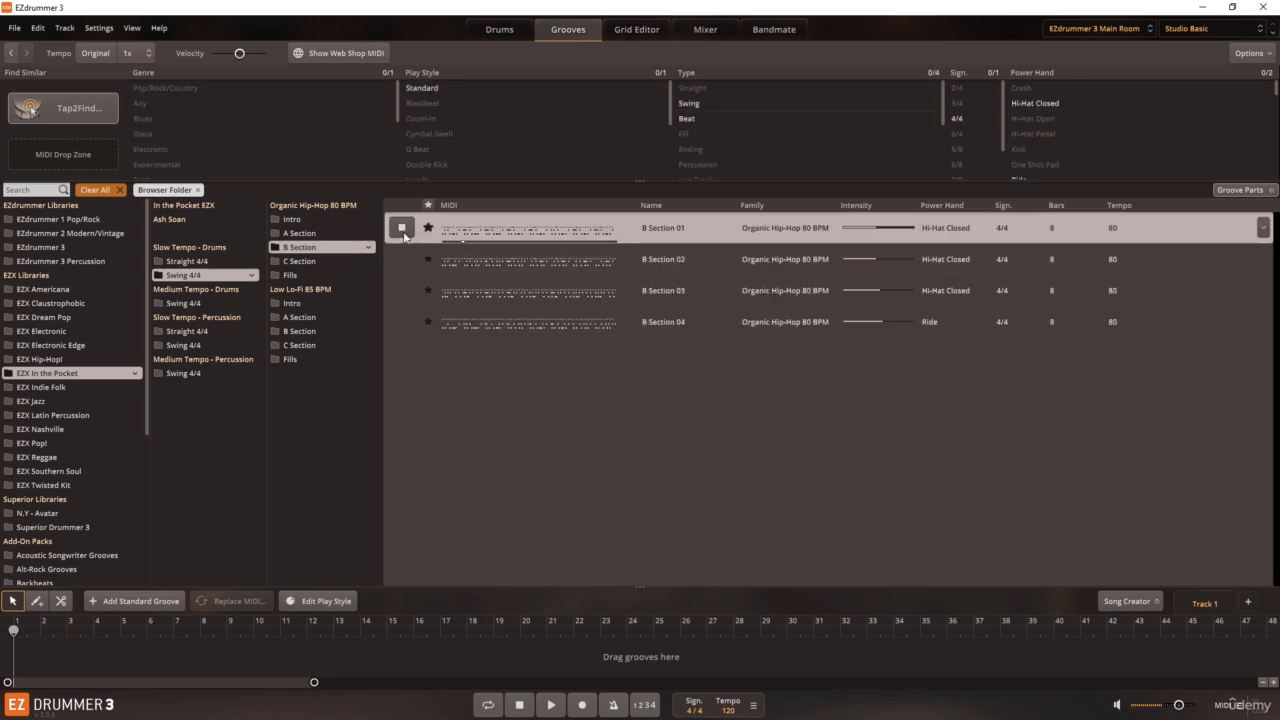
click(403, 232)
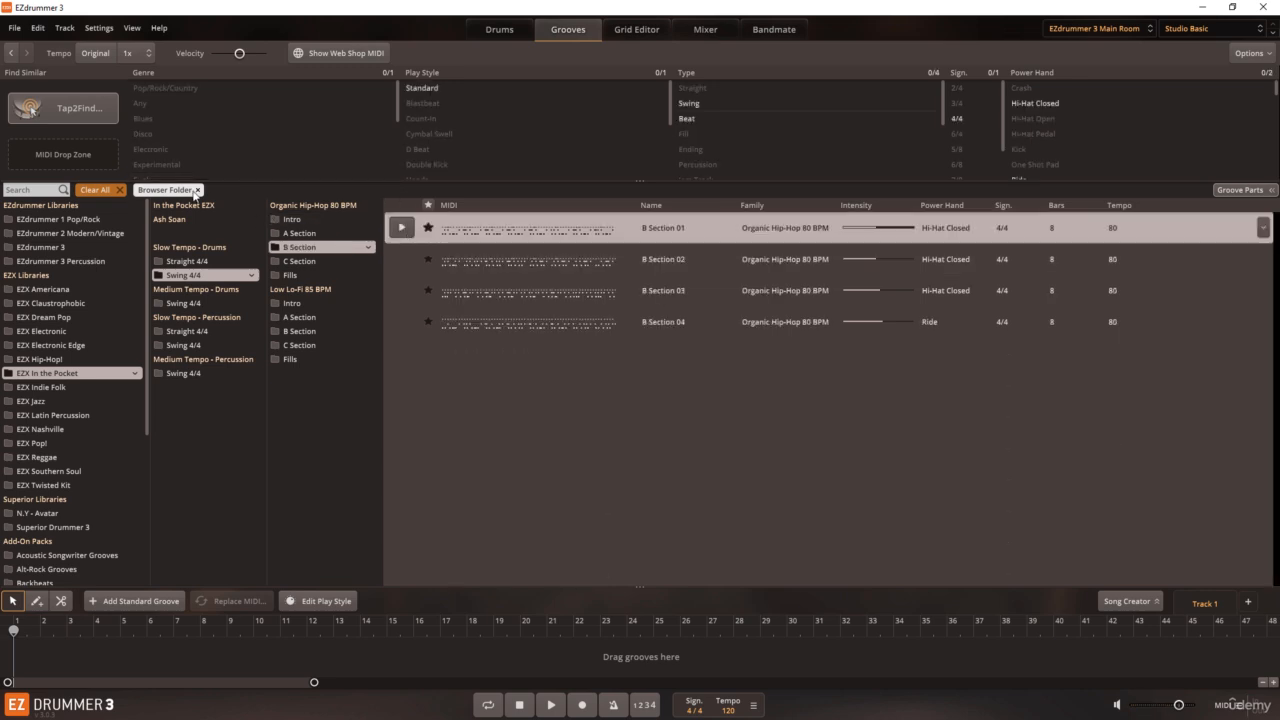
Step: Remove the In the Pocket folder filter, view the EZdrummer 3 library's grooves, and clear all filters
click(197, 190)
click(70, 247)
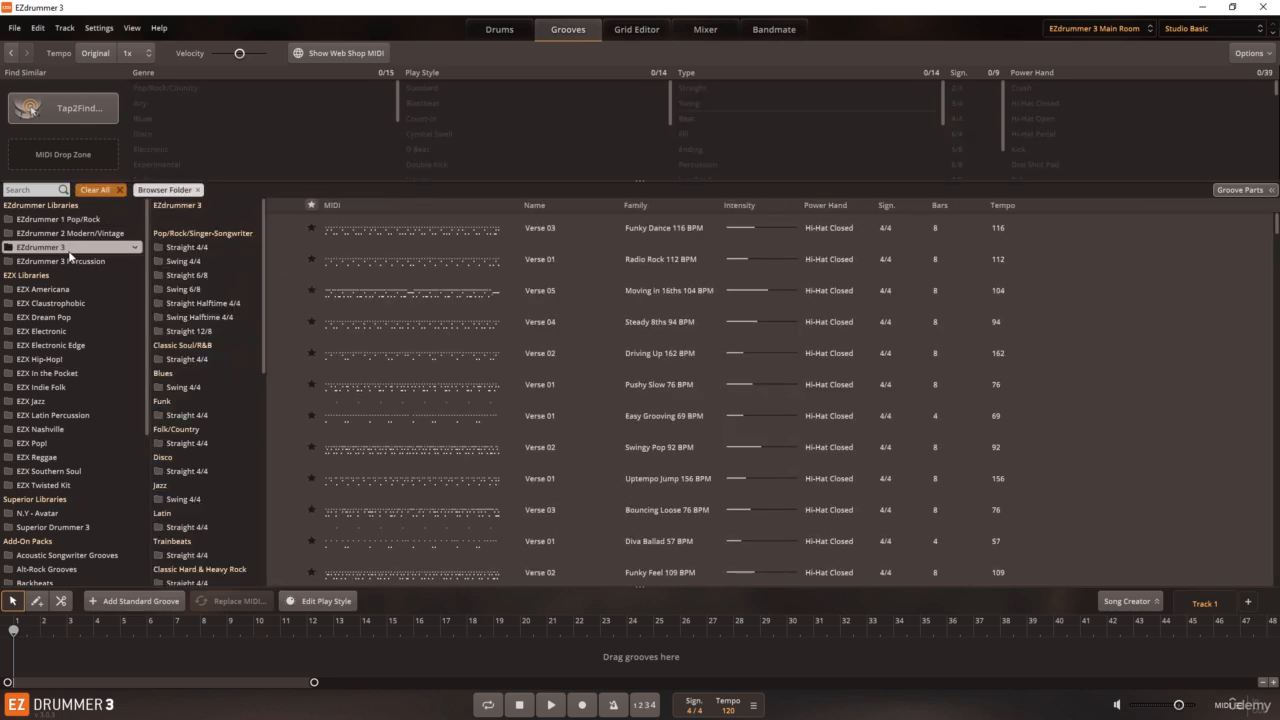
click(119, 189)
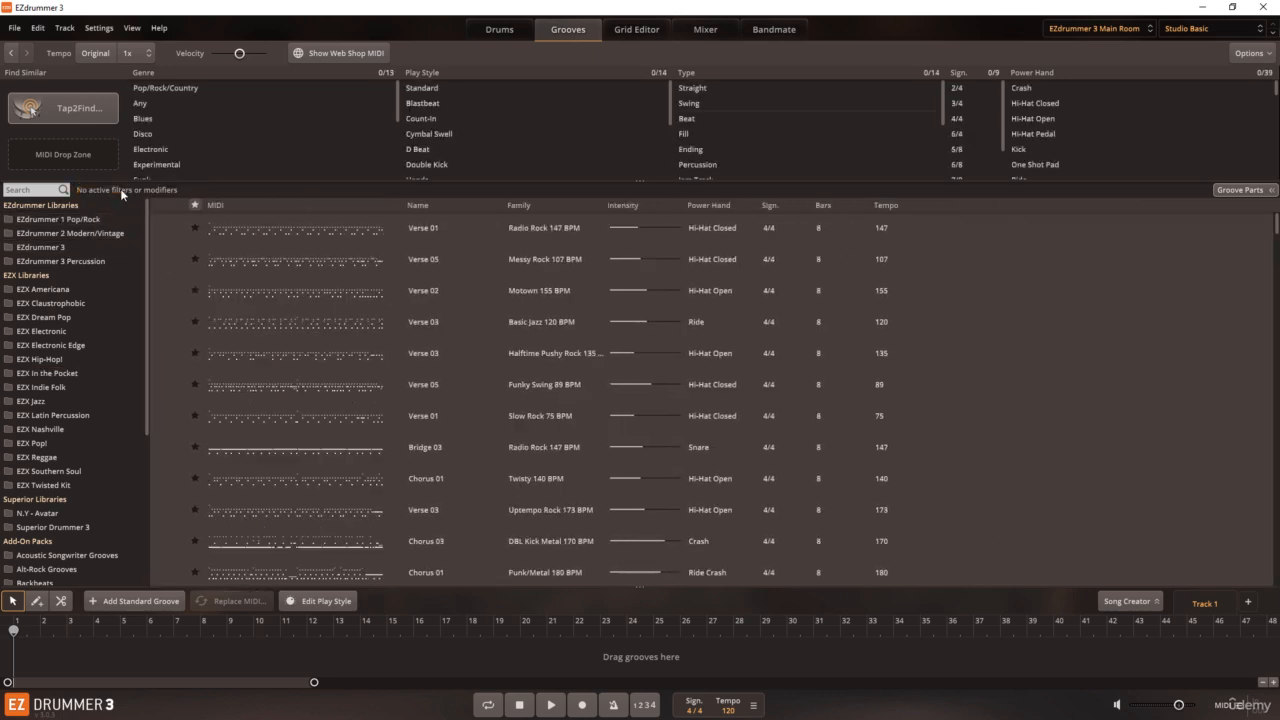
Step: Open Tap2Find, look at the Click Accents mode and return to Record a Groove
click(76, 121)
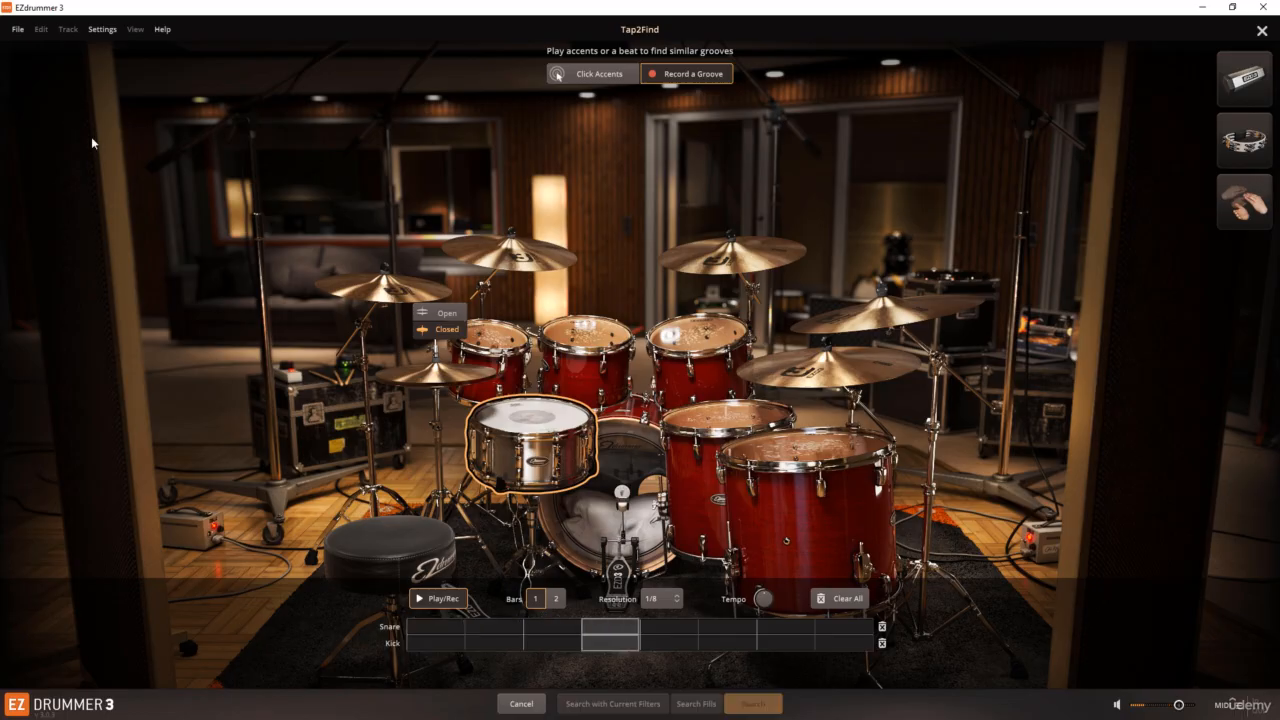
click(445, 599)
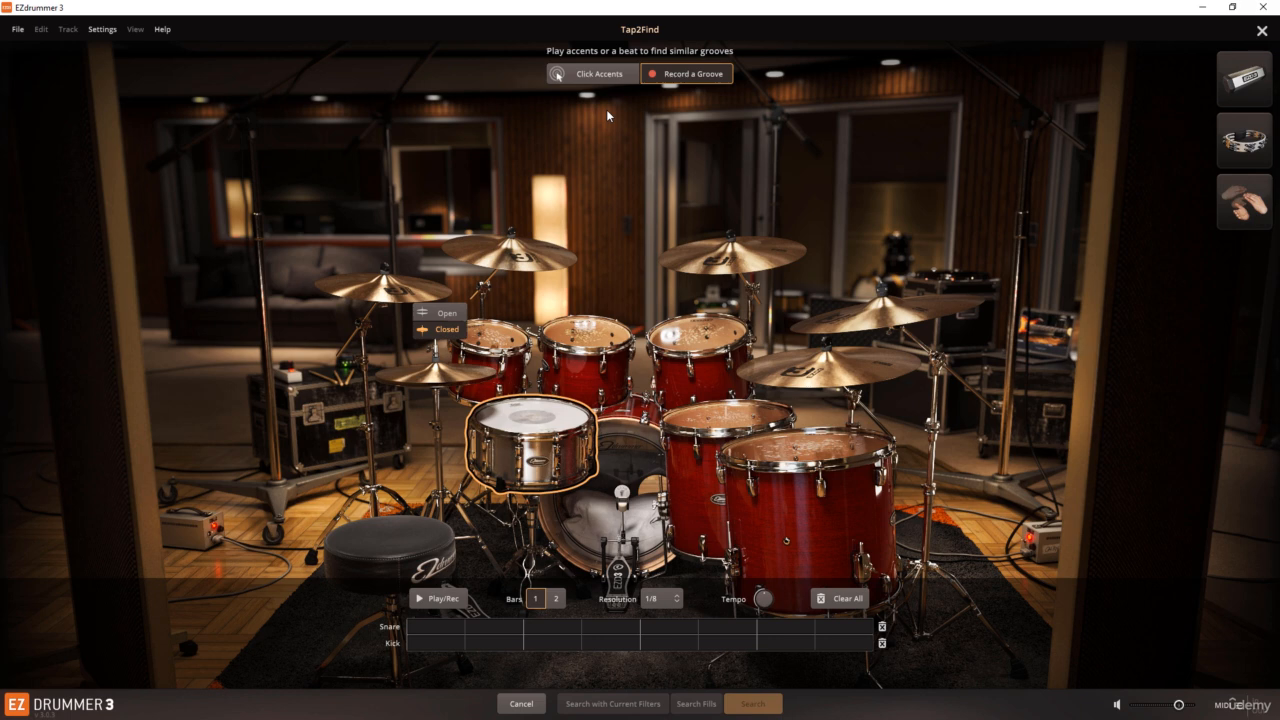
click(607, 80)
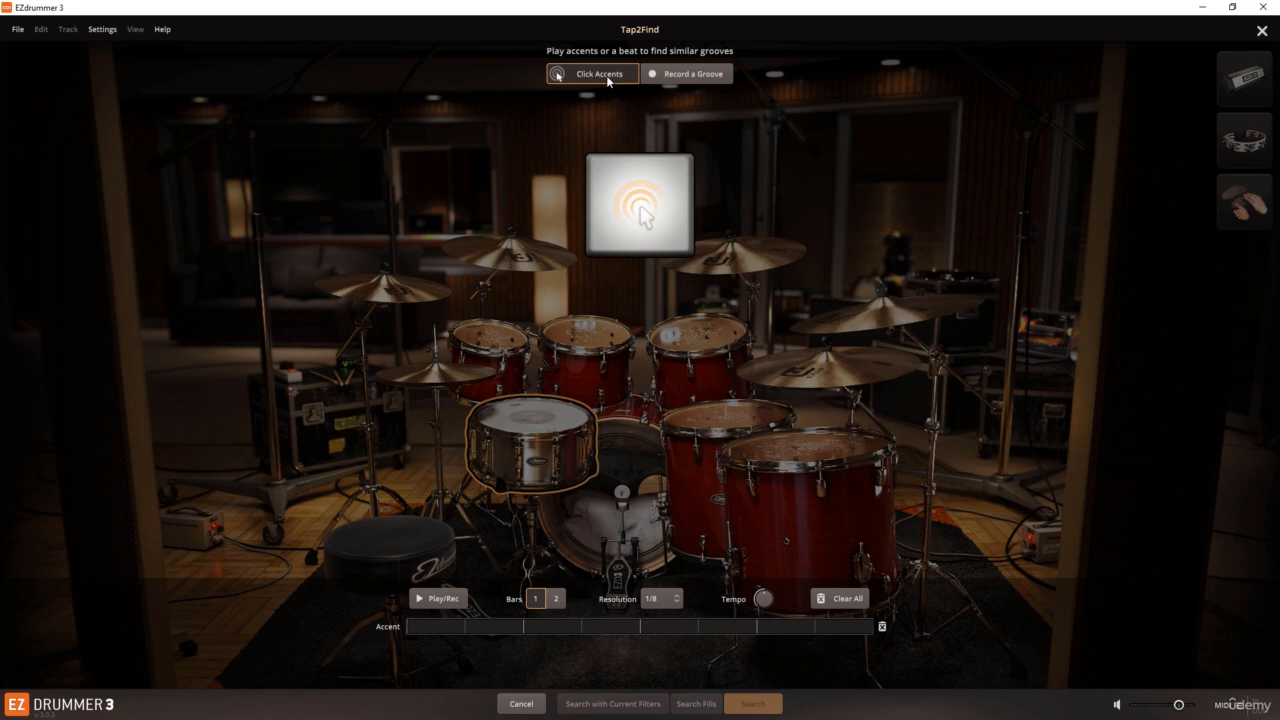
click(687, 74)
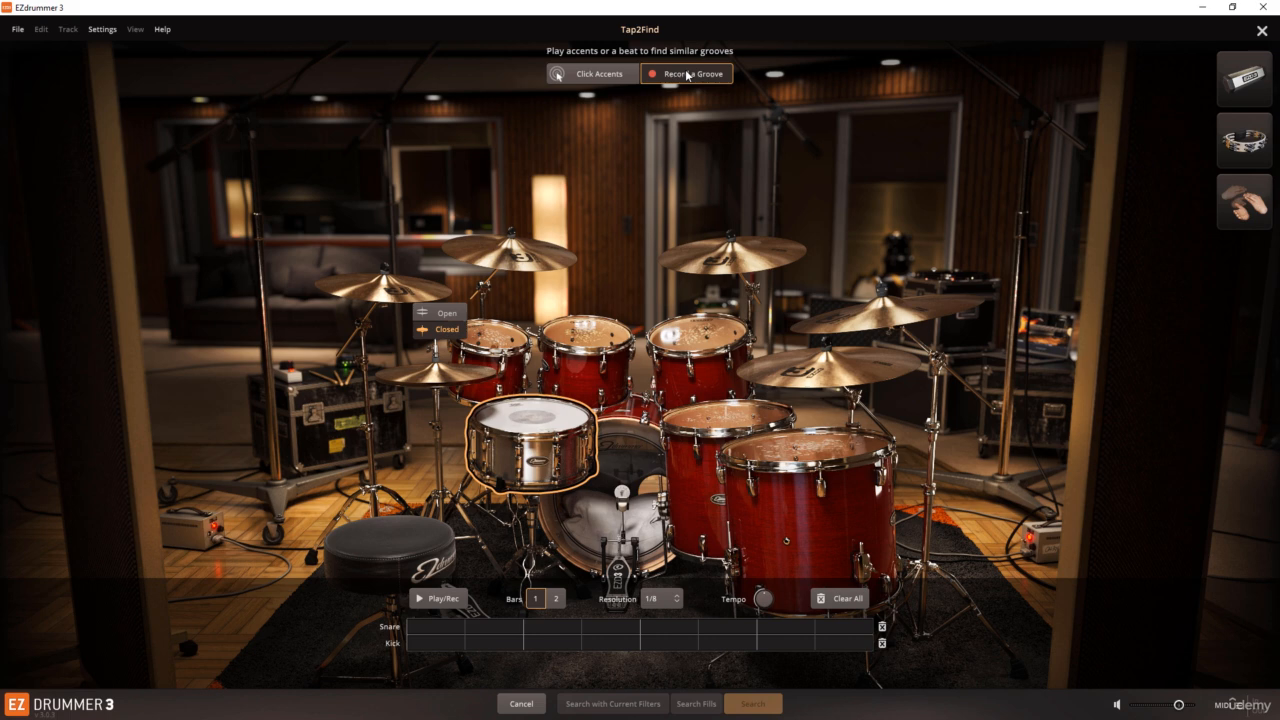
Step: Switch Tap2Find to Click Accents, try the tap pad, and set the accent grid to 2 bars at 1/16 resolution
click(614, 80)
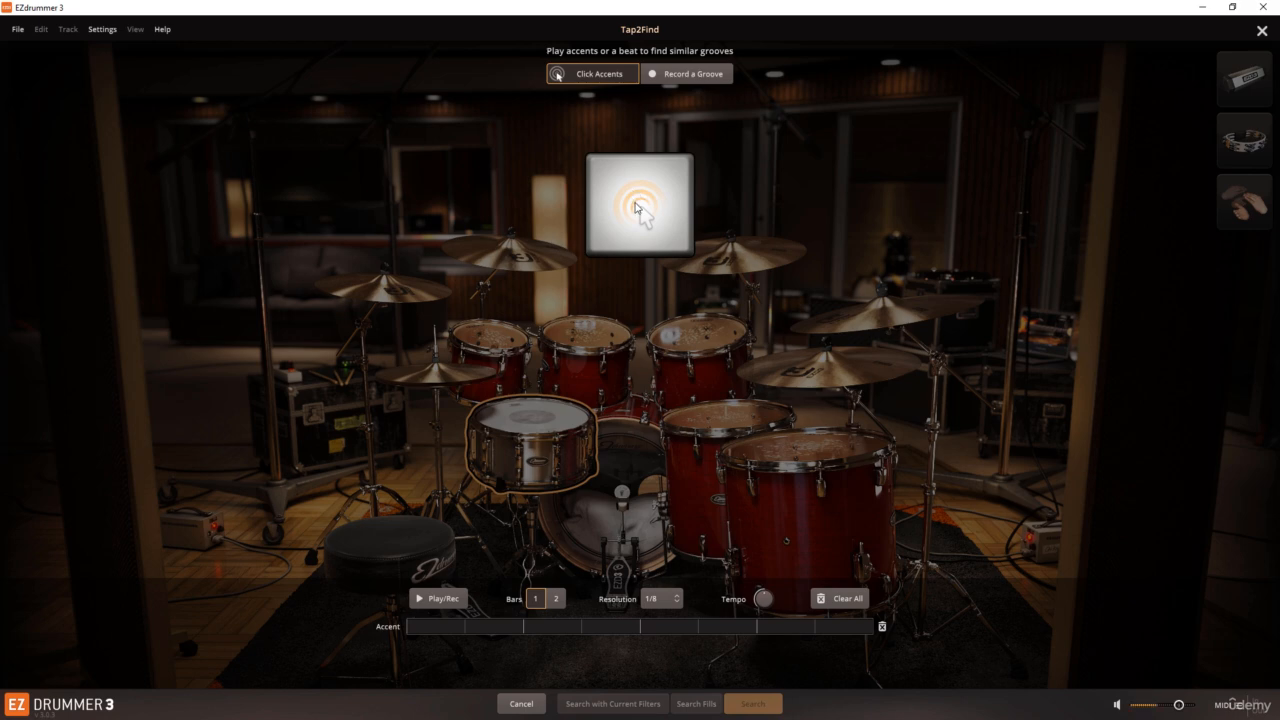
click(635, 200)
click(636, 207)
click(556, 599)
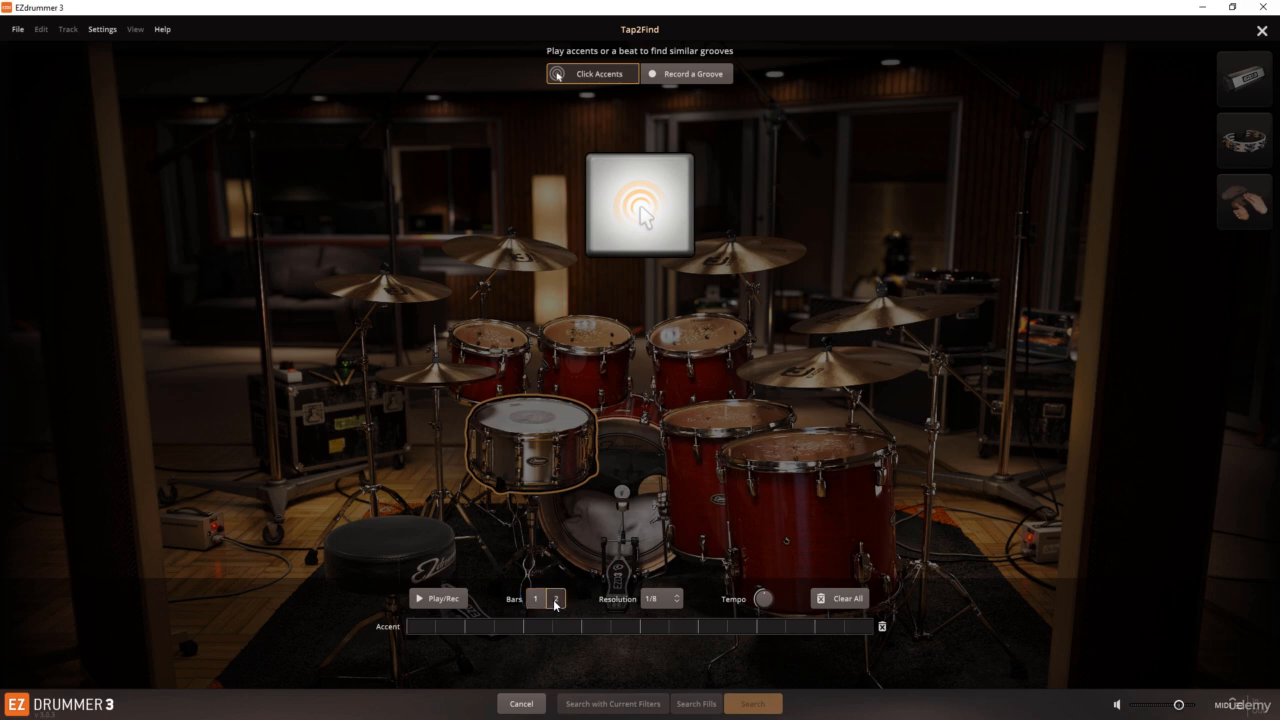
click(666, 599)
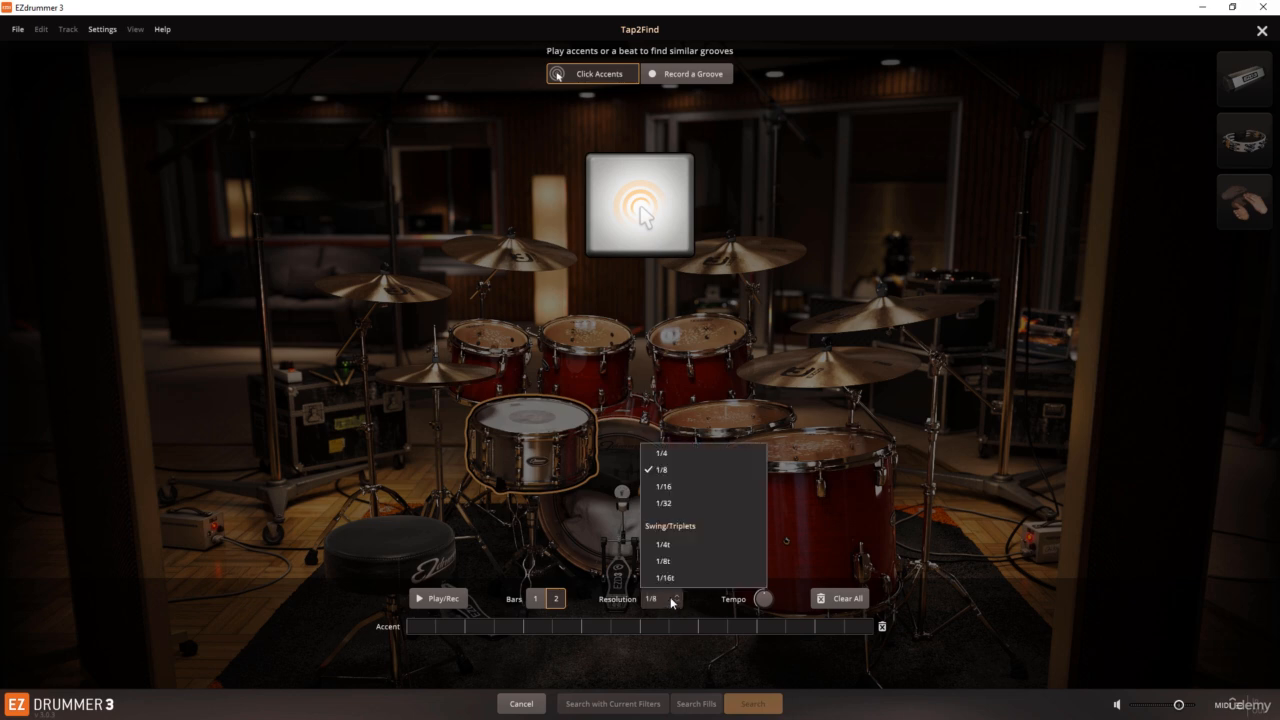
click(664, 487)
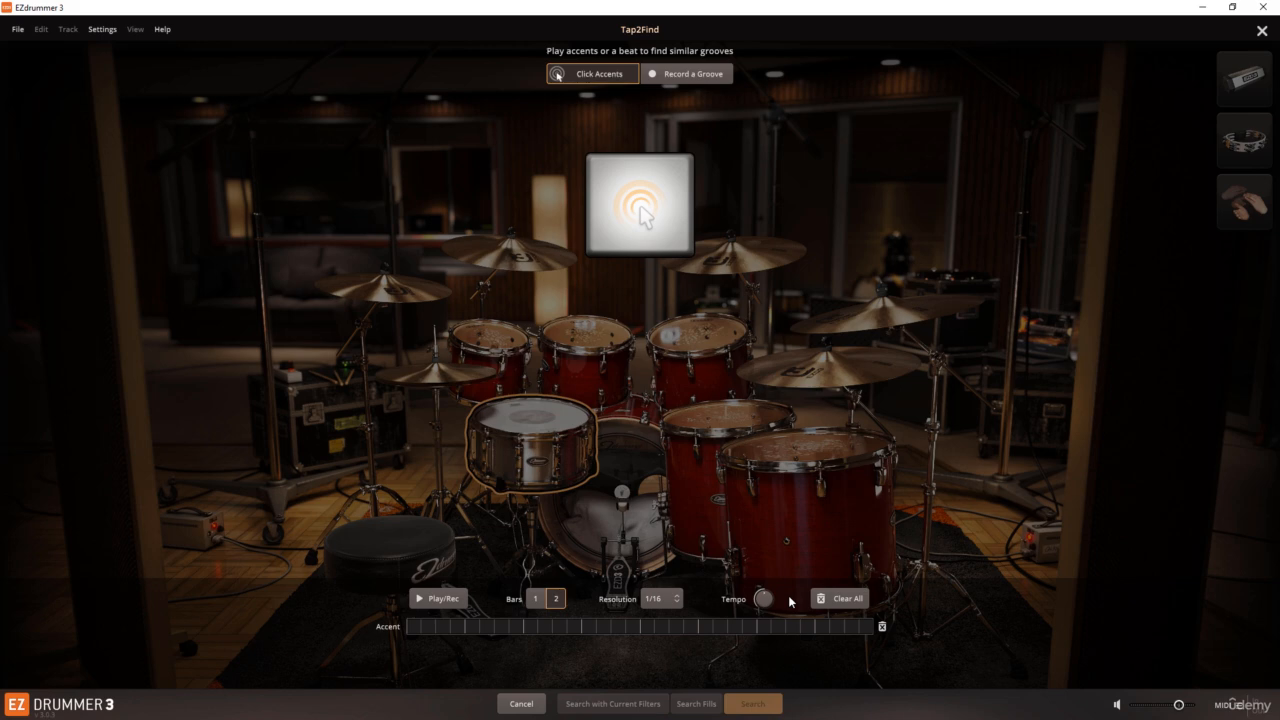
Step: Run playback and place three accents: steps 4 and 17 and step 26 of the two-bar grid, then stop playback
click(446, 601)
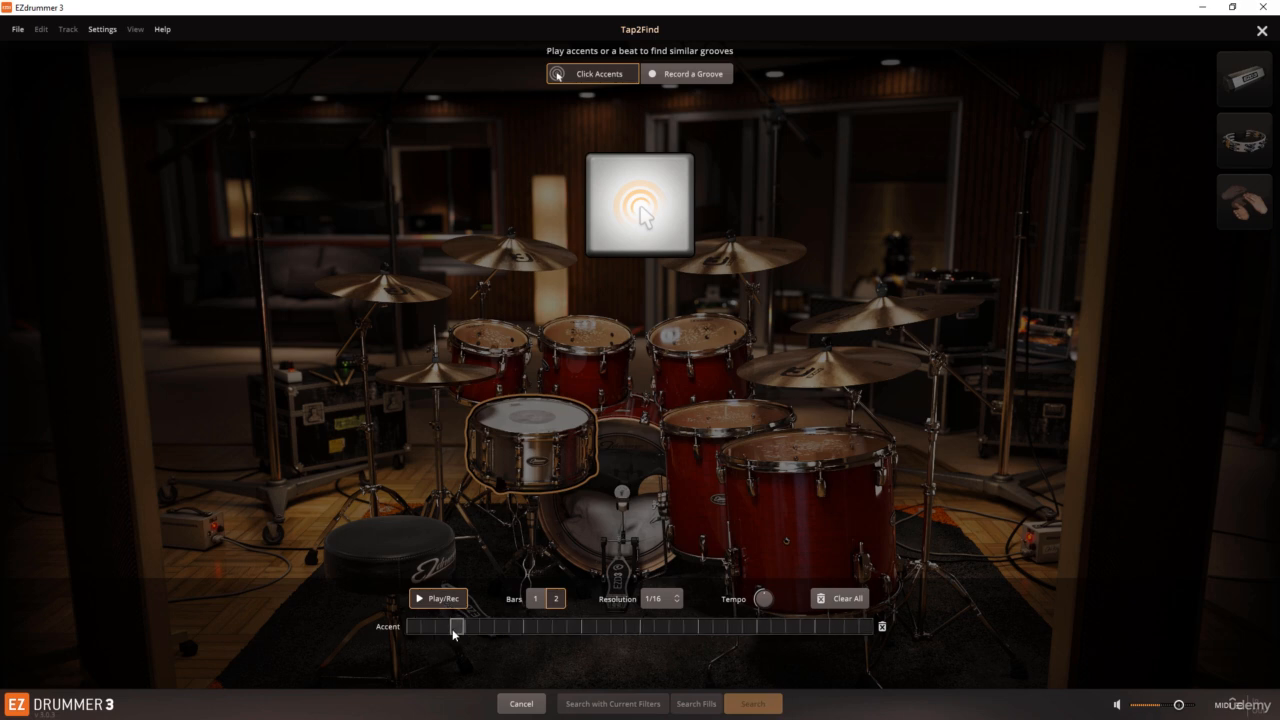
click(455, 628)
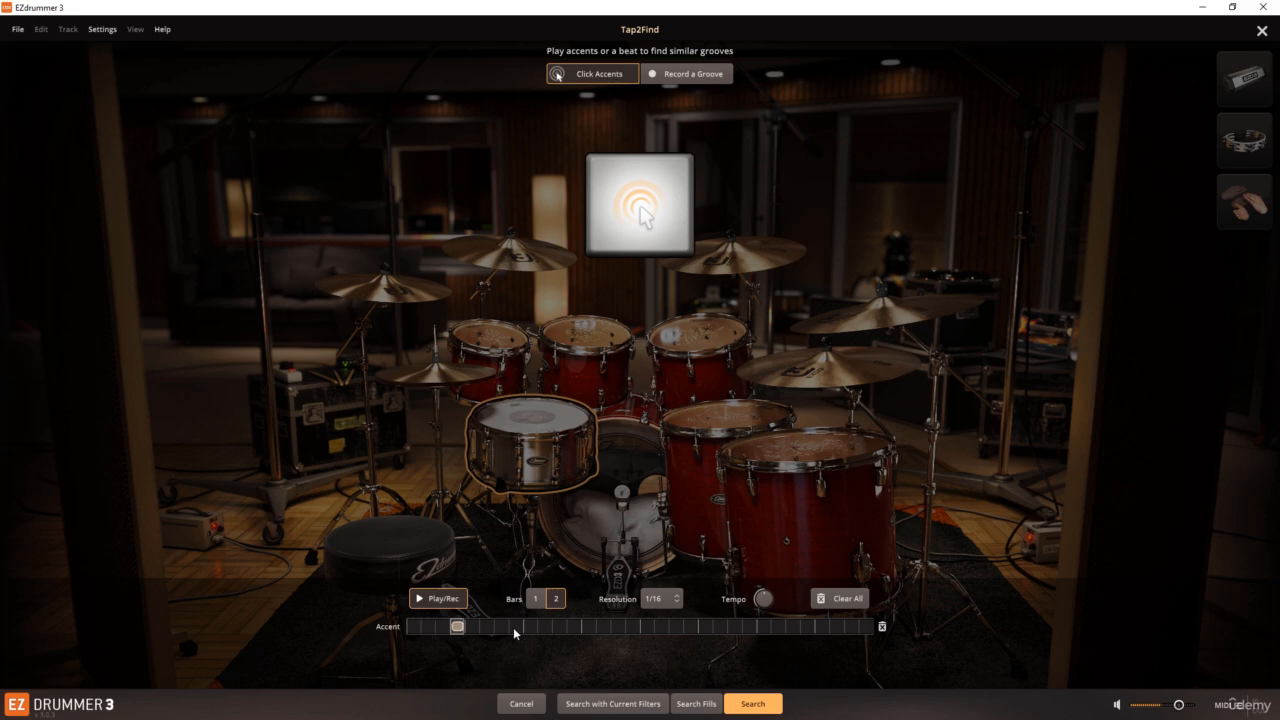
click(647, 626)
click(779, 626)
click(444, 601)
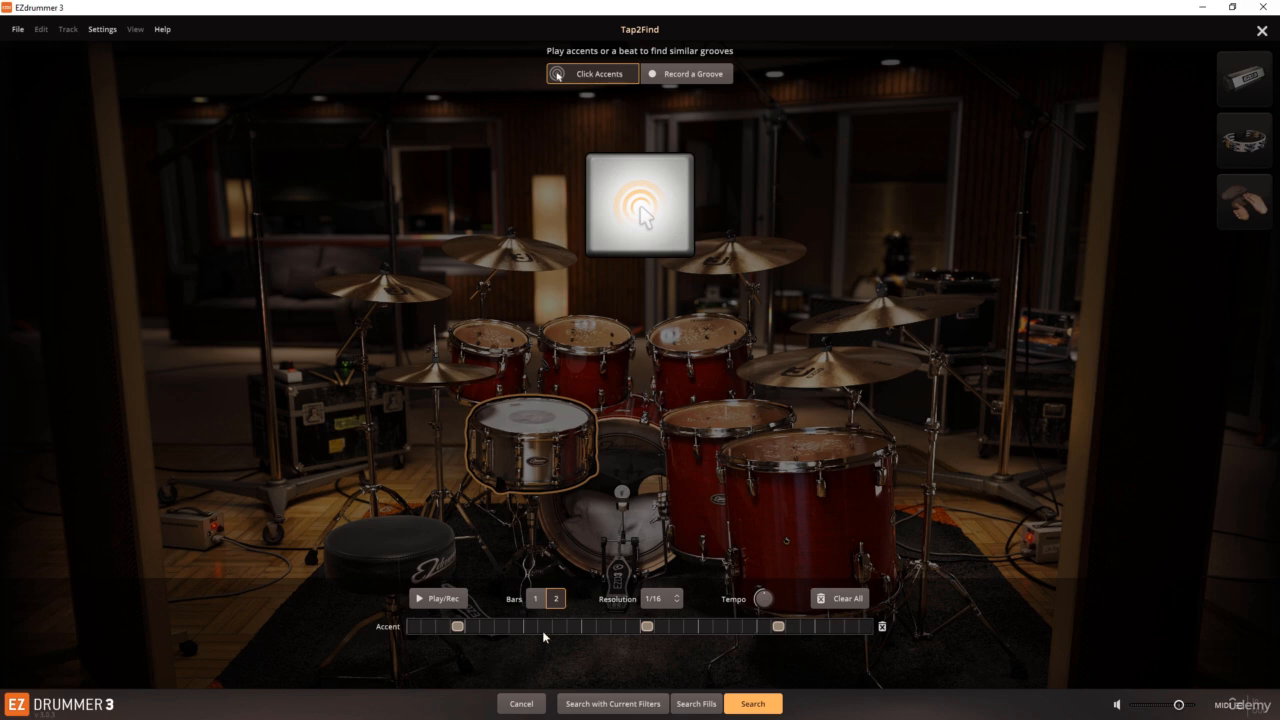
Step: Move the accents to steps 5, 16 and 25, add a fourth at step 31, and search for matching grooves
drag(458, 627, 472, 627)
drag(775, 627, 763, 627)
click(851, 627)
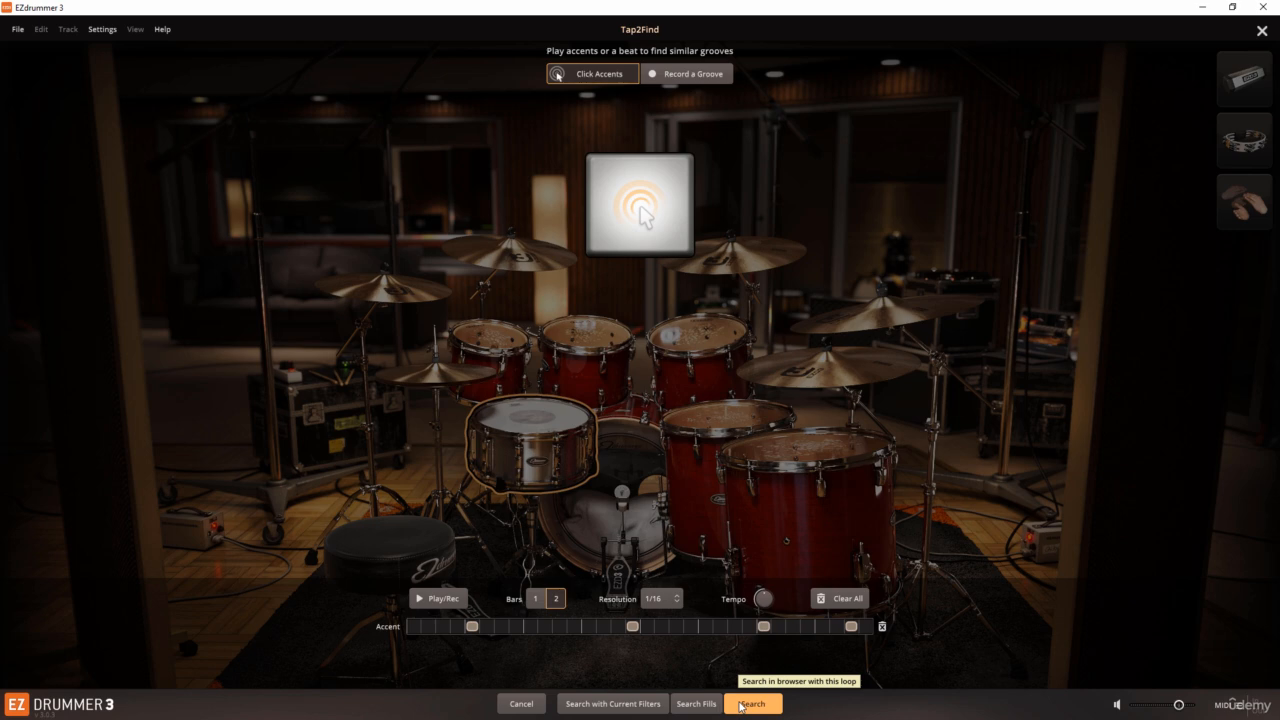
click(751, 704)
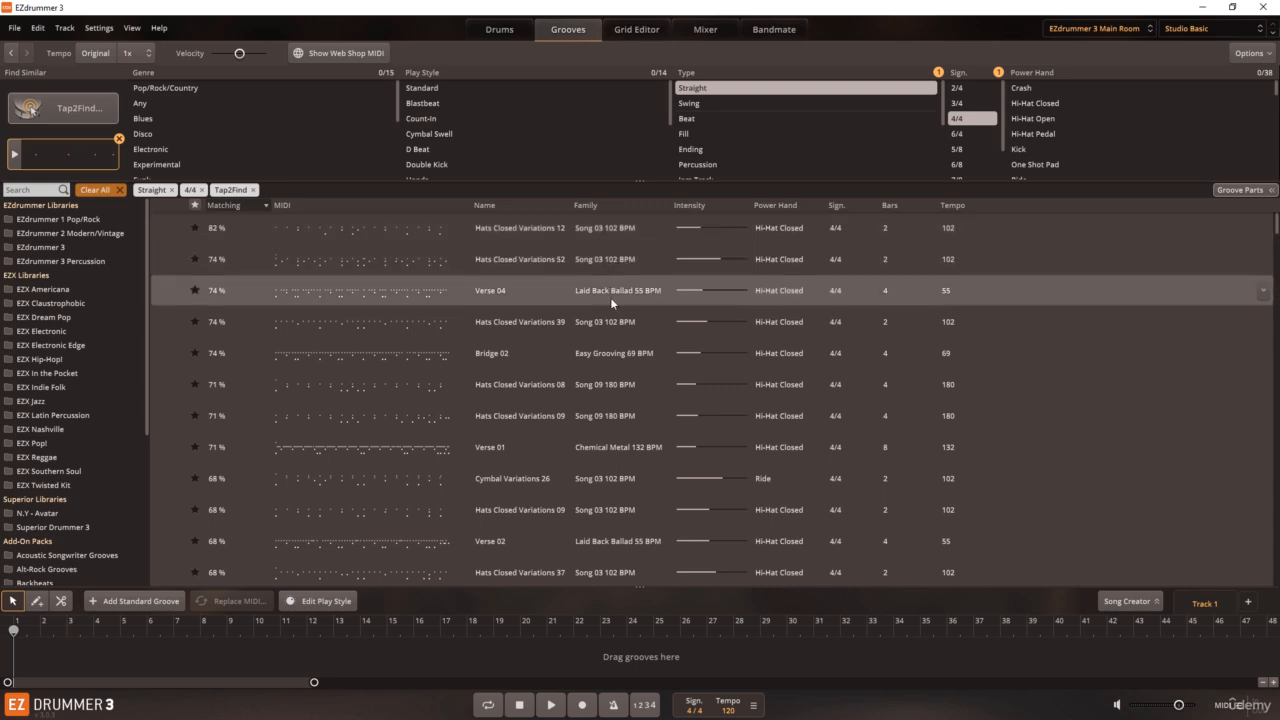
Step: Sort the groove results by Family, and return to sorting by Matching with the highest percentage first
click(598, 206)
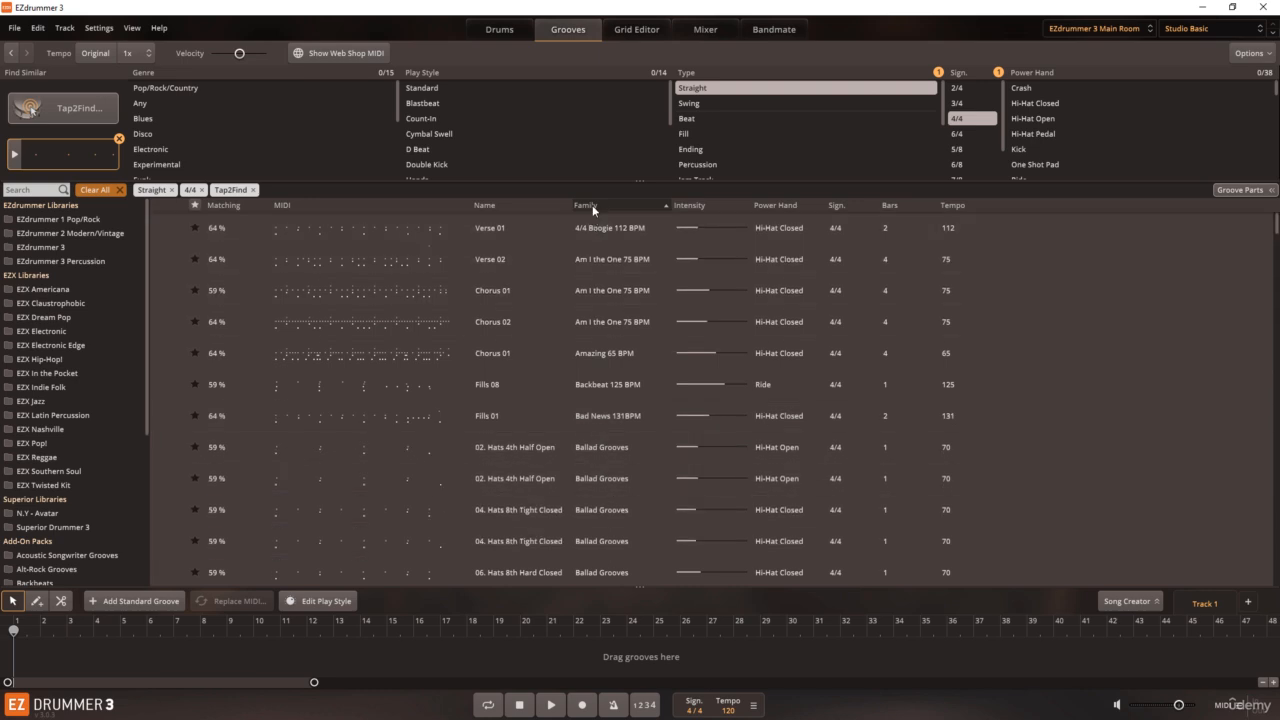
click(231, 206)
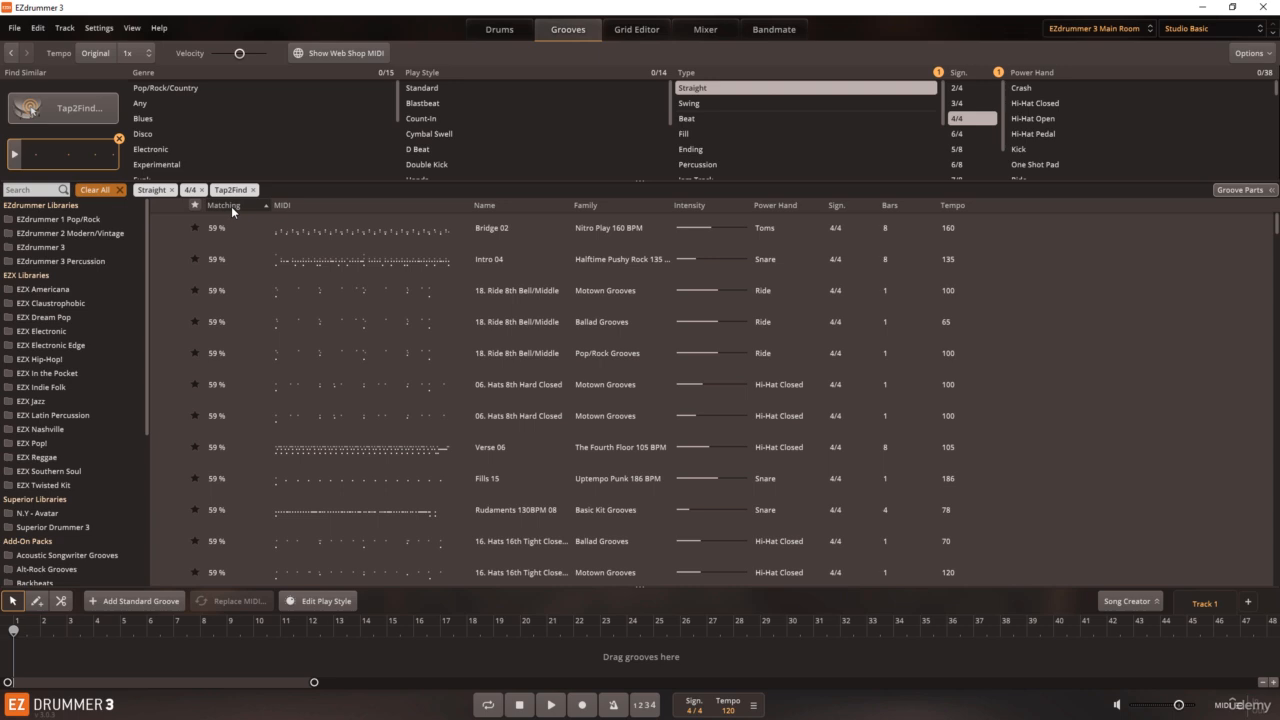
click(231, 206)
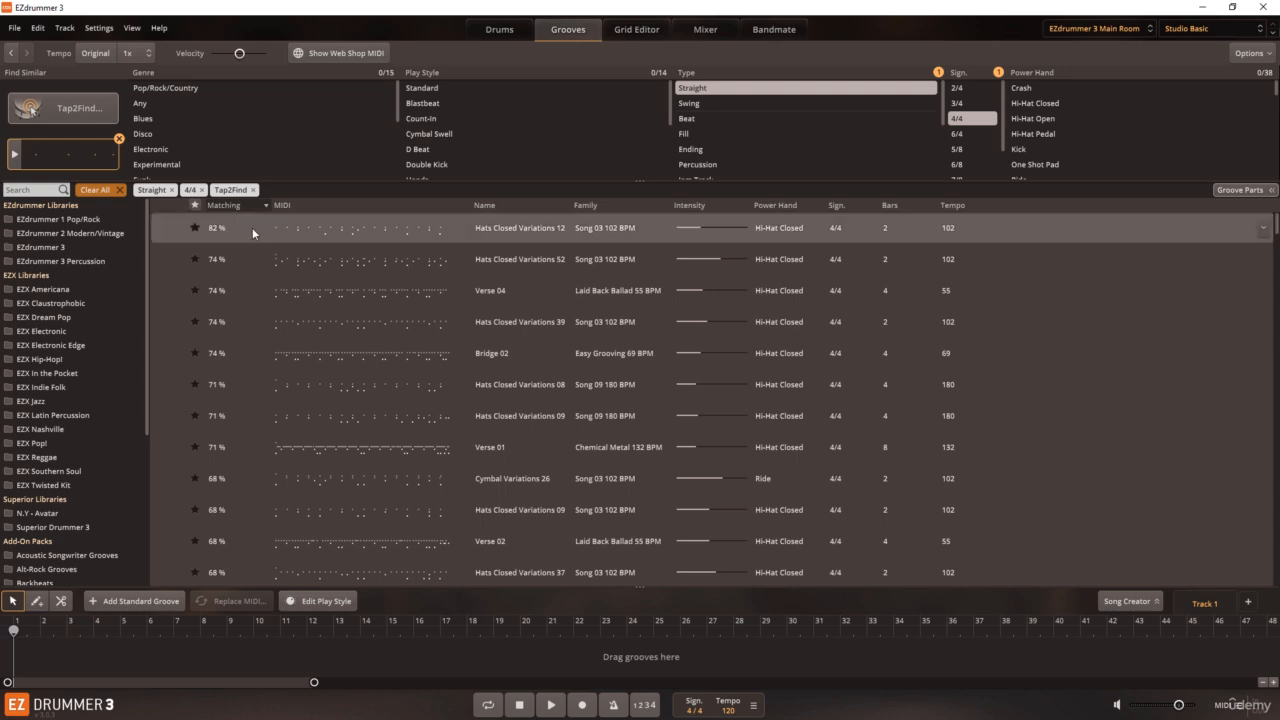
Step: Audition the top three matches: Hats Closed Variations 12, Hats Closed Variations 52, and Verse 04 from Laid Back Ballad 55 BPM
click(169, 228)
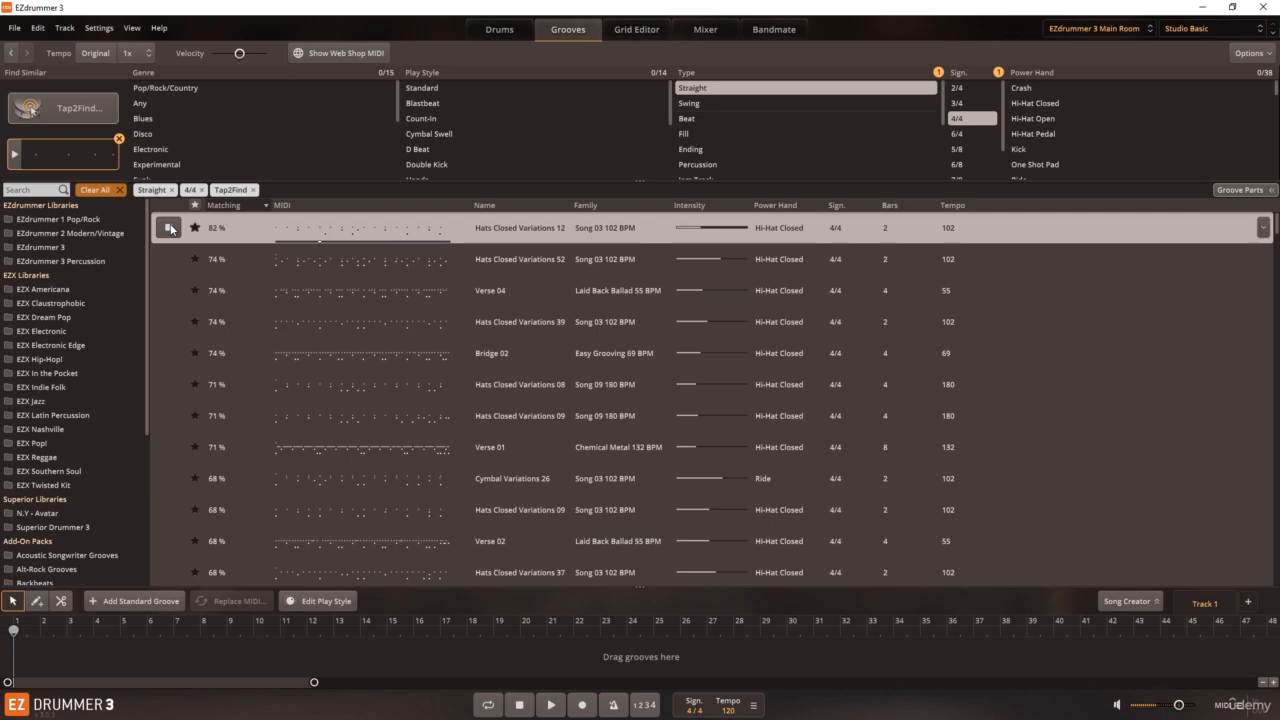
click(169, 228)
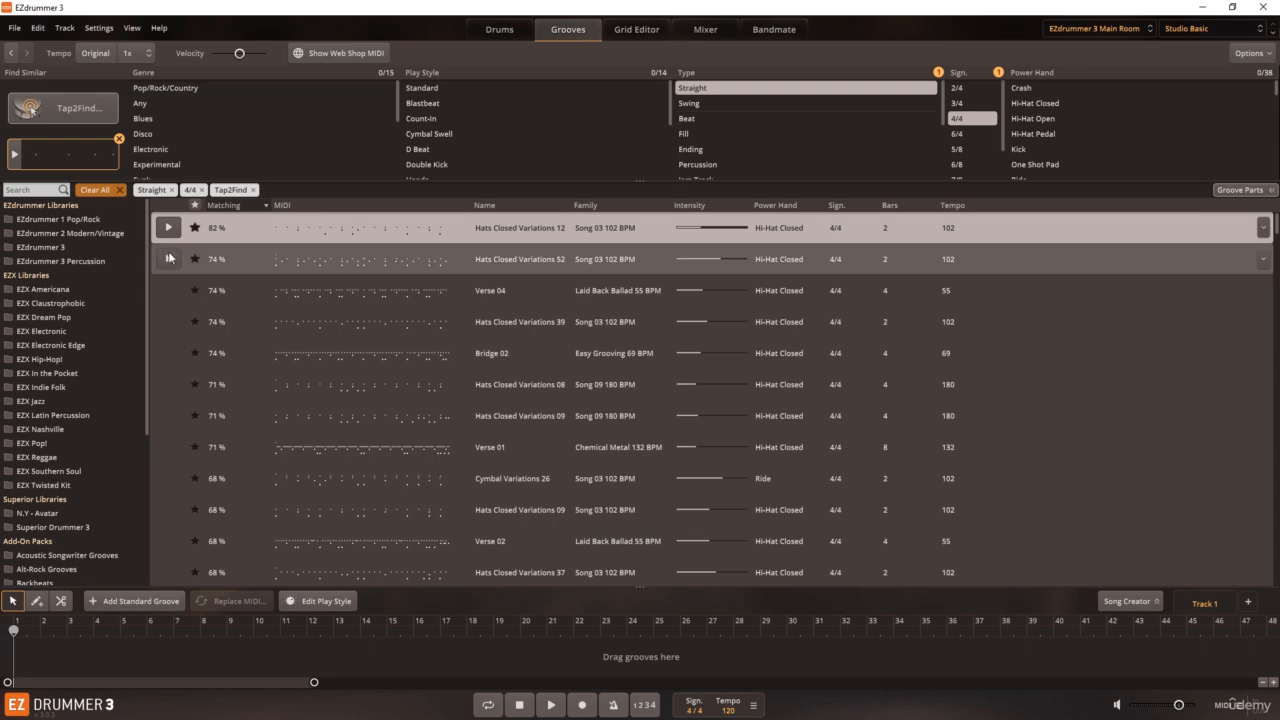
click(169, 259)
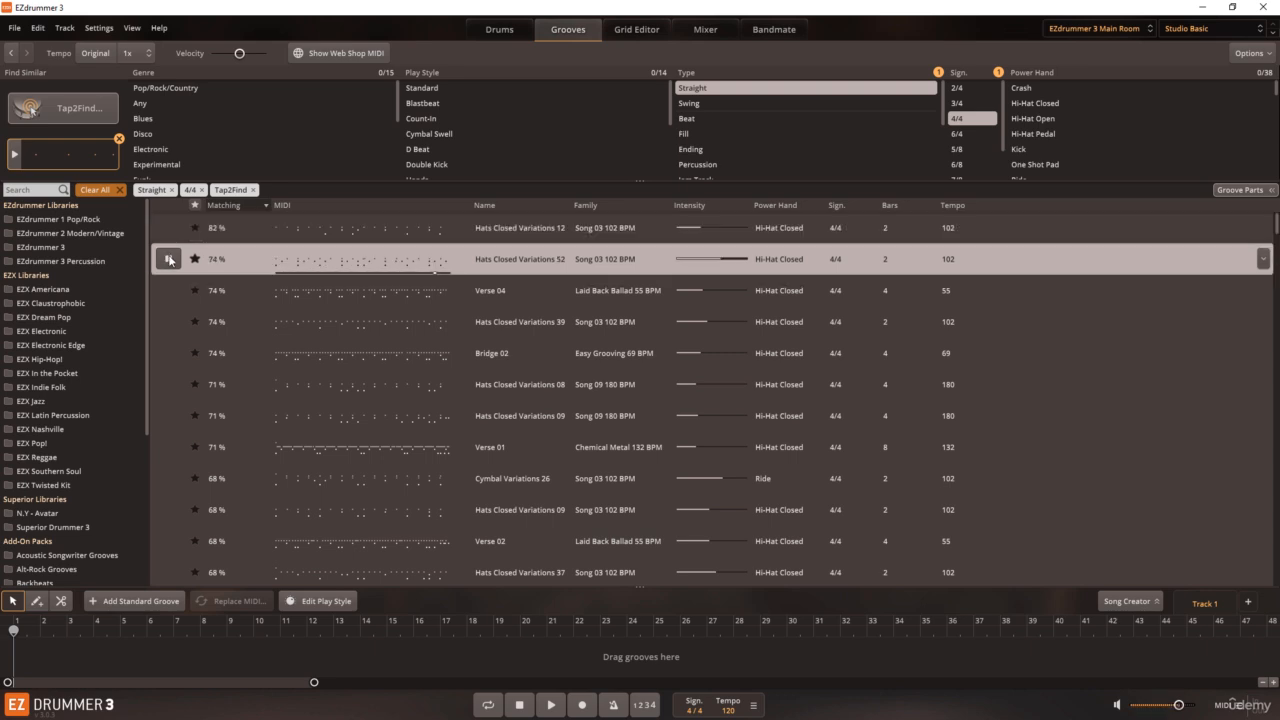
click(168, 290)
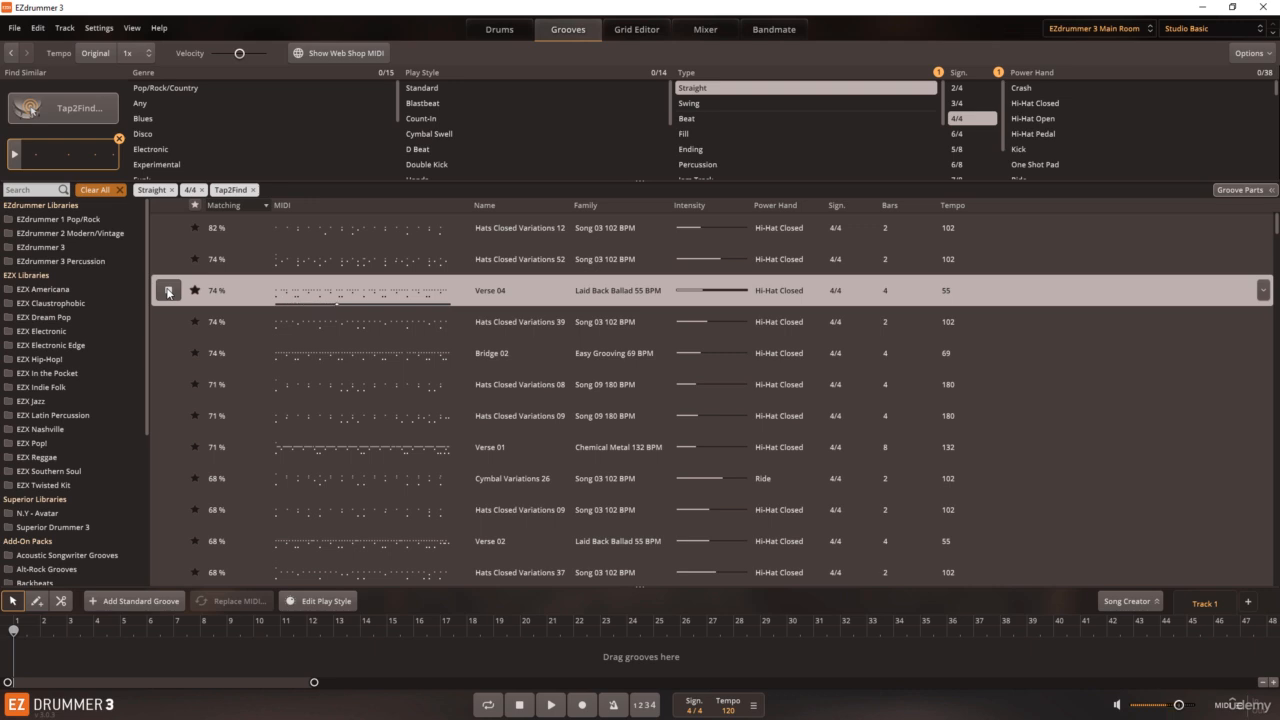
click(168, 290)
Step: Clear all groove filters and reopen Tap2Find in Record a Groove mode with 2 bars and playback stopped
click(119, 189)
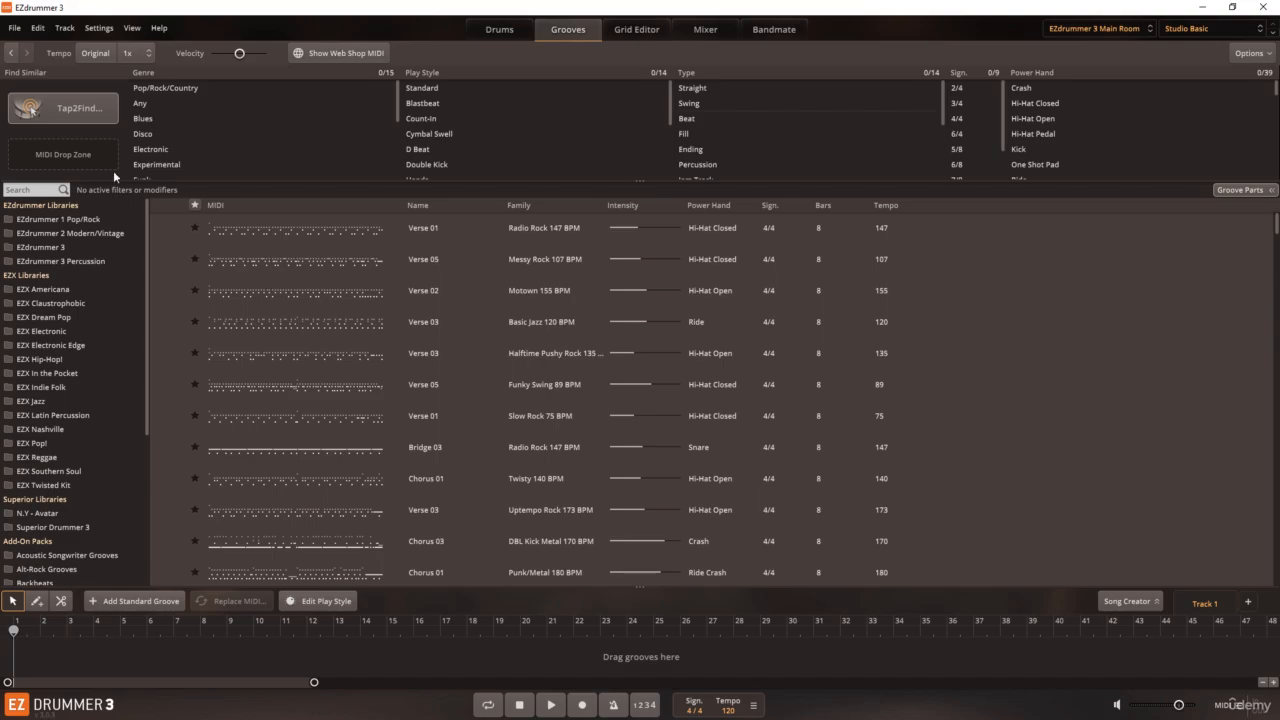
click(81, 108)
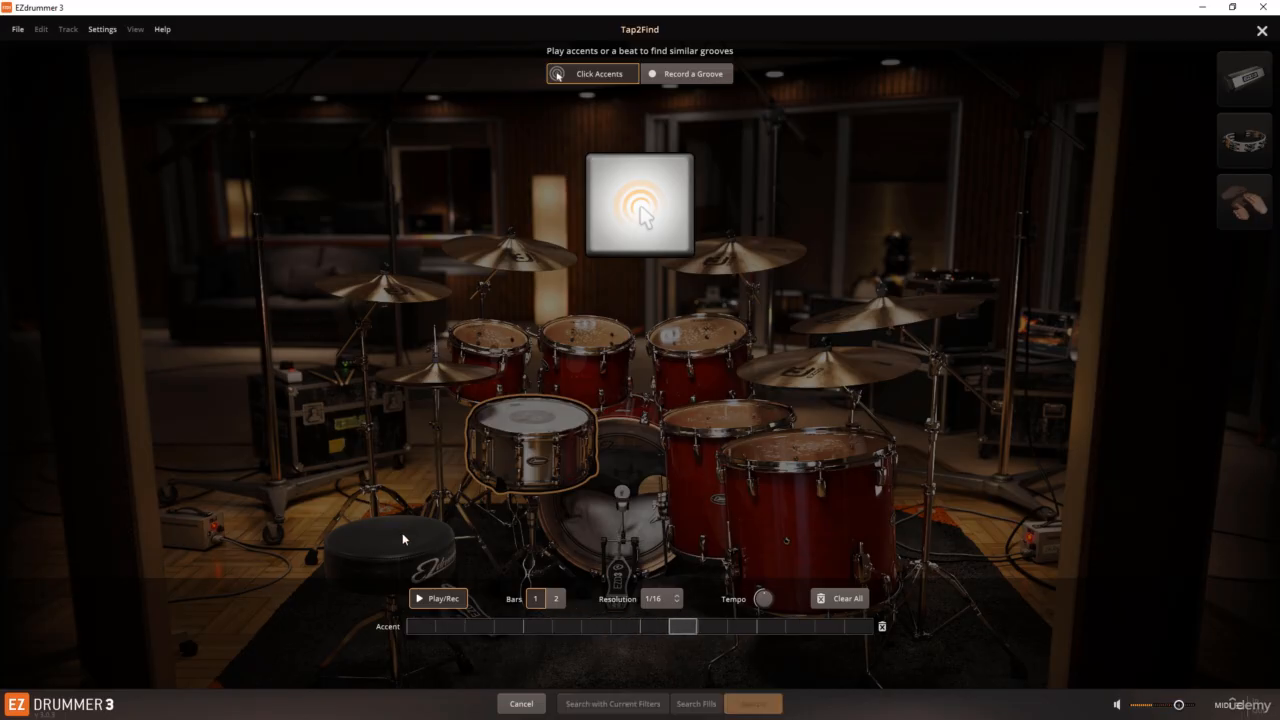
click(440, 597)
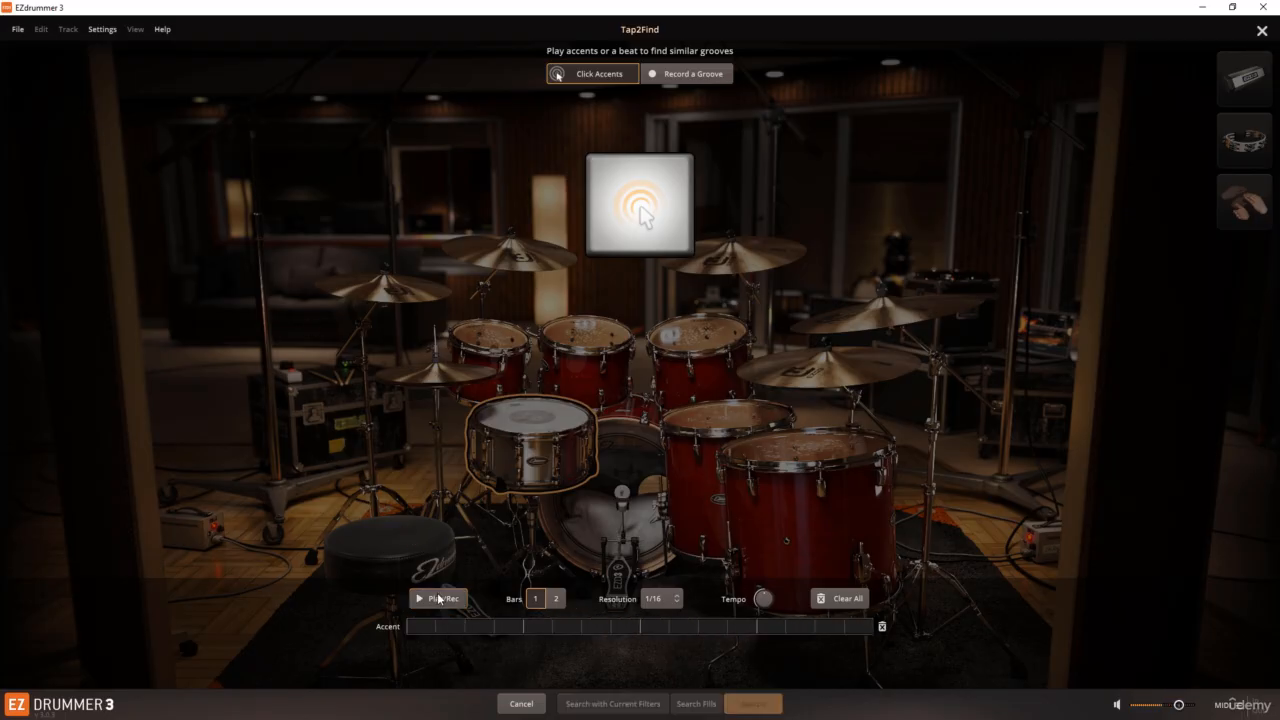
click(556, 599)
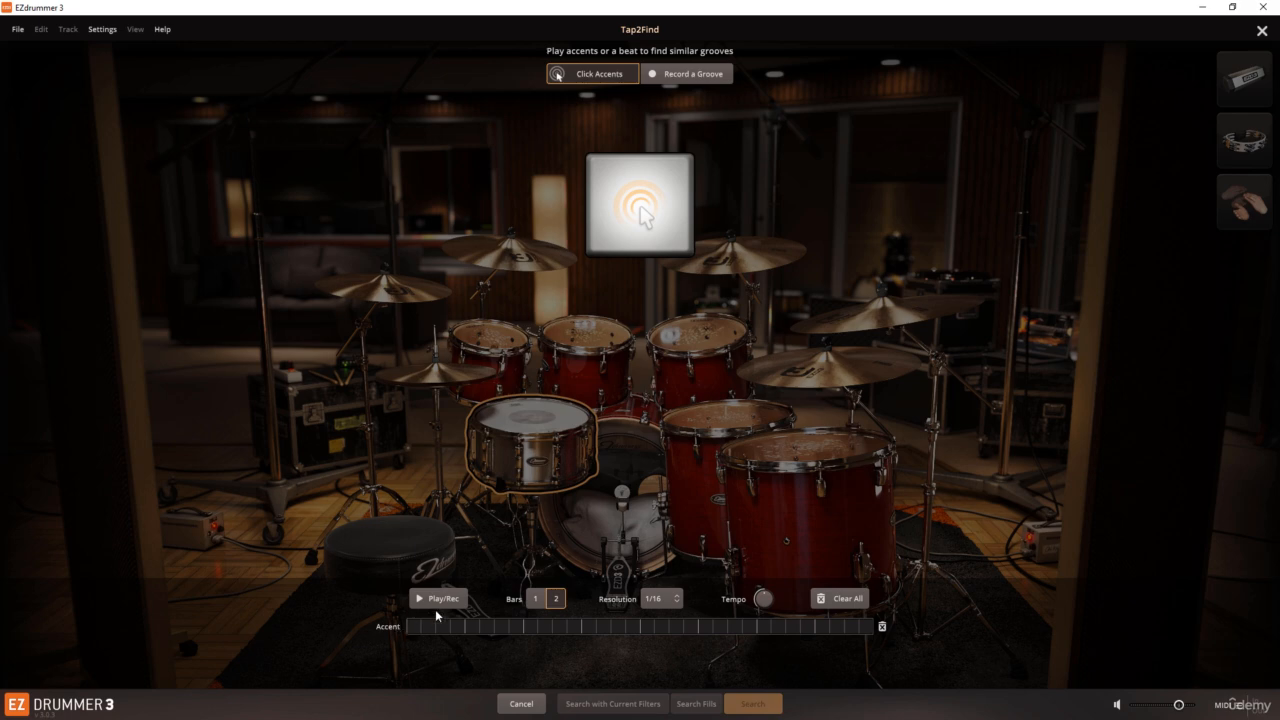
click(679, 79)
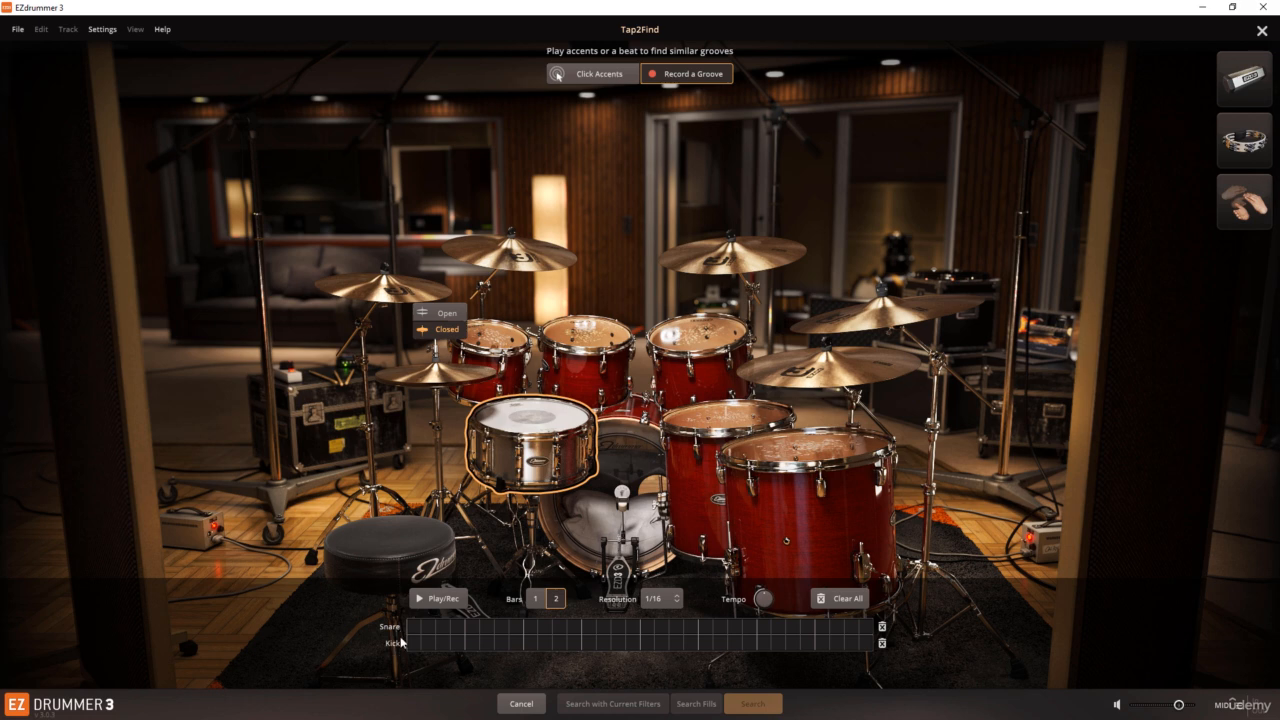
Step: Try the hi-hat and a crash cymbal as the third grid instrument, remove the crash, and settle on the closed hi-hat
click(527, 428)
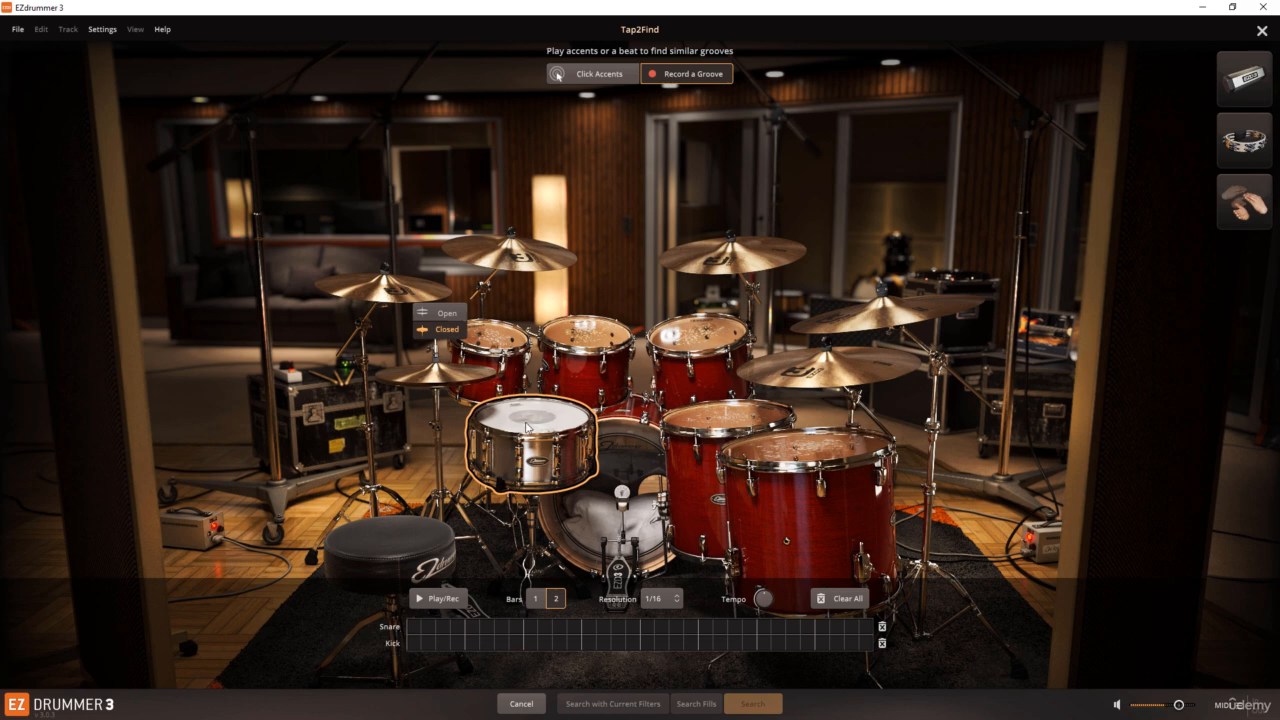
click(466, 376)
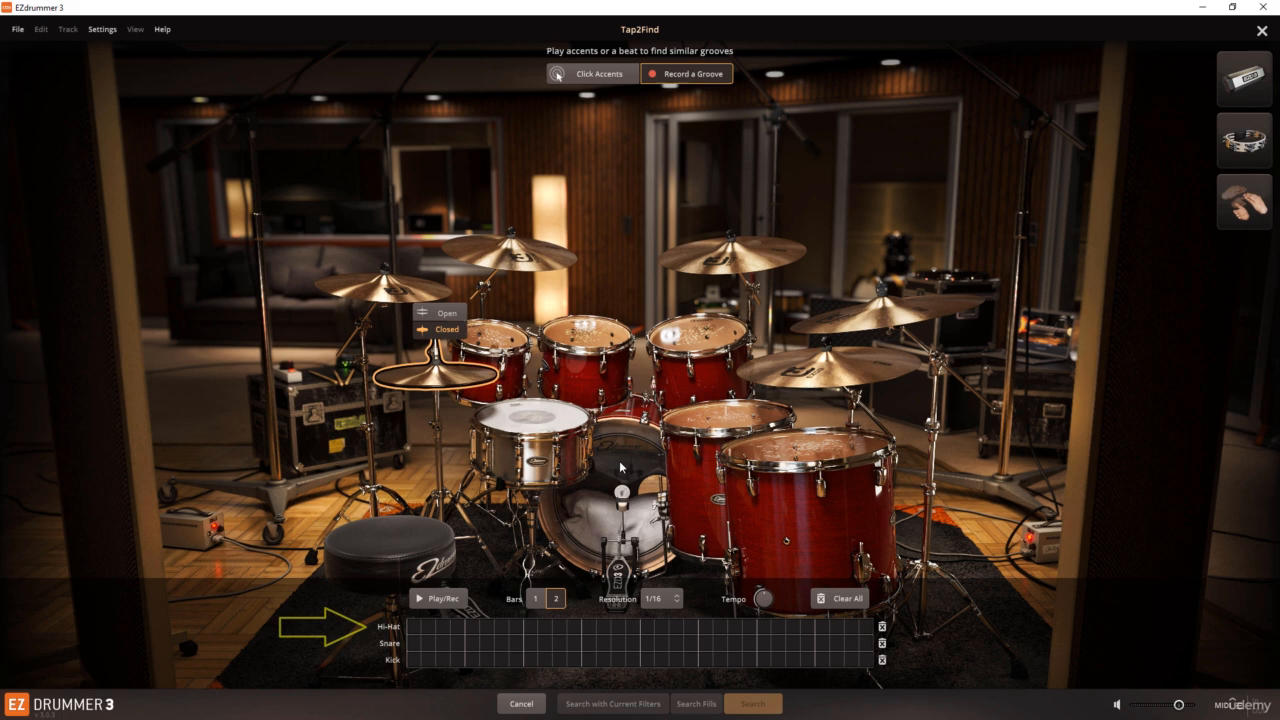
click(741, 268)
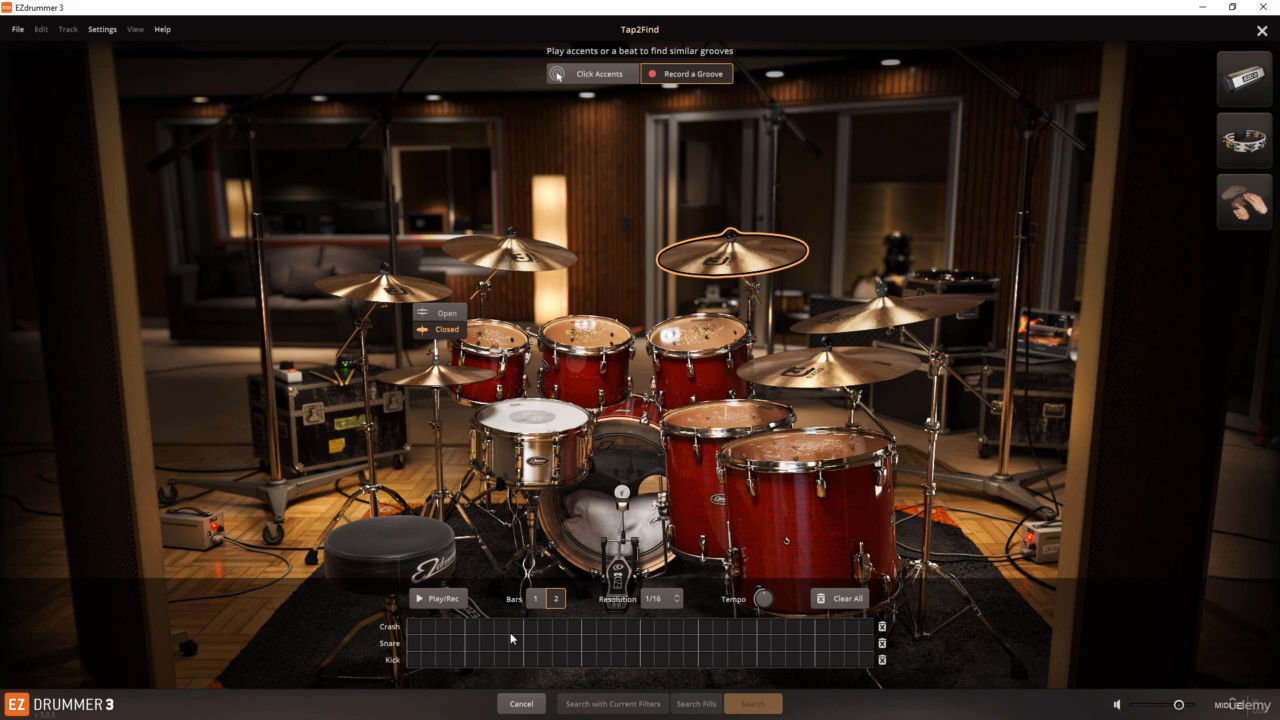
click(882, 628)
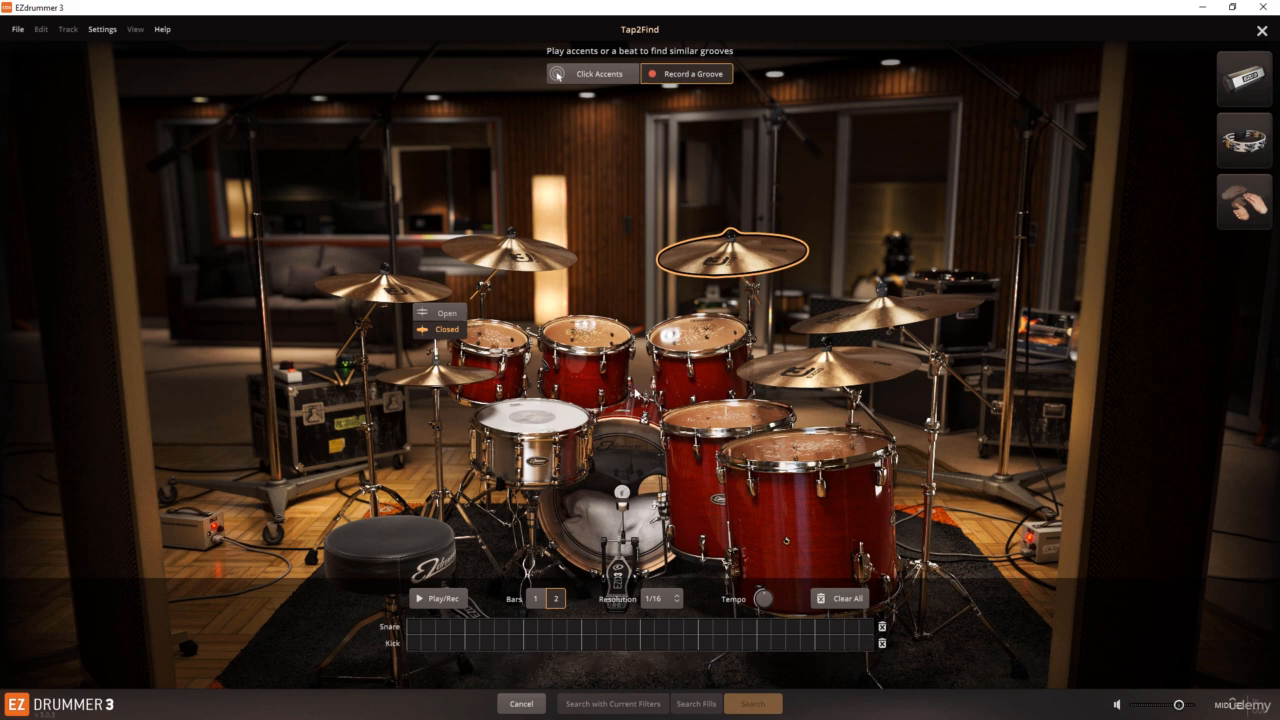
click(459, 383)
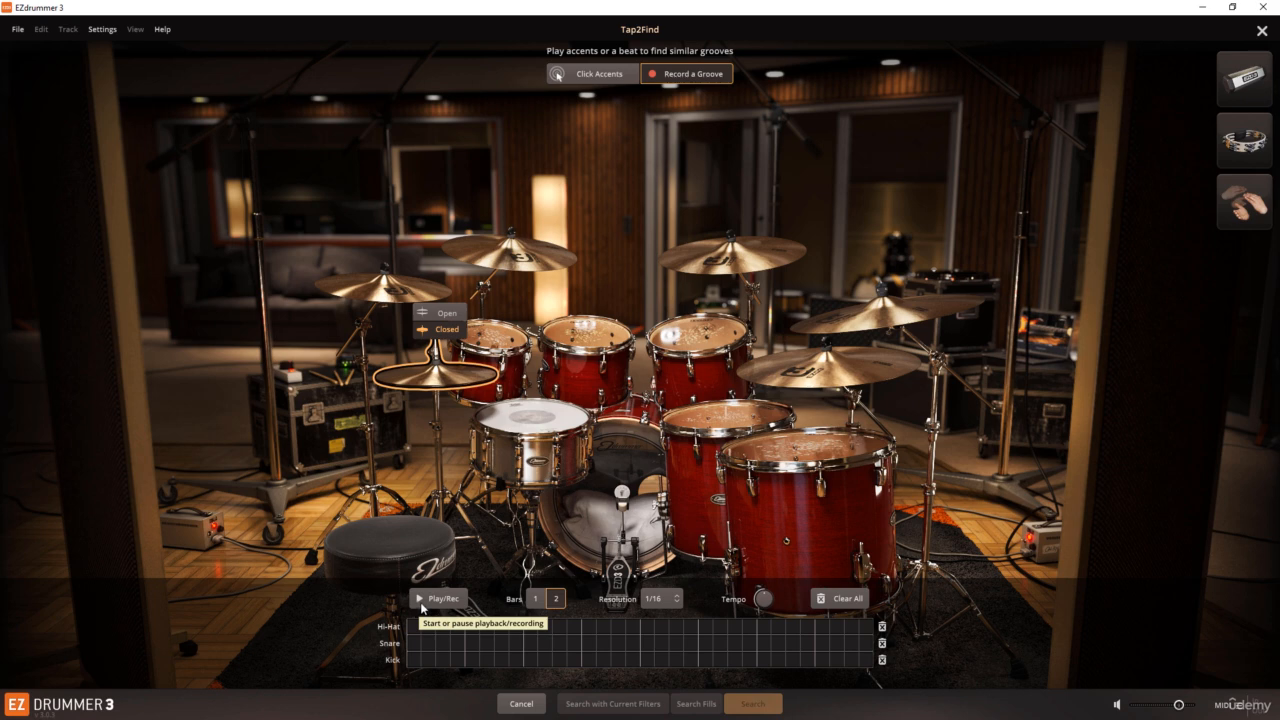
Step: Add a hi-hat hit on every quarter-note beat of both bars
click(416, 626)
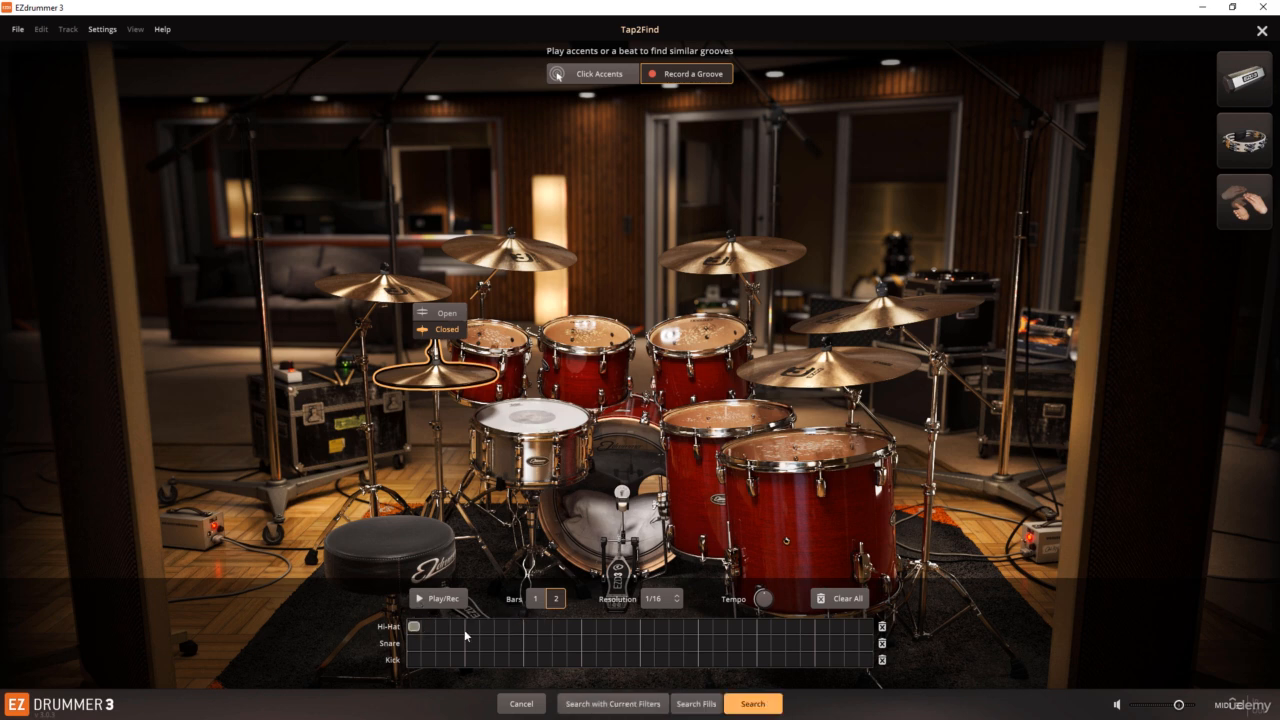
click(472, 626)
click(530, 626)
click(588, 626)
click(647, 626)
click(705, 626)
click(764, 626)
click(822, 626)
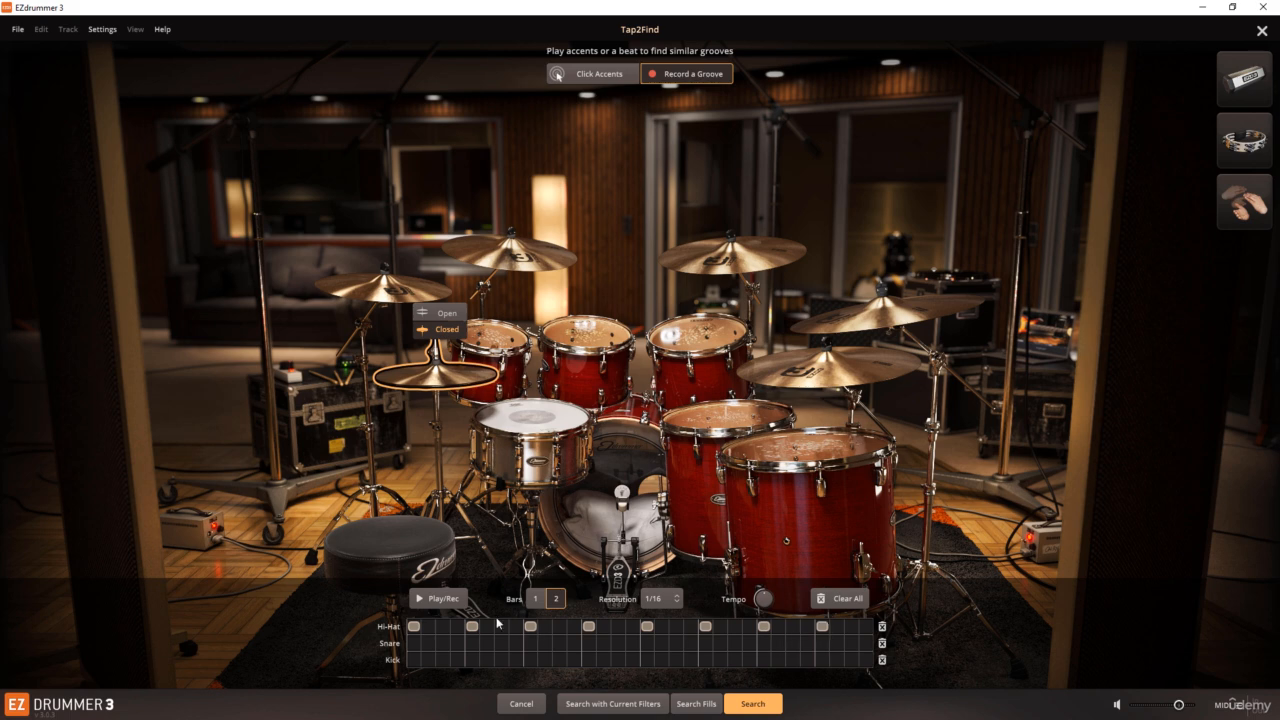
Step: With playback running, add offbeat eighth-note hi-hats and remove the hits on bar 1 beats 3 and 4 and bar 2 beat 1
click(444, 601)
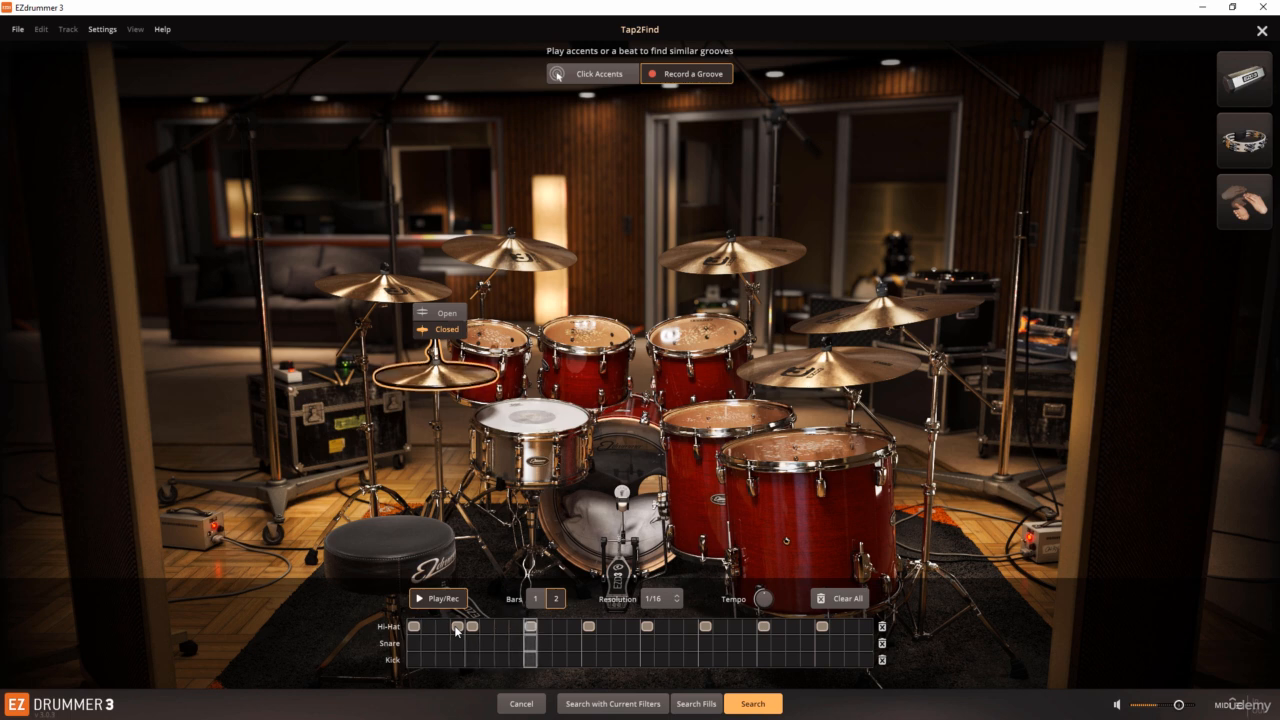
click(447, 626)
click(487, 627)
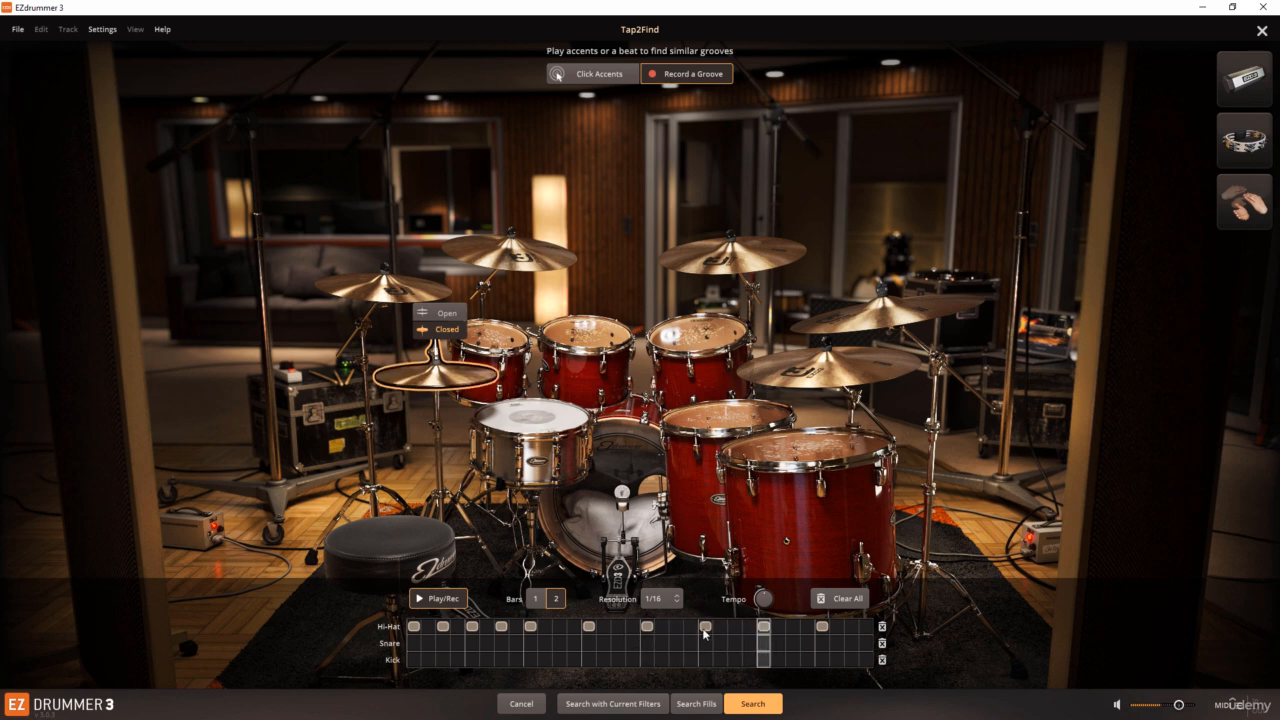
click(794, 629)
click(850, 630)
click(531, 629)
click(558, 629)
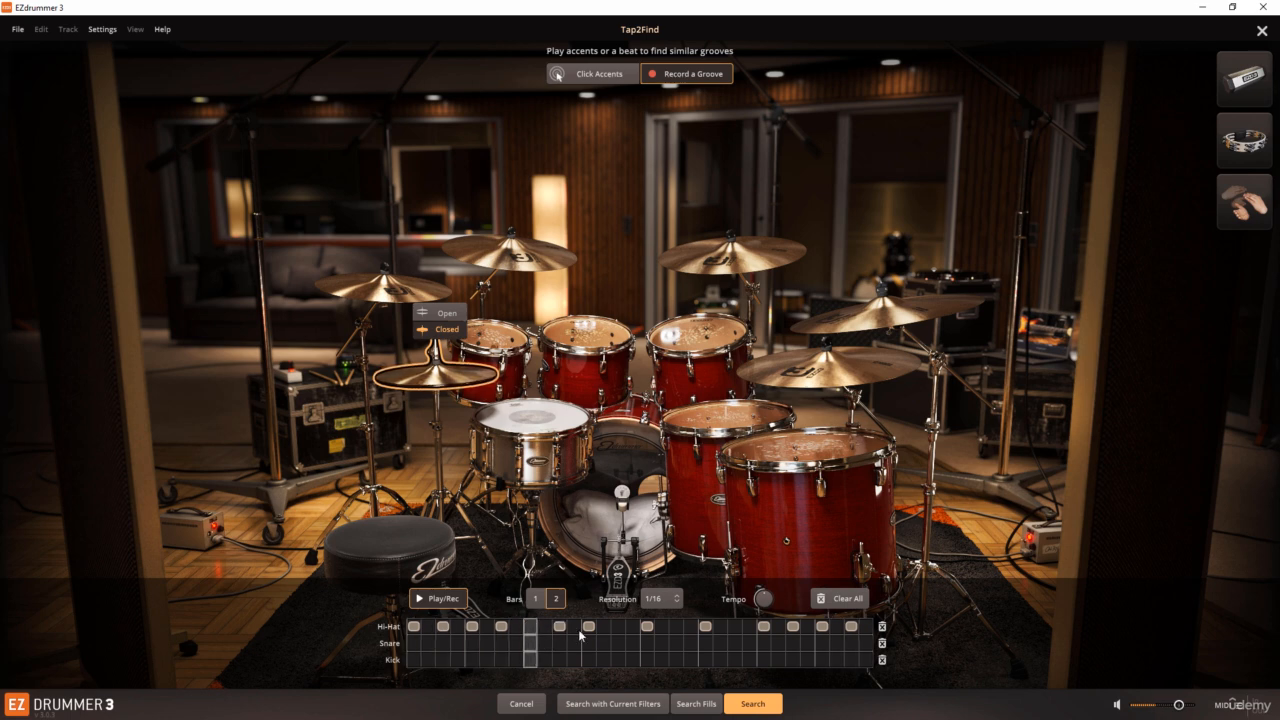
click(614, 628)
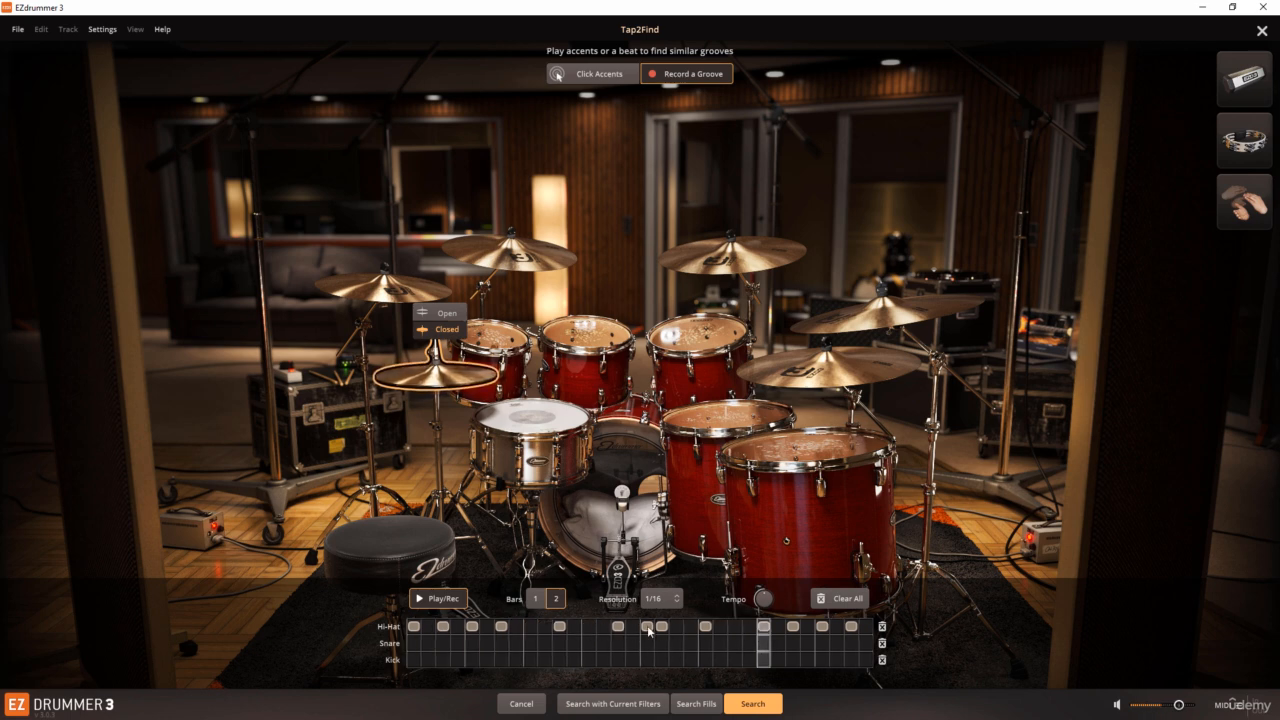
click(661, 629)
click(674, 628)
Step: Add kick hits on beats 1 and 3 of bar 1, and on beat 1 and the offbeat after beat 3 of bar 2
click(414, 662)
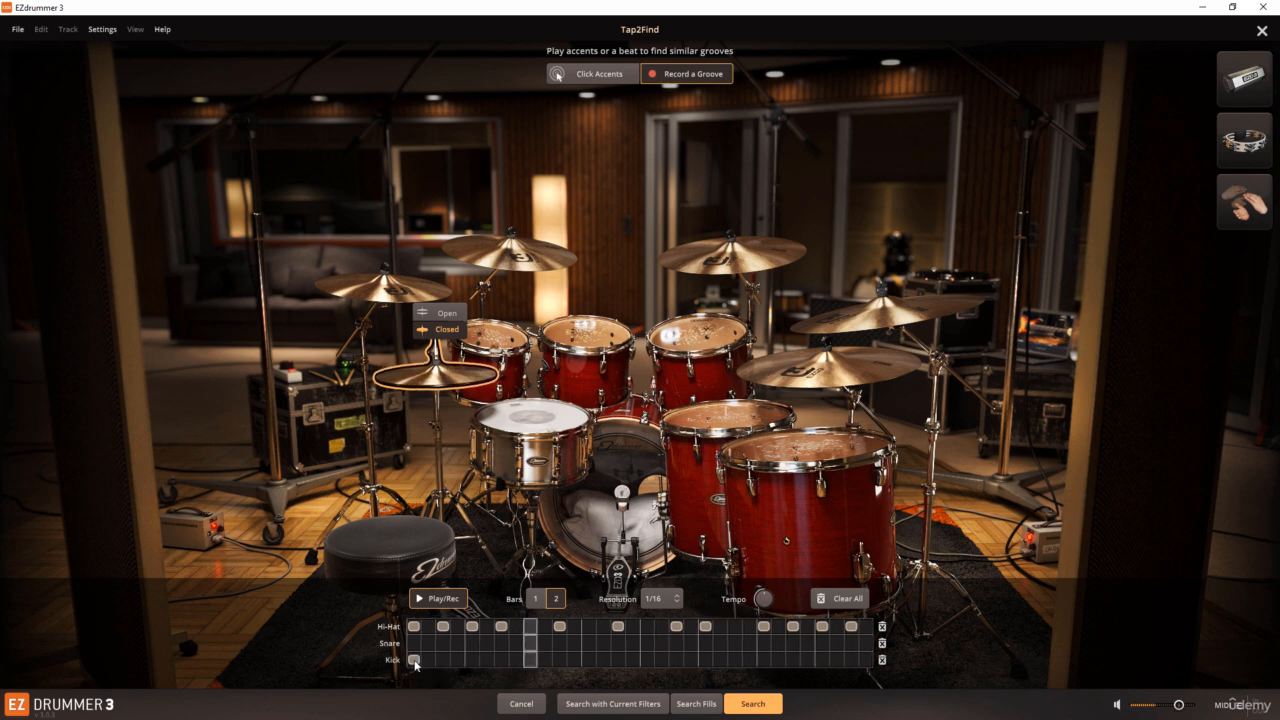
click(532, 660)
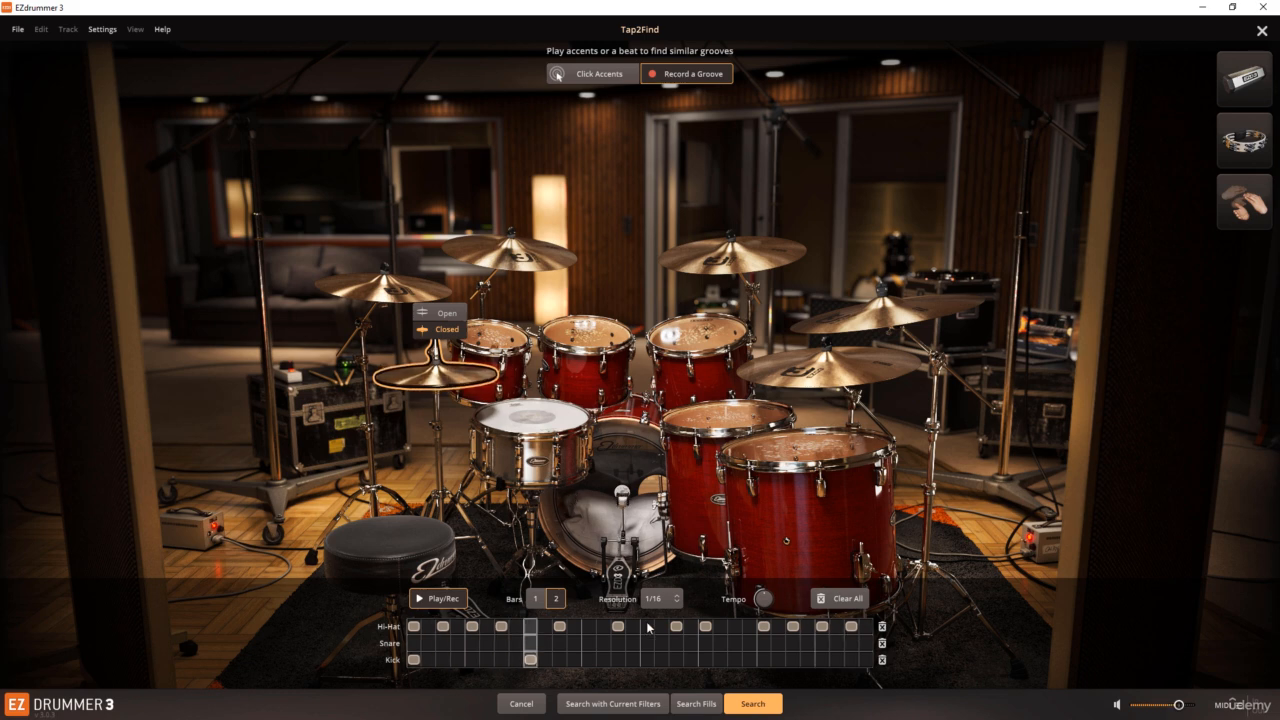
click(645, 660)
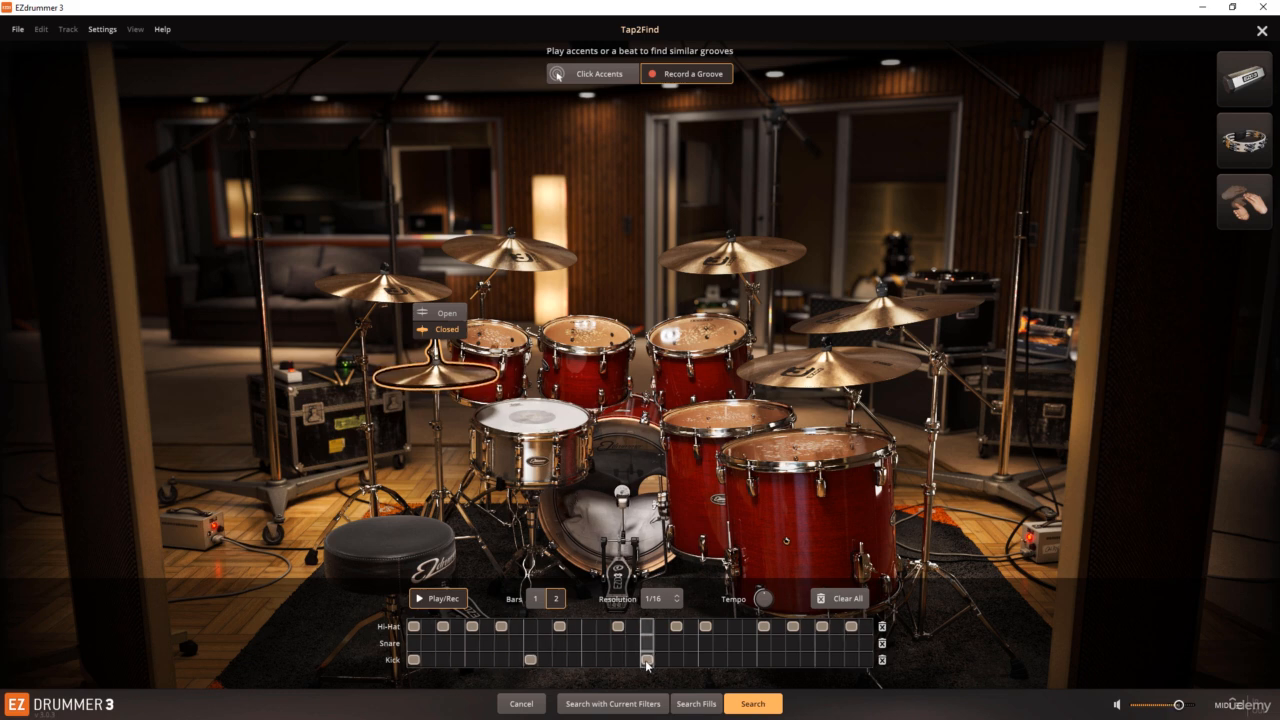
click(793, 660)
click(822, 660)
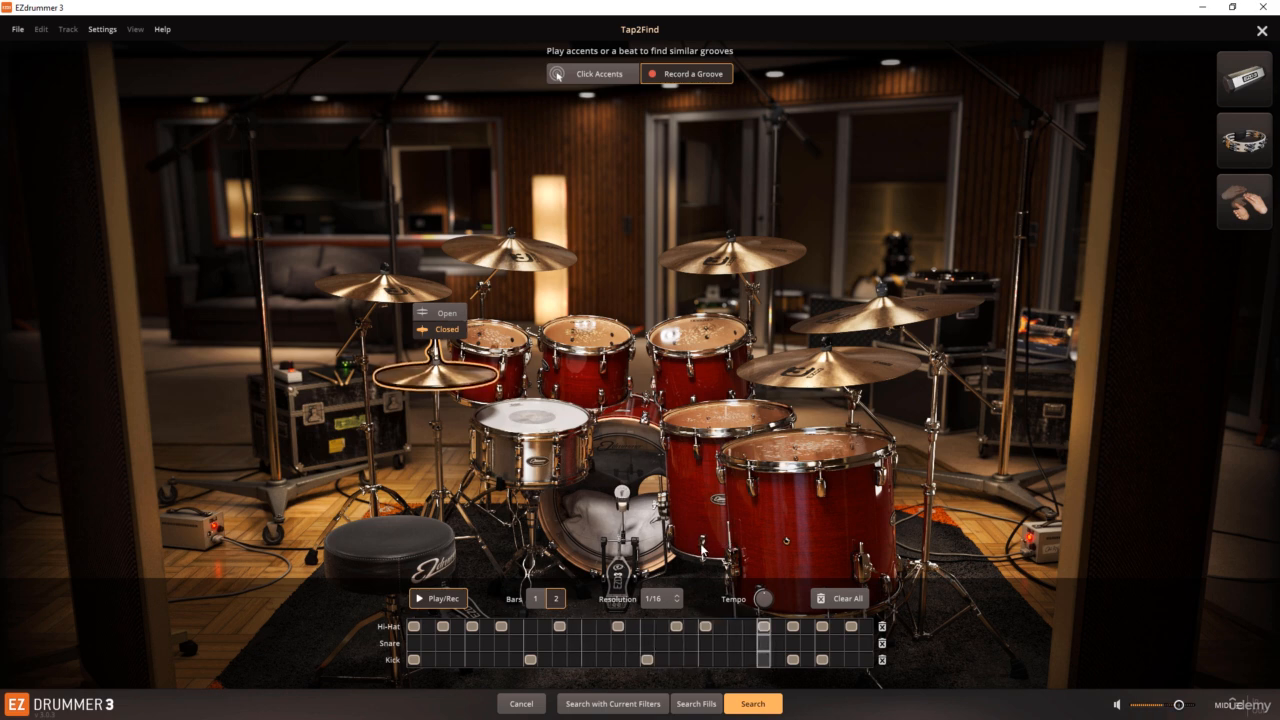
click(824, 661)
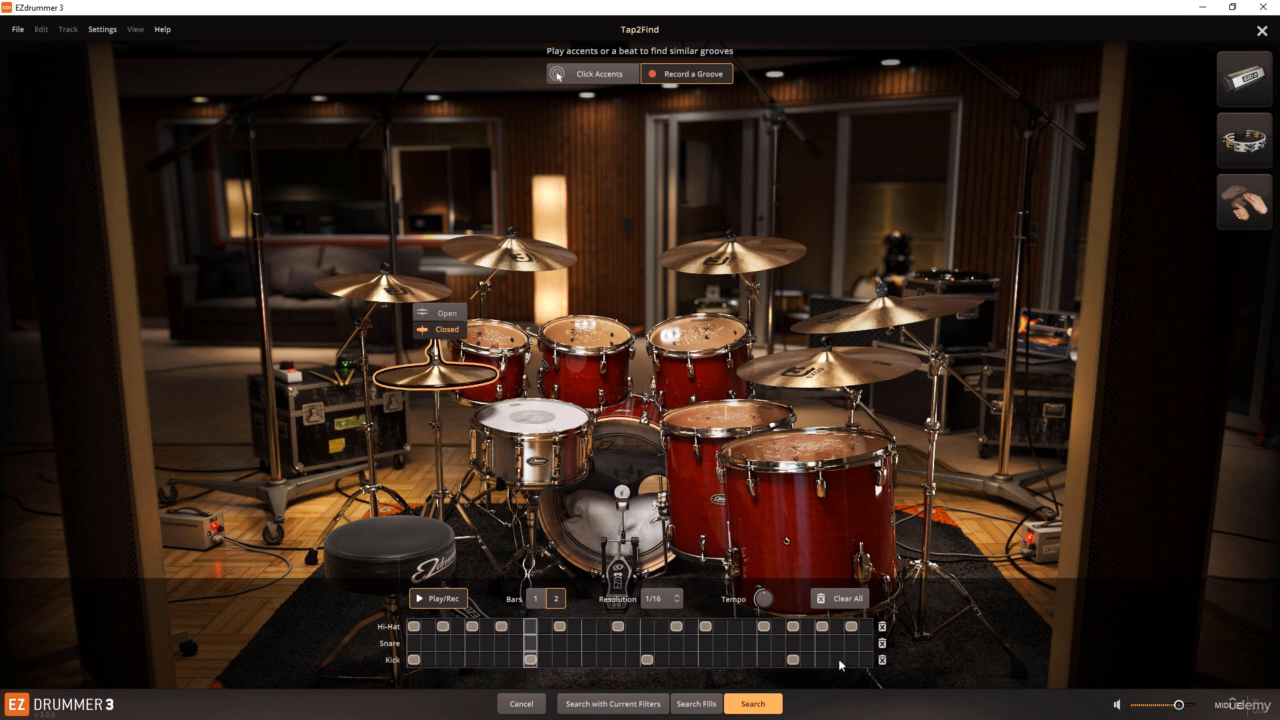
Step: Add a kick on bar 2's final offbeat eighth, and snares on beat 2 of both bars and the last sixteenth of bar 1 beat 3
click(838, 661)
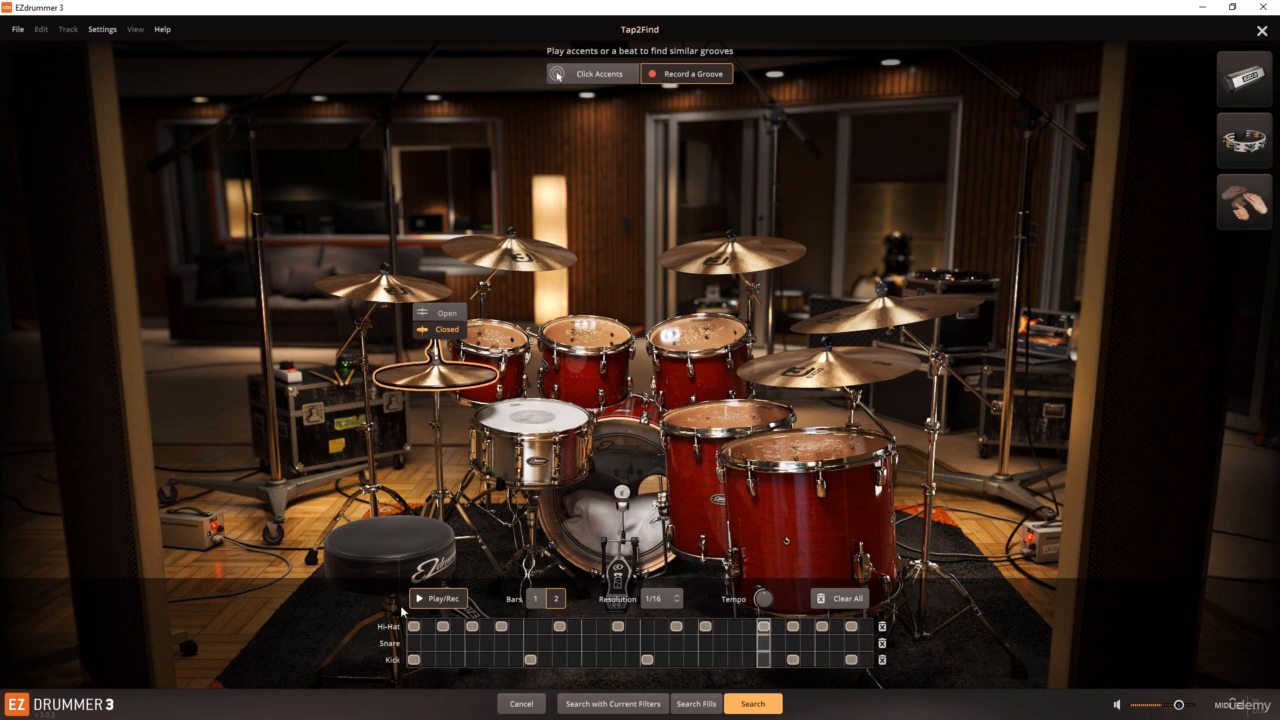
click(471, 643)
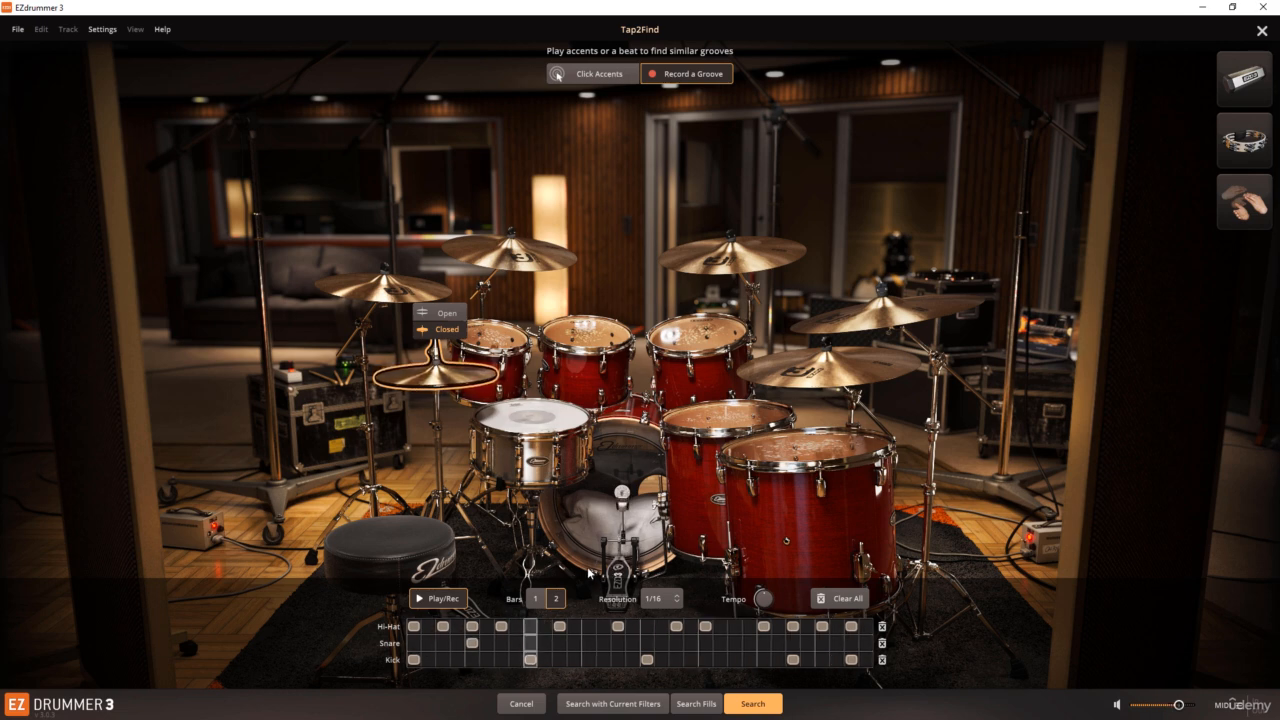
click(705, 643)
click(545, 643)
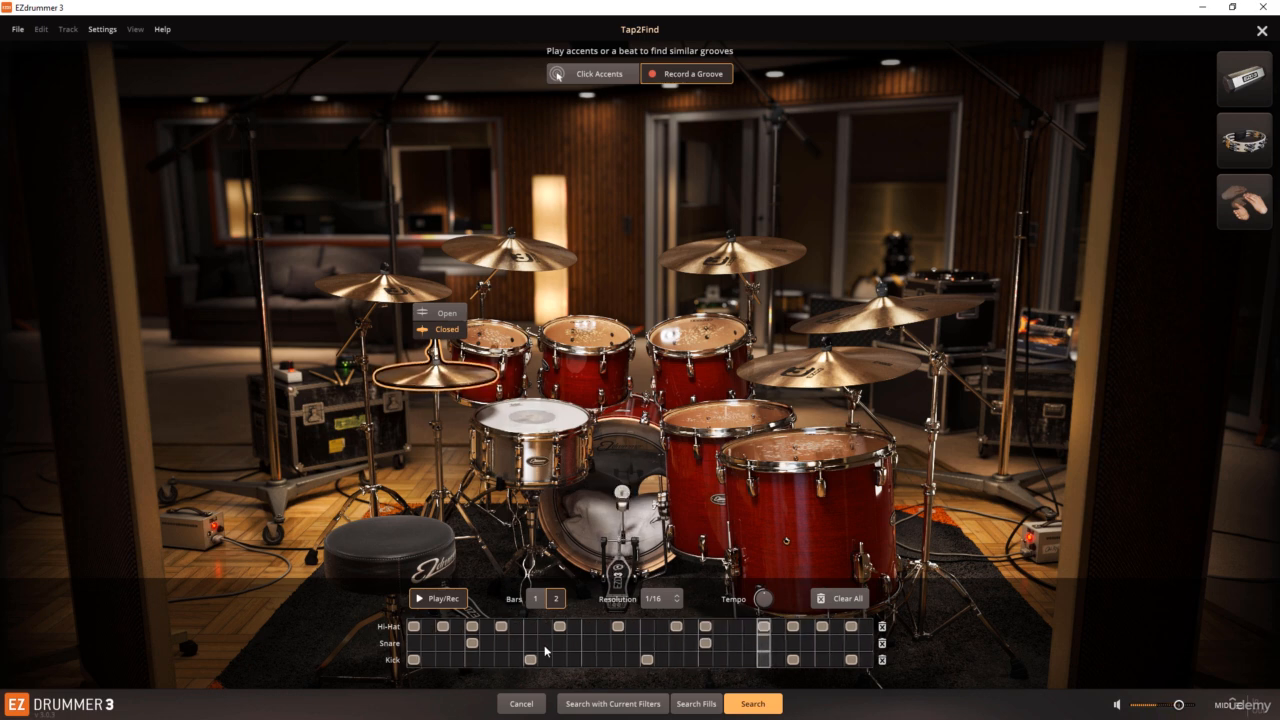
click(545, 643)
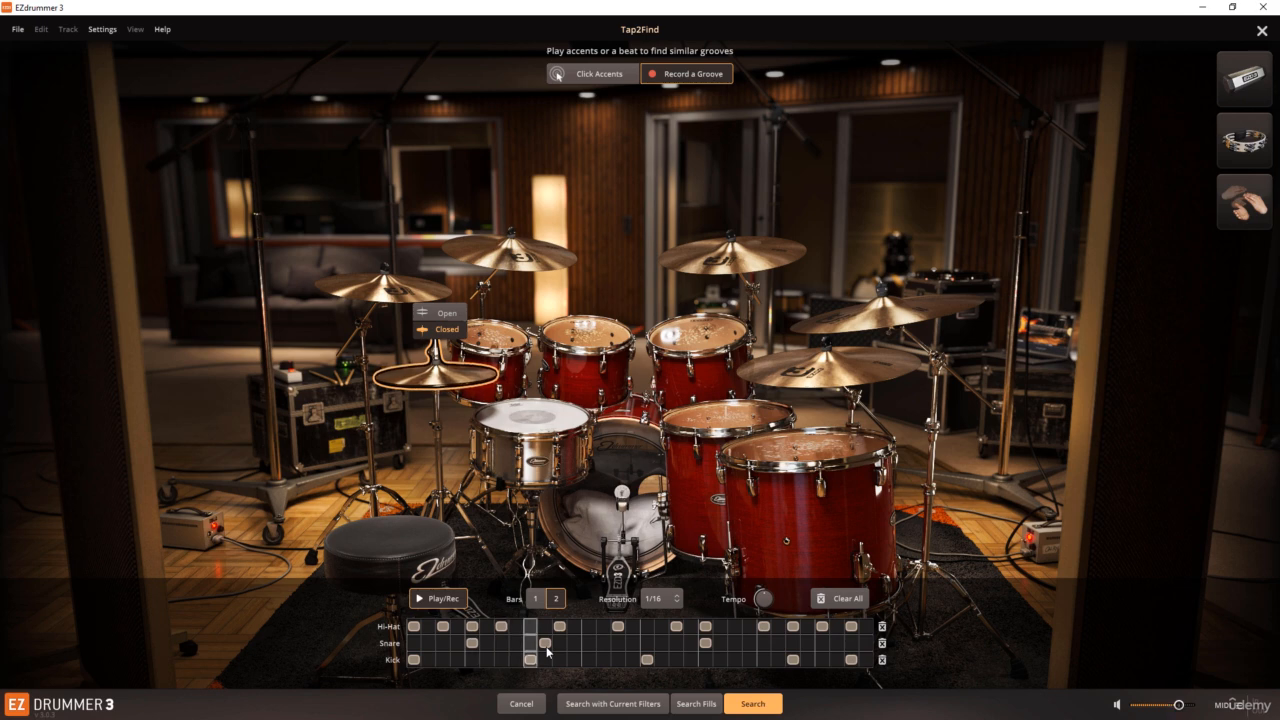
click(573, 643)
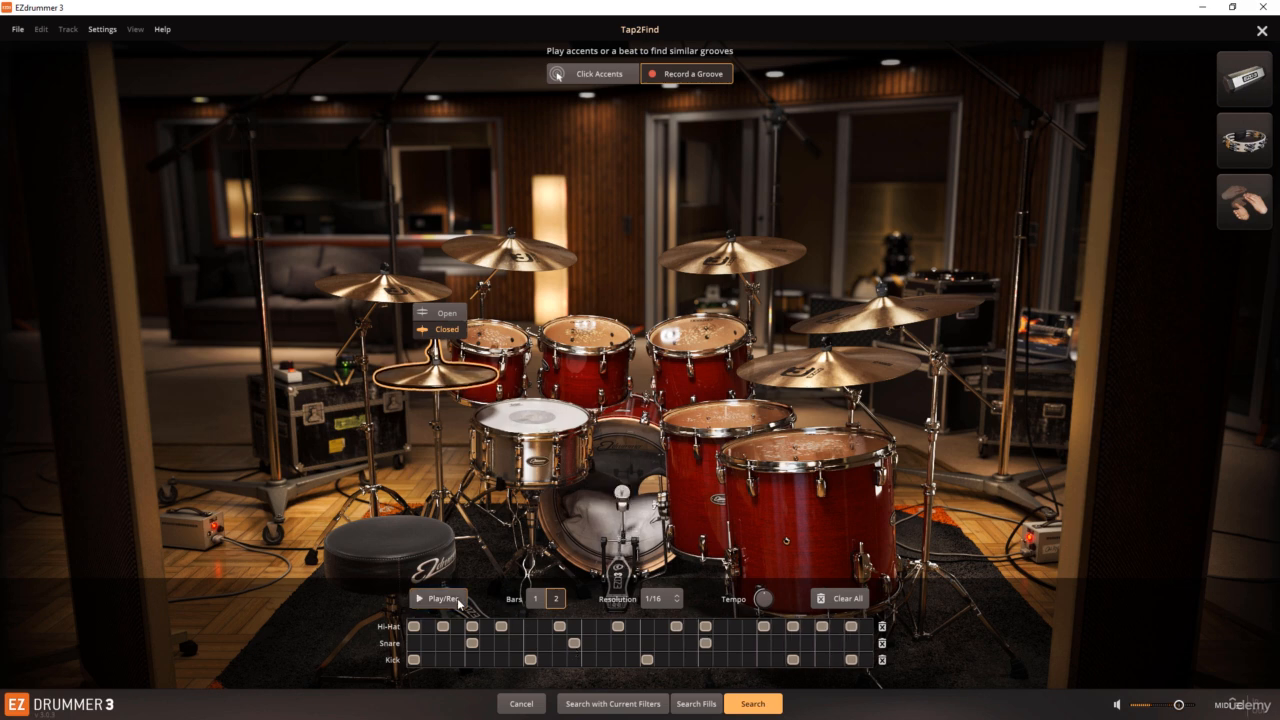
Step: Search for grooves similar to the programmed beat and audition the matches Bridge 04, Chorus 04 and Verse 07
click(753, 703)
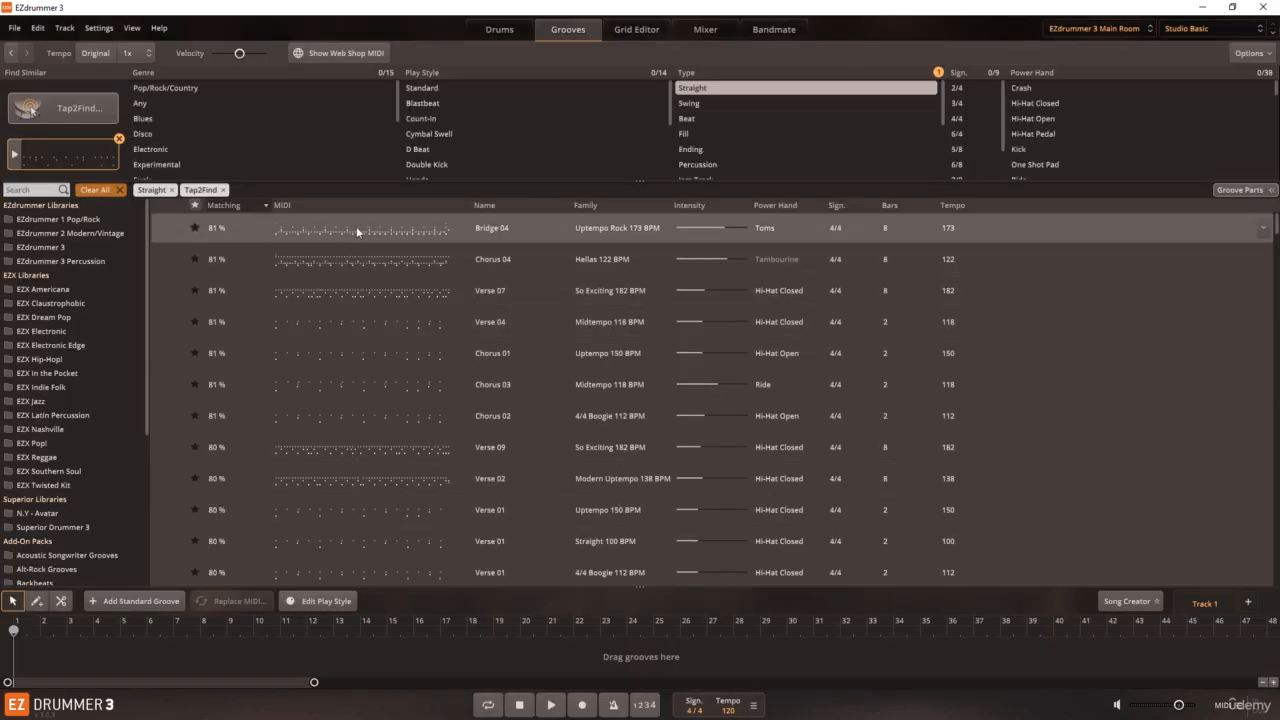
click(166, 229)
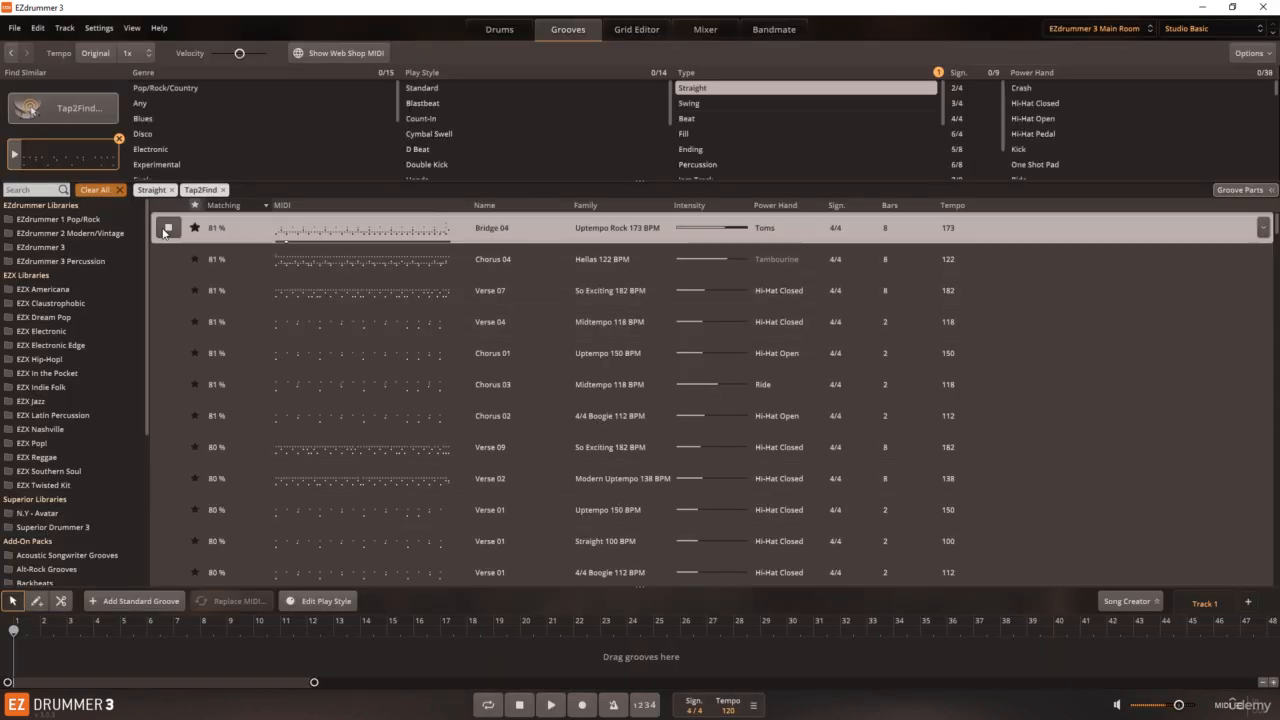
click(166, 229)
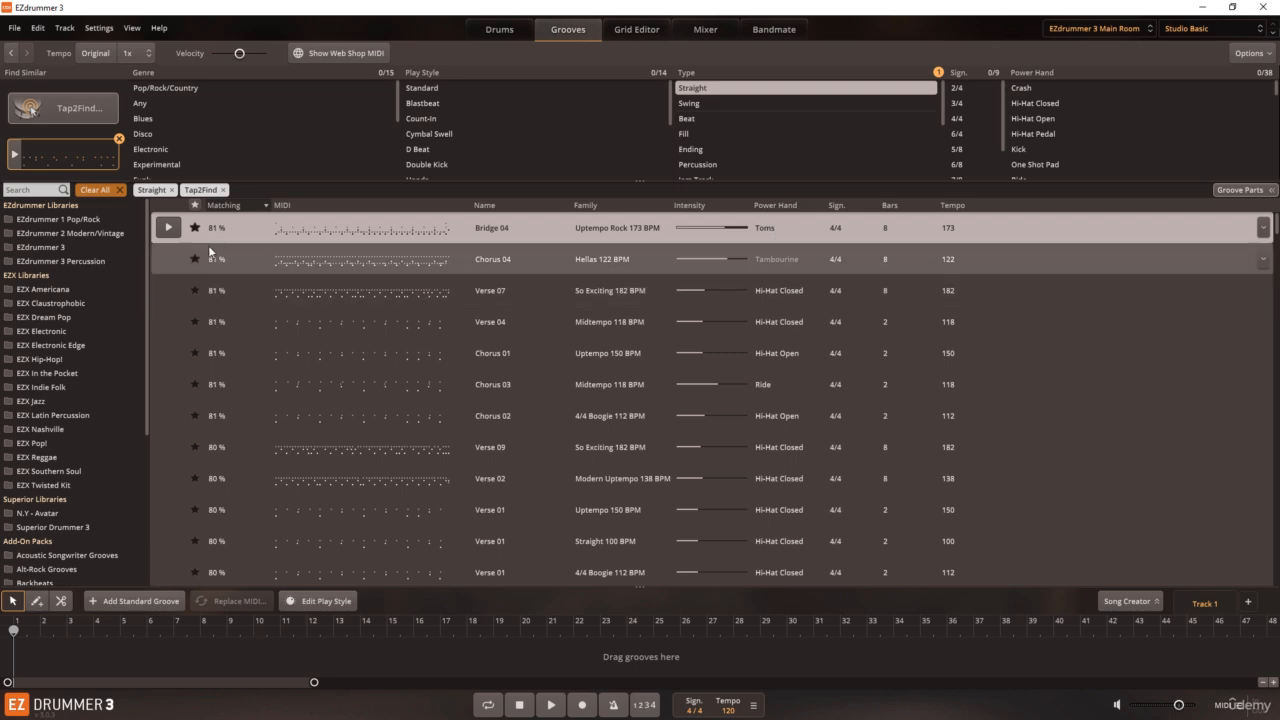
click(175, 260)
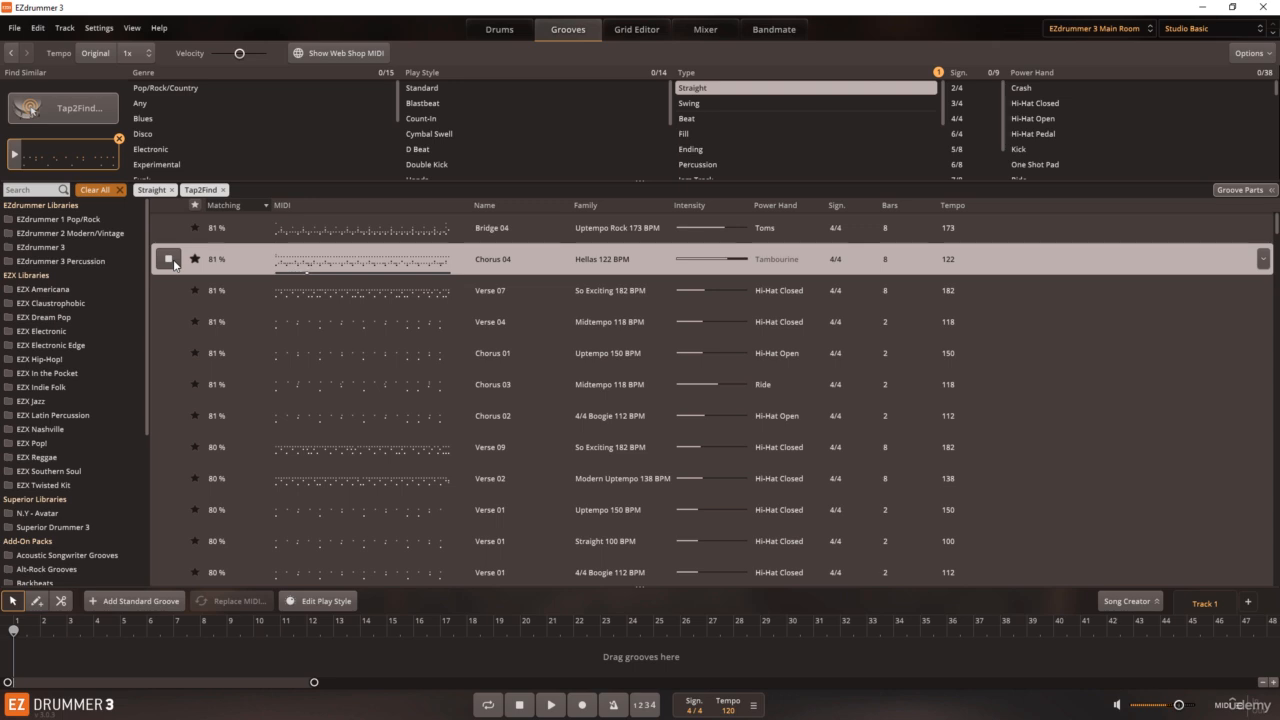
click(172, 260)
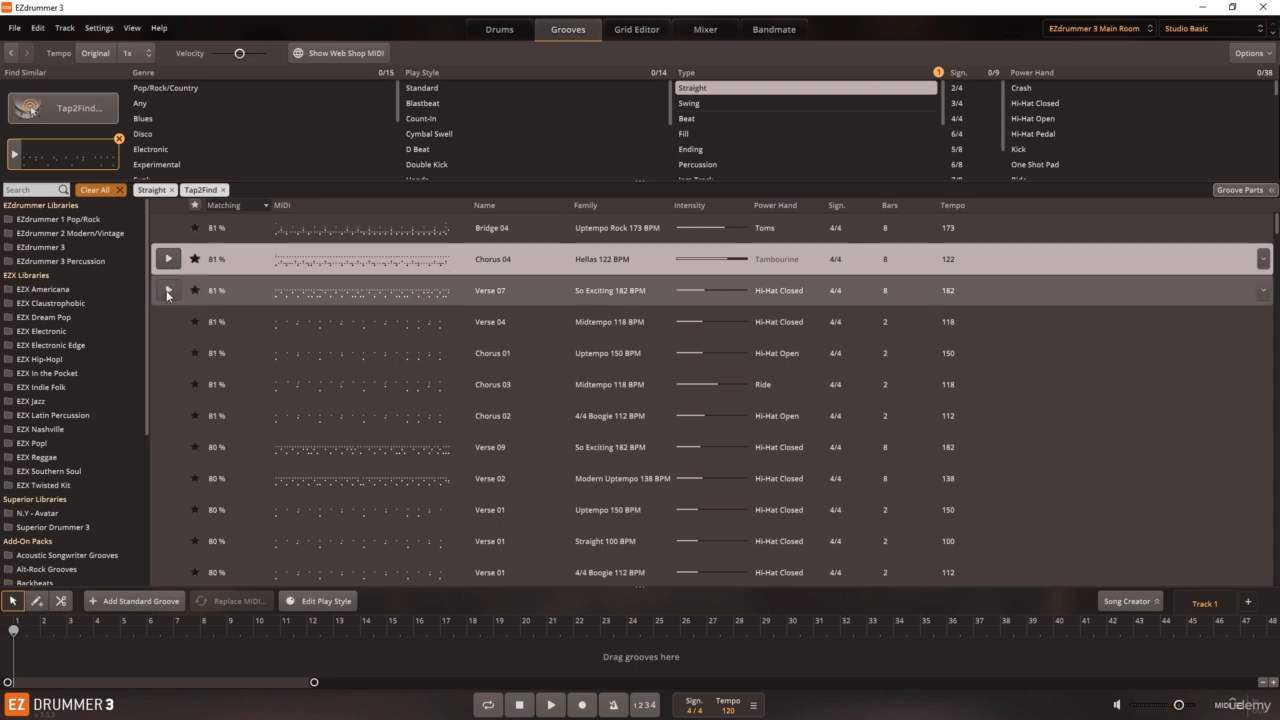
click(168, 291)
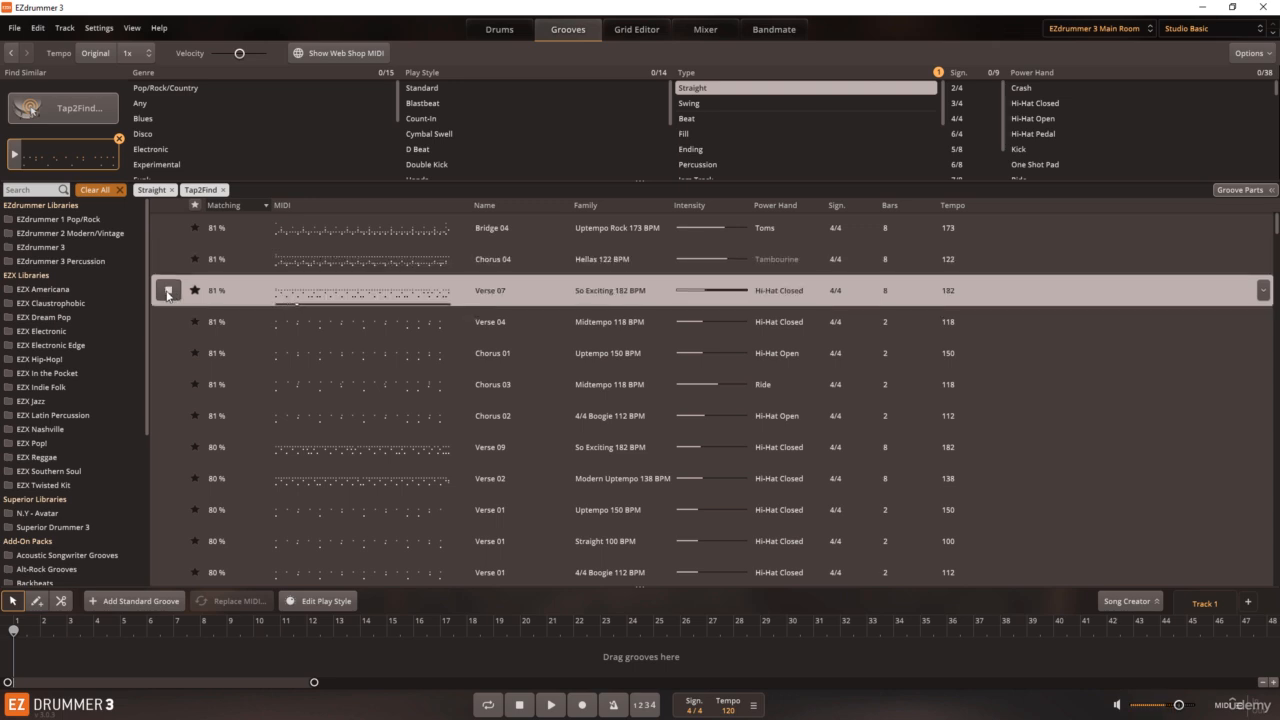
click(168, 291)
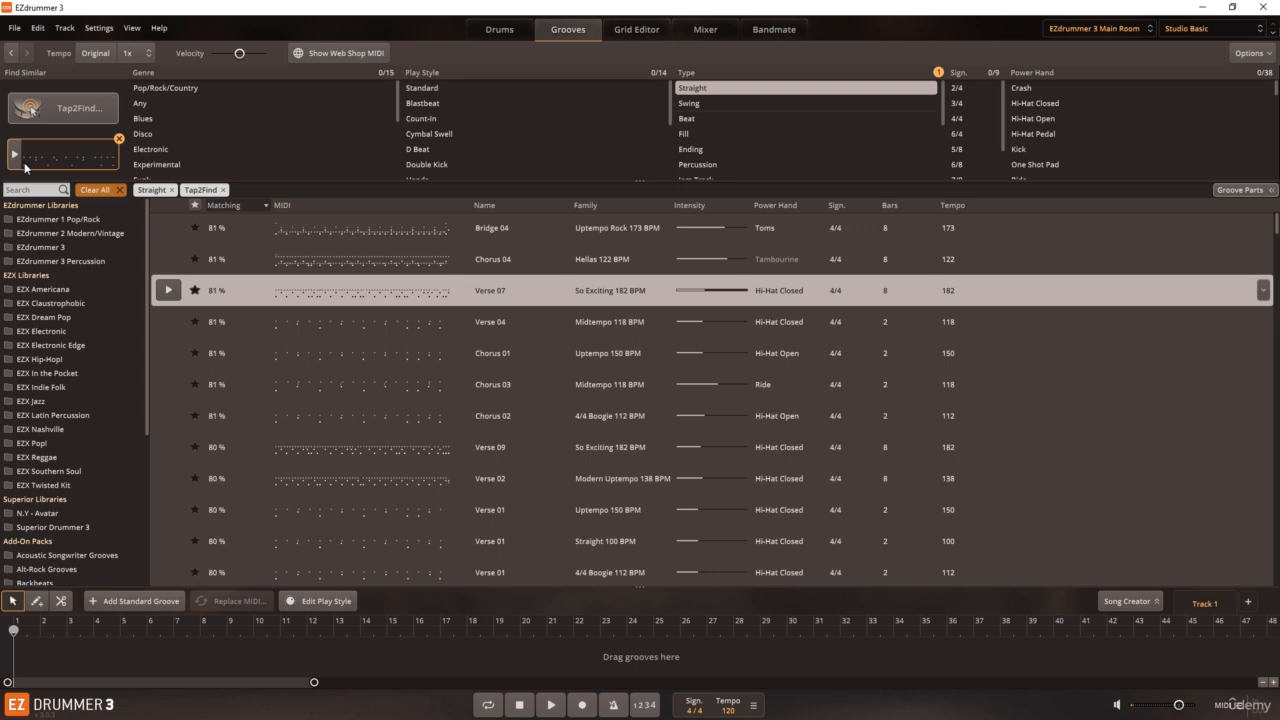
Step: Play back the recorded Tap2Find beat and remove it from the groove search
click(14, 155)
click(119, 138)
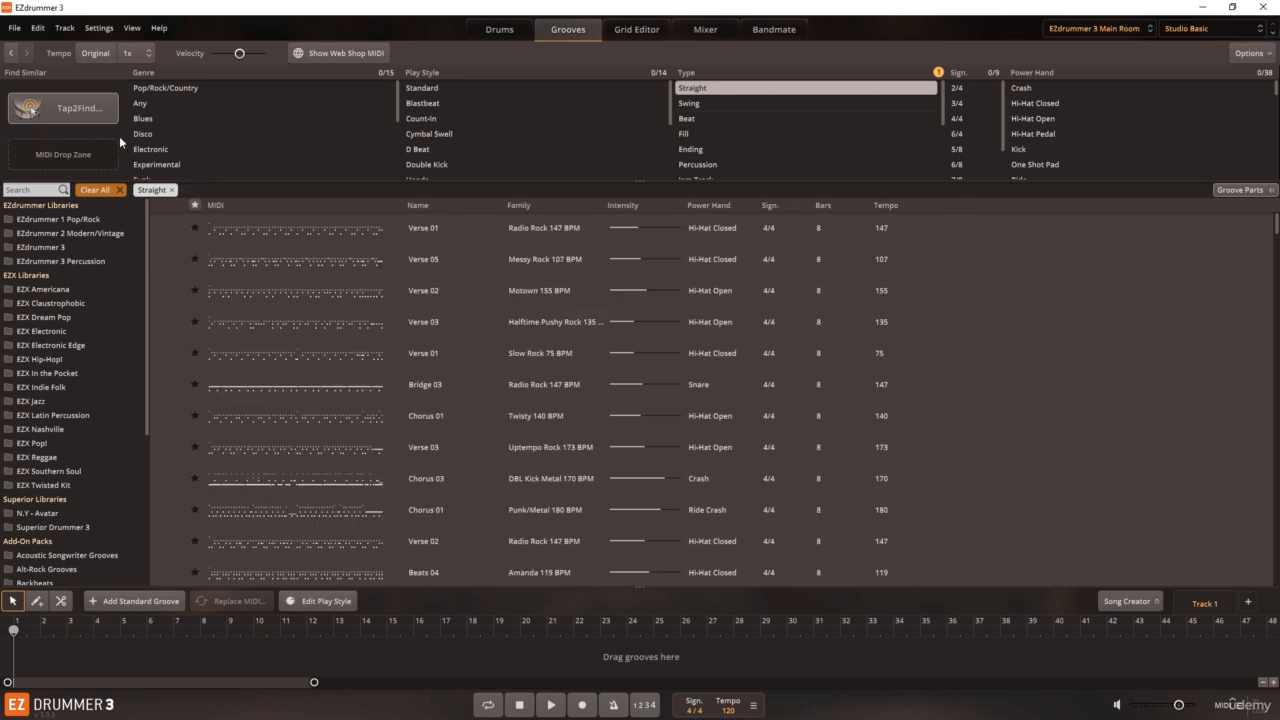
click(509, 30)
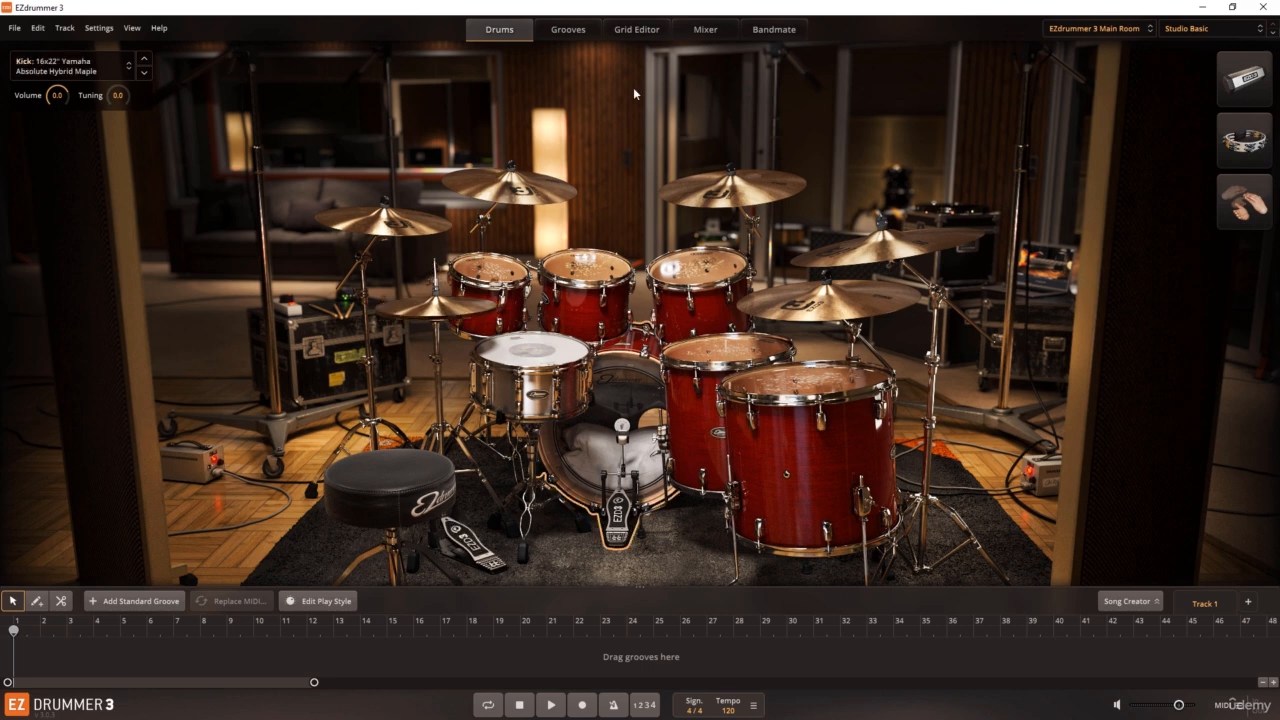
click(573, 34)
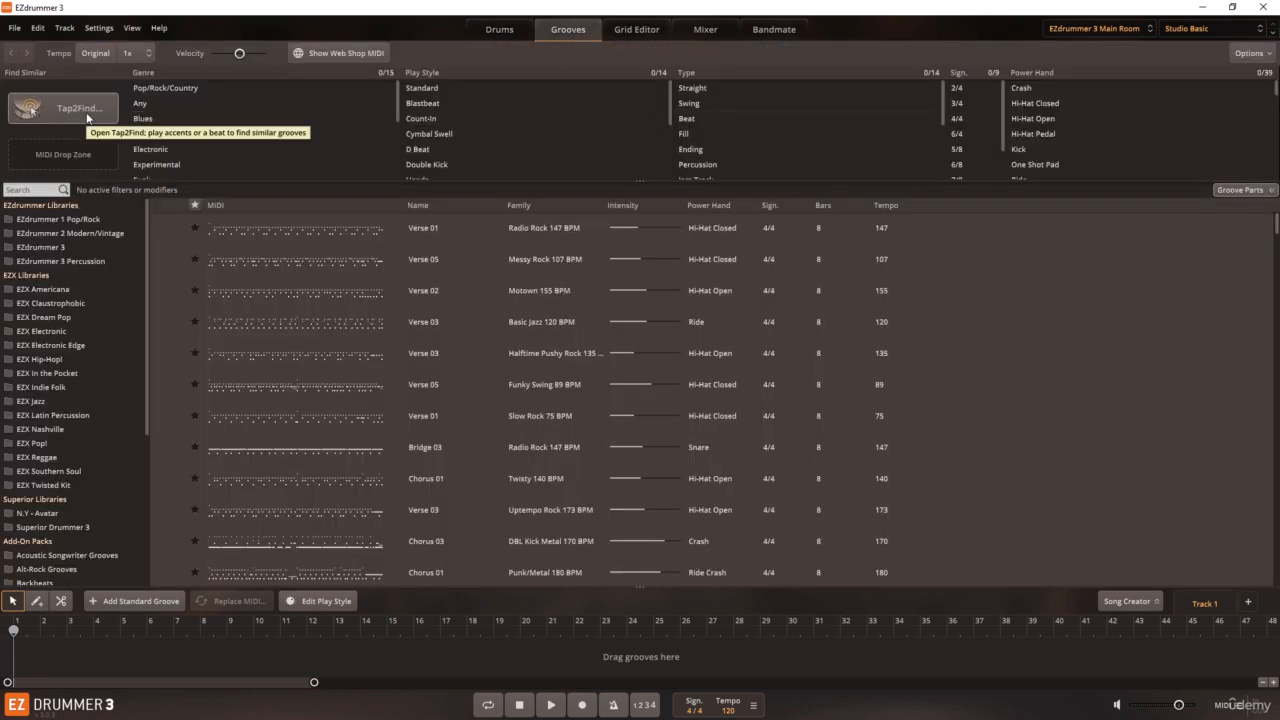
click(517, 31)
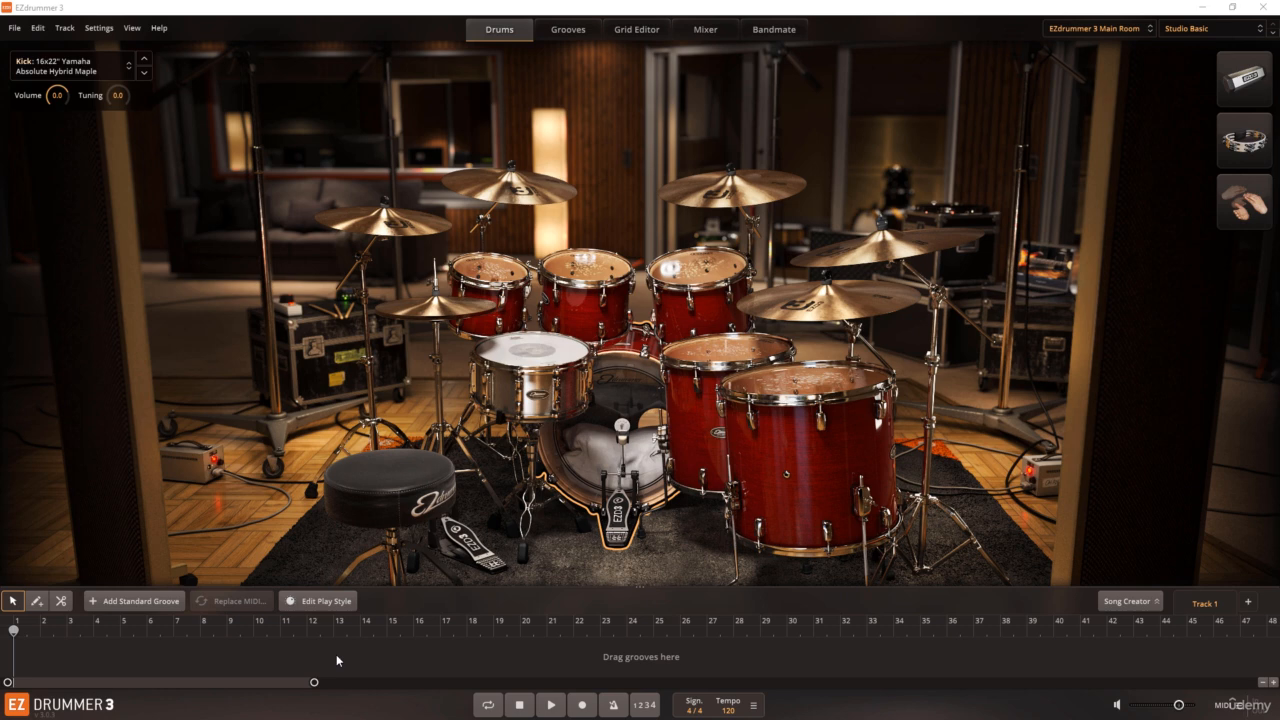
Step: Place the Basic Jazz Verse 03, Radio Rock Bridge 03 and Funky Swing Verse 05 grooves back to back on the track from bar 2
click(579, 36)
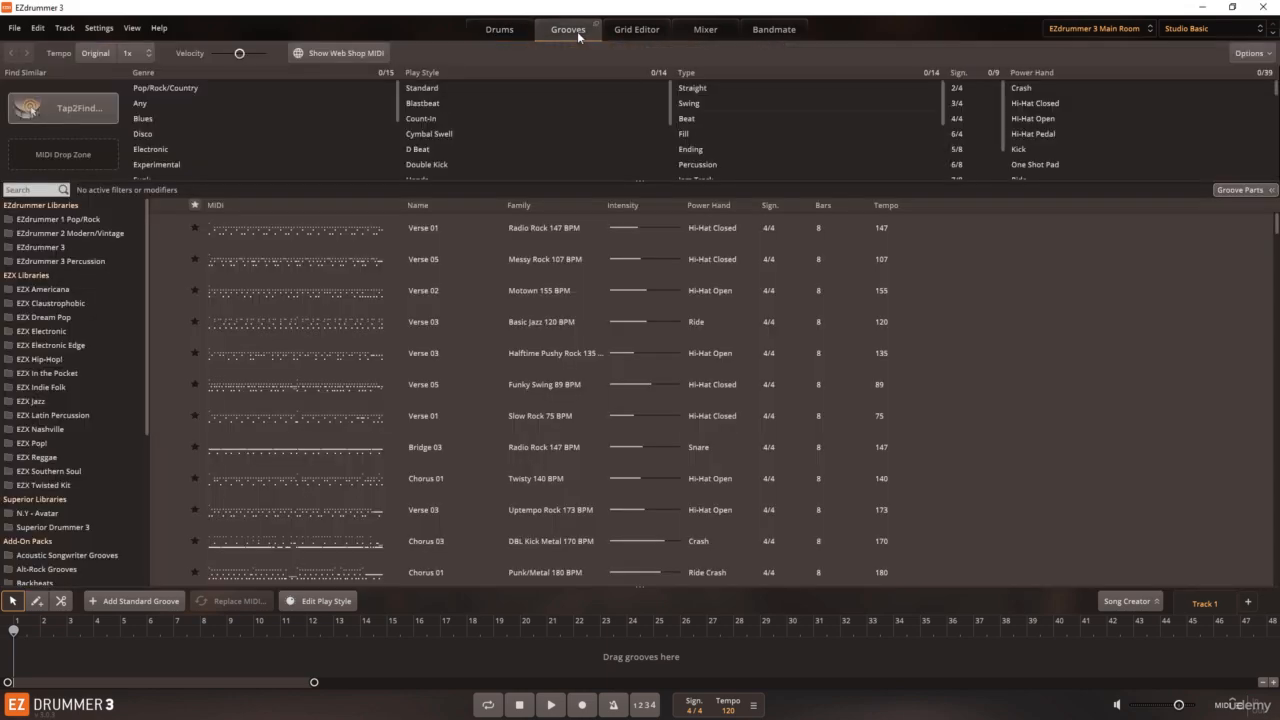
drag(213, 332, 43, 652)
drag(271, 438, 259, 660)
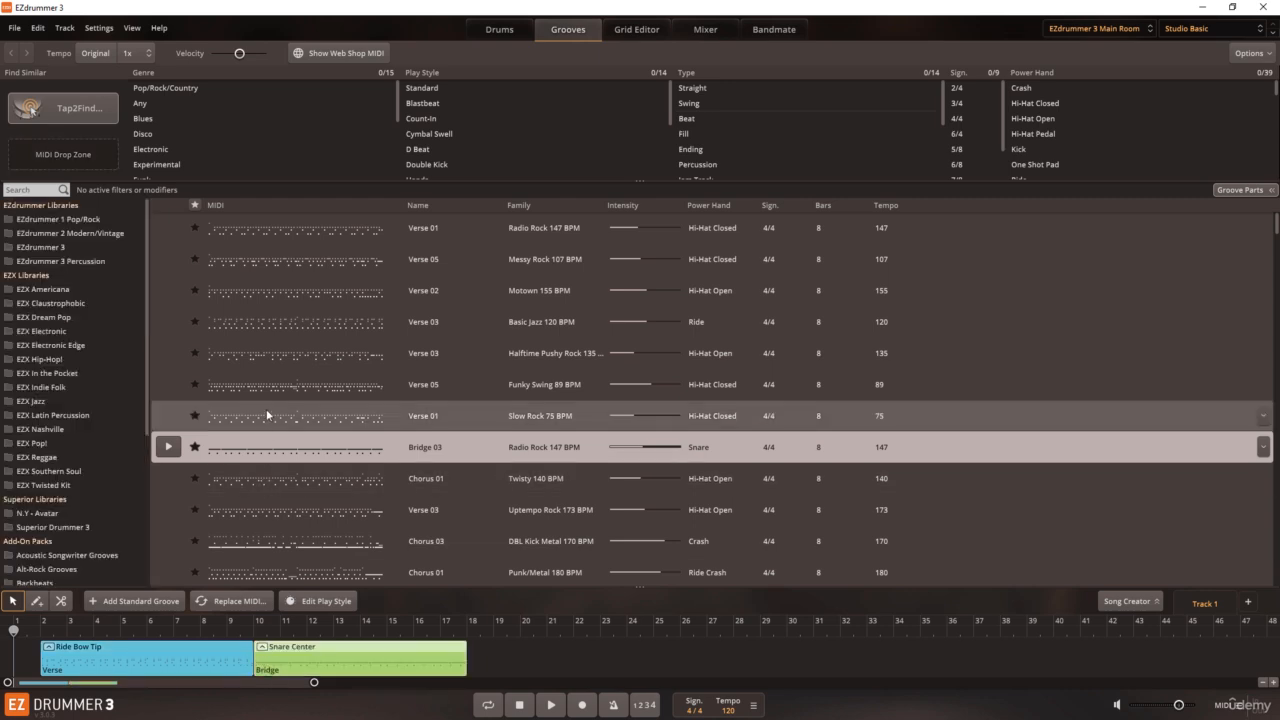
drag(275, 384, 470, 663)
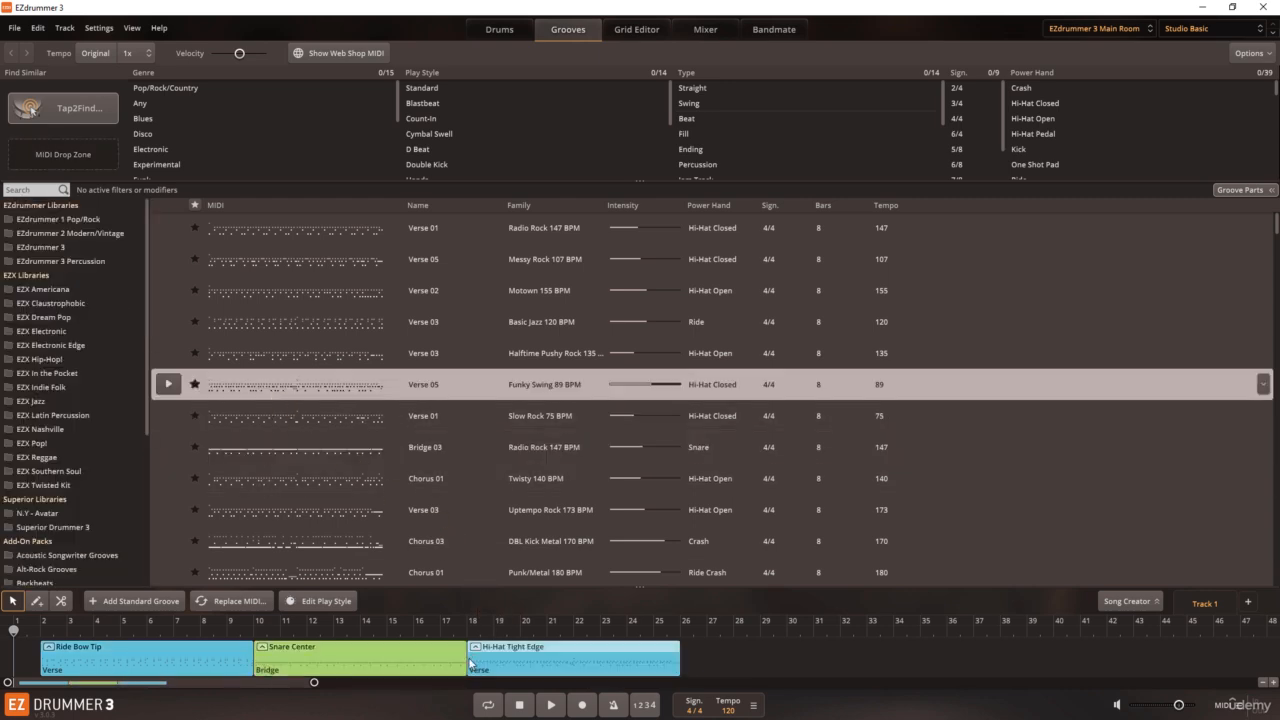
click(723, 661)
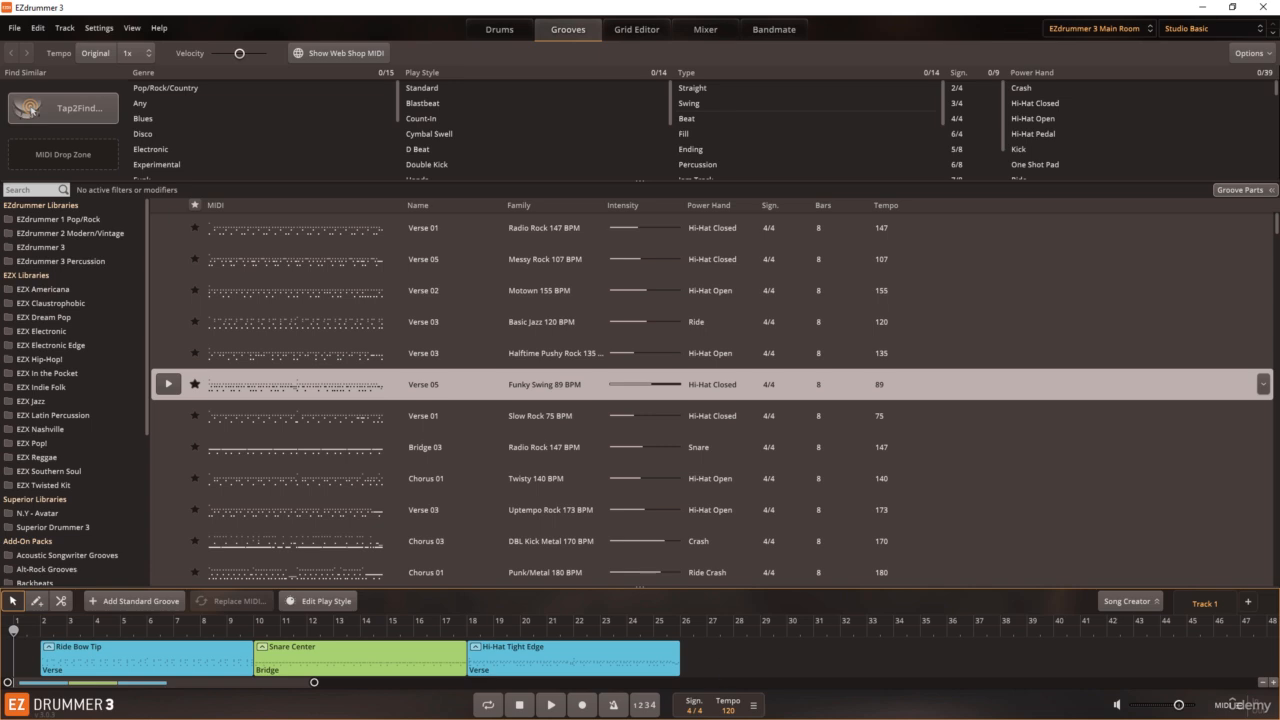
Step: Delete all three groove blocks from the track
click(592, 668)
key(Delete)
click(258, 646)
key(Delete)
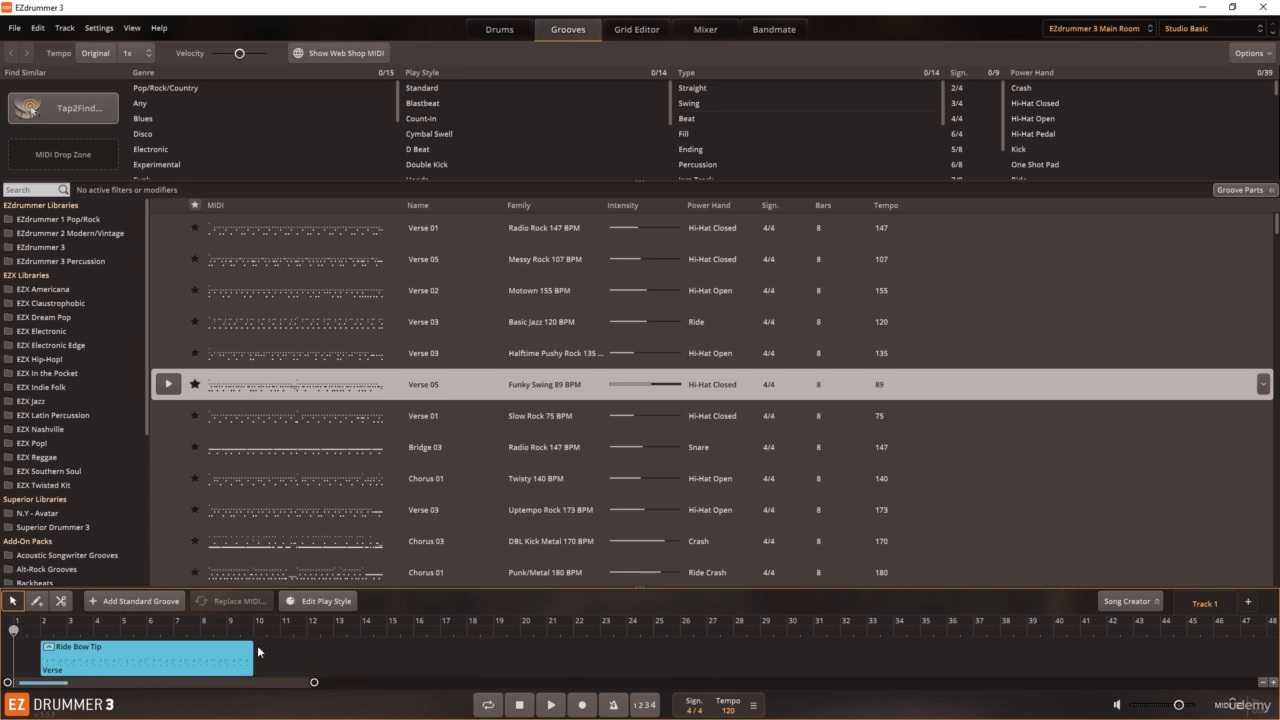
click(223, 647)
key(Delete)
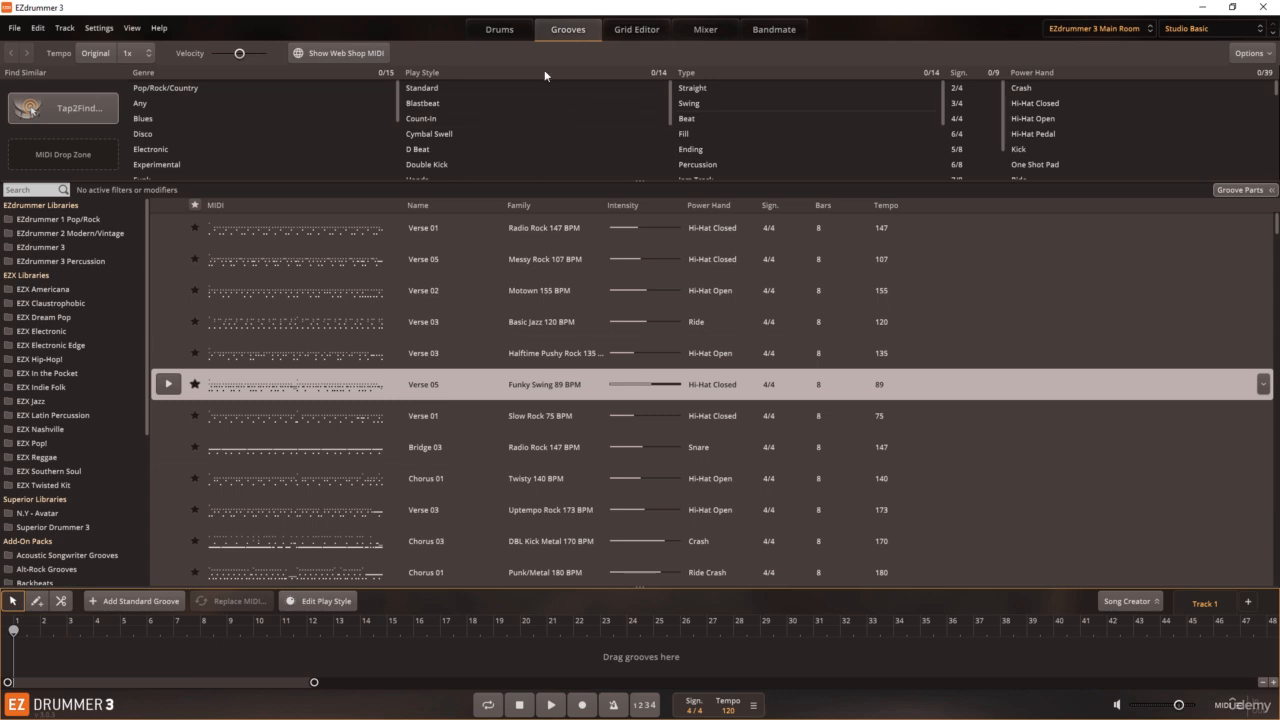
Step: From the Drums view, add a standard groove at bar 3, shorten it to four bars, and delete it
click(511, 29)
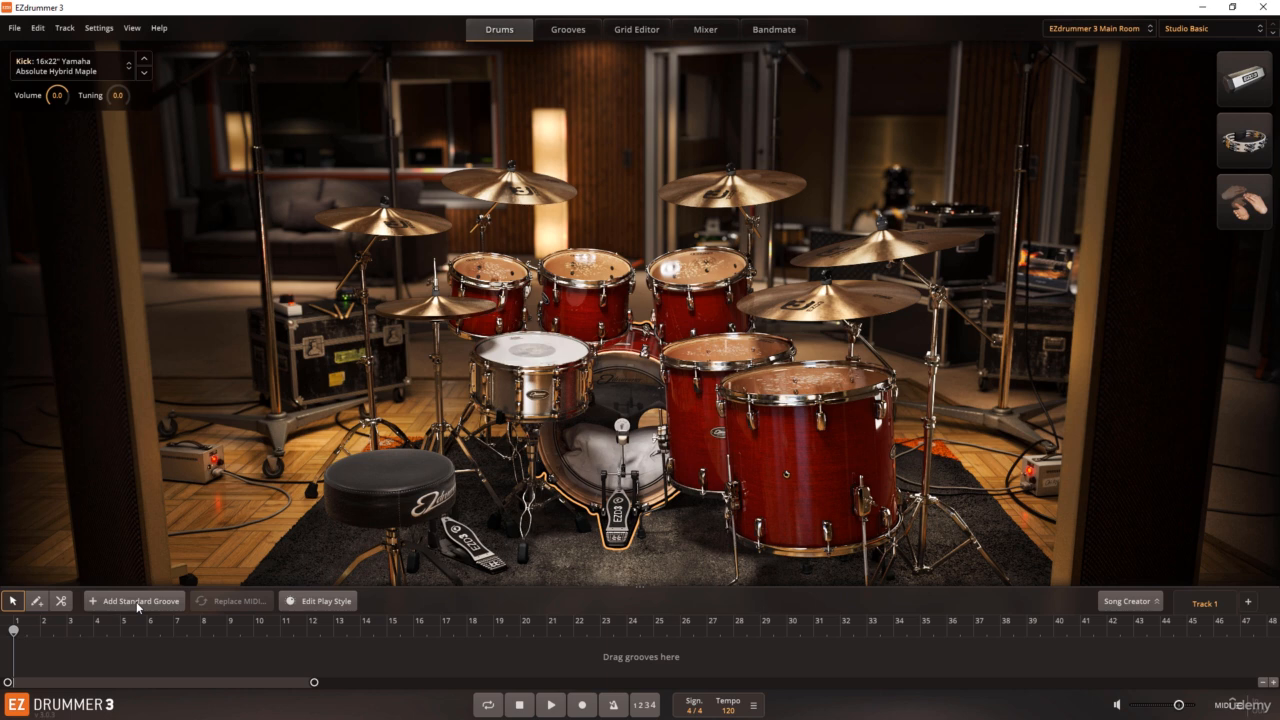
click(66, 630)
click(125, 606)
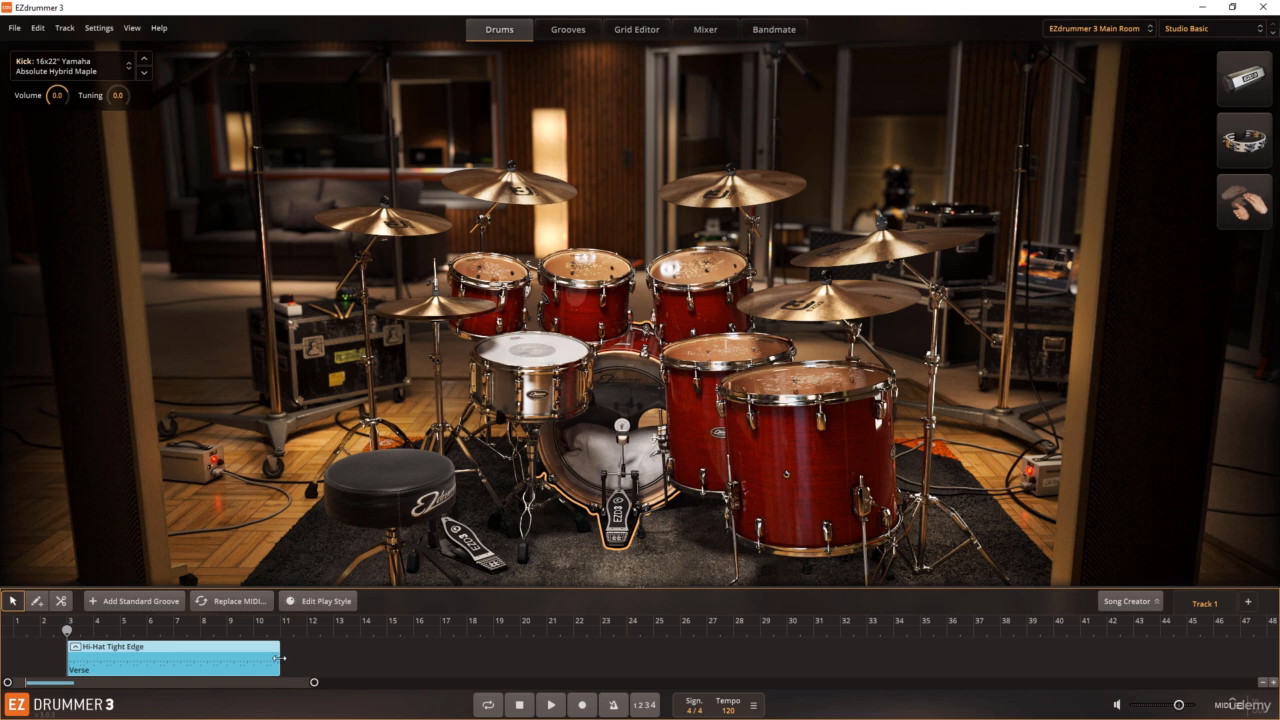
drag(279, 660, 180, 670)
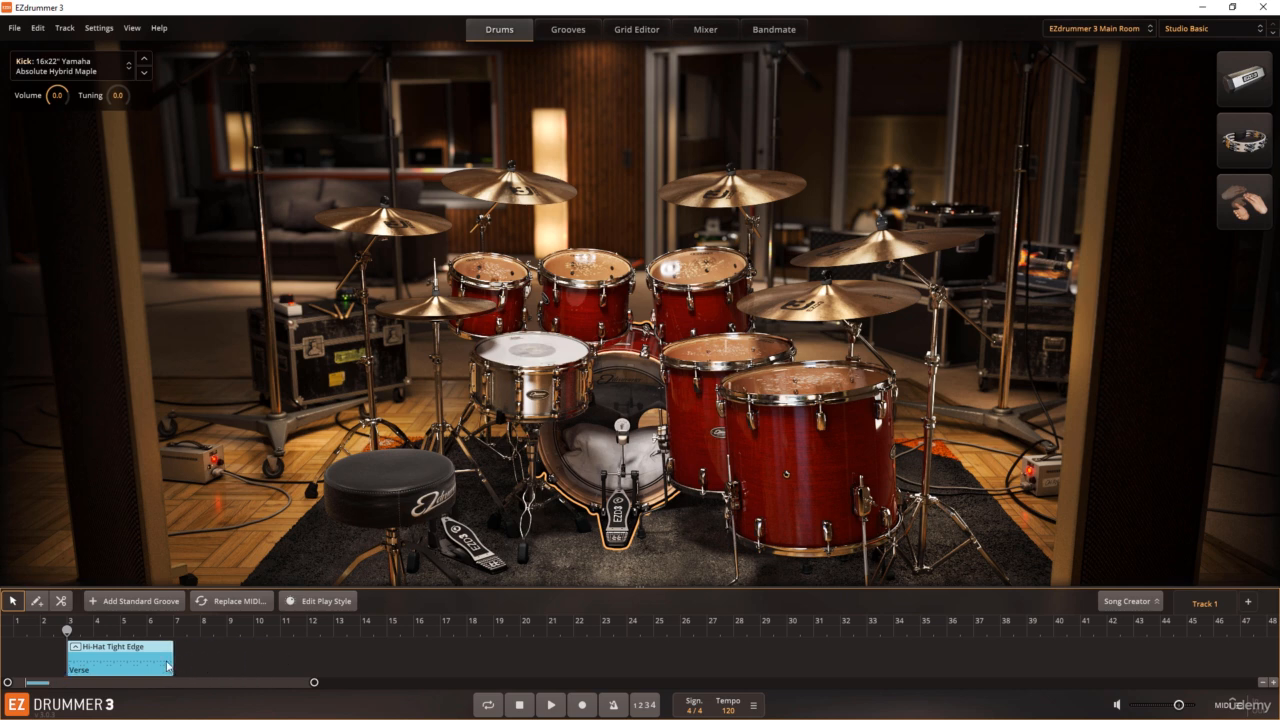
key(Delete)
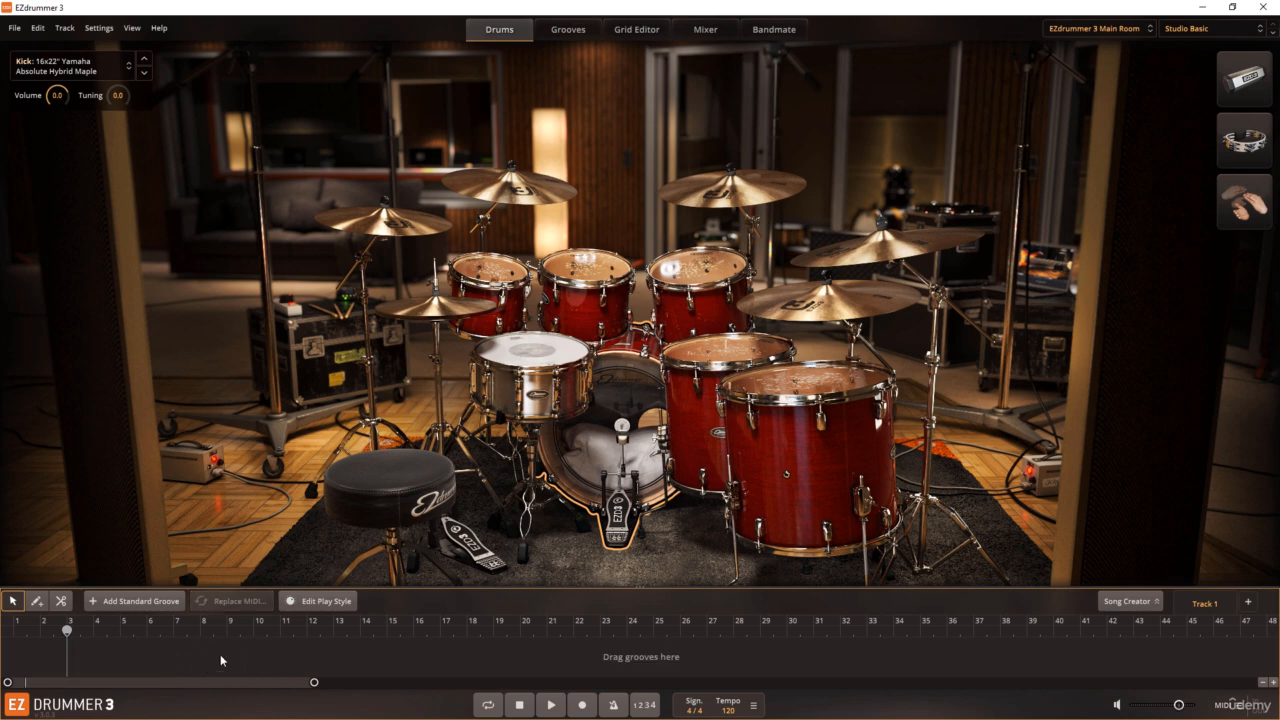
Step: Add two standard grooves back to back starting at bar 3 and select the second one
click(152, 603)
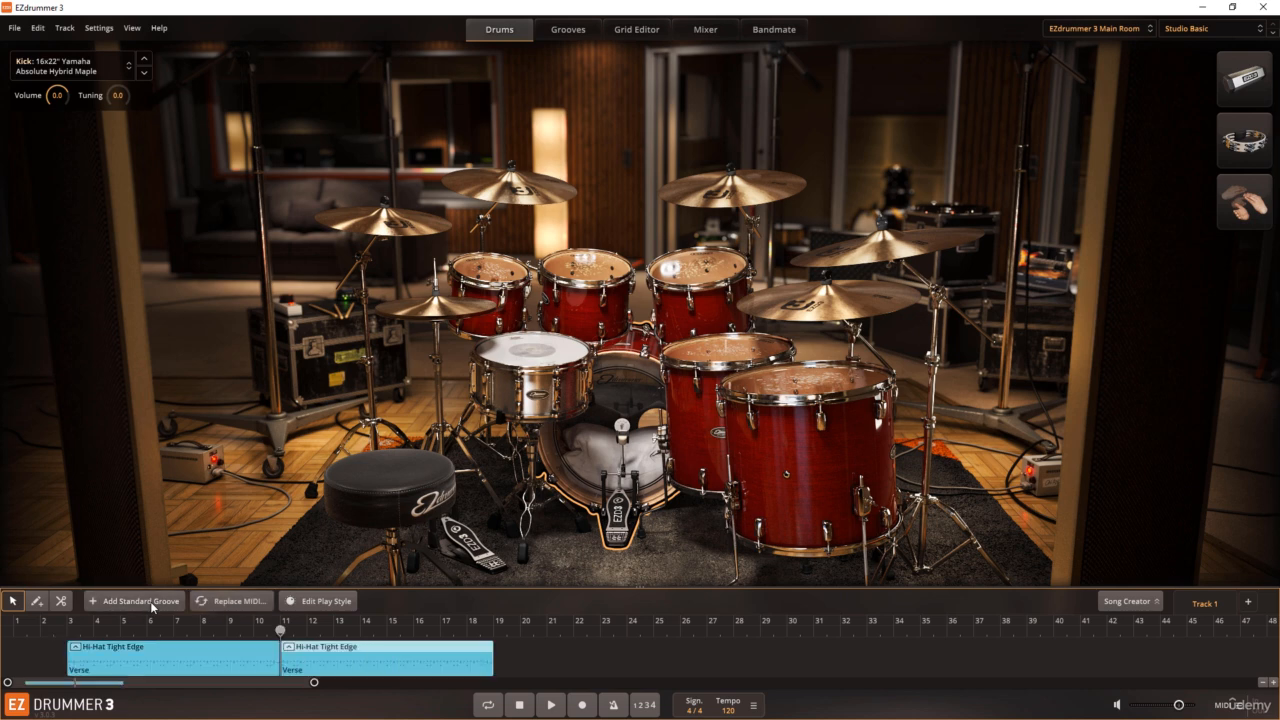
click(524, 665)
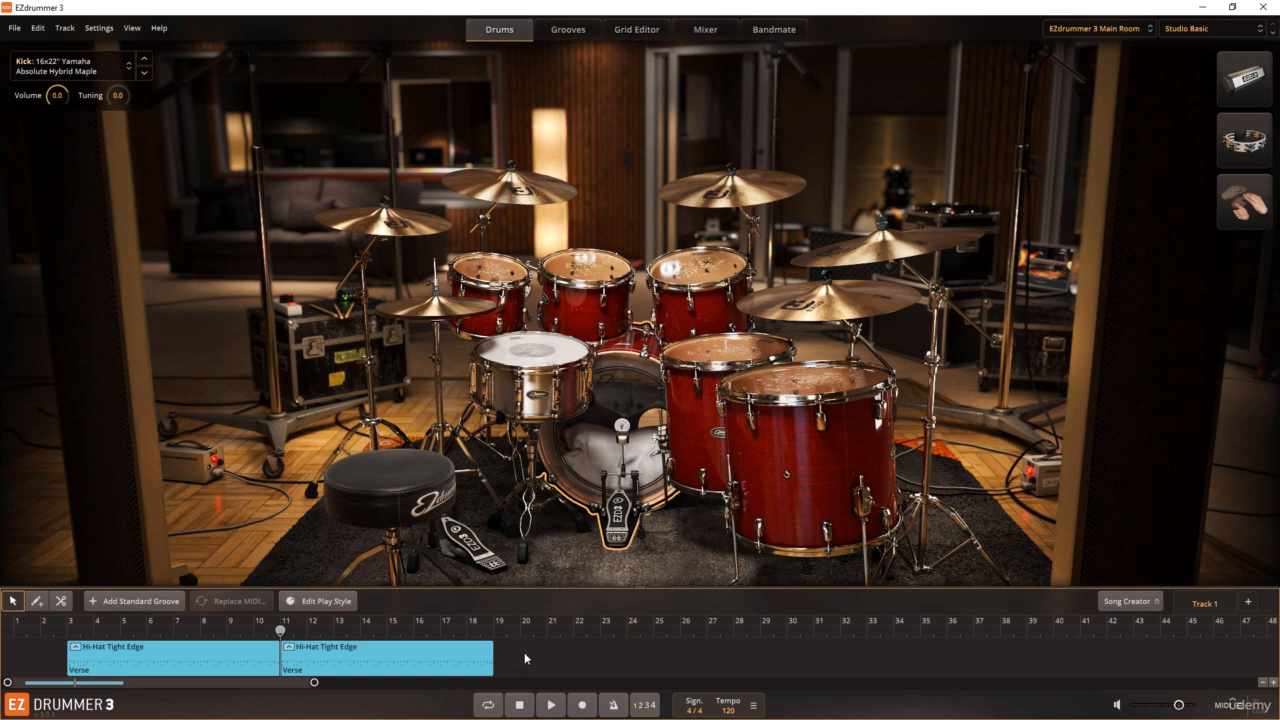
click(426, 657)
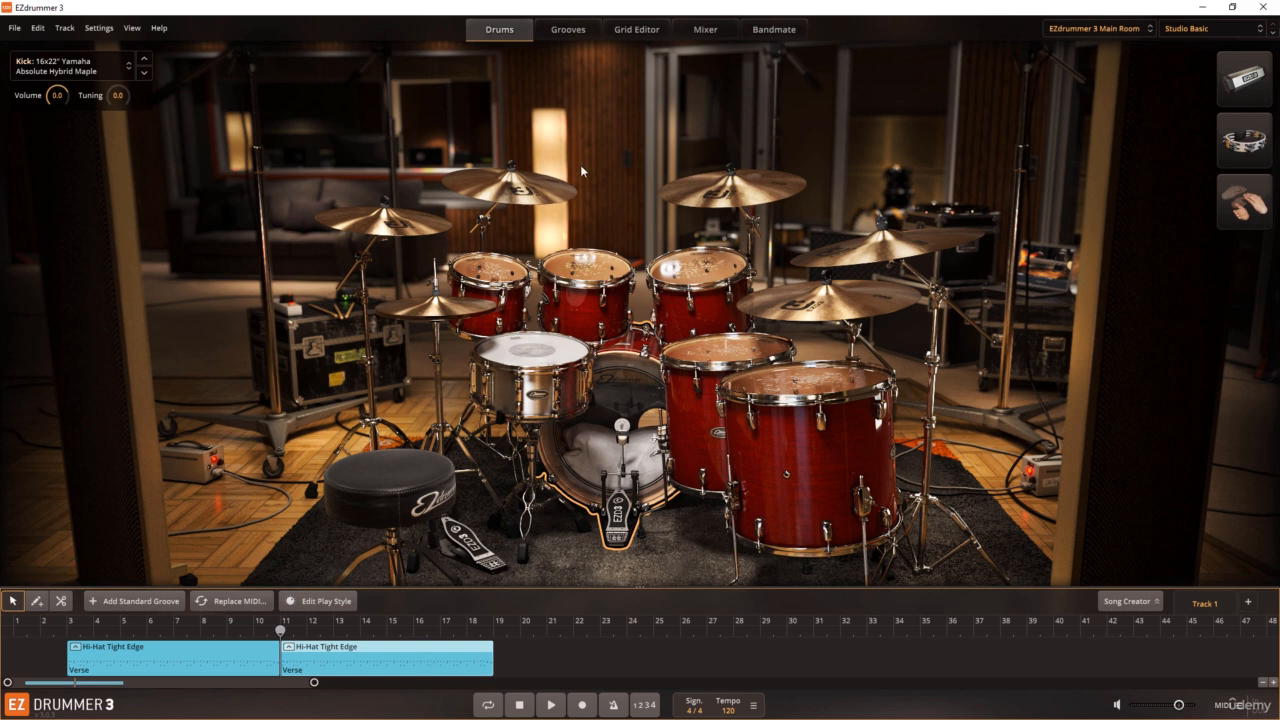
Step: In the Grid Editor, pencil in extra kick notes on the offbeat after beat 2 of bars 3 and 5
click(642, 37)
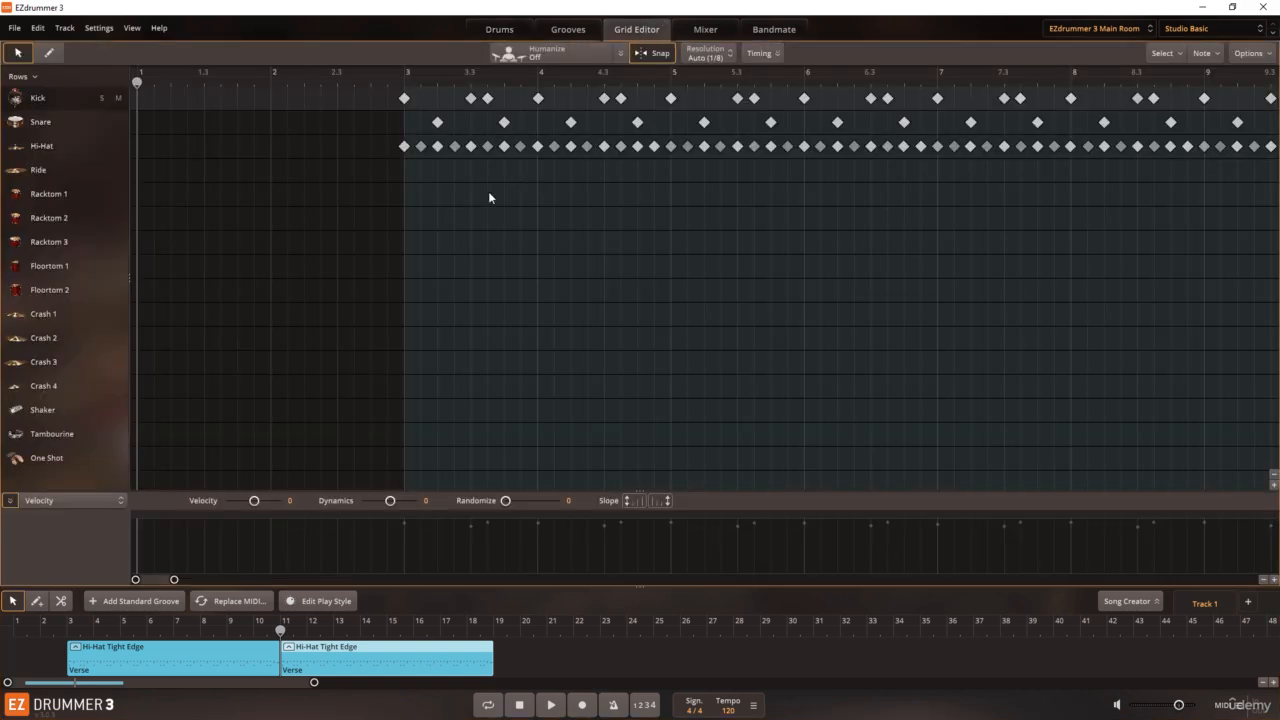
click(52, 54)
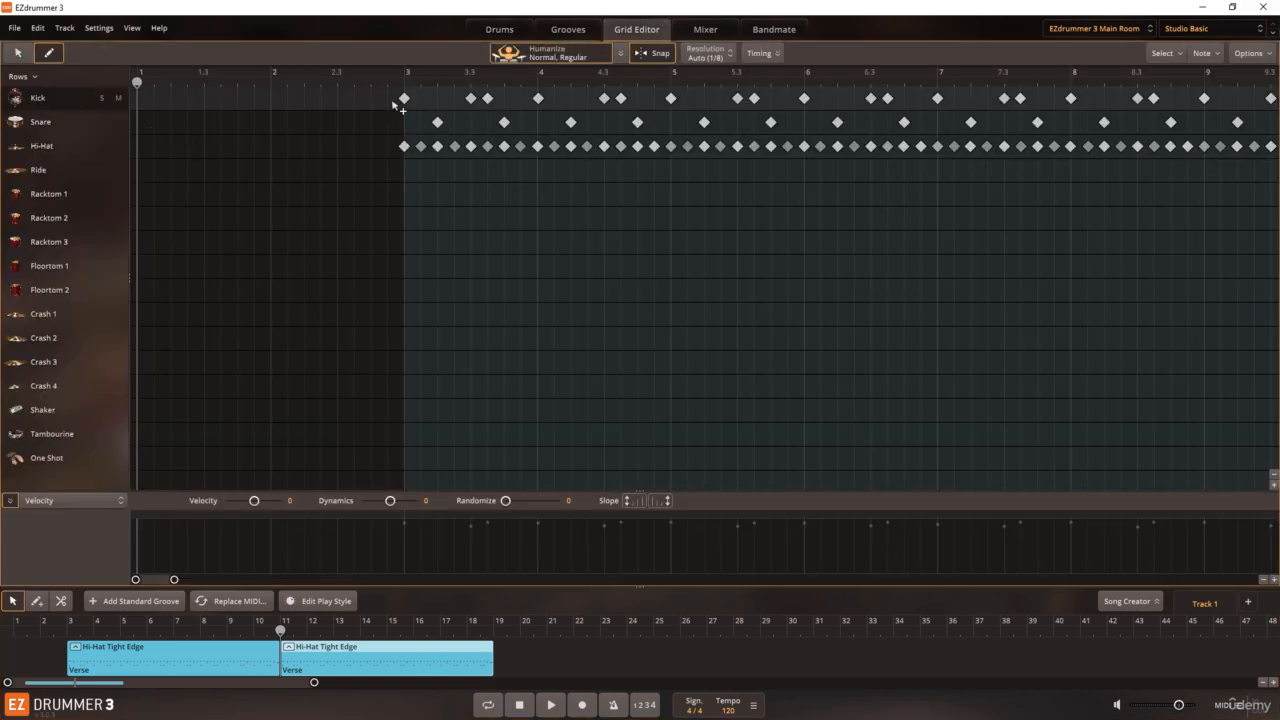
click(454, 98)
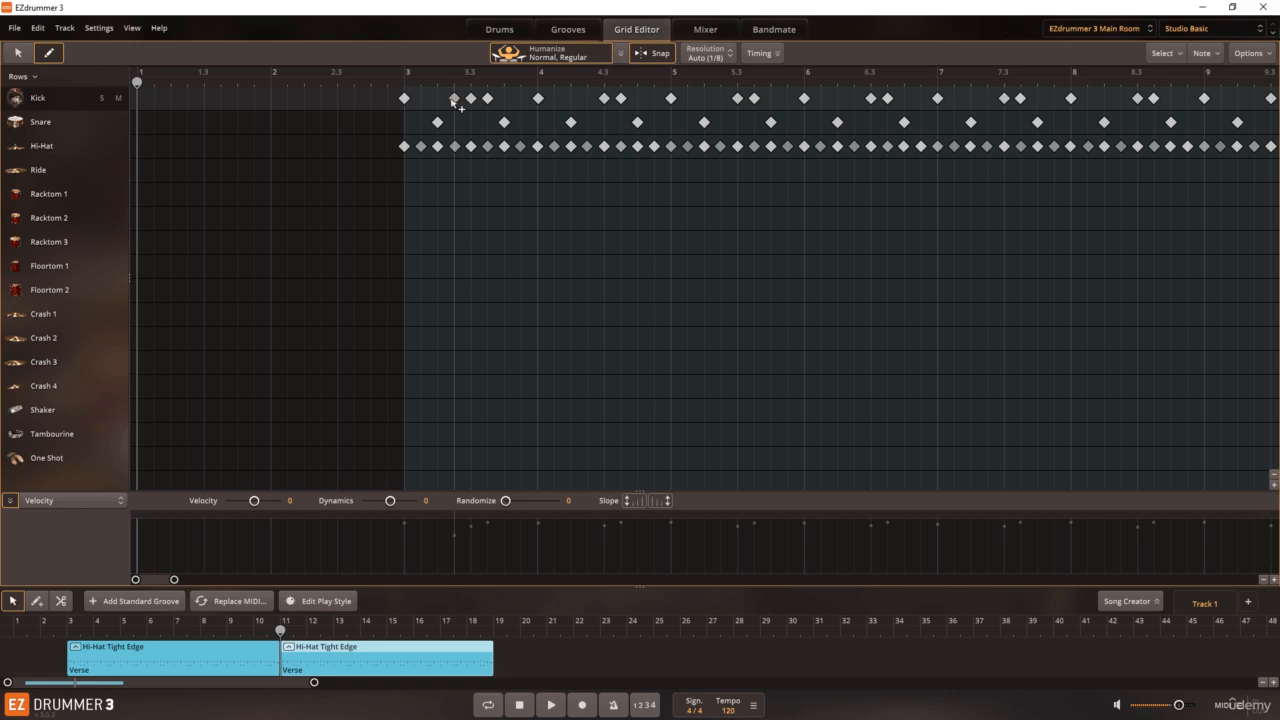
click(720, 98)
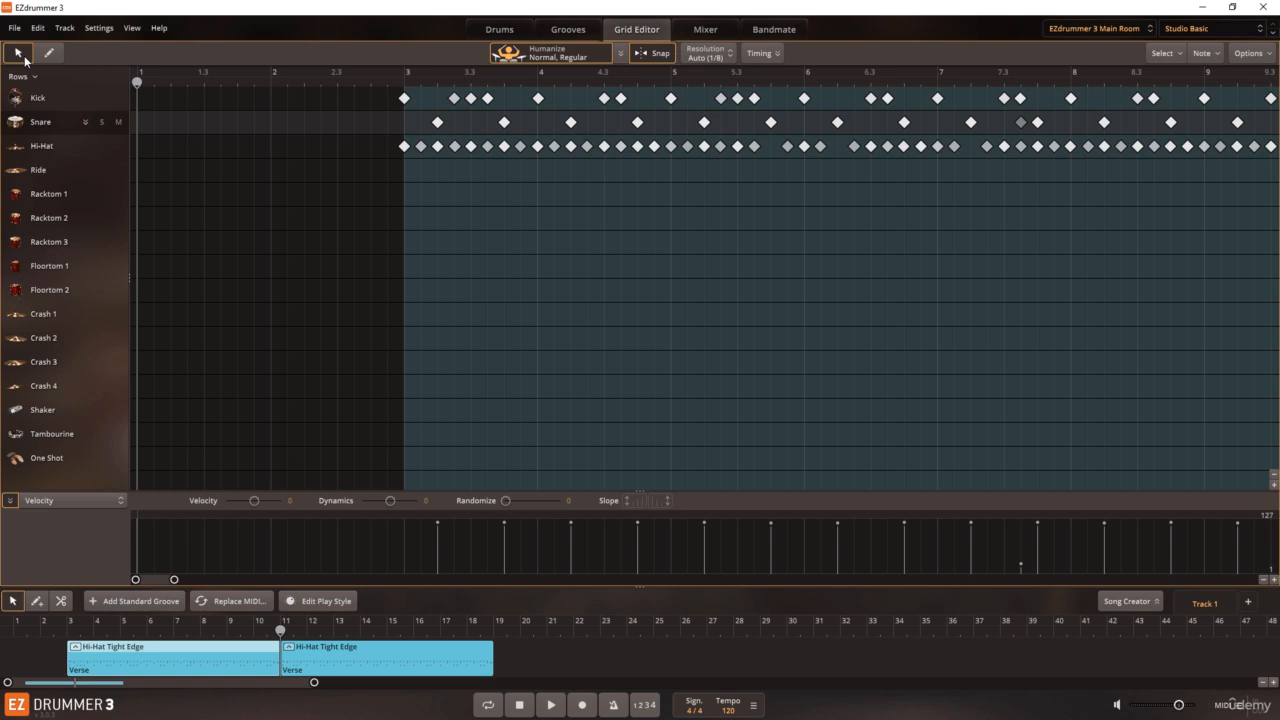
Step: Leave the Grid Editor, deselect the groove blocks on the track, and return to the groove browser
click(517, 32)
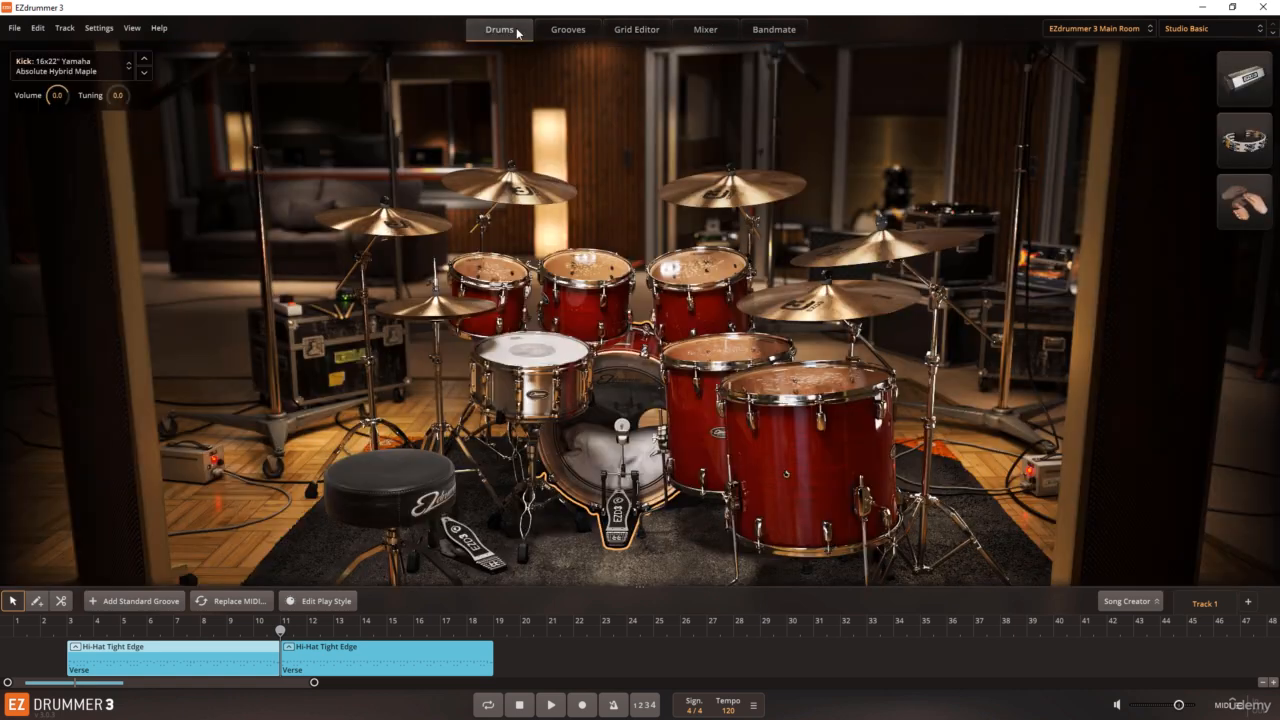
click(542, 660)
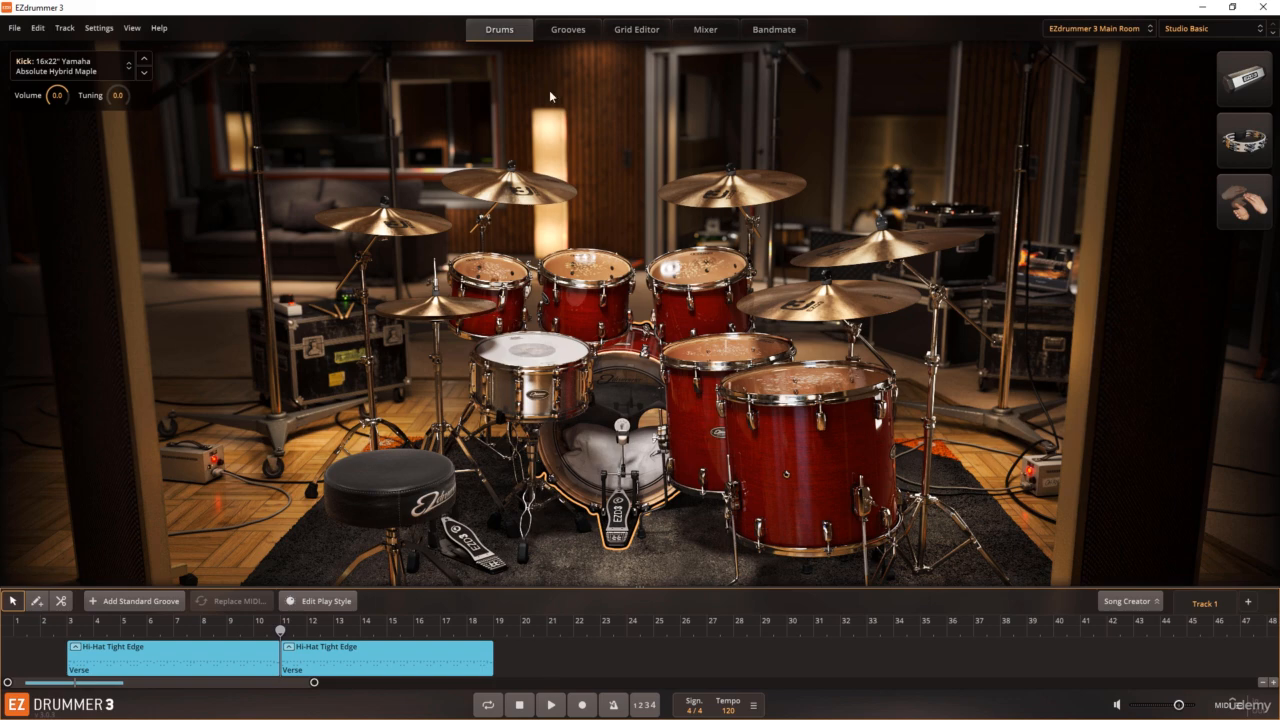
click(572, 36)
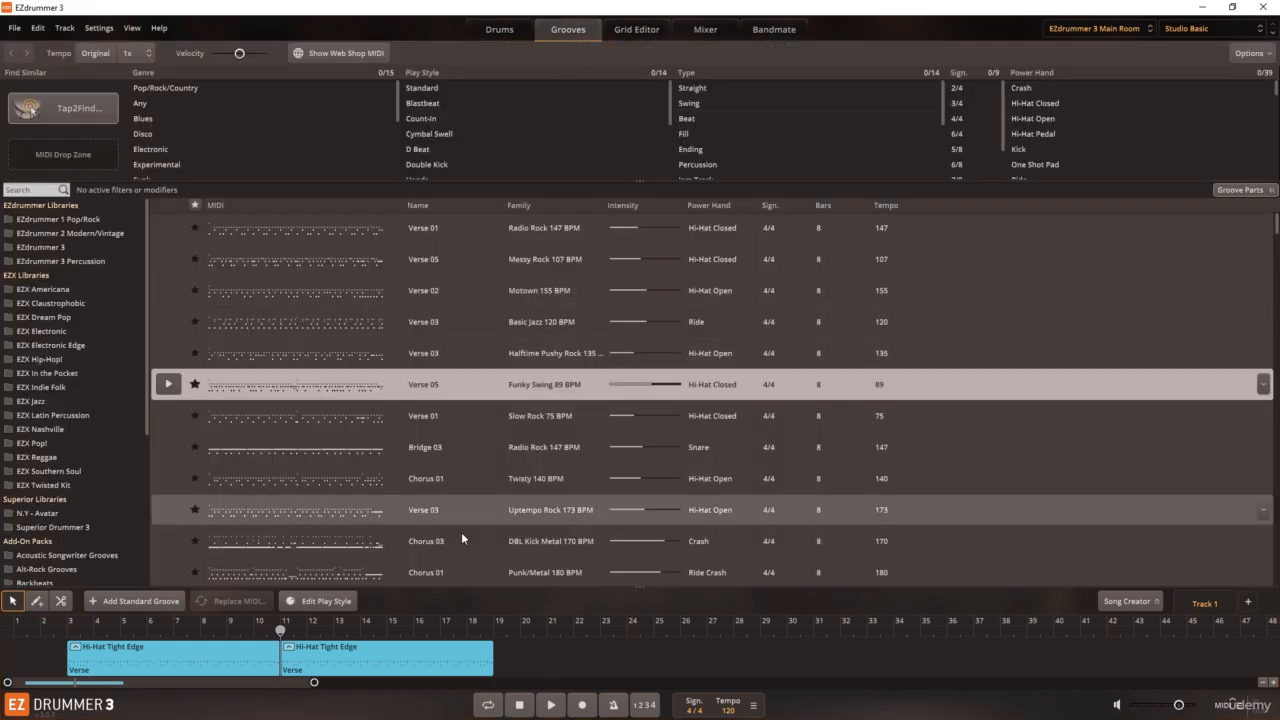
Step: Filter the grooves to fills, add Fill Variations 14 to the track, and move it to bar 18 over the end of the second verse block
click(495, 630)
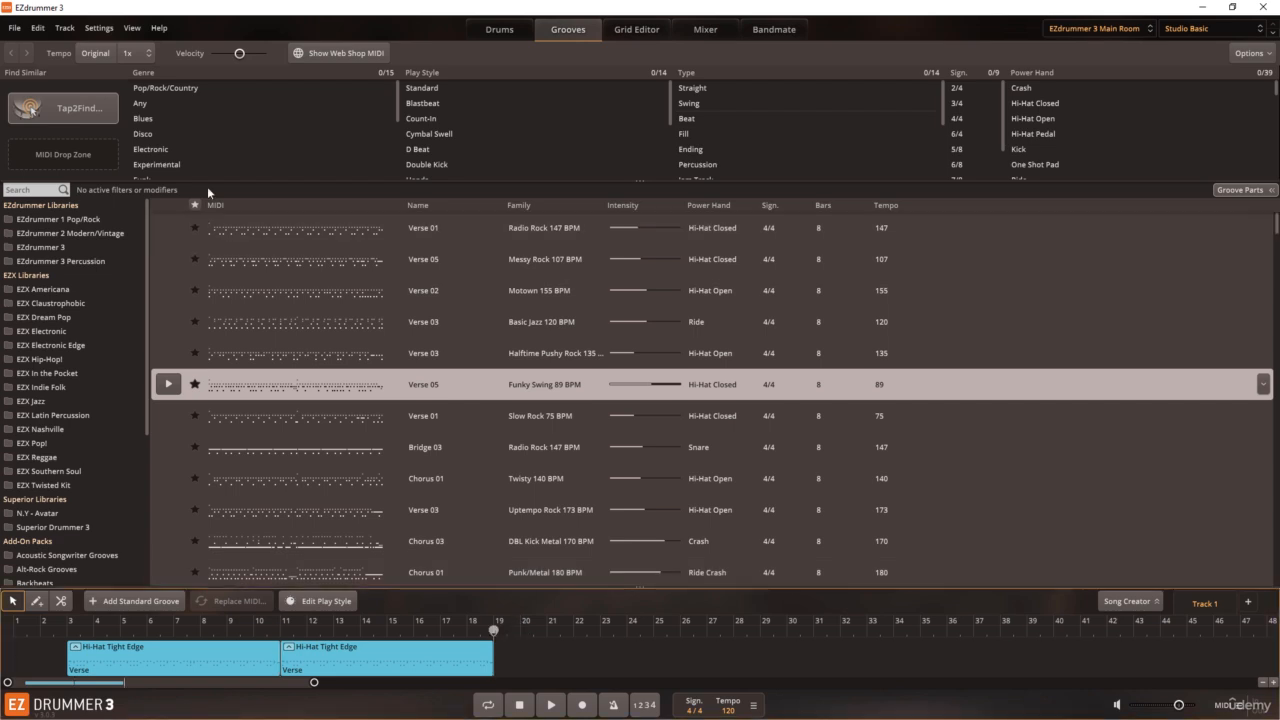
click(700, 133)
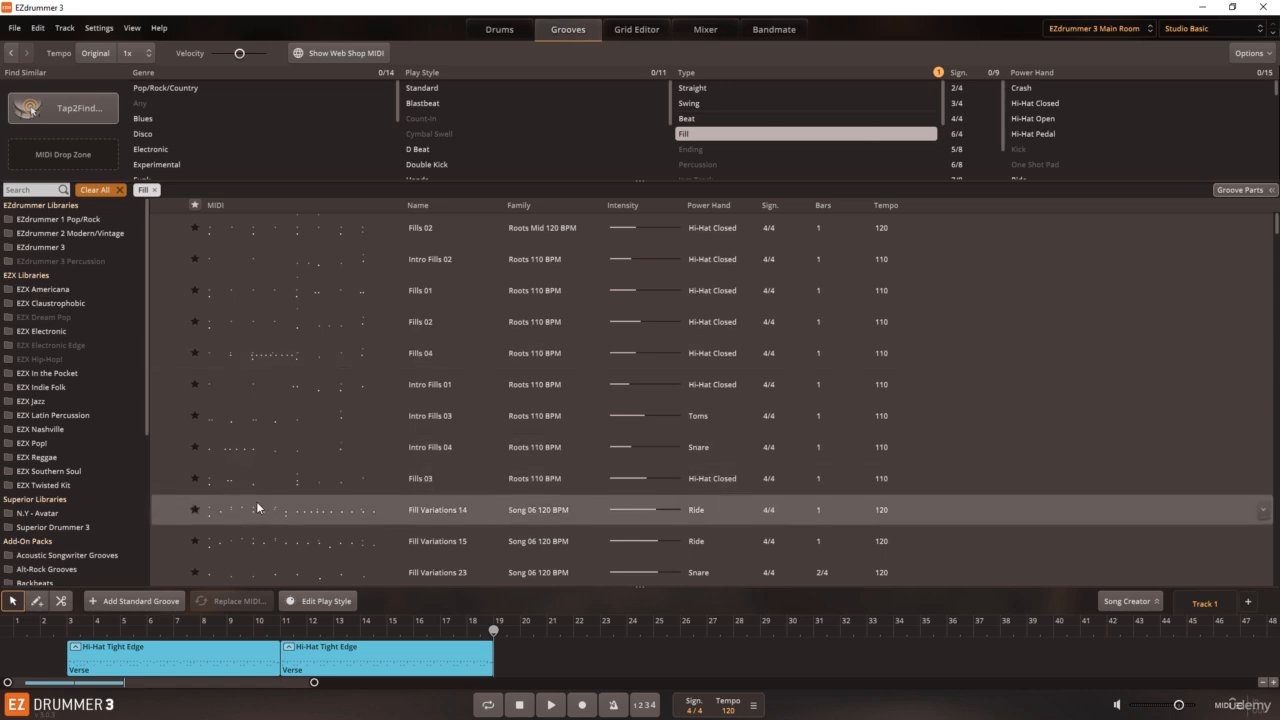
drag(256, 501, 500, 648)
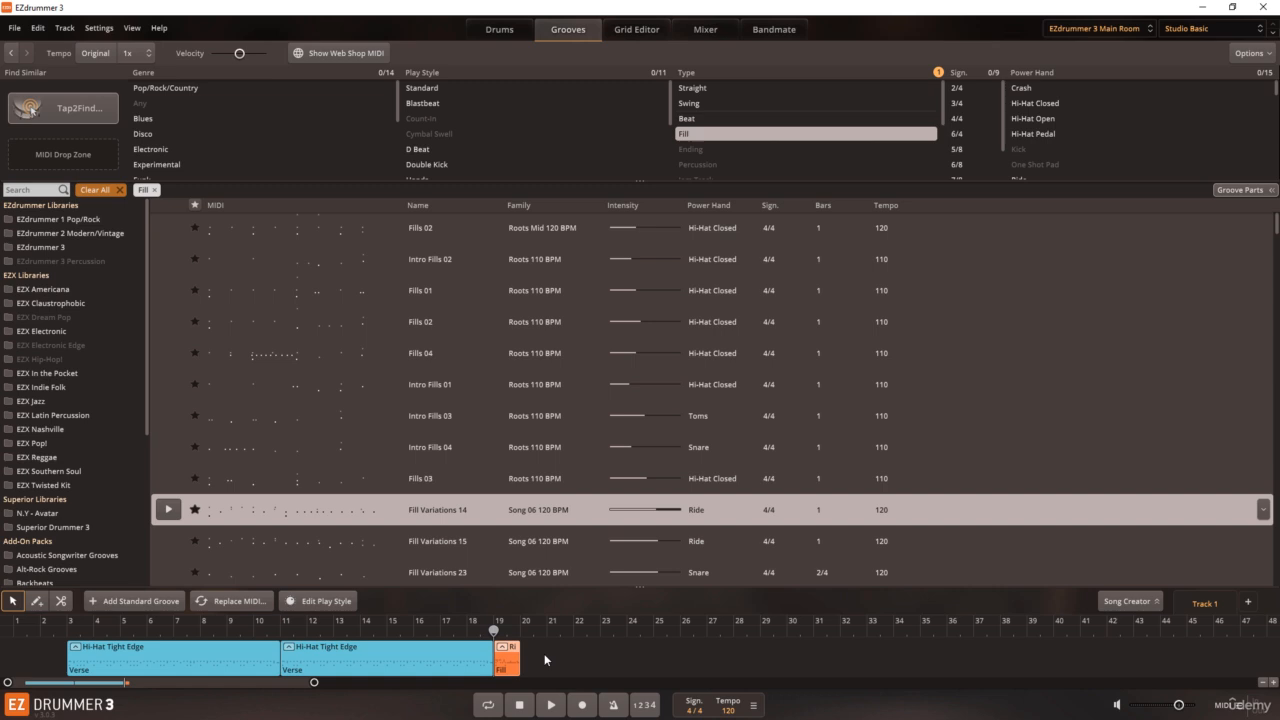
click(545, 654)
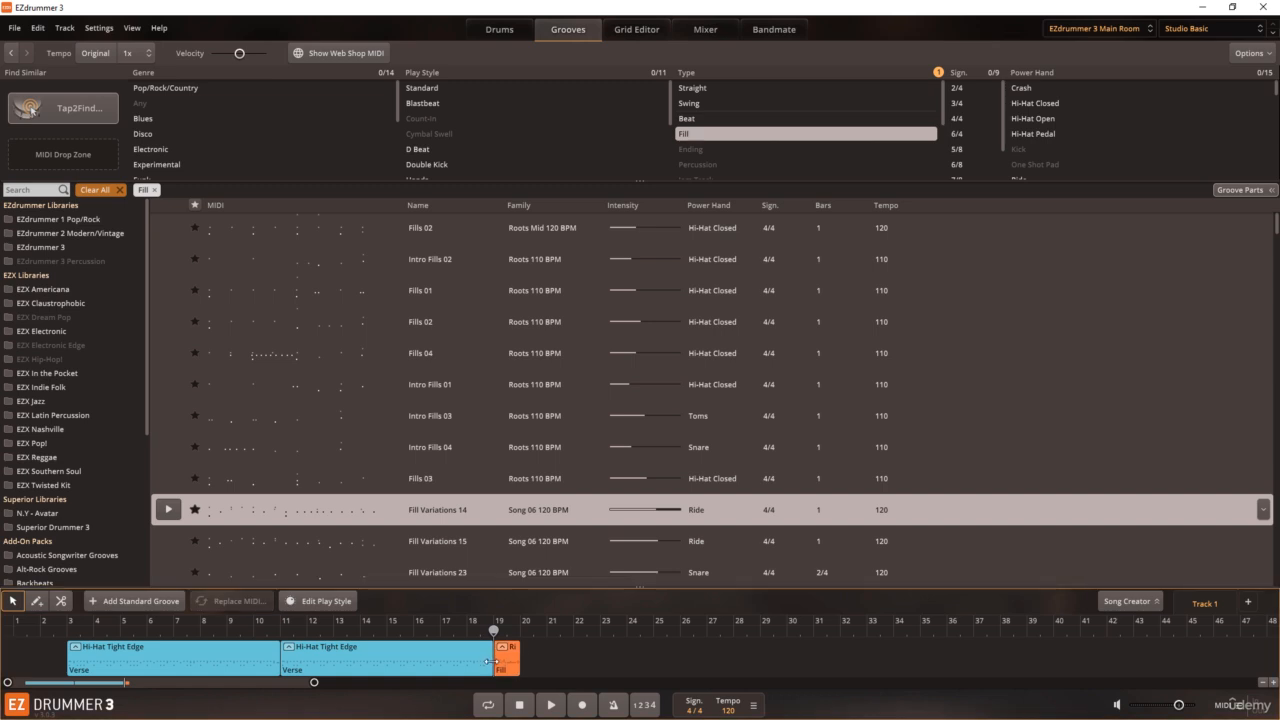
mouse_move(491, 661)
mouse_down()
mouse_move(467, 667)
mouse_move(504, 667)
mouse_move(485, 669)
mouse_up()
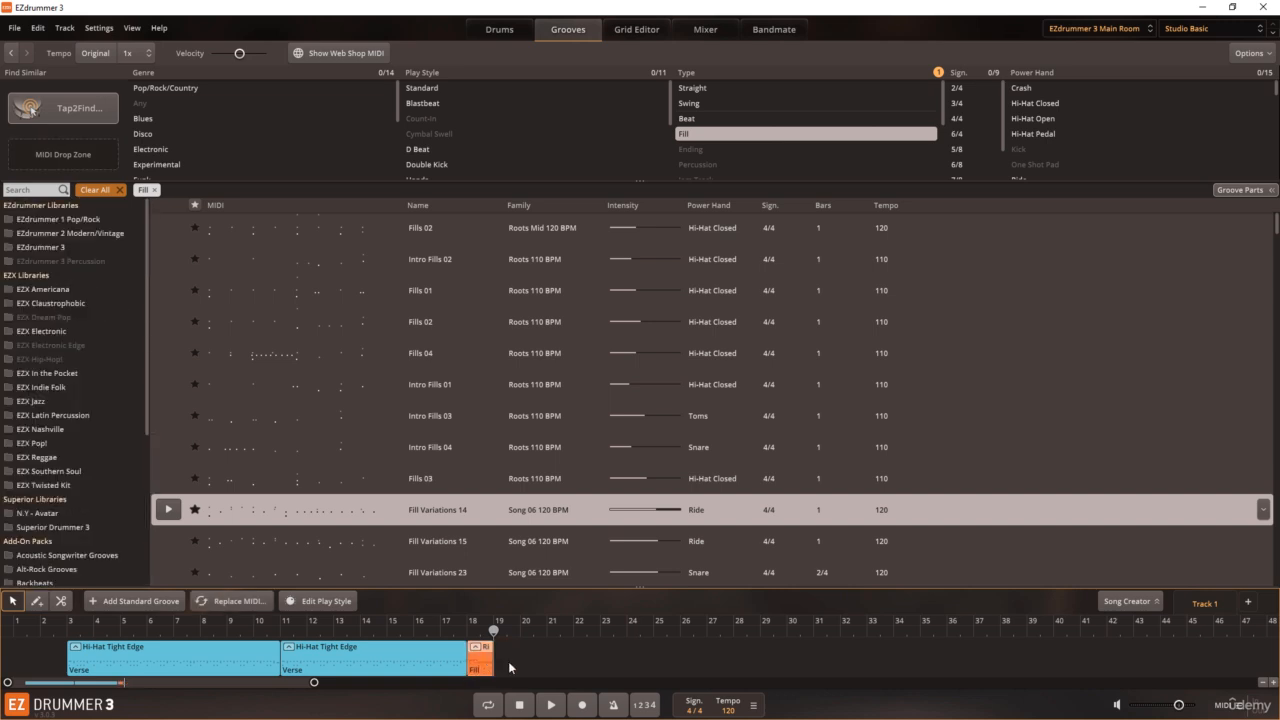
click(510, 667)
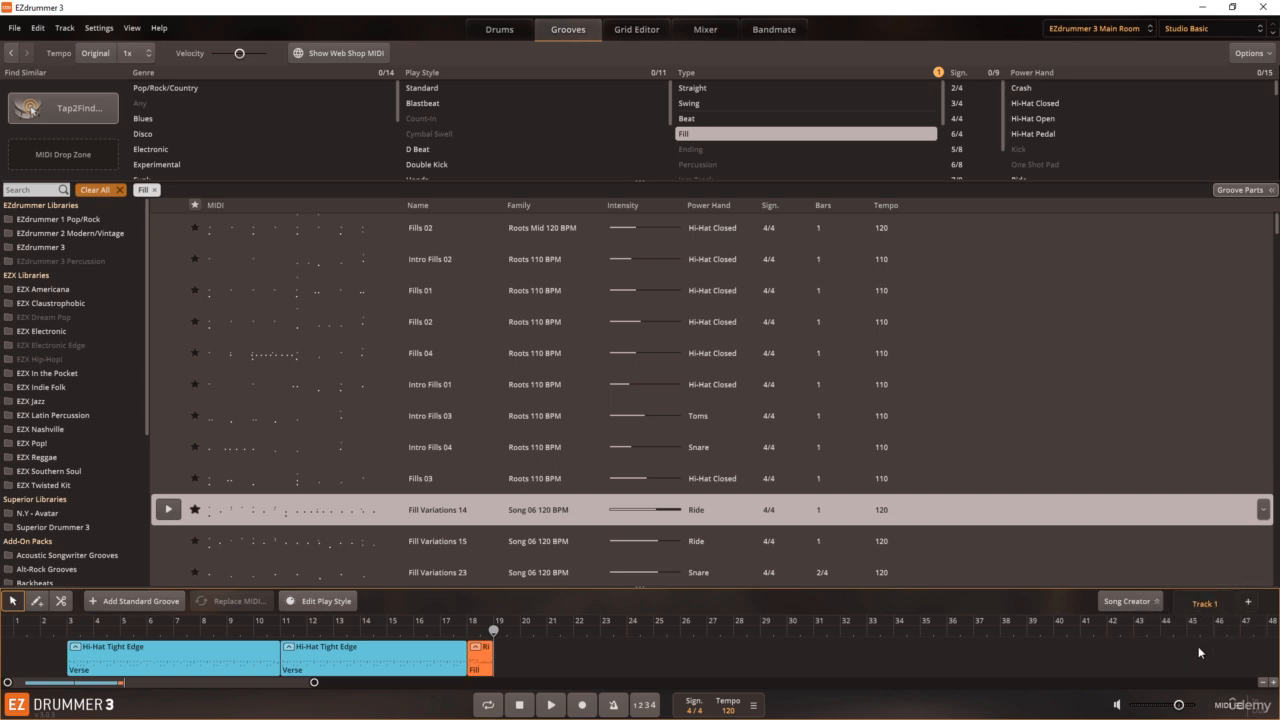
Step: Add an empty second song track, switch between it and Track 1, and delete the new track
click(1248, 602)
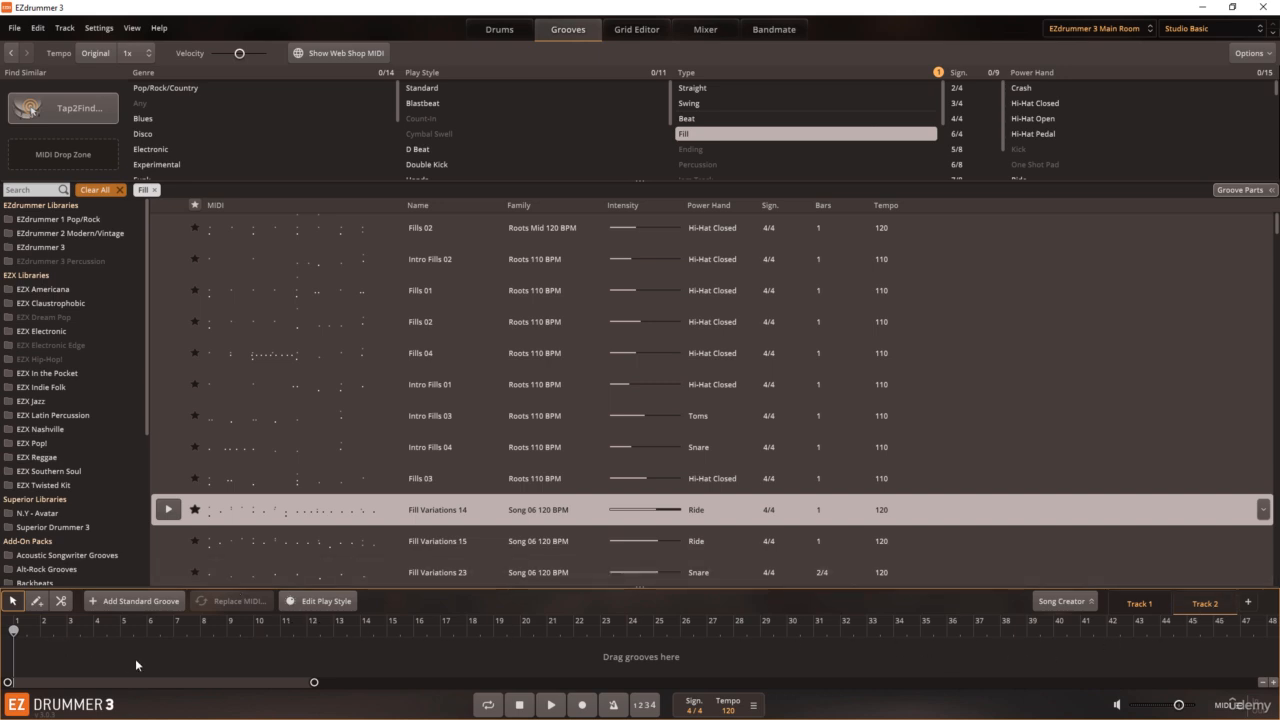
click(1139, 604)
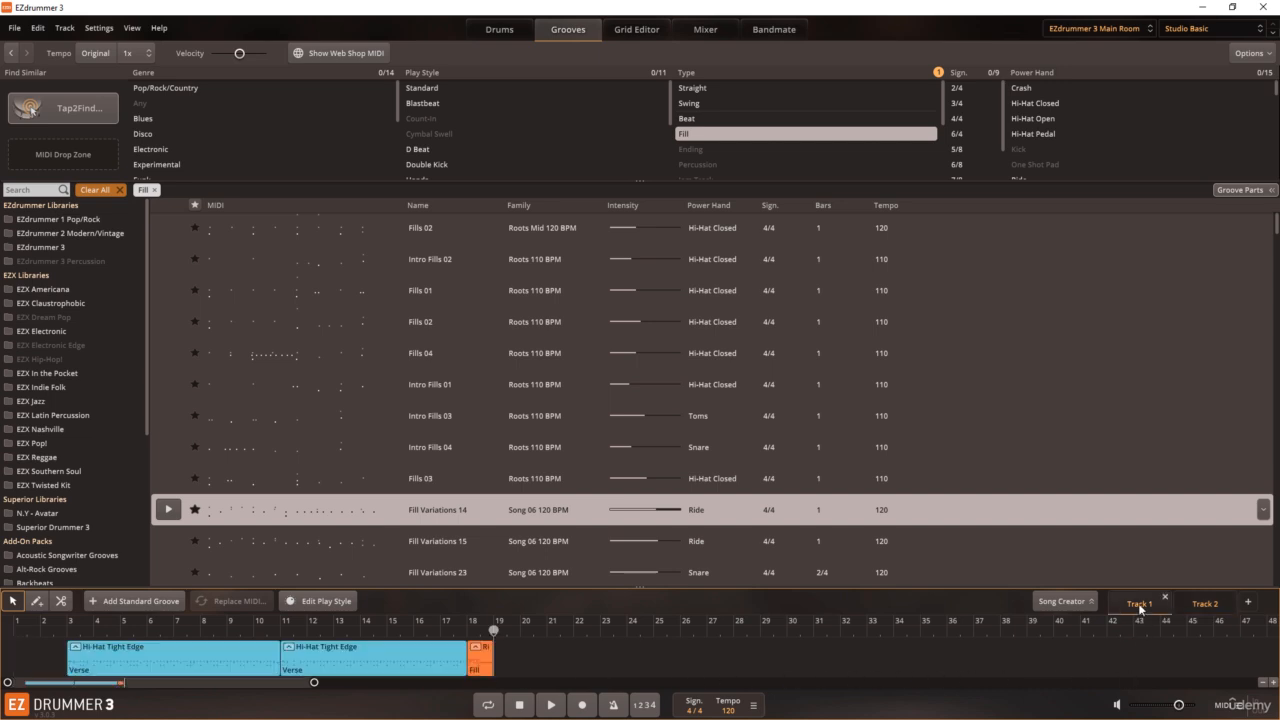
click(1205, 603)
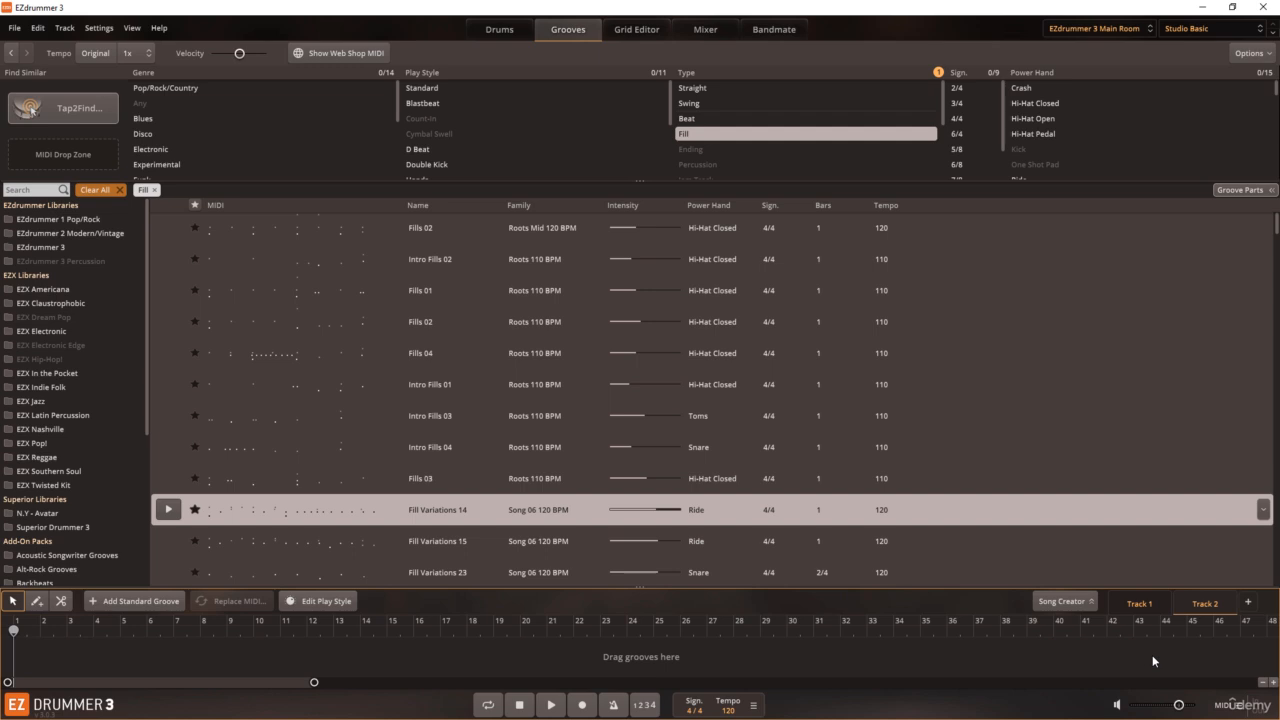
click(1233, 603)
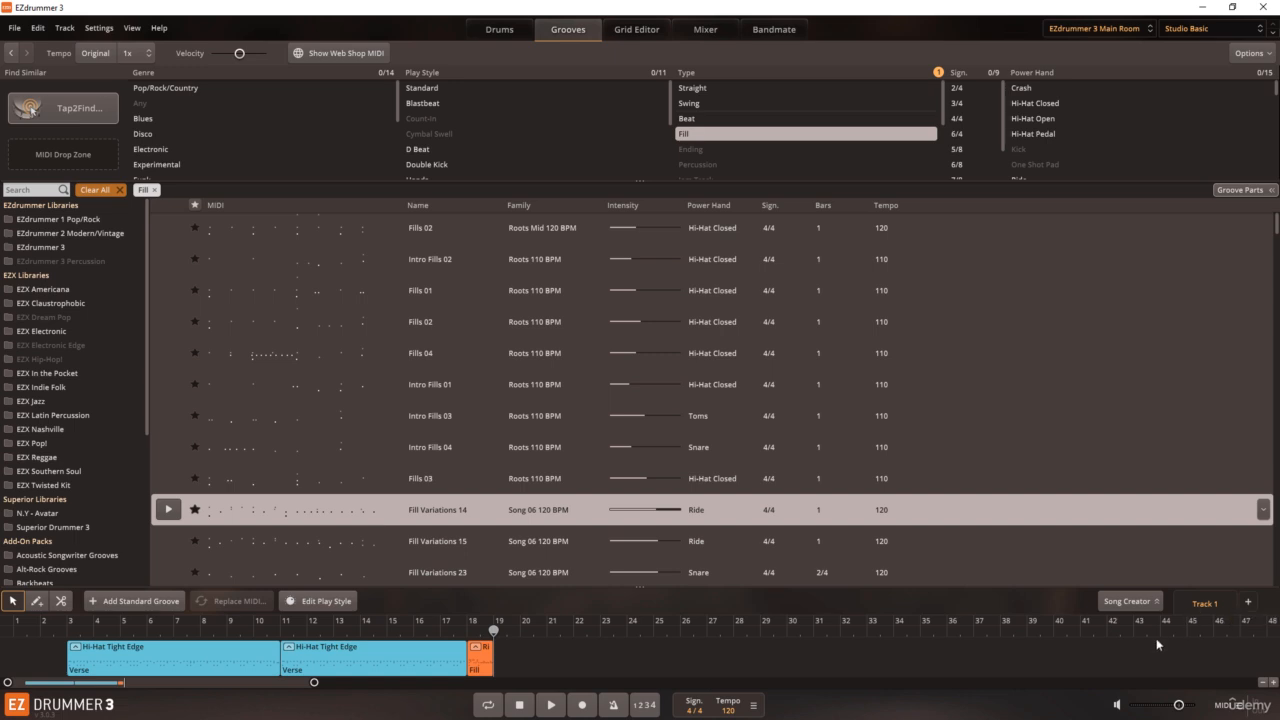
Step: Duplicate the song track and rename the duplicate as Track 1 Copy
right_click(1199, 606)
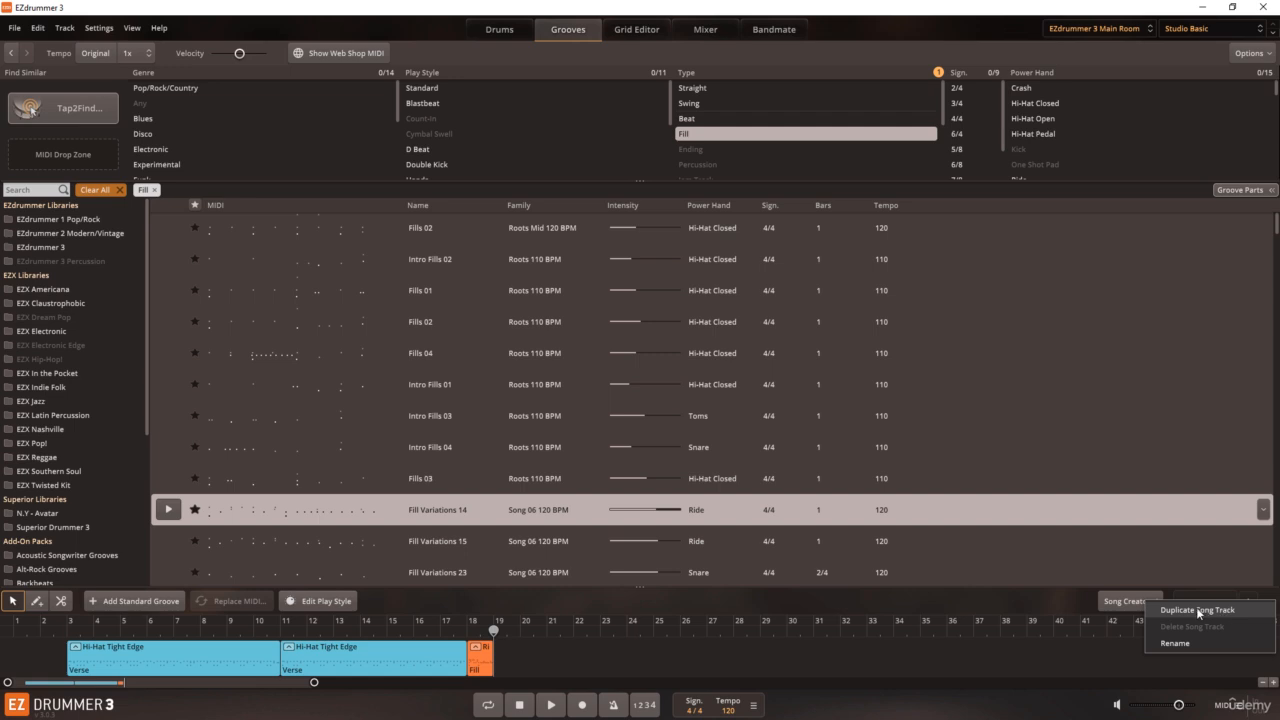
click(1196, 607)
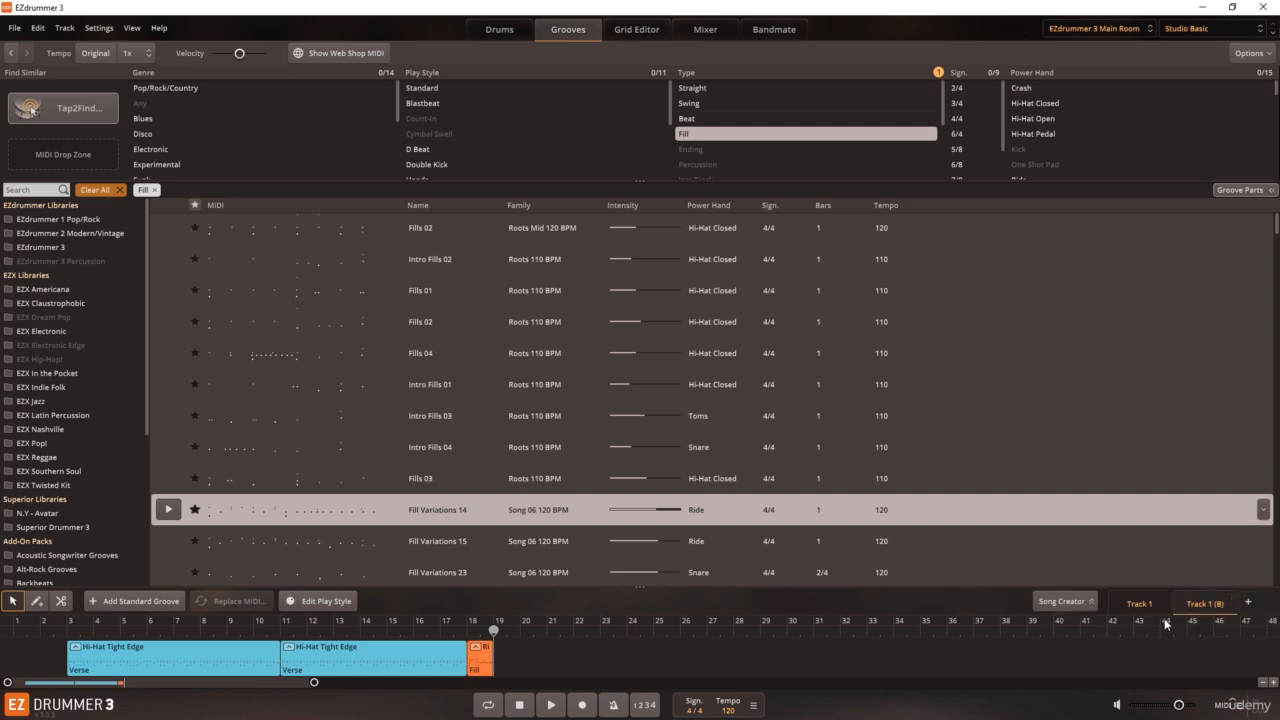
click(1142, 605)
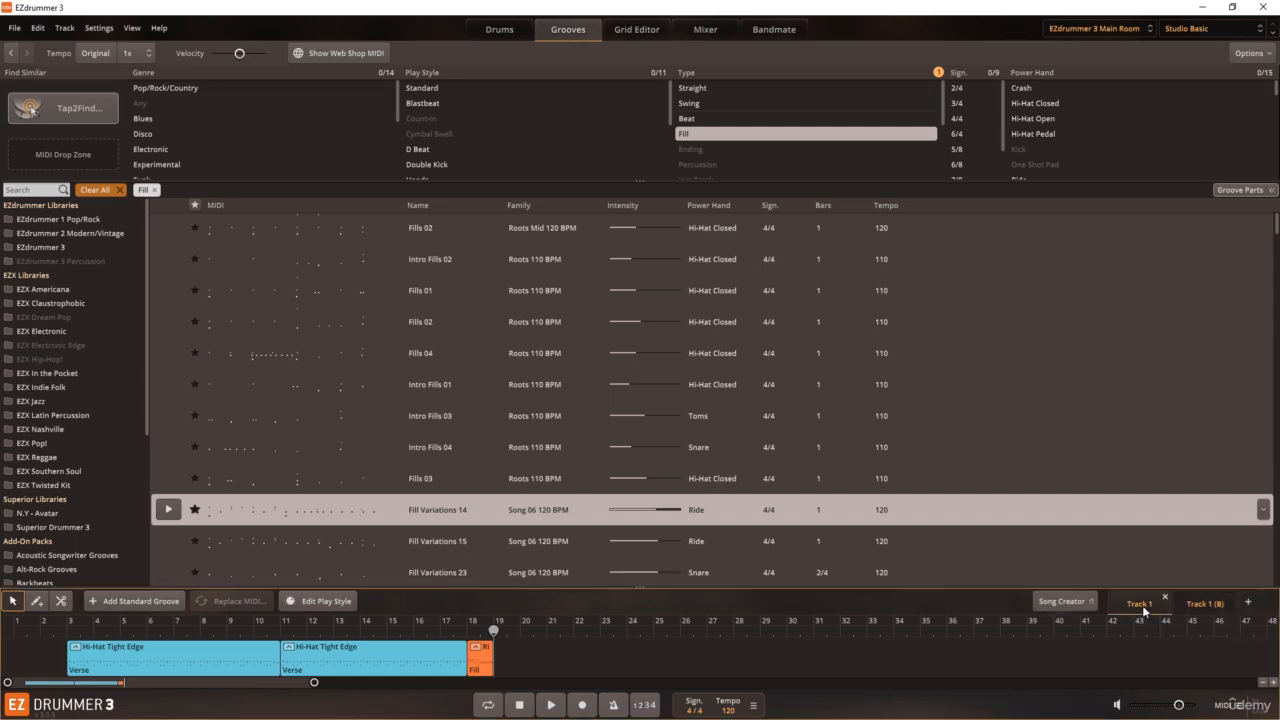
click(1204, 604)
right_click(1202, 606)
click(1190, 634)
text(Tra)
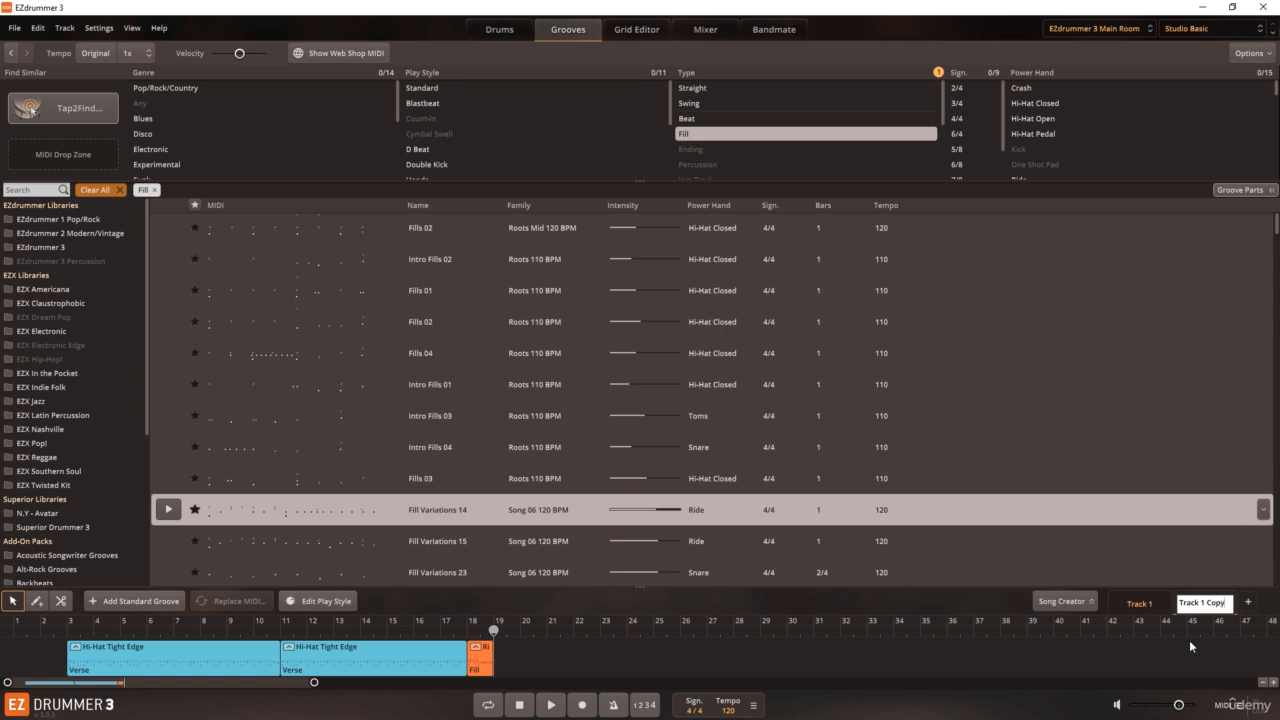
key(Return)
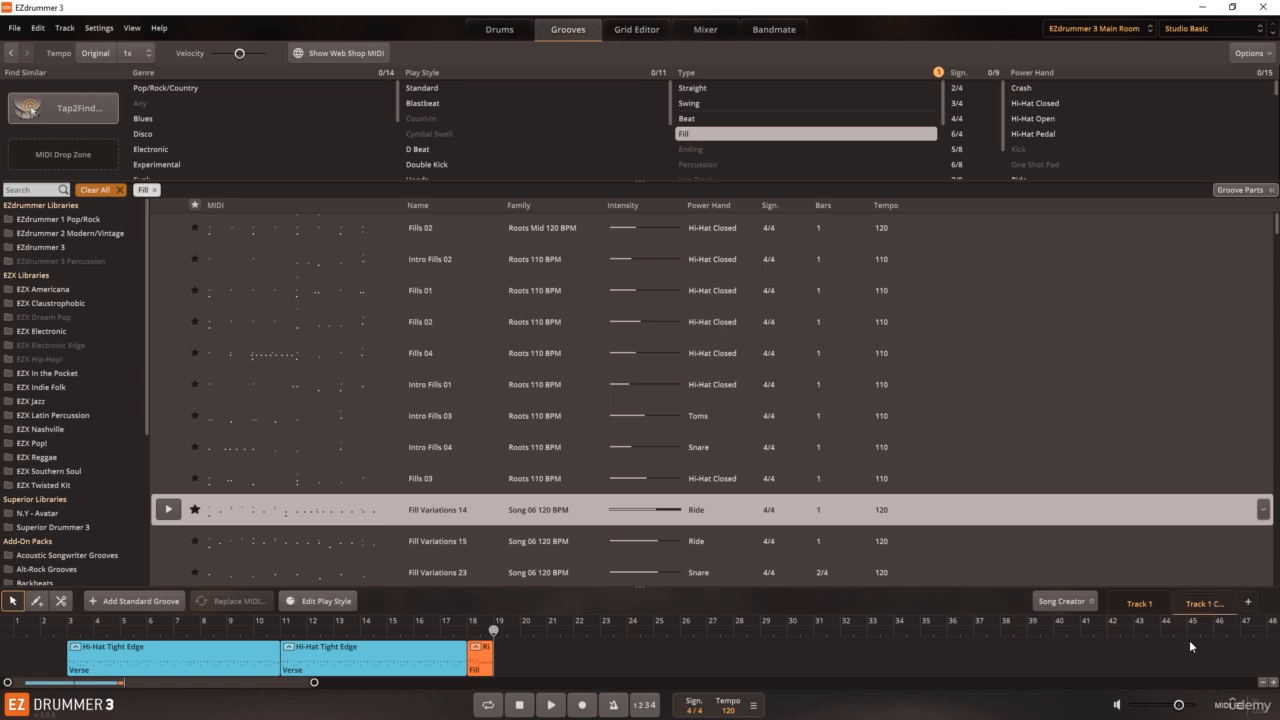
Step: Split the second verse block at bar 15, delete its second part, and move the fill to bar 14
click(458, 674)
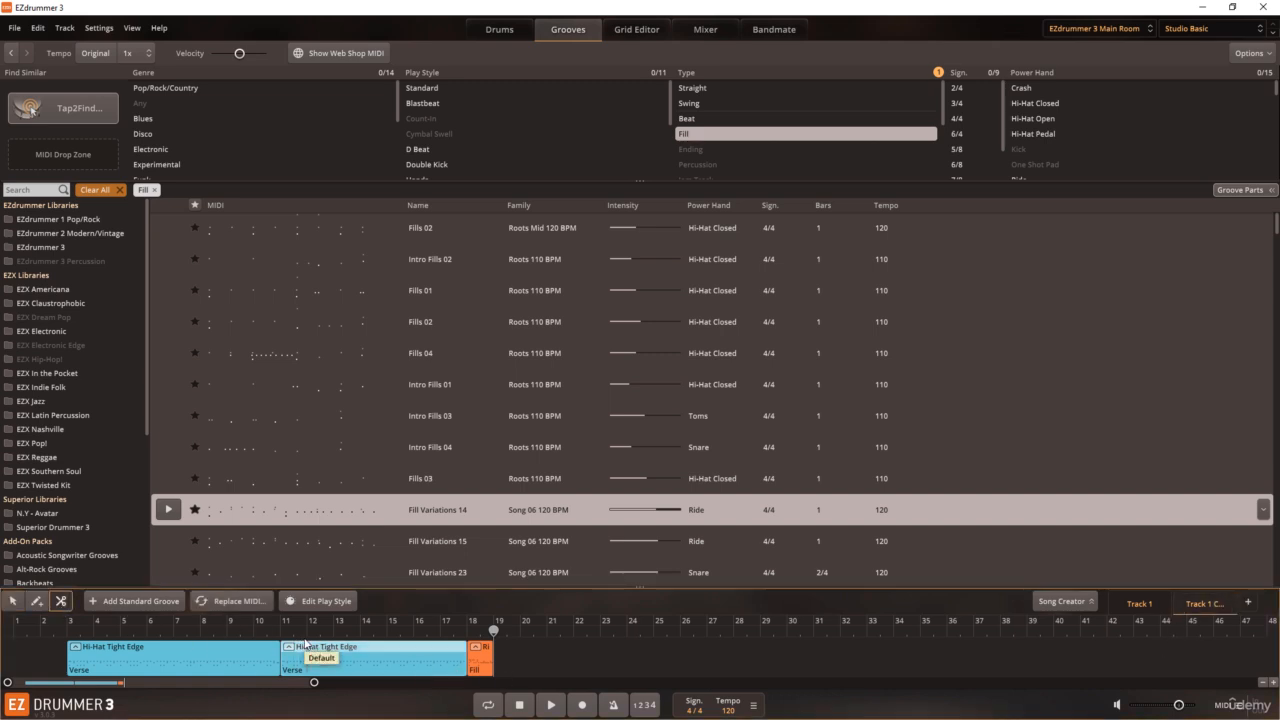
click(389, 651)
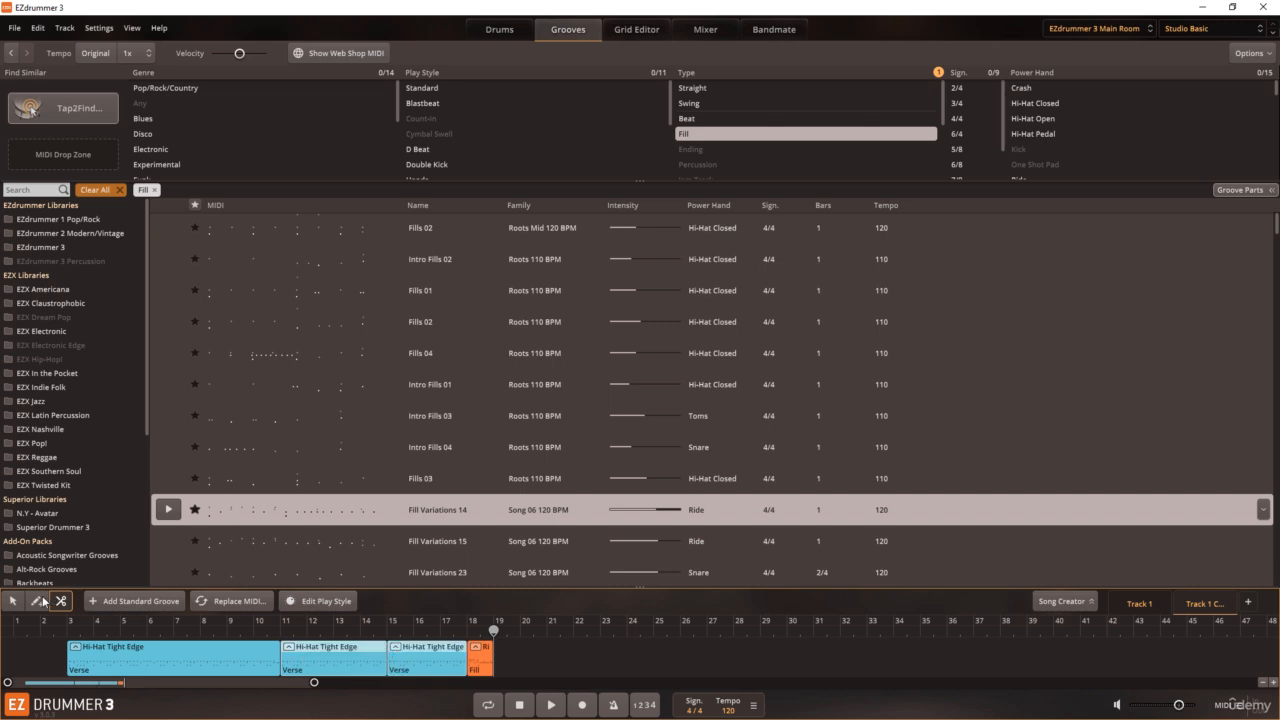
click(14, 602)
click(417, 668)
key(Delete)
drag(472, 662, 396, 659)
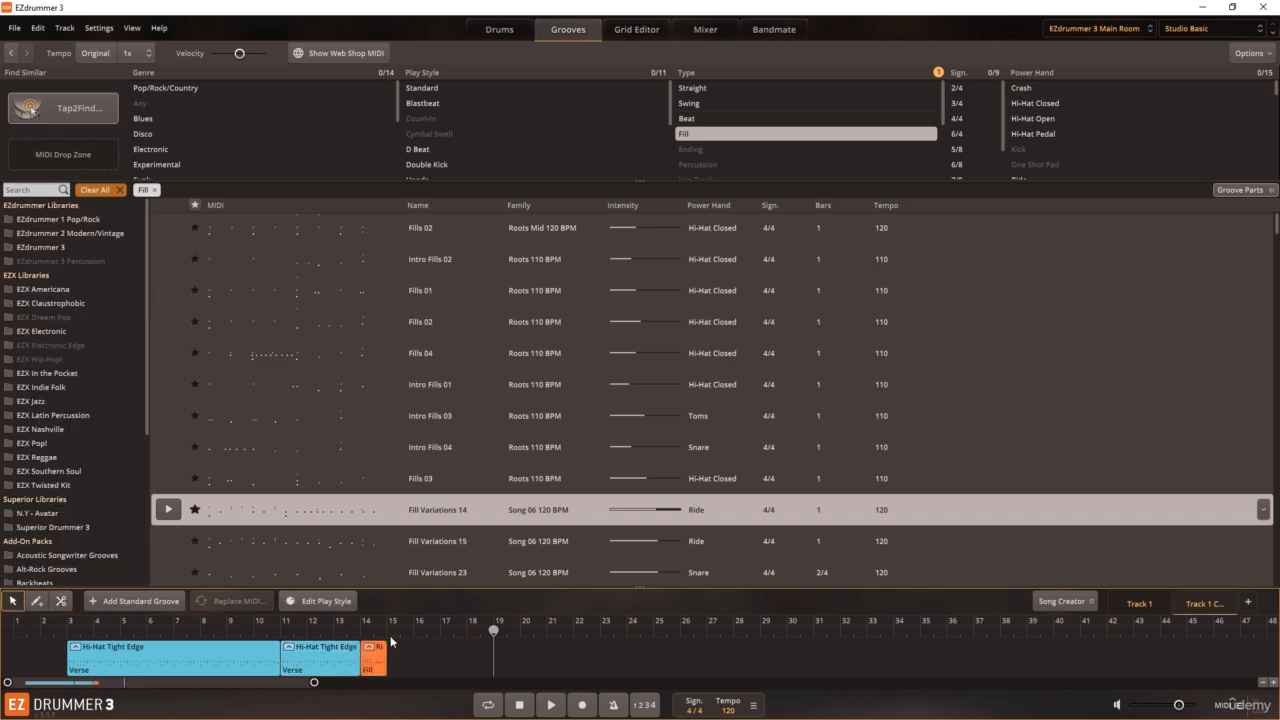
Step: Clear the fill filter, add the Bridge 01 groove (Straight 100 BPM) at bar 15, and compare the copy with Track 1
click(389, 630)
click(97, 189)
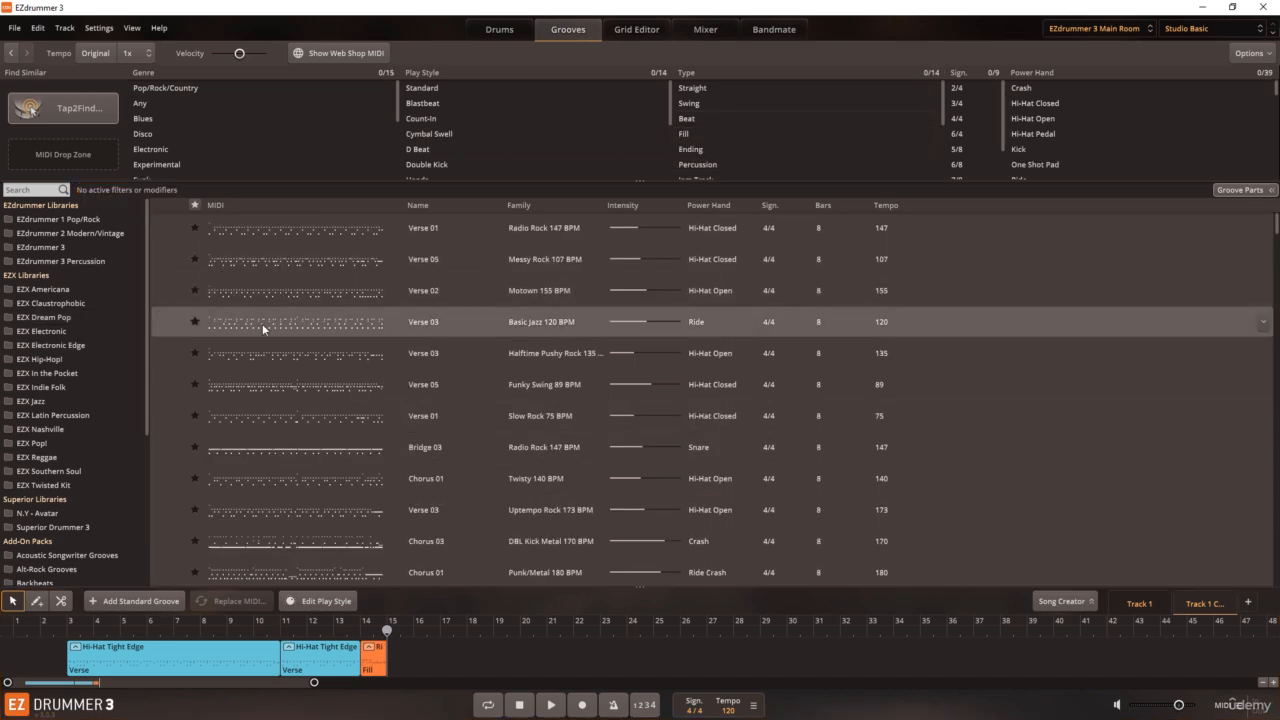
scroll(262, 325, down, 5)
drag(280, 469, 394, 668)
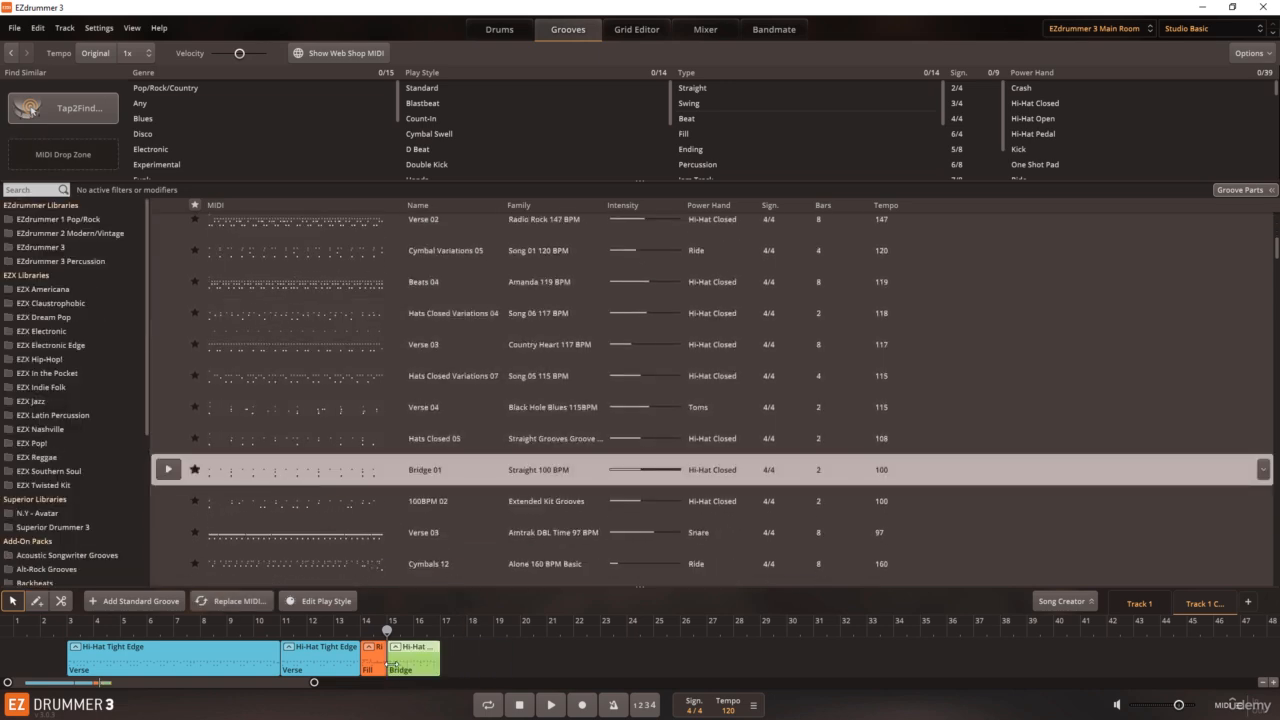
click(478, 651)
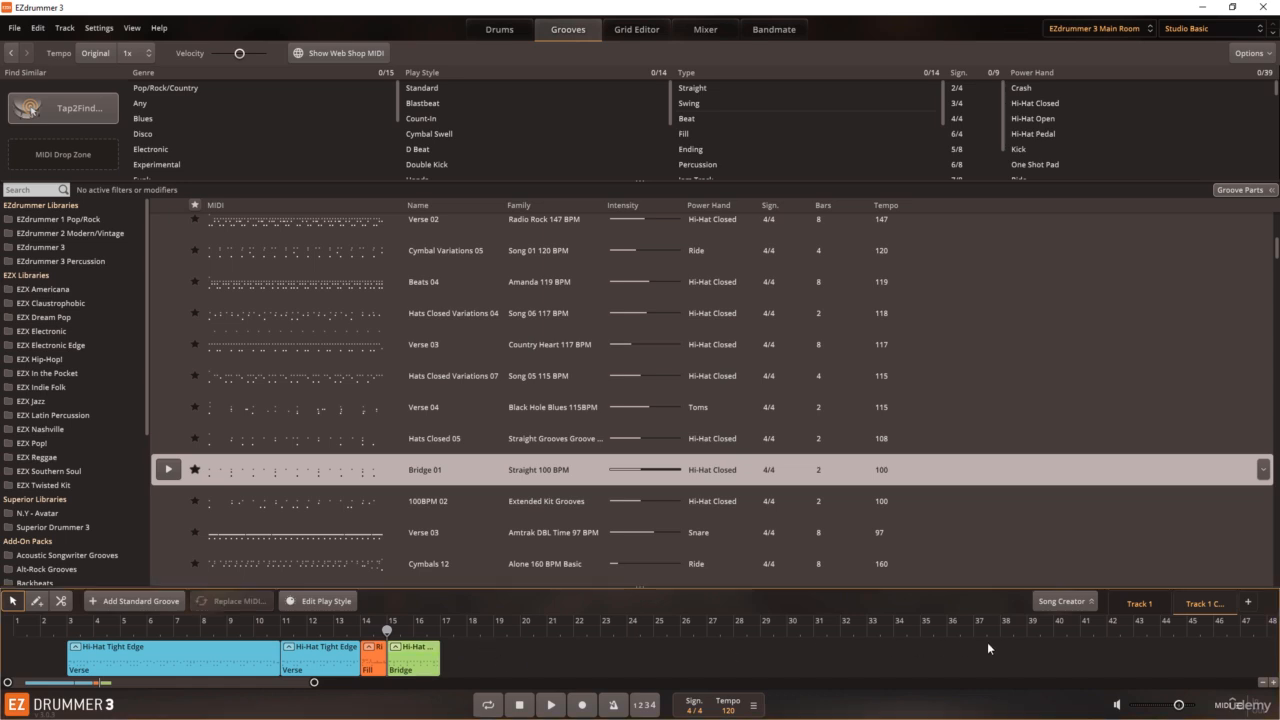
click(1129, 602)
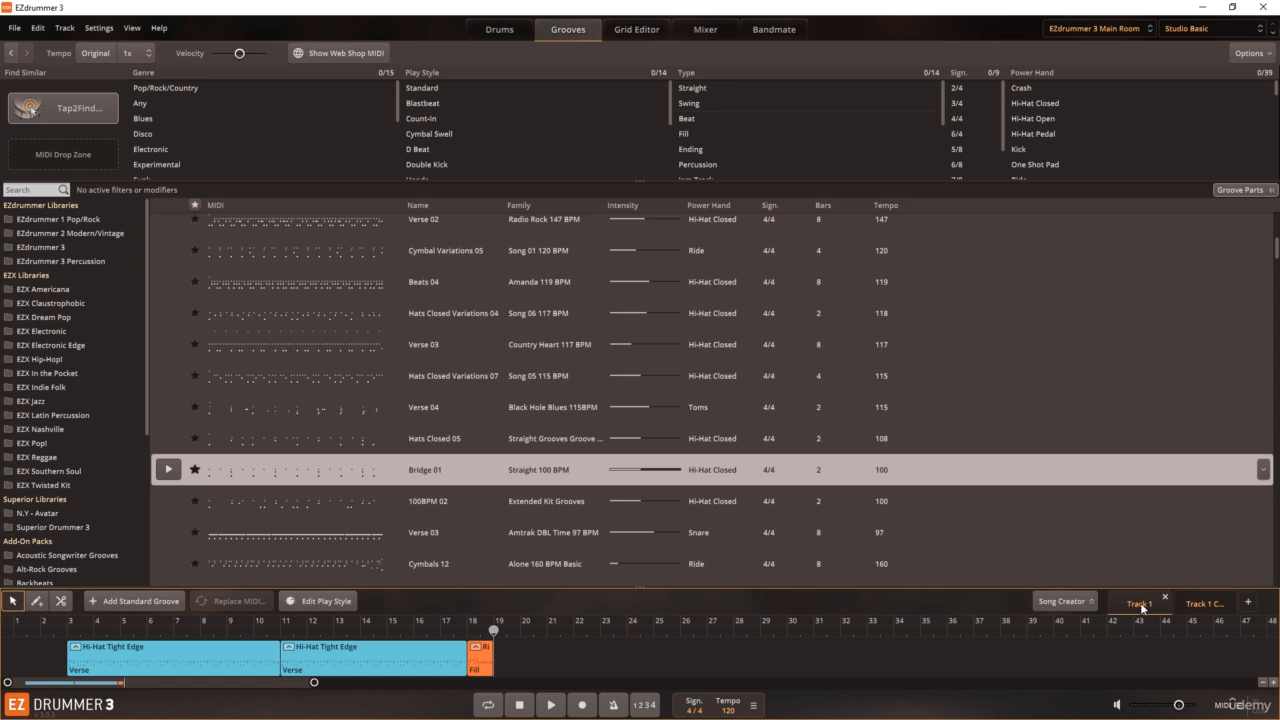
click(1189, 603)
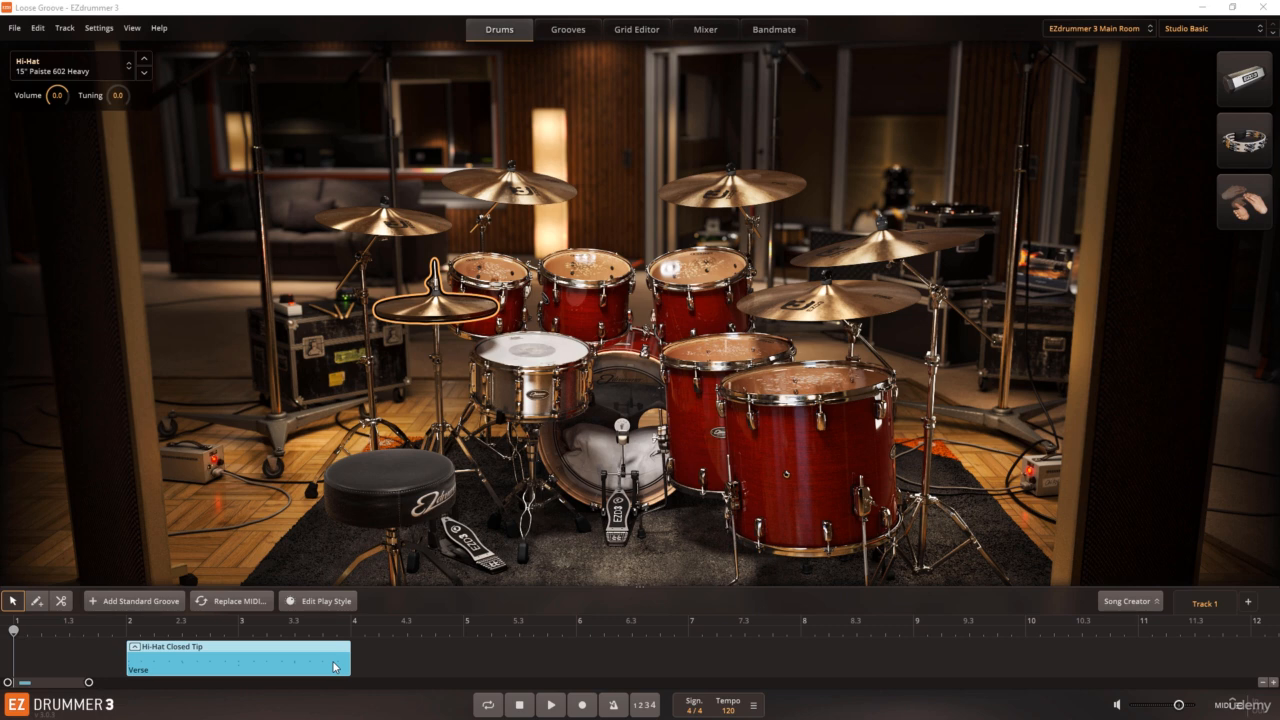
click(67, 29)
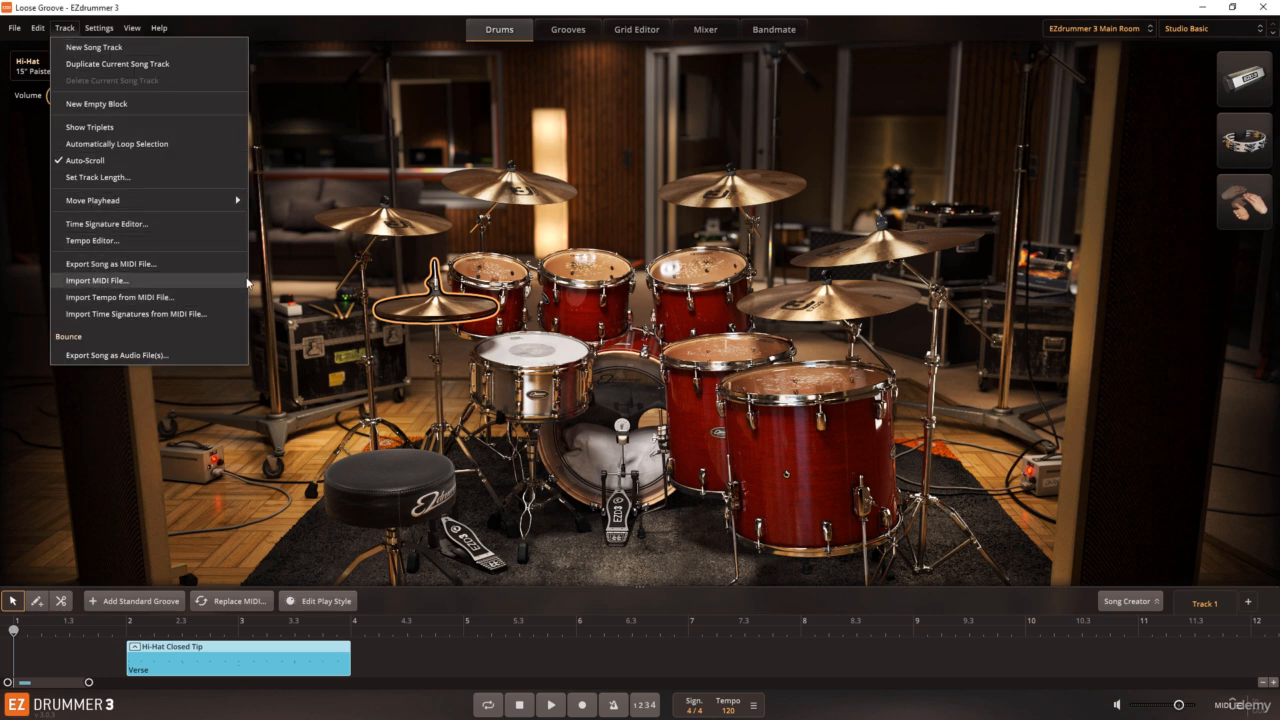
click(222, 456)
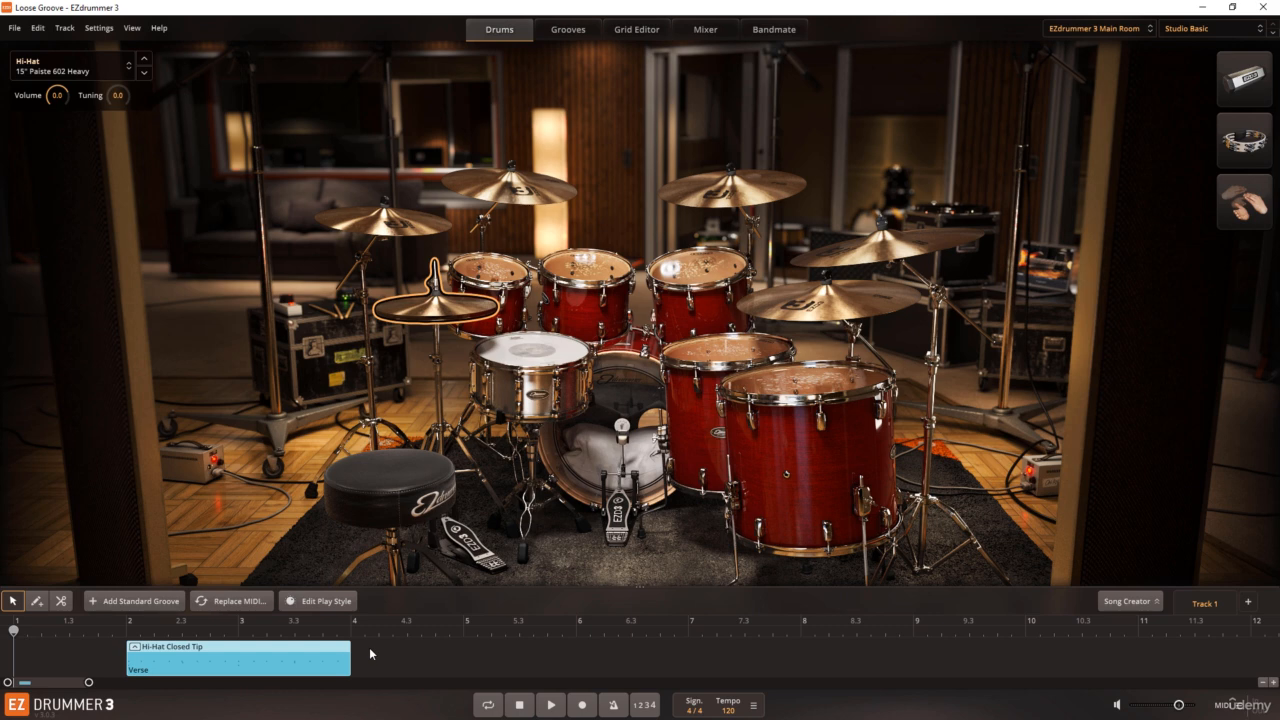
Step: Change the groove block's song part to Chorus, set it back to Verse, and deselect the block
right_click(307, 654)
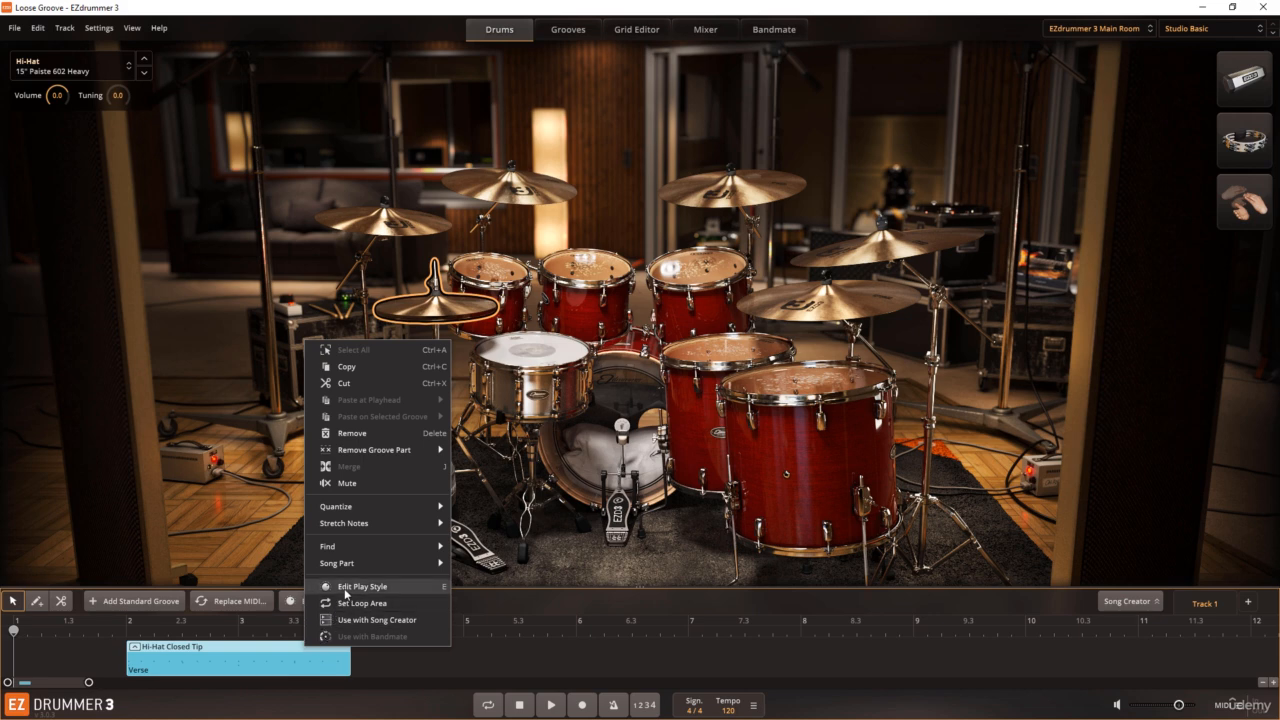
mouse_move(360, 568)
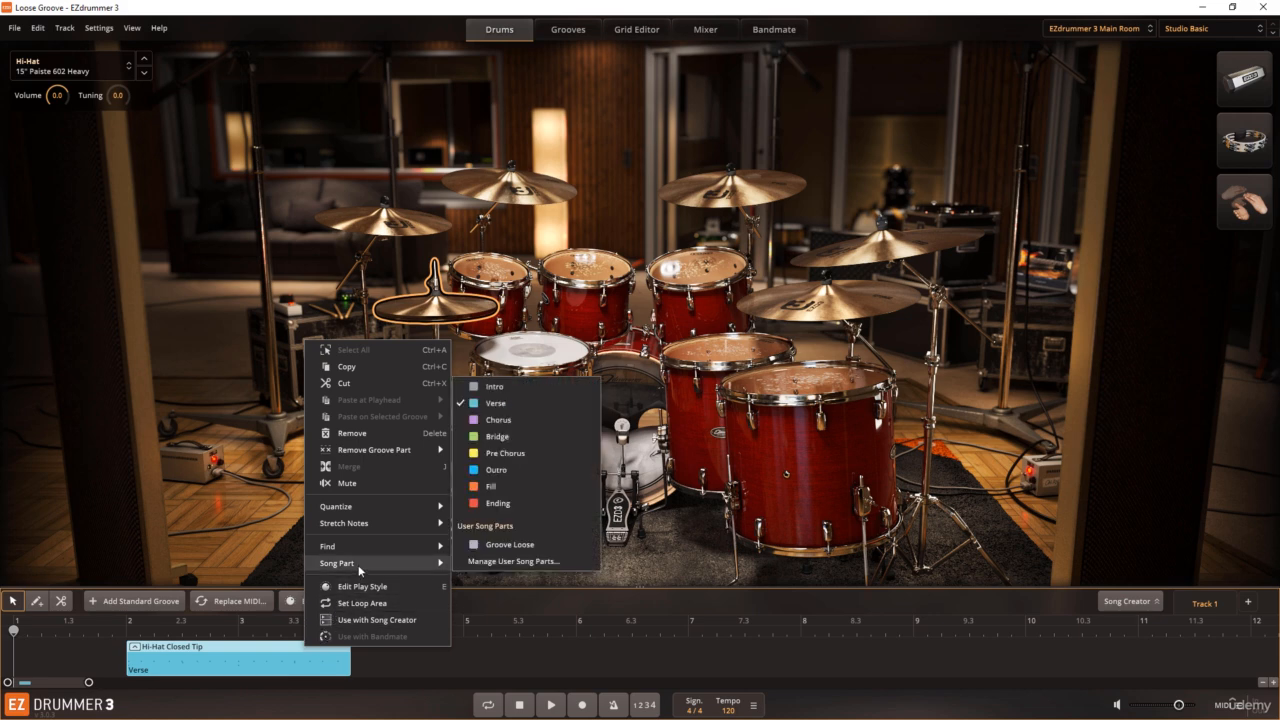
click(511, 419)
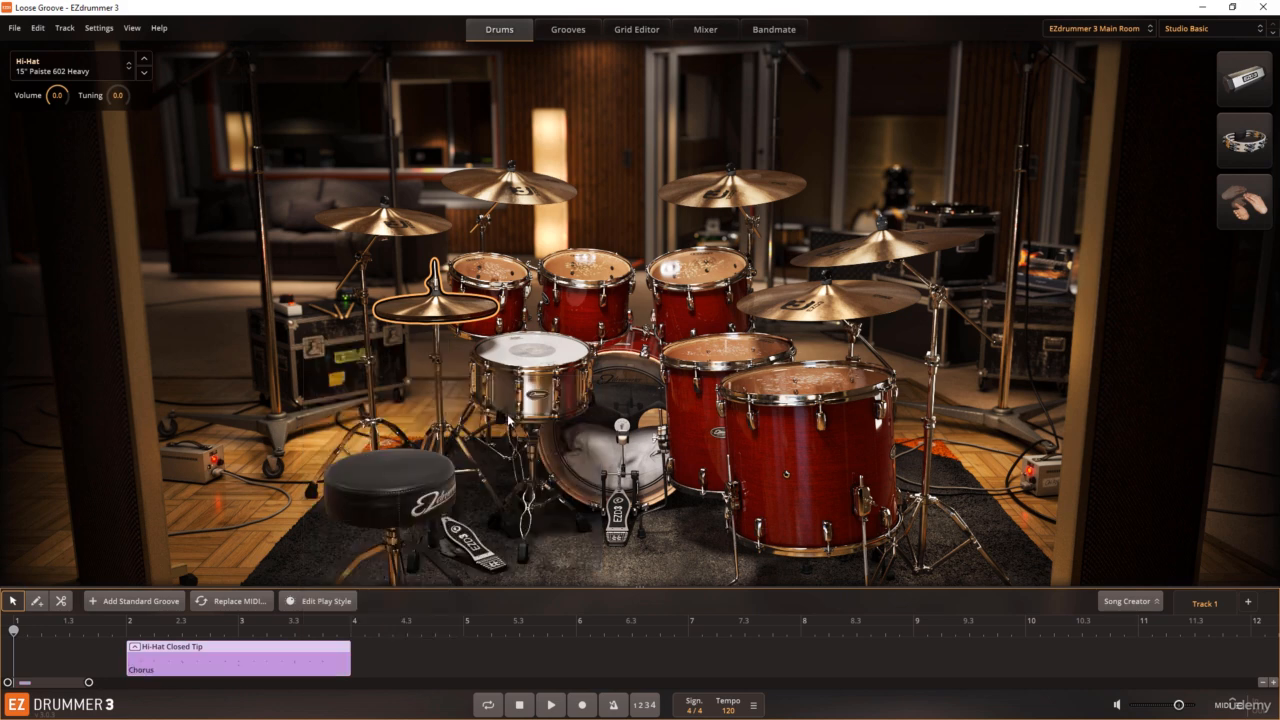
right_click(316, 650)
mouse_move(416, 560)
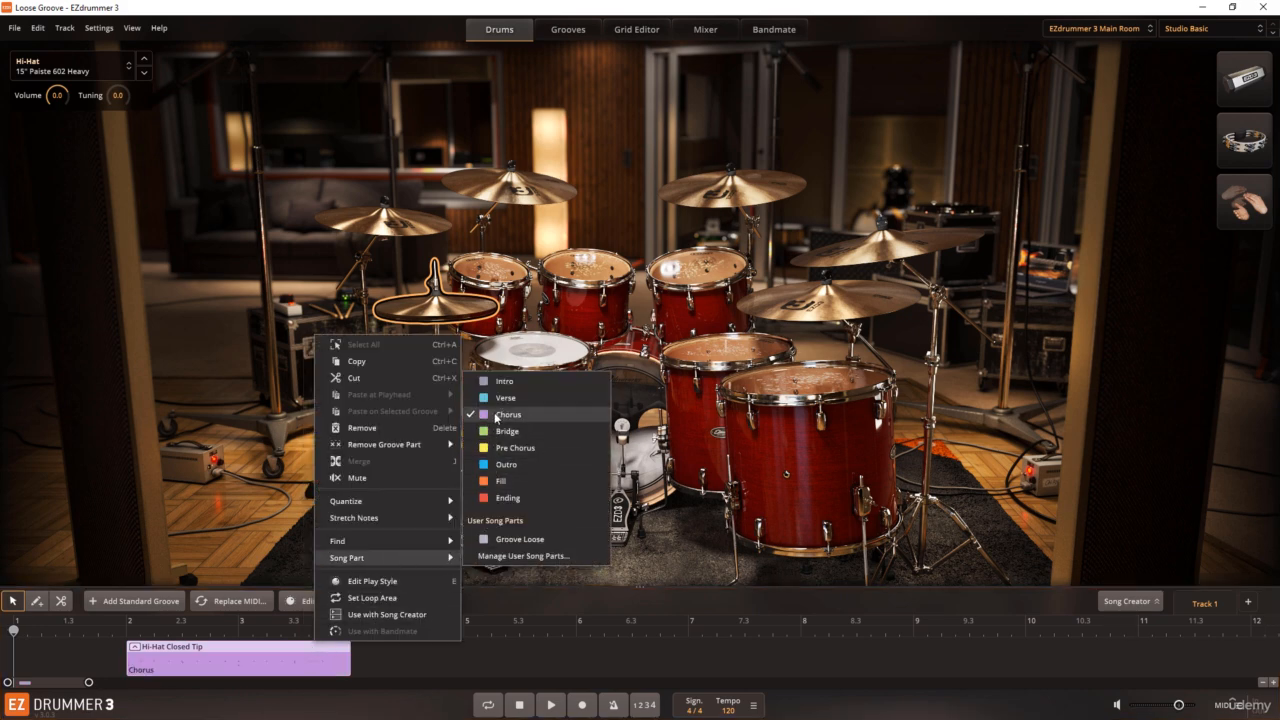
click(501, 399)
click(385, 658)
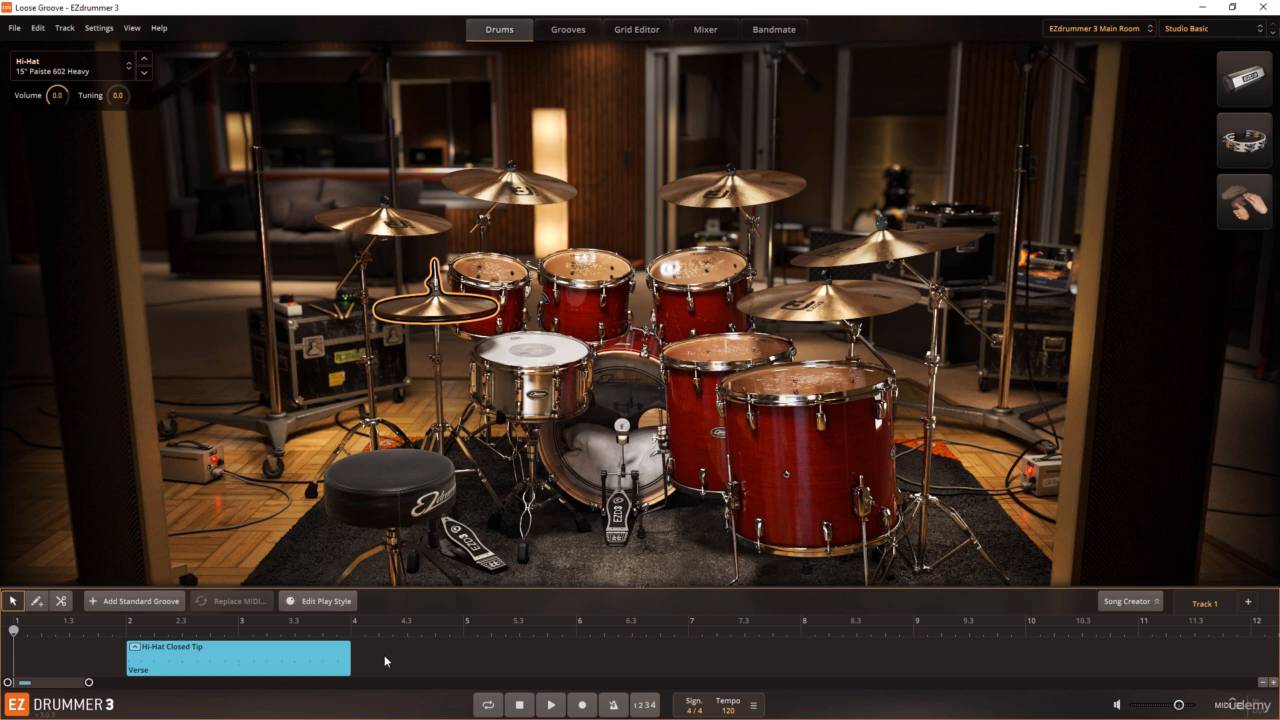
Step: Open the verse block in the Grid Editor, deselect its notes, enlarge the velocity area, and show the timing controls
click(338, 663)
double_click(318, 662)
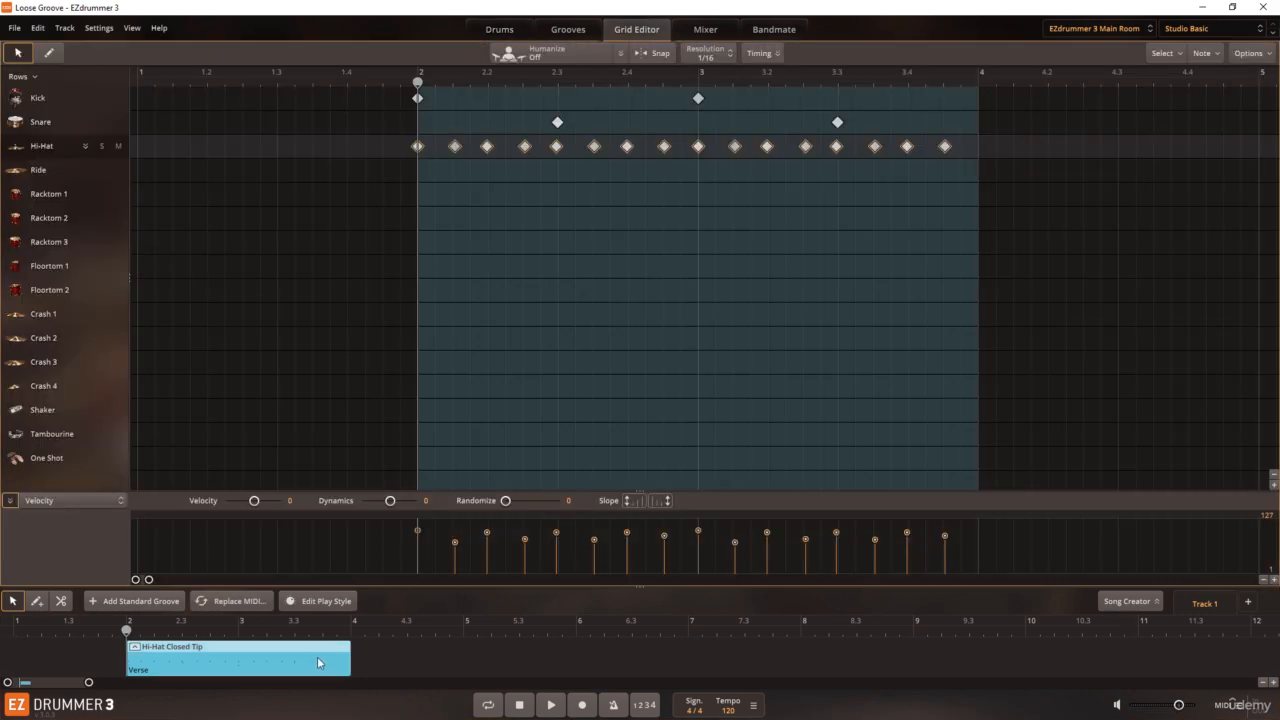
click(479, 219)
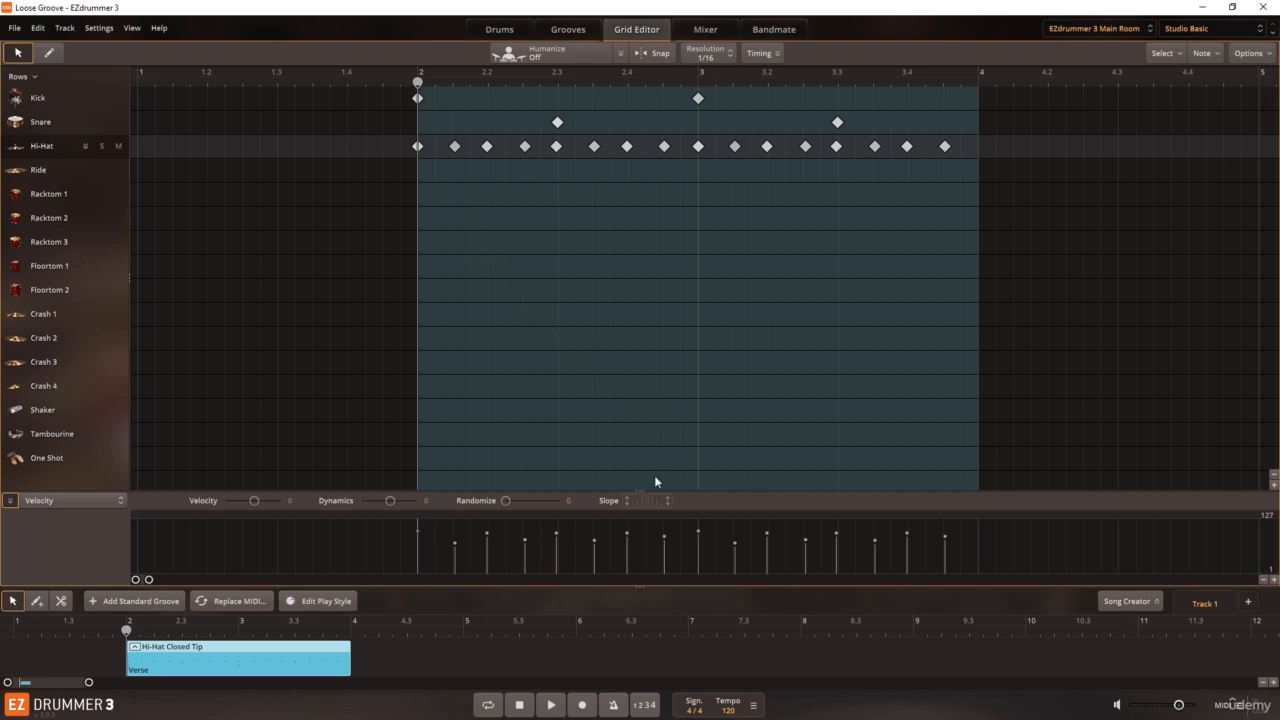
drag(646, 493, 633, 224)
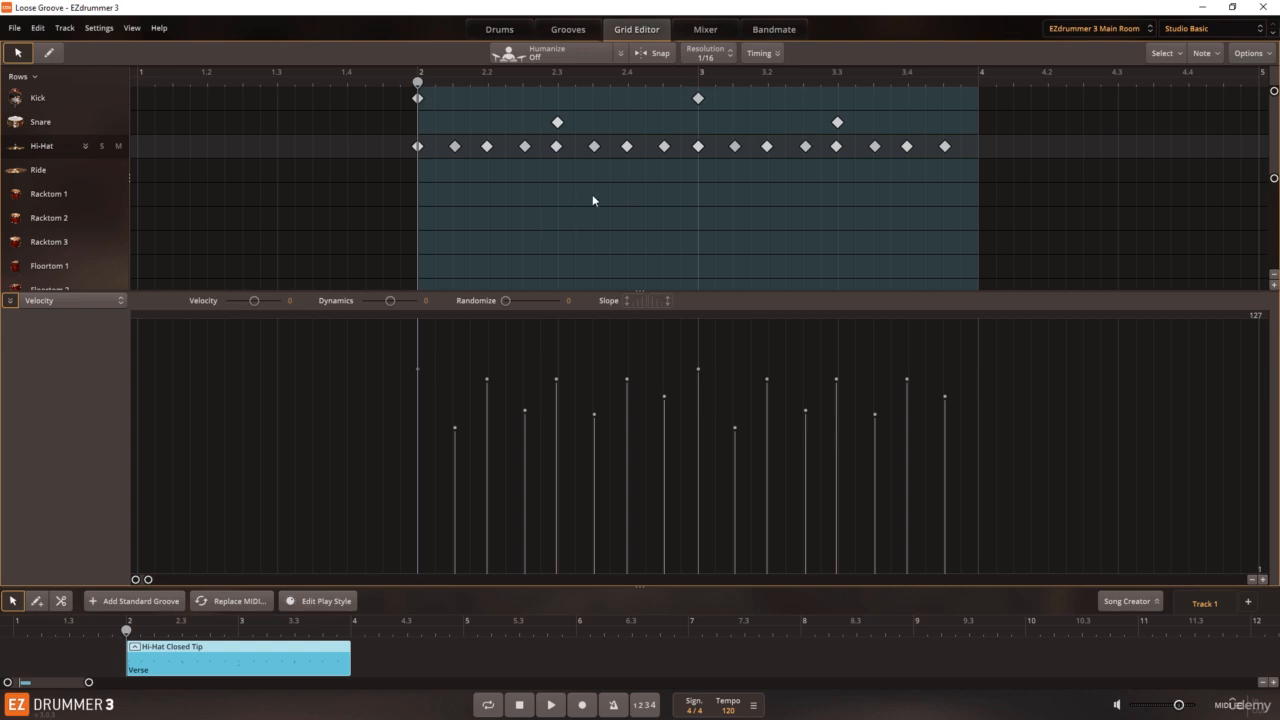
click(776, 55)
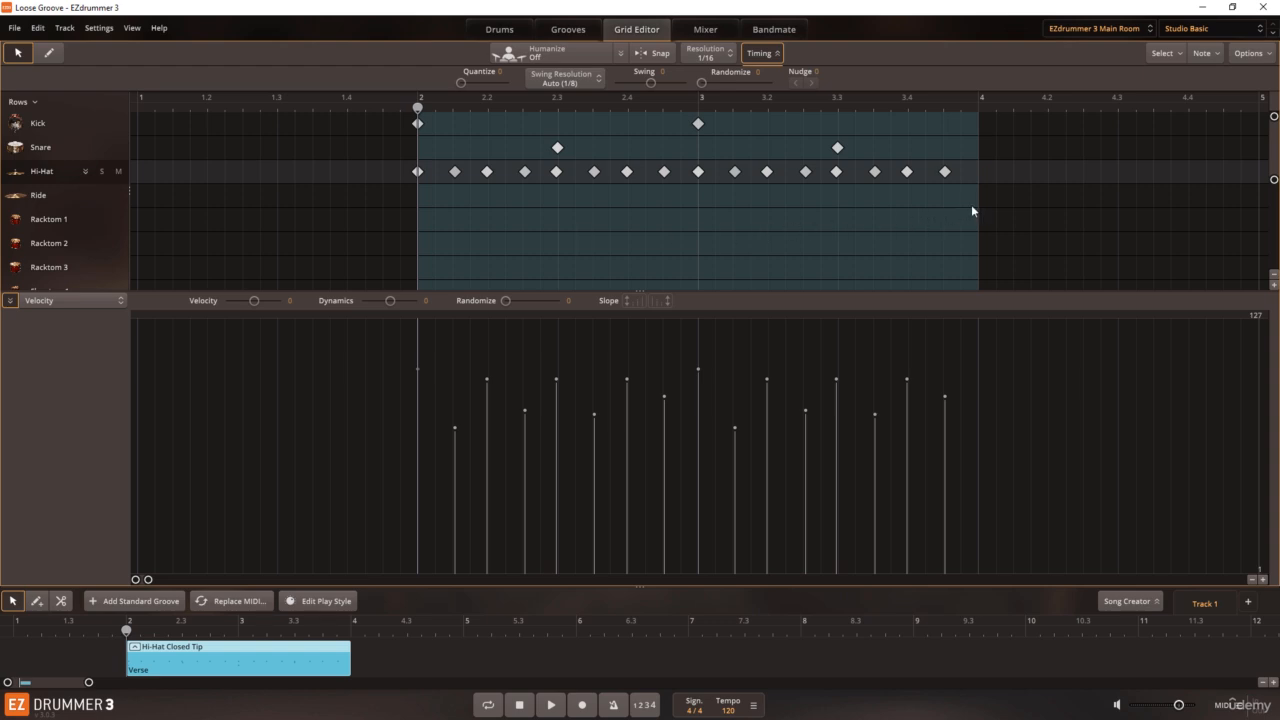
Step: Try quantizing all the hi-hat notes at 100, return Quantize to 0, and deselect the notes
drag(971, 205, 399, 171)
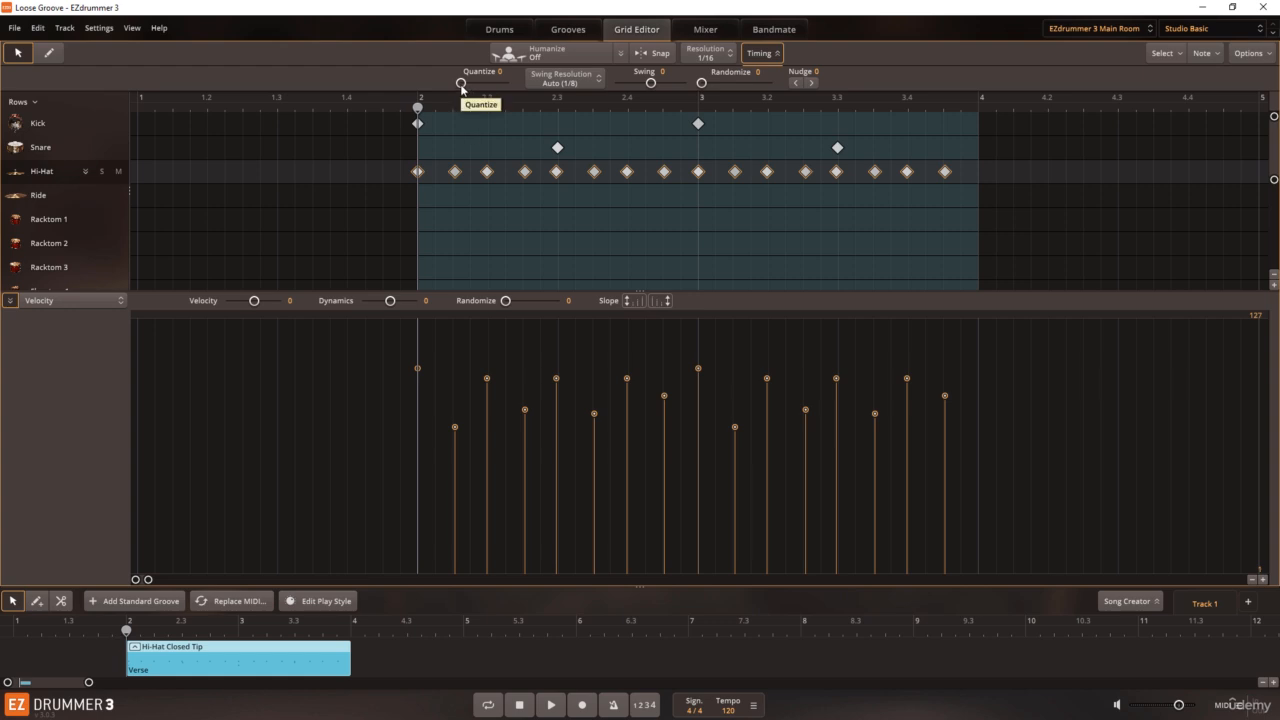
drag(461, 86, 514, 96)
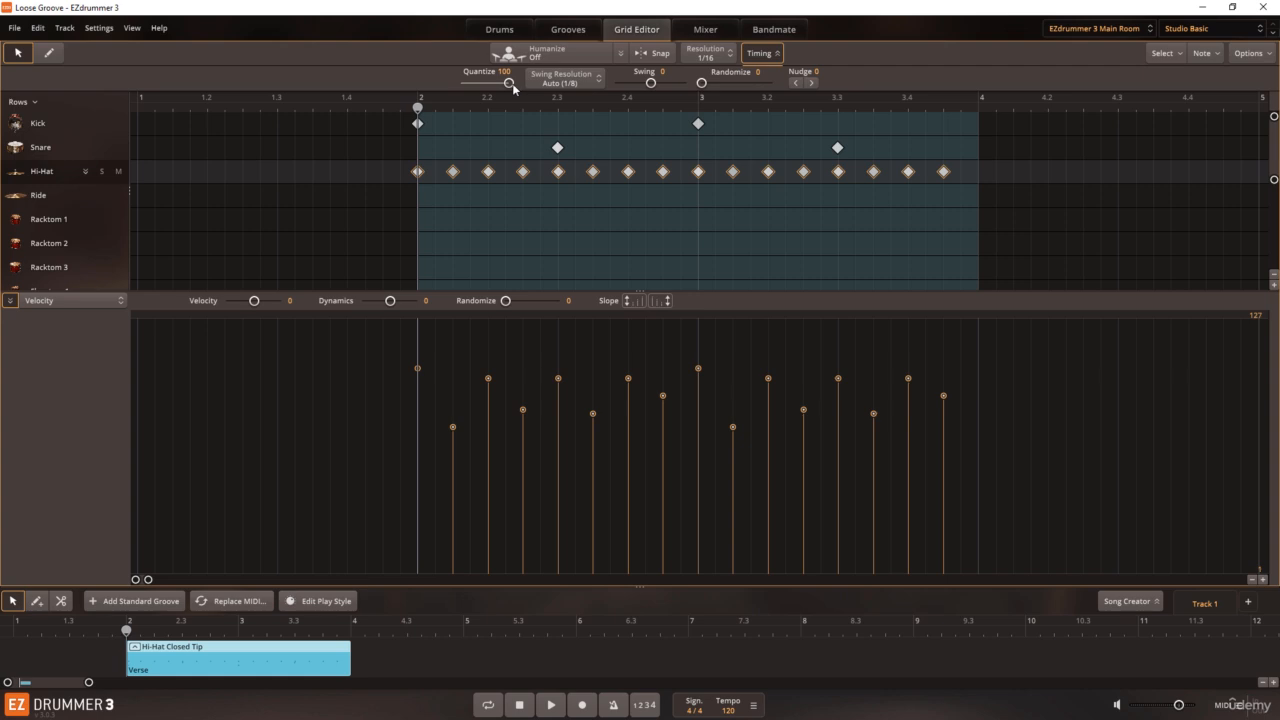
drag(510, 84, 463, 85)
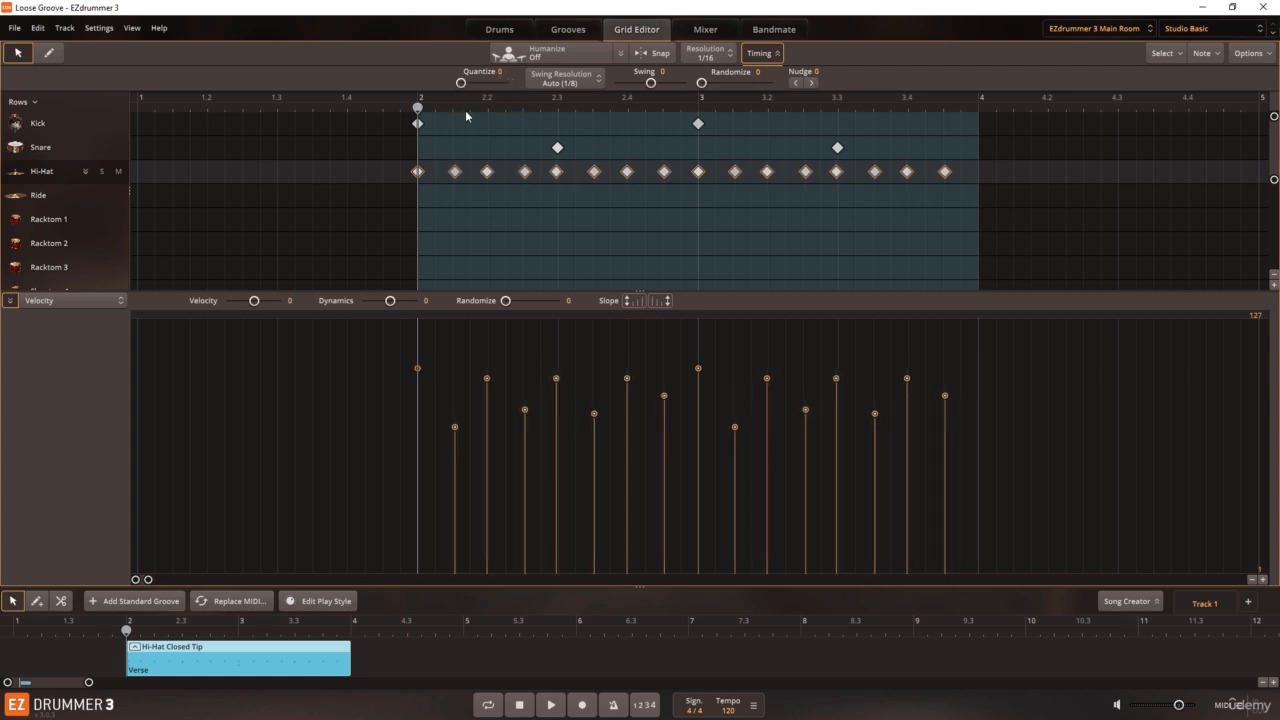
click(471, 229)
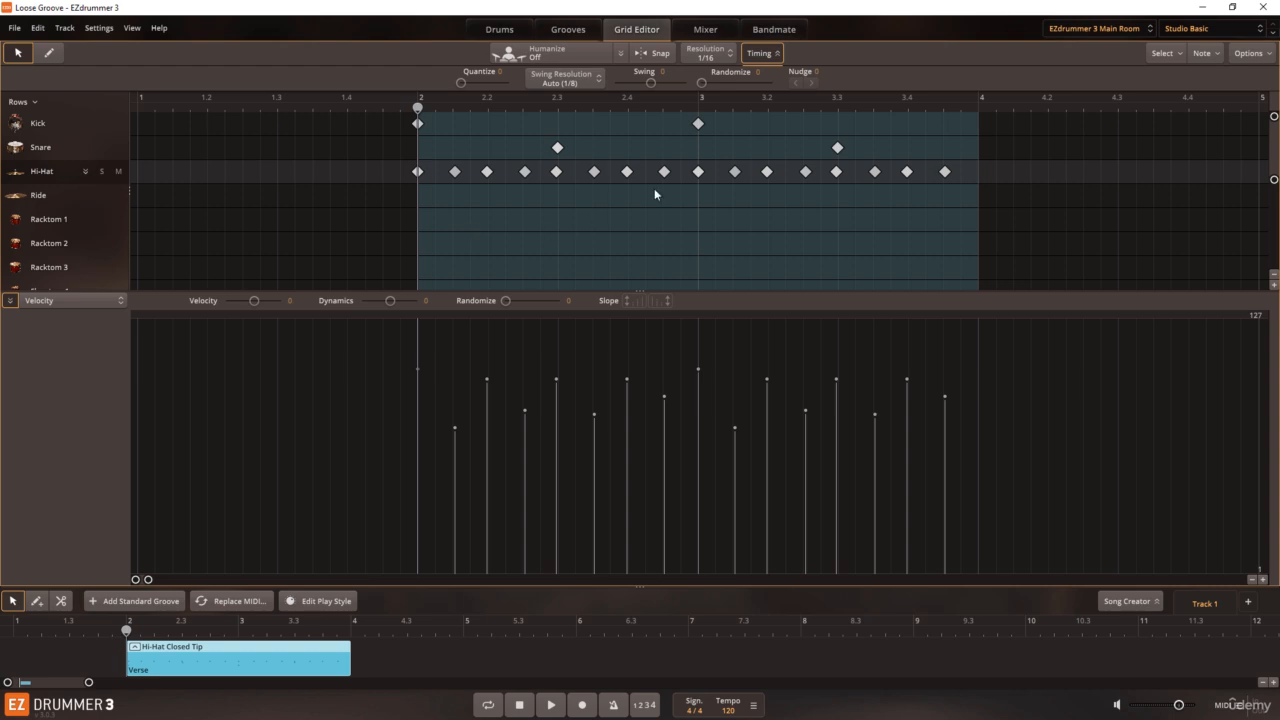
Step: Try quantizing both snare notes at 100, return Quantize to 0, and keep the grid resolution at 1/16
drag(857, 146, 545, 153)
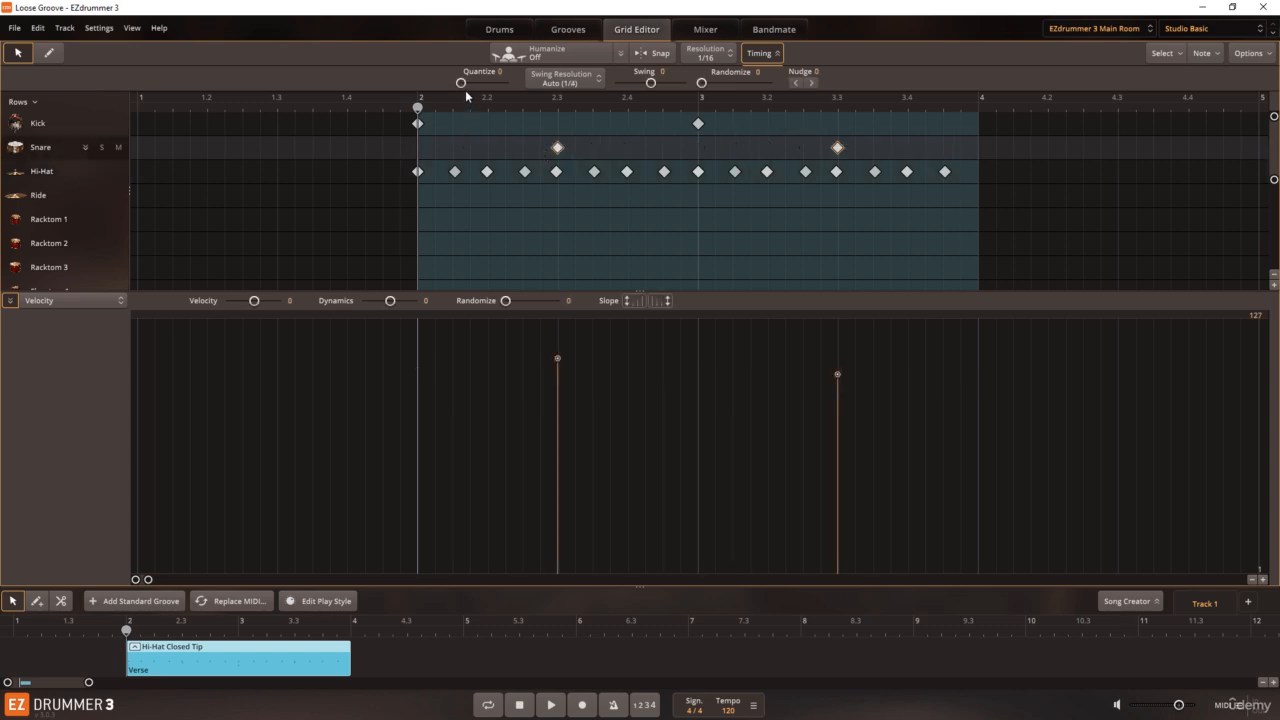
drag(460, 82, 516, 86)
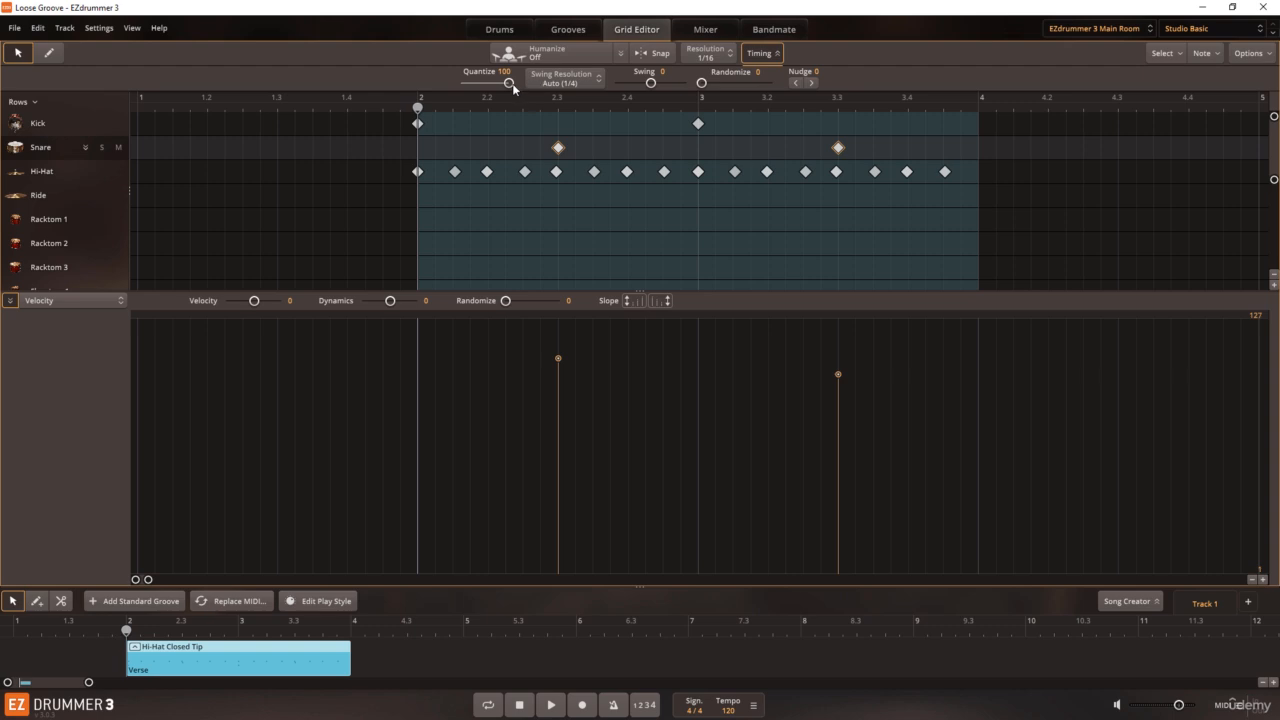
drag(511, 83, 444, 87)
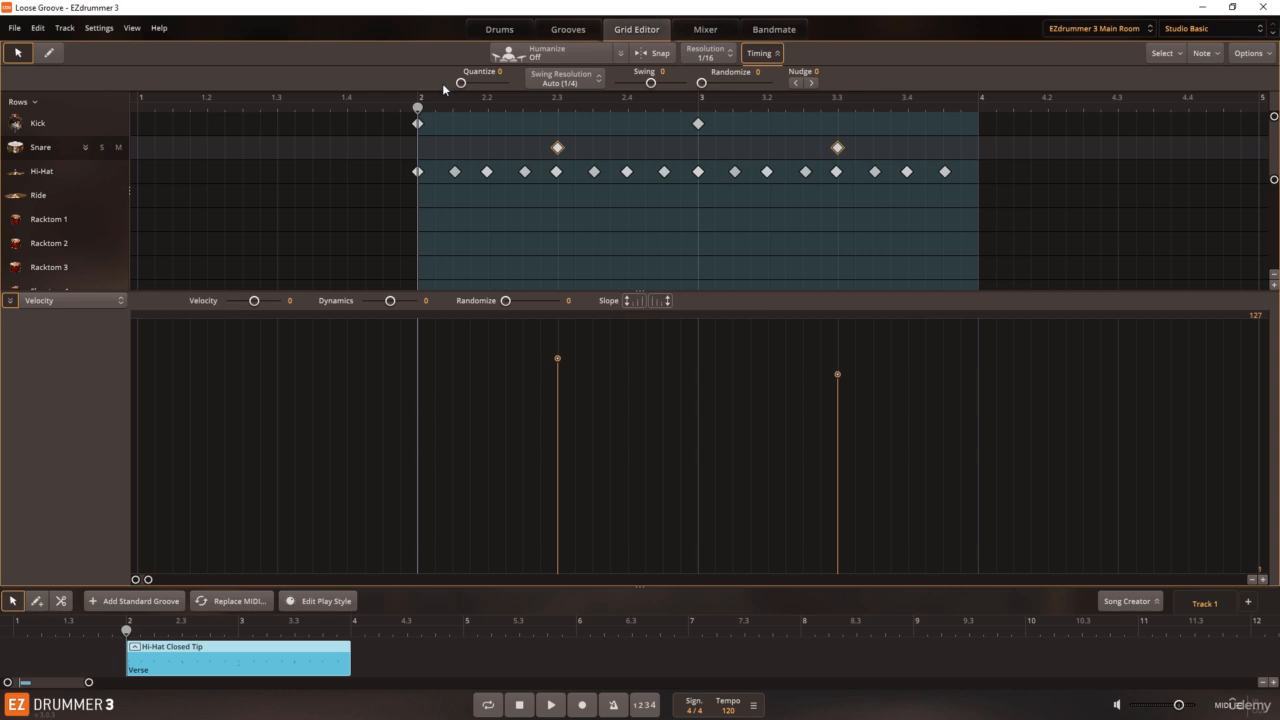
click(490, 215)
click(706, 57)
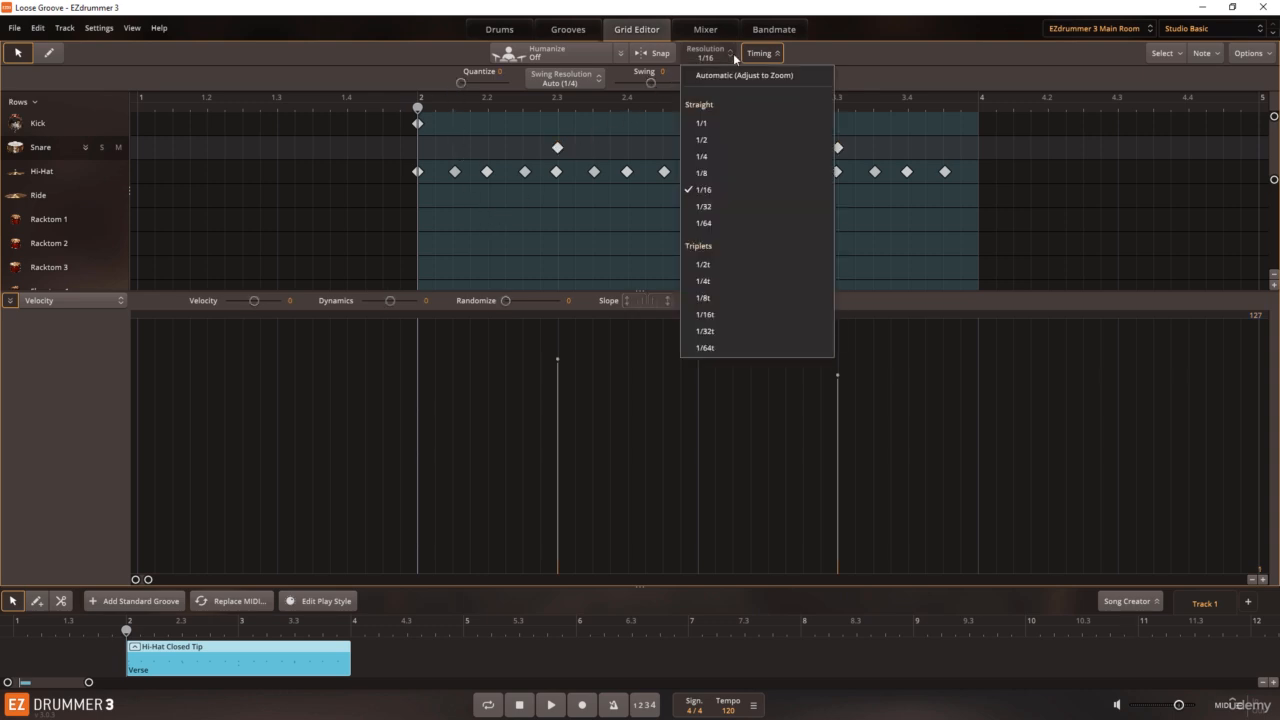
click(705, 191)
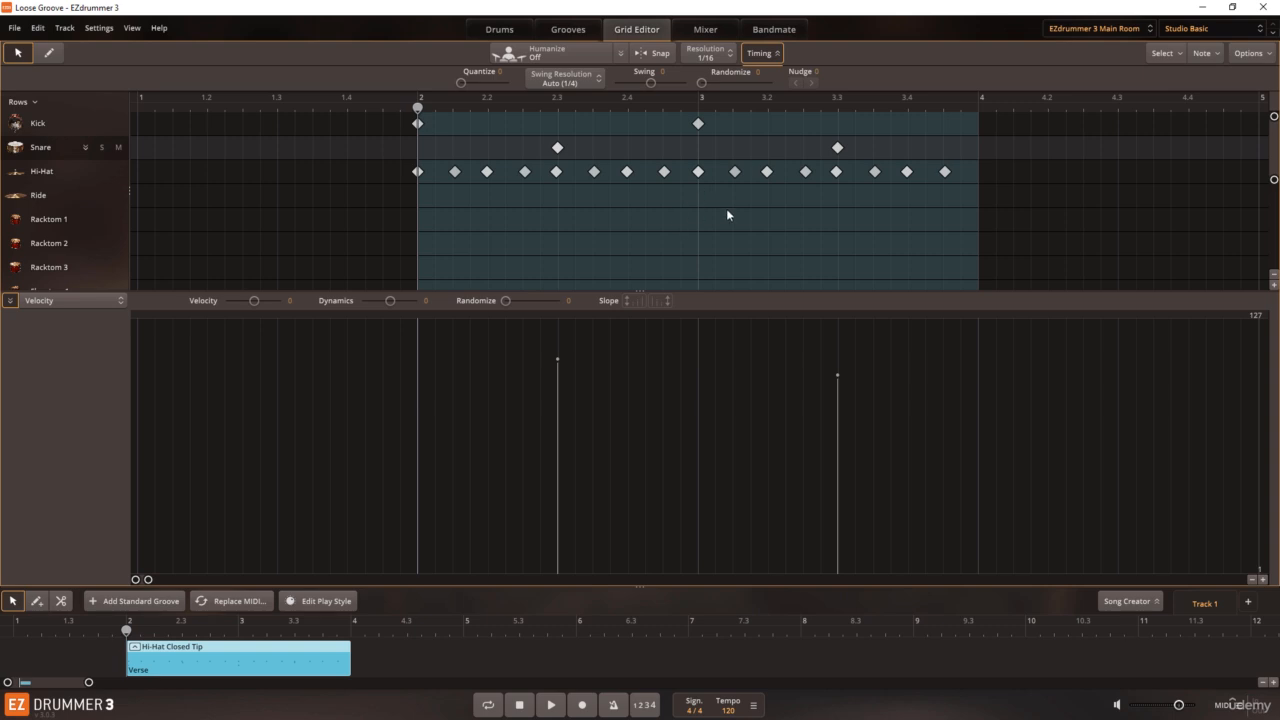
Step: Select all kick, snare and hi-hat notes, try the Swing amount on them, and deselect them
drag(952, 196, 397, 118)
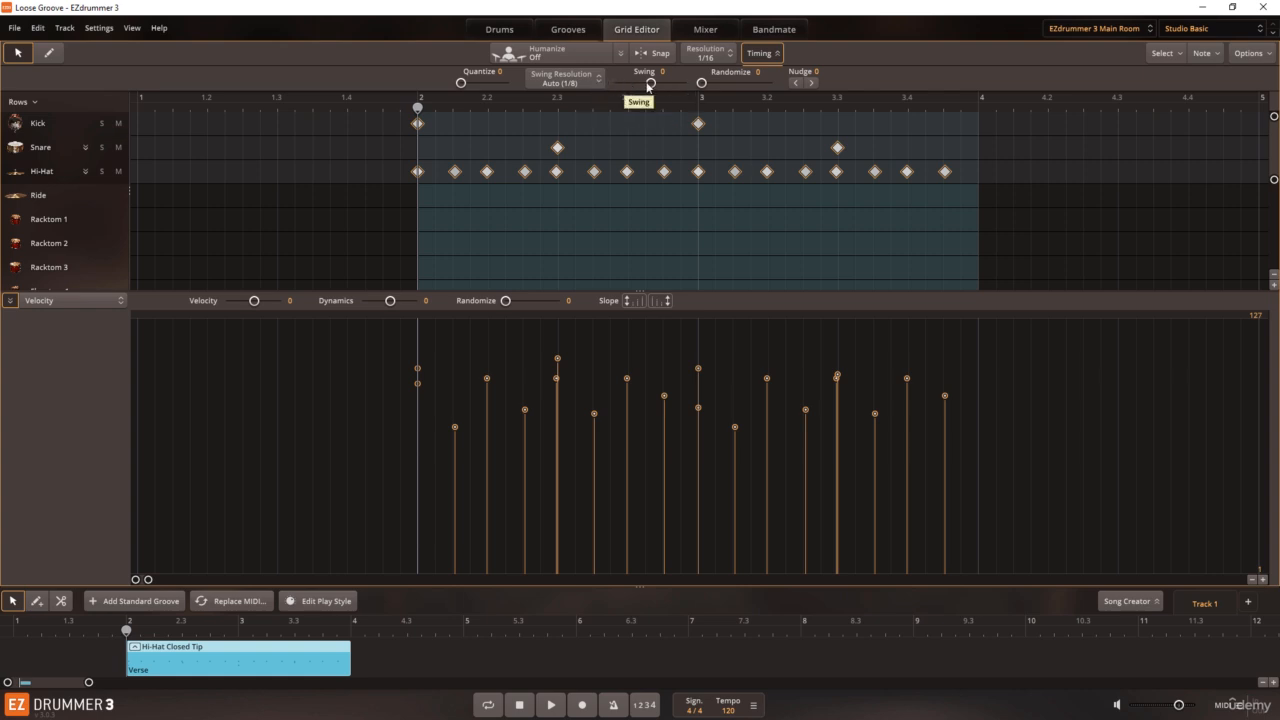
mouse_move(647, 86)
mouse_down()
mouse_move(670, 88)
mouse_move(631, 88)
mouse_move(679, 90)
mouse_move(660, 90)
mouse_up()
click(629, 221)
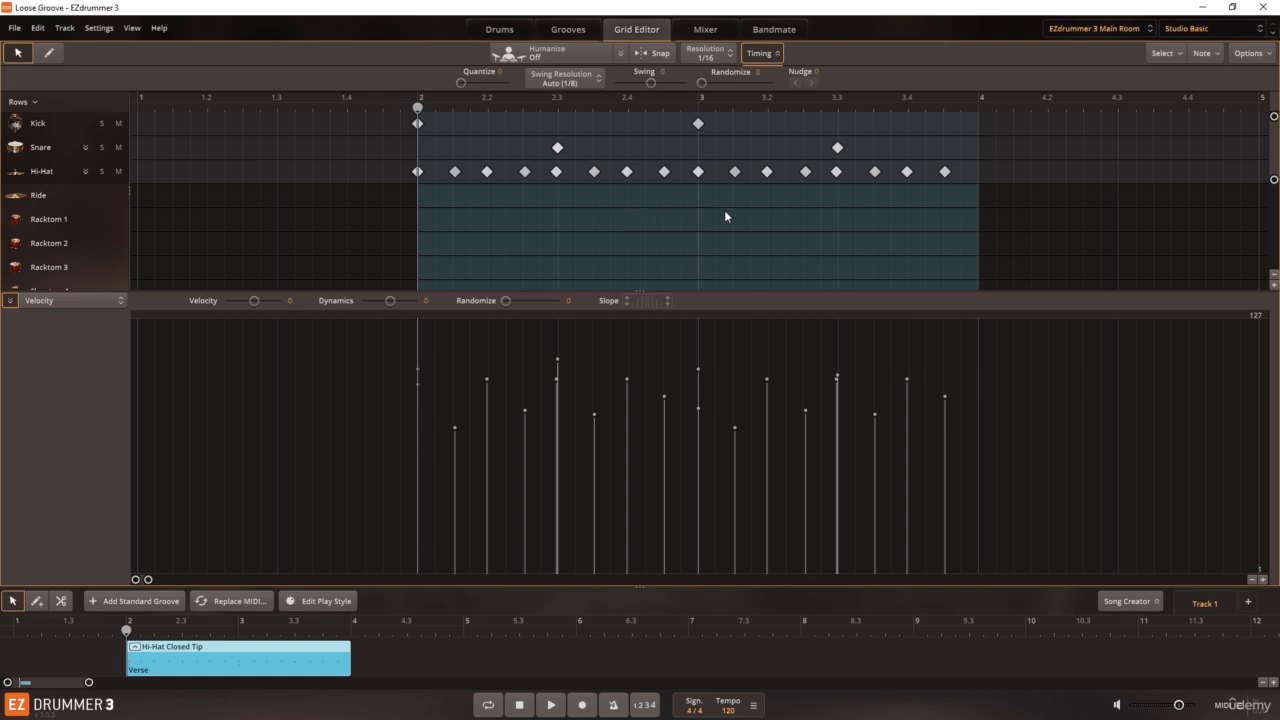
Step: Try timing randomization of 99 on the hi-hat notes, return Randomize to 0, and deselect them
drag(881, 188, 418, 170)
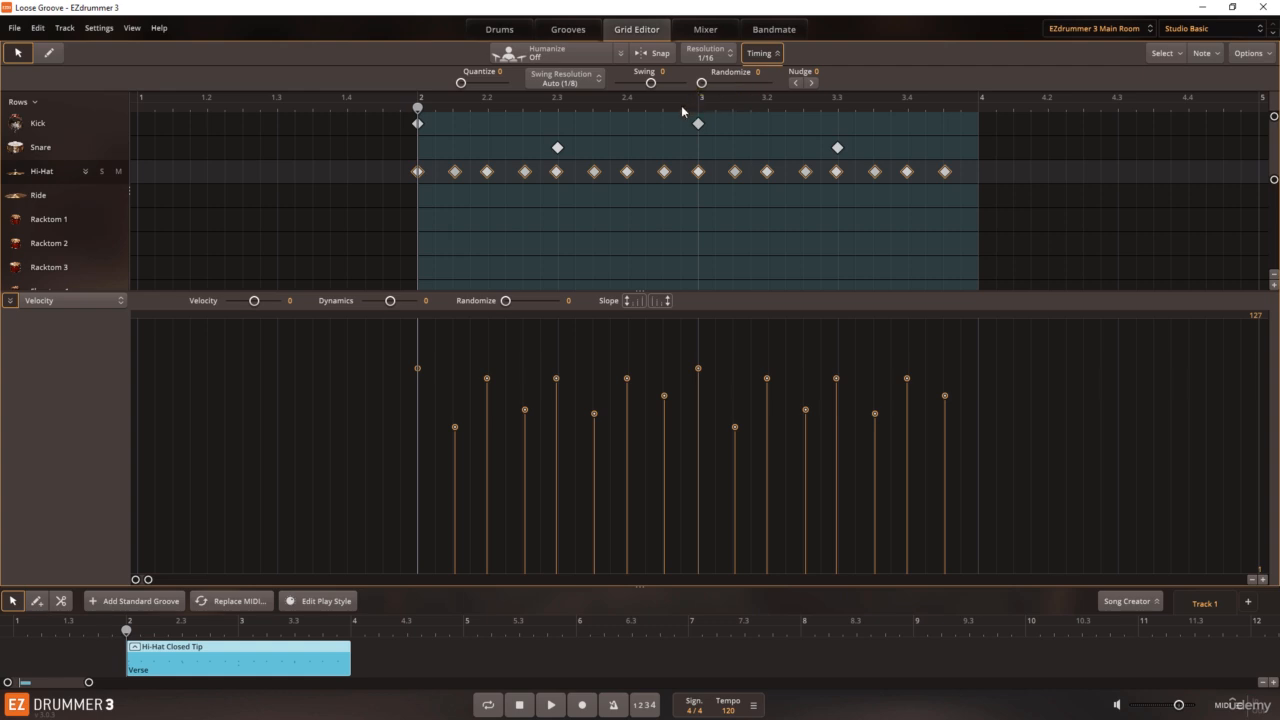
drag(701, 83, 771, 95)
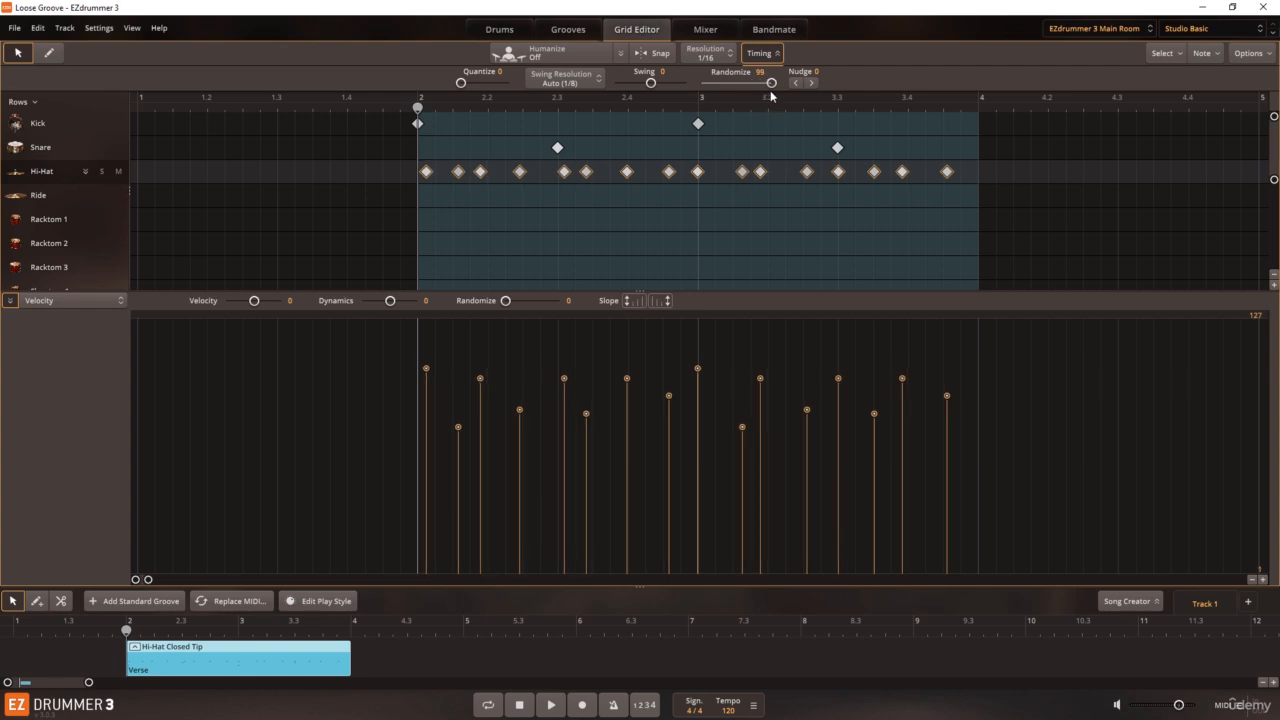
drag(771, 95, 698, 89)
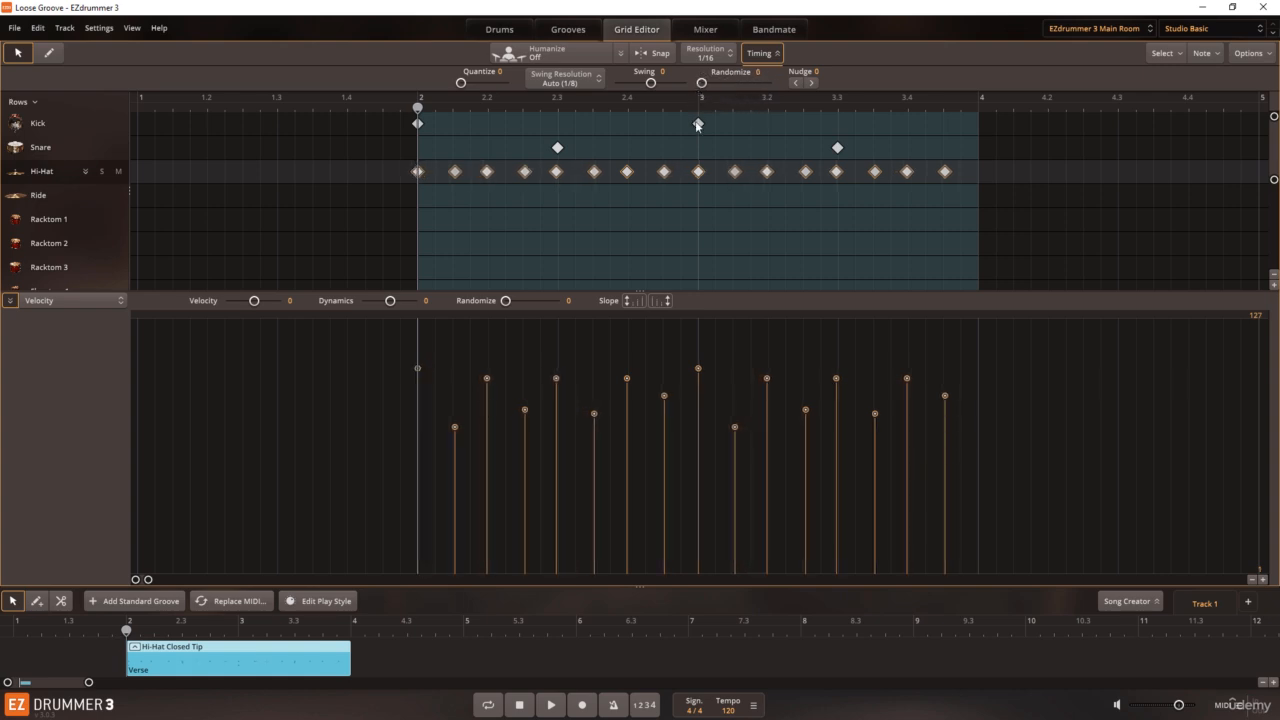
click(670, 218)
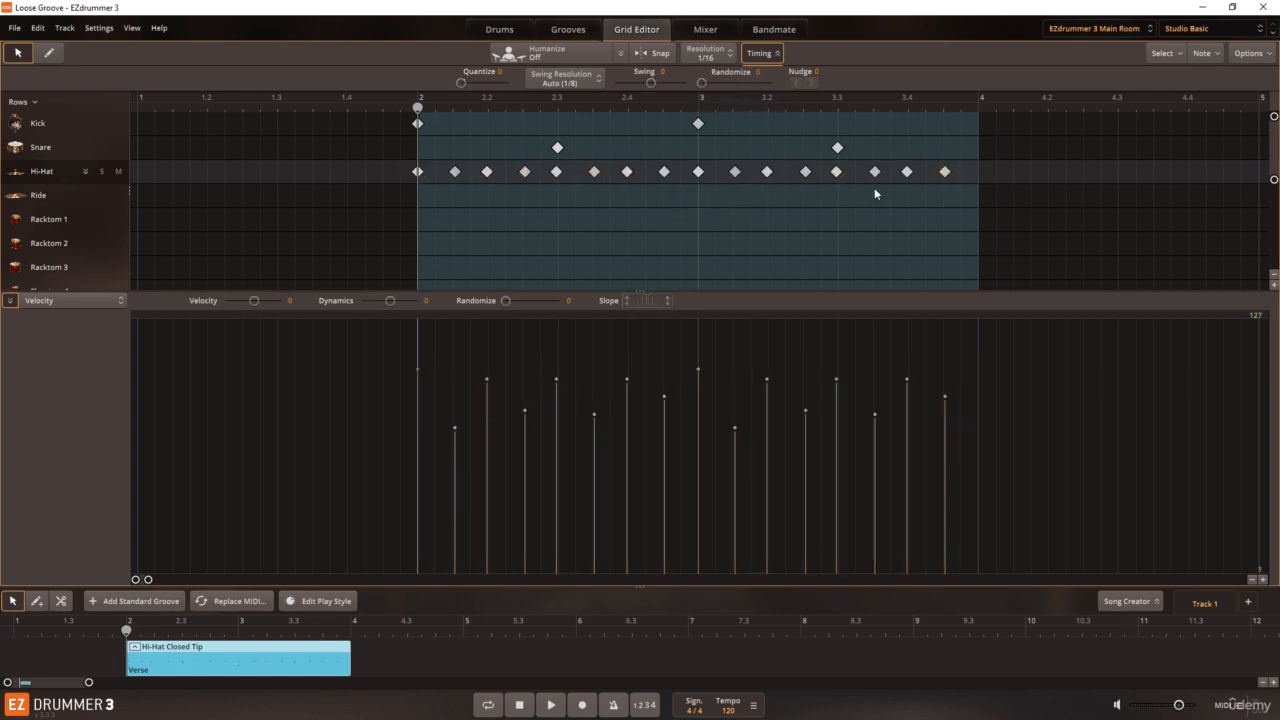
Step: Try nudging the hi-hat notes of the groove's second bar later, and nudge them back to 0
drag(948, 187, 700, 176)
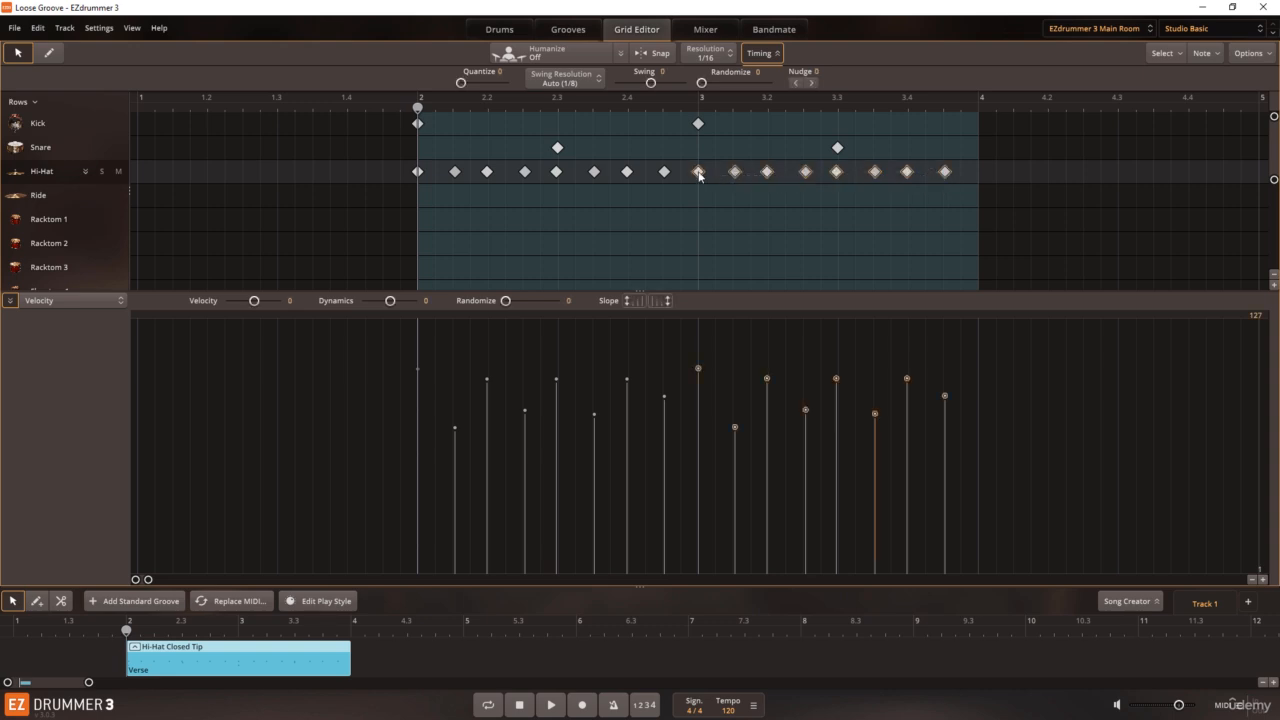
click(811, 83)
click(811, 83)
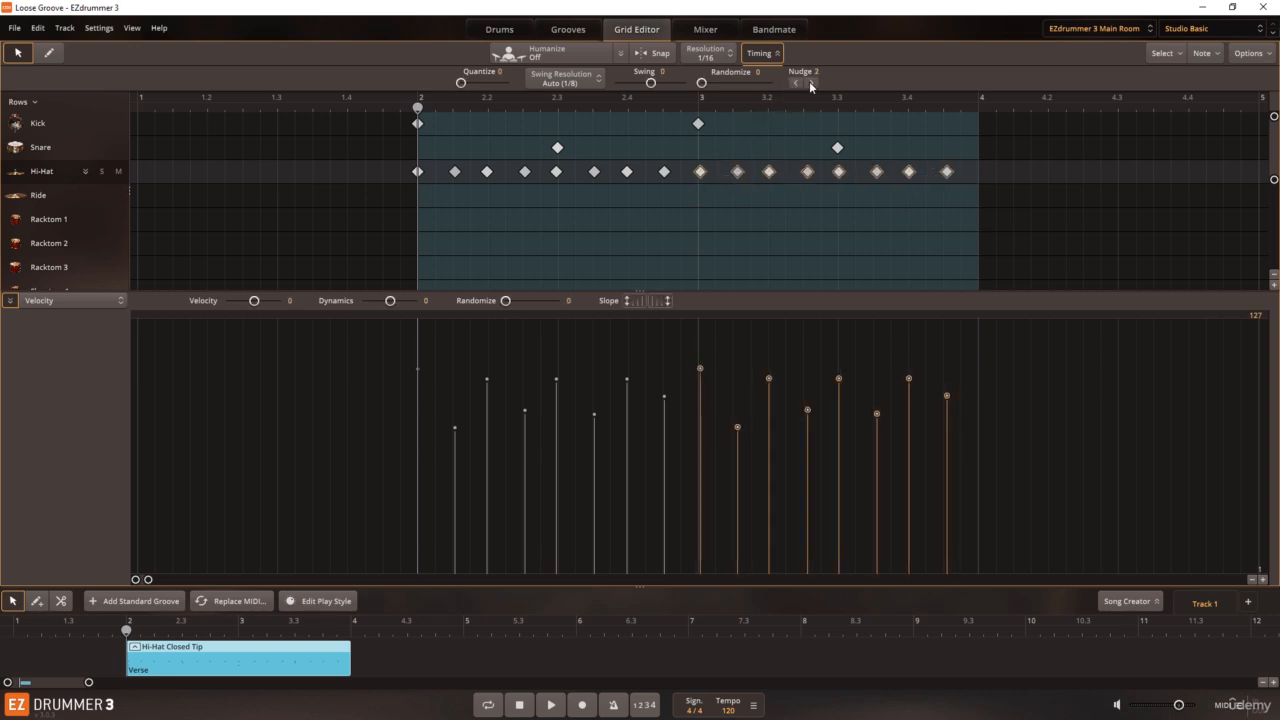
click(796, 83)
click(796, 83)
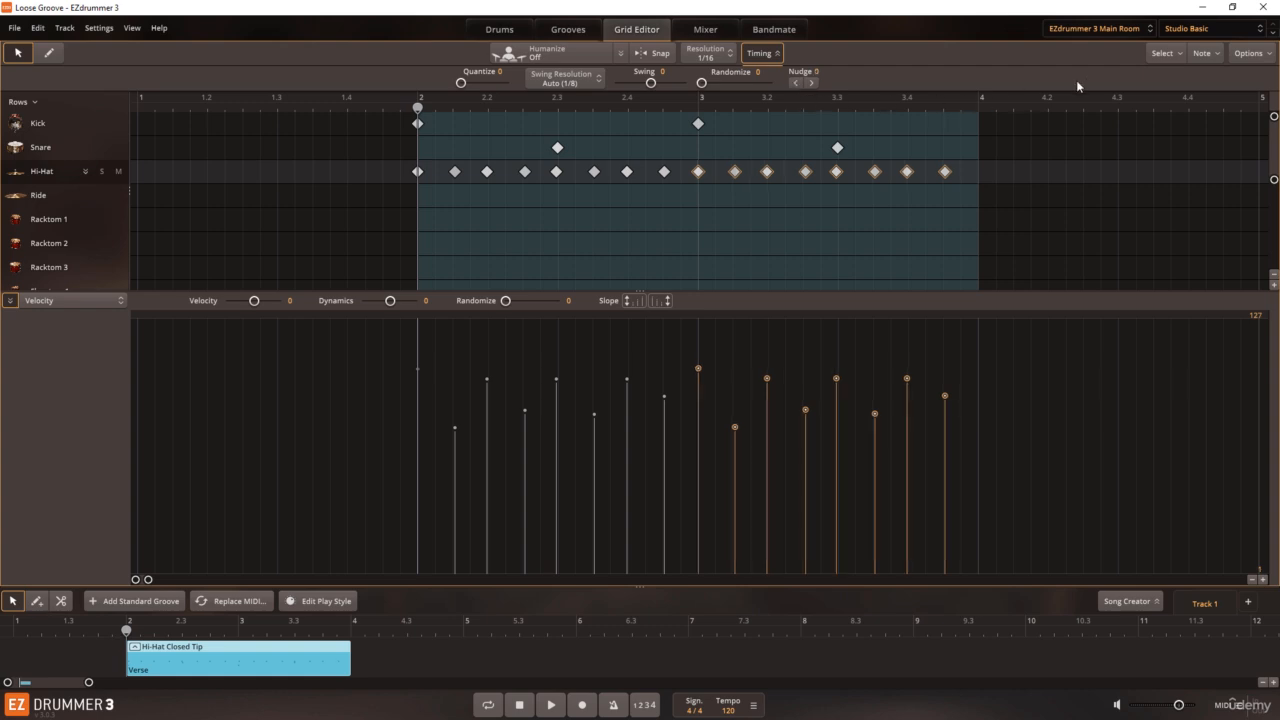
Step: Check the Grid Editor's snap-to-grid and nudge unit options, close them, and deselect the notes
click(1236, 53)
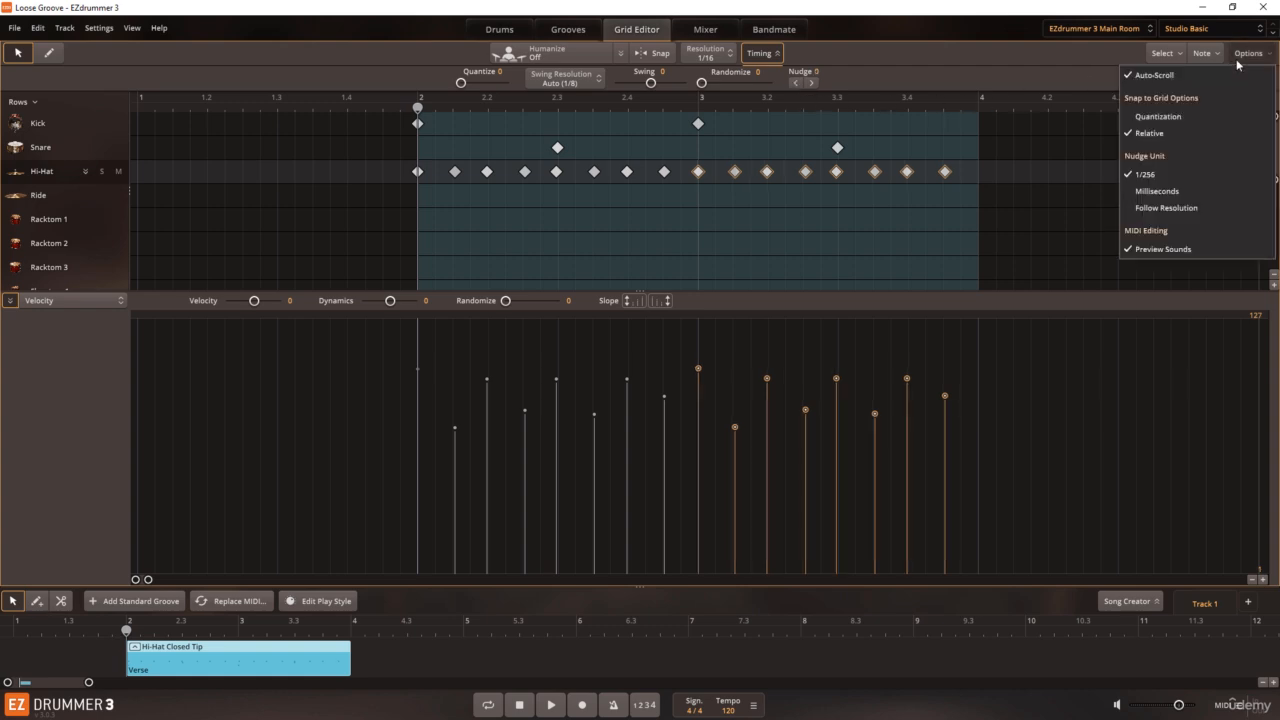
click(884, 126)
click(778, 216)
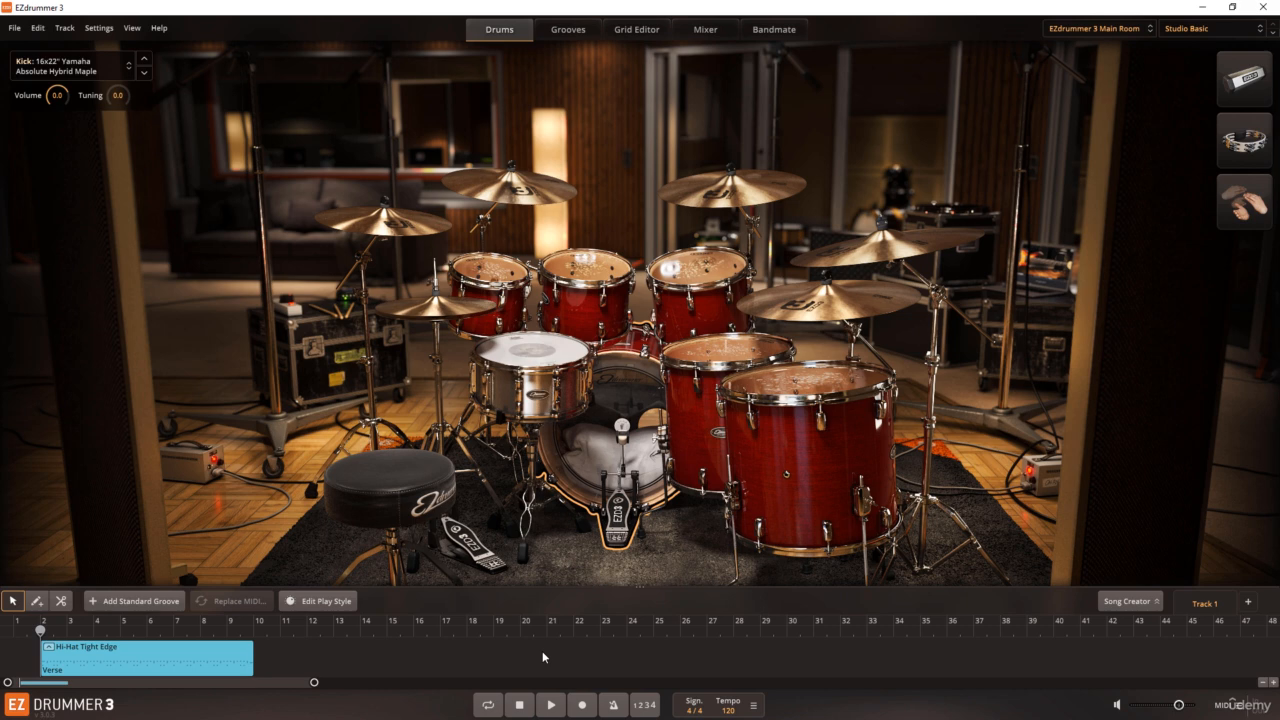
Step: Play the Hi-Hat Tight Edge groove through, stop playback, and copy its block
click(551, 705)
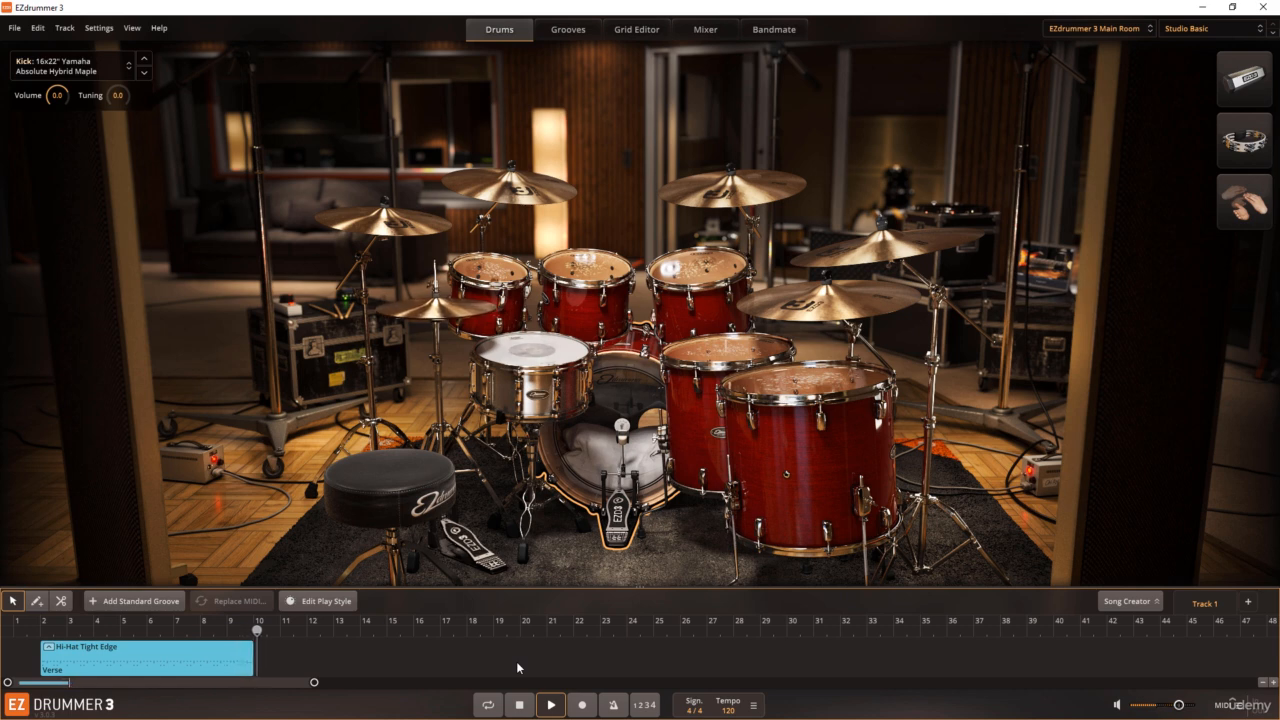
click(521, 702)
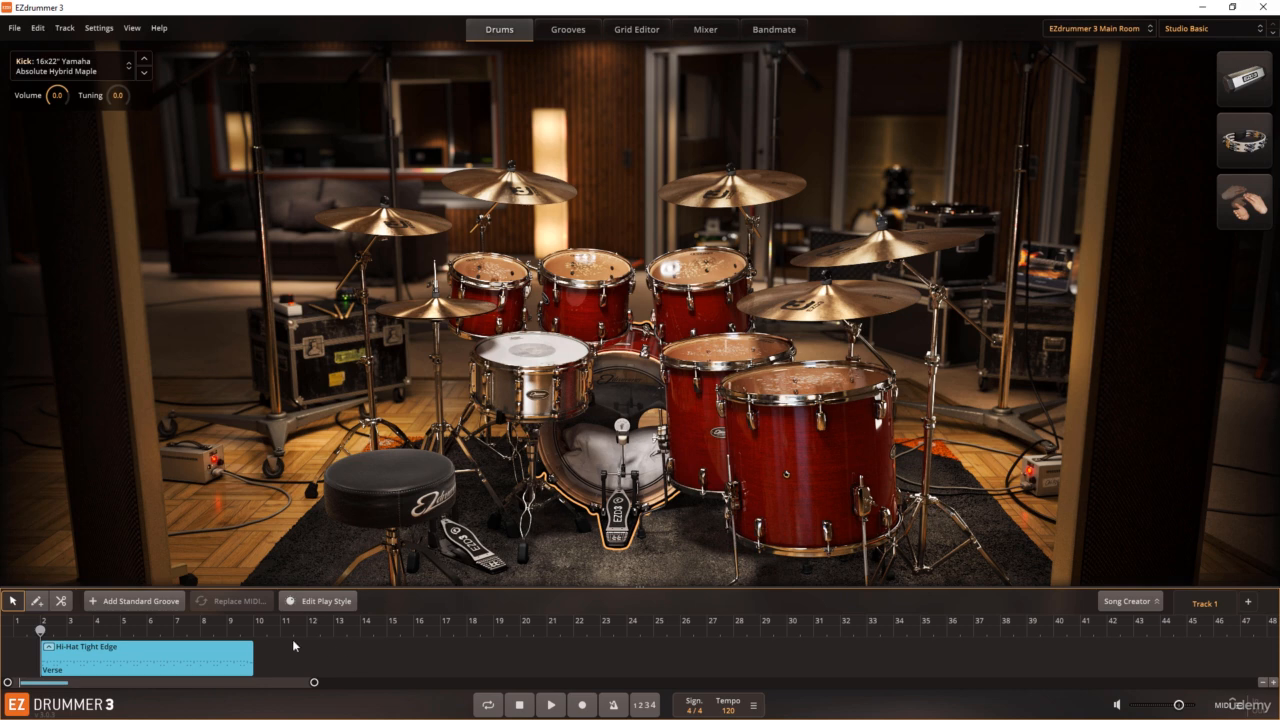
click(221, 650)
right_click(221, 654)
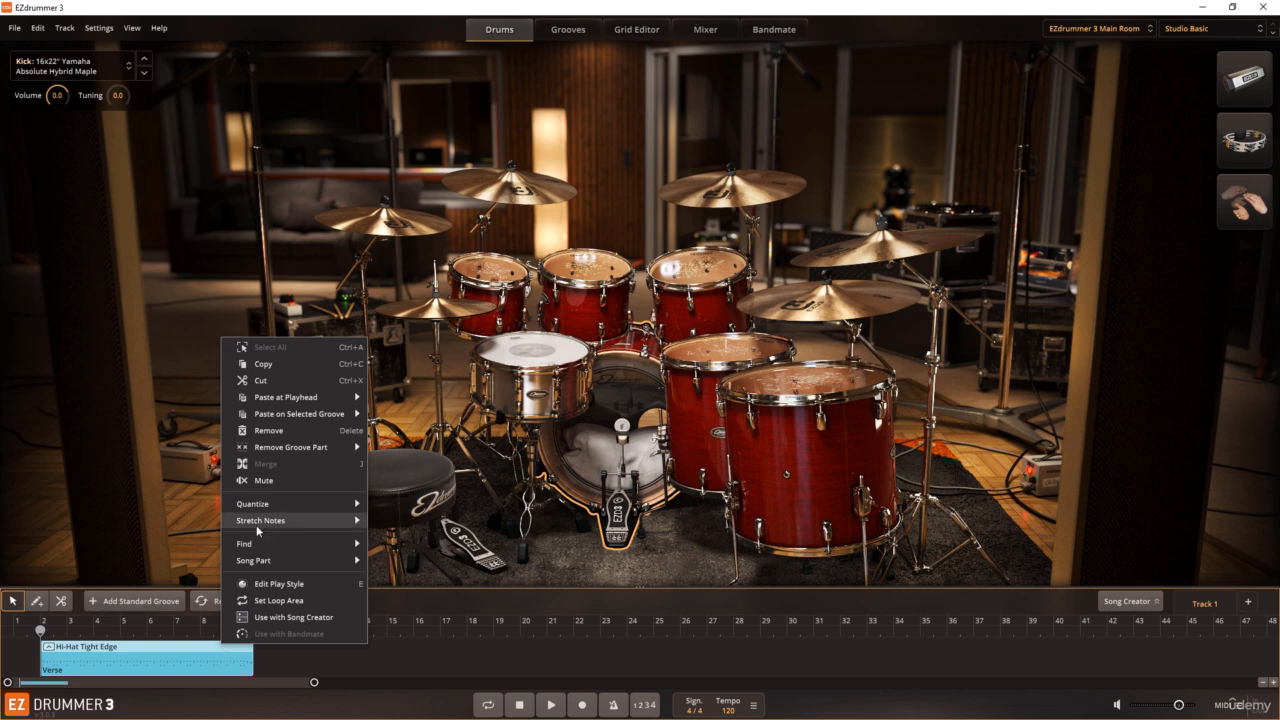
click(264, 363)
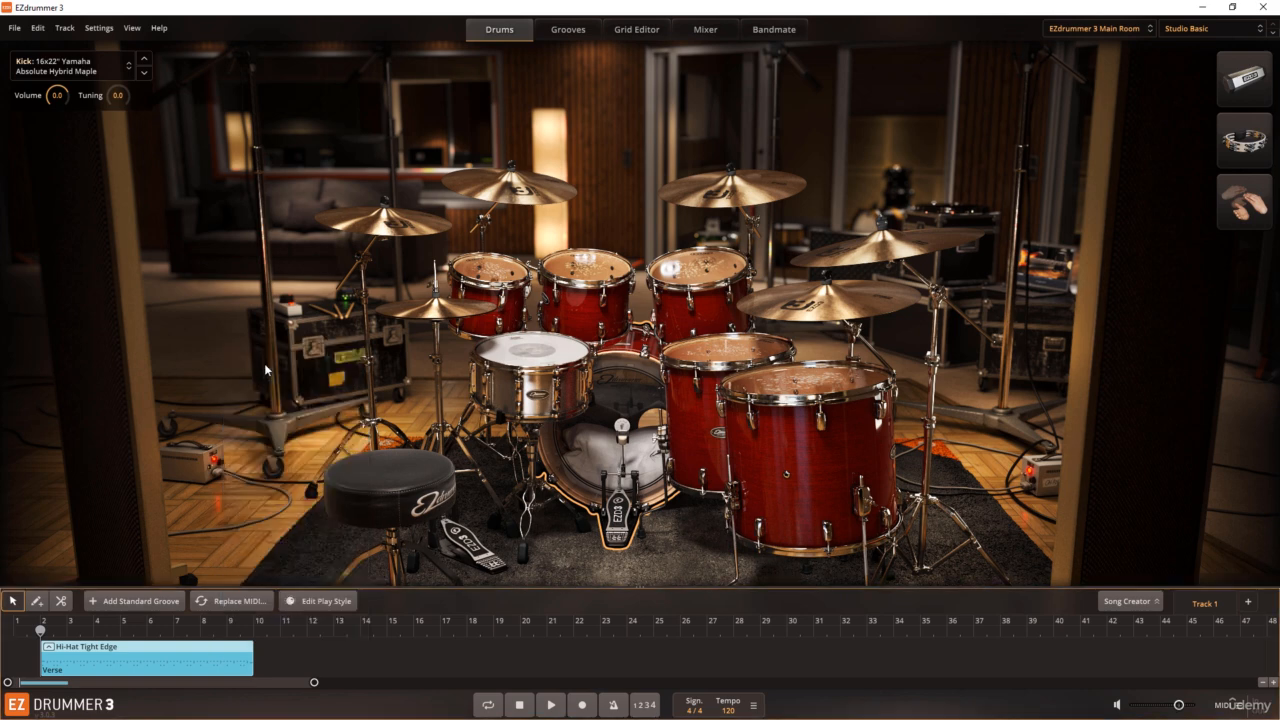
Step: Paste only the Kick part of the copied groove after the verse block and align it to start at bar 10
click(256, 630)
right_click(261, 648)
mouse_move(264, 652)
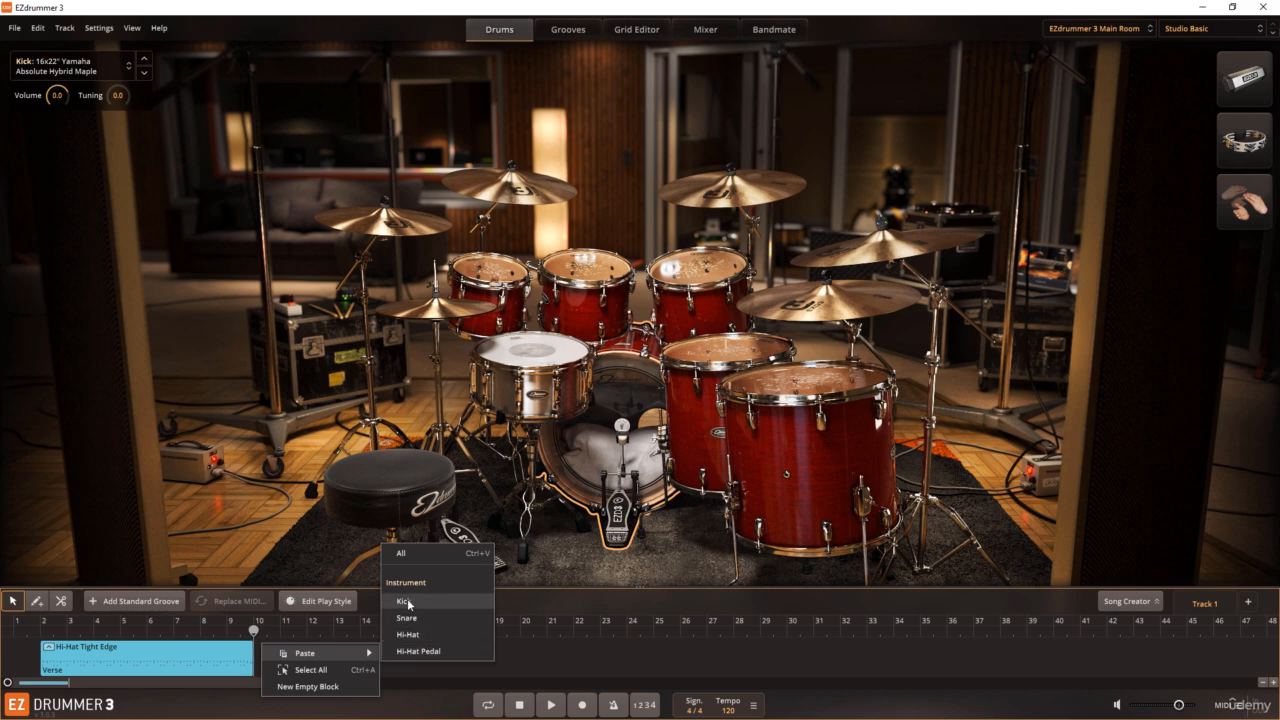
click(408, 602)
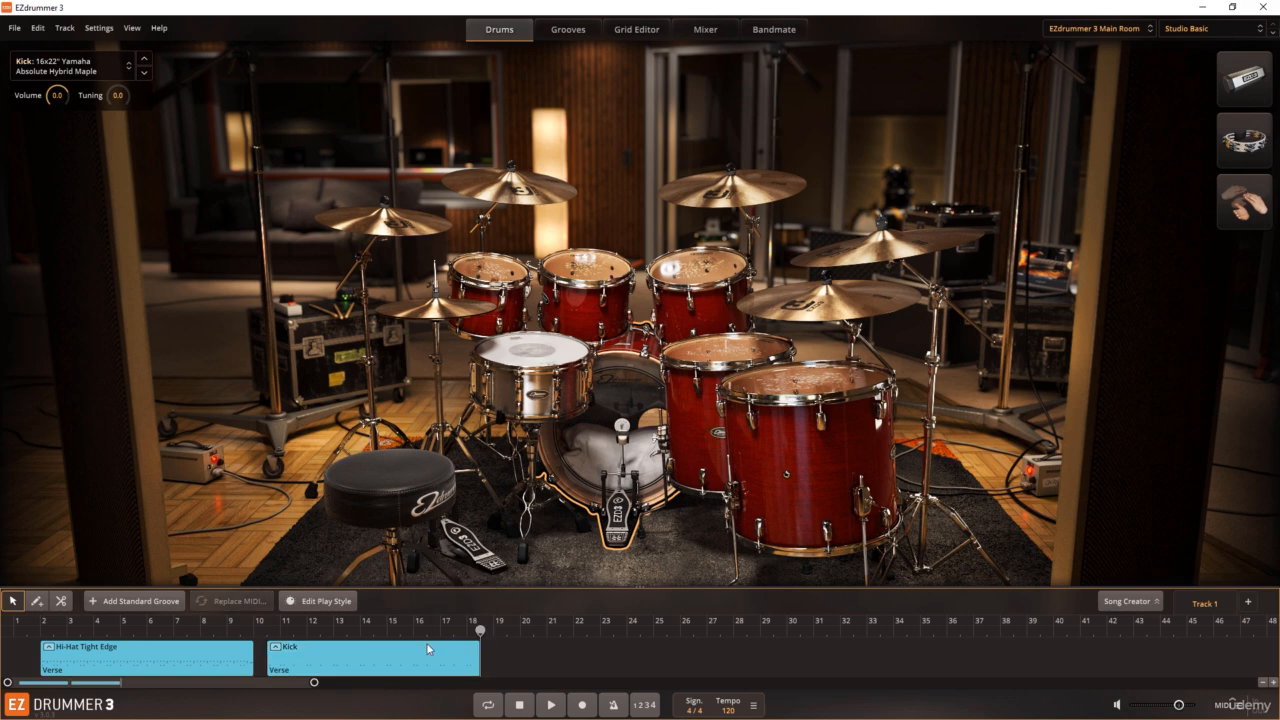
drag(378, 644, 361, 646)
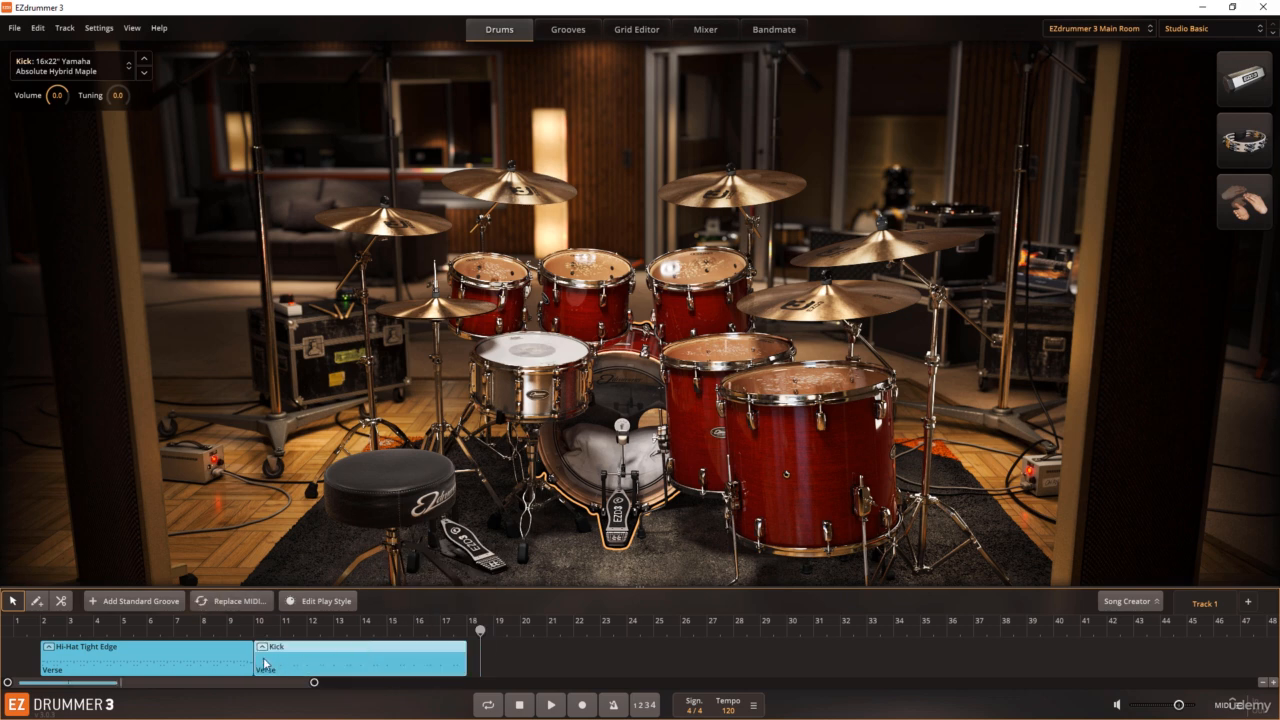
Step: Open the Hi-Hat Tight Edge block in the Grid Editor and compare its notes with the pasted Kick block
click(188, 631)
double_click(192, 659)
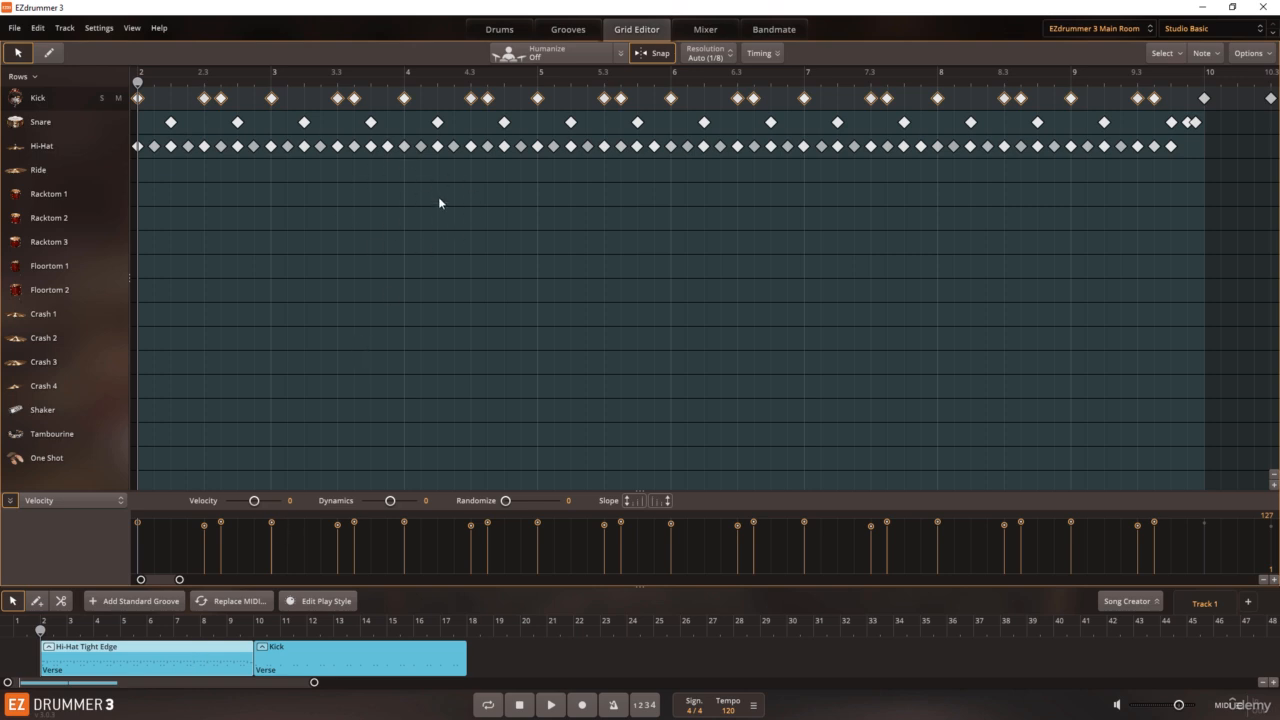
click(336, 652)
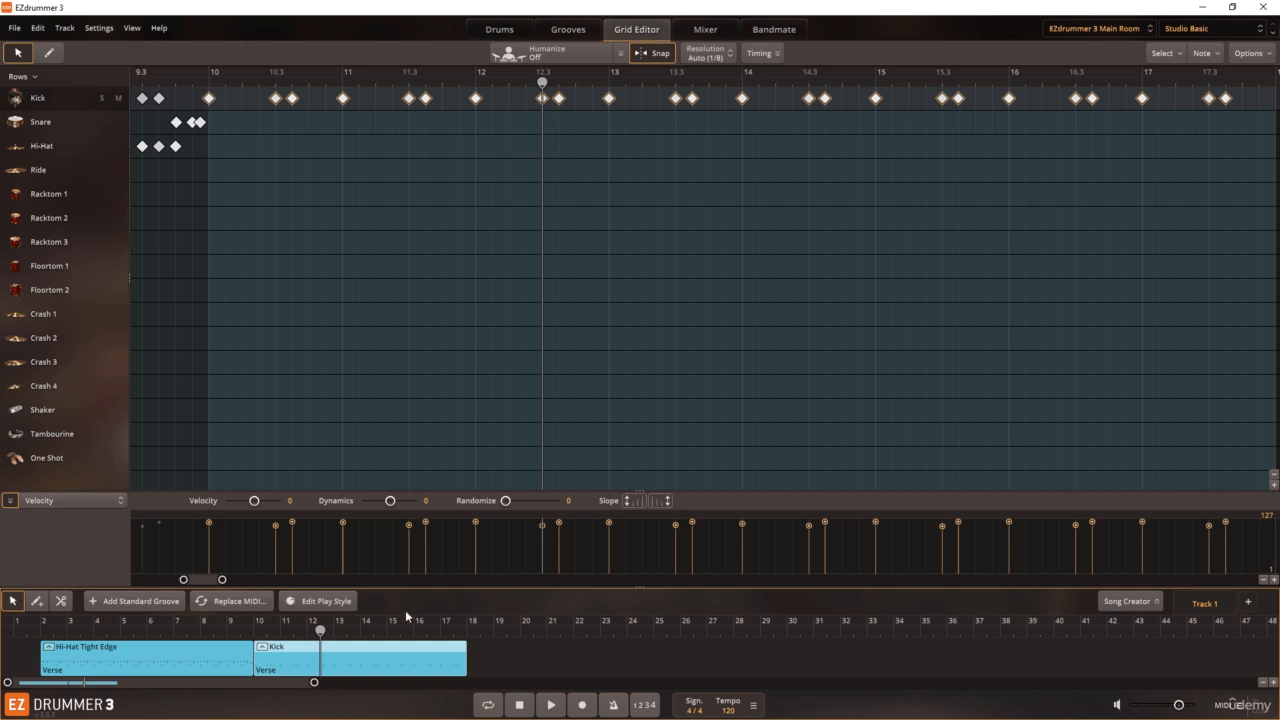
Step: Deselect the blocks, play the song from the beginning through the Kick block, and stop playback
click(498, 656)
click(520, 709)
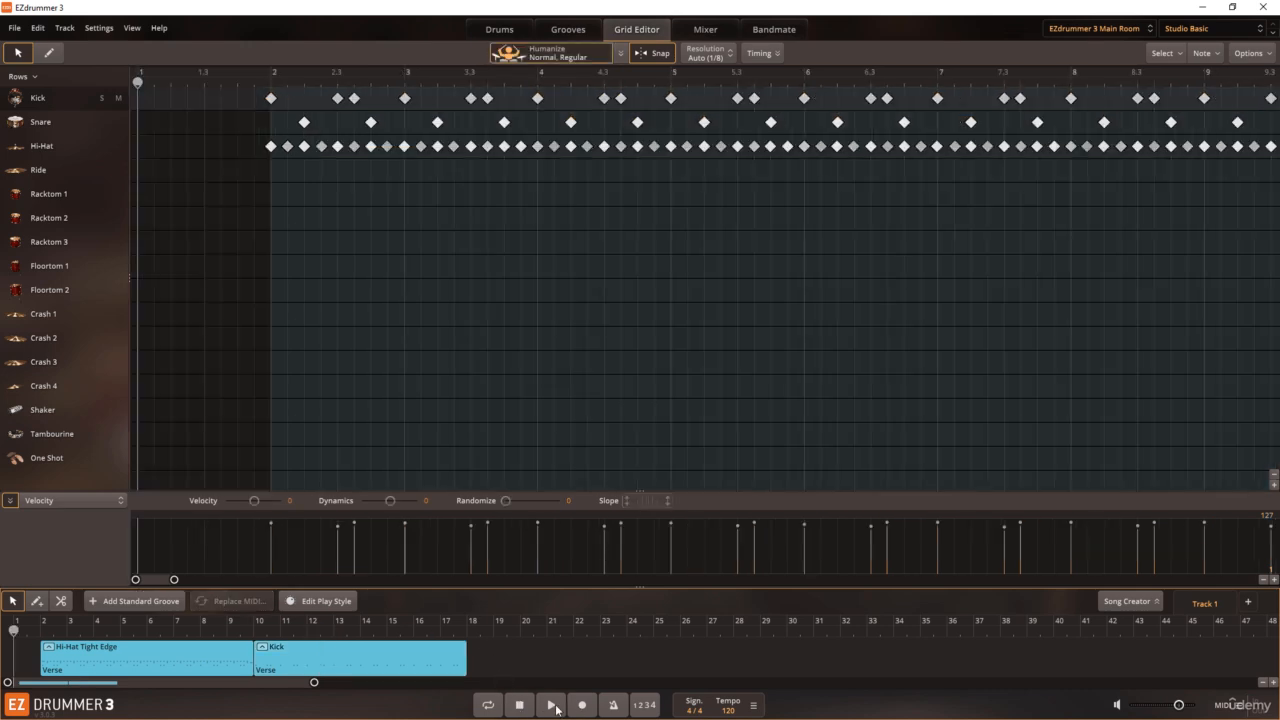
click(557, 709)
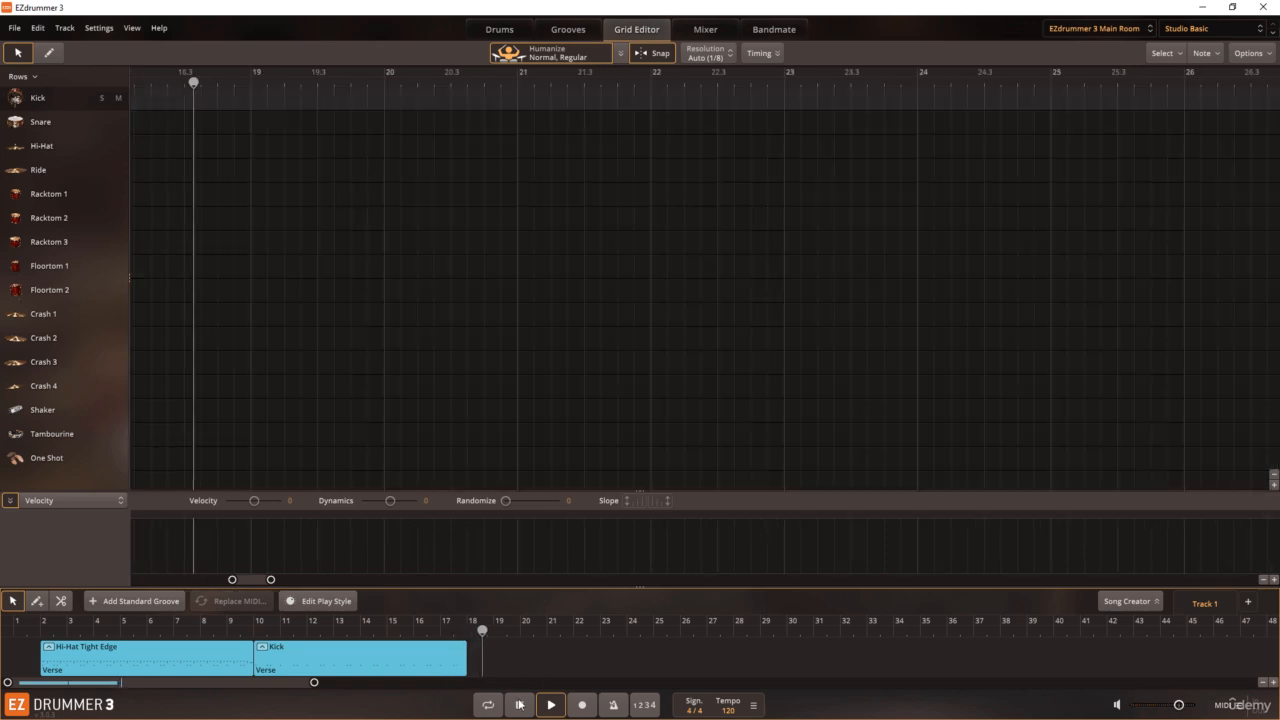
click(519, 704)
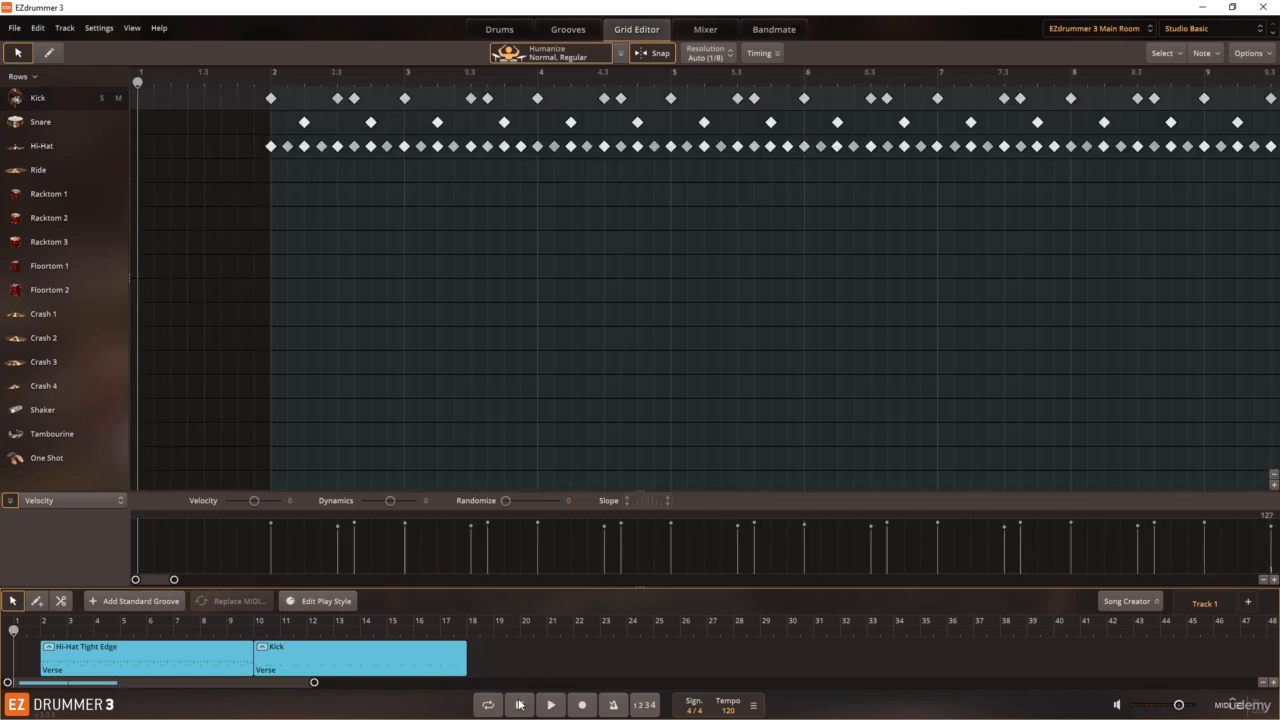
Step: Paste only the Hi-Hat part of the copied groove at bar 10, over the Kick block, and deselect the blocks
click(309, 632)
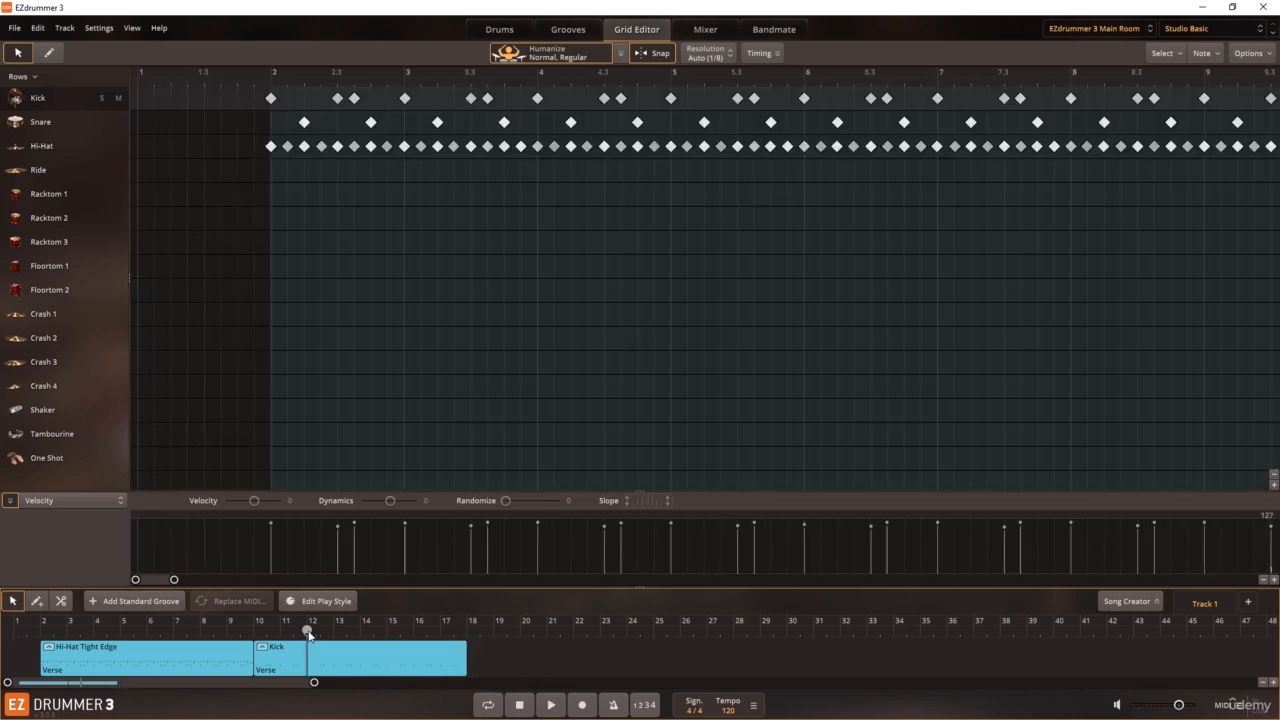
drag(309, 632, 266, 630)
click(278, 646)
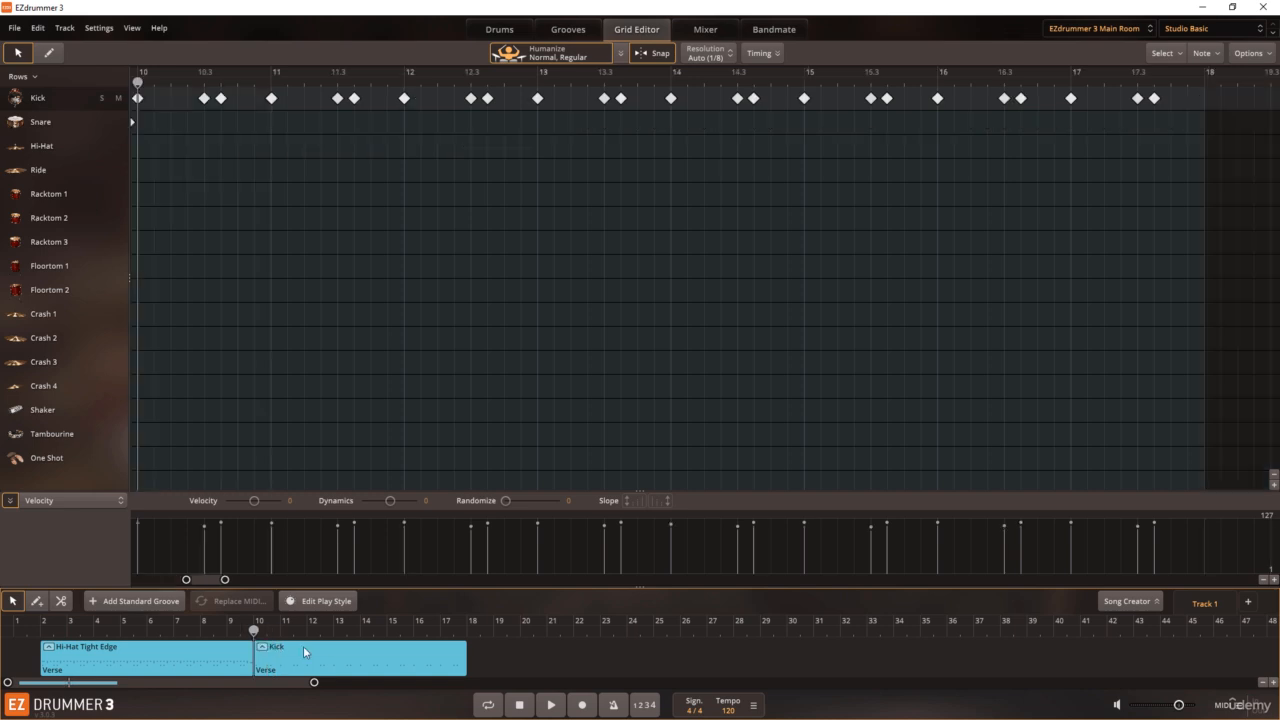
right_click(307, 647)
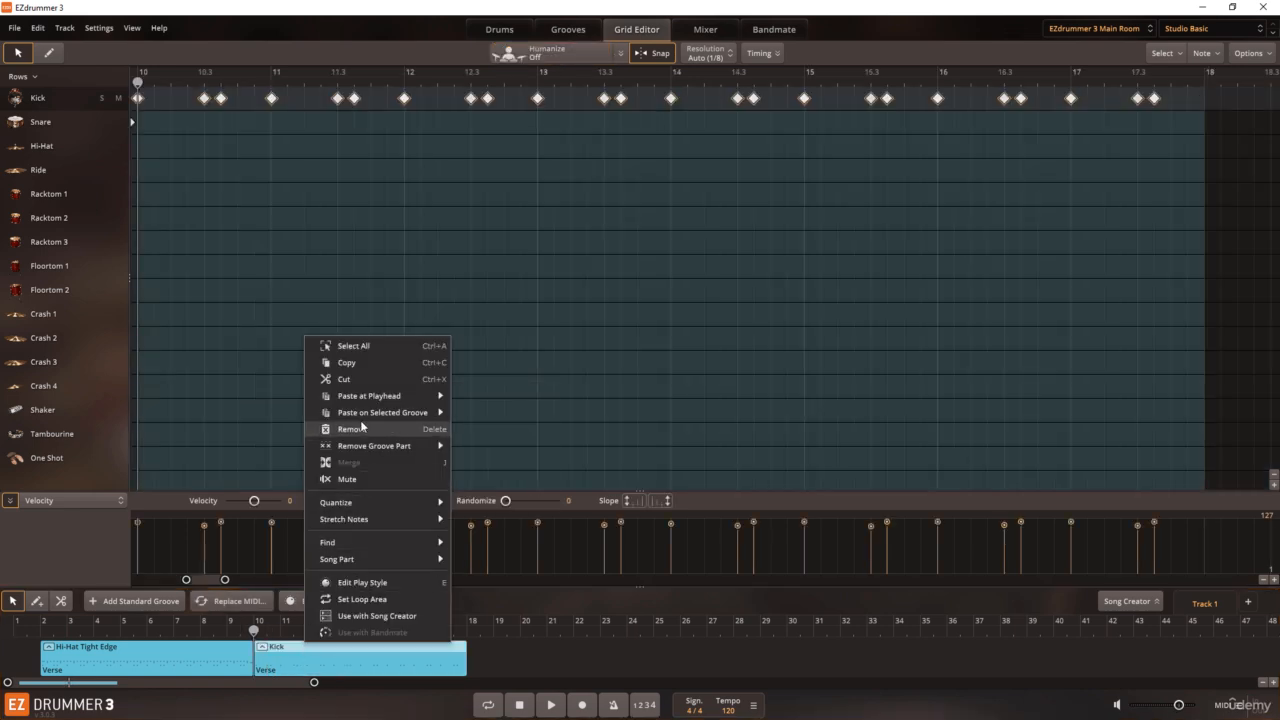
mouse_move(363, 405)
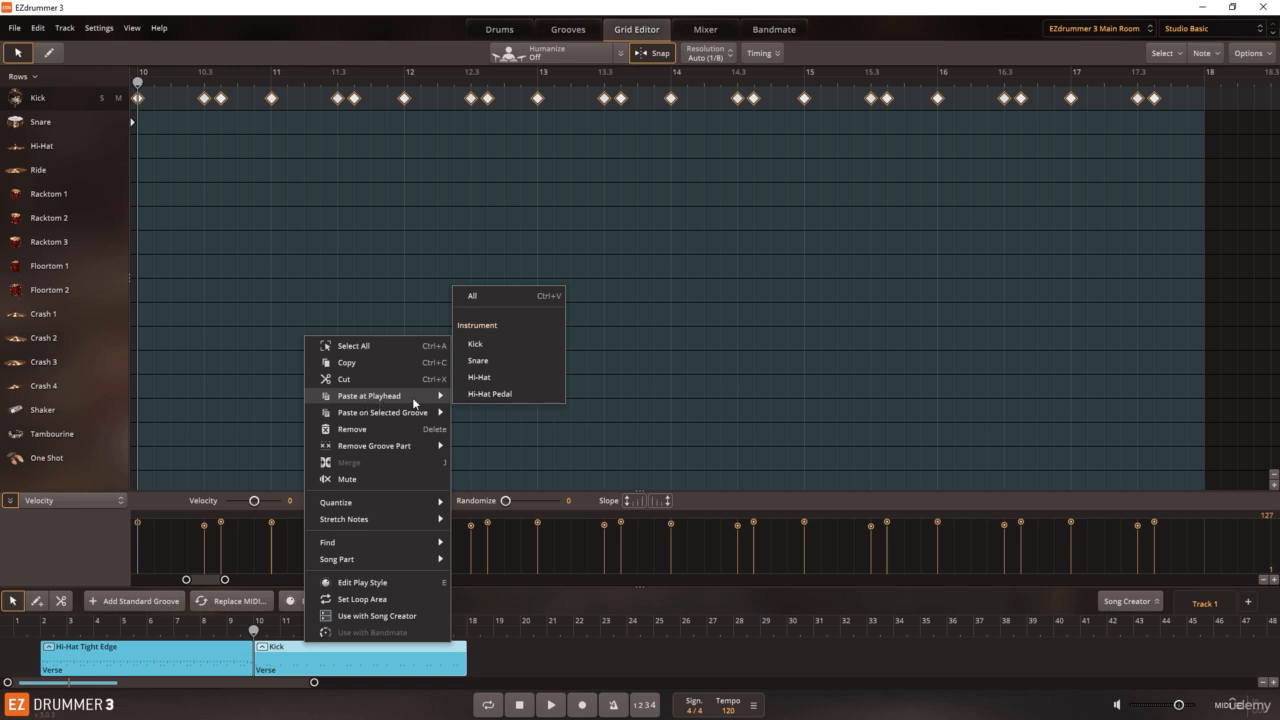
click(479, 378)
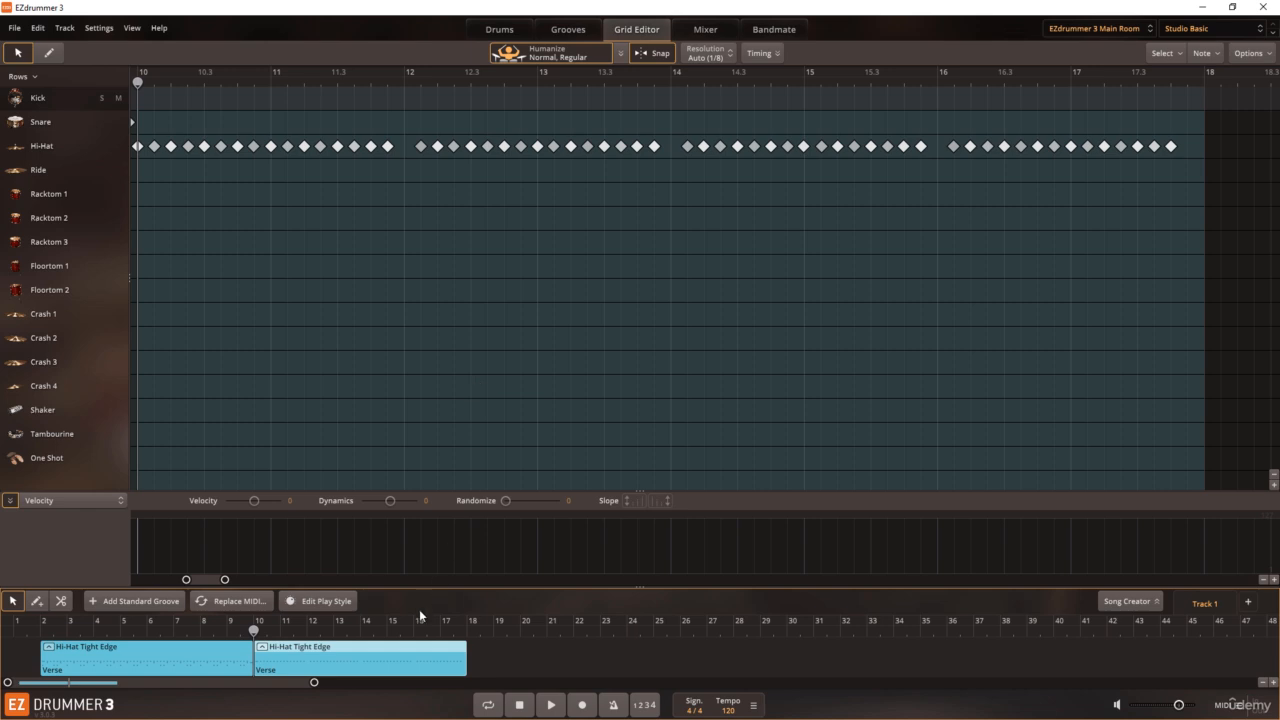
click(501, 640)
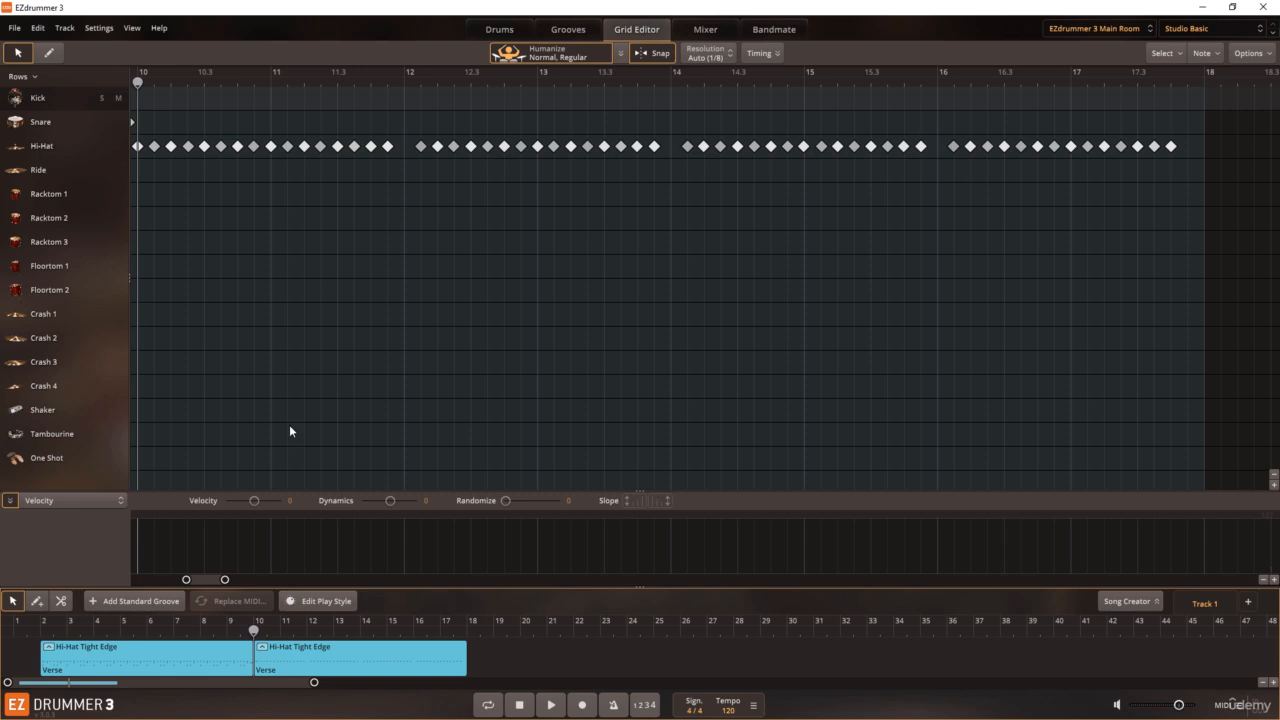
Step: Paste the Kick part of the copied groove onto the second block, starting at bar 10
click(239, 618)
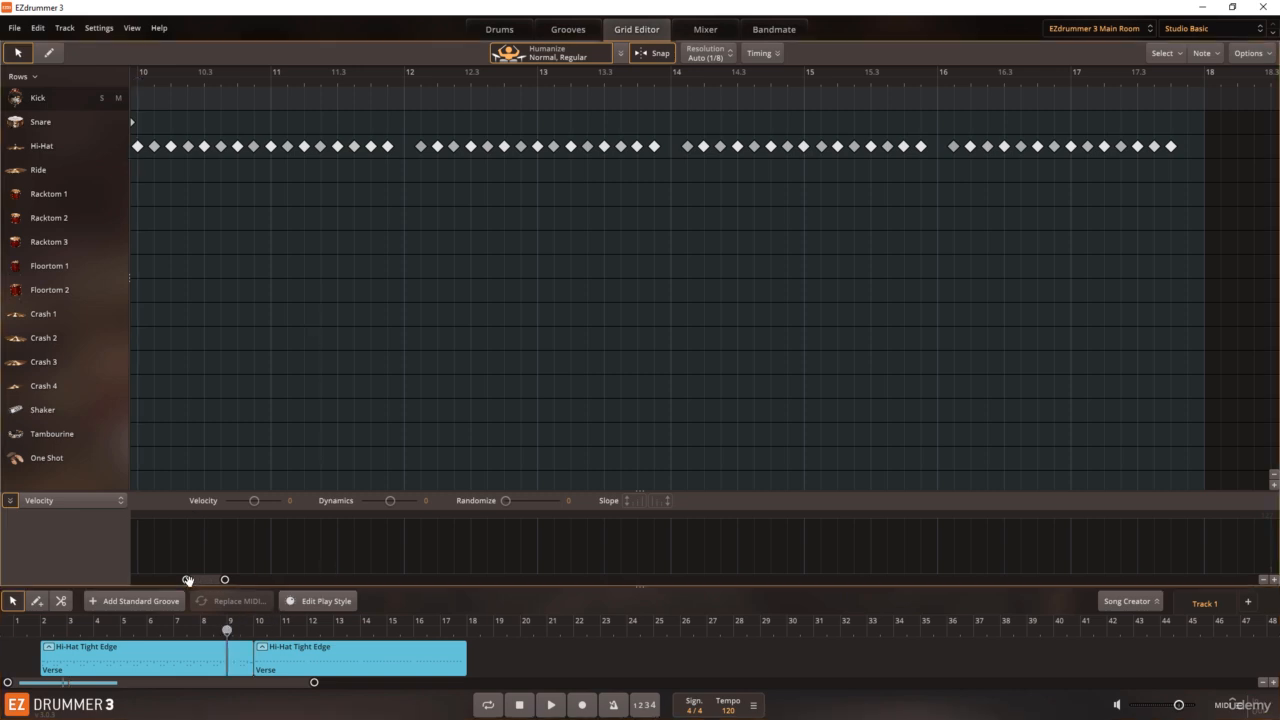
drag(186, 579, 172, 582)
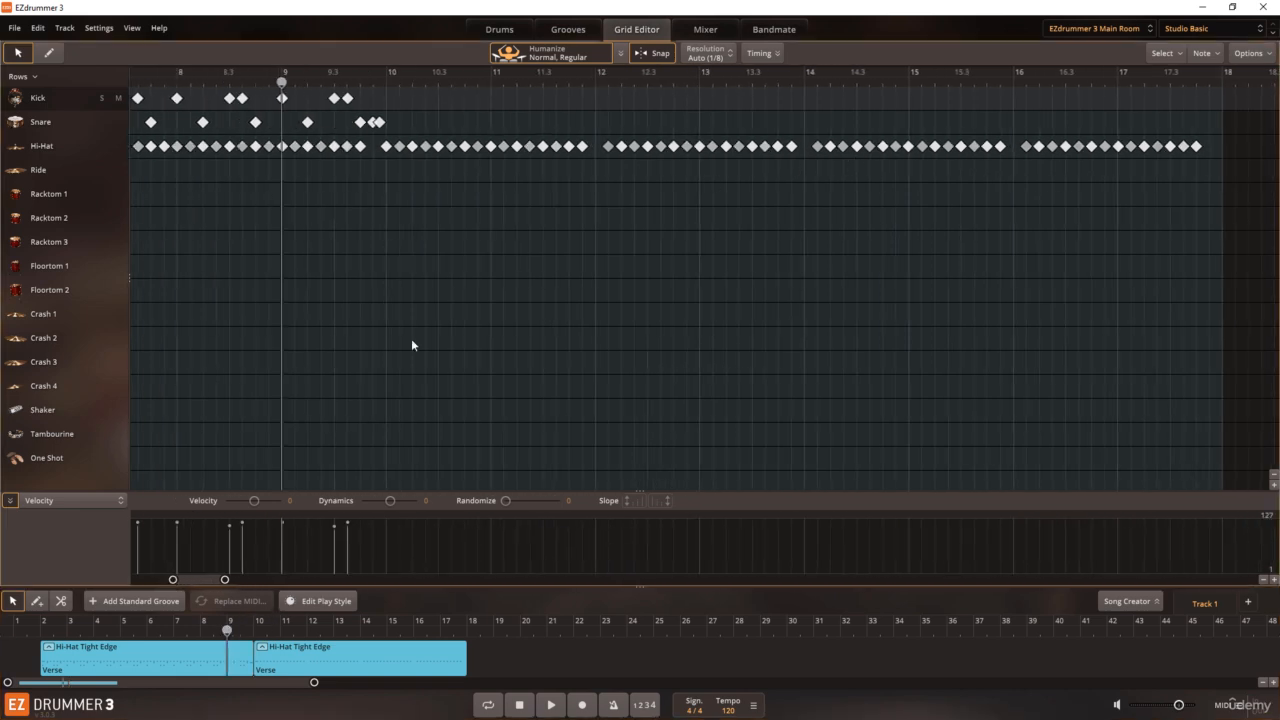
click(255, 633)
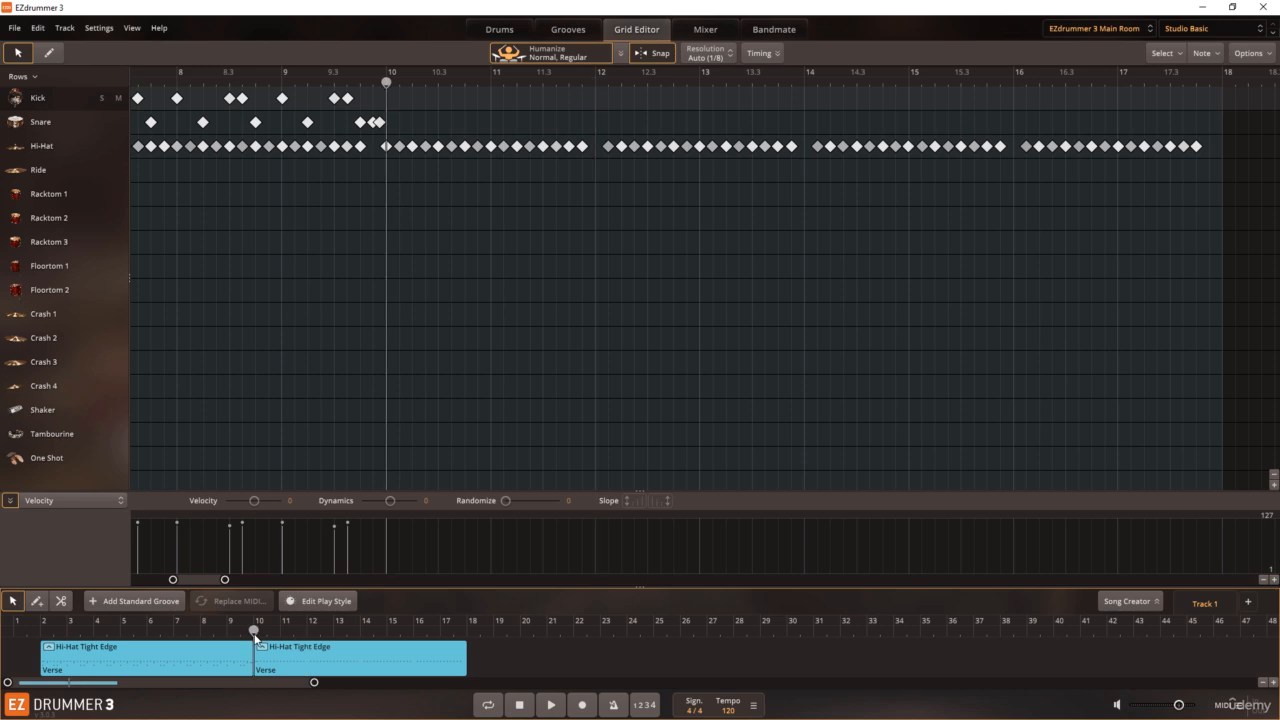
right_click(286, 664)
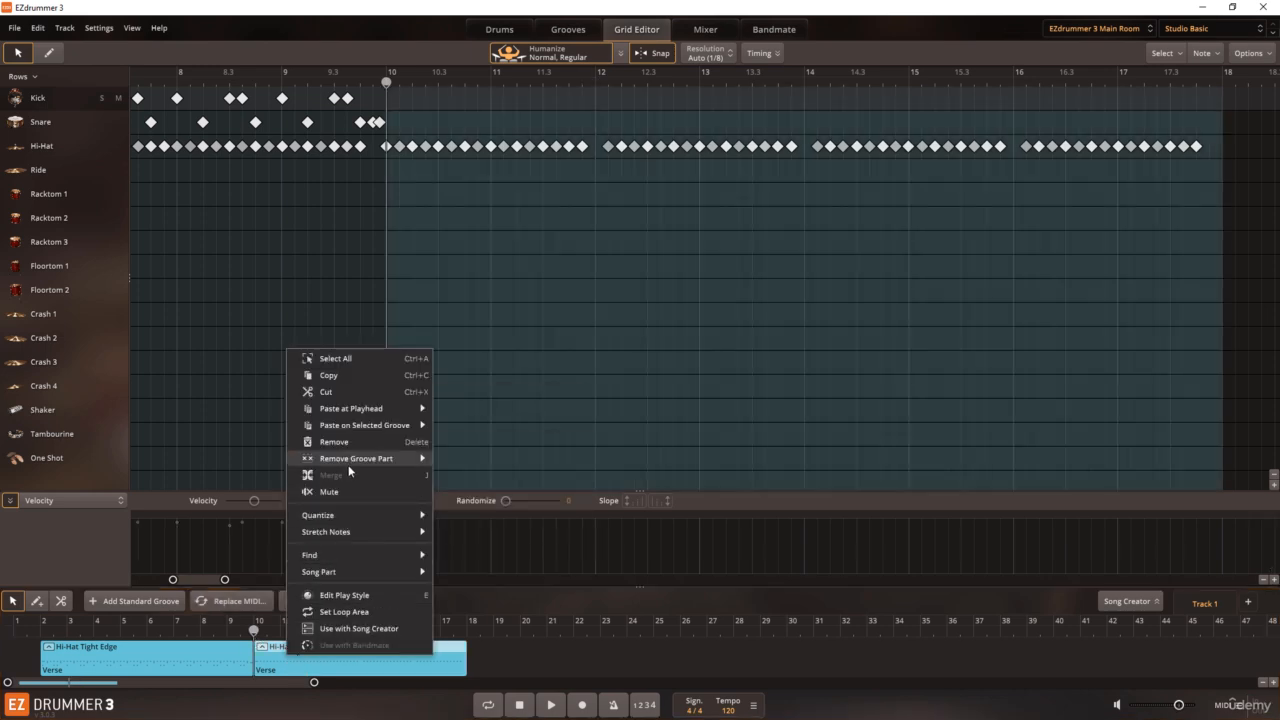
mouse_move(358, 428)
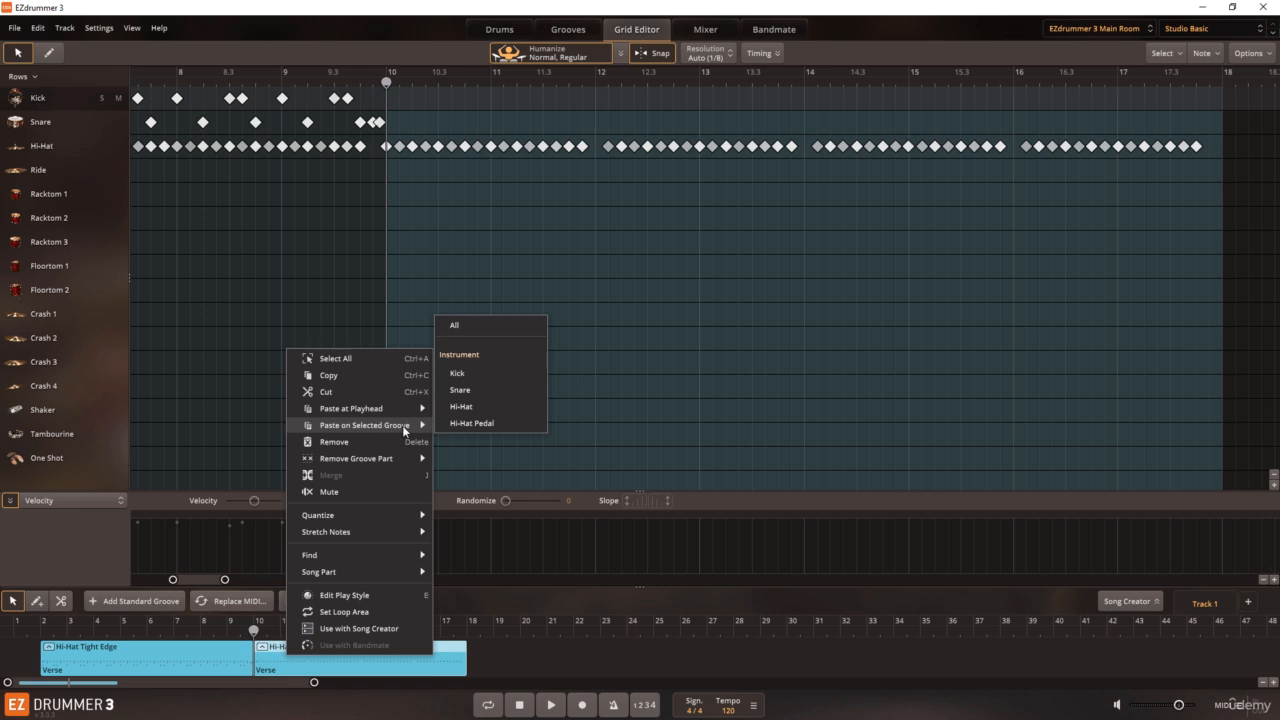
click(462, 375)
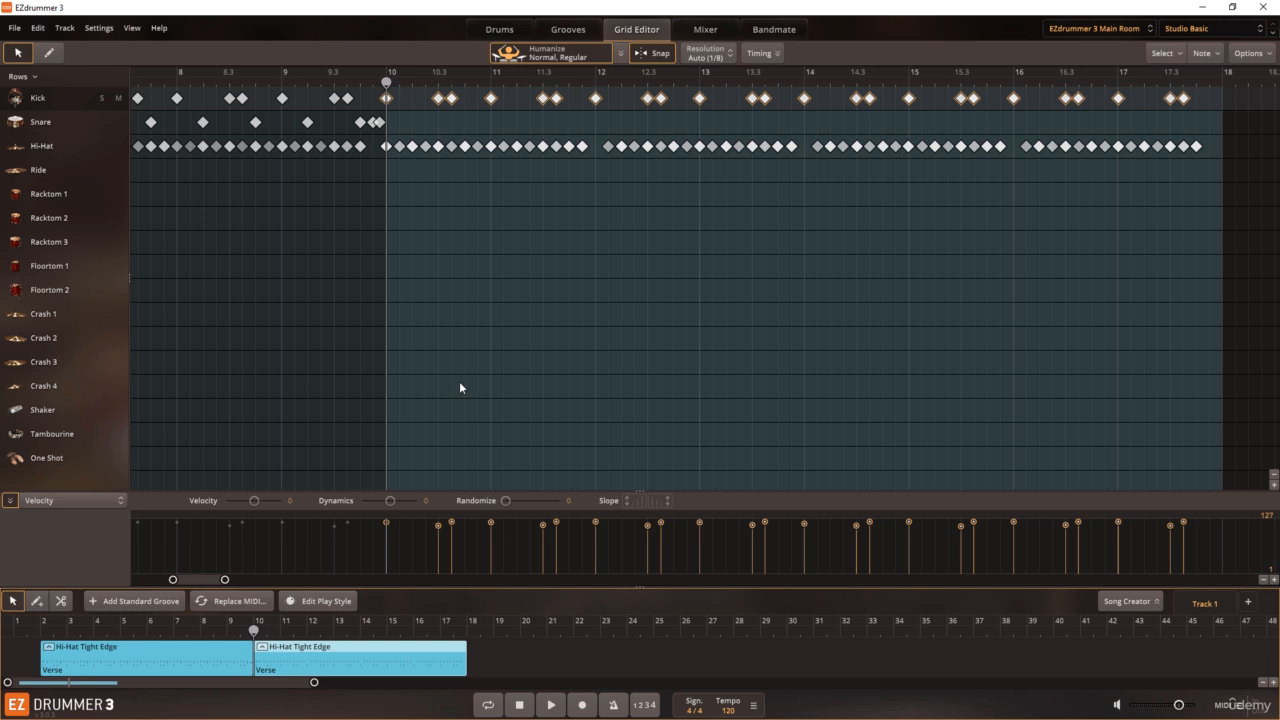
Step: Add the Hi-Hat Pedal part of the copied groove to the second block and deselect its notes
right_click(343, 641)
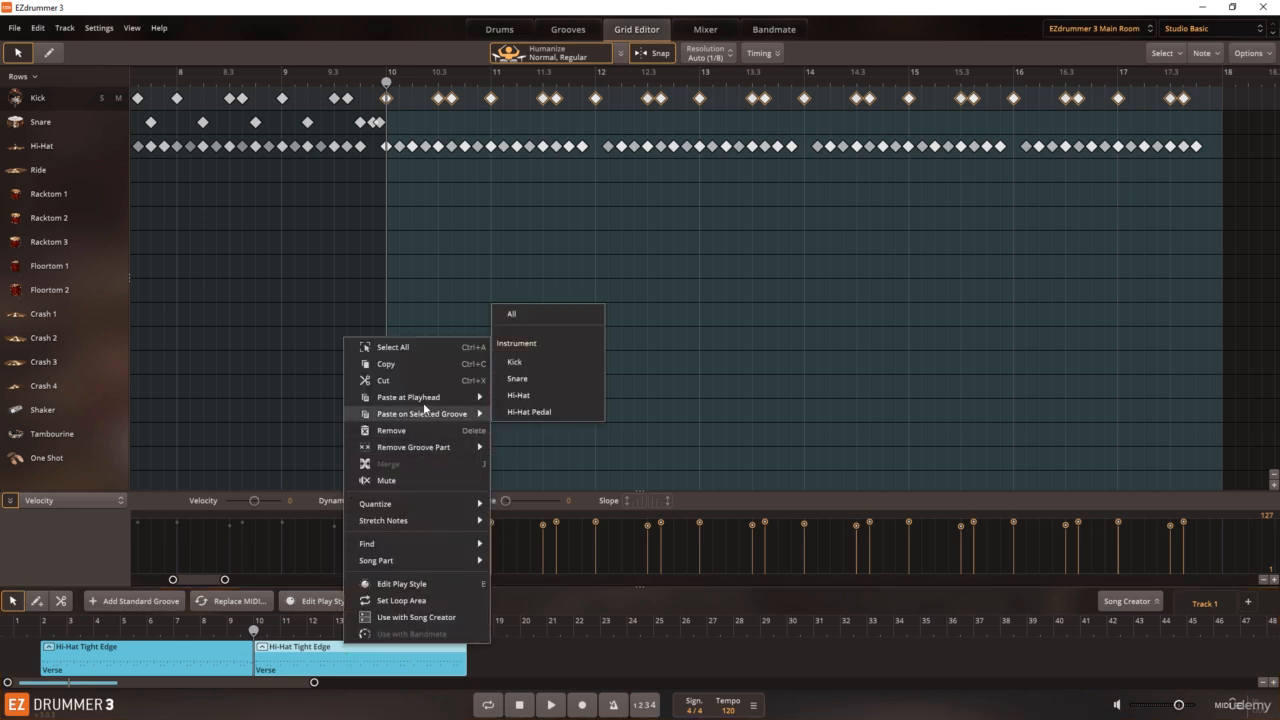
mouse_move(434, 416)
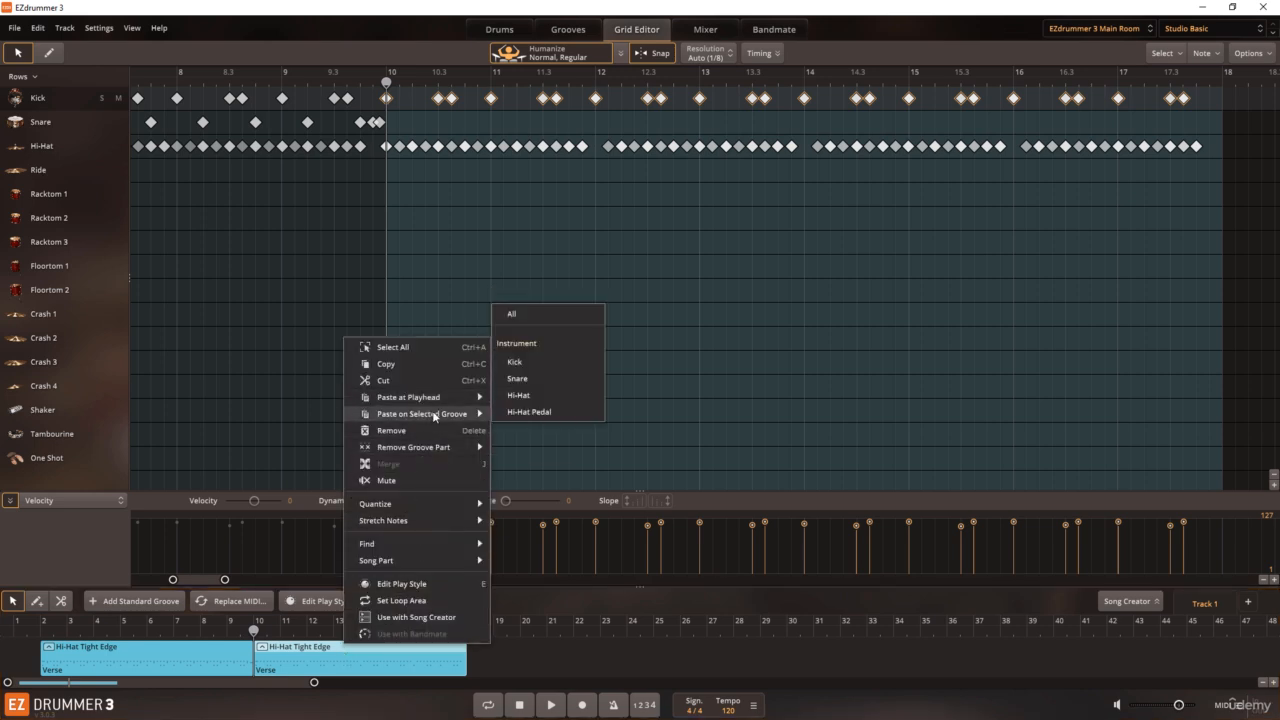
click(523, 413)
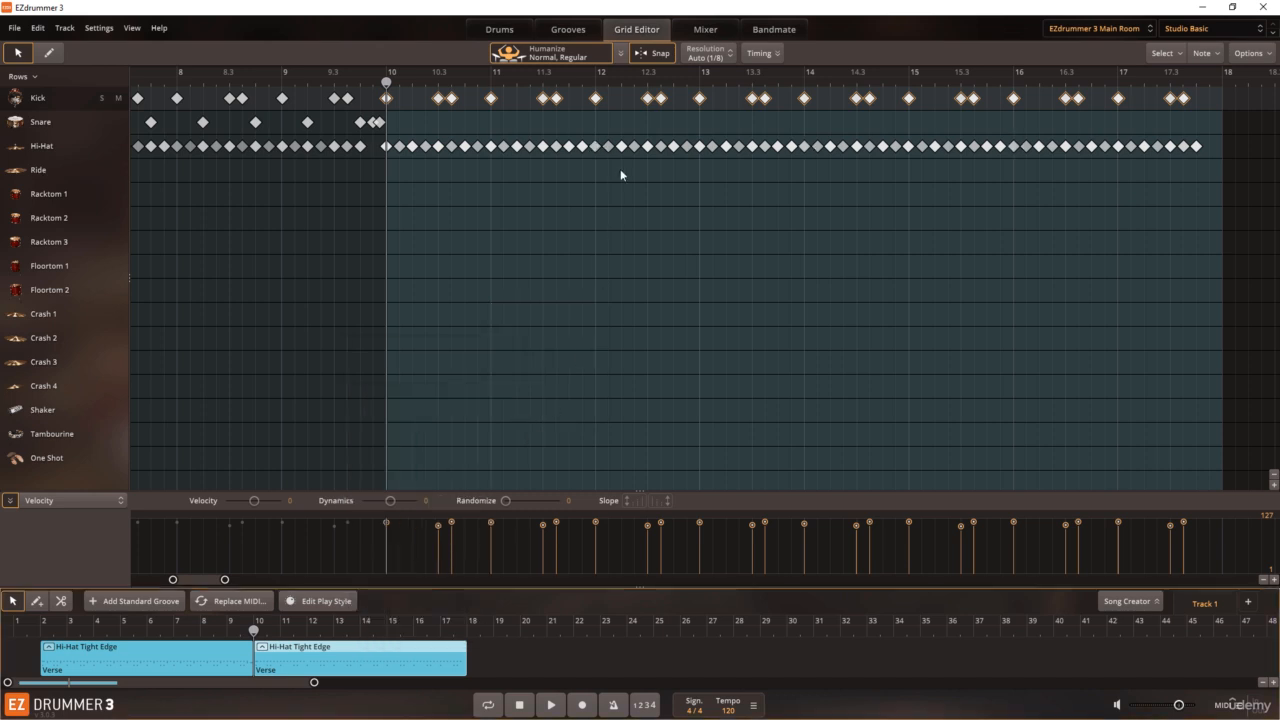
click(618, 250)
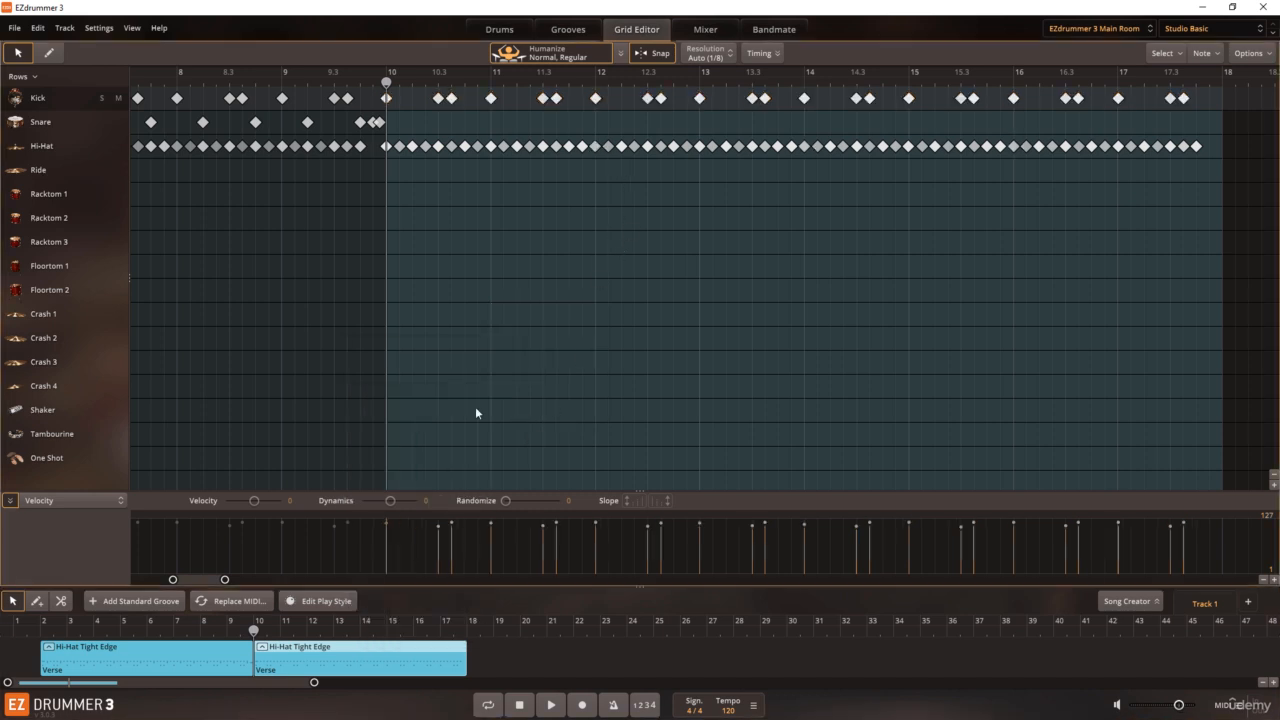
Step: Play the song from bar 8 into the second block, stop playback, and deselect the blocks
click(200, 637)
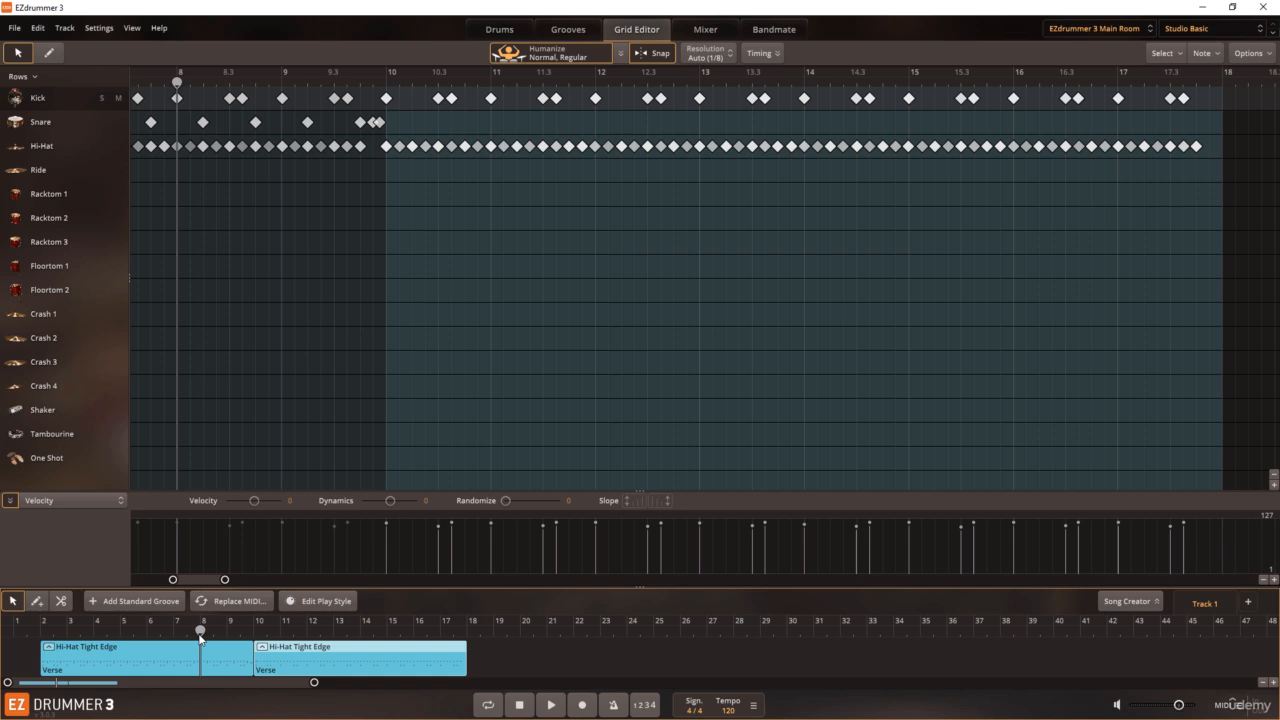
click(550, 704)
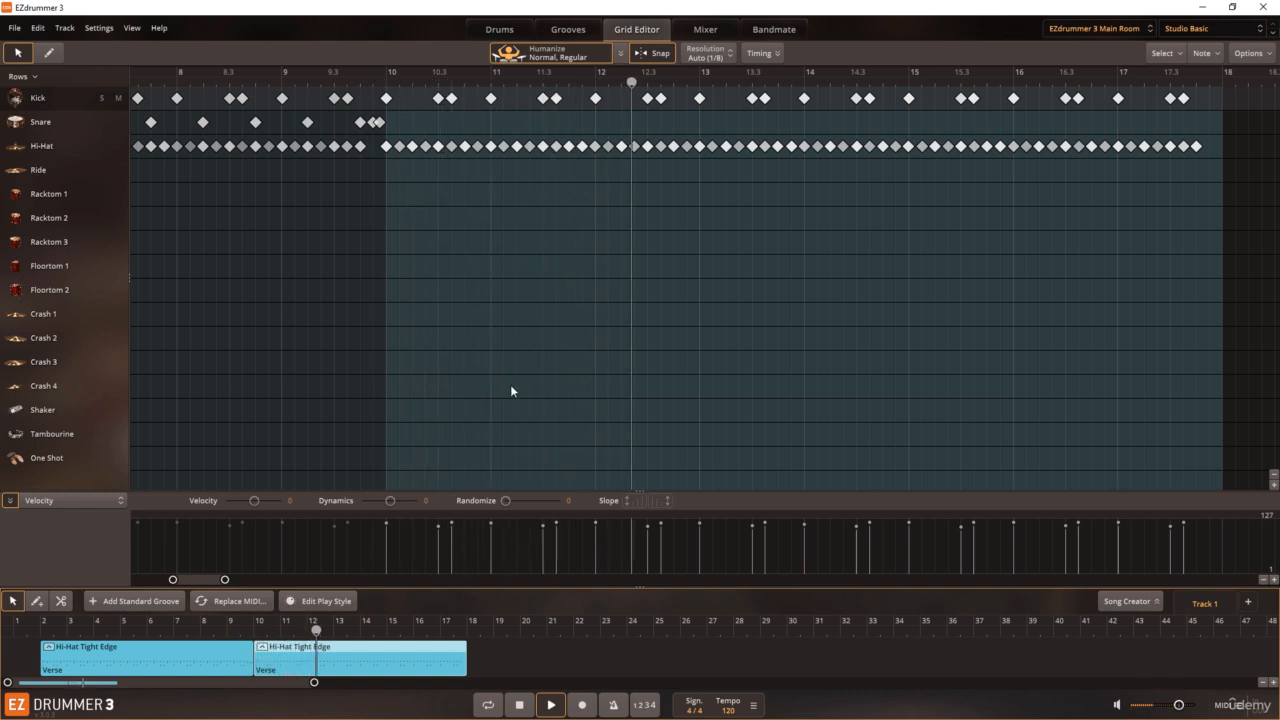
click(520, 705)
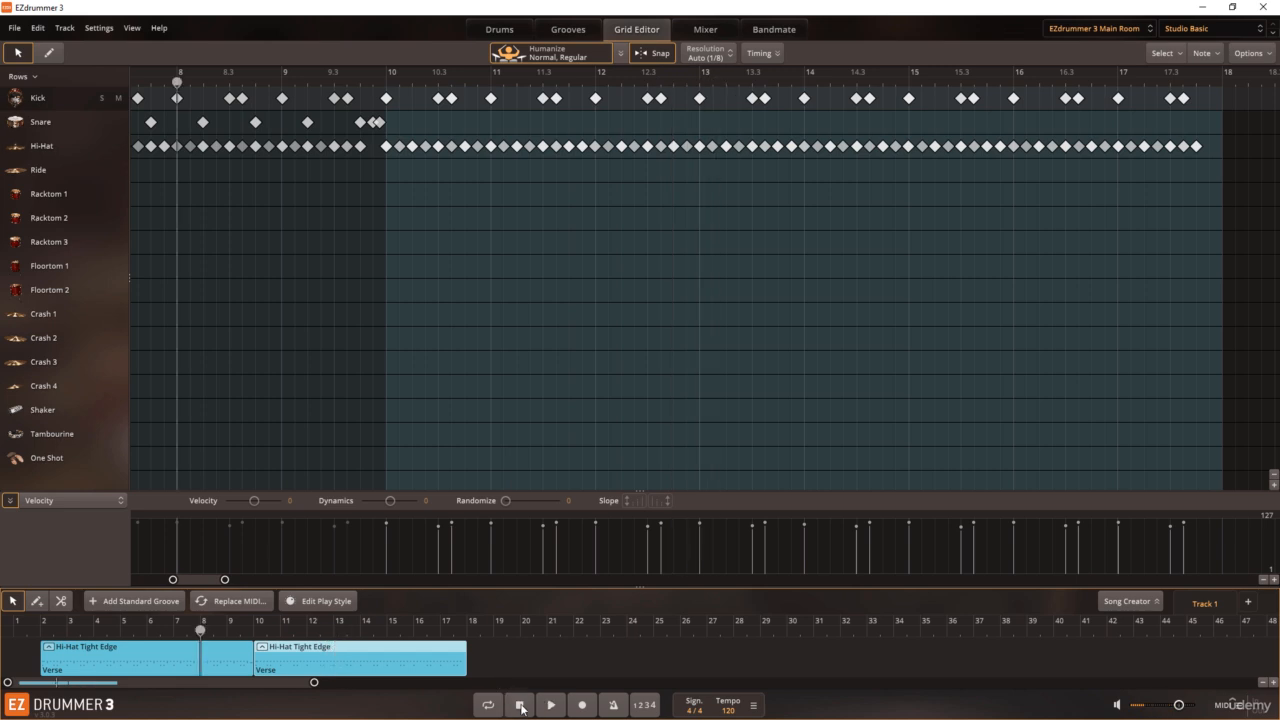
click(547, 666)
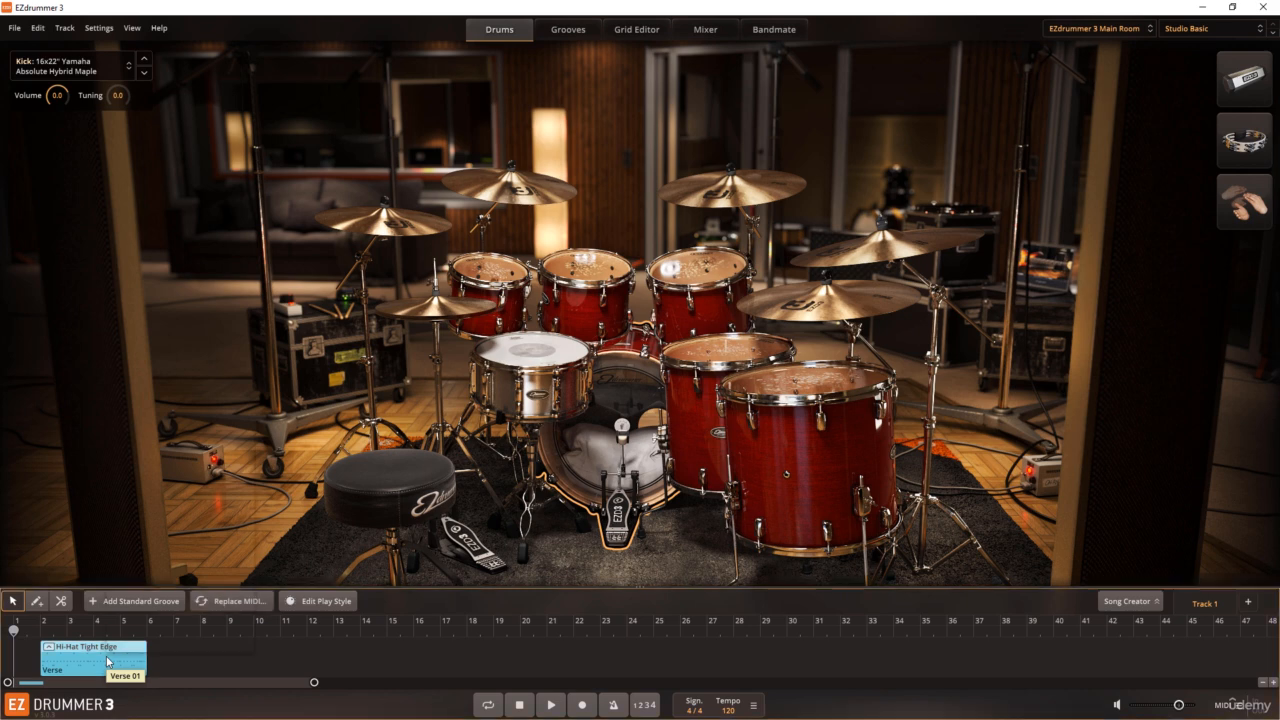
Step: Show the verse block's containing folder in the groove browser and check the options available for the Verse 02 groove
right_click(108, 661)
mouse_move(183, 570)
mouse_move(228, 556)
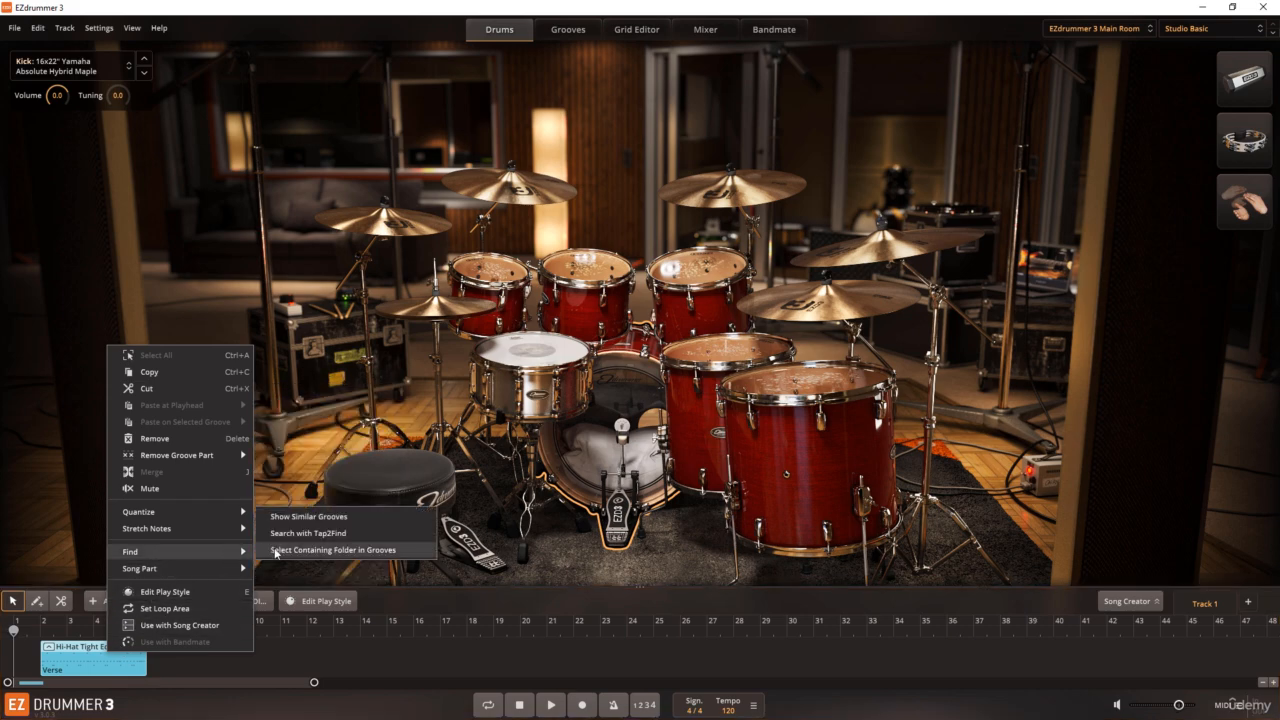
click(276, 550)
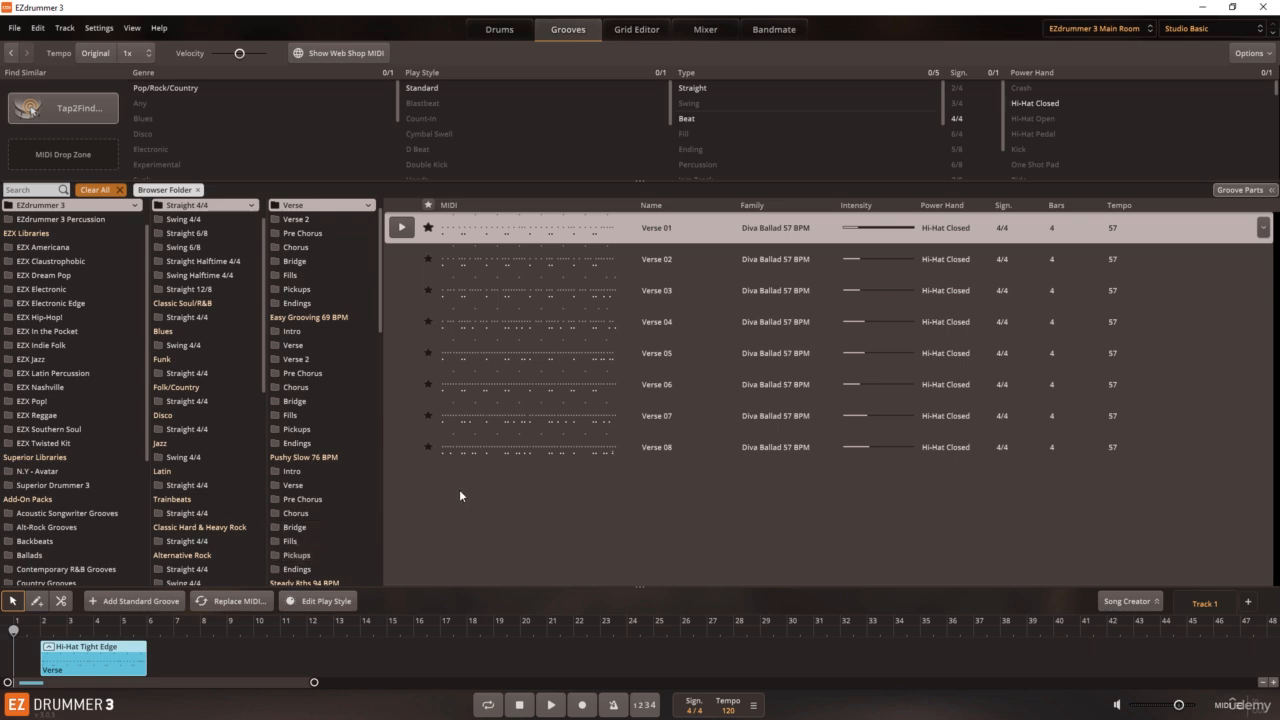
right_click(489, 256)
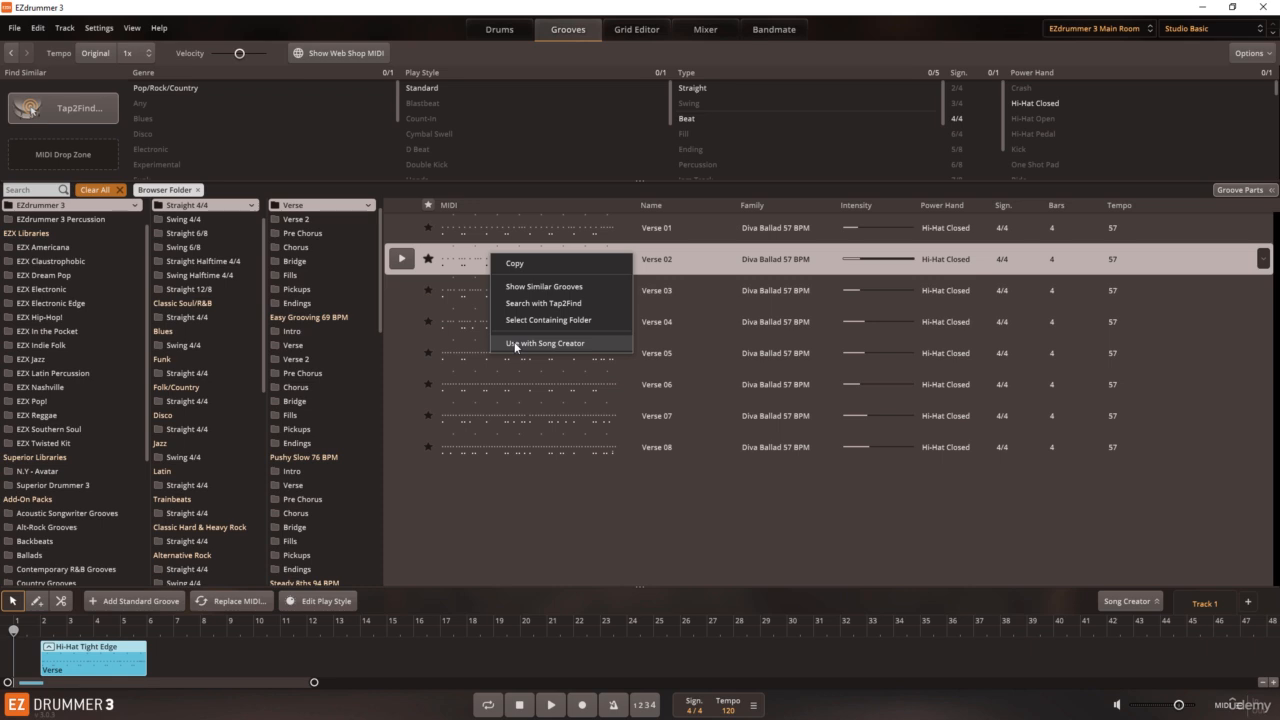
click(479, 519)
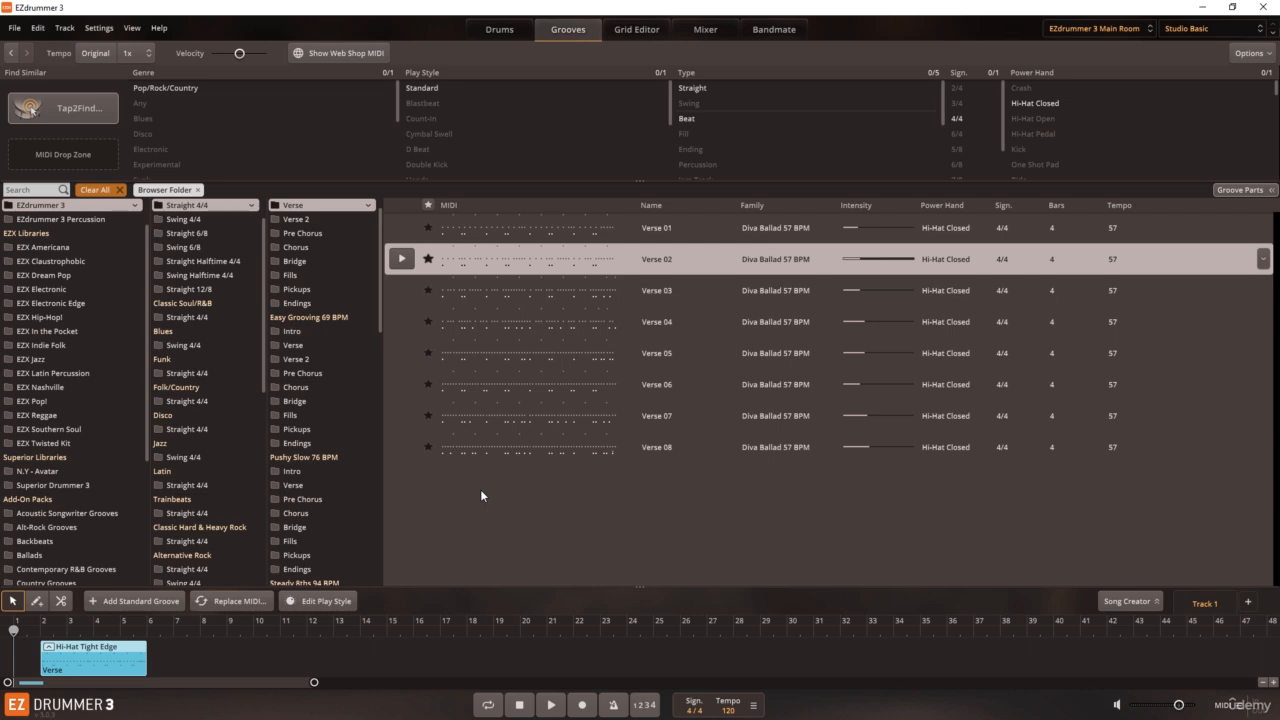
Step: Open the Song Creator and select the Verse 01 groove in the browser
click(1112, 601)
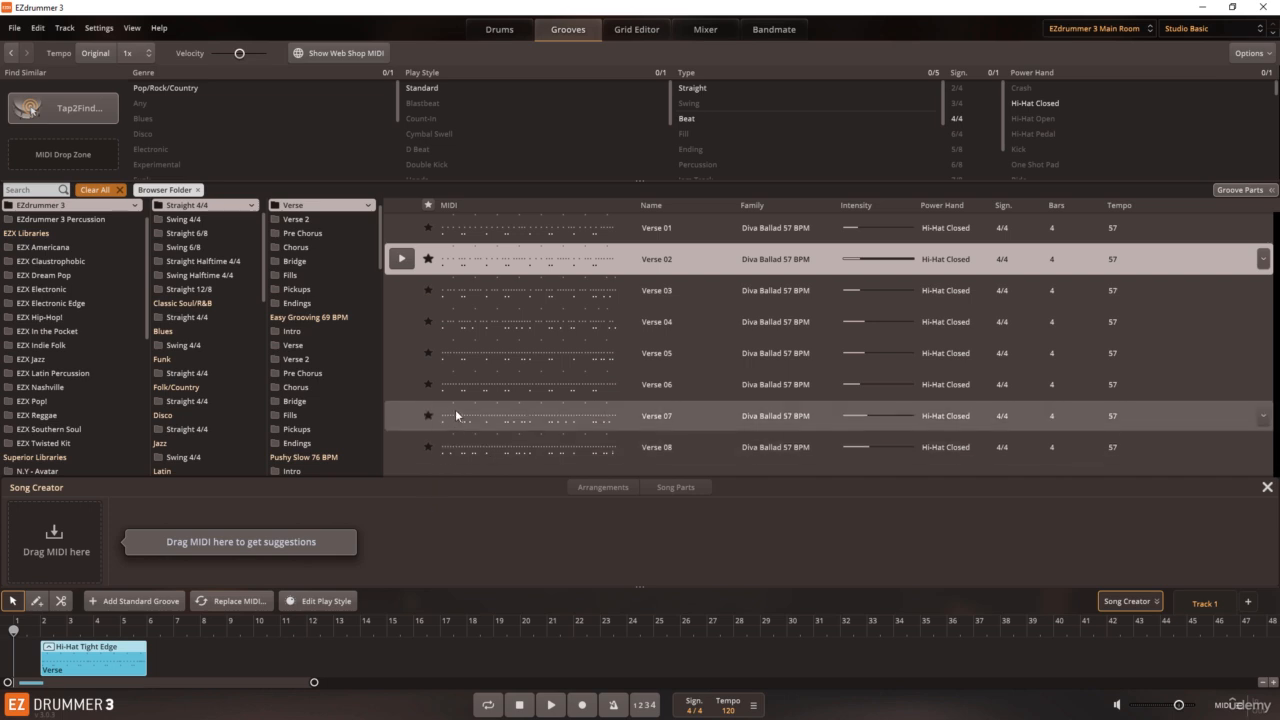
click(502, 231)
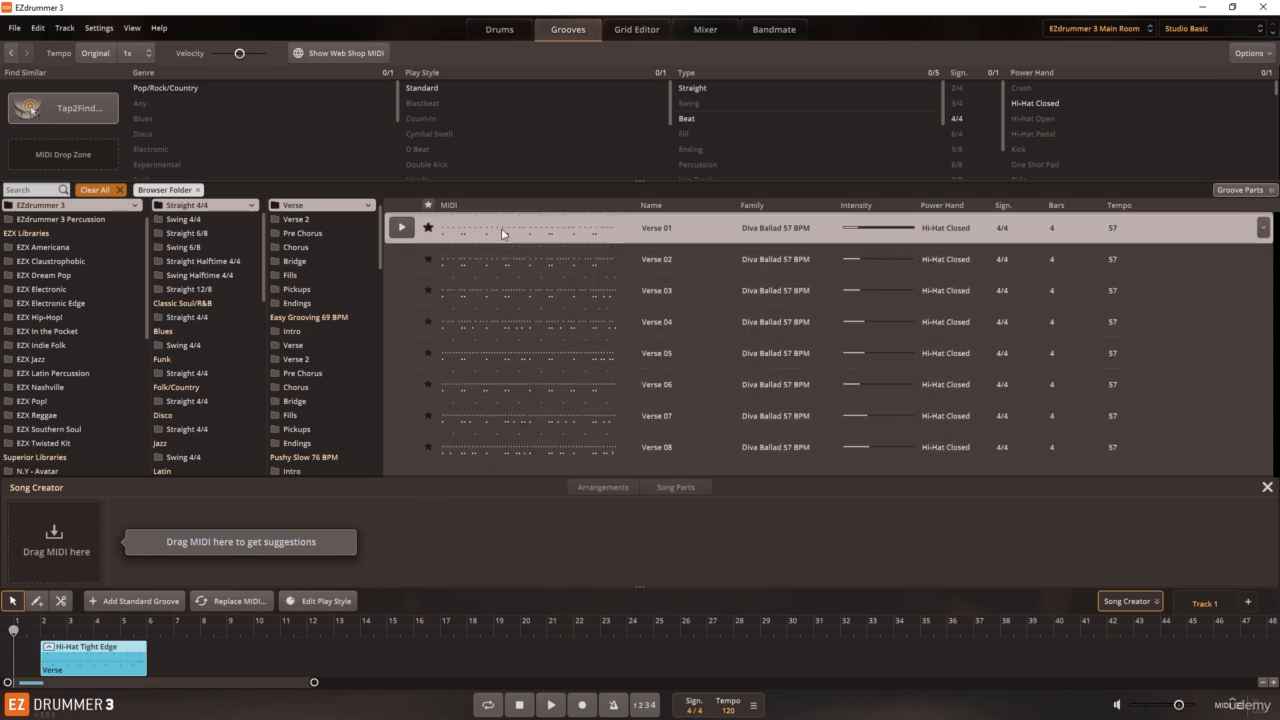
right_click(509, 233)
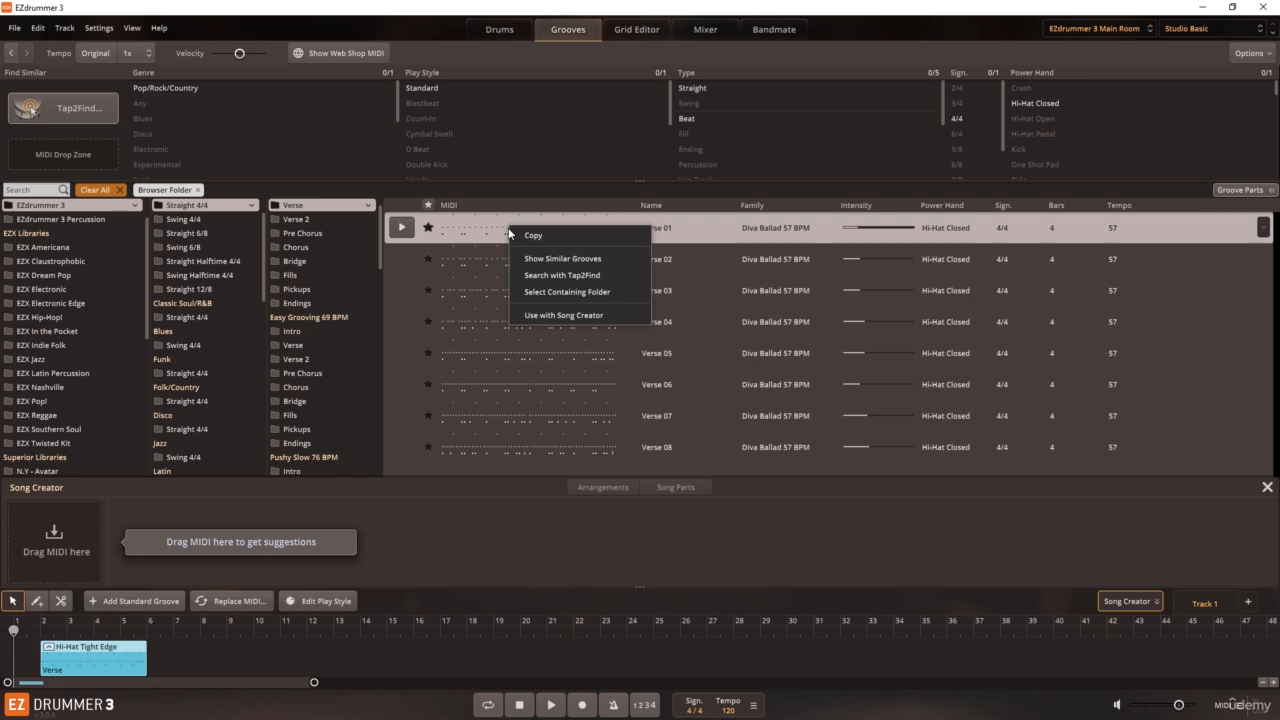
click(453, 517)
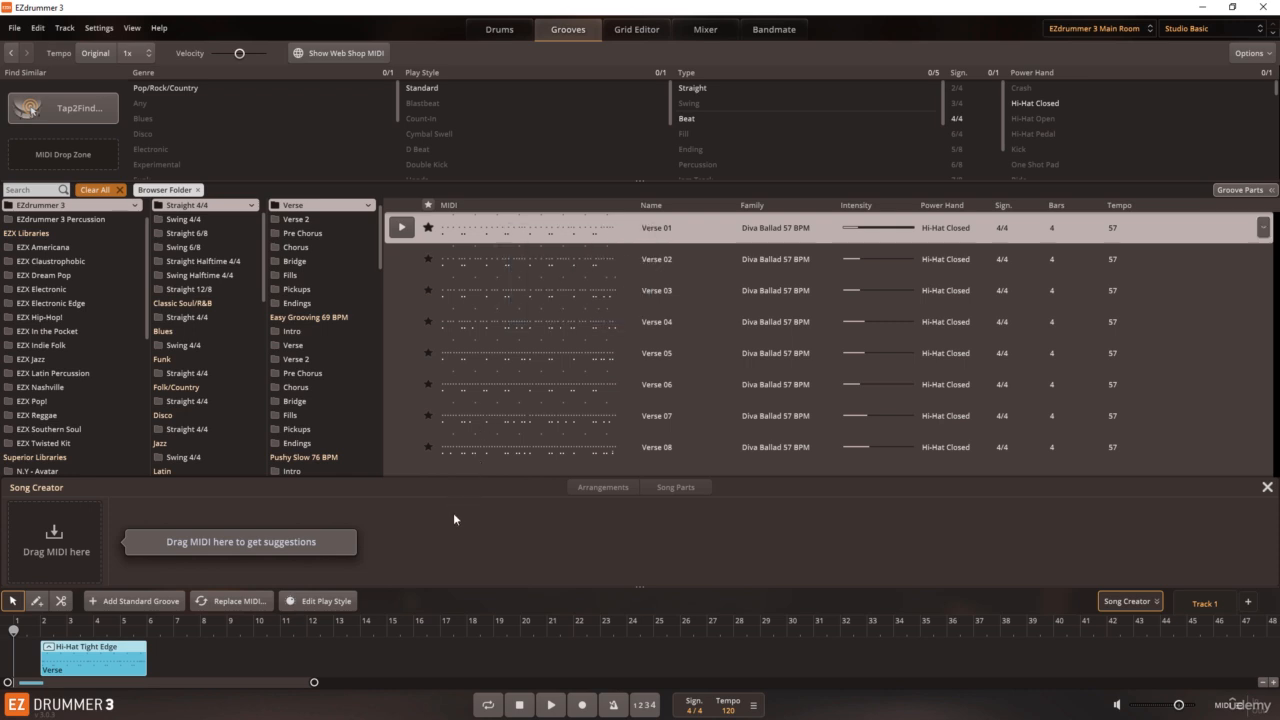
Step: Delete the Hi-Hat Tight Edge block from the song track and move the playhead to bar 3
click(113, 654)
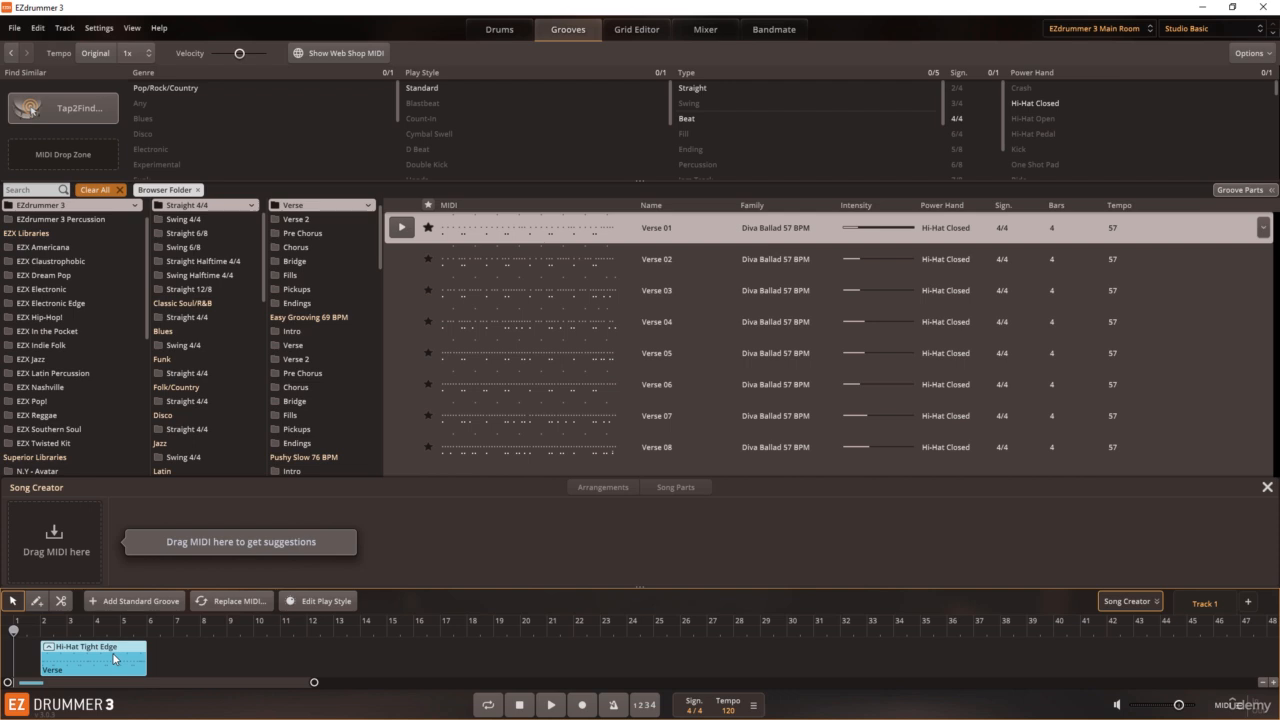
key(Delete)
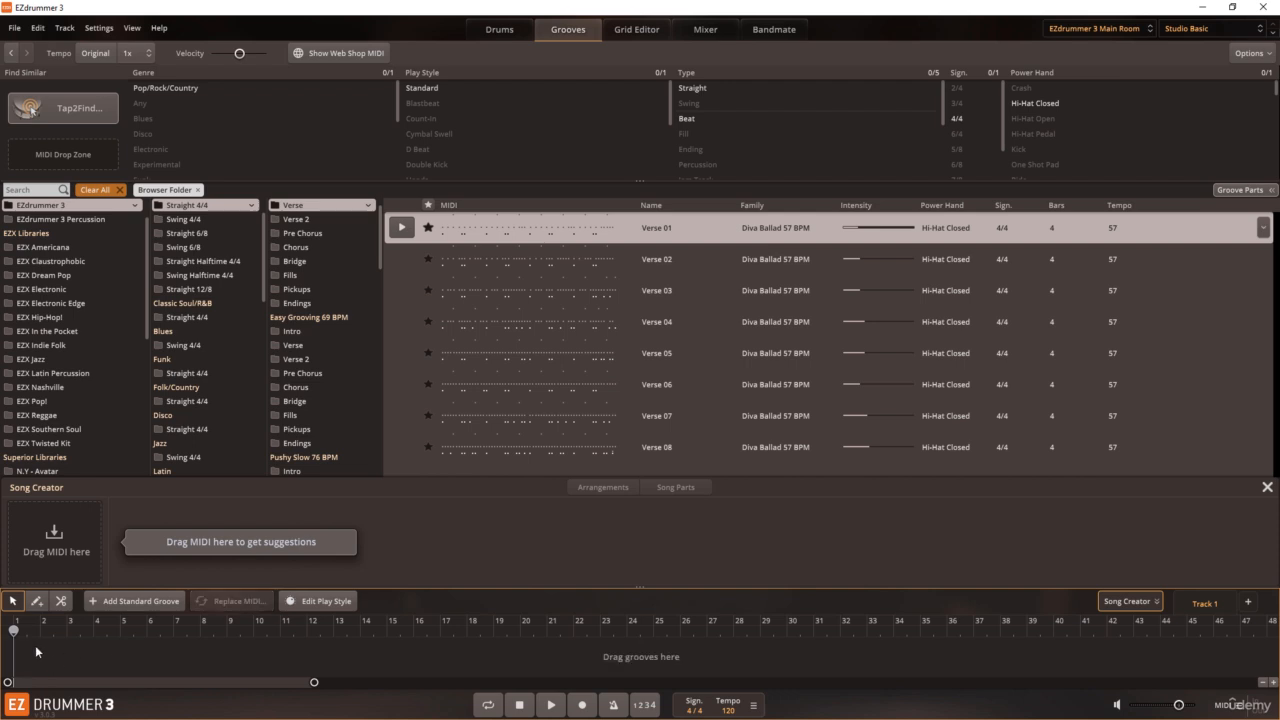
click(67, 629)
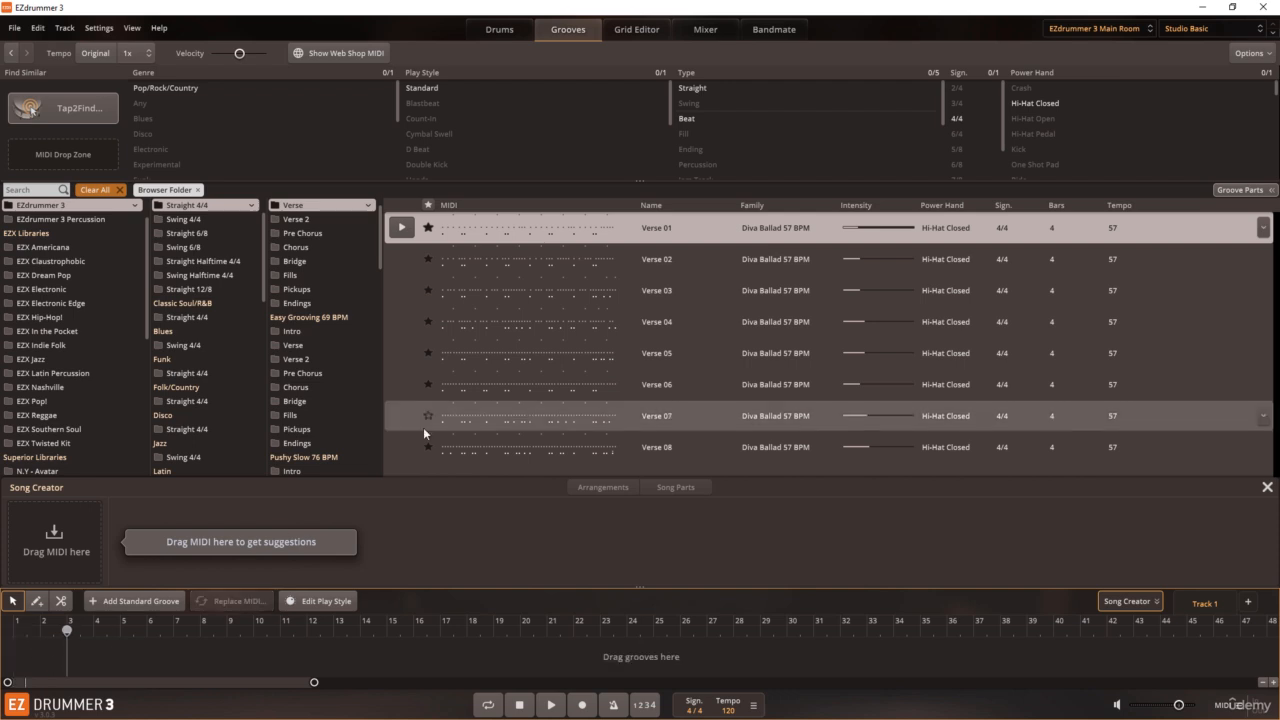
Step: Use the Verse 01 groove as the source for the Song Creator
right_click(529, 225)
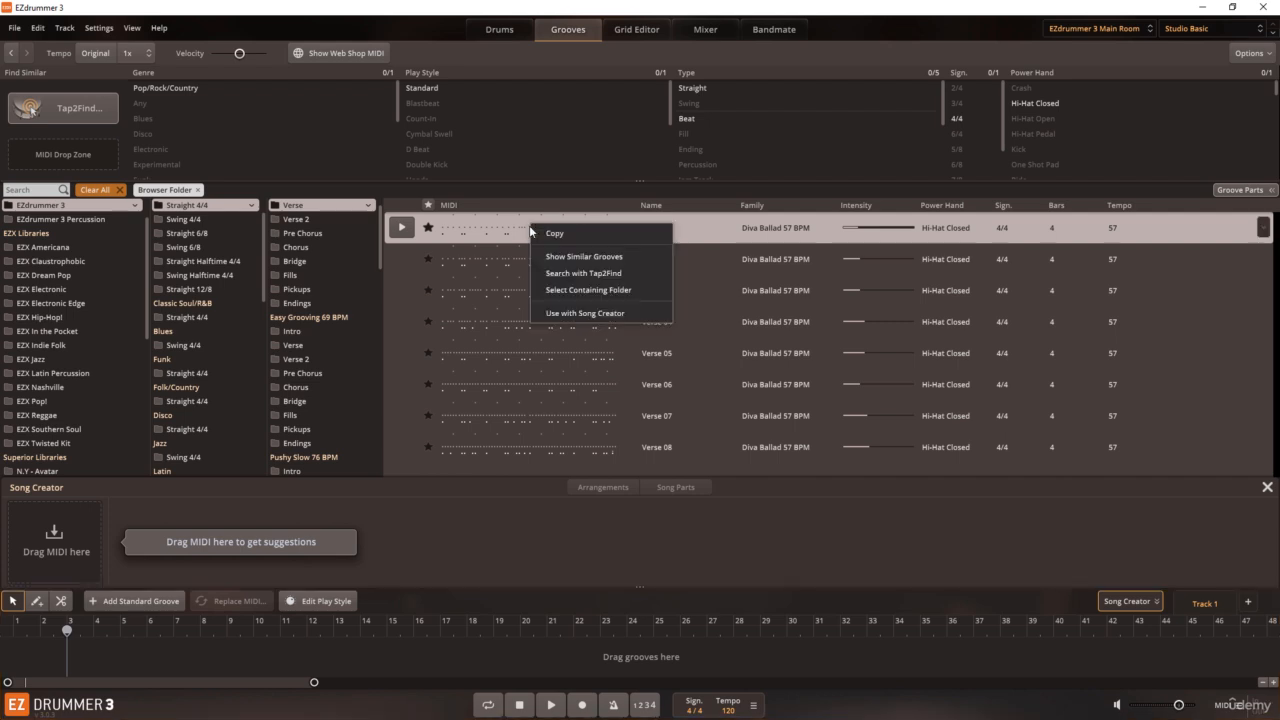
click(560, 311)
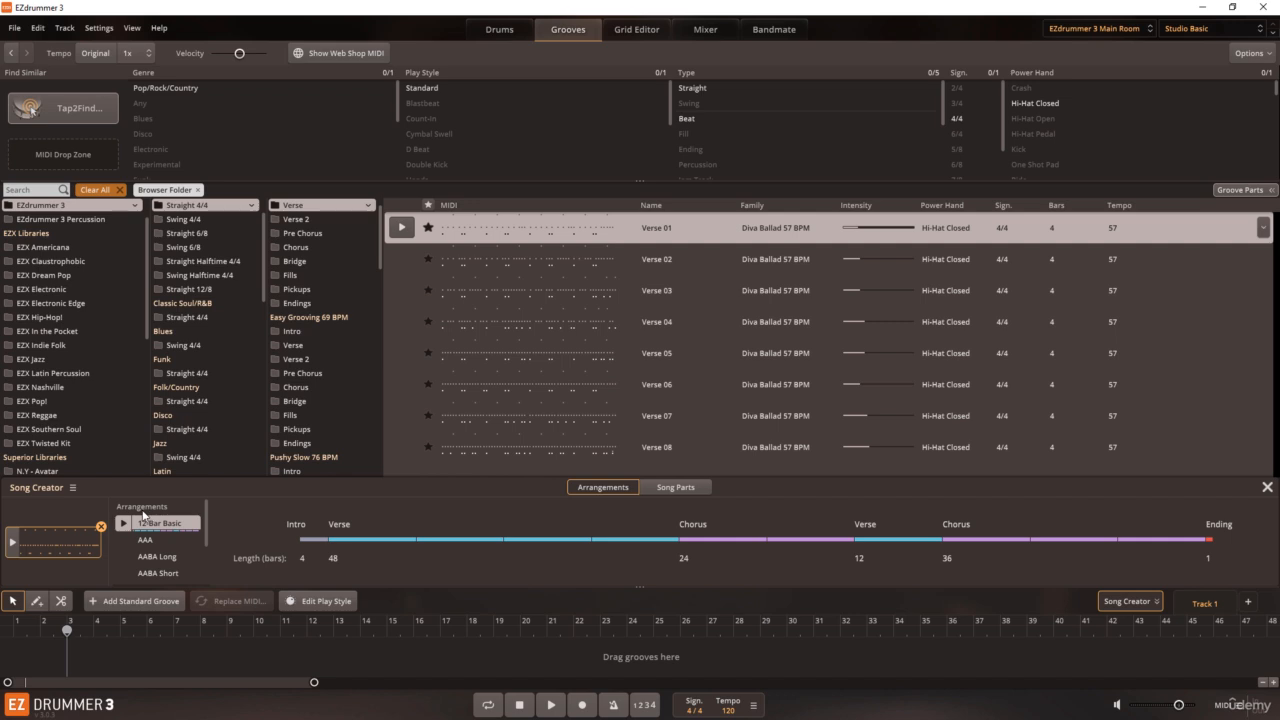
Step: Choose the AABA Short arrangement in the Song Creator, then show the suggested song parts
mouse_move(208, 524)
mouse_down()
mouse_move(212, 572)
mouse_move(213, 537)
mouse_up()
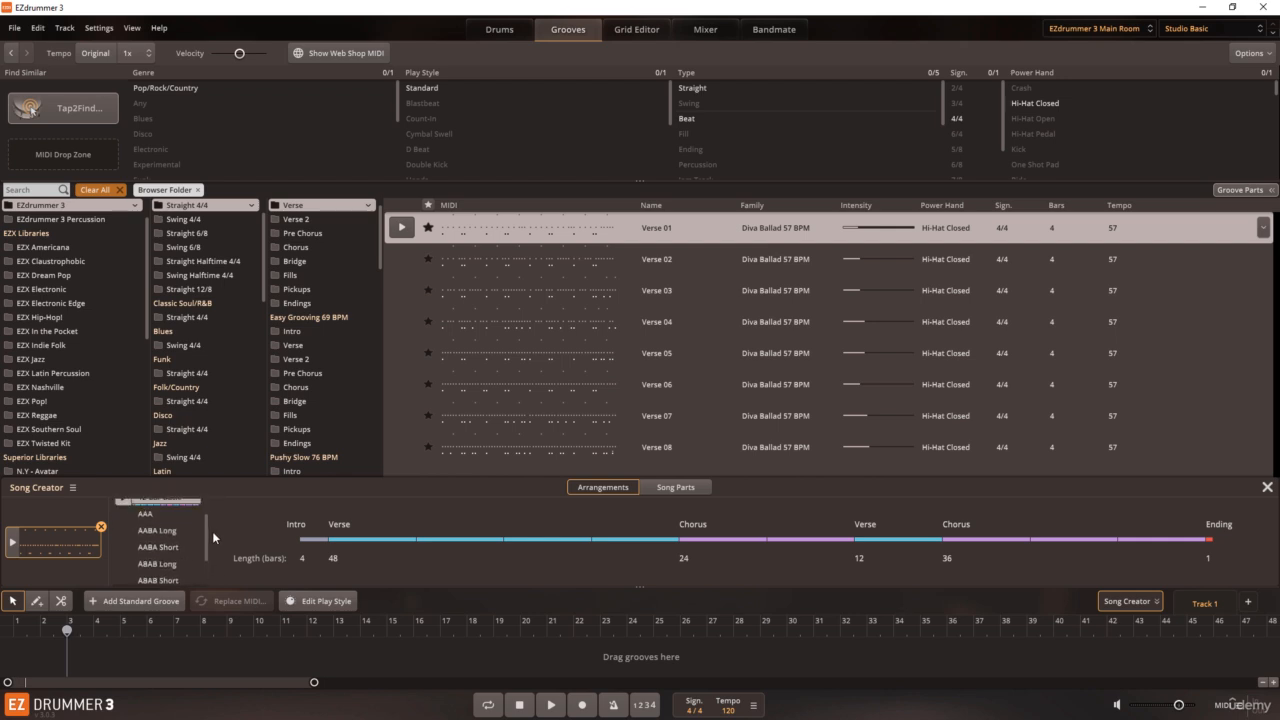
click(164, 548)
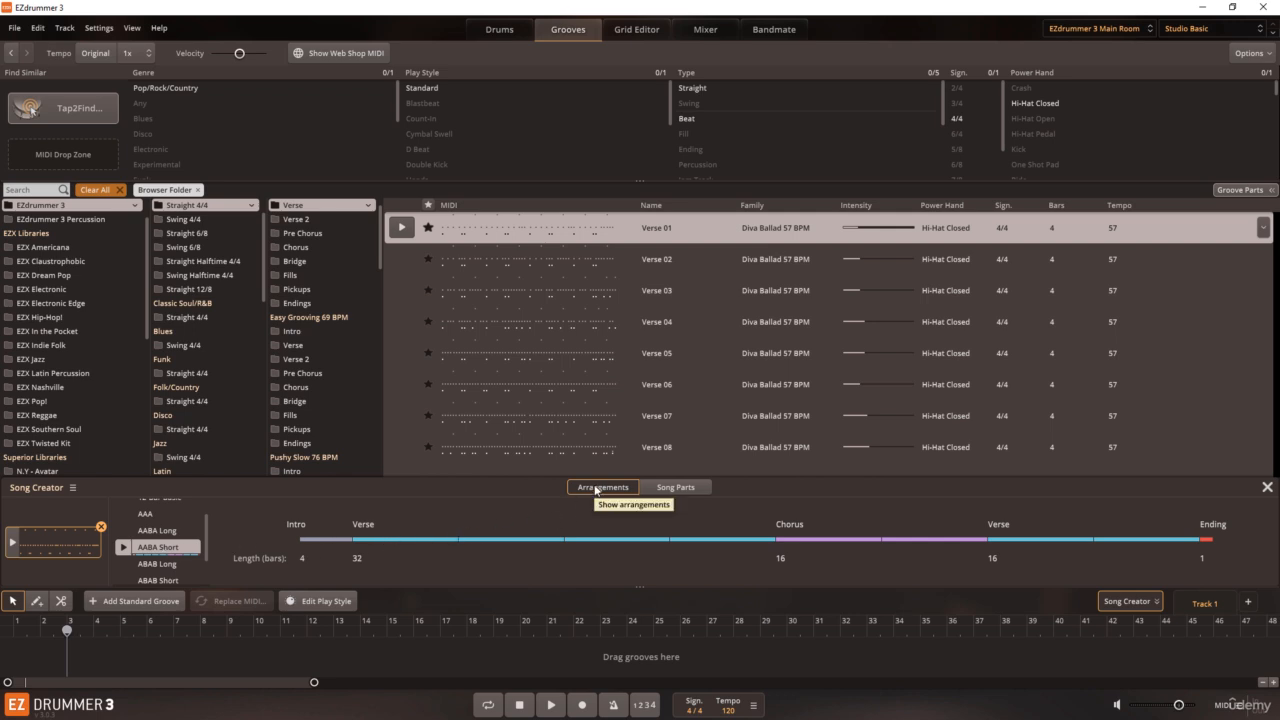
click(661, 489)
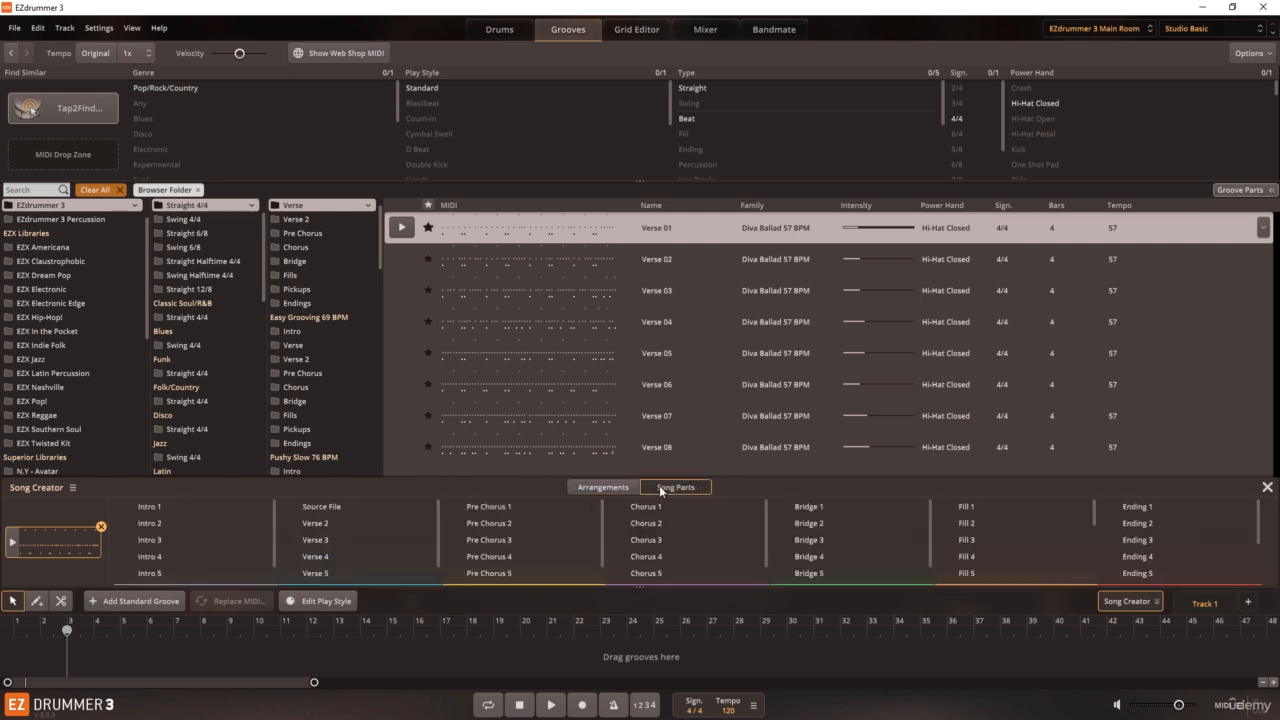
Step: Return to the arrangements list and place the AABA Short arrangement on the song track starting at bar 2
click(603, 489)
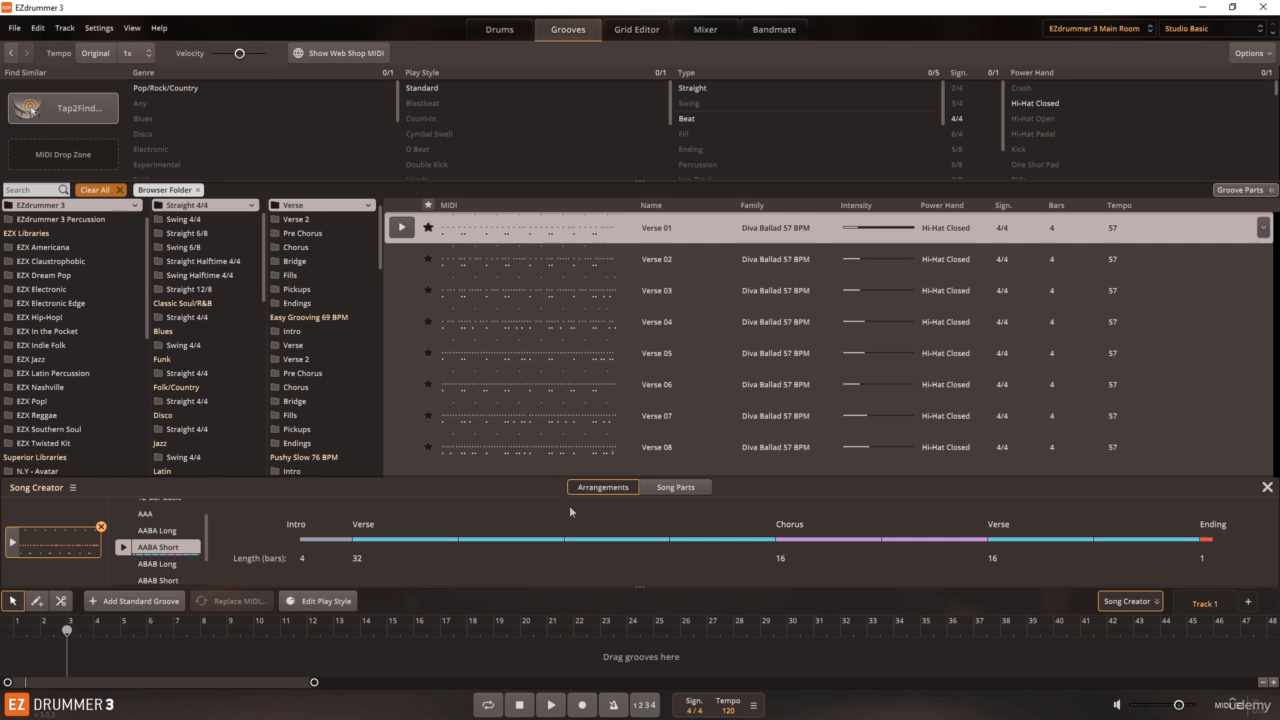
click(661, 490)
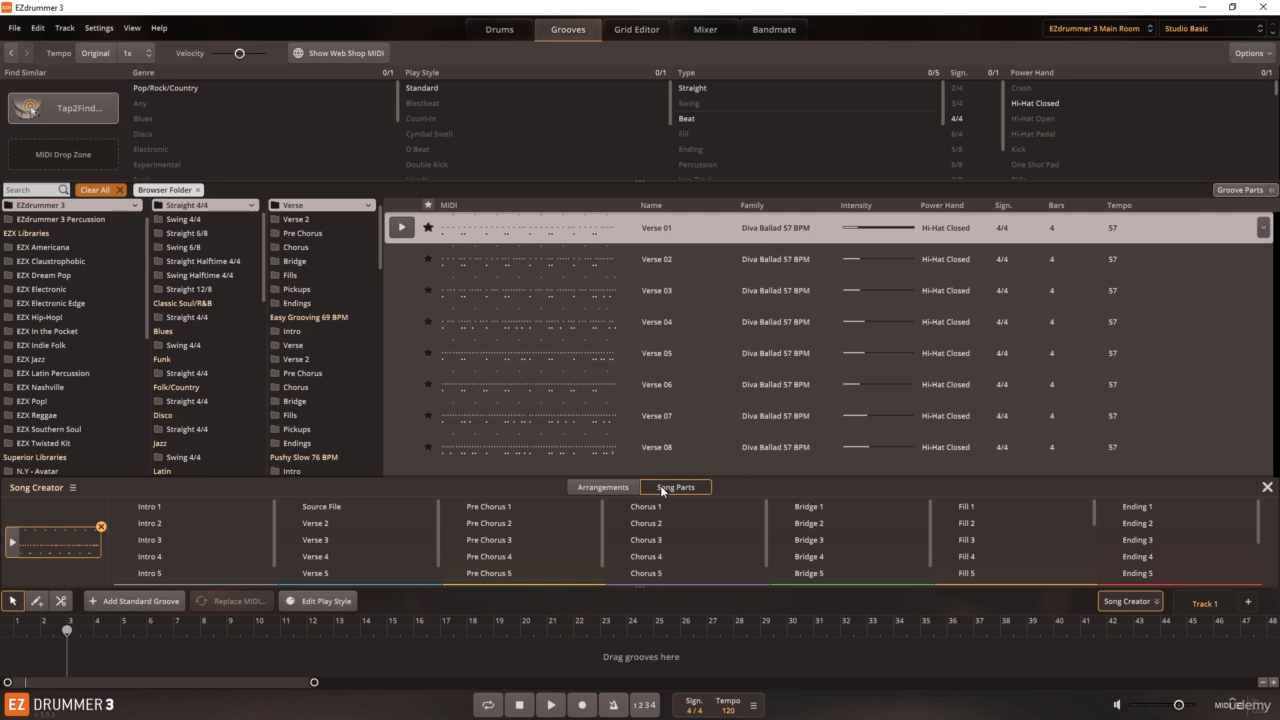
click(603, 489)
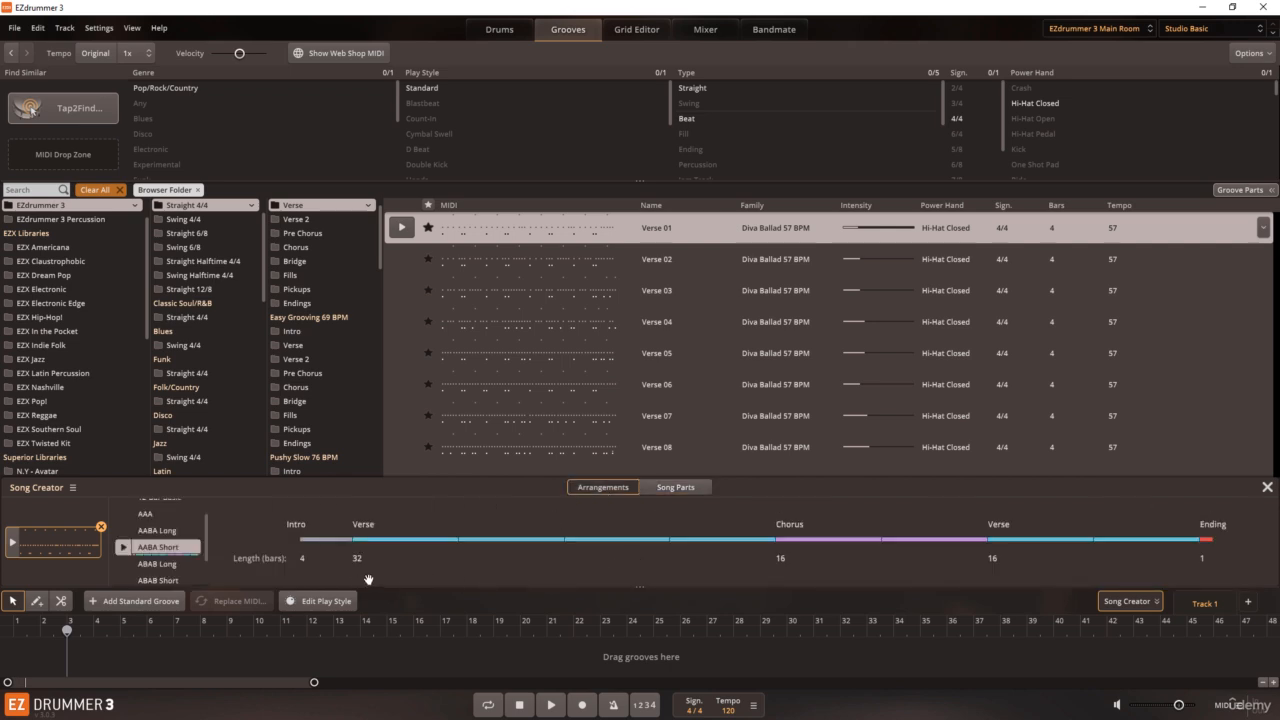
drag(165, 548, 46, 659)
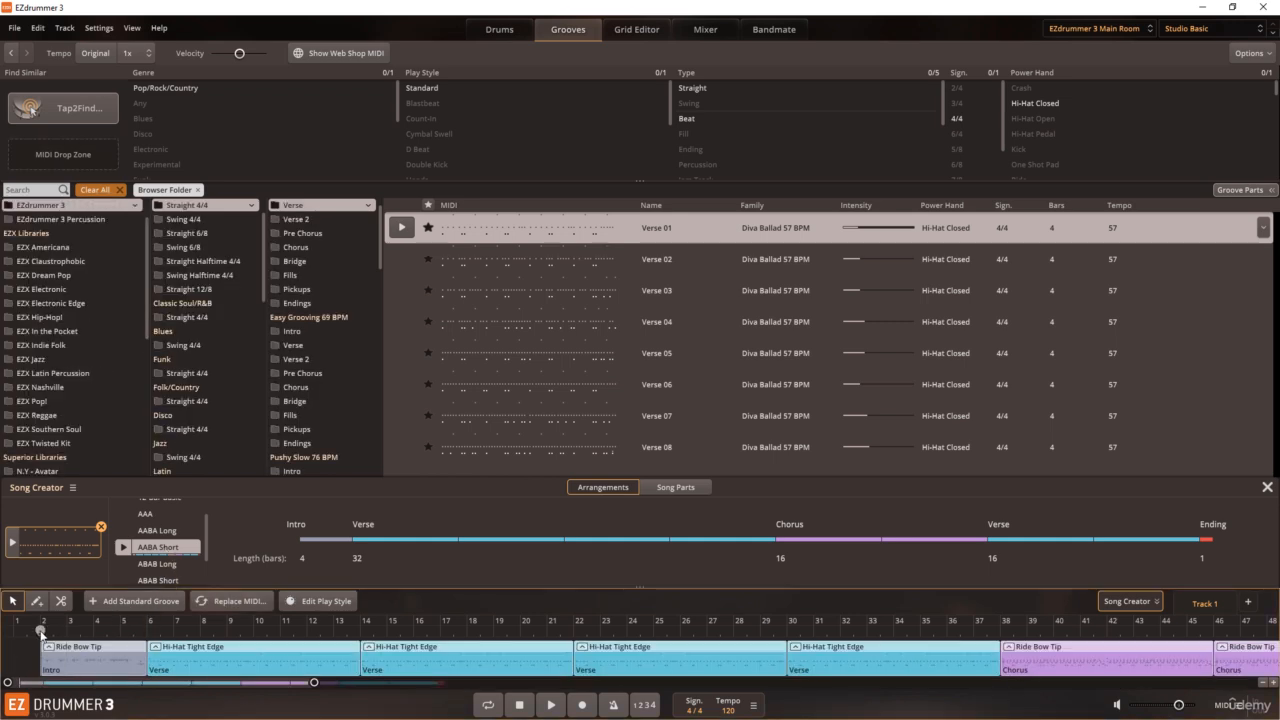
Step: Close the Song Creator and bring the full song arrangement into view beneath the drum kit
click(1116, 602)
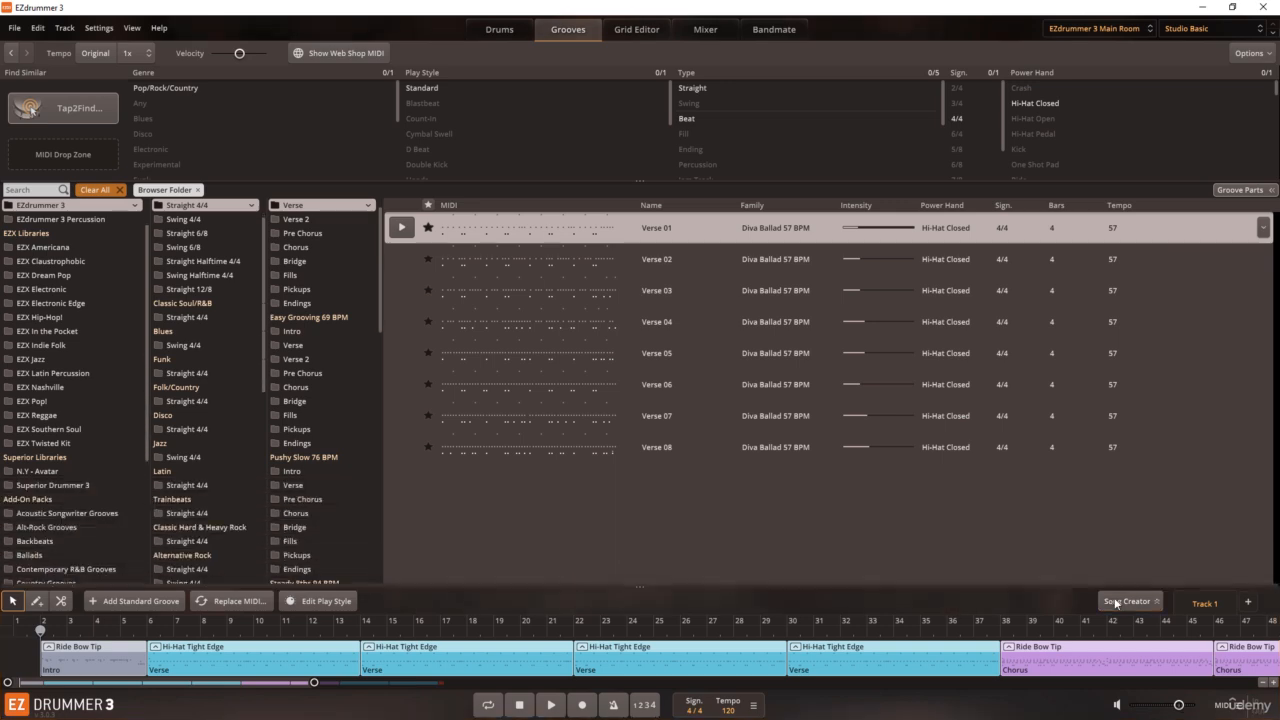
click(509, 30)
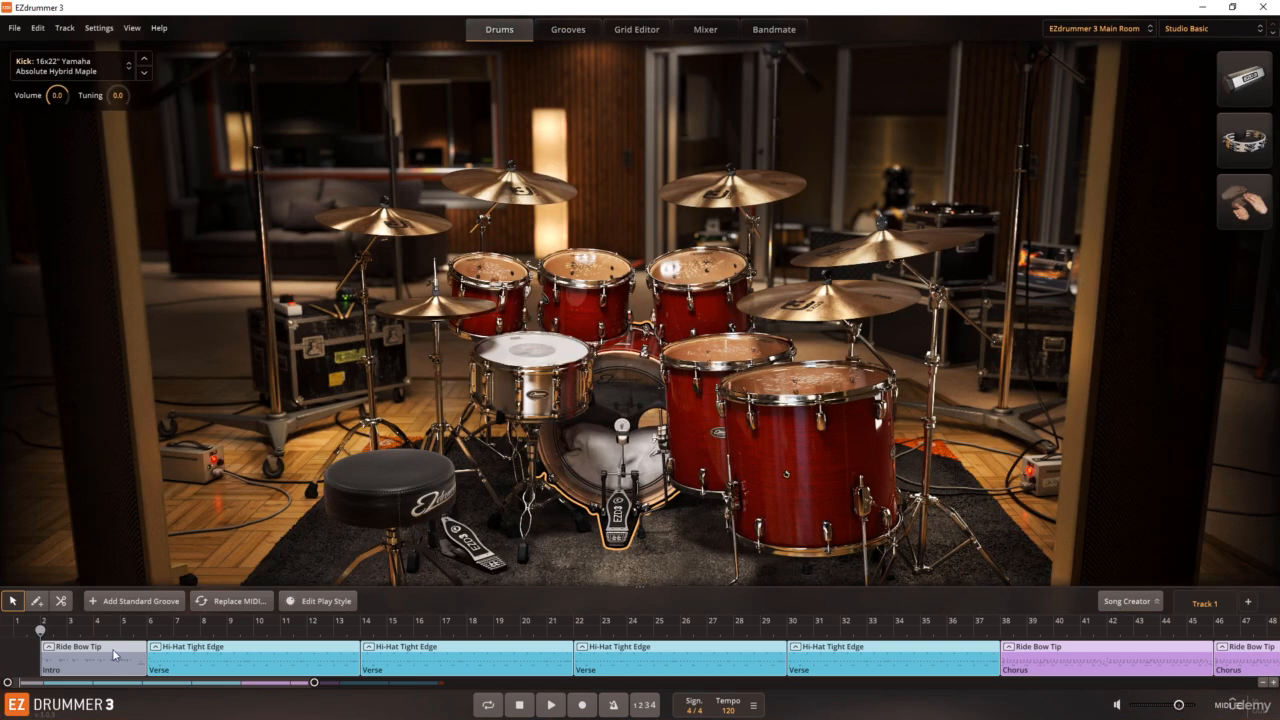
drag(314, 683, 461, 683)
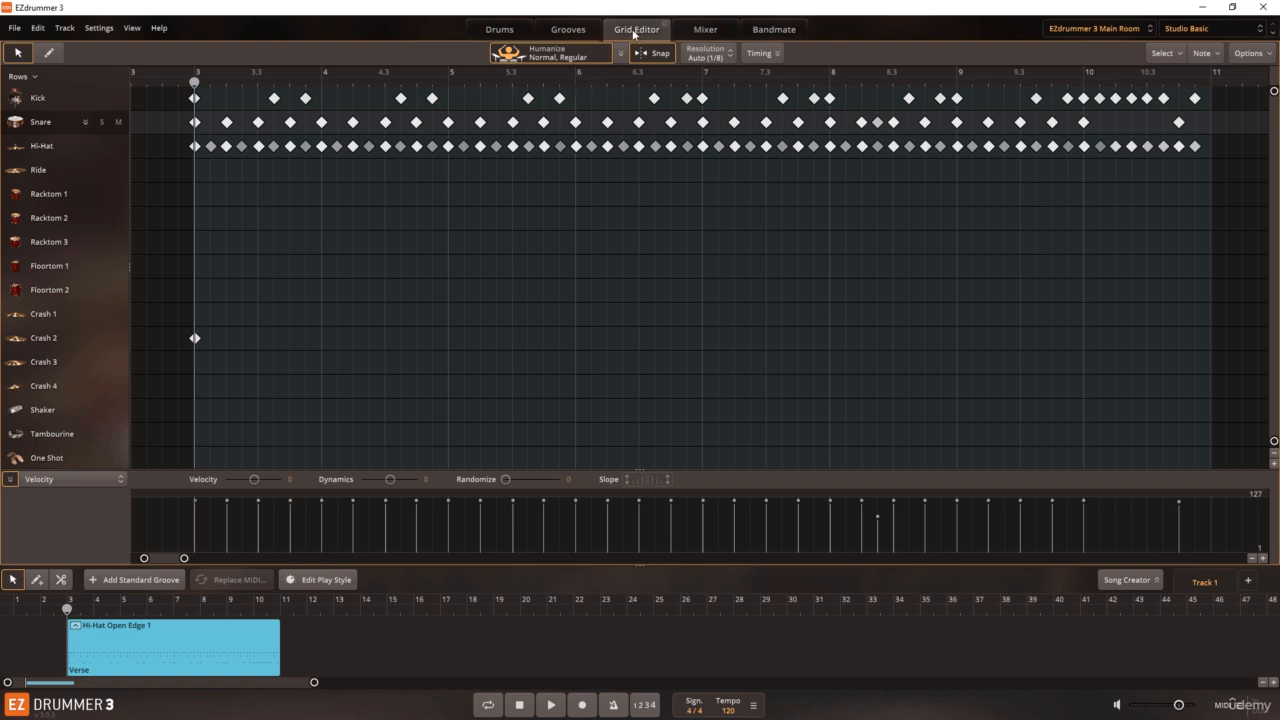
Step: Detach the Grid Editor into its own window, widen it to fill the screen, and deselect the snare notes
click(666, 25)
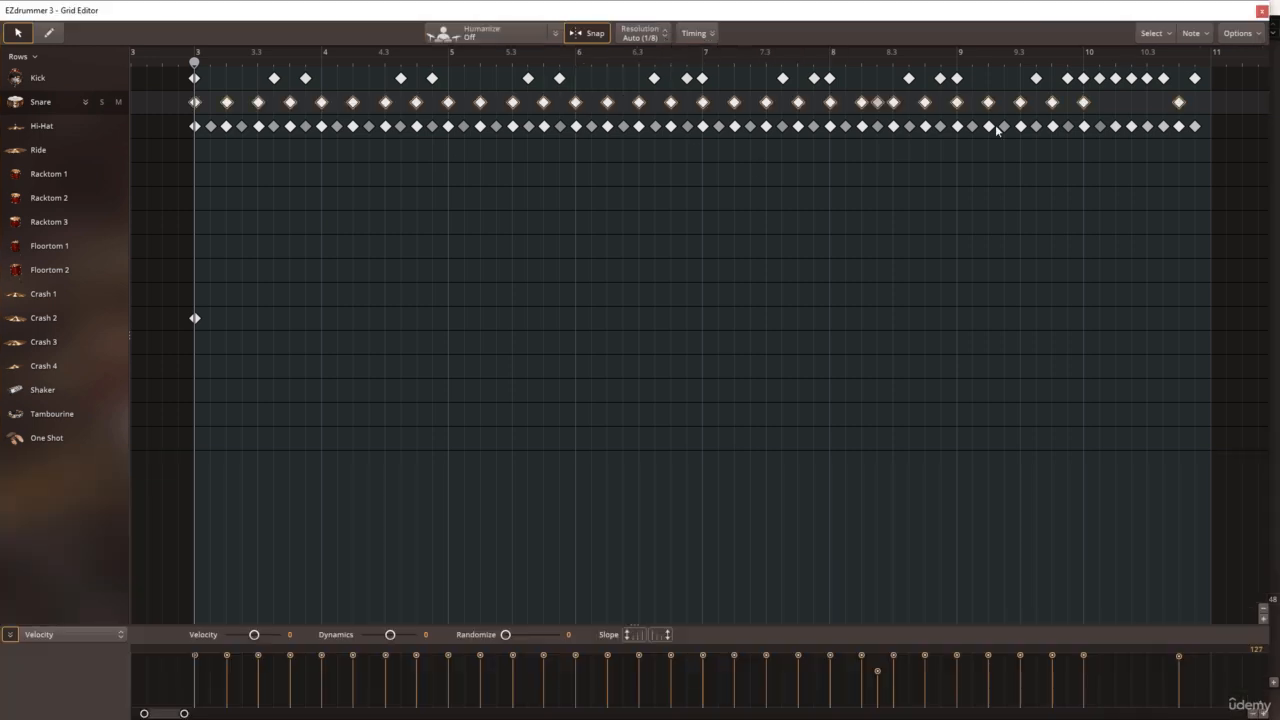
drag(1271, 161, 1275, 168)
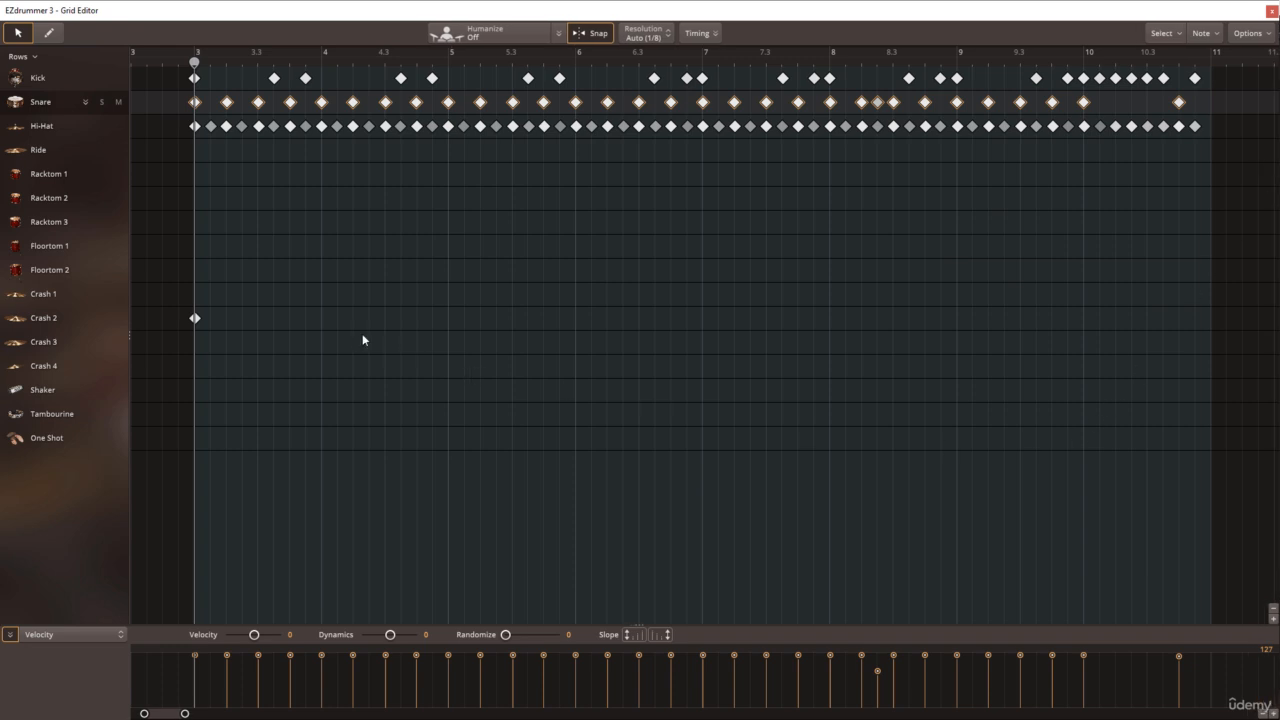
click(299, 357)
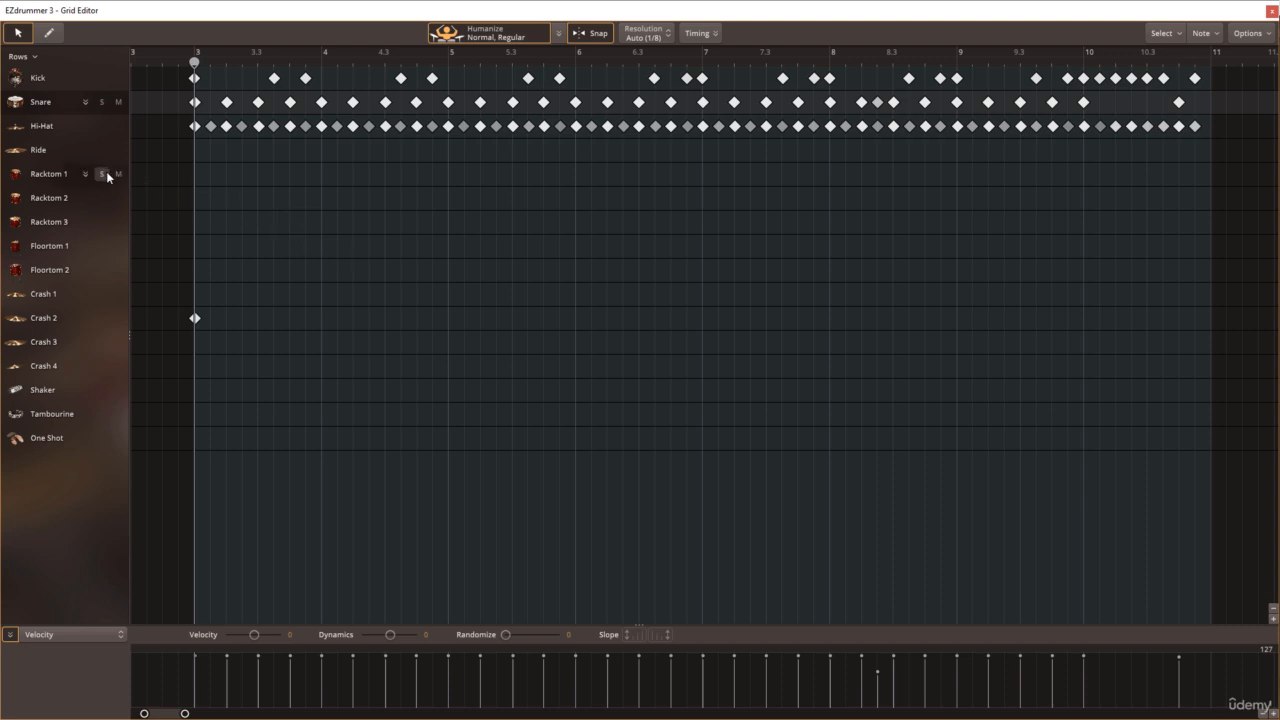
Step: Examine the articulations of the Snare, Hi-Hat and Ride rows and the available row options
click(86, 103)
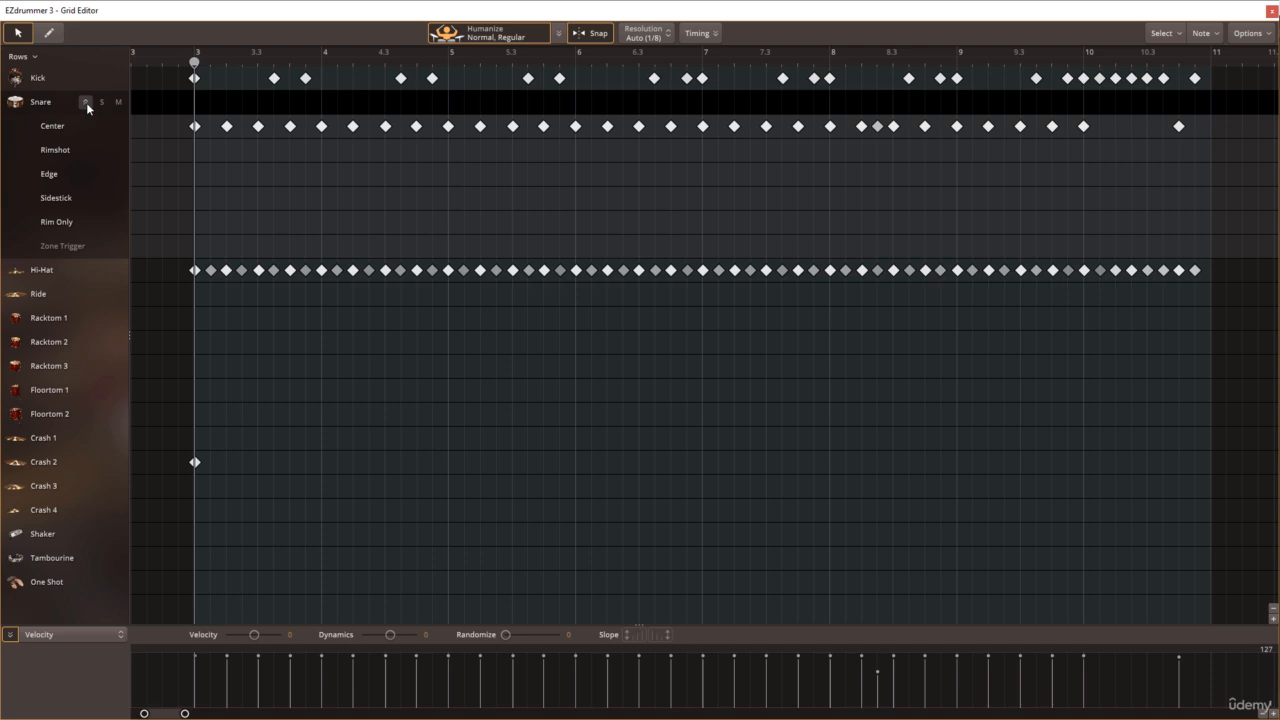
click(86, 102)
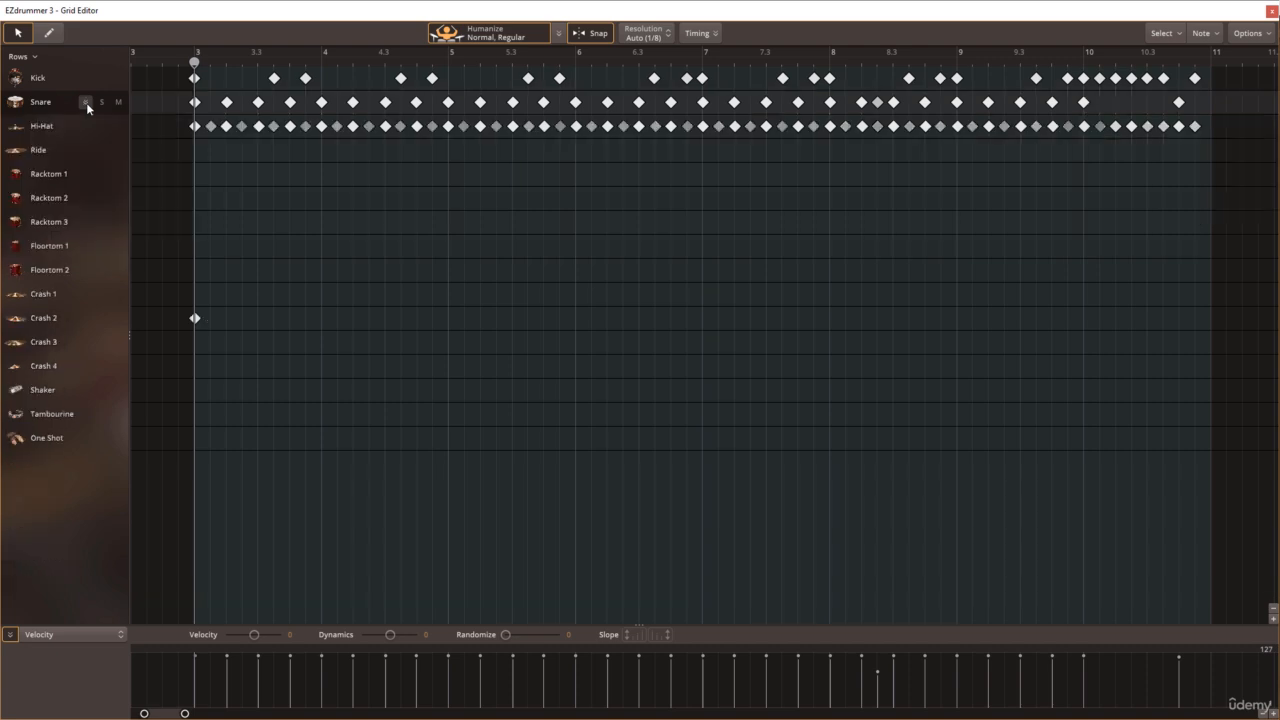
click(86, 126)
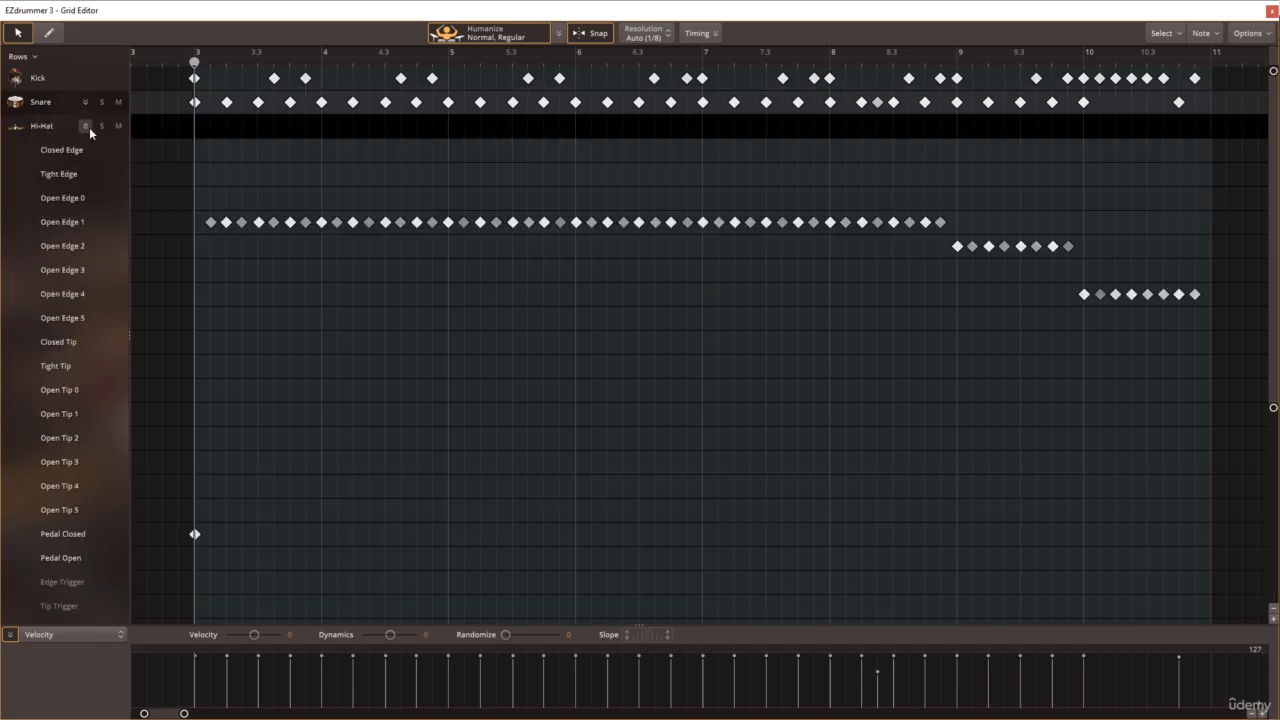
click(86, 126)
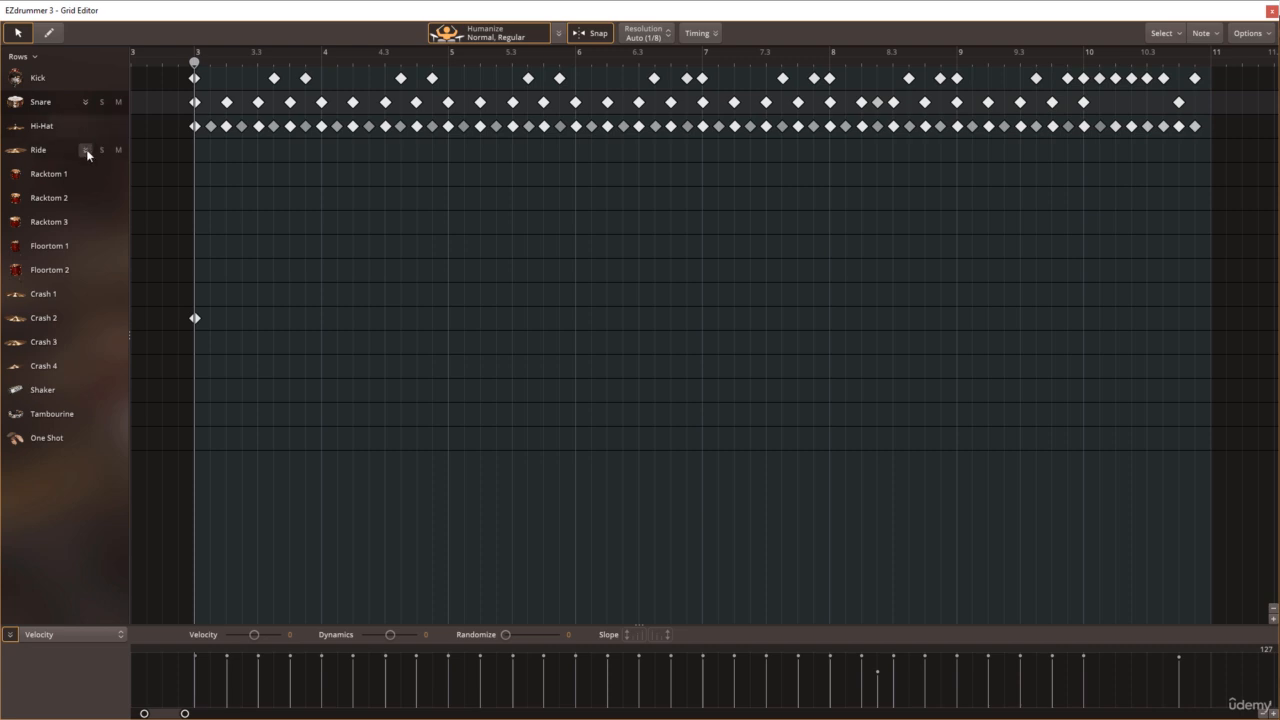
click(86, 149)
click(86, 149)
click(35, 58)
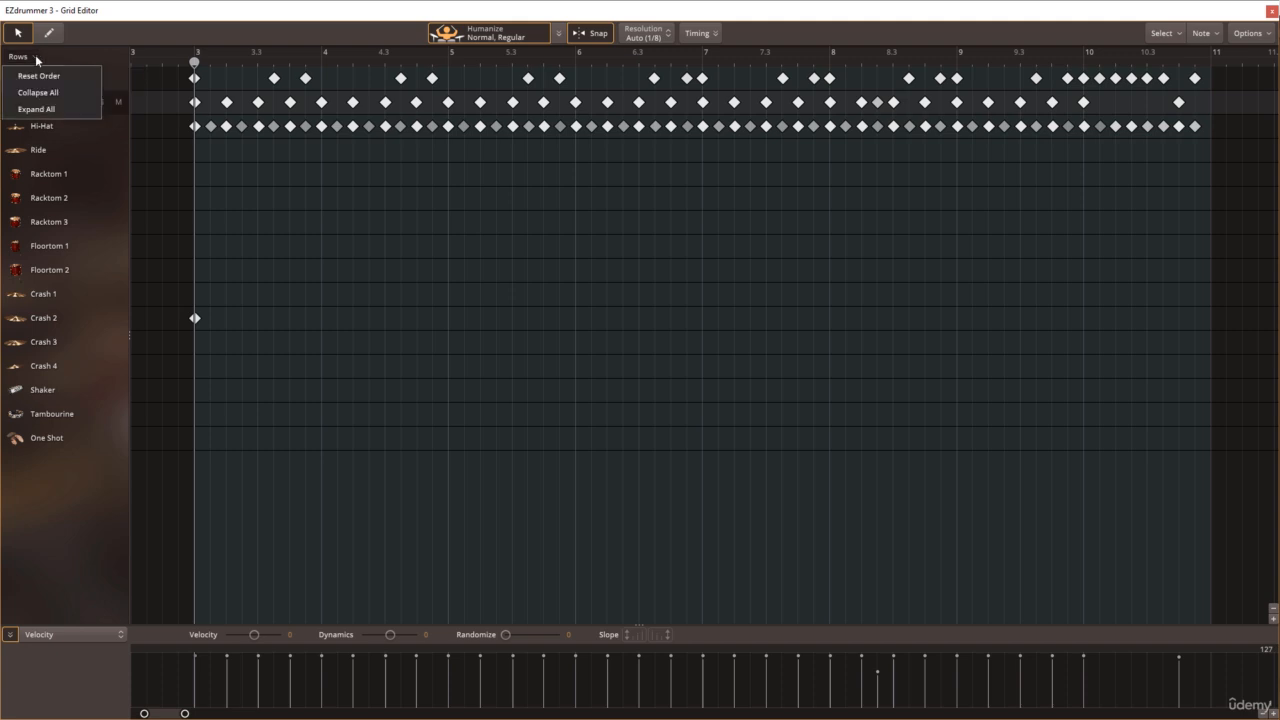
click(61, 60)
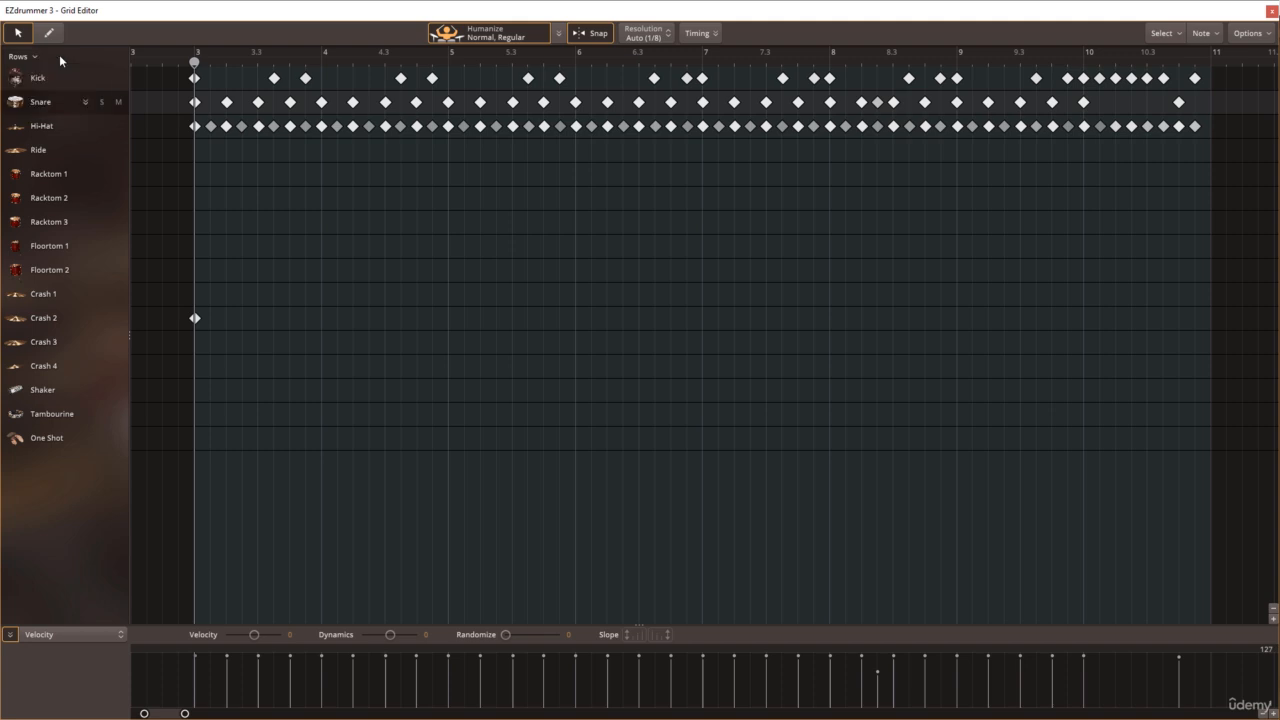
Step: Reorder the instrument rows so that Hi-Hat is first, Snare second and Kick third, and clear the note selection
click(45, 127)
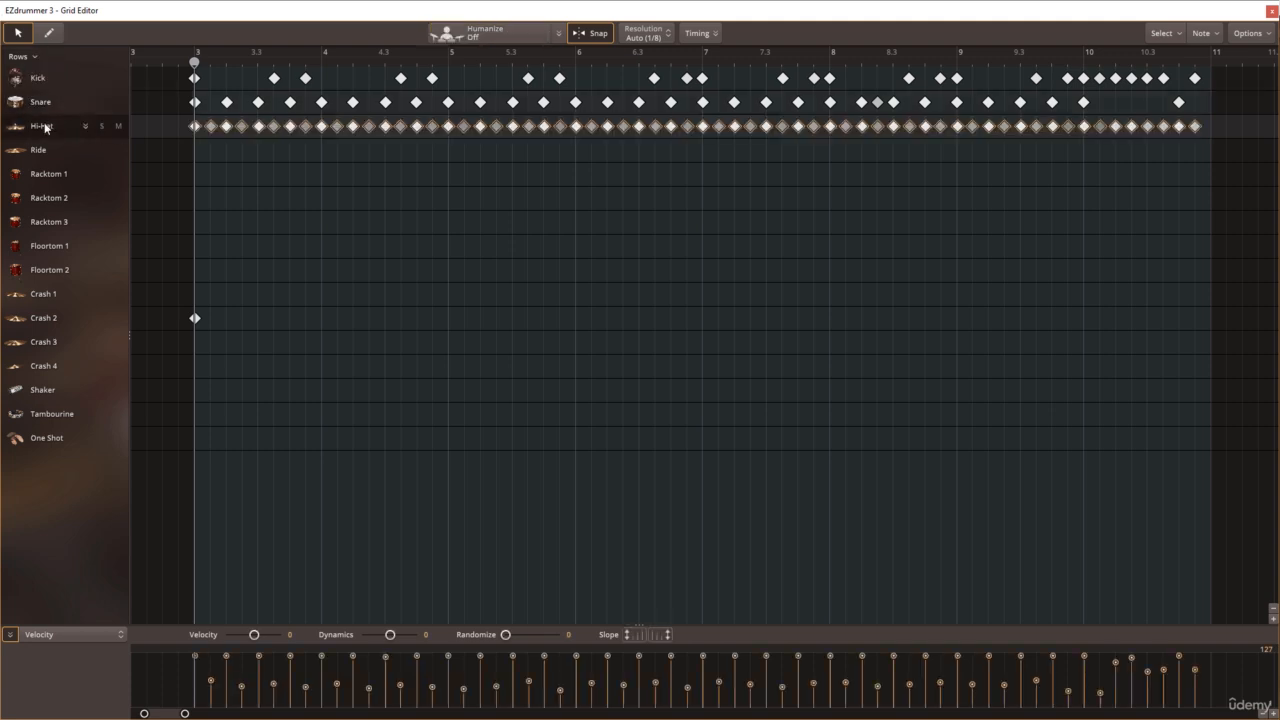
mouse_move(48, 126)
mouse_down()
mouse_move(52, 78)
mouse_move(50, 141)
mouse_up()
click(50, 104)
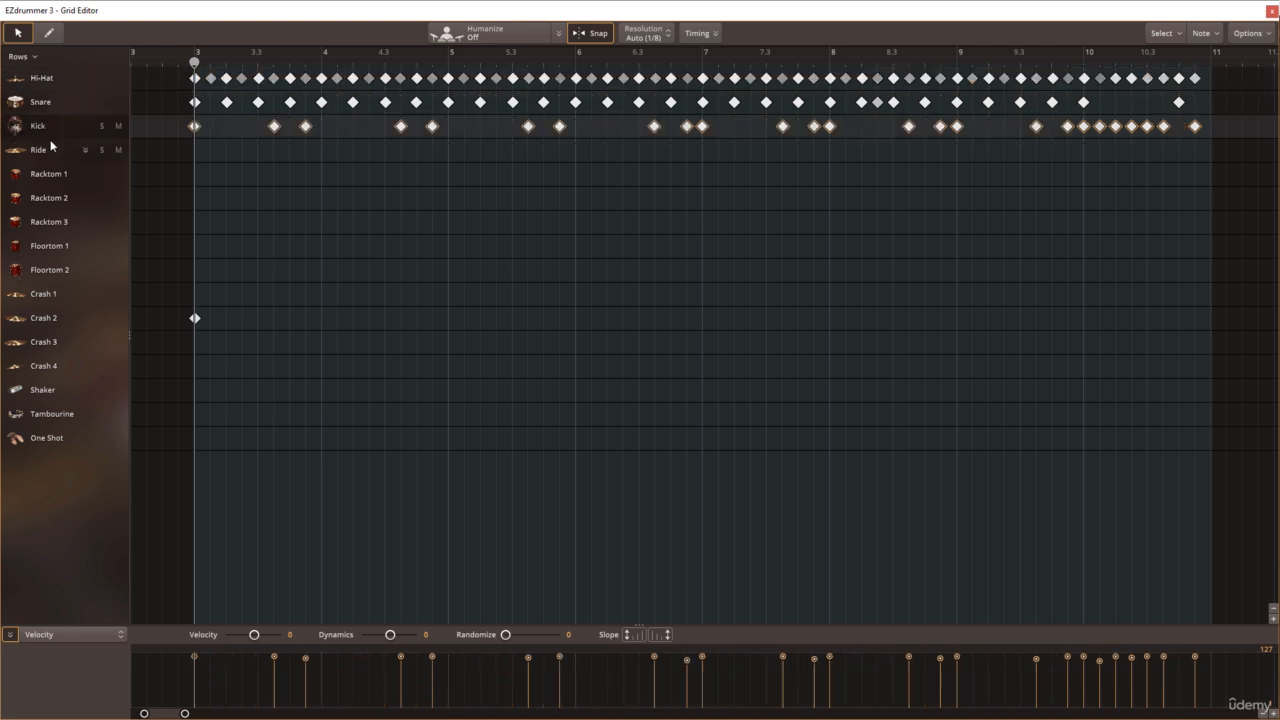
click(137, 172)
Step: Reset the instrument rows to their default order
click(36, 59)
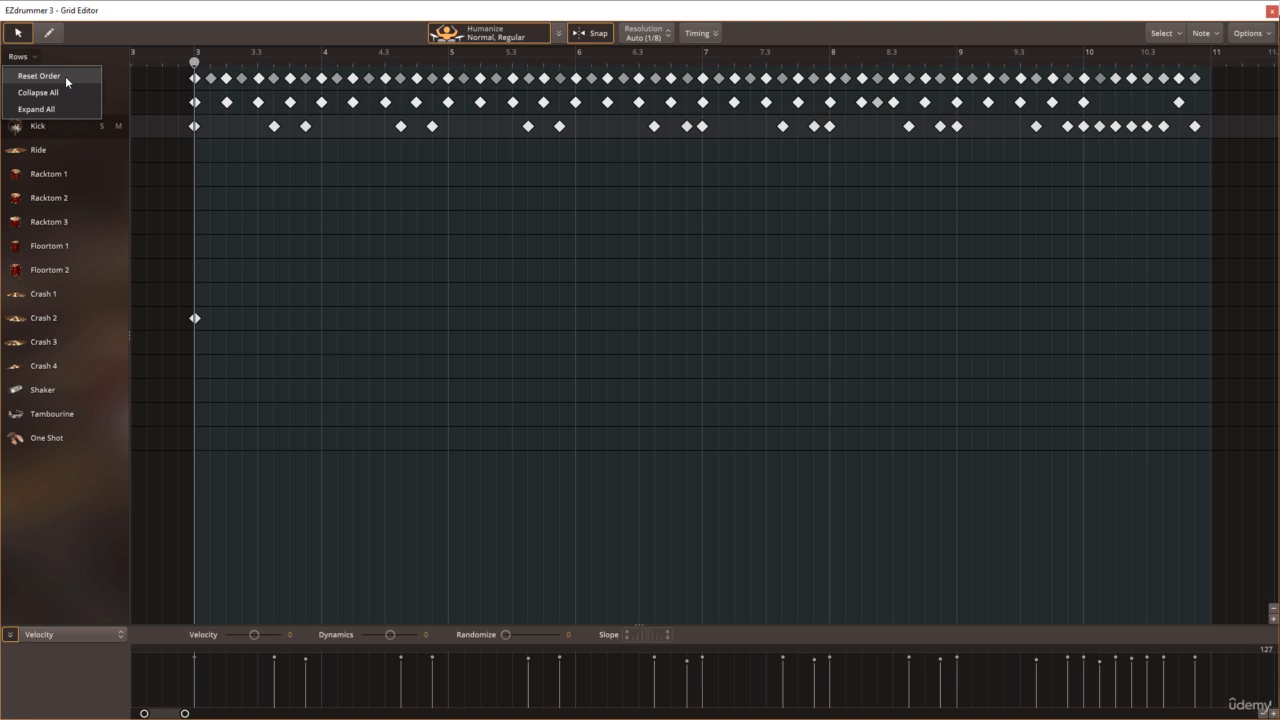
click(65, 76)
click(45, 83)
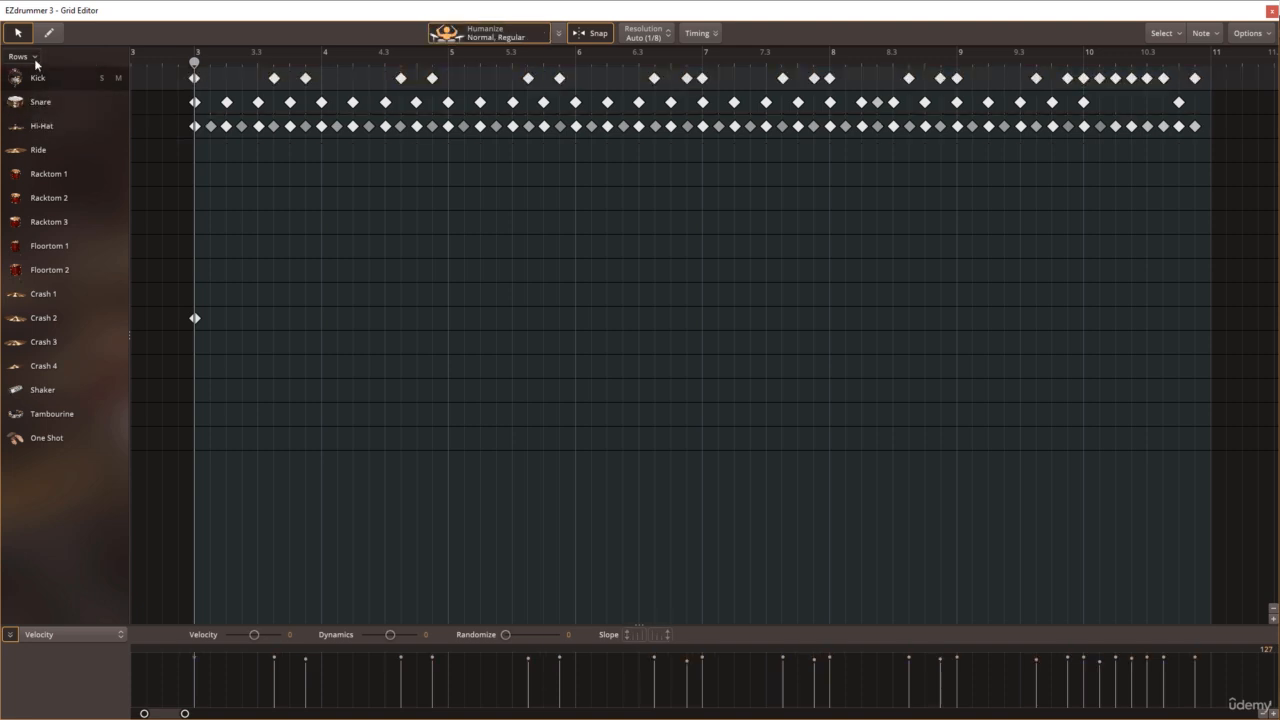
Step: Expand all instrument rows to view their articulations, then collapse them all and clear the selection
click(35, 58)
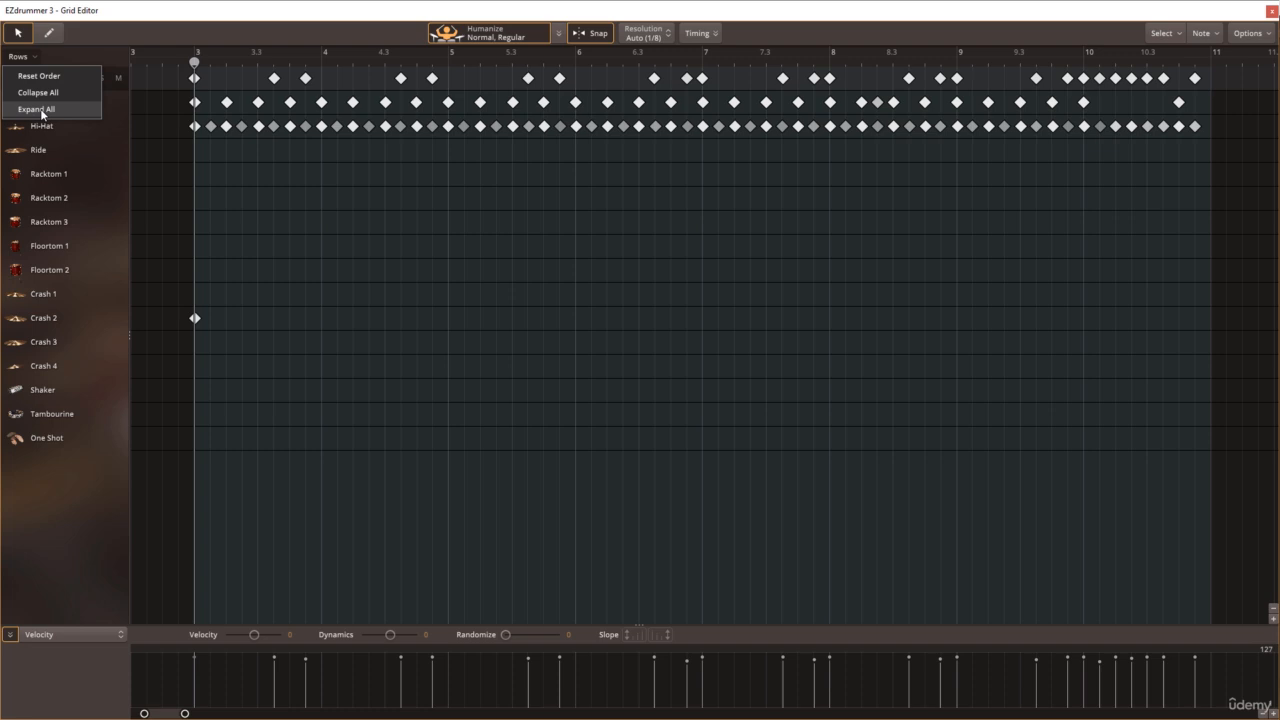
click(42, 110)
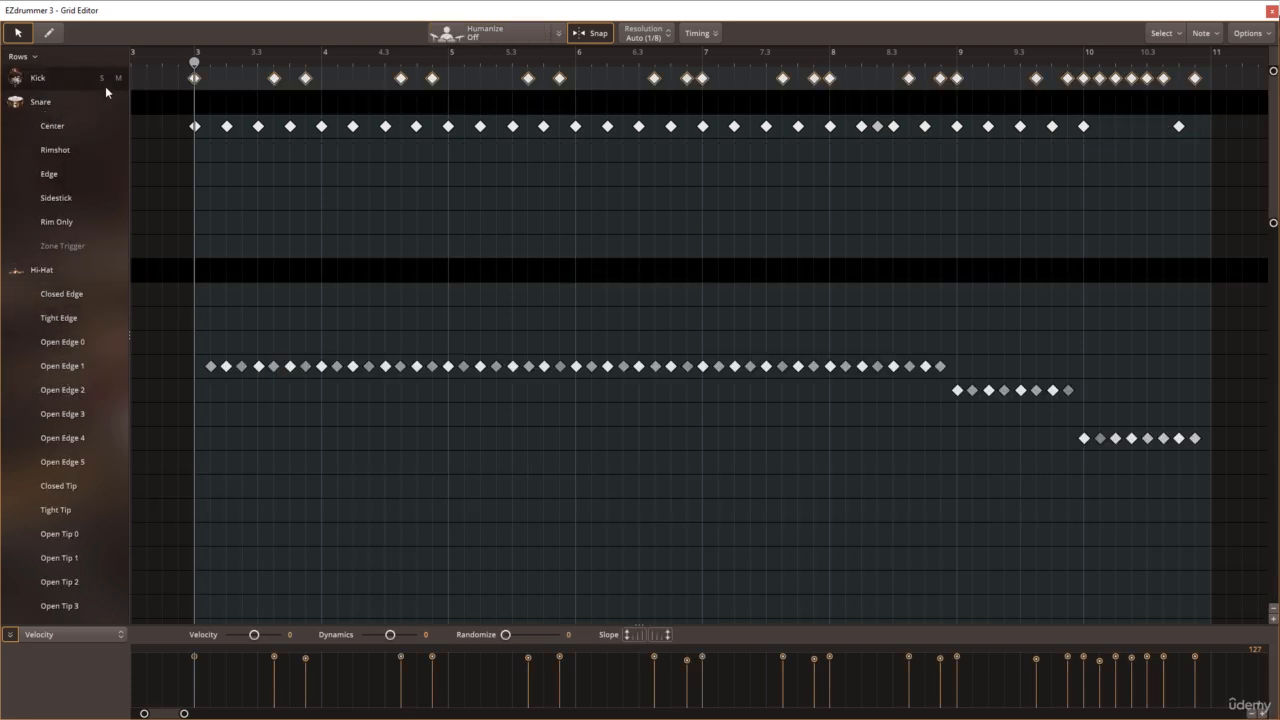
click(38, 60)
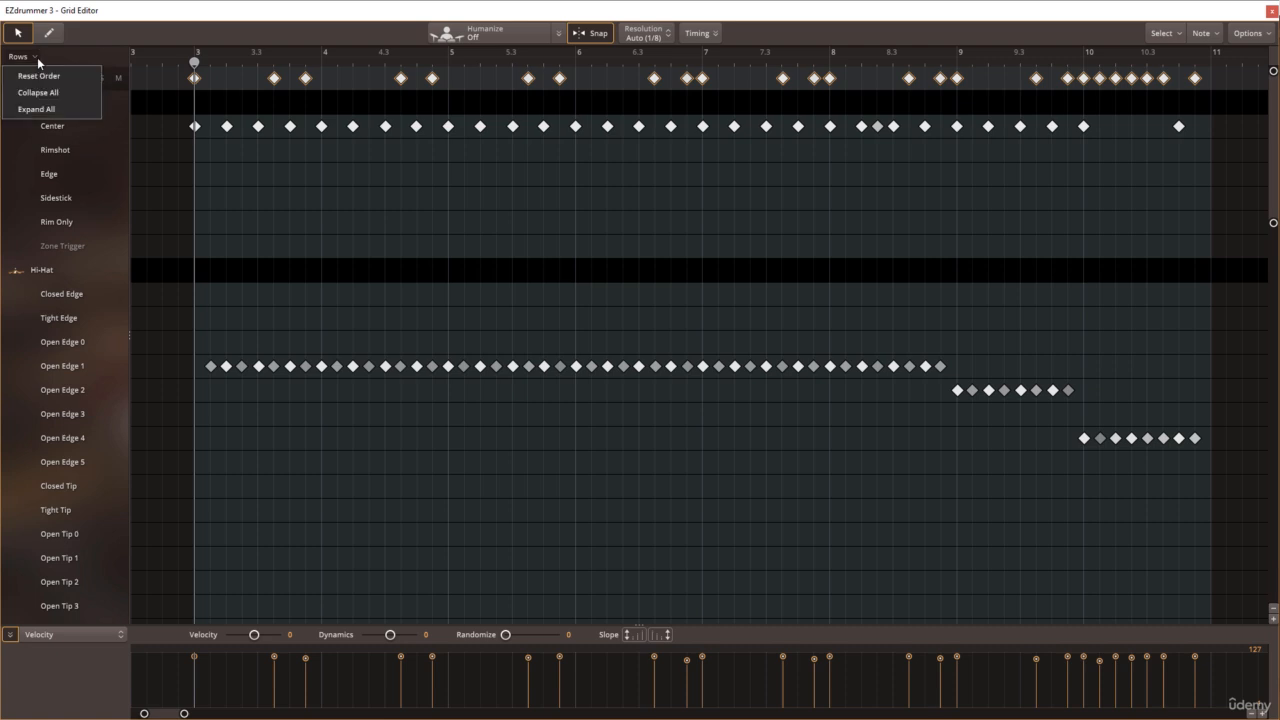
click(36, 97)
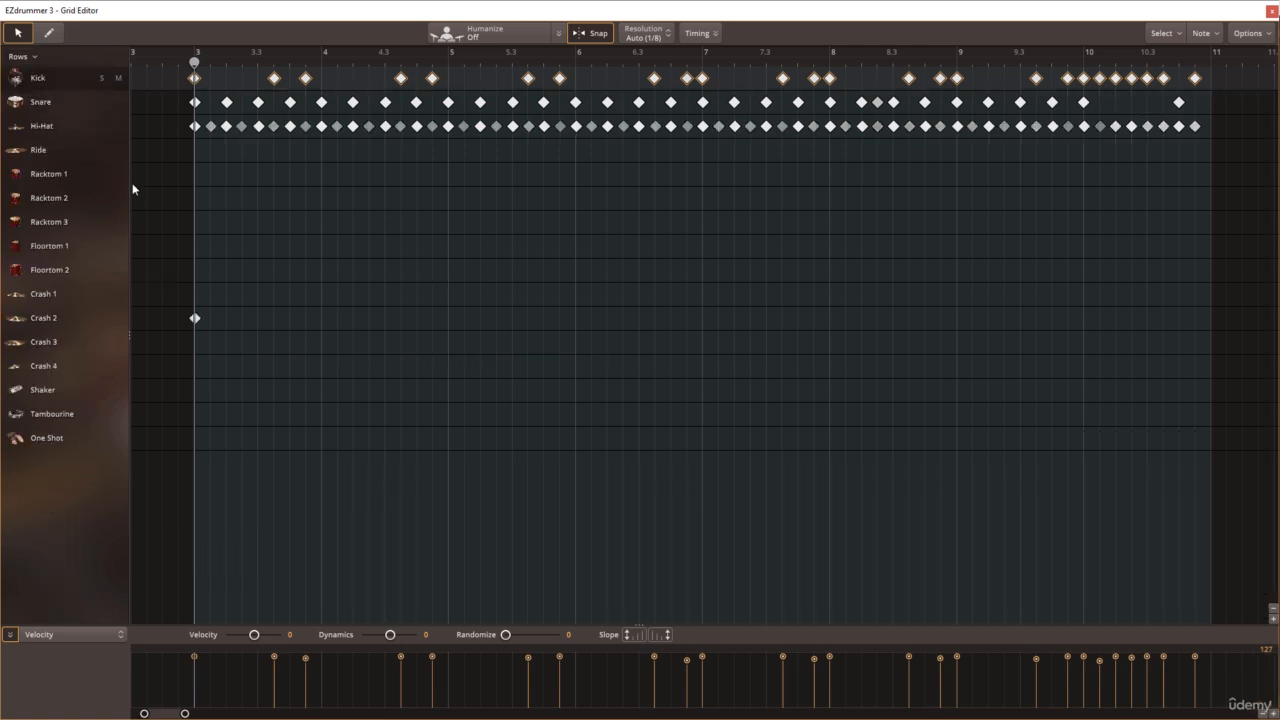
click(154, 198)
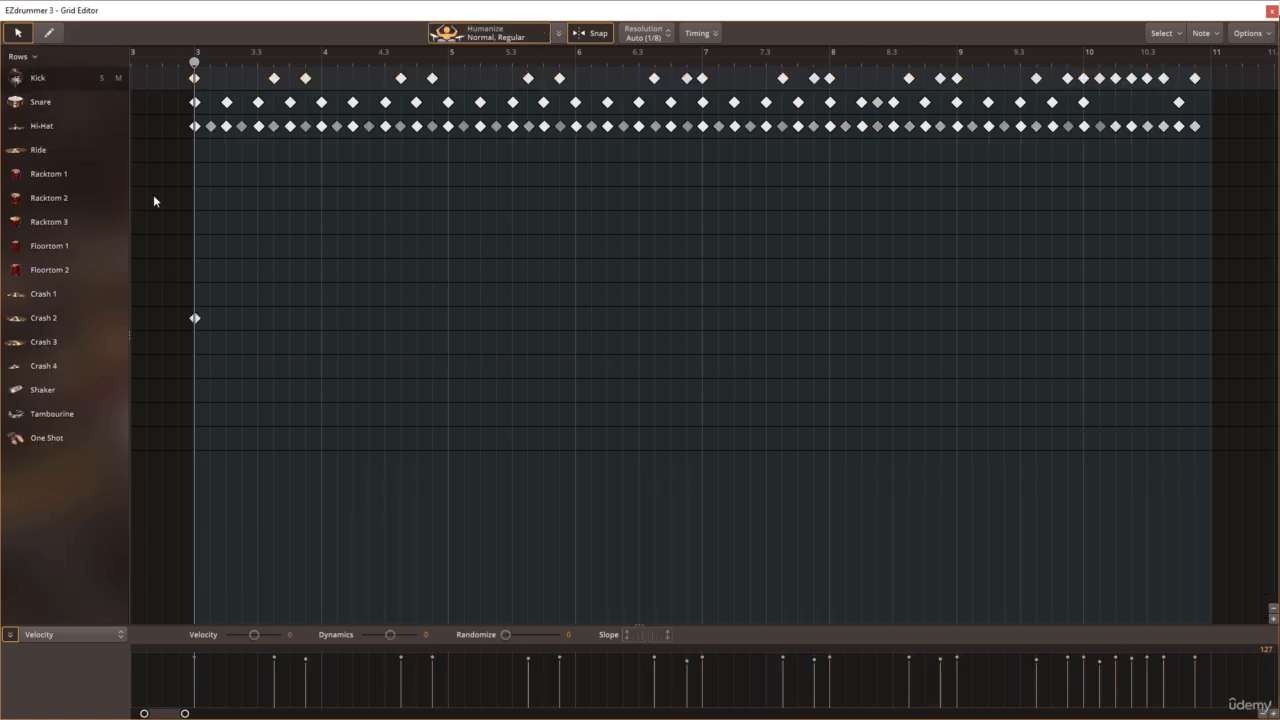
Step: Try soloing and muting the Kick row, turning each off again
click(101, 78)
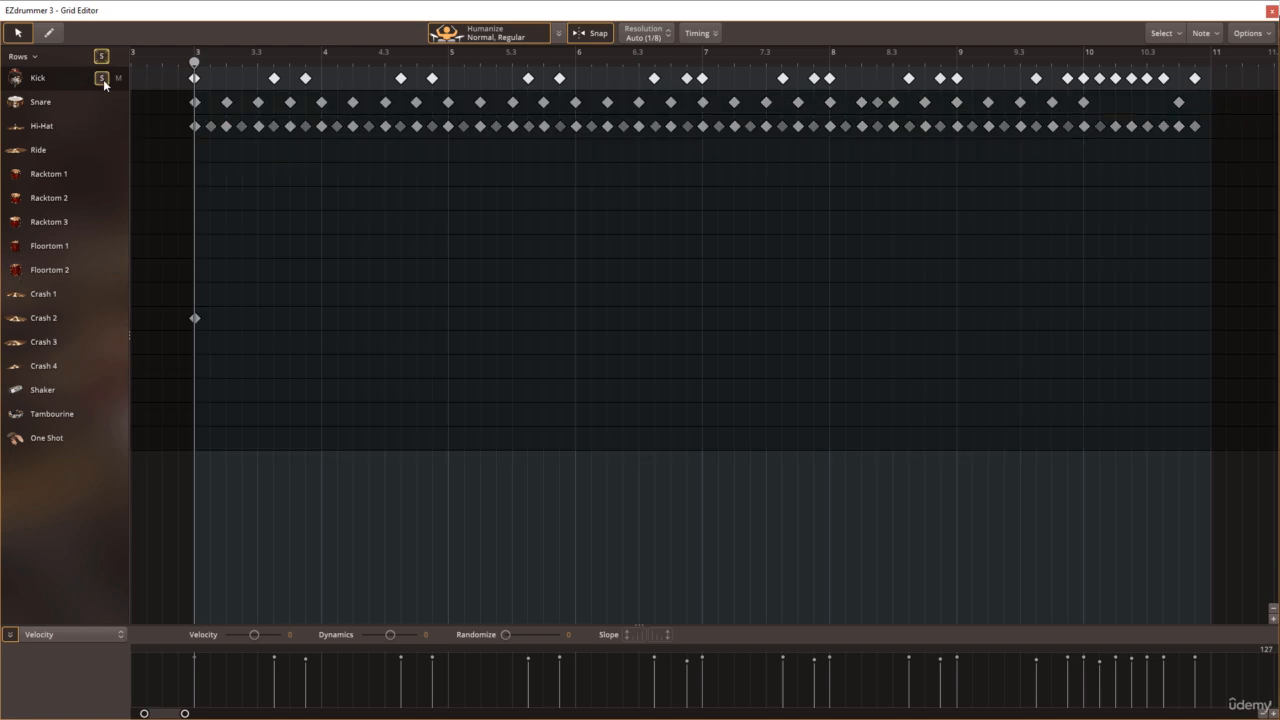
click(102, 78)
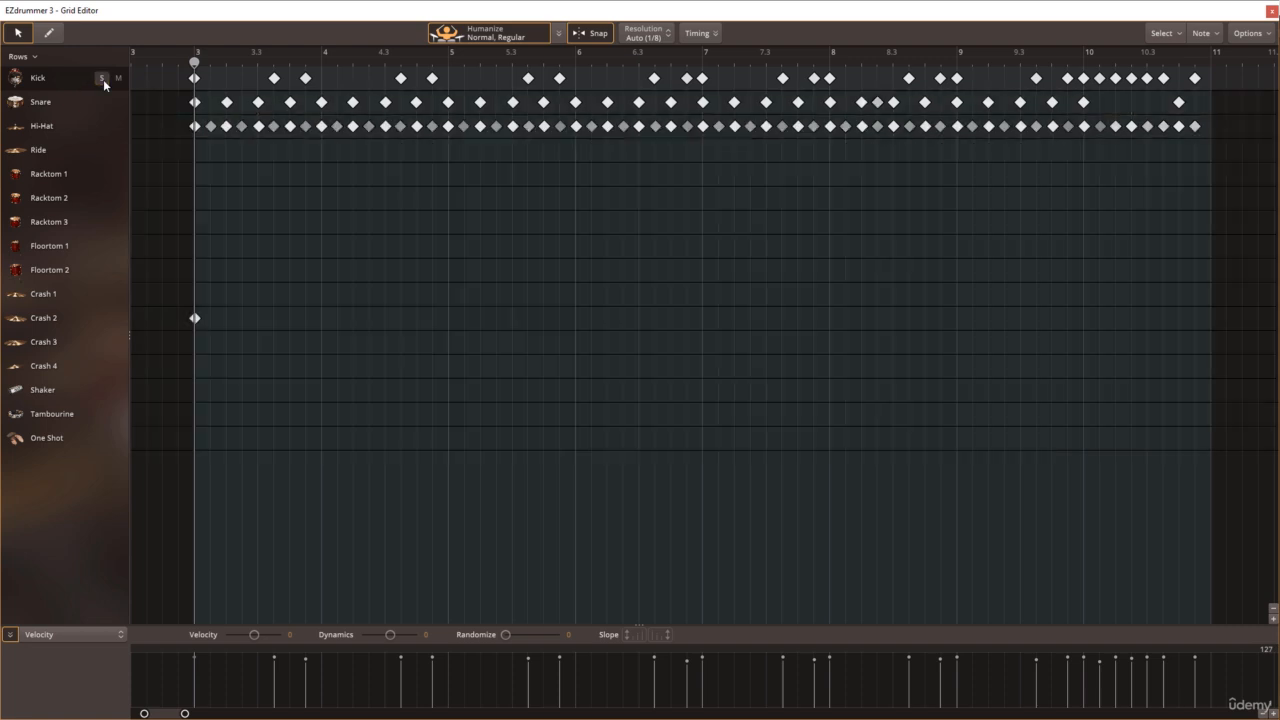
click(118, 78)
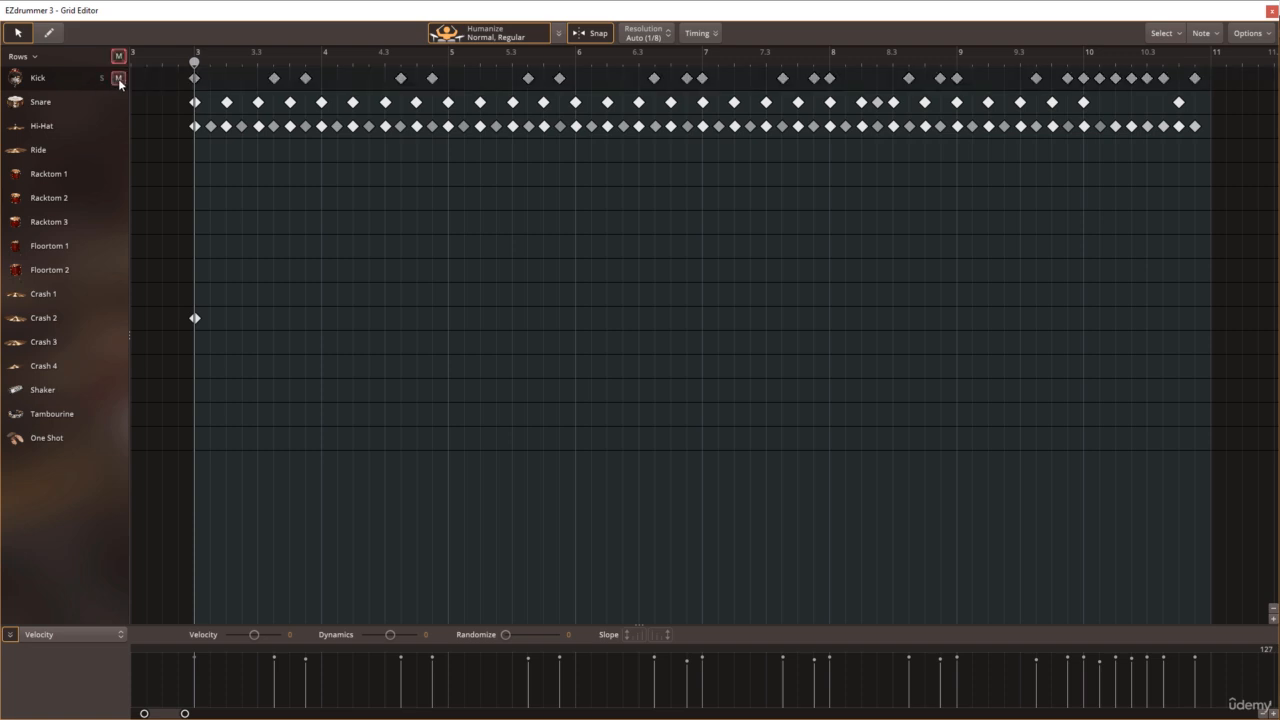
click(118, 78)
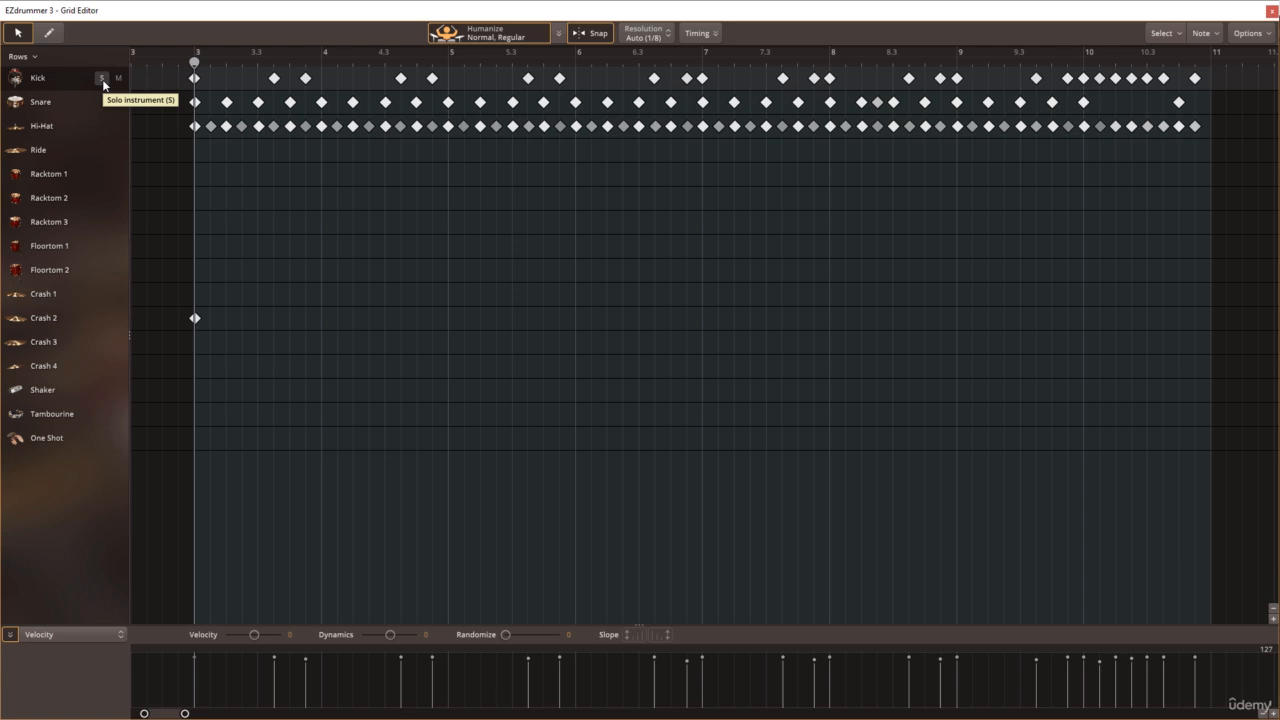
Step: Select all Kick notes, solo the Snare row, and try the Dynamics control before clearing the selection
click(62, 82)
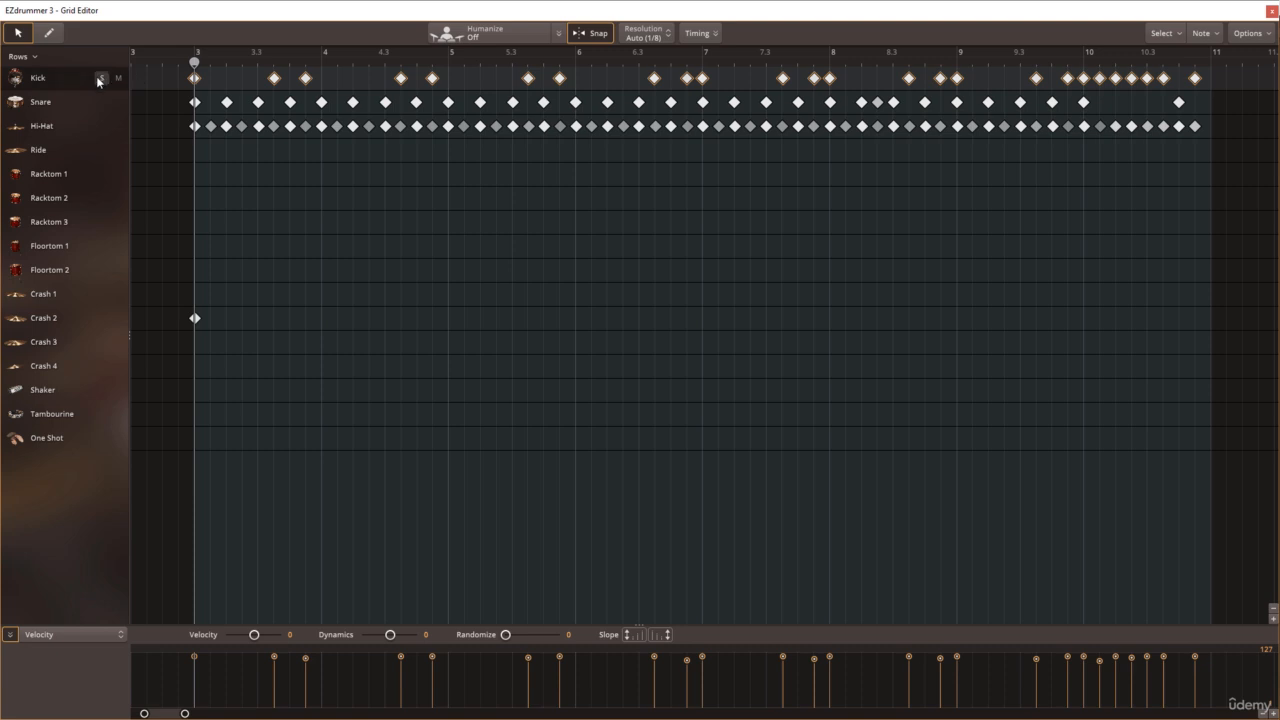
click(101, 102)
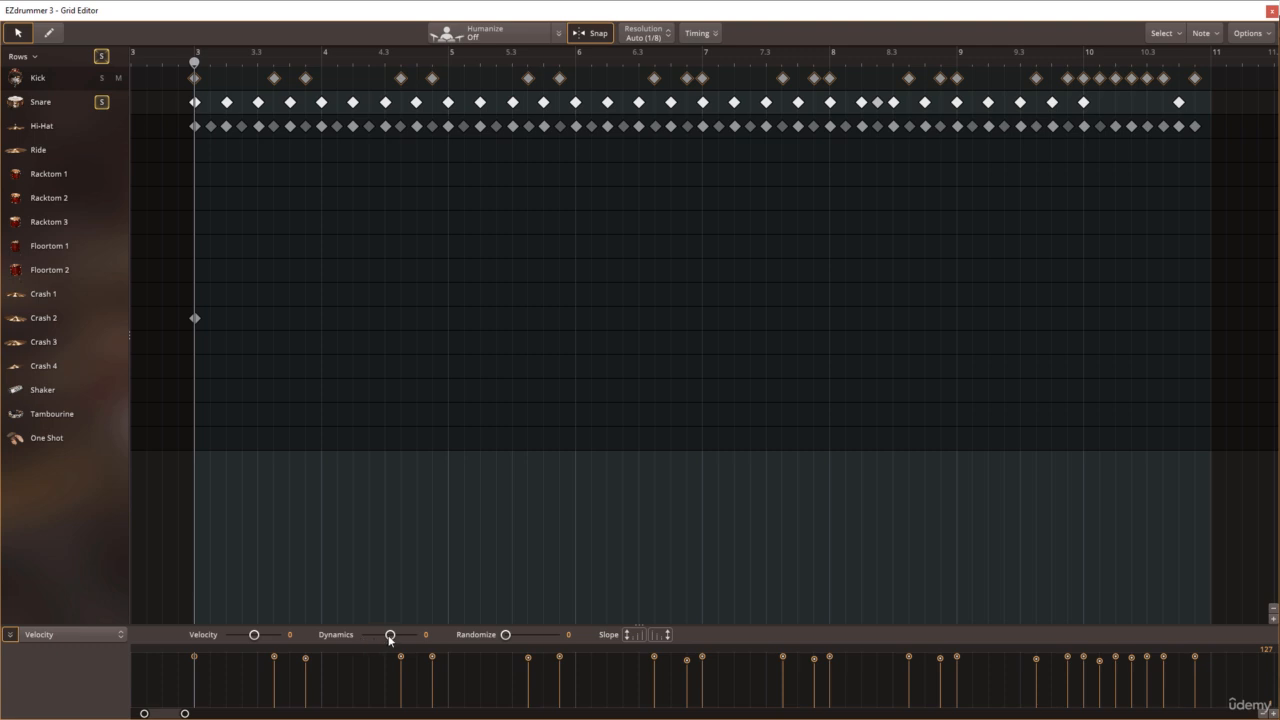
mouse_move(389, 636)
mouse_down()
mouse_move(377, 637)
mouse_move(389, 640)
mouse_up()
click(167, 135)
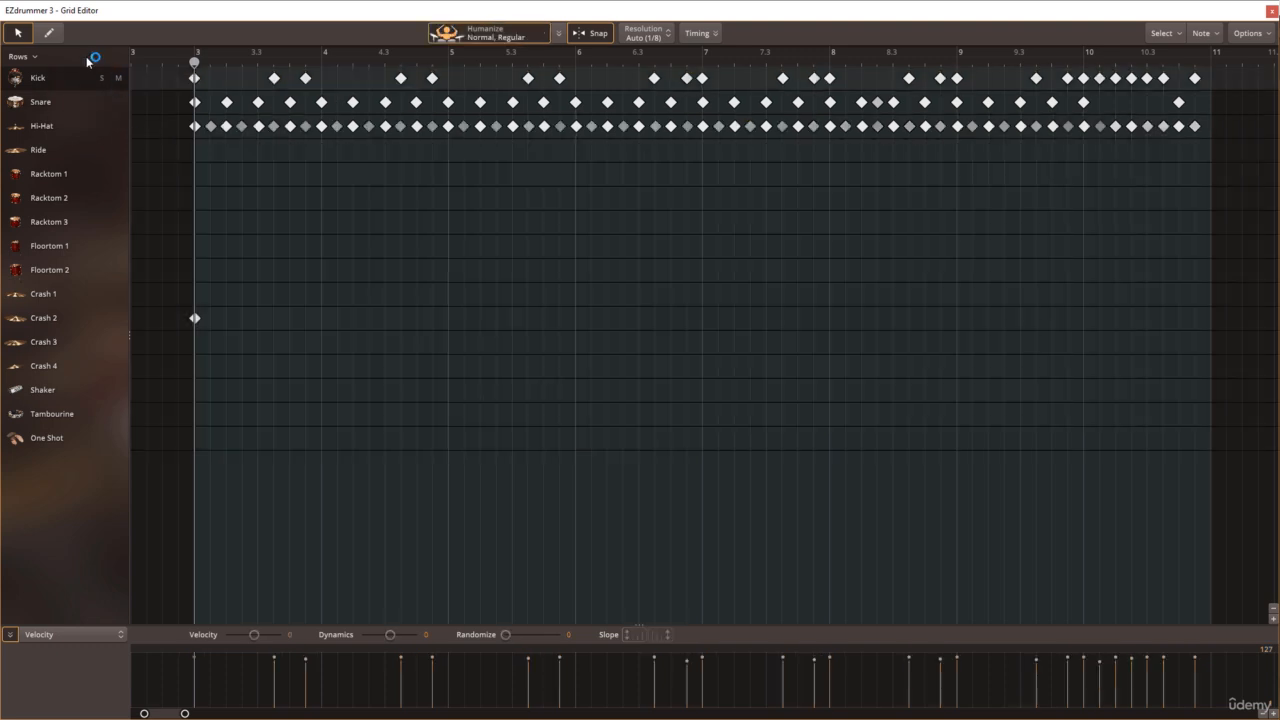
Step: Select all Hi-Hat notes with their row soloed, and enlarge the velocity lane
click(43, 126)
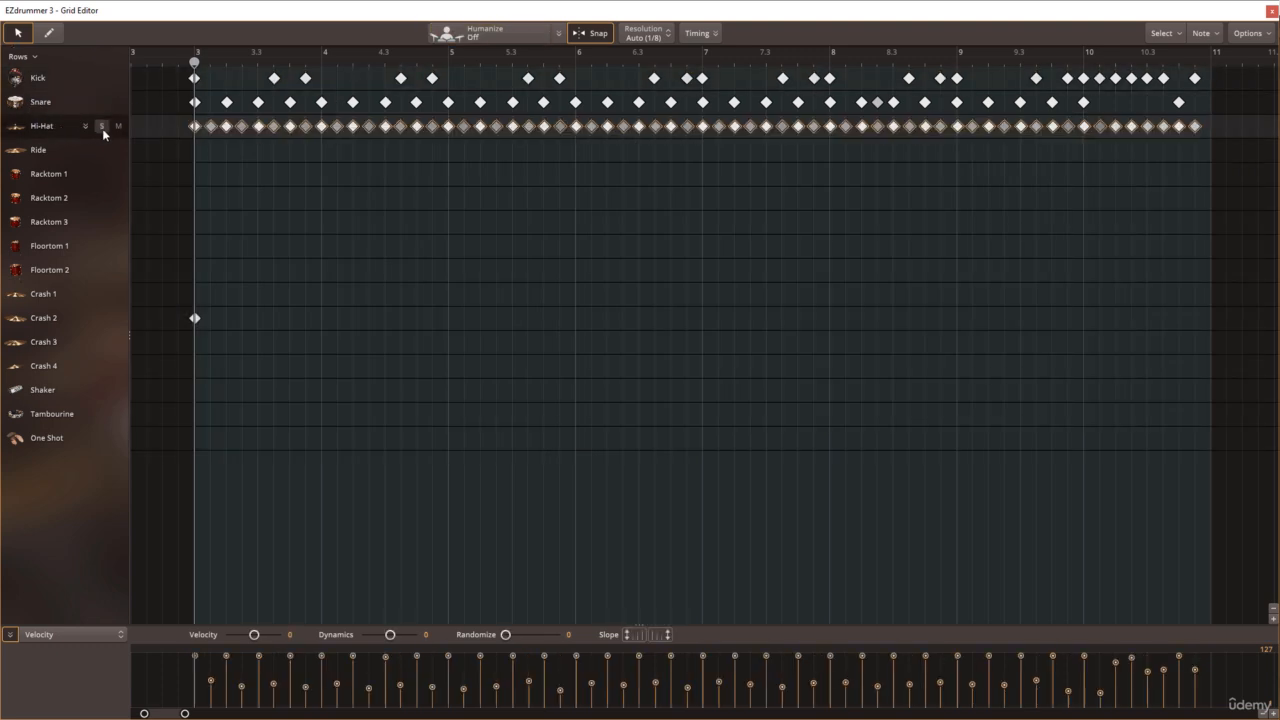
click(102, 127)
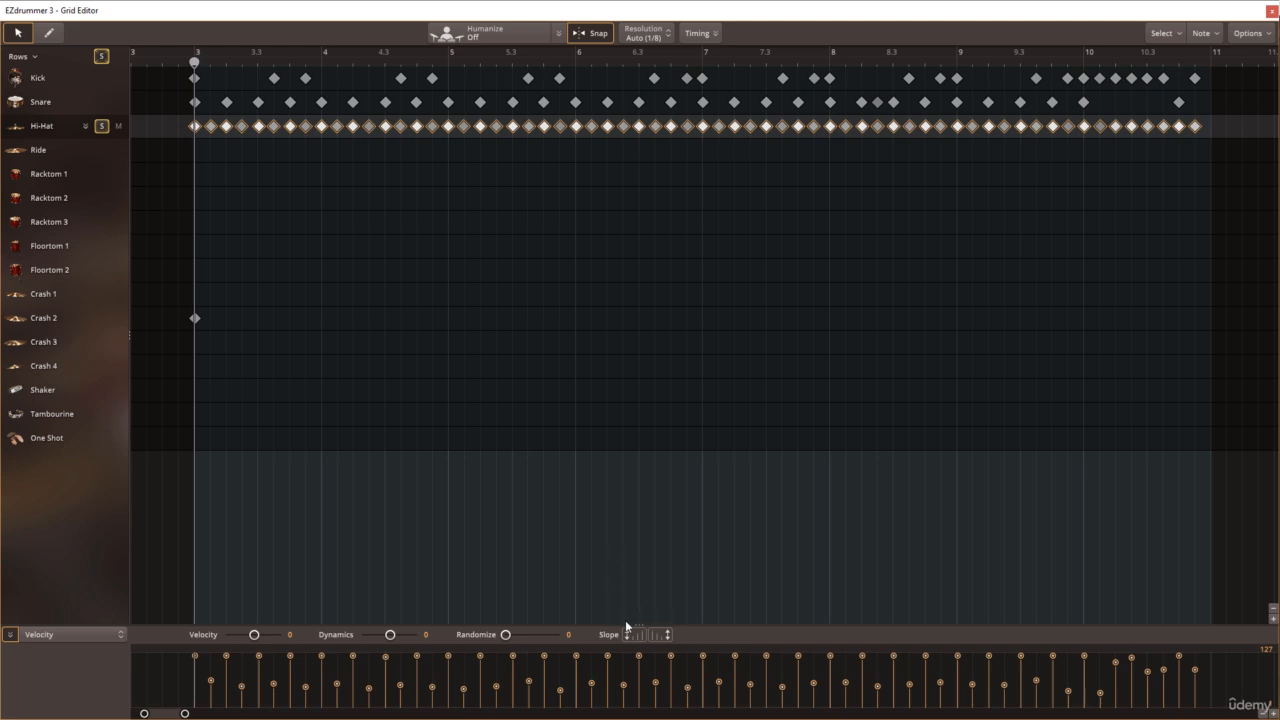
drag(626, 623, 609, 340)
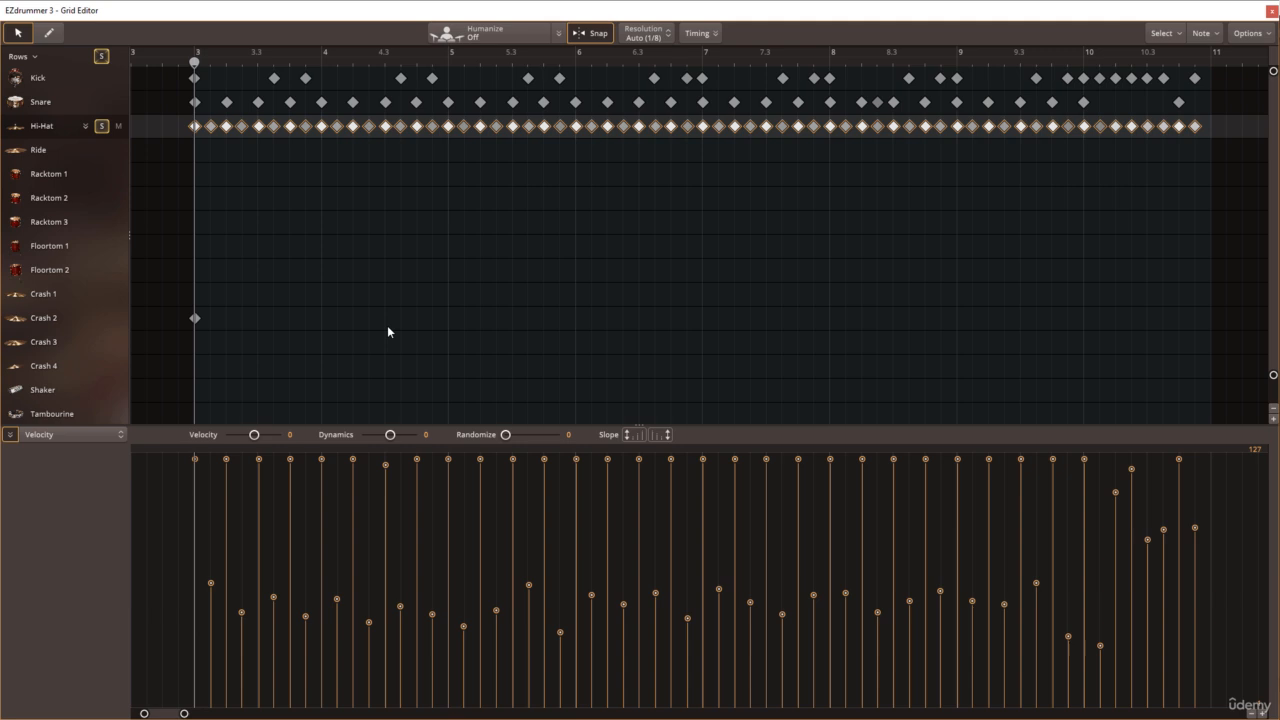
Step: Try raising the Dynamics of the selected Hi-Hat notes to 41, undo the change, and clear the selection
drag(256, 435, 254, 443)
drag(391, 437, 400, 440)
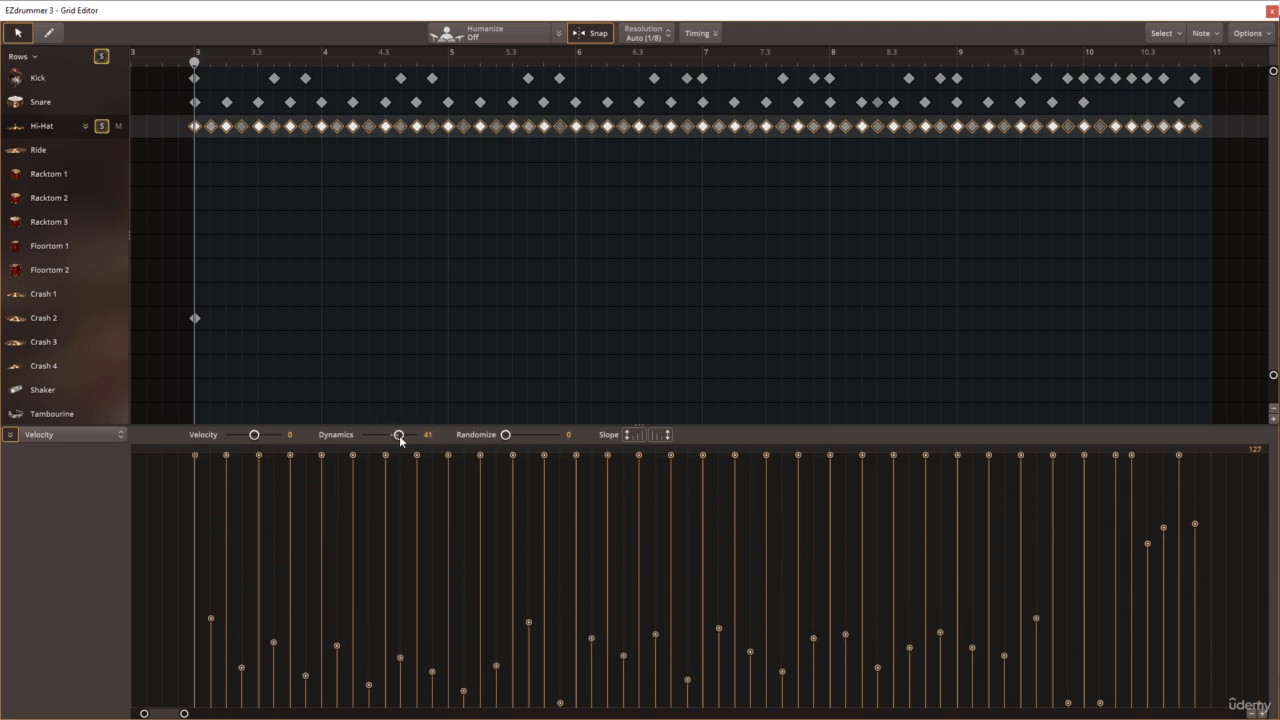
key(ctrl+z)
click(402, 385)
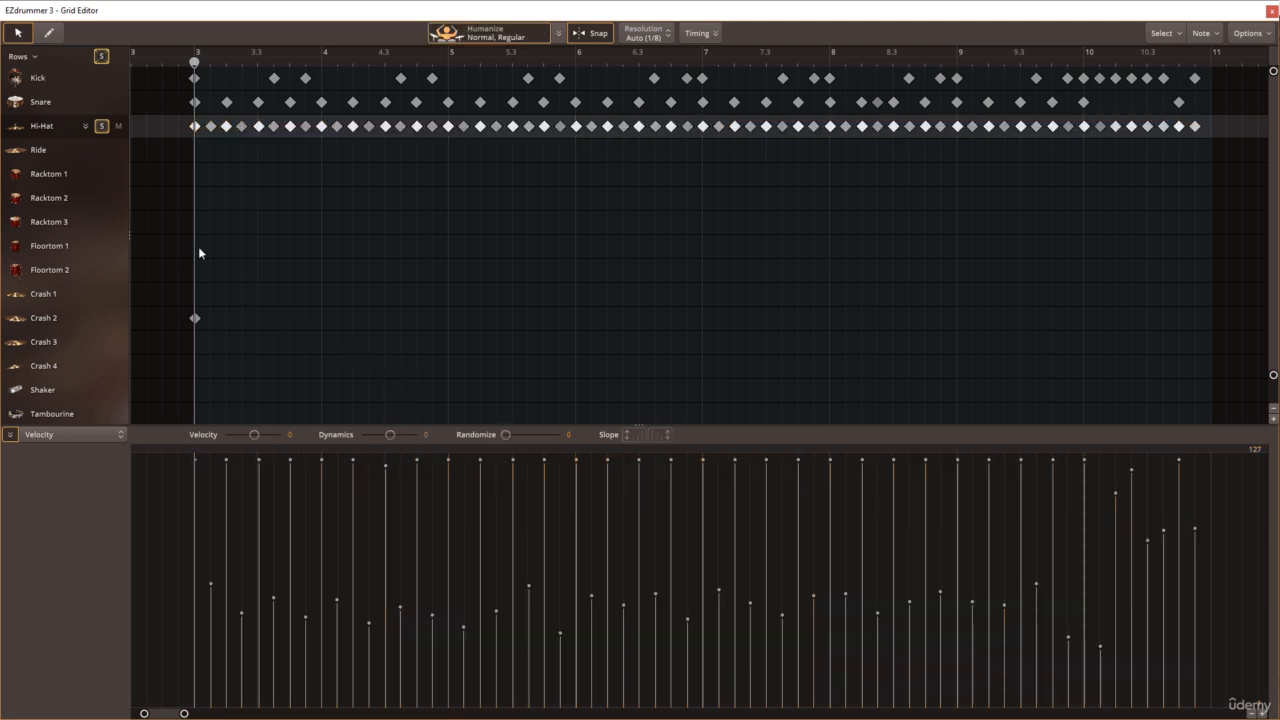
Step: Turn off the Hi-Hat row's solo, lower the Dynamics of all Hi-Hat notes to even out their velocities, and clear the selection
click(45, 106)
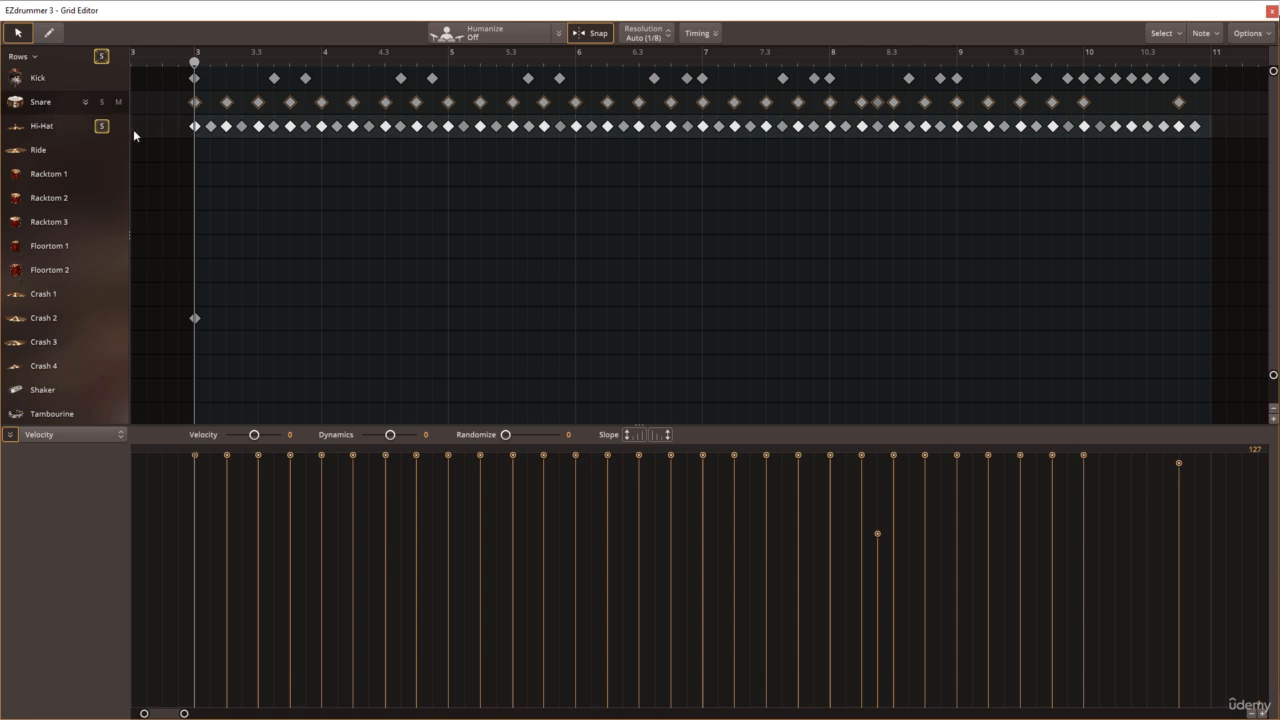
click(102, 127)
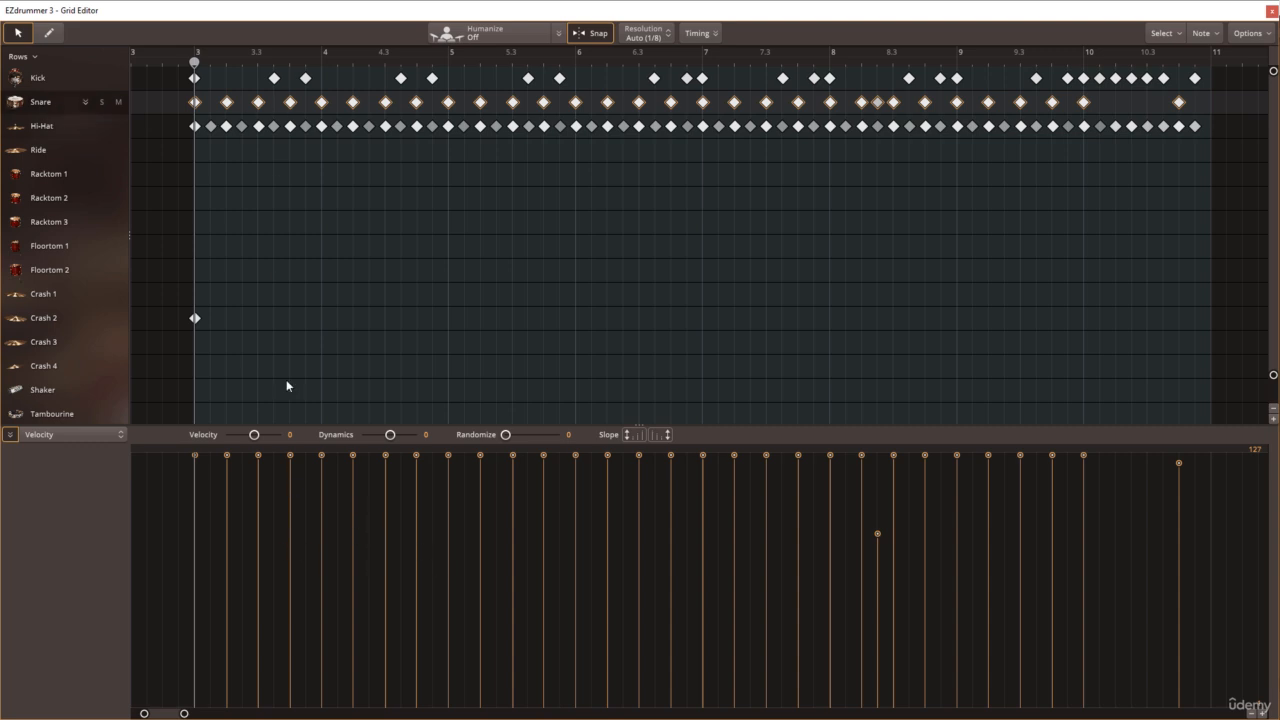
click(62, 129)
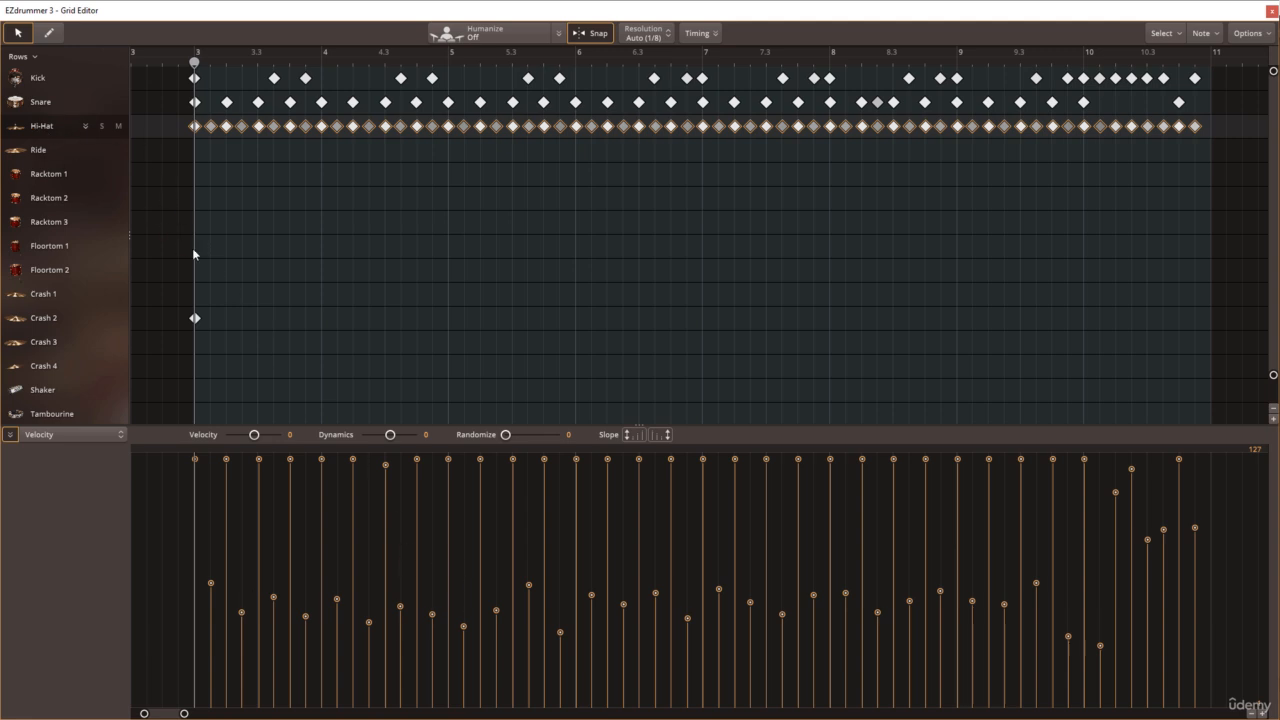
drag(390, 436, 384, 440)
click(362, 366)
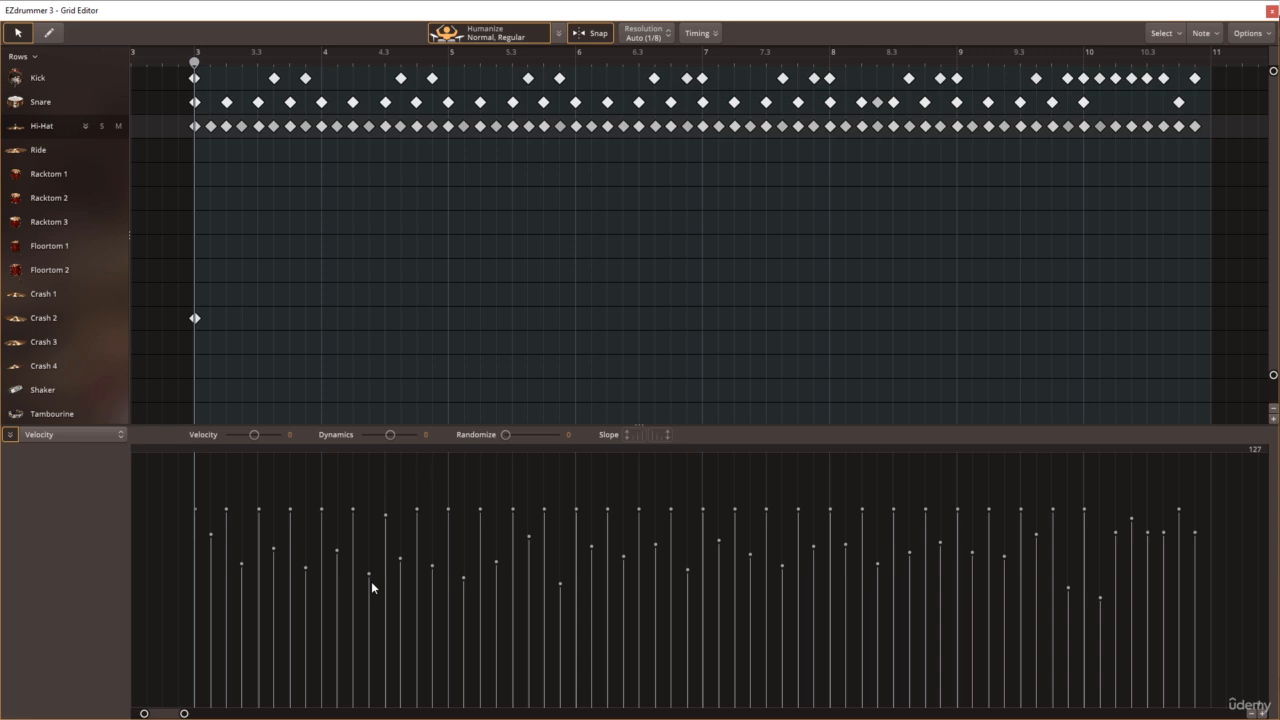
Step: Reselect all Hi-Hat notes, raise their Dynamics slightly, and clear the selection
click(52, 129)
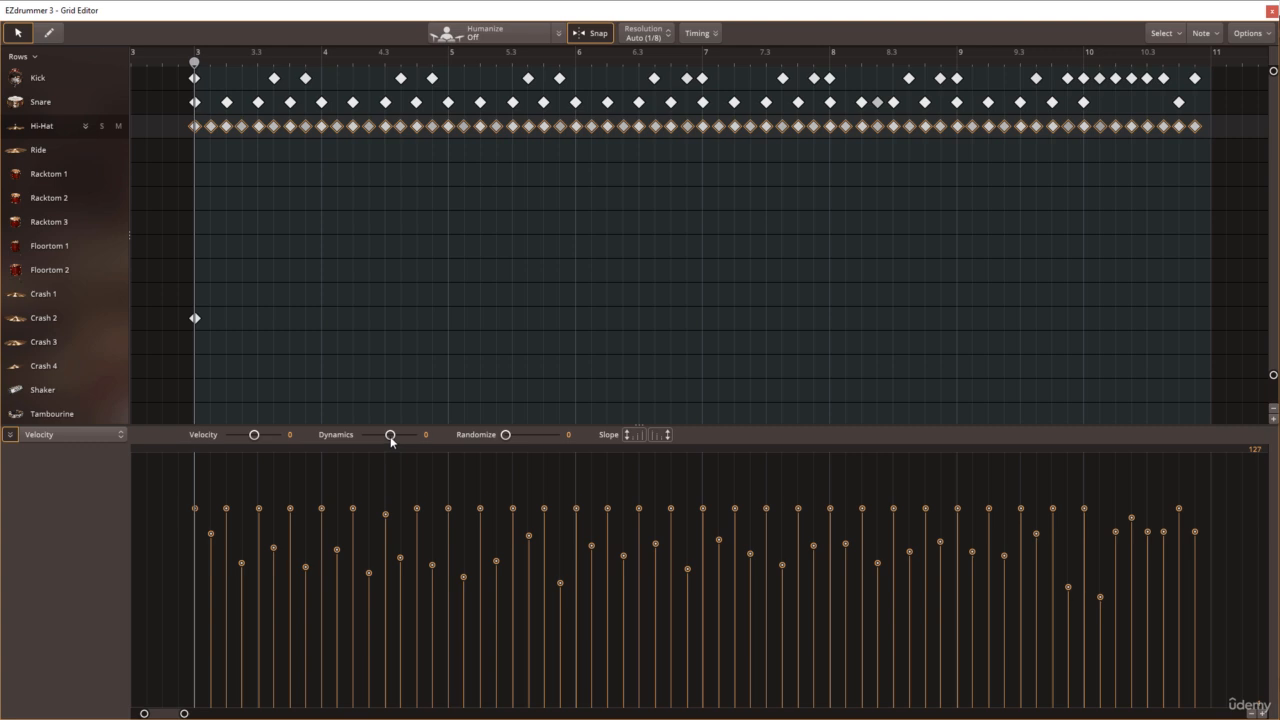
drag(390, 436, 393, 437)
click(375, 403)
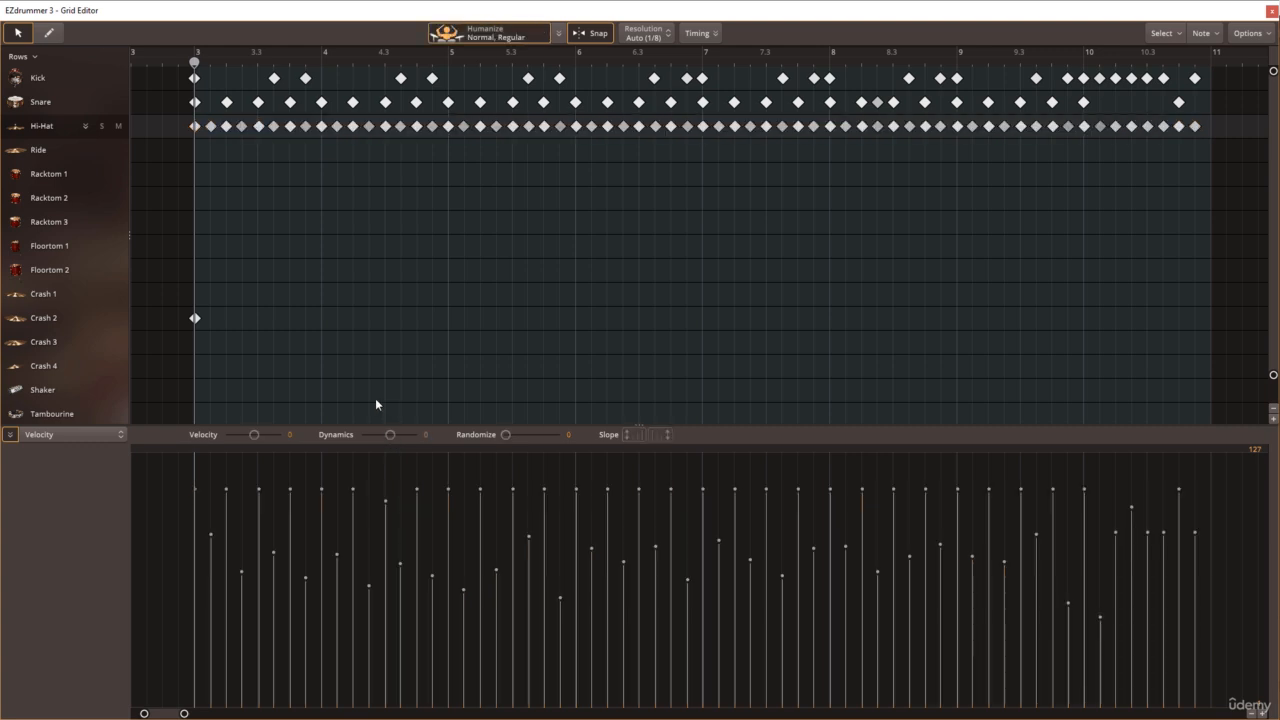
click(40, 128)
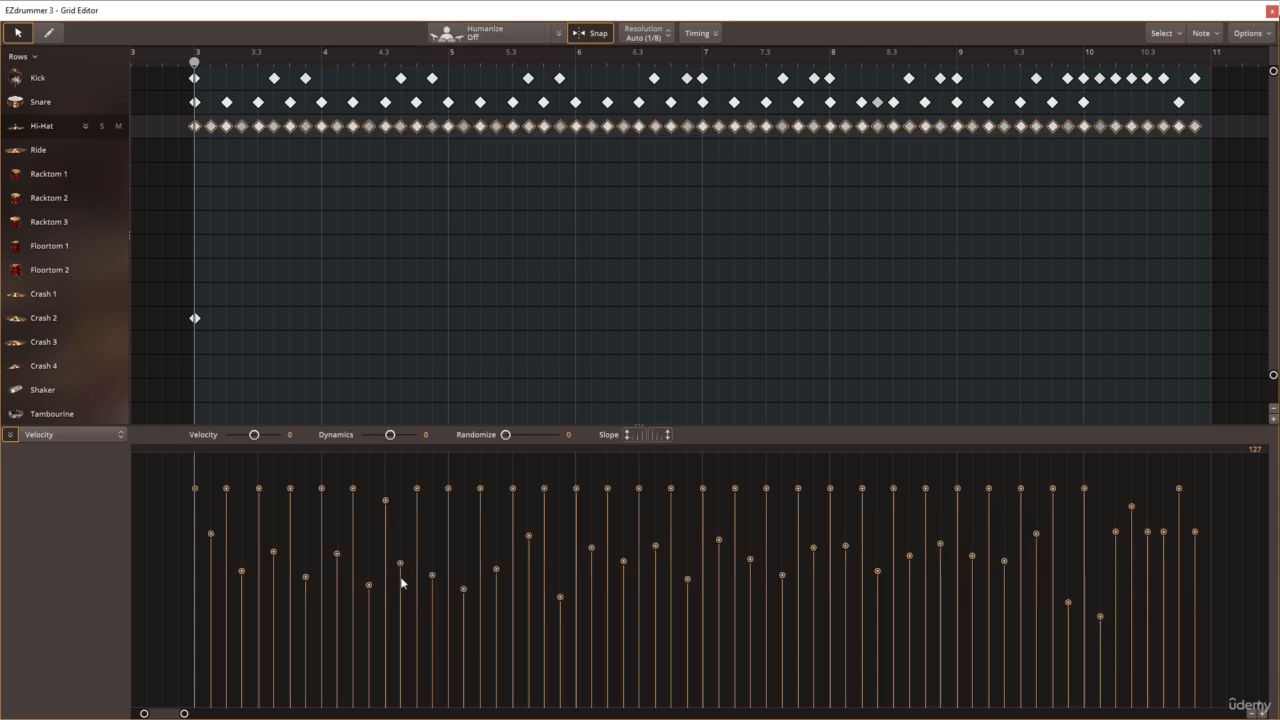
click(381, 378)
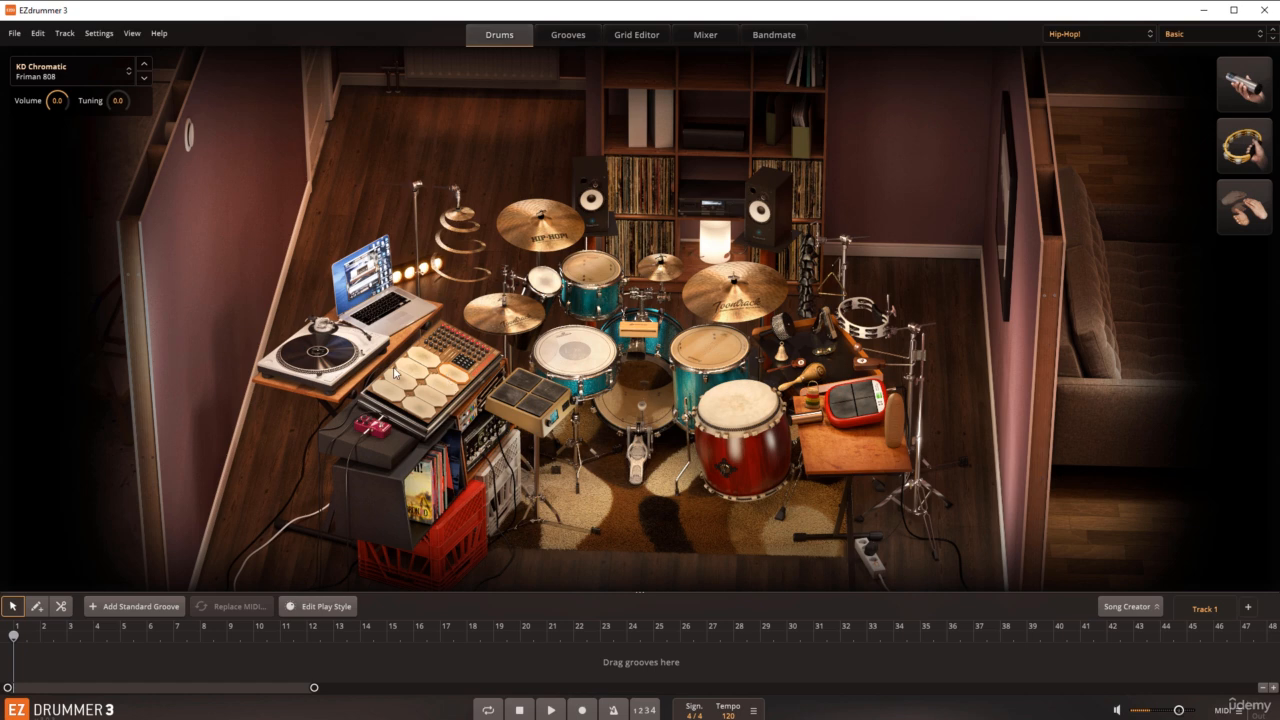
Step: Browse the EZX Hip-Hop! library's Basic grooves and audition Basic 01 and Basic 02
click(580, 38)
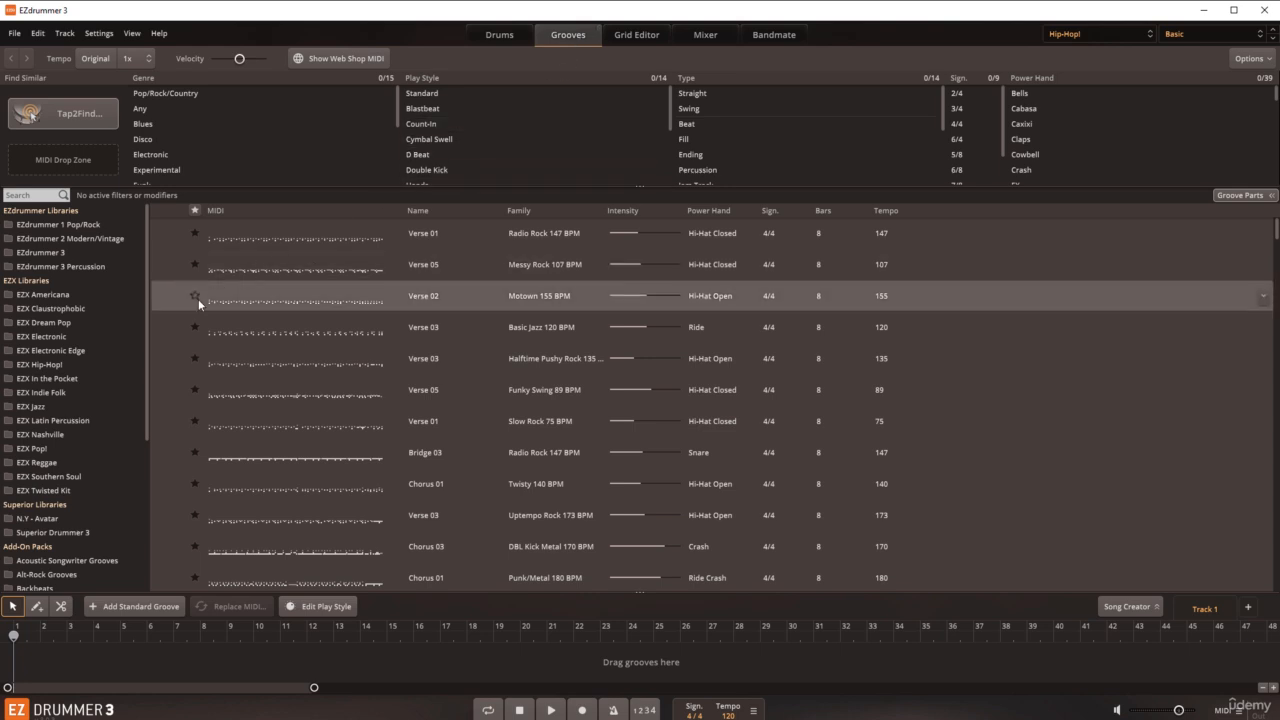
click(58, 371)
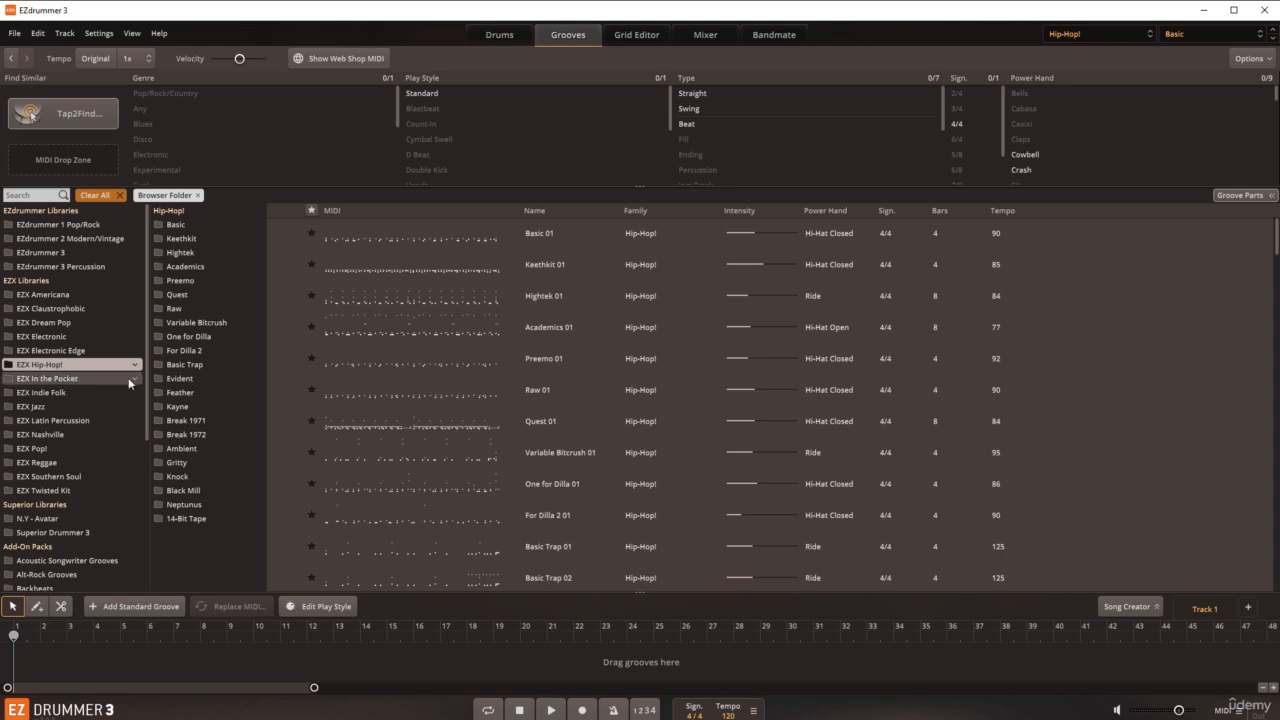
click(184, 227)
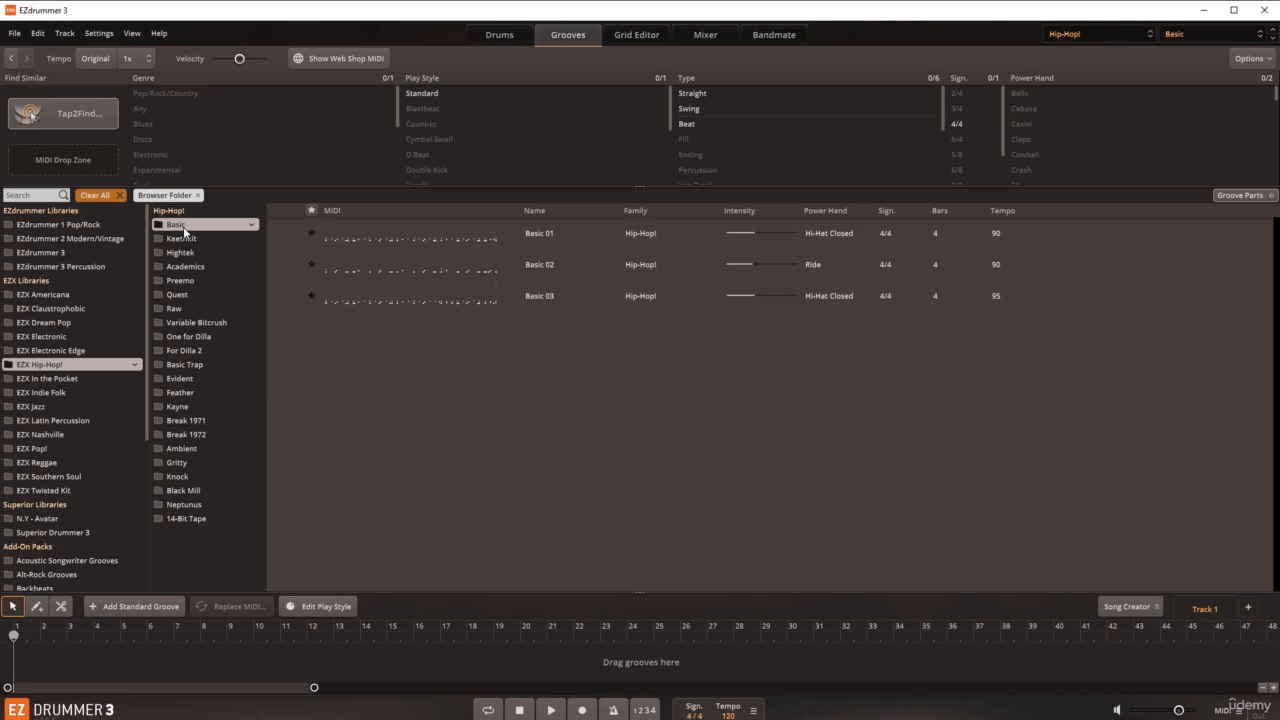
click(286, 240)
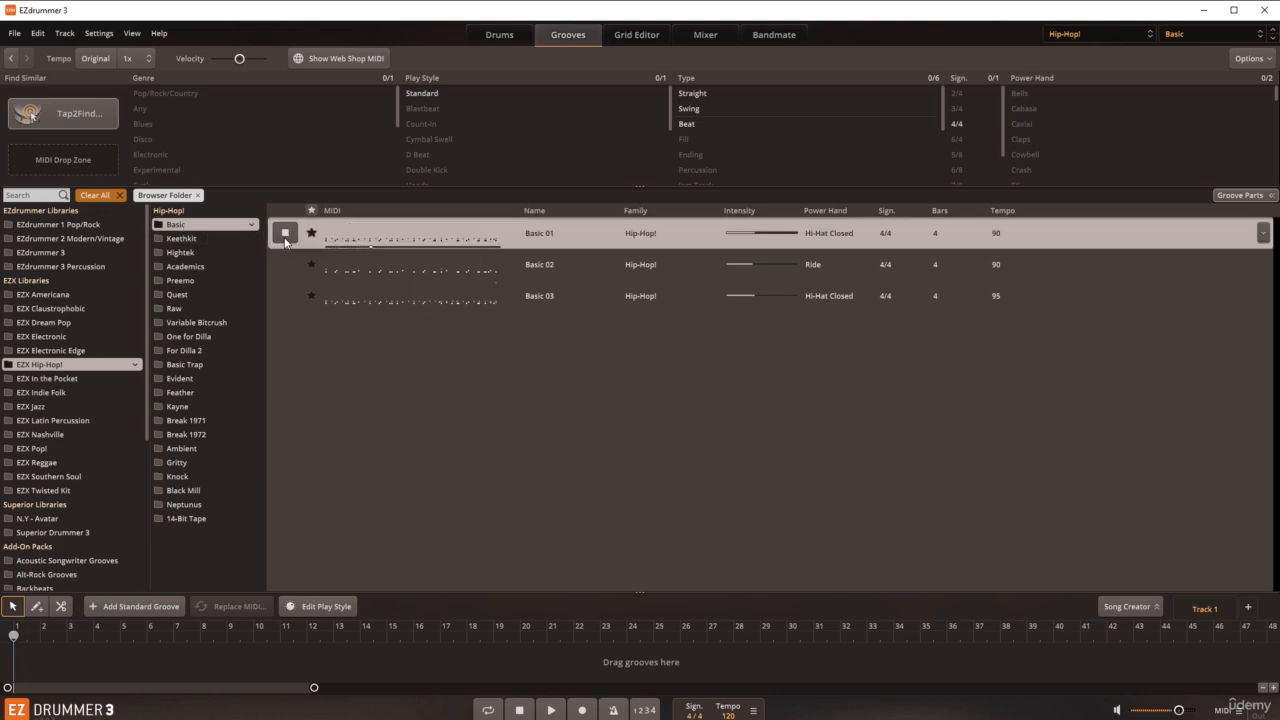
click(287, 265)
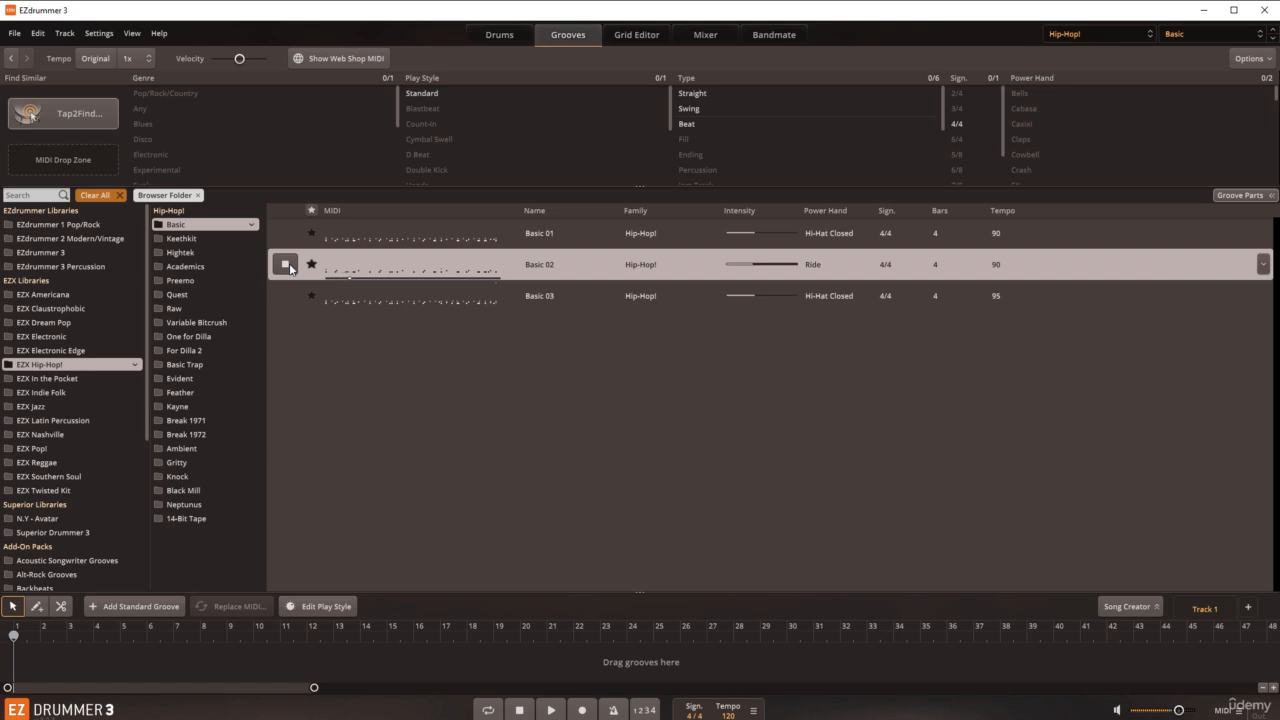
click(289, 266)
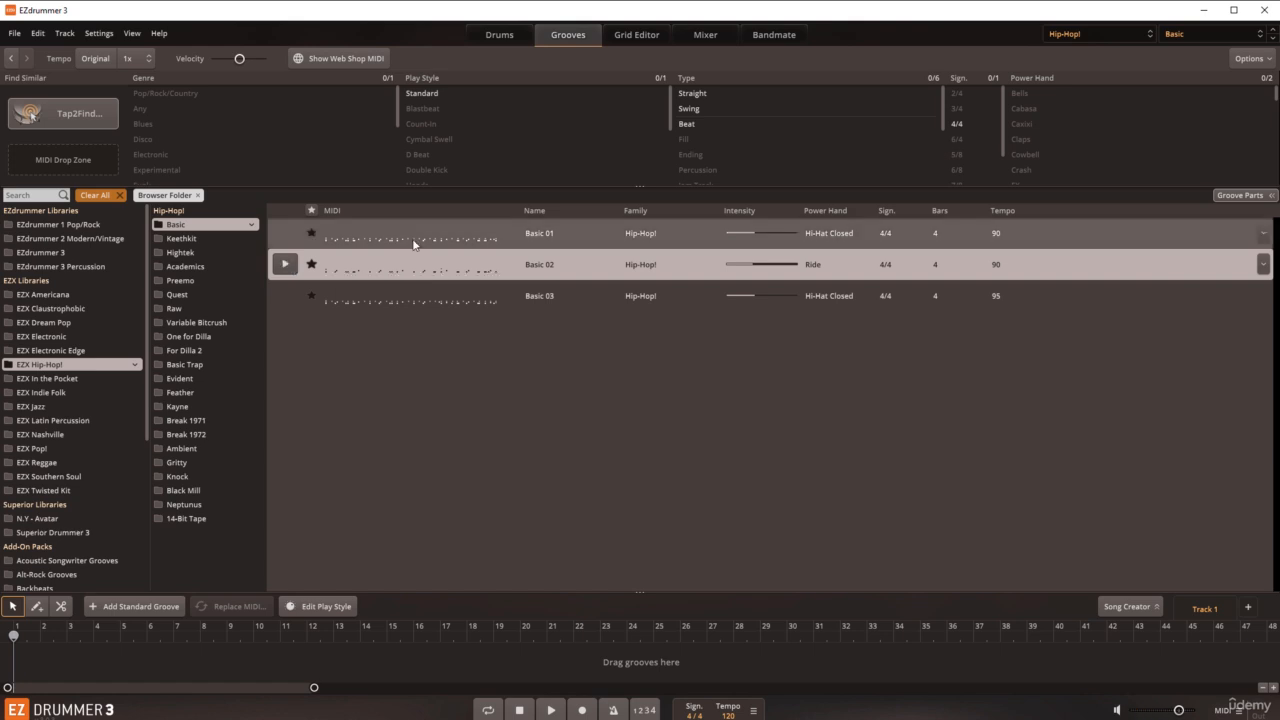
Step: Change the Hip-Hop! kit preset to Raw and audition the matching Raw 01 groove
click(1172, 36)
click(1125, 177)
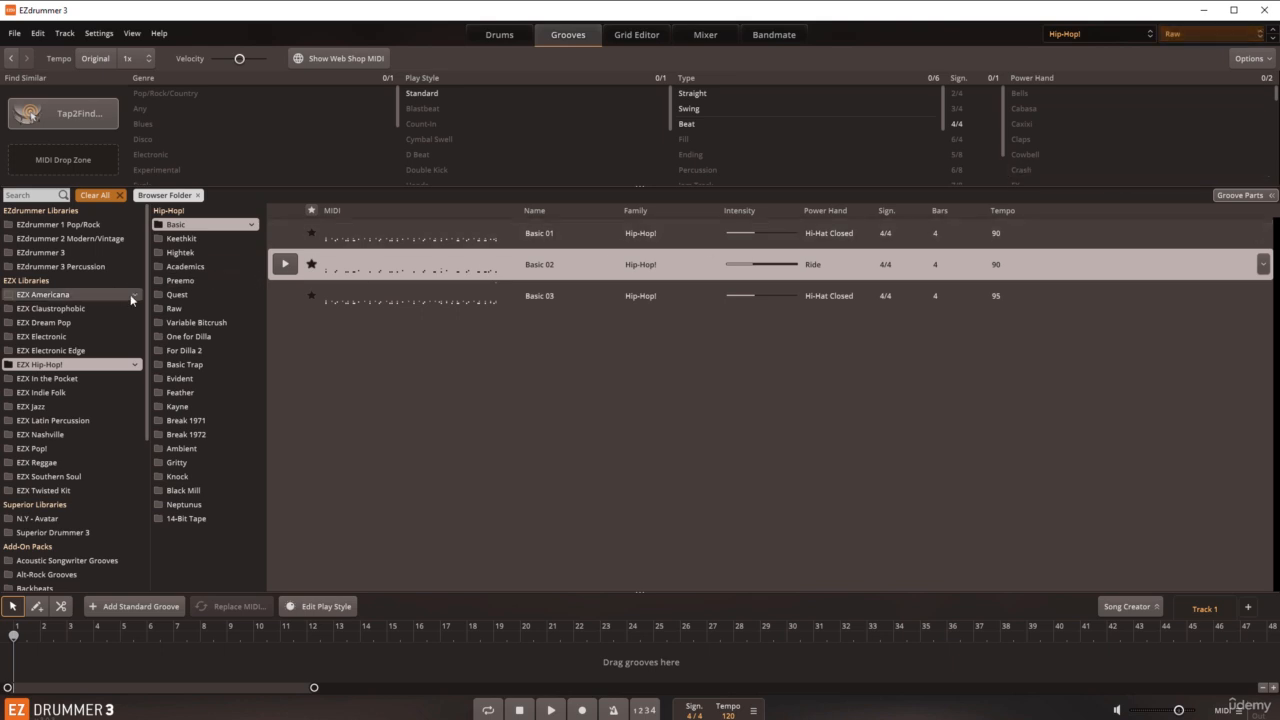
click(176, 308)
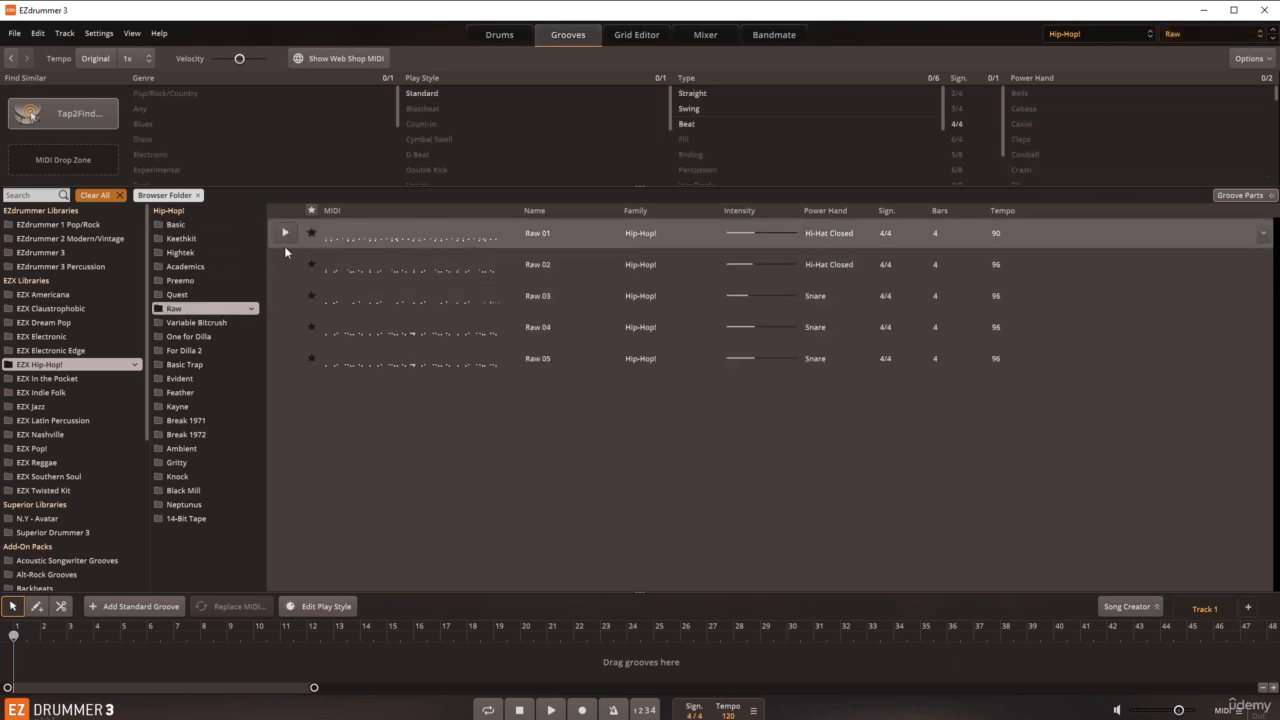
click(283, 240)
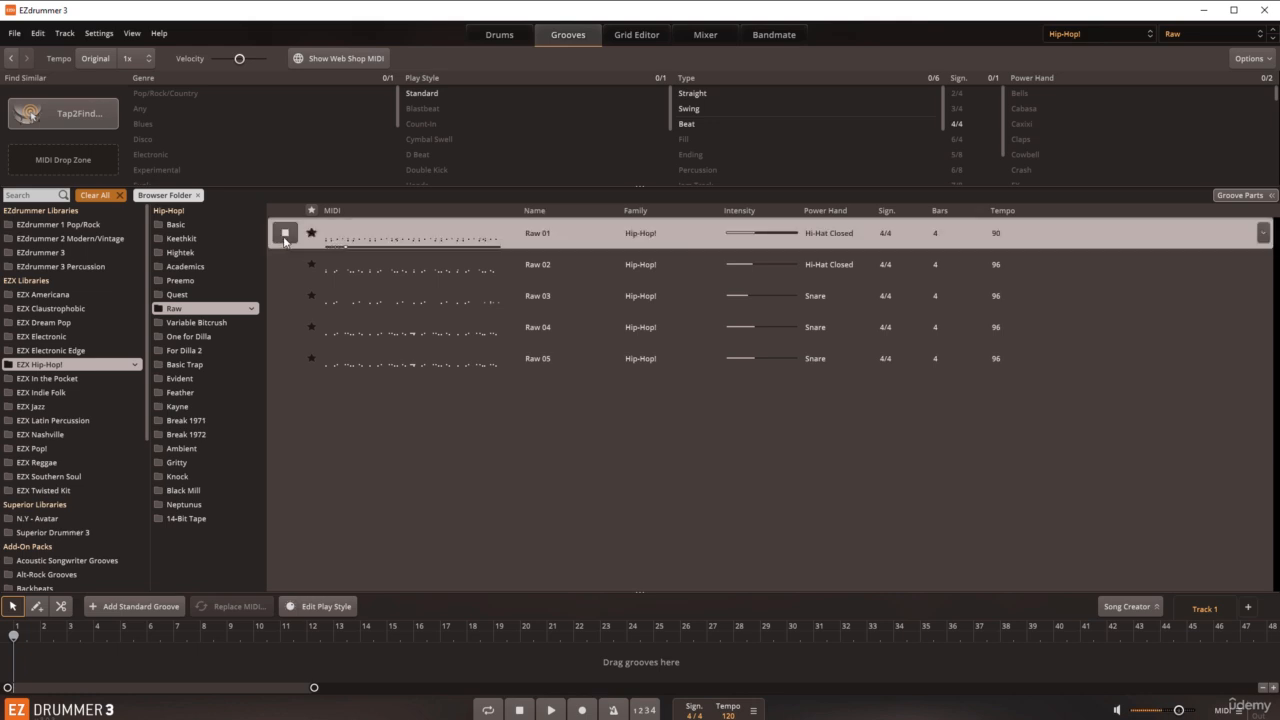
click(285, 238)
Step: Load Raw 01 as the Song Creator source and place its ABCABC Short arrangement near the start of Track 1
click(1104, 609)
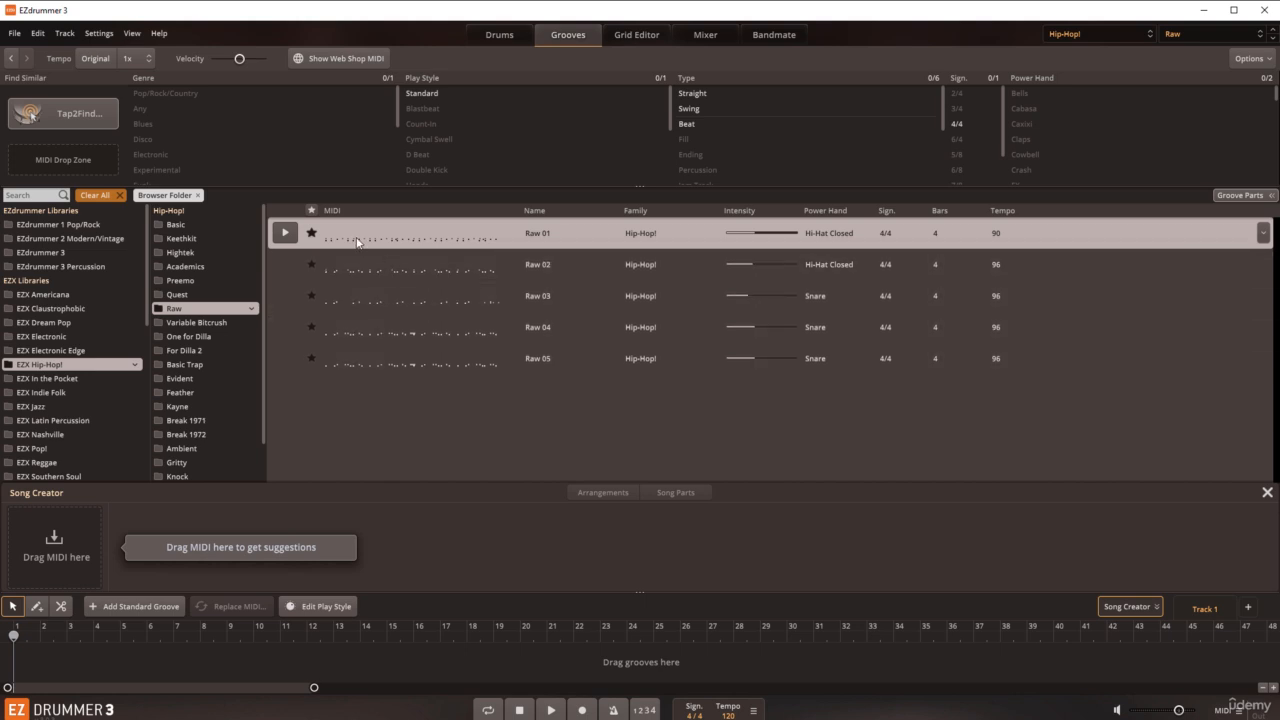
drag(357, 241, 60, 530)
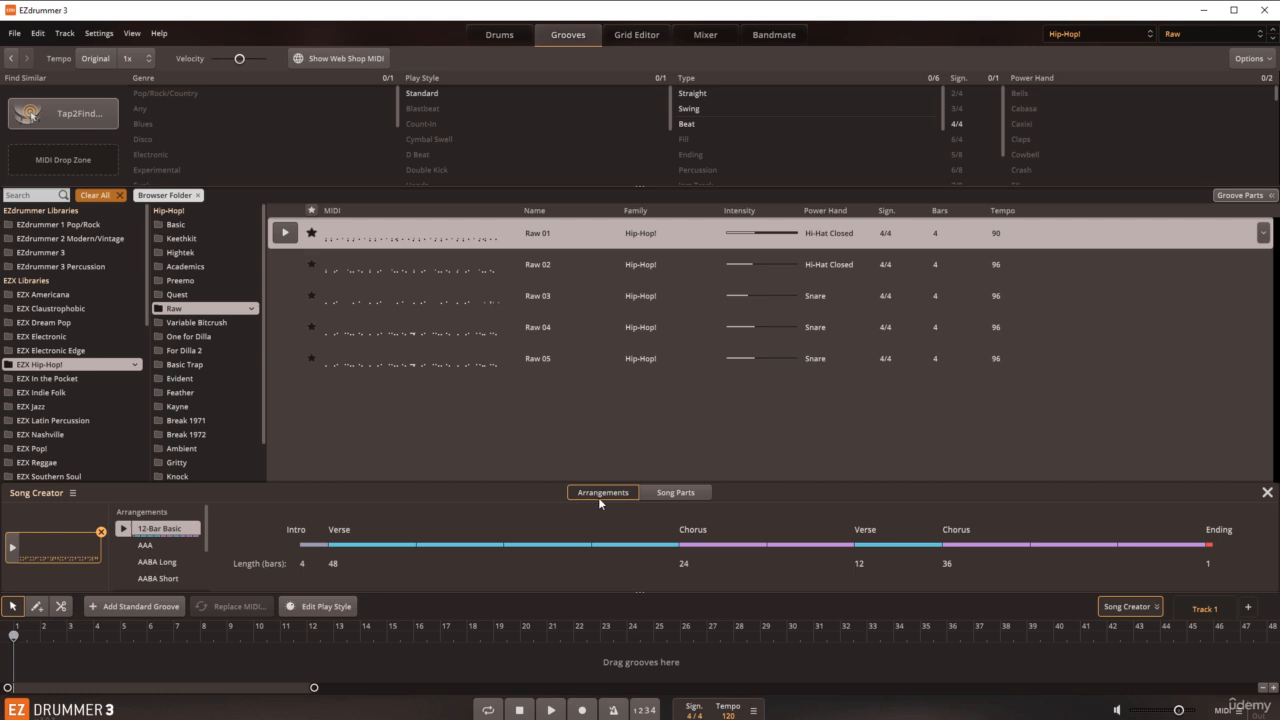
click(176, 580)
scroll(195, 580, down, 2)
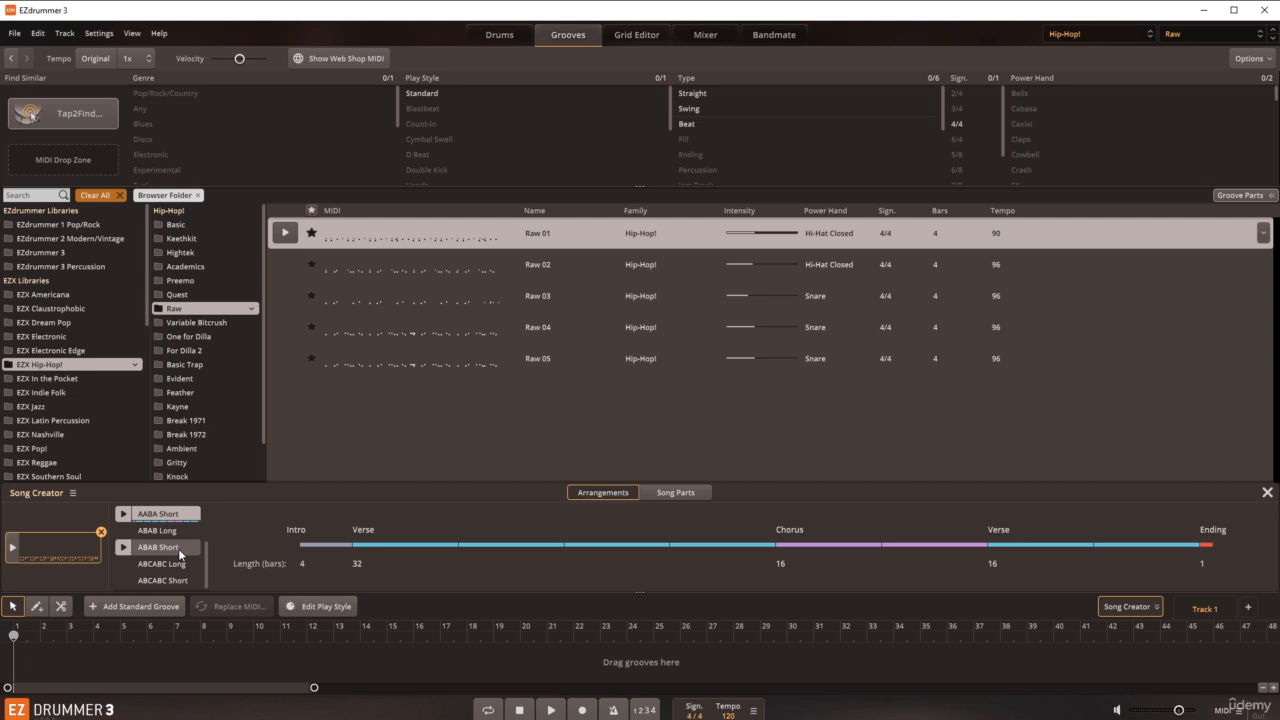
click(182, 581)
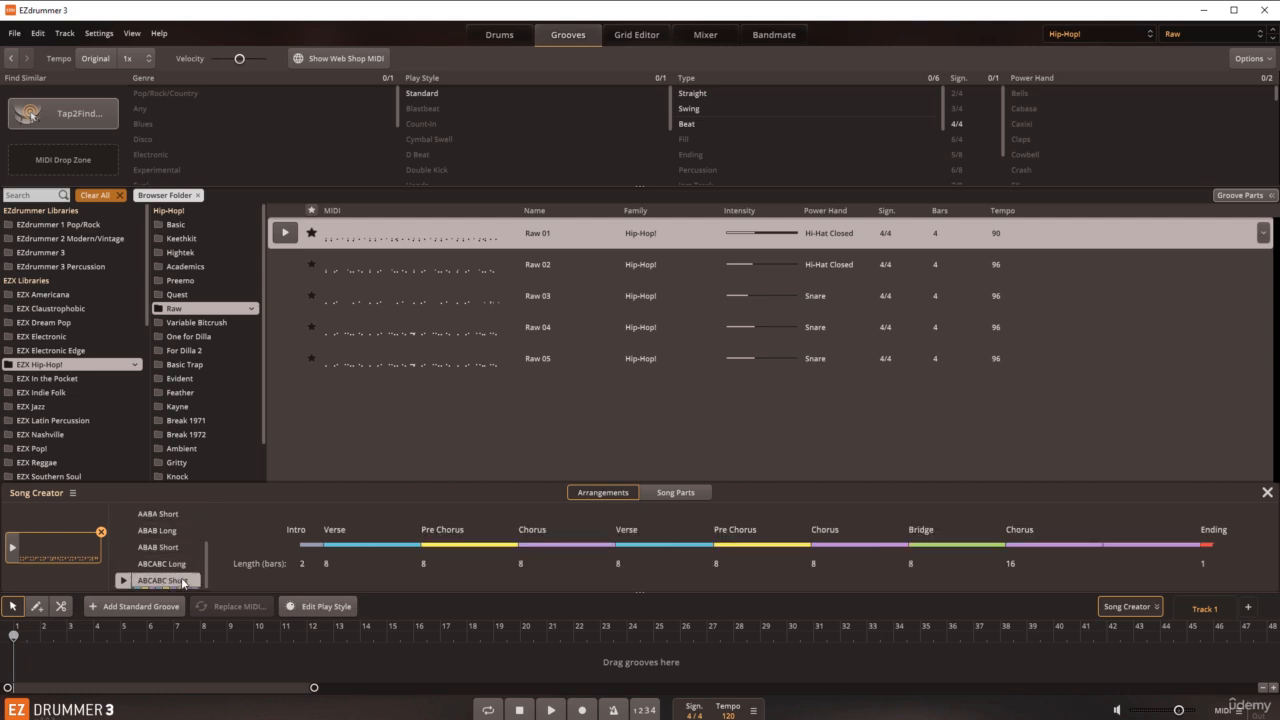
drag(183, 582, 44, 656)
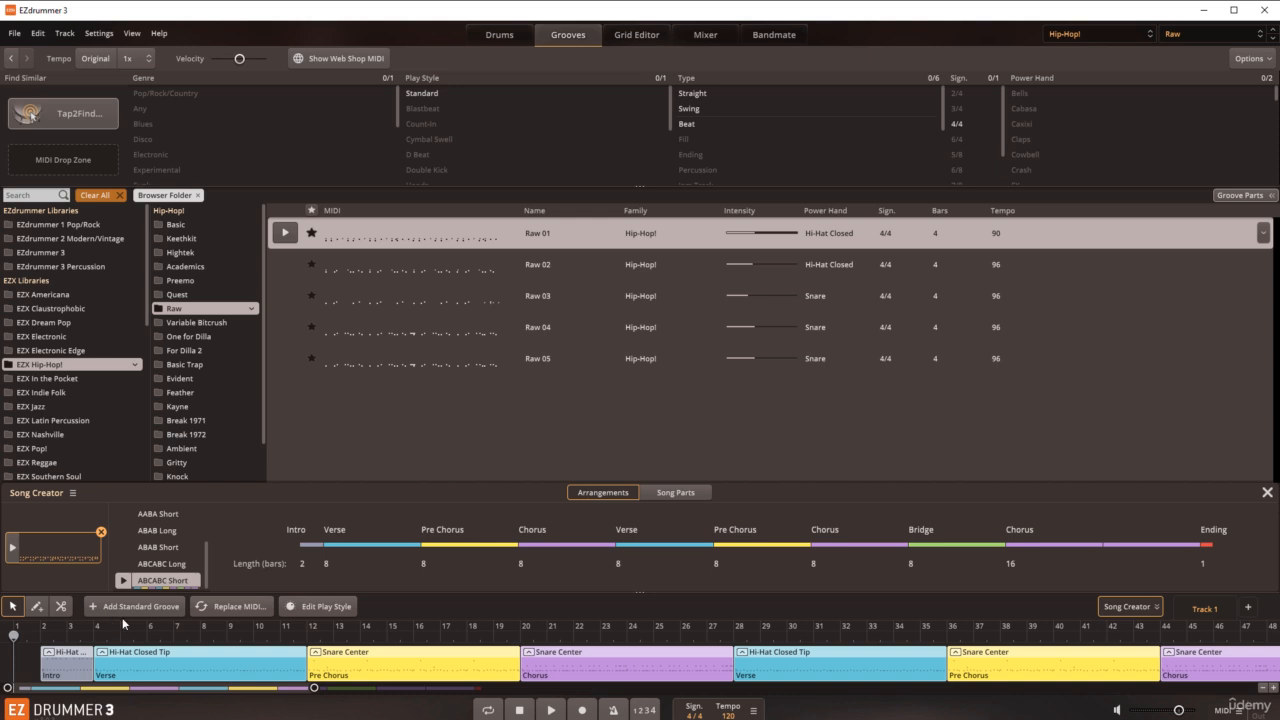
Step: Play the full arrangement from the start in an enlarged track area, stop it, and move the playhead to about bar 15
drag(314, 688, 497, 689)
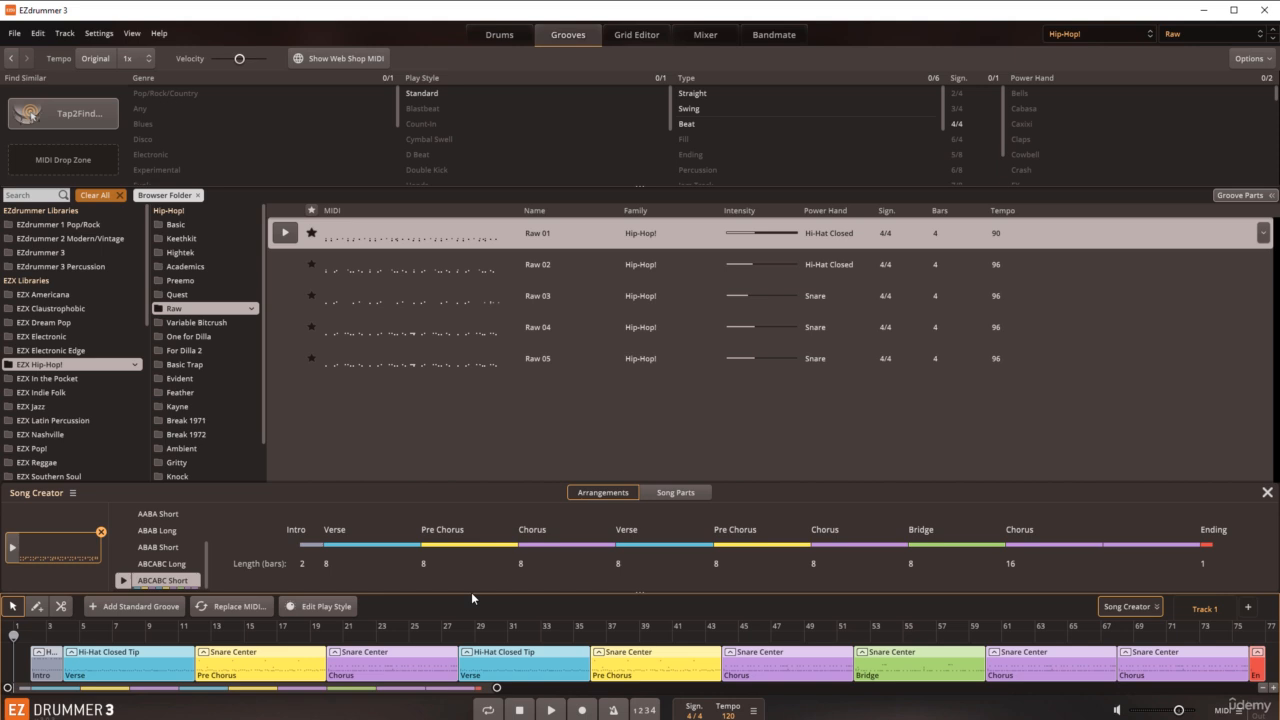
click(551, 710)
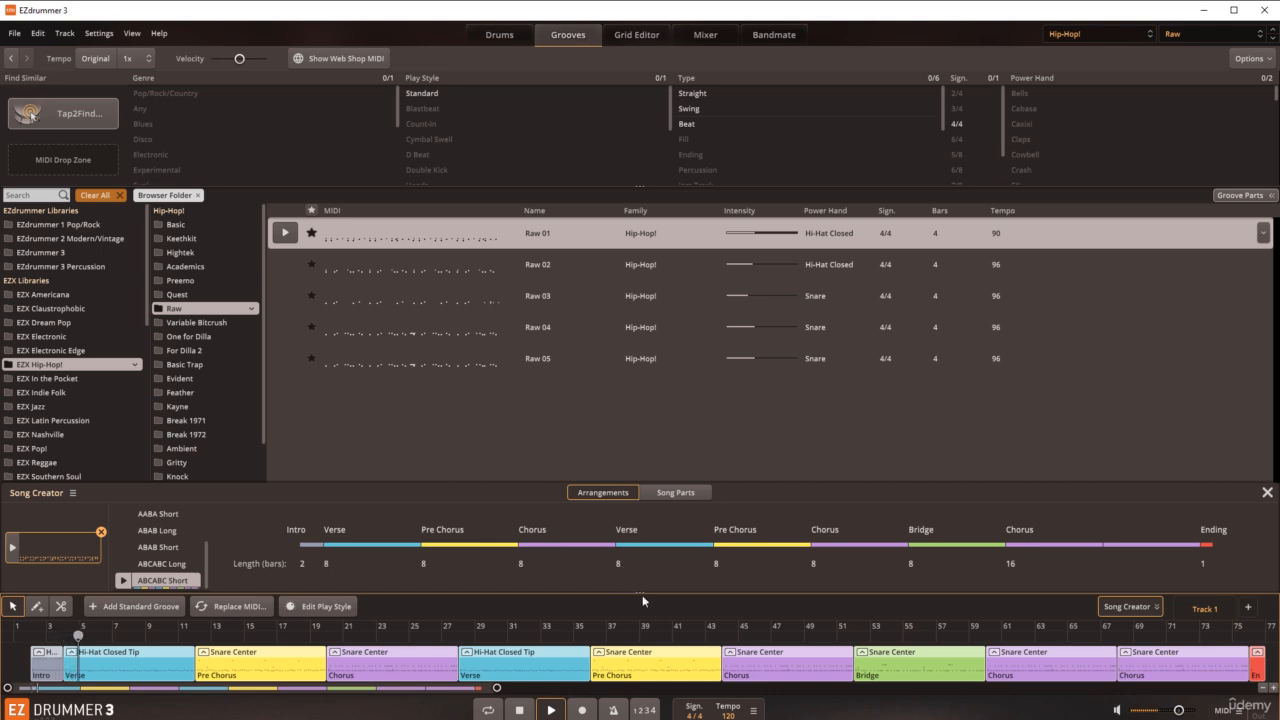
drag(641, 593, 641, 572)
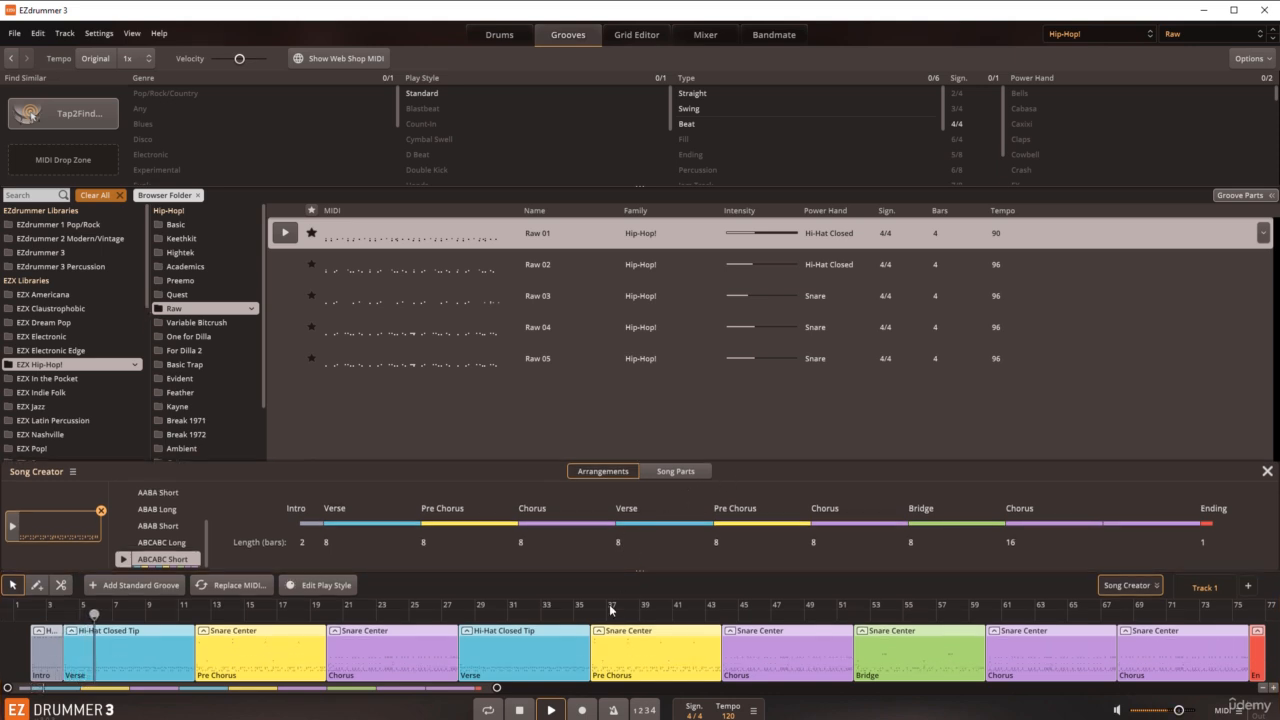
click(522, 709)
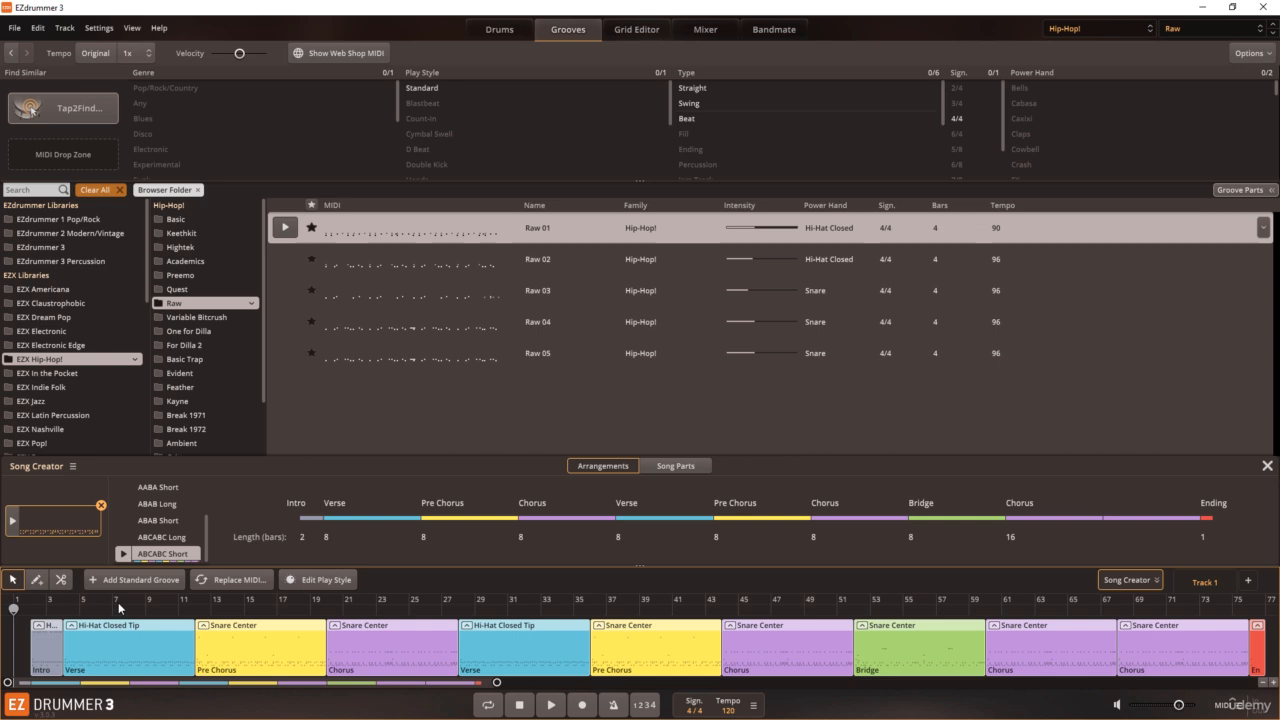
drag(17, 611, 244, 609)
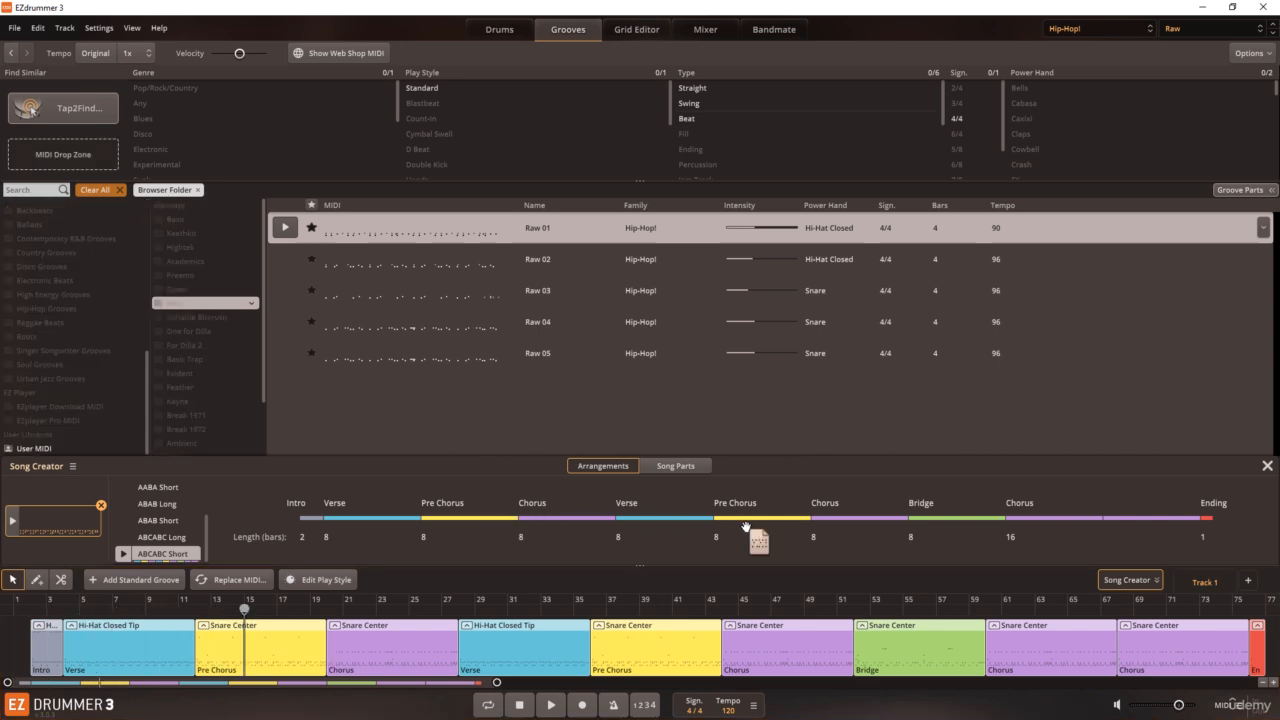
Step: Show the Song Creator's song parts and audition the verse variations Source File, Verse 2 and Verse 3
click(680, 465)
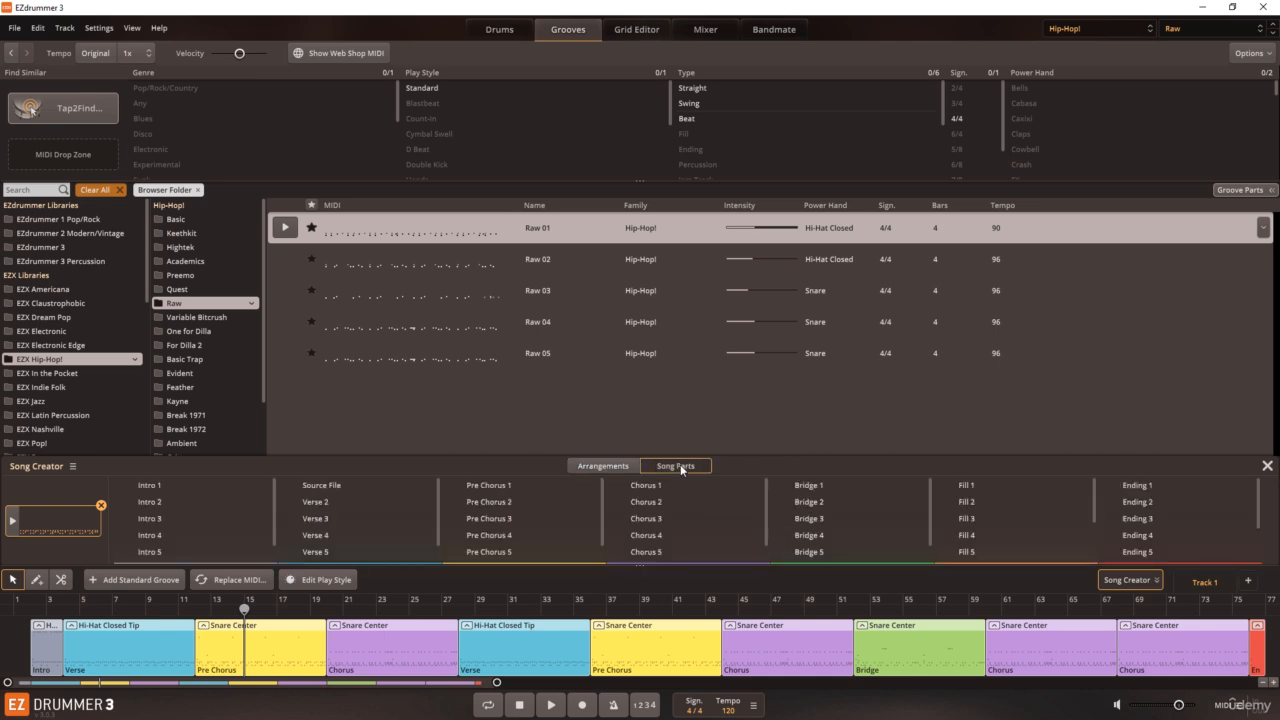
click(289, 486)
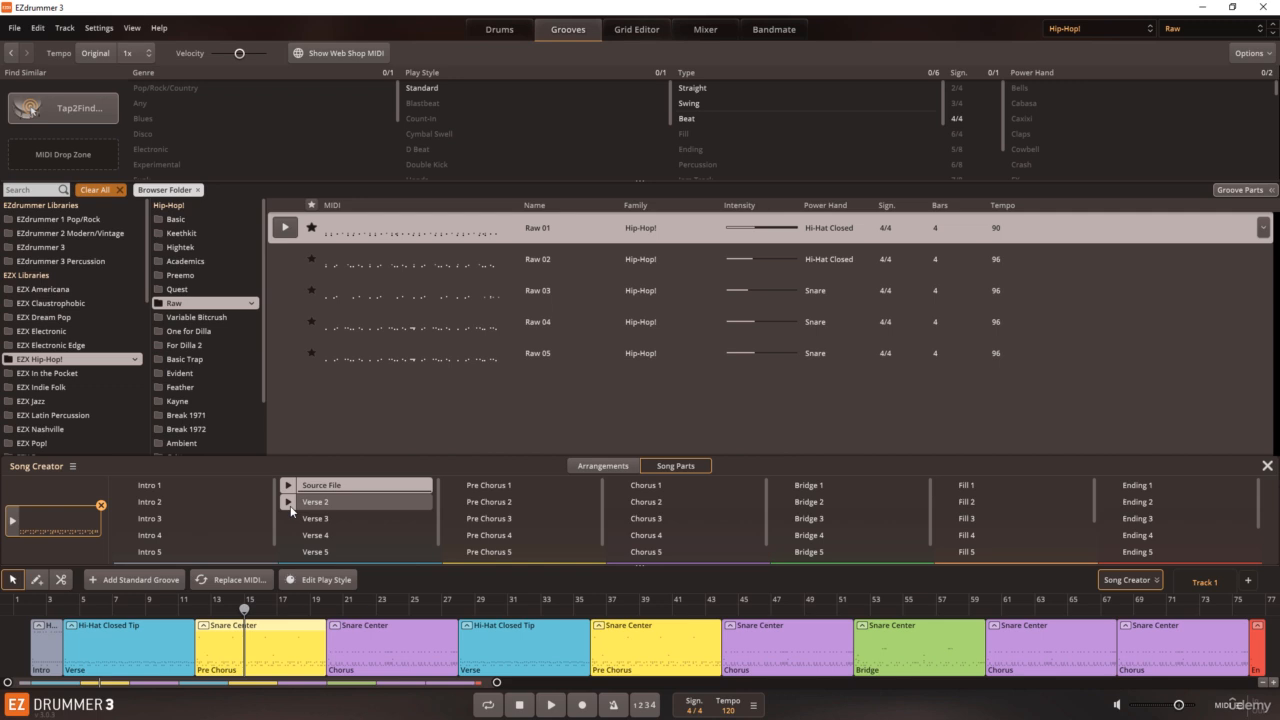
click(288, 504)
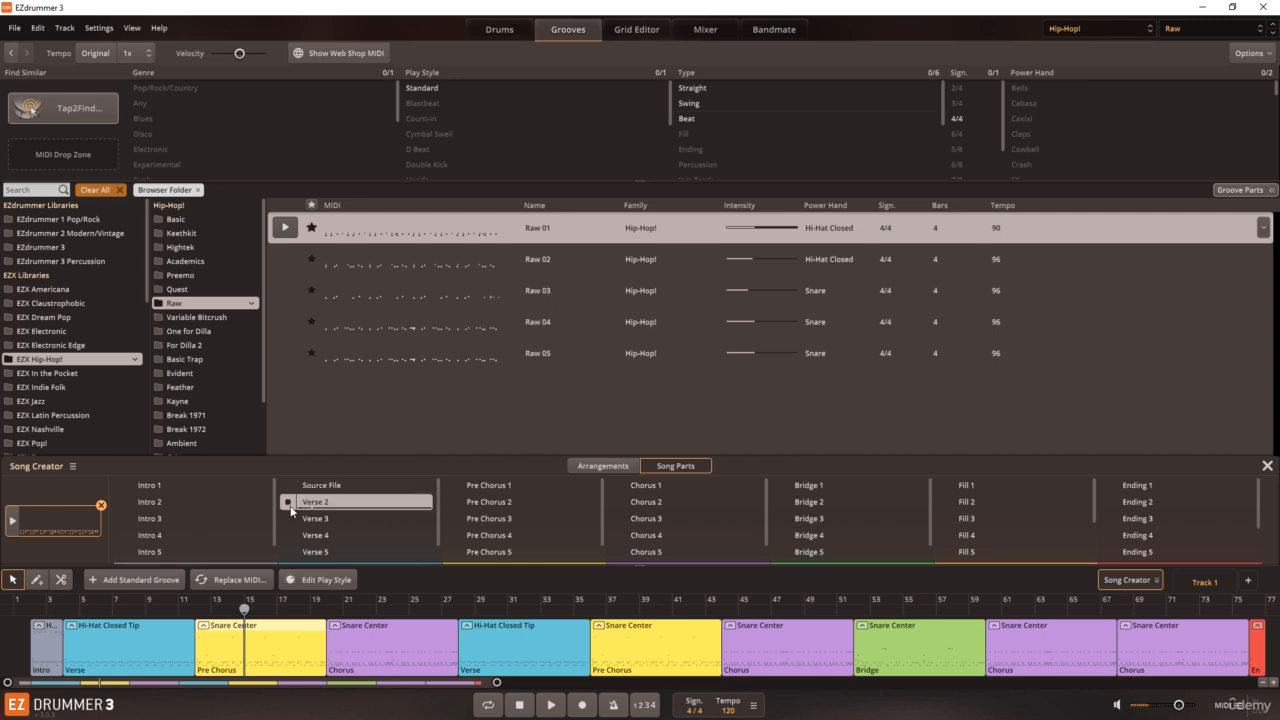
click(290, 508)
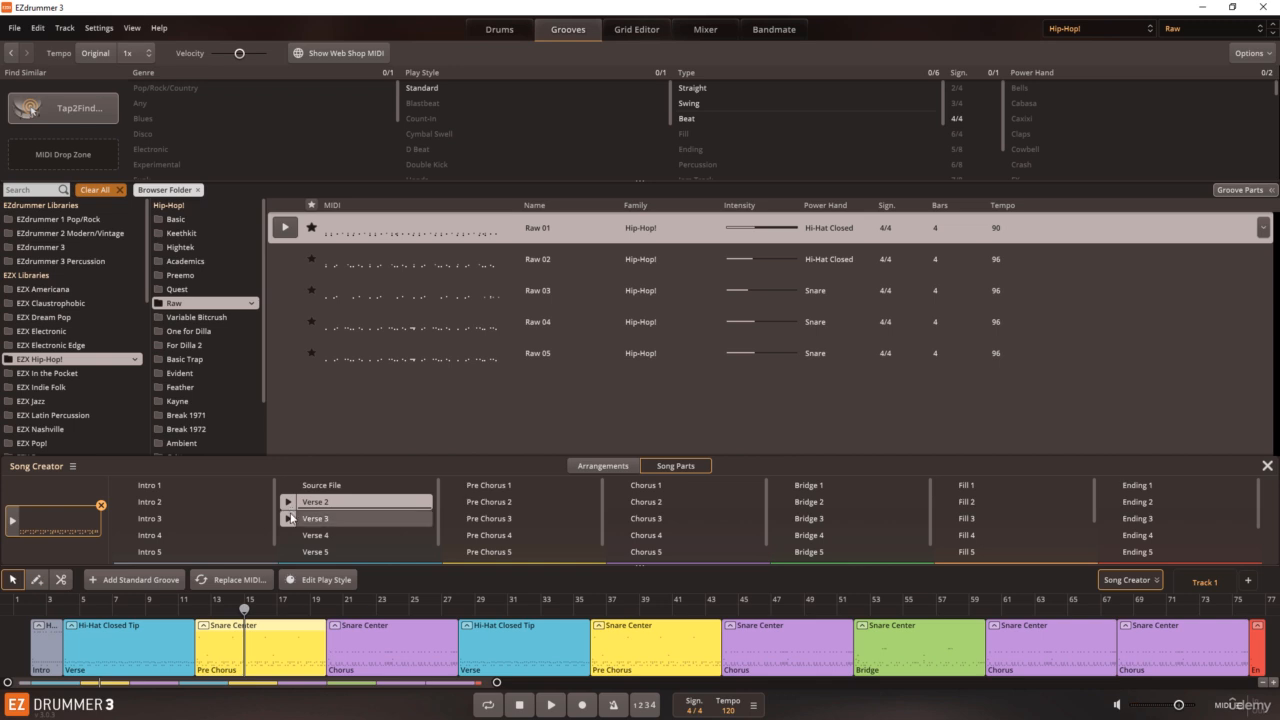
click(290, 518)
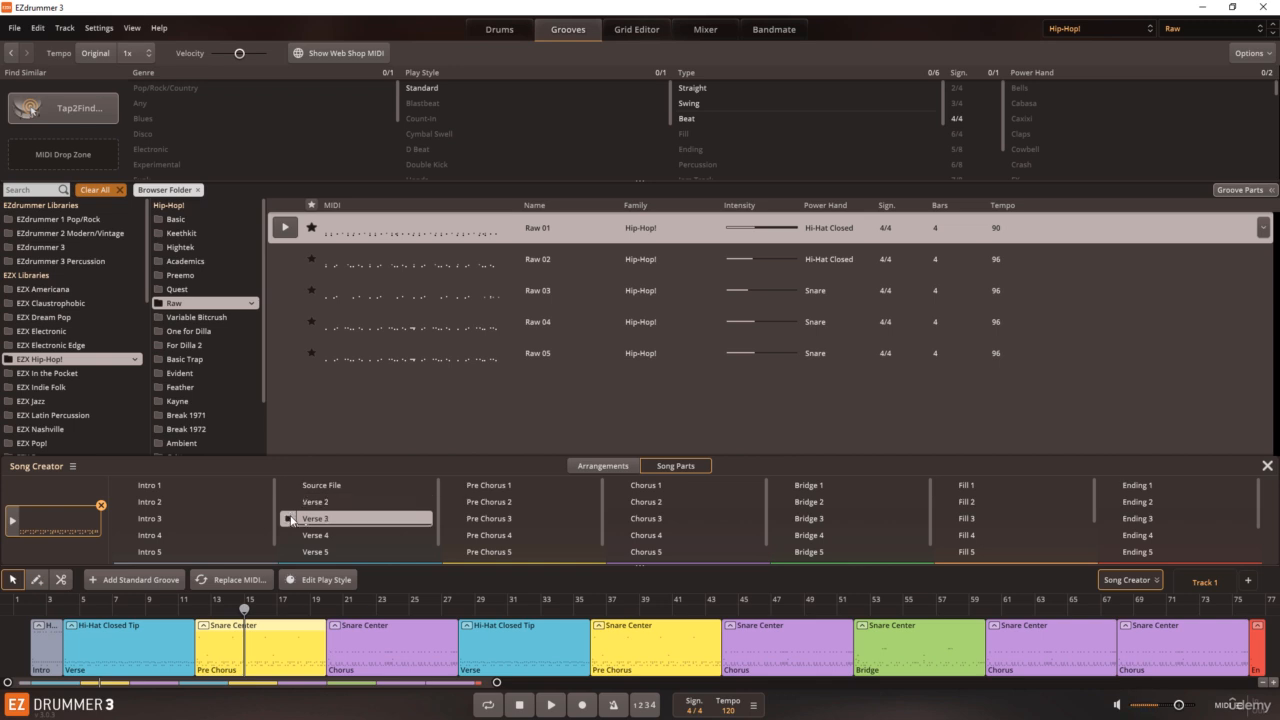
click(288, 503)
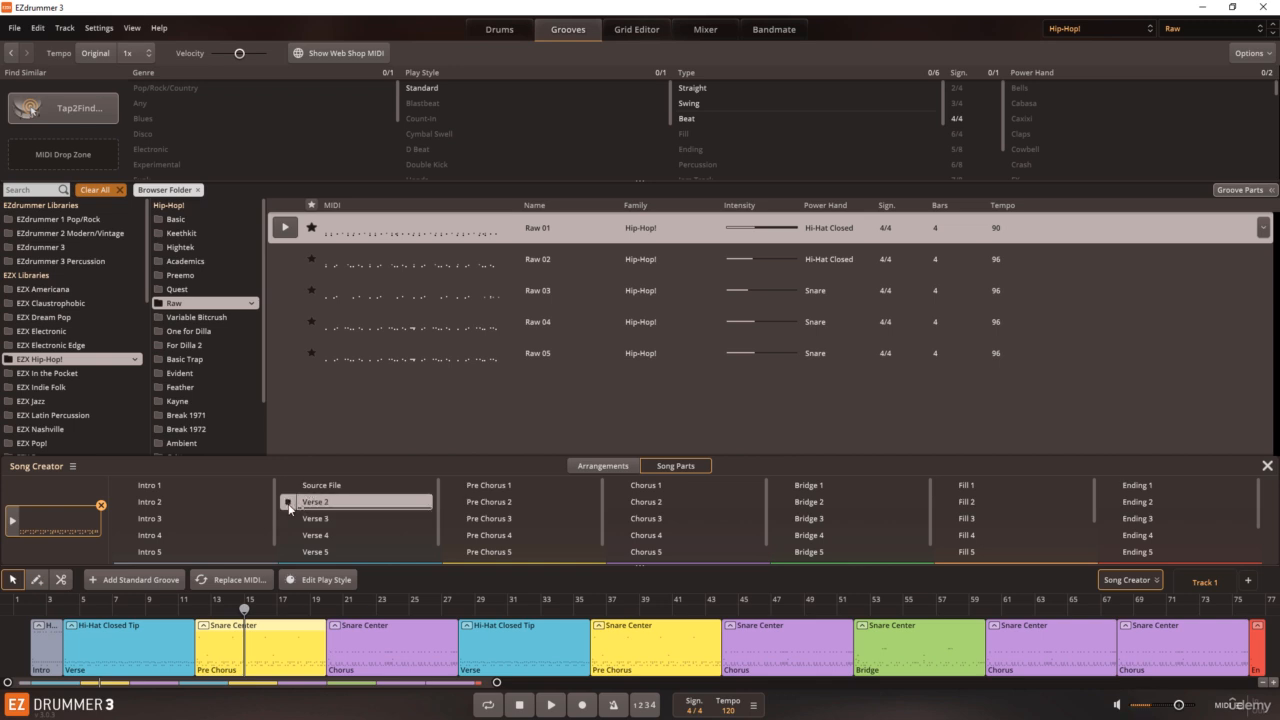
click(289, 505)
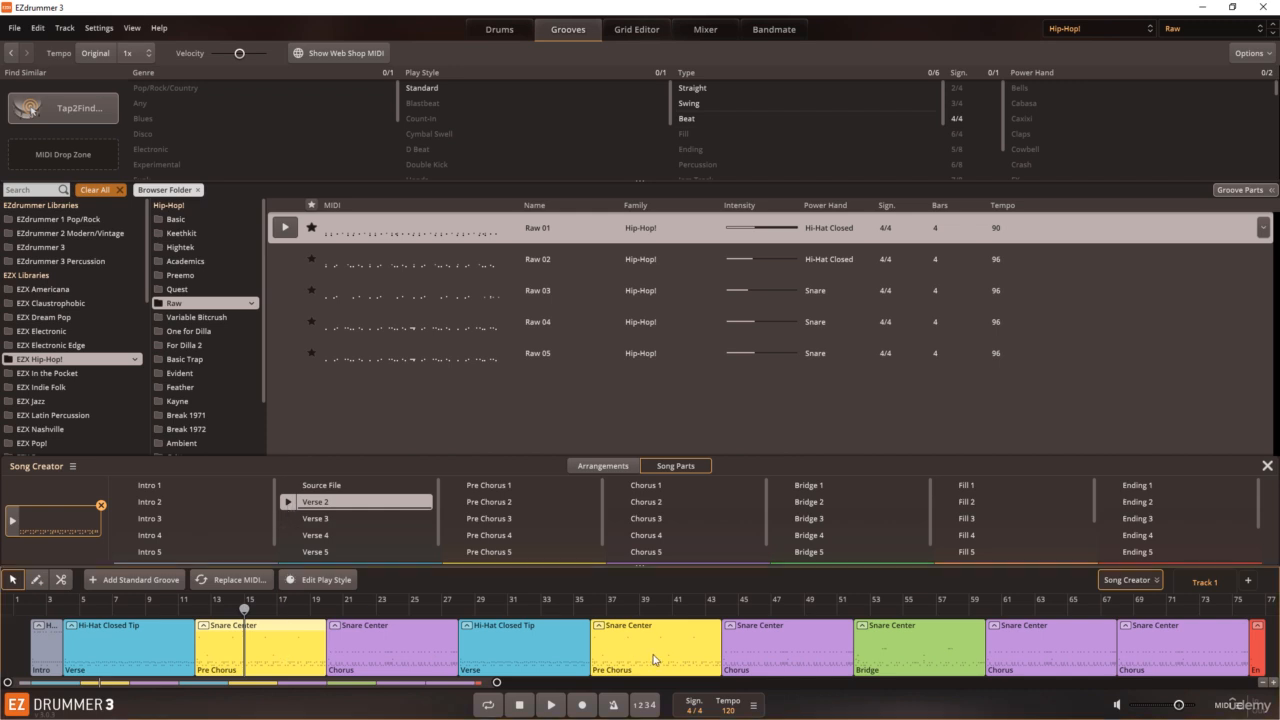
Step: Replace the selected first Pre Chorus block on Track 1 with Verse 2, and play the transition into it from about bar 9
right_click(322, 508)
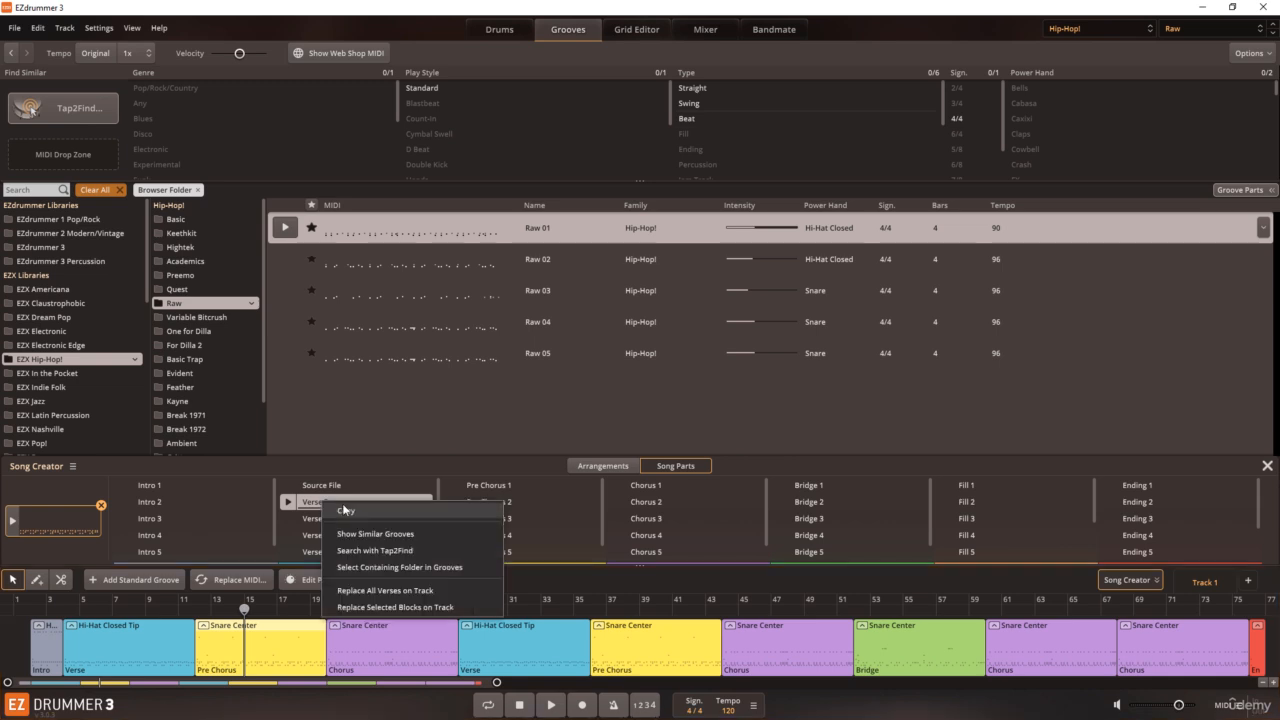
click(372, 607)
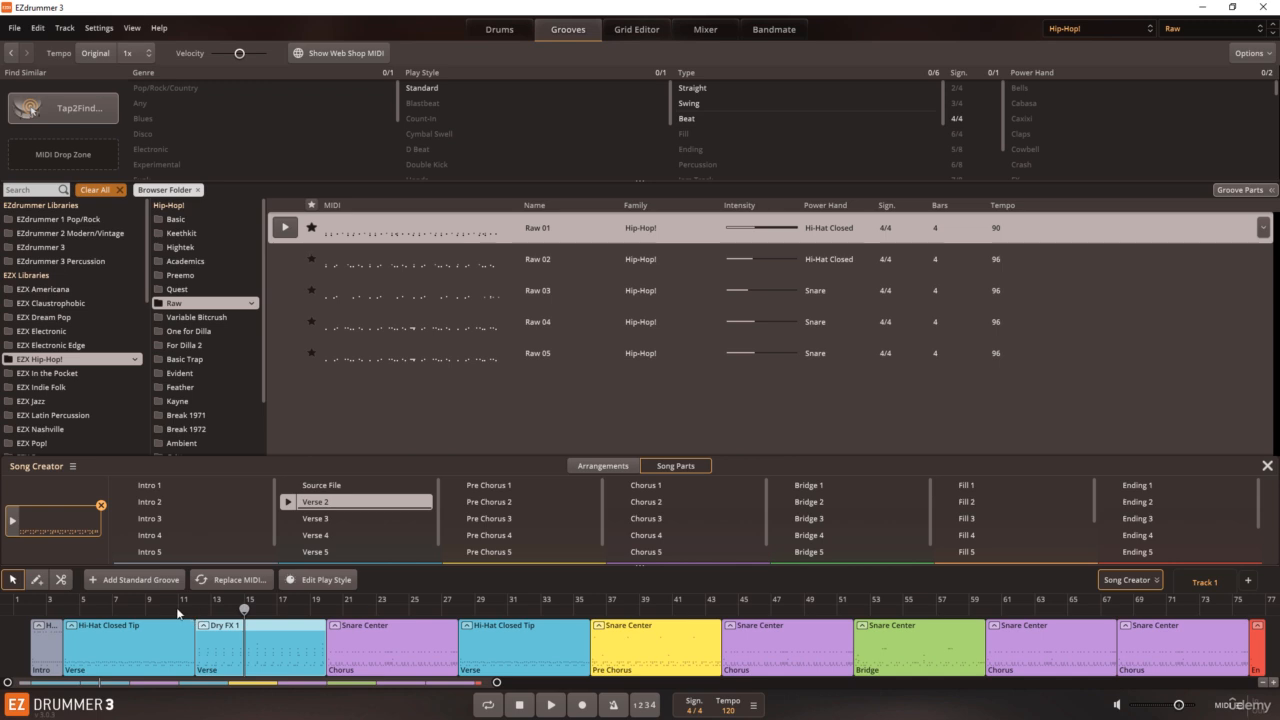
click(178, 611)
click(161, 611)
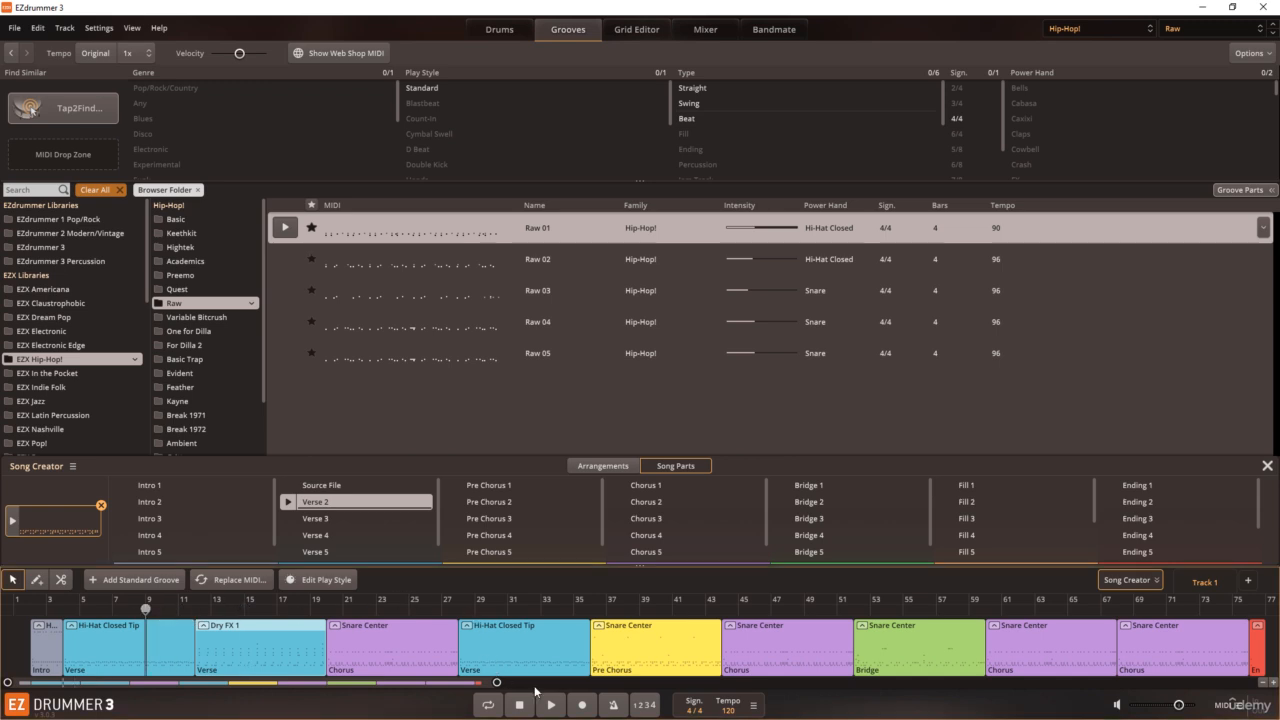
click(549, 703)
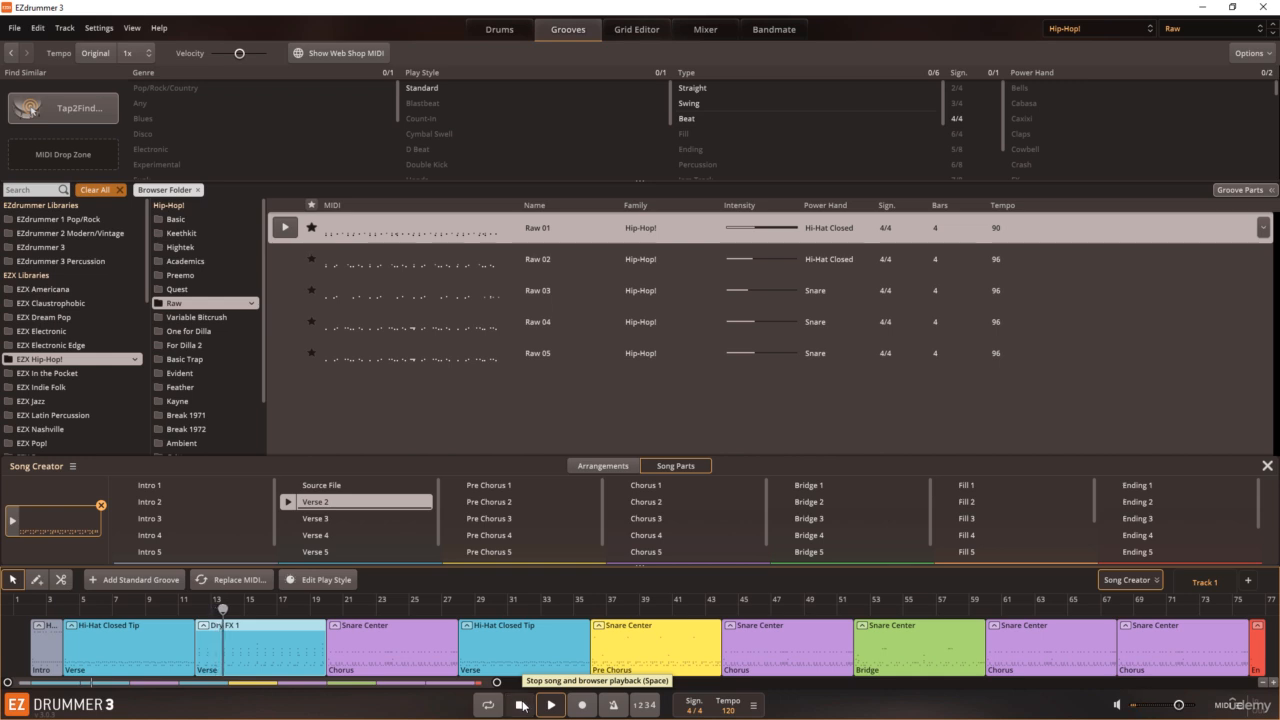
click(521, 705)
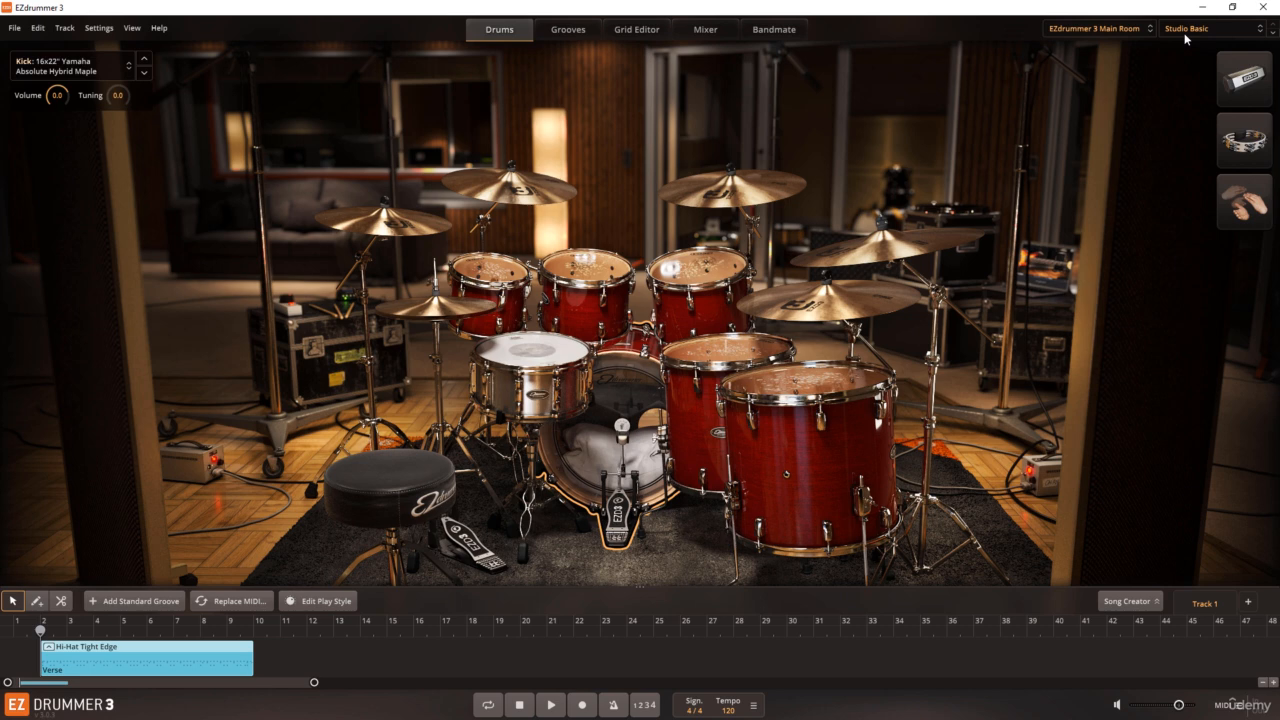
Step: Audition the snare and toms of the Main Room kit, and view the snare's alternatives and audio import option without changing the drum
click(530, 358)
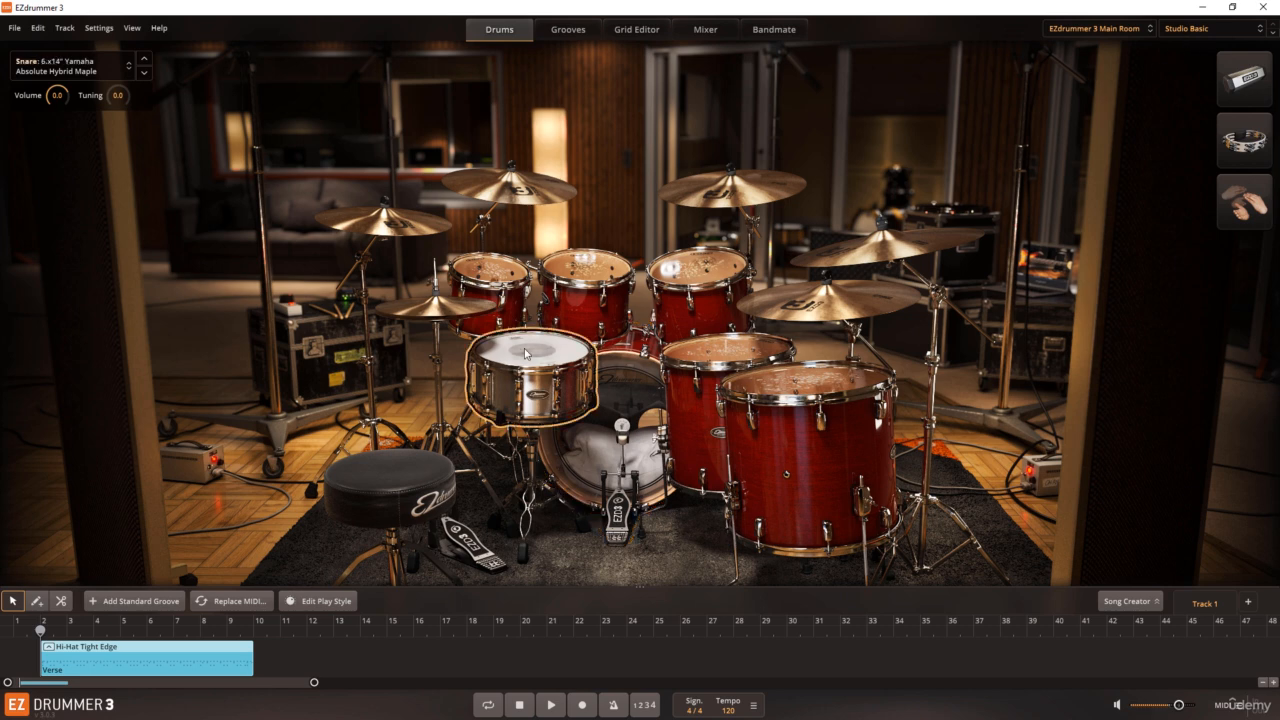
click(502, 270)
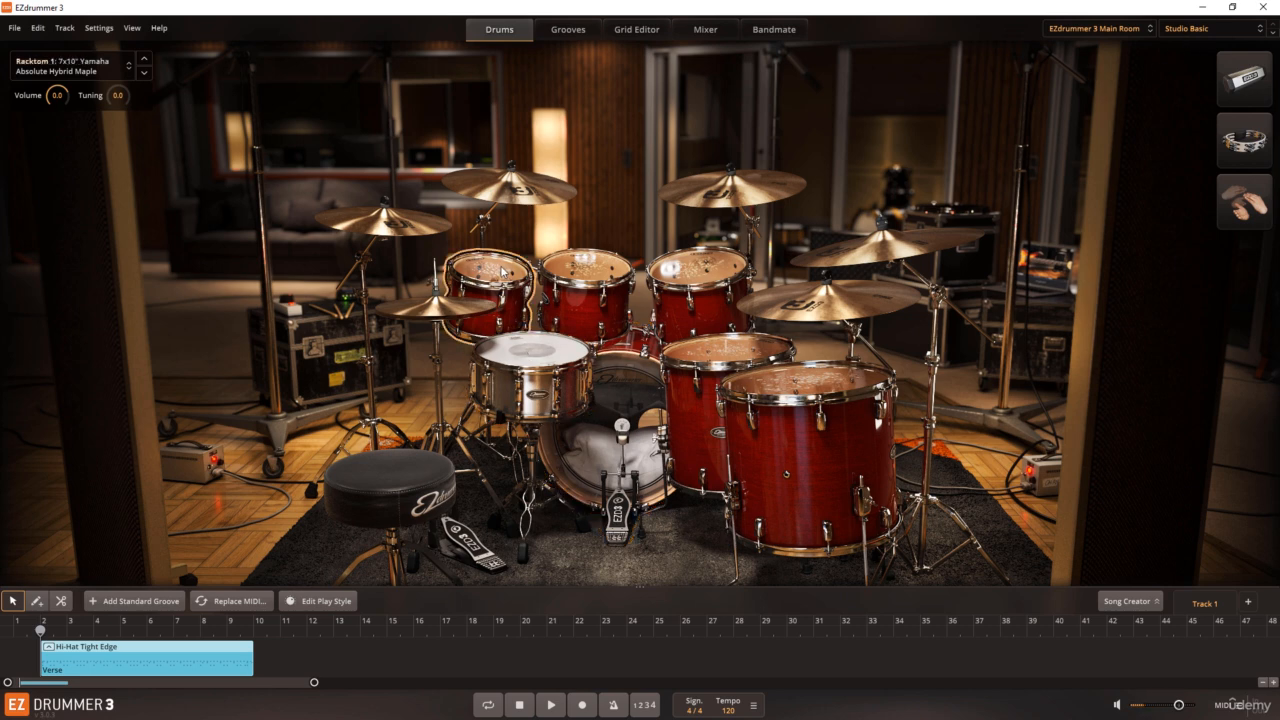
click(712, 352)
click(556, 352)
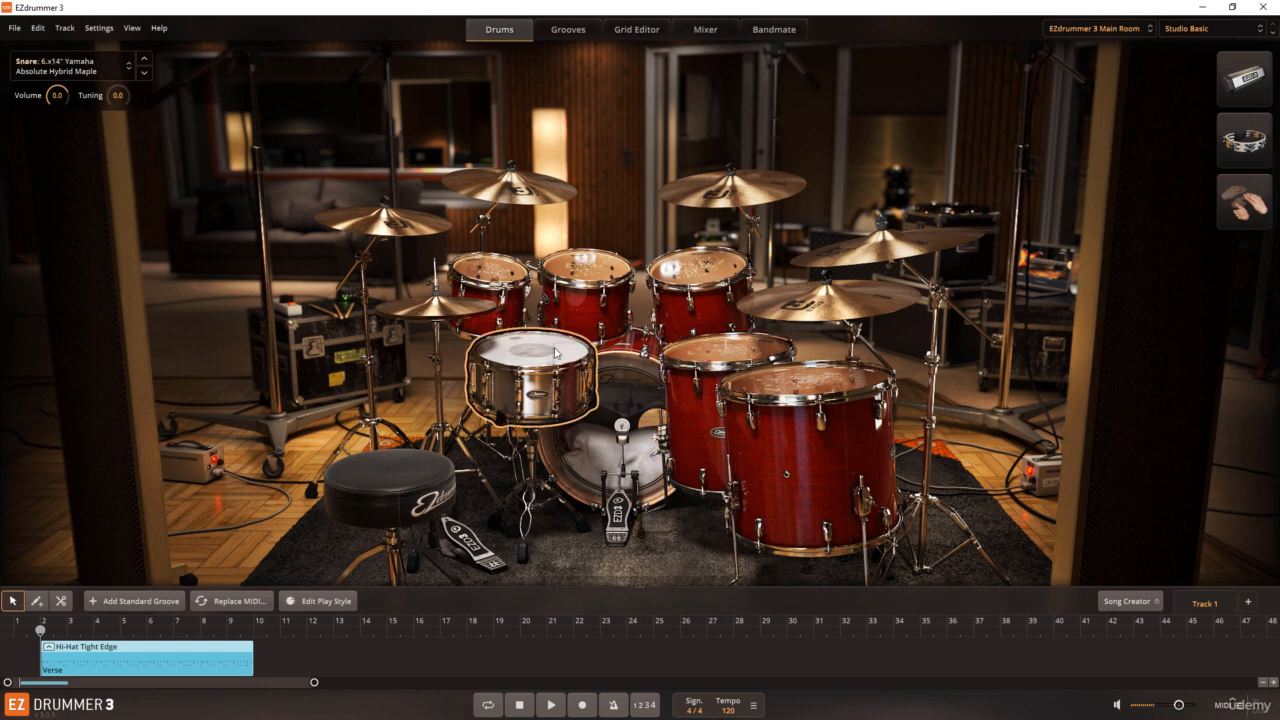
right_click(556, 352)
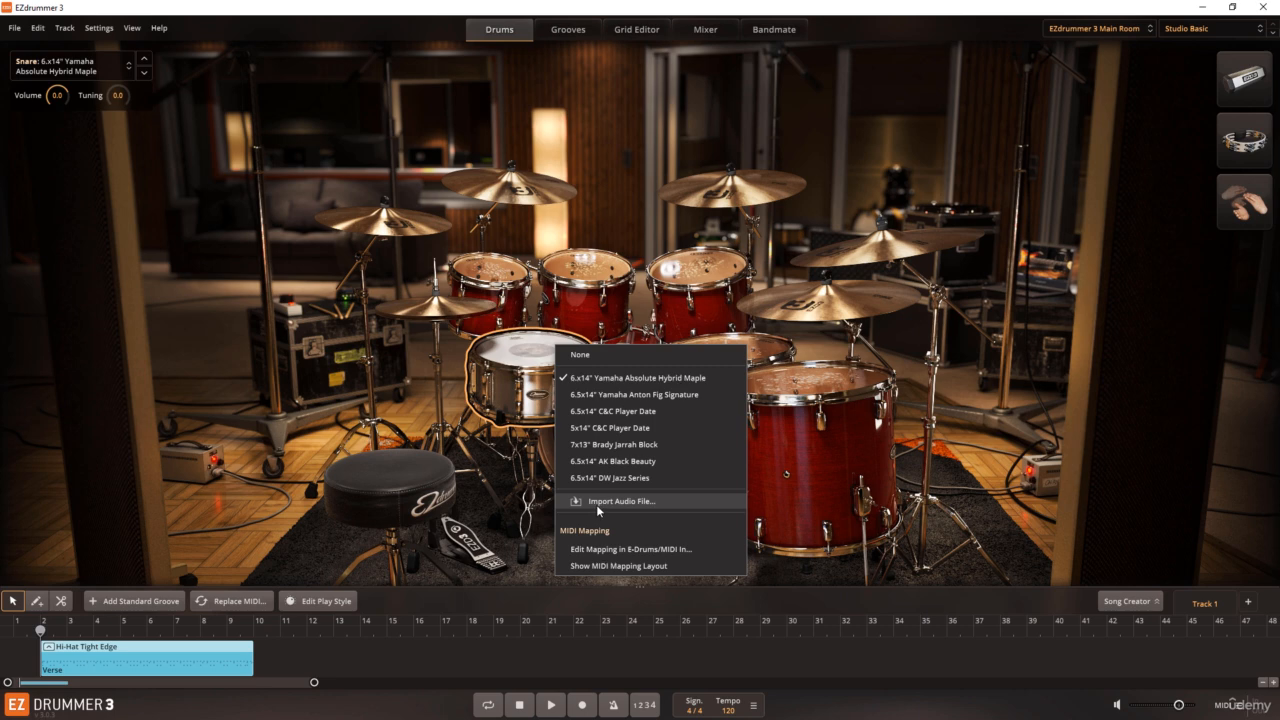
click(518, 362)
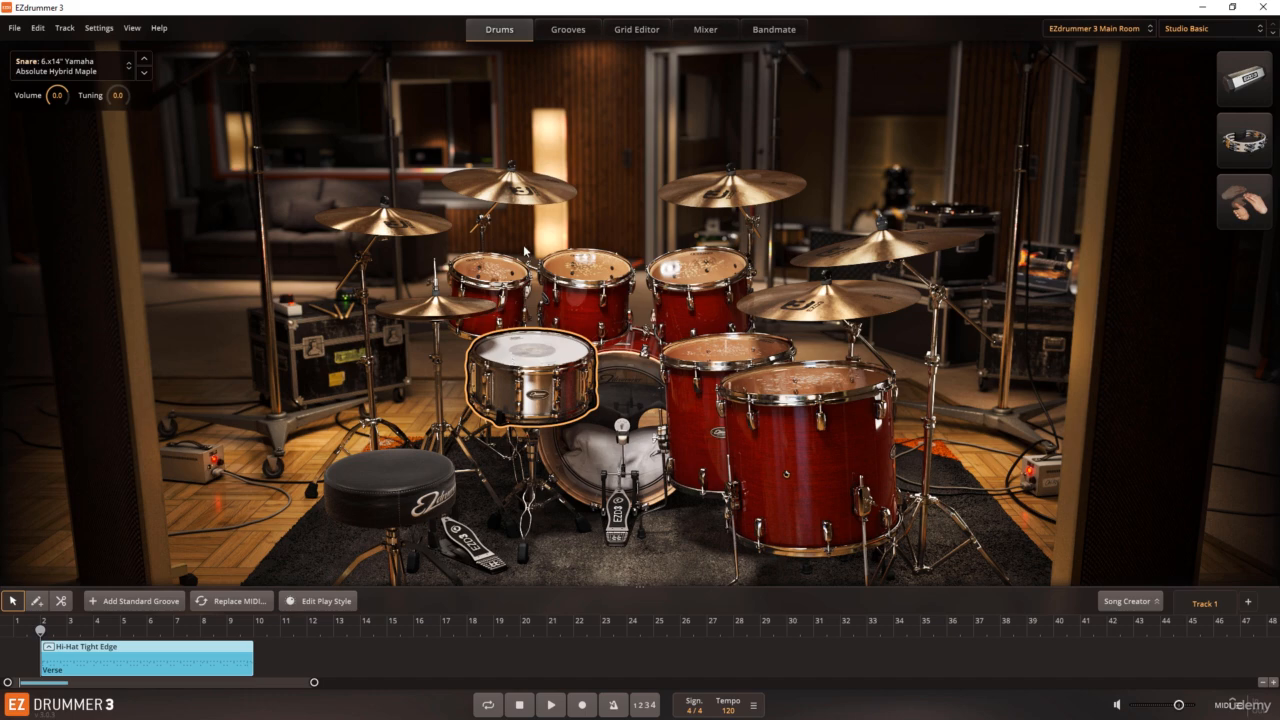
Step: Try raising all snare note velocities by 60 in the Grid Editor's enlarged velocity lane, undo it, and make the lane smaller
click(568, 30)
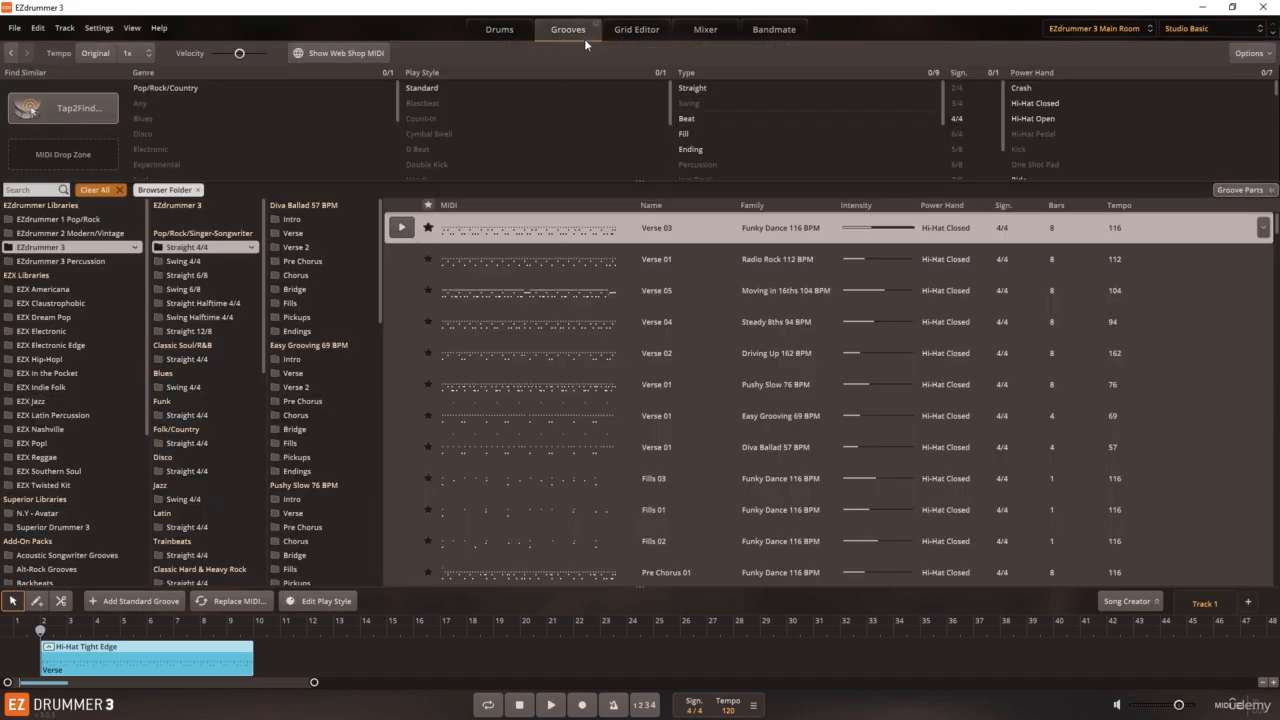
click(634, 30)
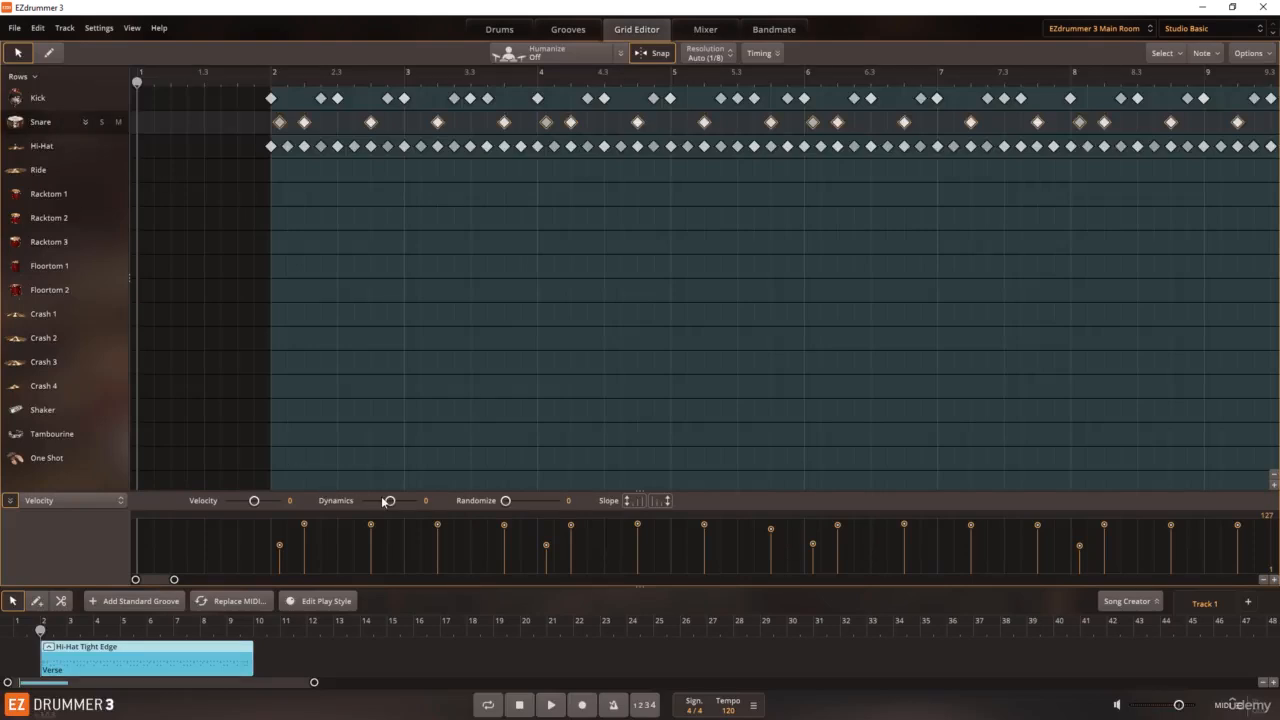
drag(599, 495, 599, 372)
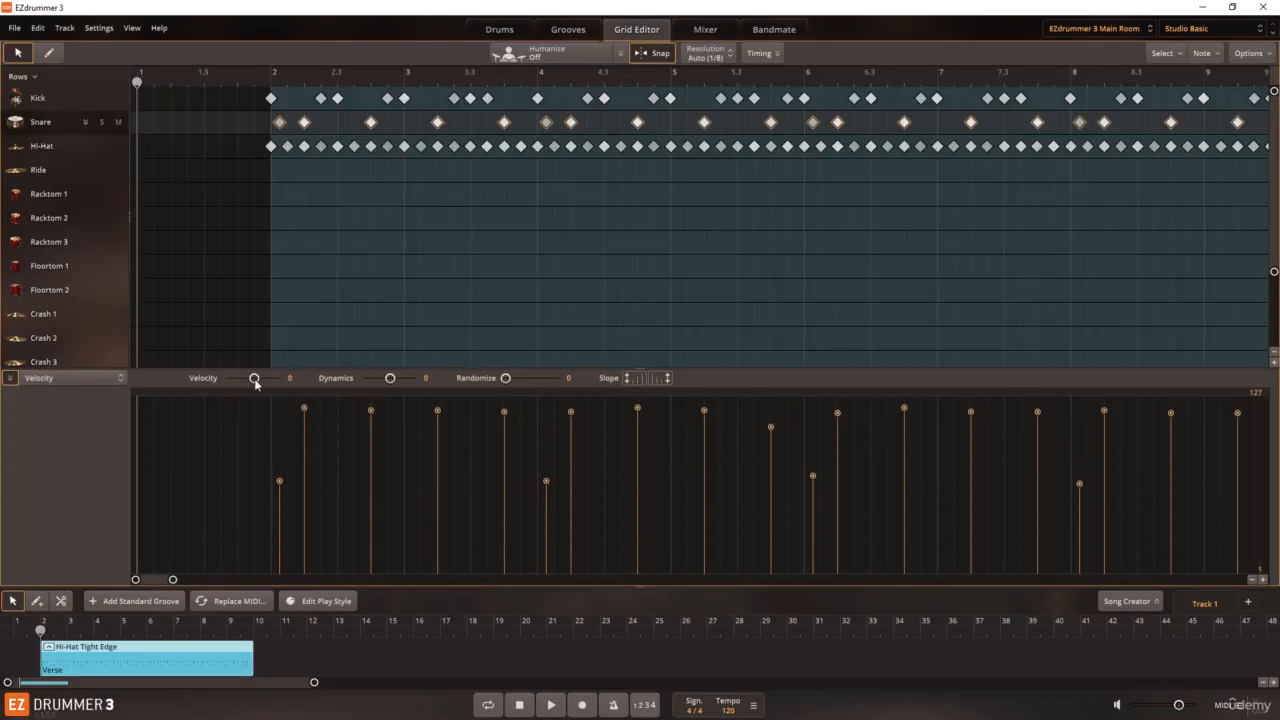
mouse_move(253, 379)
mouse_down()
mouse_move(240, 383)
mouse_move(268, 389)
mouse_up()
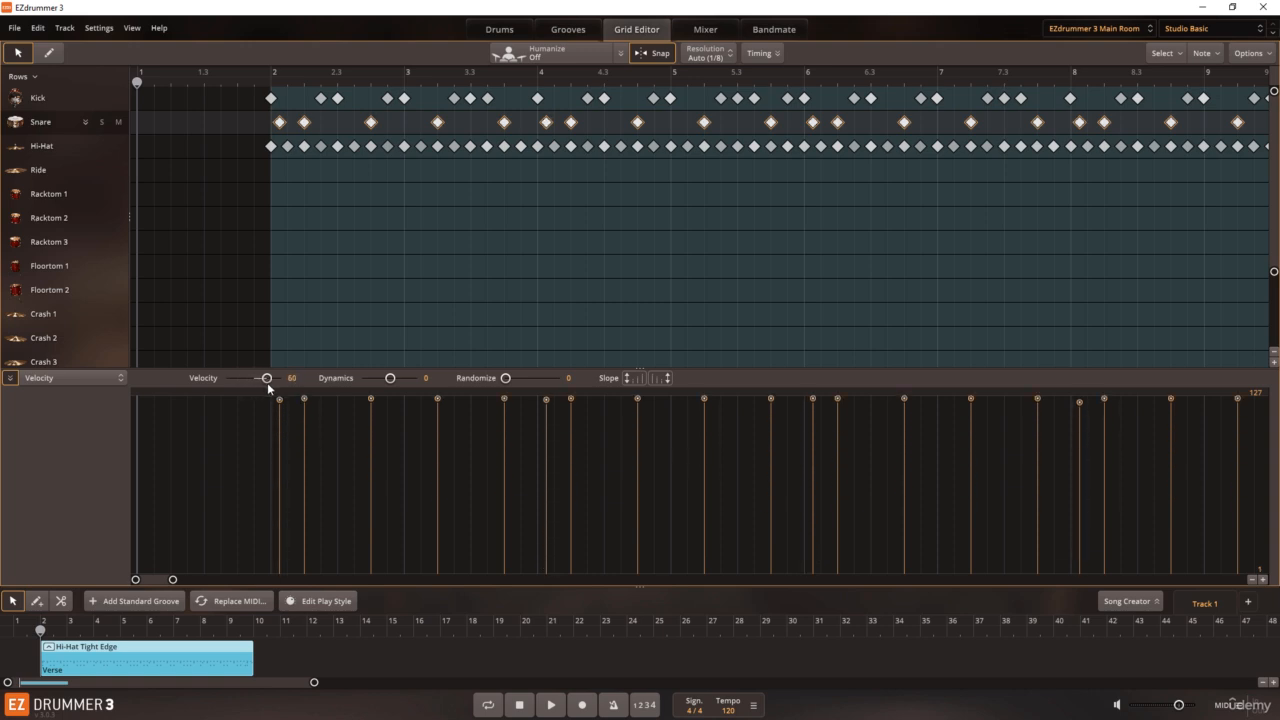
key(ctrl+z)
click(259, 316)
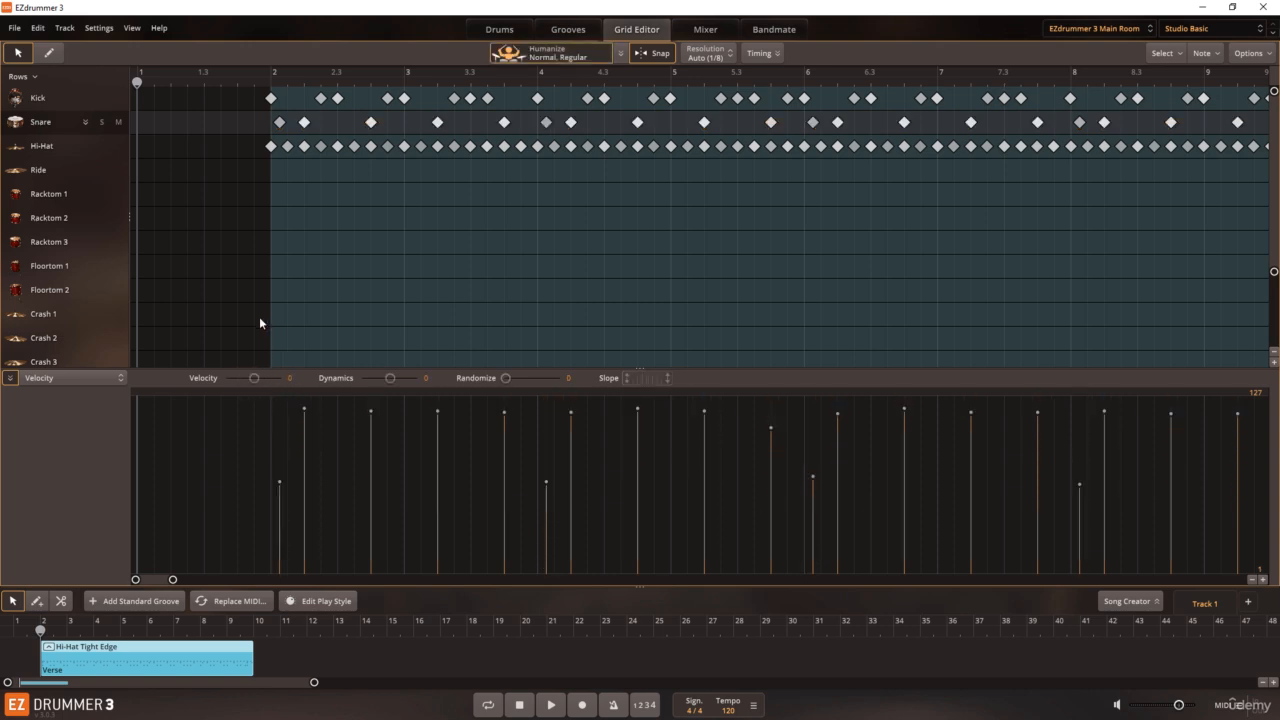
drag(586, 368, 580, 434)
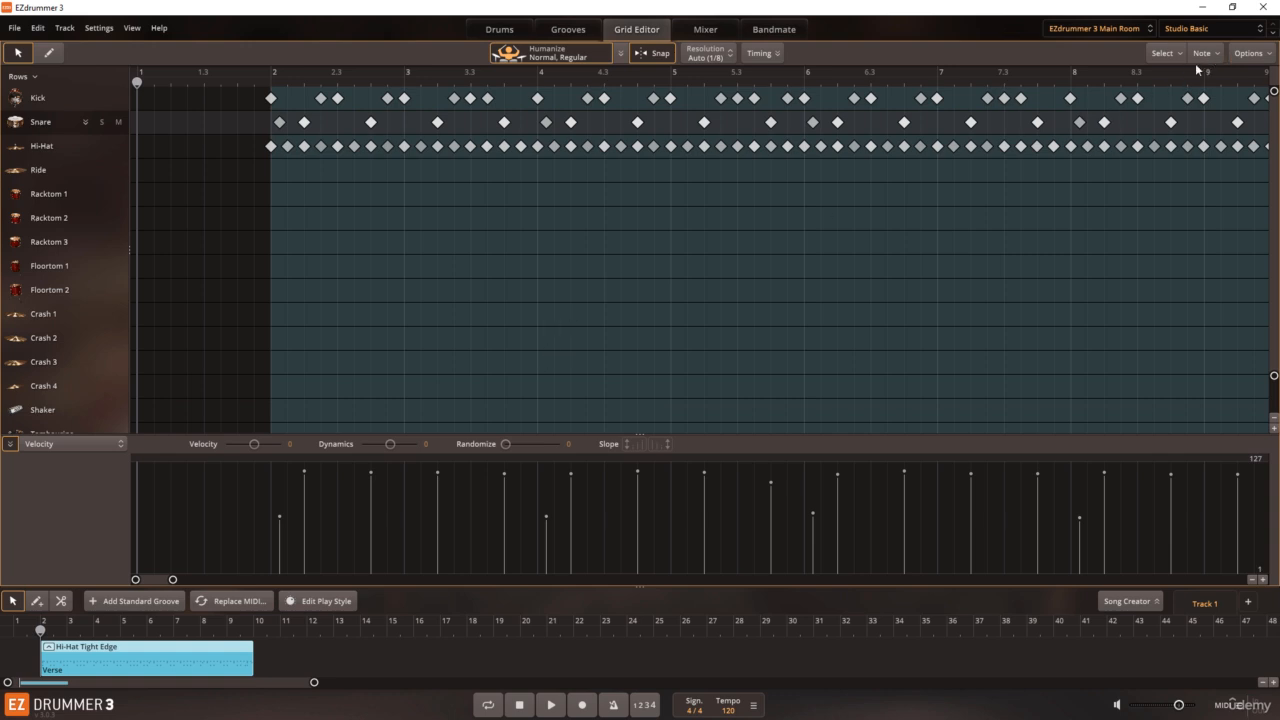
Step: Play the Hi-Hat Tight Edge verse with the drum kit in view, stop it, and show the mixer
click(520, 36)
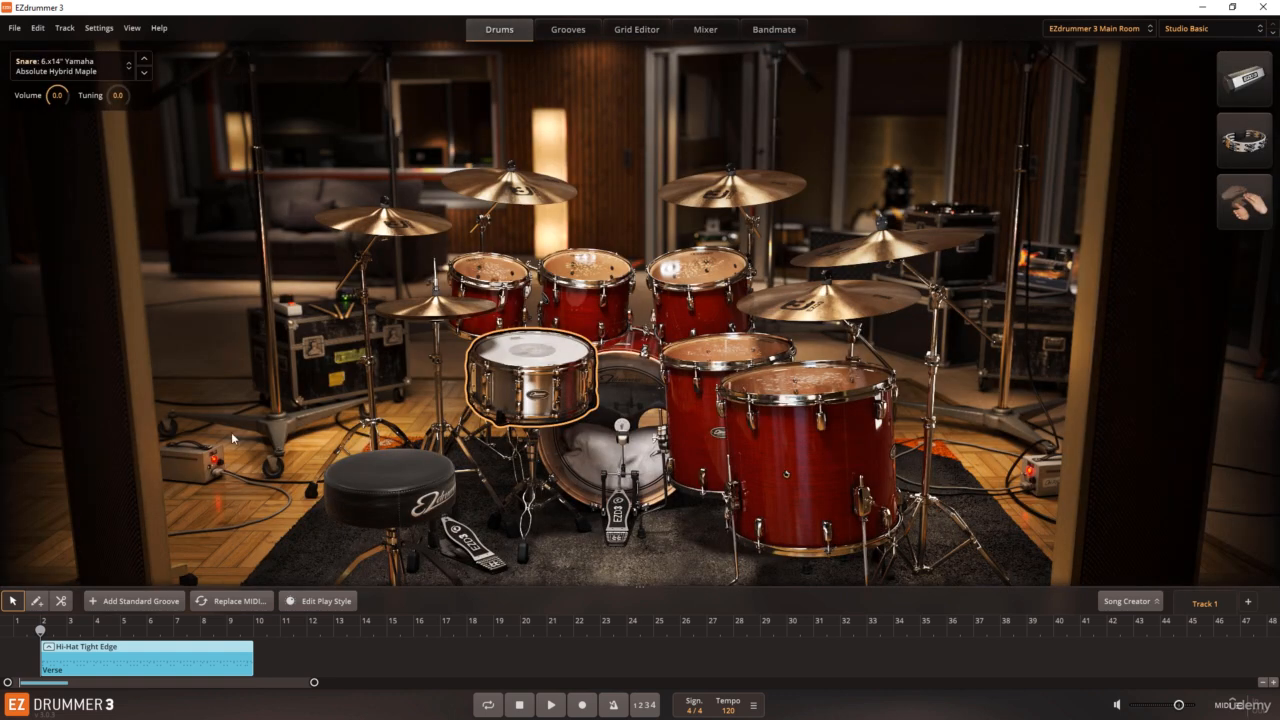
click(552, 705)
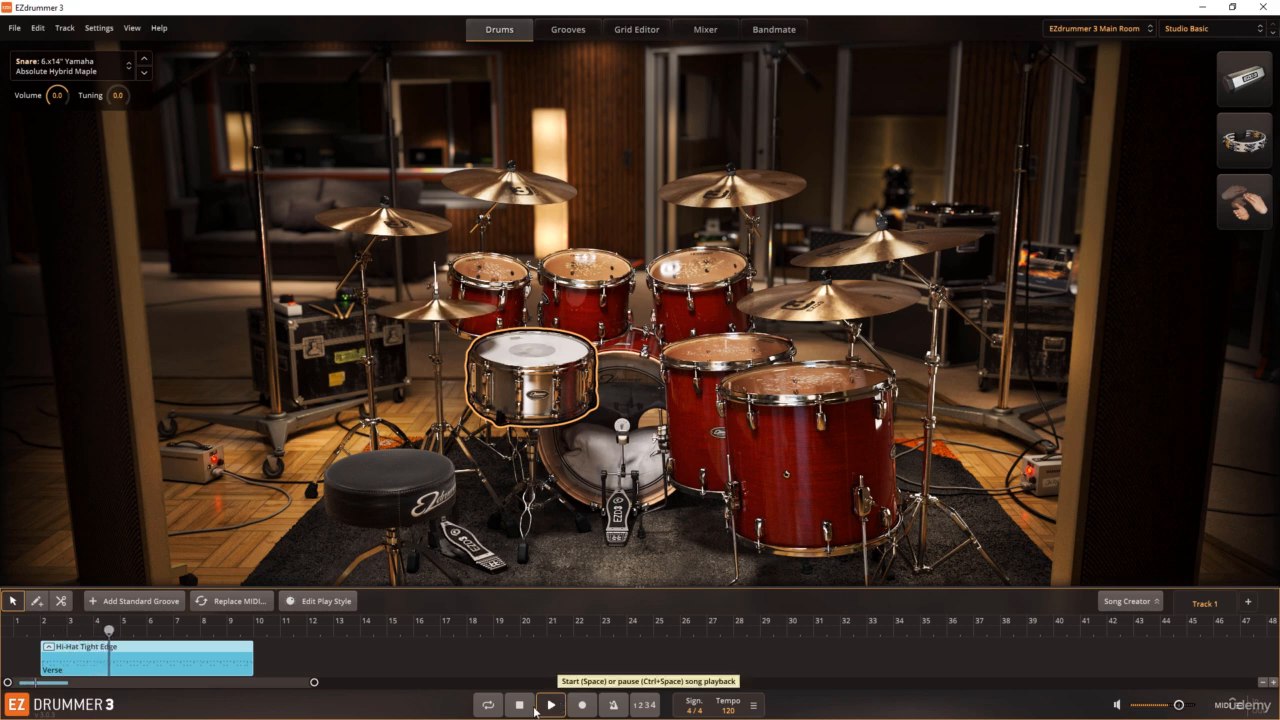
click(519, 705)
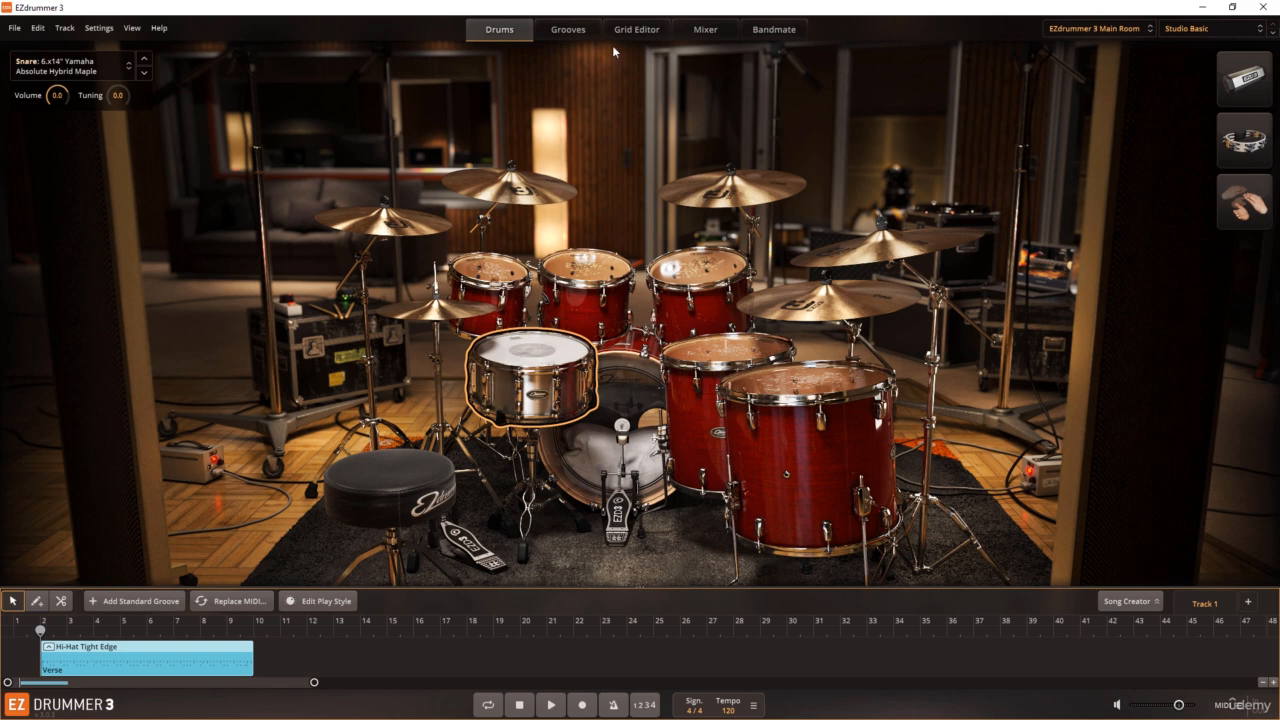
click(704, 32)
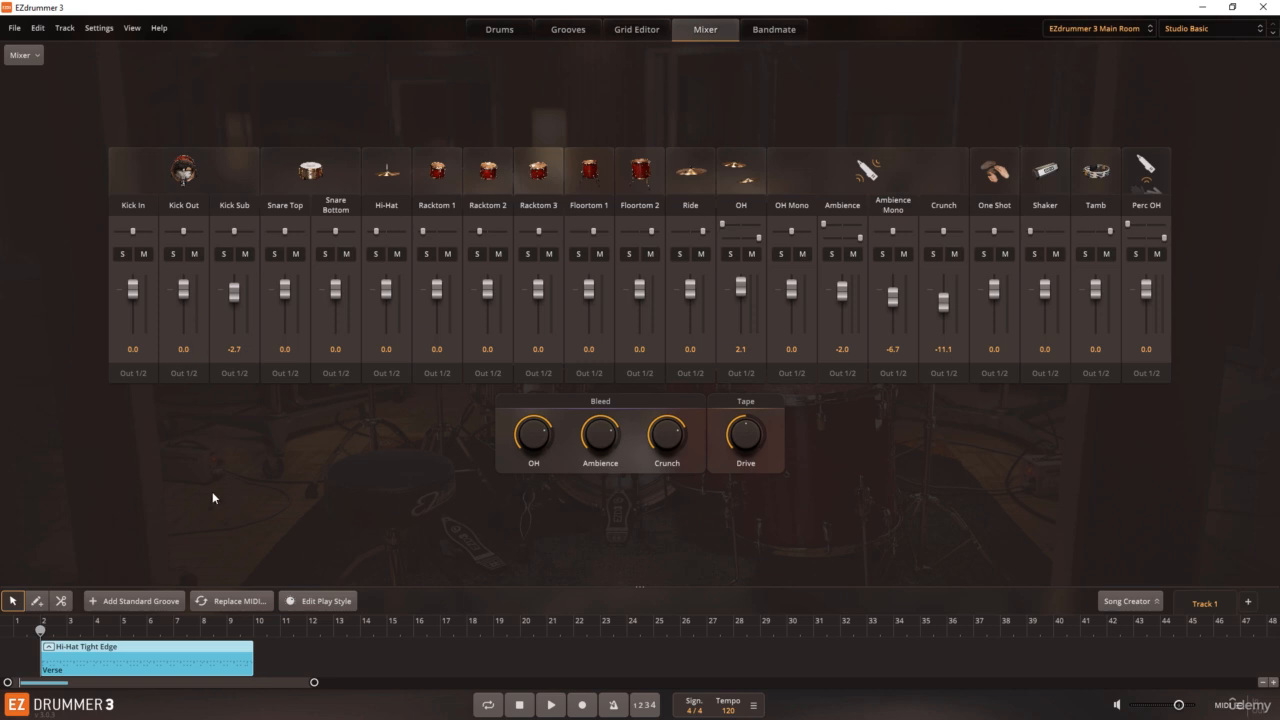
Step: Play the groove and audition the Kick In, Kick Out and Kick Sub microphone channels in solo, one at a time
click(551, 704)
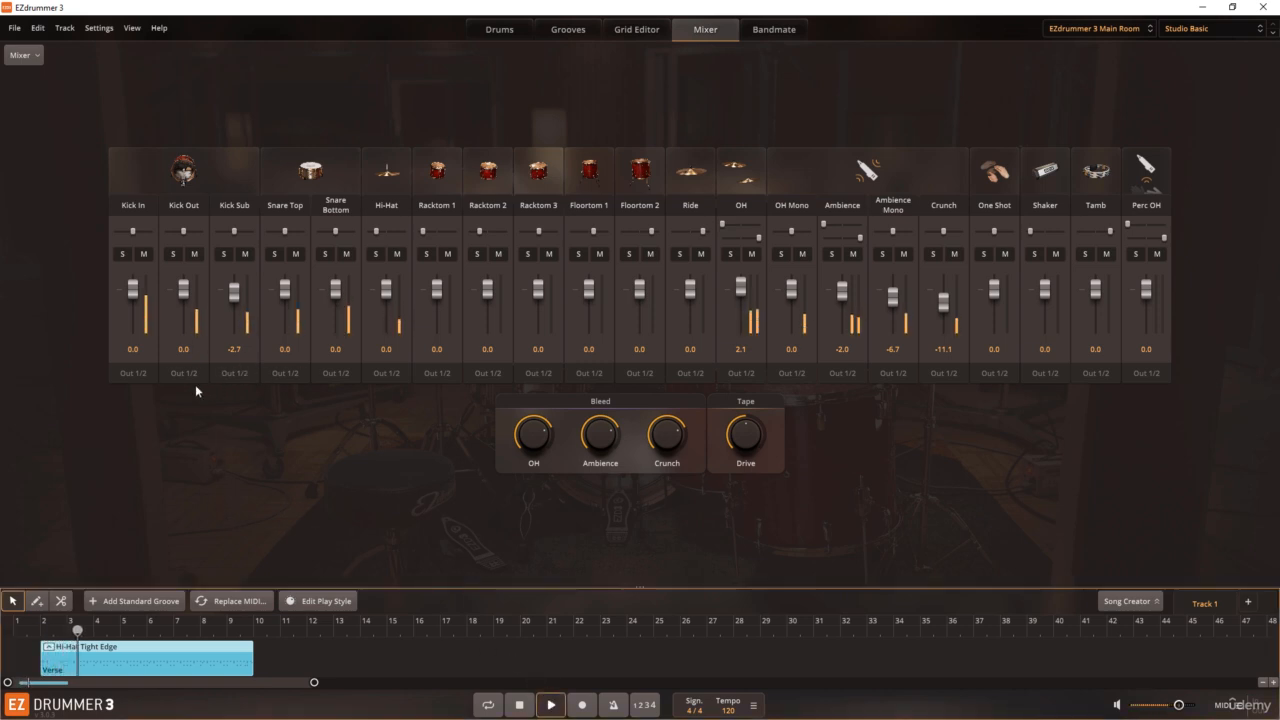
click(122, 254)
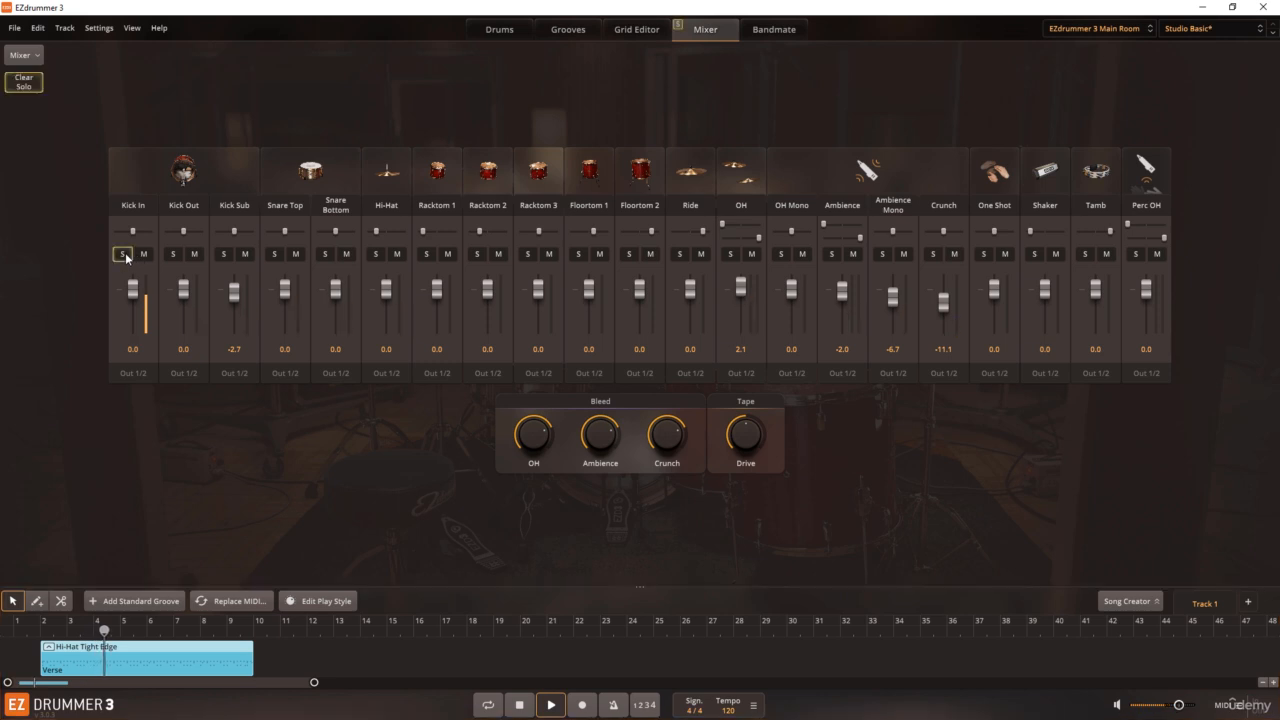
click(125, 252)
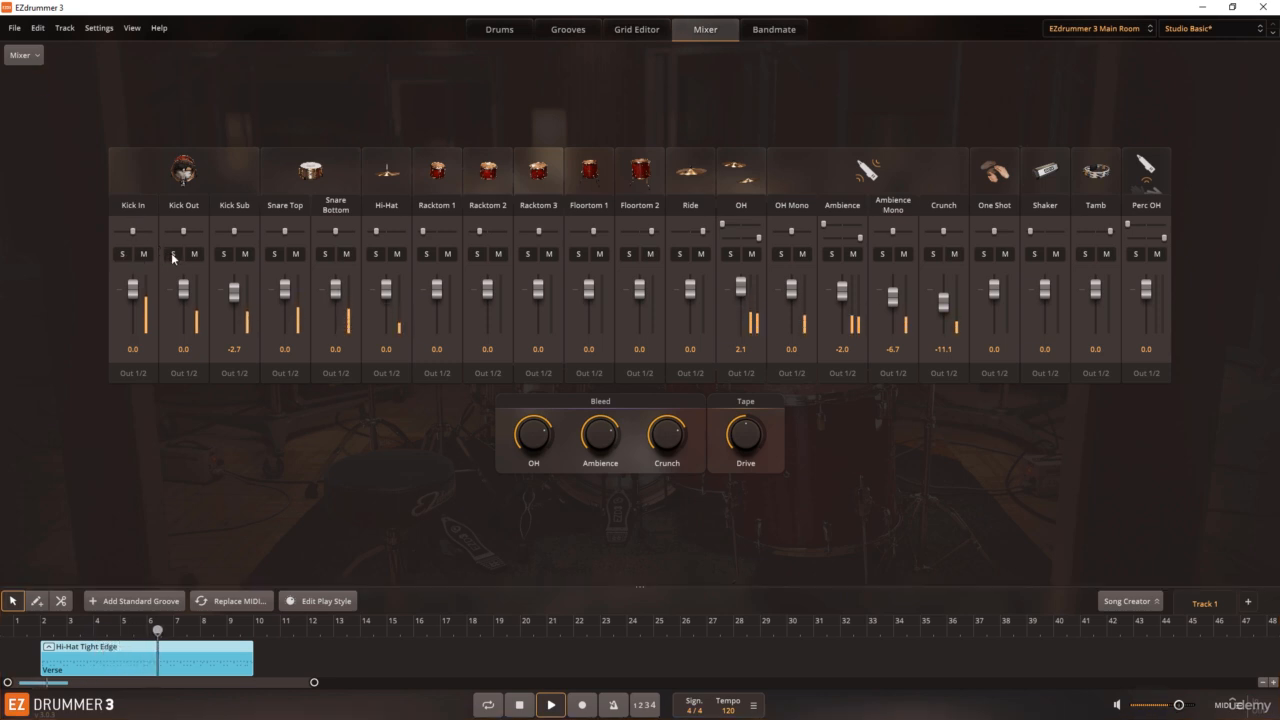
click(172, 254)
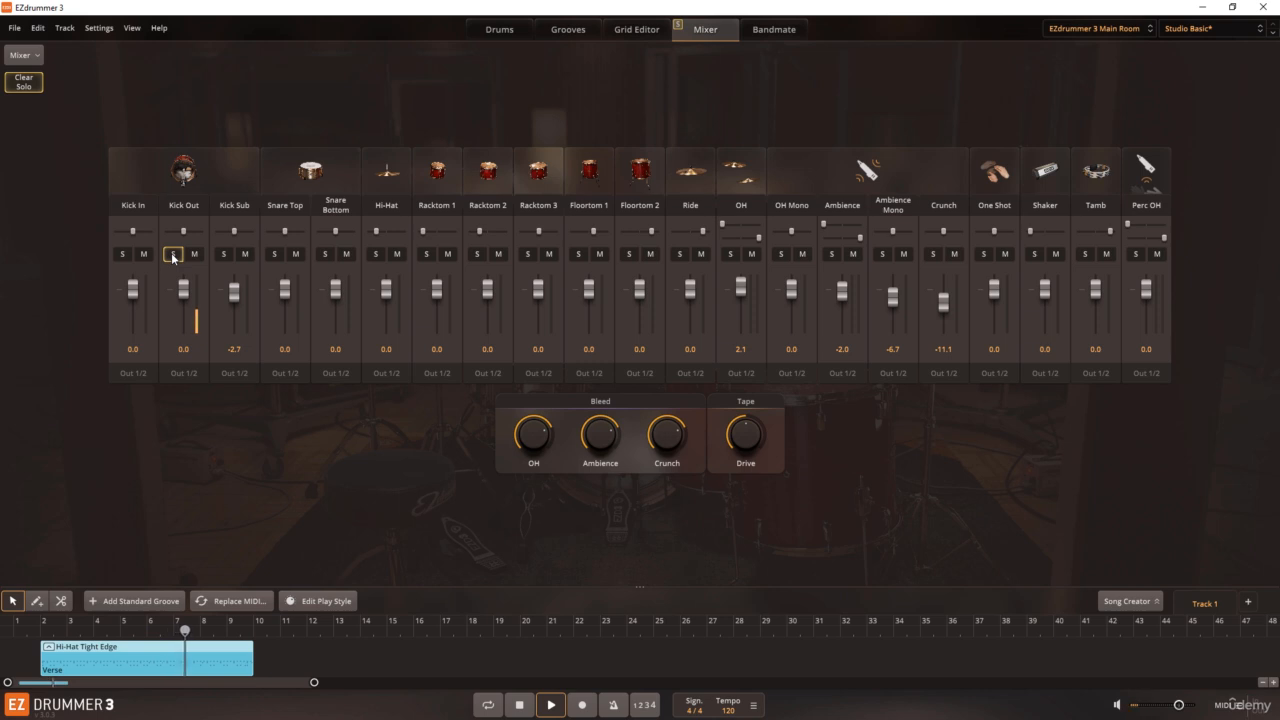
click(172, 254)
click(223, 254)
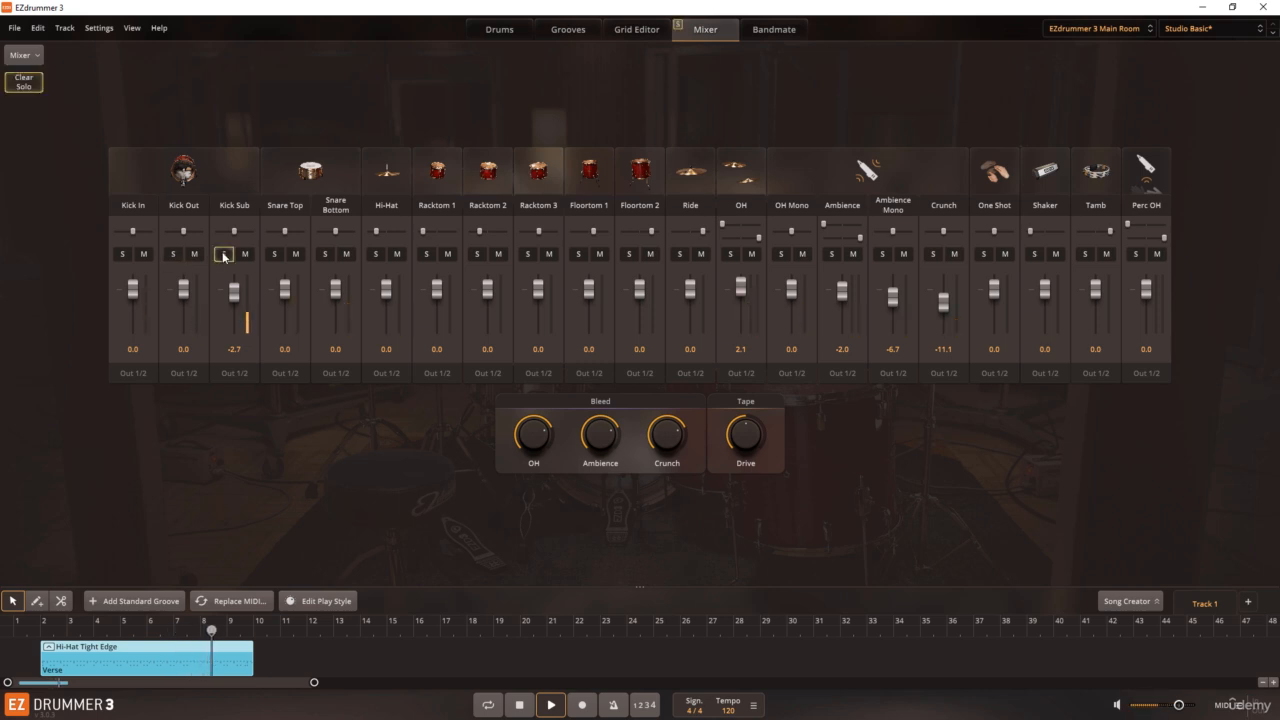
click(223, 254)
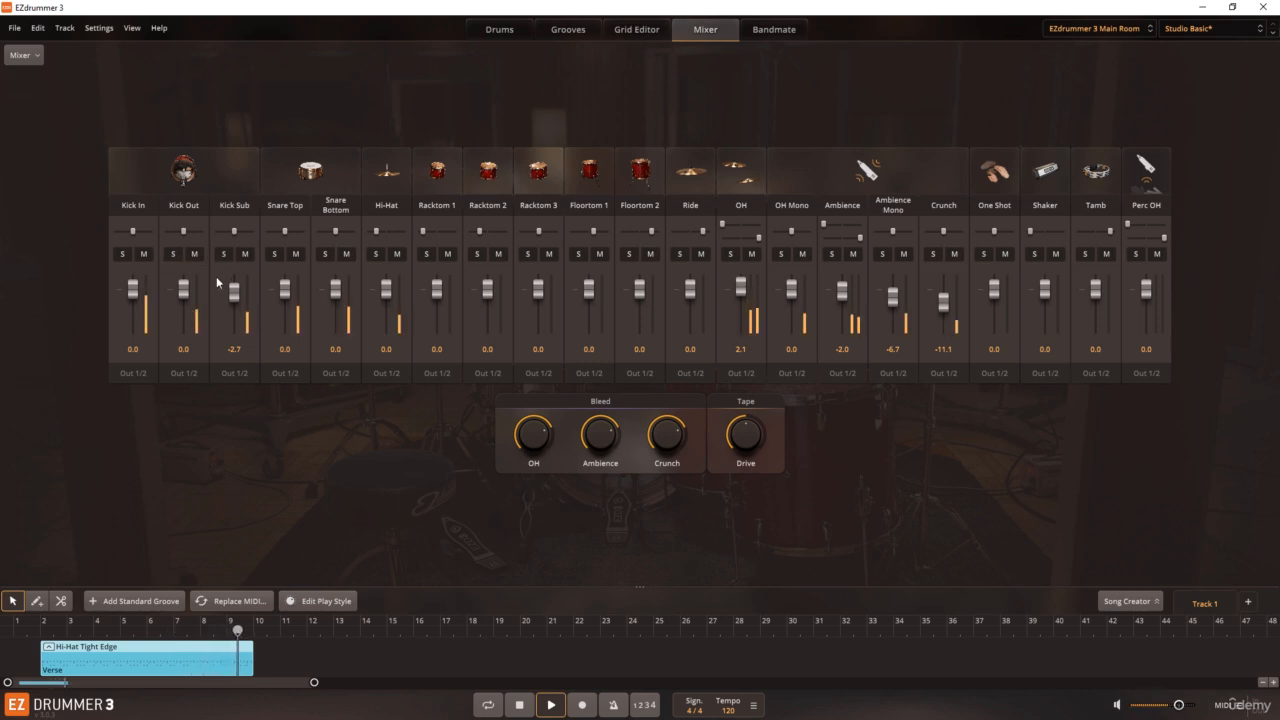
click(223, 254)
click(173, 254)
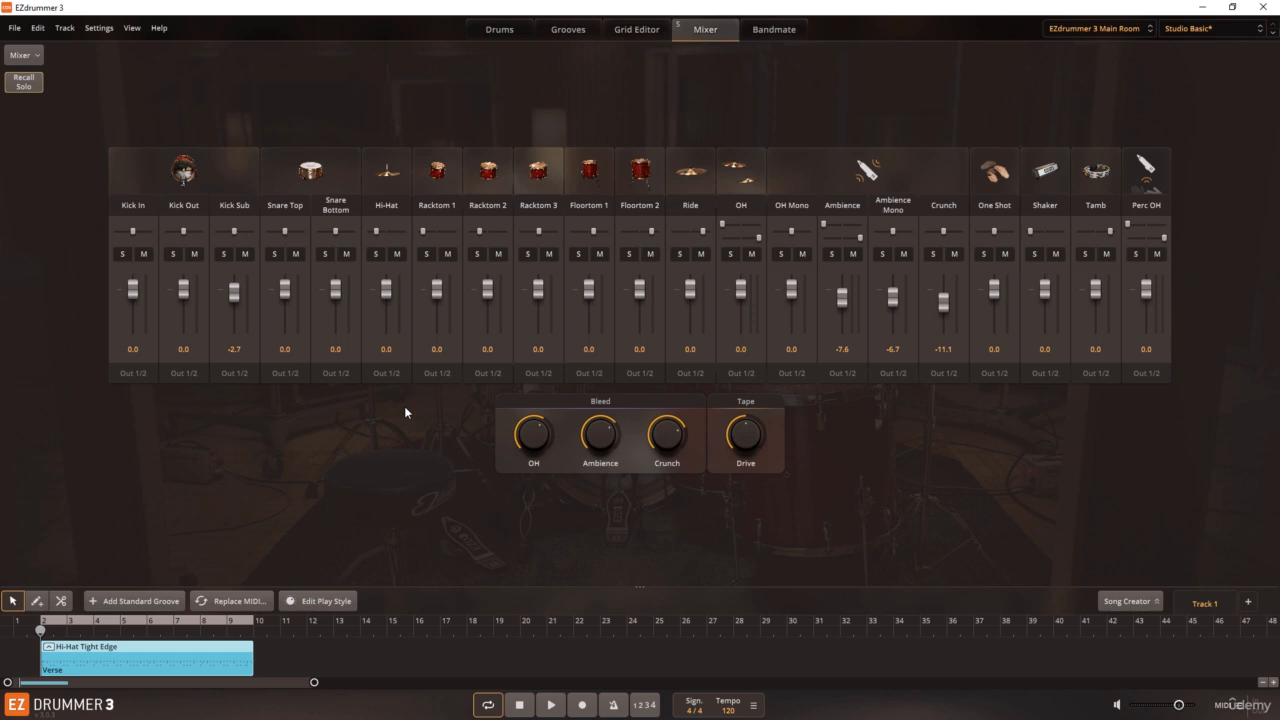
Step: Load the Hip-Hop! sound library and go through its kick, snare, hats, toms, cymbals and shakers mixer channels
click(1109, 30)
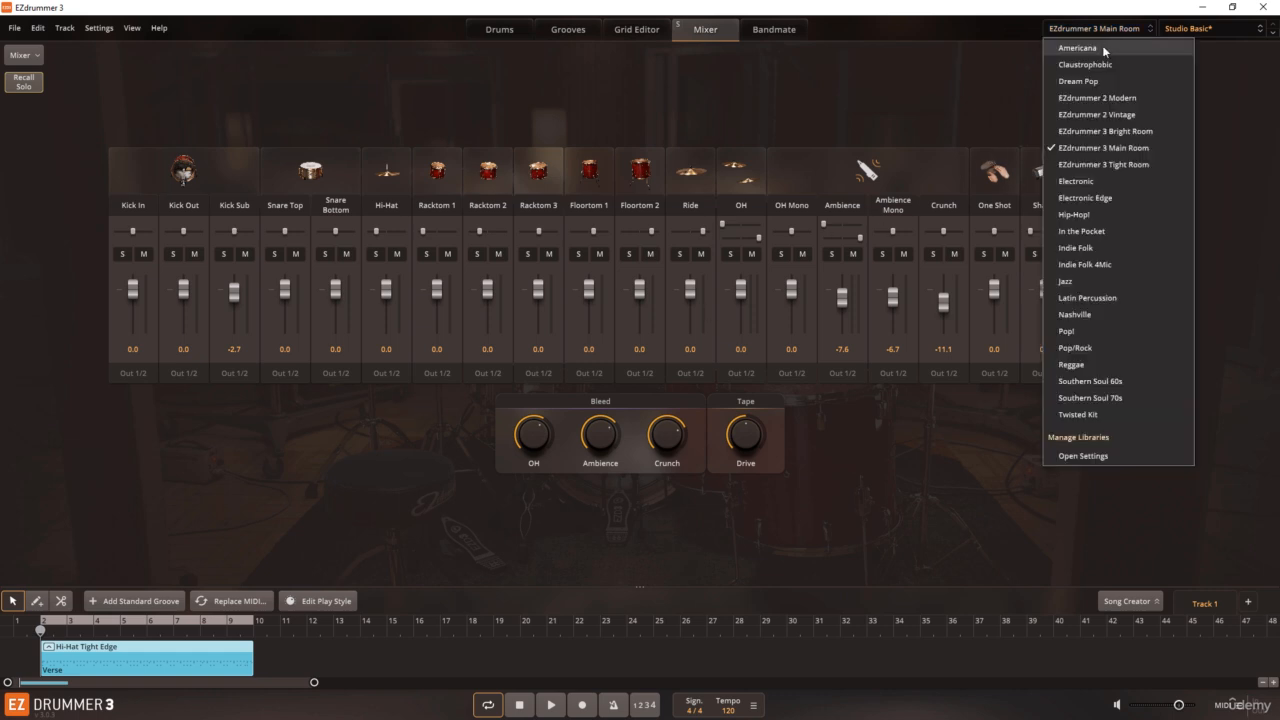
click(1080, 214)
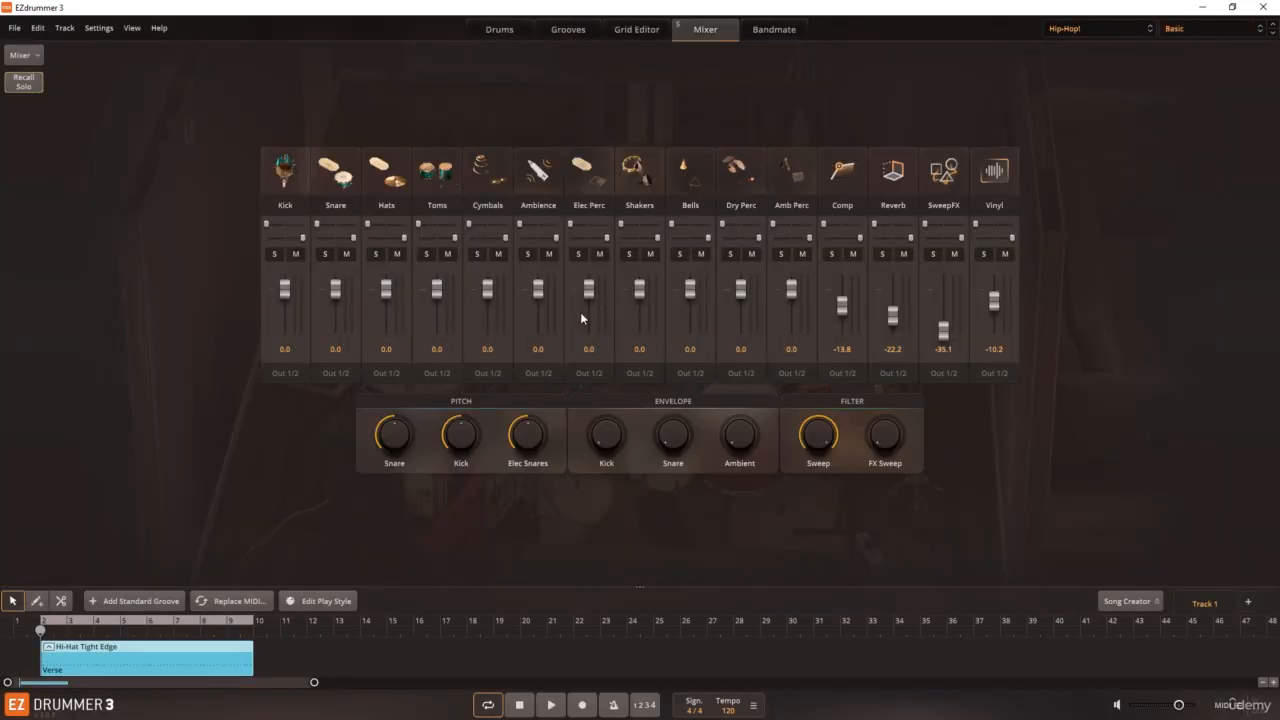
click(299, 180)
click(330, 172)
click(385, 168)
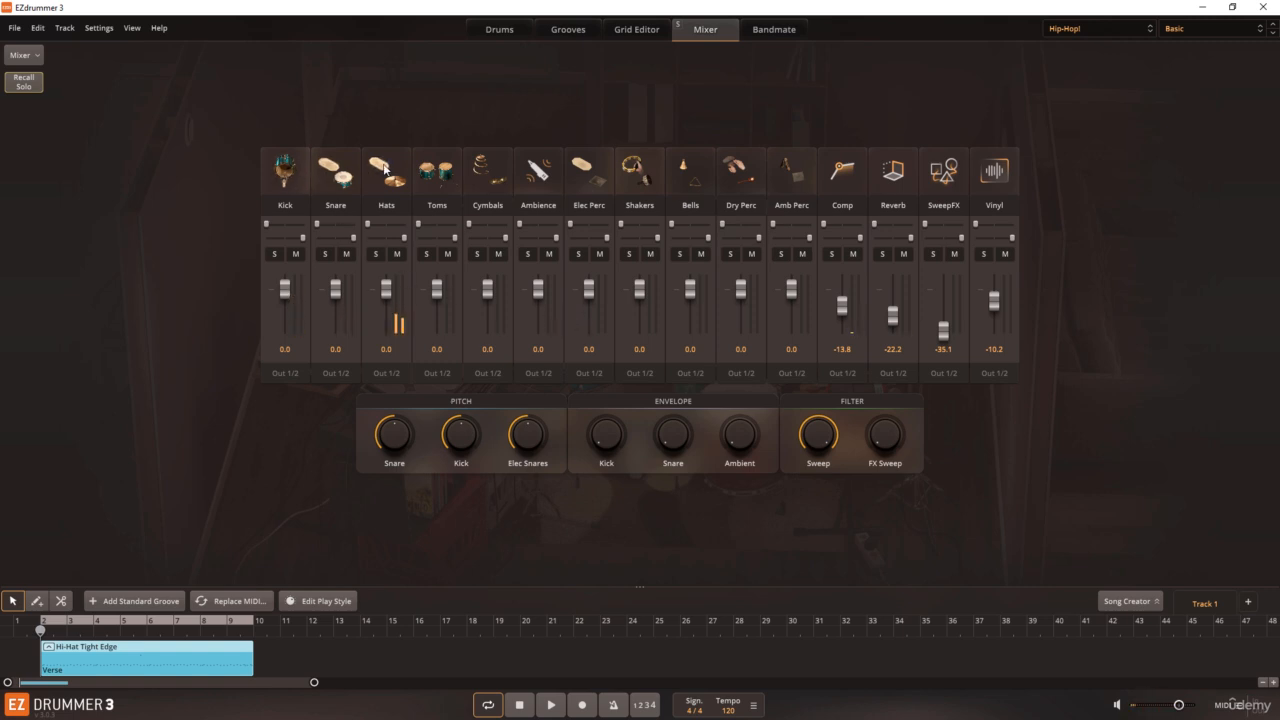
click(444, 172)
click(478, 162)
click(632, 172)
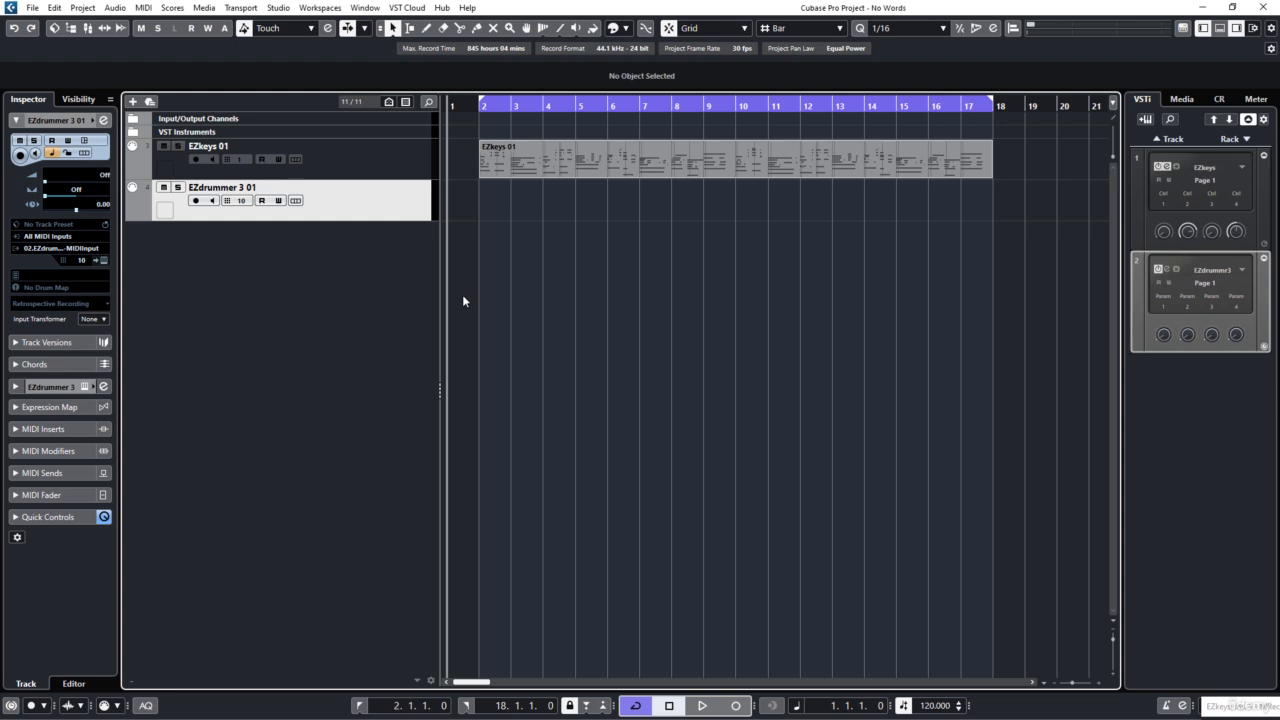
Step: In the Cubase project, open the EZdrummer 3 01 track's instrument and mute the Hi-Hat Tight Edge groove
click(387, 172)
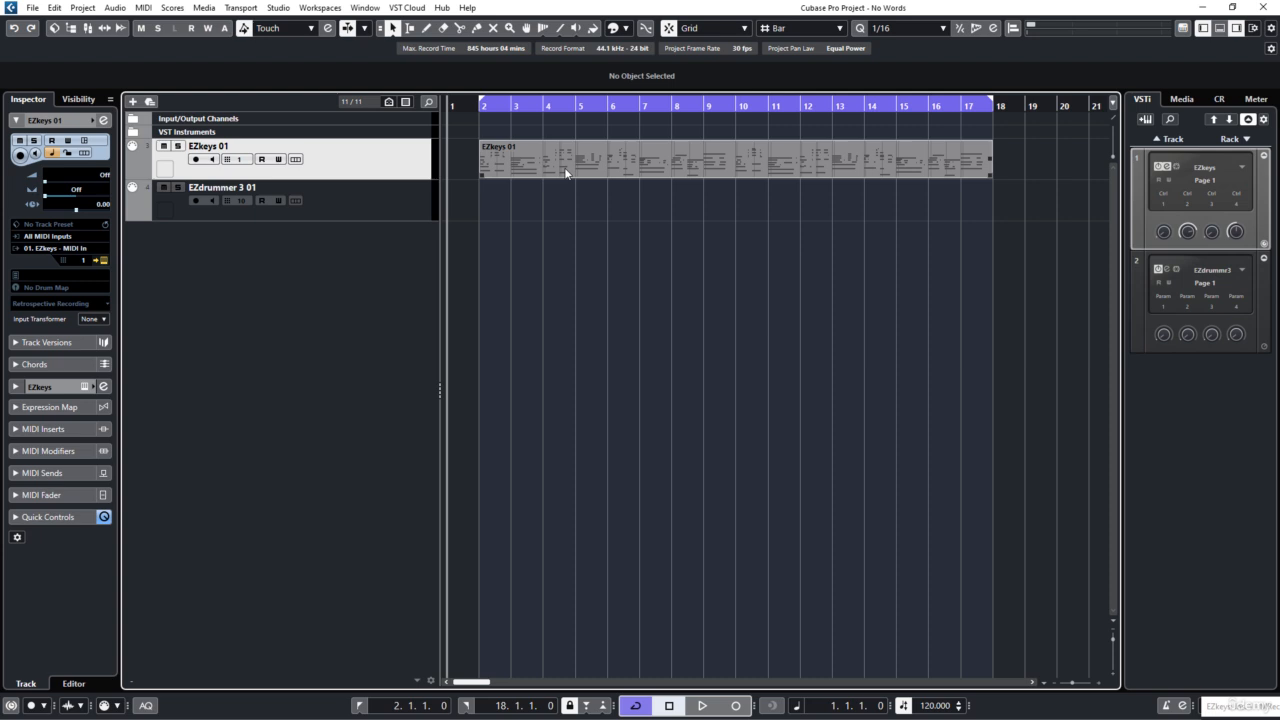
click(420, 208)
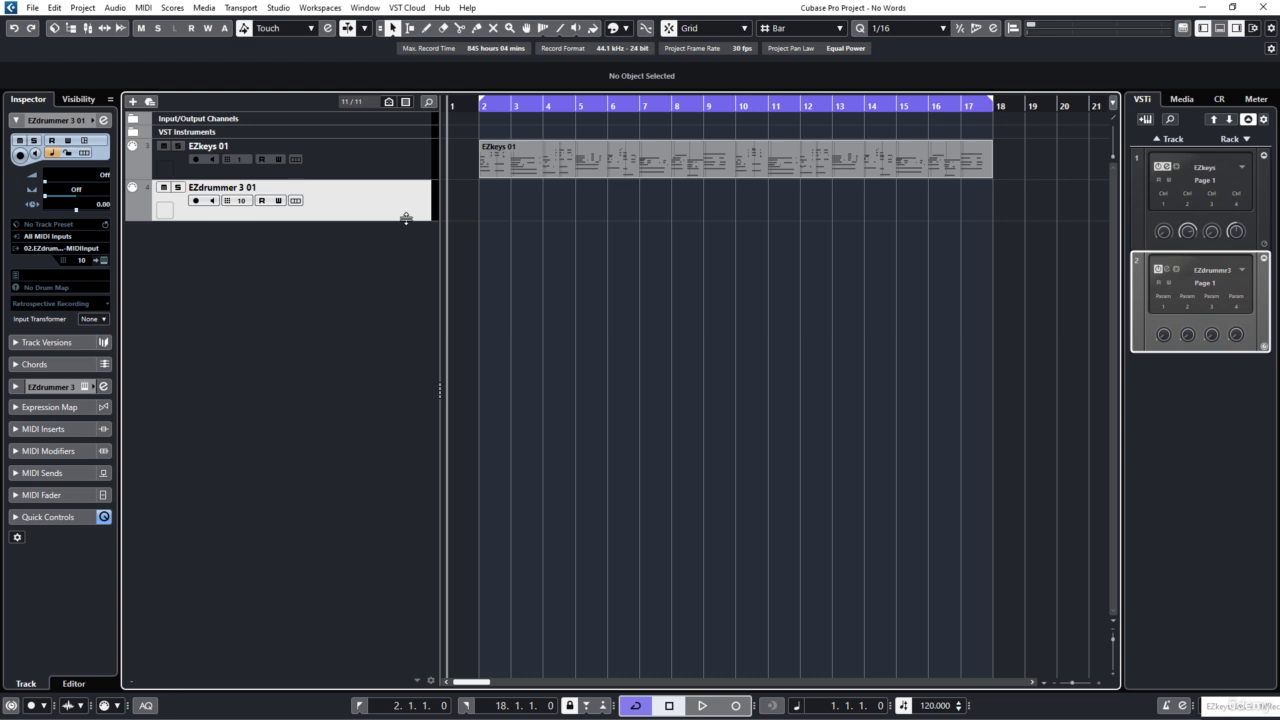
click(104, 261)
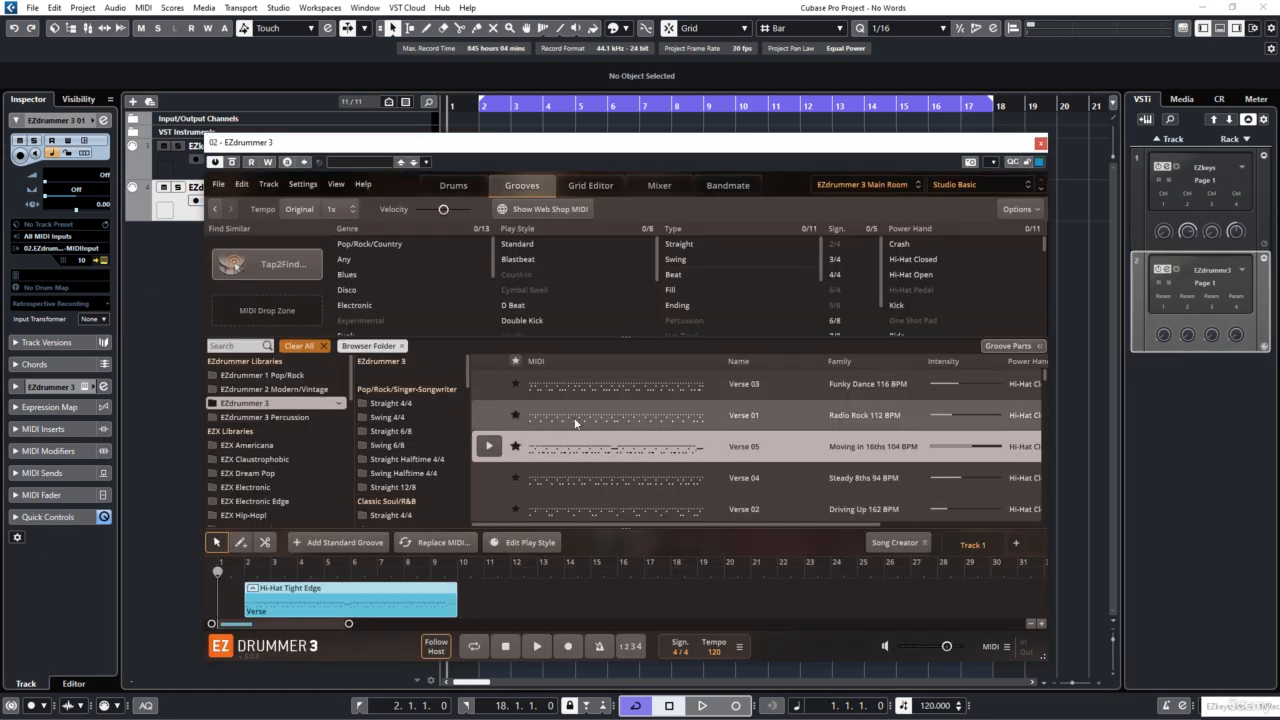
right_click(318, 596)
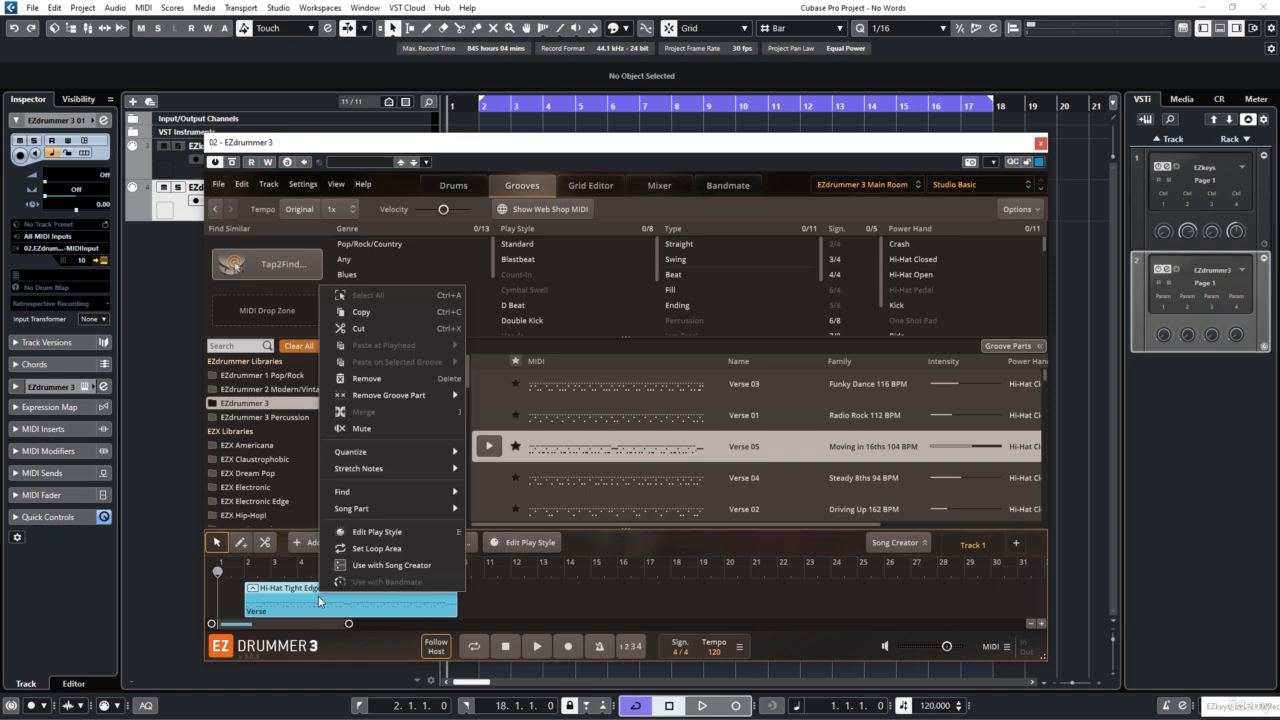
click(356, 430)
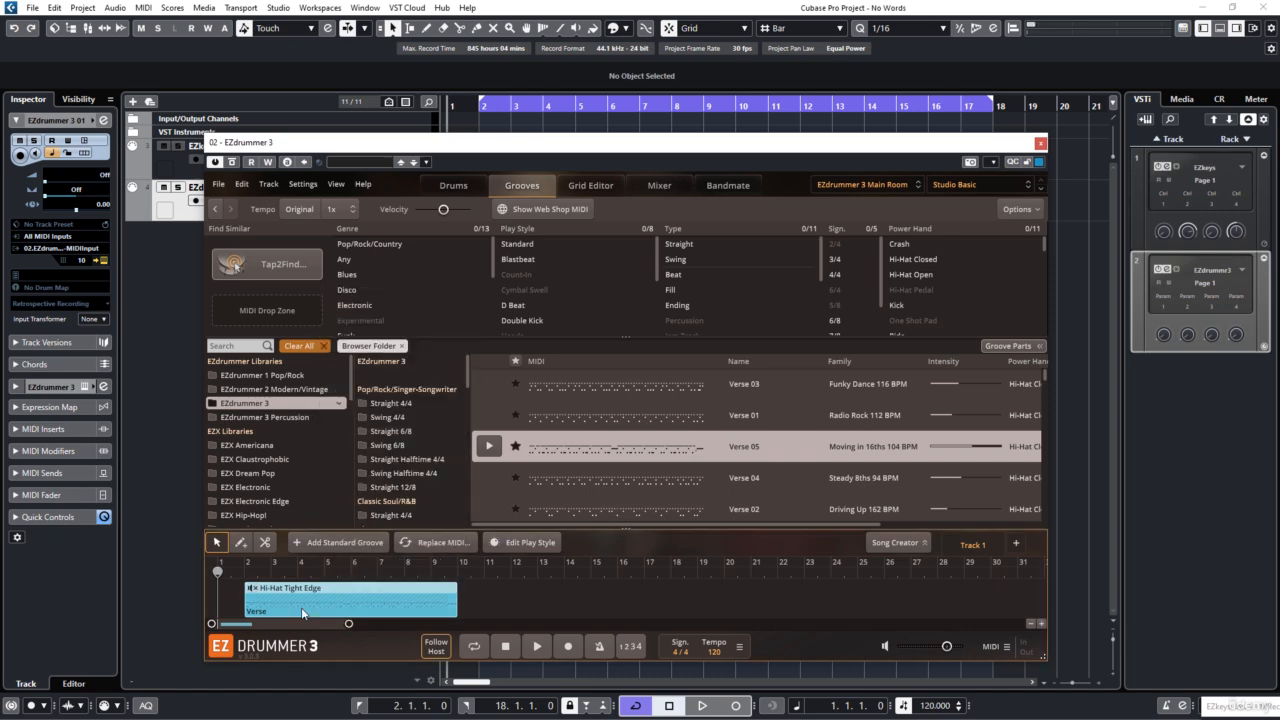
click(1040, 143)
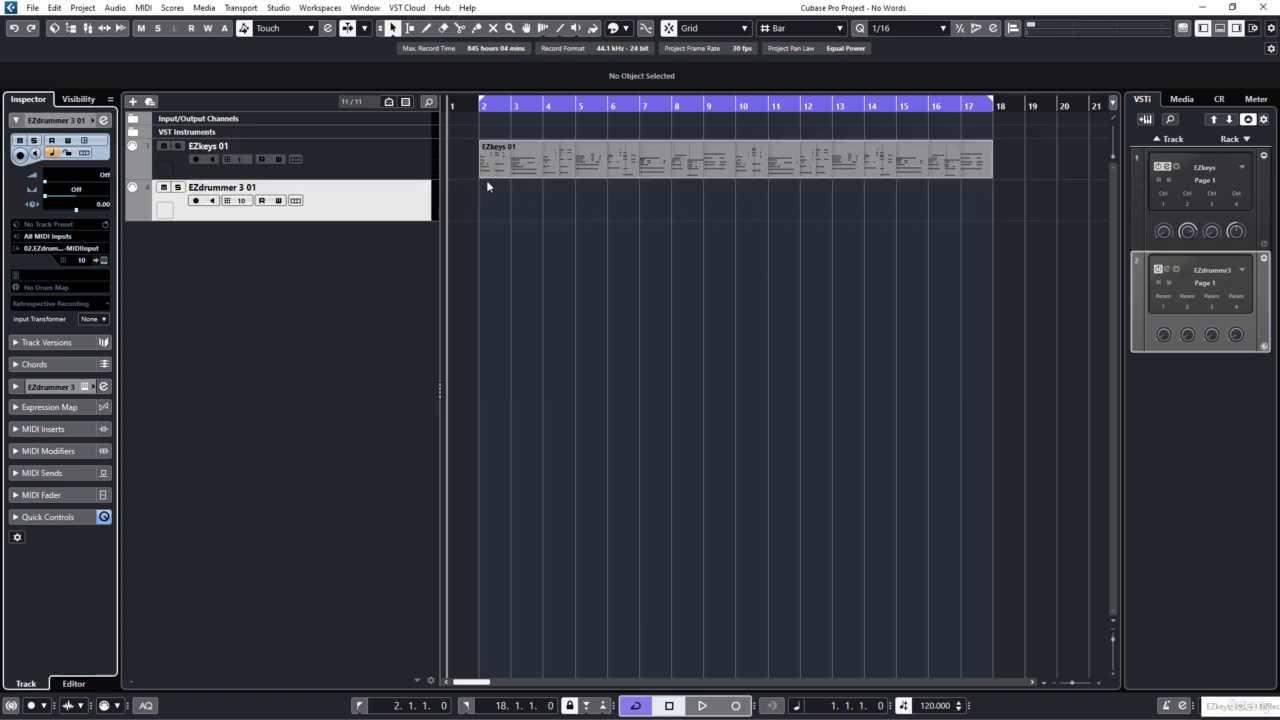
Step: Play the EZkeys 01 part on its own and watch its chords on the EZkeys piano, with the MIDI browser hidden
key(space)
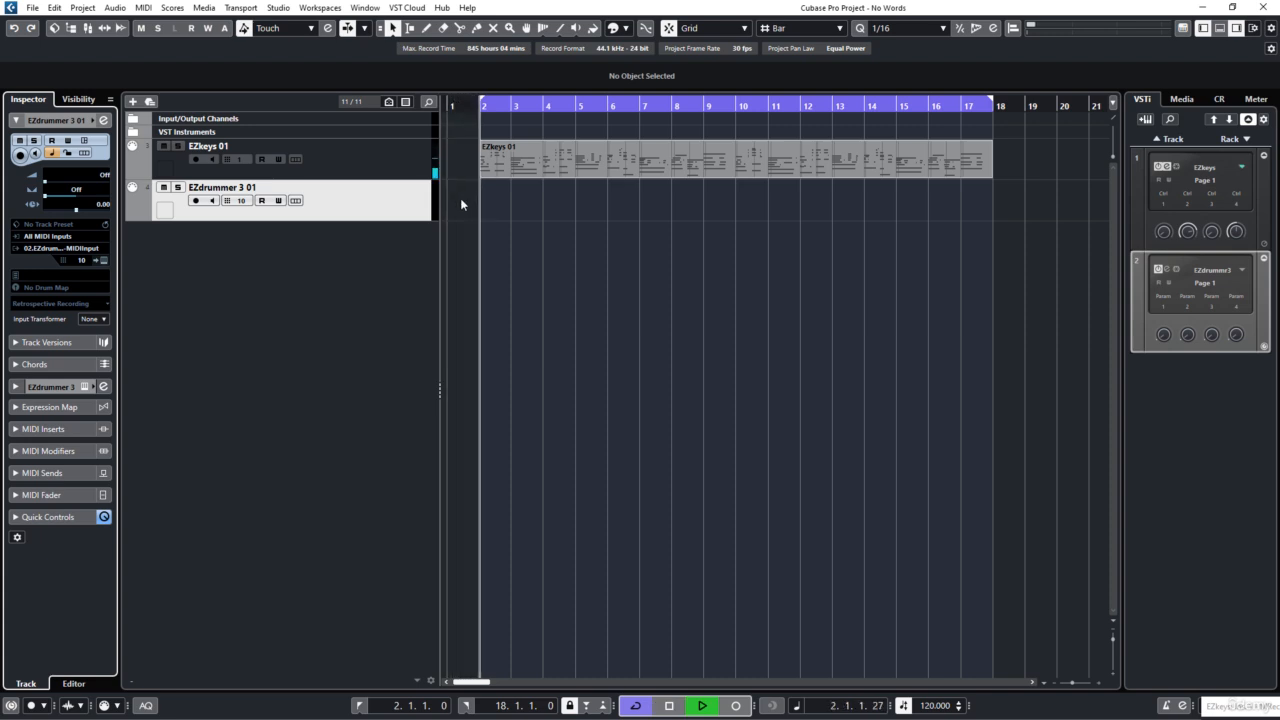
key(Up)
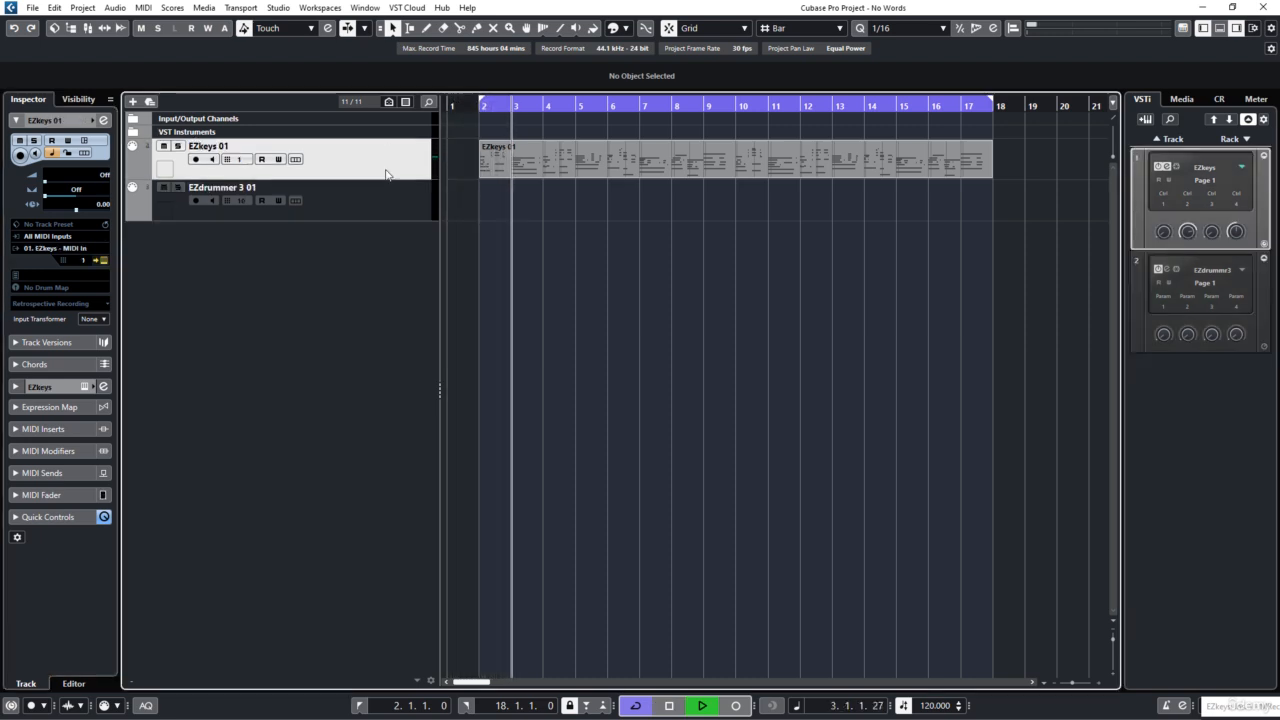
click(104, 261)
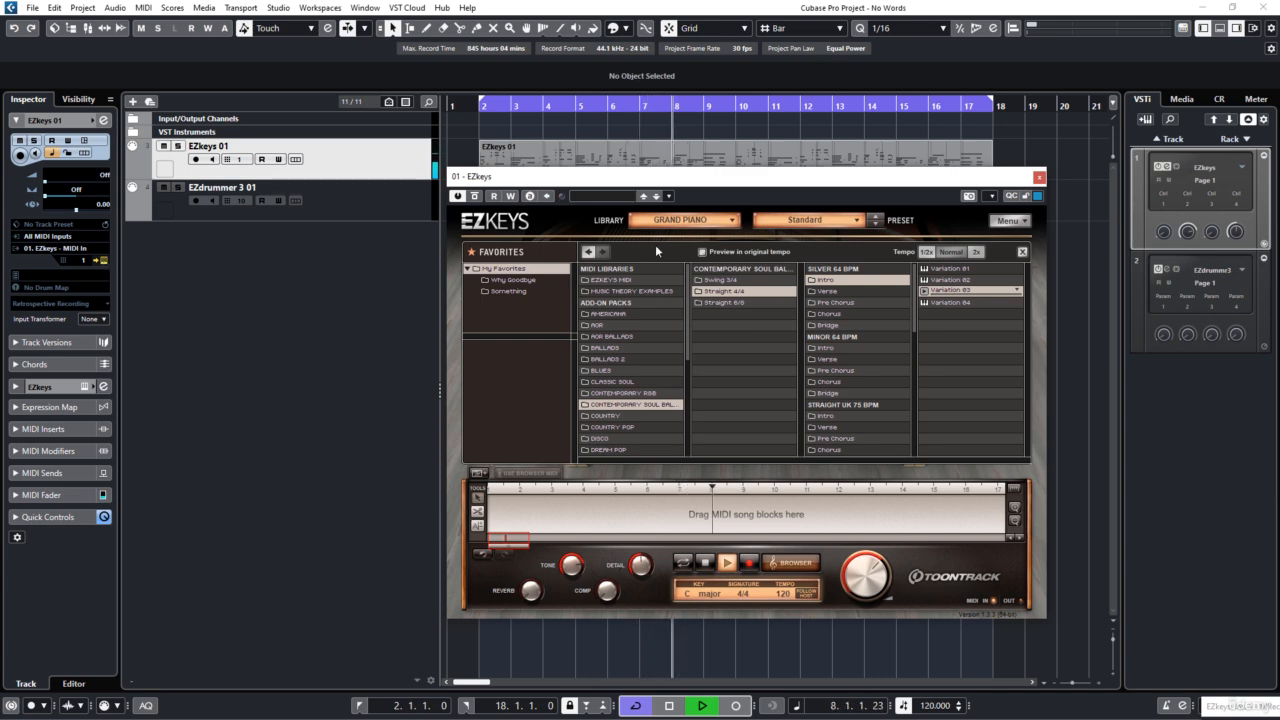
click(789, 563)
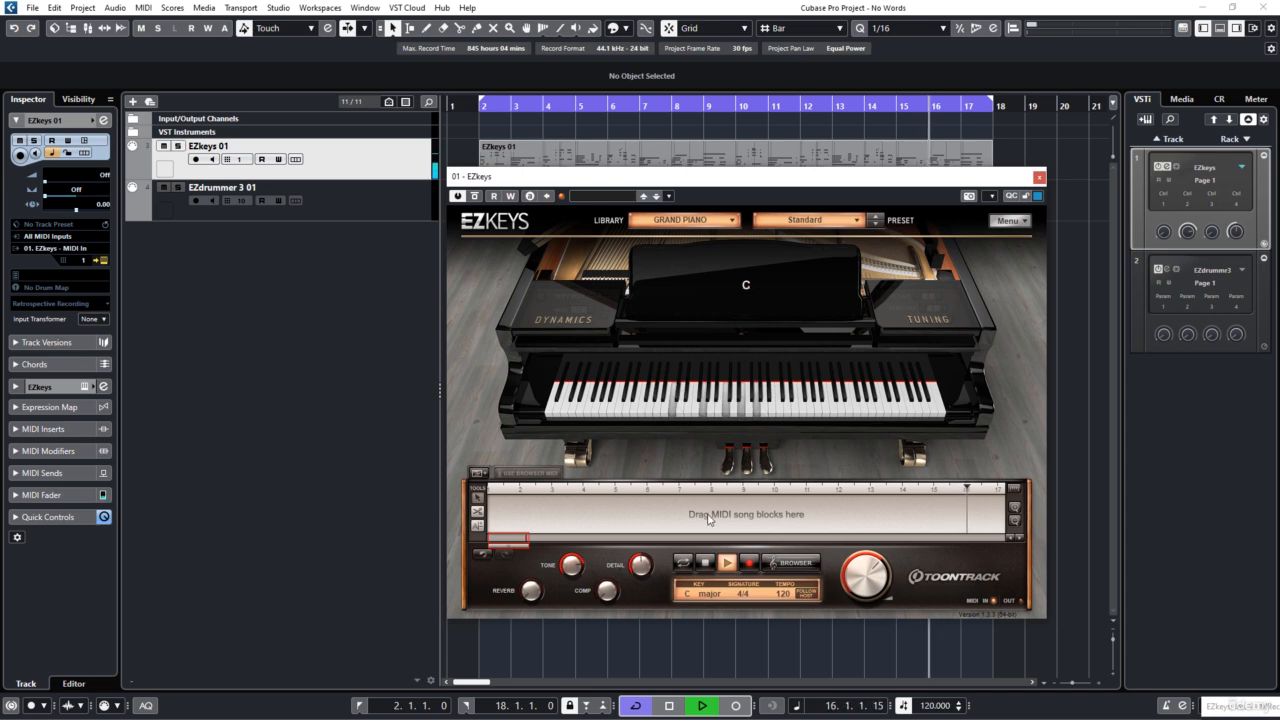
click(670, 706)
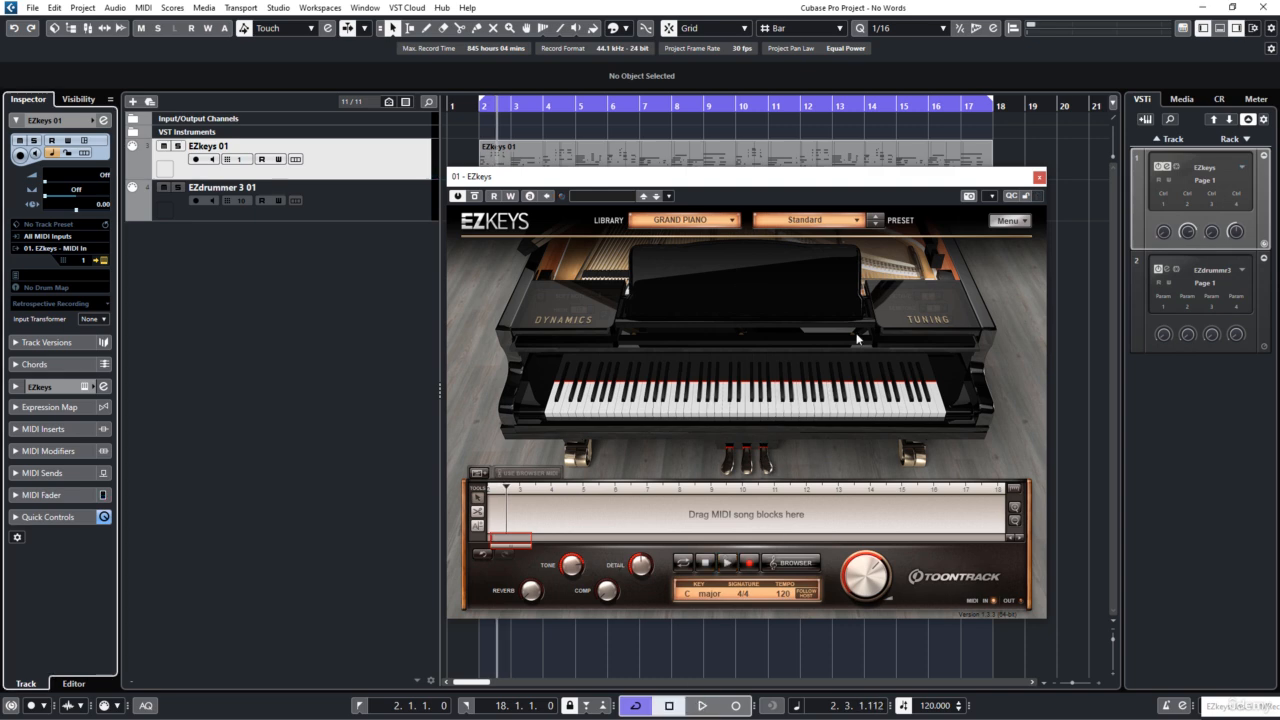
click(1040, 178)
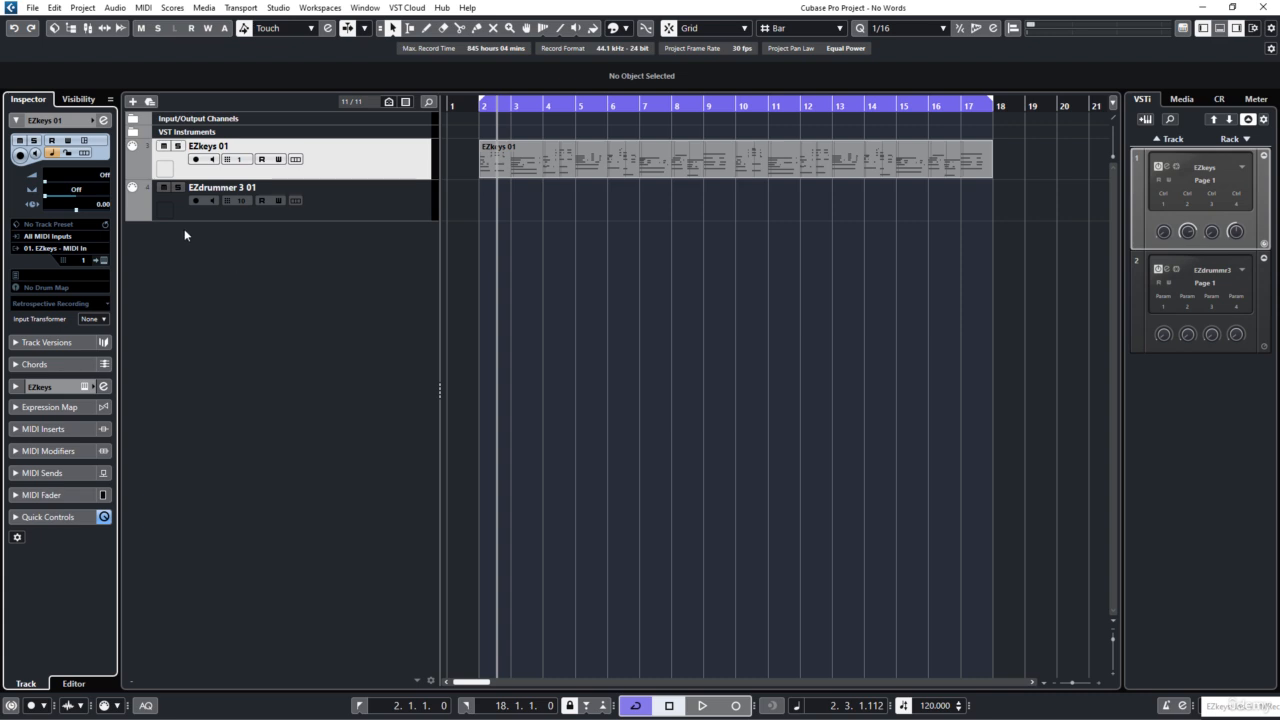
Step: Unmute the Hi-Hat Tight Edge groove on the EZdrummer 3 01 track and listen to it from just before bar 2
click(326, 215)
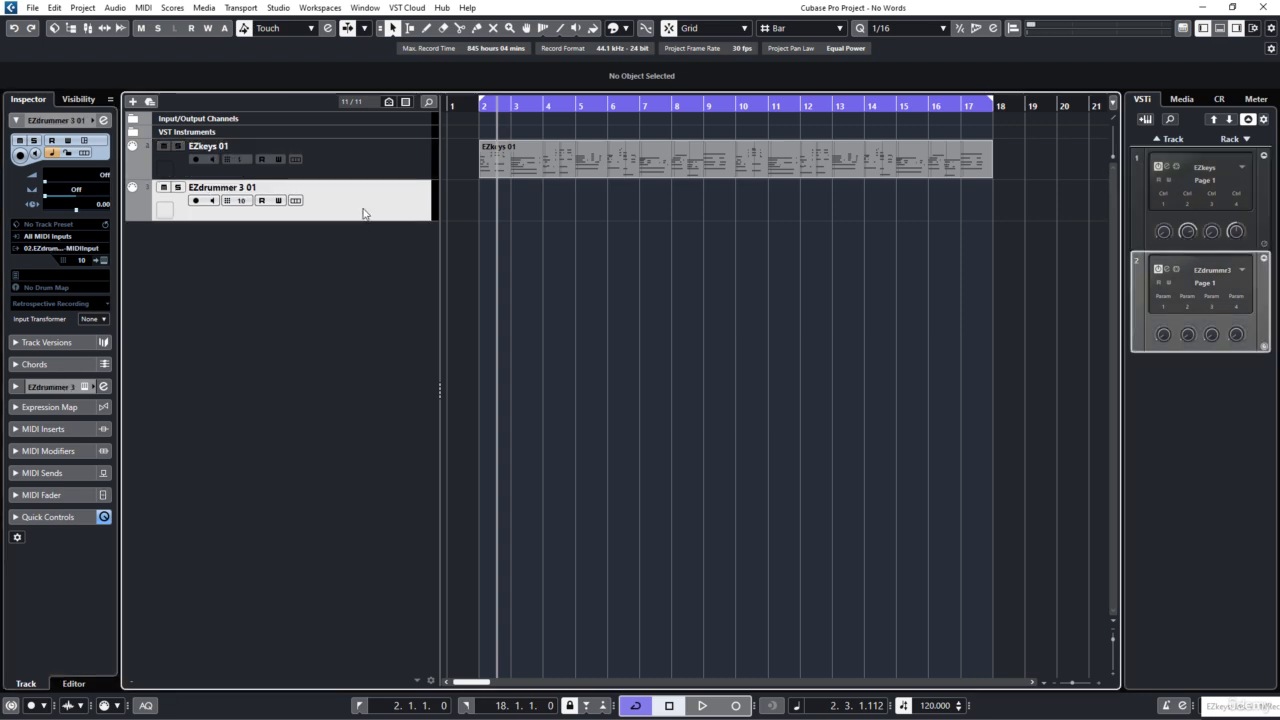
click(104, 261)
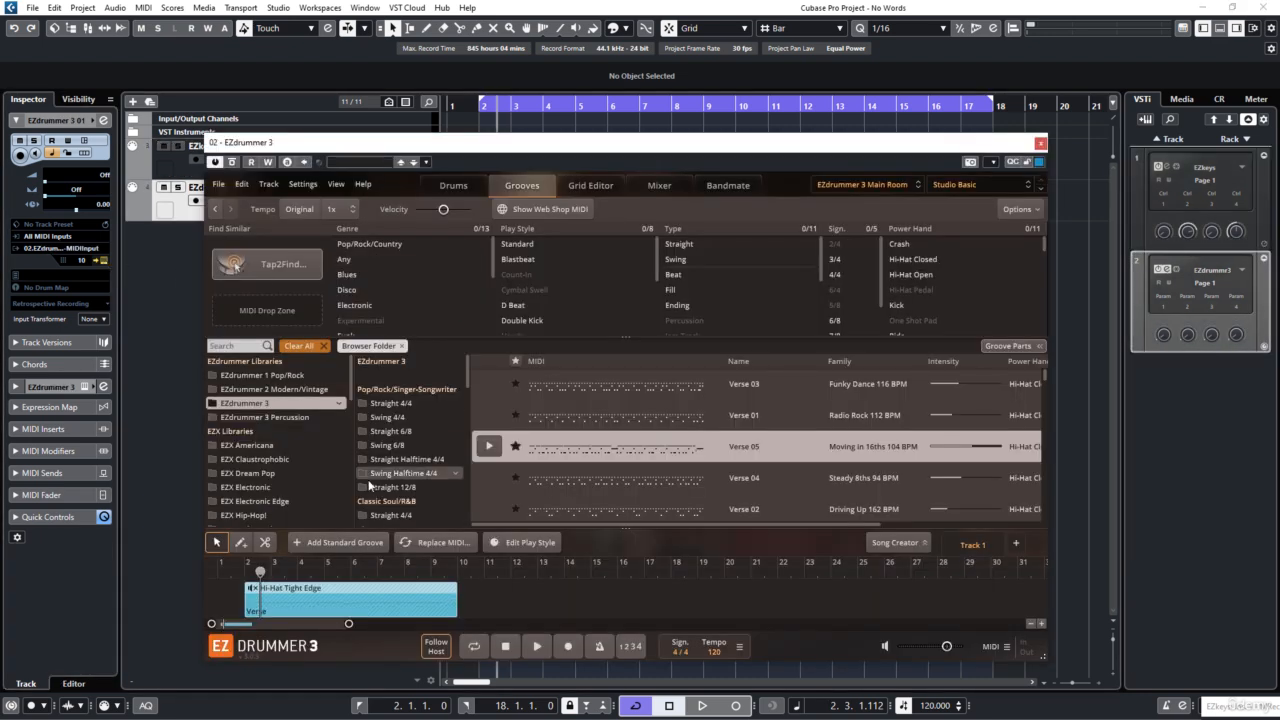
right_click(313, 604)
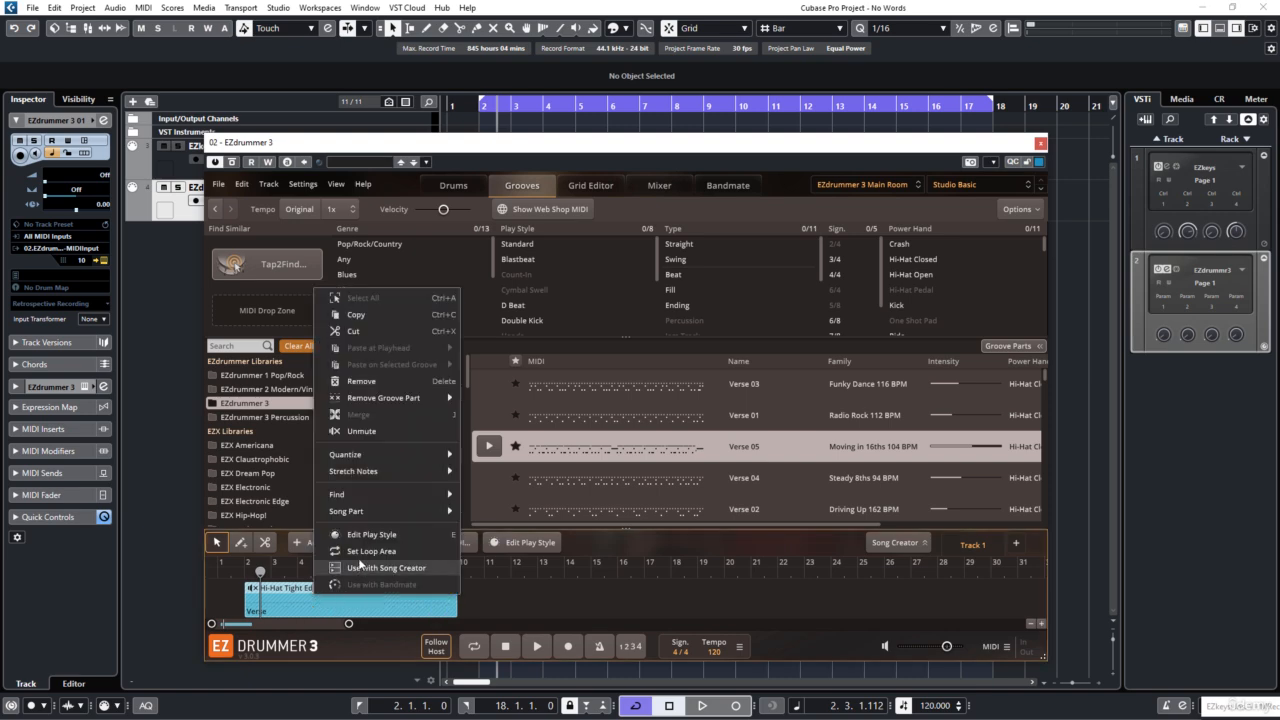
mouse_move(358, 514)
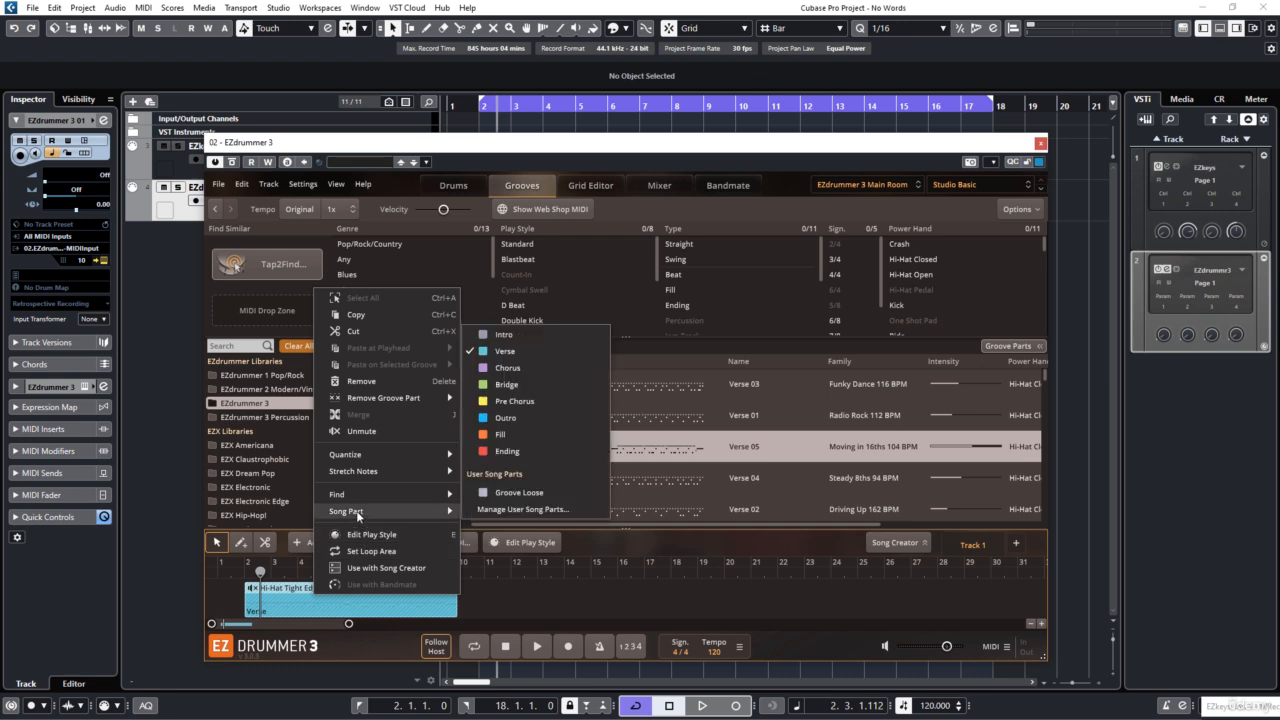
click(362, 431)
click(235, 572)
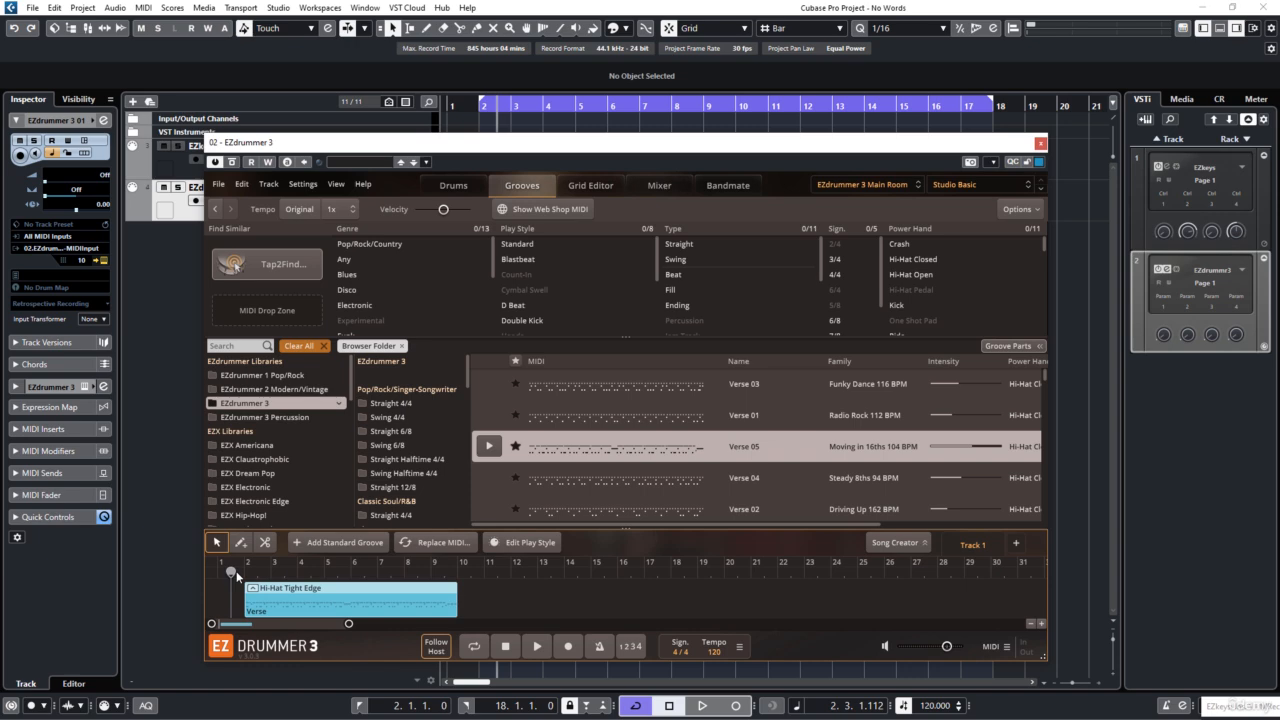
key(space)
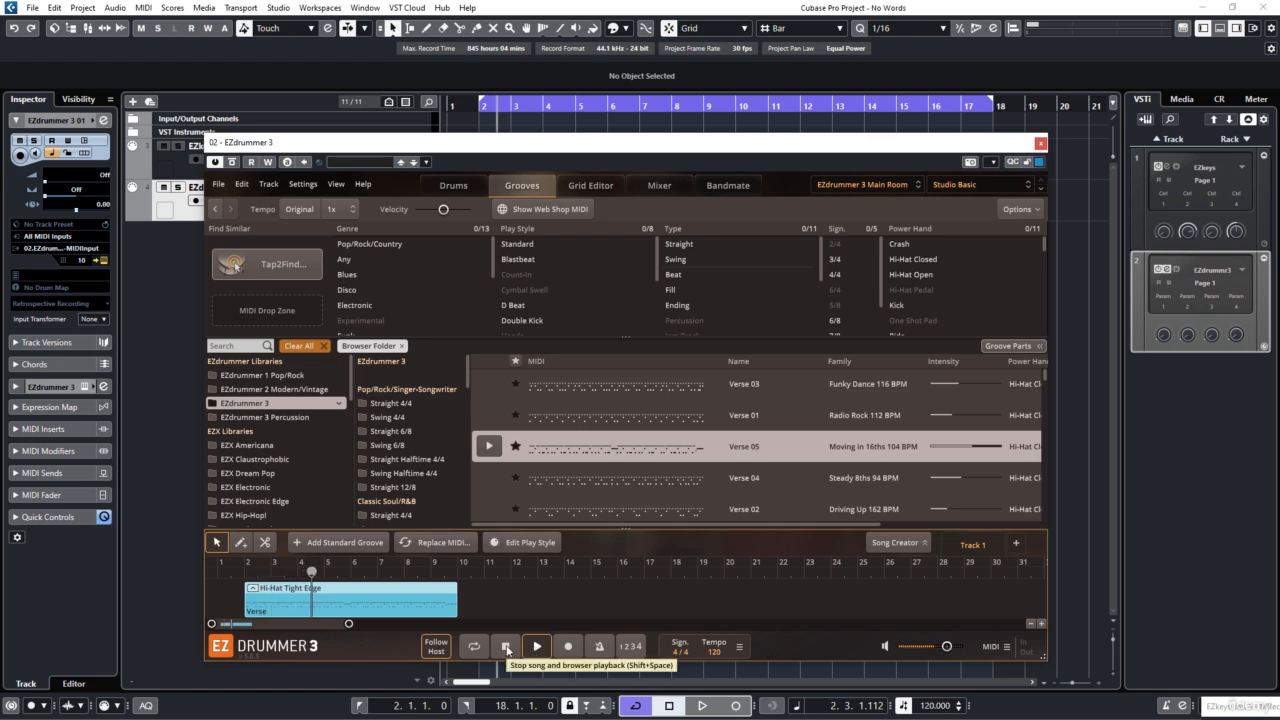
click(506, 648)
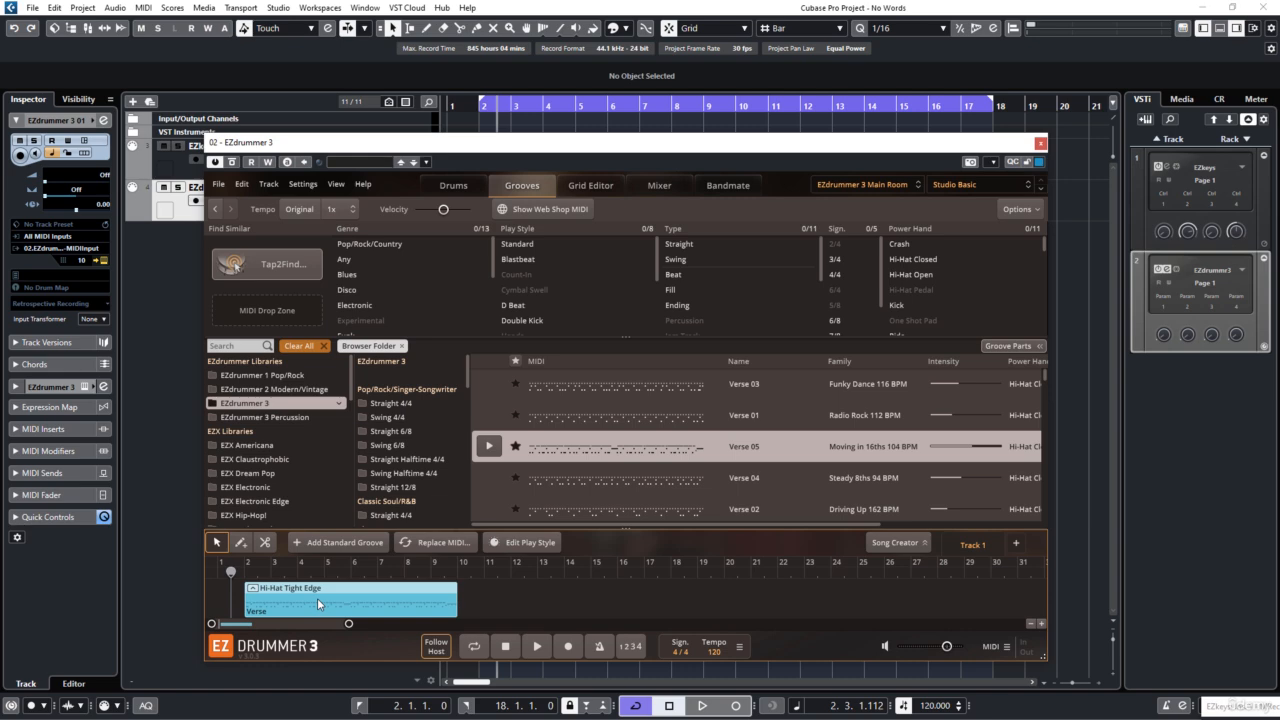
Step: Replace the groove at bar 2 with Verse 05 from the Moving in 16ths family at 1/2x (Half Tempo)
key(Delete)
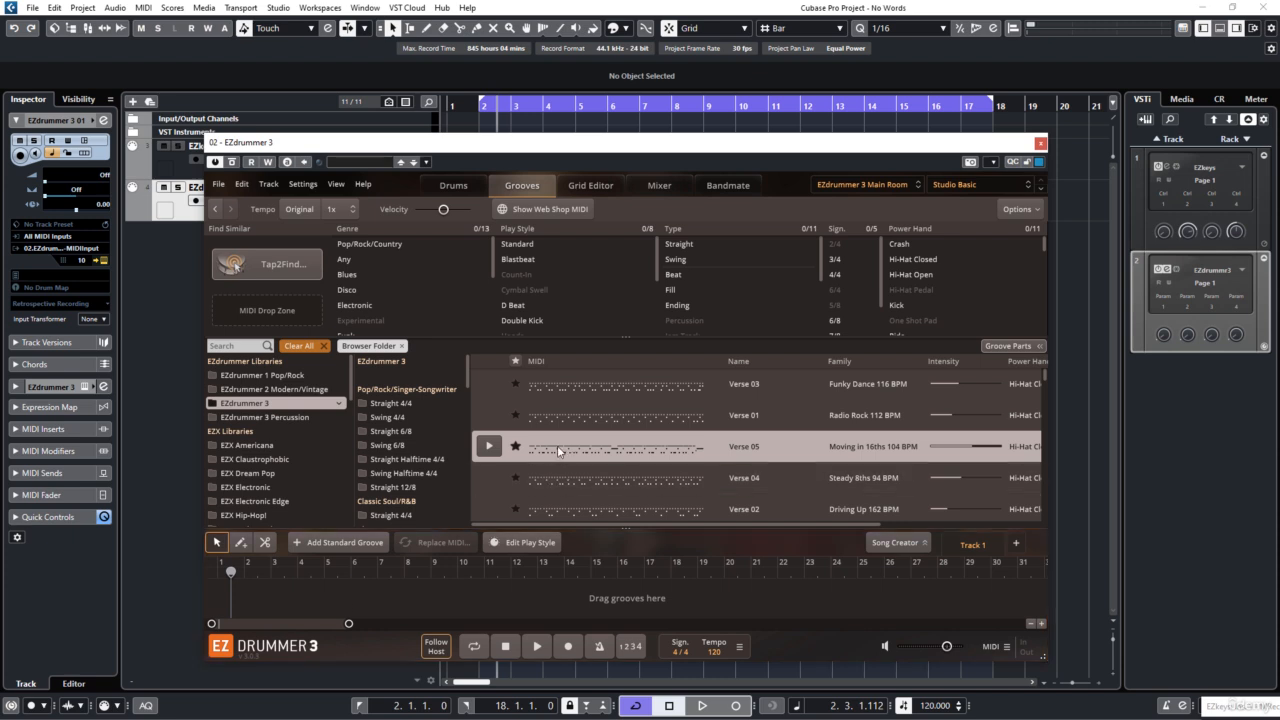
click(494, 446)
click(492, 447)
click(350, 212)
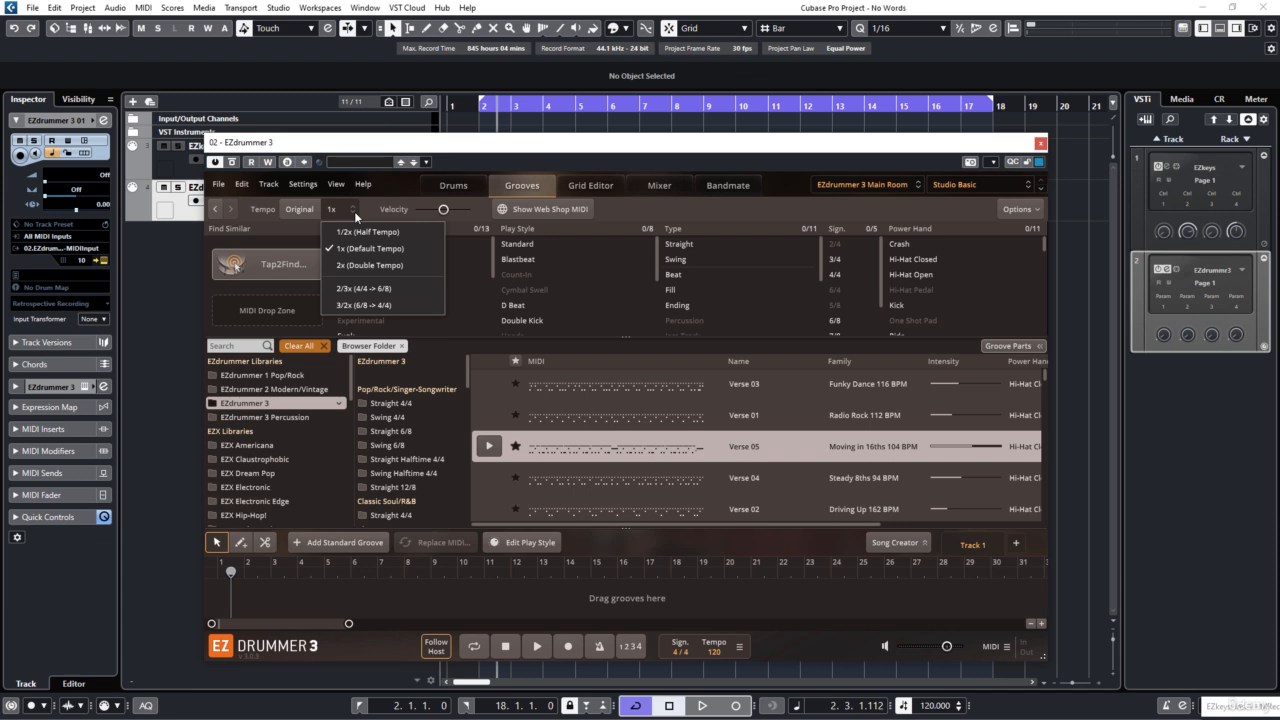
click(357, 231)
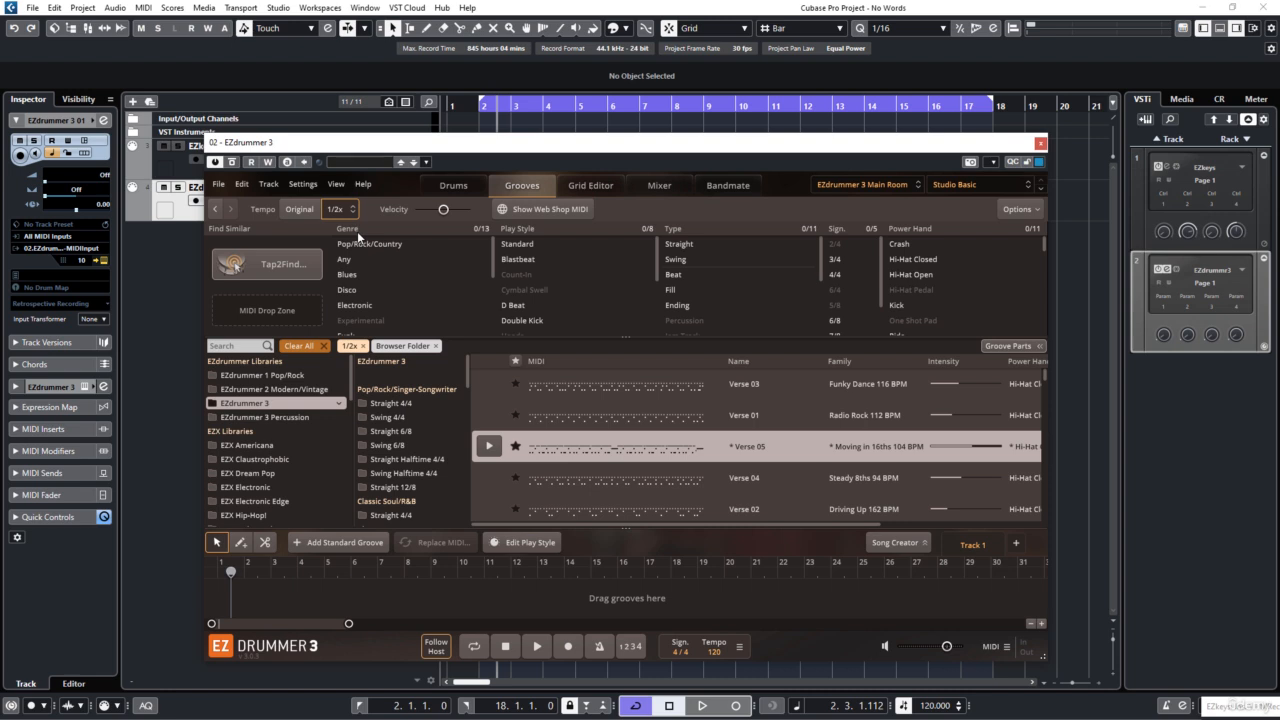
drag(546, 450, 244, 600)
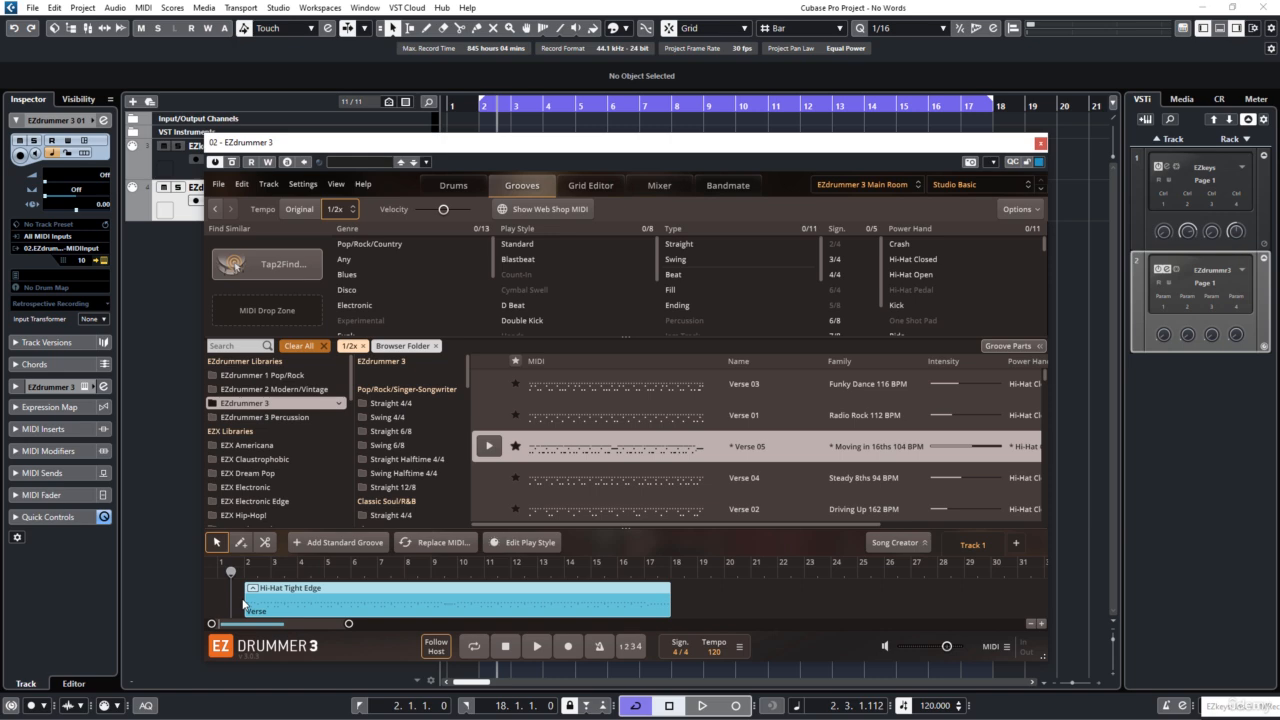
Step: Play the half-tempo groove while viewing the drum kit
click(535, 648)
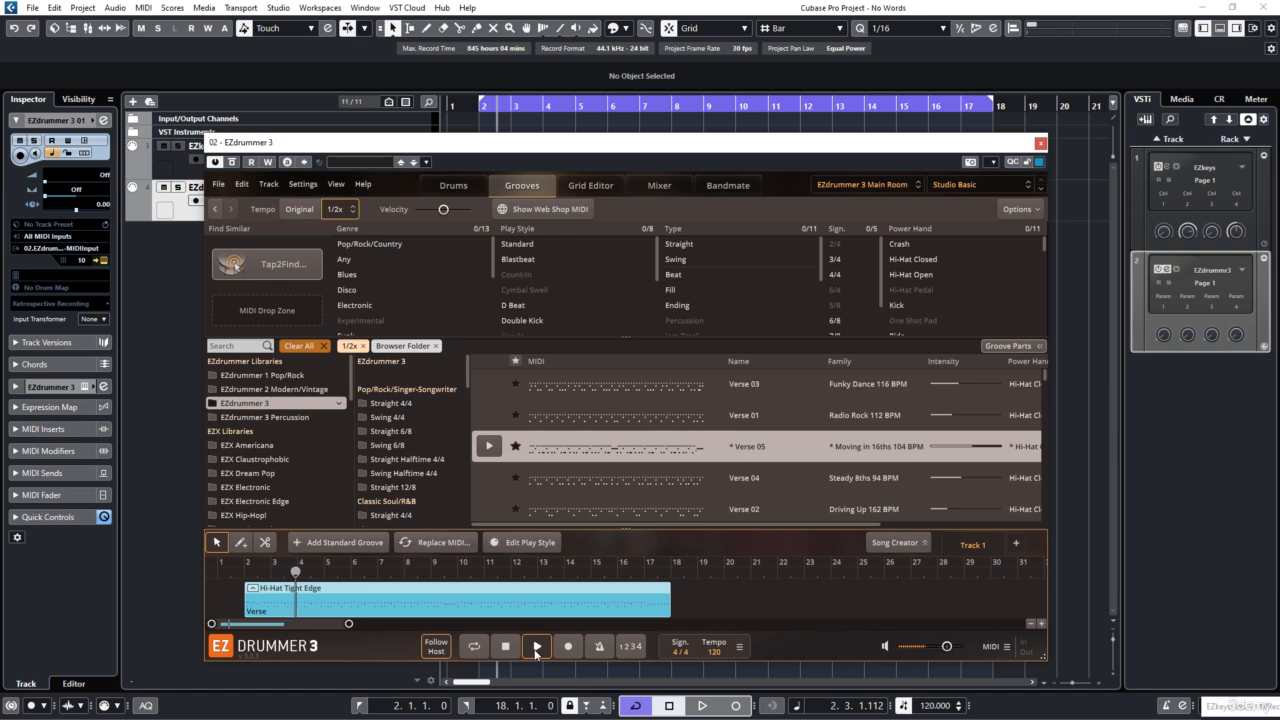
click(464, 187)
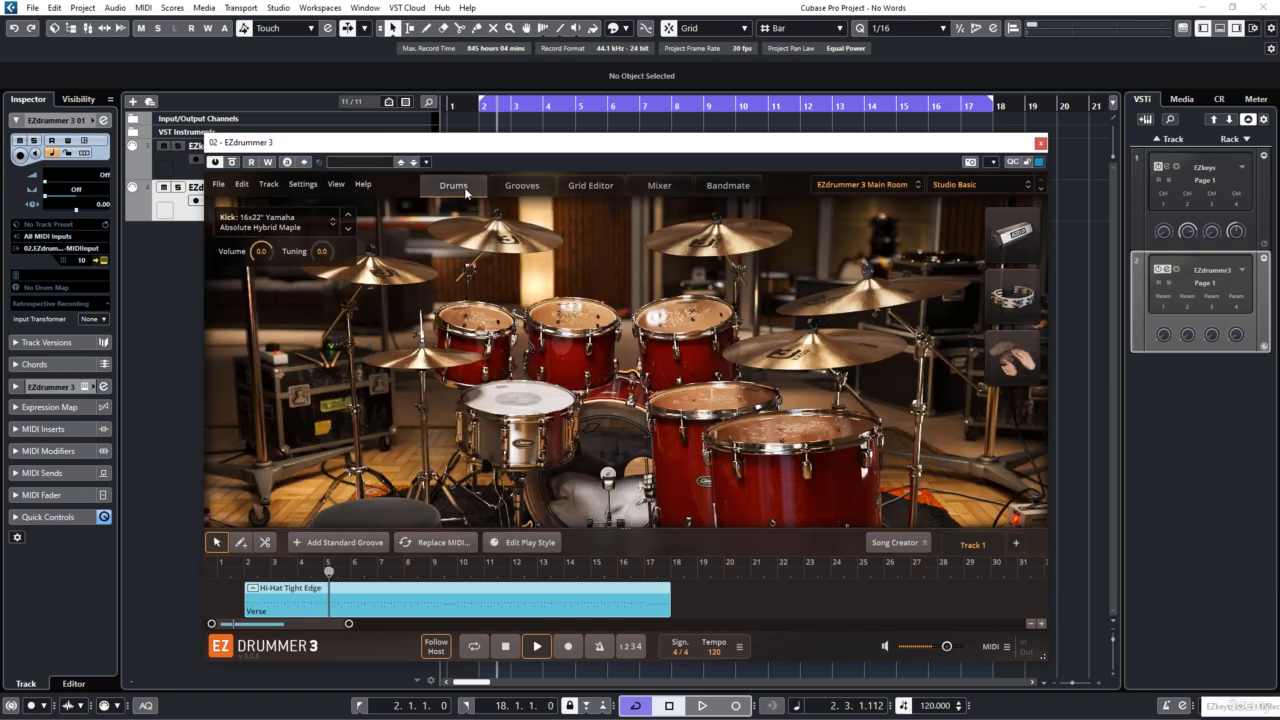
Step: Lower EZdrummer 3's output volume to about -7 dB while playing the groove with the piano from just before bar 2
click(505, 646)
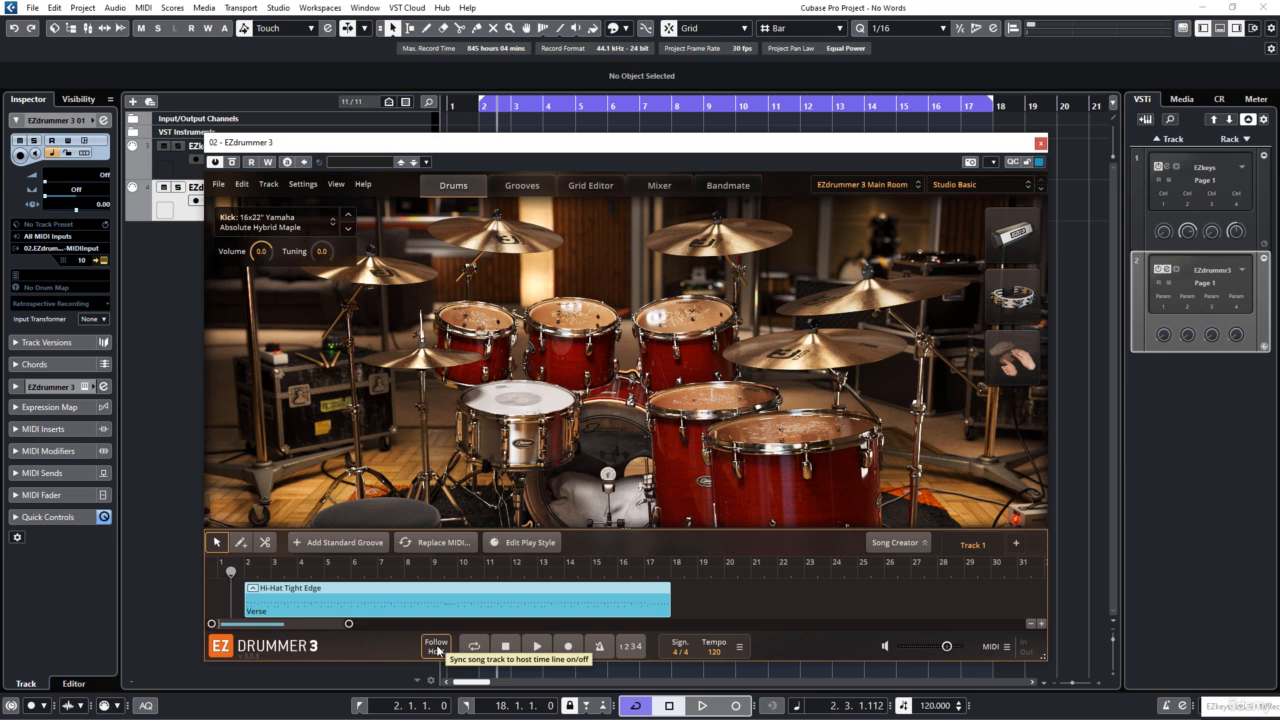
click(468, 116)
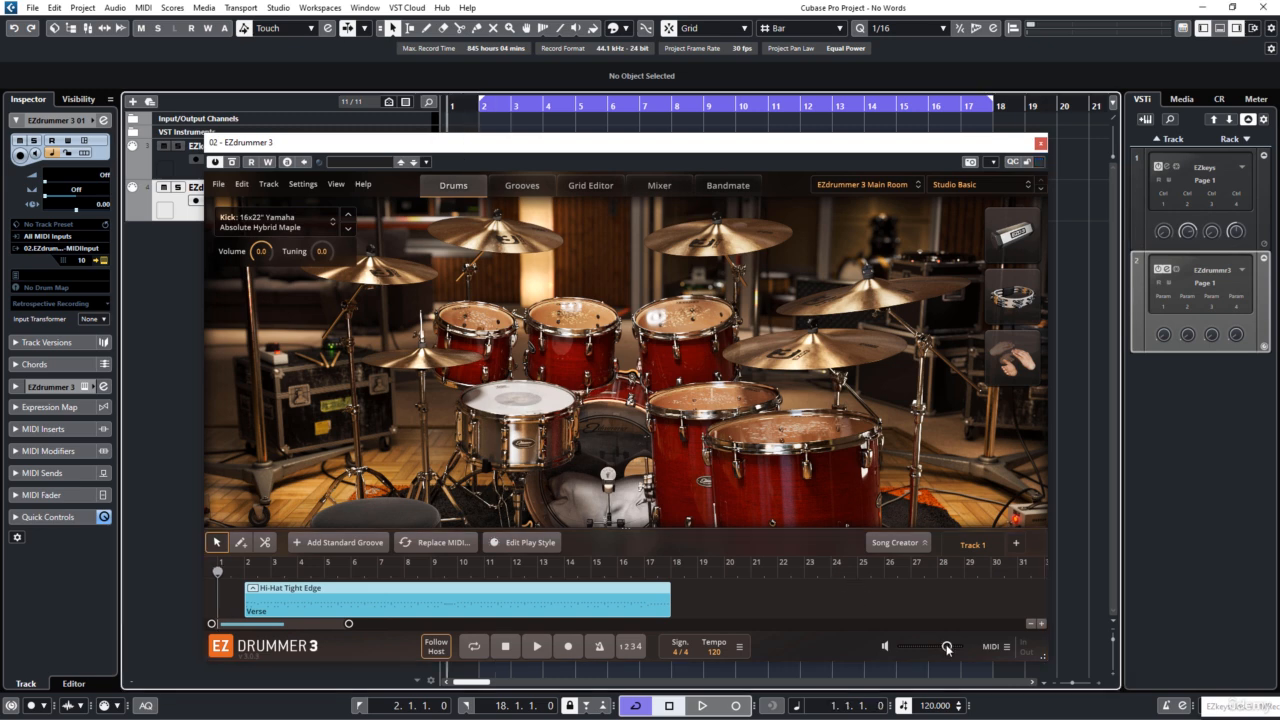
drag(947, 648, 940, 653)
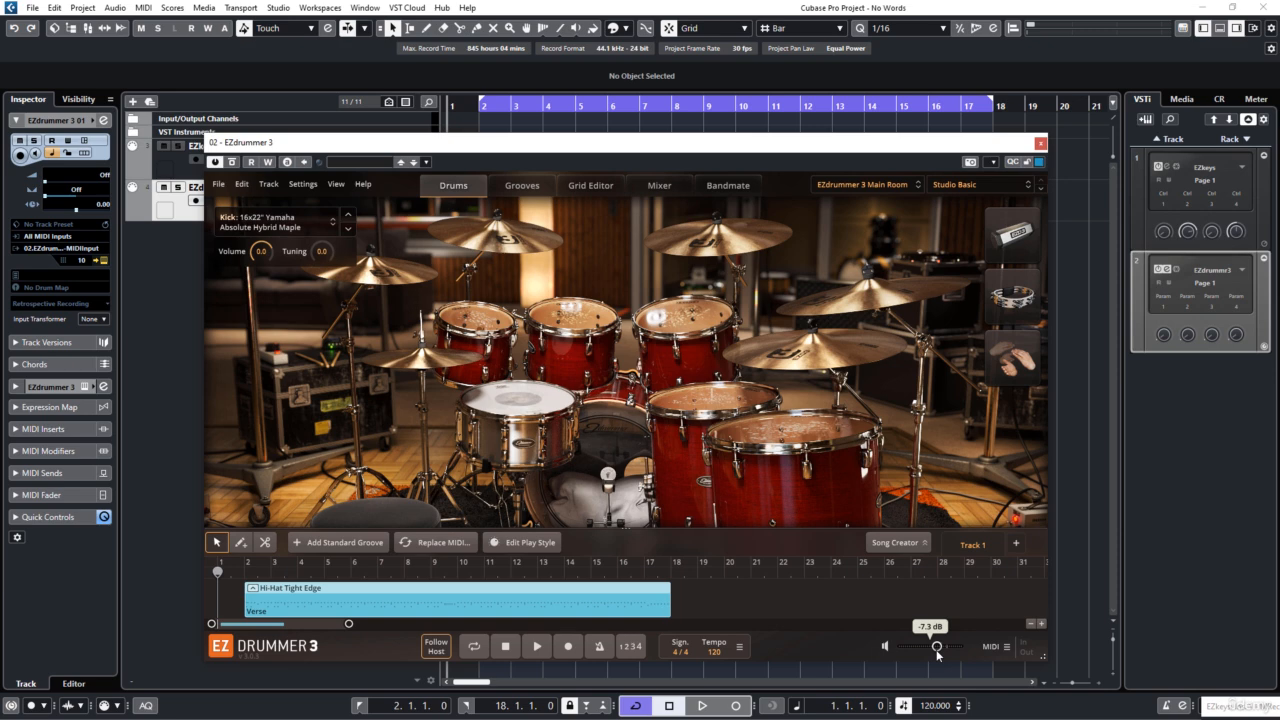
key(space)
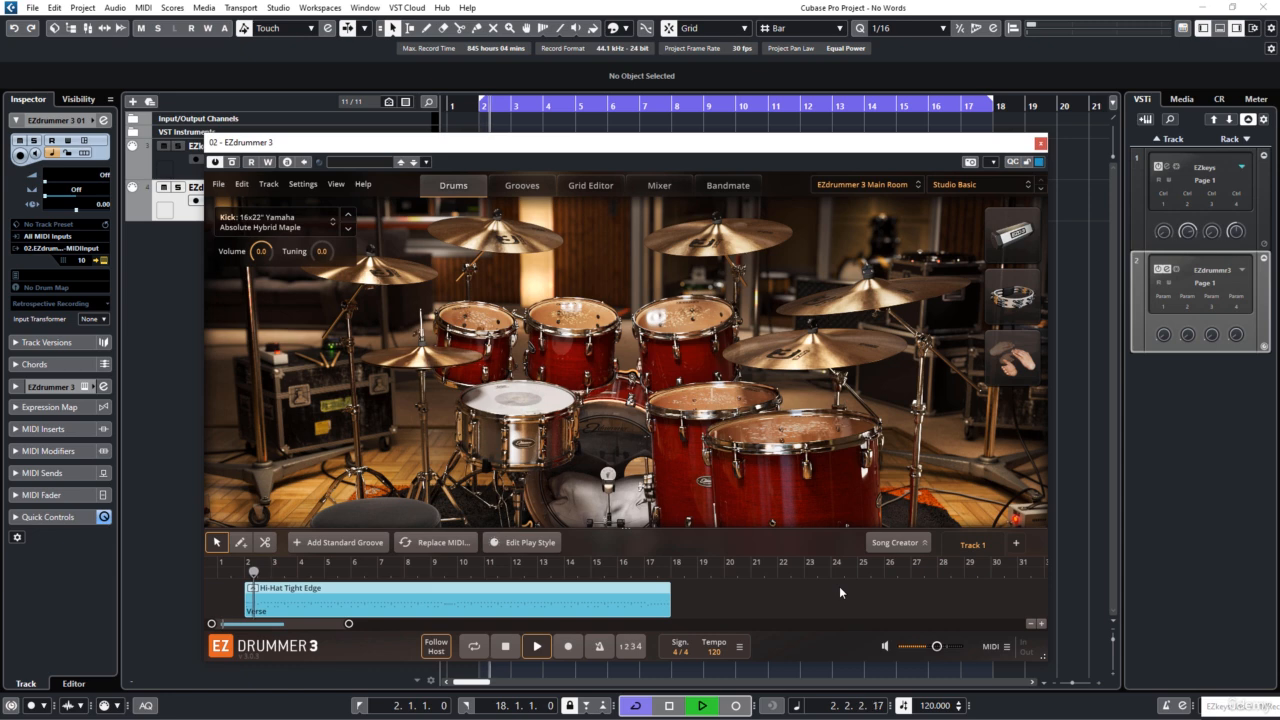
mouse_move(937, 649)
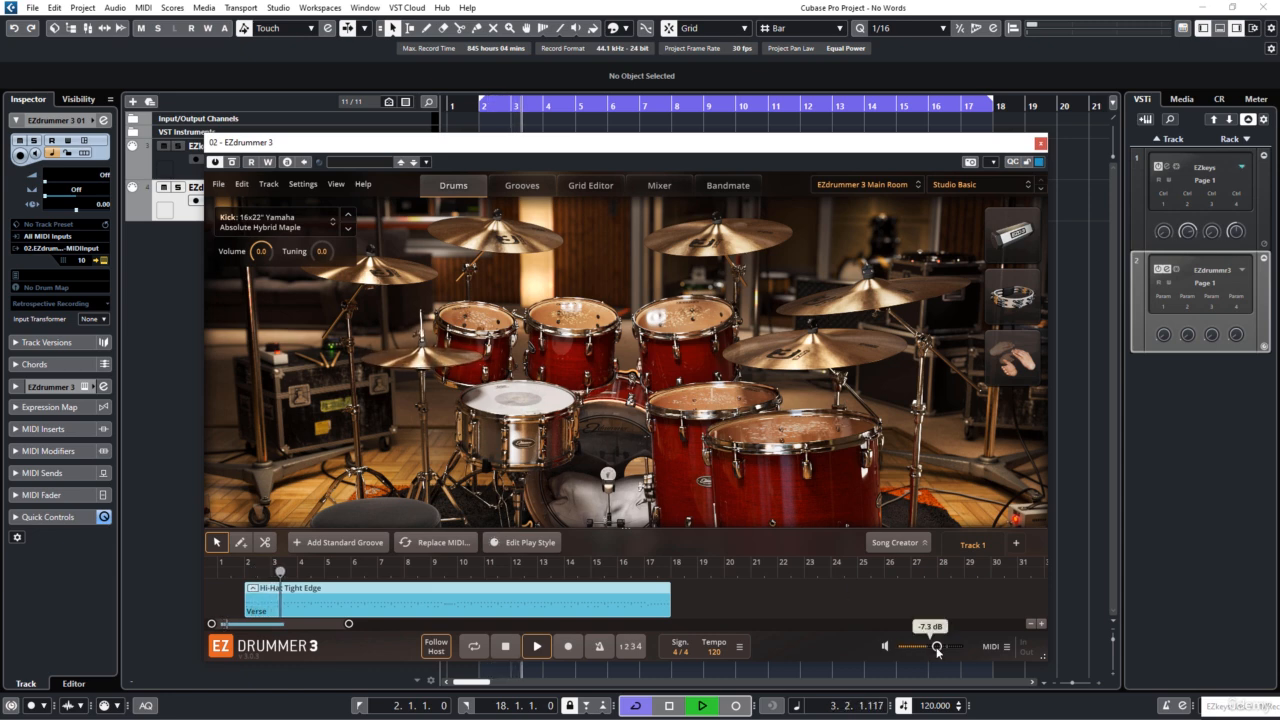
drag(937, 649, 935, 649)
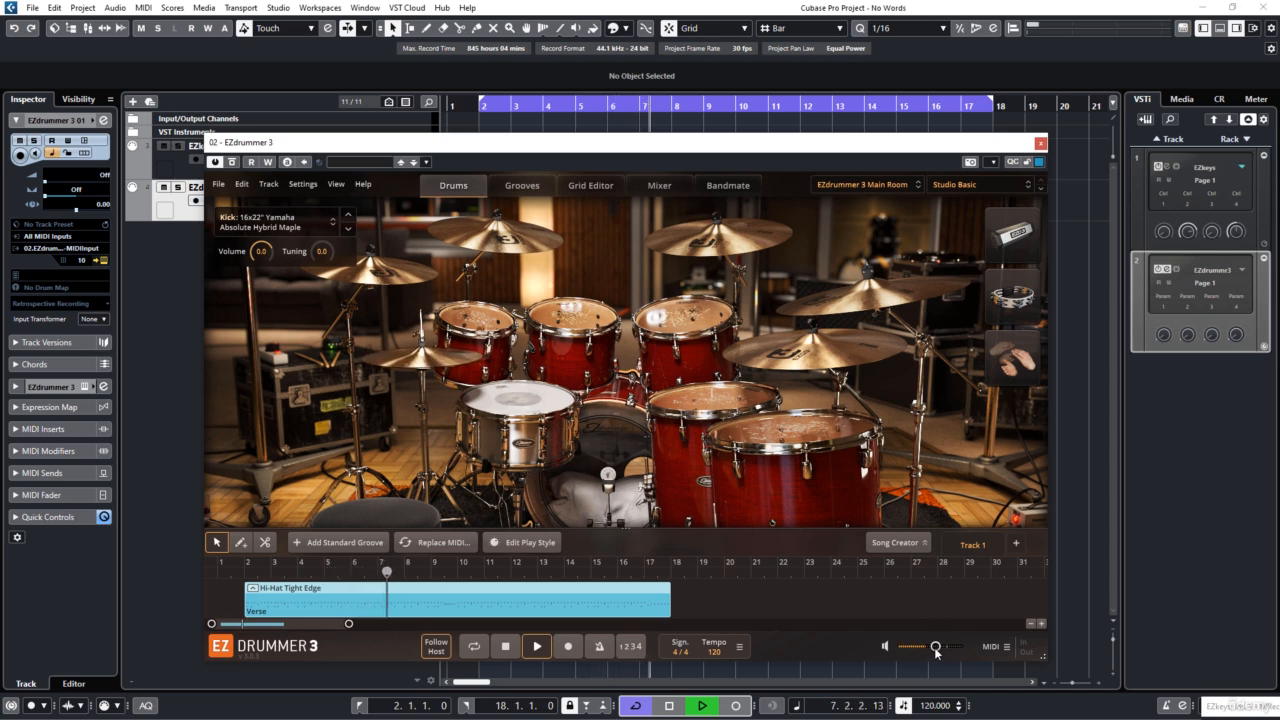
drag(935, 649, 938, 651)
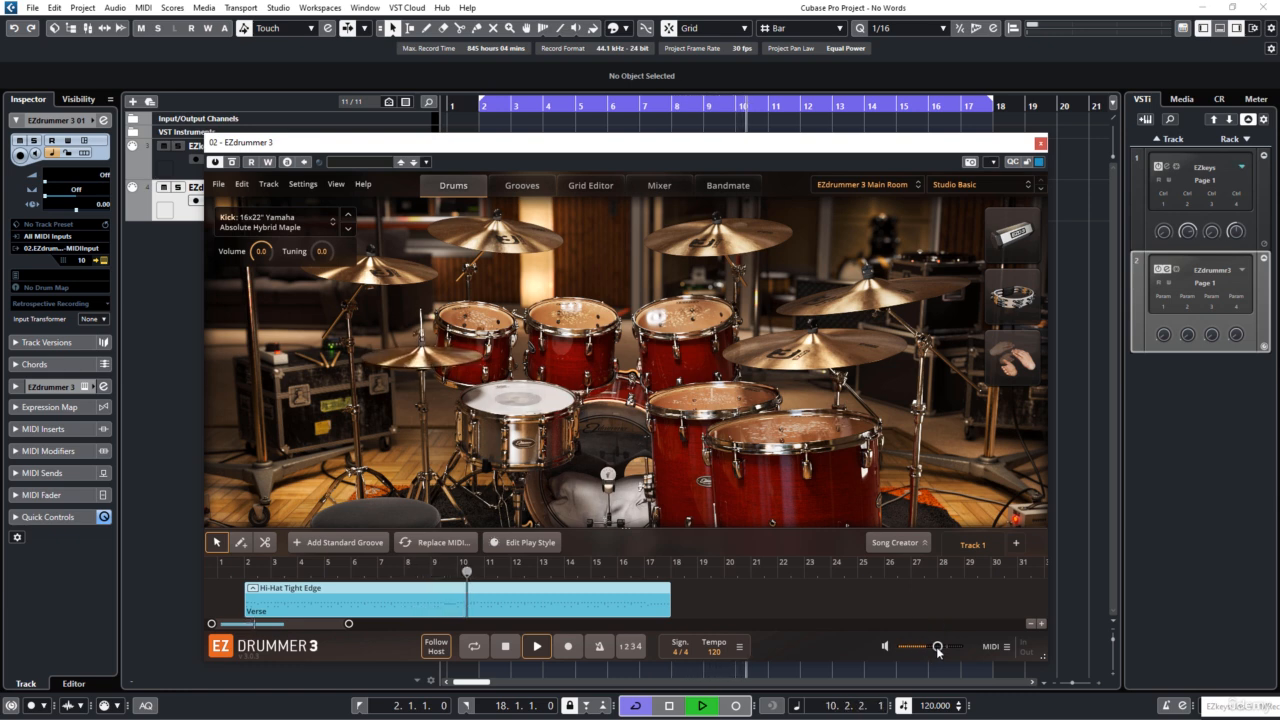
Step: Turn off cycle playback and stop the project once the groove has ended after bar 18
click(936, 598)
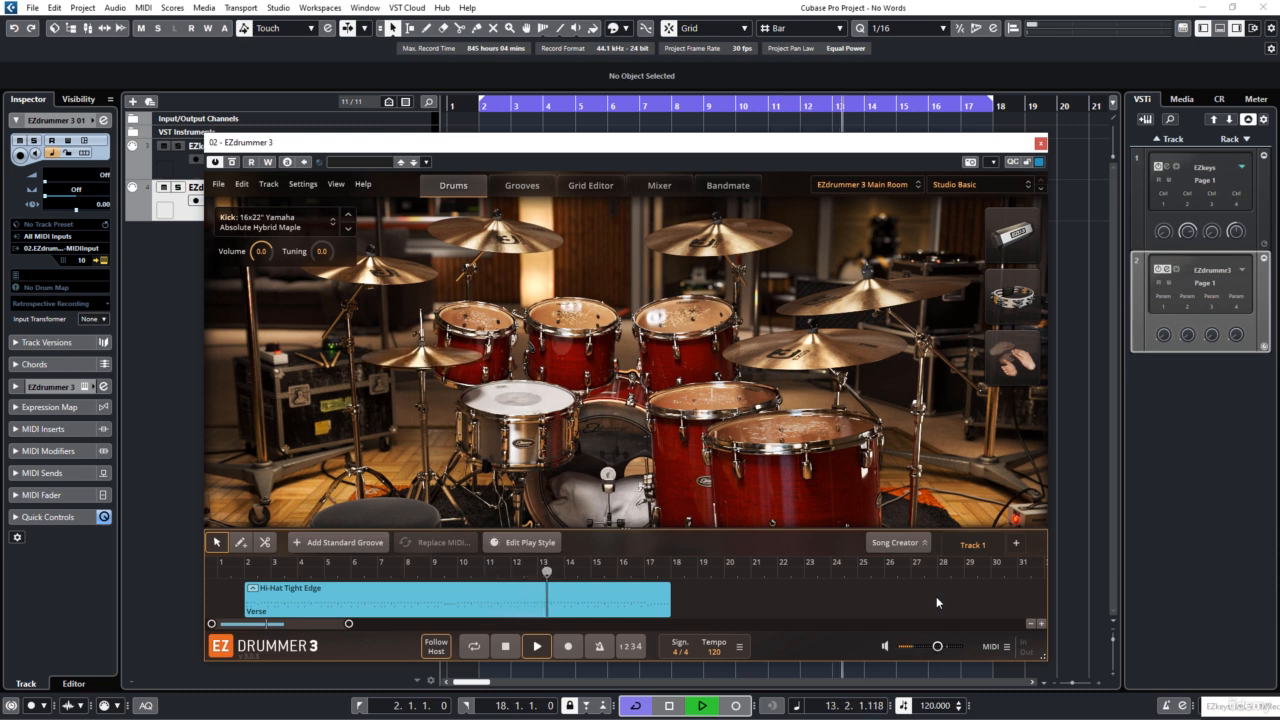
click(633, 705)
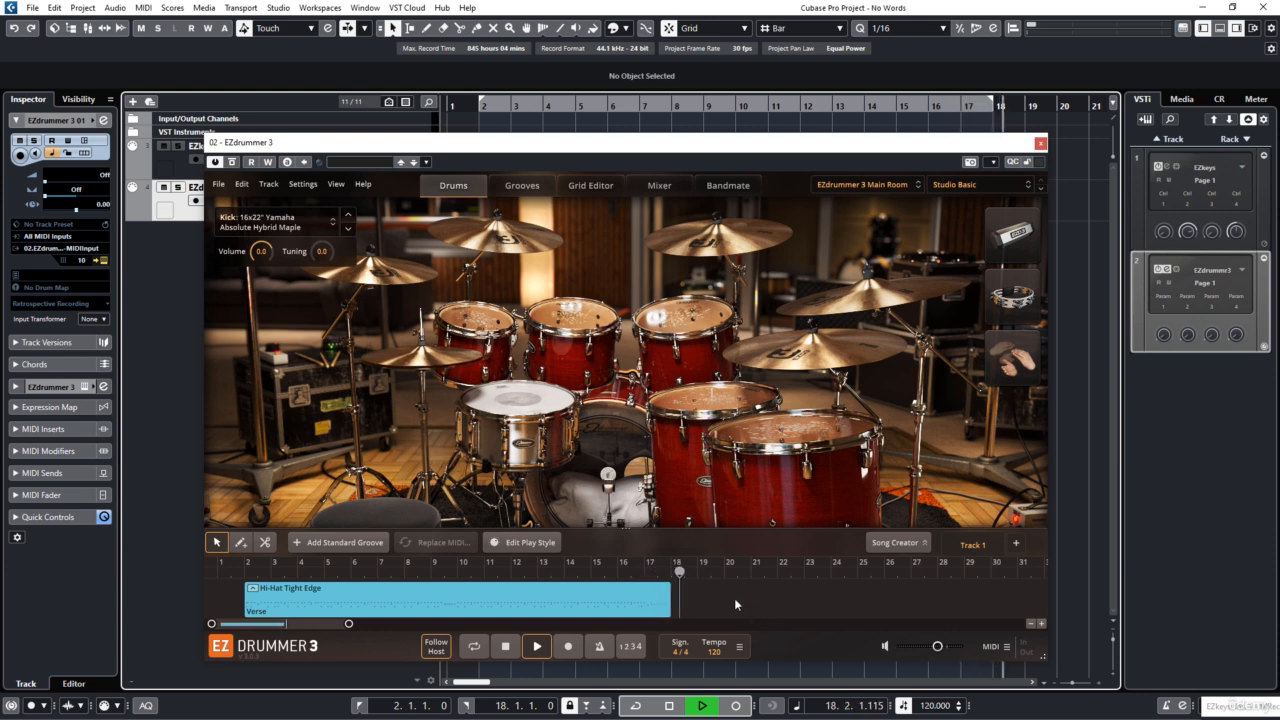
click(670, 706)
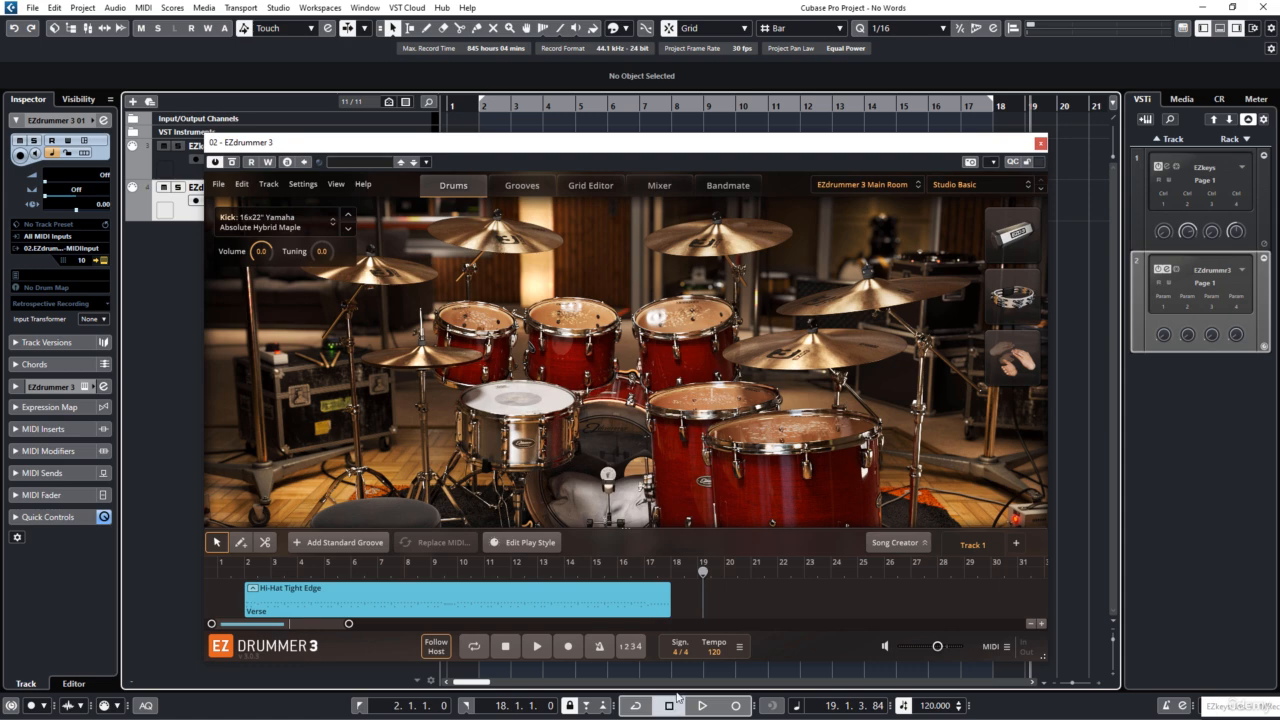
click(670, 706)
Step: Uncover the project tracks and place the Hi-Hat Tight Edge groove on the EZdrummer 3 01 track at bar 2
drag(956, 145, 1066, 145)
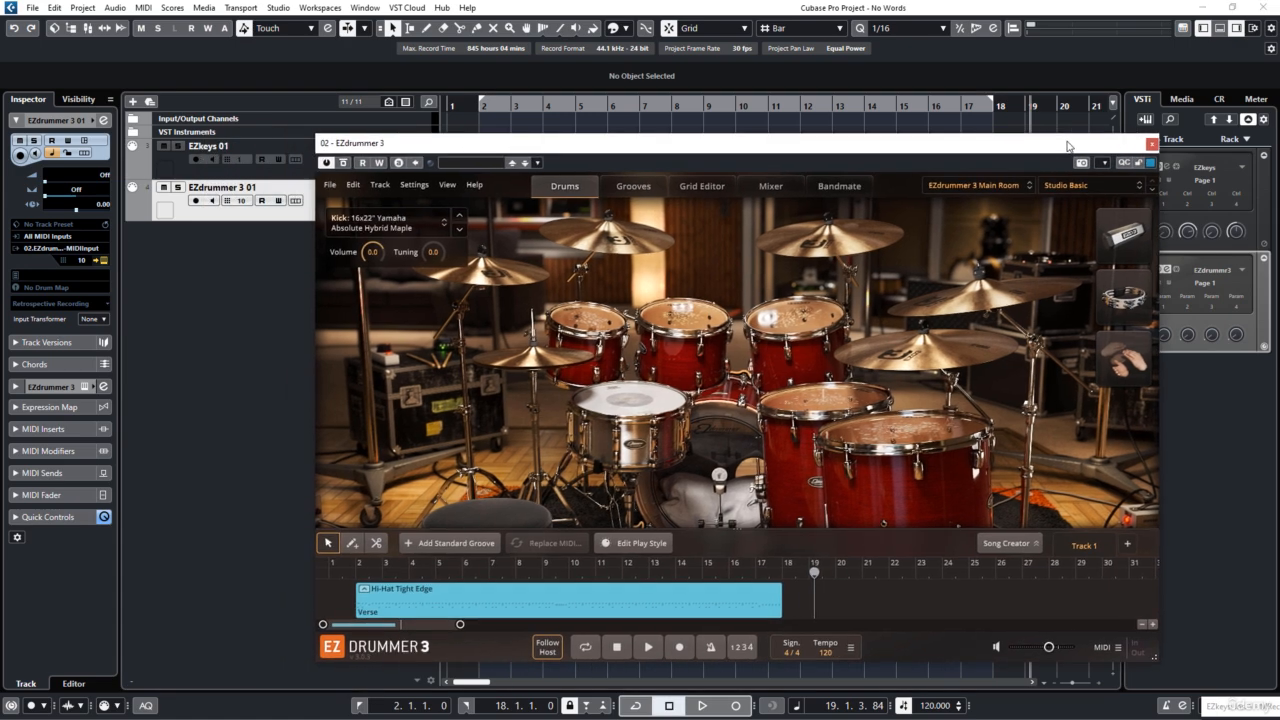
drag(506, 147, 901, 119)
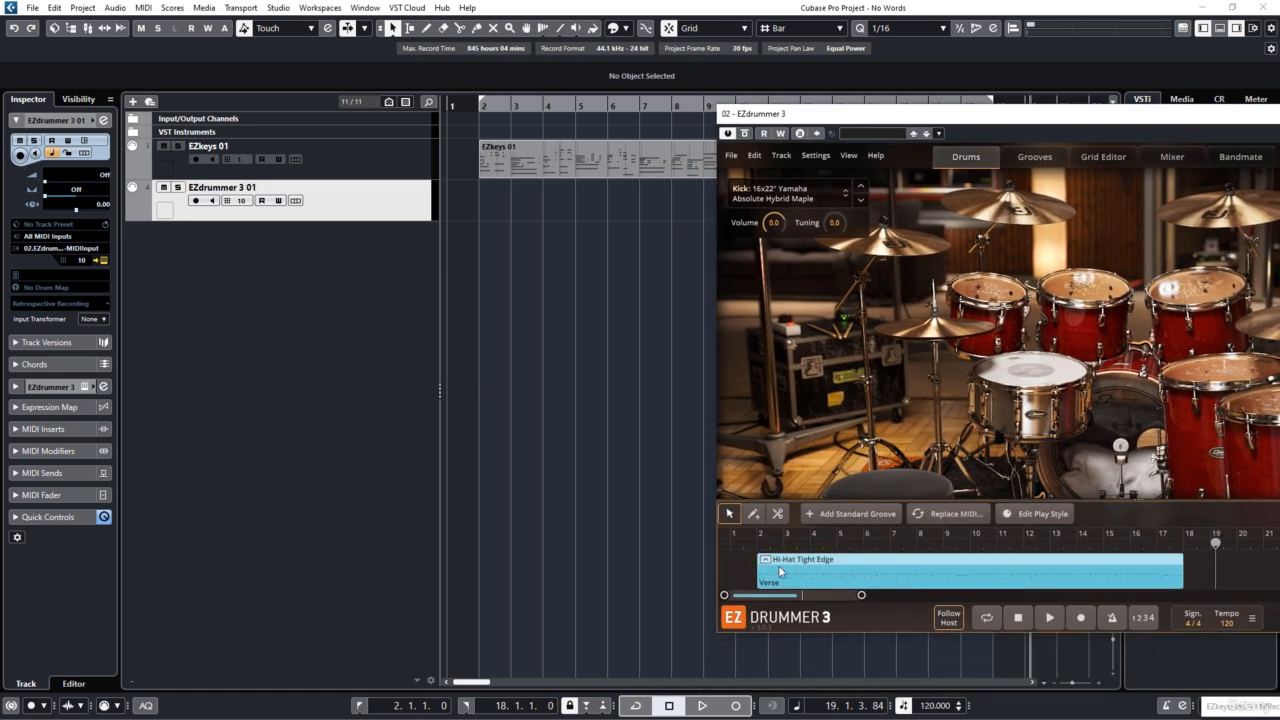
drag(776, 562, 489, 206)
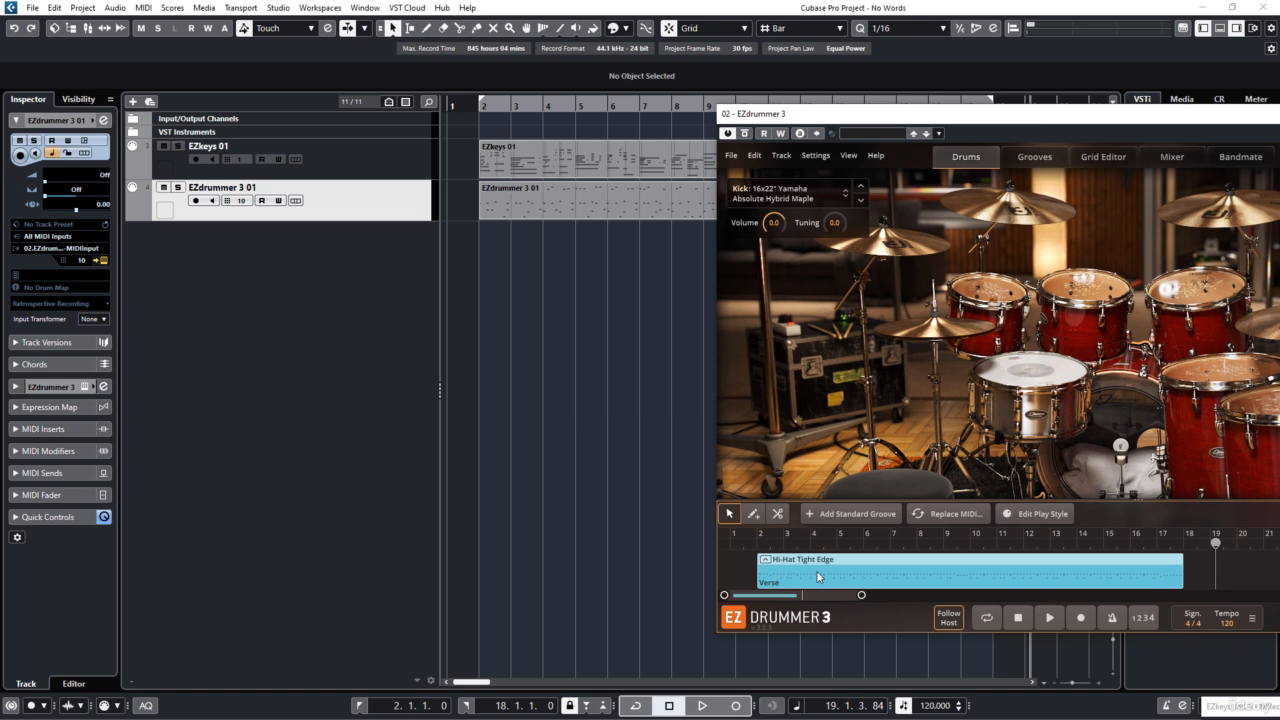
Step: Remove the Hi-Hat Tight Edge groove from EZdrummer 3's own song track and close the plug-in window
right_click(817, 576)
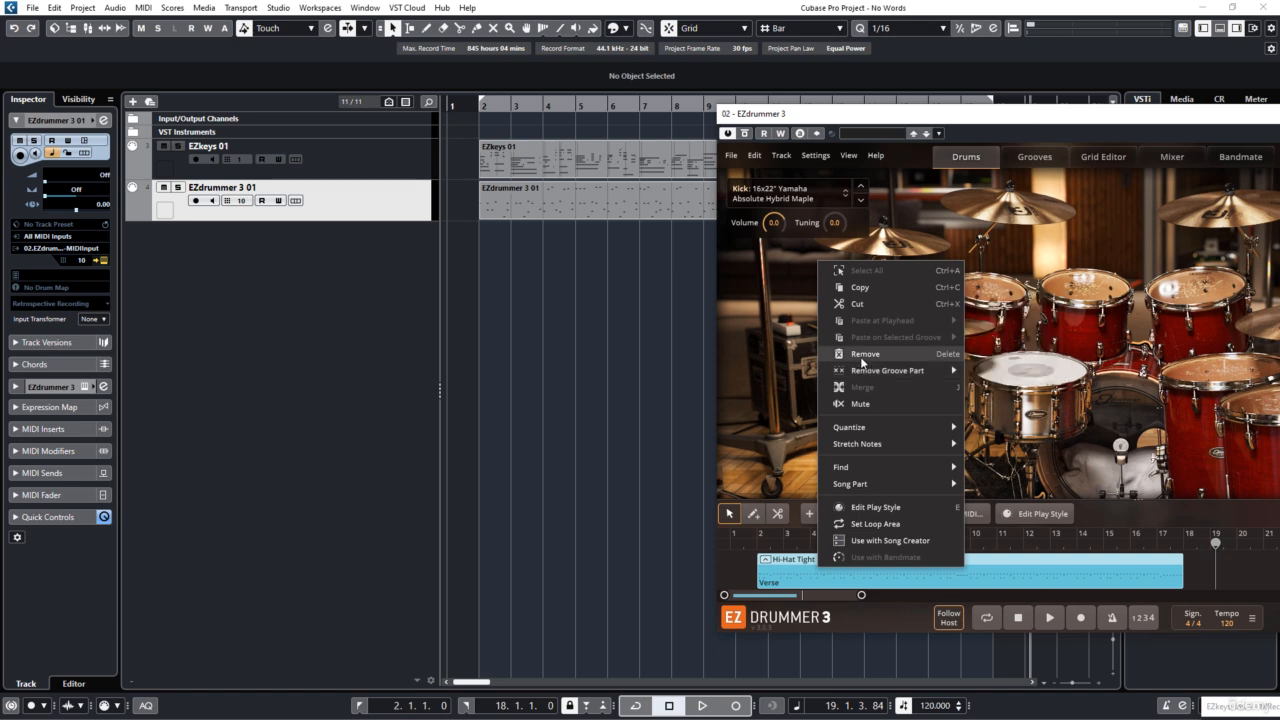
click(863, 356)
drag(829, 118, 367, 150)
click(1092, 146)
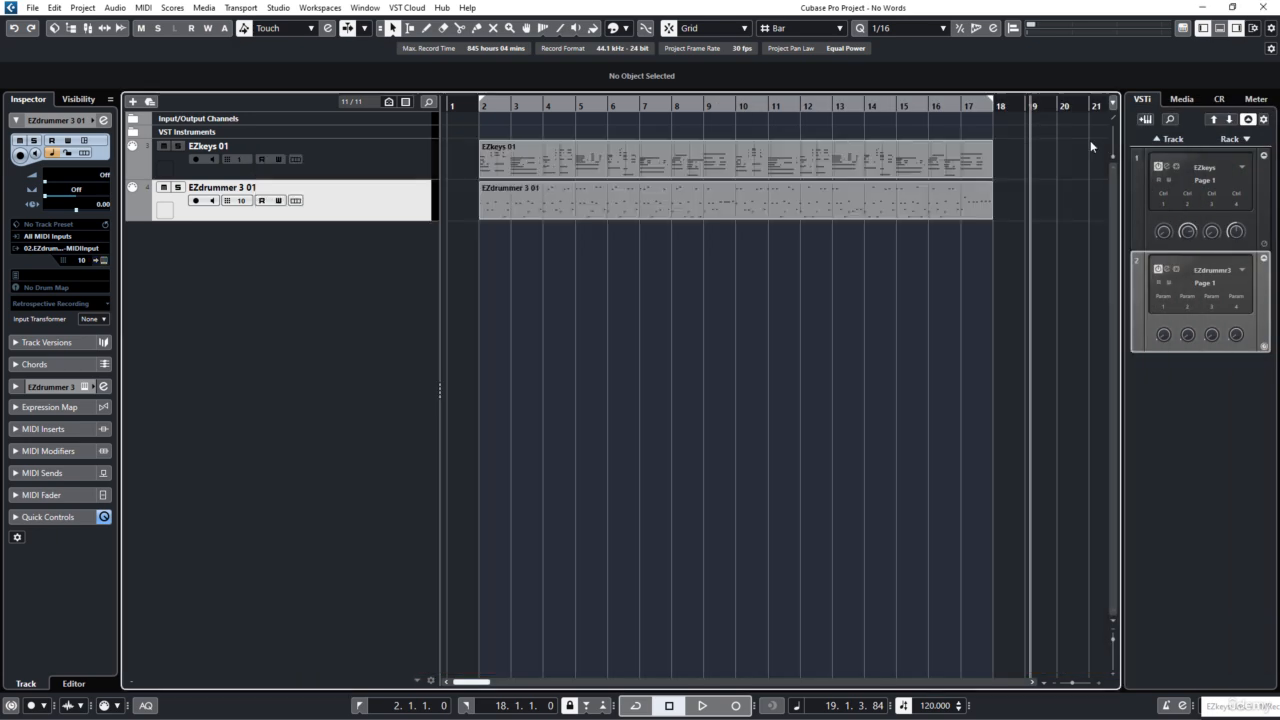
Step: Play the EZkeys 01 and EZdrummer 3 01 parts together from before bar 2, stop, and return the cursor to the start
click(463, 228)
key(space)
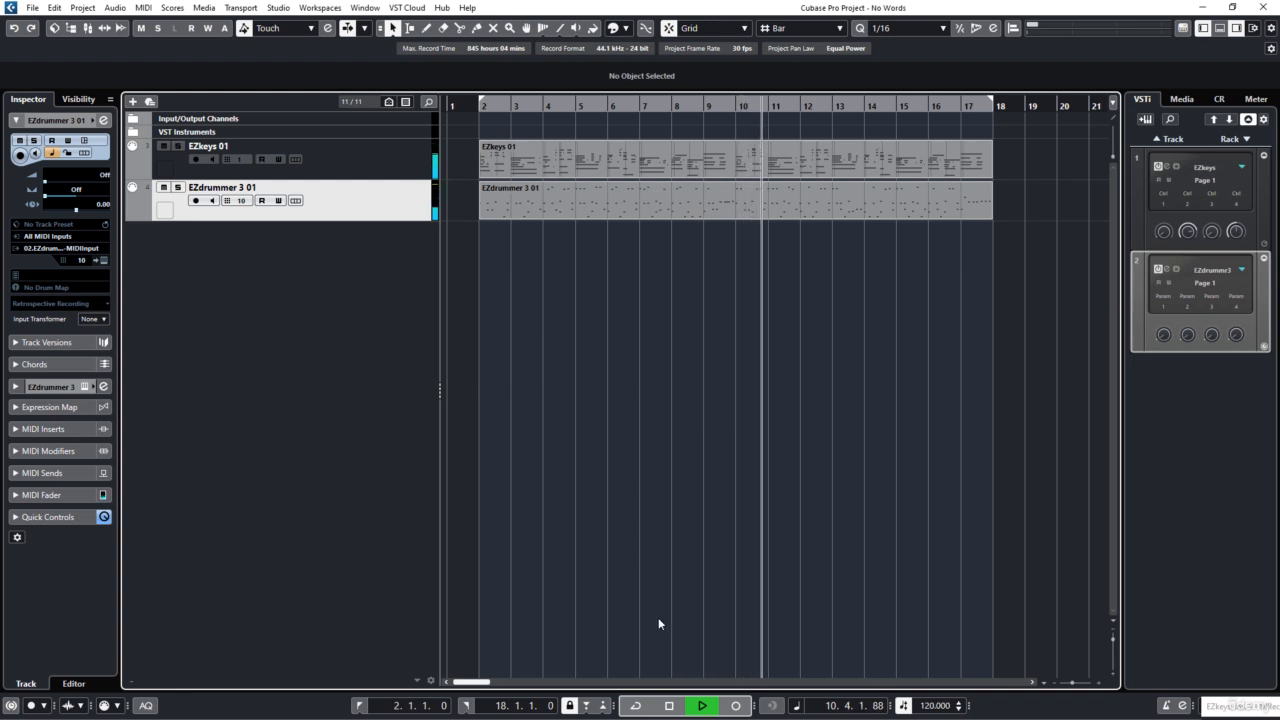
click(678, 706)
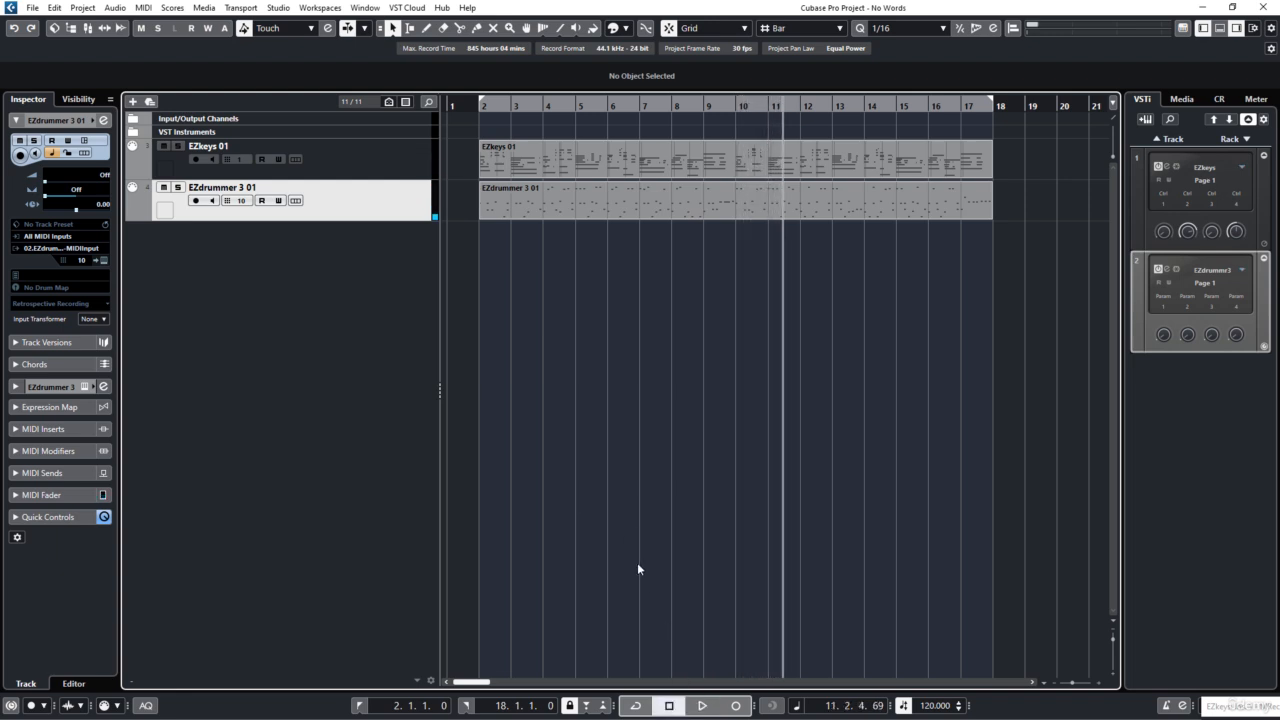
click(474, 302)
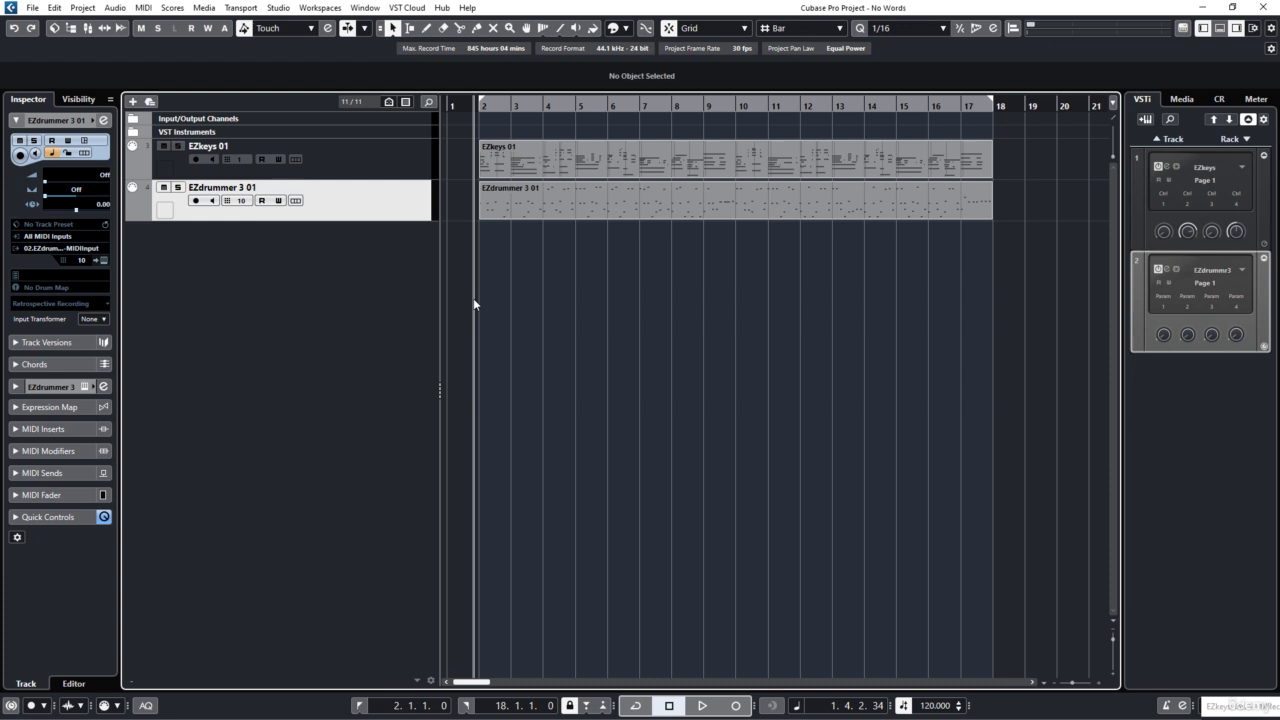
key(period)
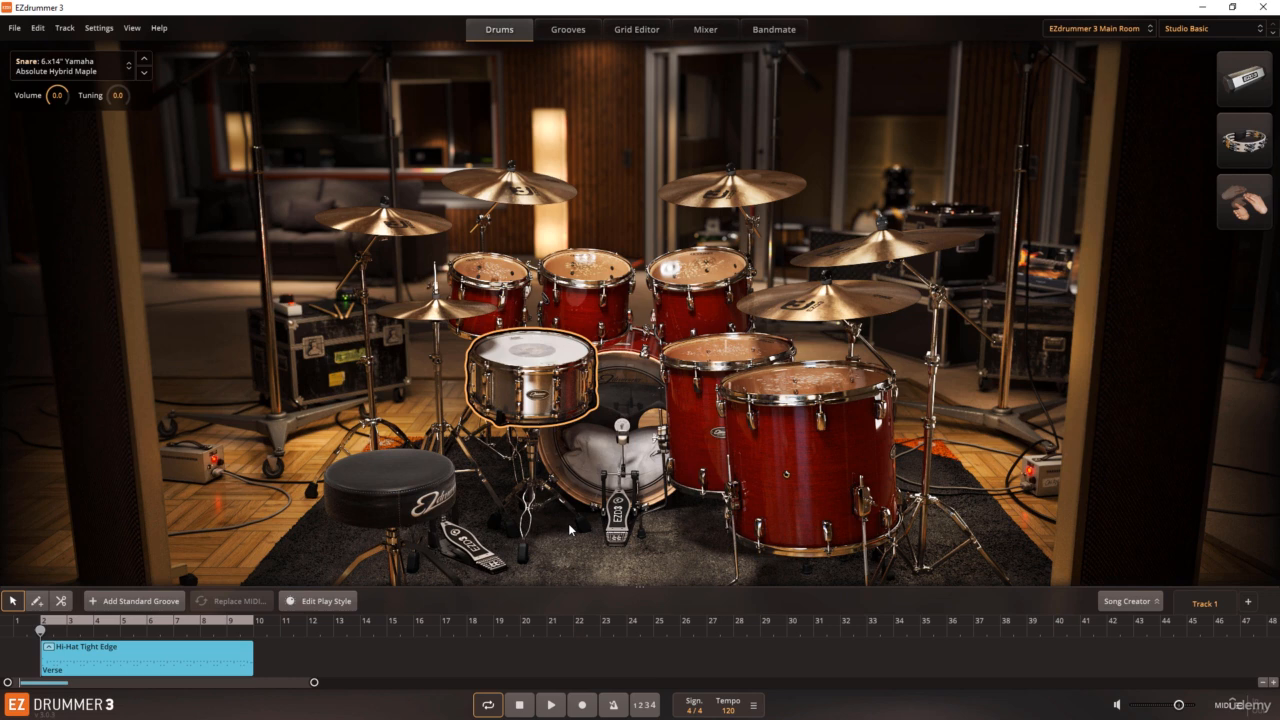
Step: Switch to standalone EZdrummer 3, listen to the Hi-Hat Tight Edge groove from bar 2, and deselect it
click(147, 671)
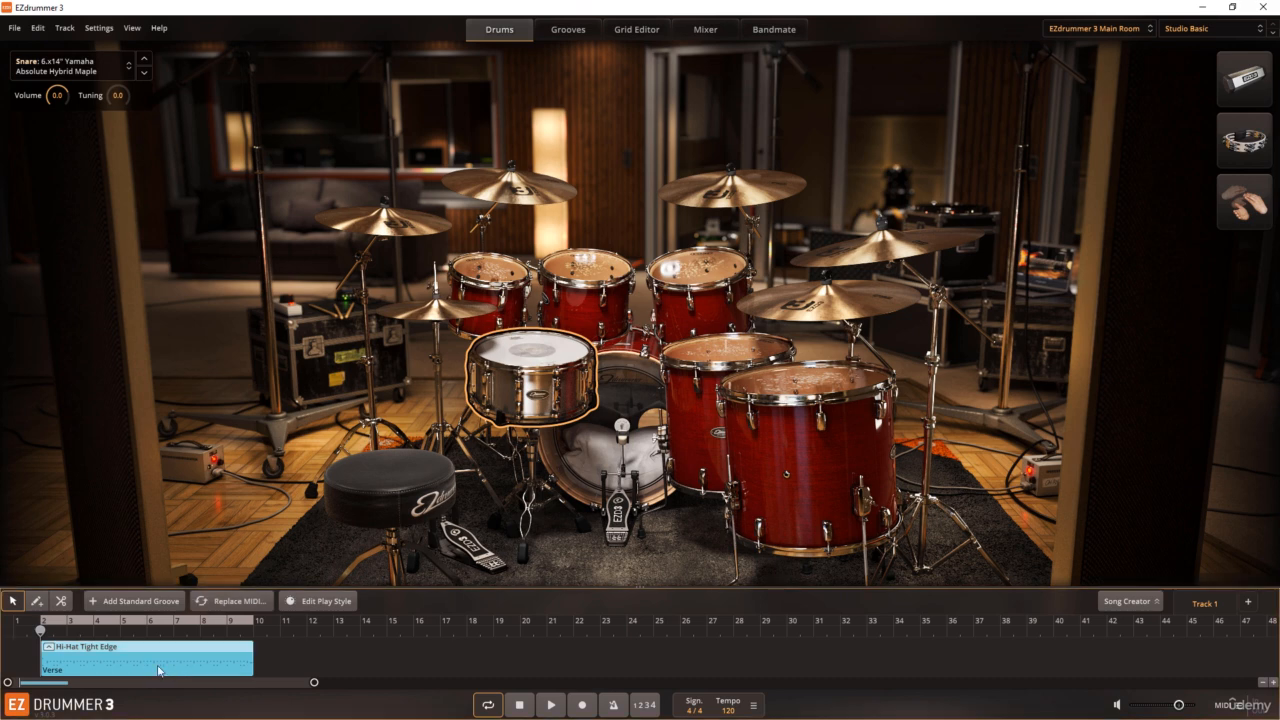
click(551, 704)
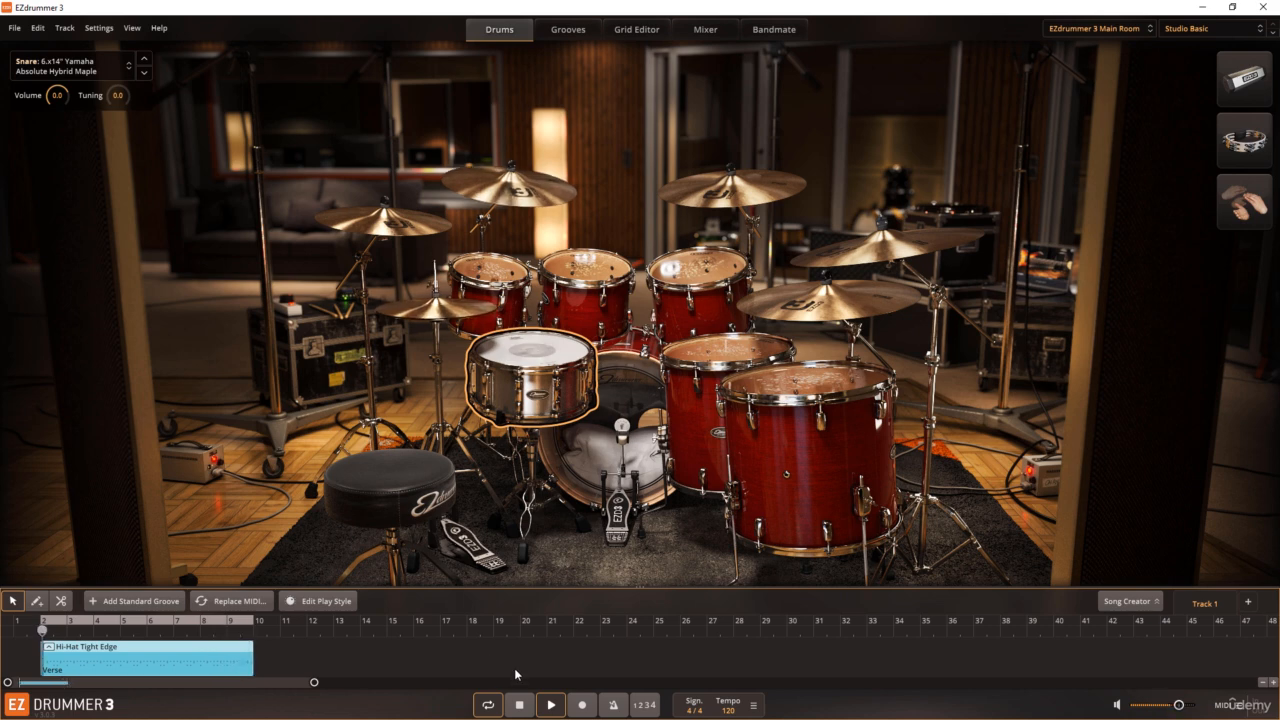
click(519, 704)
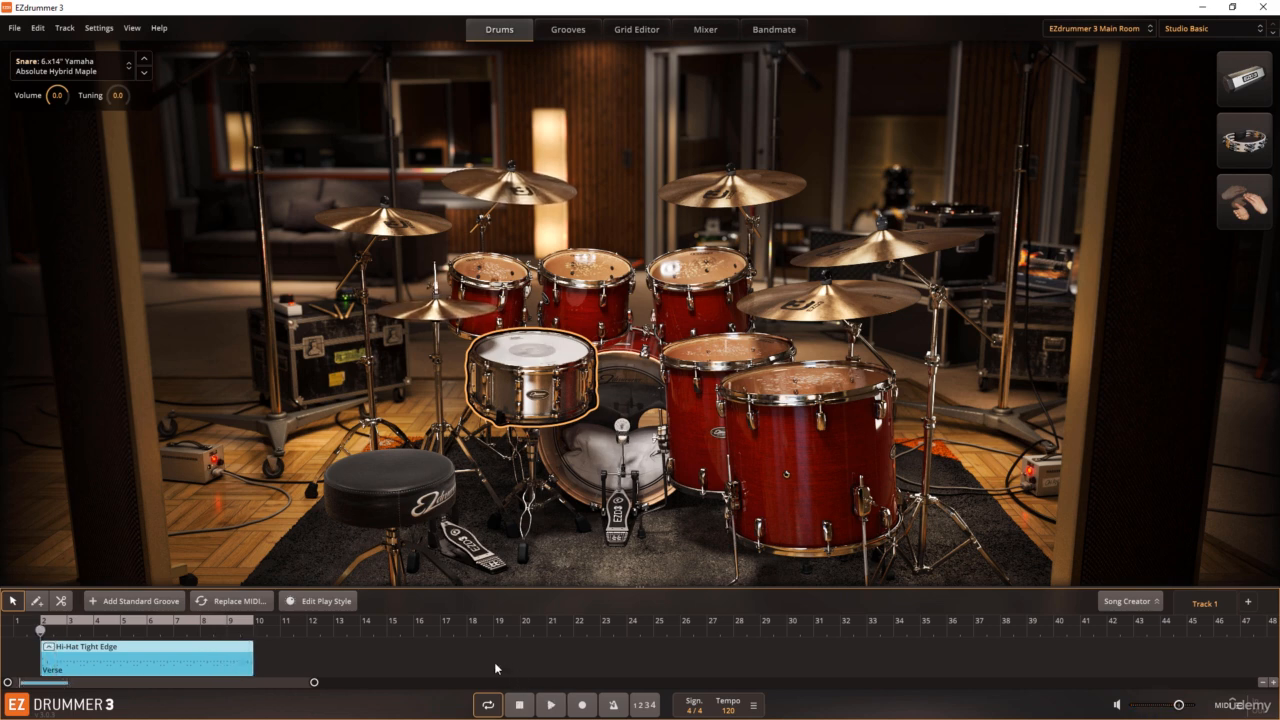
click(494, 662)
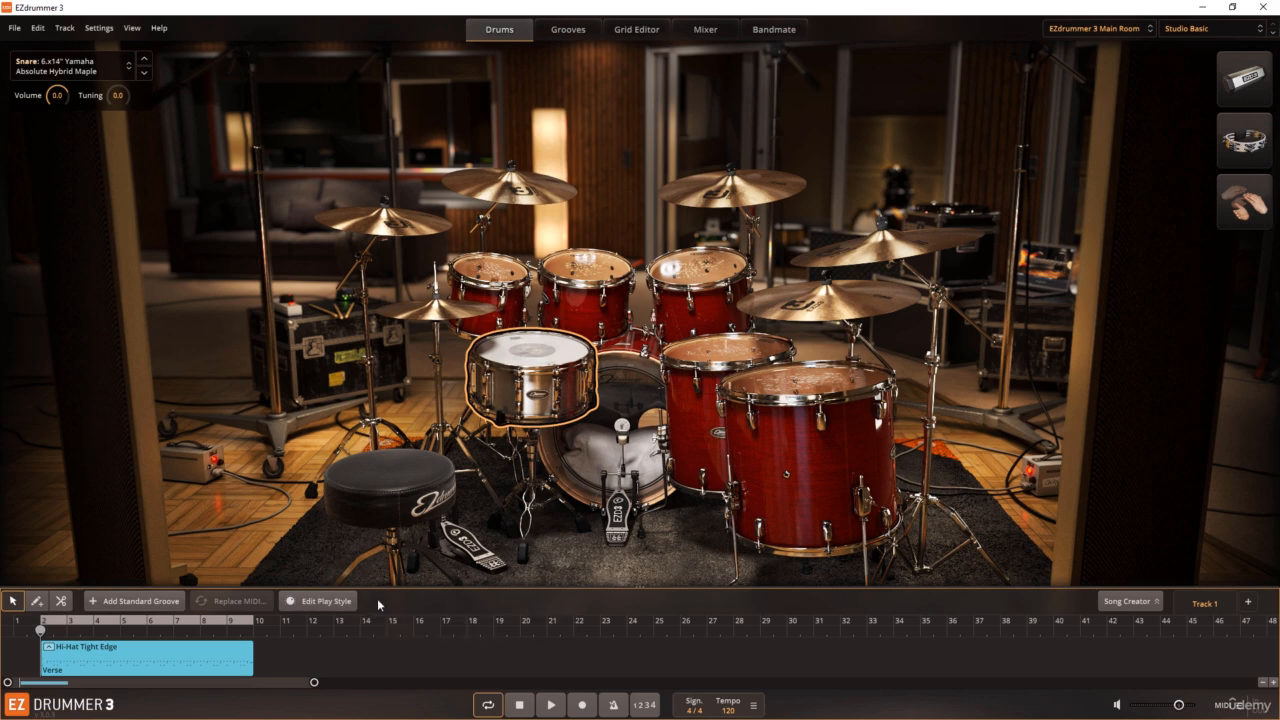
Step: Open the Hi-Hat Tight Edge groove in Edit Play Style with the snare selected, and view the list of editable drums
click(168, 661)
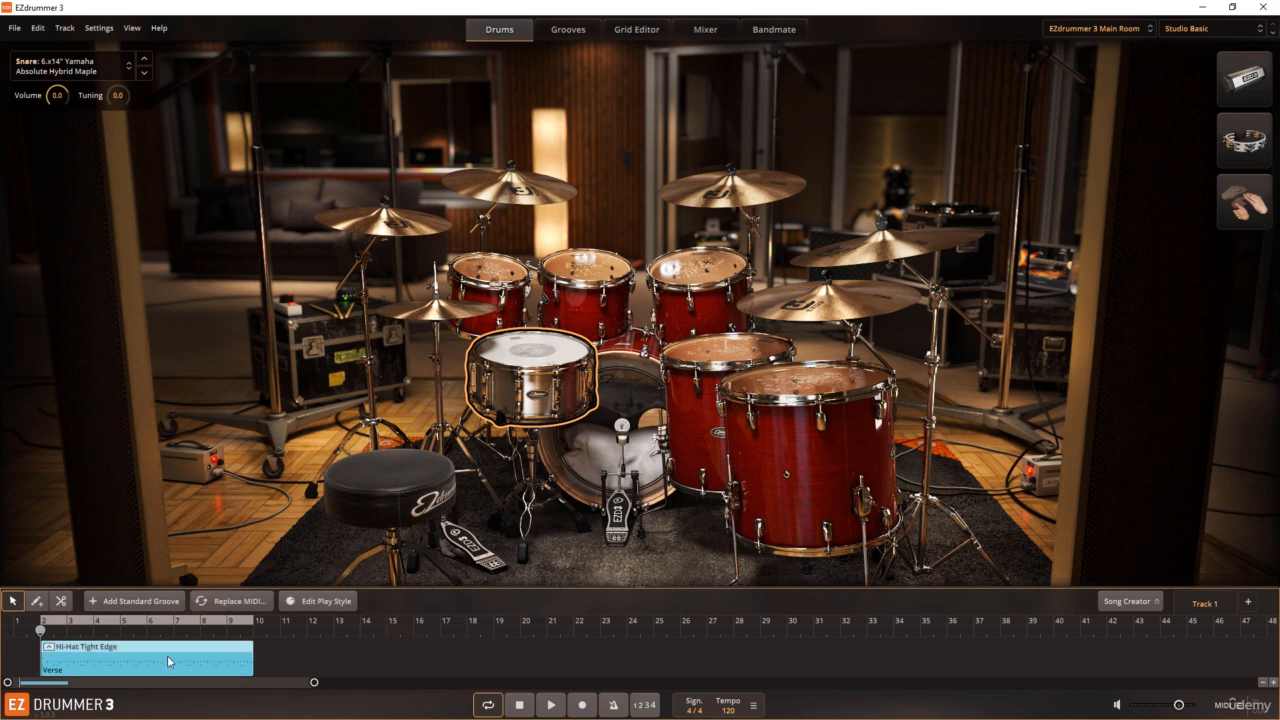
click(318, 601)
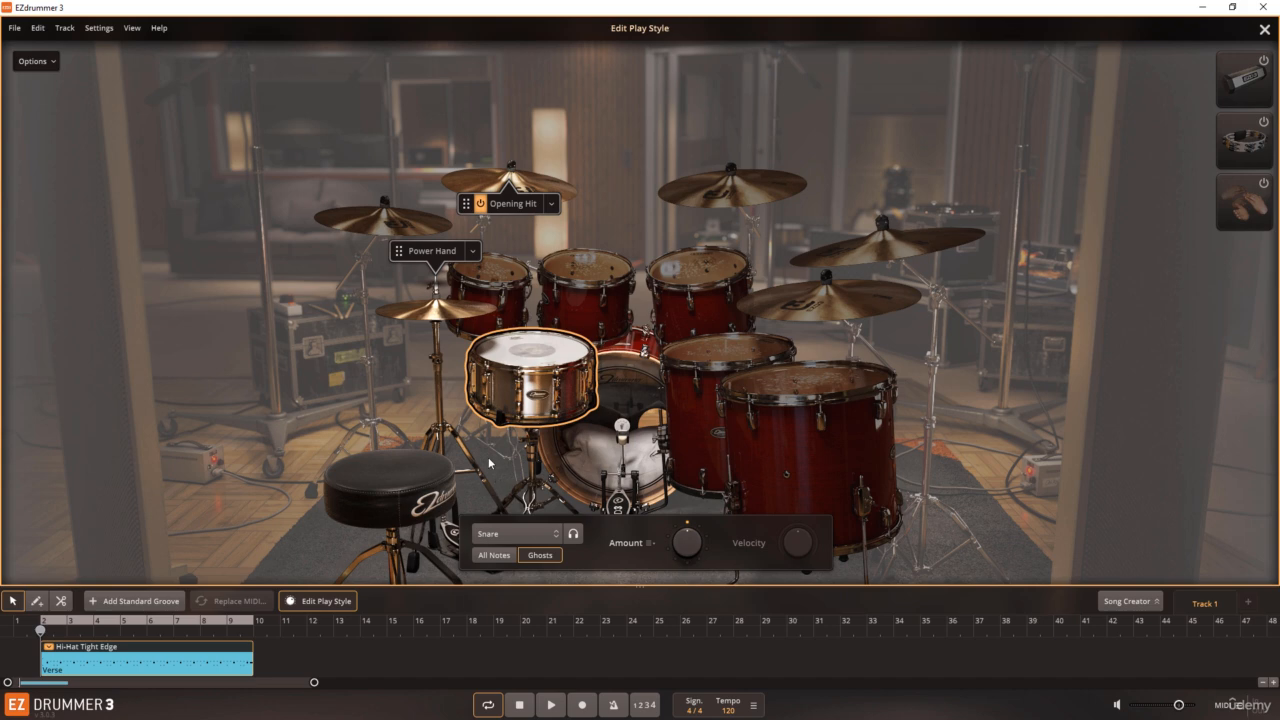
click(540, 364)
click(554, 536)
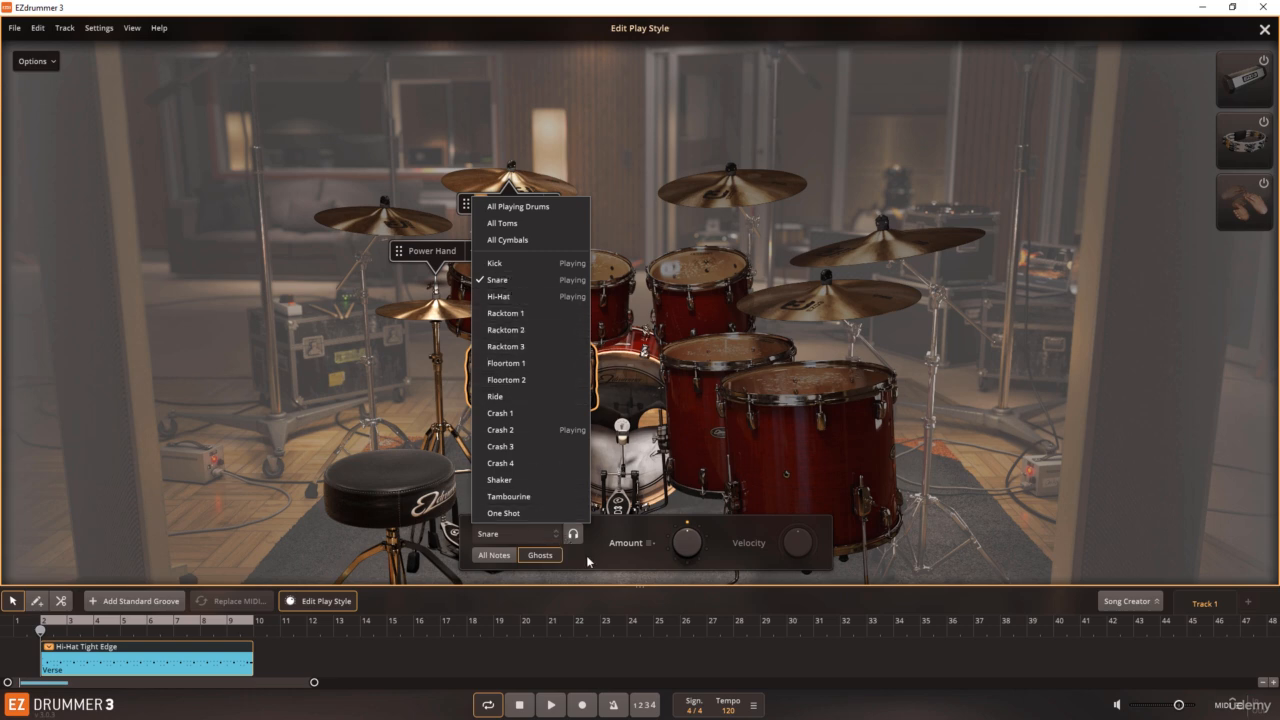
click(586, 555)
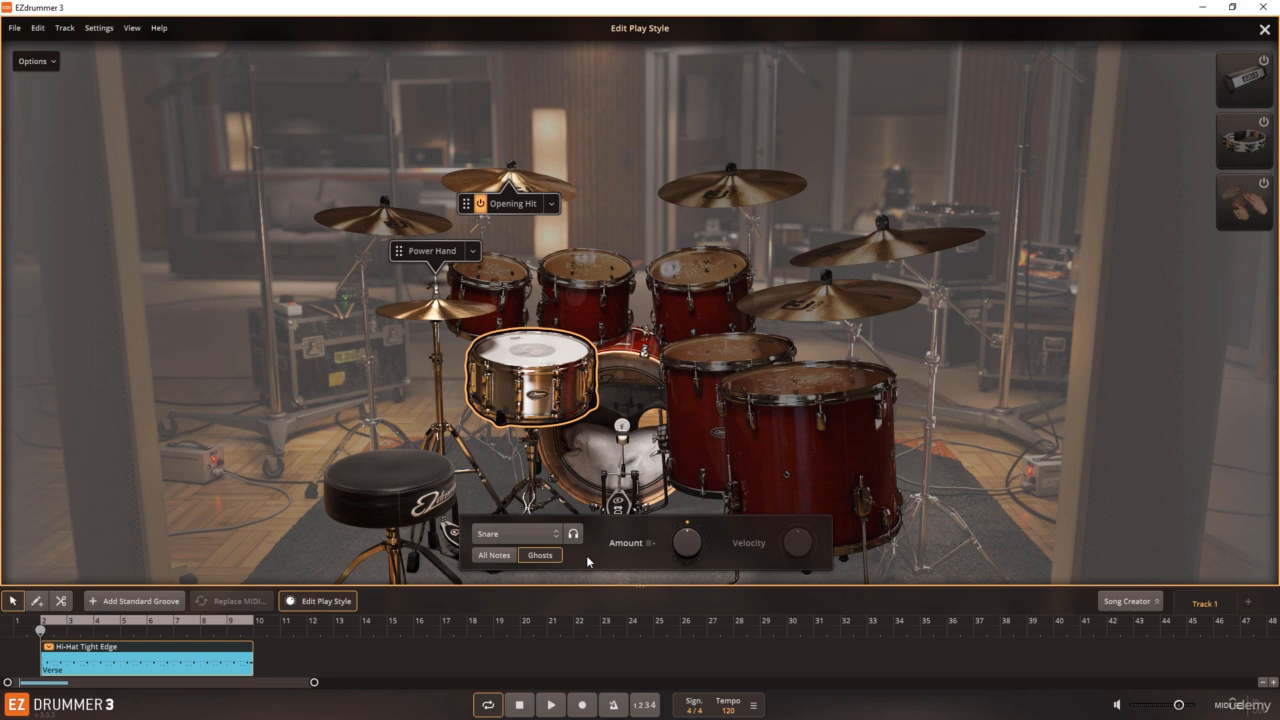
Step: Compare the snare's All Notes and Ghosts settings for Amount and Velocity, ending on Ghosts
click(500, 558)
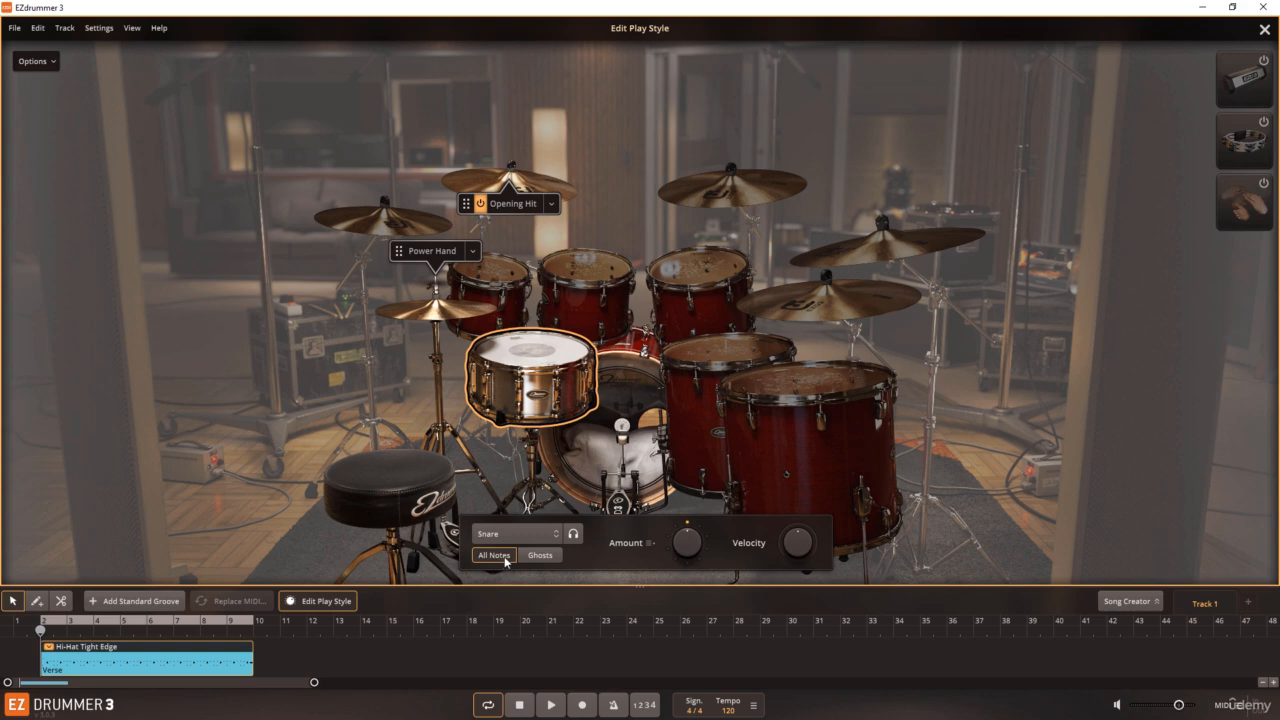
click(533, 556)
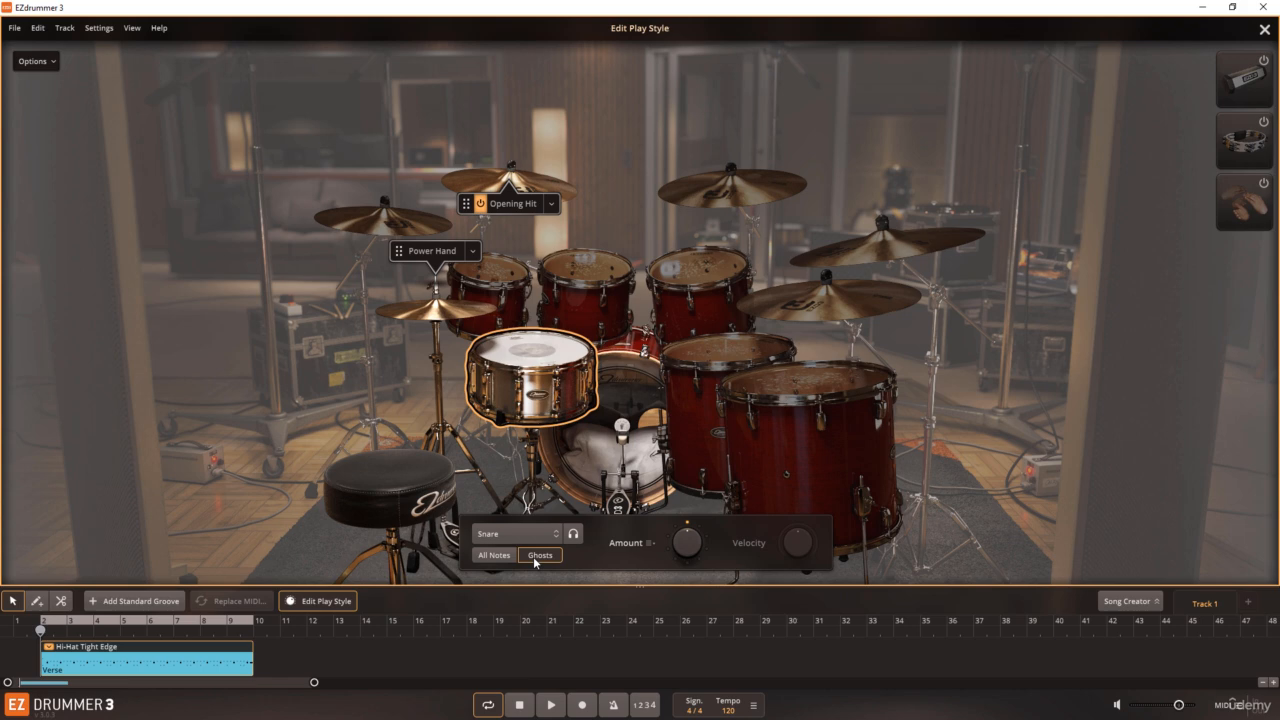
click(505, 558)
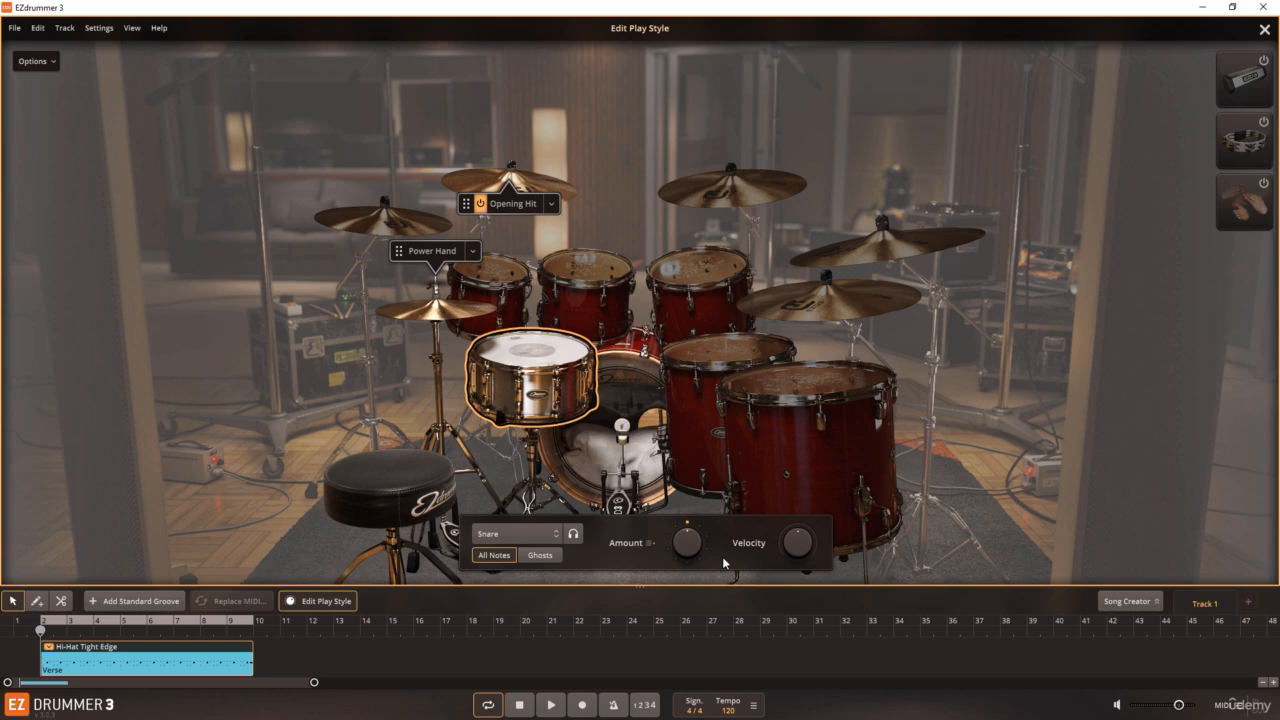
click(550, 558)
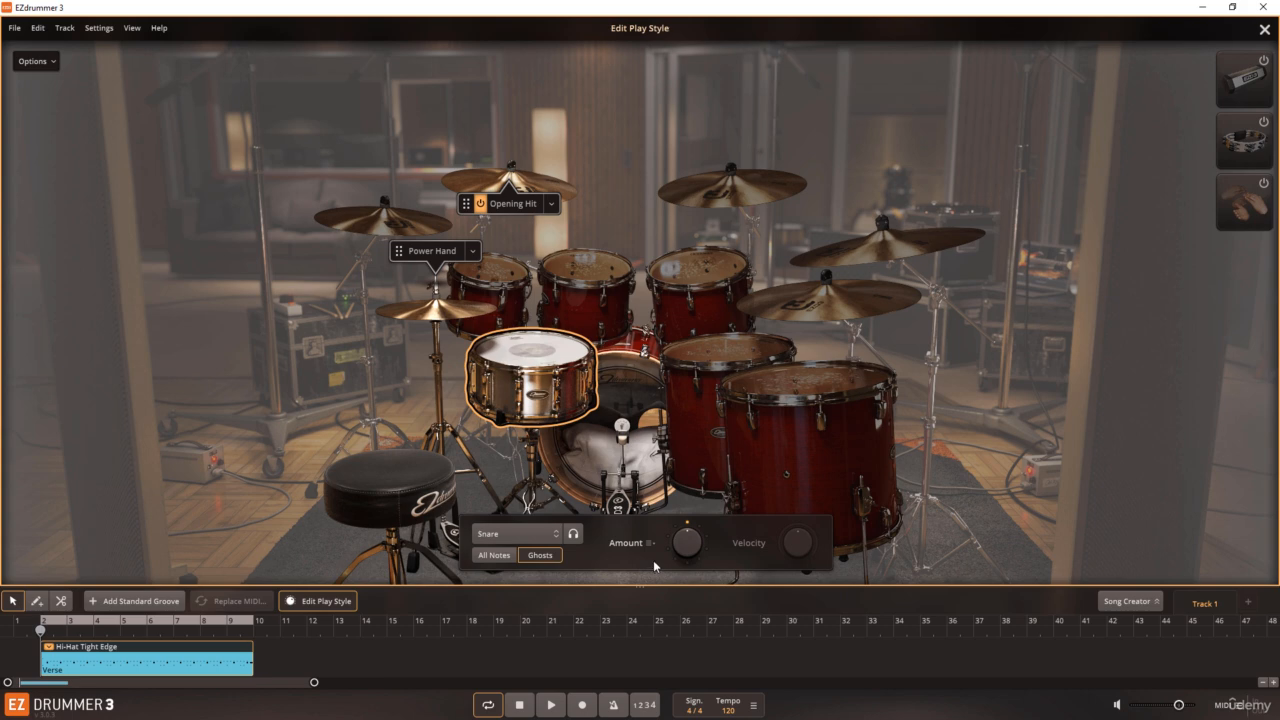
Step: Listen to the groove in Edit Play Style, stop it, and reselect the Hi-Hat Tight Edge groove for editing
click(551, 705)
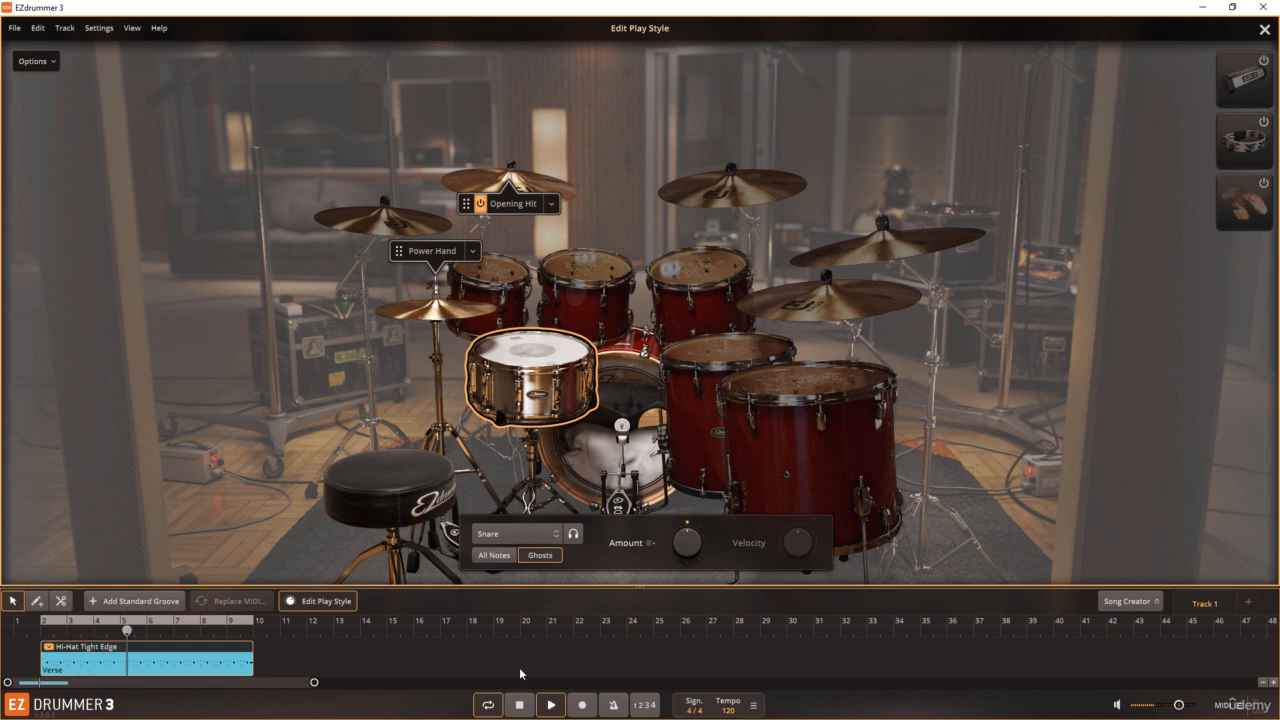
click(519, 705)
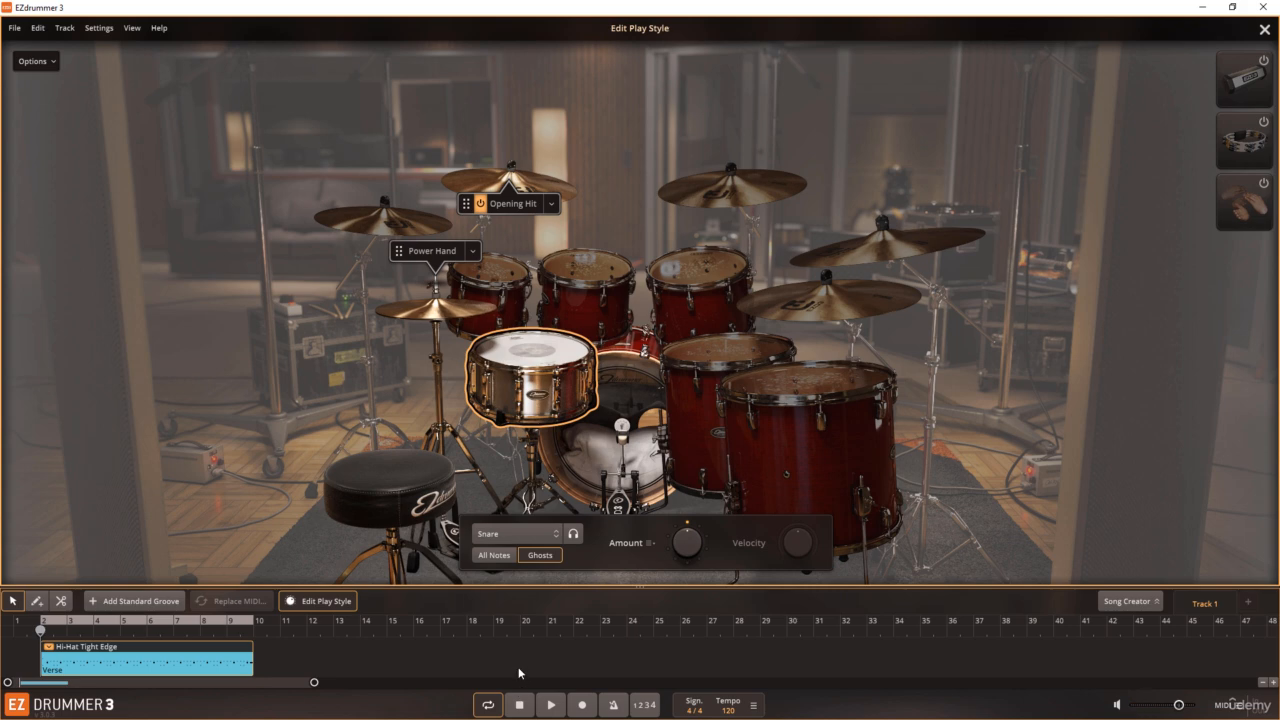
click(519, 673)
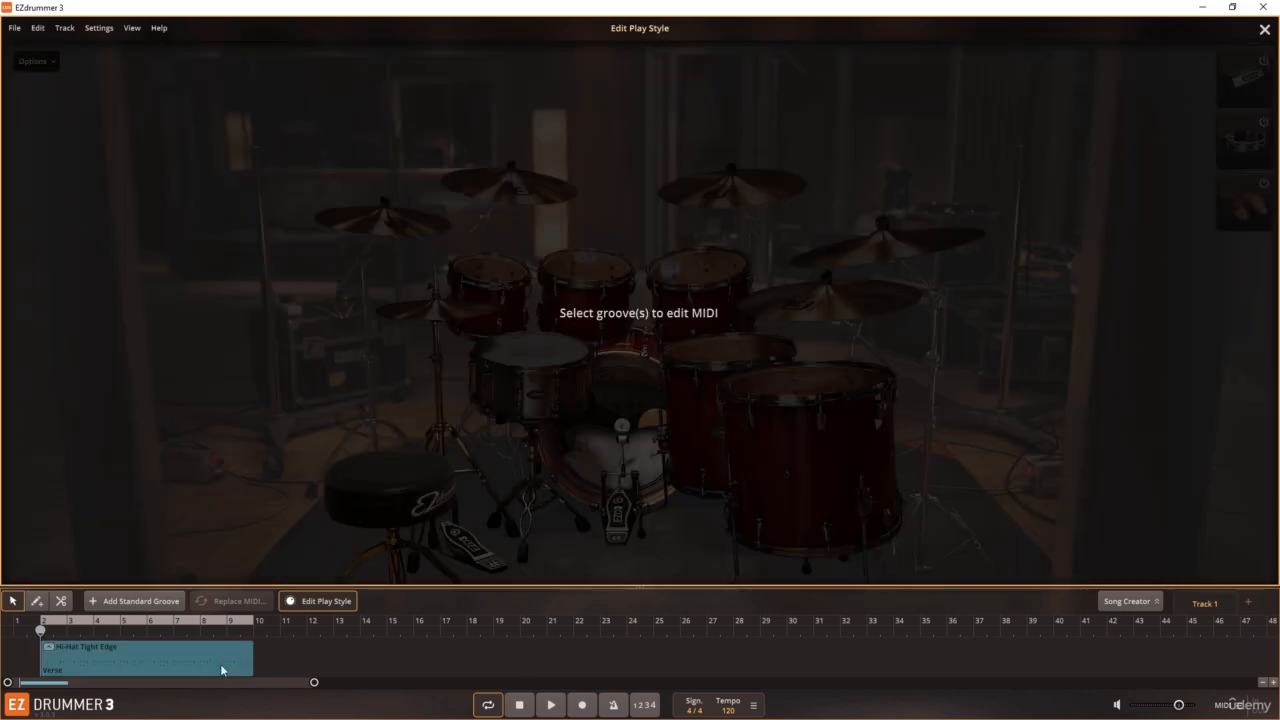
click(50, 649)
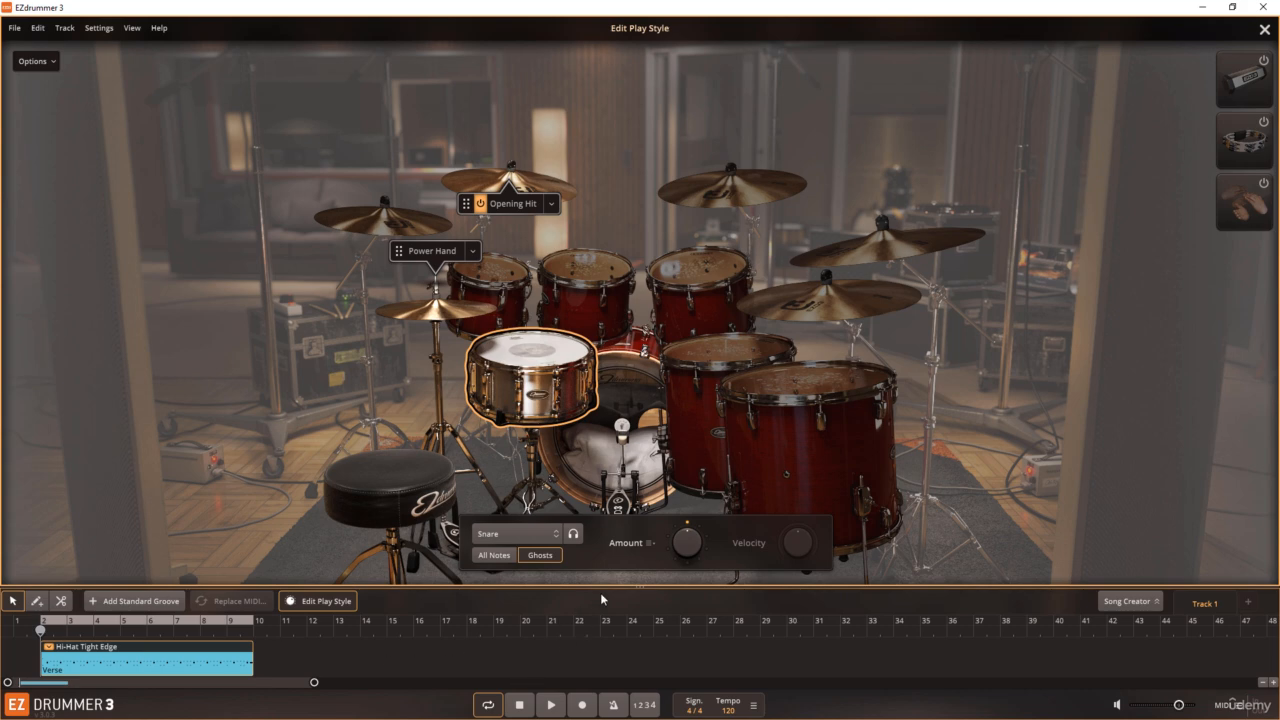
Step: Raise the amount of snare ghost notes well above the original setting and listen to the groove
drag(686, 542, 678, 482)
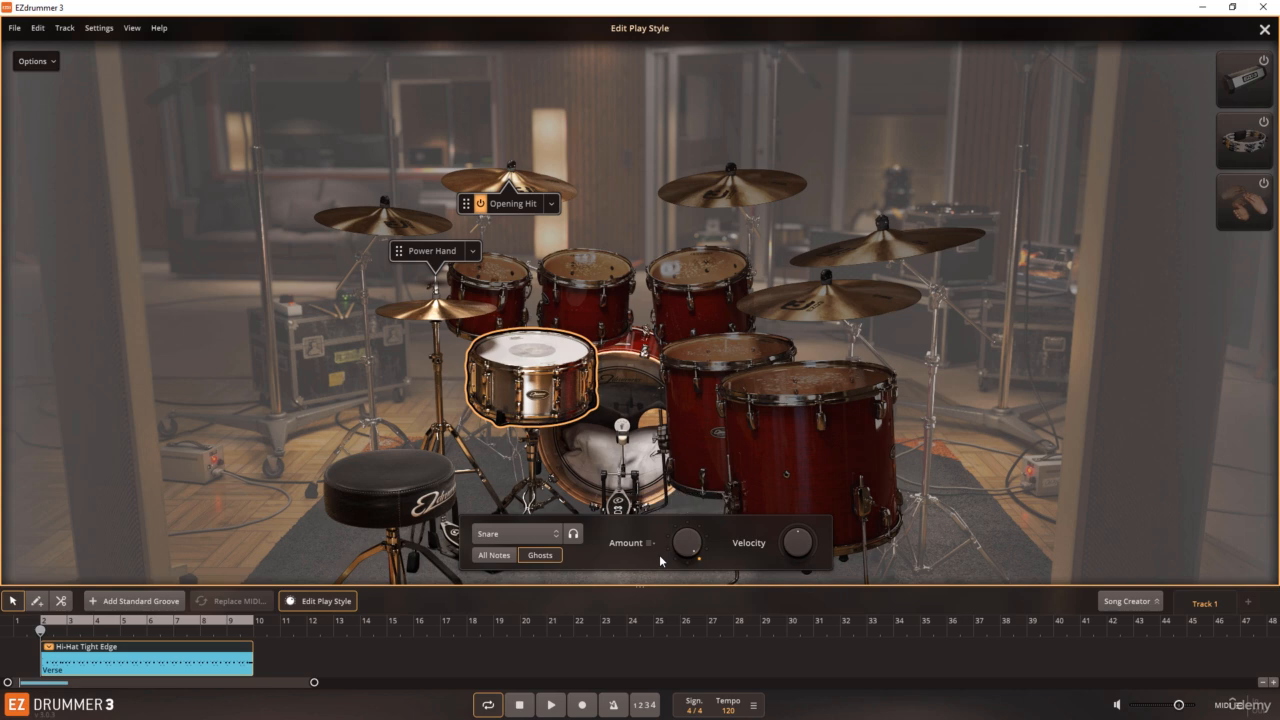
click(554, 705)
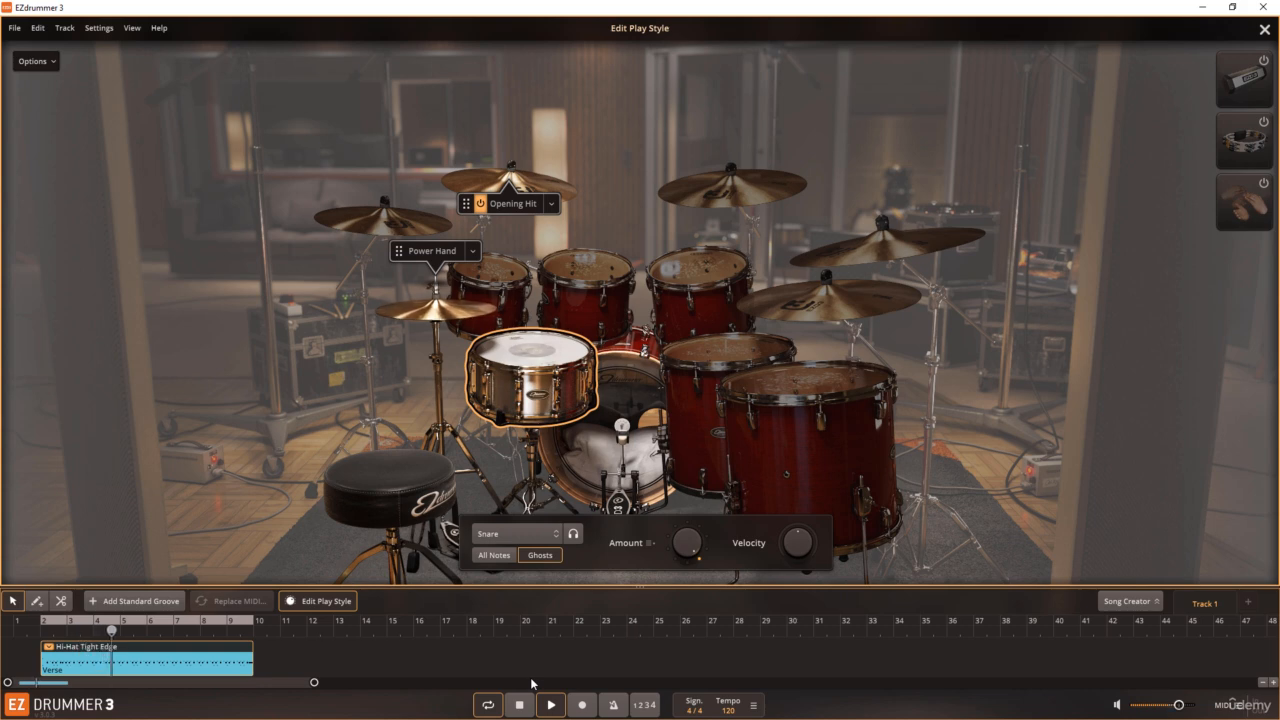
click(519, 705)
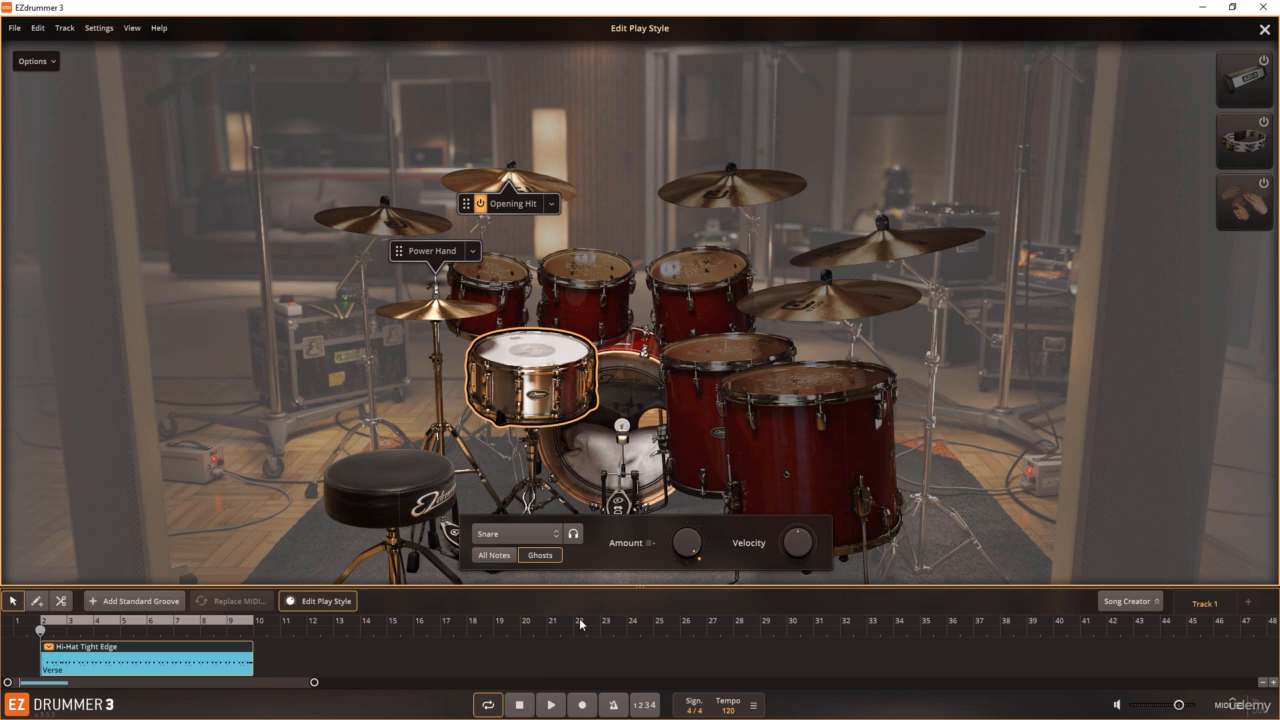
Step: Lower the snare ghost velocity to -67, bring it back close to the original level during playback, and stop
drag(792, 543, 786, 558)
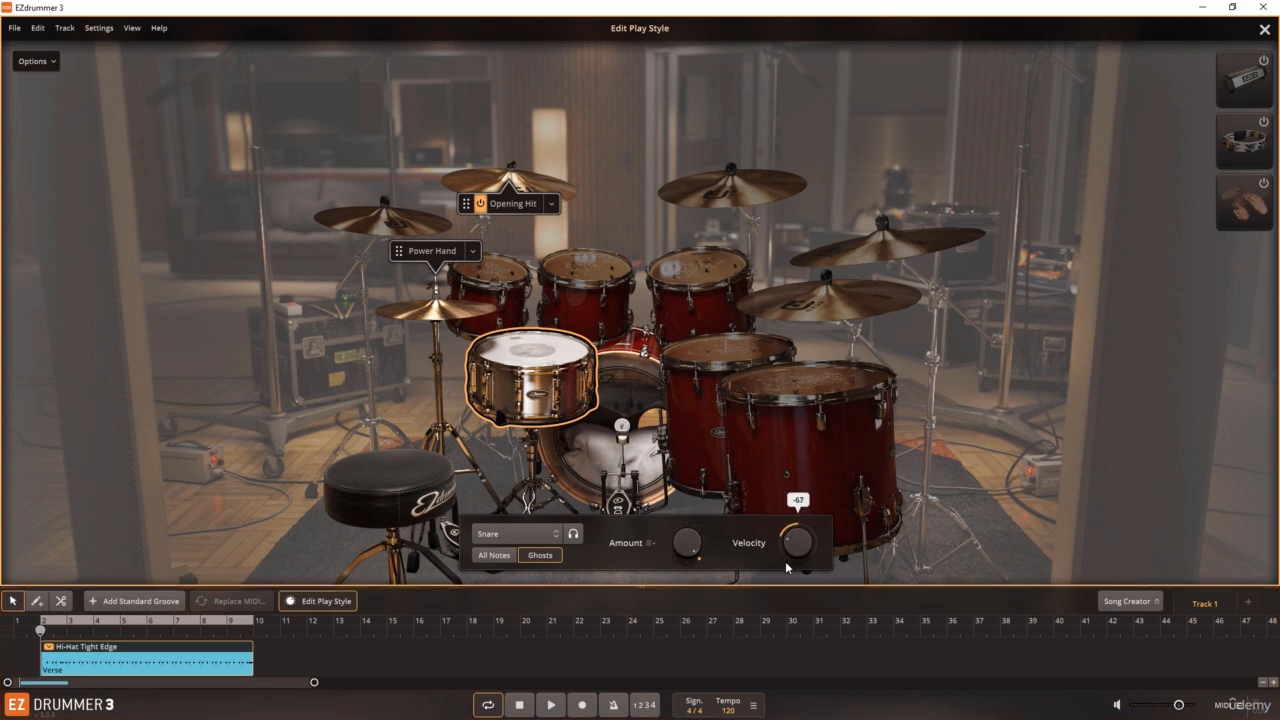
click(557, 706)
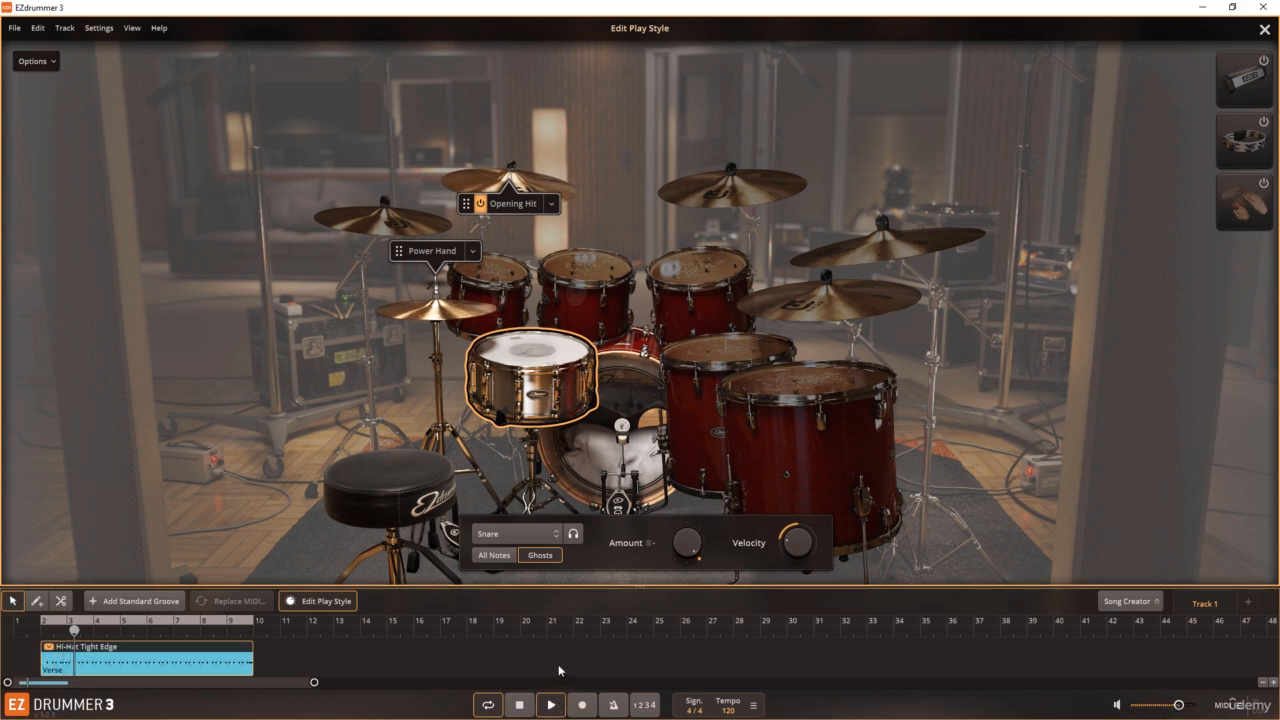
drag(787, 546, 797, 543)
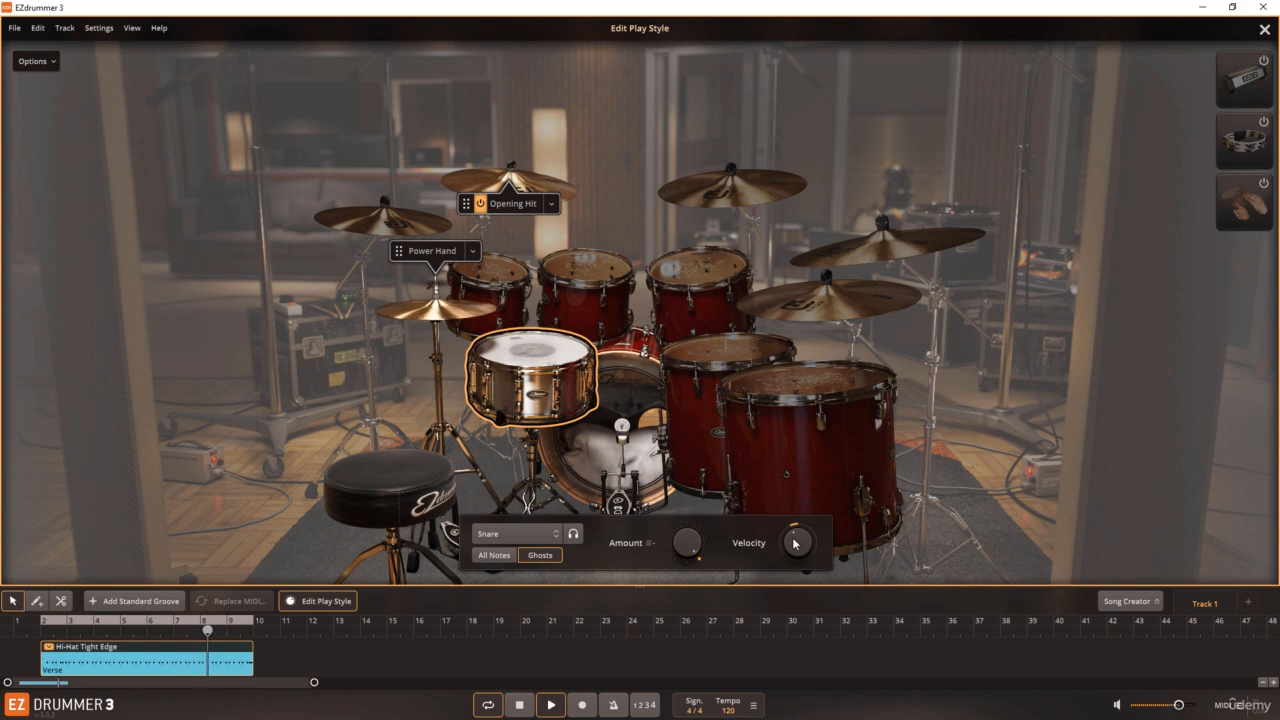
click(531, 695)
click(543, 668)
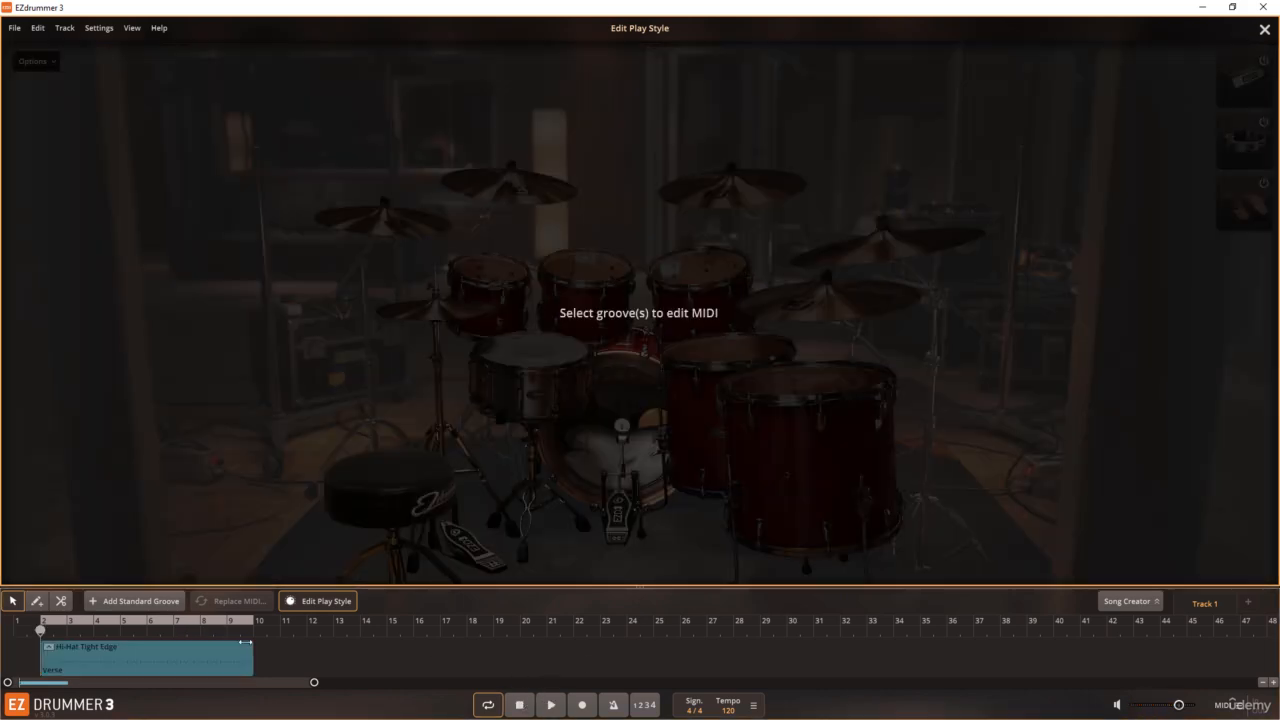
Step: Reselect the Hi-Hat Tight Edge groove, thin out the hi-hat's notes with a lower Amount, and start playback
click(106, 651)
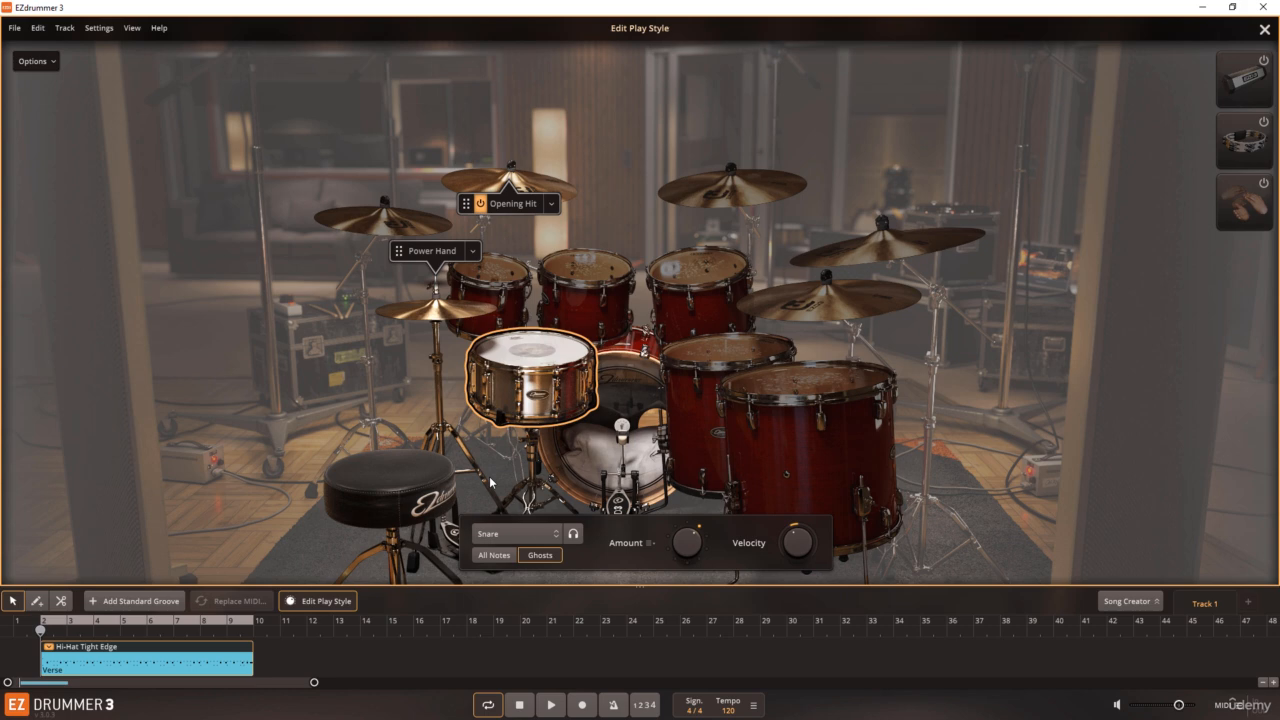
click(456, 317)
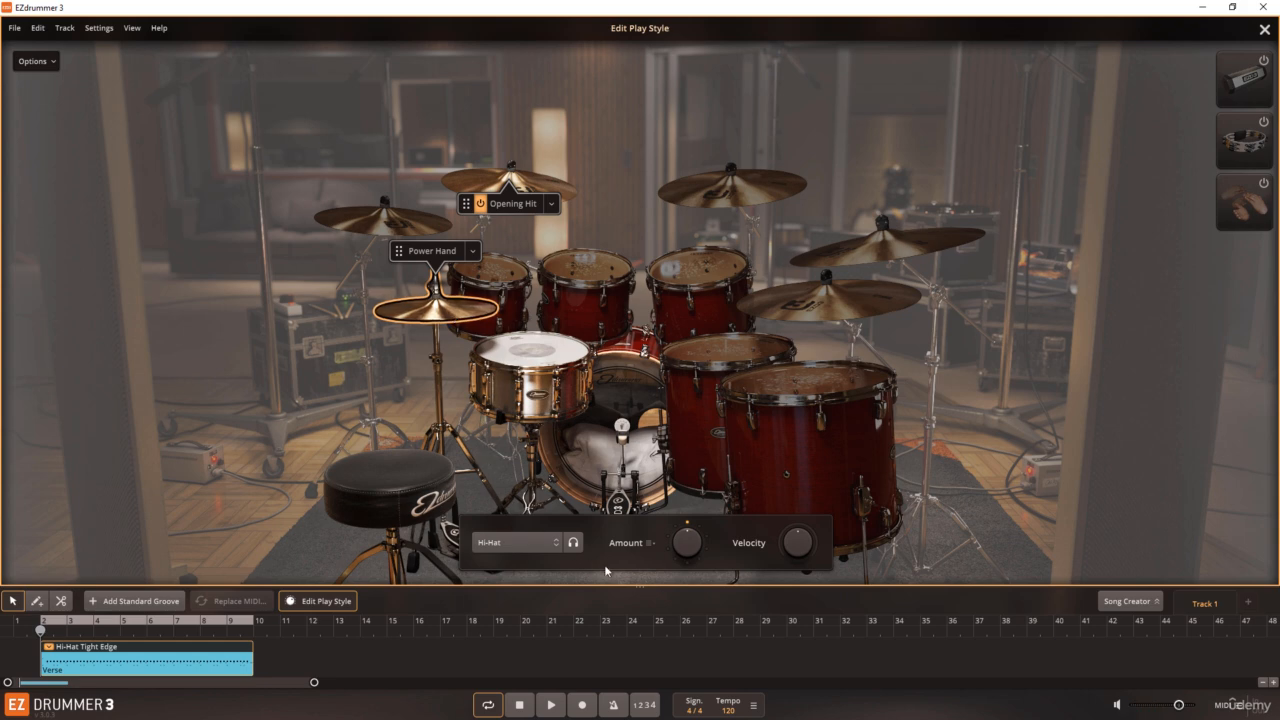
drag(680, 549, 676, 638)
click(557, 704)
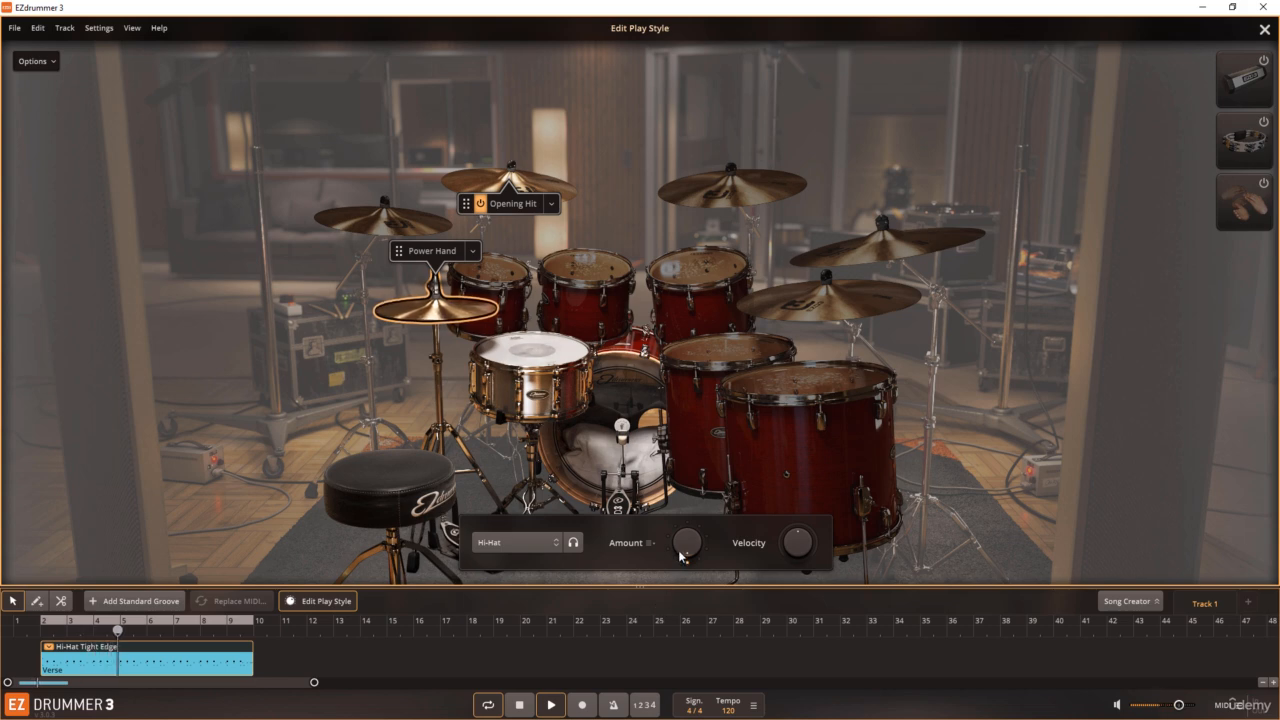
Step: Vary the hi-hat's Amount during playback, settle slightly above the original number of notes, and stop the groove
mouse_move(680, 551)
drag(680, 551, 673, 440)
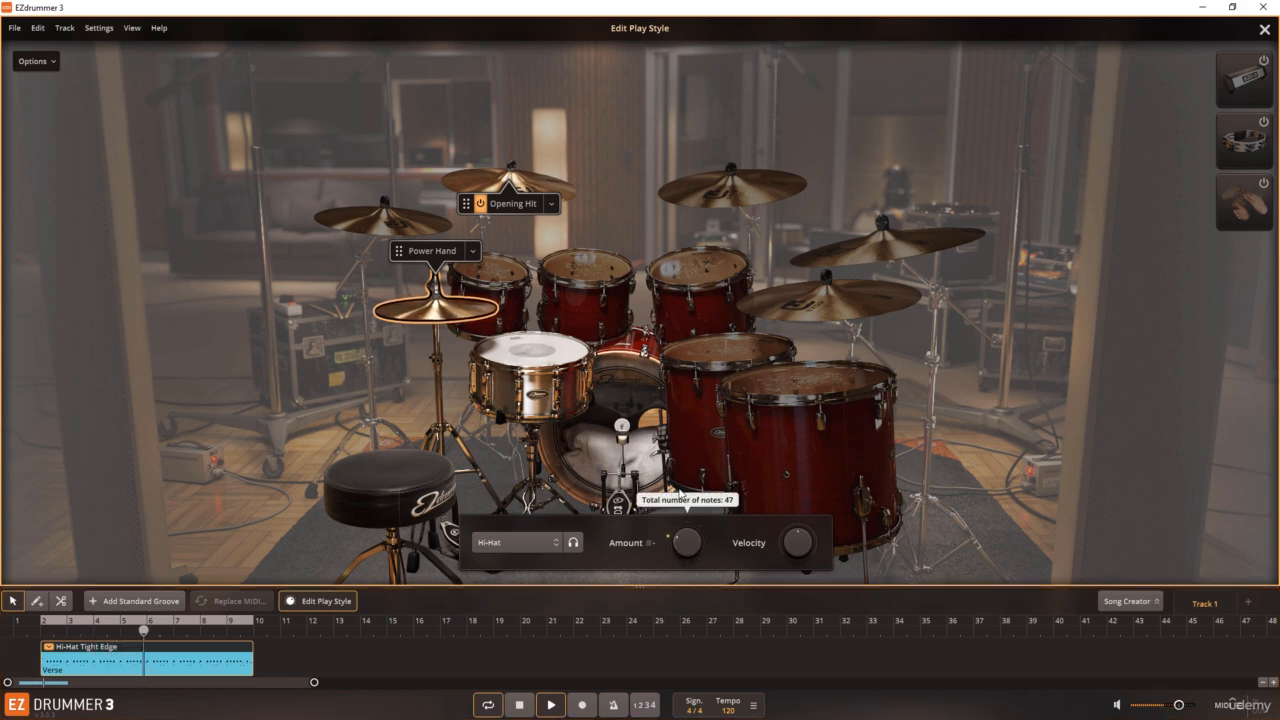
drag(684, 548, 686, 512)
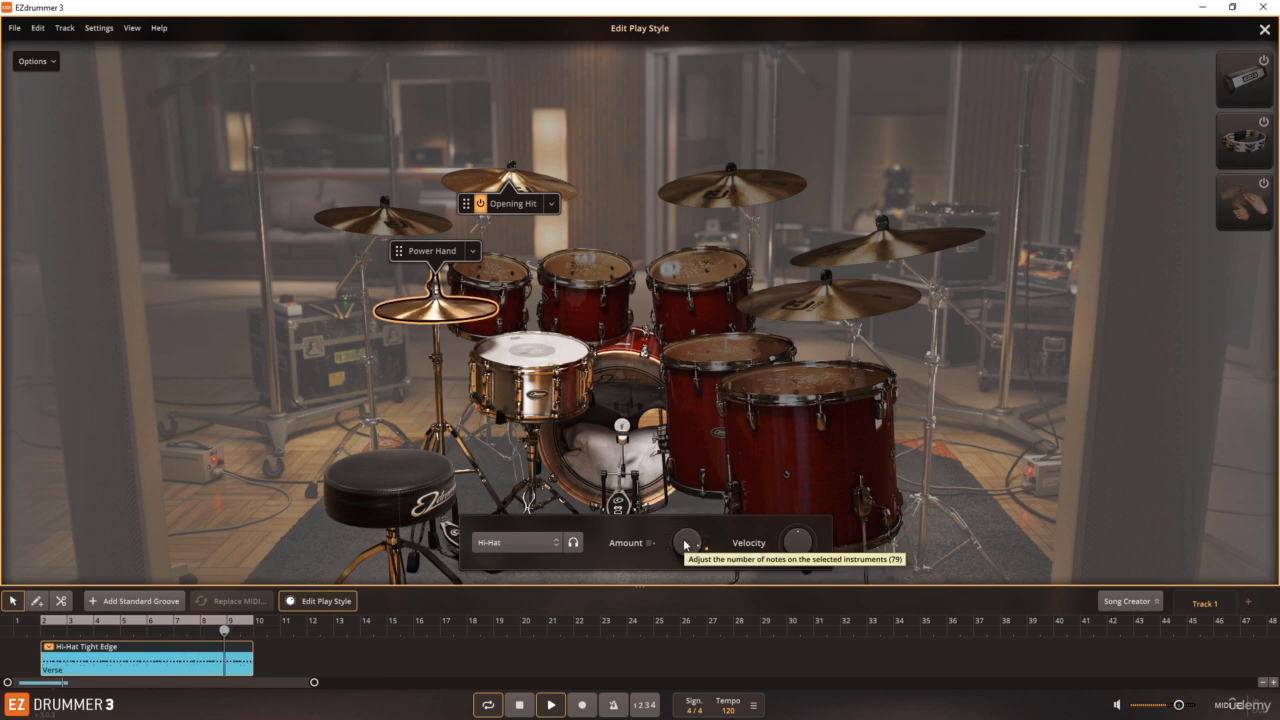
drag(686, 545, 681, 551)
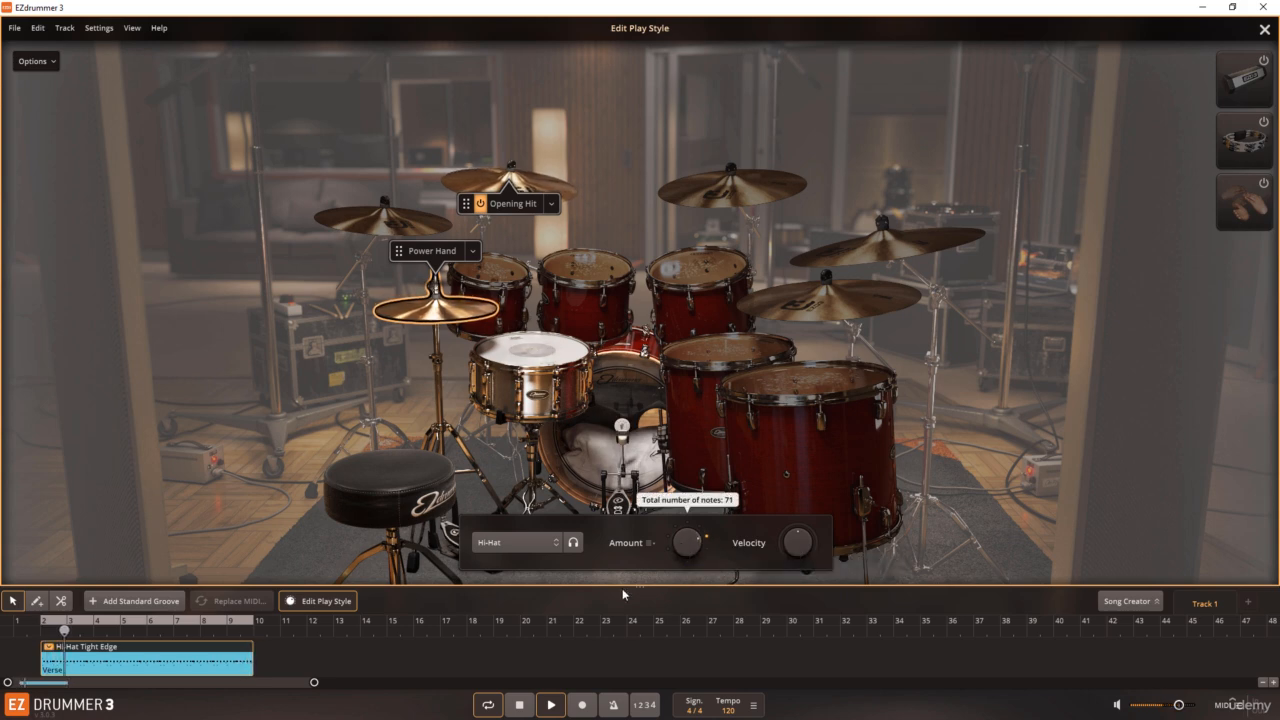
click(524, 703)
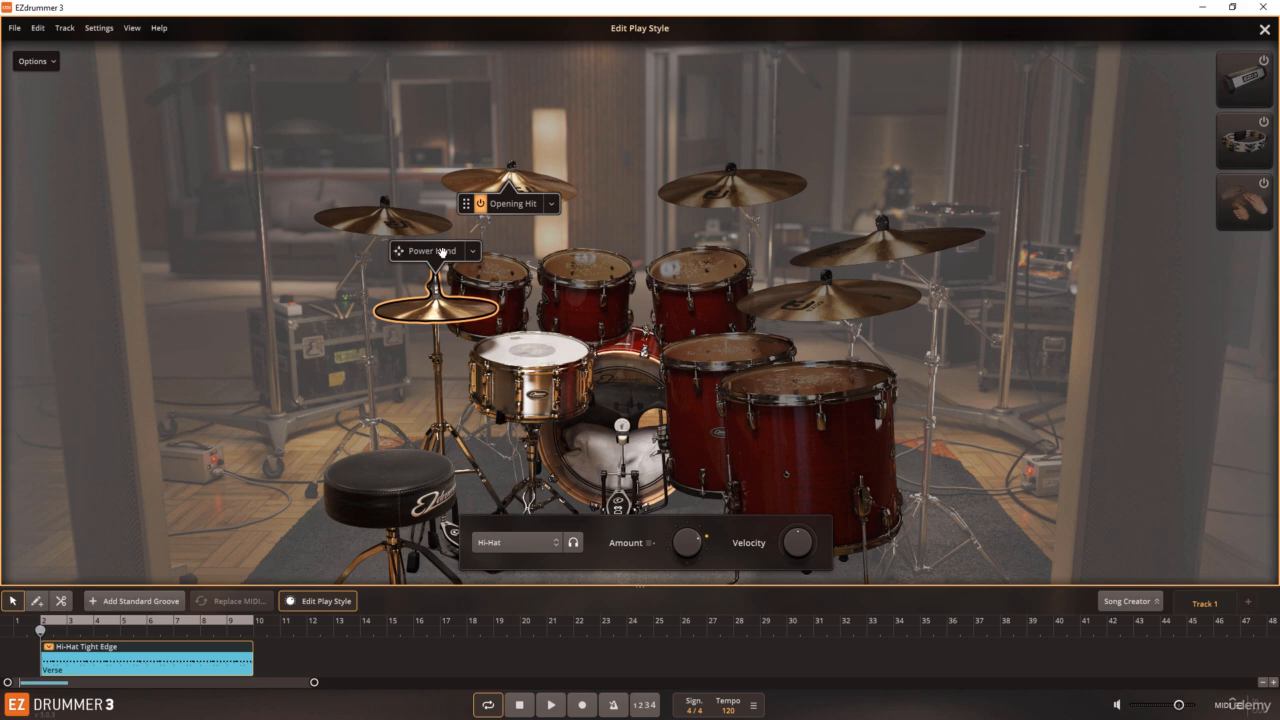
Step: Move the Power Hand from the hi-hat to the ride cymbal and listen to the groove
drag(443, 251, 838, 289)
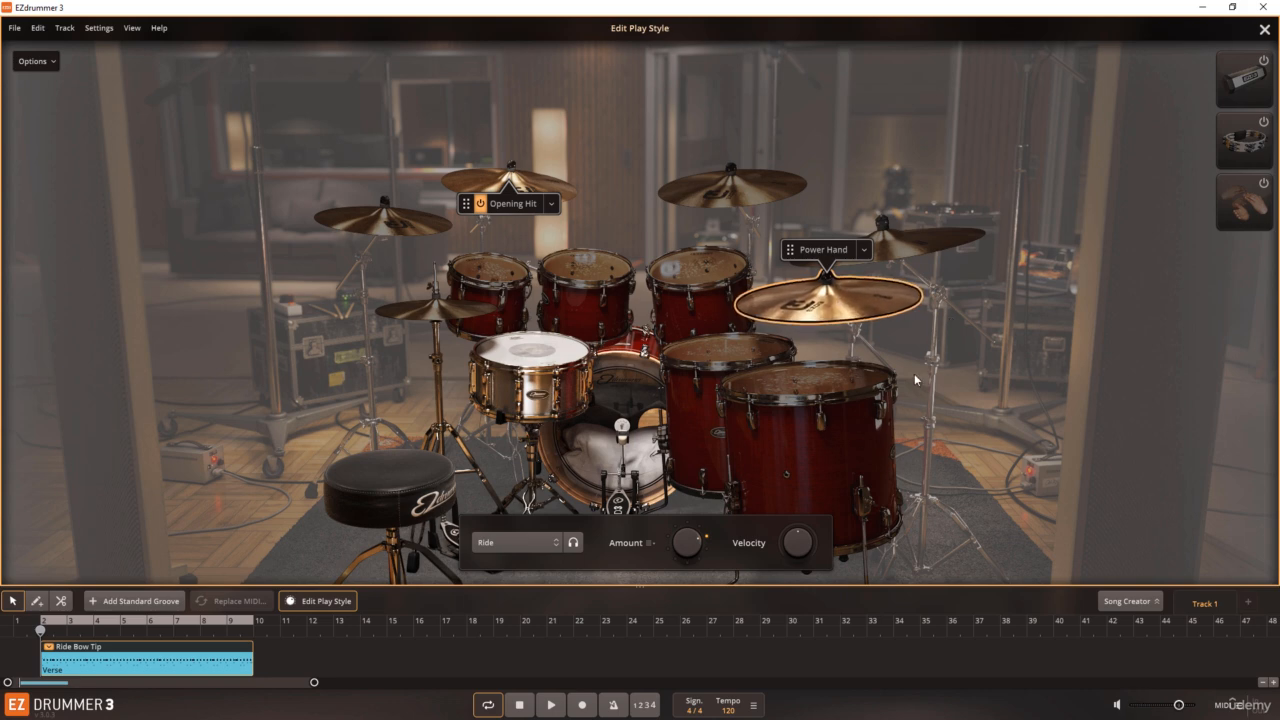
click(553, 703)
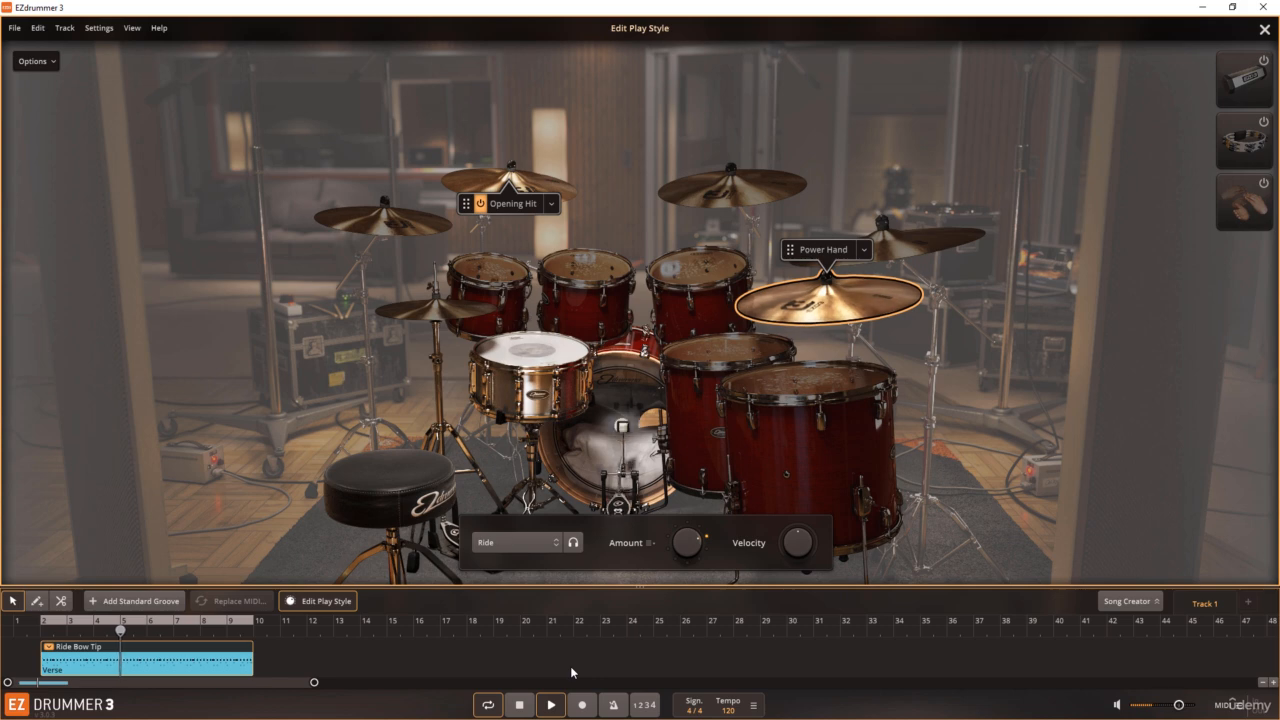
click(520, 704)
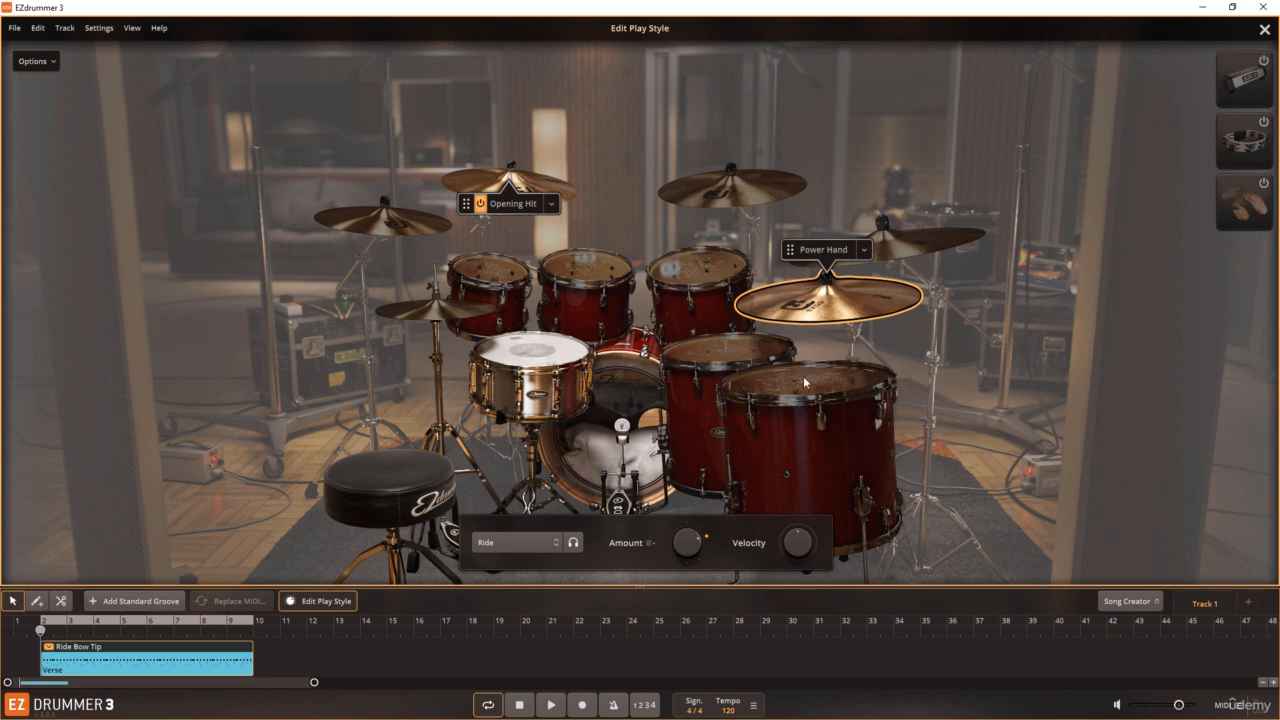
Step: Choose the Offbeat Accents variation for the ride's Power Hand, listen, and return the ride's Amount to the original setting
click(864, 251)
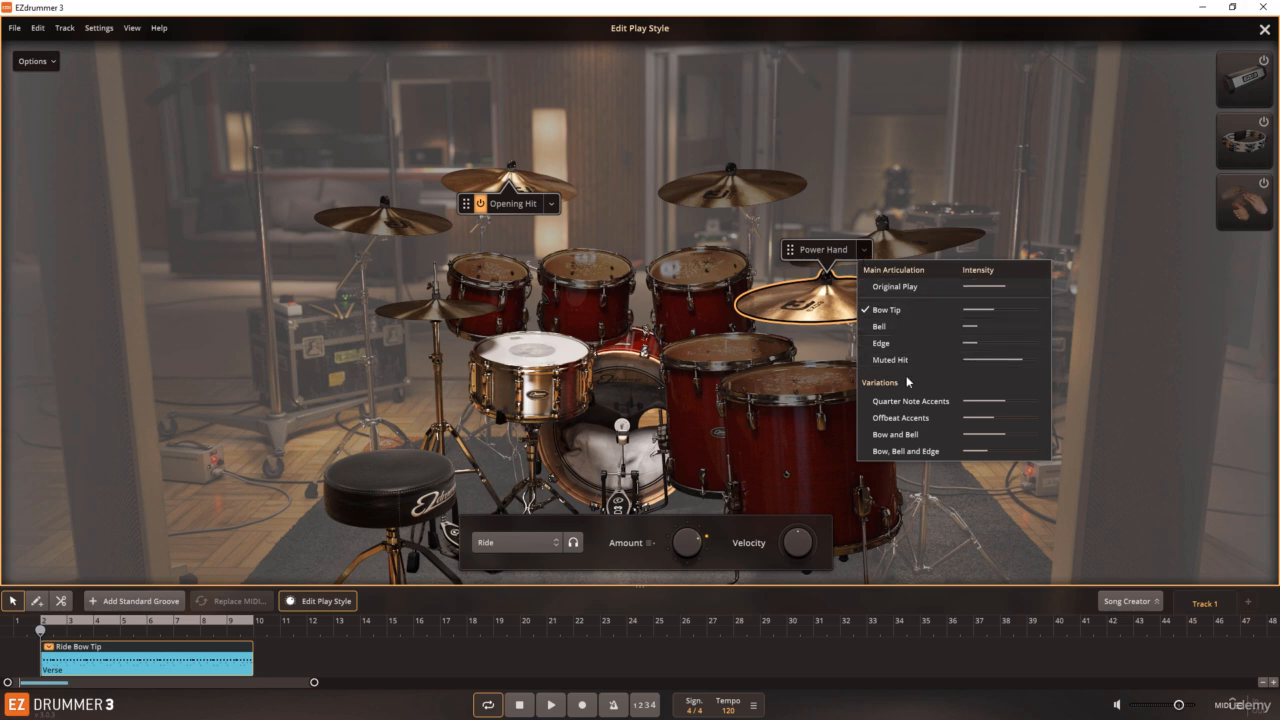
click(908, 419)
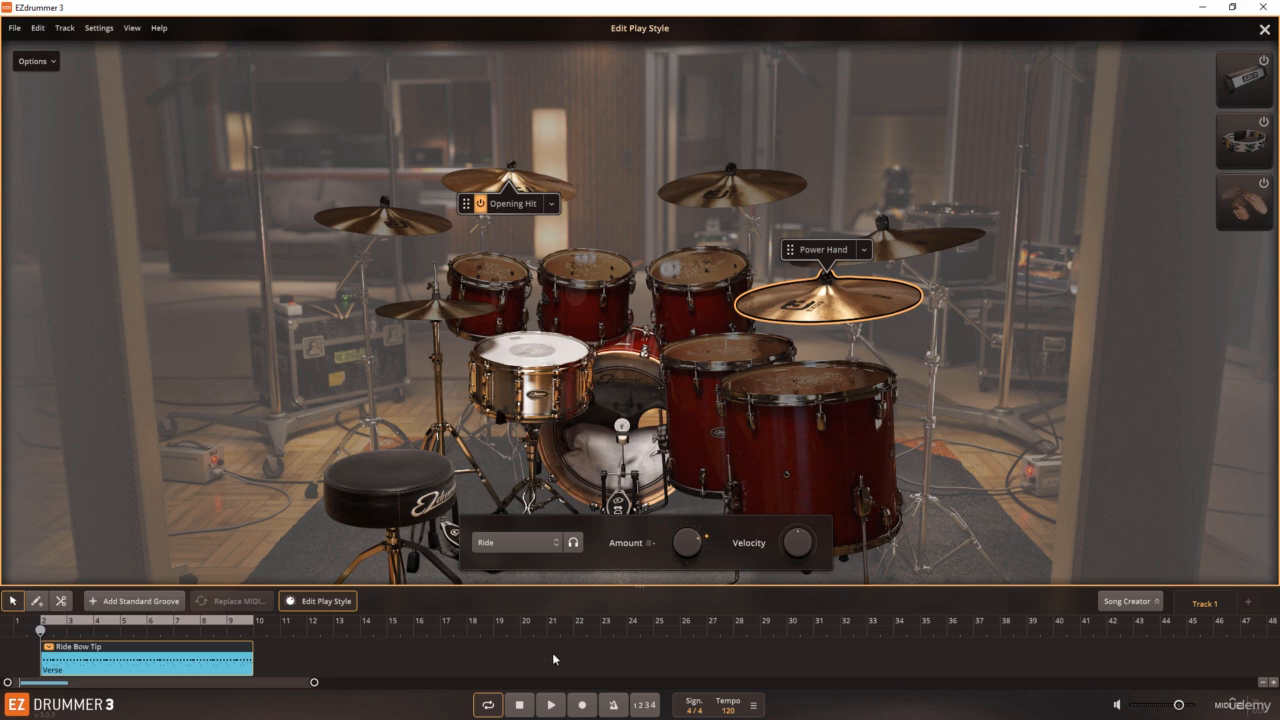
click(551, 705)
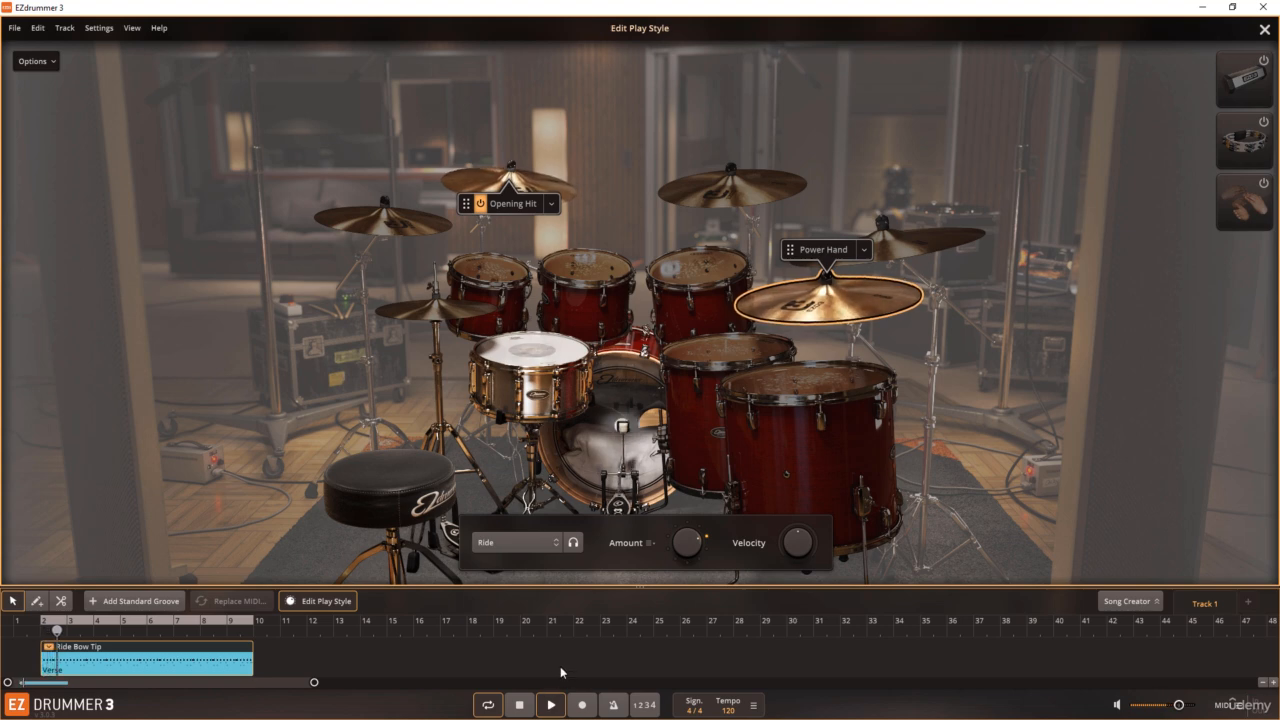
mouse_move(684, 546)
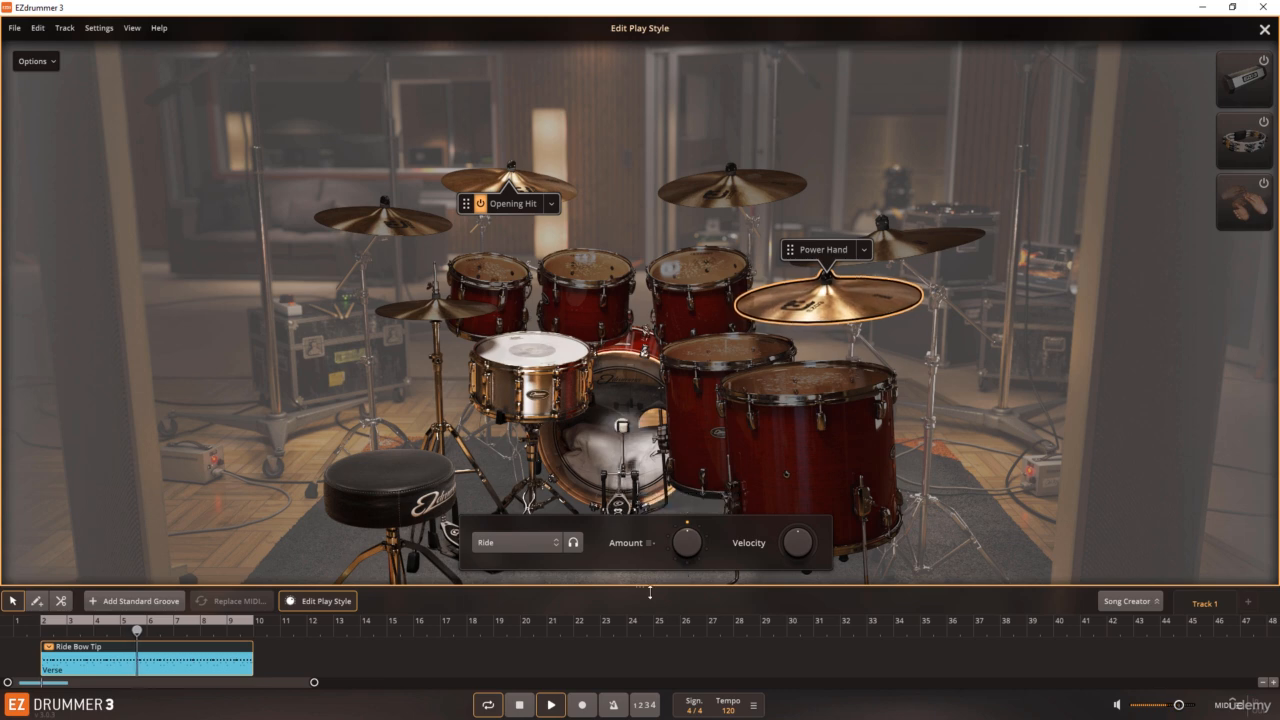
key(space)
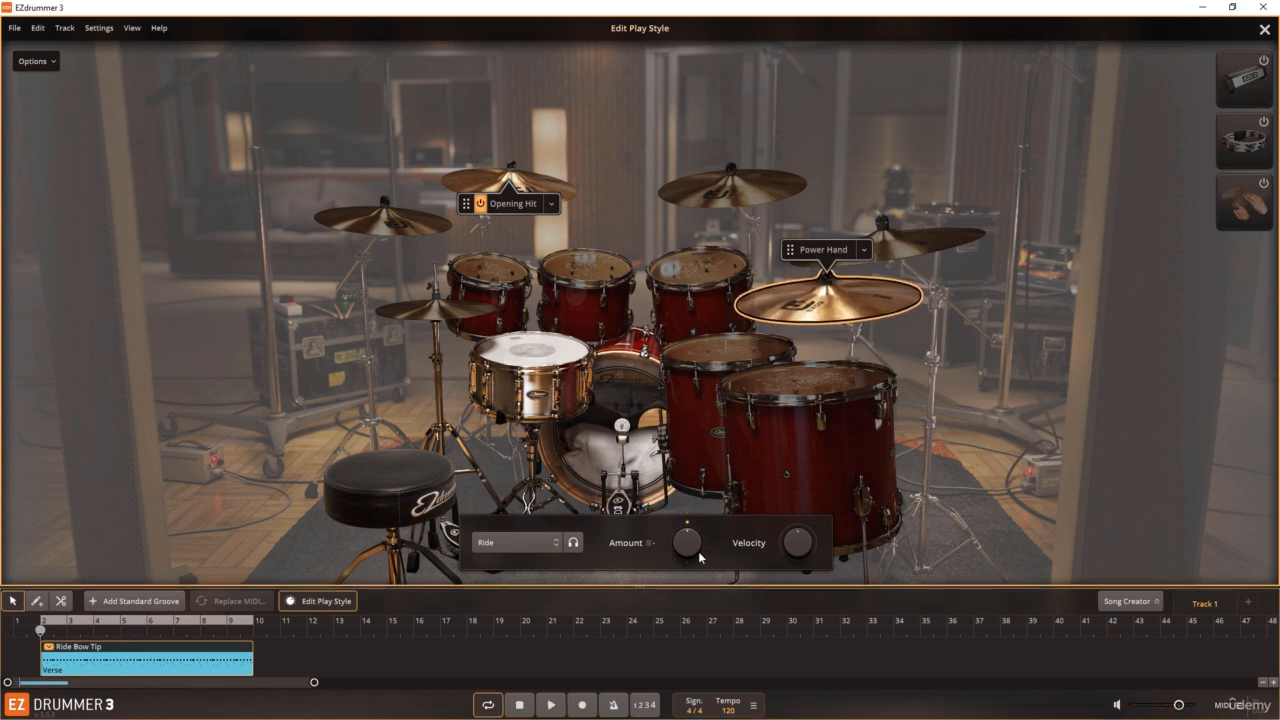
Step: Lower the ride's velocity to -42 and listen briefly to the groove
drag(796, 545, 791, 566)
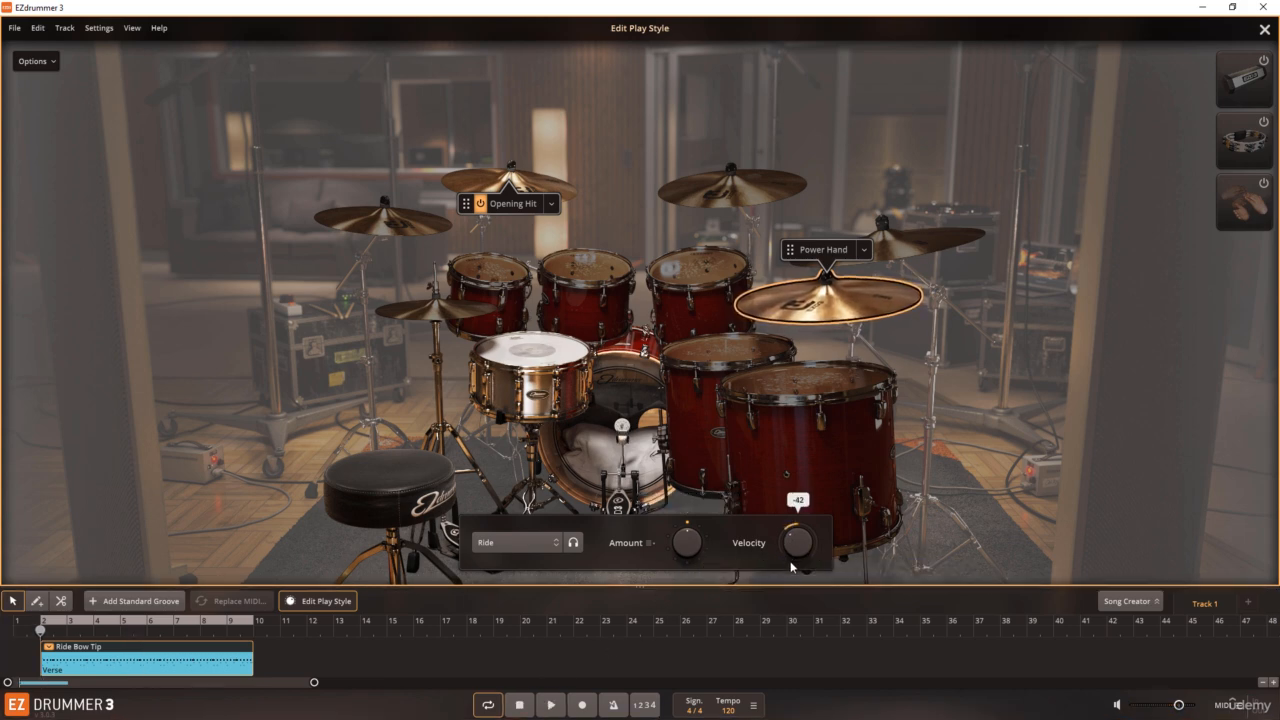
click(551, 705)
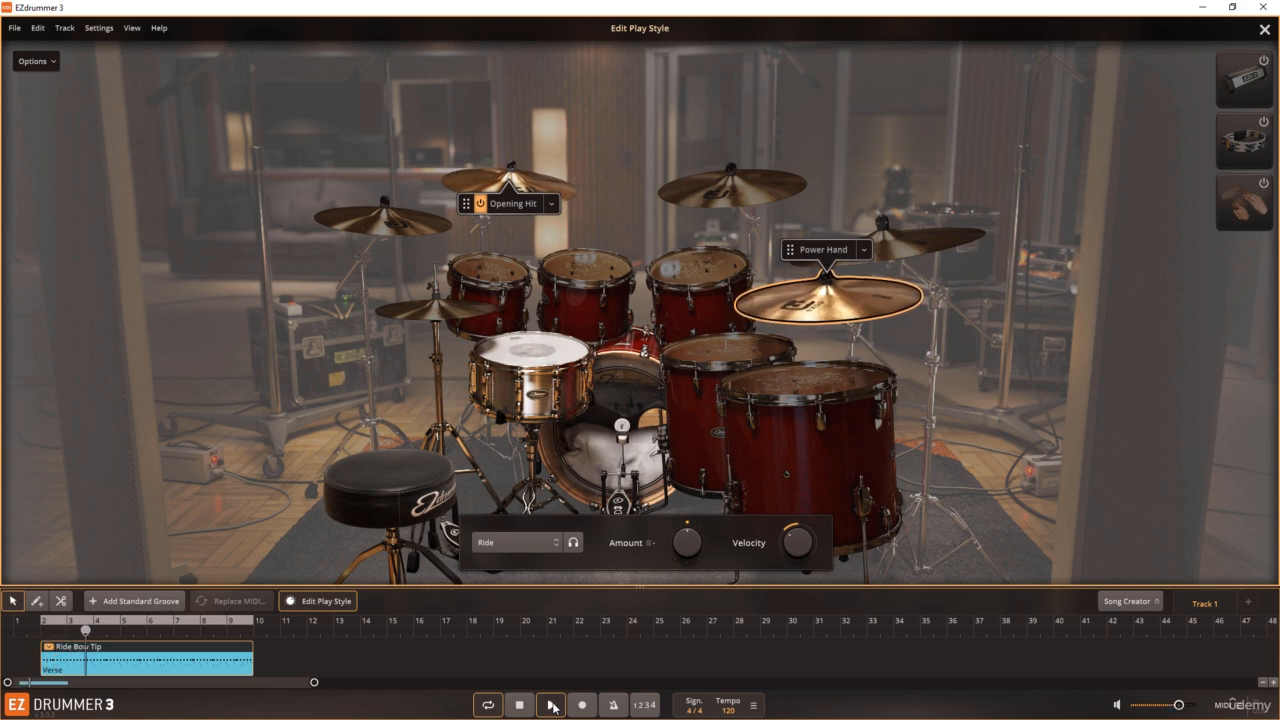
click(551, 705)
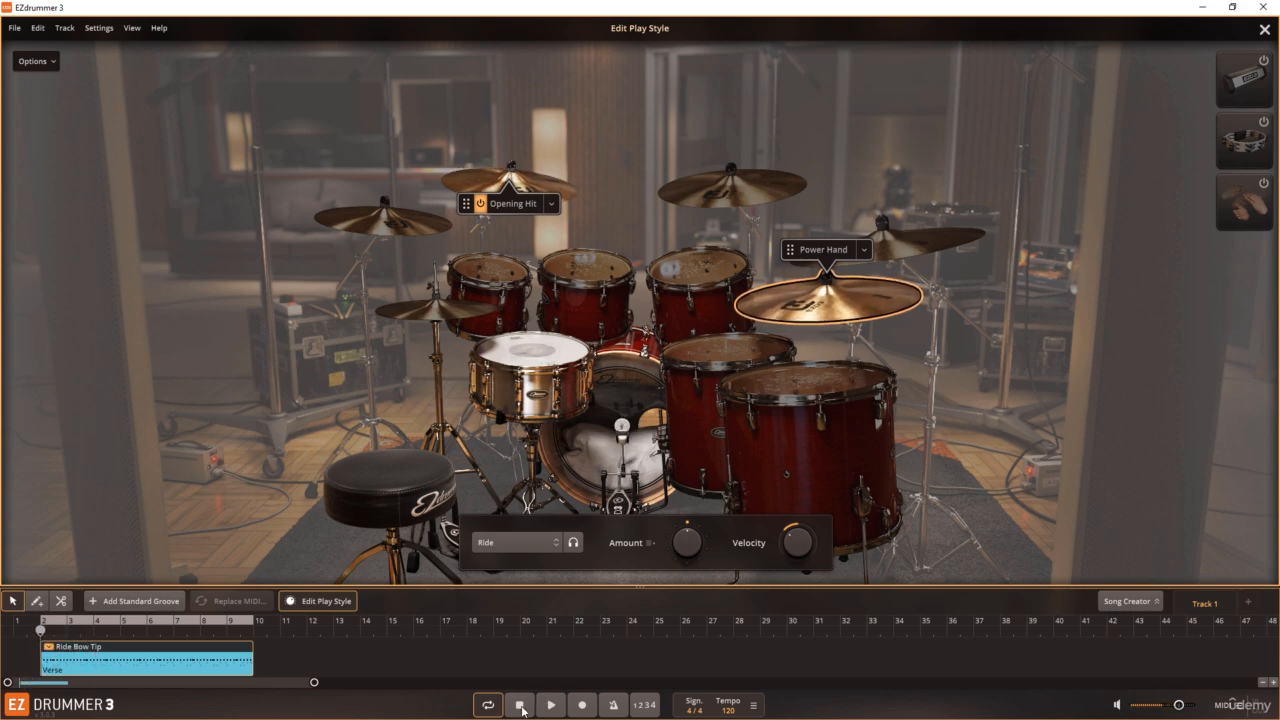
Step: Choose the Bow, Bell and Edge variation for the ride, raise its velocity close to the original during playback, and stop
click(866, 251)
click(903, 450)
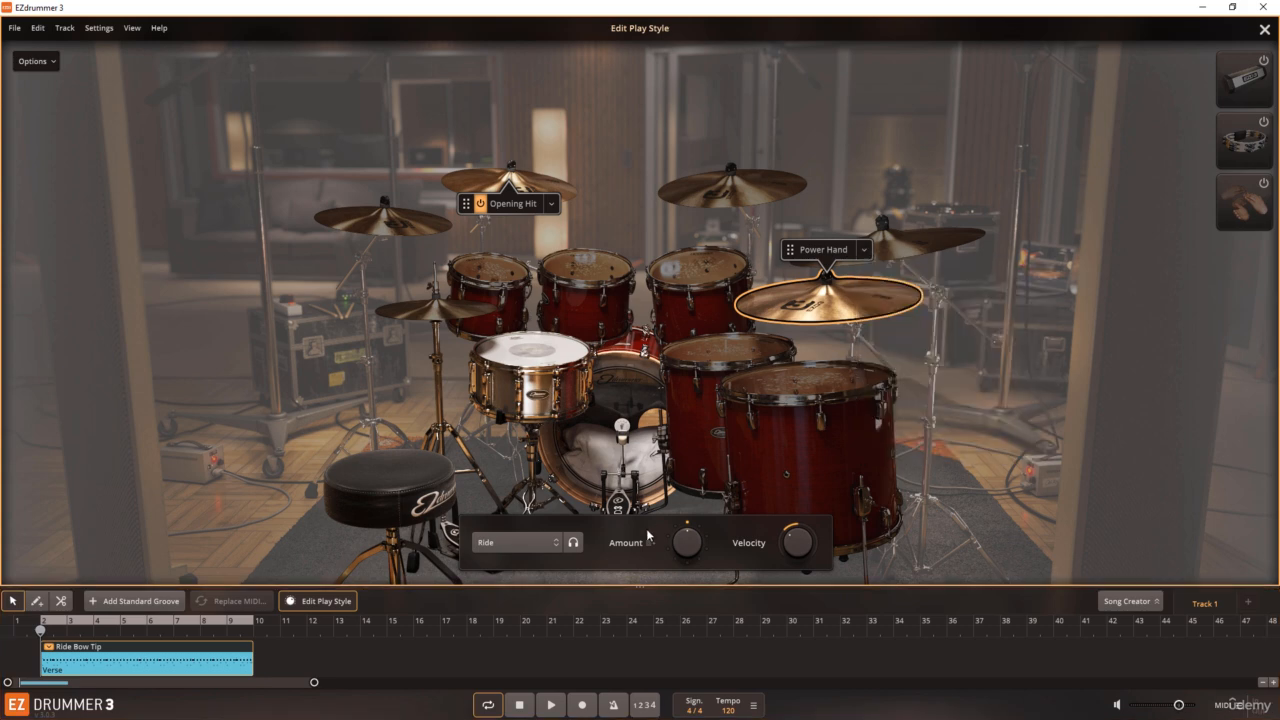
click(551, 705)
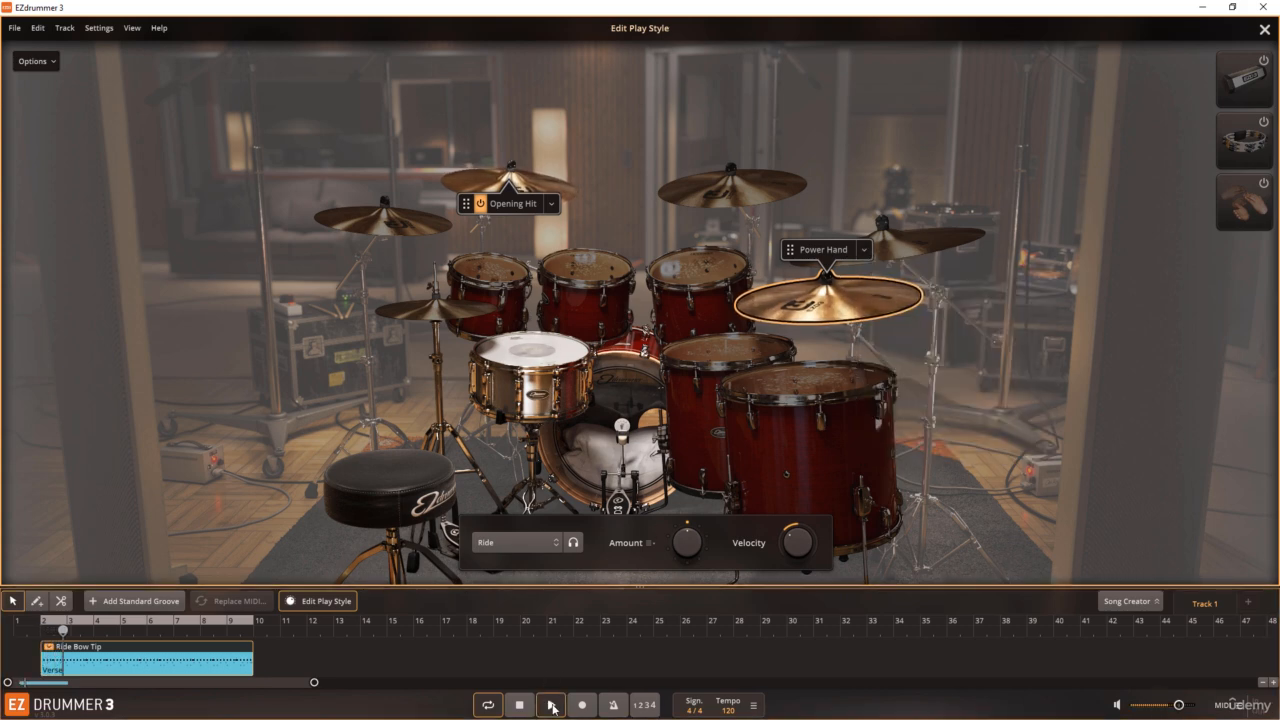
drag(788, 555, 790, 543)
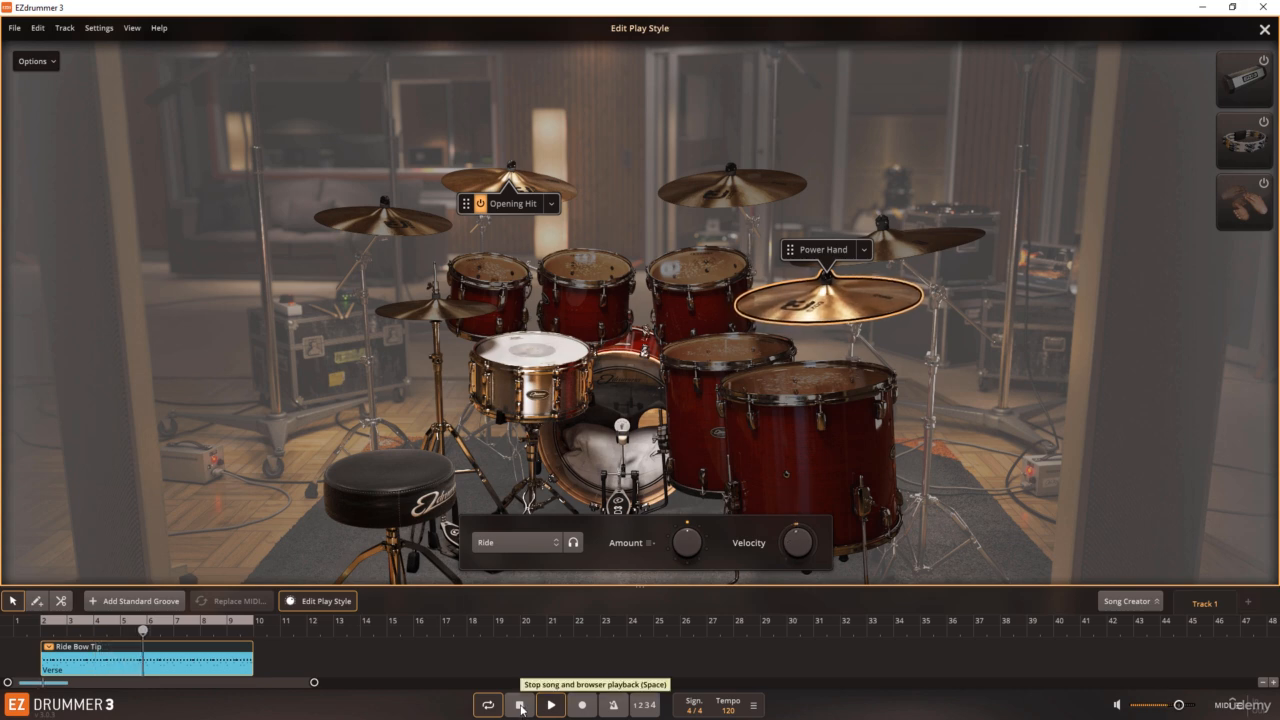
click(520, 706)
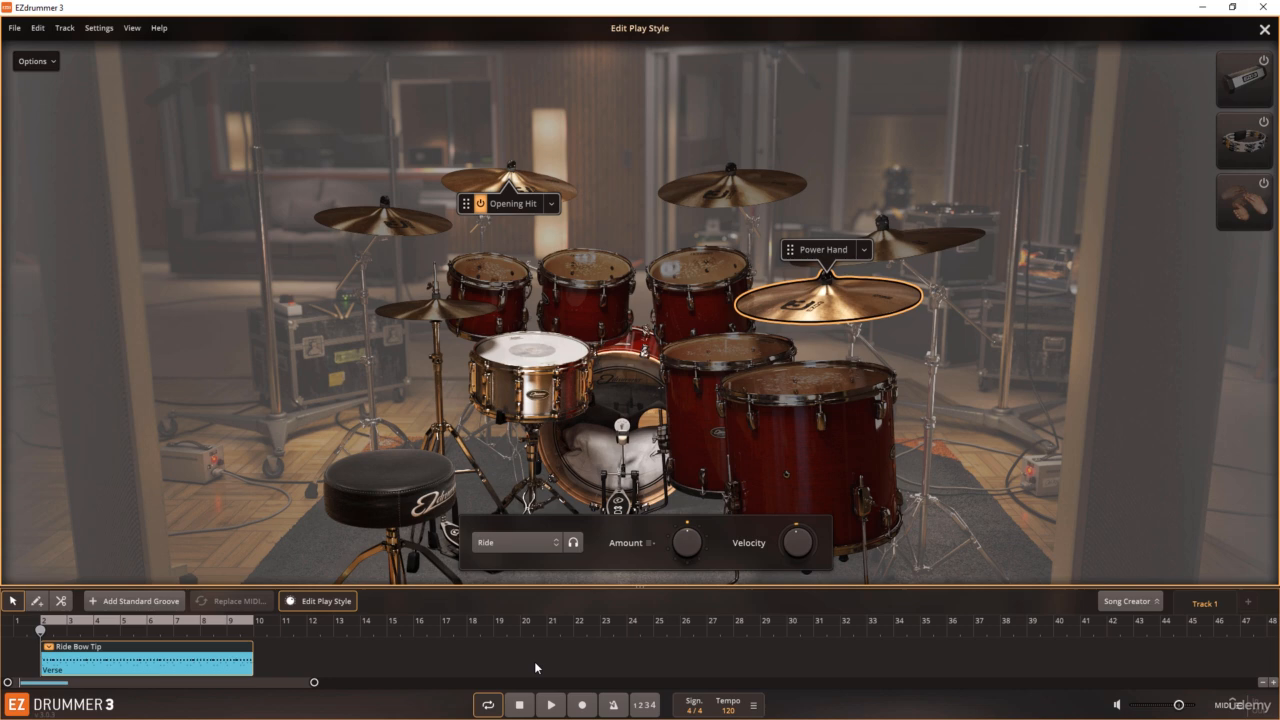
Step: View the Amount and Velocity settings of the shaker, tambourine and One Shot percussion, ending with the shaker selected
click(1234, 88)
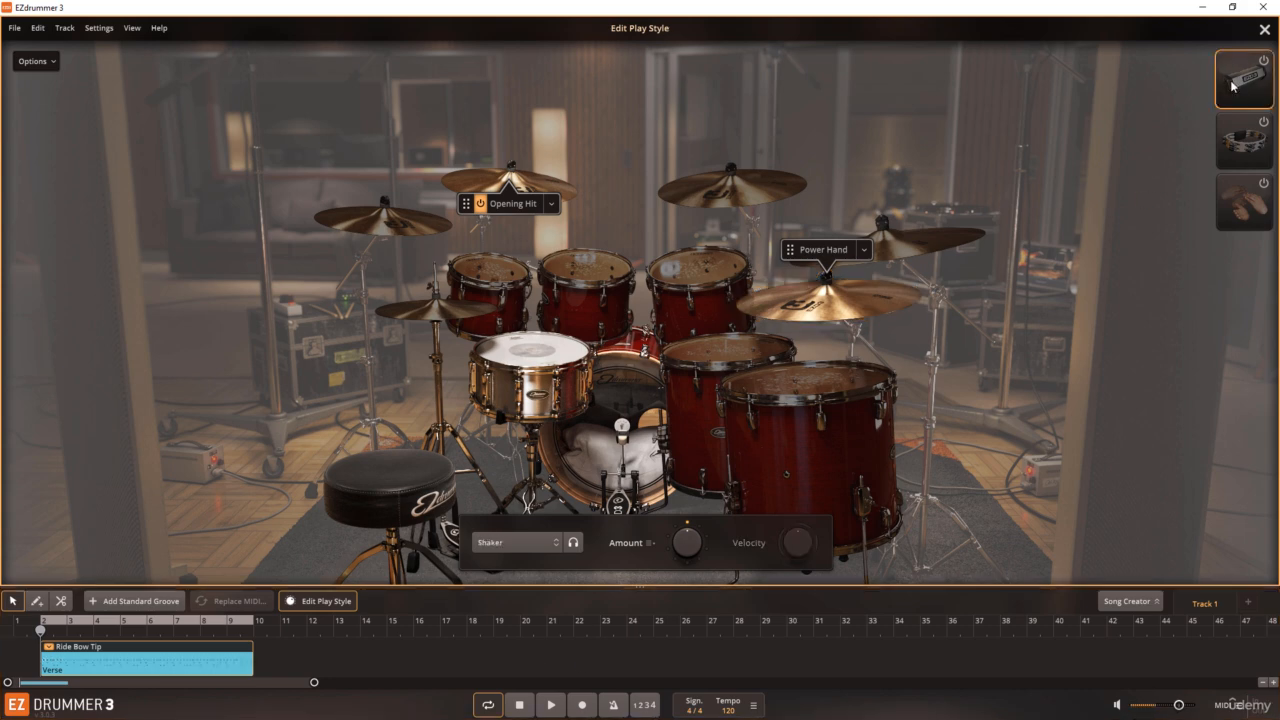
click(1235, 138)
click(1235, 204)
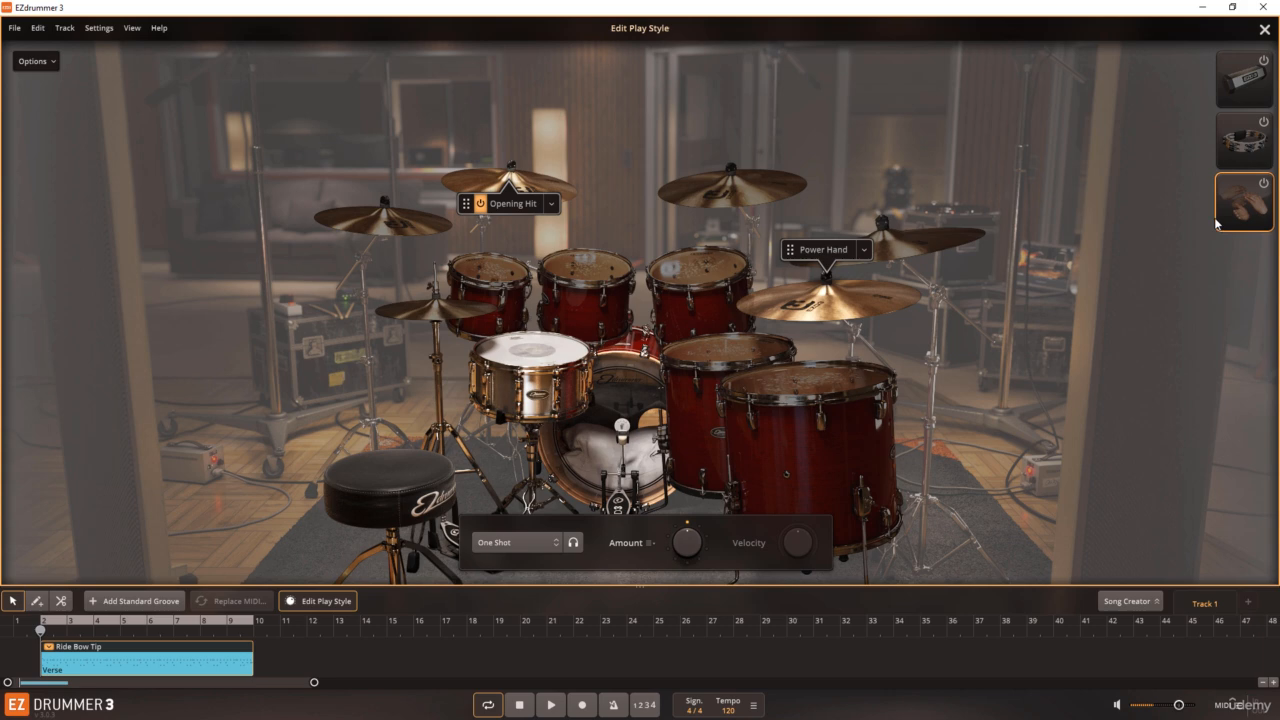
click(1243, 137)
click(1242, 90)
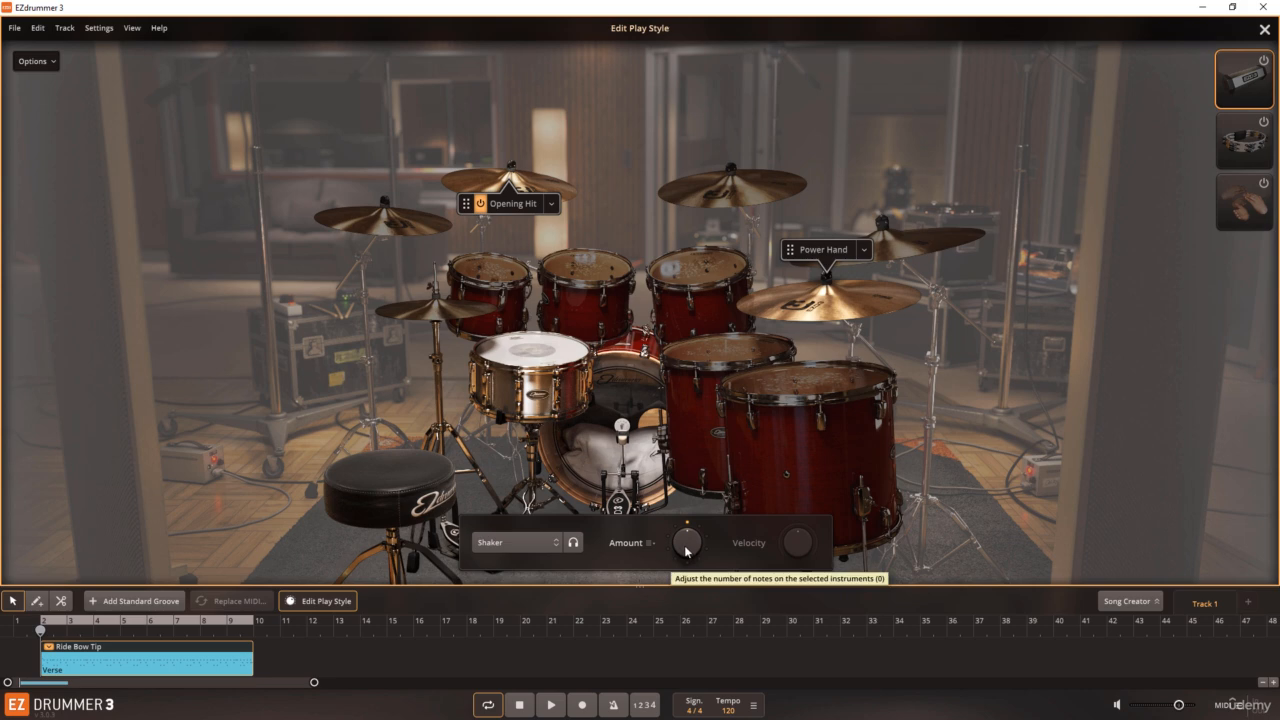
Step: Add a shaker part with the 4th Acc 1 3 pattern, play the groove, and raise the shaker's velocity
drag(685, 551, 693, 466)
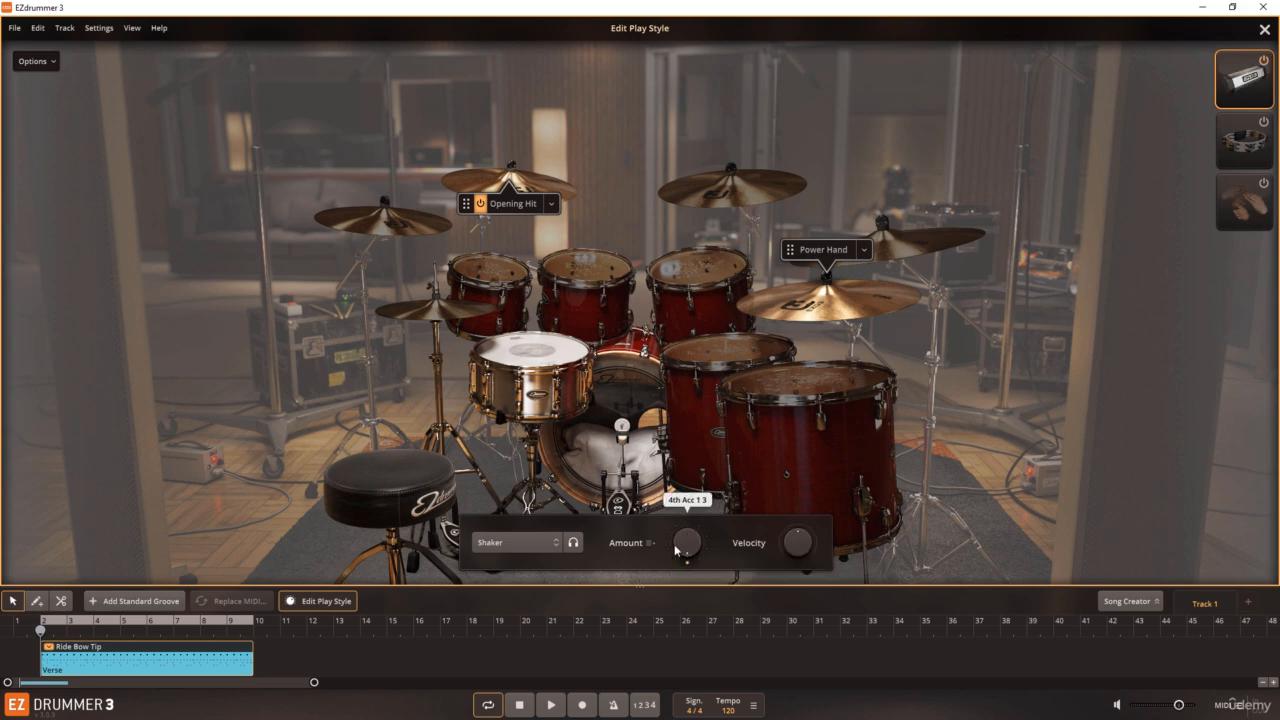
click(551, 704)
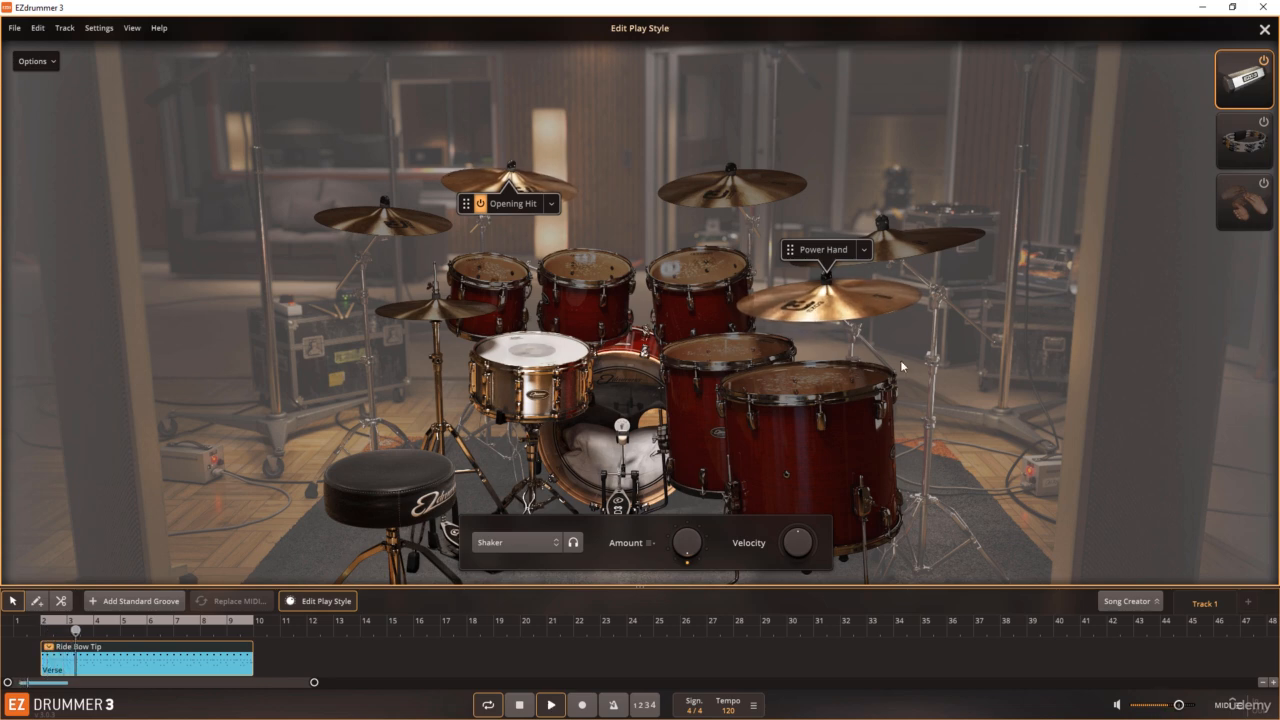
drag(798, 543, 795, 525)
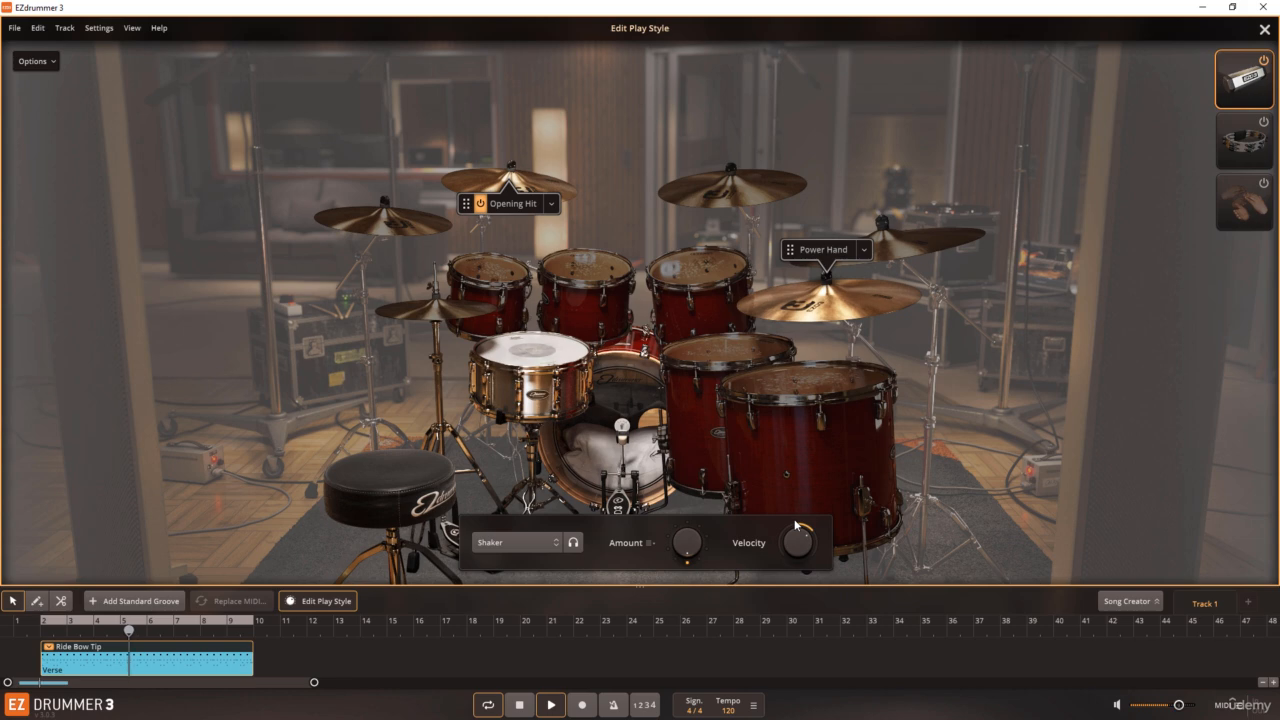
Step: Lower the shaker's velocity and adjust its amount while listening, and stop playback
drag(795, 531, 789, 568)
mouse_move(682, 552)
mouse_down()
mouse_move(681, 570)
mouse_move(679, 553)
mouse_up()
key(space)
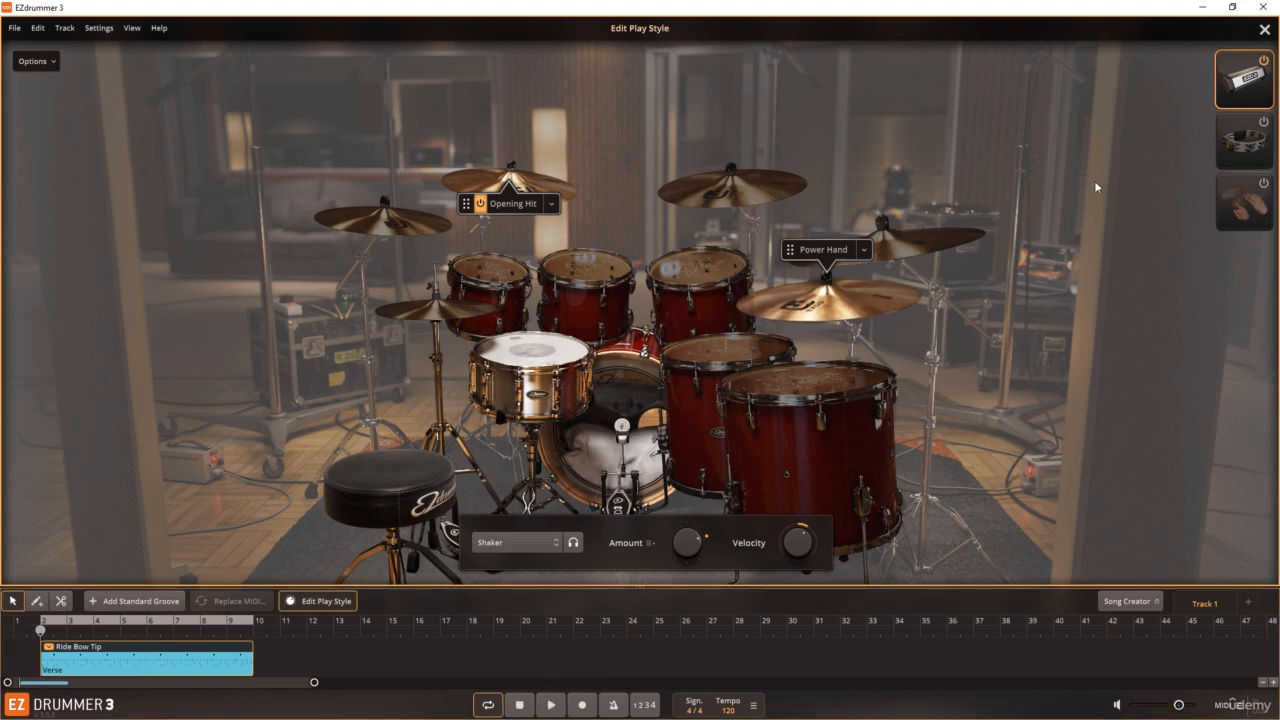
Step: Leave Edit Play Style, play the edited groove in the song, and stop playback
click(1265, 30)
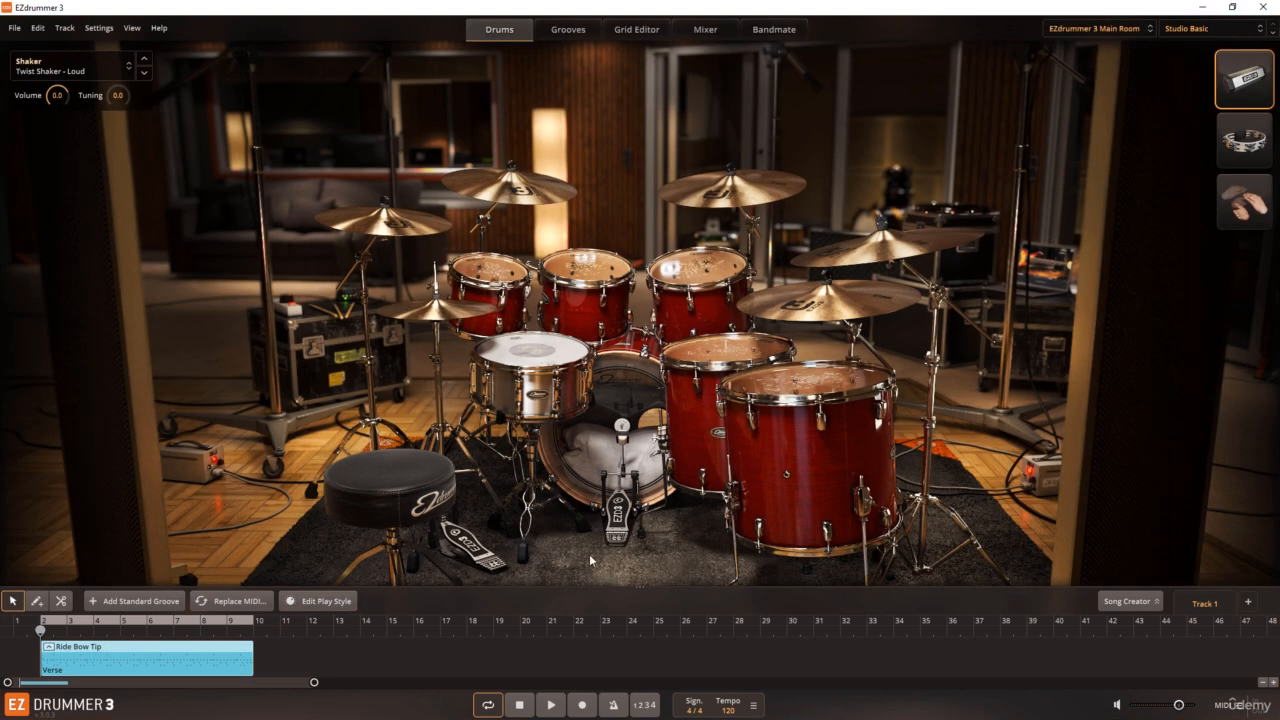
click(551, 705)
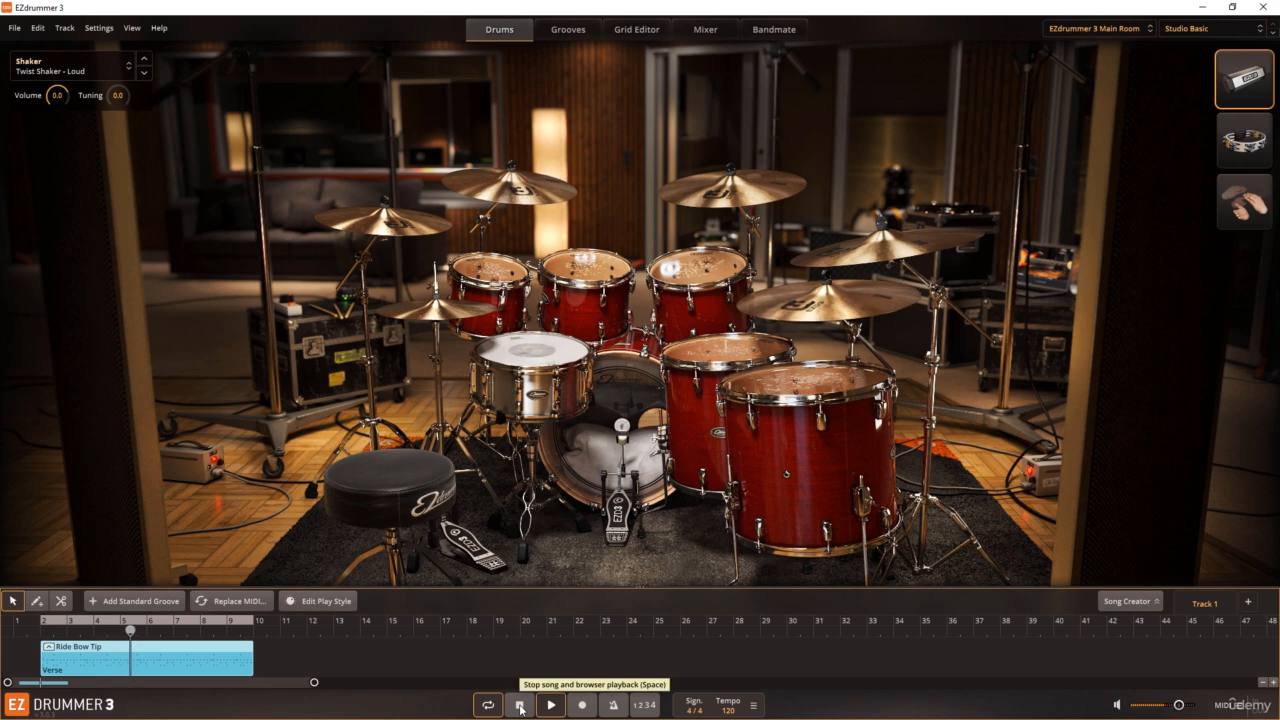
click(519, 705)
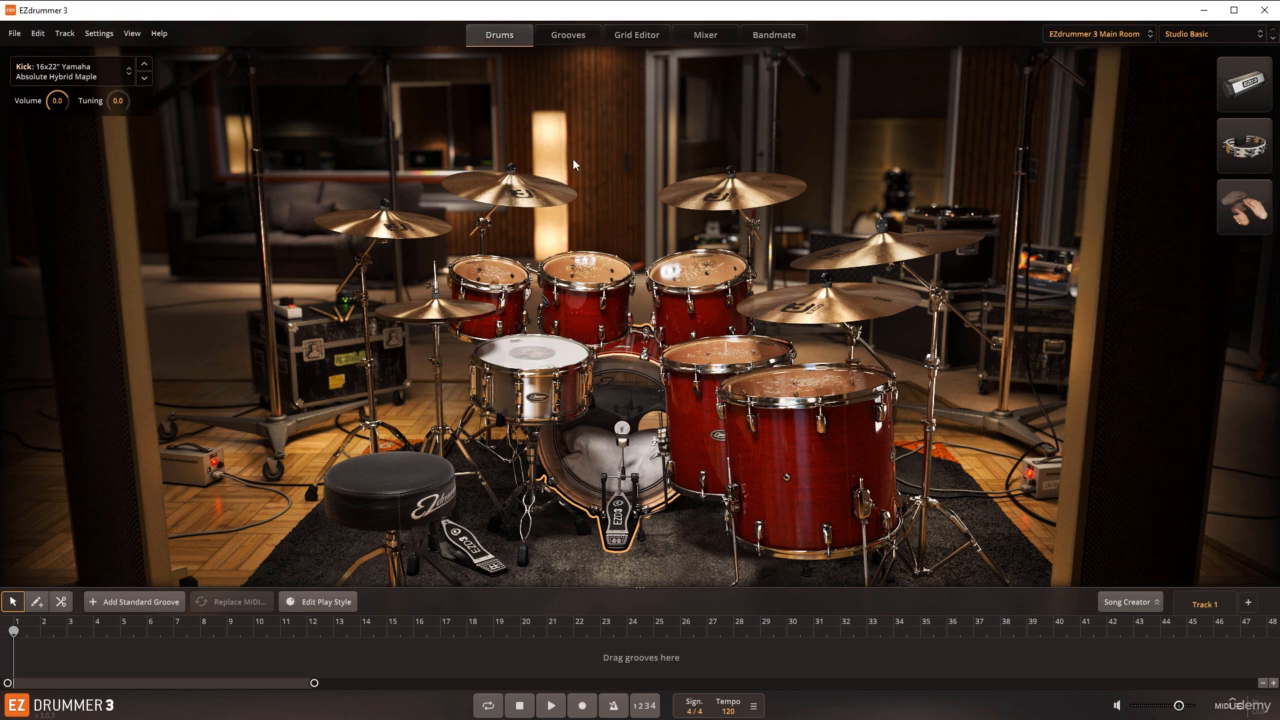
Step: View the bass program's Audio Tracker page for comparison and open the Bandmate page in EZdrummer 3
click(773, 36)
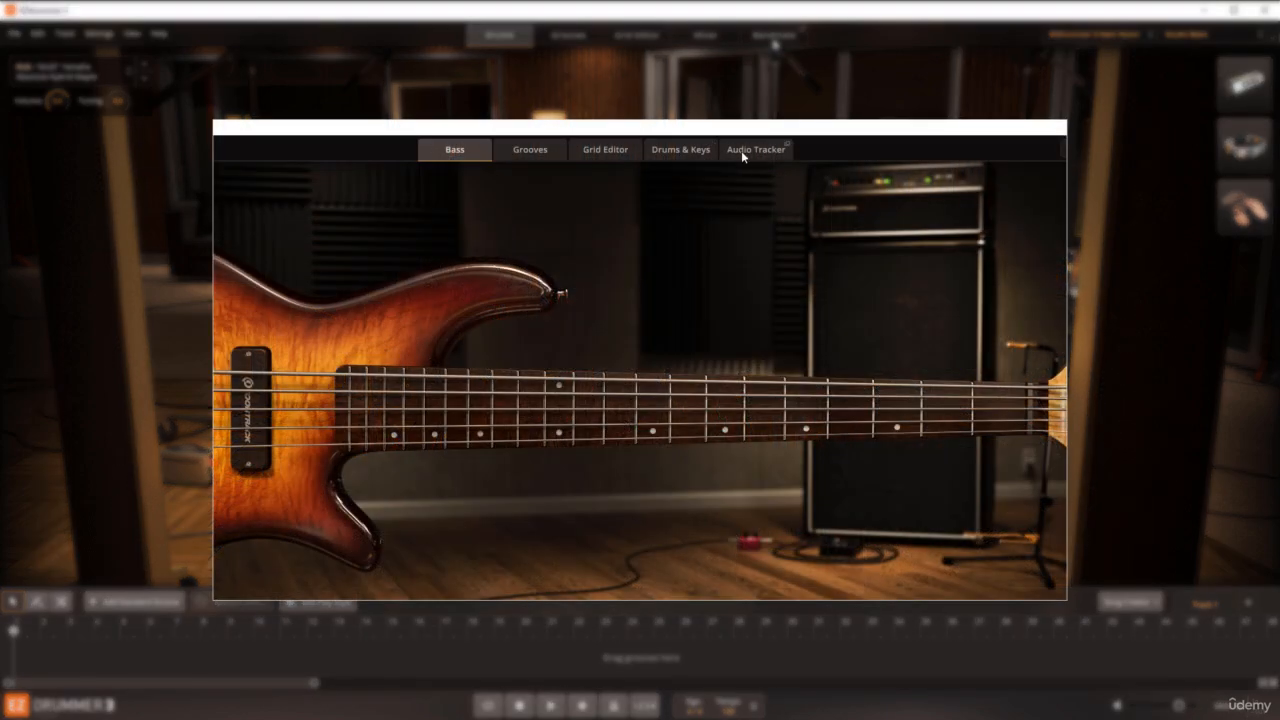
click(748, 152)
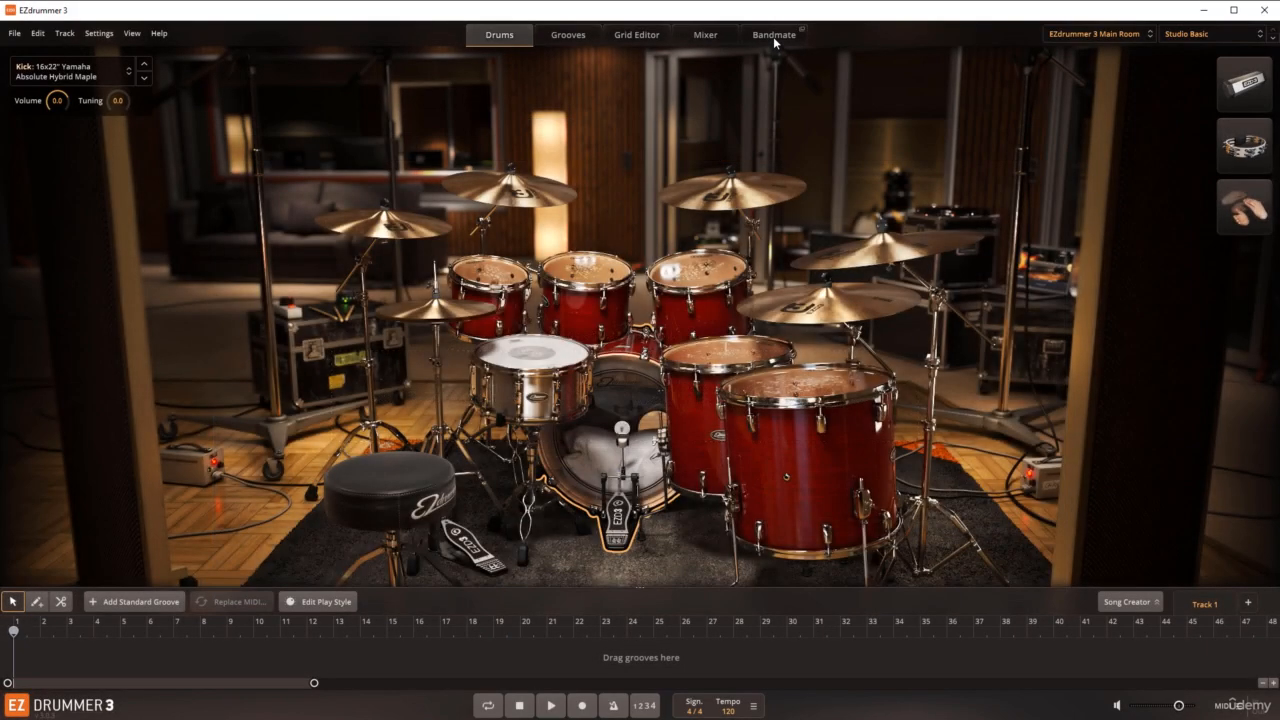
click(773, 36)
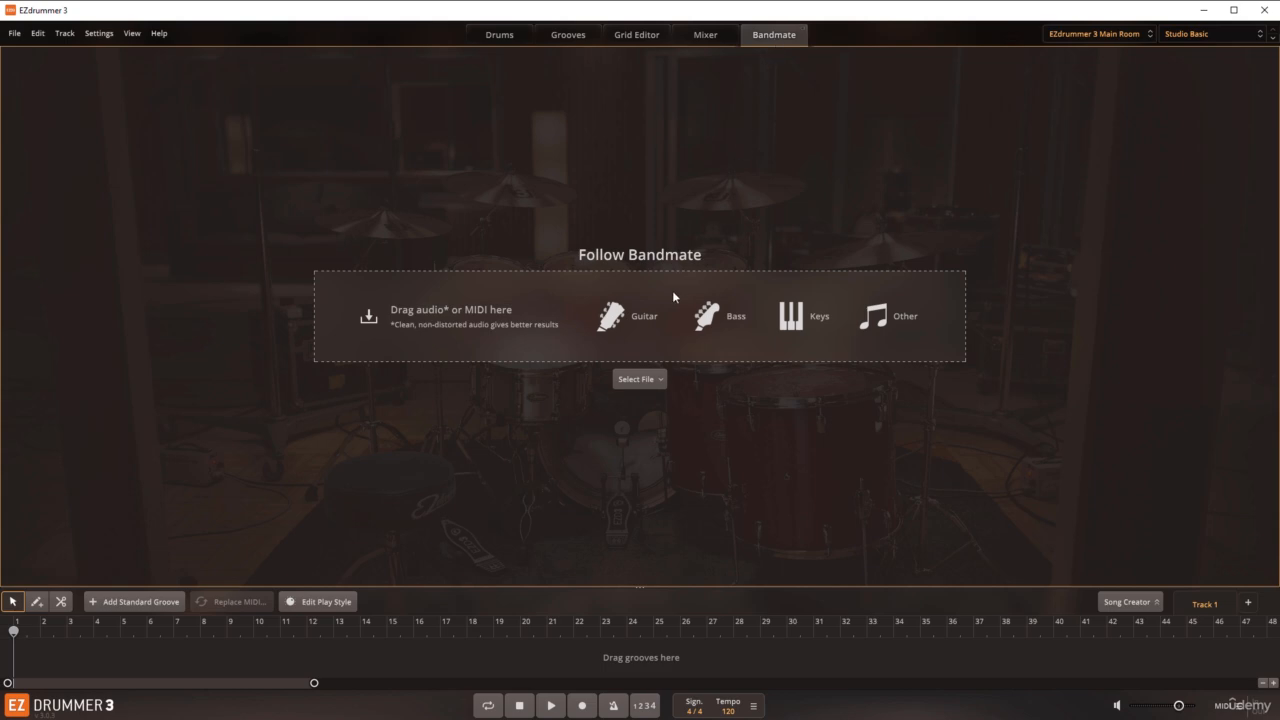
Step: Load the Piano audio file from folder 29 into Bandmate, accepting 120 BPM as original tempo and a 4/4 time signature
key(alt+Tab)
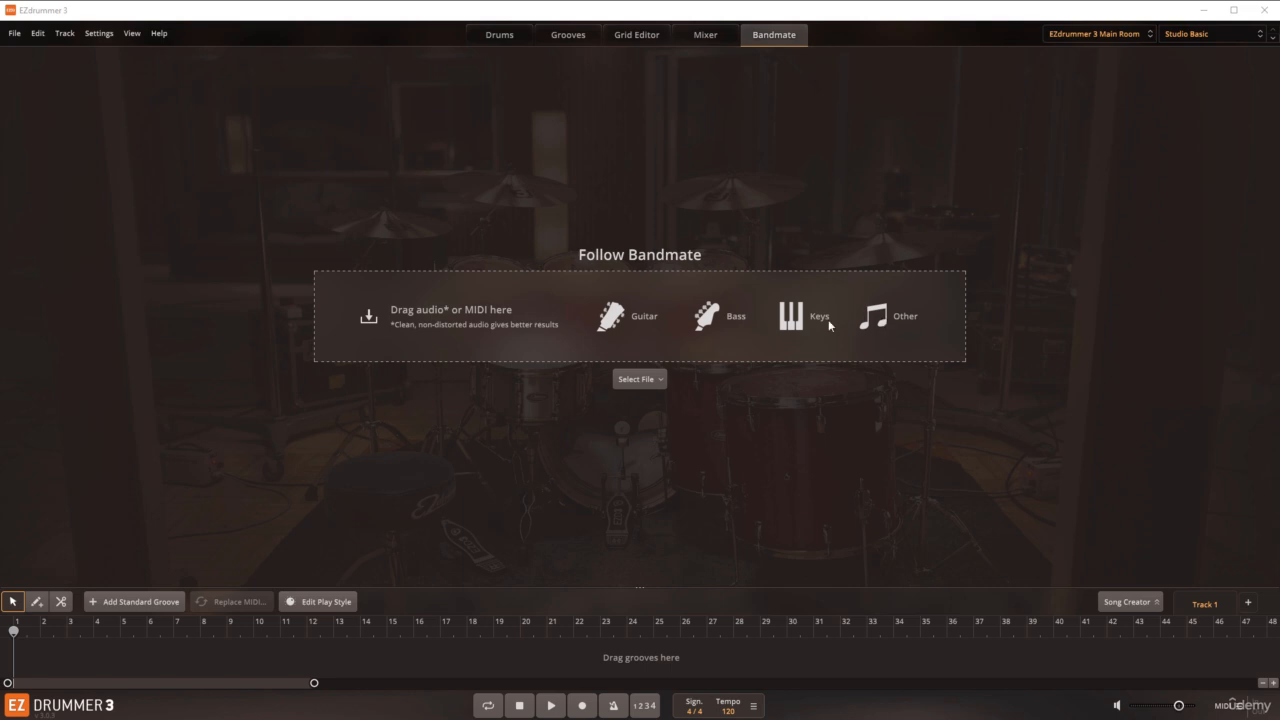
click(657, 380)
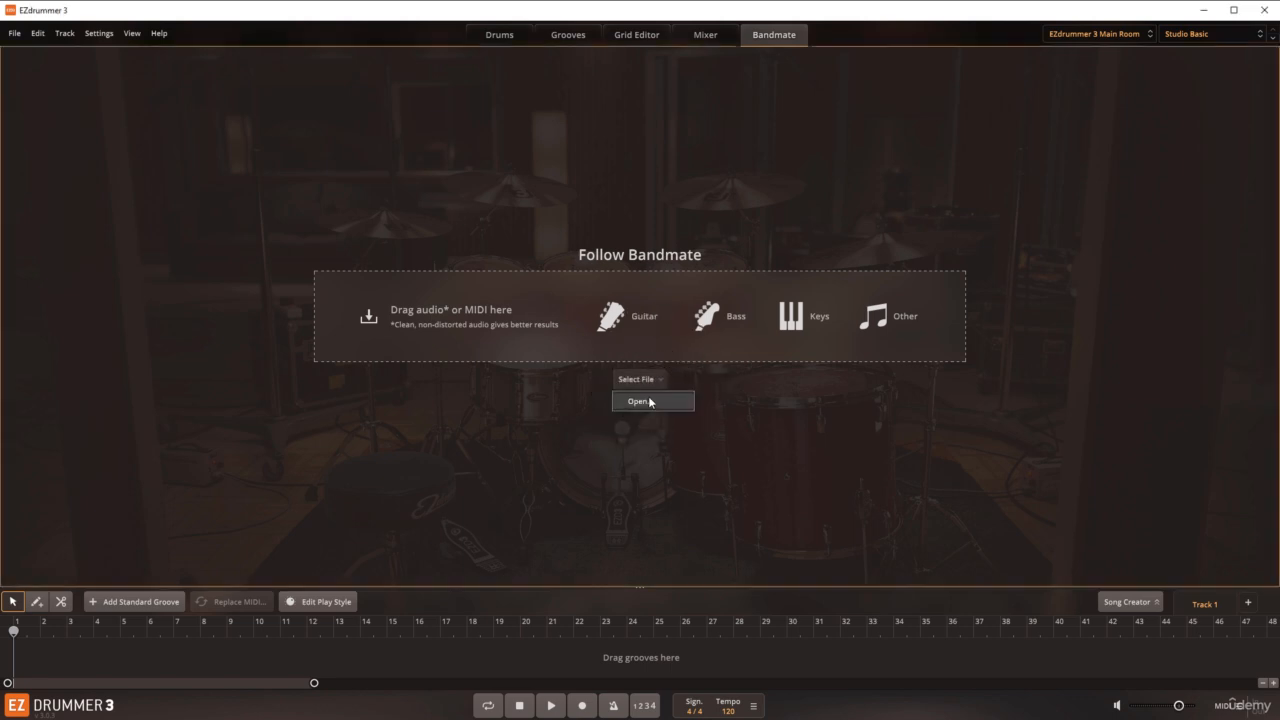
click(645, 400)
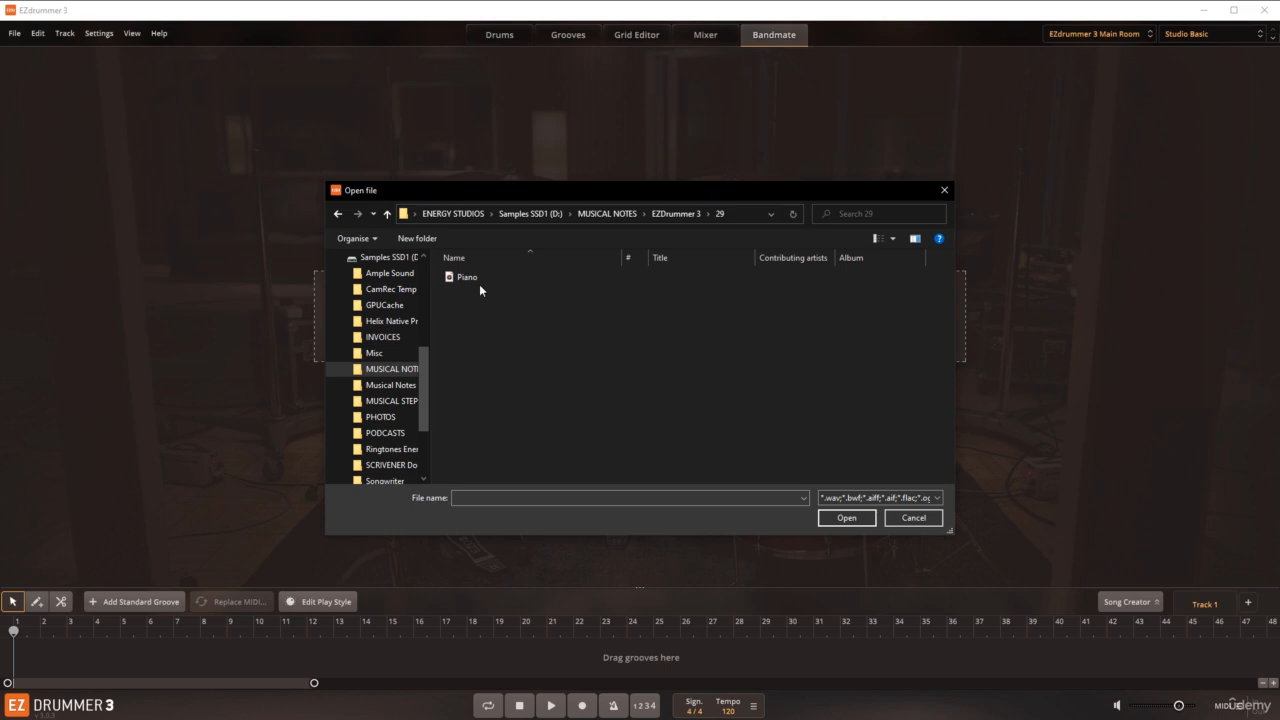
click(475, 279)
click(829, 516)
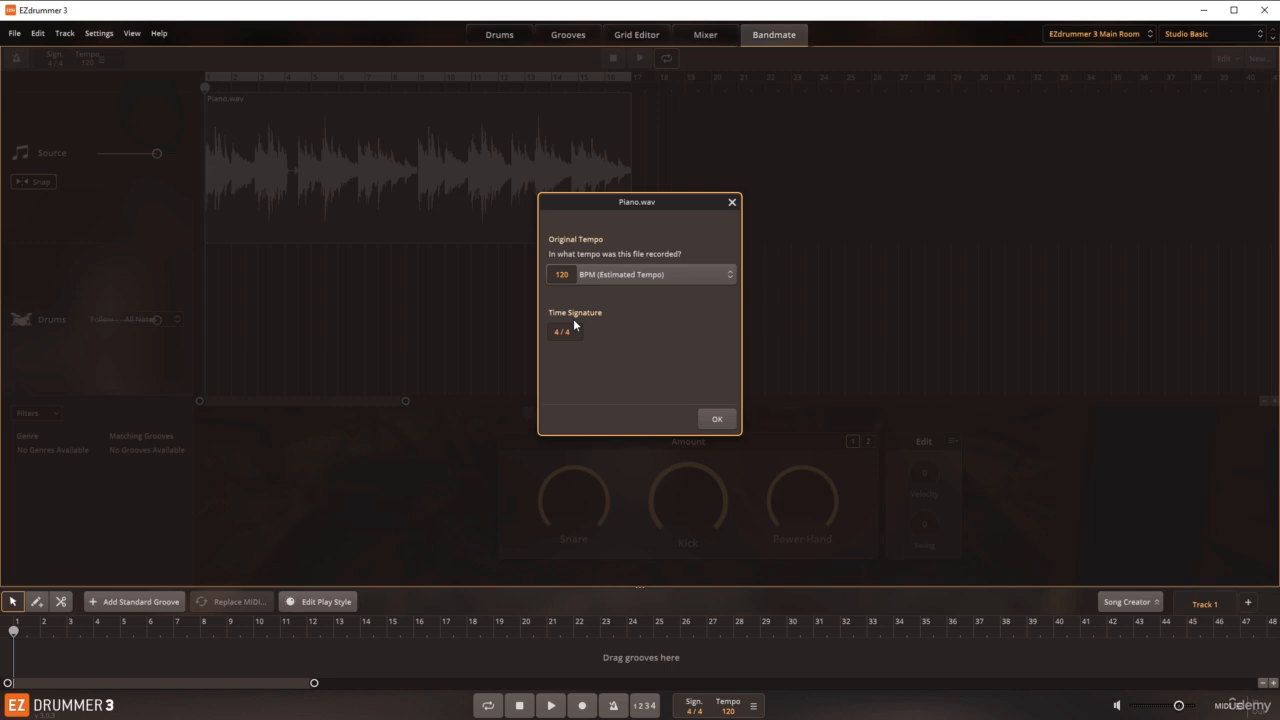
click(717, 418)
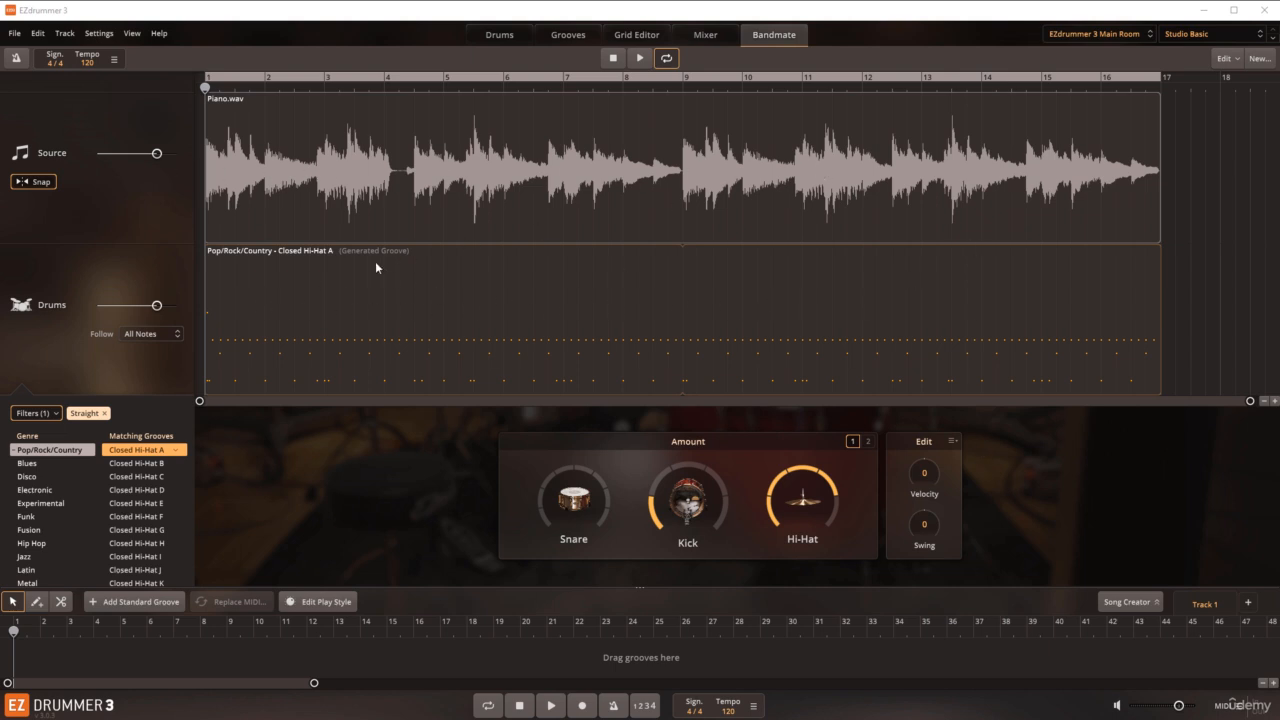
Step: Try the Drums volume, restore its default, and listen to the Pop/Rock/Country Closed Hi-Hat A groove with the piano
mouse_move(157, 306)
mouse_down()
mouse_move(129, 310)
mouse_move(151, 315)
mouse_up()
double_click(150, 307)
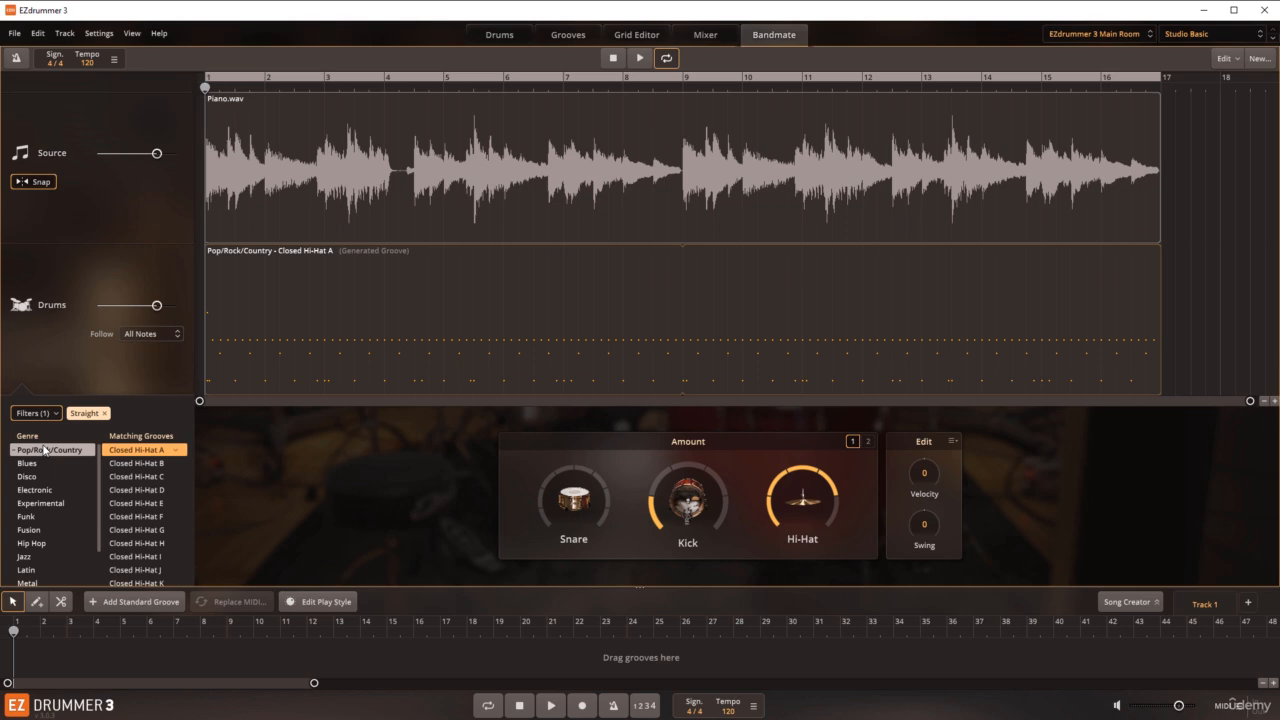
click(114, 451)
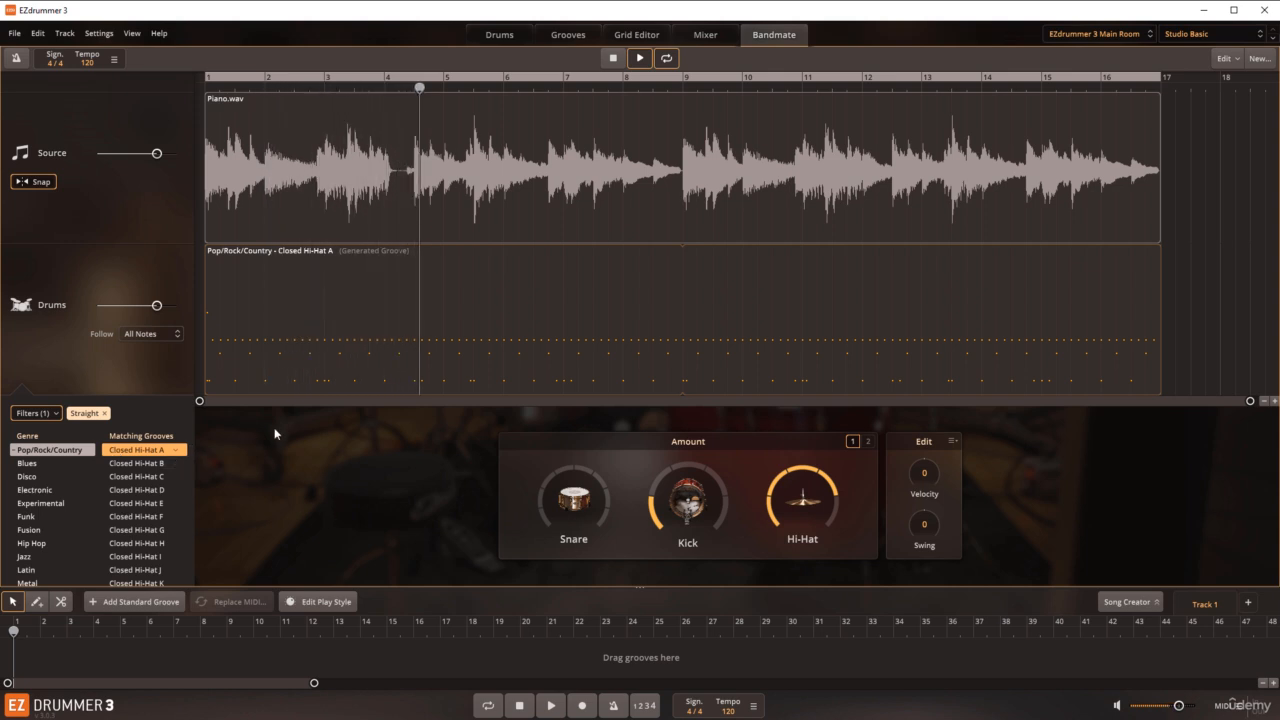
key(space)
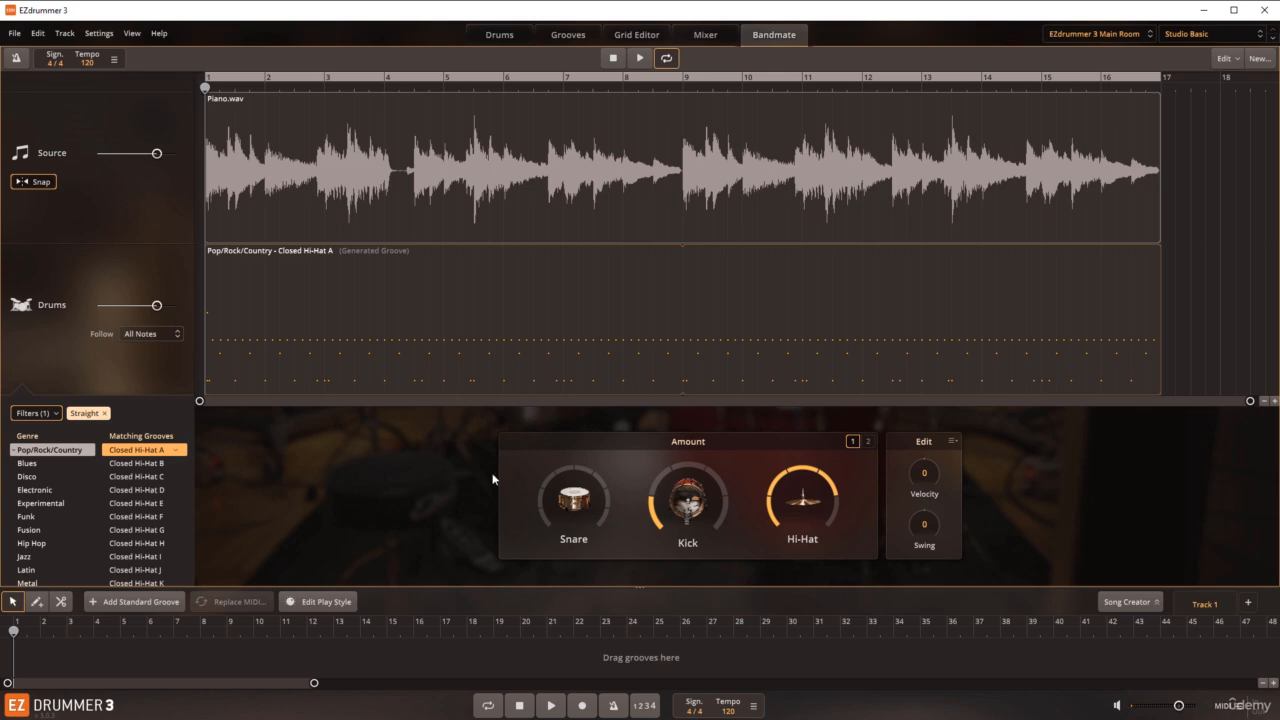
Step: Reduce the Kick amount to its minimum and play the groove with the piano, then stop
mouse_move(651, 492)
drag(651, 492, 656, 526)
key(space)
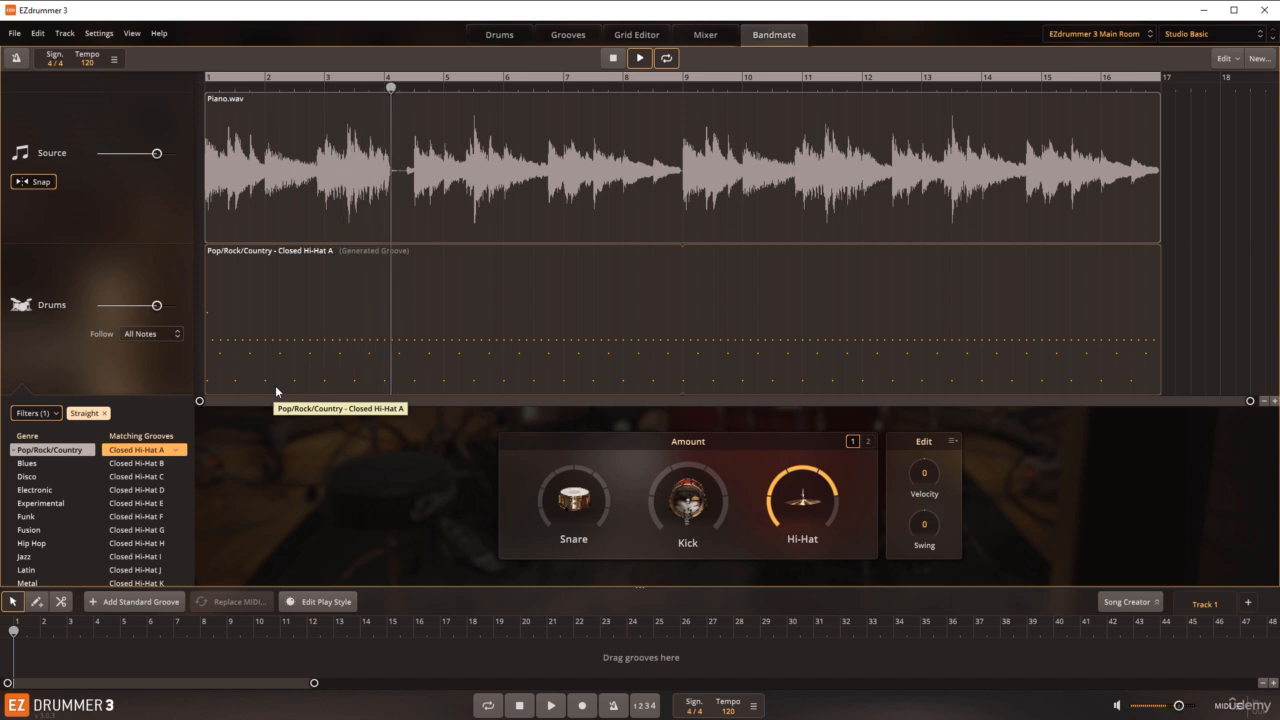
key(space)
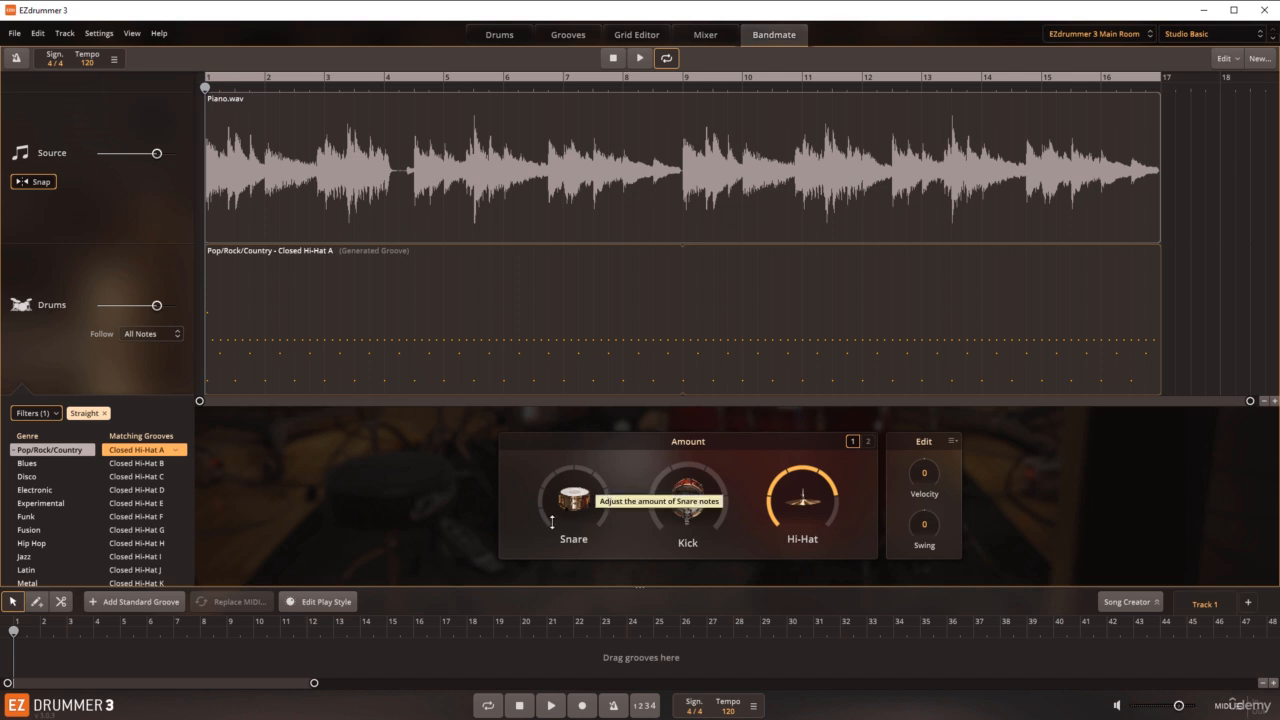
Step: Raise the Snare amount in several stages while the groove plays along with the piano
drag(551, 521, 549, 512)
key(space)
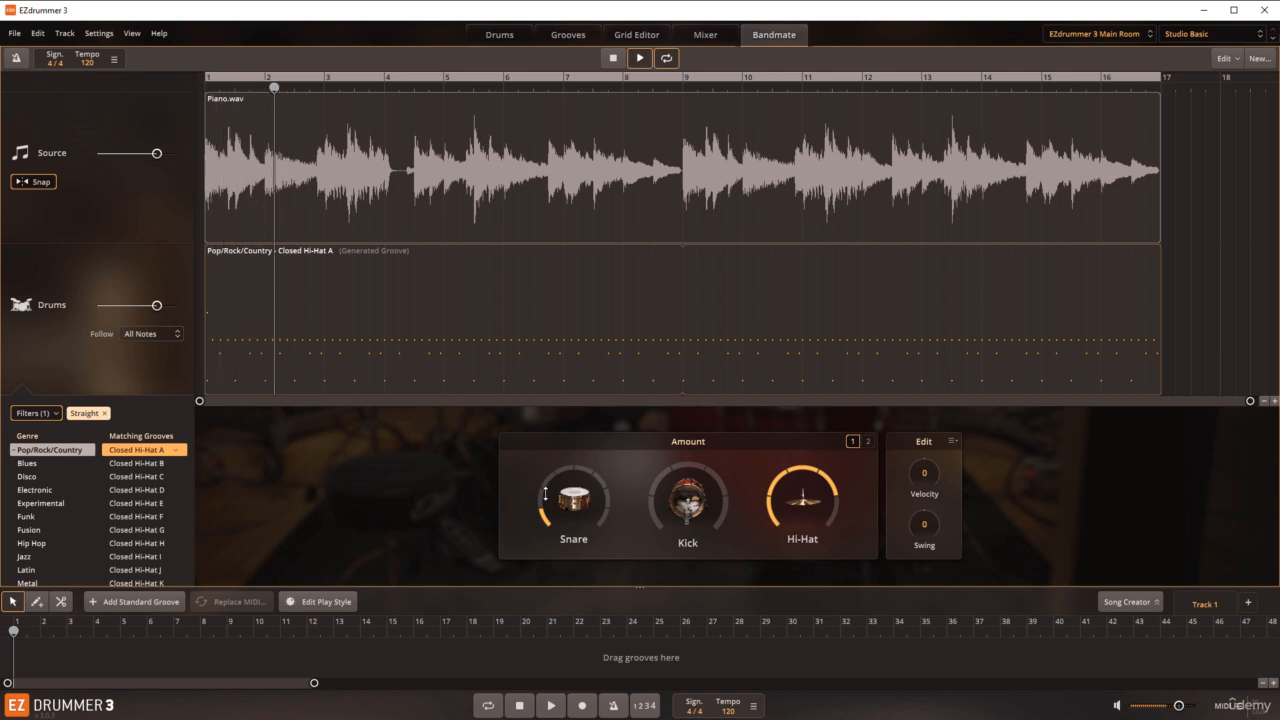
drag(545, 494, 540, 493)
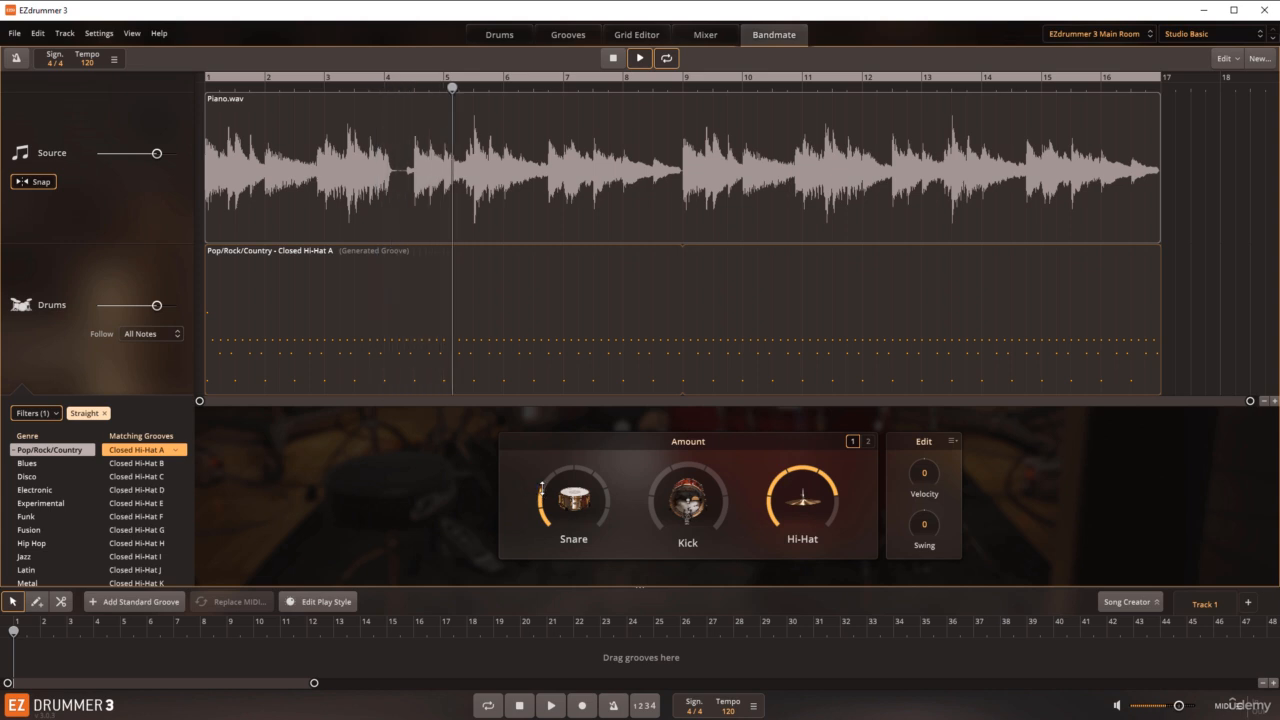
drag(542, 494, 542, 488)
click(546, 480)
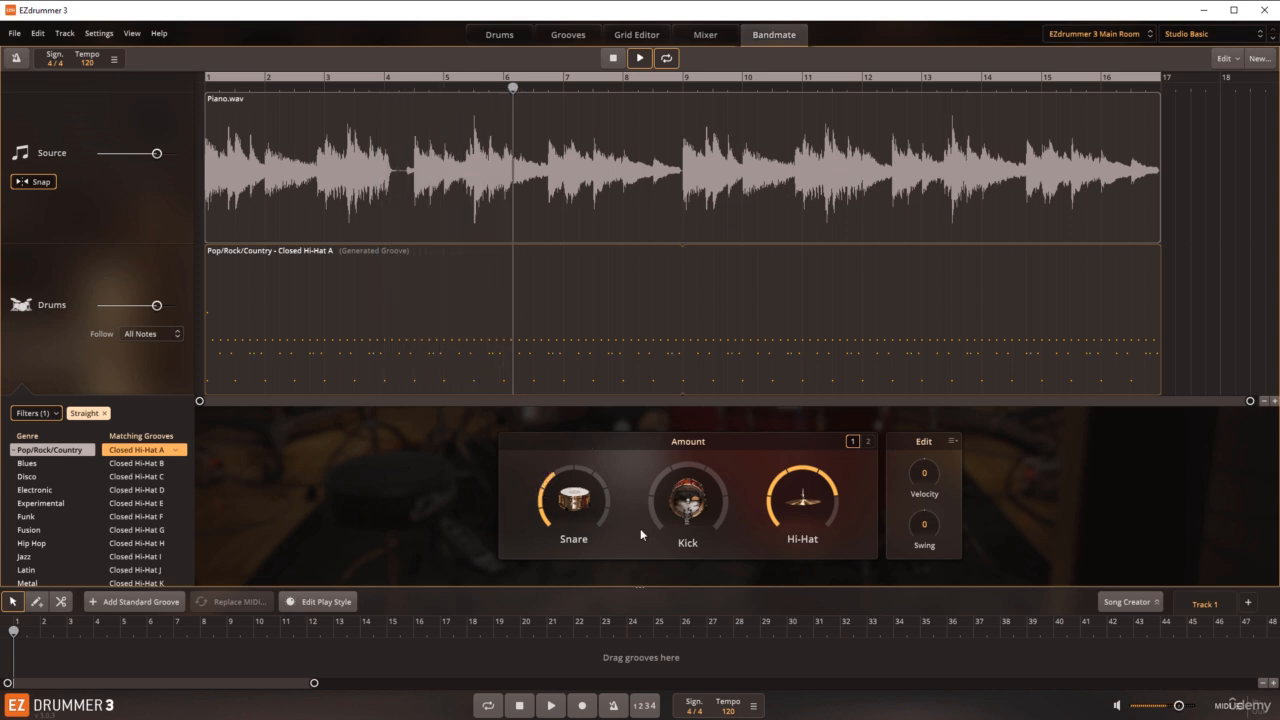
Step: Raise the Kick amount slightly, try Swing at +31 during playback, return it to 0, and stop
drag(659, 528, 659, 509)
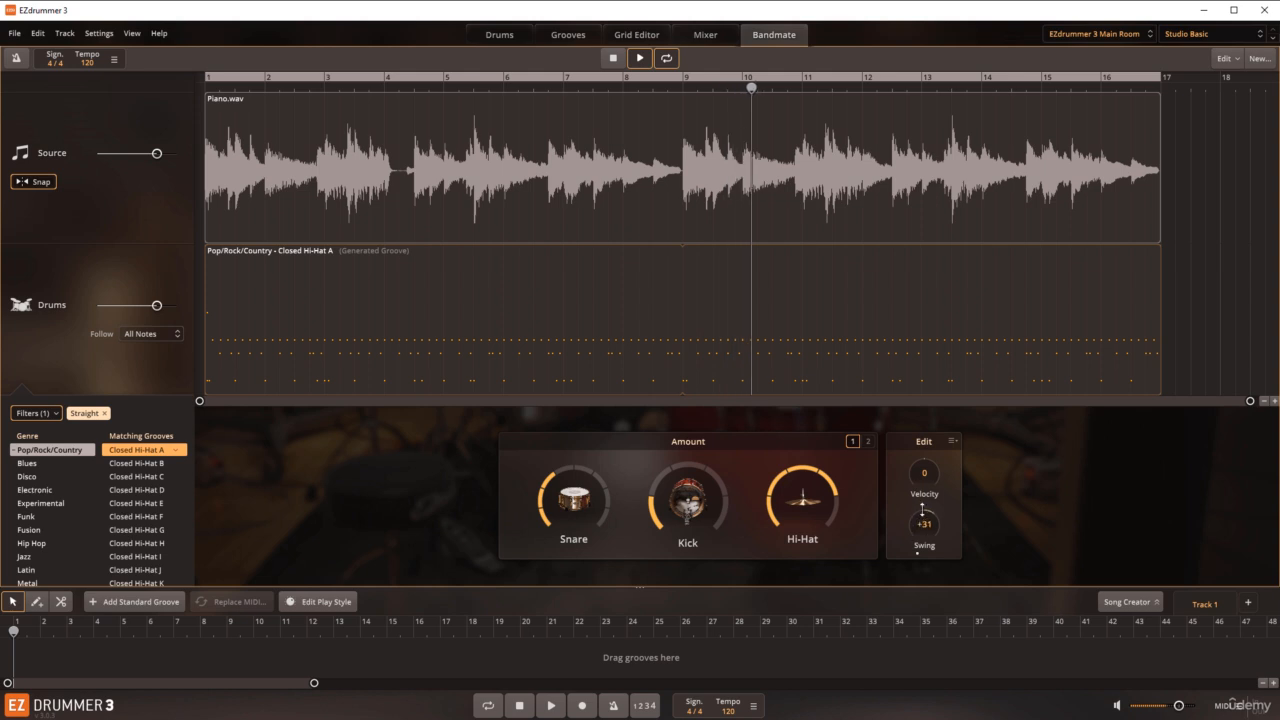
drag(923, 524, 918, 547)
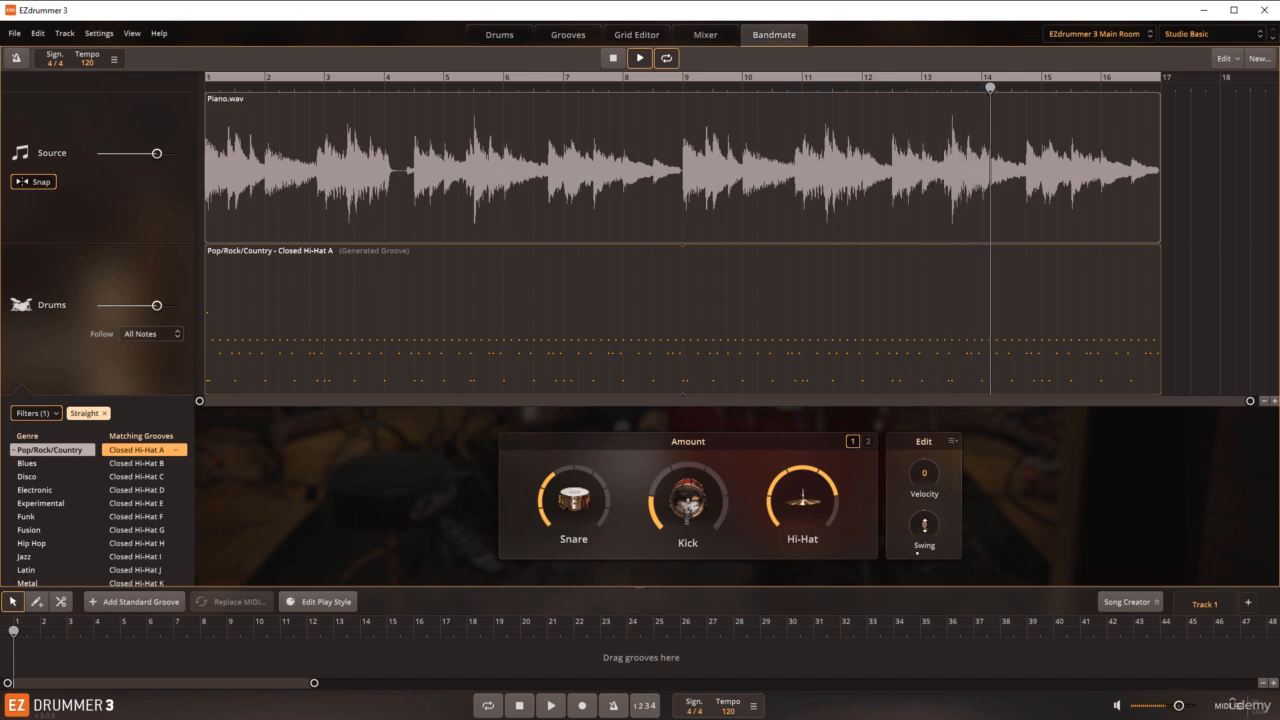
key(space)
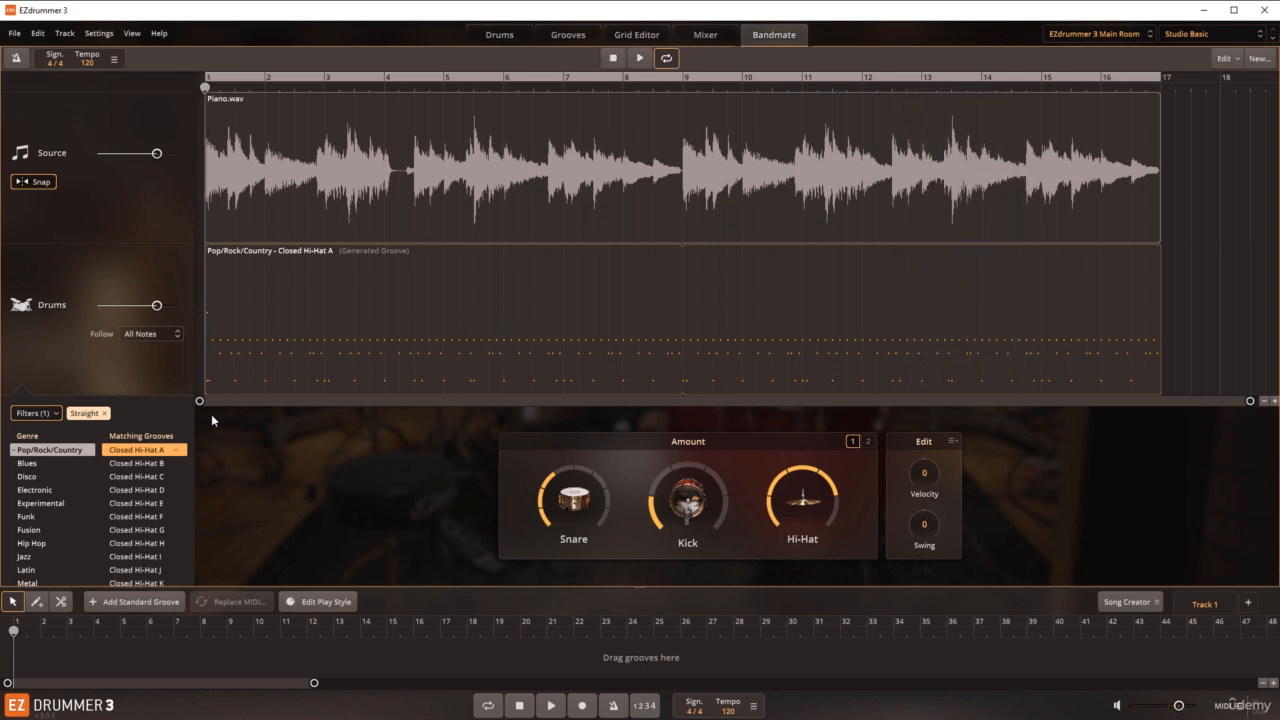
Step: Audition the Pop/Rock/Country Closed Hi-Hat C groove with the piano and select Closed Hi-Hat E
click(132, 477)
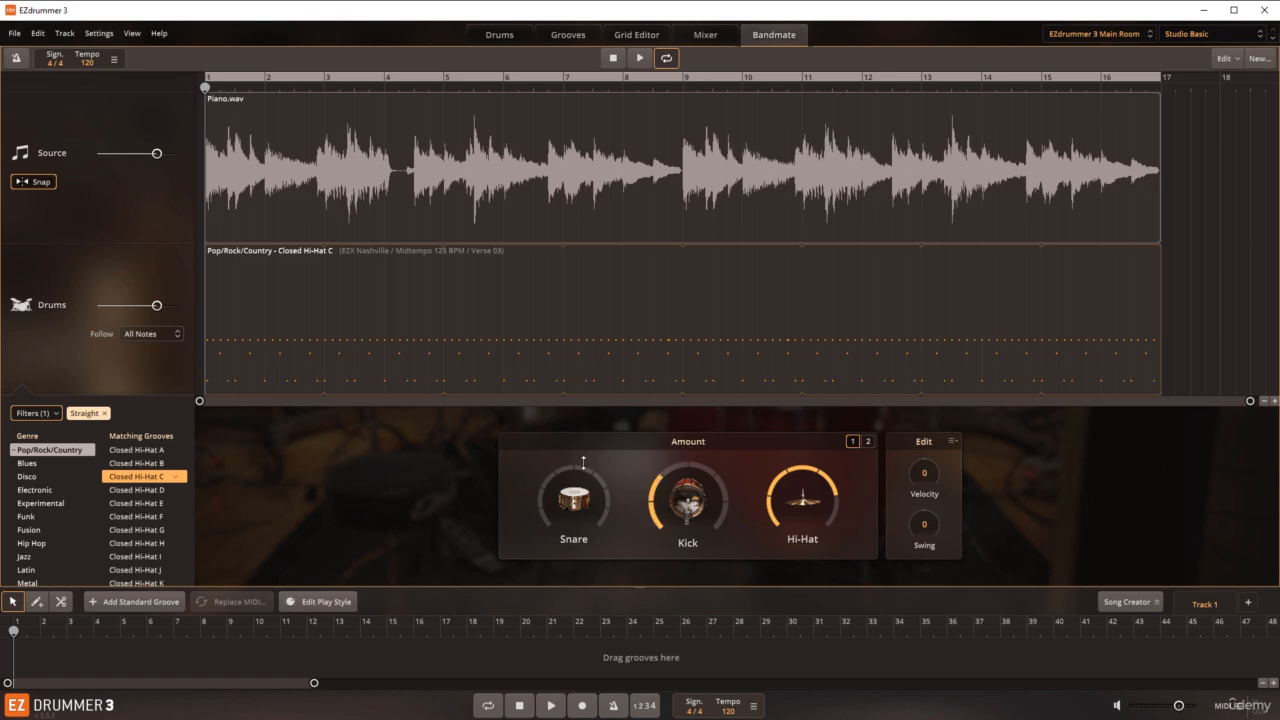
key(space)
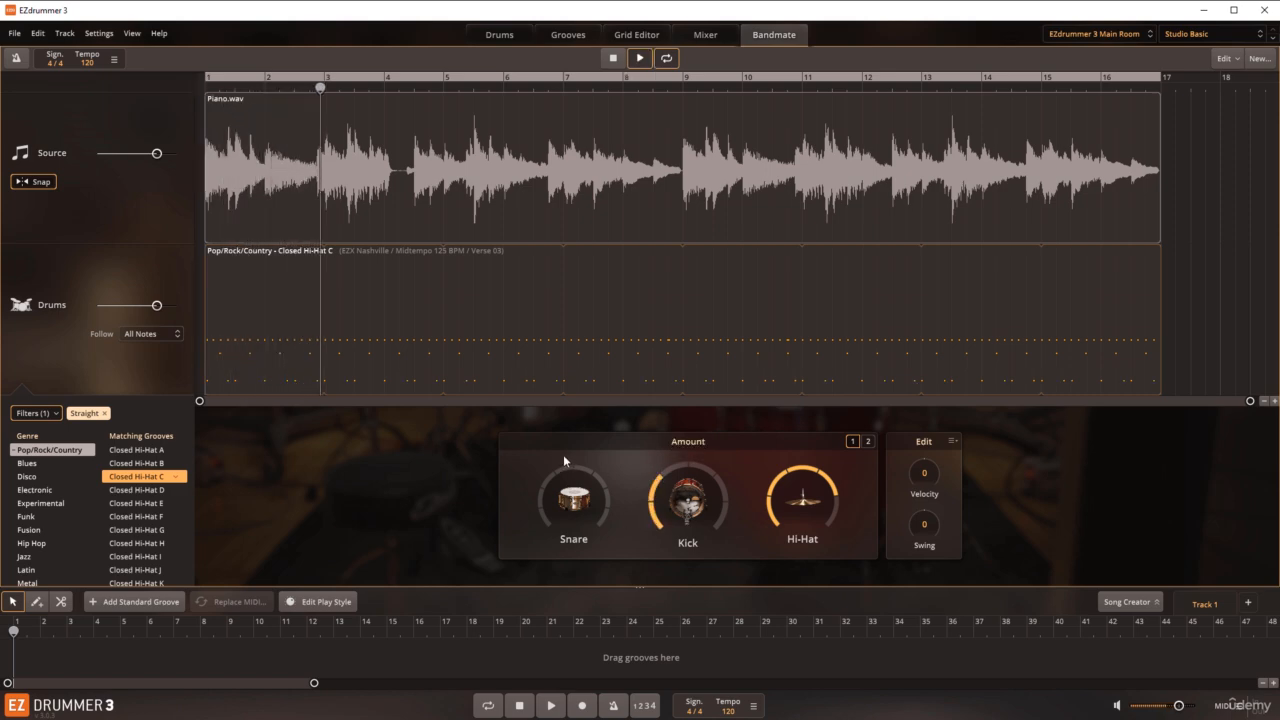
key(space)
click(136, 504)
Step: Switch to the Funk genre and audition its Closed Hi-Hat A groove with the piano
click(40, 515)
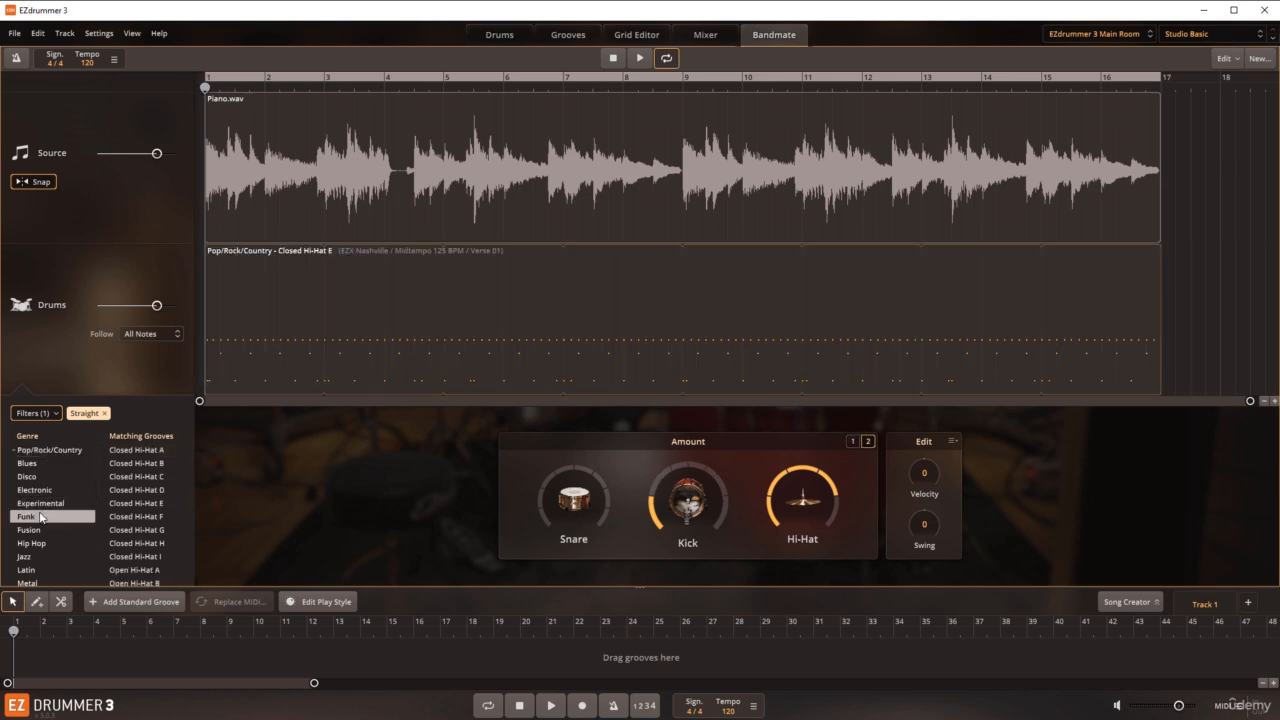
click(125, 452)
key(space)
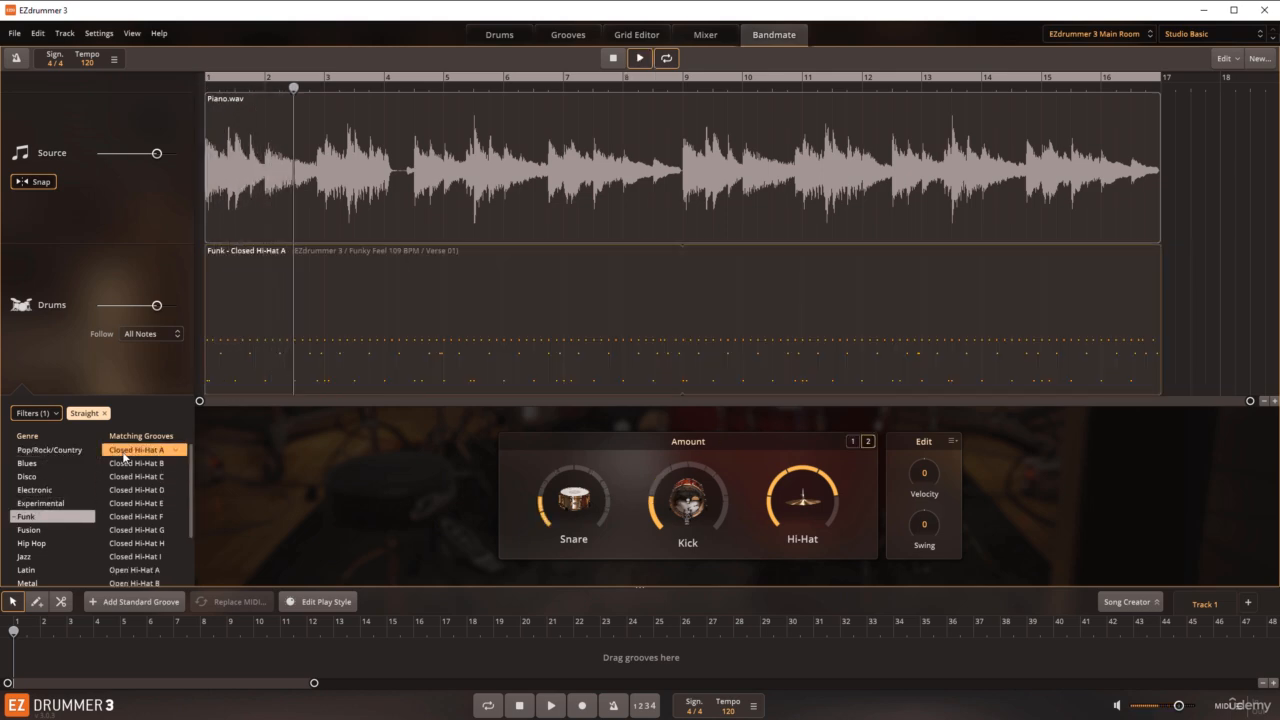
key(space)
Step: Look through the Fusion genre, choose Ride A from the Jazz genre, and listen to it with the piano
click(55, 530)
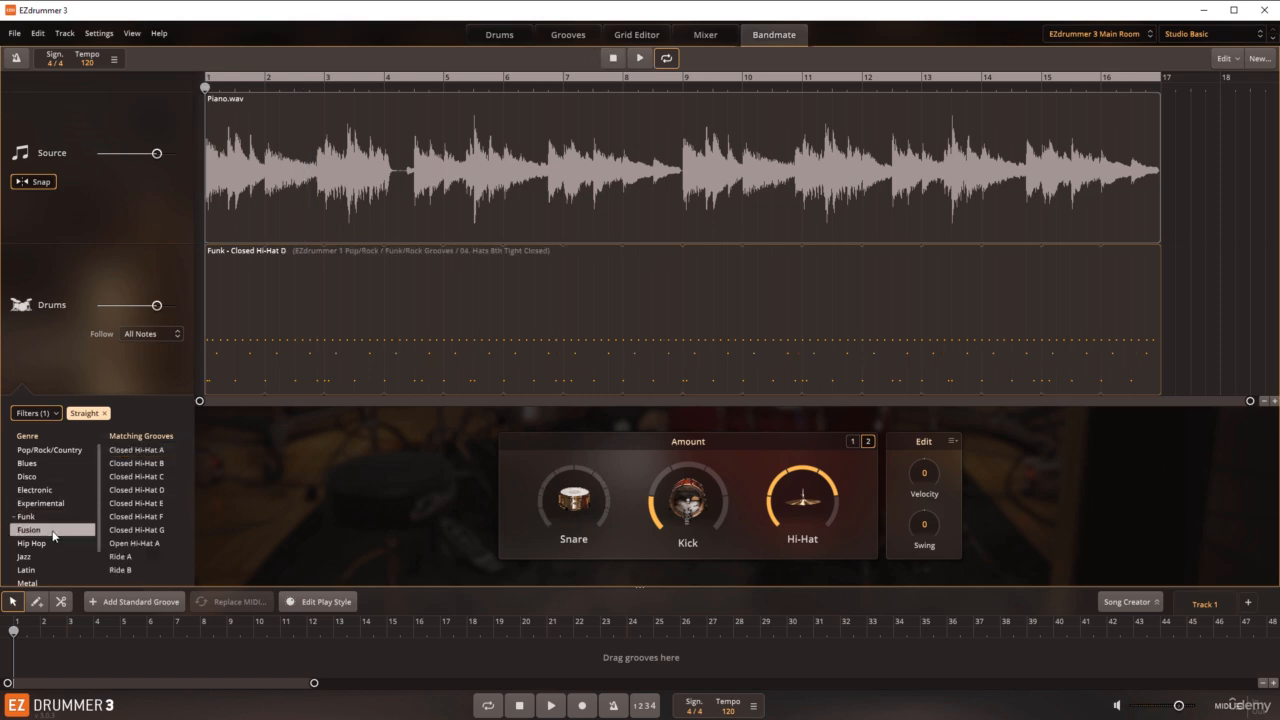
click(125, 518)
key(space)
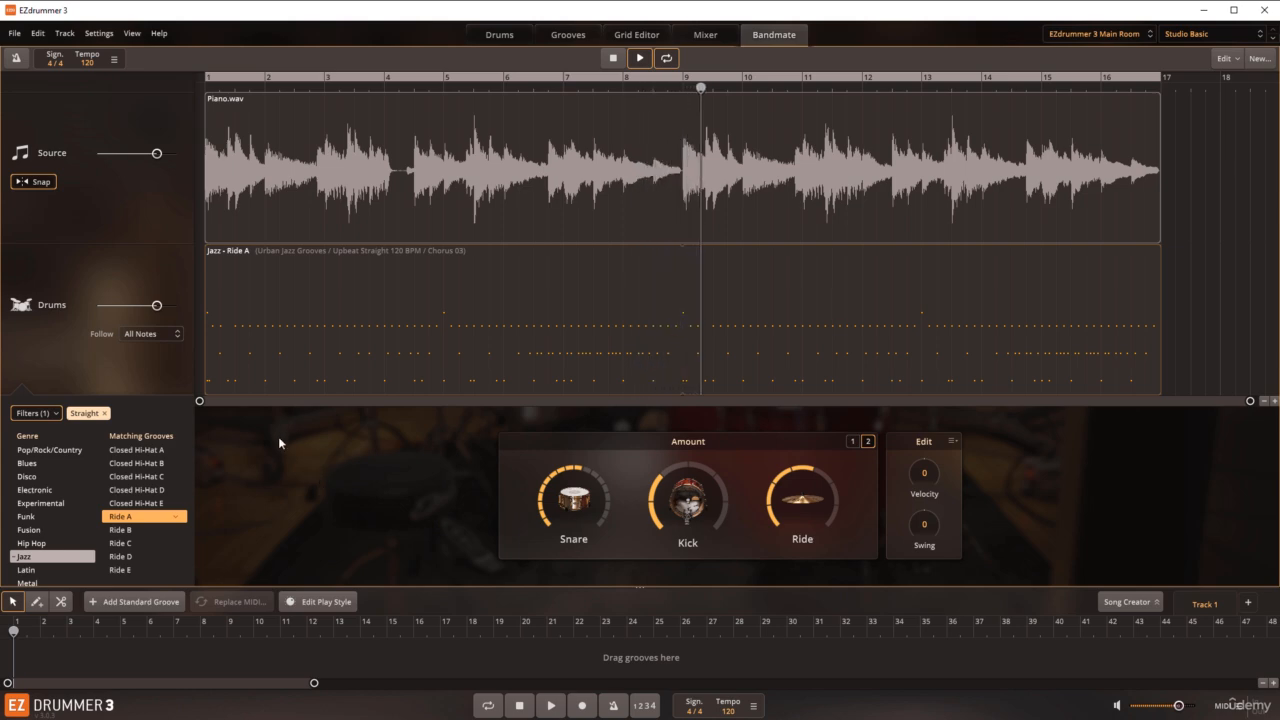
key(space)
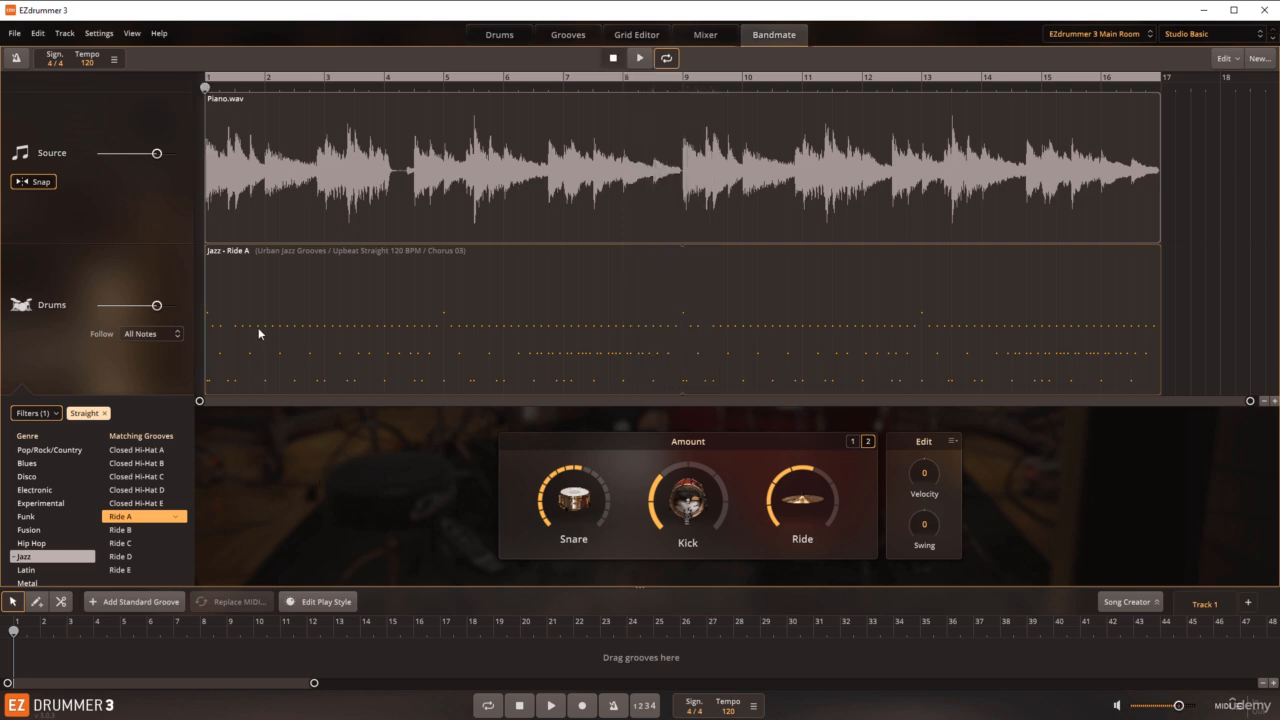
Step: Show the matching grooves of the Hip Hop genre
click(50, 545)
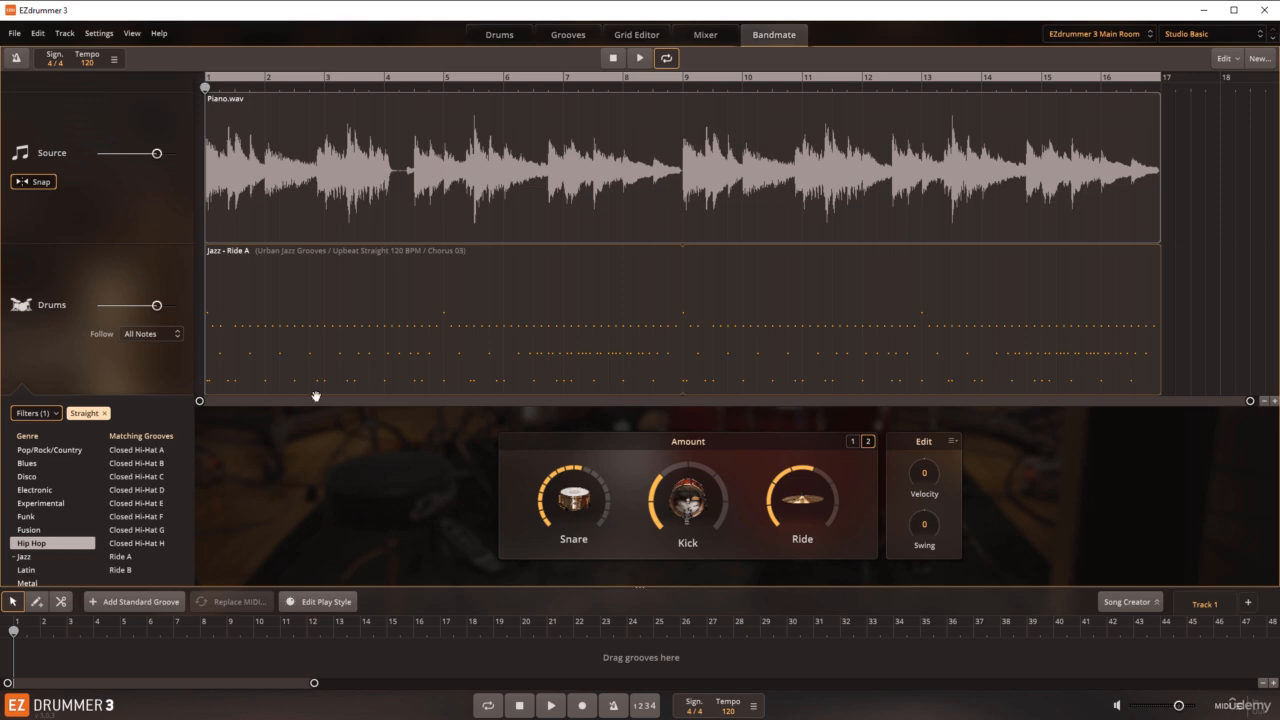